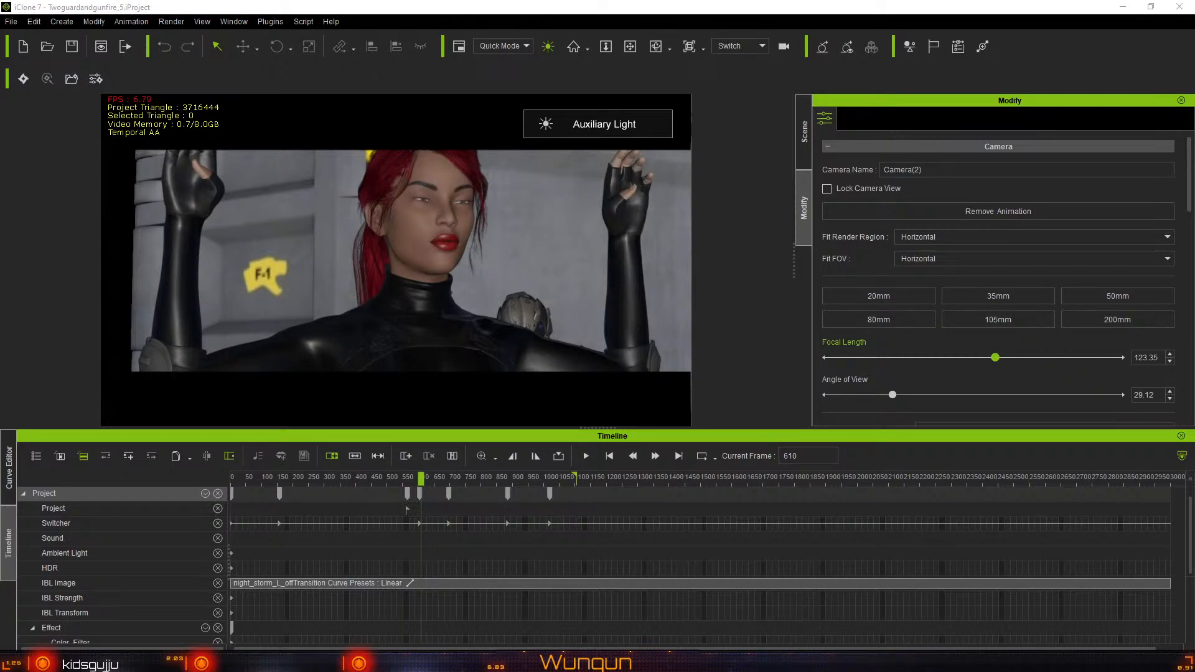
# Switch to Chrome, load the Reallusion website and open the Forum from its community page
pyautogui.moveTo(24, 399); pyautogui.dragTo(567, 0)
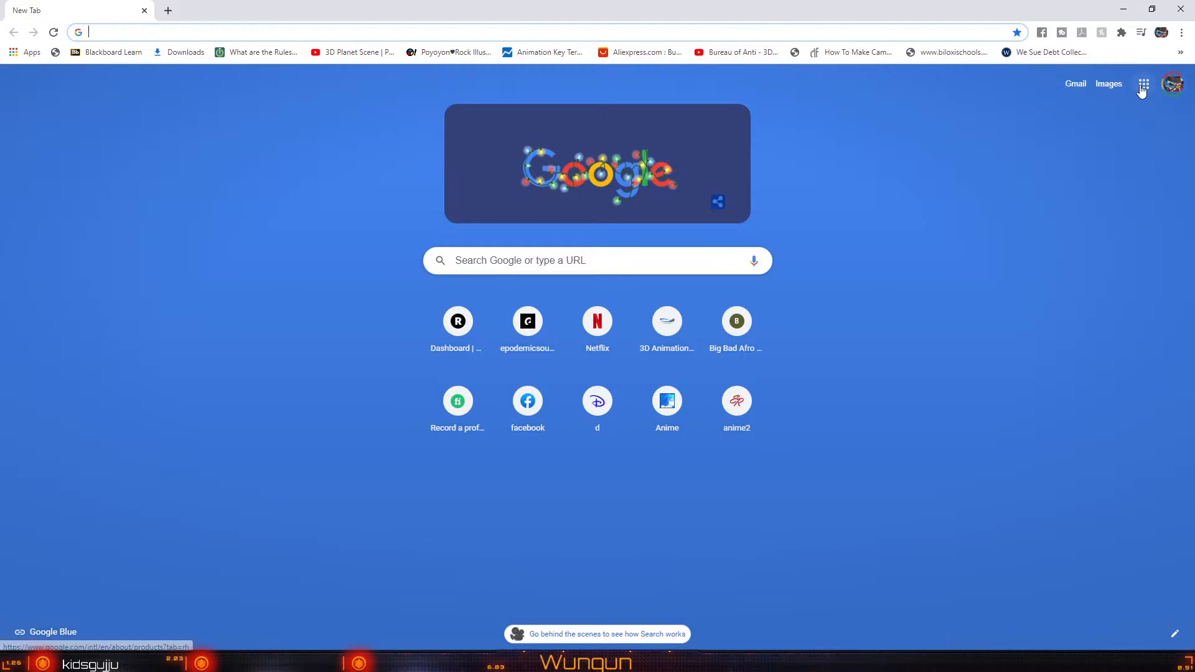
pyautogui.click(674, 316)
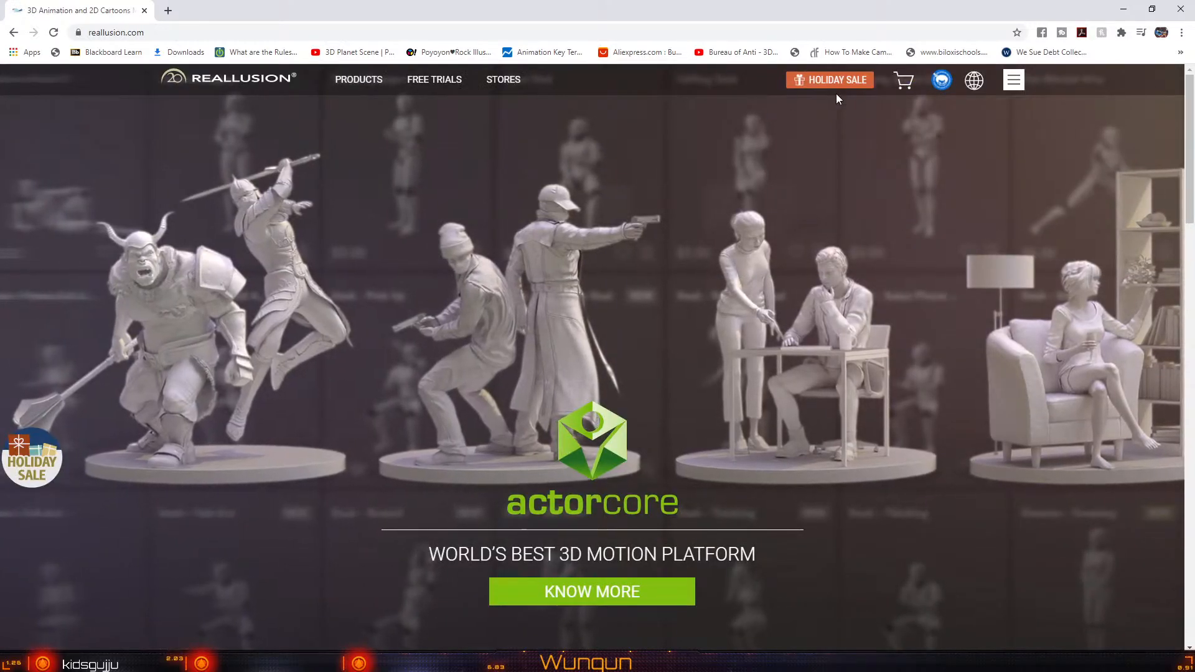
pyautogui.moveTo(941, 81)
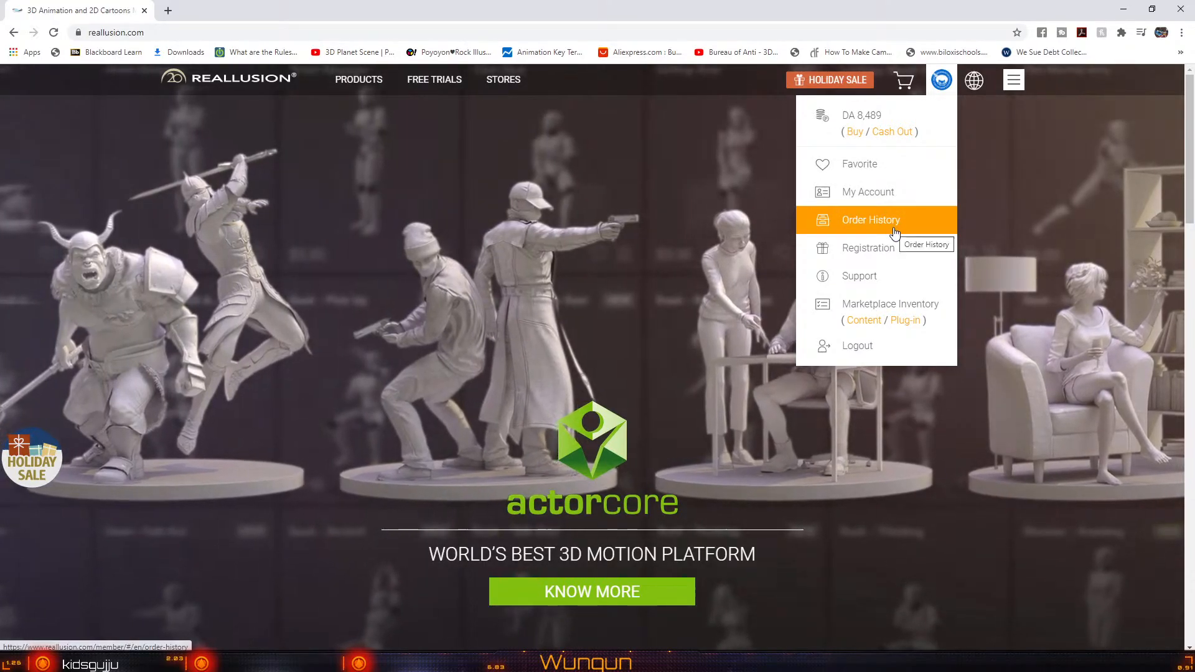
pyautogui.scroll(-5, 1041, 274)
pyautogui.scroll(-15, 1041, 274)
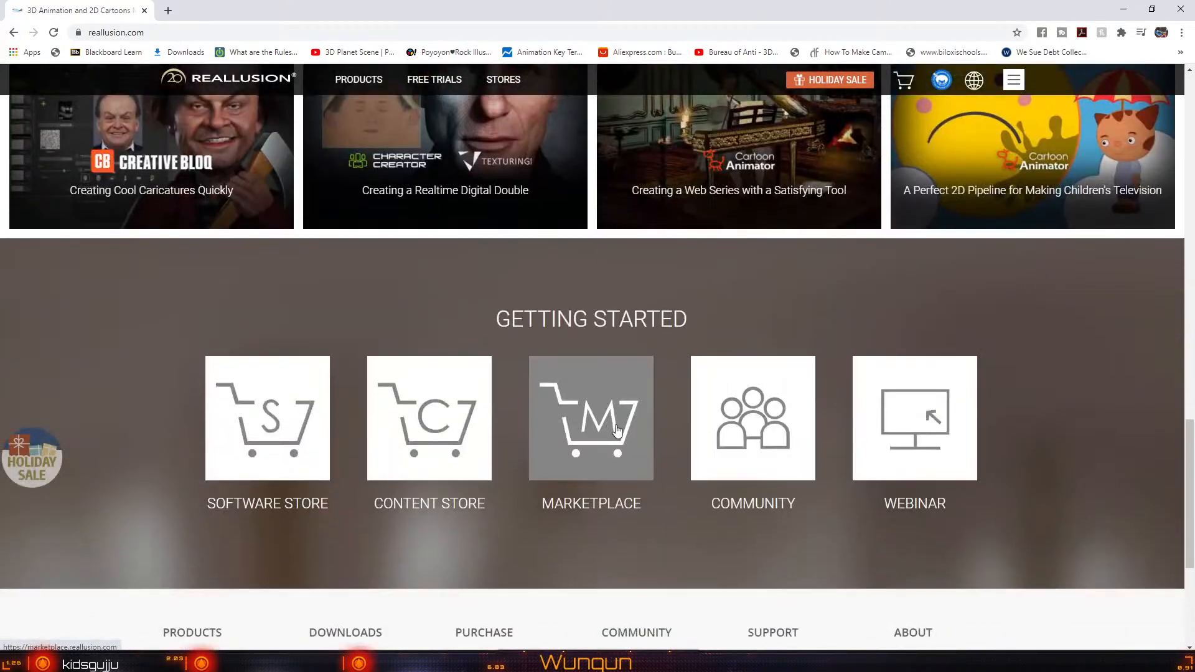
pyautogui.click(749, 448)
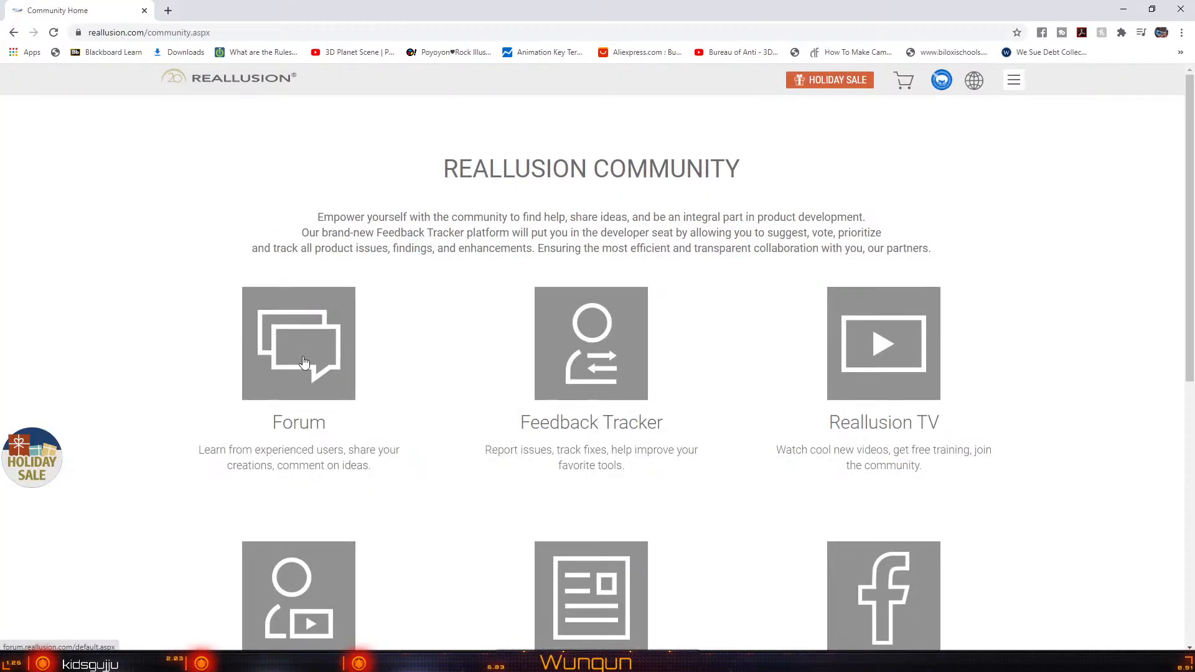
pyautogui.click(304, 362)
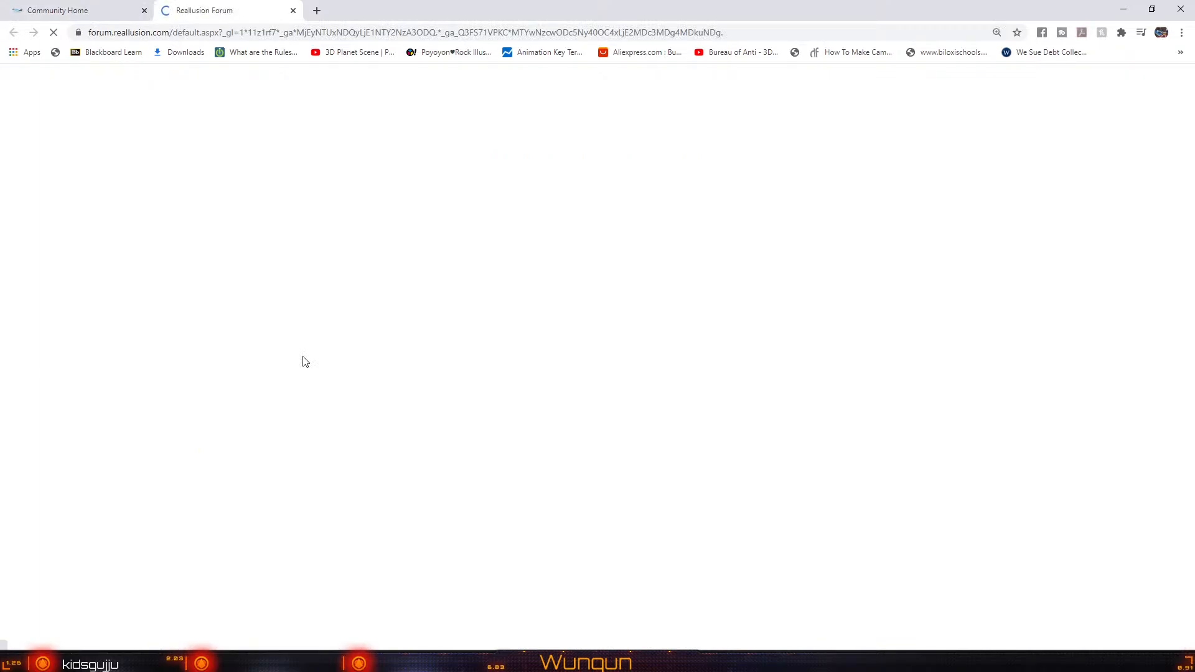
# Open the Showcase Yourself board in the forum's Lobby section and start a new topic
pyautogui.scroll(-10, 384, 377)
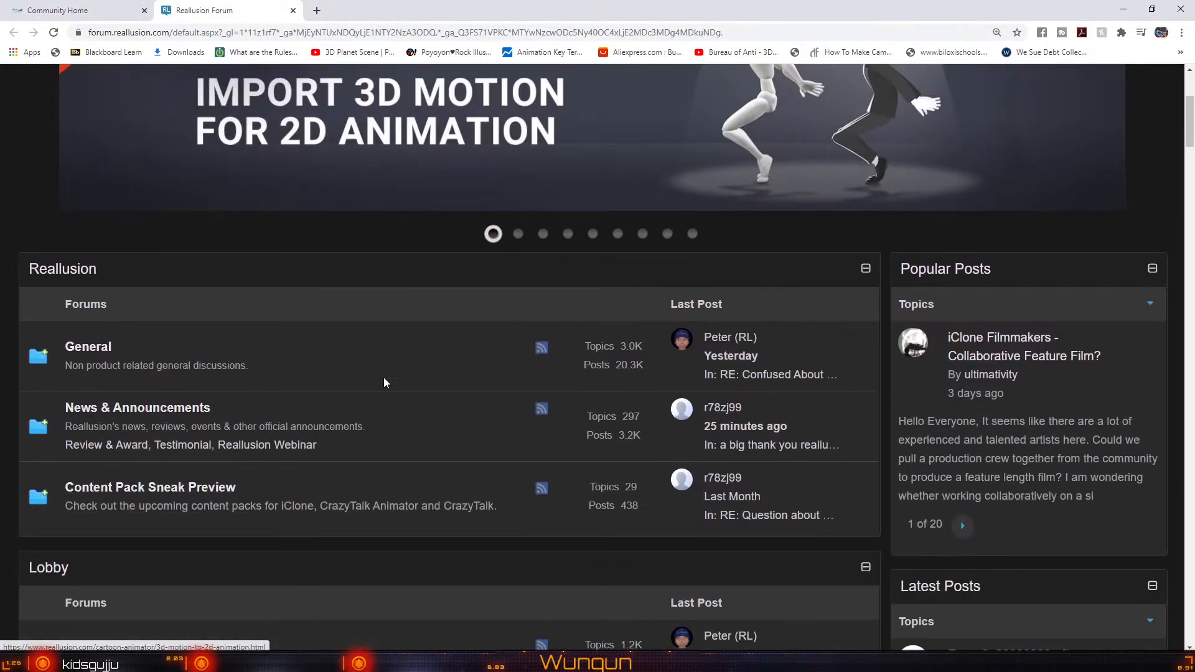
pyautogui.scroll(-3, 383, 381)
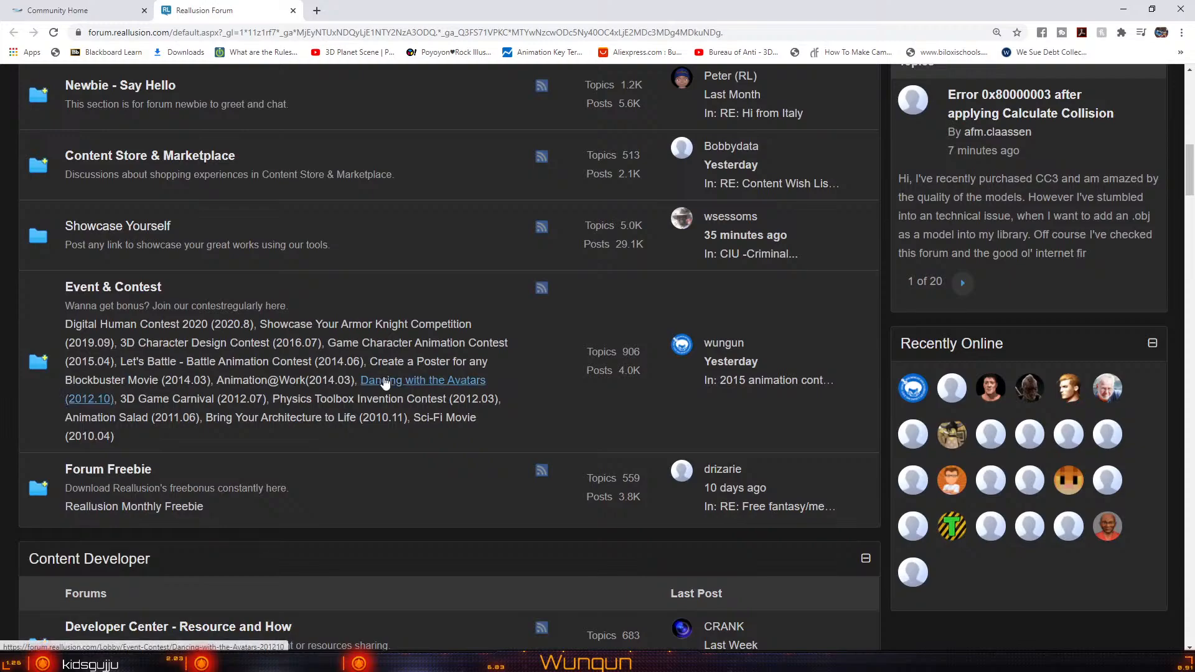
pyautogui.click(122, 230)
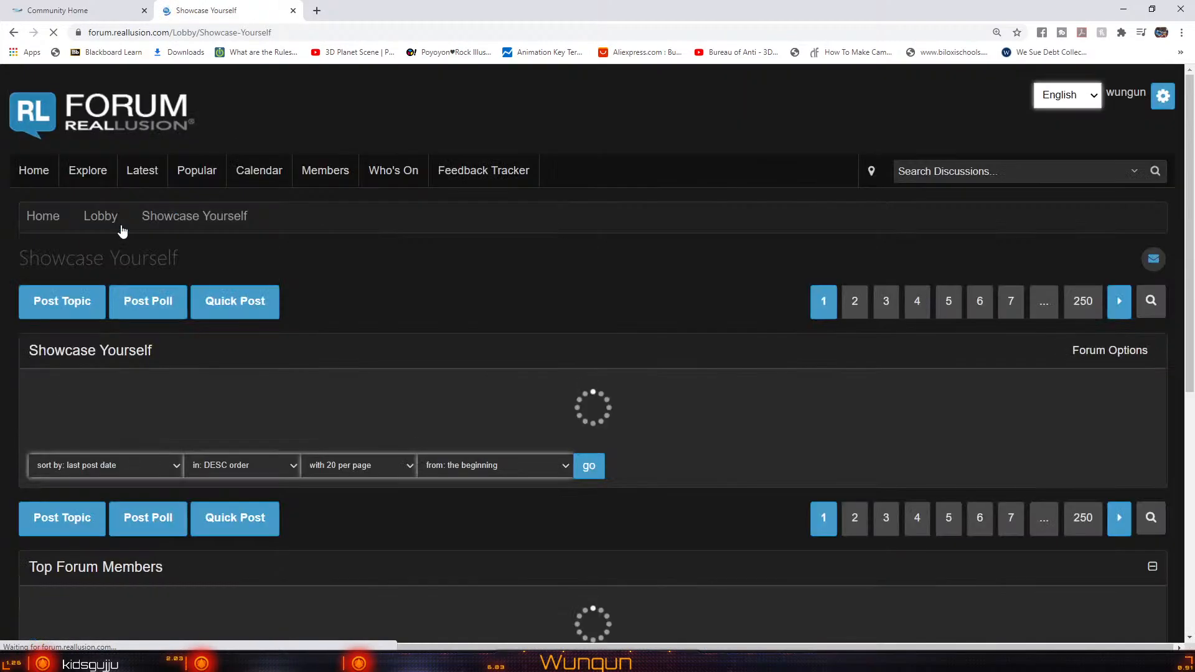
pyautogui.scroll(-4, 390, 385)
pyautogui.scroll(-4, 389, 382)
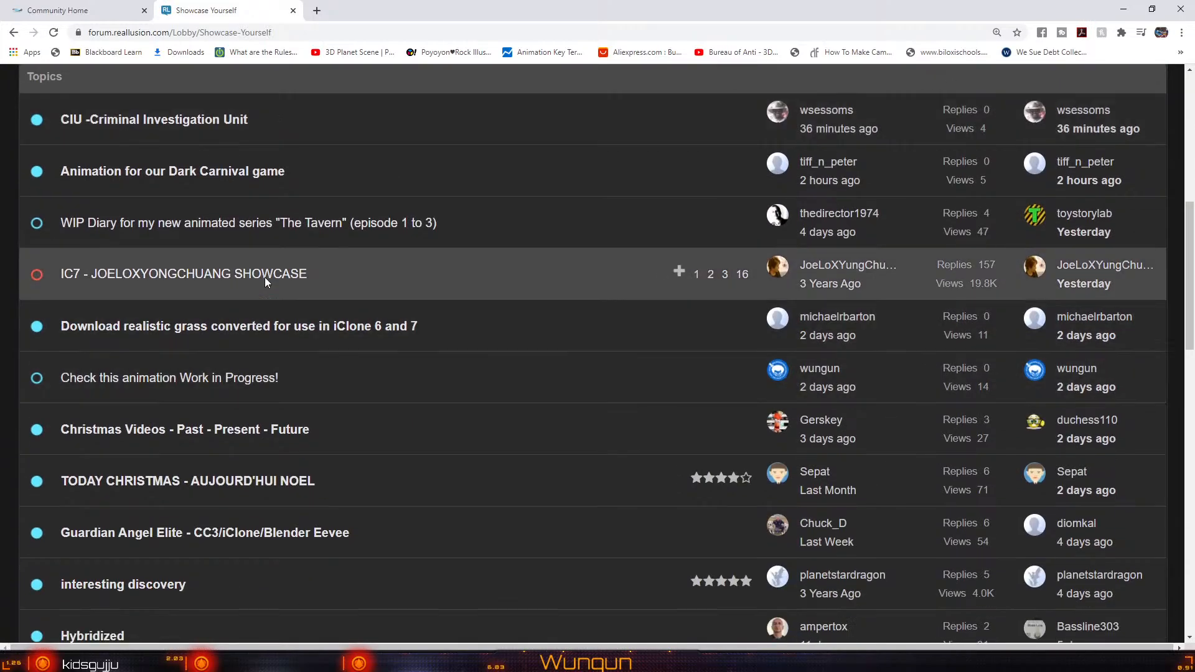
pyautogui.scroll(7, 264, 277)
pyautogui.scroll(1, 177, 193)
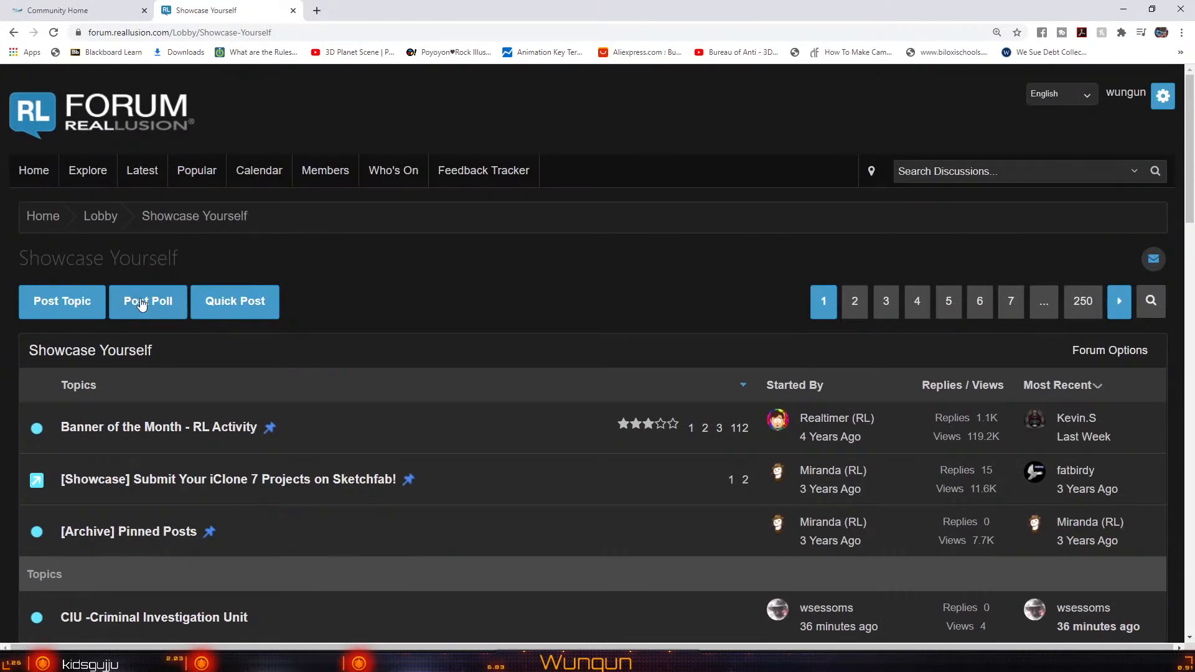
pyautogui.click(75, 305)
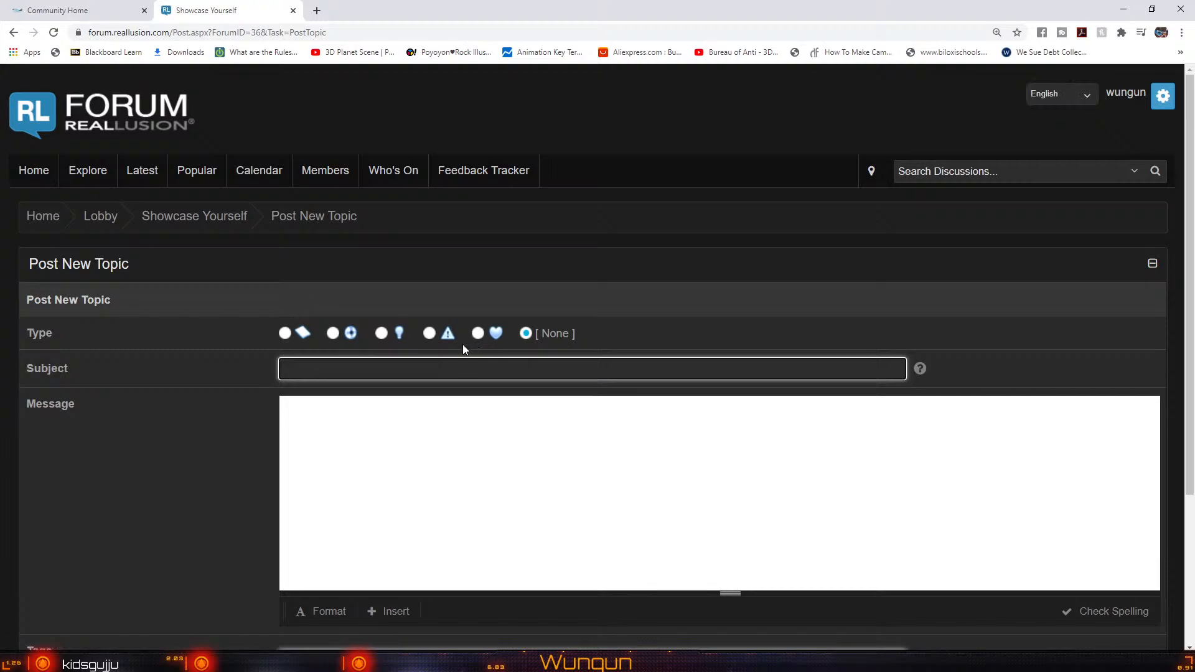
# Enter "My Daily FIlm making W.I.P In Iclone 7" as the new topic's subject
pyautogui.click(444, 367)
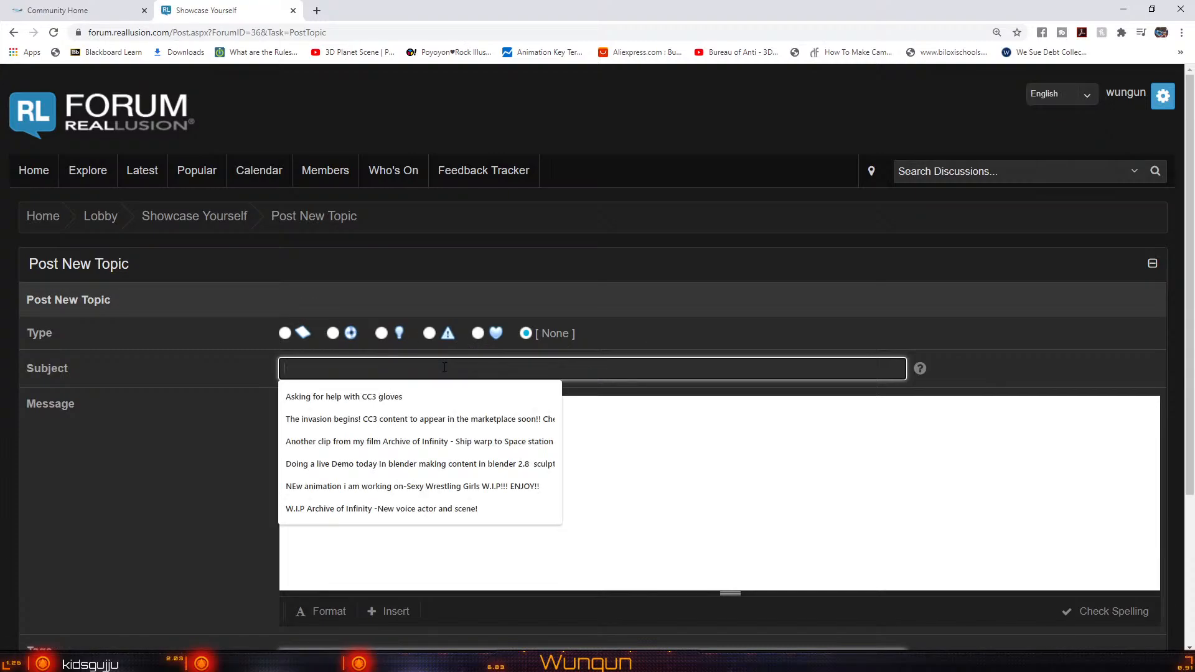
pyautogui.write('My ')
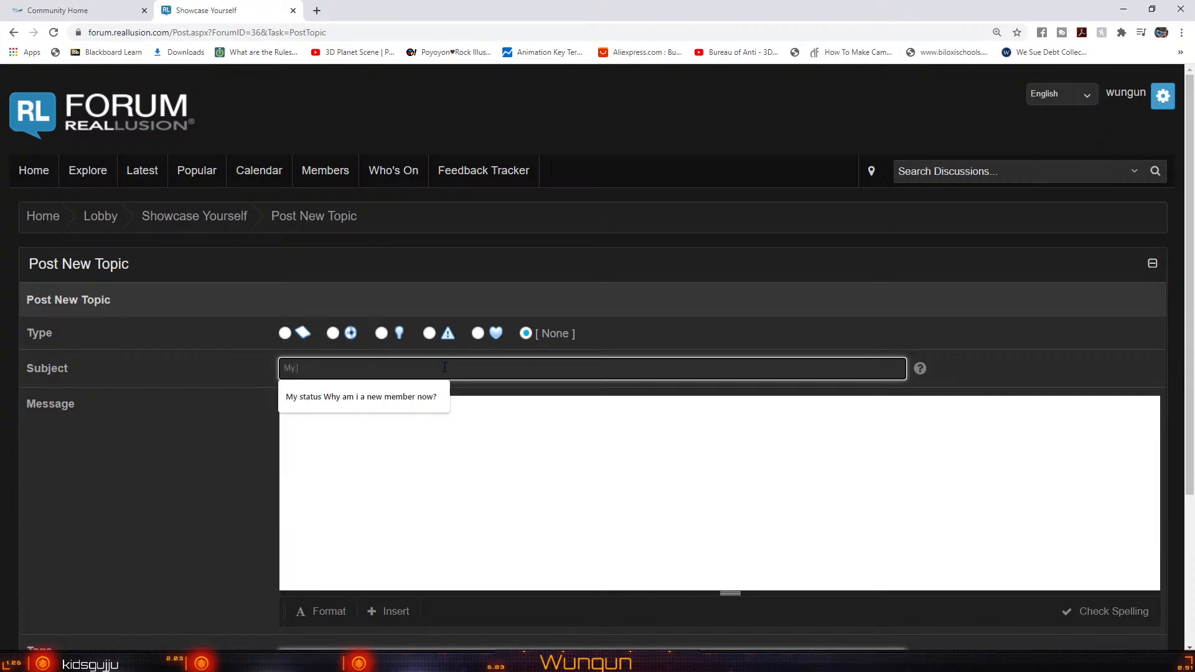
pyautogui.write('Daily')
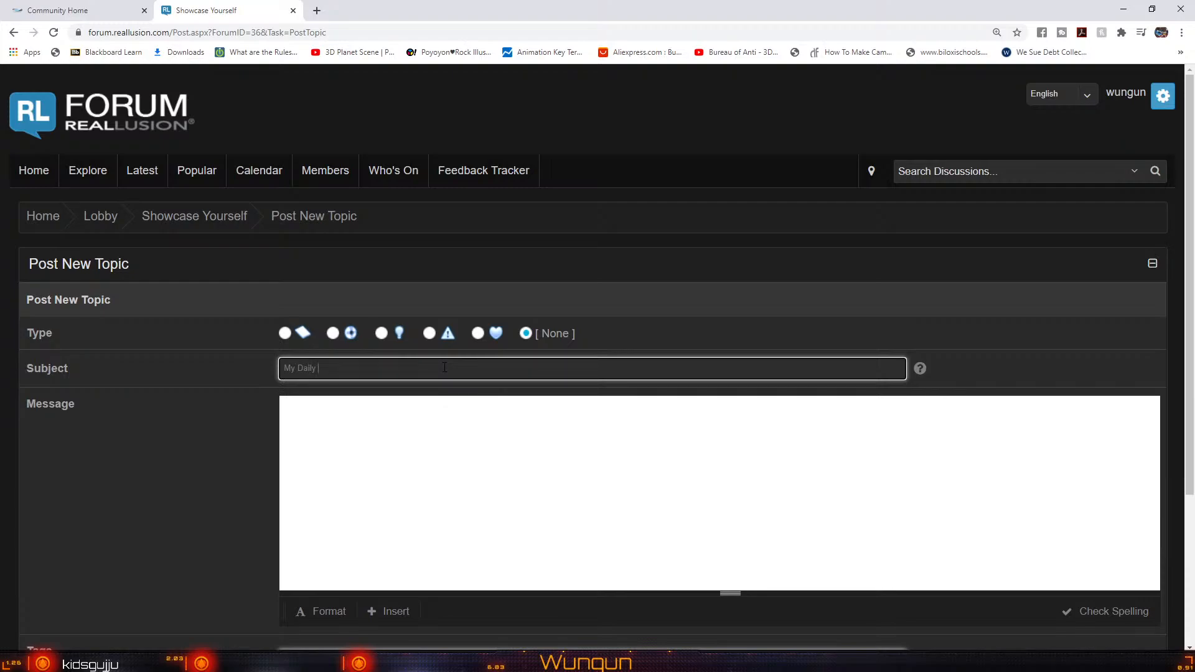
pyautogui.write(' W')
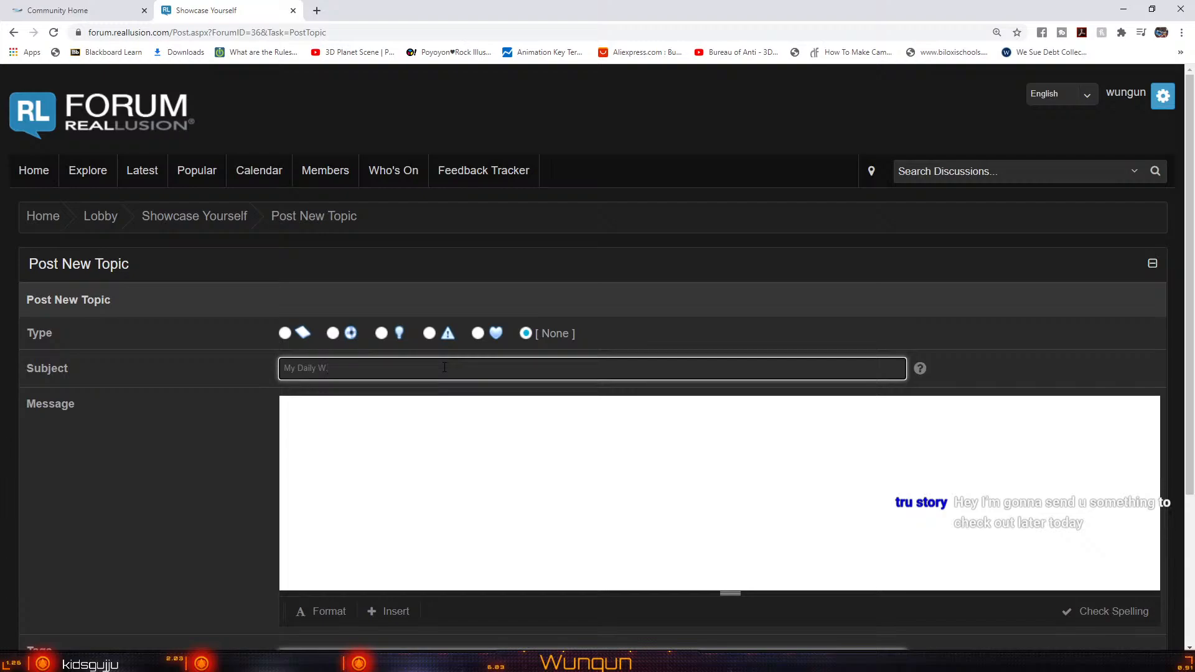
pyautogui.press('BackSpace')
pyautogui.write('Making o')
pyautogui.press('BackSpace')
pyautogui.write('Fi')
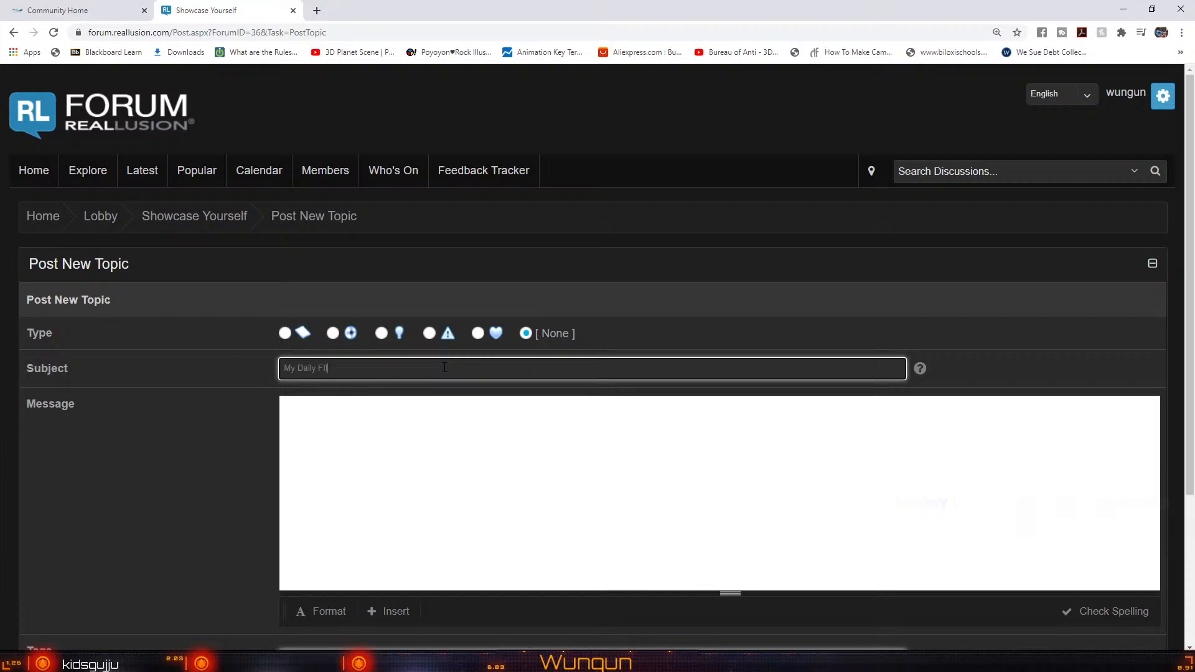
pyautogui.write('lm making')
pyautogui.write('W.I.P In Iclone 7')
# Begin the message with "This thread will be my daily showcase of work i am doing on my project The Archive of infinity"
pyautogui.click(438, 414)
pyautogui.write('T')
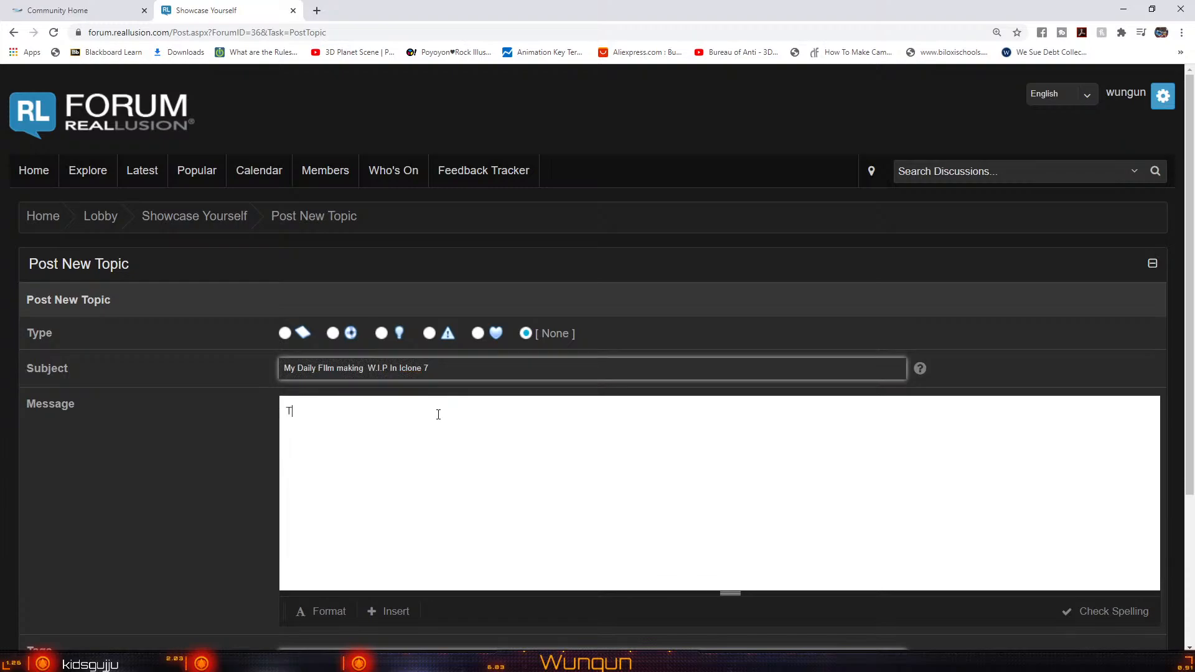
pyautogui.write('his thr')
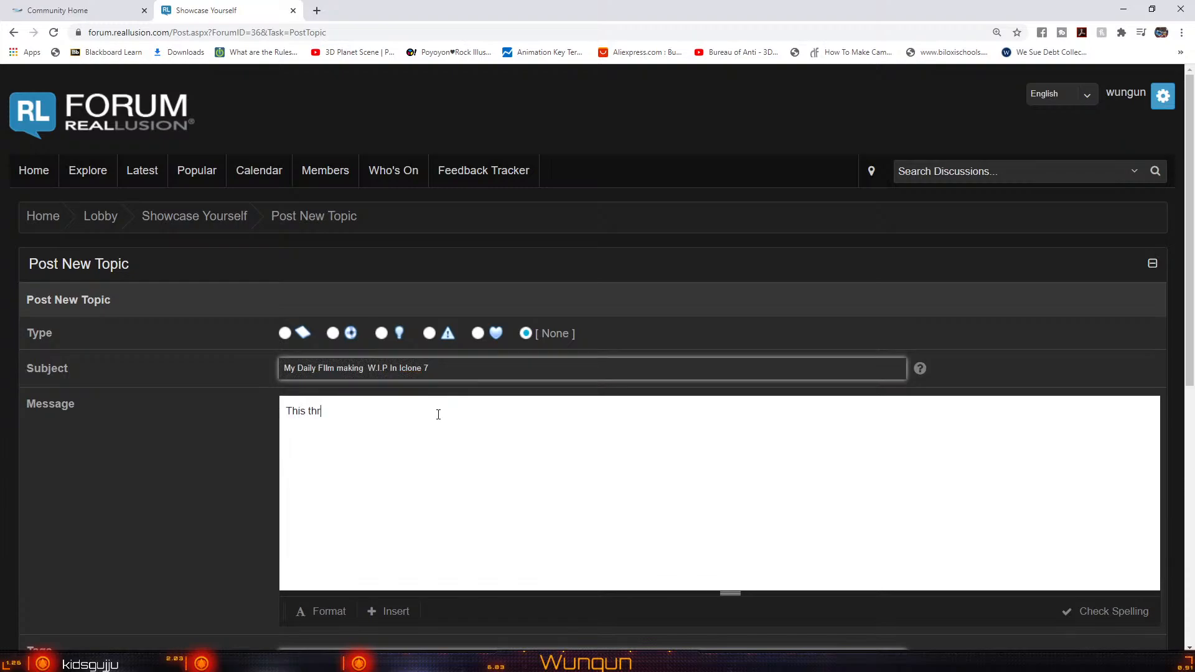
pyautogui.write('ead will be my daily')
pyautogui.press('BackSpace')
pyautogui.press('BackSpace')
pyautogui.write('ily showcase of work i am ')
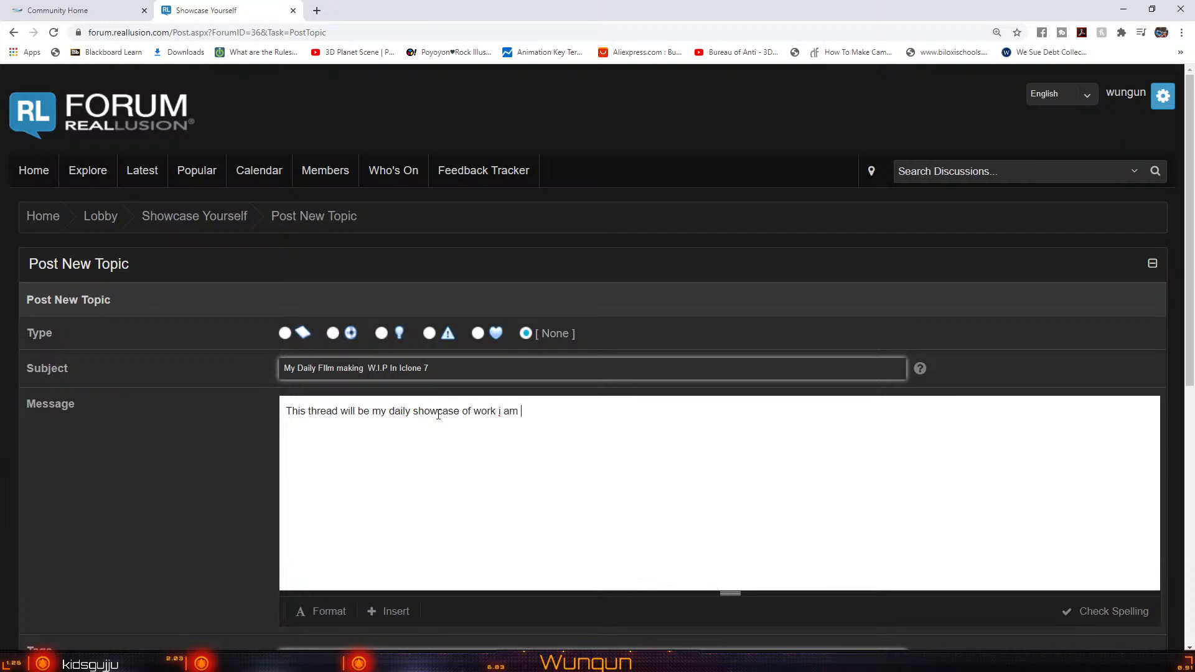
pyautogui.write('doing on my project The Archive of infinity')
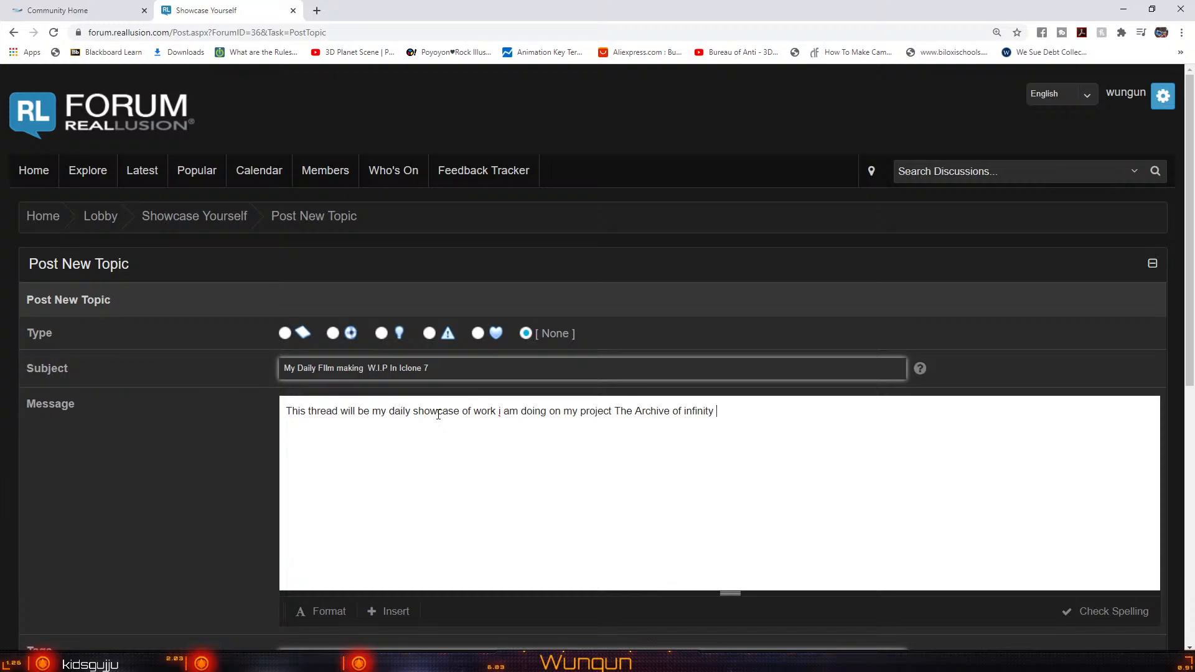
# Complete the message with "Reboot animation. All the content will be streamed Live everyday and posted in this one thread!" and "ENJOY!" on a new line
pyautogui.write(' Reboot animation. All the content wi')
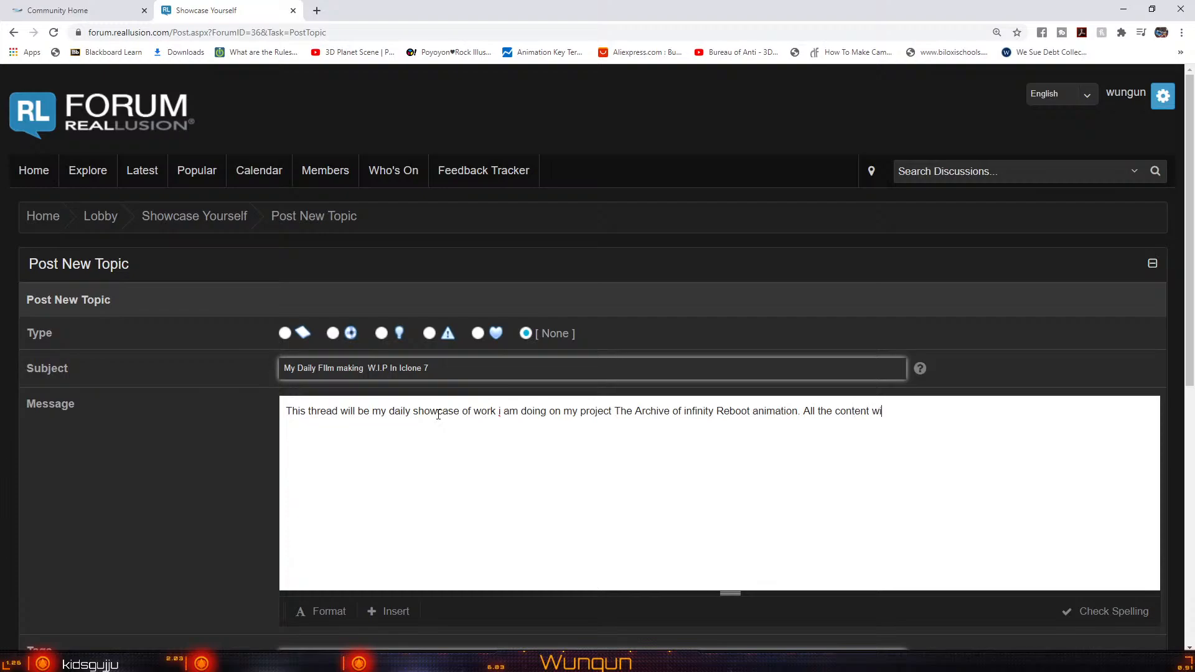
pyautogui.write('ll be streamed Live everyday and po')
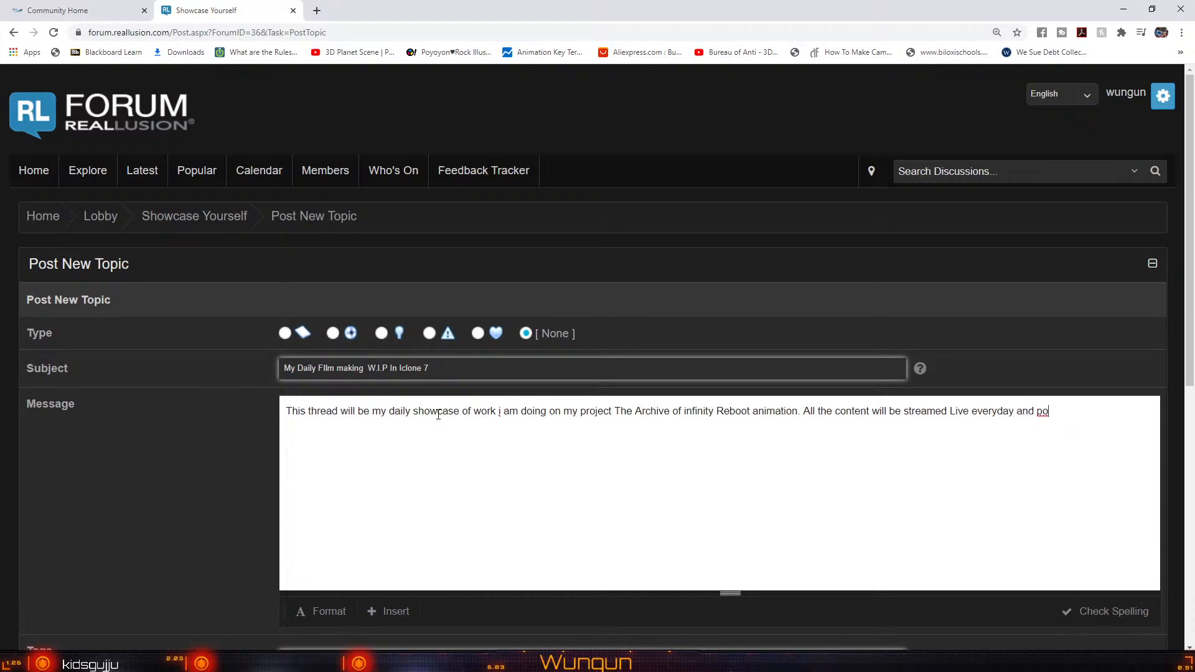
pyautogui.write('sted in this one thread!')
pyautogui.press('Return')
pyautogui.write('ENJOY!')
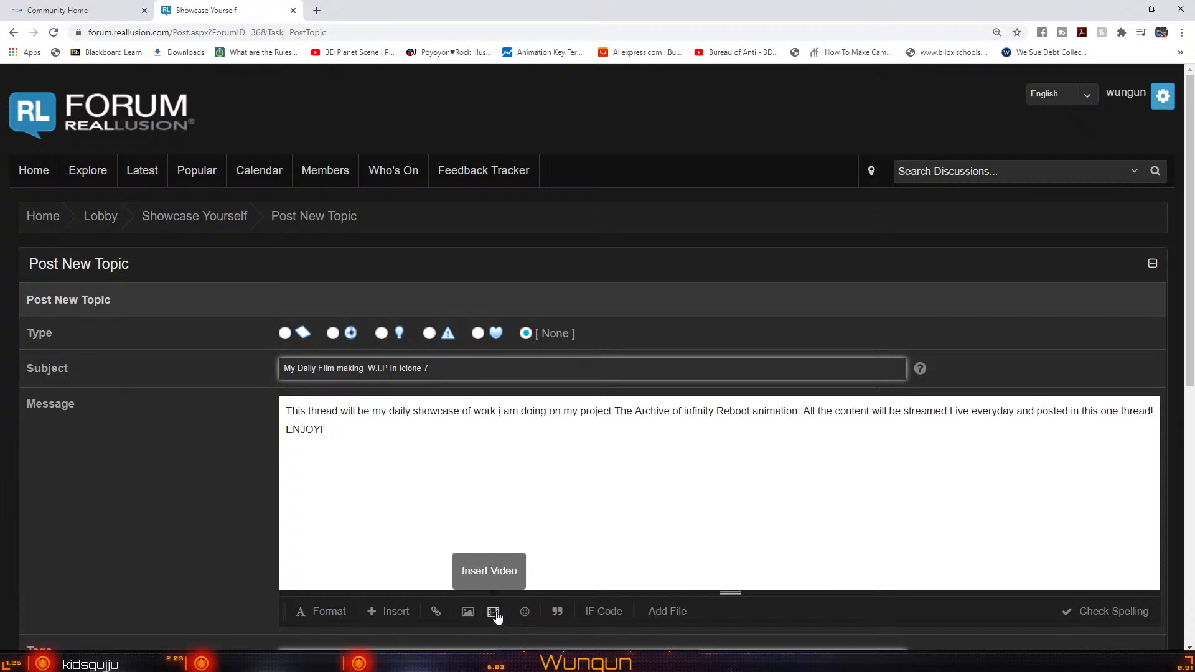
# Bring up the message's YouTube video insertion dialog, and open YouTube in a new browser tab
pyautogui.click(494, 612)
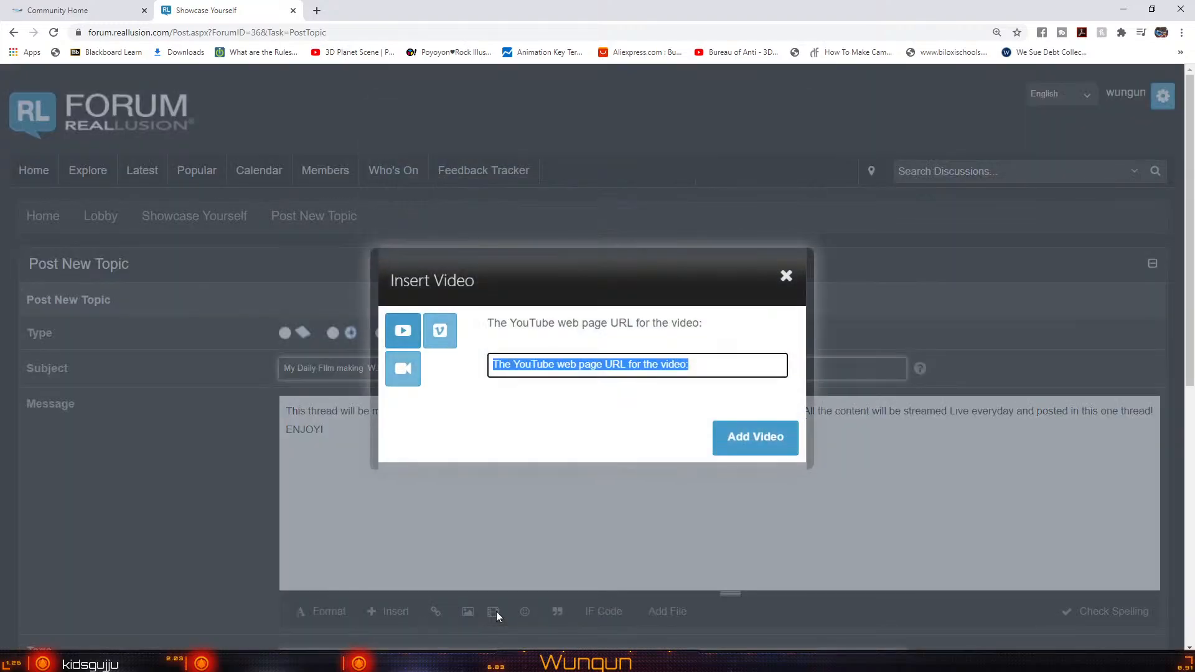
pyautogui.click(709, 368)
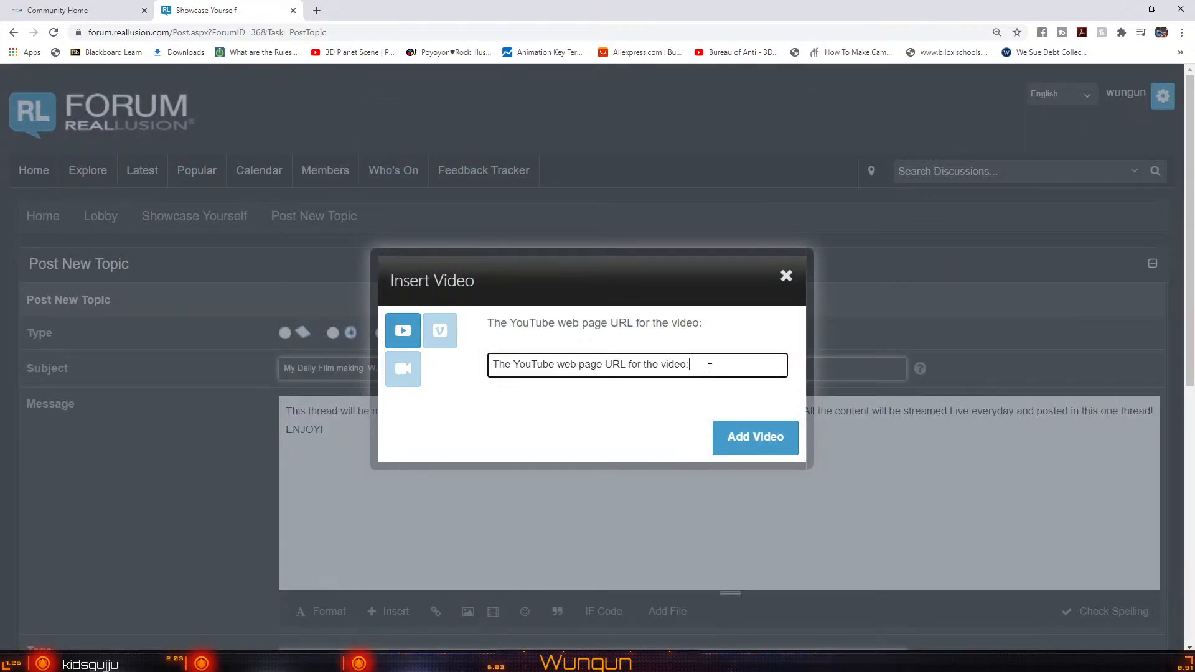
pyautogui.click(317, 11)
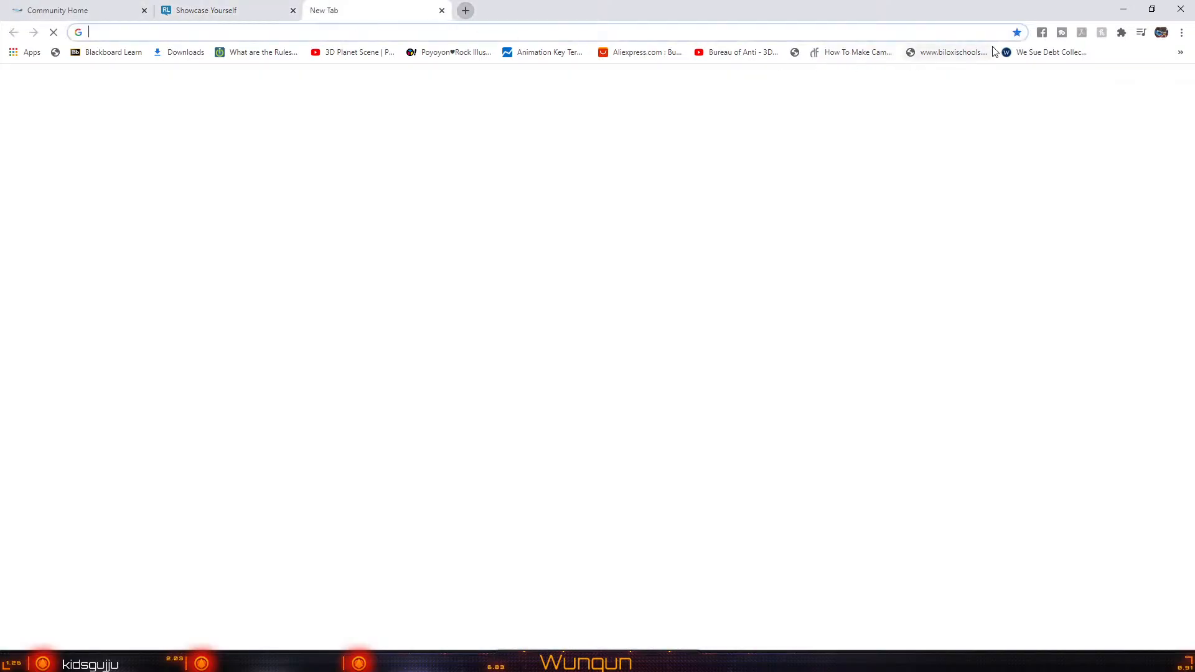
pyautogui.click(1143, 85)
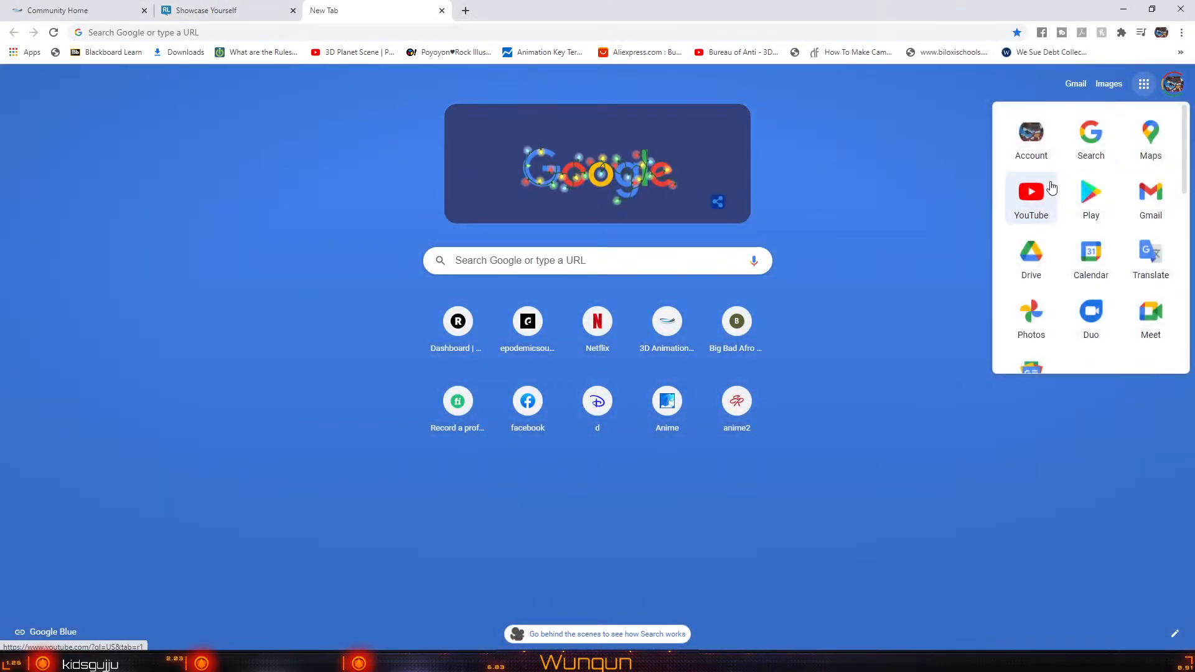
pyautogui.click(1039, 198)
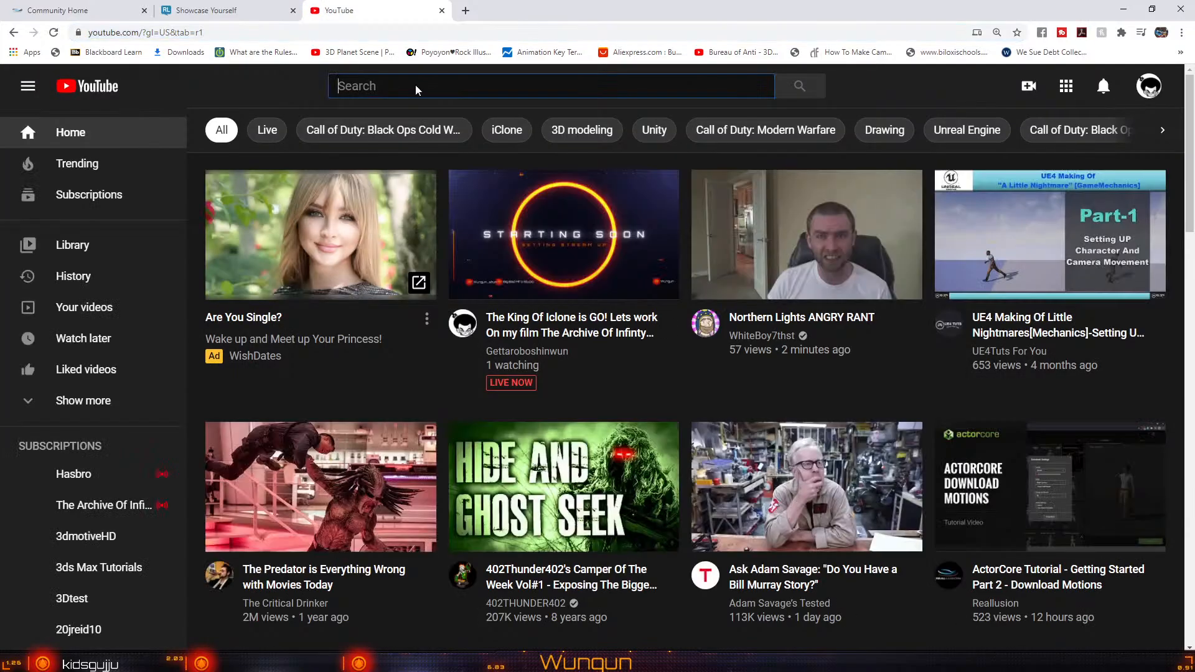
# Search YouTube for "The archive of infinity" and open The Archive Of Infinity channel
pyautogui.write('The ')
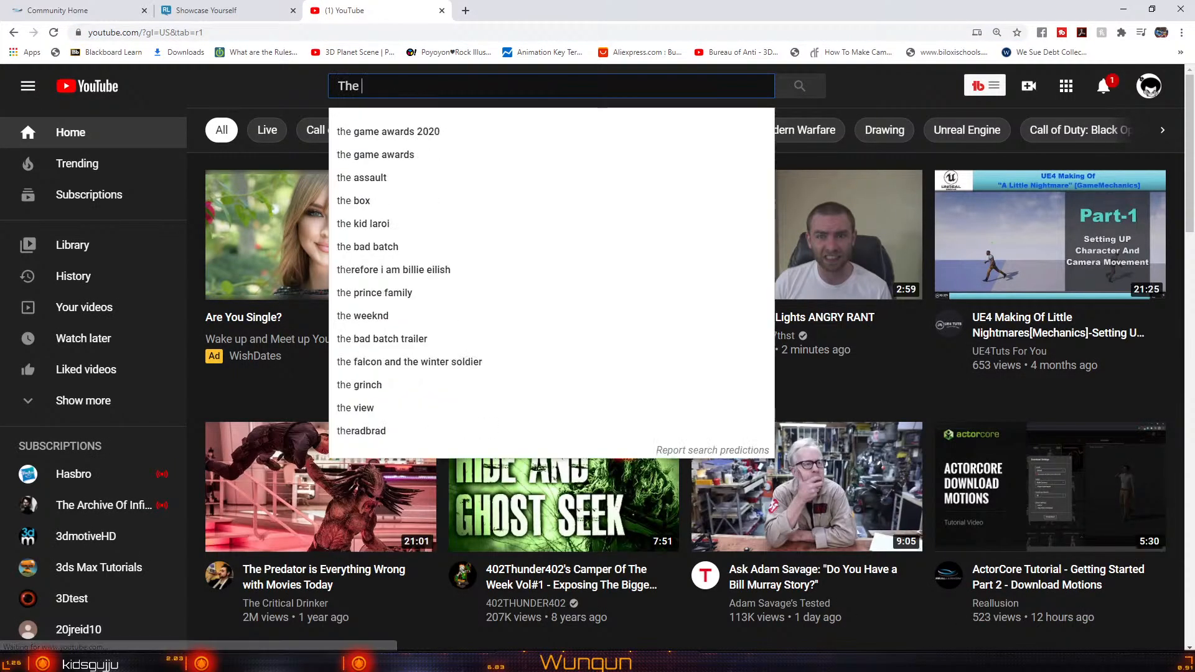
pyautogui.write('archi')
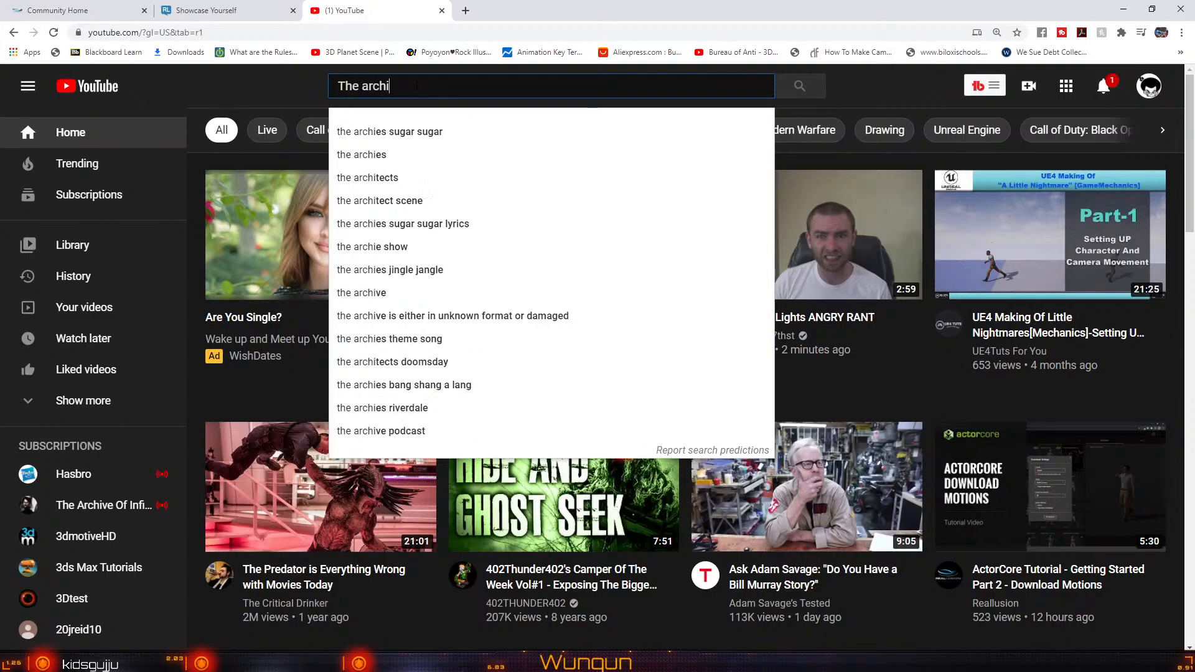
pyautogui.write('ve ')
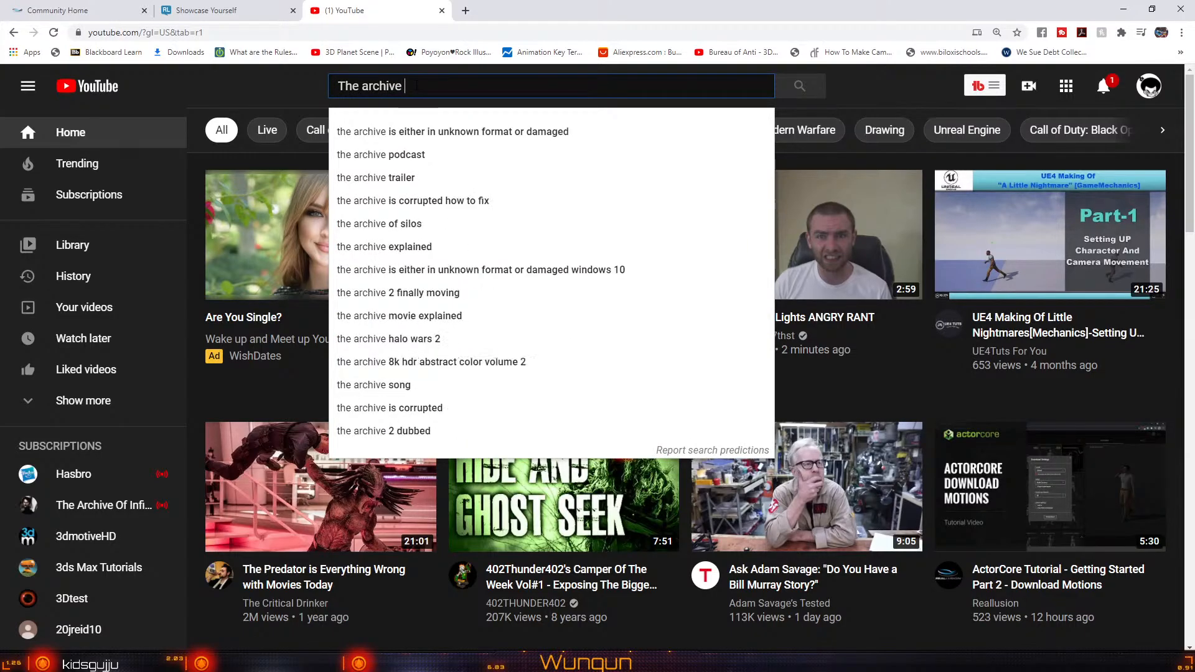
pyautogui.write('of infin')
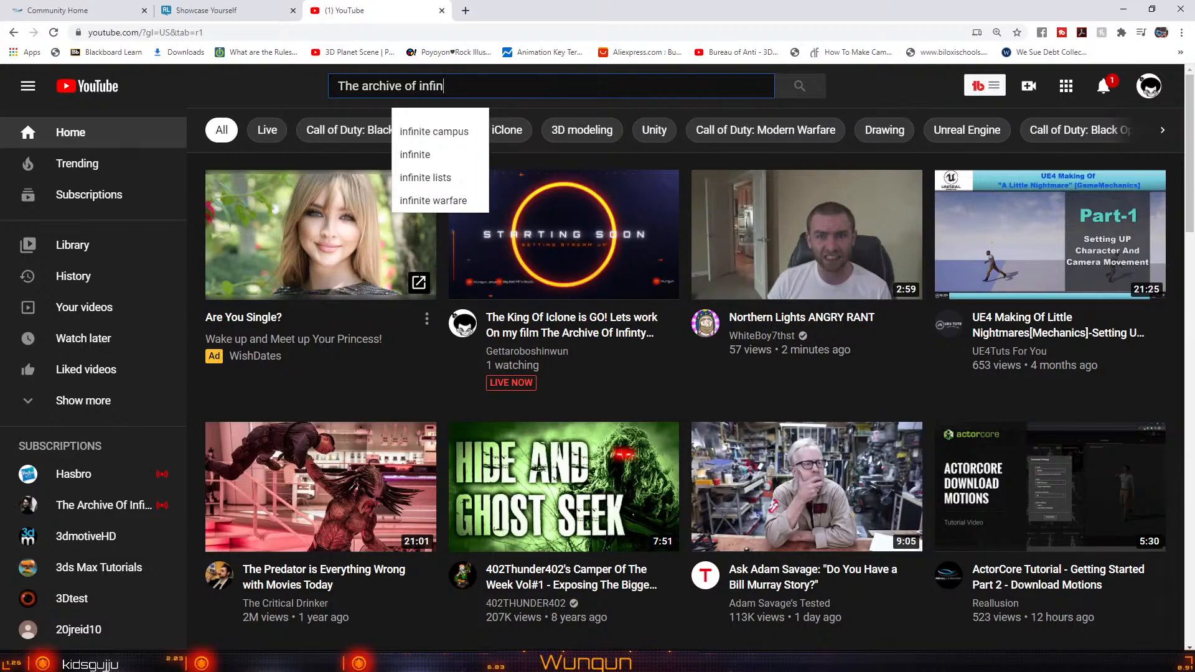
pyautogui.write('ity')
pyautogui.press('Return')
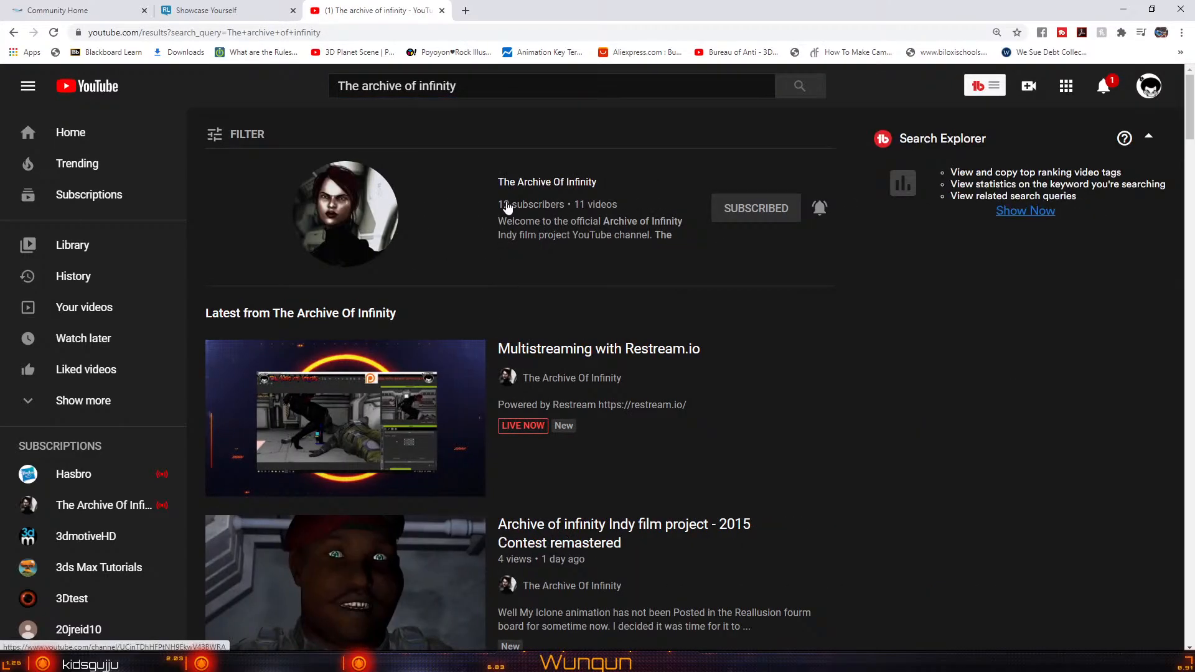
pyautogui.click(562, 380)
pyautogui.scroll(-5, 572, 407)
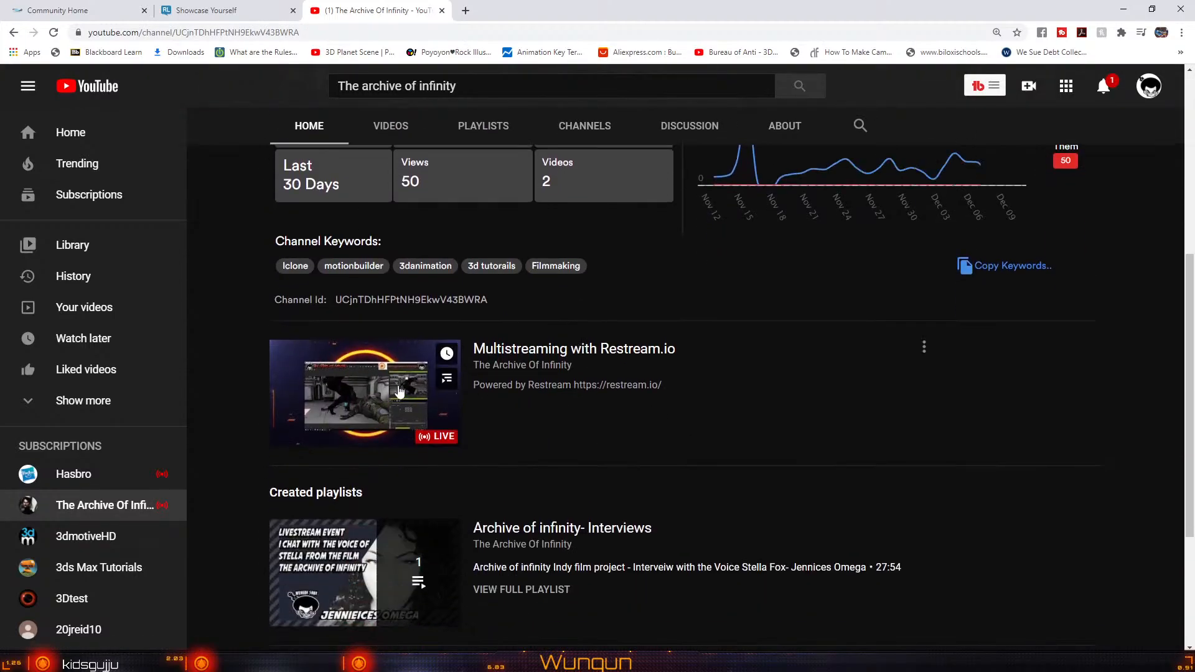
# Open The Archive Of Infinity's live video "Multistreaming with Restream.io", mute it and copy its share link
pyautogui.click(412, 413)
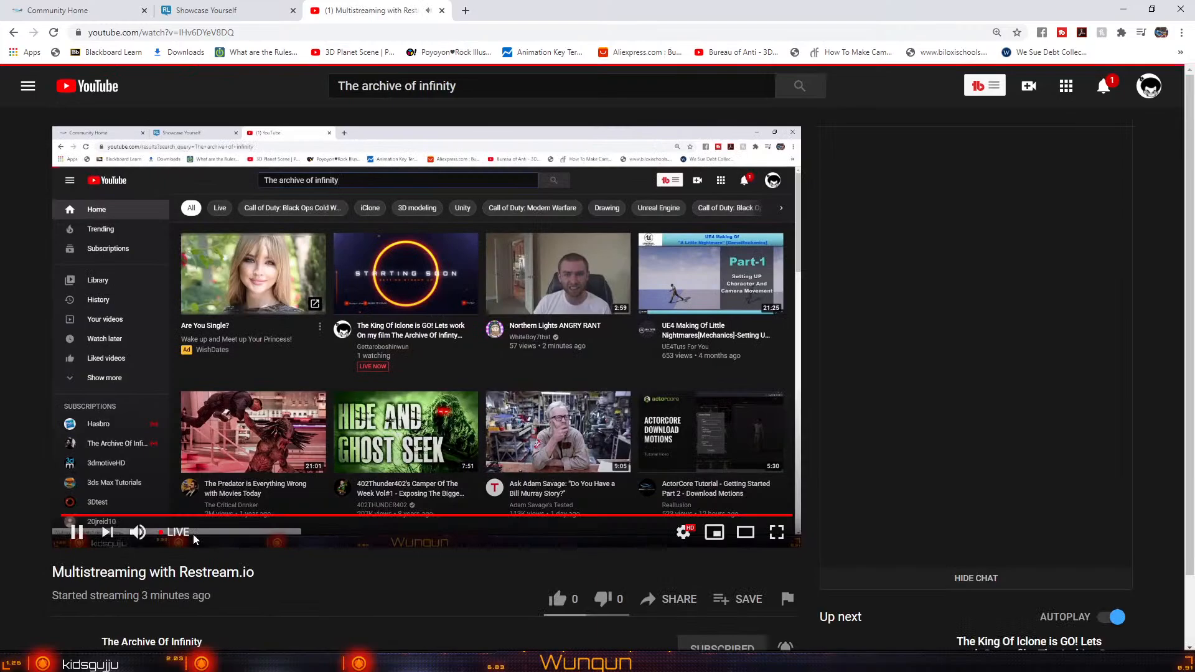
pyautogui.click(137, 531)
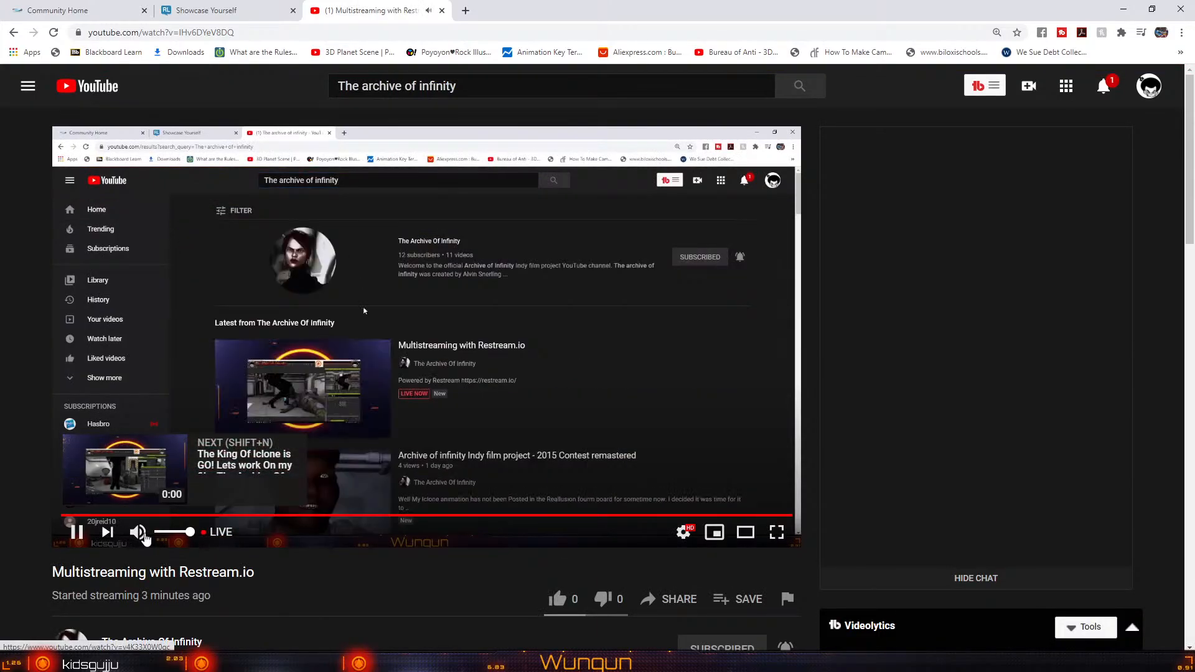
pyautogui.scroll(-2, 505, 513)
pyautogui.scroll(-3, 506, 514)
pyautogui.click(671, 350)
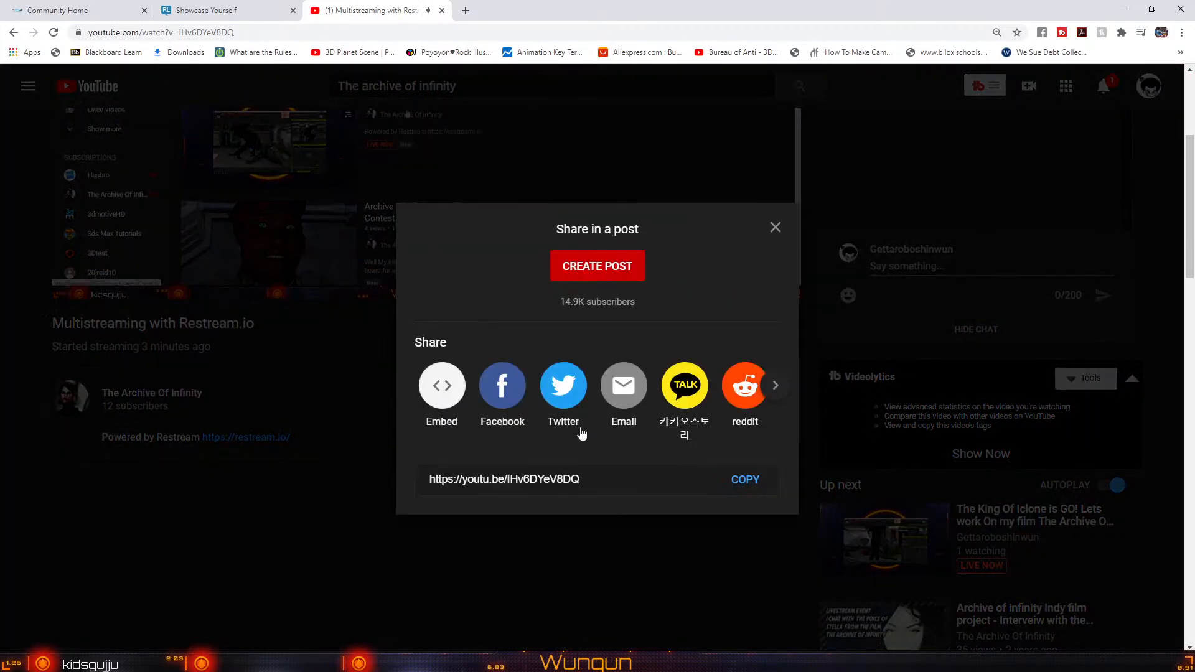
pyautogui.click(759, 481)
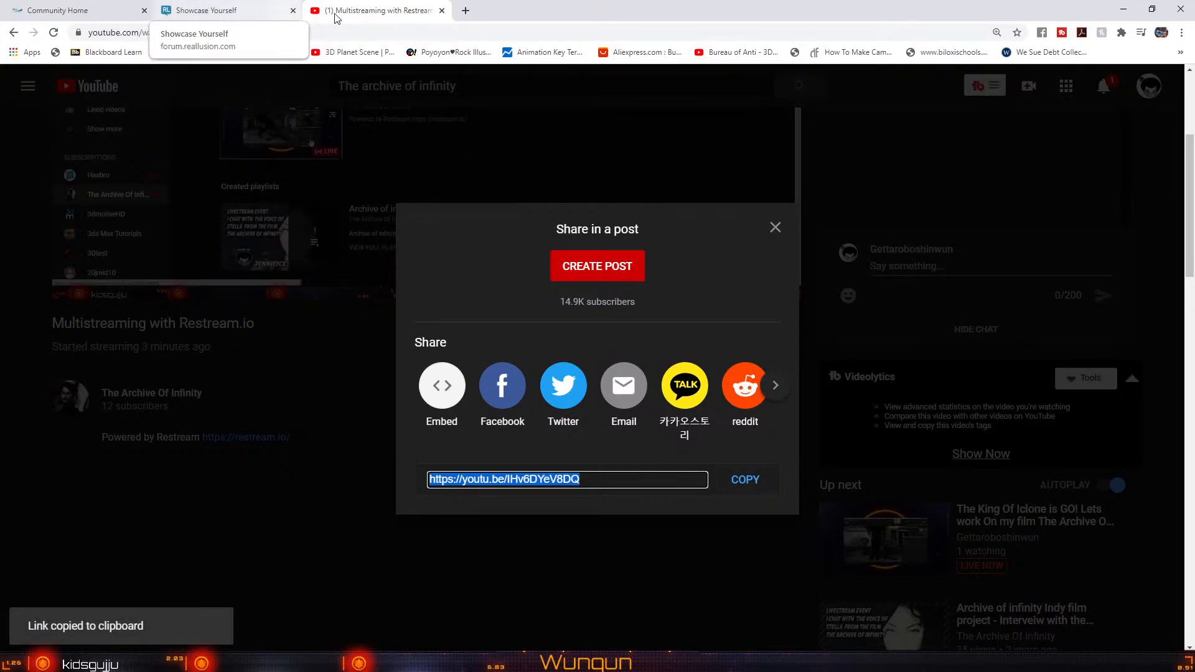
pyautogui.click(1120, 94)
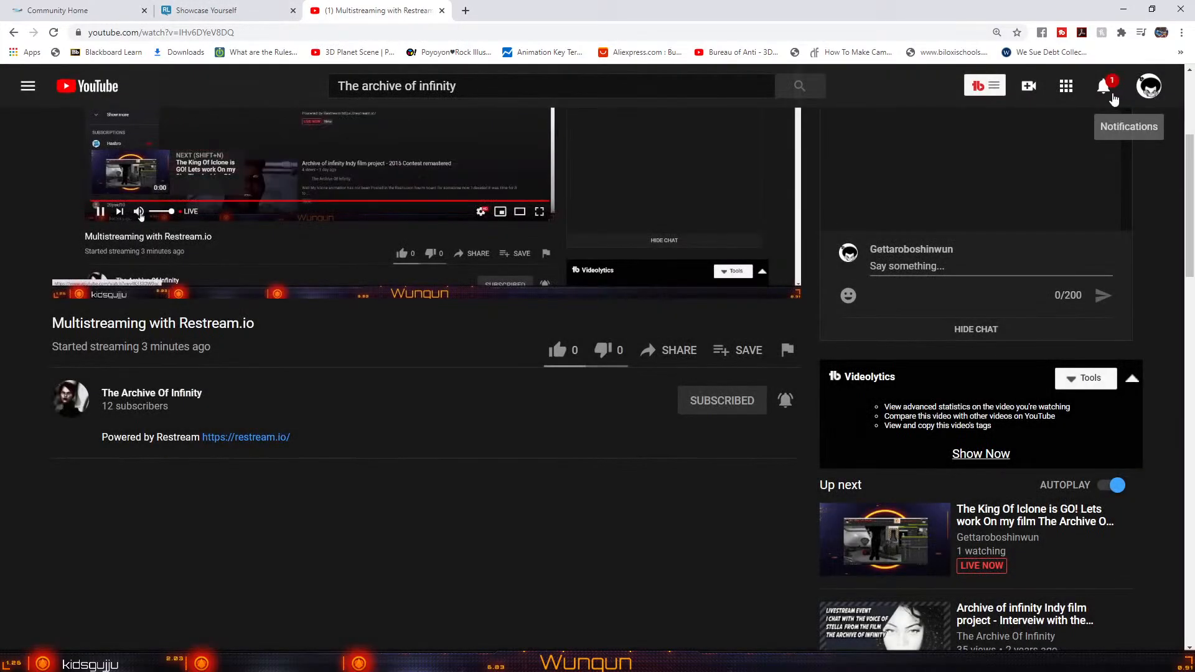
# Check the YouTube notifications and open a blank browser tab
pyautogui.click(1107, 95)
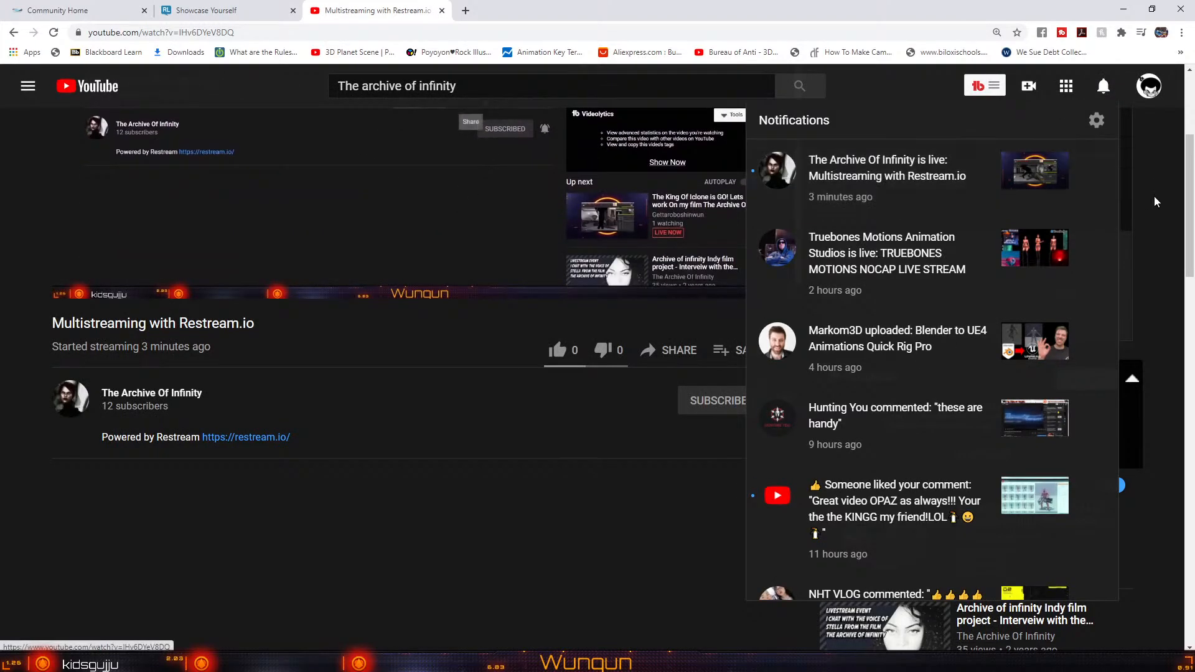
pyautogui.click(973, 197)
pyautogui.click(466, 11)
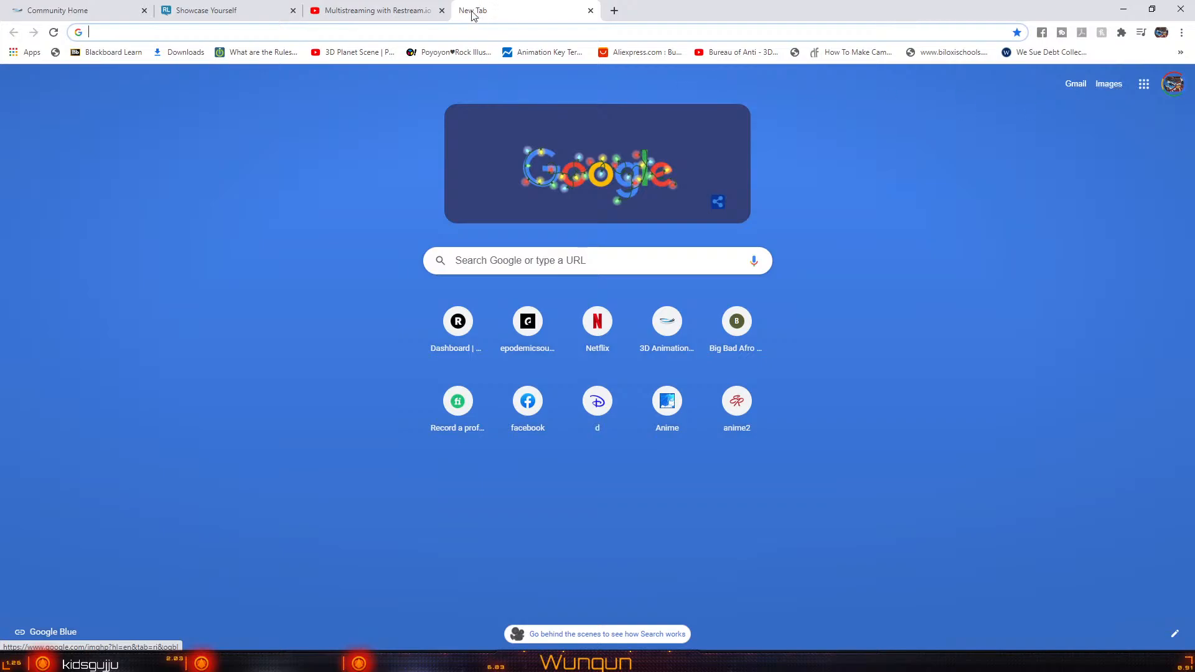
# Replace the placeholder in the forum's Insert Video dialog with the copied YouTube link and add the video to the message
pyautogui.click(256, 9)
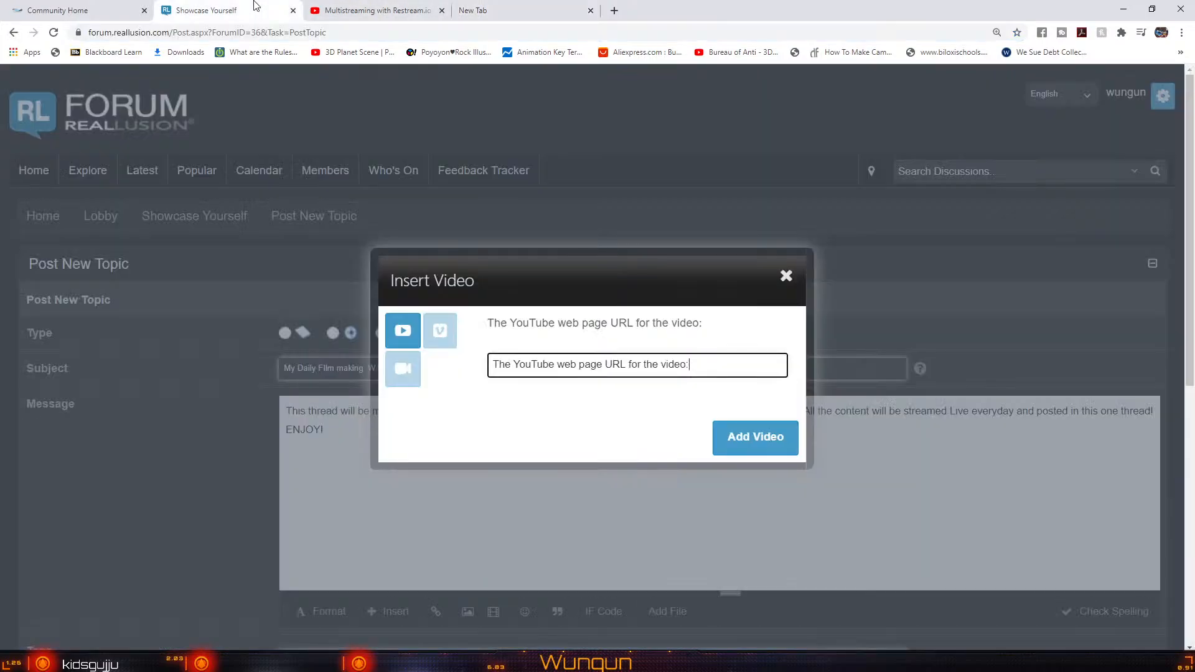
pyautogui.tripleClick(621, 368)
pyautogui.rightClick(622, 368)
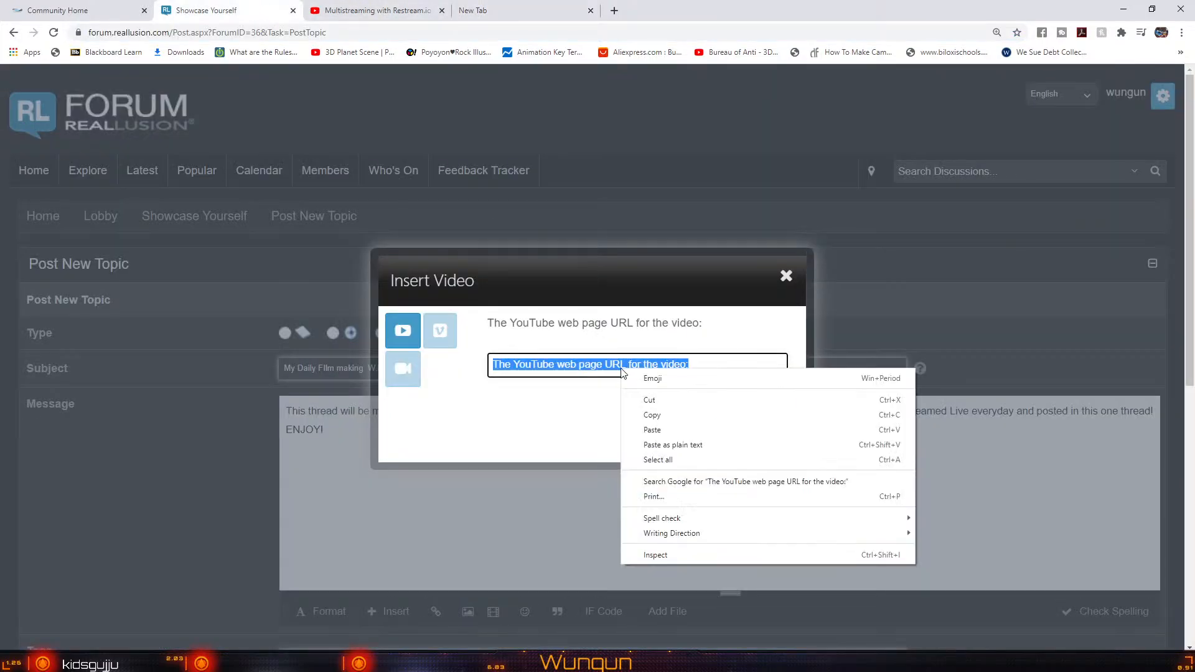
pyautogui.click(659, 438)
pyautogui.click(755, 441)
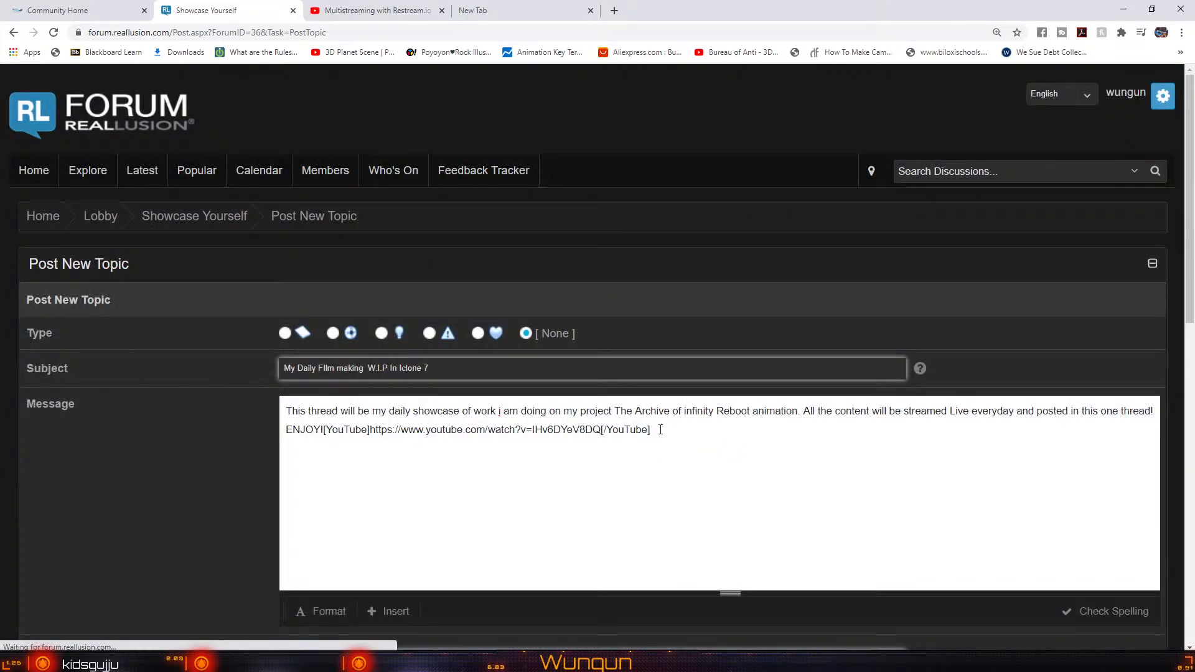
# Check the message and its video preview, and submit the new topic
pyautogui.scroll(-4, 660, 429)
pyautogui.scroll(2, 660, 429)
pyautogui.scroll(-1, 660, 430)
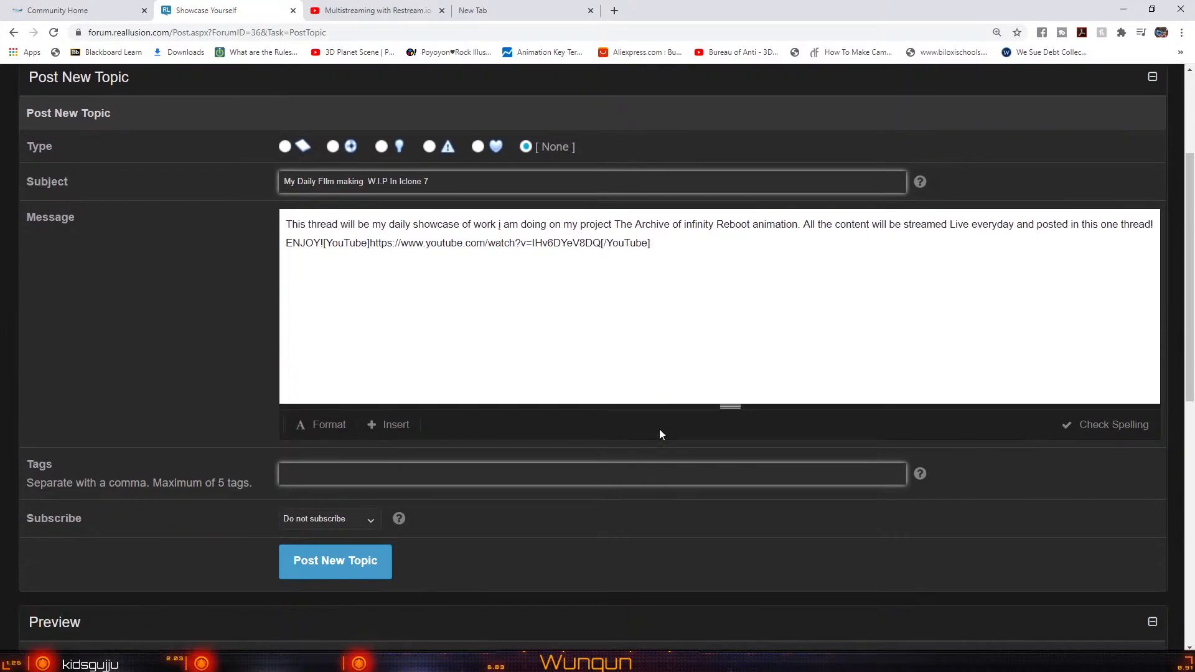
pyautogui.scroll(-4, 660, 434)
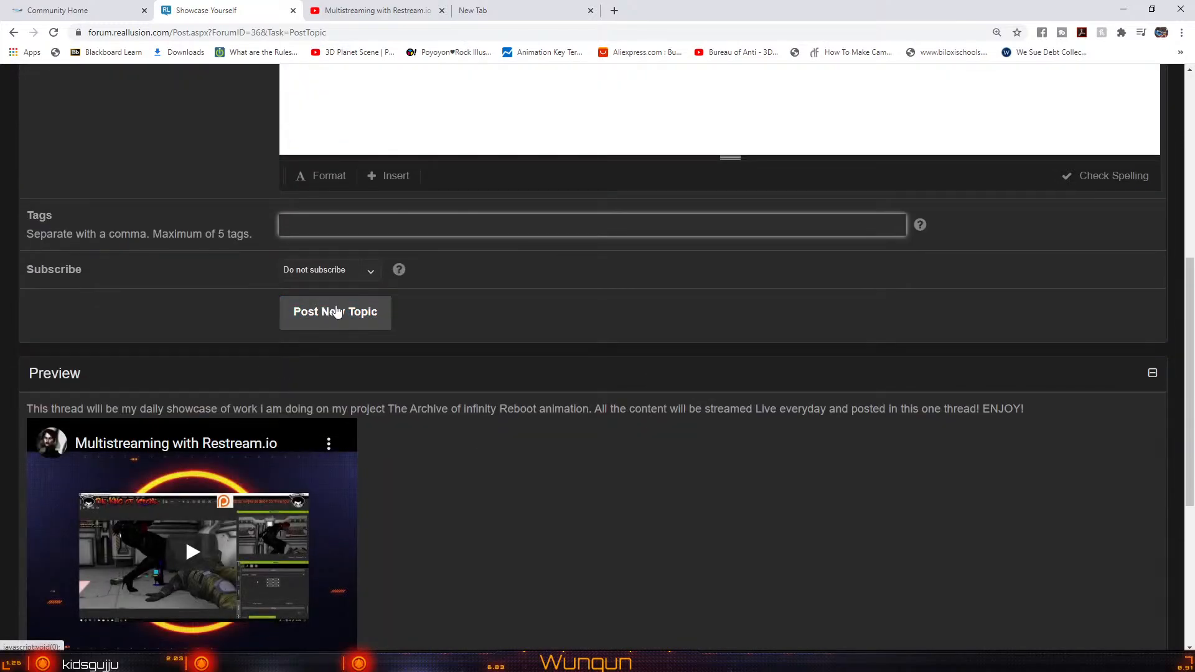
pyautogui.click(337, 312)
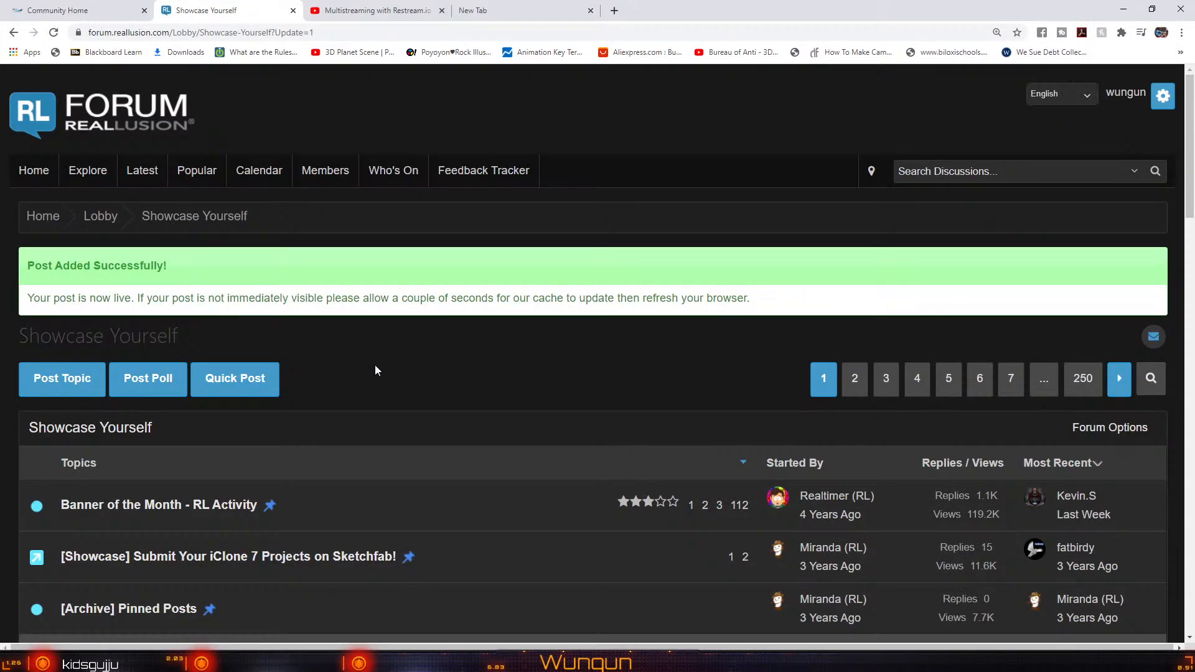
# Open the posted topic "My Daily FIlm making W.I.P In Iclone 7" and review its message and embedded video
pyautogui.scroll(-6, 376, 370)
pyautogui.click(110, 323)
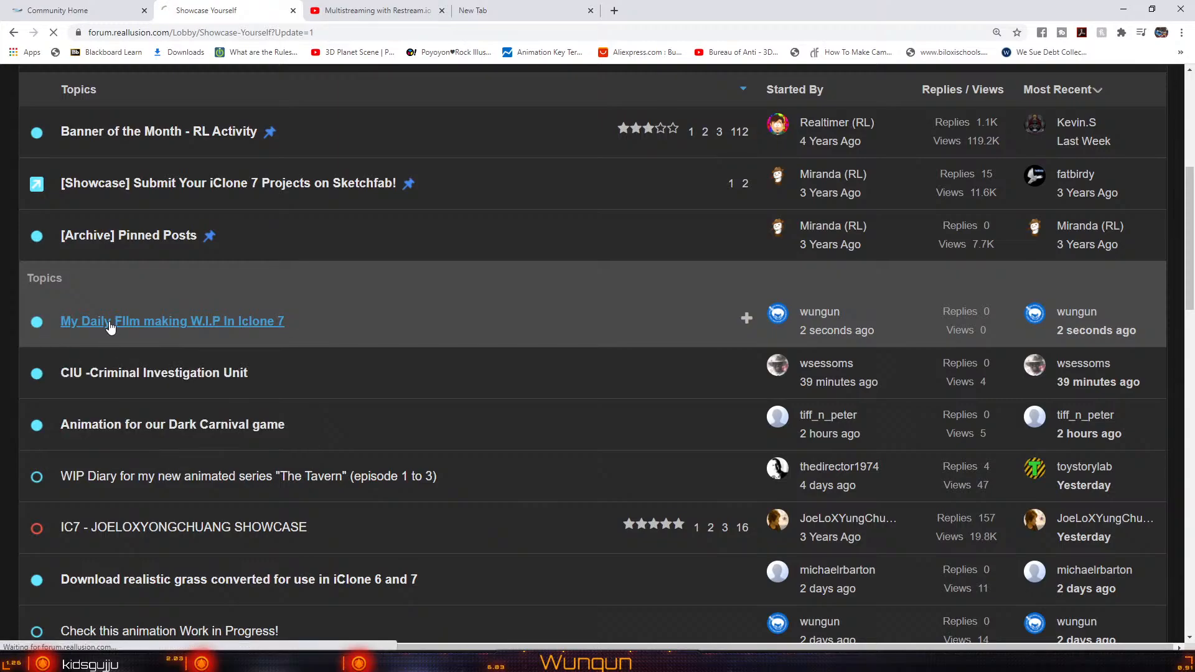
pyautogui.scroll(-4, 267, 348)
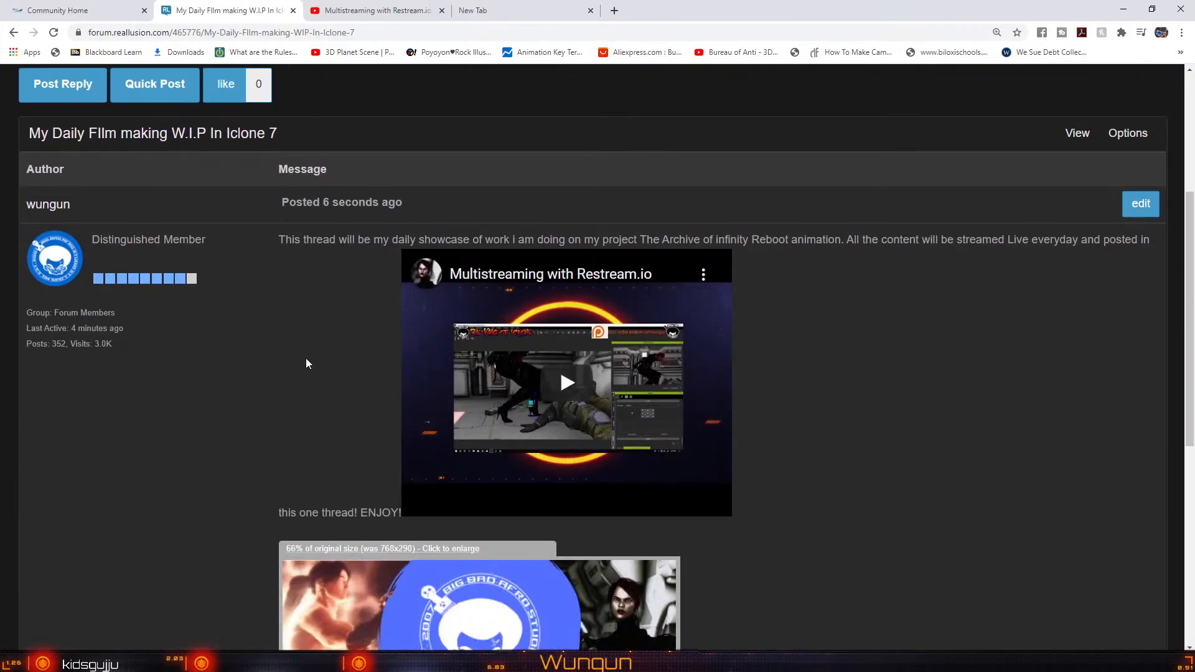
pyautogui.scroll(-5, 306, 363)
pyautogui.scroll(6, 307, 365)
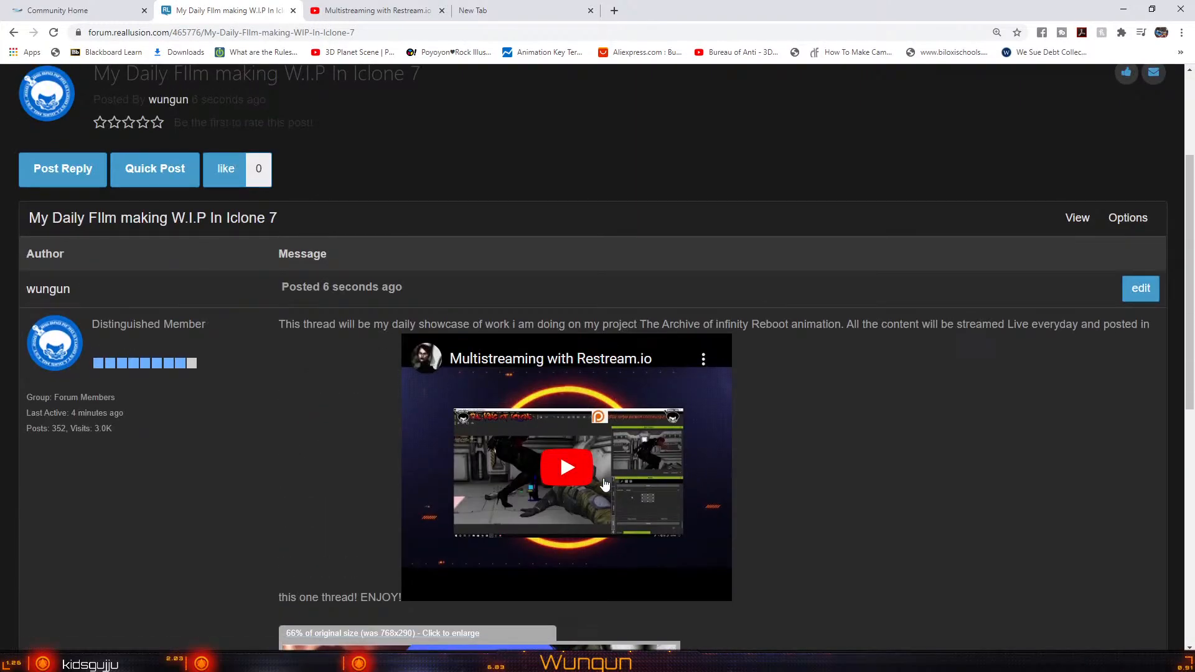
pyautogui.scroll(3, 603, 482)
# Close the forum, YouTube, blank and Community Home pages in the browser
pyautogui.click(293, 10)
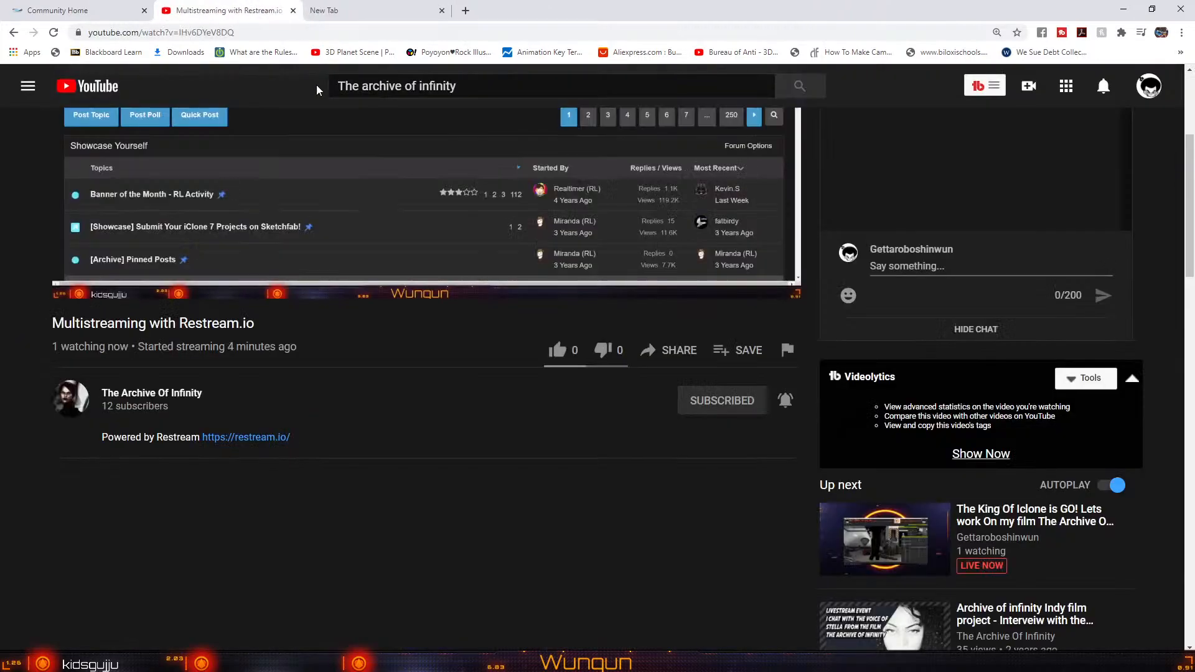
pyautogui.click(293, 10)
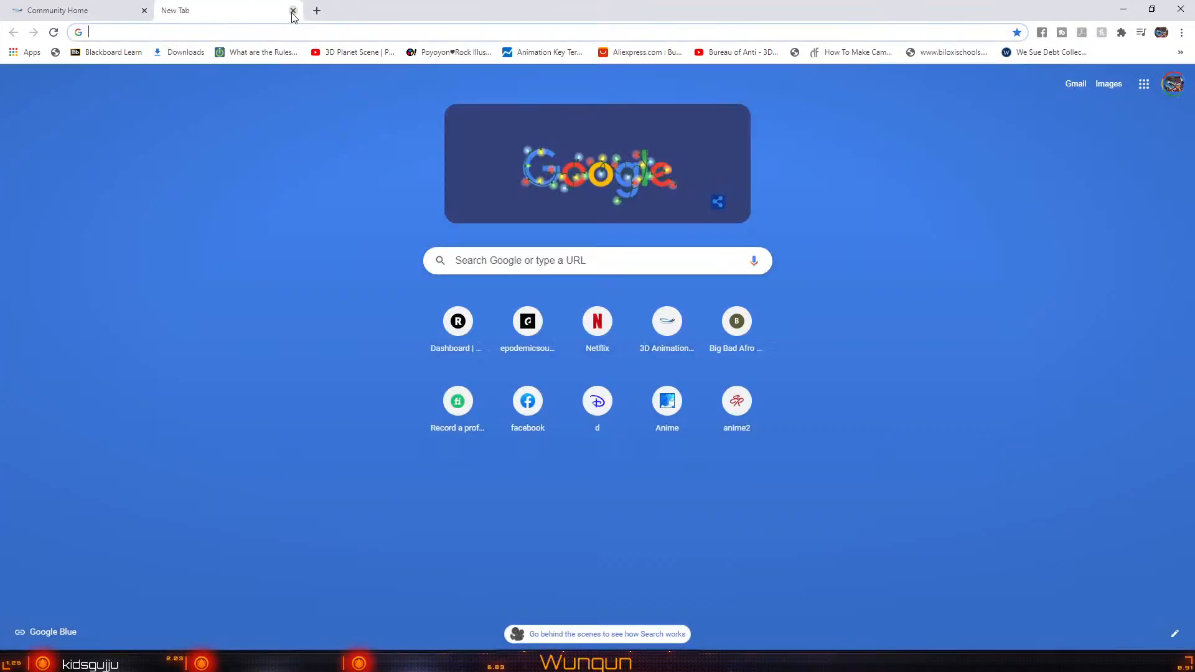
pyautogui.click(293, 11)
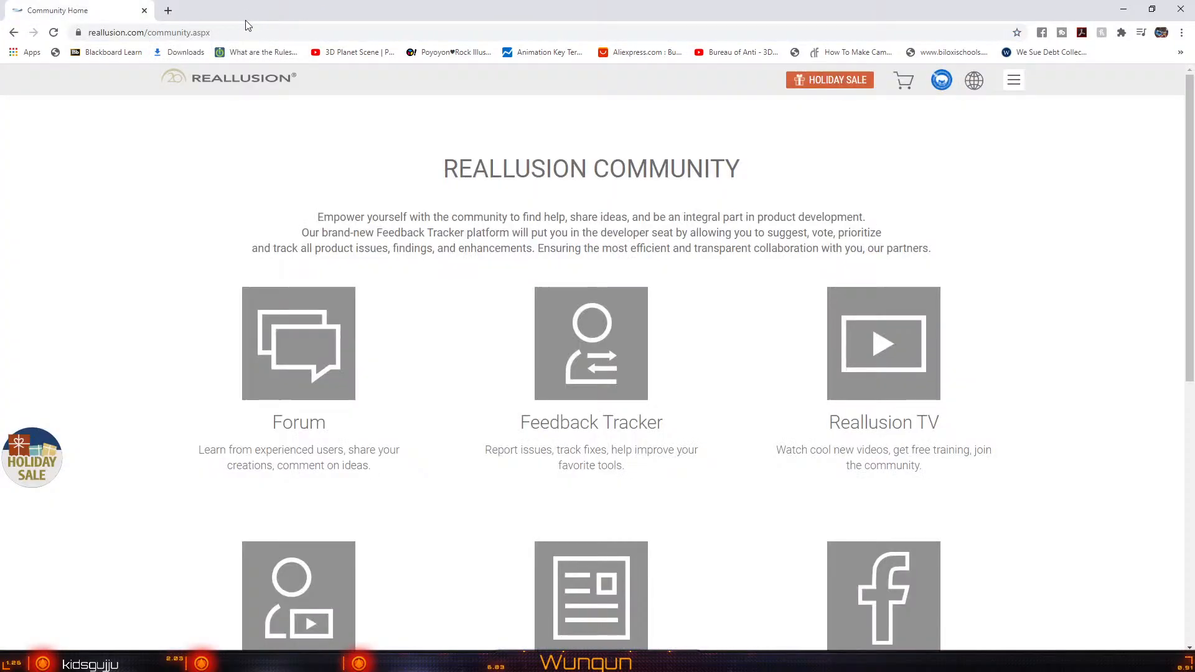
pyautogui.click(144, 11)
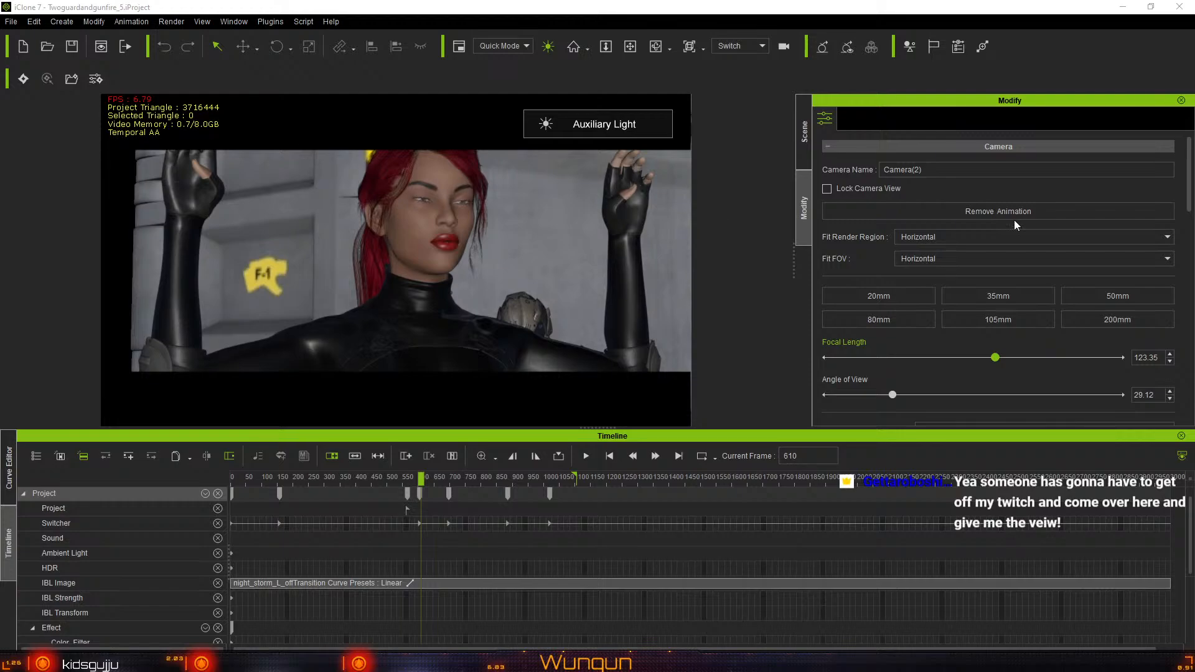
# In iClone 7, list the scene's image layers and hide ImageLayer(1) to remove the letterbox bars
pyautogui.click(803, 132)
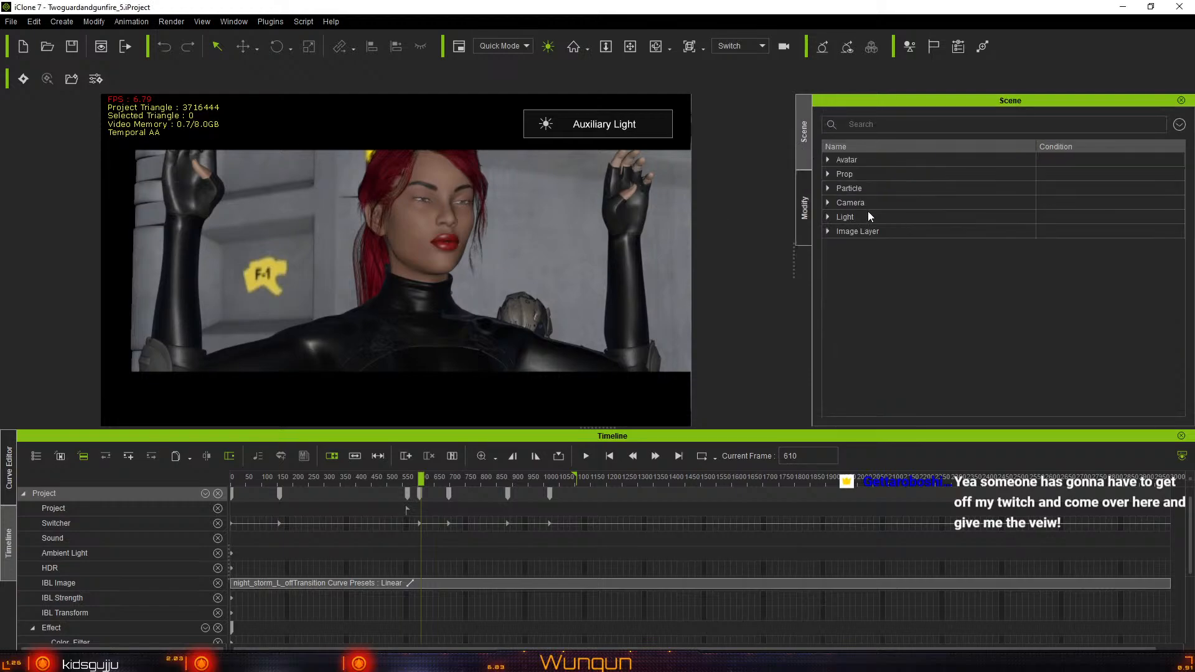
pyautogui.click(828, 230)
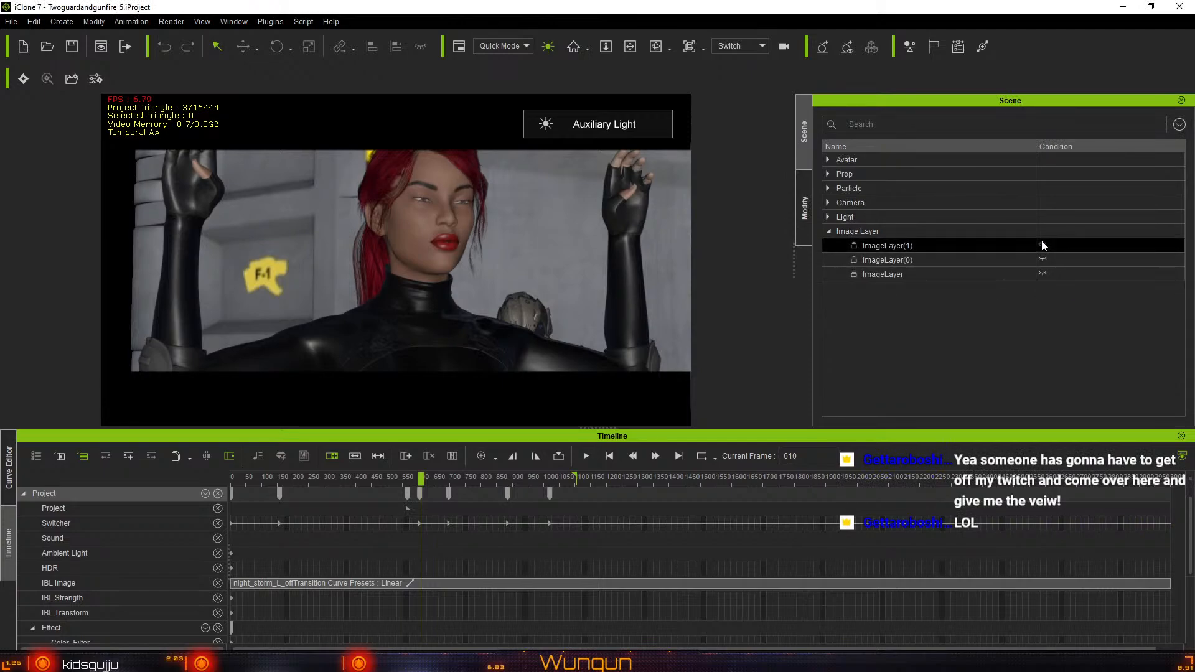
pyautogui.click(1041, 259)
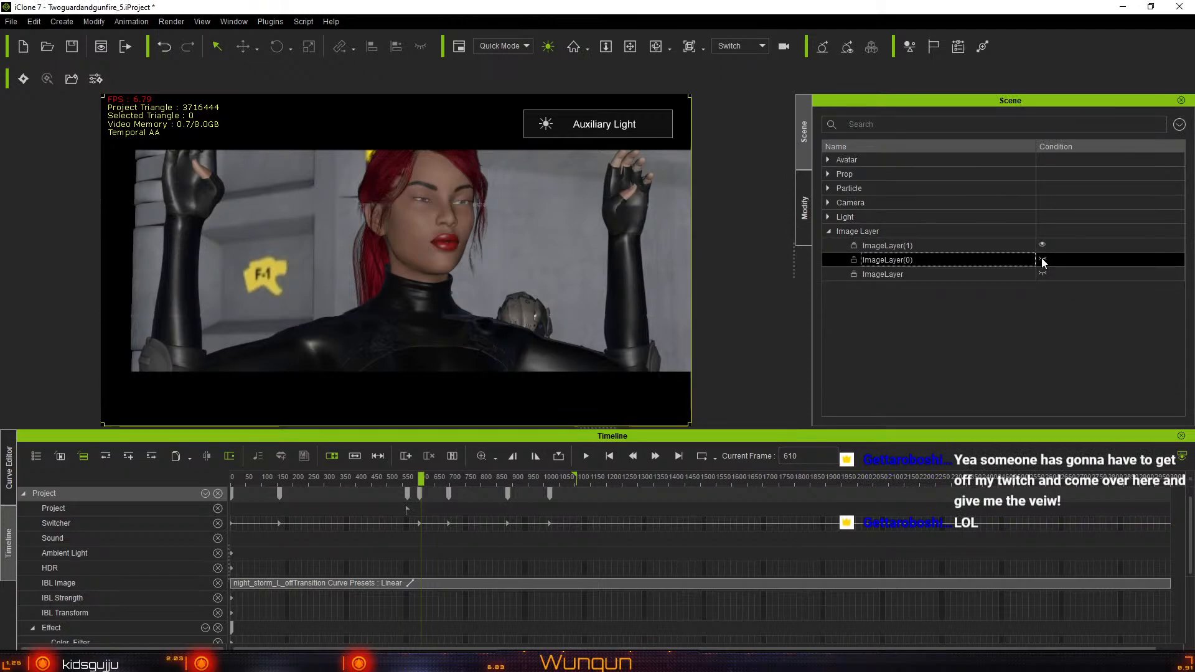
pyautogui.click(1042, 261)
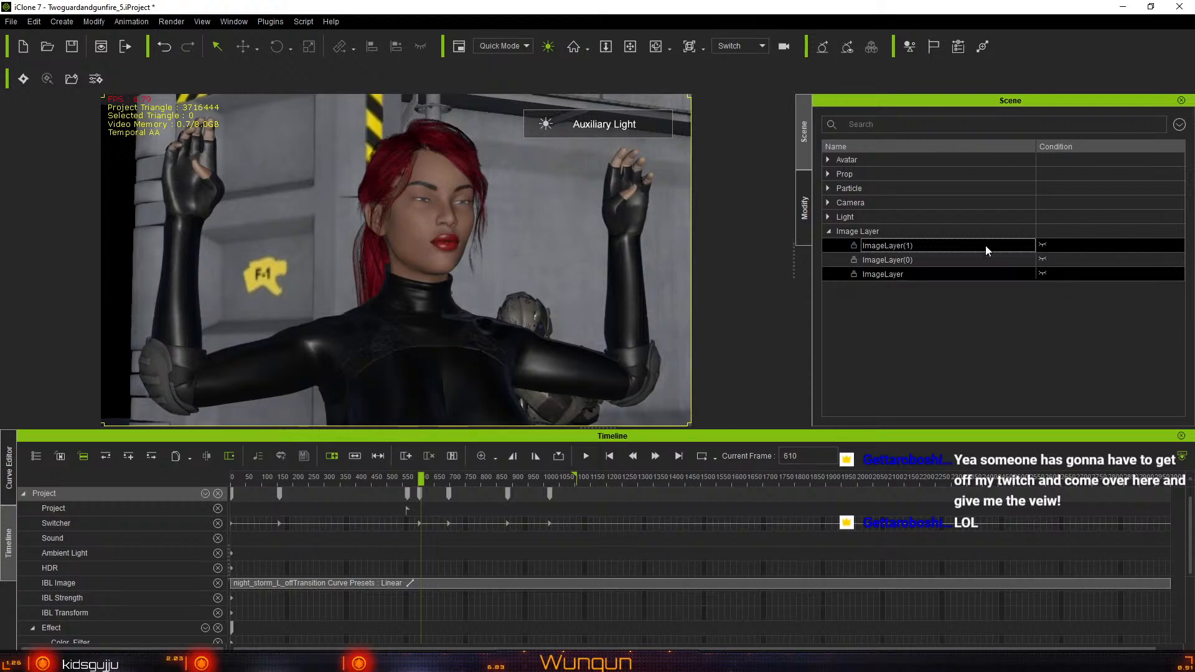
# Select the Stella_eye_fix avatar and examine the surrounding guards through the Preview camera
pyautogui.click(828, 161)
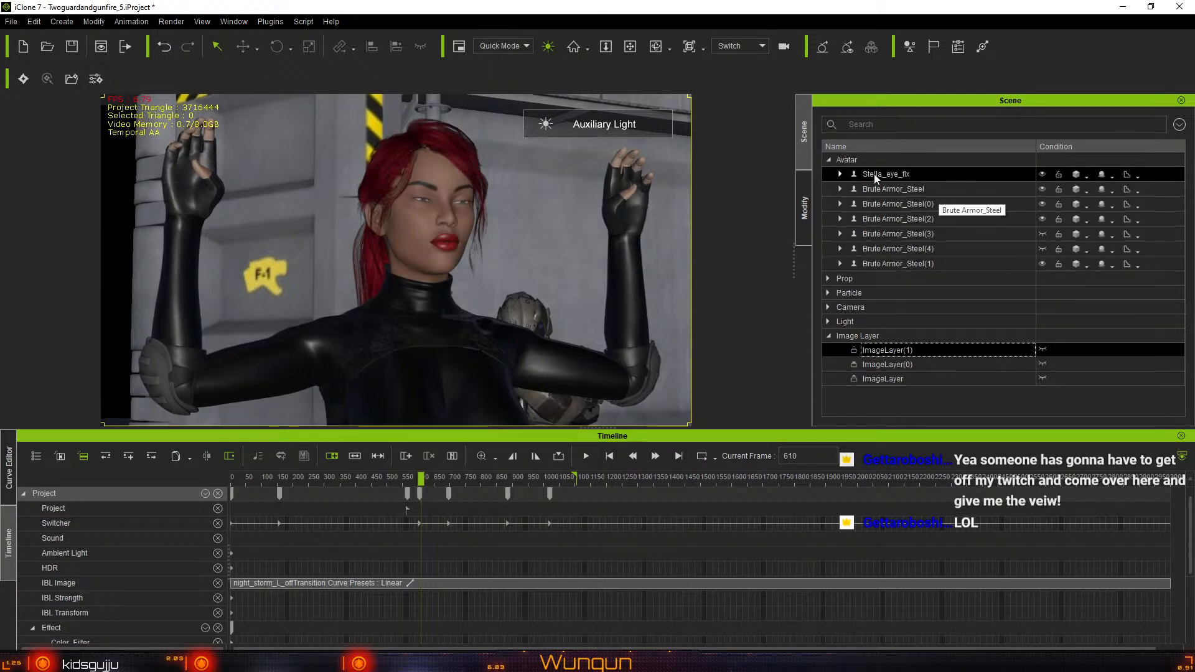
pyautogui.click(917, 175)
pyautogui.click(737, 46)
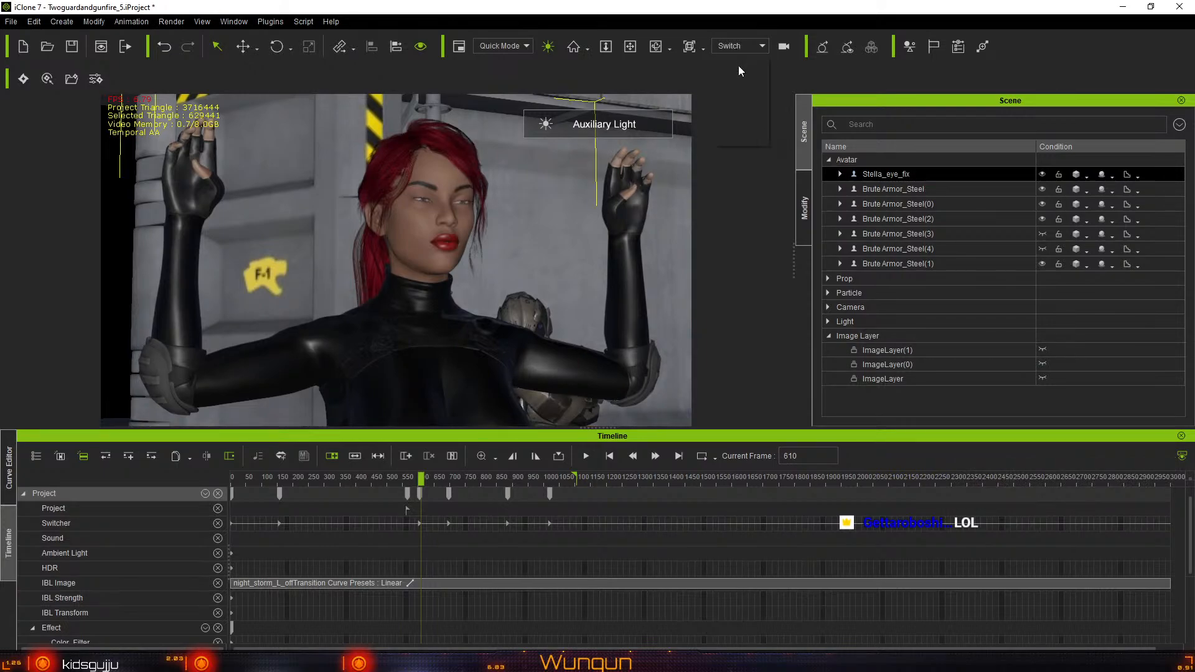
pyautogui.click(738, 58)
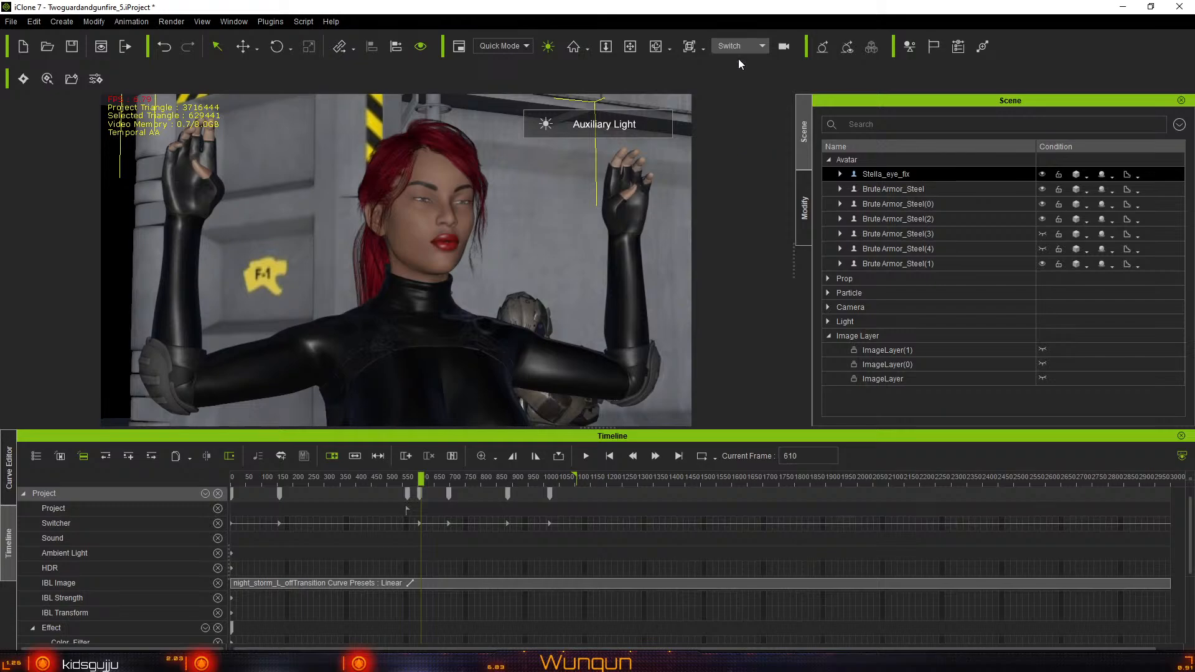
pyautogui.scroll(-5, 611, 191)
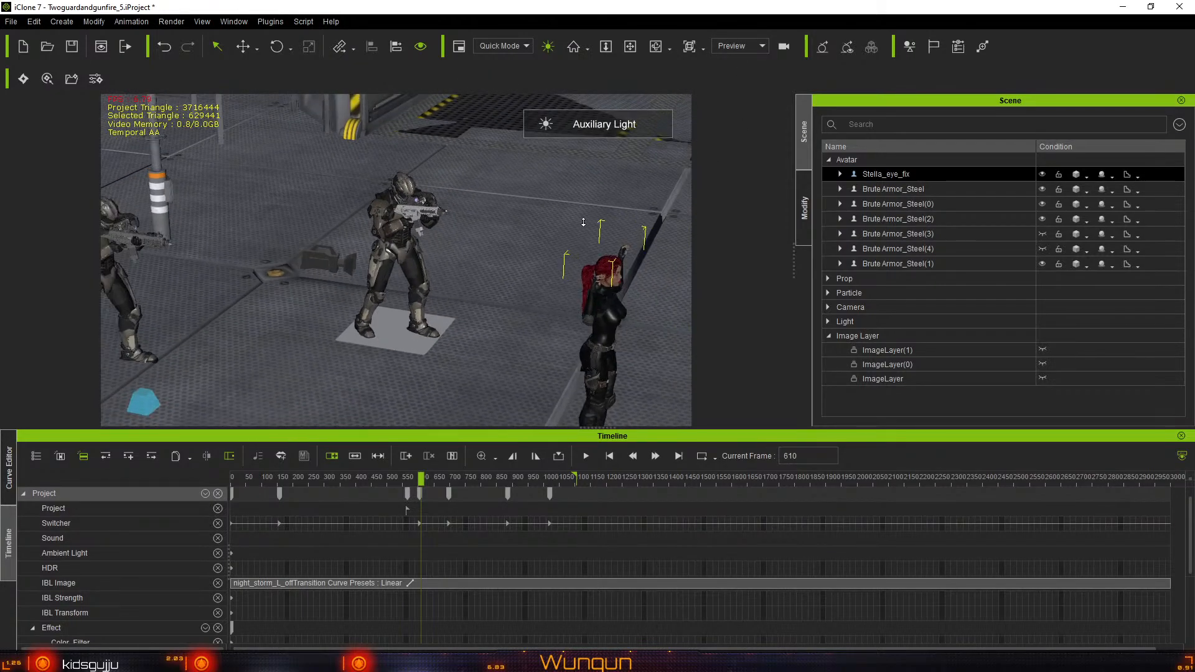
pyautogui.scroll(-2, 583, 222)
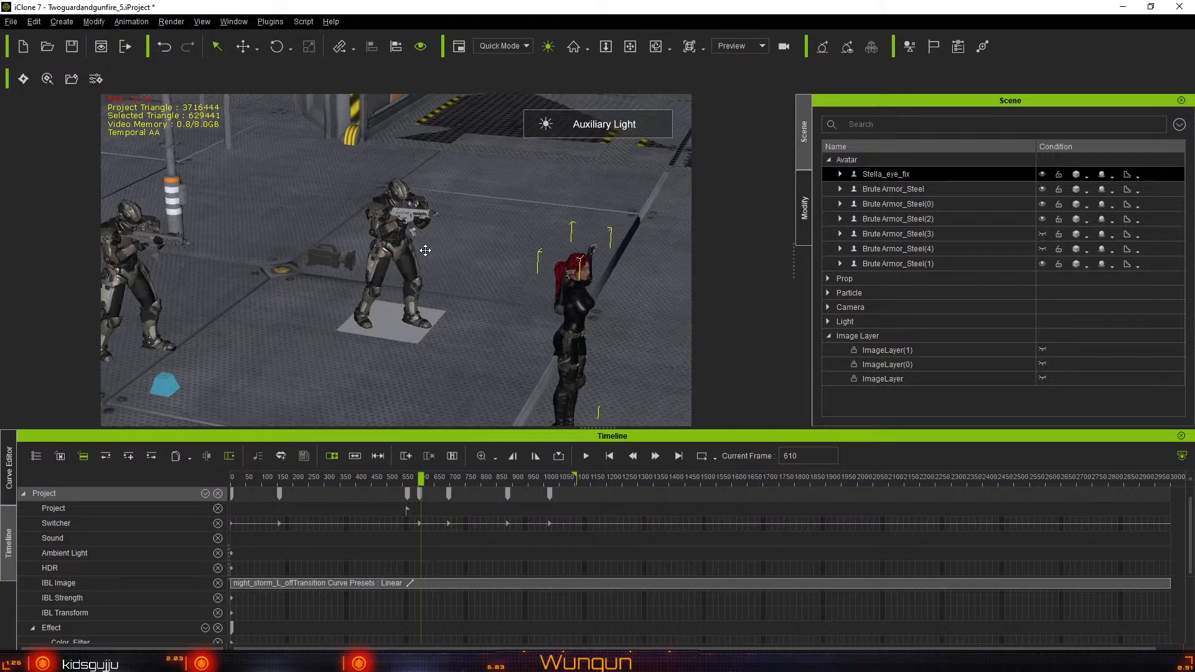
pyautogui.moveTo(425, 250); pyautogui.dragTo(456, 115, button='right')
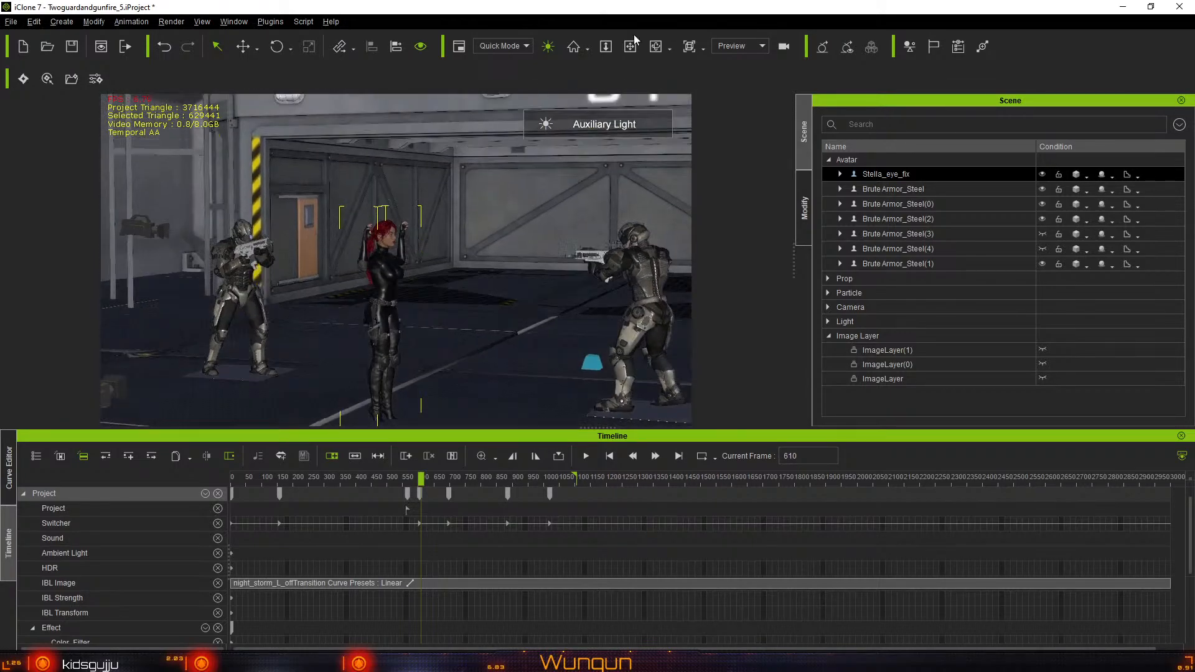
# Return the view to the Switch camera and play the animation, stopping at frame 1097
pyautogui.click(754, 48)
pyautogui.click(734, 67)
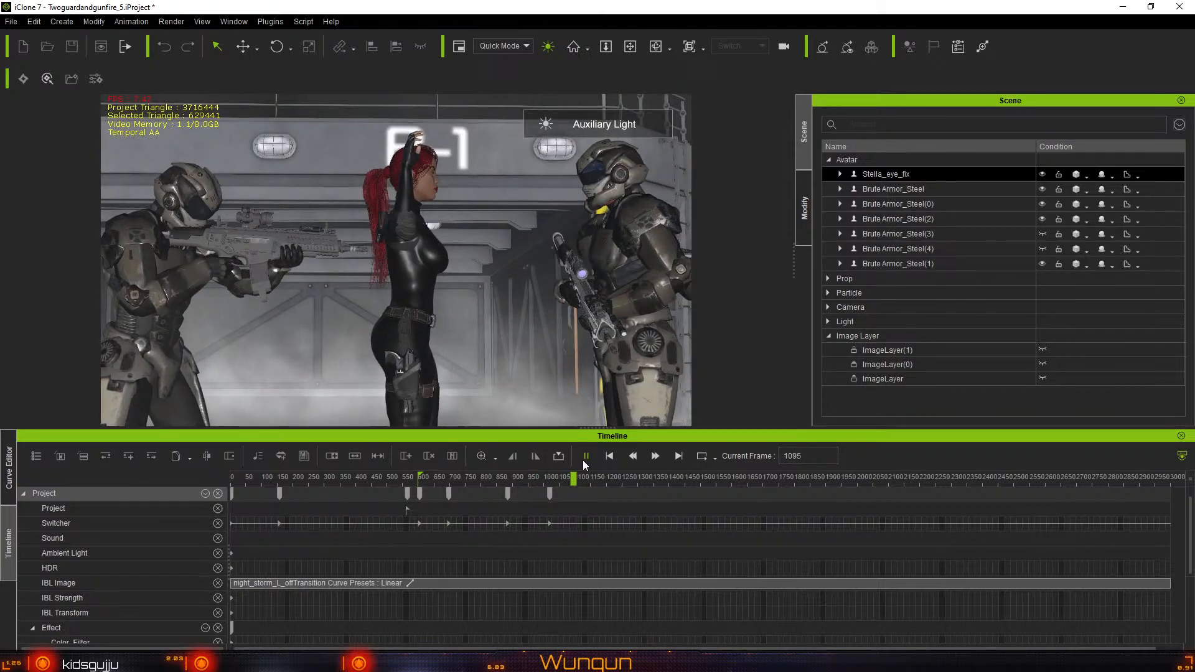
pyautogui.click(584, 459)
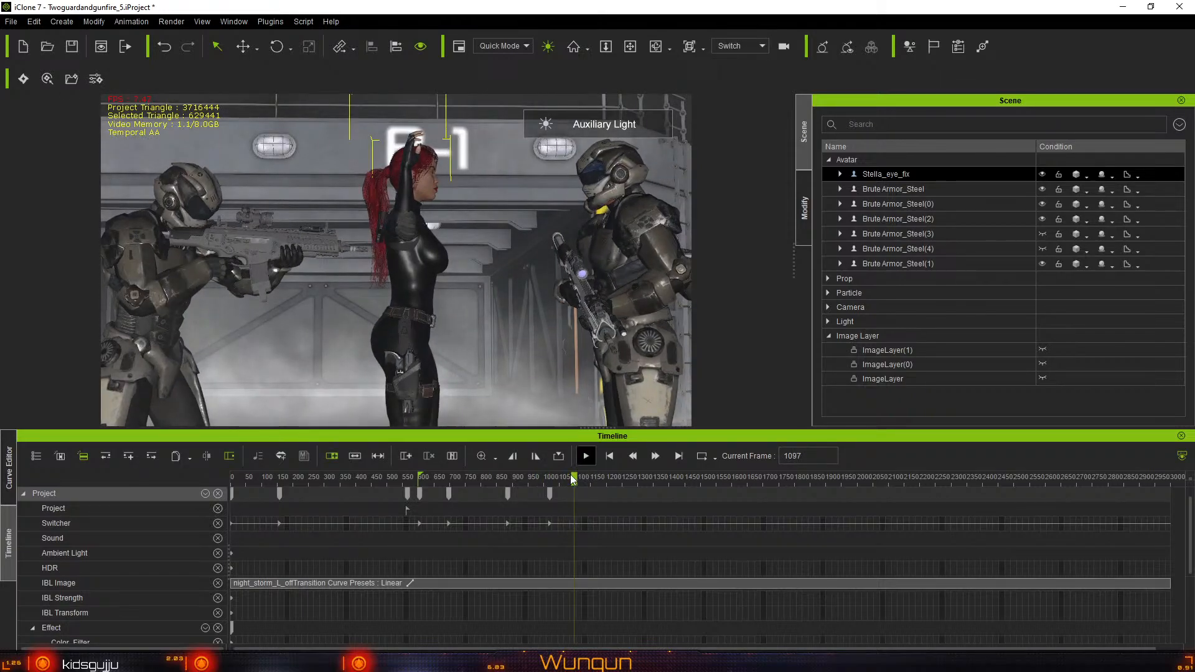
# Extend the end of the playback range and move the playhead to frame 1126
pyautogui.moveTo(574, 479); pyautogui.dragTo(565, 479)
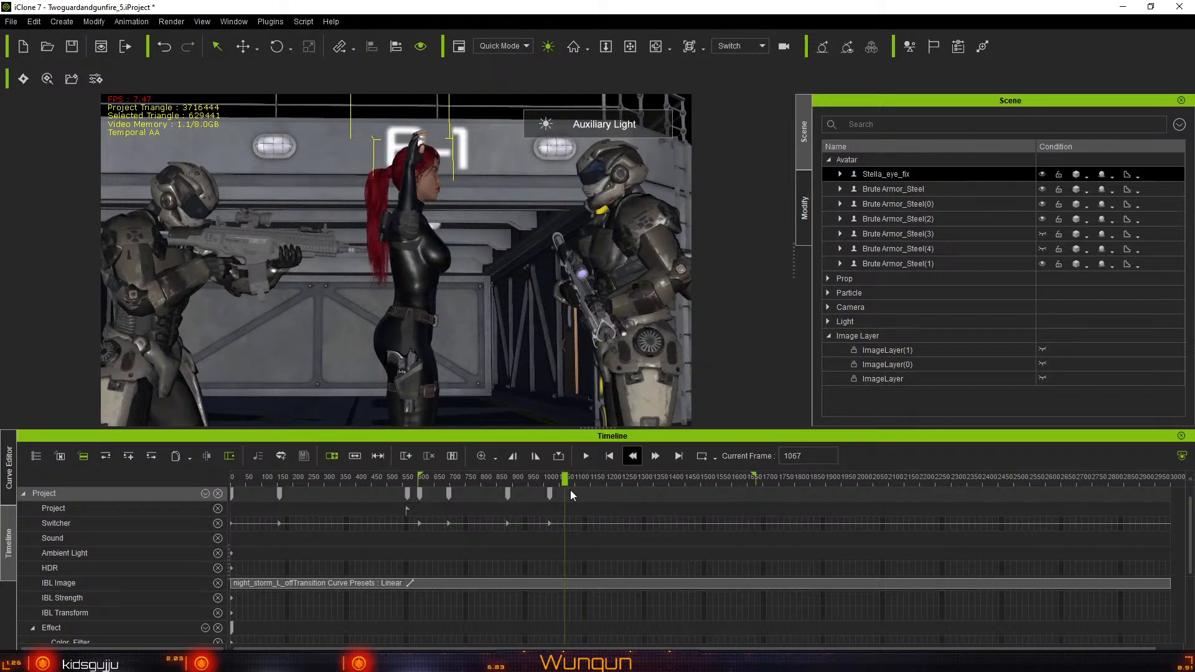
pyautogui.moveTo(566, 482)
pyautogui.mouseDown()
pyautogui.moveTo(600, 488)
pyautogui.moveTo(450, 487)
pyautogui.moveTo(578, 501)
pyautogui.moveTo(582, 486)
pyautogui.mouseUp()
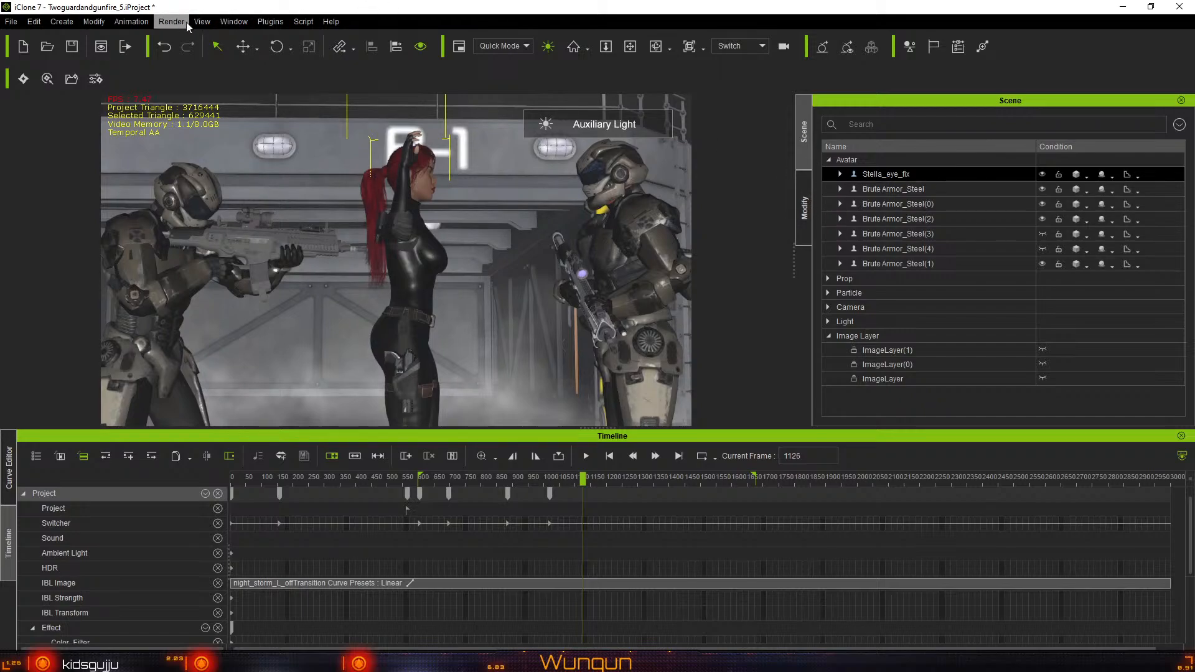
# Switch the workspace layout to Standard
pyautogui.click(225, 25)
pyautogui.moveTo(242, 39)
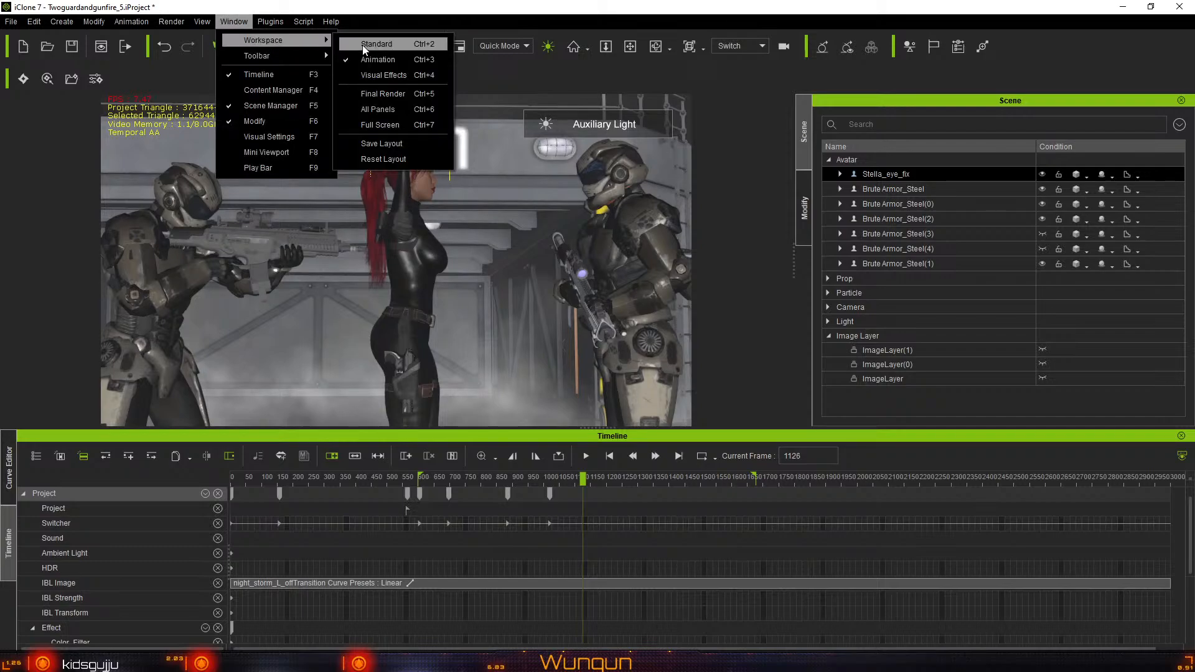
pyautogui.click(364, 46)
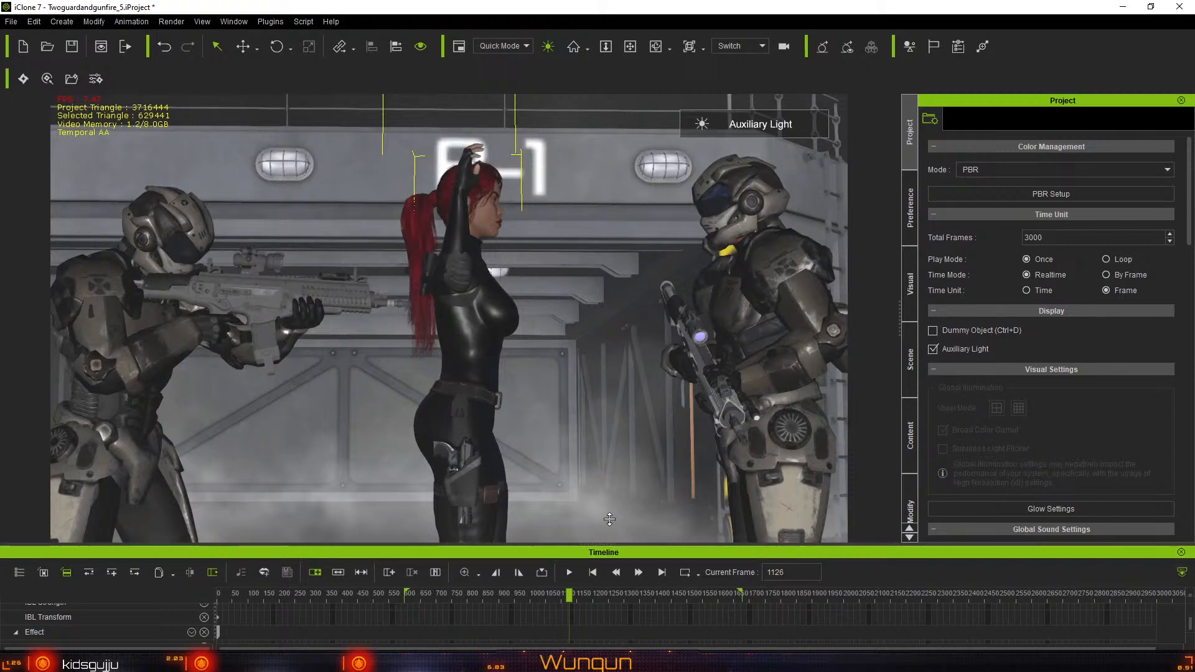
# Enlarge the timeline to show Brute Armor_Steel(1)'s motion track and move the playhead to frame 987
pyautogui.moveTo(609, 518); pyautogui.dragTo(603, 496)
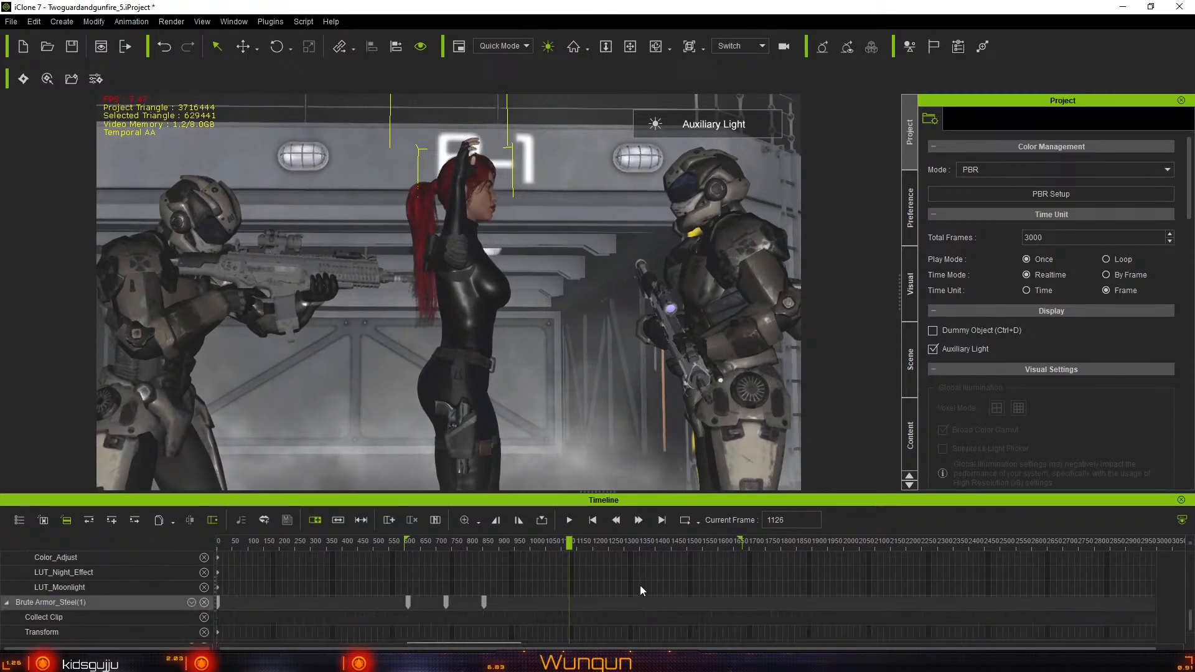
pyautogui.scroll(-1, 641, 589)
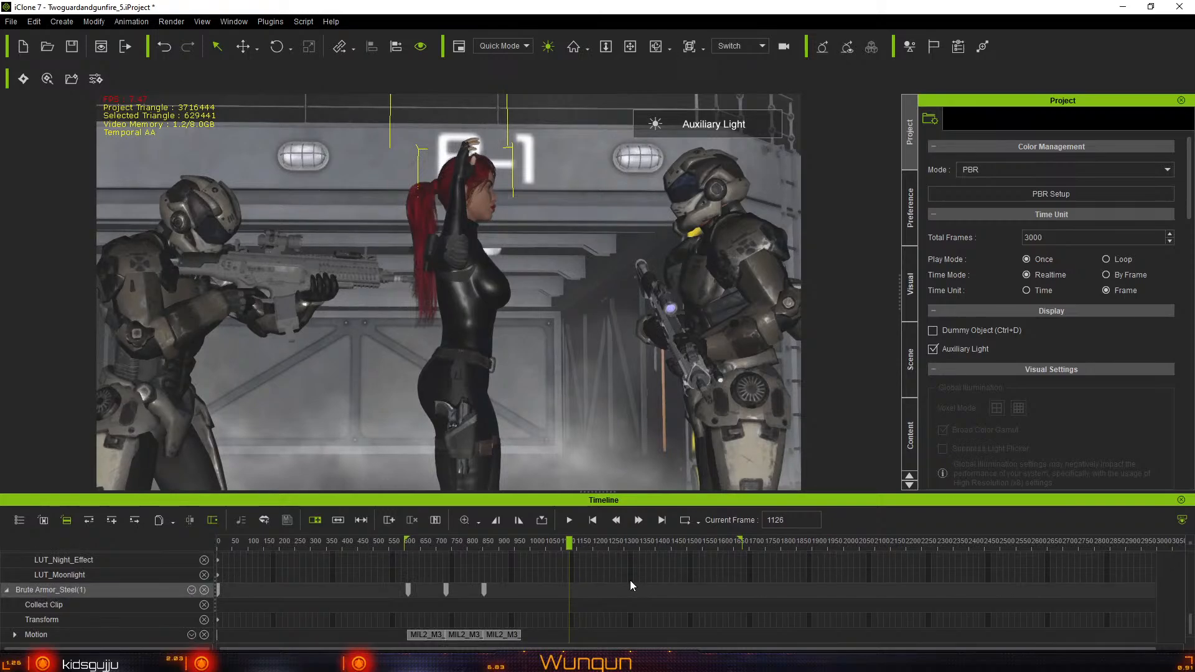
pyautogui.click(529, 545)
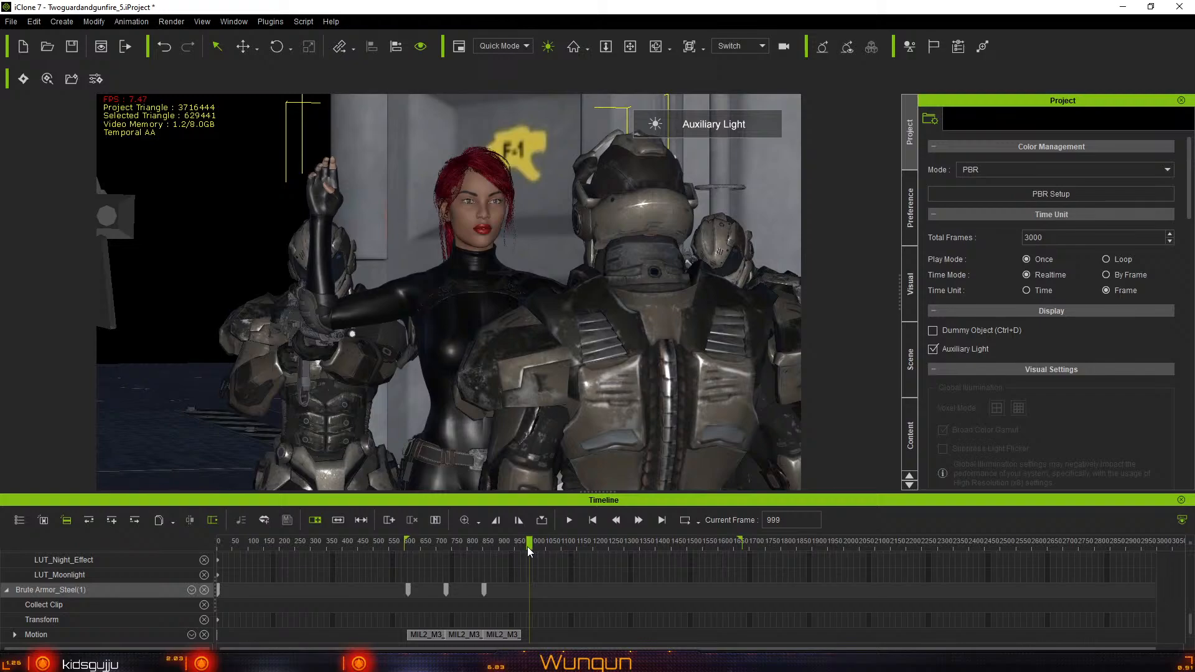
pyautogui.moveTo(528, 546); pyautogui.dragTo(525, 548)
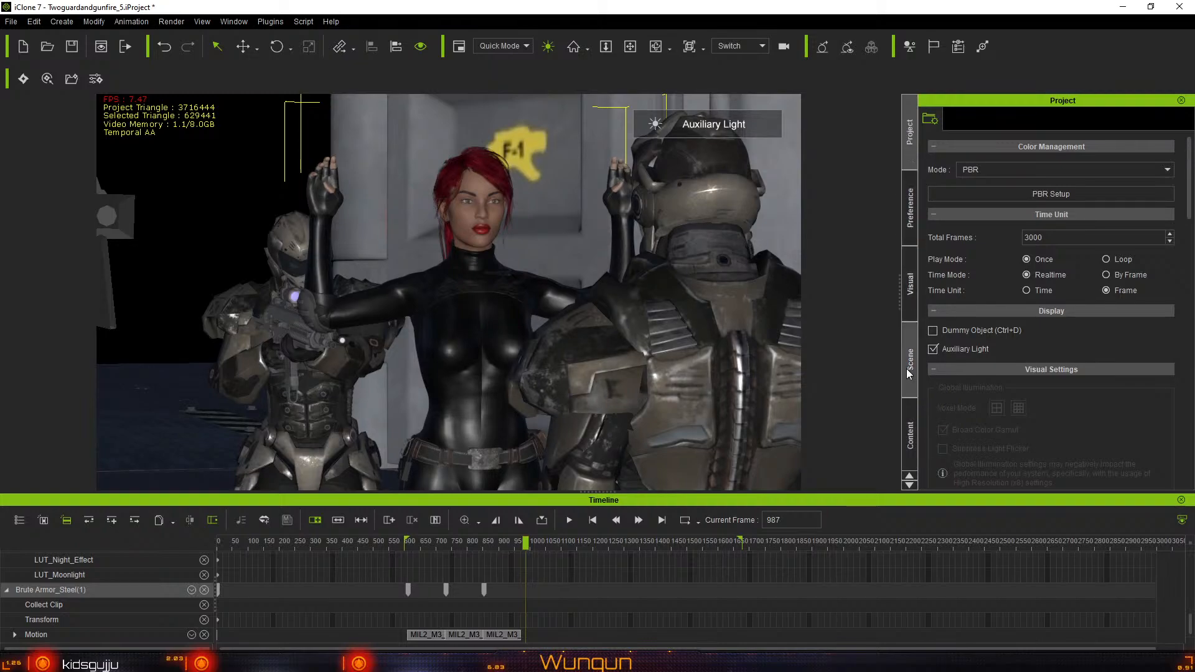
# Show the animation templates in the content library and widen the library and its folder tree
pyautogui.click(909, 430)
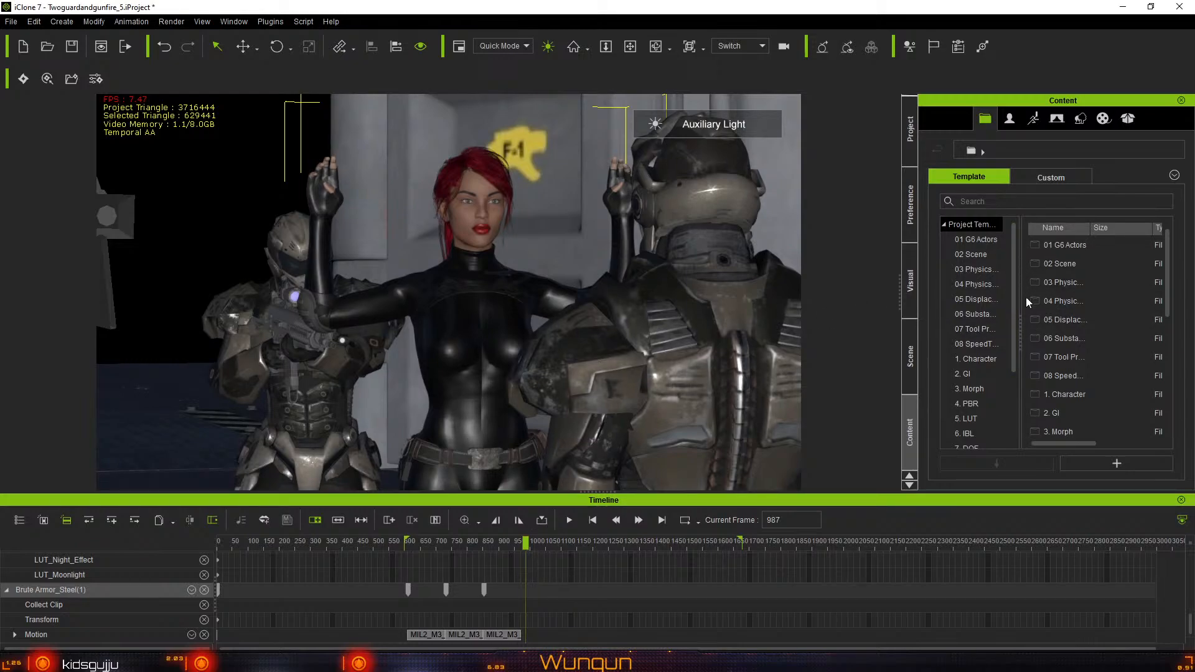
pyautogui.moveTo(1020, 301); pyautogui.dragTo(1067, 305)
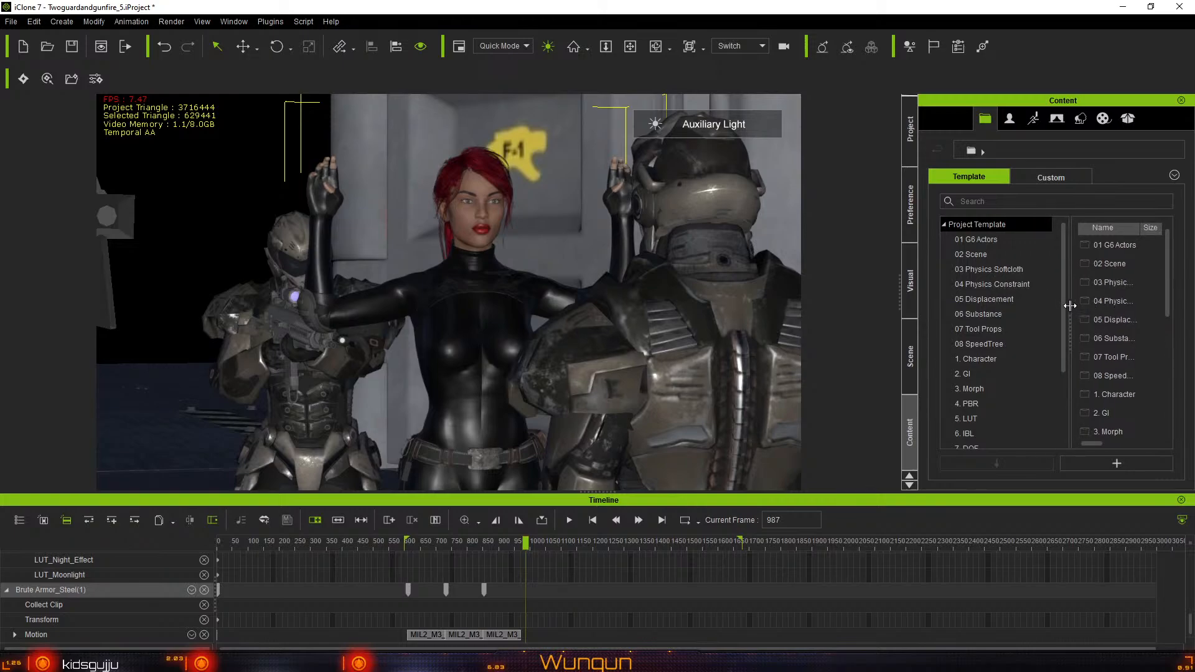
pyautogui.scroll(-4, 1100, 337)
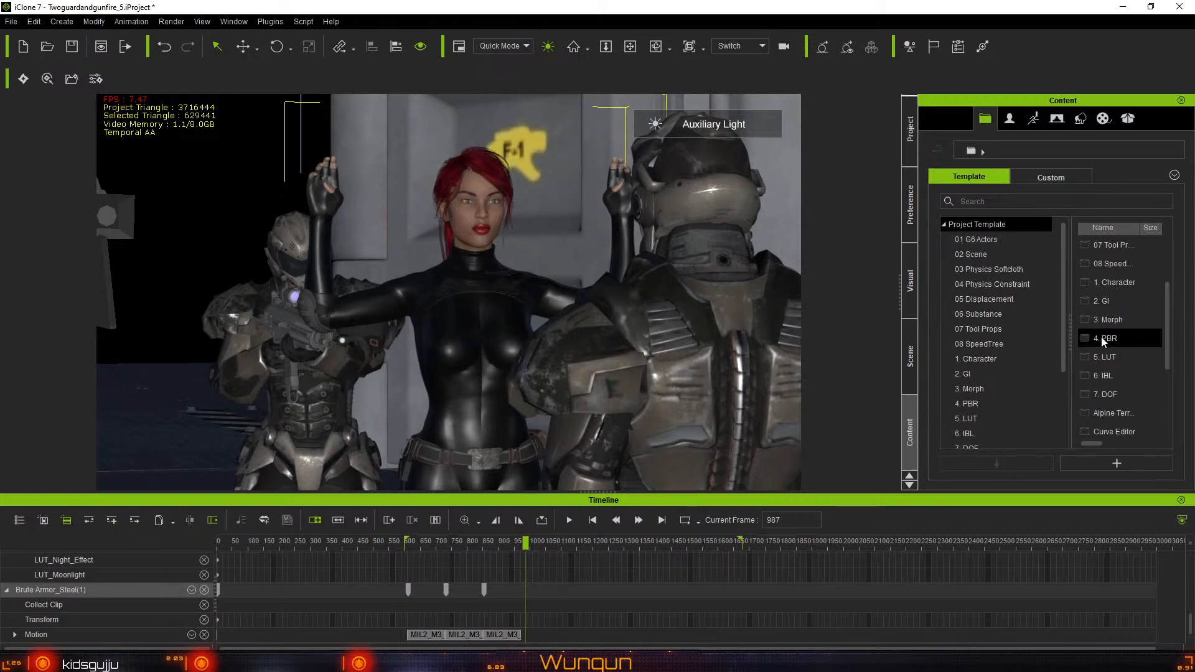
pyautogui.click(1032, 121)
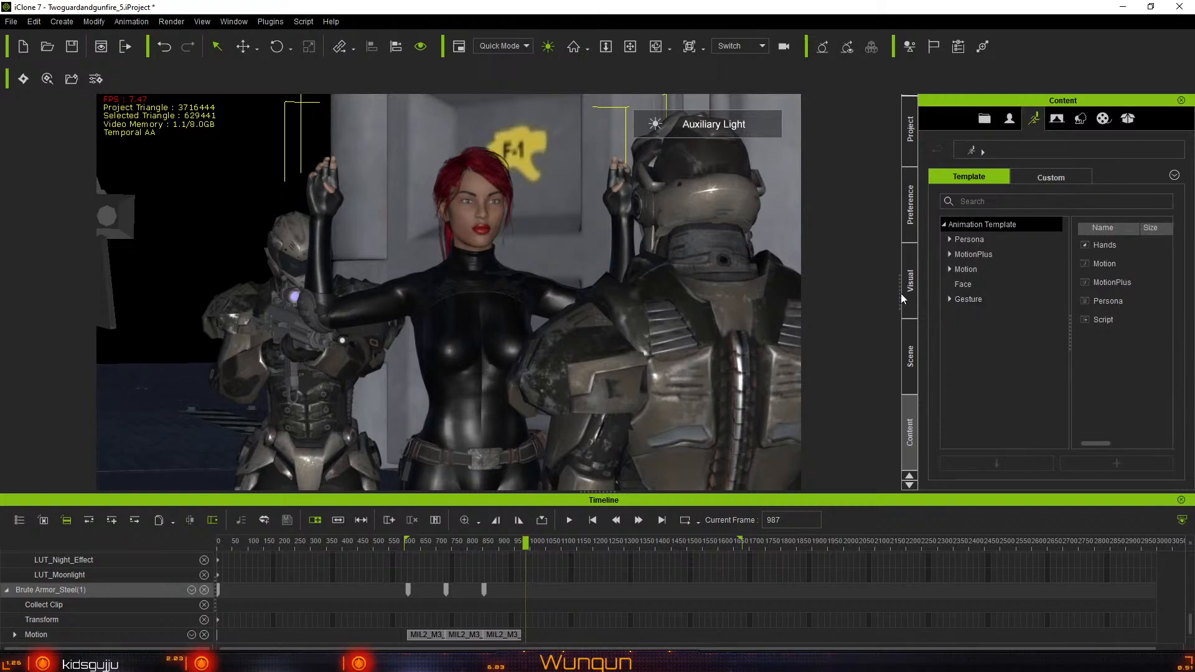
pyautogui.moveTo(901, 293); pyautogui.dragTo(793, 297)
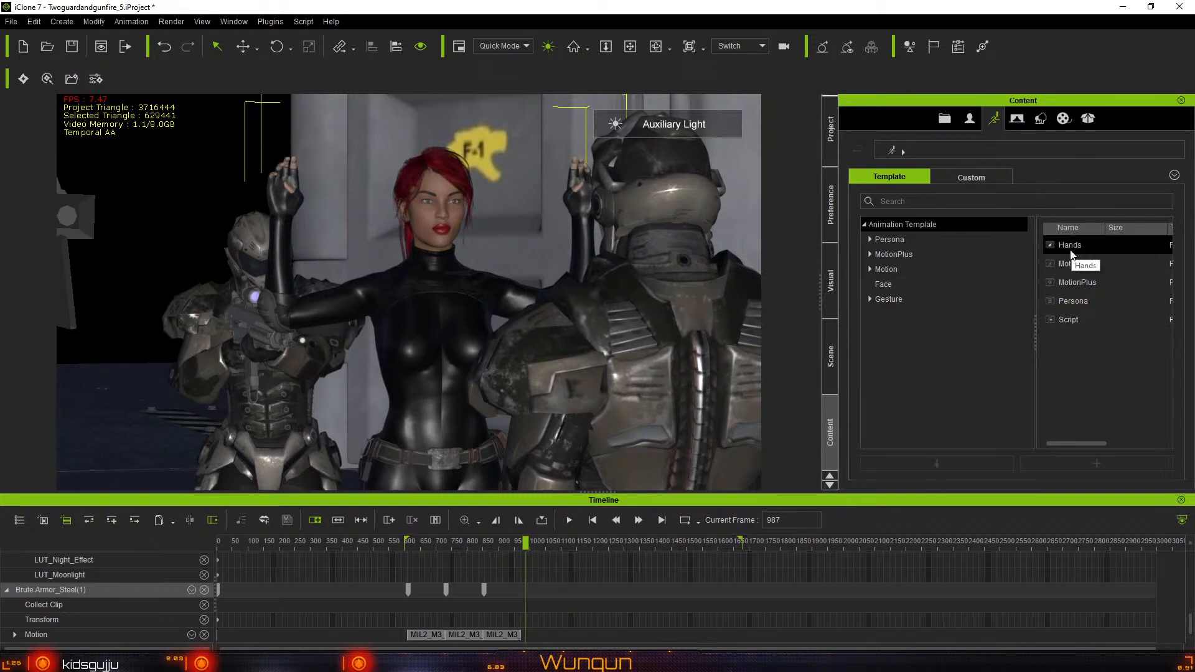
# Select the armored guard standing with his back to the camera in front of Stella
pyautogui.click(661, 245)
pyautogui.click(661, 244)
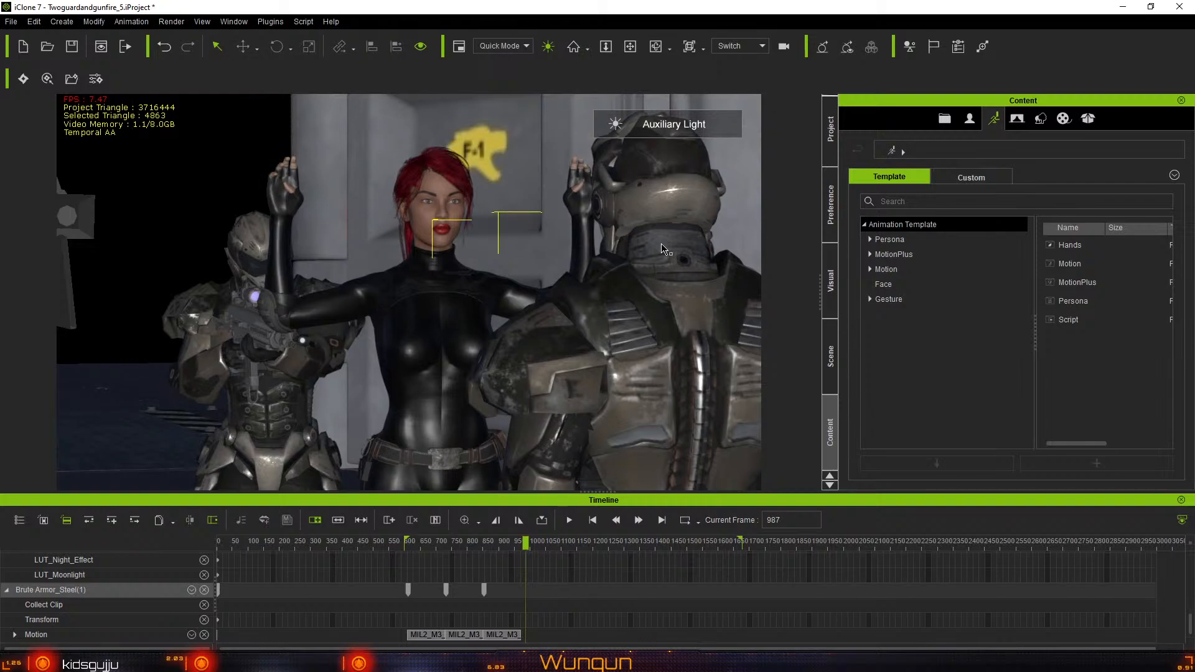
pyautogui.click(662, 245)
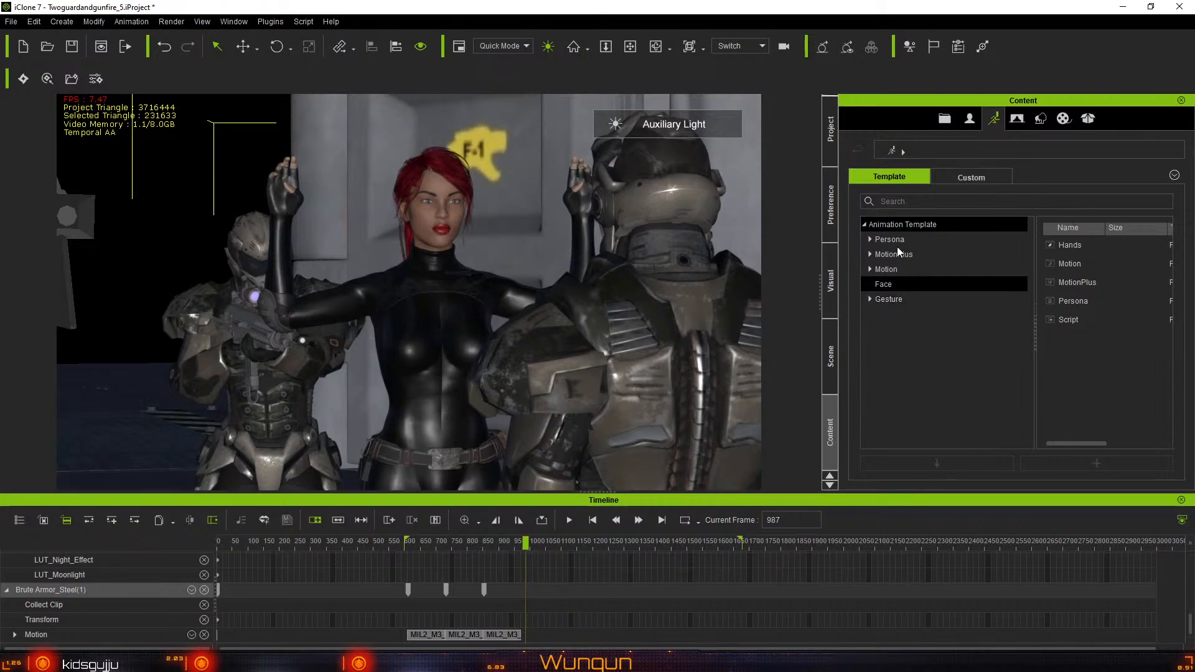
# Expand the template Motion folder and look over its motion packs
pyautogui.click(883, 269)
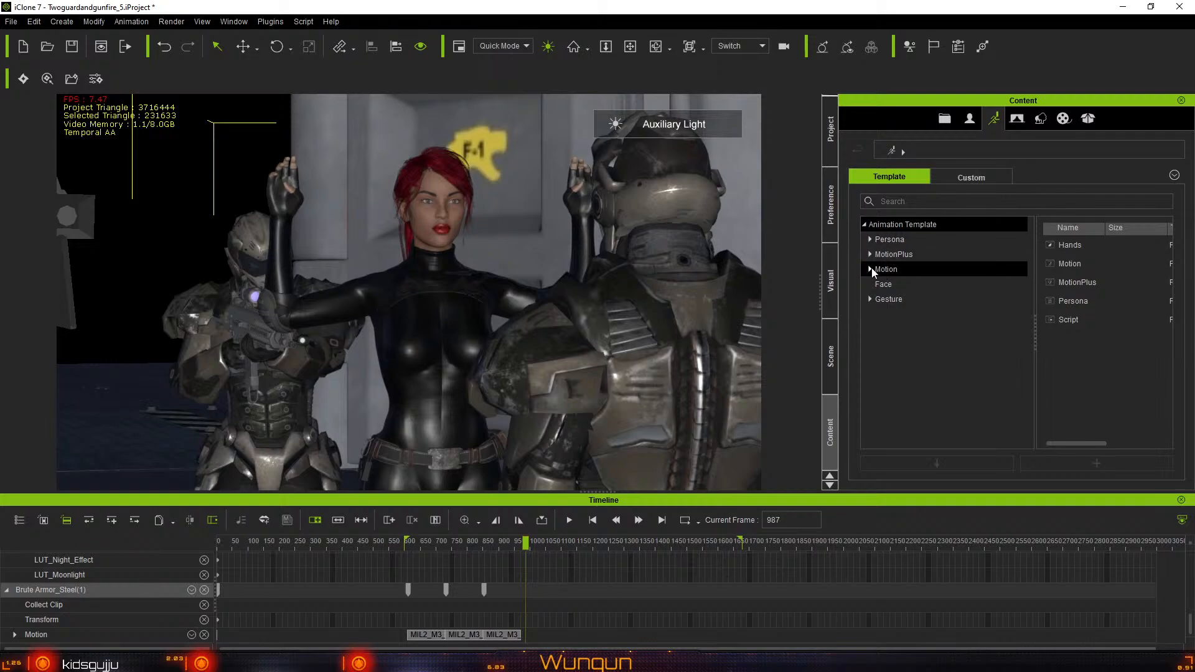
pyautogui.click(870, 269)
pyautogui.click(931, 285)
pyautogui.click(933, 299)
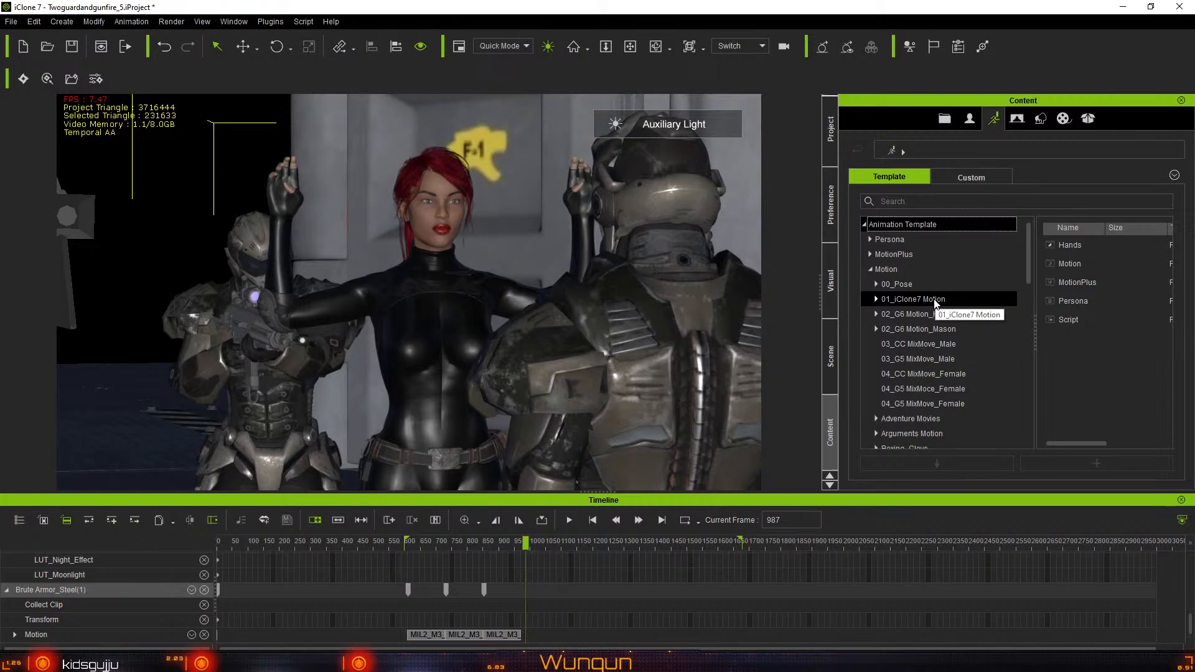
# Switch to the custom animations and look through the Motion folders, including the mobility_motions packs
pyautogui.click(958, 178)
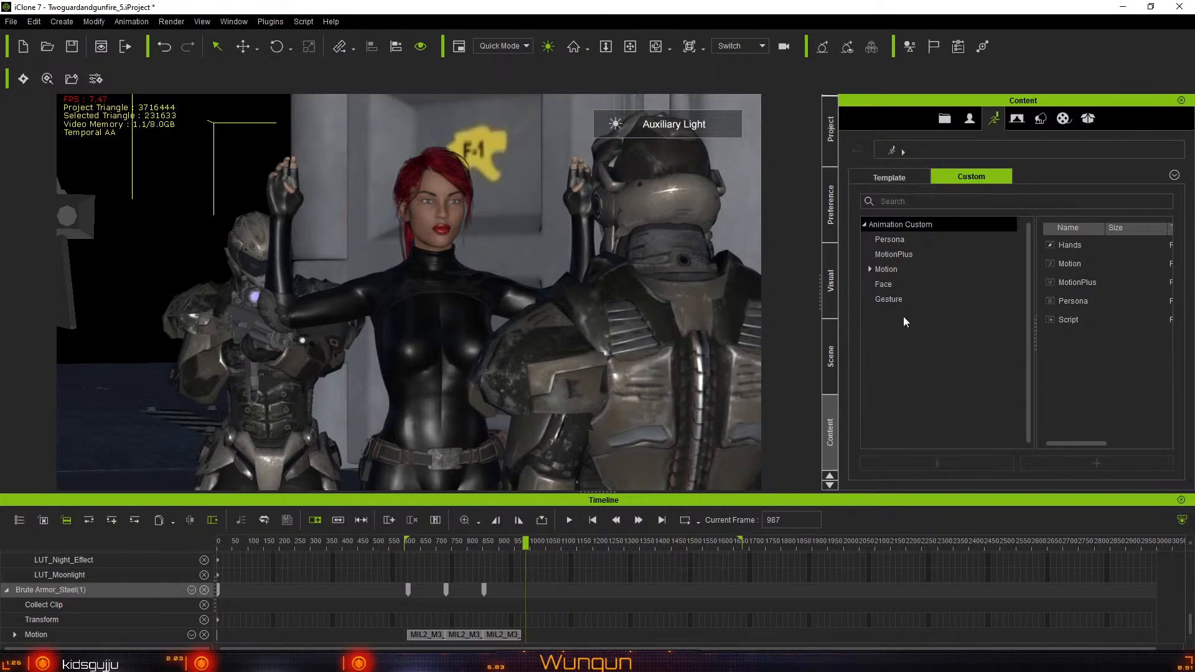
pyautogui.click(870, 269)
pyautogui.scroll(-5, 920, 373)
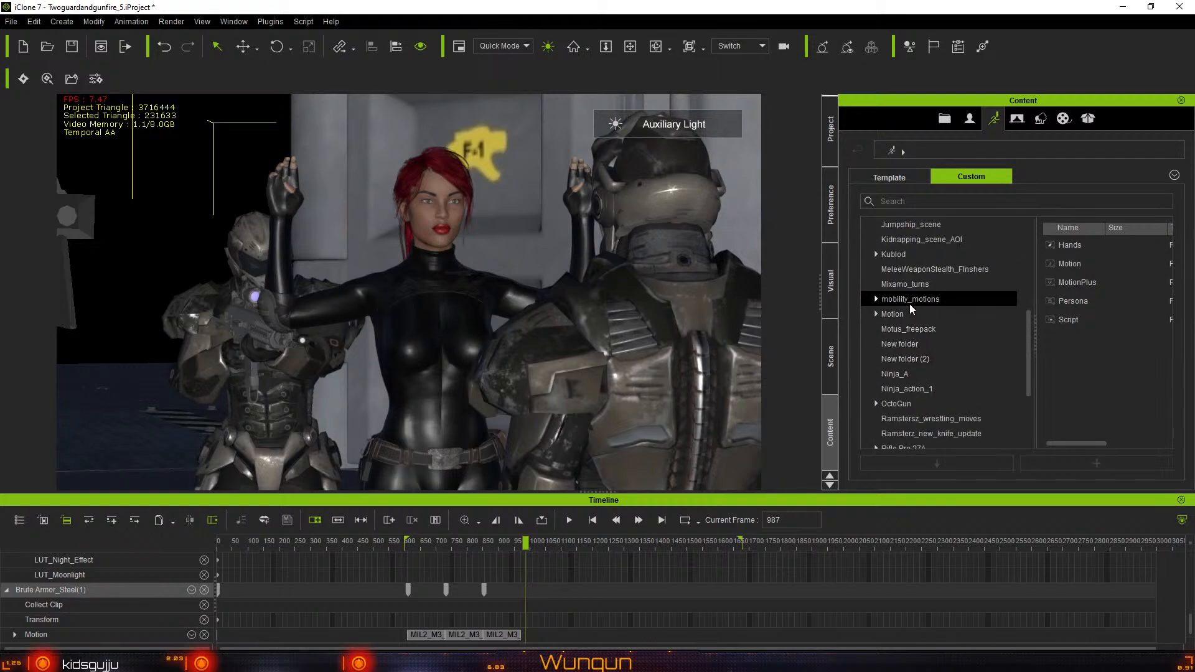
pyautogui.click(875, 300)
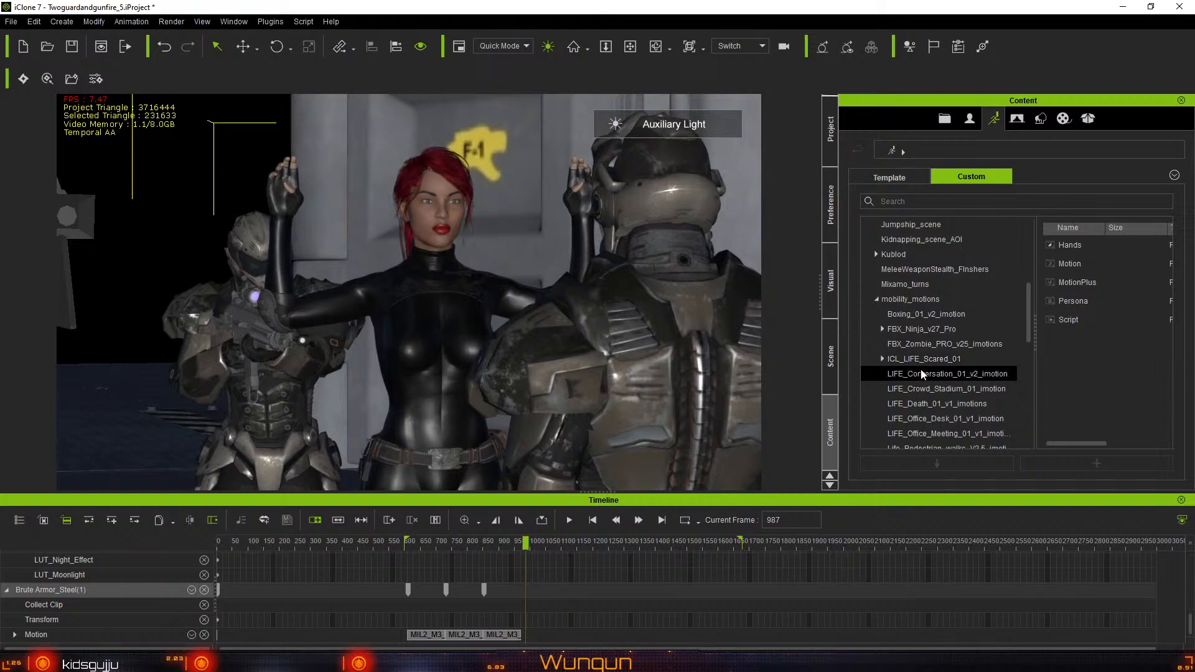
pyautogui.scroll(-4, 923, 392)
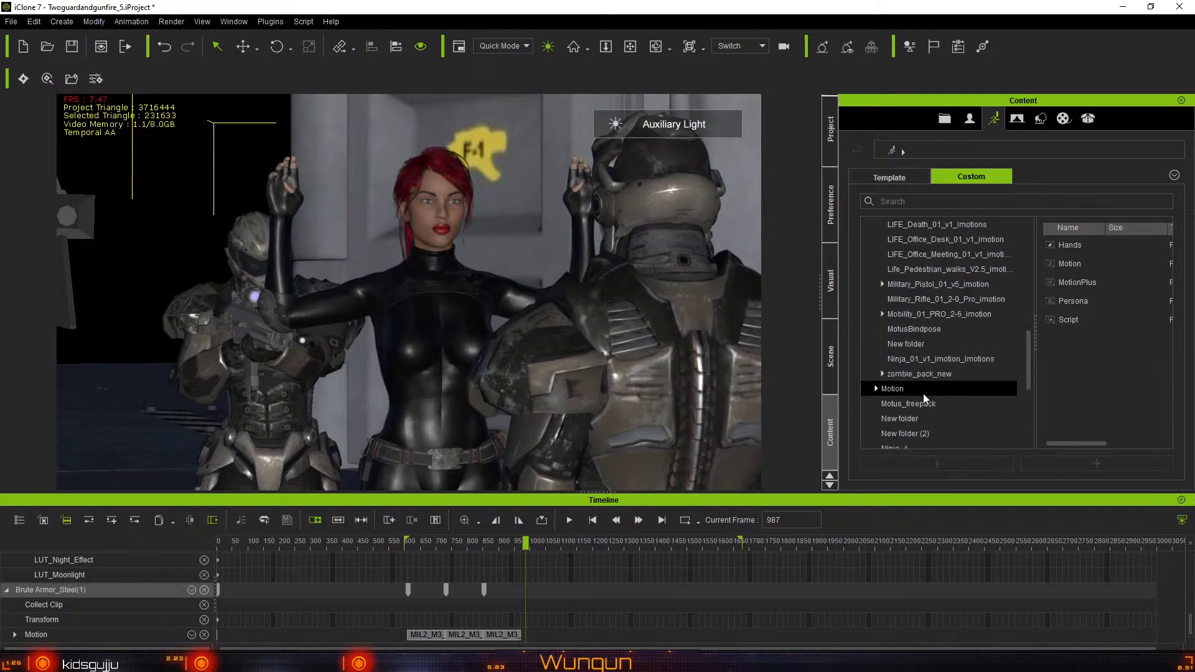
pyautogui.scroll(-1, 924, 395)
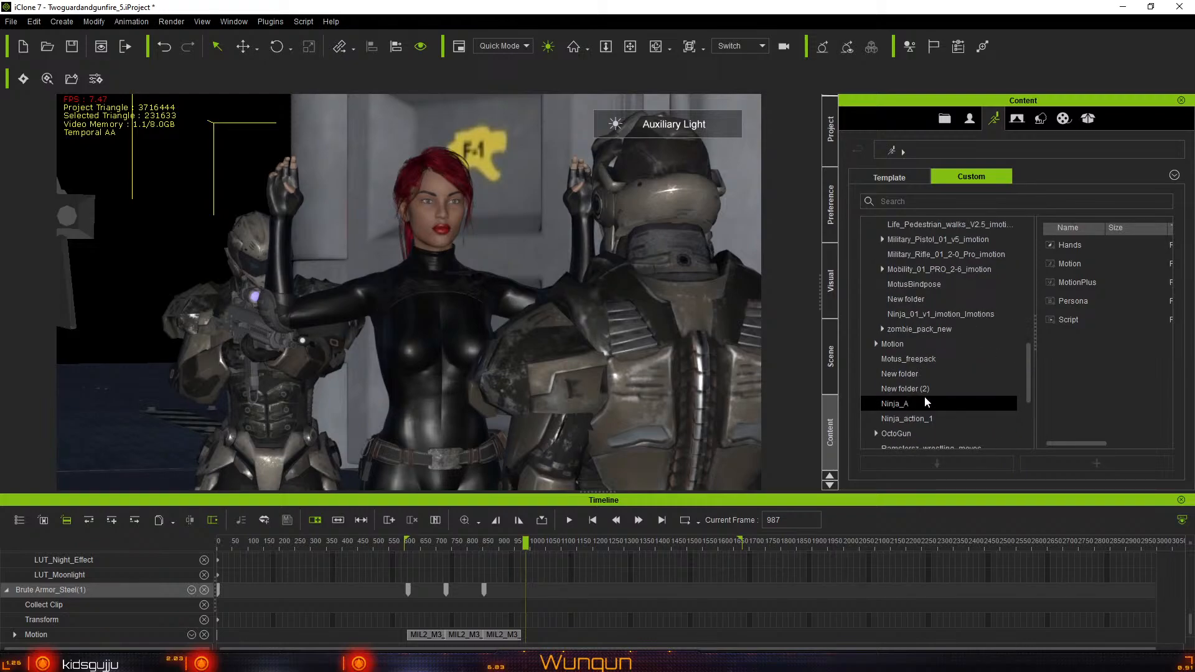
pyautogui.scroll(-1, 924, 401)
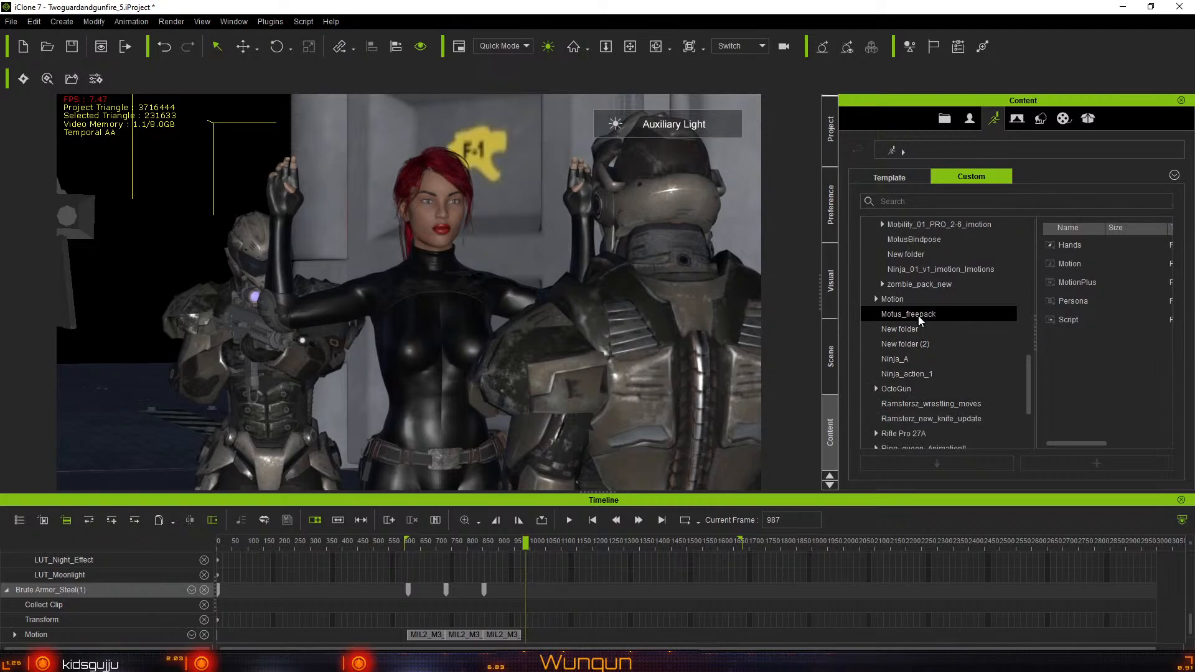
pyautogui.scroll(-1, 934, 405)
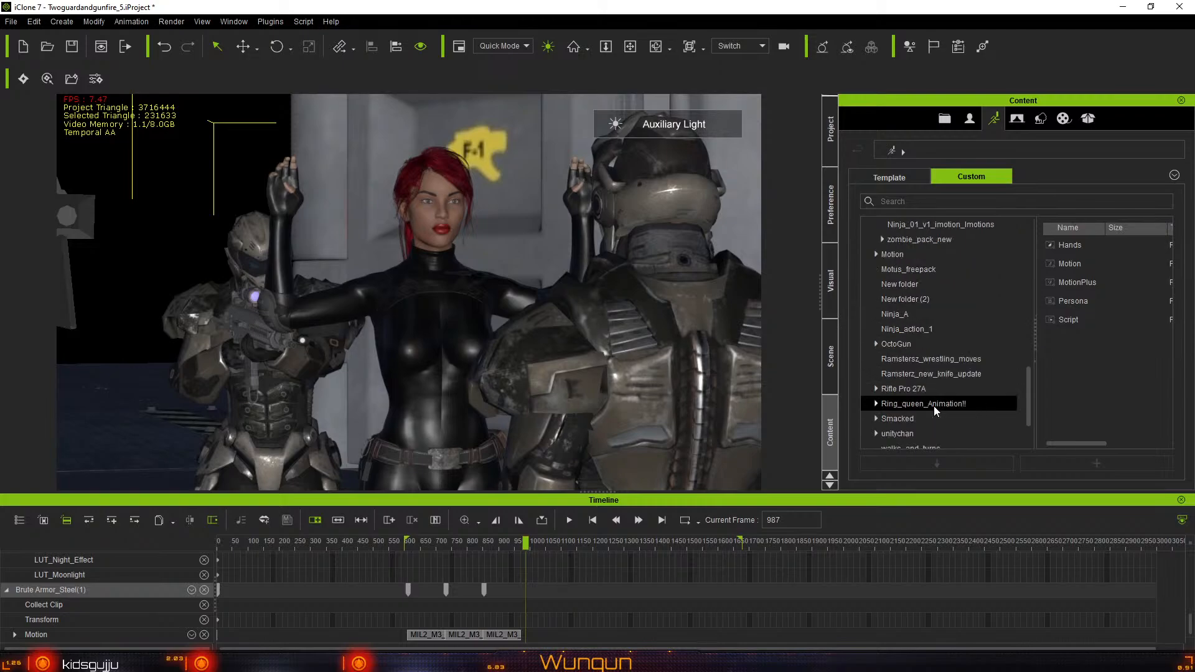
# Open the Root_Motion_W2_Stand folder inside Rifle Pro 27A's Root_Motion folder
pyautogui.click(877, 389)
pyautogui.scroll(-1, 943, 398)
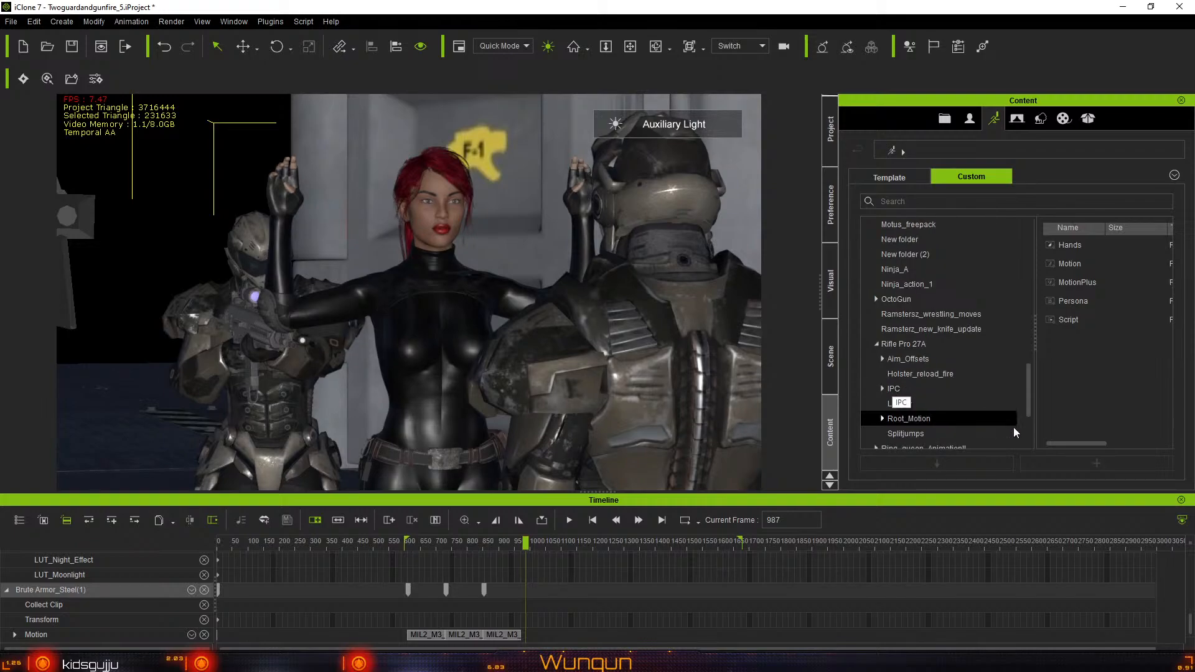
pyautogui.click(883, 418)
pyautogui.scroll(-2, 919, 395)
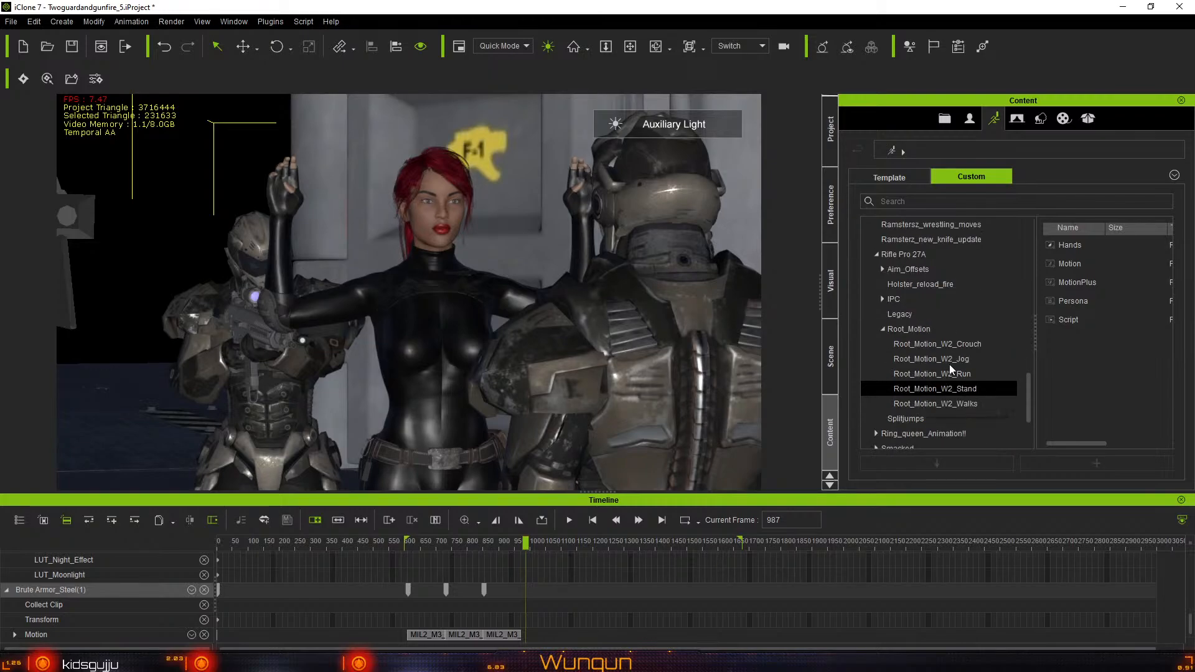
pyautogui.click(976, 388)
pyautogui.click(994, 390)
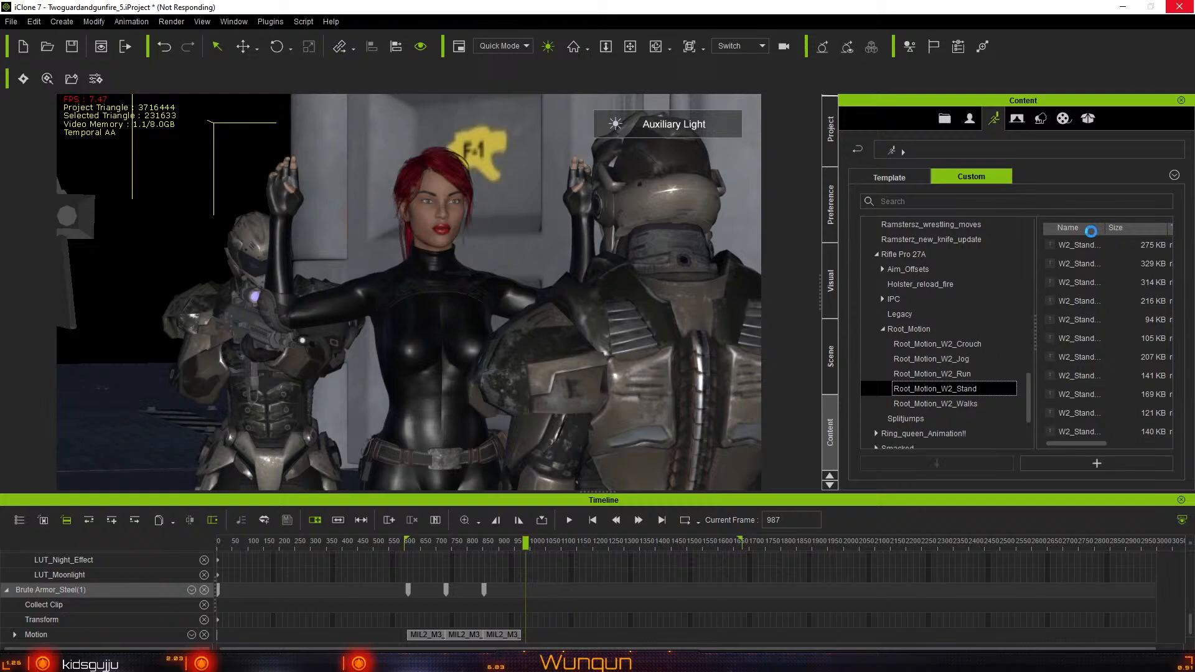
# Widen the content library and its Name column so the full motion file names can be read
pyautogui.moveTo(1115, 229); pyautogui.dragTo(1136, 228)
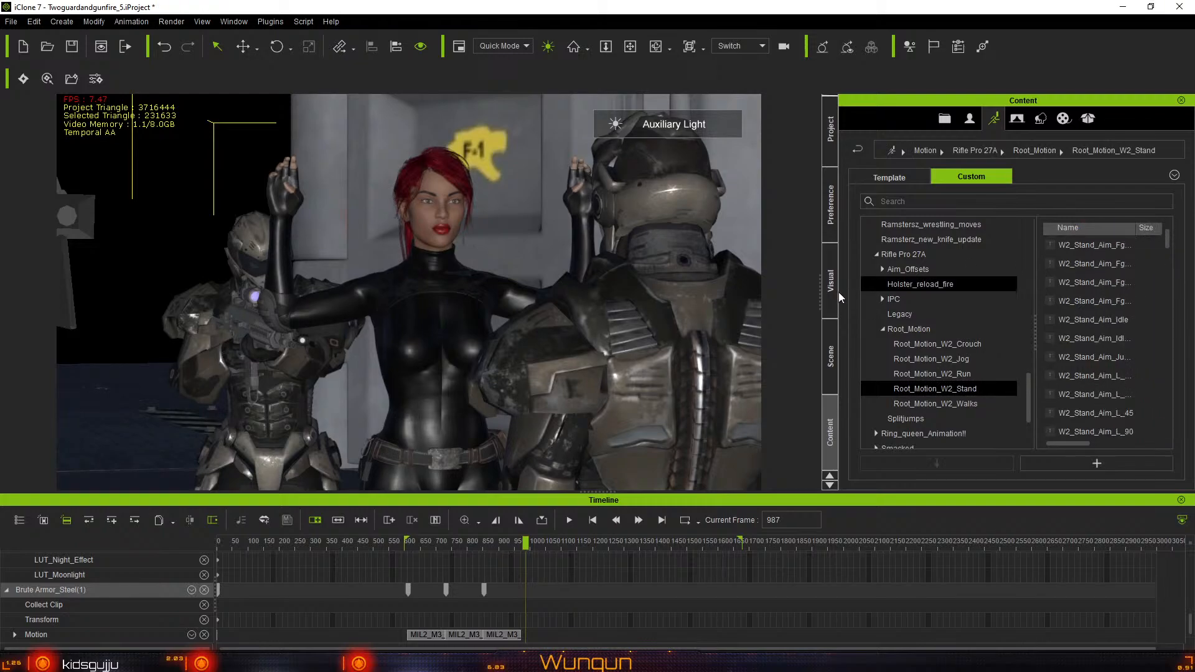
pyautogui.moveTo(819, 297); pyautogui.dragTo(615, 311)
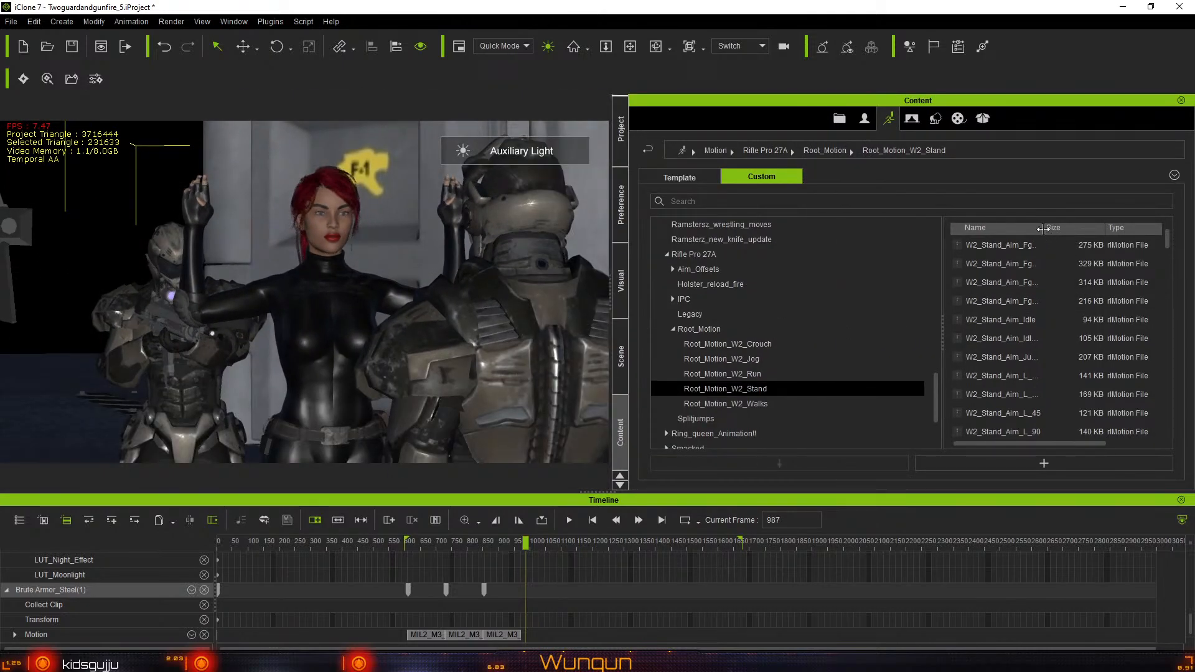
pyautogui.moveTo(1044, 229); pyautogui.dragTo(1096, 230)
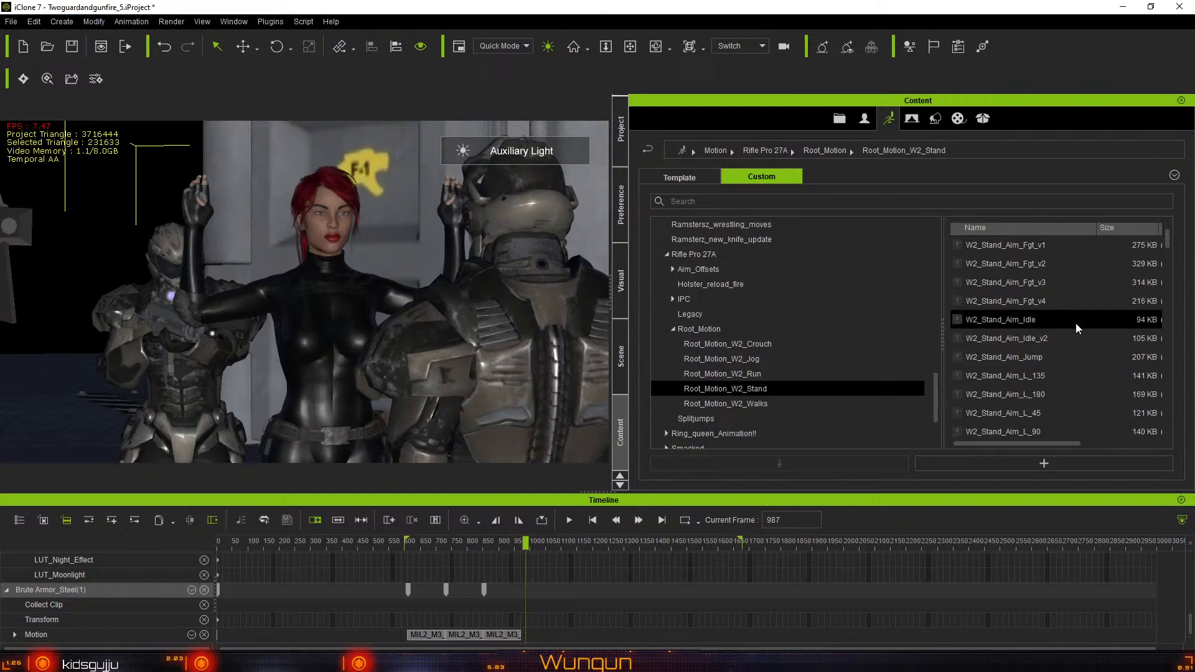
# Apply the W2_Stand_Relaxed_Idle motion to the selected guard at frame 987
pyautogui.scroll(-4, 1075, 327)
pyautogui.scroll(-1, 1070, 364)
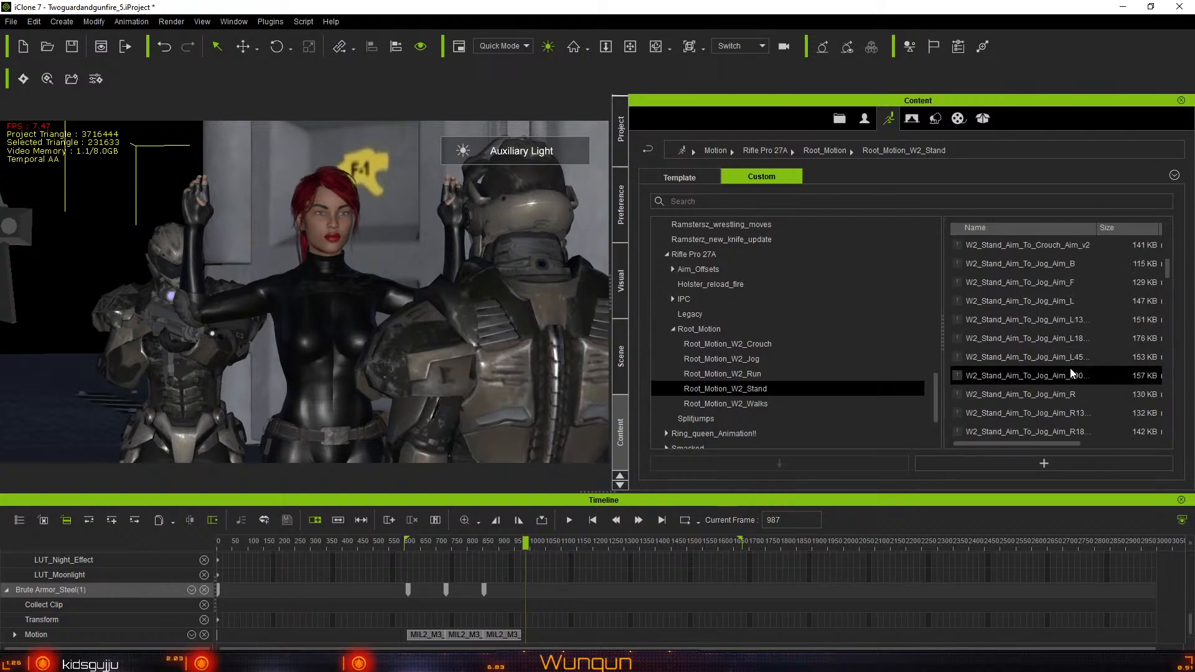
pyautogui.scroll(-7, 1070, 368)
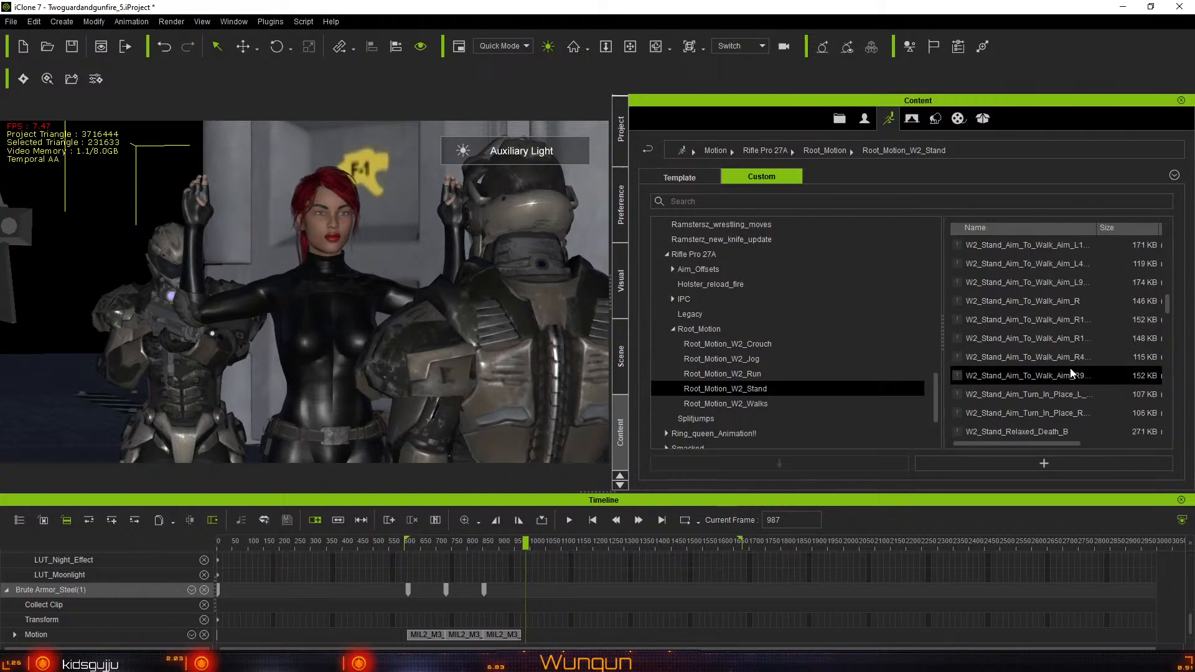
pyautogui.scroll(-4, 1070, 373)
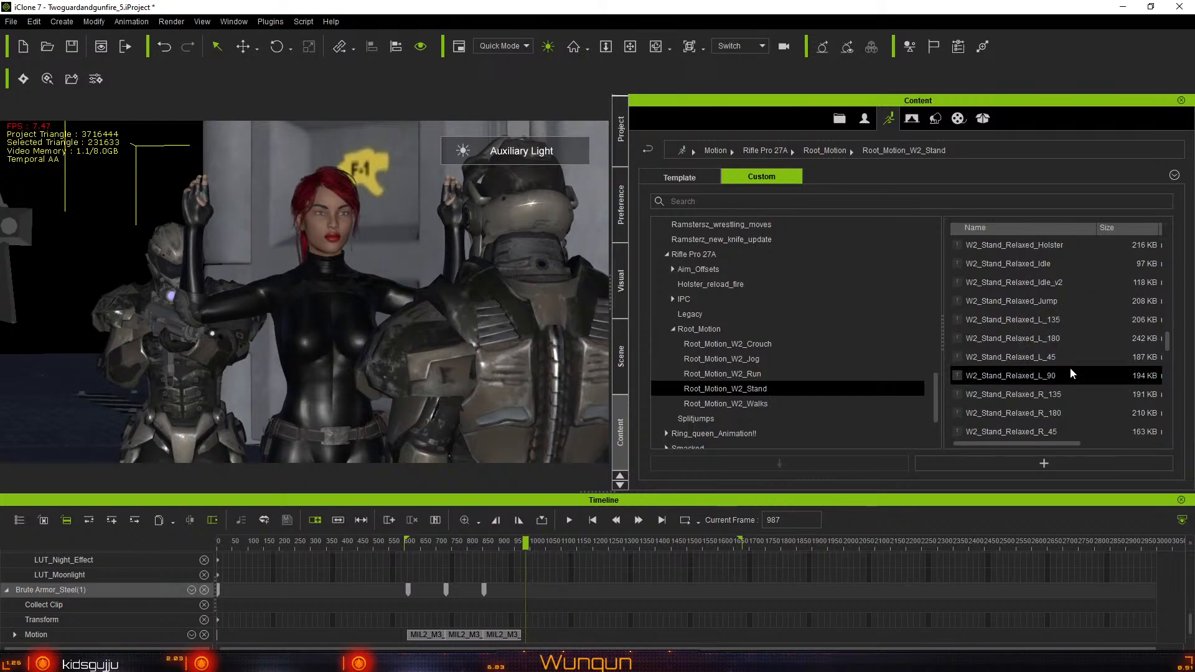
pyautogui.click(1039, 263)
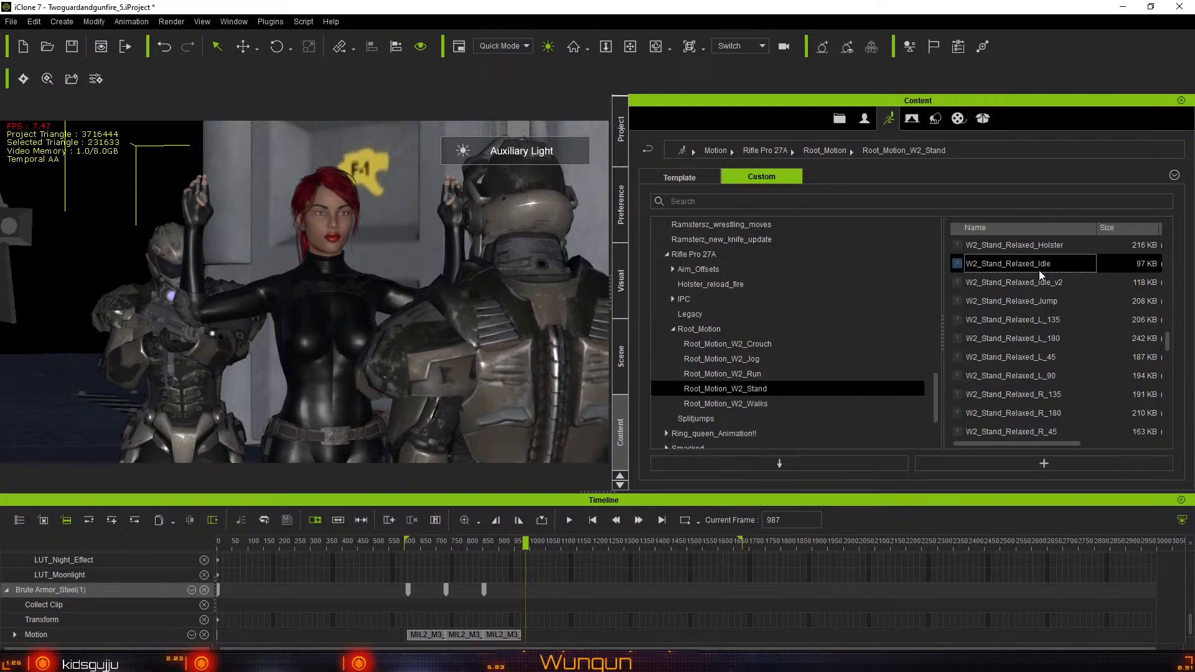
pyautogui.doubleClick(1039, 266)
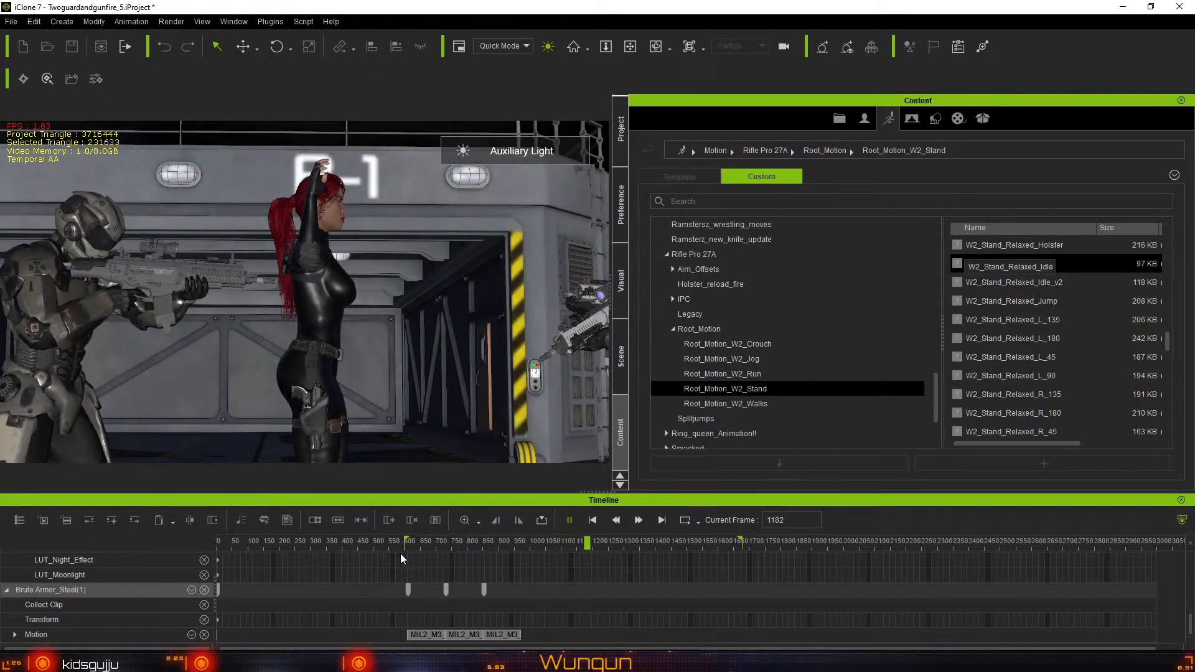
# Stop the playback and move the playhead to frame 1033
pyautogui.click(541, 545)
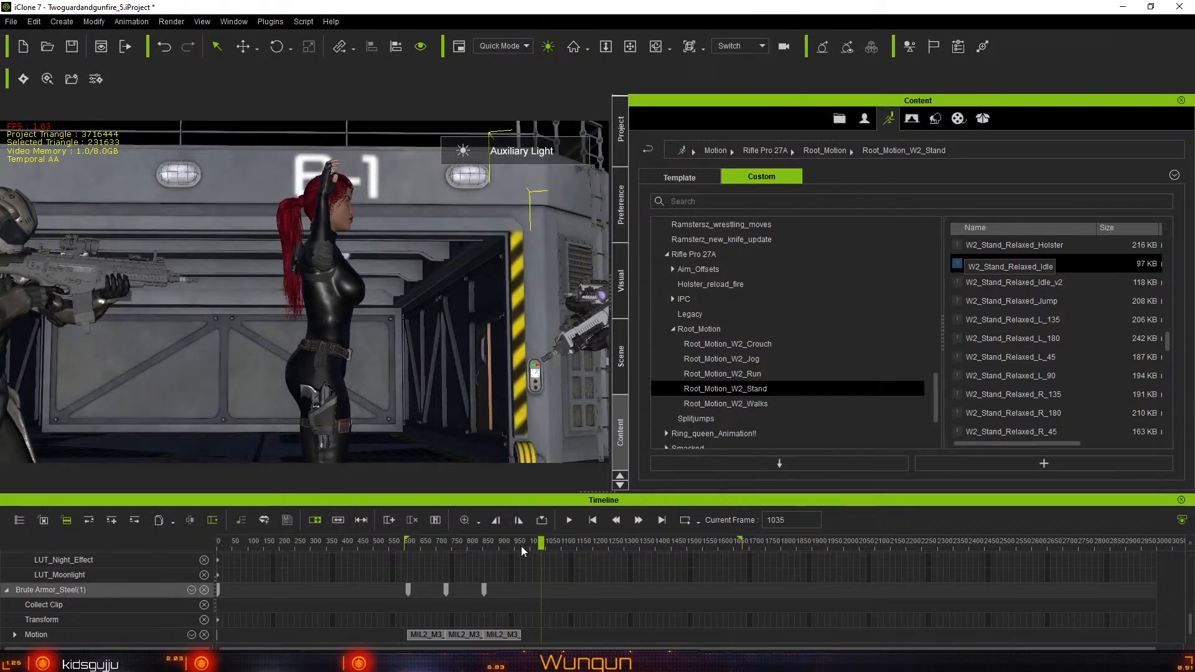
pyautogui.click(510, 546)
pyautogui.click(540, 547)
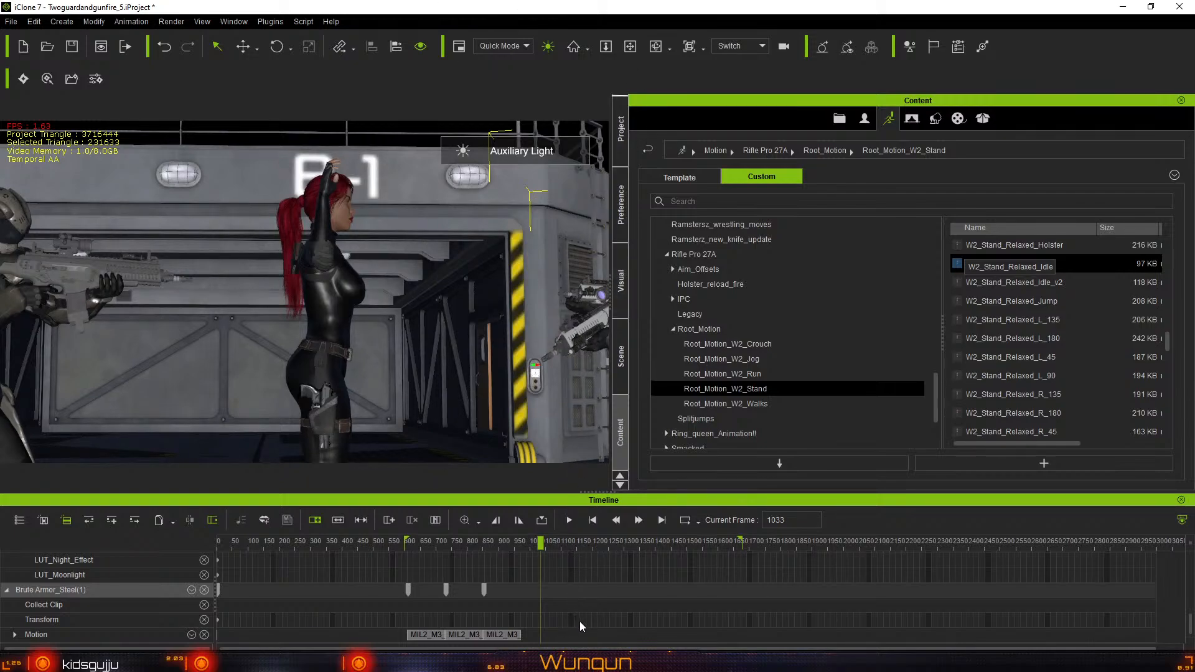
# Add the W2_Stand_Relaxed_Idle motion to the Brute Armor_Steel(1) Motion track after the last aim idle clip and shift it closer to that clip
pyautogui.click(15, 636)
pyautogui.scroll(-2, 346, 629)
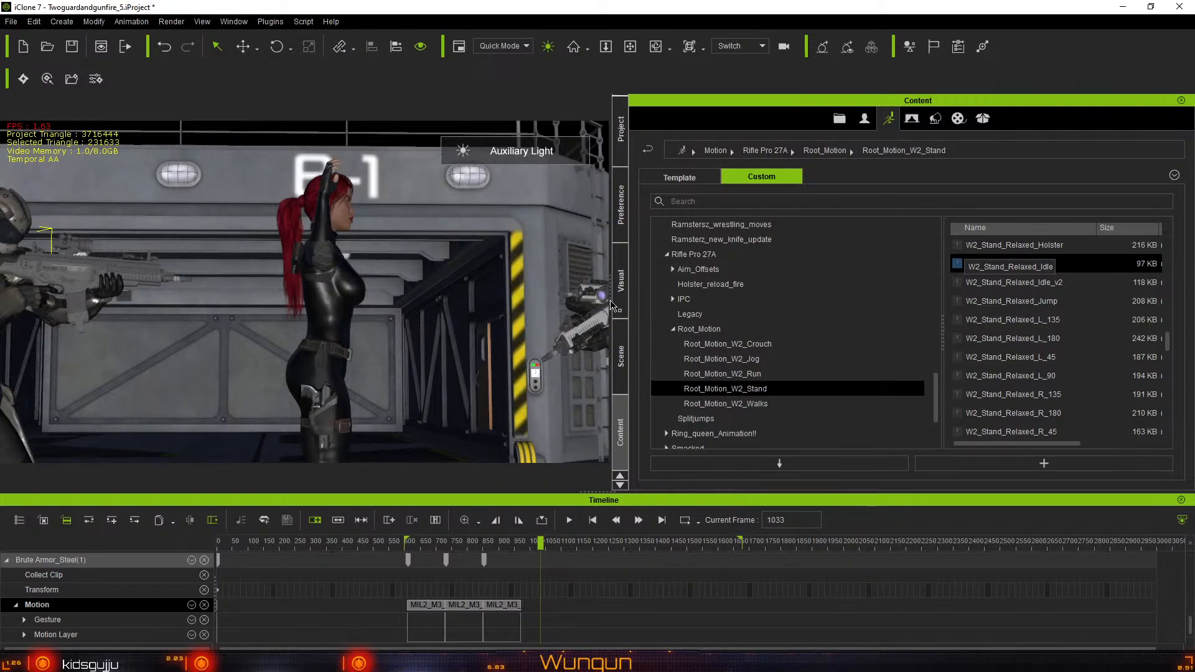
pyautogui.moveTo(679, 299); pyautogui.dragTo(706, 303)
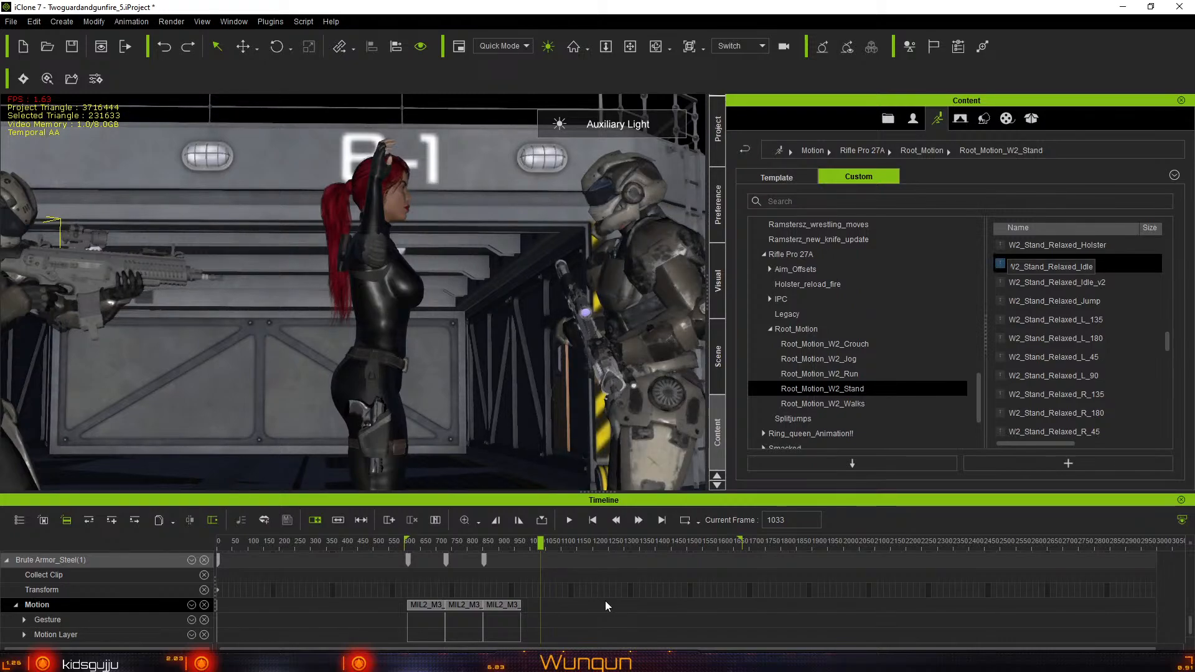
pyautogui.click(1099, 282)
pyautogui.click(1110, 266)
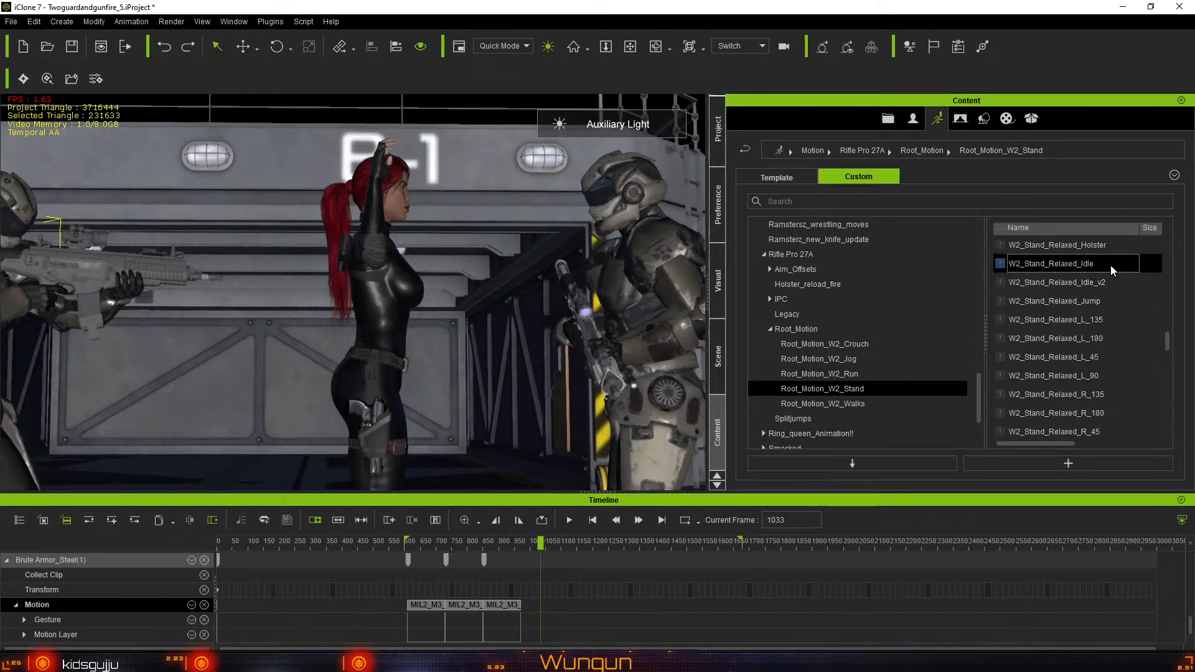
pyautogui.moveTo(872, 433); pyautogui.dragTo(1051, 260)
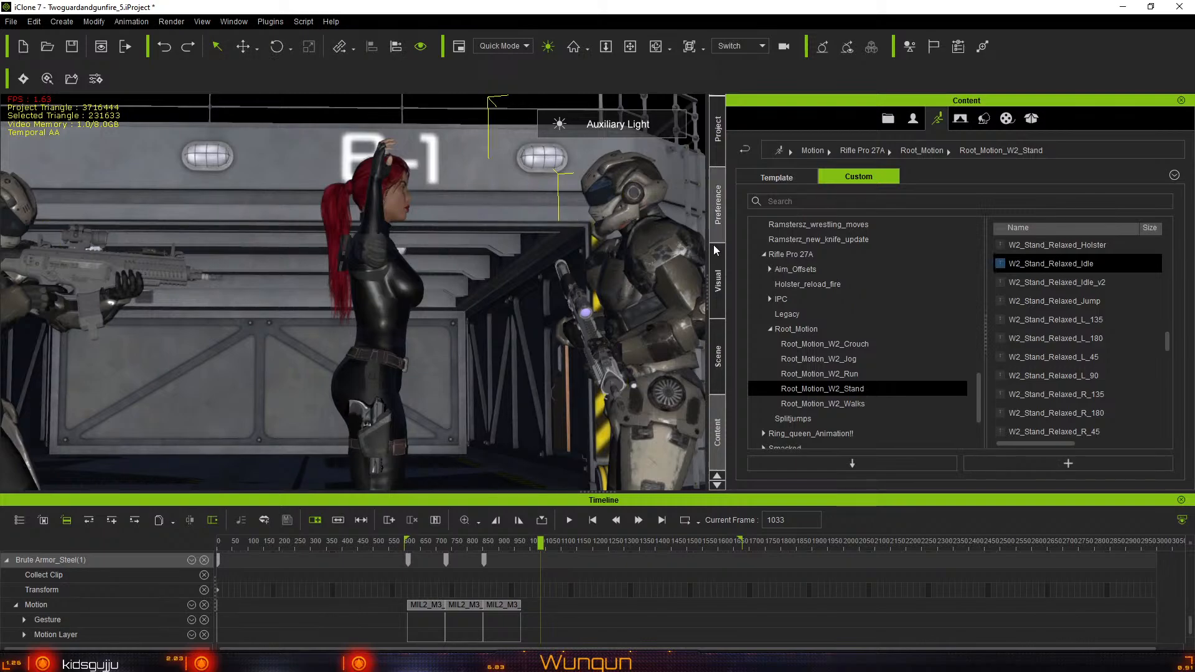
pyautogui.moveTo(1061, 264); pyautogui.dragTo(531, 606)
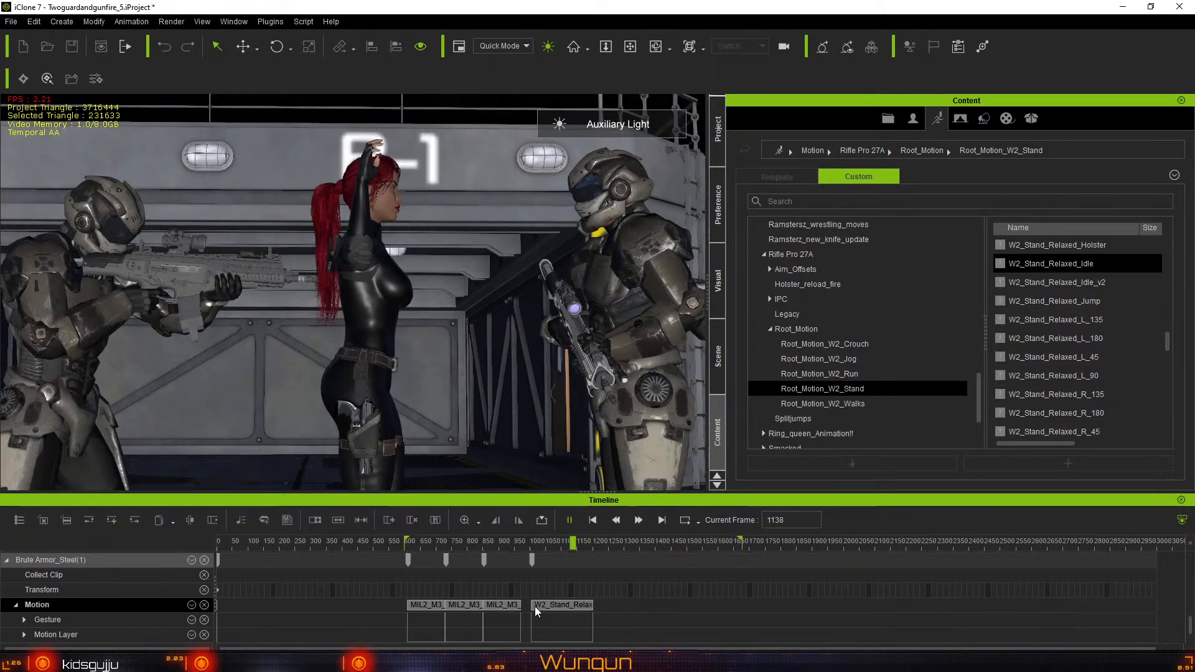
pyautogui.click(535, 606)
pyautogui.moveTo(535, 606); pyautogui.dragTo(535, 606)
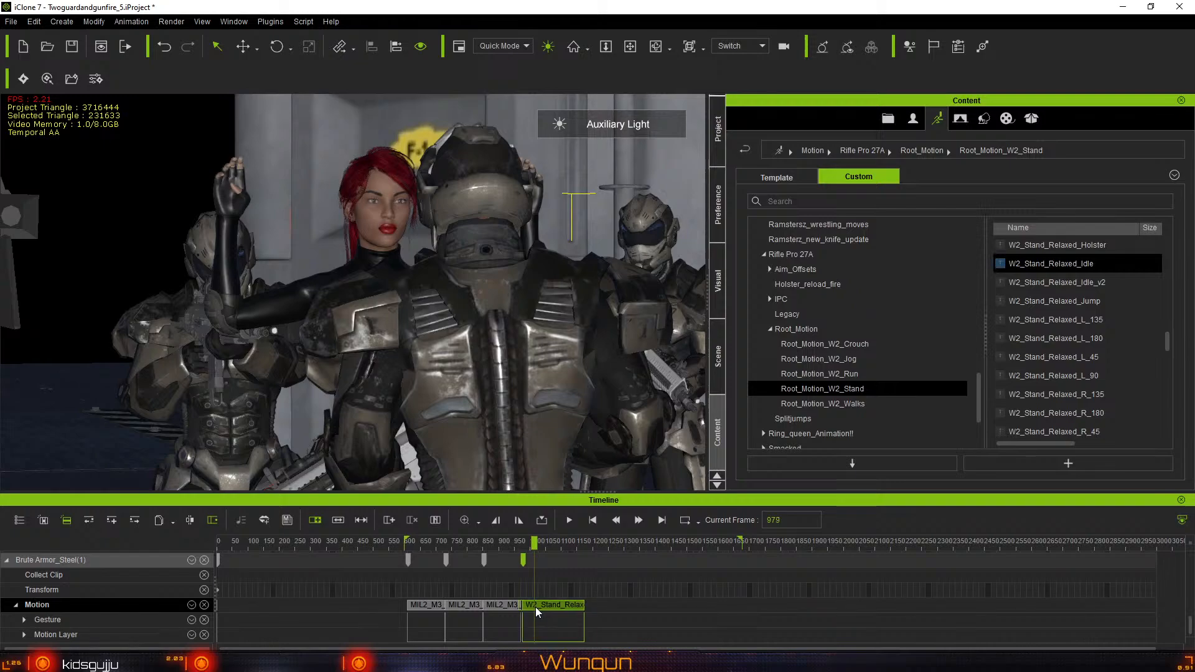
# Switch the viewport to the Preview camera and frame the red-haired character and the two facing guards from the side
pyautogui.click(762, 46)
pyautogui.click(748, 58)
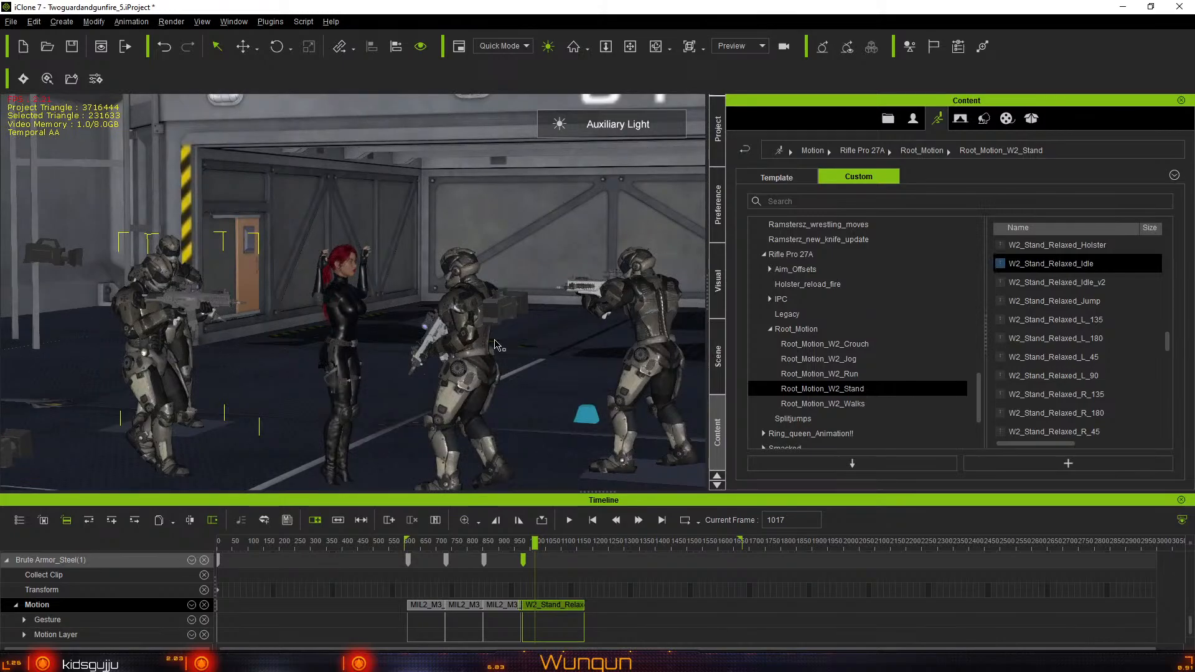
pyautogui.moveTo(518, 346); pyautogui.dragTo(552, 398, button='right')
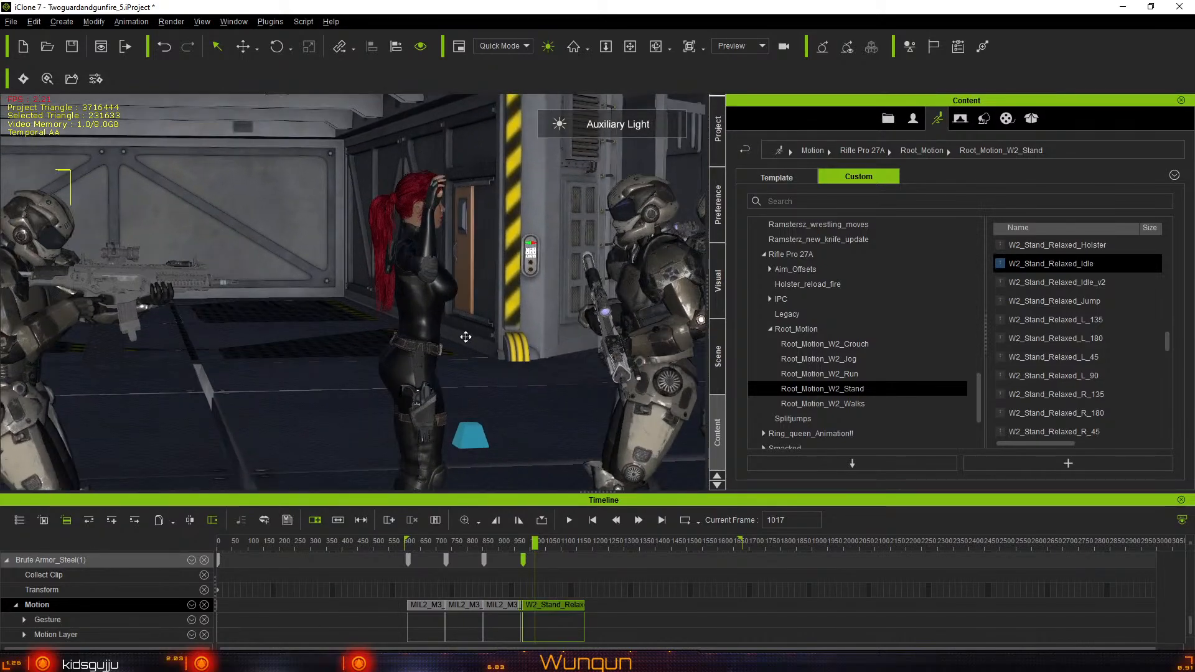
pyautogui.moveTo(466, 337); pyautogui.dragTo(333, 308, button='middle')
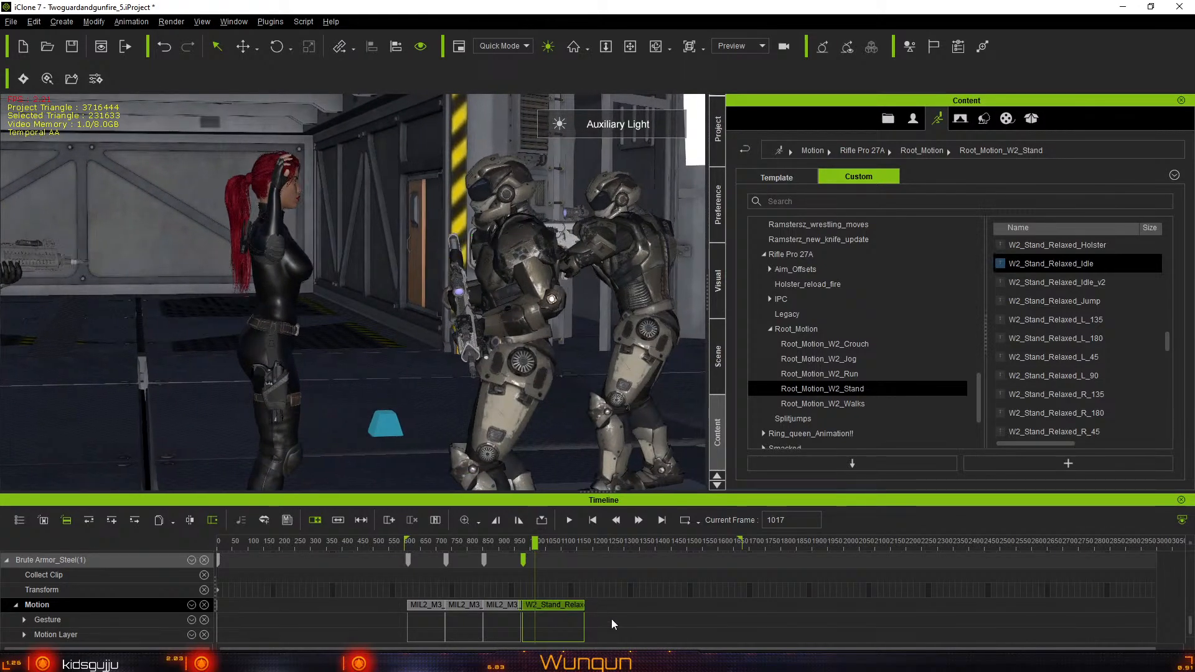
# Butt the W2_Stand_Relaxed_Idle clip against the preceding aim clip at frame 973 and scrub across the join to frame 995
pyautogui.scroll(5, 611, 618)
pyautogui.scroll(2, 611, 619)
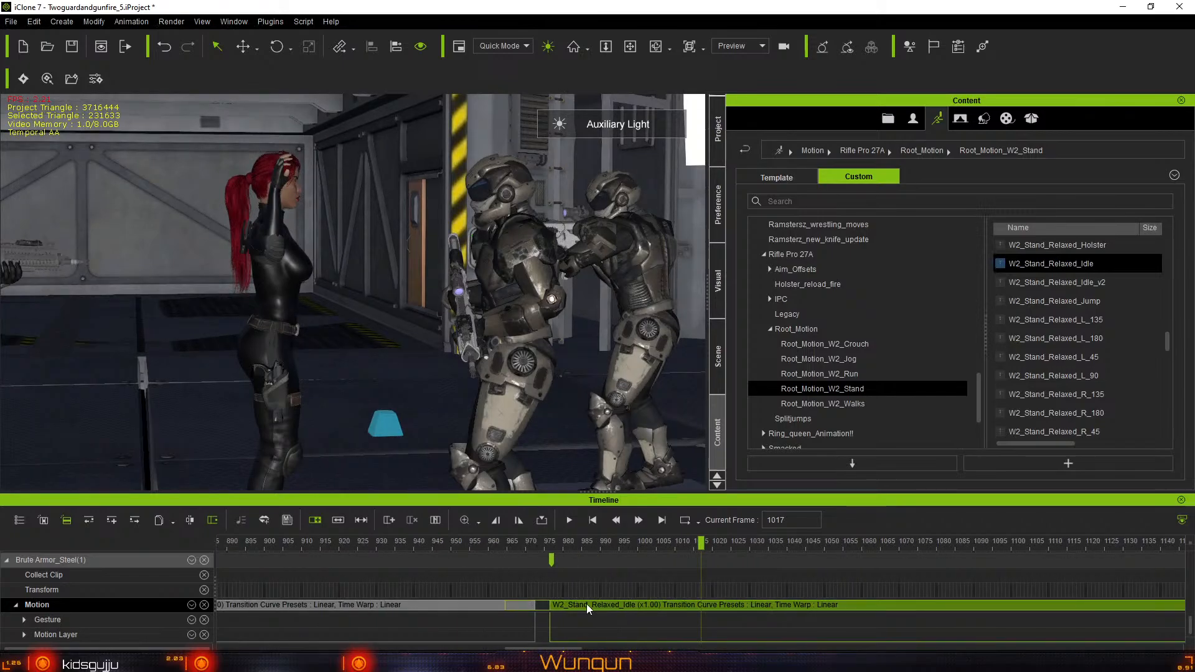
pyautogui.moveTo(586, 604); pyautogui.dragTo(572, 604)
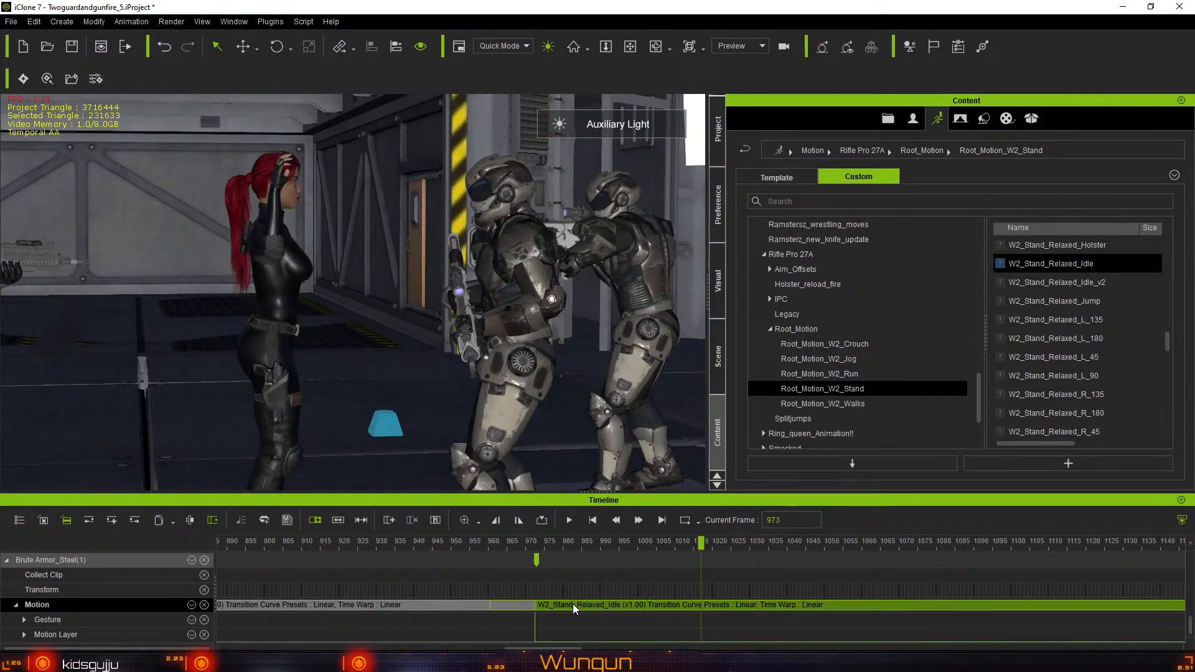
pyautogui.click(464, 544)
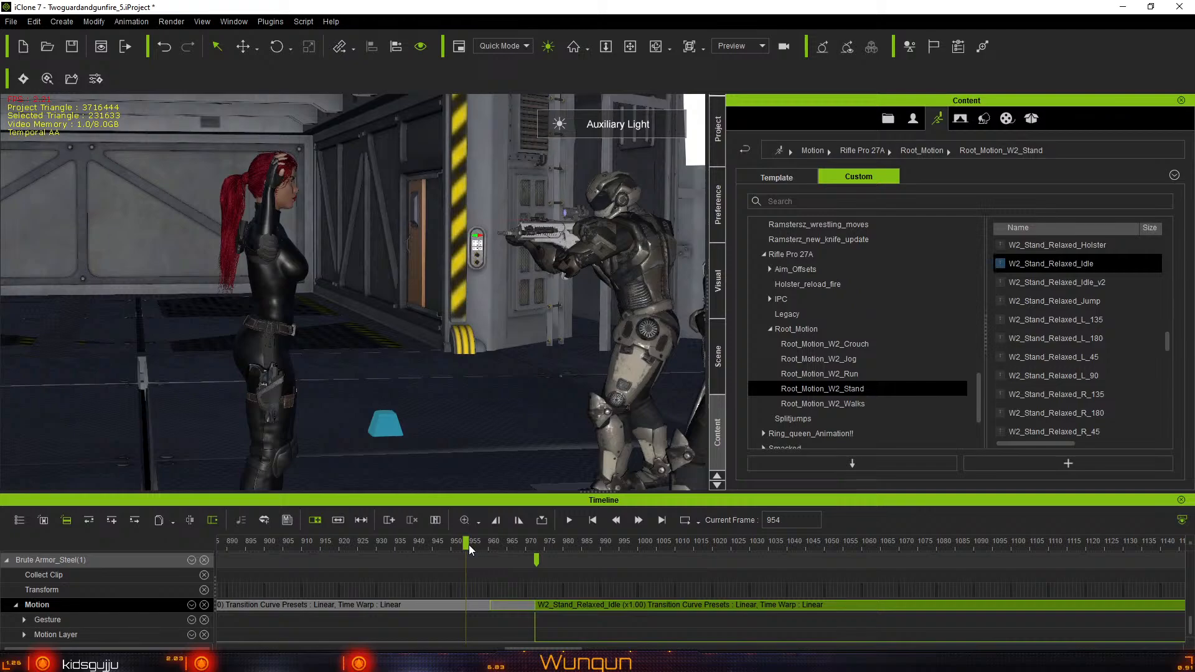
pyautogui.moveTo(469, 544); pyautogui.dragTo(622, 565)
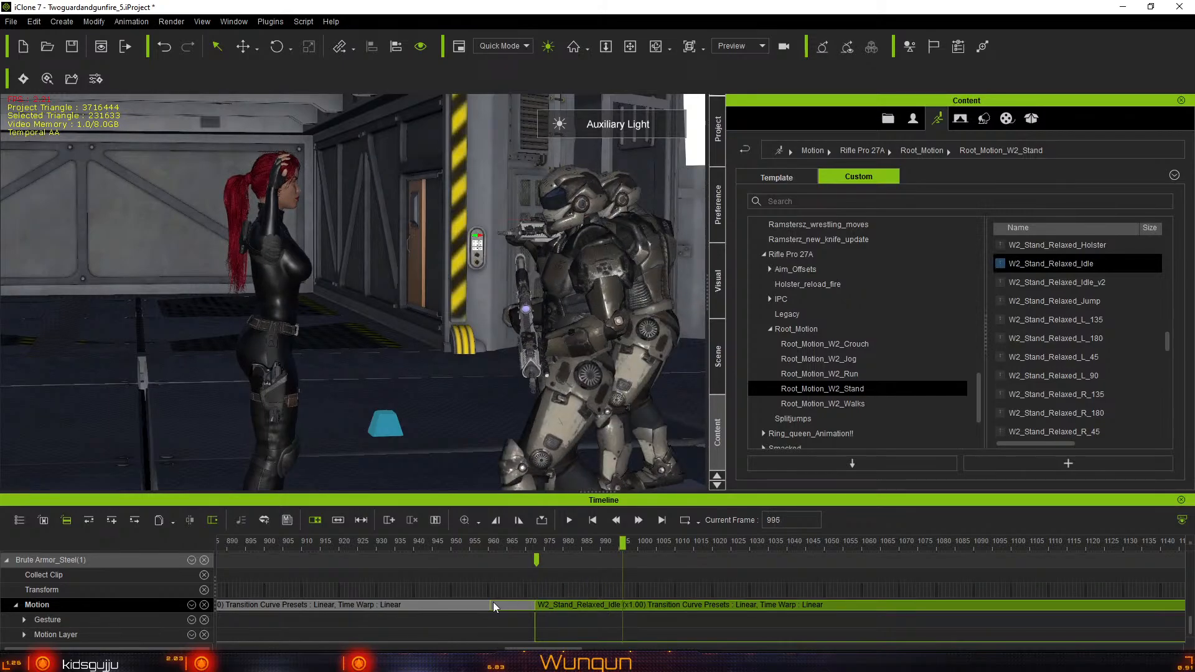
# Remove the blend transition into the W2_Stand_Relaxed_Idle clip and scrub from frame 972 to 1074 to check the change
pyautogui.moveTo(492, 604); pyautogui.dragTo(539, 613)
pyautogui.click(545, 543)
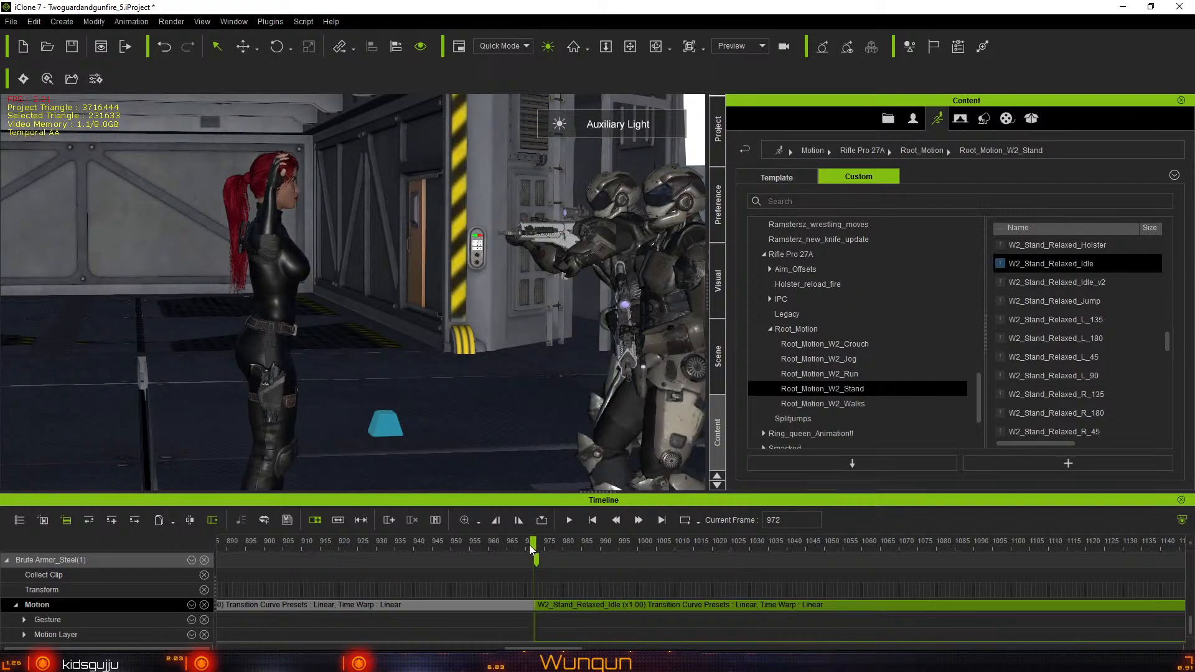
pyautogui.click(551, 550)
pyautogui.moveTo(563, 550); pyautogui.dragTo(914, 588)
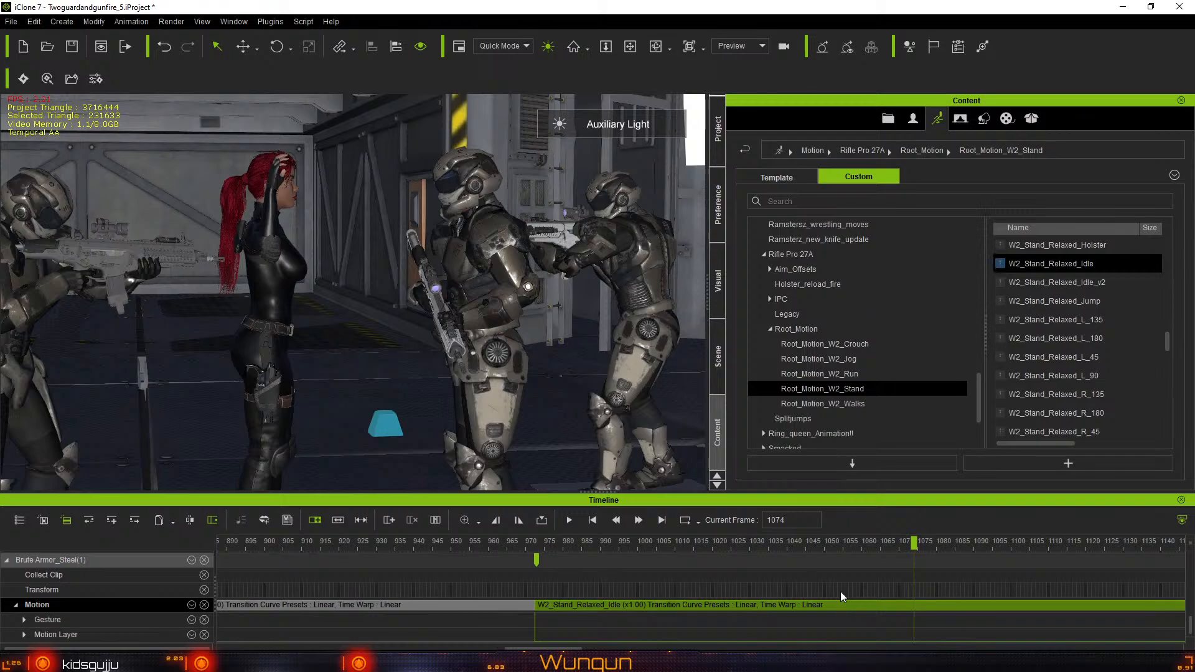
# Delete the W2_Stand_Relaxed_Idle clip from the Brute Armor_Steel(1) Motion track after trying it about frame 1050
pyautogui.scroll(-5, 839, 592)
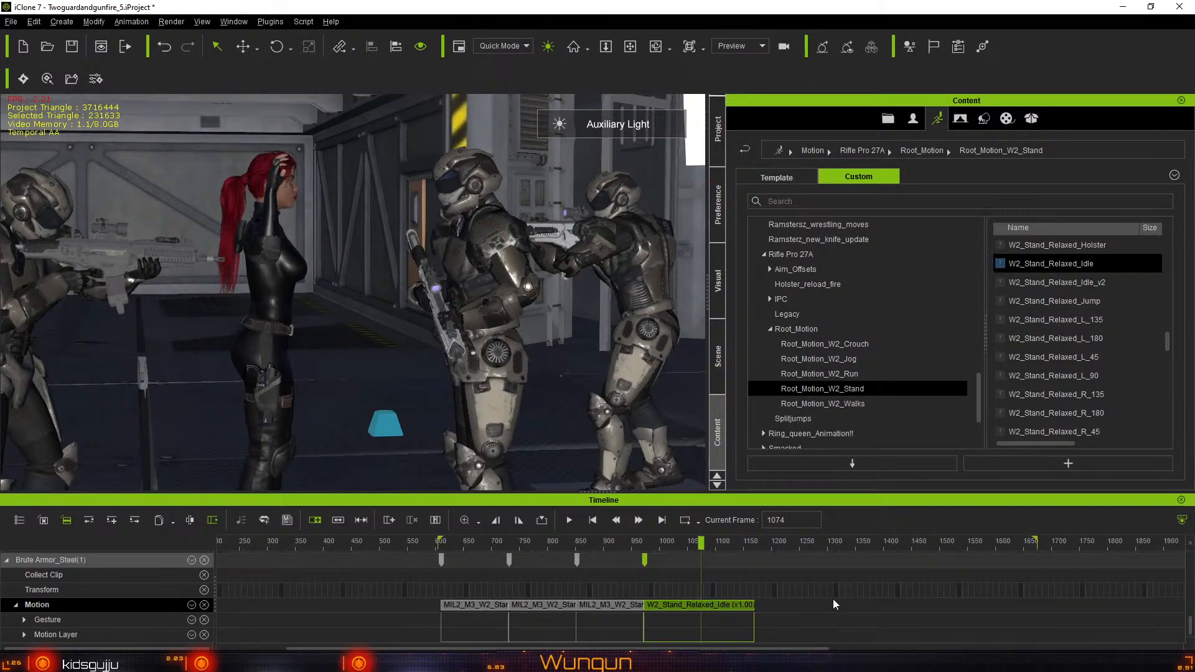
pyautogui.scroll(2, 834, 604)
pyautogui.moveTo(711, 605); pyautogui.dragTo(811, 616)
pyautogui.press('space')
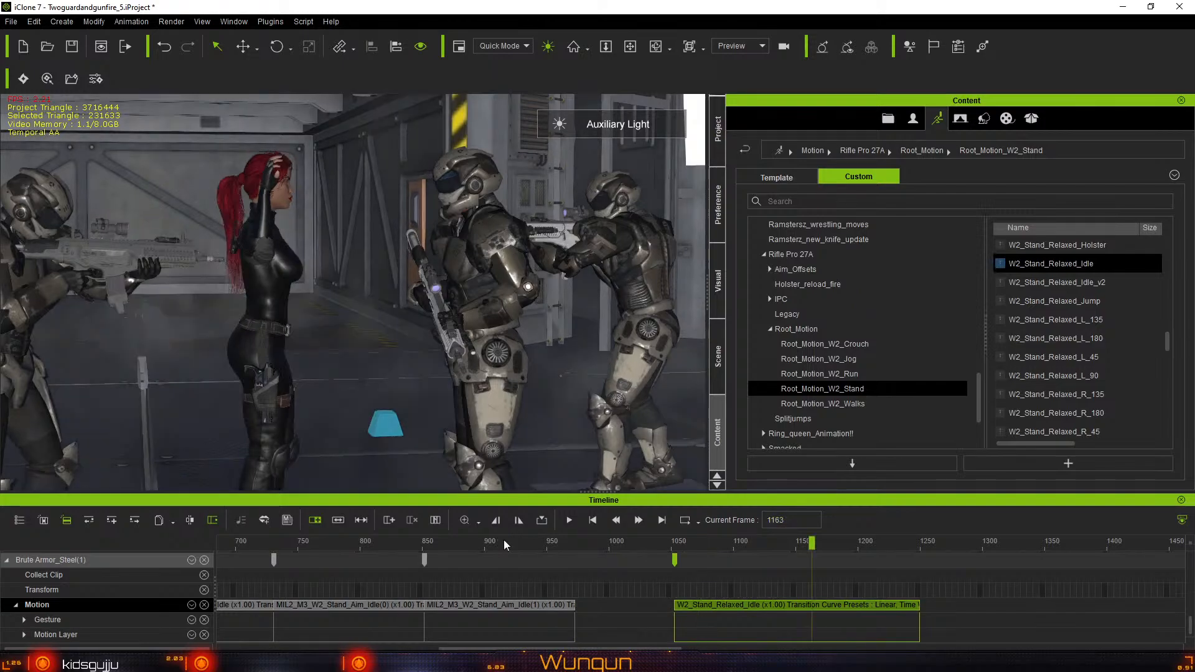
pyautogui.click(766, 600)
pyautogui.press('Delete')
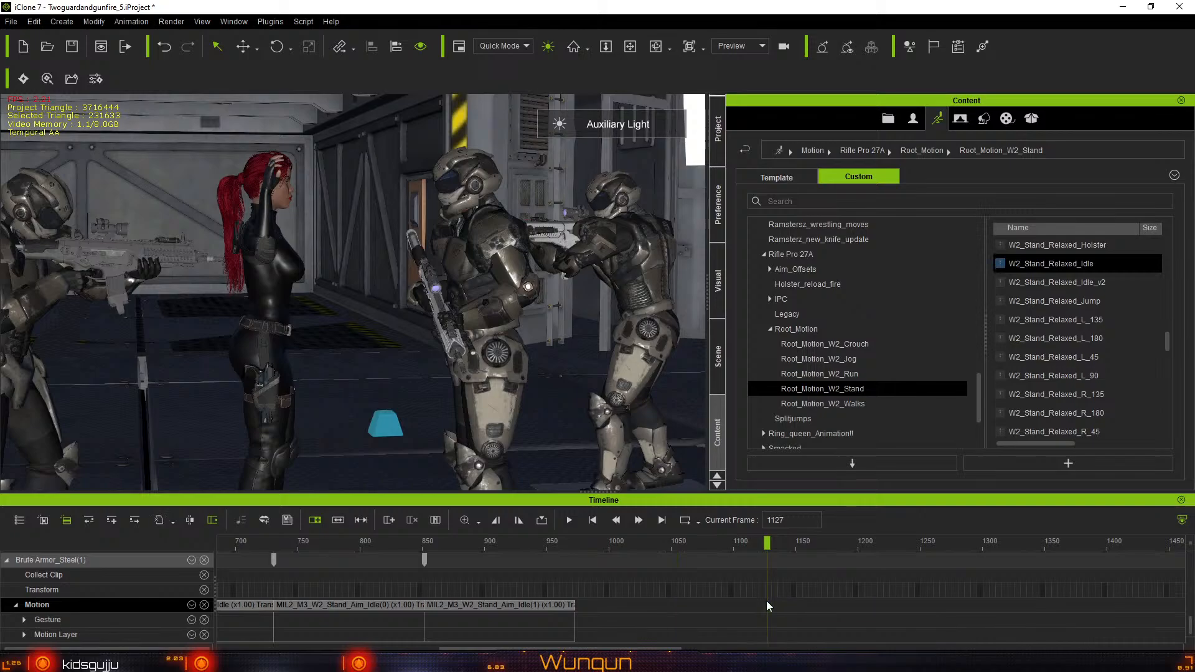
# Select the foreground guard, Brute Armor_Steel, in the scene and bring its motion tracks into the timeline
pyautogui.click(719, 354)
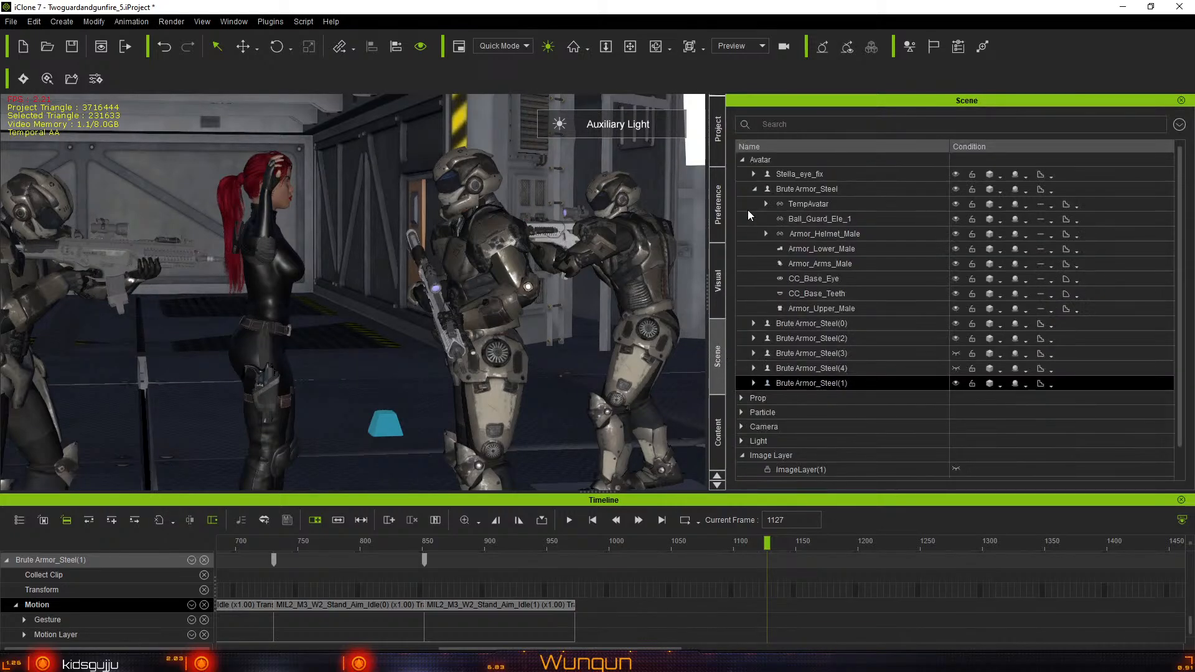
pyautogui.click(471, 167)
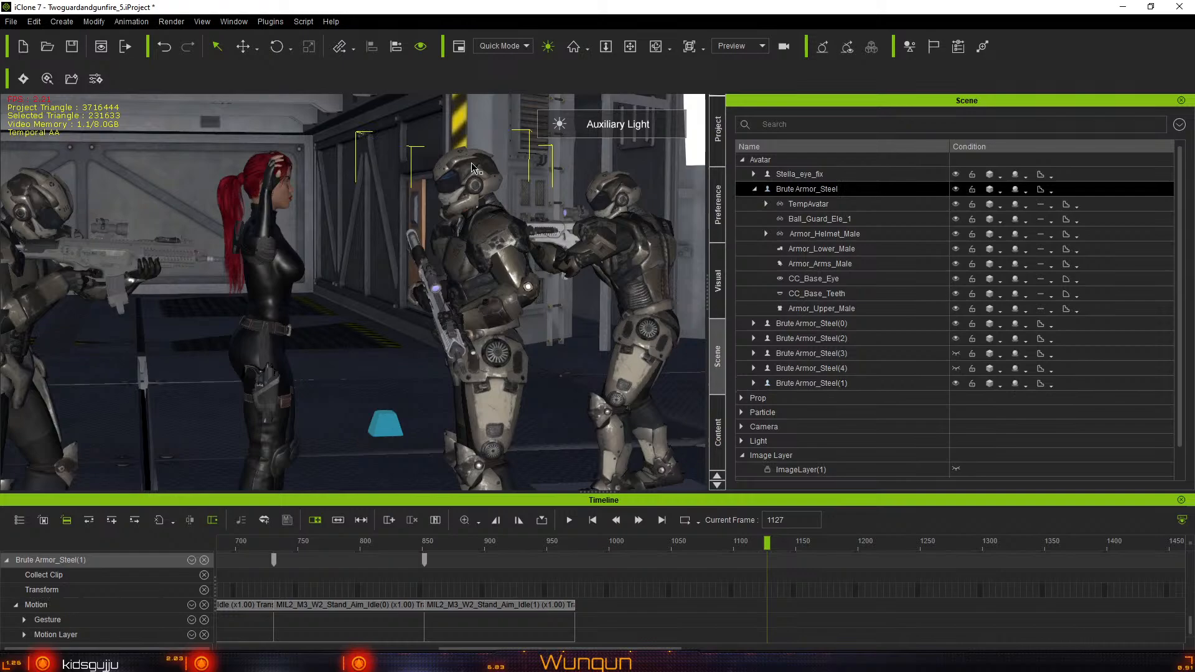
pyautogui.click(860, 189)
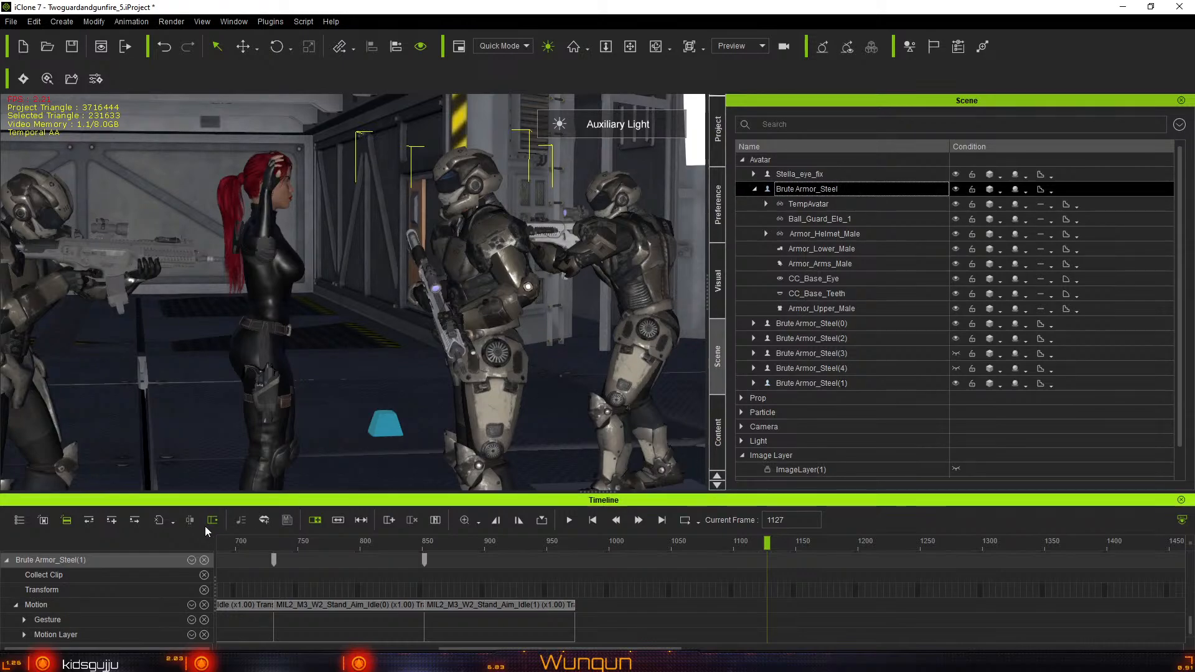
pyautogui.click(43, 522)
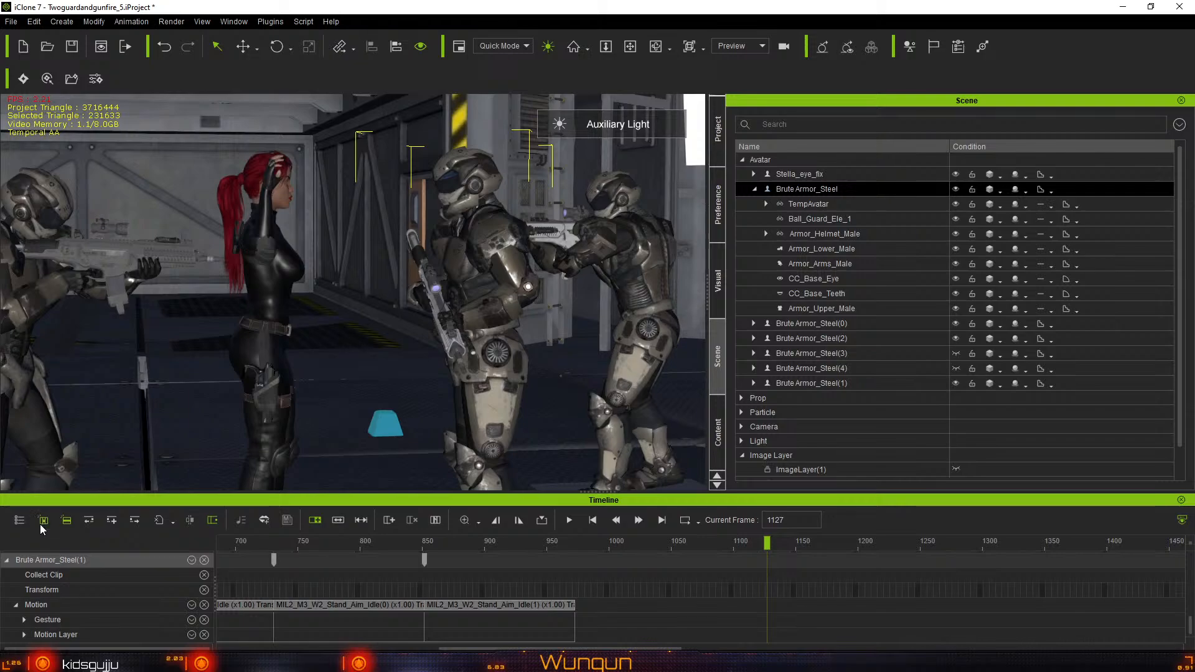
pyautogui.scroll(-5, 541, 617)
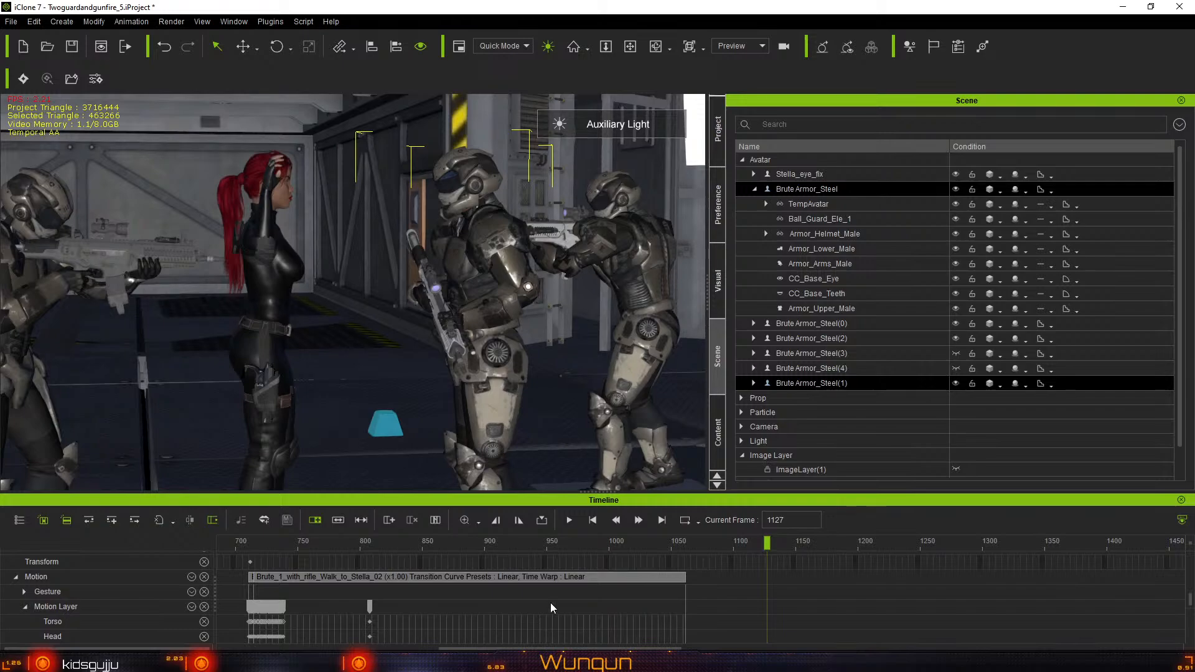
# Add the W2_Stand_Relaxed_Idle motion to Brute Armor_Steel's Motion track just after the Brute_1_with_rifle_Walk_to_Stella_02 clip
pyautogui.click(447, 547)
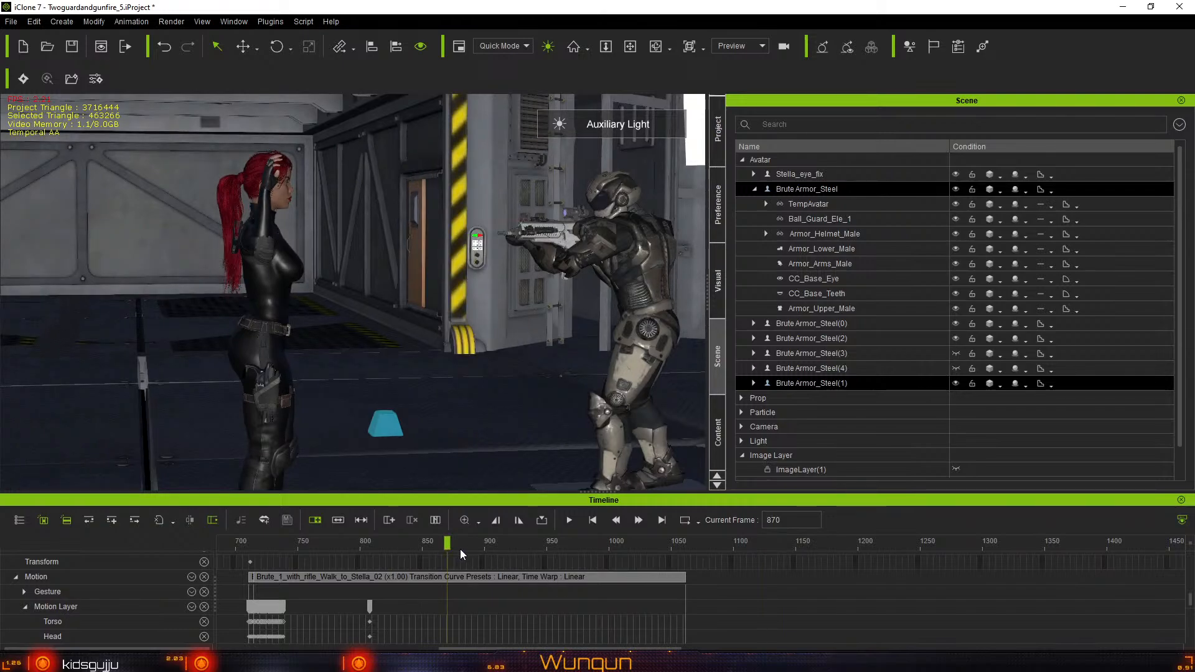
pyautogui.click(461, 549)
pyautogui.moveTo(491, 554); pyautogui.dragTo(700, 573)
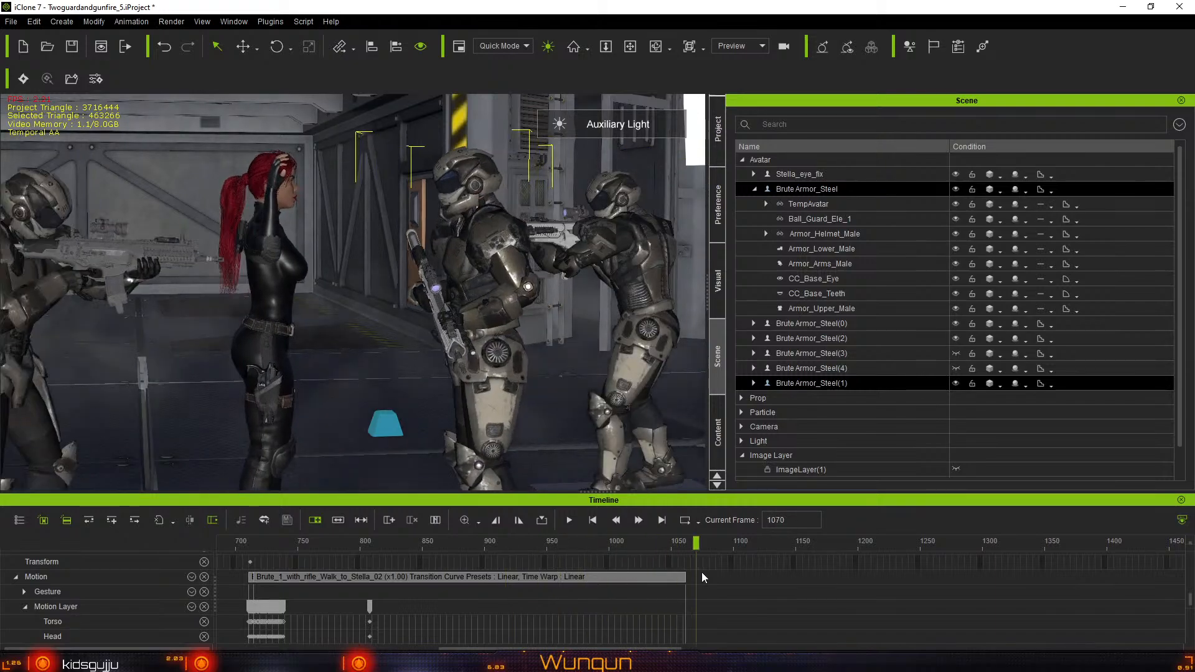
pyautogui.click(810, 189)
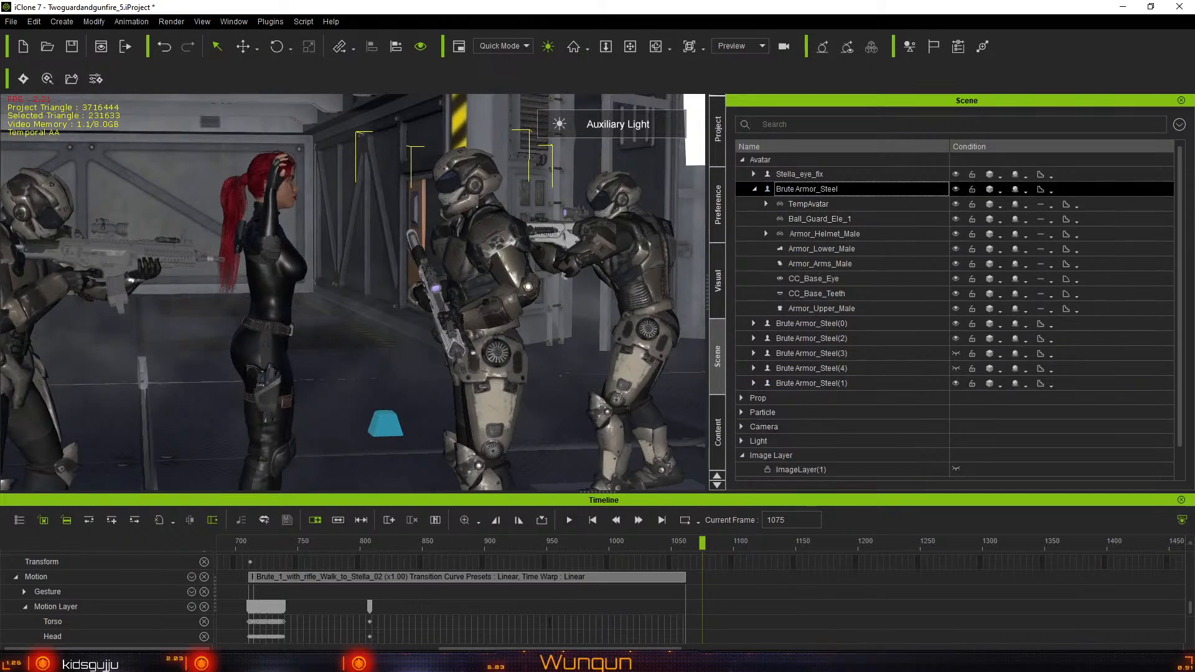
pyautogui.click(48, 523)
pyautogui.click(717, 431)
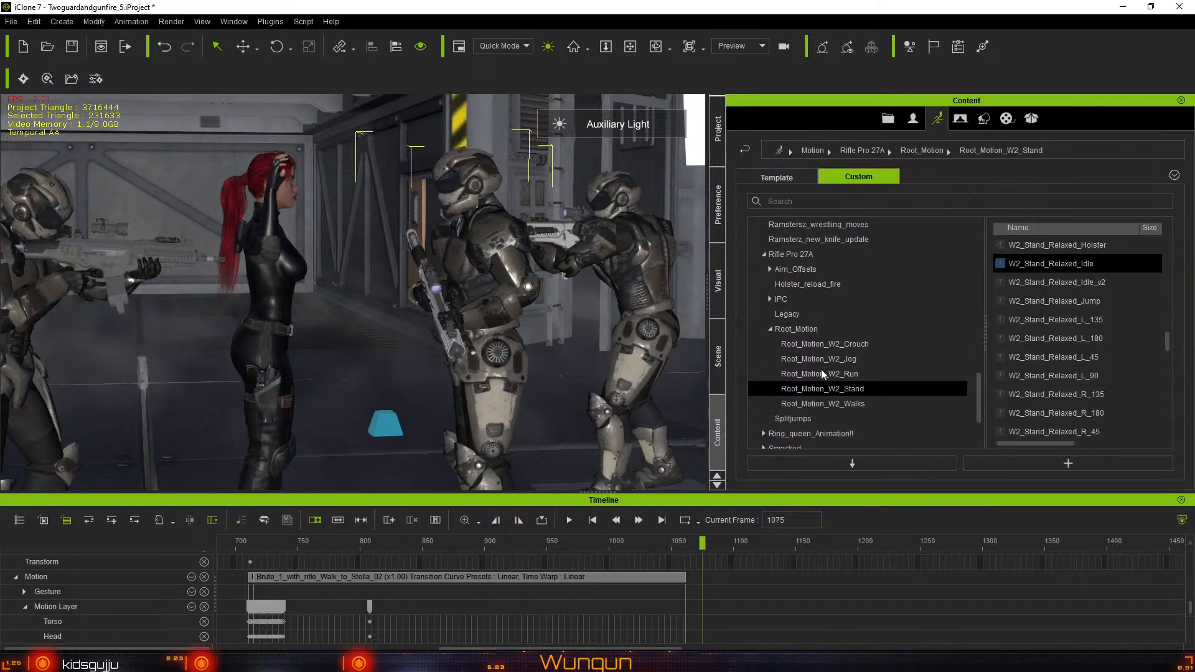
pyautogui.click(1053, 264)
pyautogui.moveTo(993, 357); pyautogui.dragTo(693, 580)
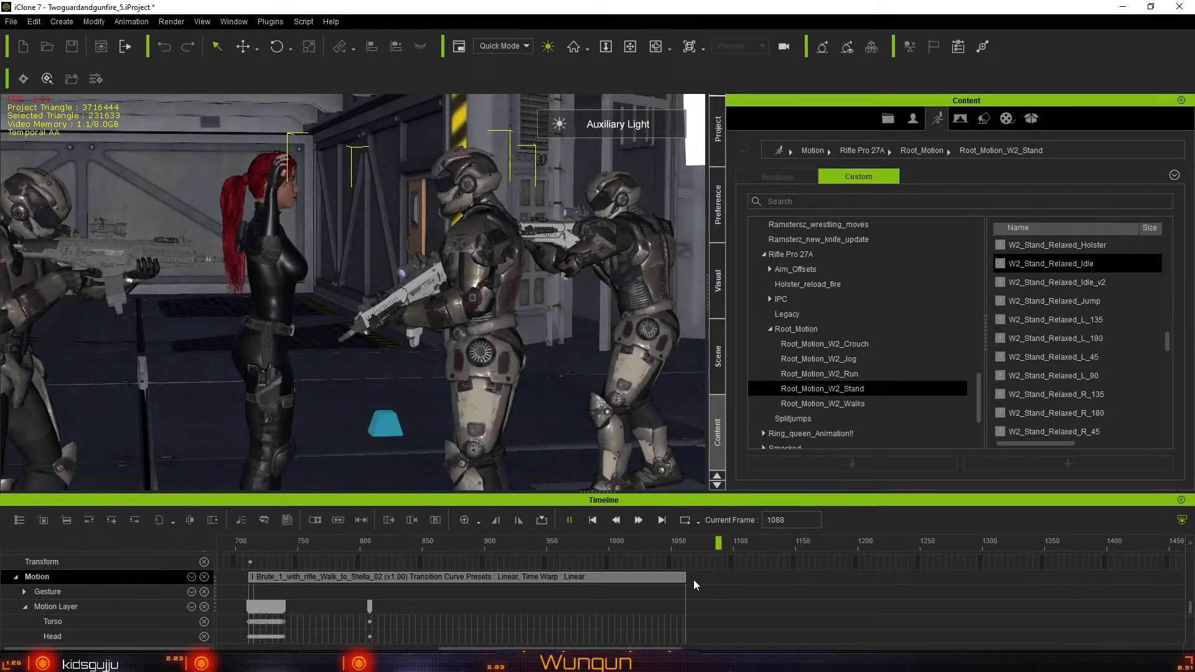
pyautogui.press('space')
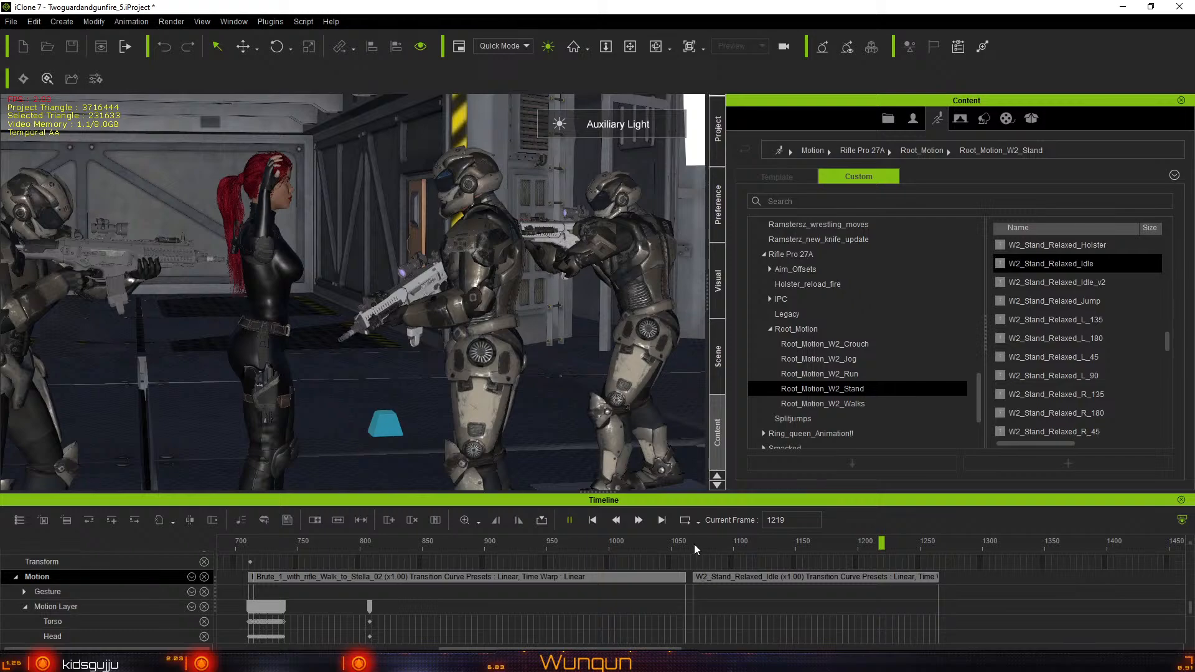
# Move Brute Armor_Steel's W2_Stand_Relaxed_Idle clip to frame 1214 and set the playhead to frame 1057 near the walk clip's end
pyautogui.click(693, 544)
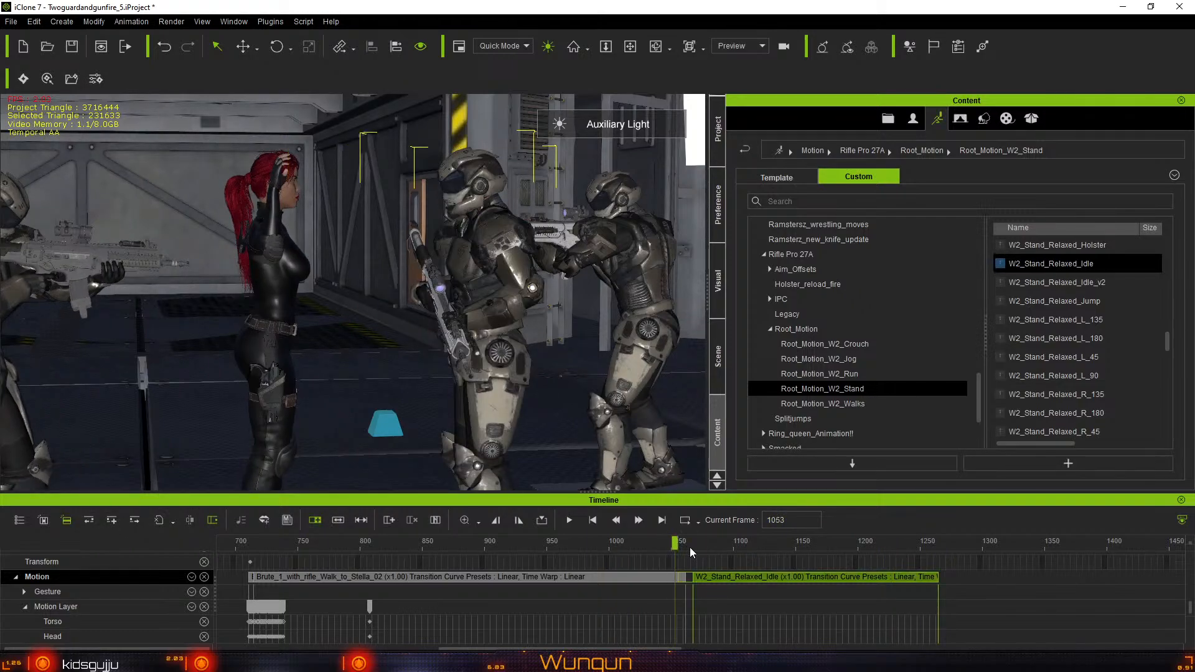
pyautogui.click(689, 547)
pyautogui.moveTo(696, 549); pyautogui.dragTo(851, 589)
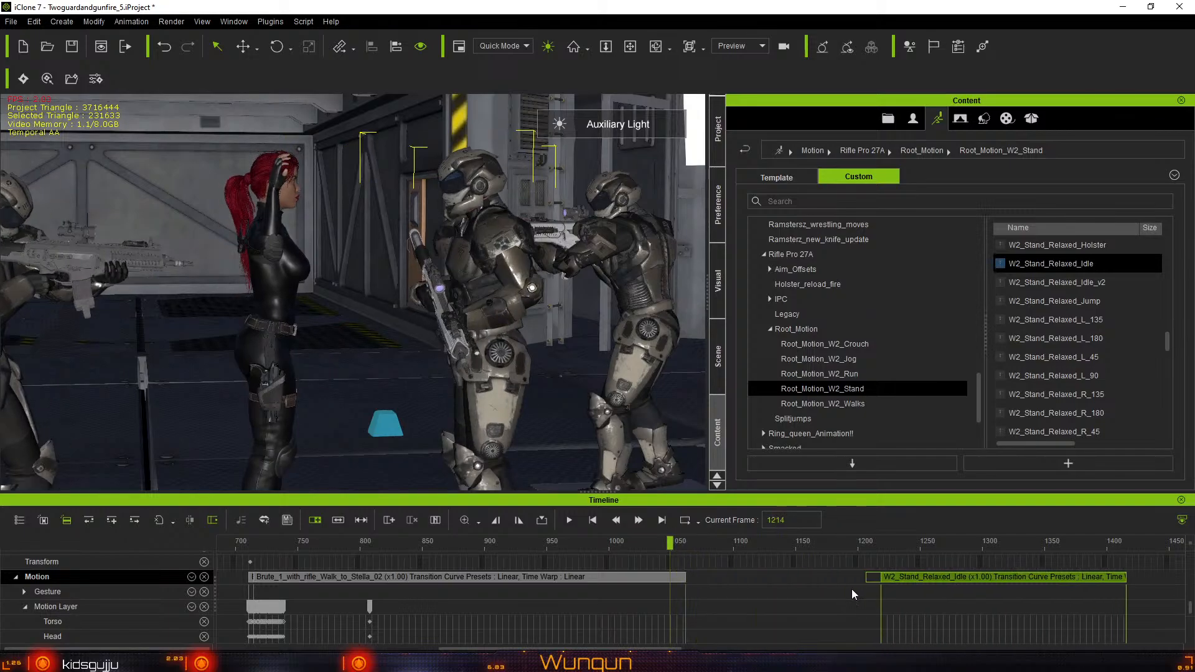
pyautogui.click(673, 547)
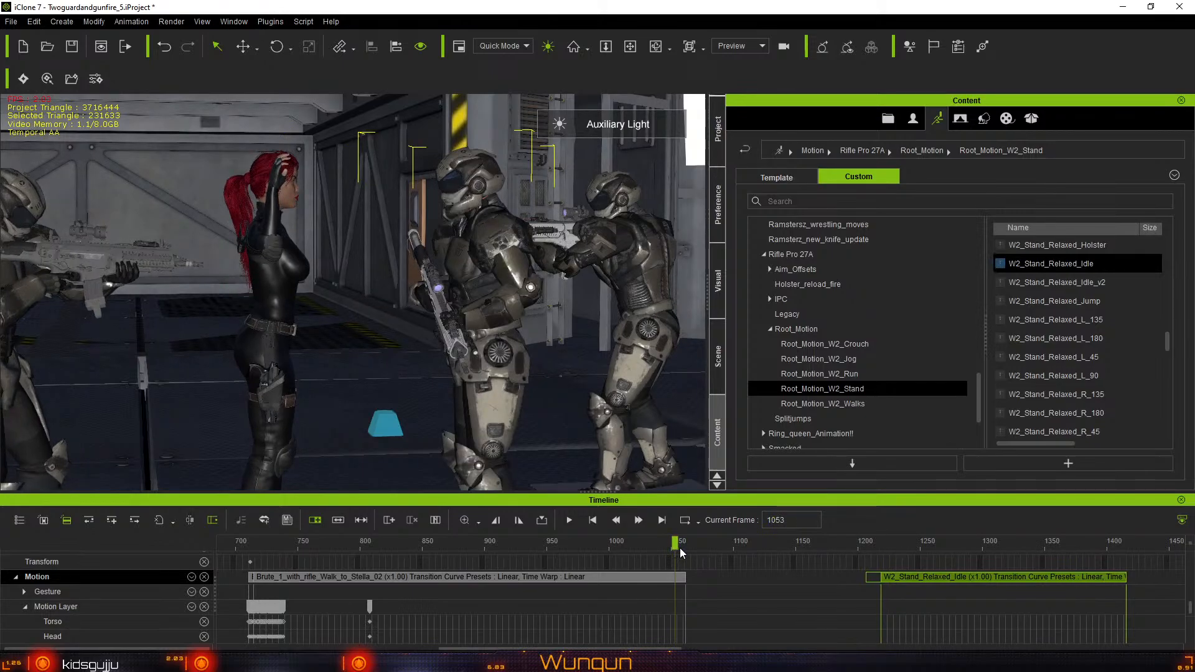
pyautogui.click(679, 547)
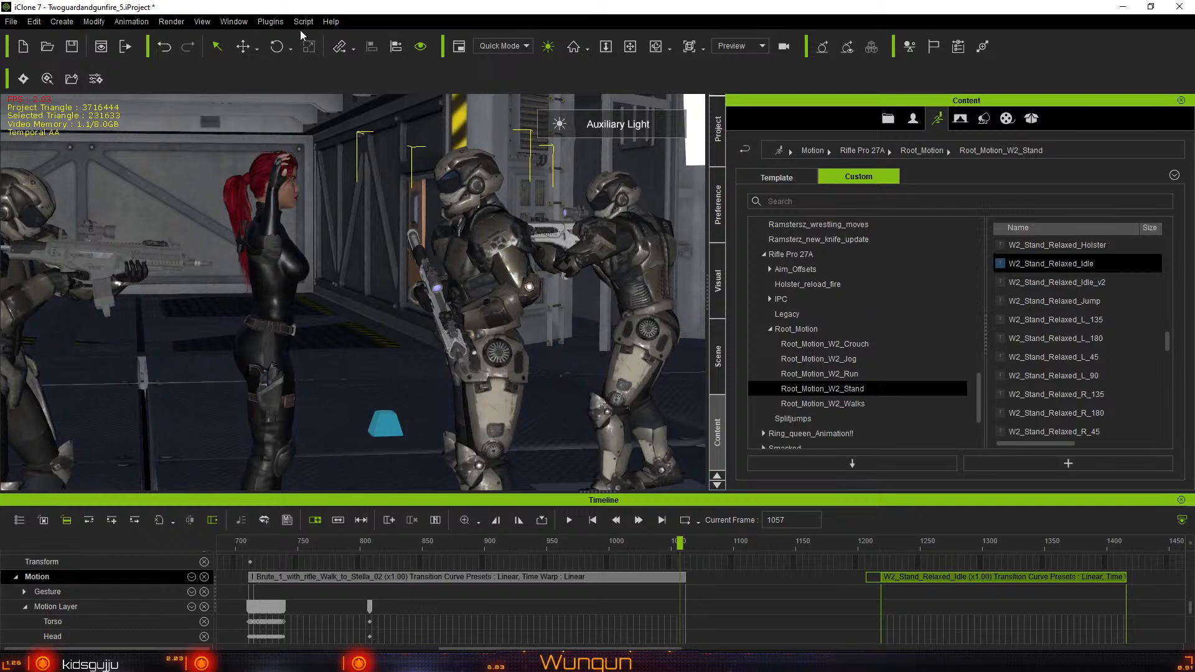
# Launch a plugin from the Python Samples set with the playhead at frame 1057
pyautogui.click(280, 21)
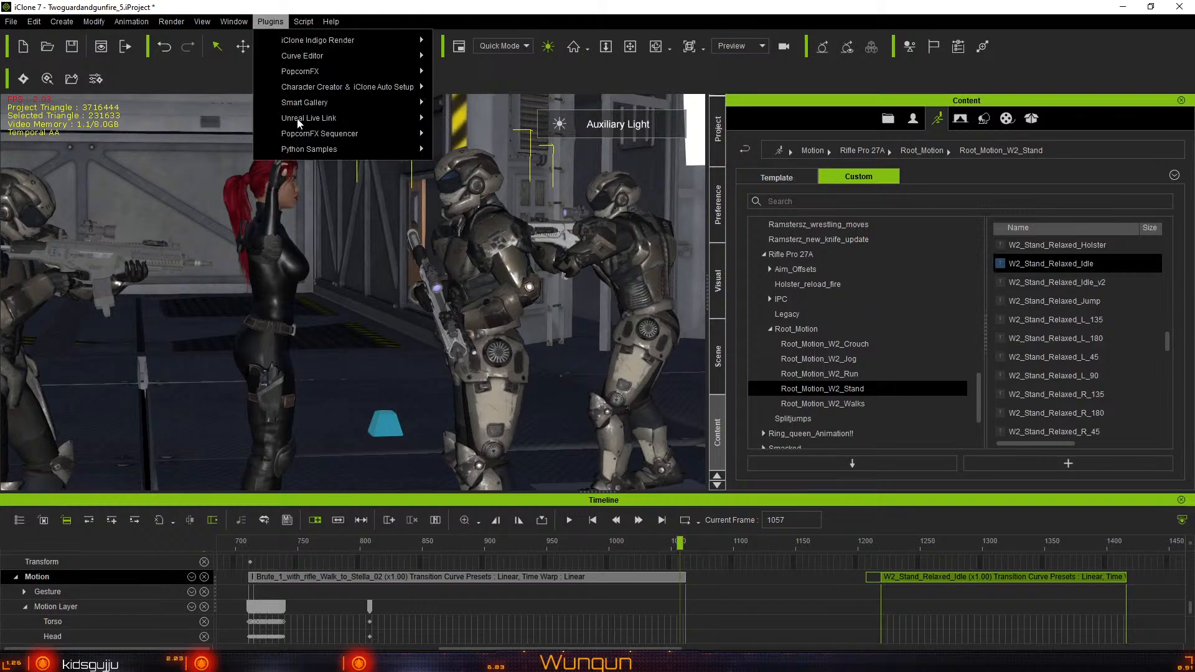
pyautogui.moveTo(327, 150)
pyautogui.click(456, 153)
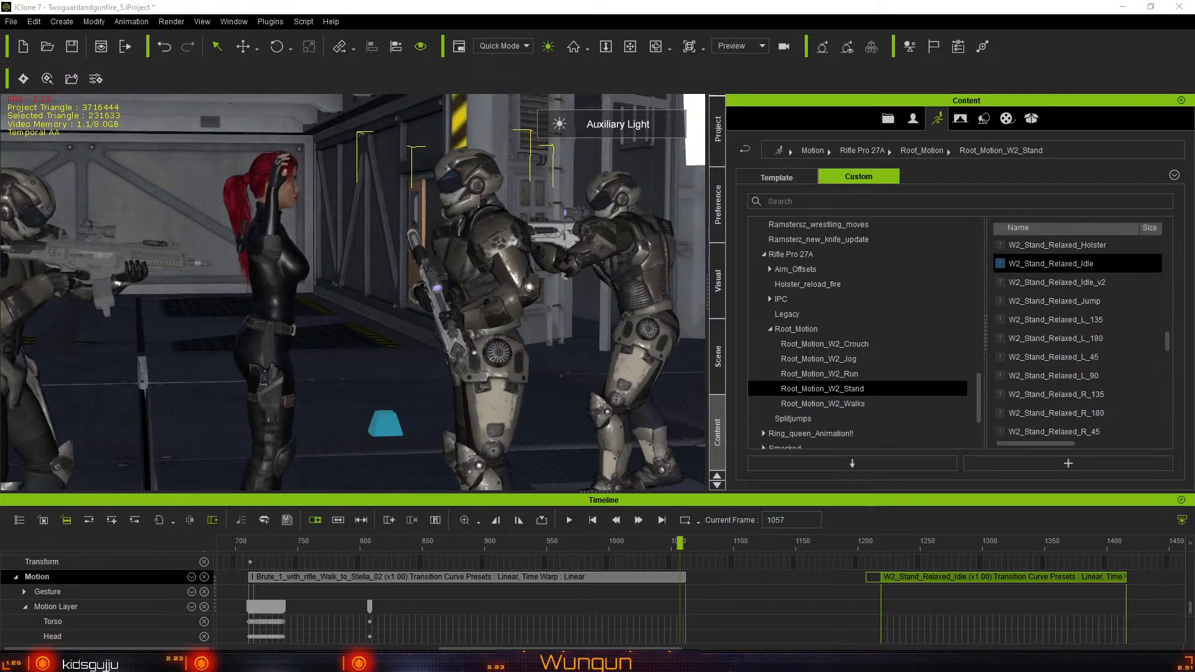
pyautogui.moveTo(32, 292); pyautogui.dragTo(826, 120)
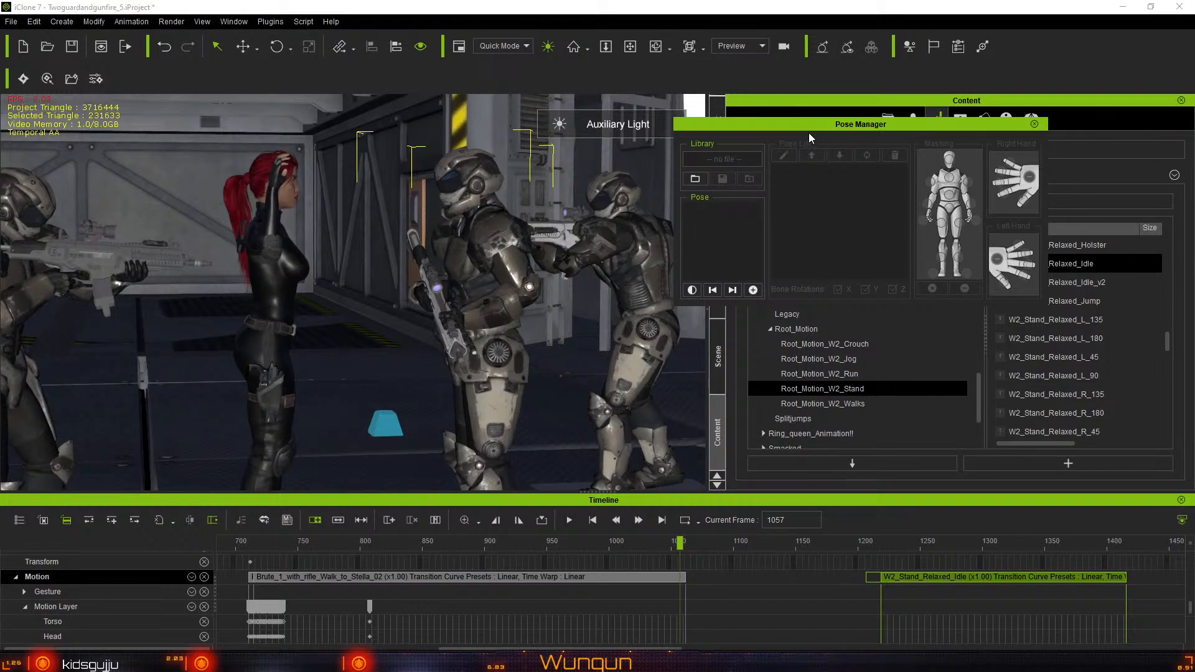
pyautogui.moveTo(816, 128); pyautogui.dragTo(891, 202)
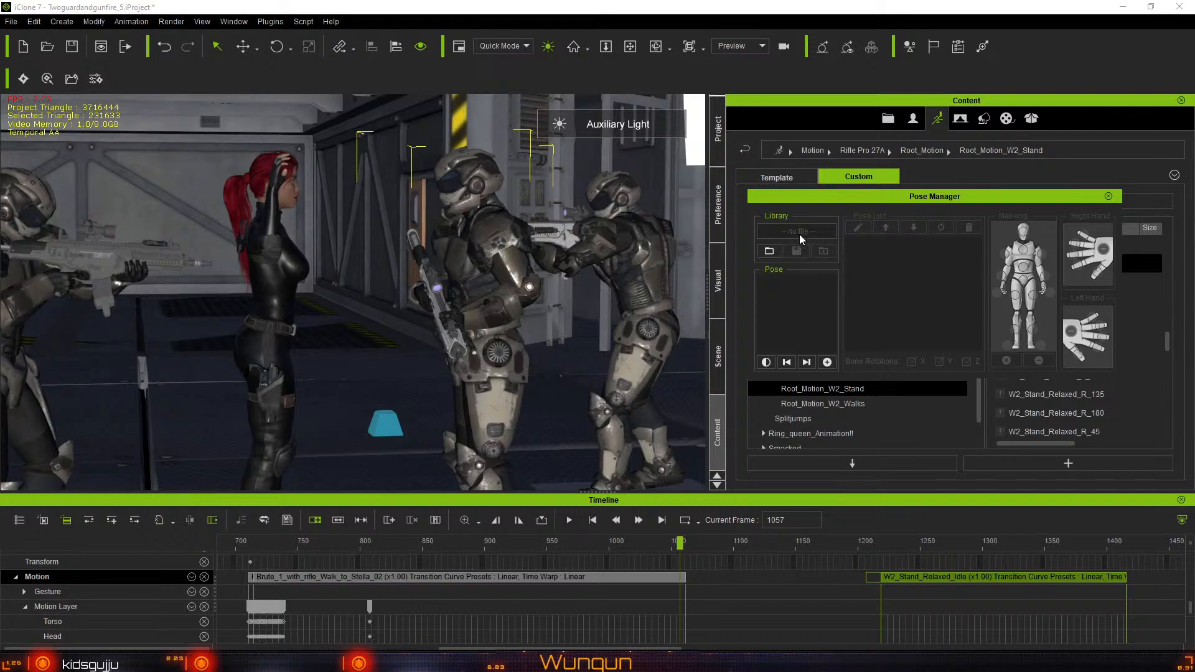
pyautogui.scroll(-3, 838, 415)
pyautogui.scroll(5, 838, 418)
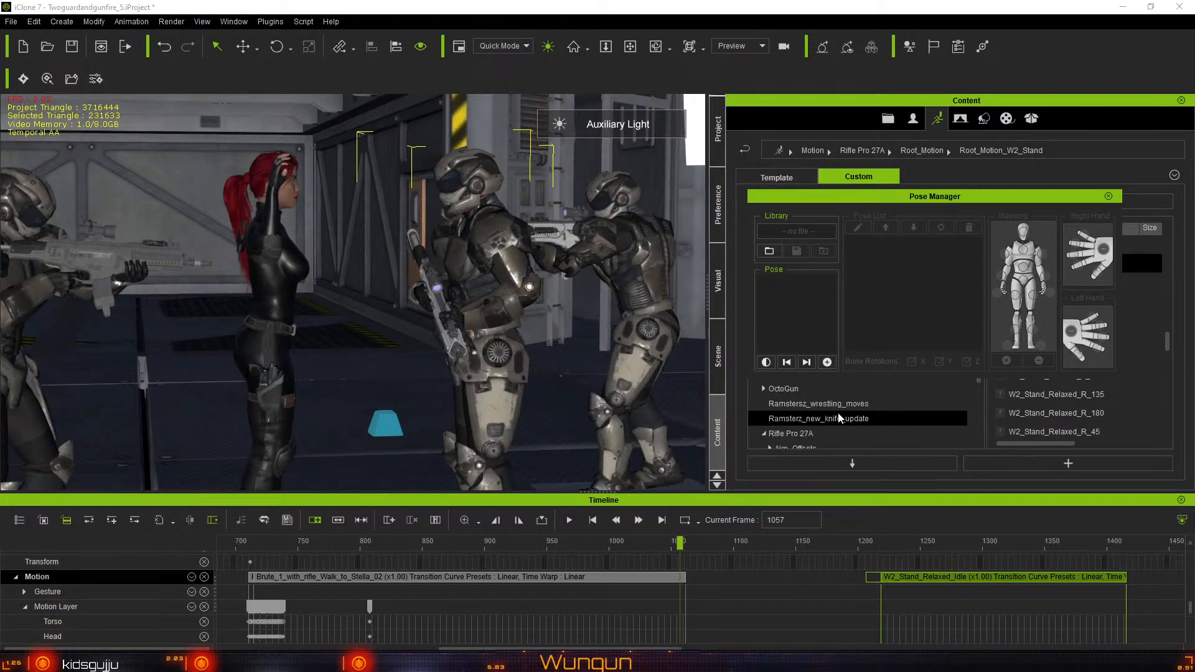
pyautogui.moveTo(832, 198); pyautogui.dragTo(0, 325)
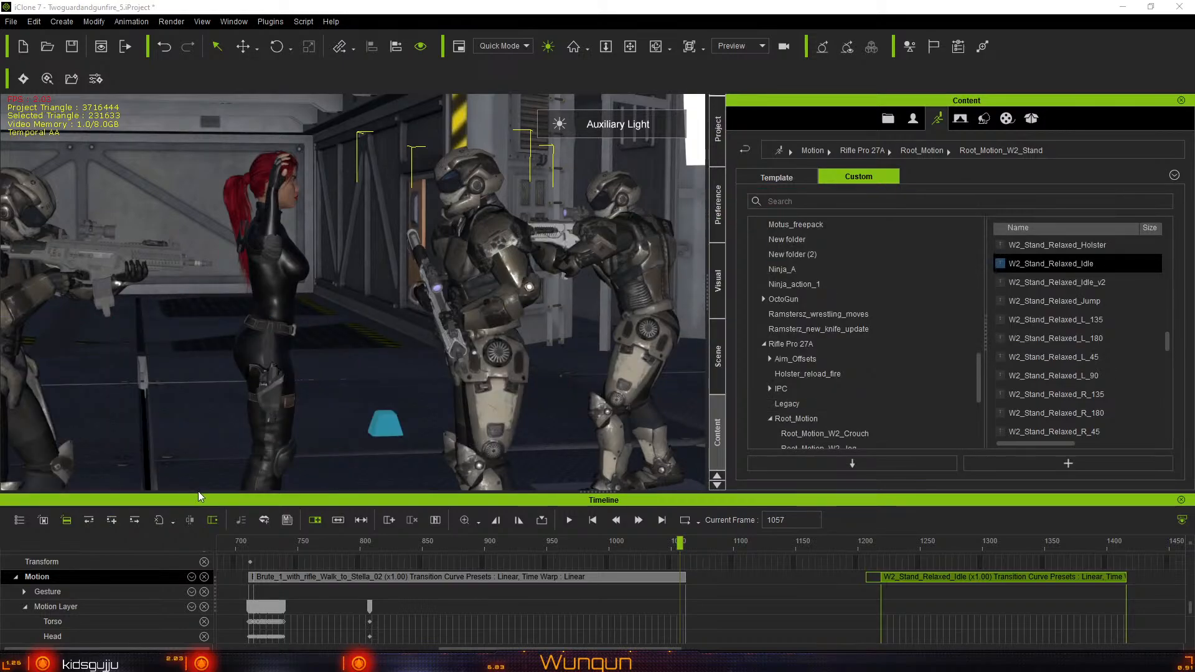
pyautogui.moveTo(199, 501); pyautogui.dragTo(207, 613)
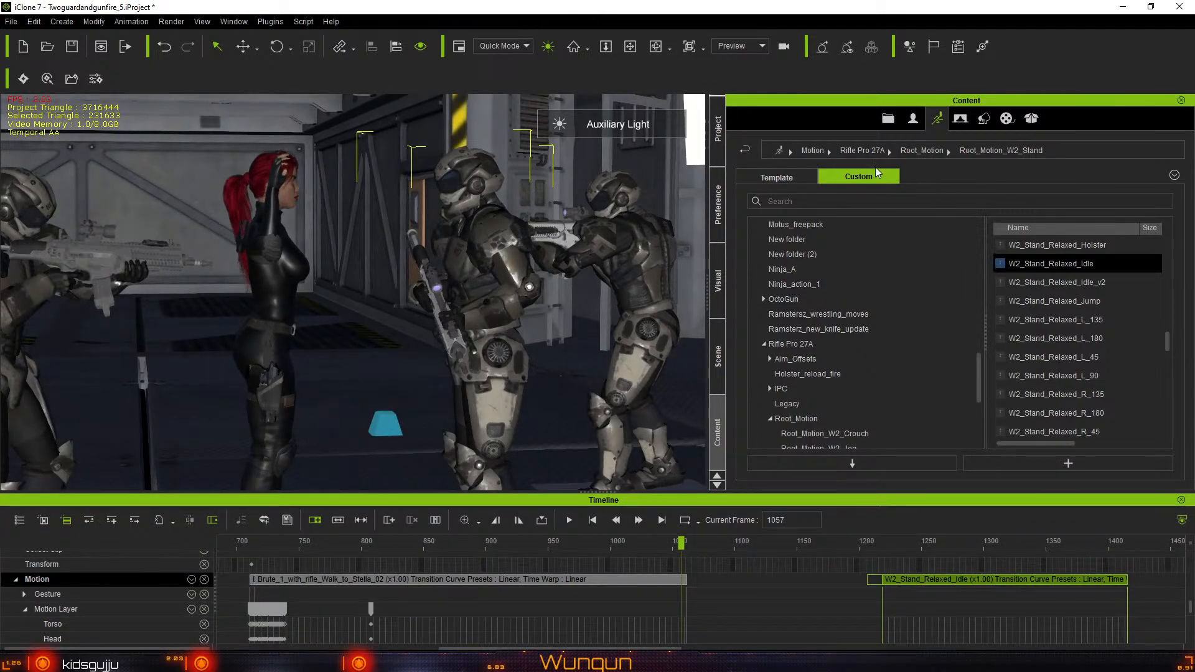
pyautogui.scroll(-2, 712, 411)
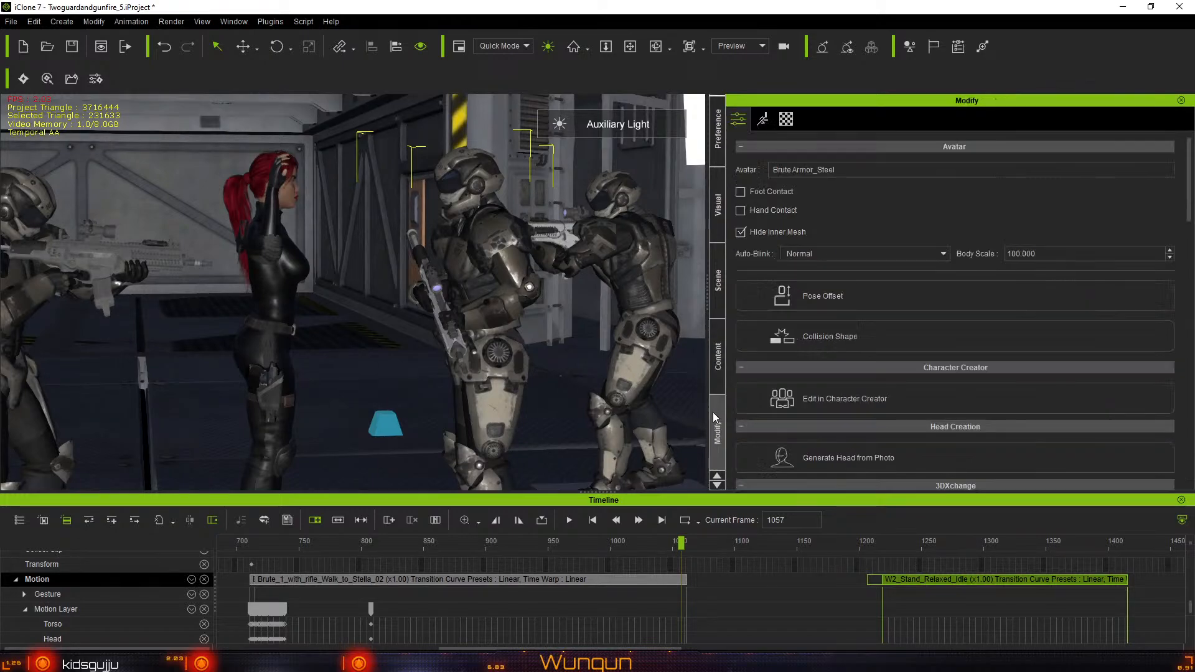
pyautogui.click(718, 361)
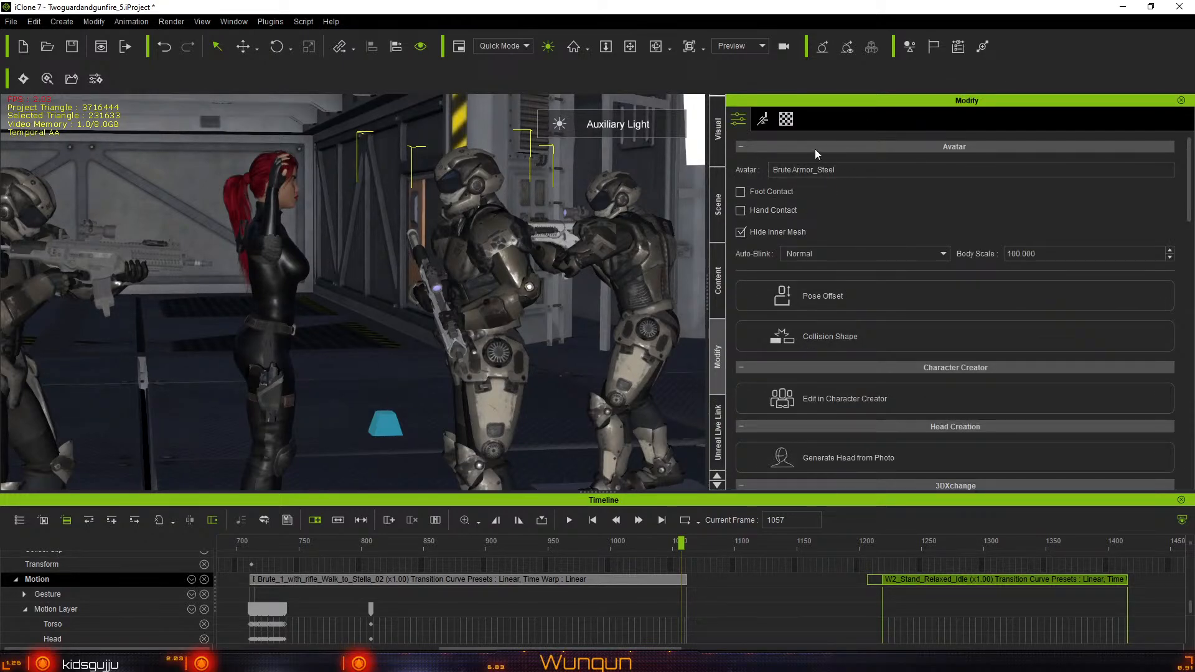
pyautogui.click(762, 120)
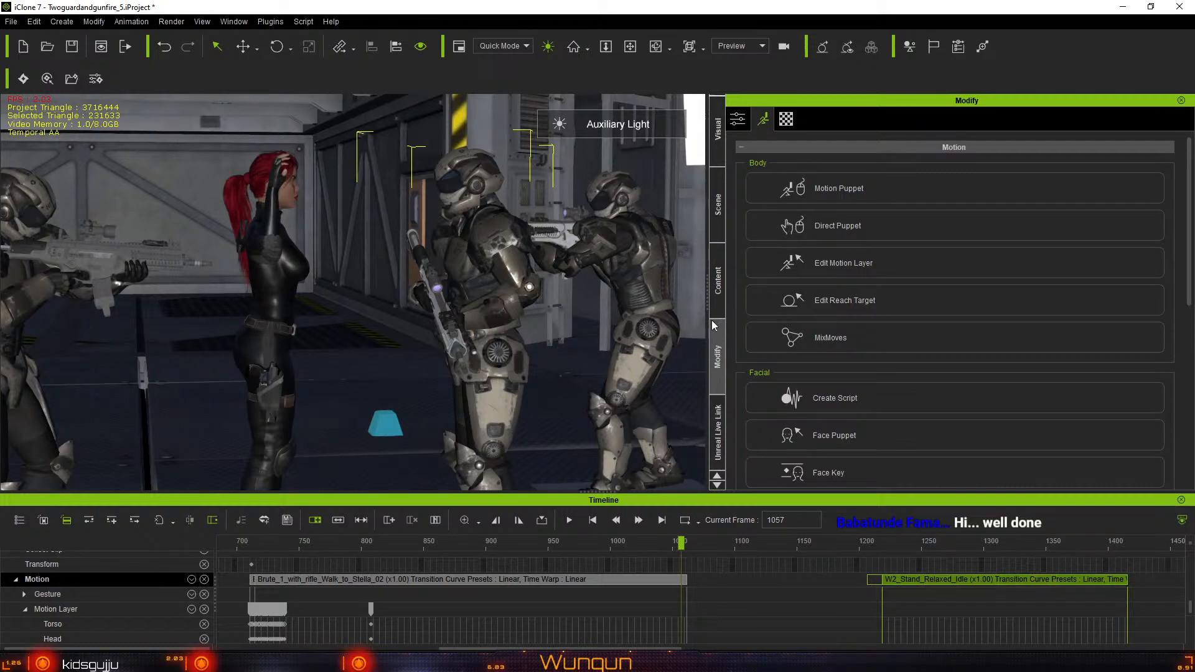
# Find Armor_Helmet_Male under Brute Armor_Steel in the scene list and hide it
pyautogui.click(714, 216)
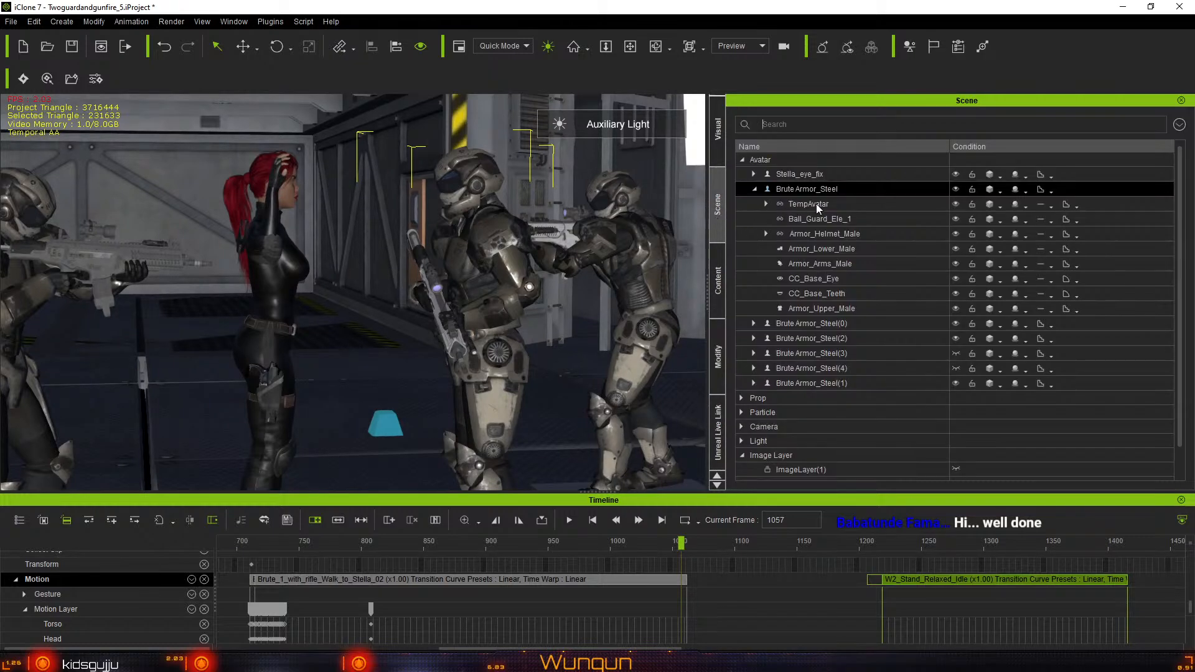
pyautogui.click(797, 189)
pyautogui.click(796, 204)
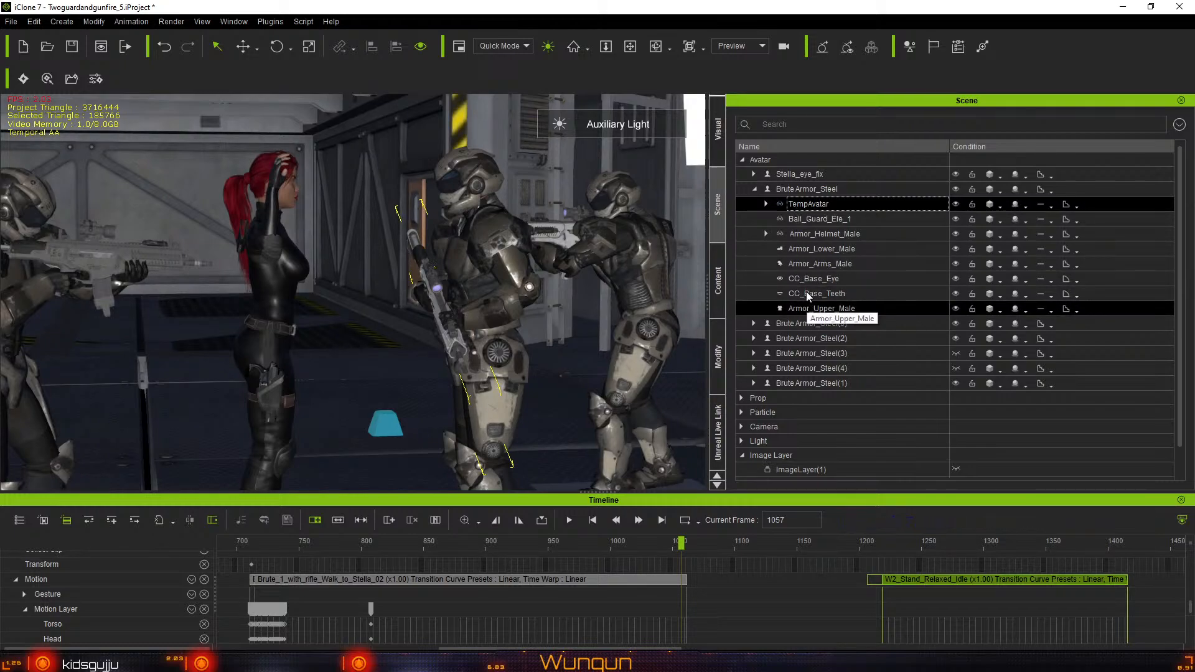
pyautogui.click(812, 226)
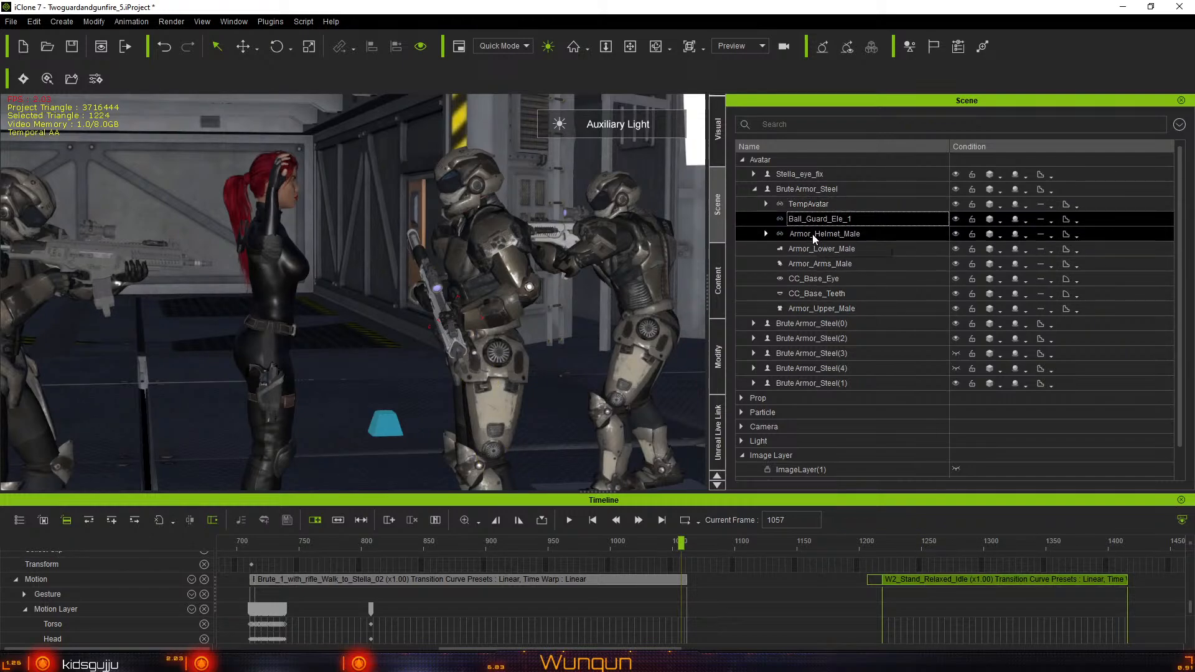
pyautogui.click(812, 234)
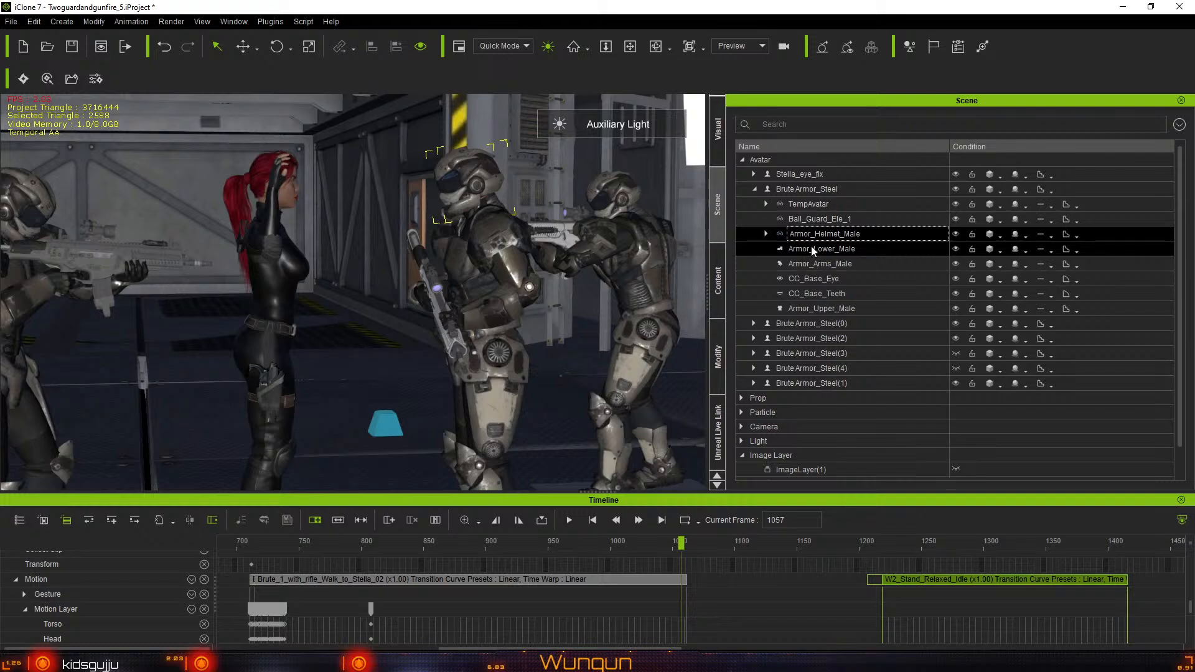
pyautogui.click(956, 234)
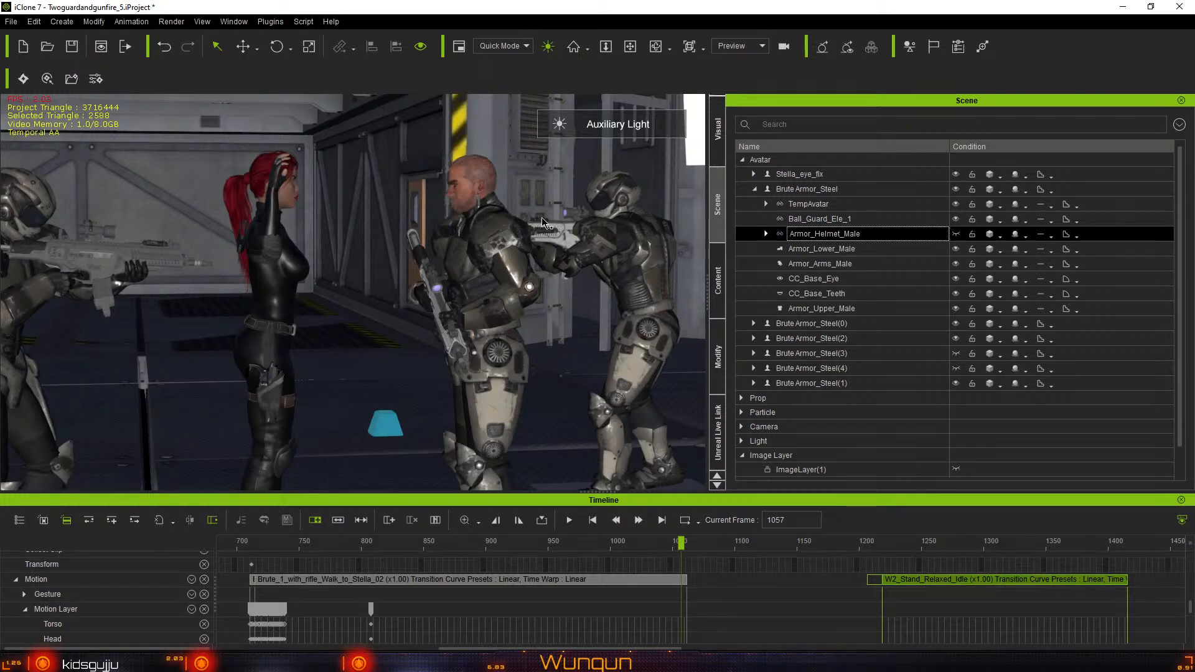
# Select the bareheaded guard Brute Armor_Steel and store his current pose at frame 1057 in the Pose Manager
pyautogui.click(476, 190)
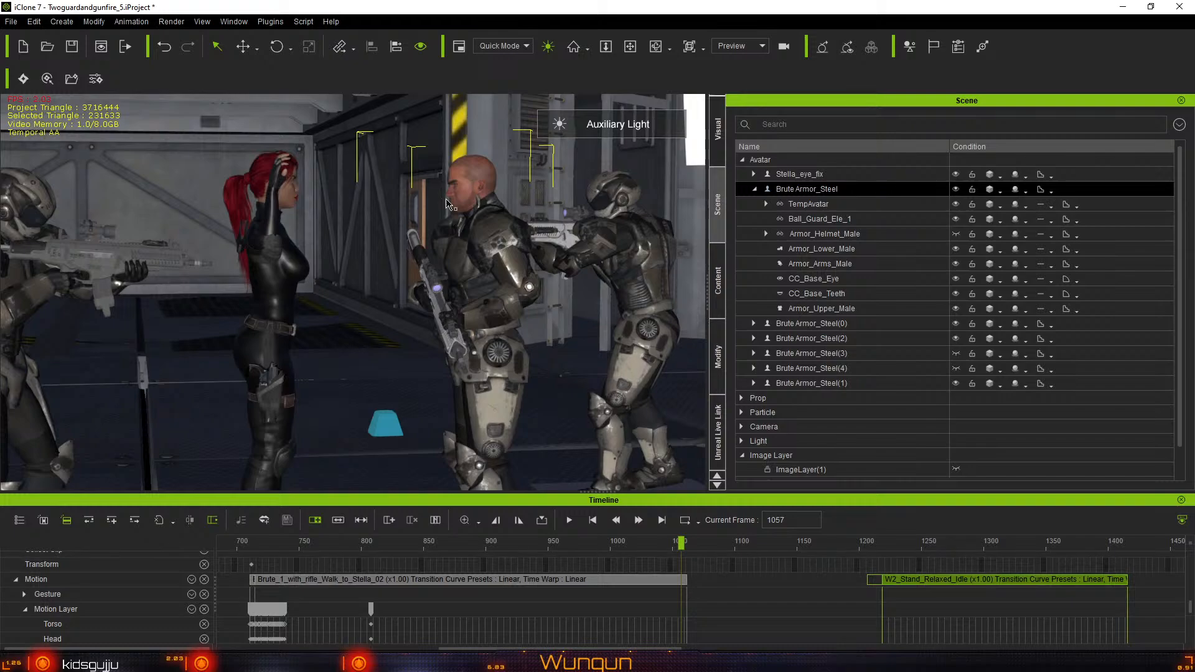
pyautogui.moveTo(149, 240); pyautogui.dragTo(738, 216)
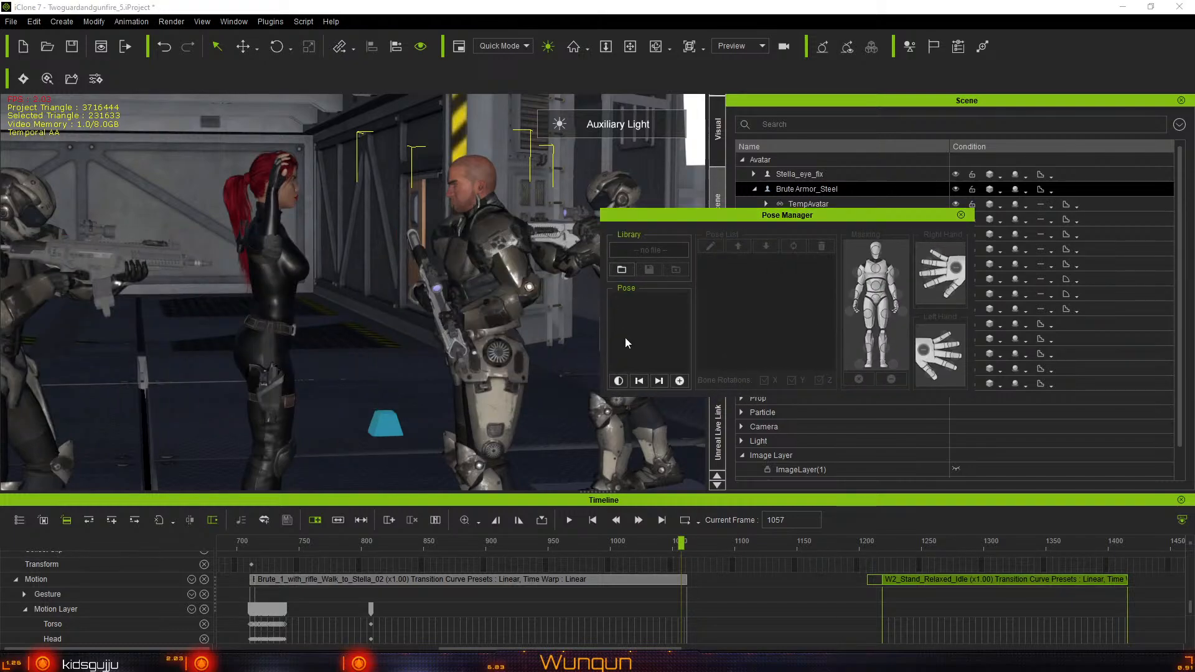
pyautogui.click(678, 383)
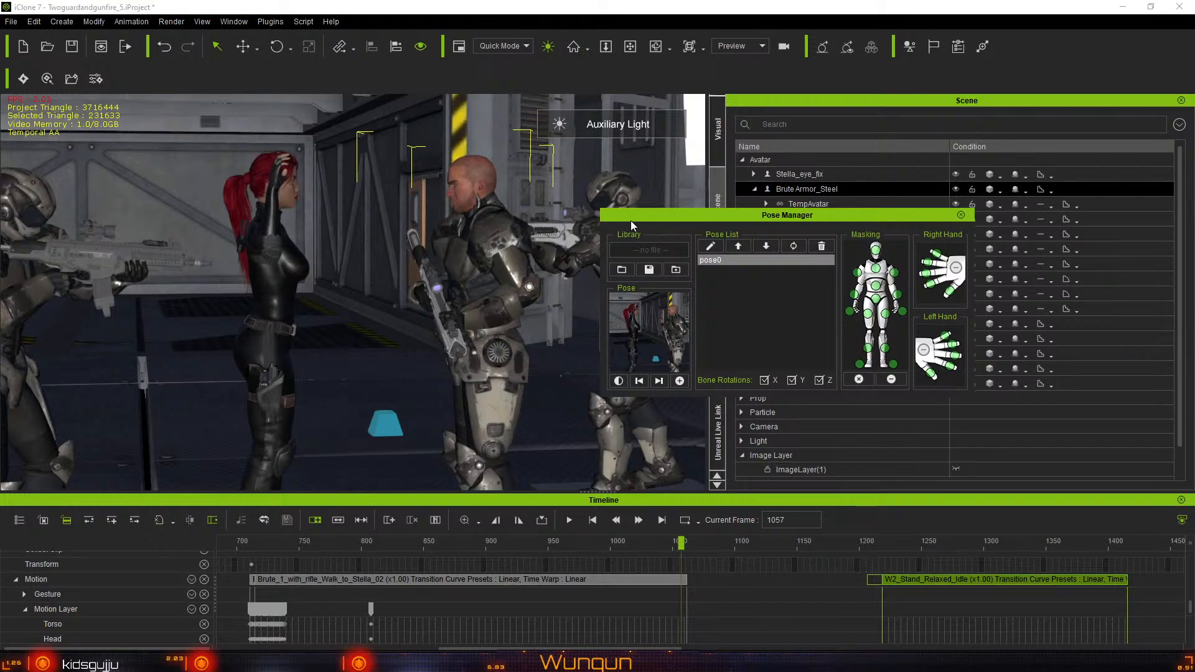
pyautogui.moveTo(635, 215); pyautogui.dragTo(847, 178)
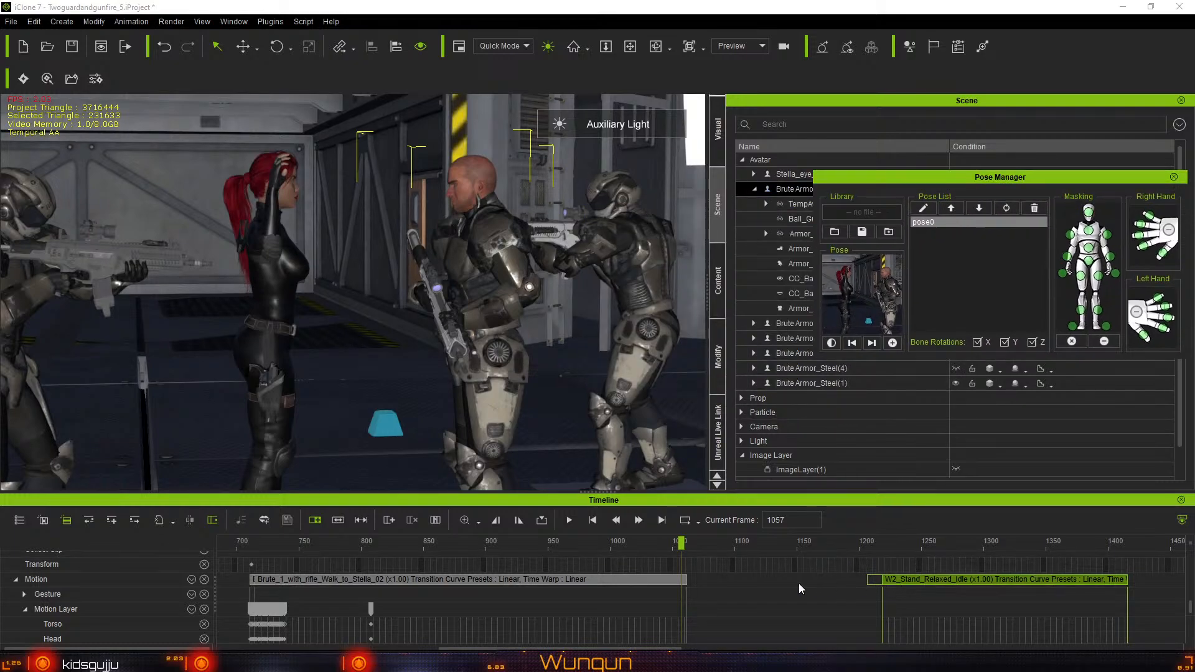
# Apply the stored pose0 to the guard at frame 1078 and copy the Motion Layer key it creates
pyautogui.moveTo(682, 545); pyautogui.dragTo(707, 546)
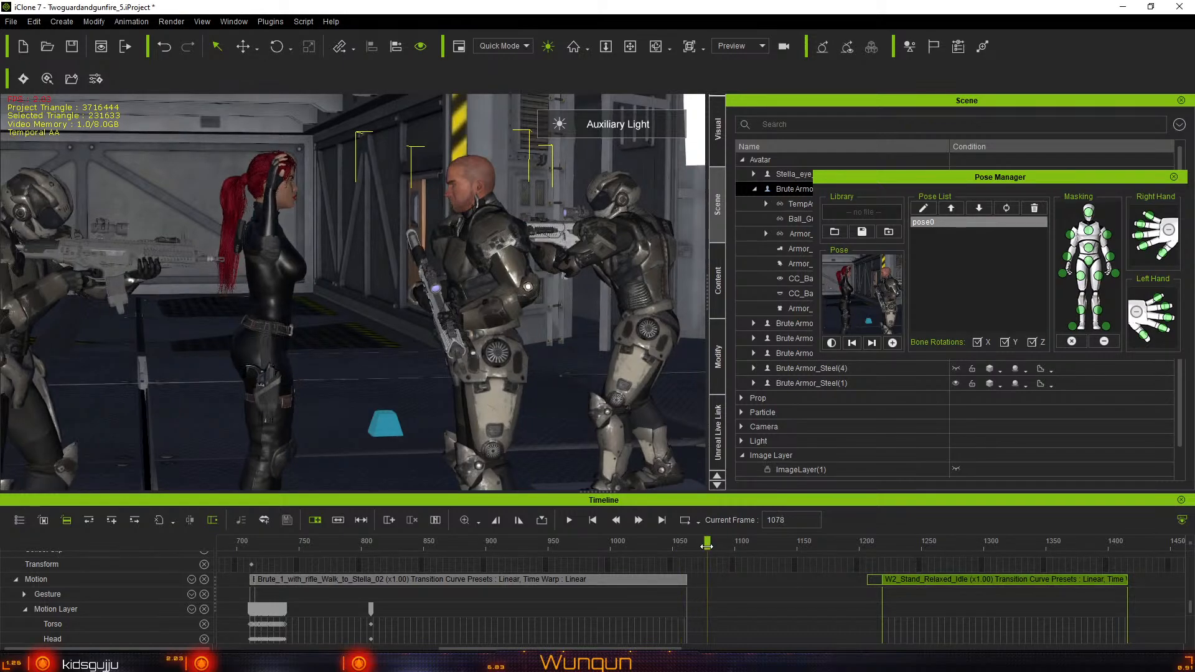
pyautogui.click(950, 221)
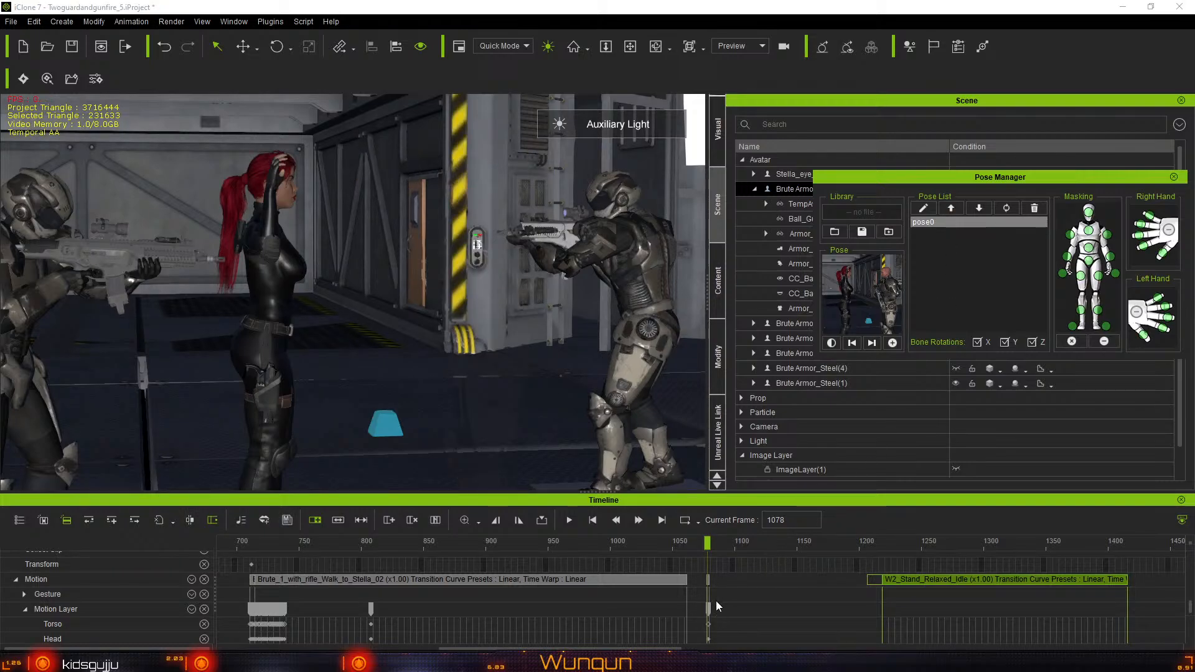
pyautogui.click(707, 609)
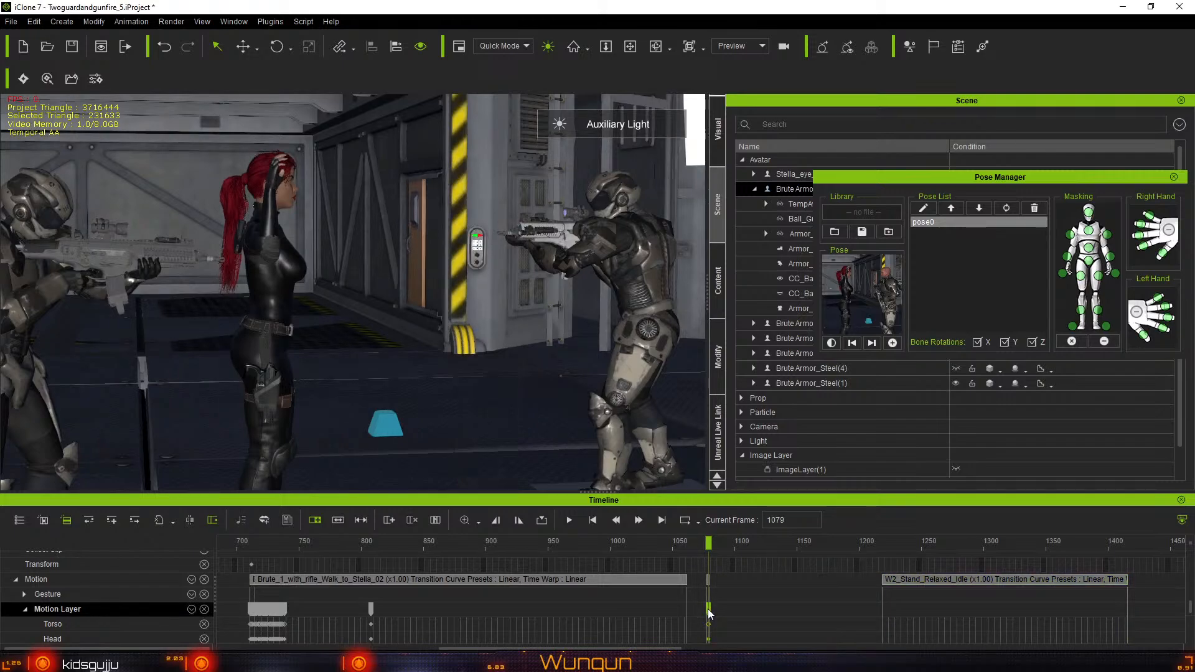
pyautogui.rightClick(708, 609)
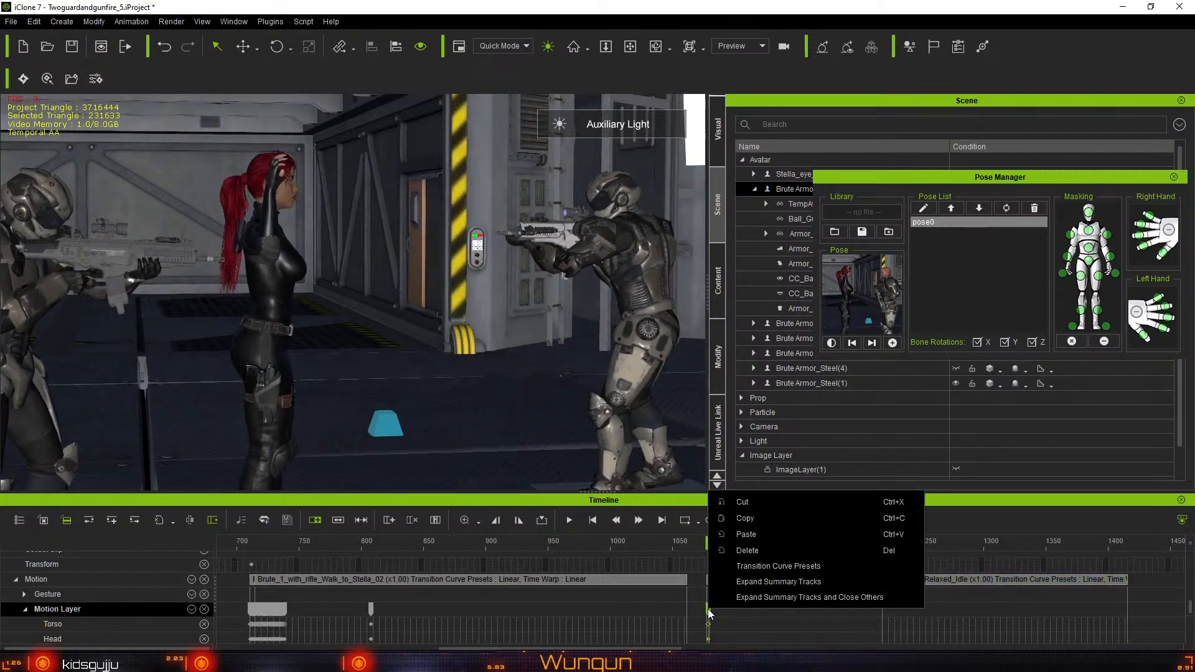
pyautogui.click(753, 520)
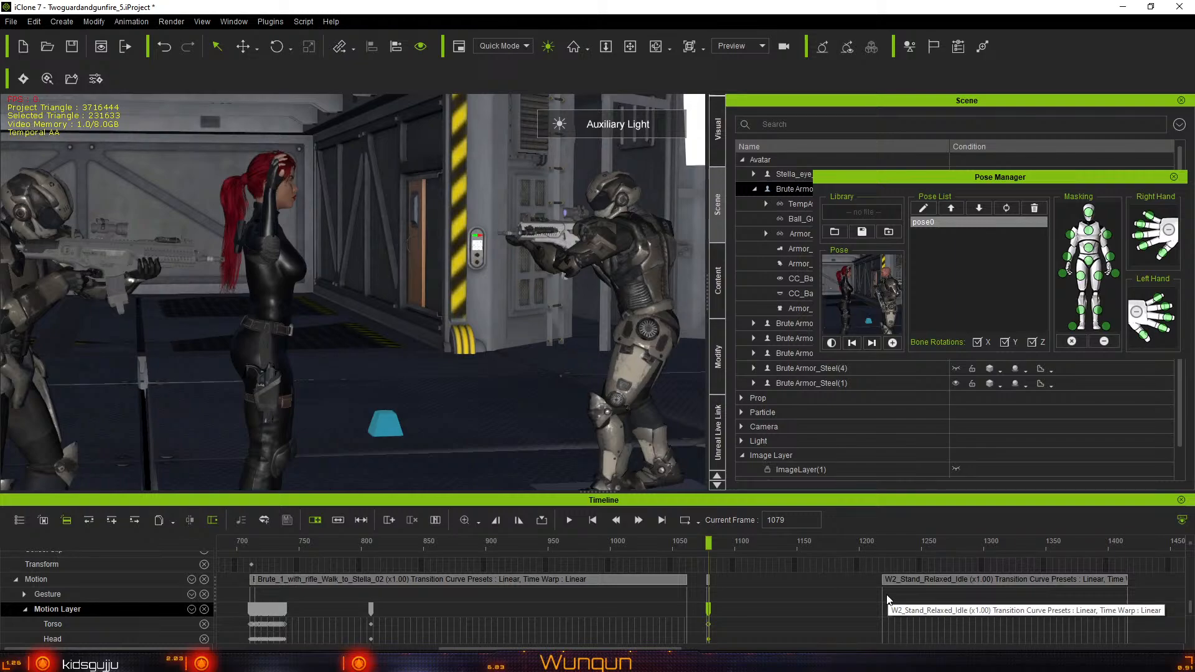
# Paste the copied pose key at frame 1222, near the start of the W2_Stand_Relaxed_Idle clip
pyautogui.click(887, 599)
pyautogui.rightClick(886, 600)
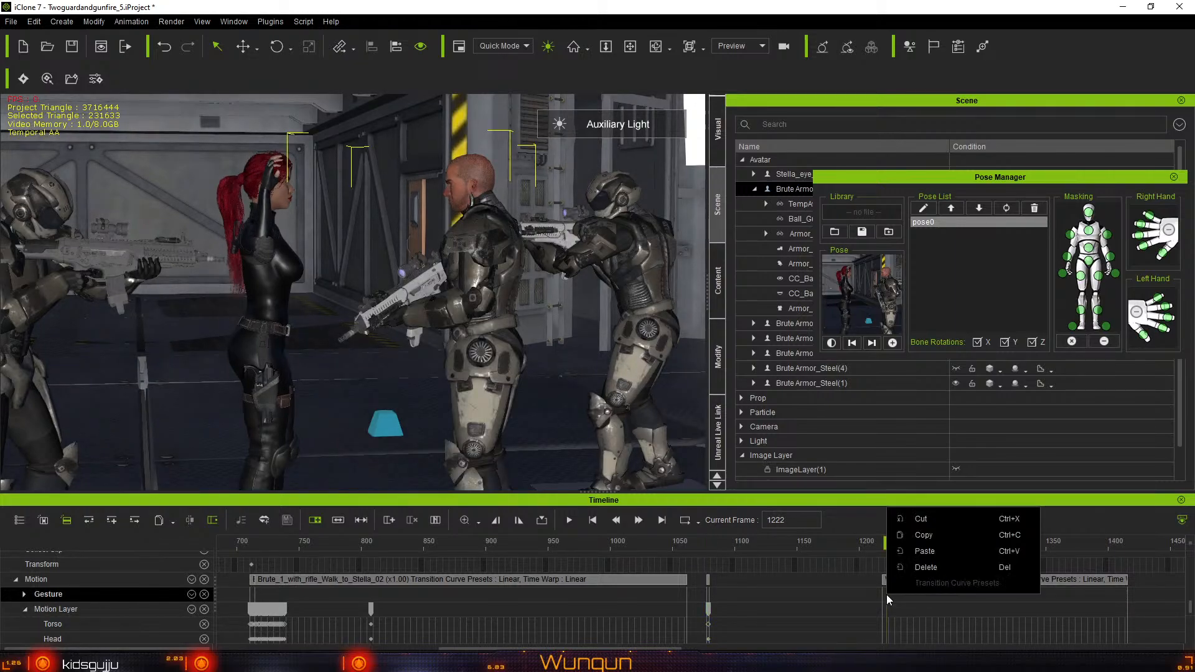
pyautogui.click(924, 551)
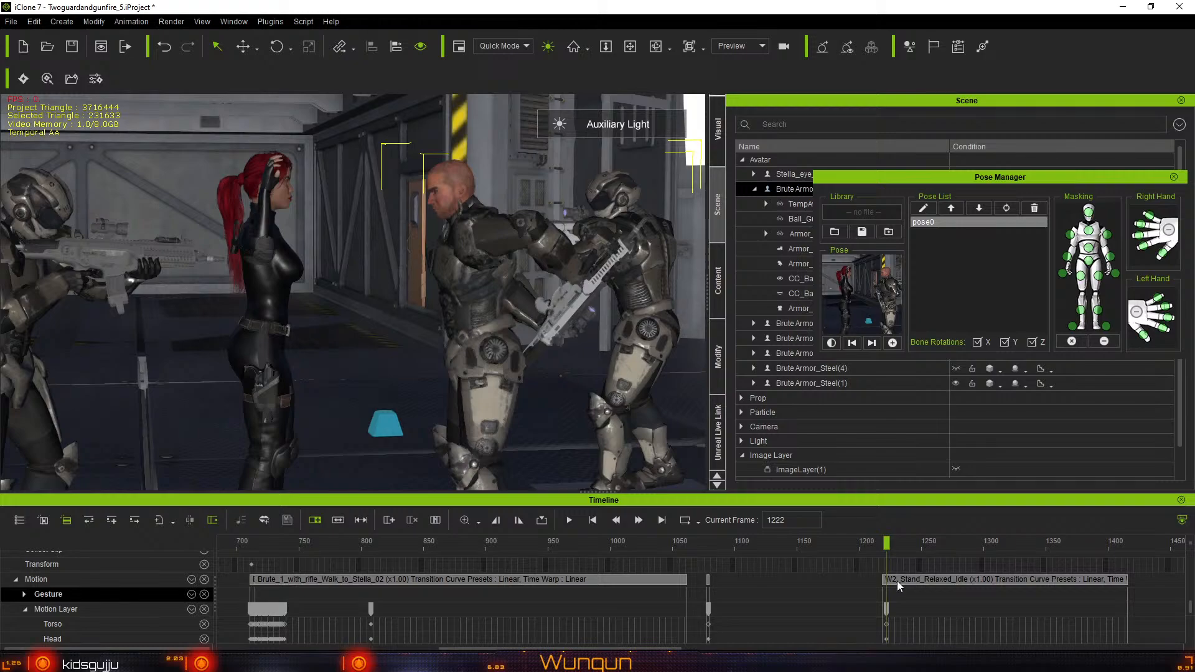
pyautogui.moveTo(885, 545)
pyautogui.mouseDown()
pyautogui.moveTo(993, 560)
pyautogui.moveTo(881, 574)
pyautogui.moveTo(895, 549)
pyautogui.mouseUp()
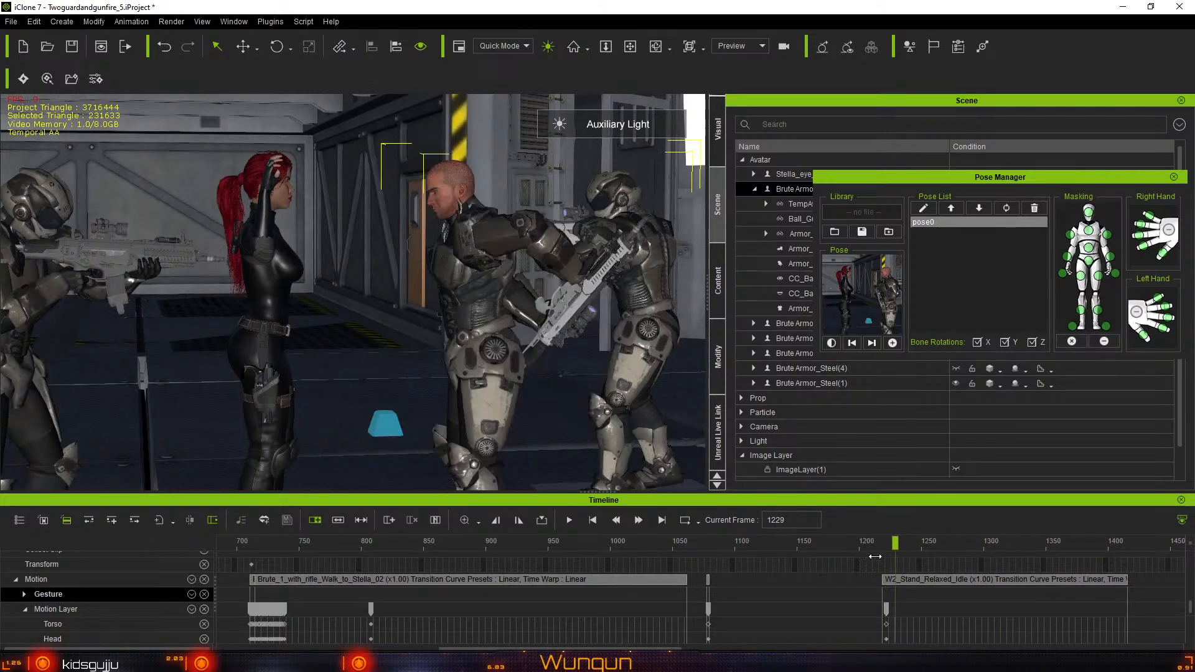
# Delete the short pose clip at frame 1078 and move the W2_Stand_Relaxed_Idle clip to frame 1065, right after the walk clip
pyautogui.click(707, 579)
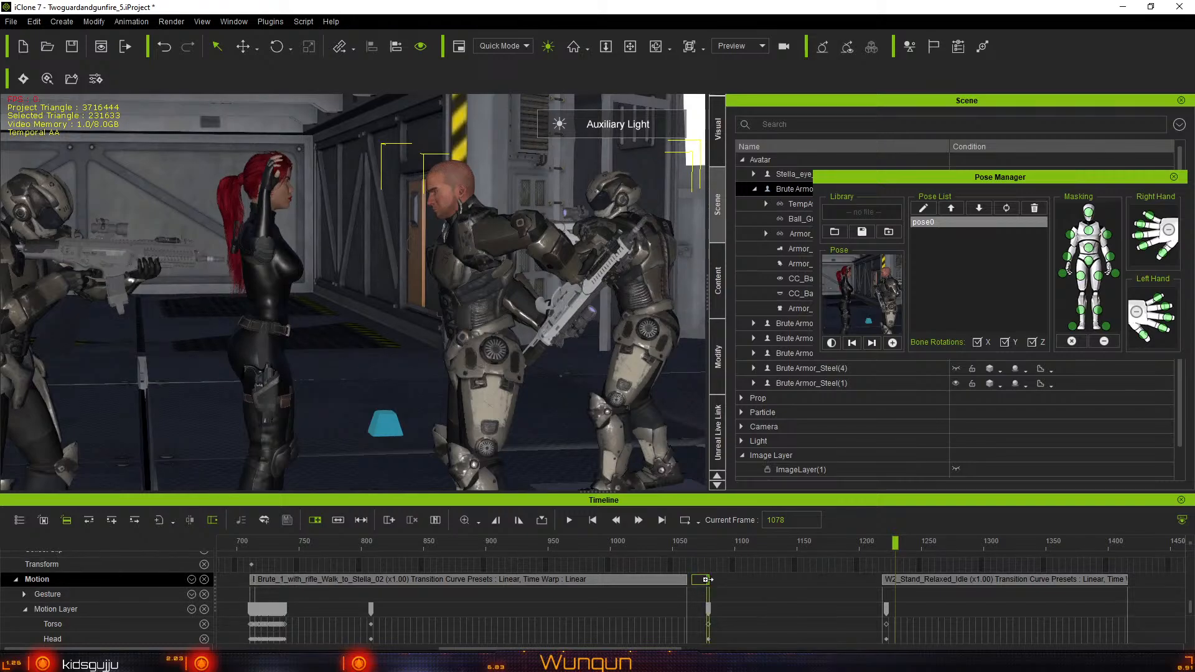
pyautogui.press('Delete')
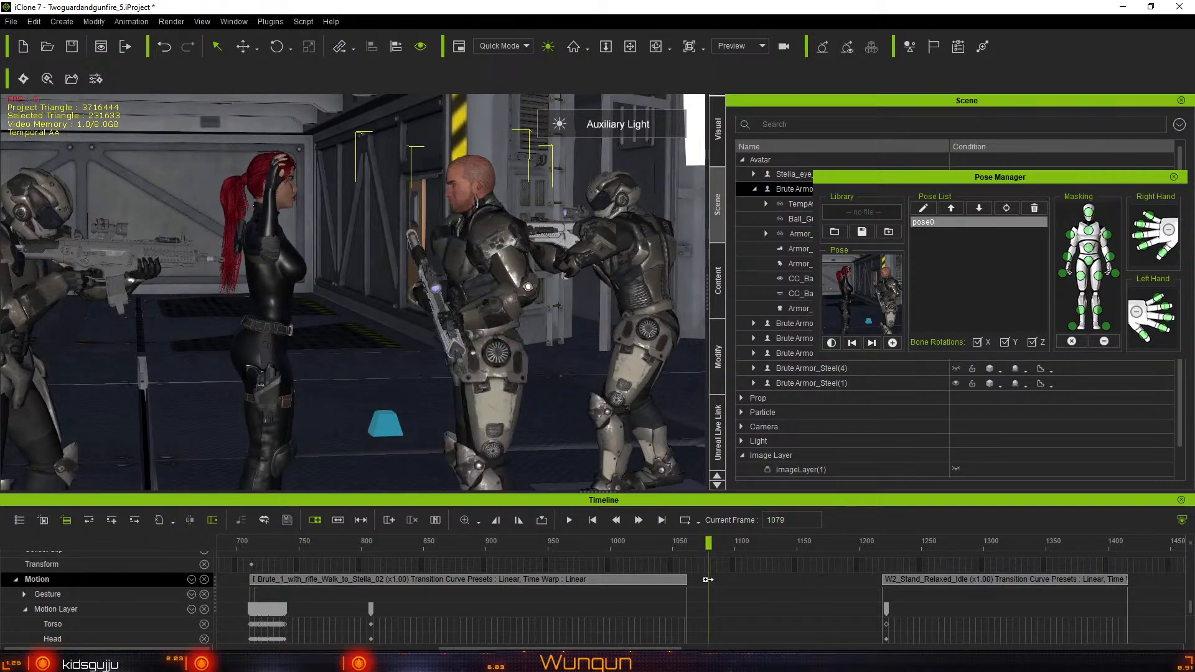
pyautogui.click(973, 583)
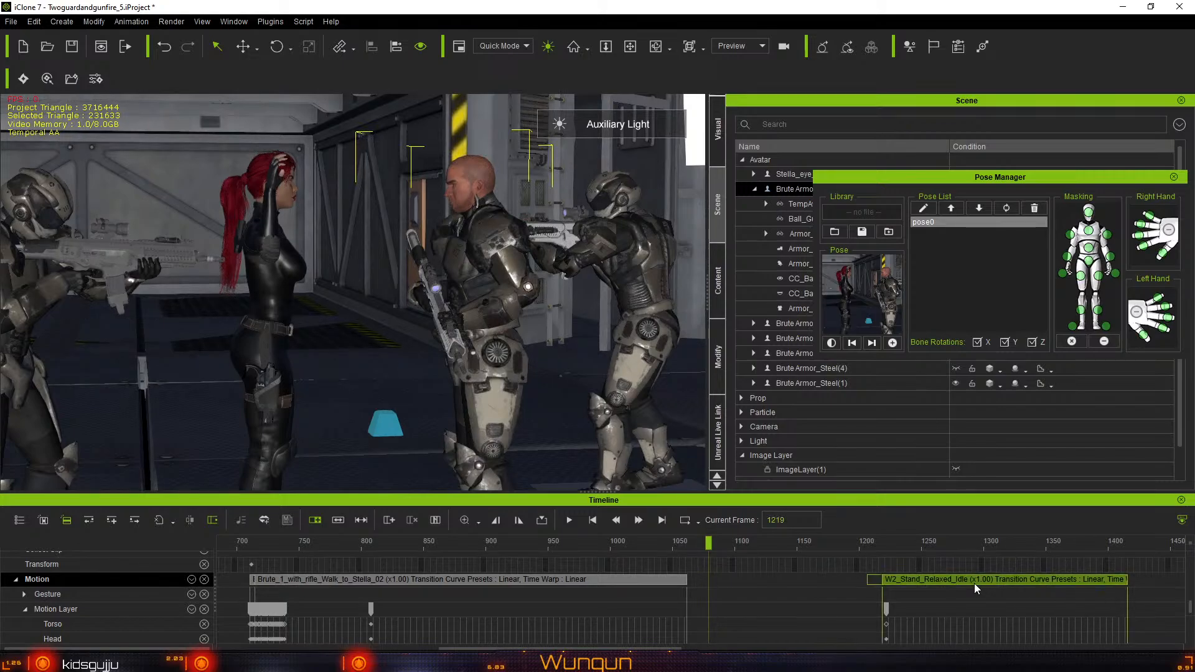
pyautogui.moveTo(974, 584); pyautogui.dragTo(786, 589)
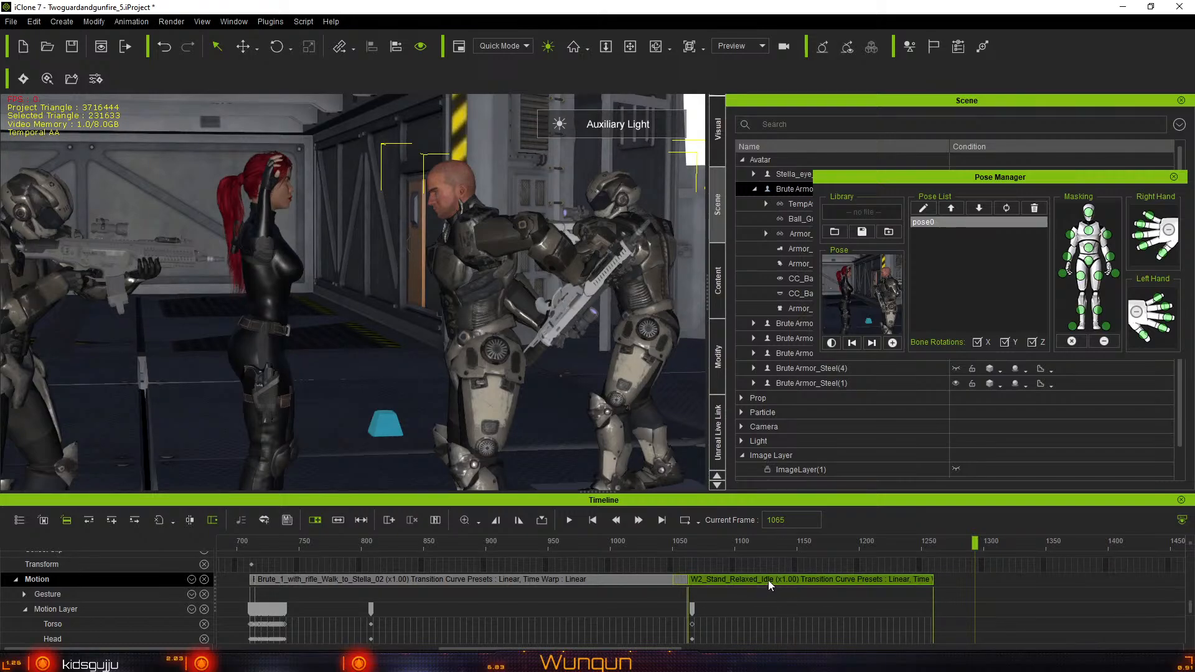
# Scrub across the junction of the walk and idle clips to check the transition, ending at frame 1066
pyautogui.click(696, 541)
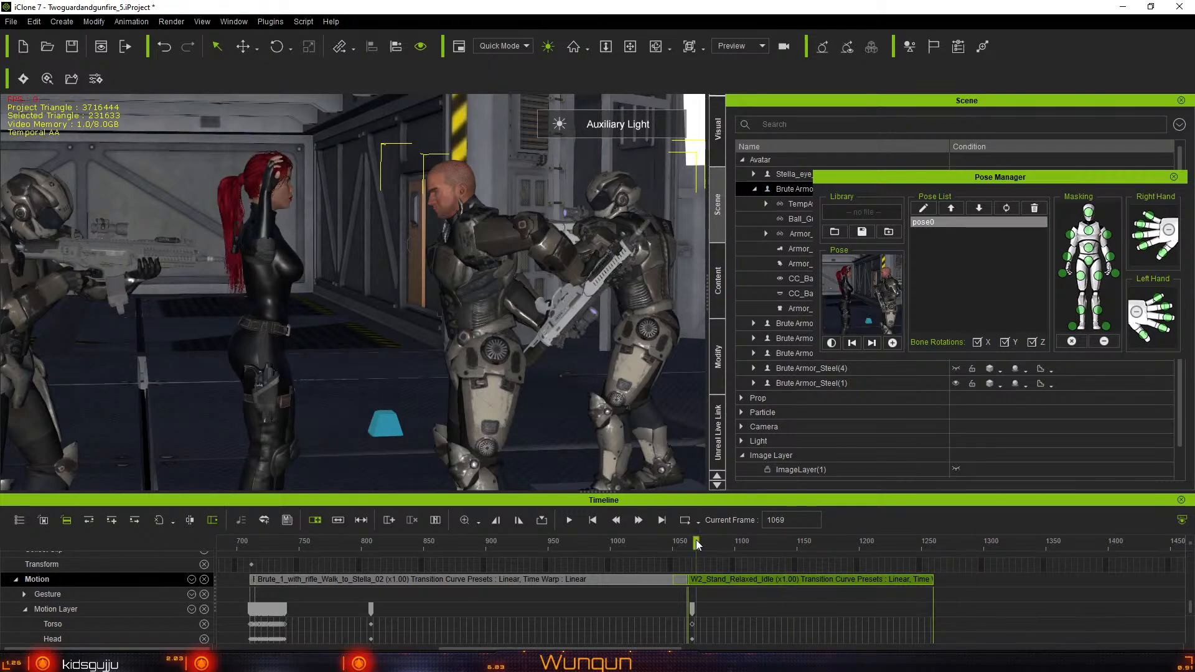
pyautogui.click(684, 541)
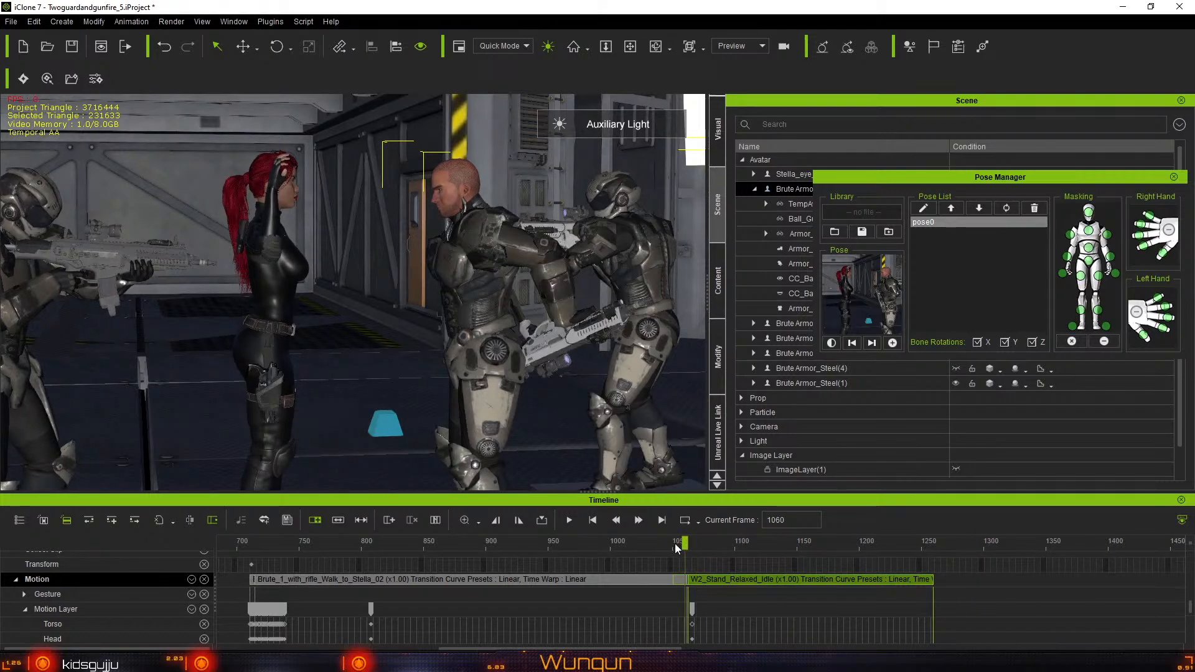
pyautogui.moveTo(674, 543)
pyautogui.mouseDown()
pyautogui.moveTo(643, 547)
pyautogui.moveTo(692, 555)
pyautogui.mouseUp()
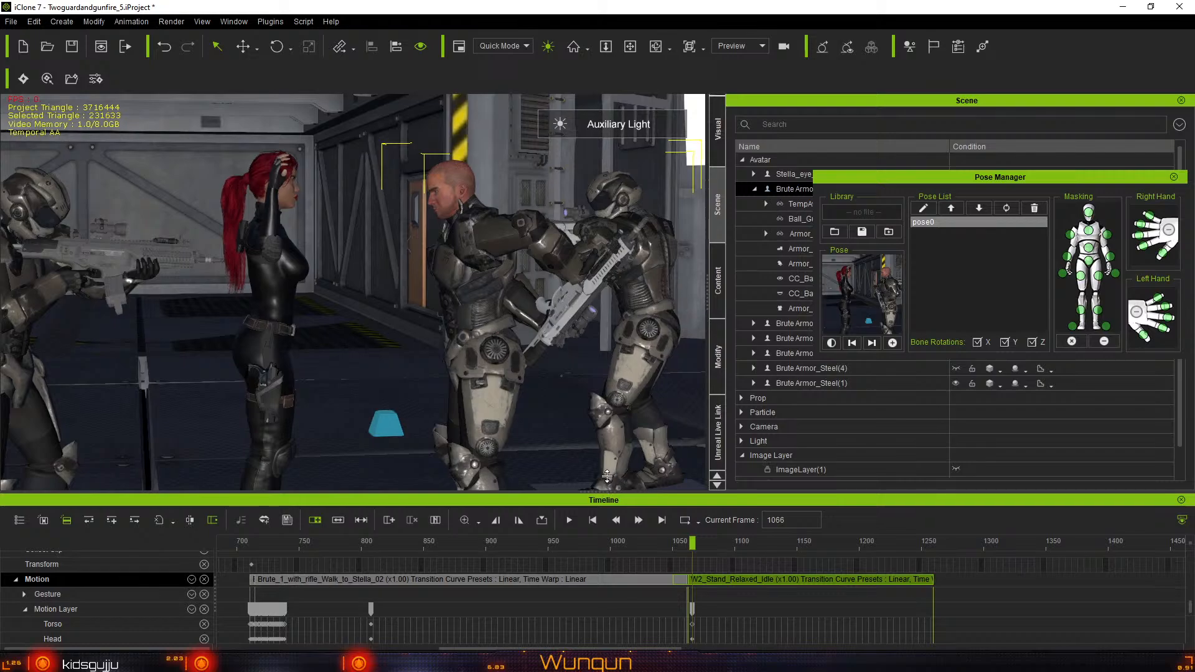
# Make the timeline slightly taller and move the Pose Manager clear of Brute Armor_Steel's entries in the scene list
pyautogui.moveTo(604, 492); pyautogui.dragTo(606, 411)
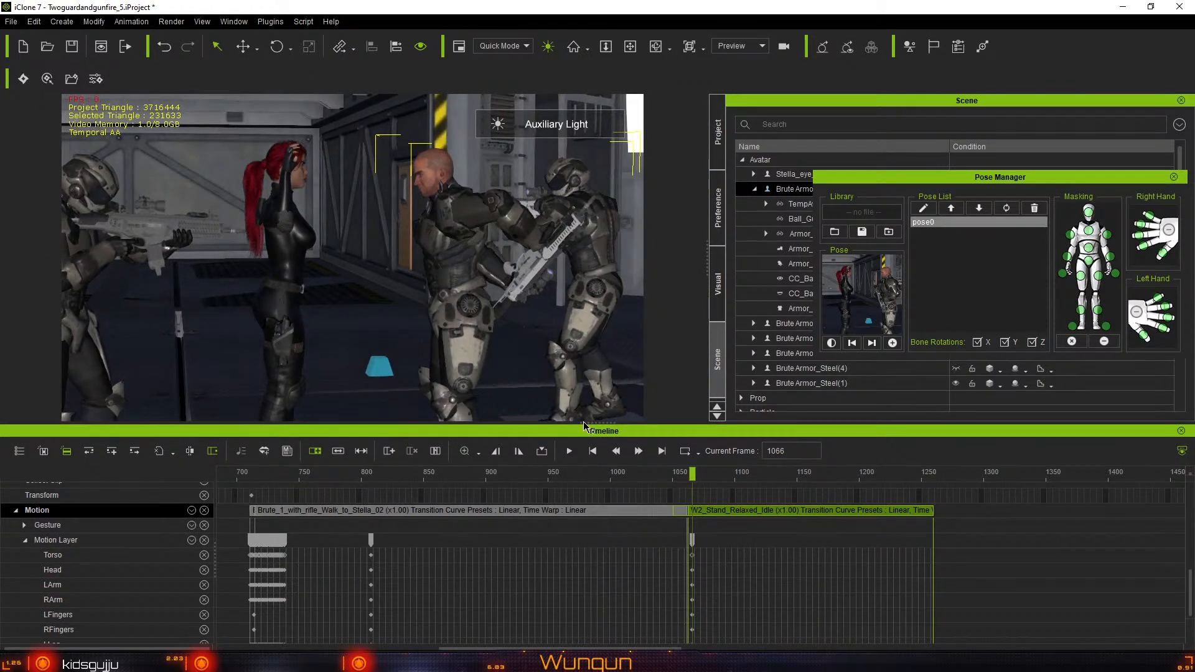
pyautogui.moveTo(583, 446); pyautogui.dragTo(583, 499)
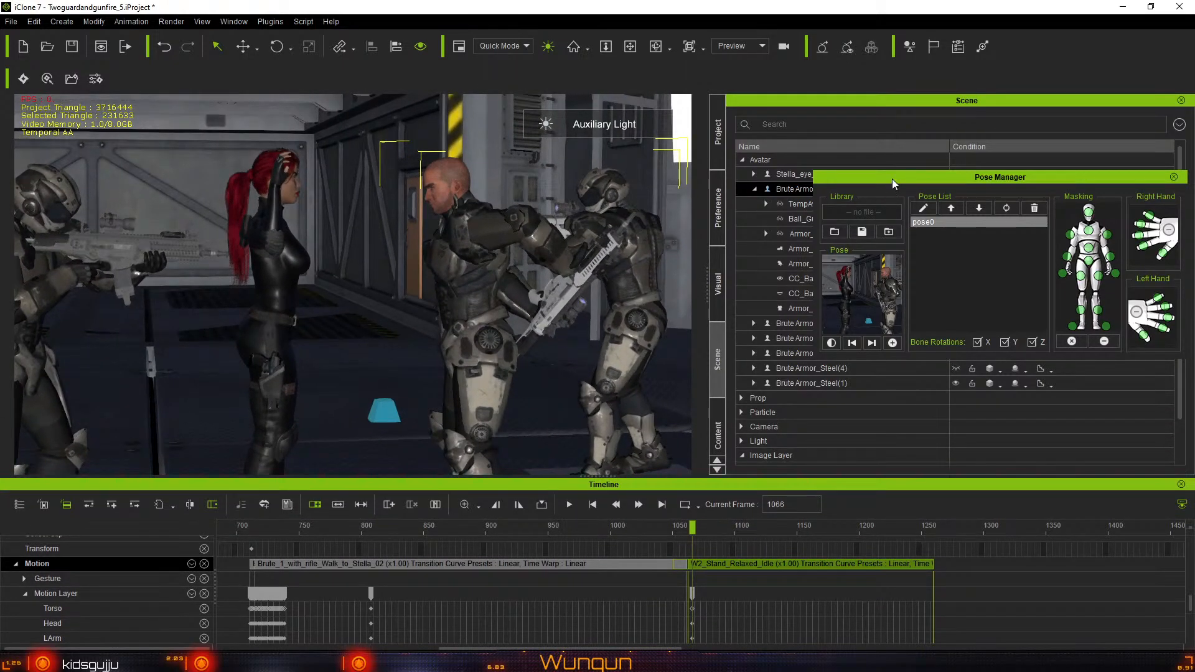
pyautogui.moveTo(891, 178); pyautogui.dragTo(922, 338)
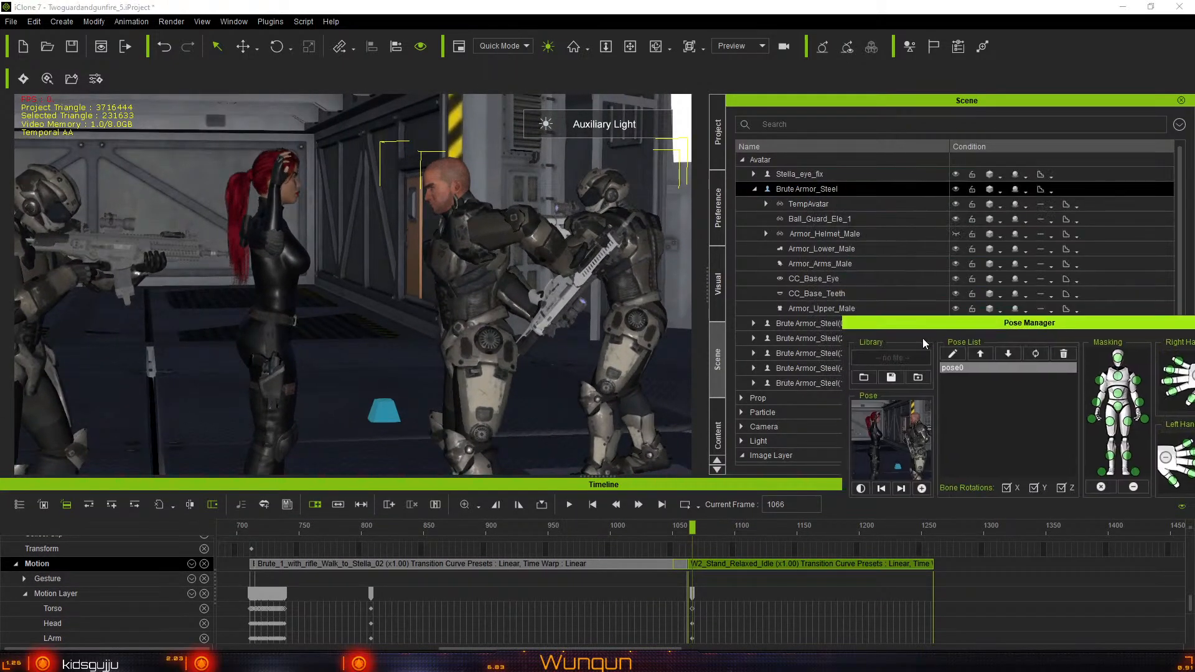
# Enlarge the timeline and delete the LArm and RArm keys at frame 1066 in Brute Armor_Steel's motion layer
pyautogui.click(558, 297)
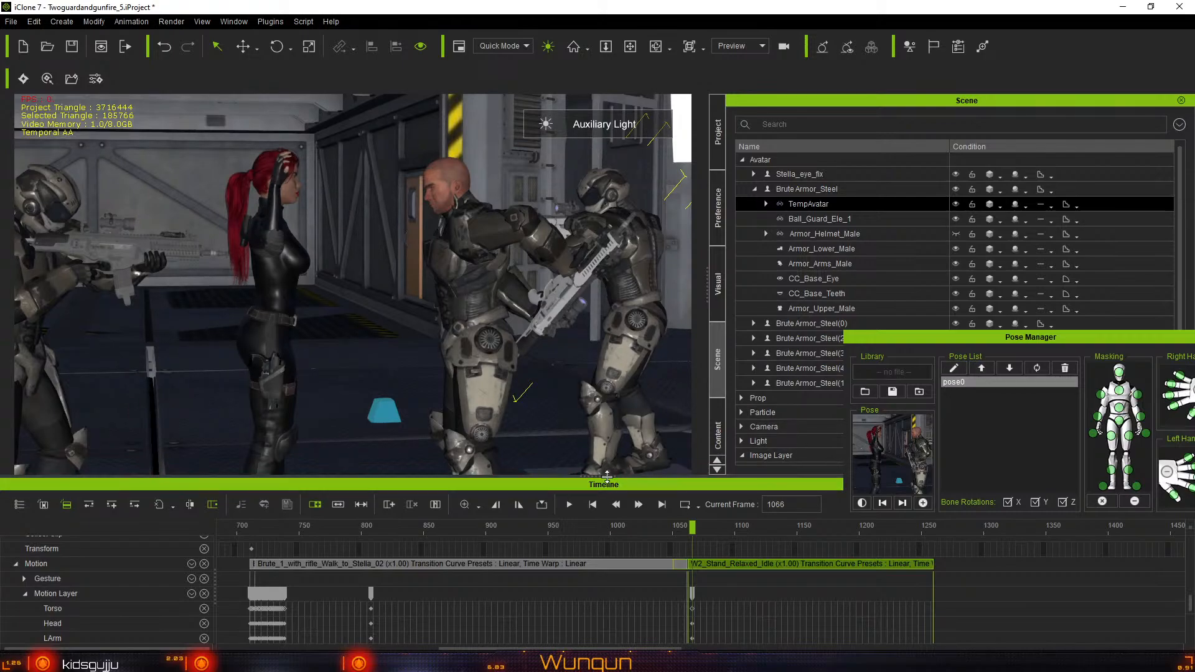
pyautogui.moveTo(609, 483); pyautogui.dragTo(608, 429)
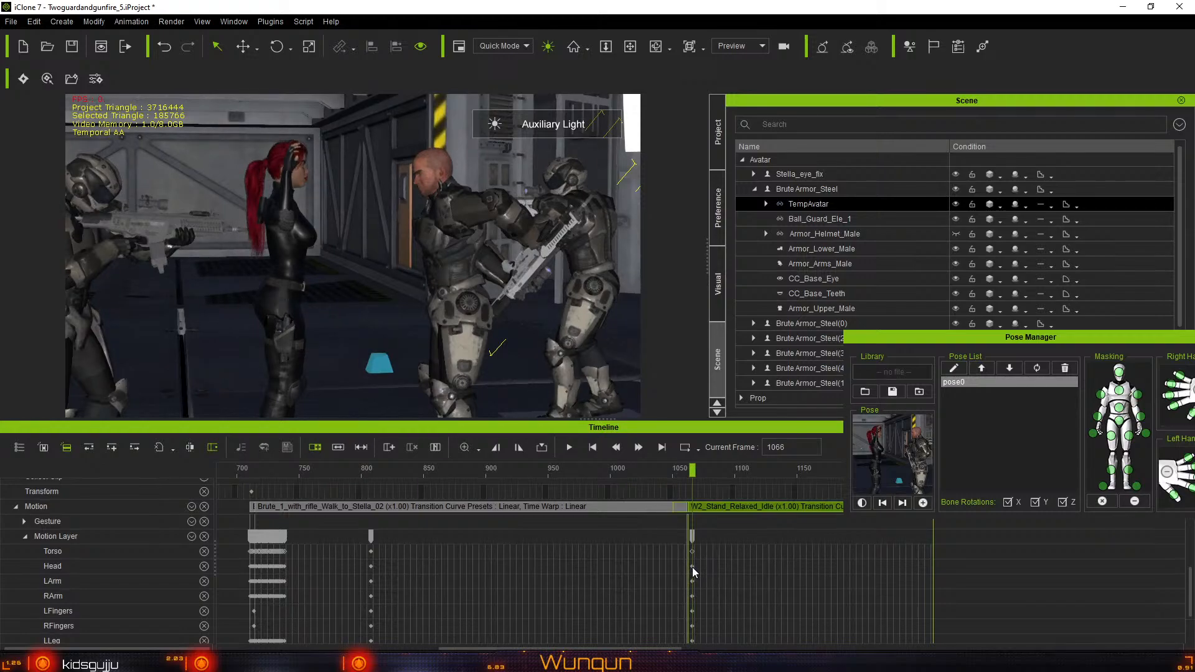
pyautogui.click(692, 566)
pyautogui.click(692, 582)
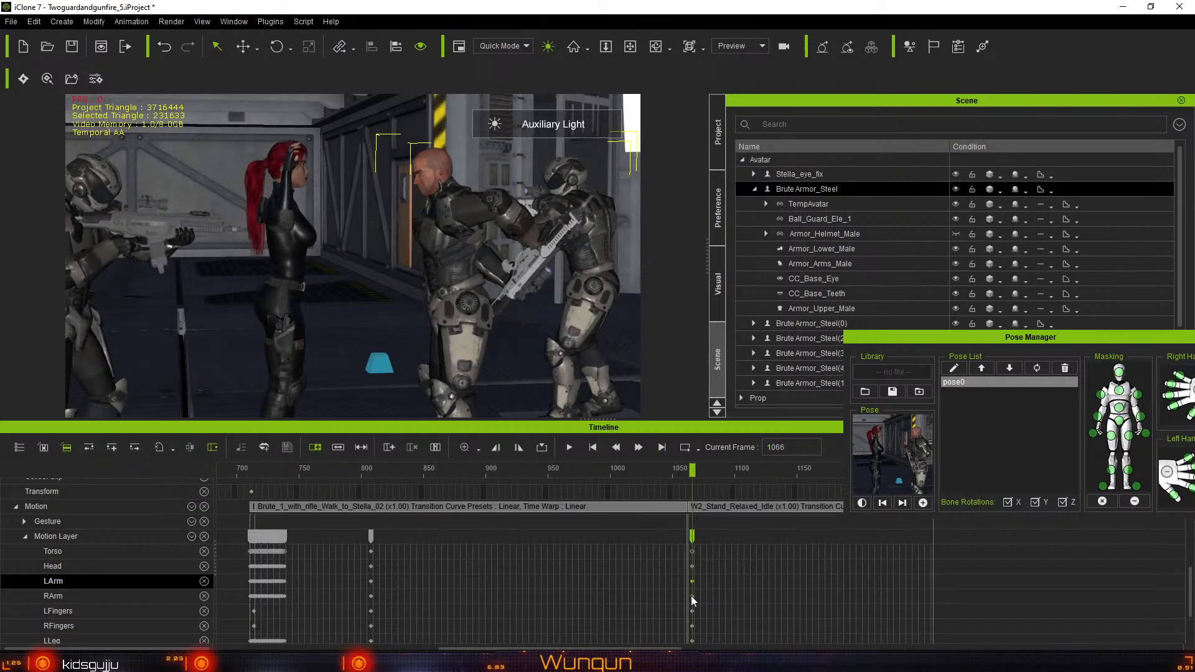
pyautogui.click(692, 596)
pyautogui.rightClick(692, 596)
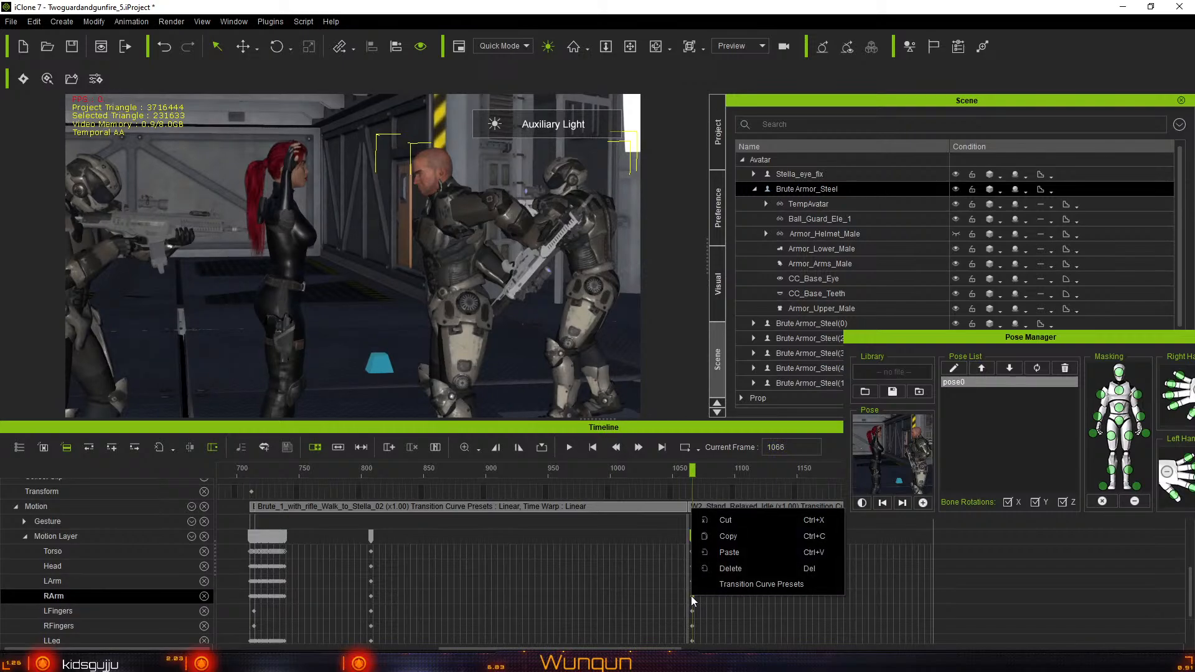
pyautogui.click(732, 568)
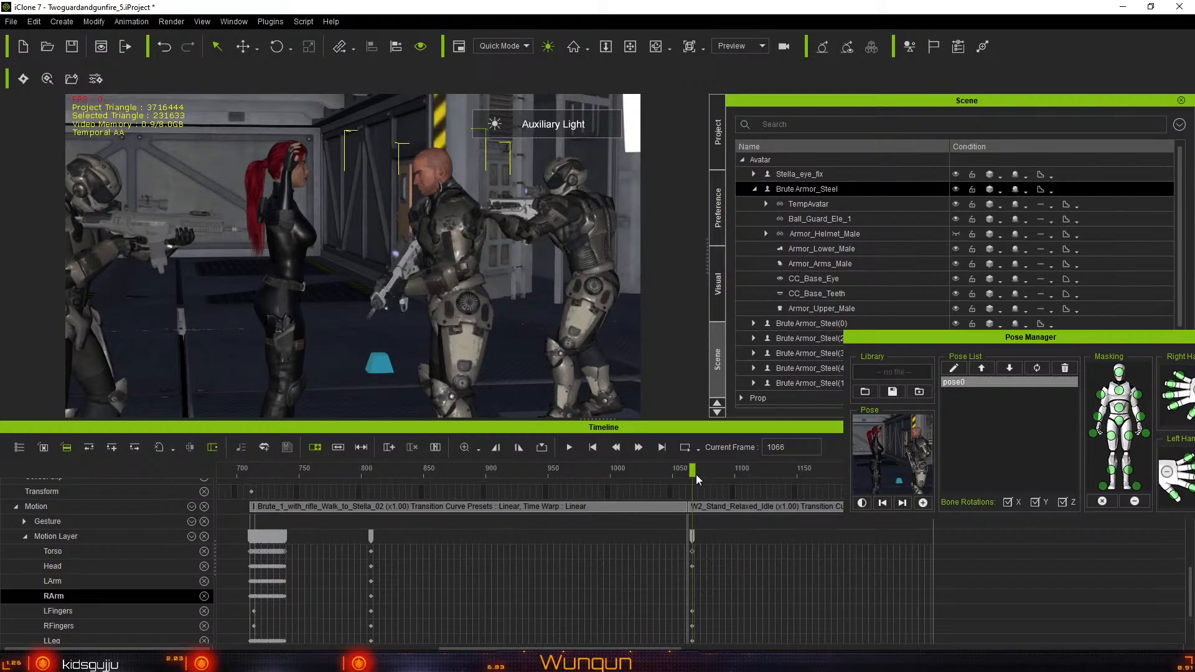
# Play the guard's motion from before the walk-to-idle junction to check the arms in the transition
pyautogui.moveTo(692, 473); pyautogui.dragTo(588, 477)
pyautogui.click(568, 448)
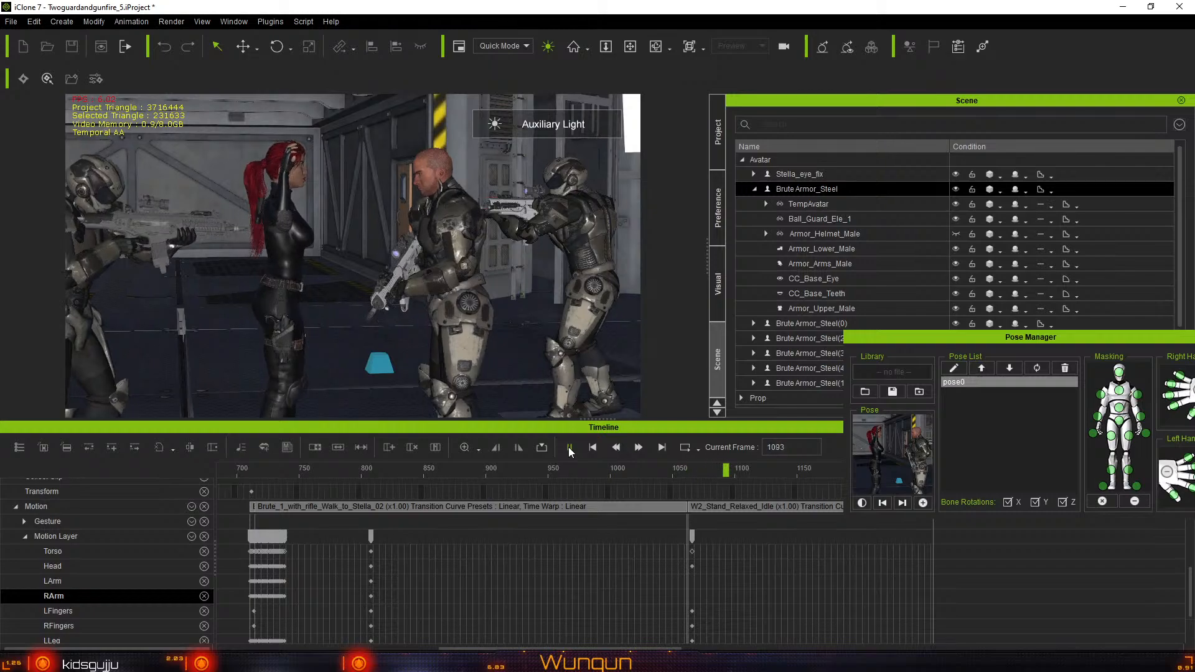
pyautogui.click(569, 447)
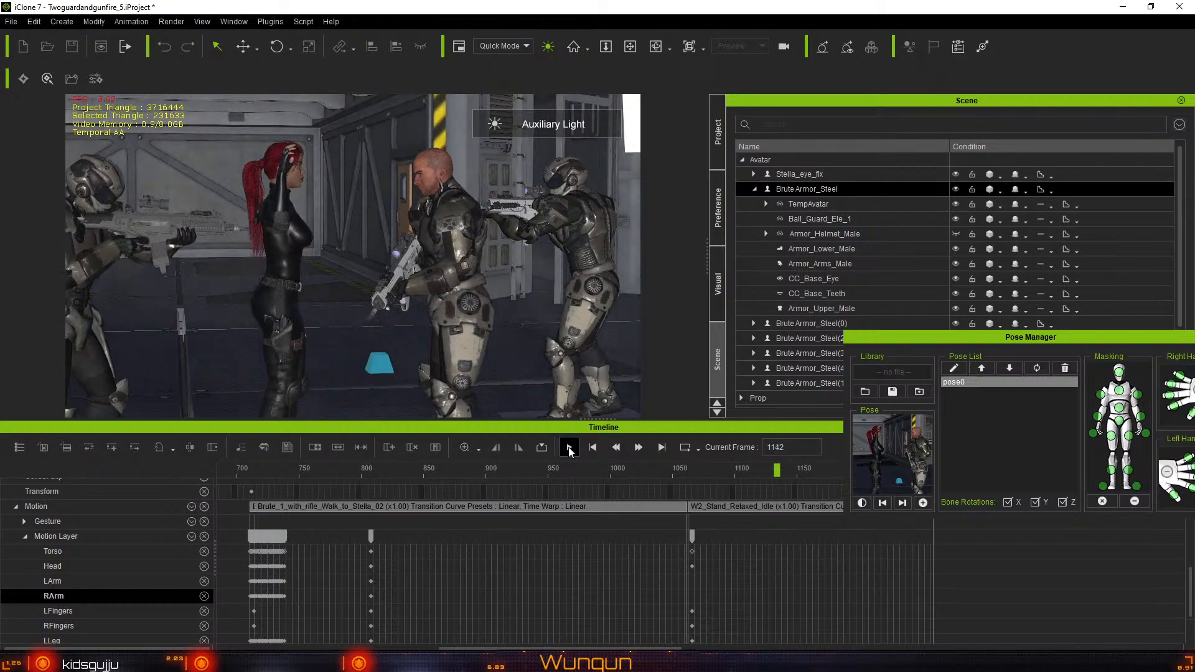
# Lengthen the blend into the W2_Stand_Relaxed_Idle clip, shift the clip to about frame 1059, and play the transition
pyautogui.click(698, 508)
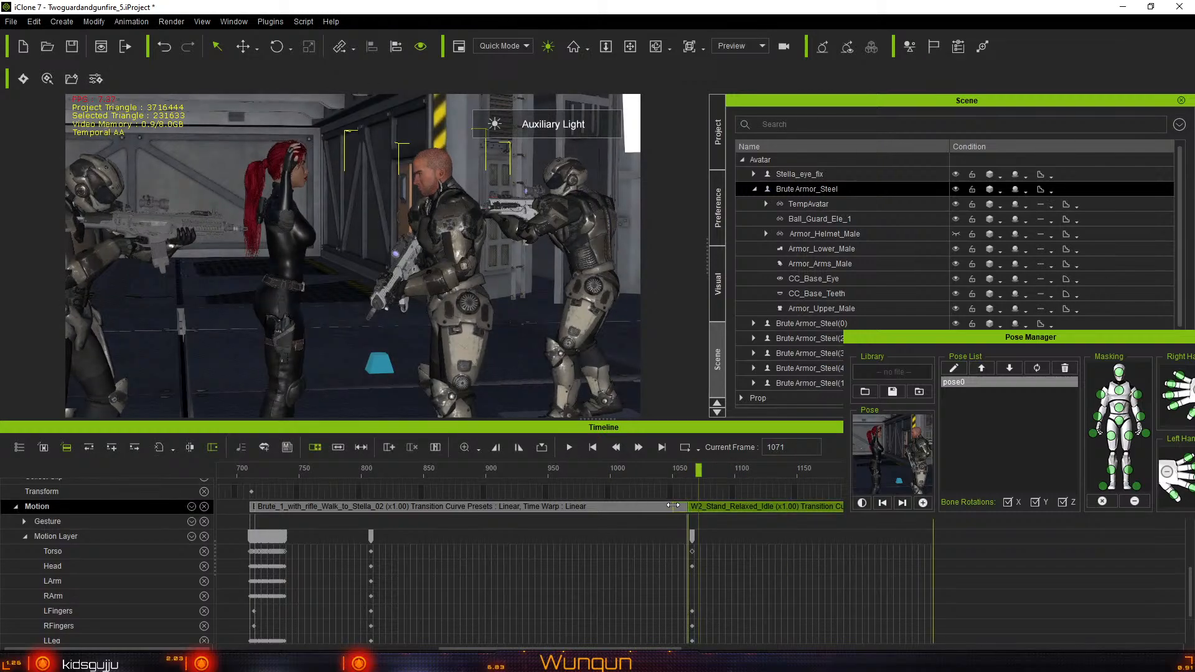
pyautogui.moveTo(672, 505); pyautogui.dragTo(703, 507)
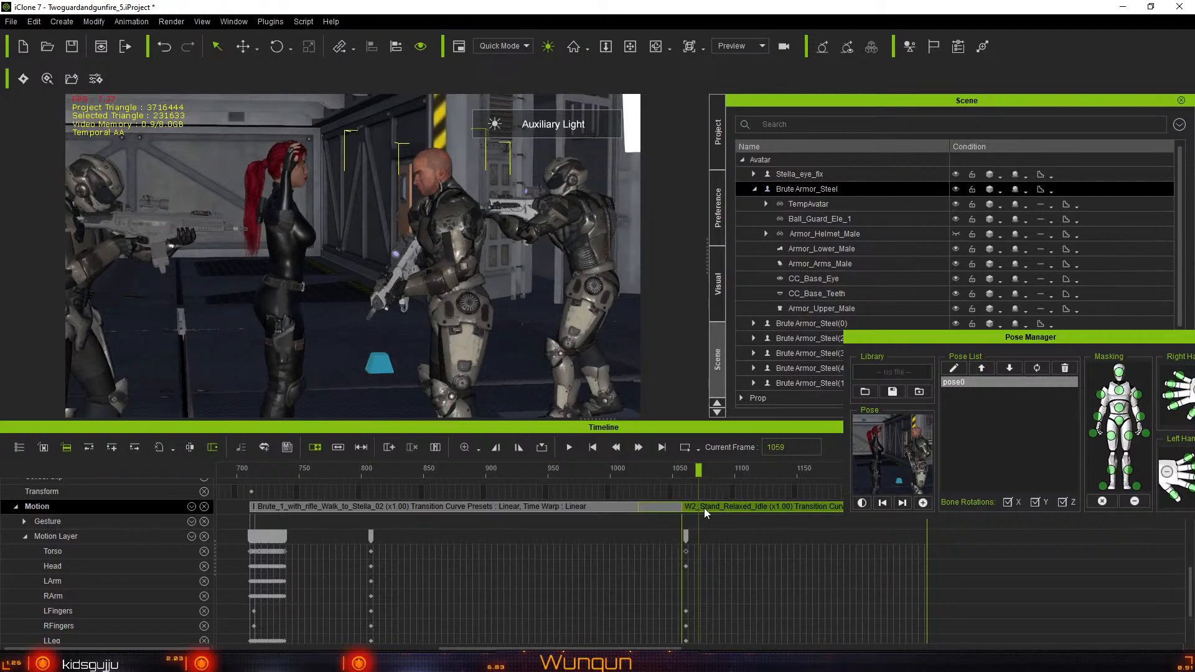
pyautogui.click(651, 476)
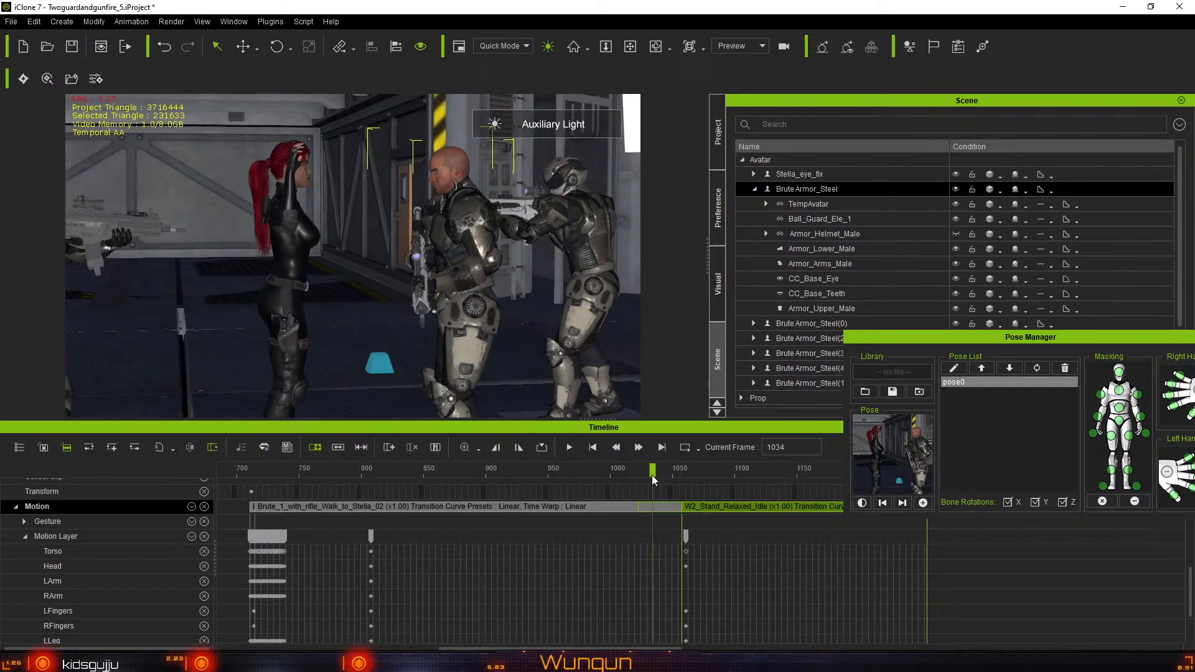
pyautogui.press('space')
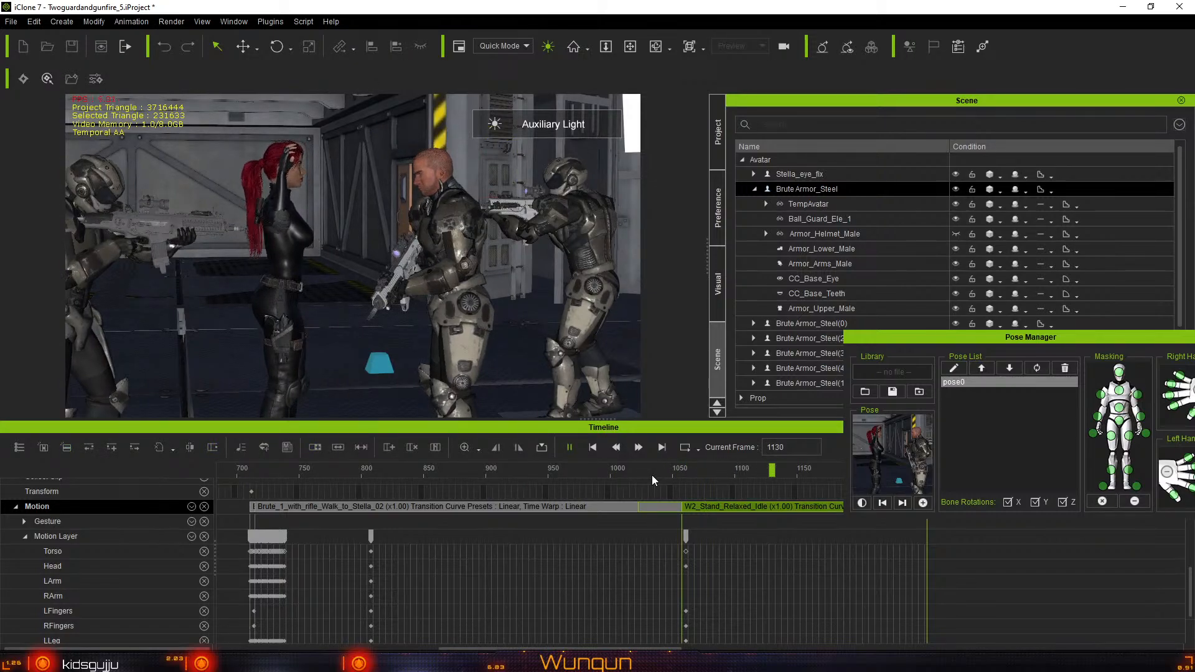
pyautogui.click(543, 468)
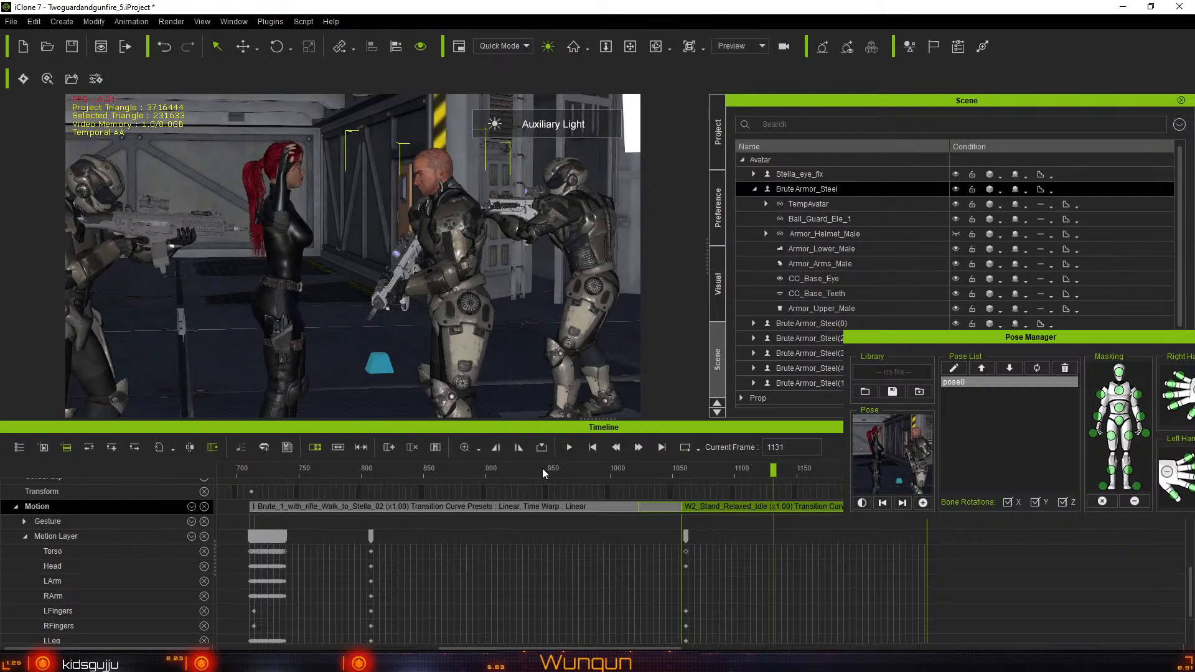
pyautogui.press('space')
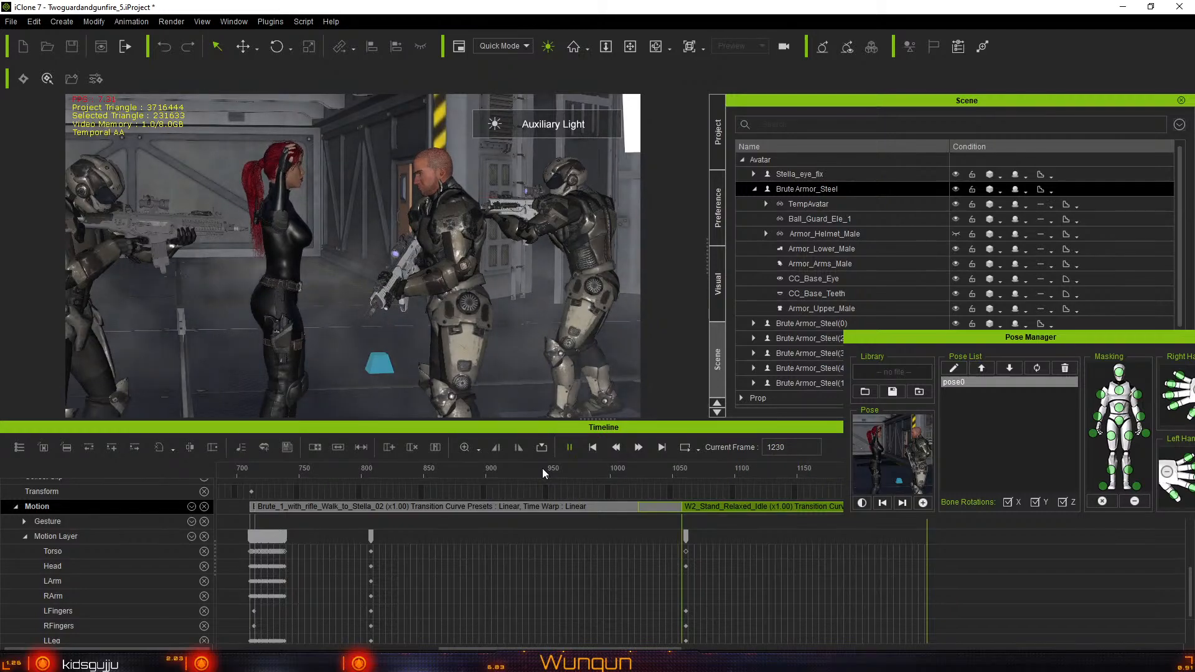
# Move the Pose Manager out of the workspace and make the bald guard's Armor_Helmet_Male visible
pyautogui.moveTo(920, 336); pyautogui.dragTo(0, 373)
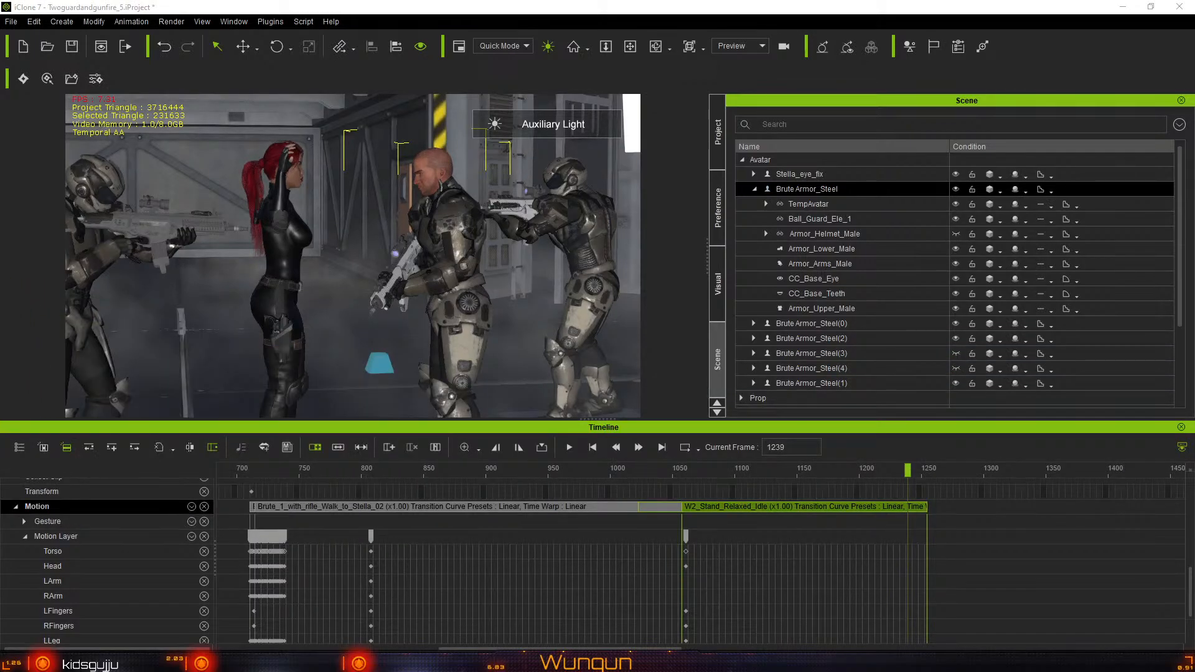
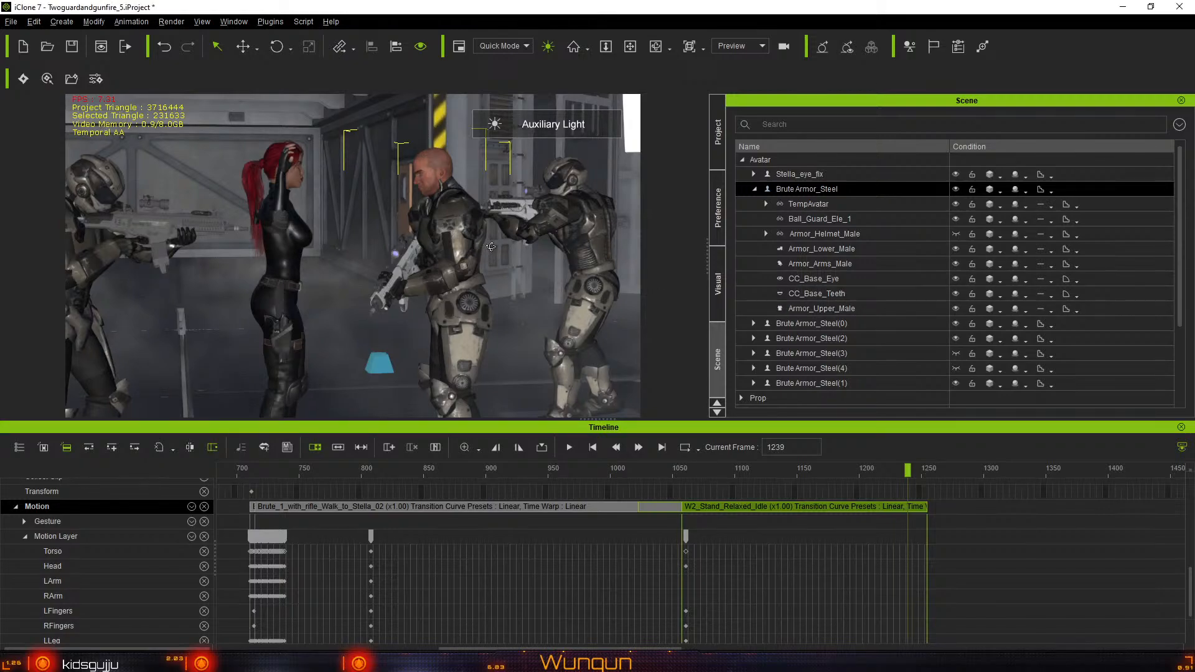
pyautogui.moveTo(492, 250); pyautogui.dragTo(532, 250, button='right')
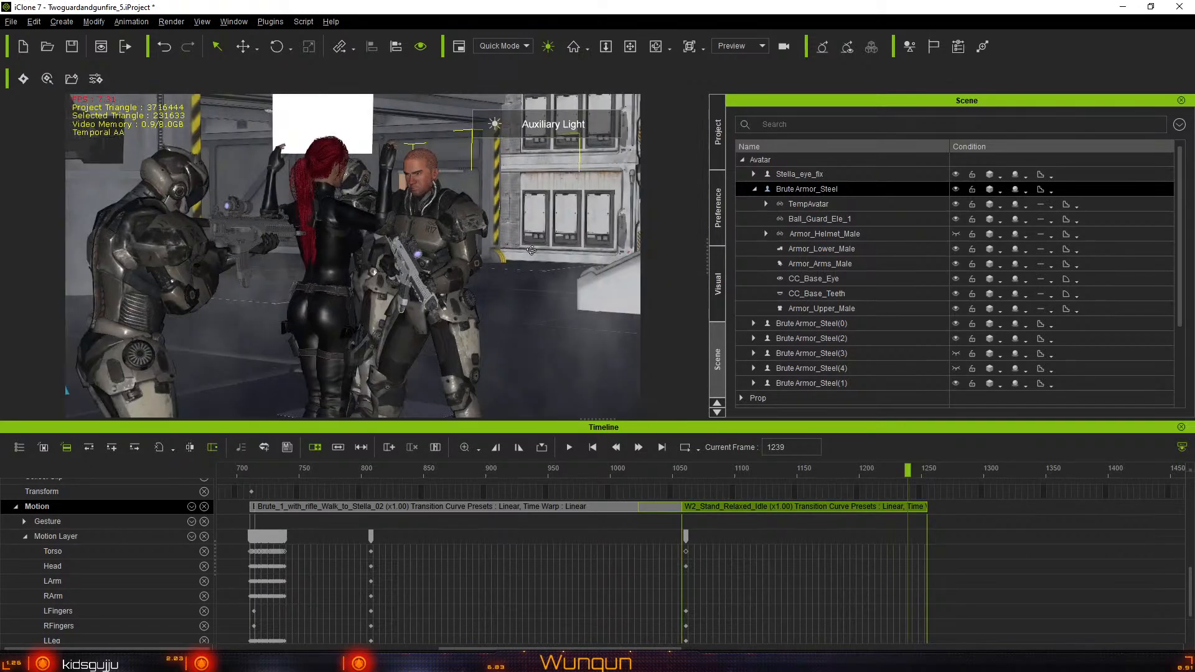
pyautogui.scroll(4, 466, 248)
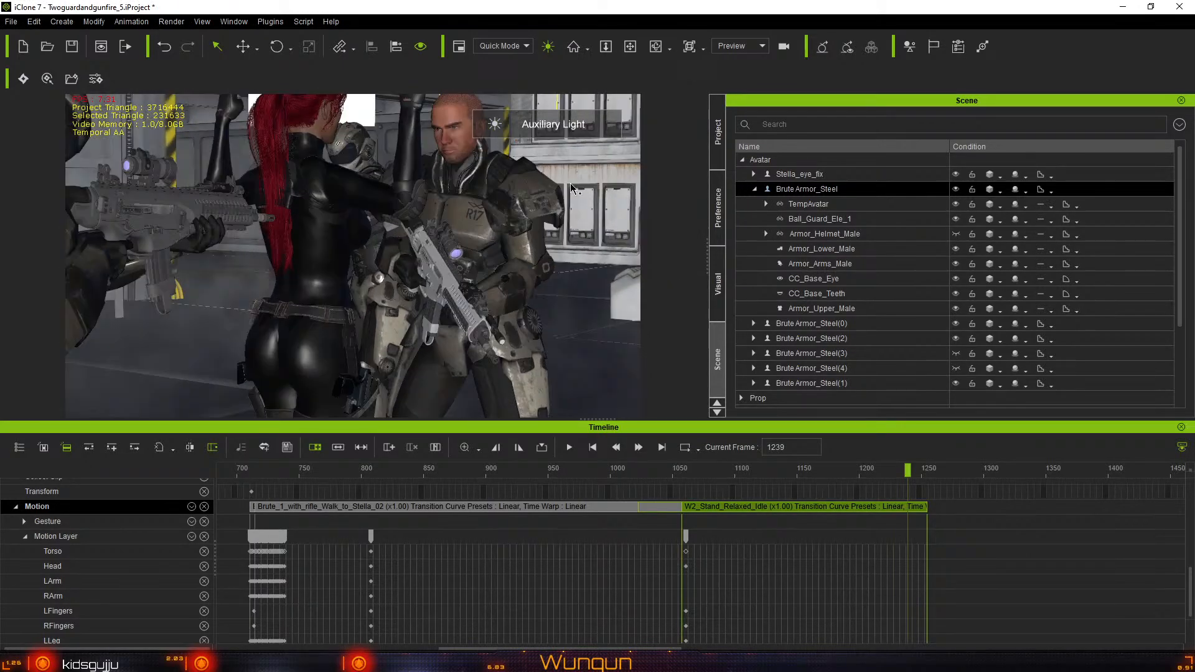
pyautogui.moveTo(570, 188); pyautogui.dragTo(508, 282, button='middle')
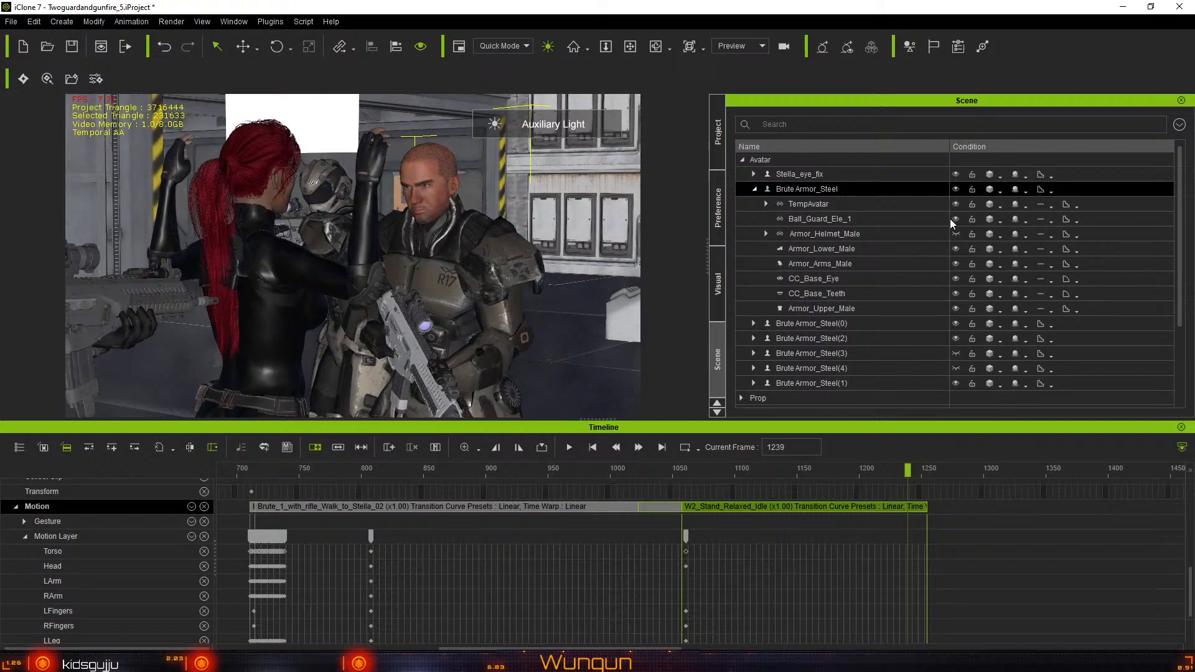
pyautogui.click(957, 233)
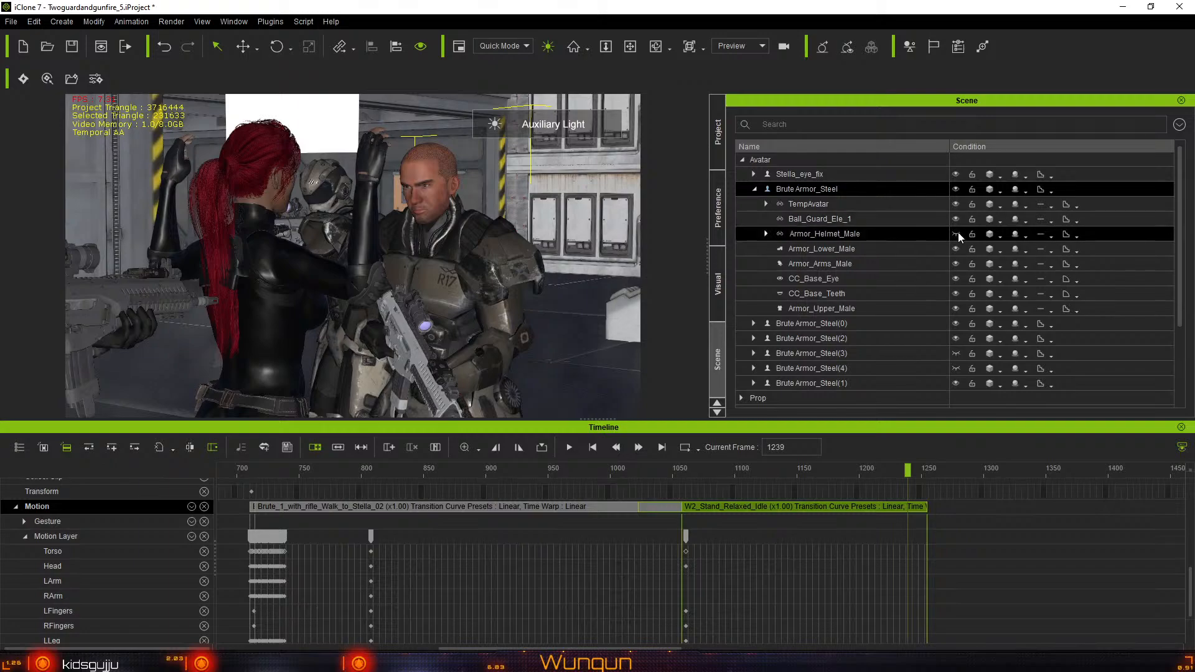
pyautogui.click(957, 232)
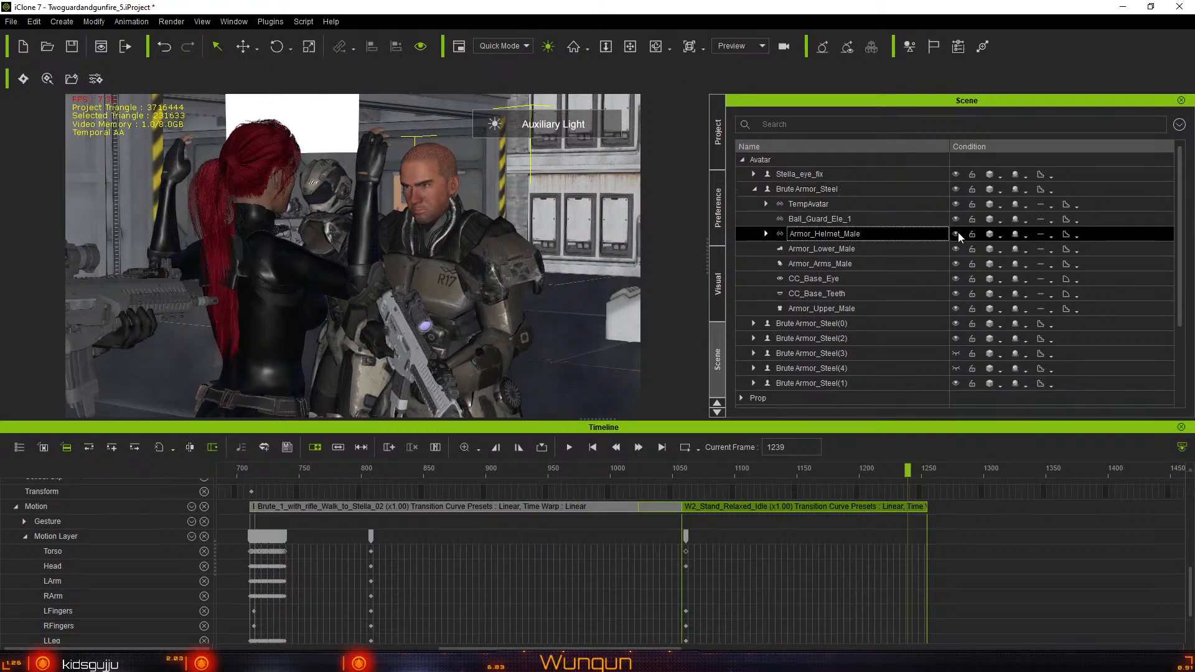
# Play the walk-to-idle transition with the helmet on and view the guard from several angles
pyautogui.moveTo(510, 247); pyautogui.dragTo(528, 302, button='right')
pyautogui.click(667, 472)
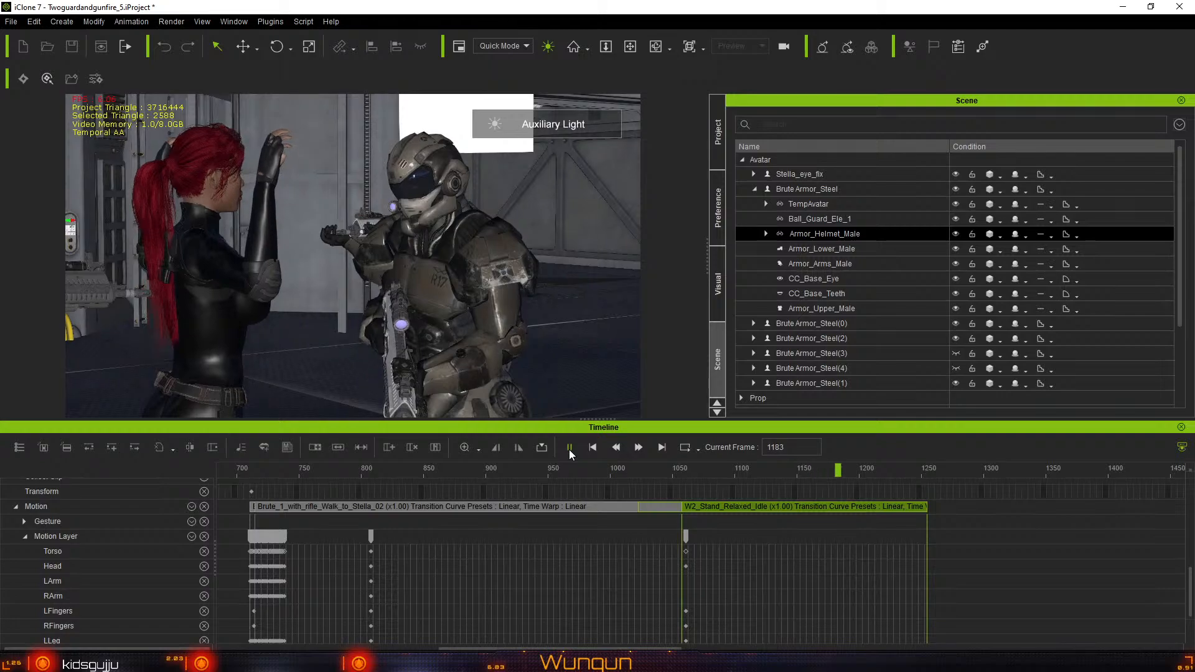
pyautogui.click(569, 448)
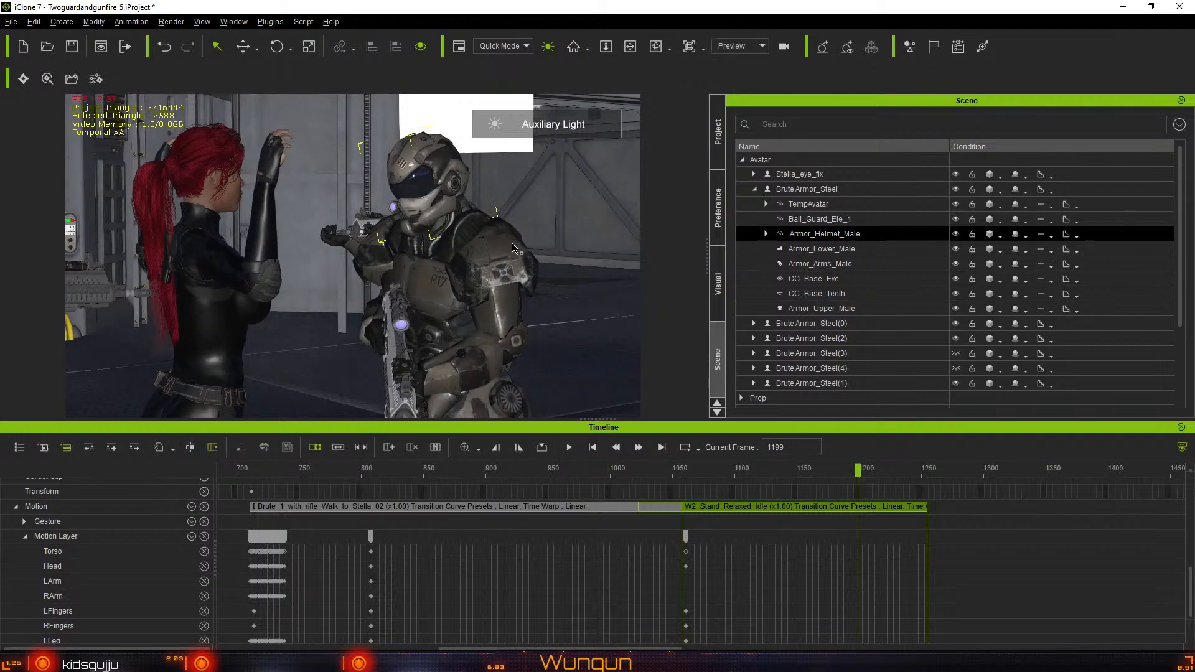
pyautogui.moveTo(481, 247); pyautogui.dragTo(542, 416, button='right')
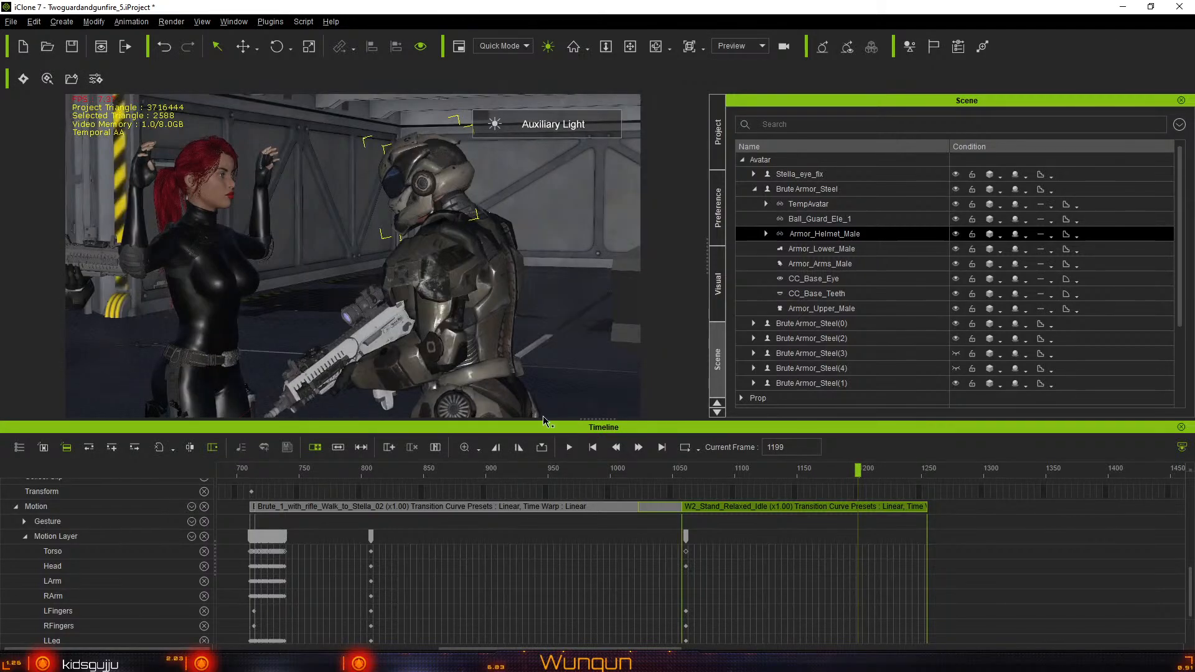
# Change the active camera from Preview to Switch and play the sequence from just before the walk clip
pyautogui.click(743, 44)
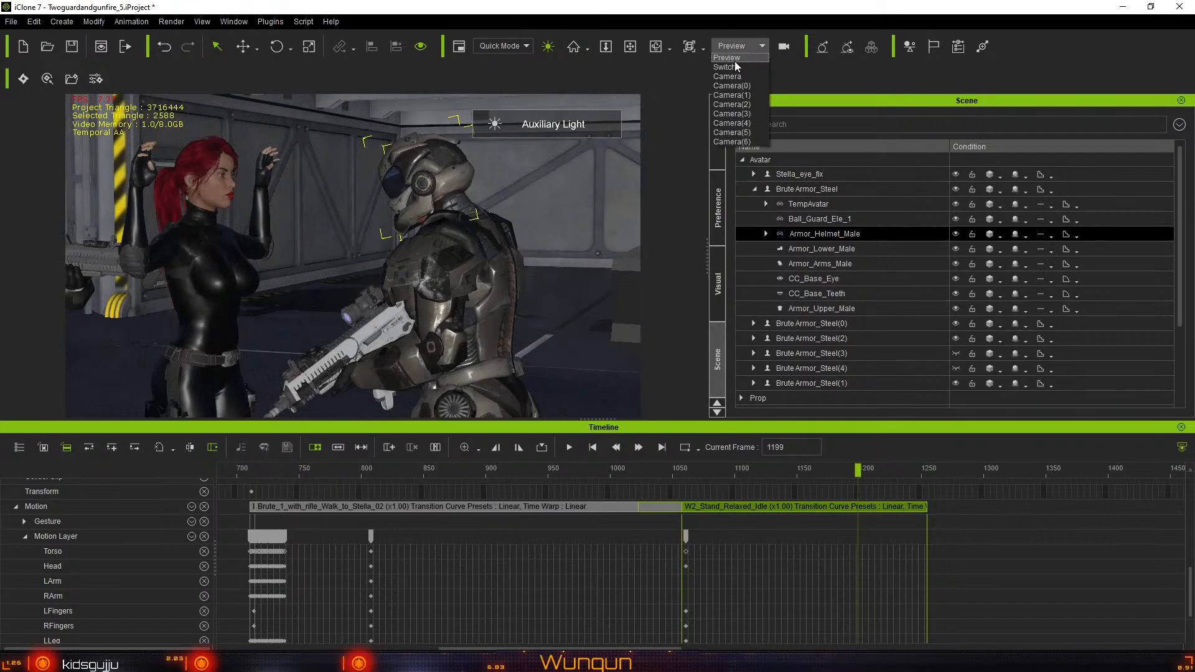
pyautogui.click(732, 65)
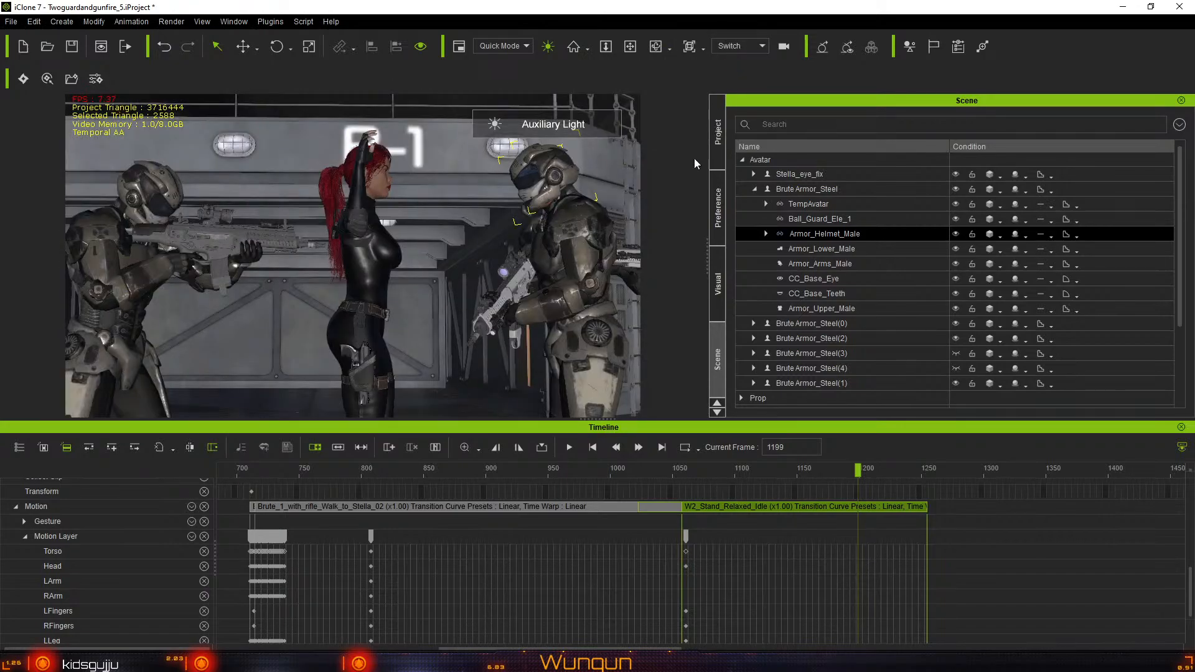
pyautogui.scroll(-5, 727, 565)
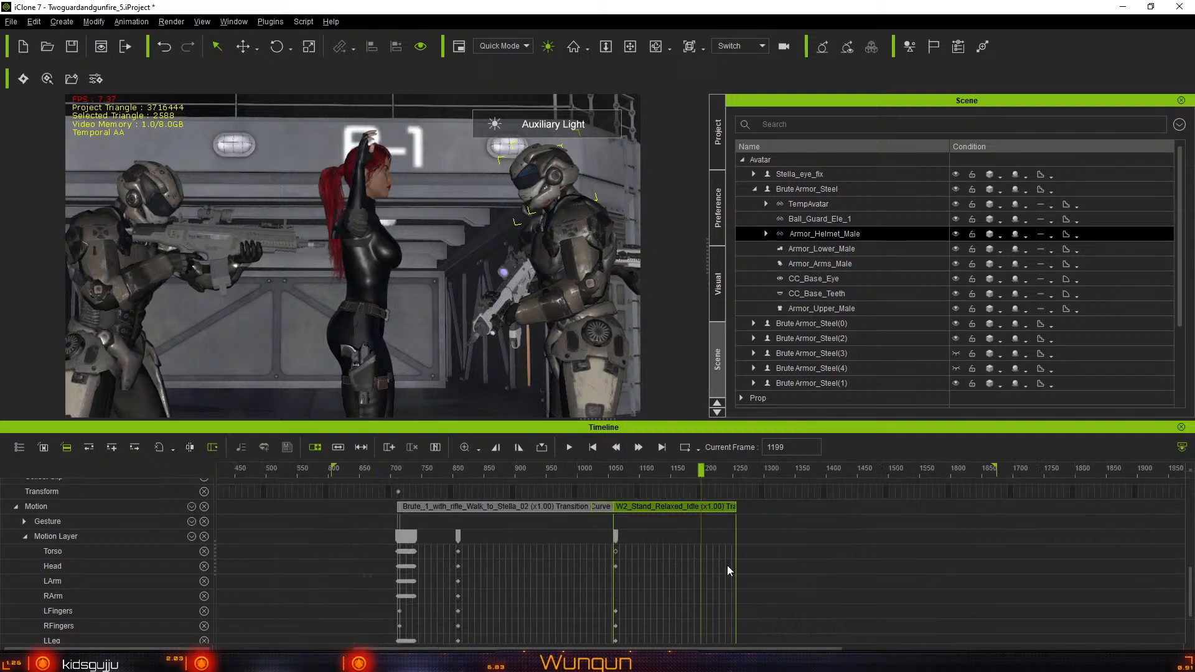
pyautogui.click(527, 467)
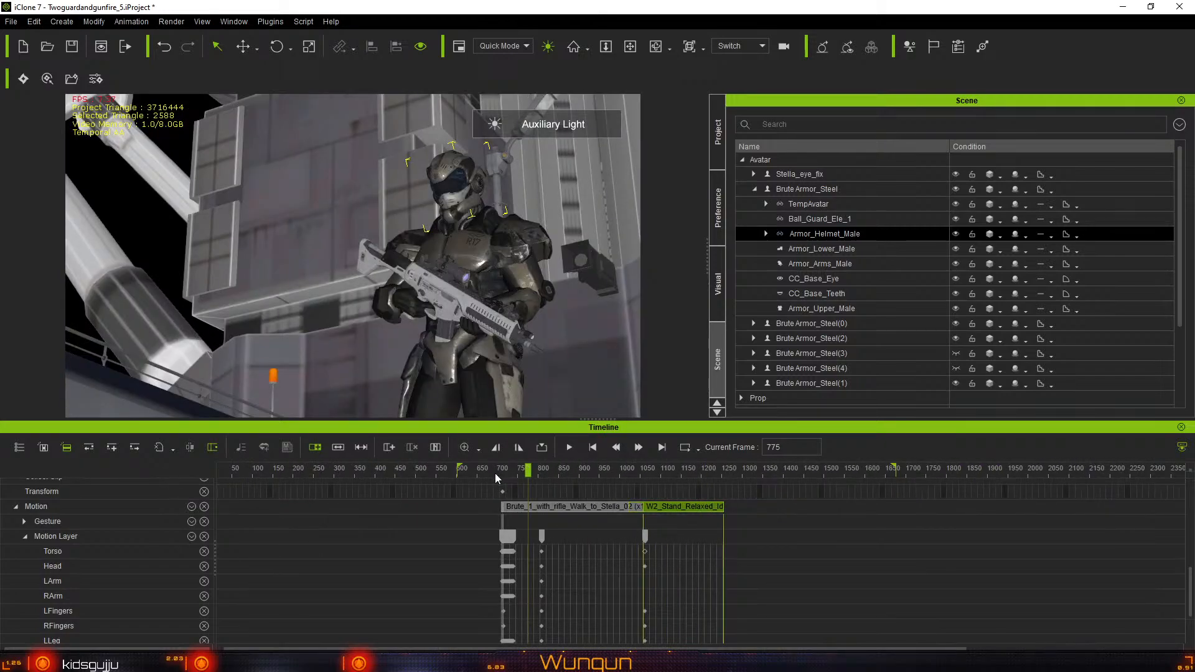
pyautogui.click(496, 473)
pyautogui.press('space')
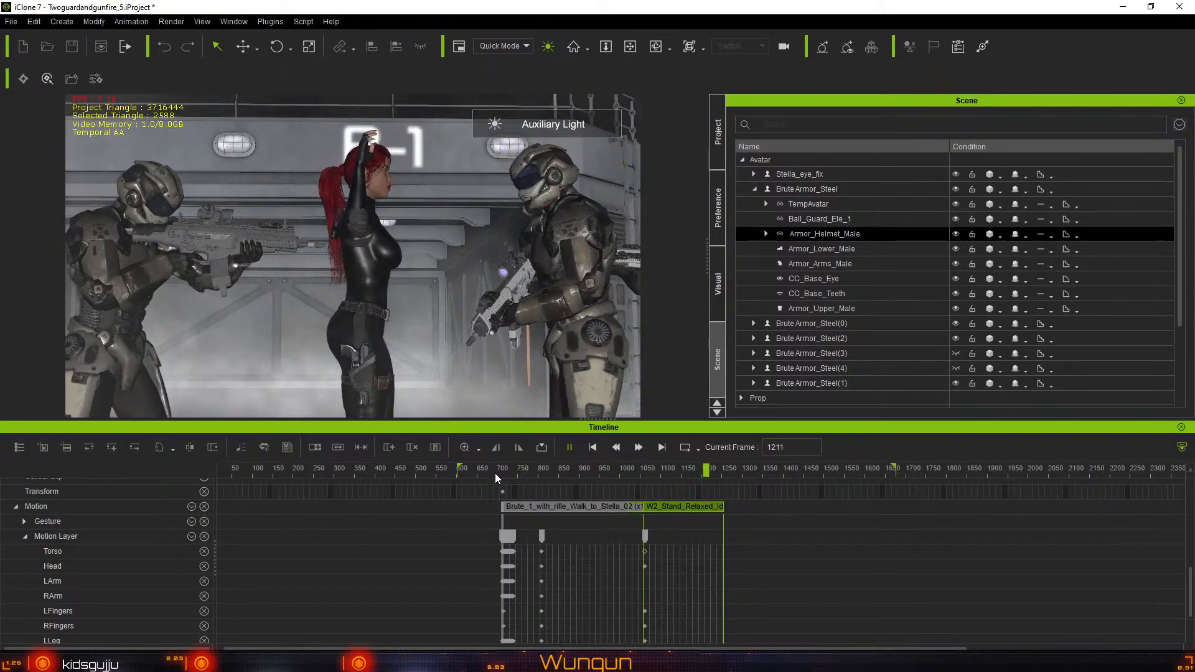
pyautogui.press('space')
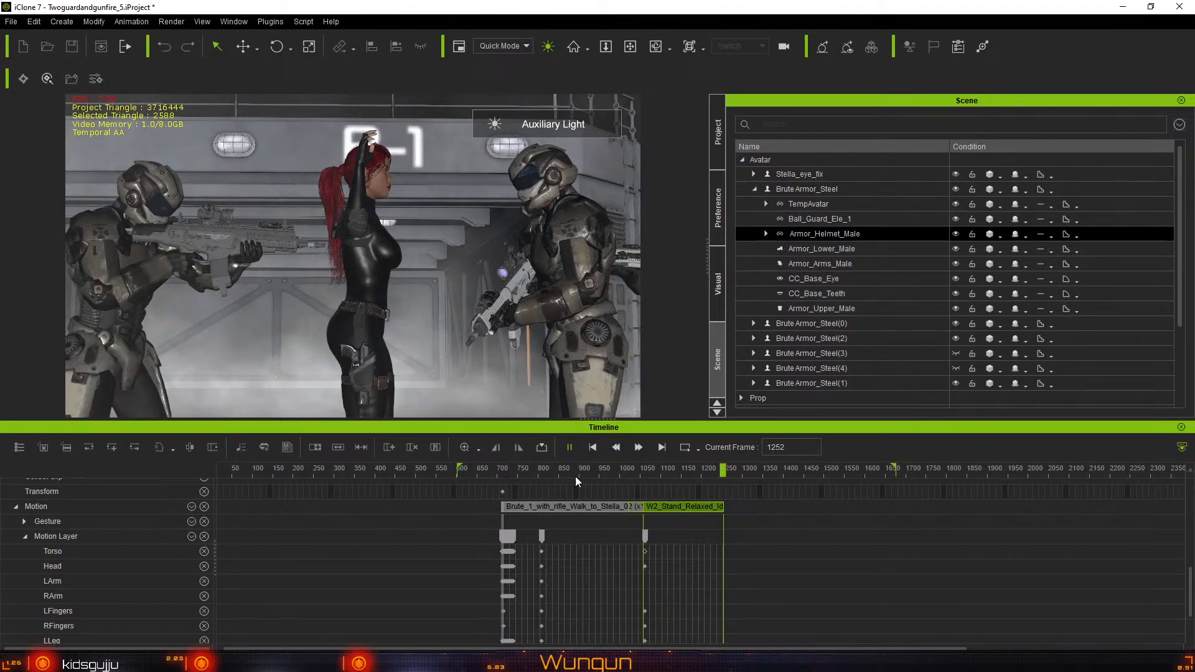
# Check the start of the W2_Stand_Relaxed_Idle clip through the Switch camera and extend the clip's end to about frame 1450
pyautogui.click(651, 472)
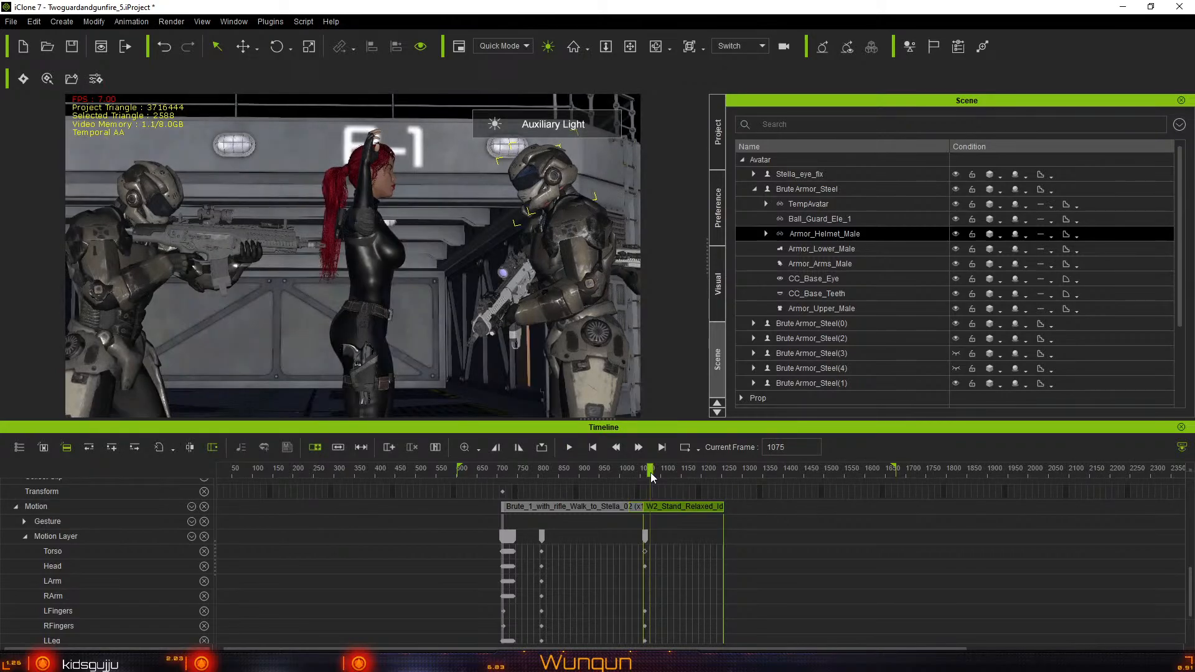
pyautogui.click(658, 473)
pyautogui.moveTo(661, 474)
pyautogui.mouseDown()
pyautogui.moveTo(637, 475)
pyautogui.moveTo(660, 476)
pyautogui.mouseUp()
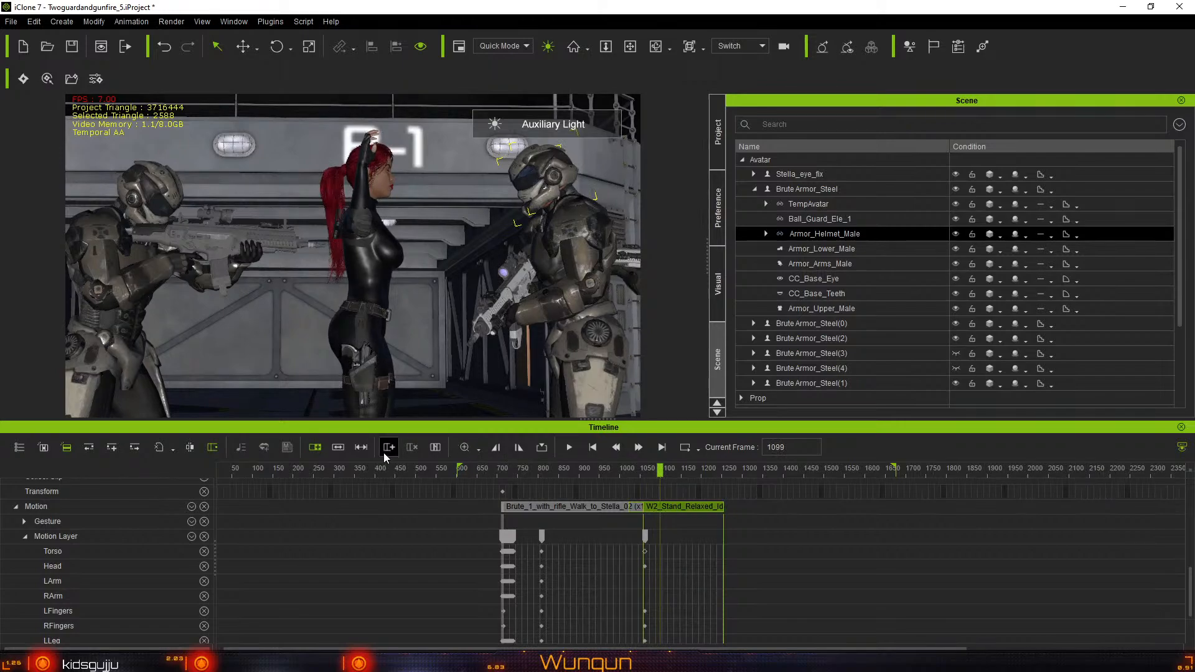
pyautogui.click(723, 507)
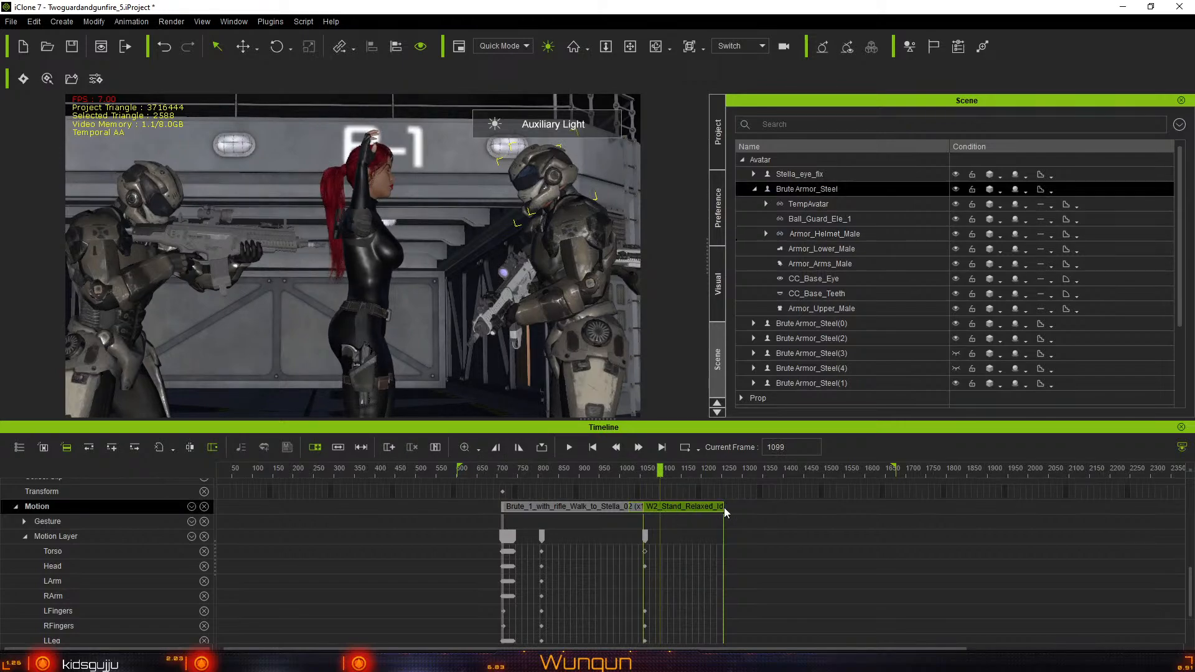
pyautogui.moveTo(723, 507); pyautogui.dragTo(742, 509)
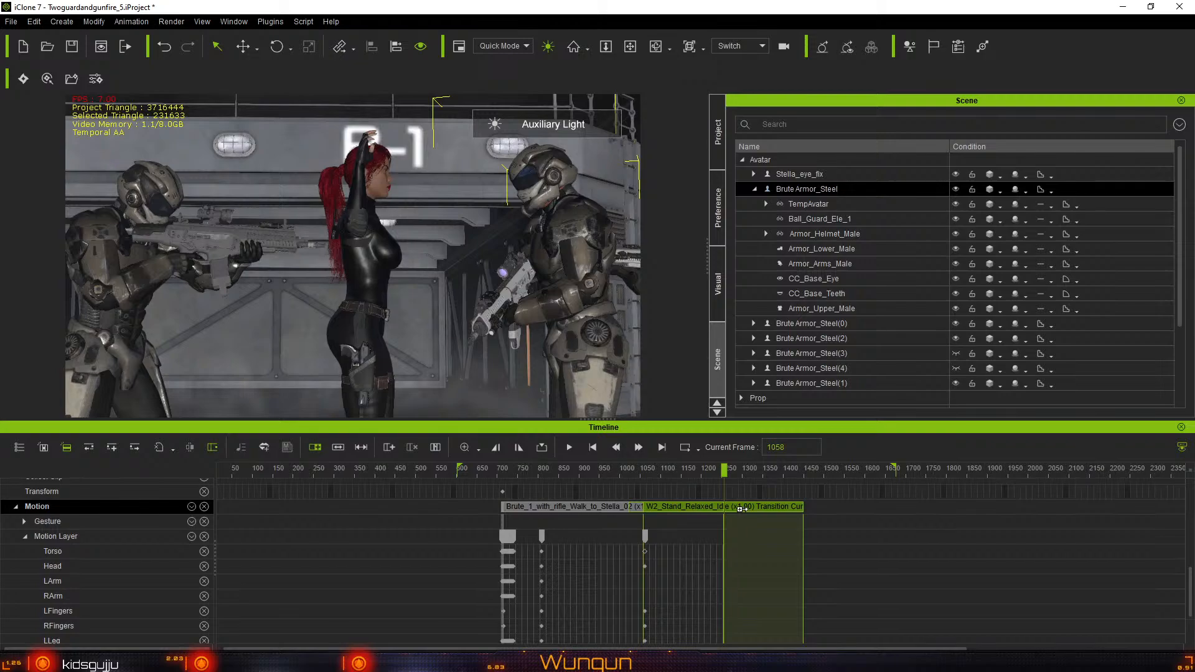
# Scrub through the walk and extended idle clips to review the sequence, ending at frame 1400
pyautogui.click(697, 472)
pyautogui.moveTo(729, 482)
pyautogui.mouseDown()
pyautogui.moveTo(768, 486)
pyautogui.moveTo(715, 484)
pyautogui.mouseUp()
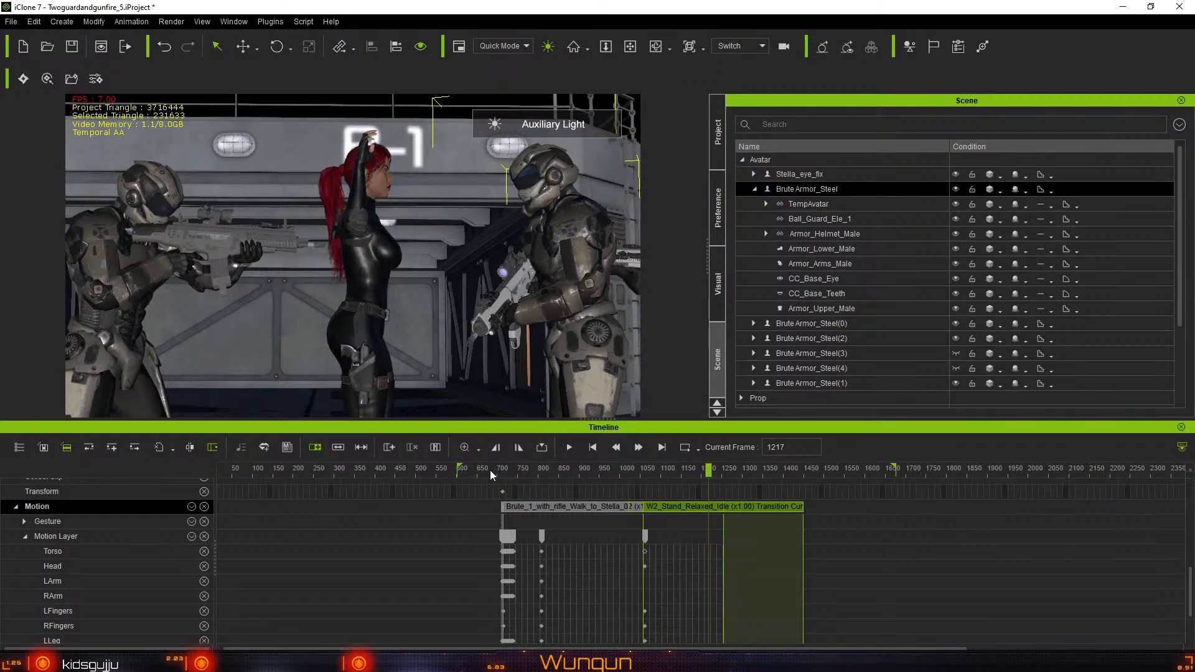
pyautogui.moveTo(491, 469); pyautogui.dragTo(783, 510)
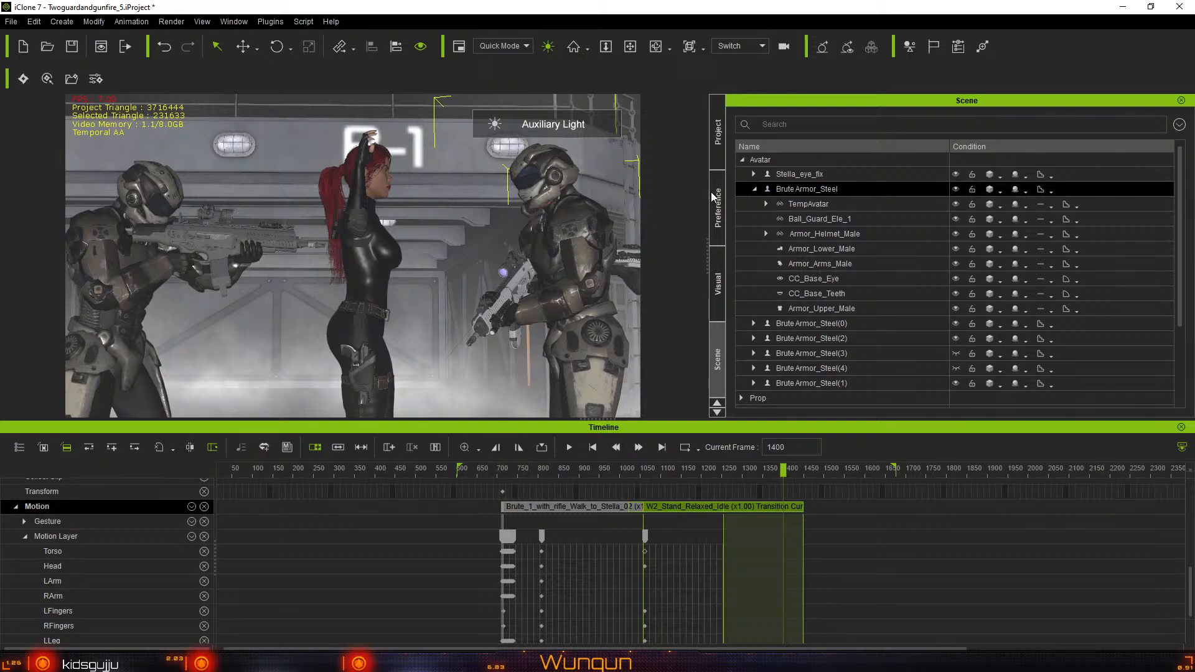
# Switch the active camera to Preview, frame Stella over the guard's shoulder, and create a new camera from that view
pyautogui.click(743, 47)
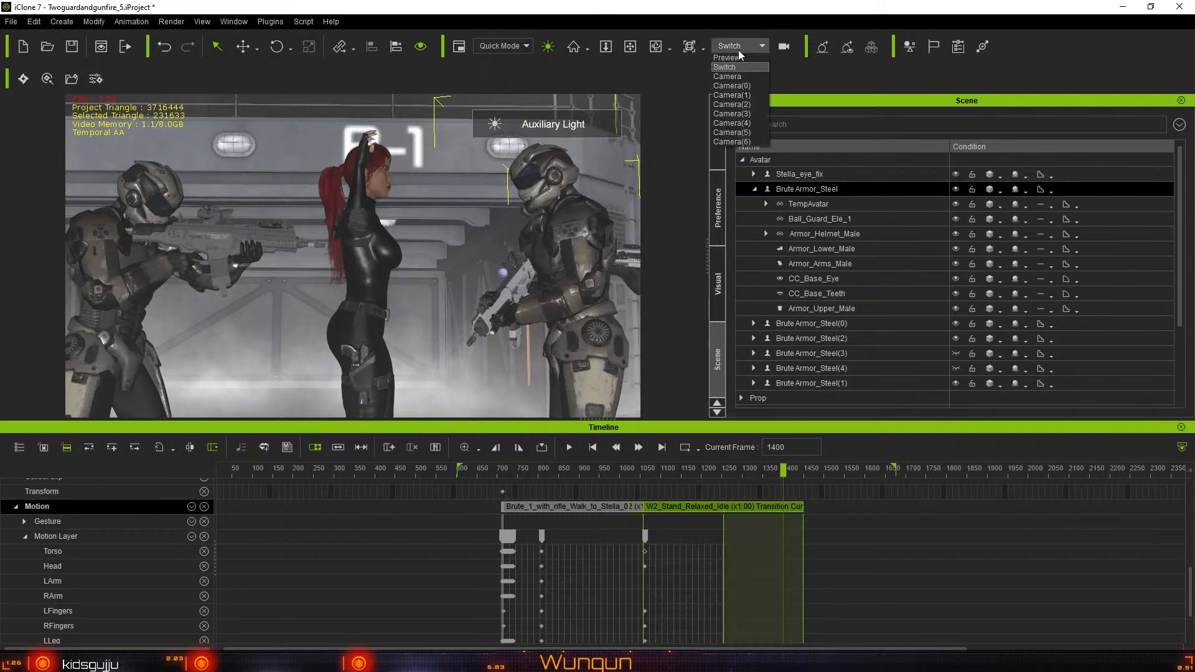
pyautogui.click(738, 58)
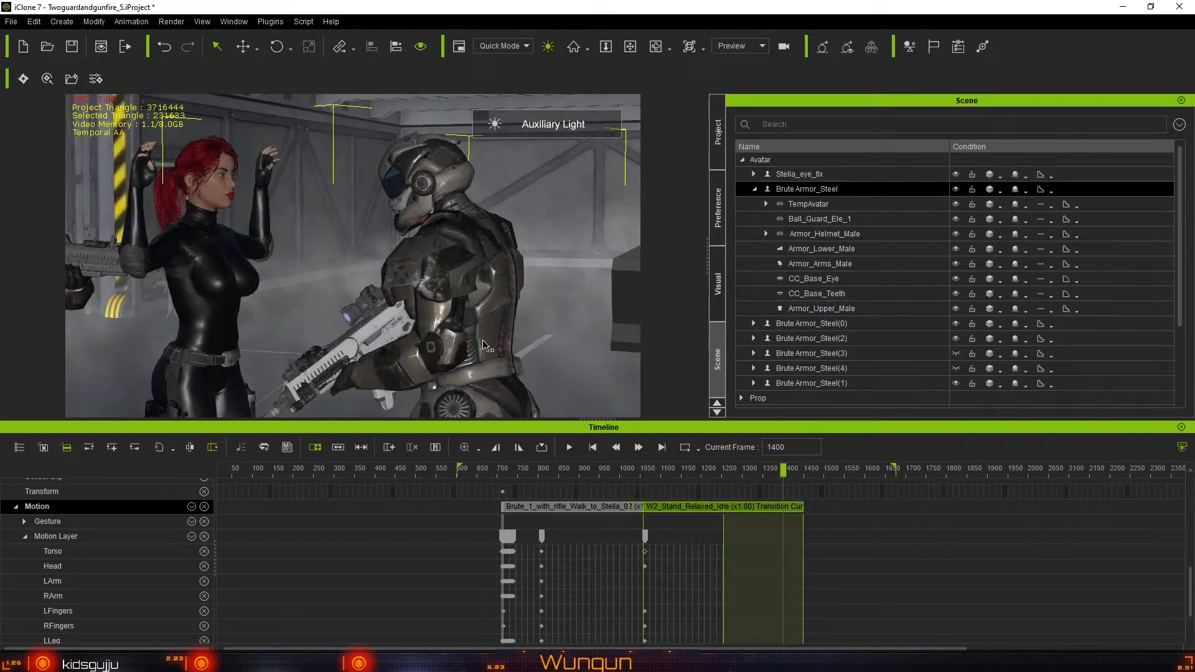
pyautogui.moveTo(492, 329); pyautogui.dragTo(421, 298, button='right')
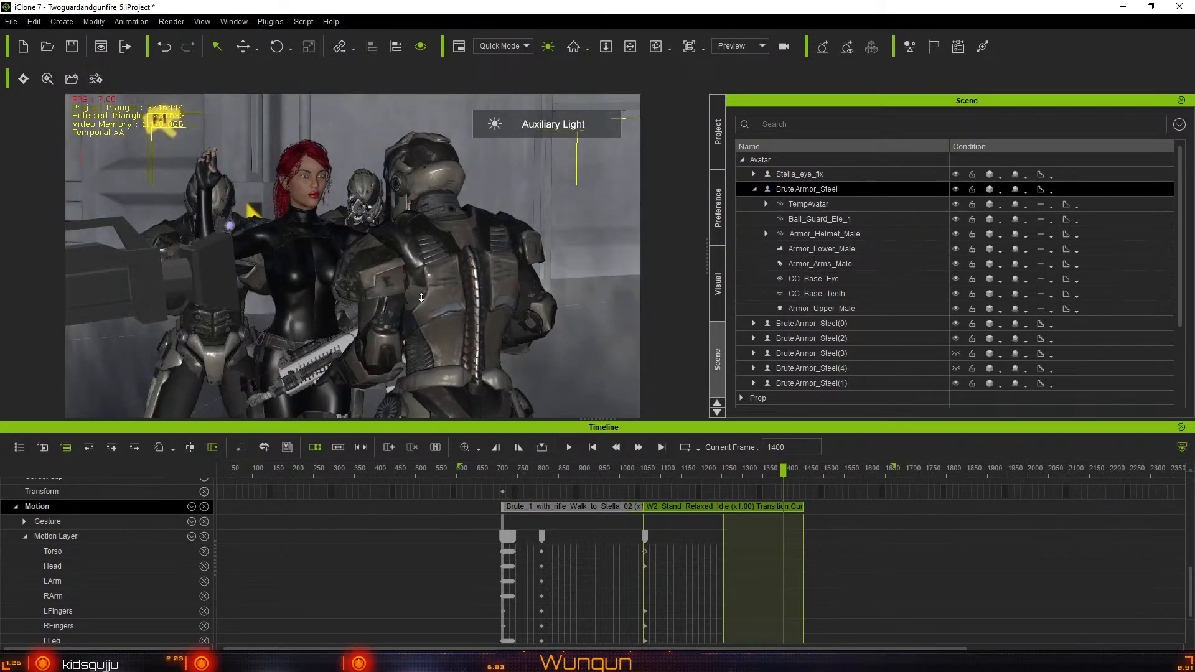
pyautogui.scroll(5, 422, 298)
pyautogui.moveTo(454, 301); pyautogui.dragTo(459, 342, button='middle')
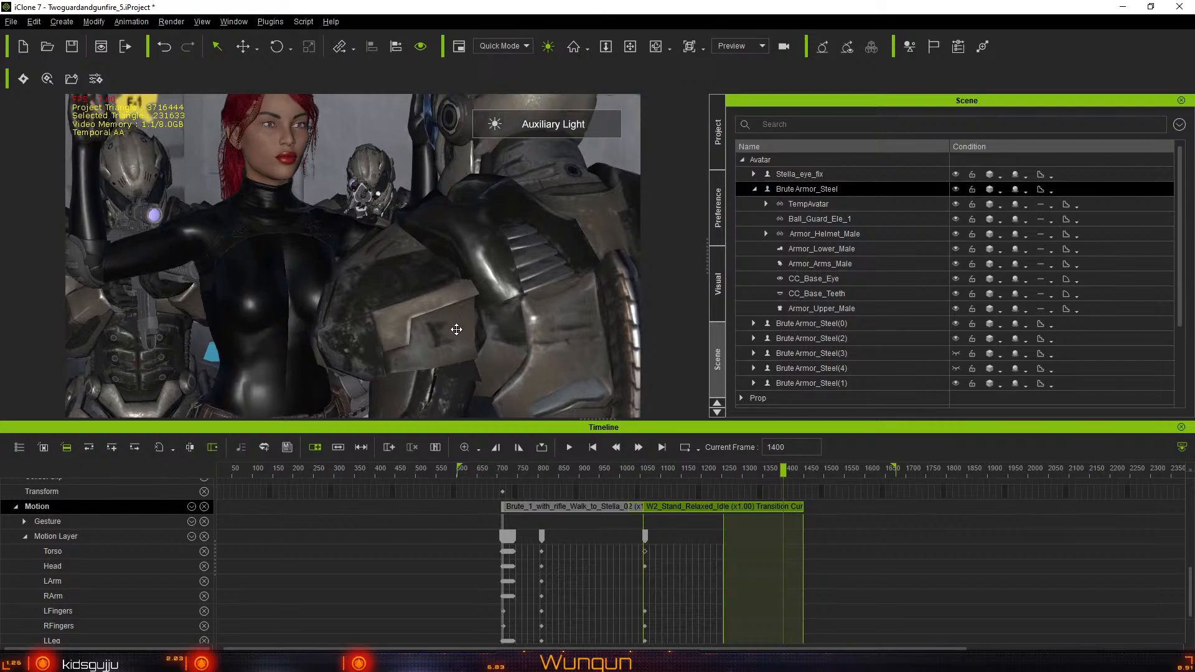
pyautogui.moveTo(459, 341); pyautogui.dragTo(485, 344, button='right')
pyautogui.moveTo(485, 344); pyautogui.dragTo(512, 349, button='middle')
pyautogui.moveTo(512, 350); pyautogui.dragTo(495, 313, button='right')
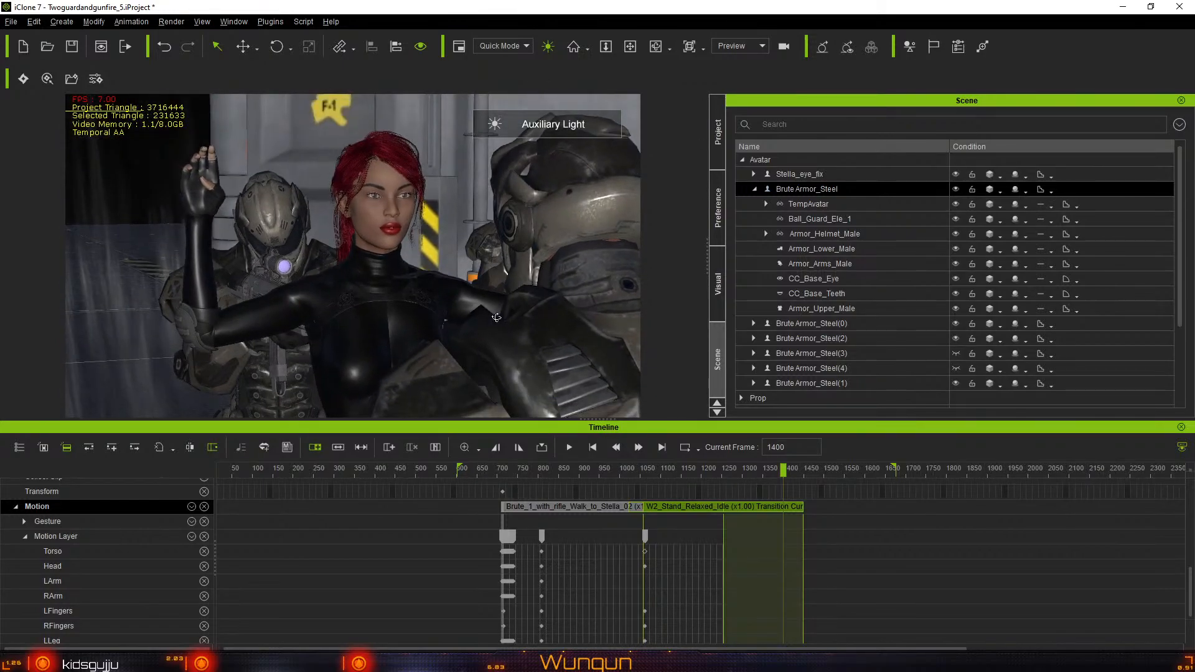
pyautogui.moveTo(495, 314); pyautogui.dragTo(387, 314, button='middle')
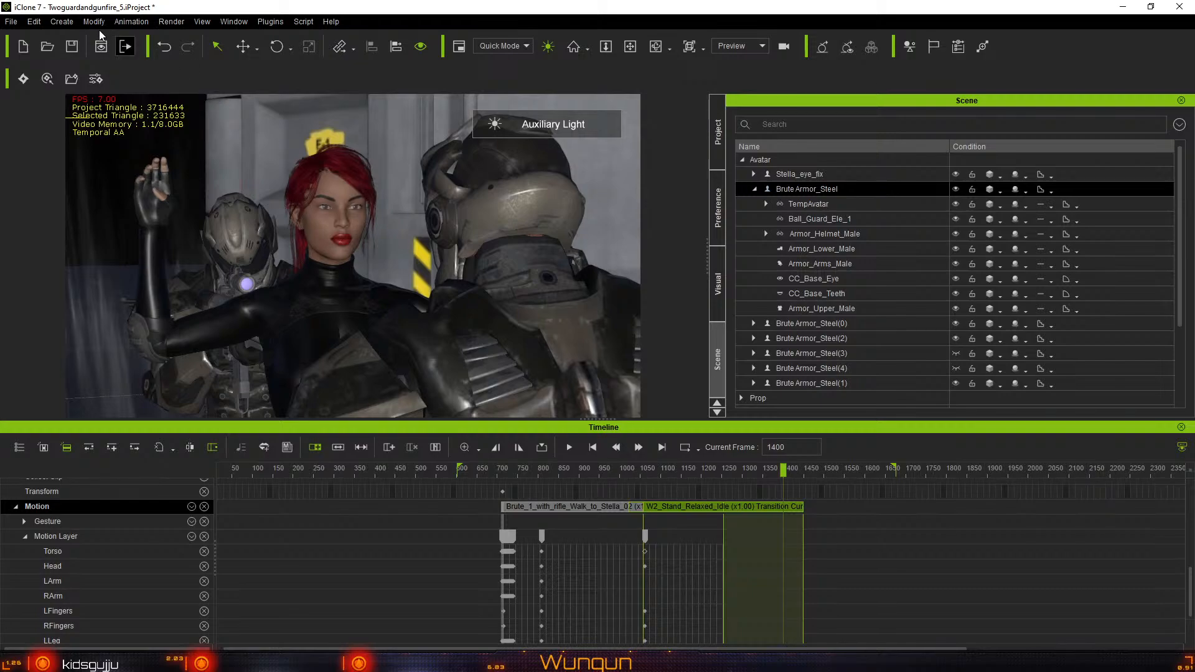
pyautogui.click(62, 21)
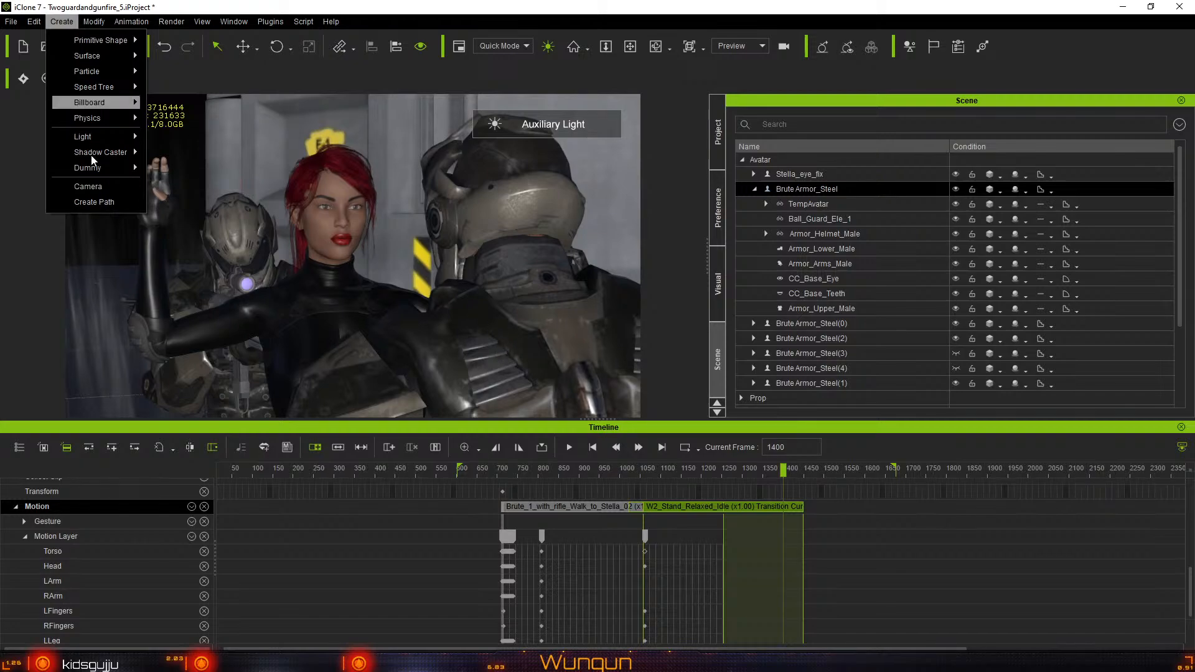
pyautogui.click(99, 189)
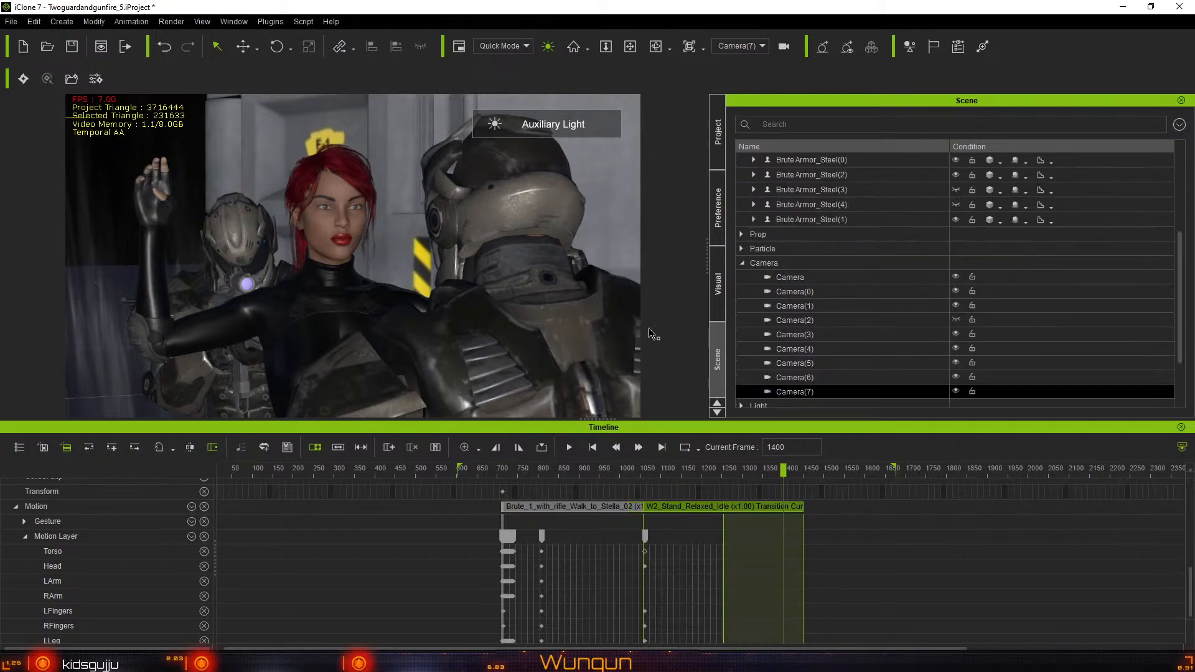
# Check the walk through the new camera back to frame 1008, and set the active camera to Switch
pyautogui.click(680, 469)
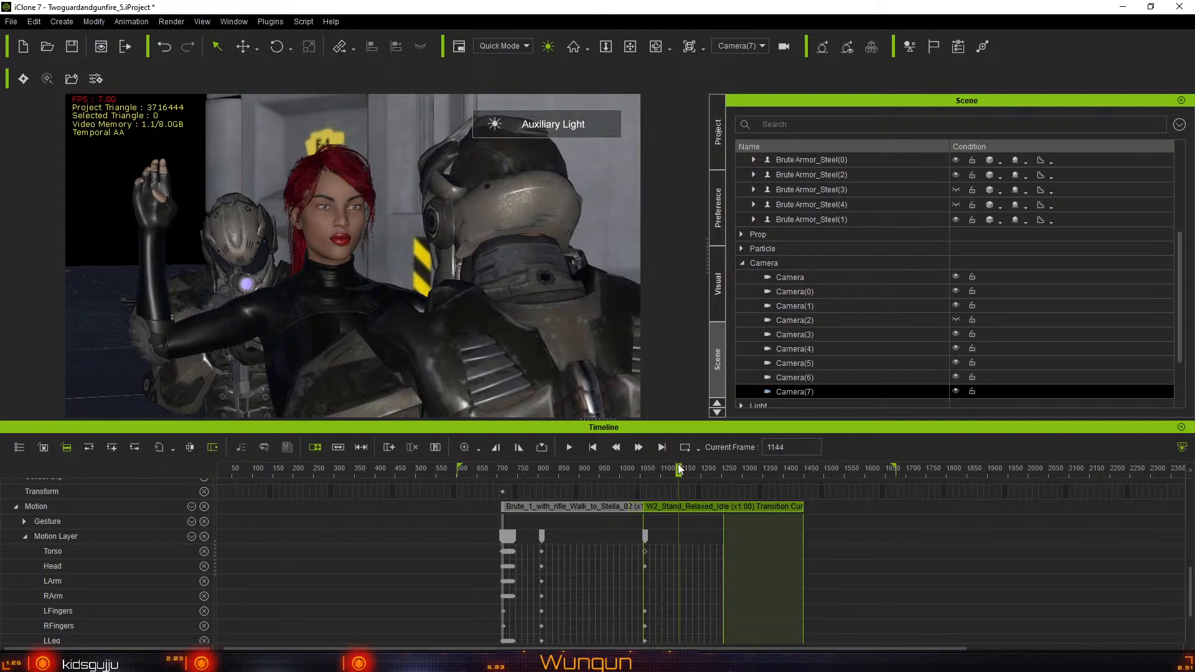
pyautogui.moveTo(680, 470); pyautogui.dragTo(622, 476)
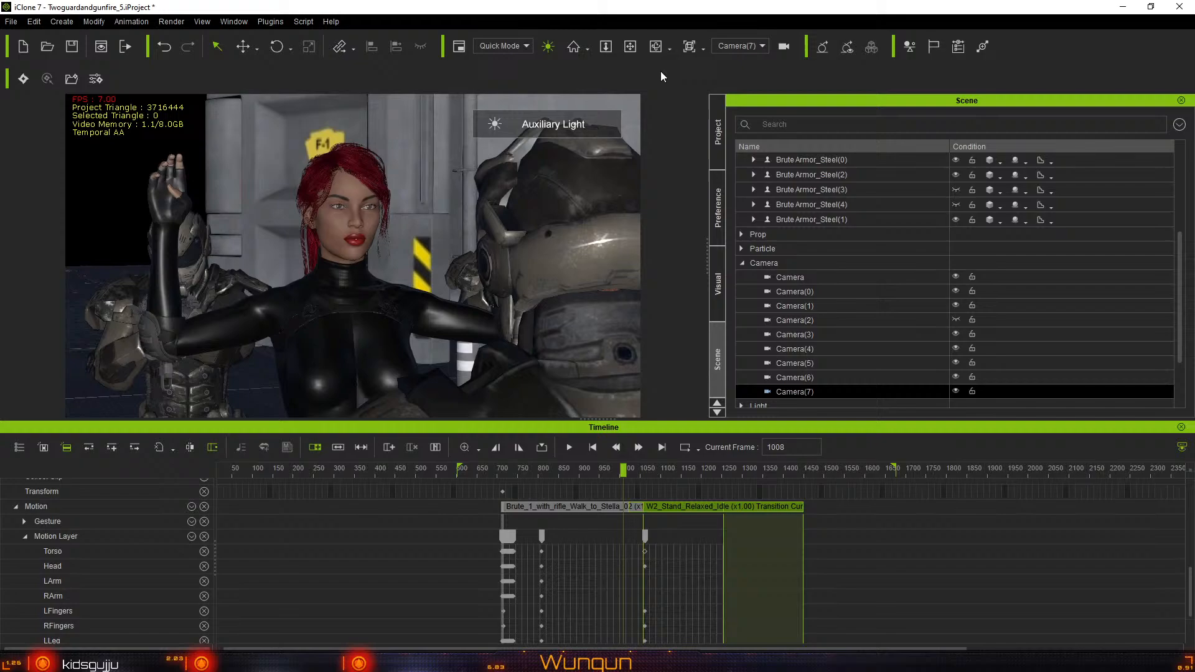
pyautogui.click(740, 45)
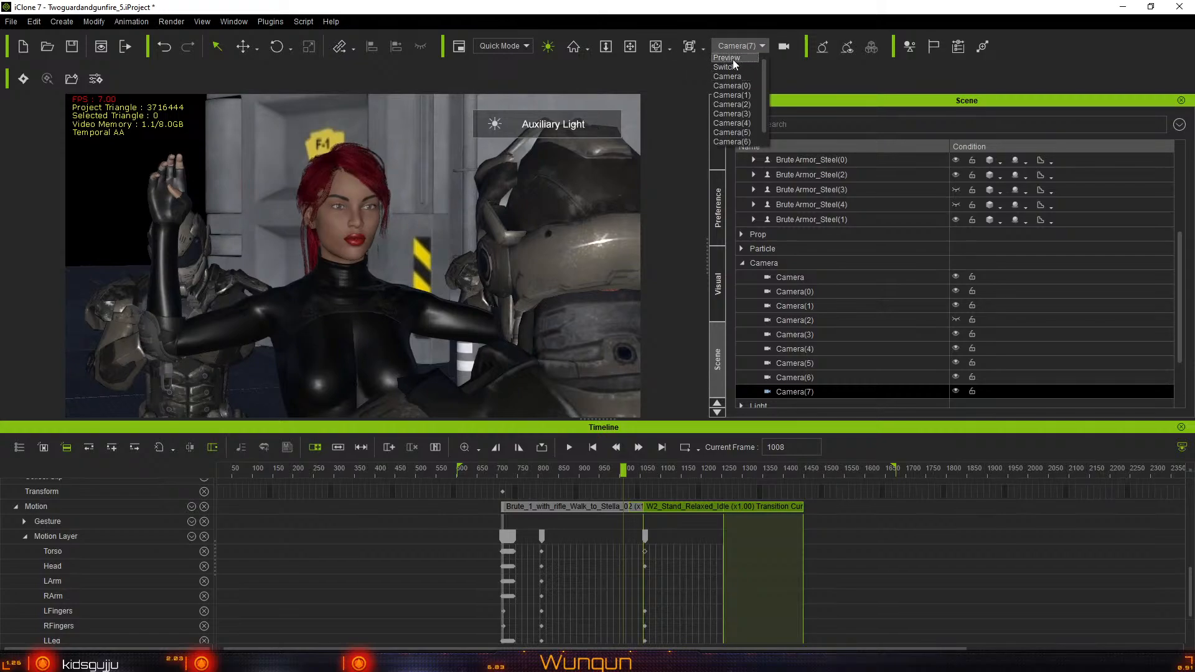
pyautogui.click(725, 66)
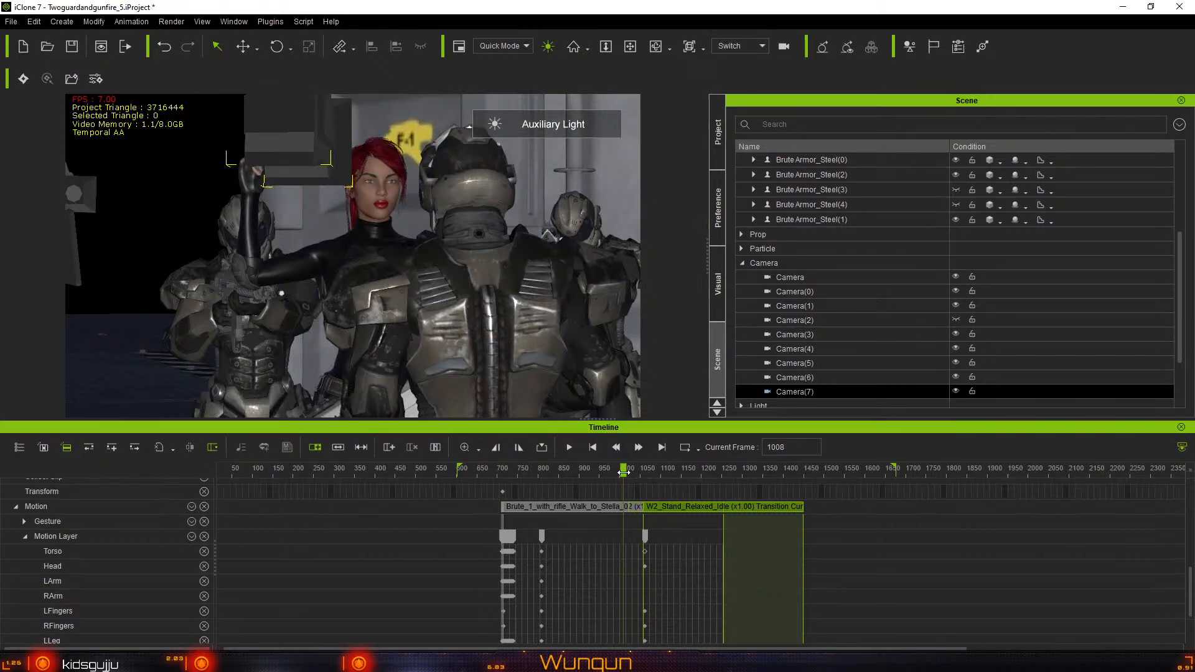
# Play the walk-to-idle sequence through the Switch camera and position the playhead at about frame 1101
pyautogui.moveTo(626, 472); pyautogui.dragTo(584, 472)
pyautogui.click(569, 449)
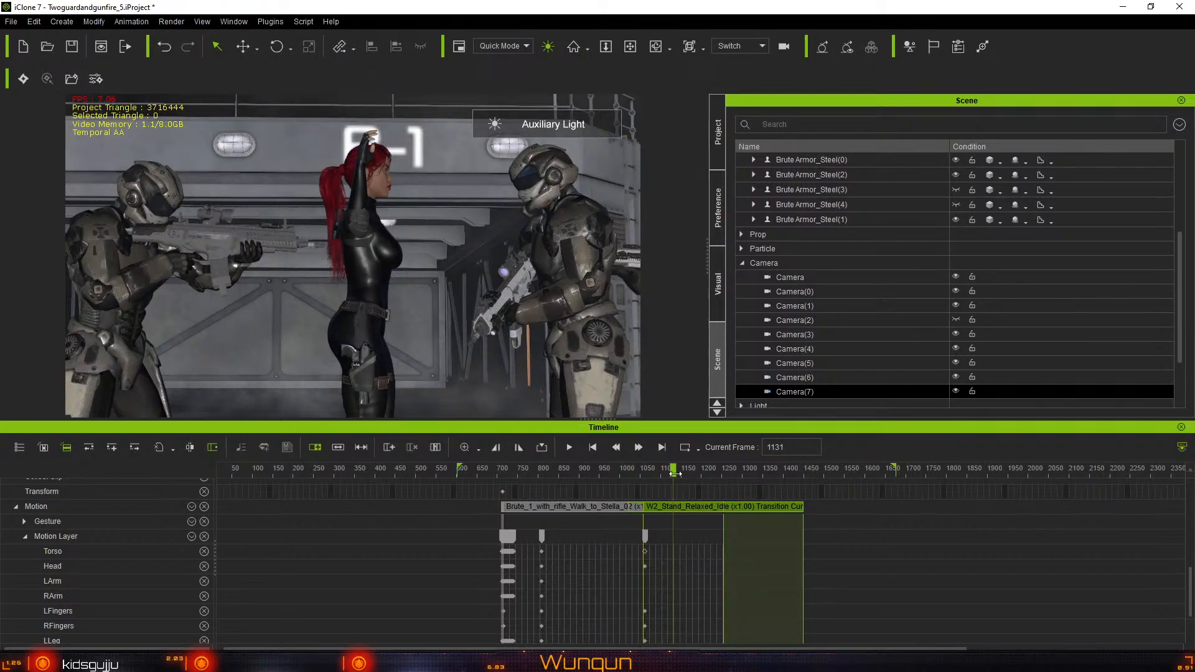
pyautogui.moveTo(675, 474); pyautogui.dragTo(657, 473)
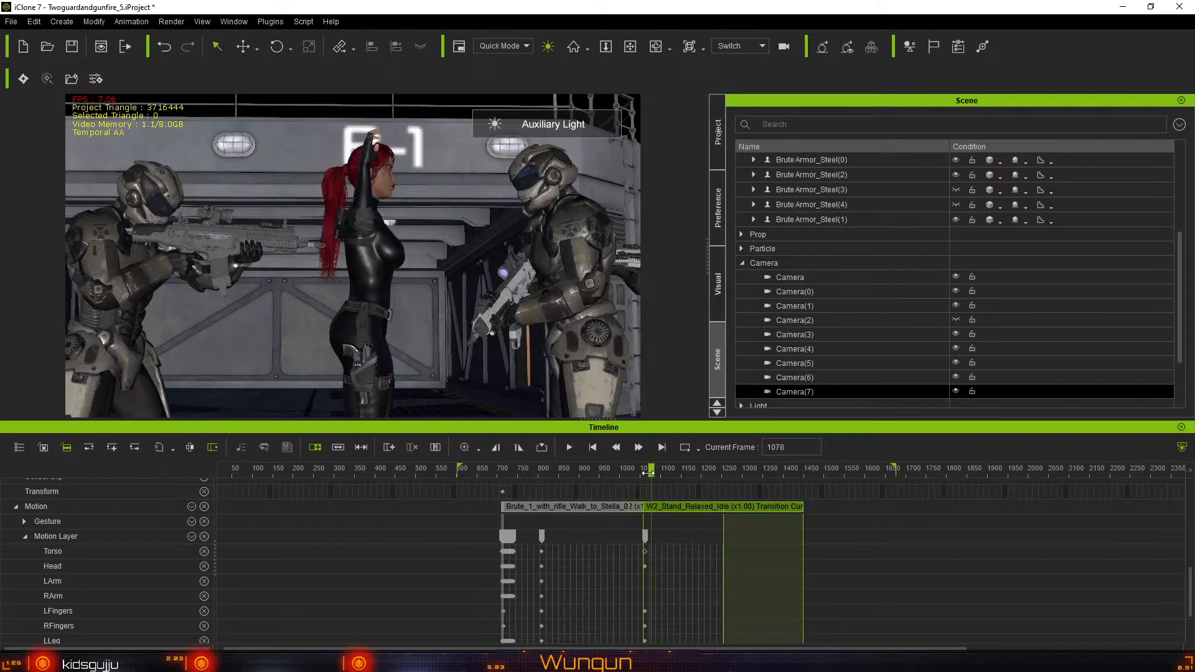
pyautogui.moveTo(651, 473)
pyautogui.mouseDown()
pyautogui.moveTo(626, 474)
pyautogui.moveTo(664, 482)
pyautogui.mouseUp()
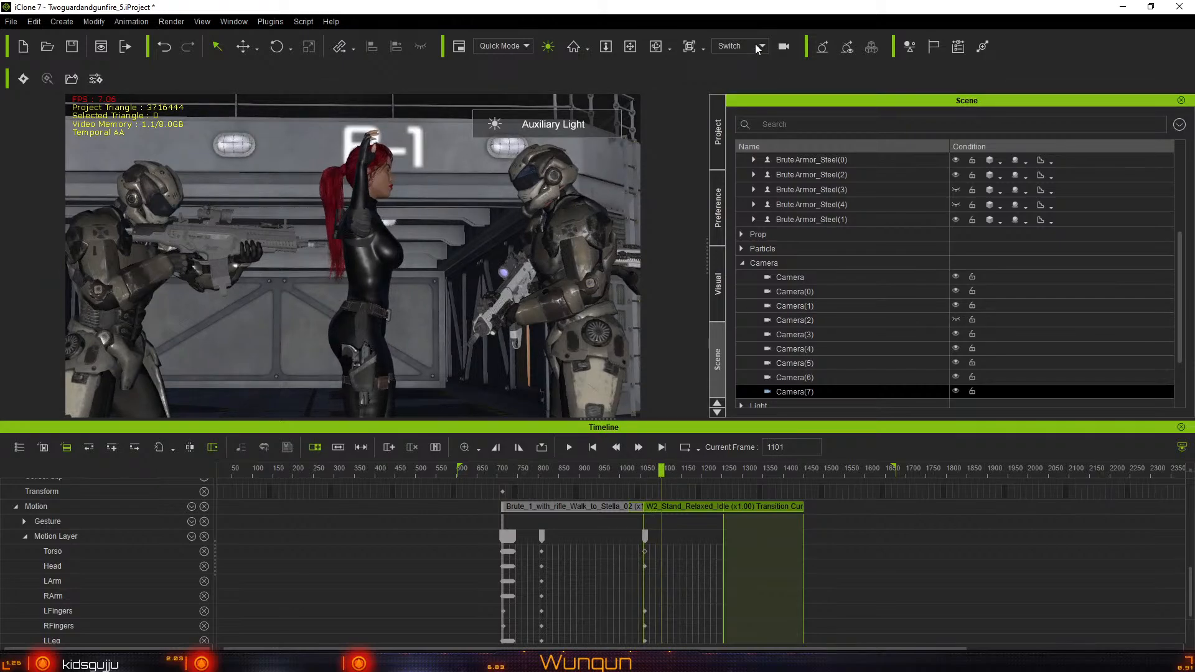
# Add a cut to Camera(7) on the project's Switcher track at frame 1099 and check it up to frame 1147
pyautogui.click(656, 509)
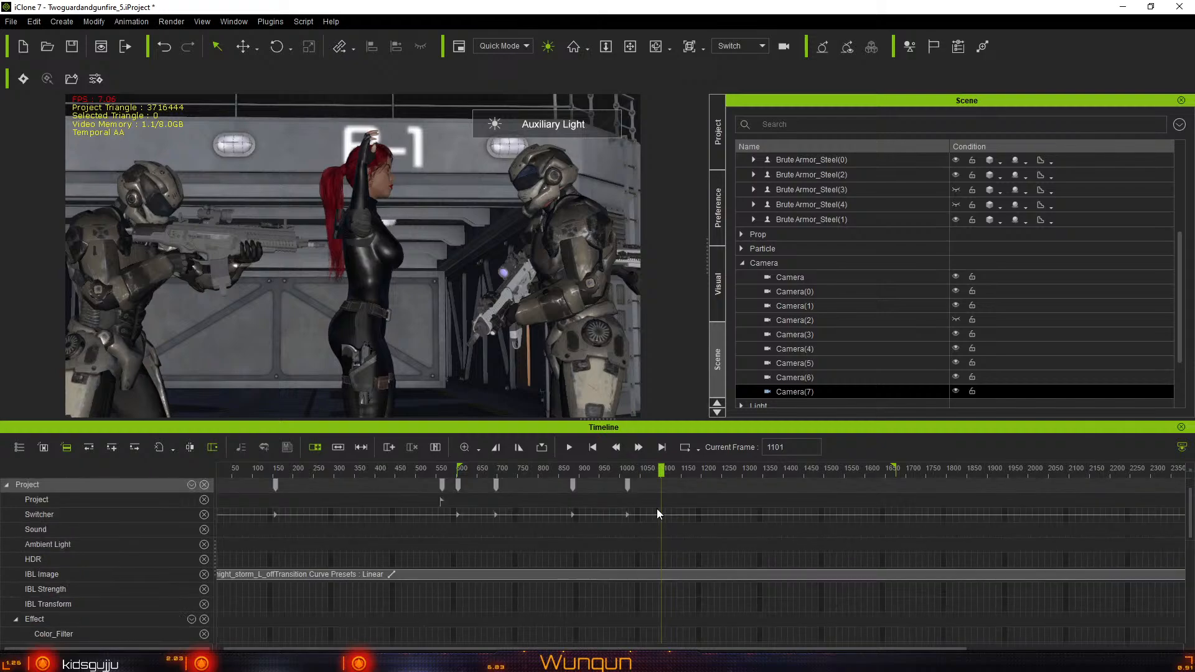
pyautogui.click(660, 513)
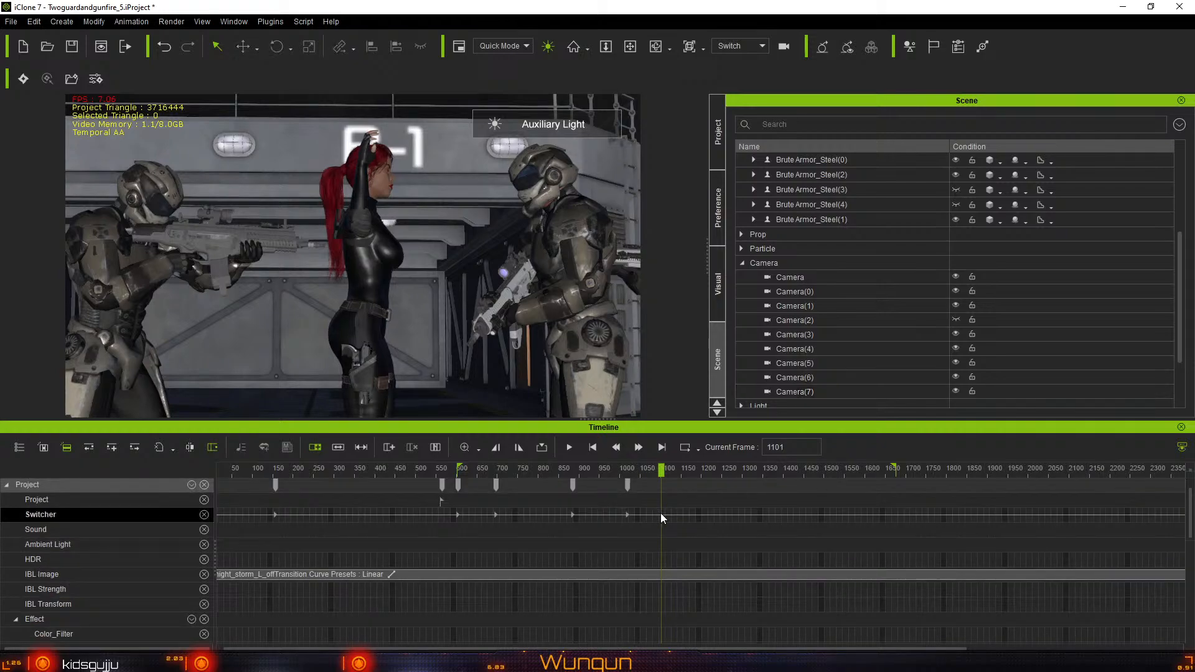
pyautogui.rightClick(660, 514)
pyautogui.moveTo(721, 589)
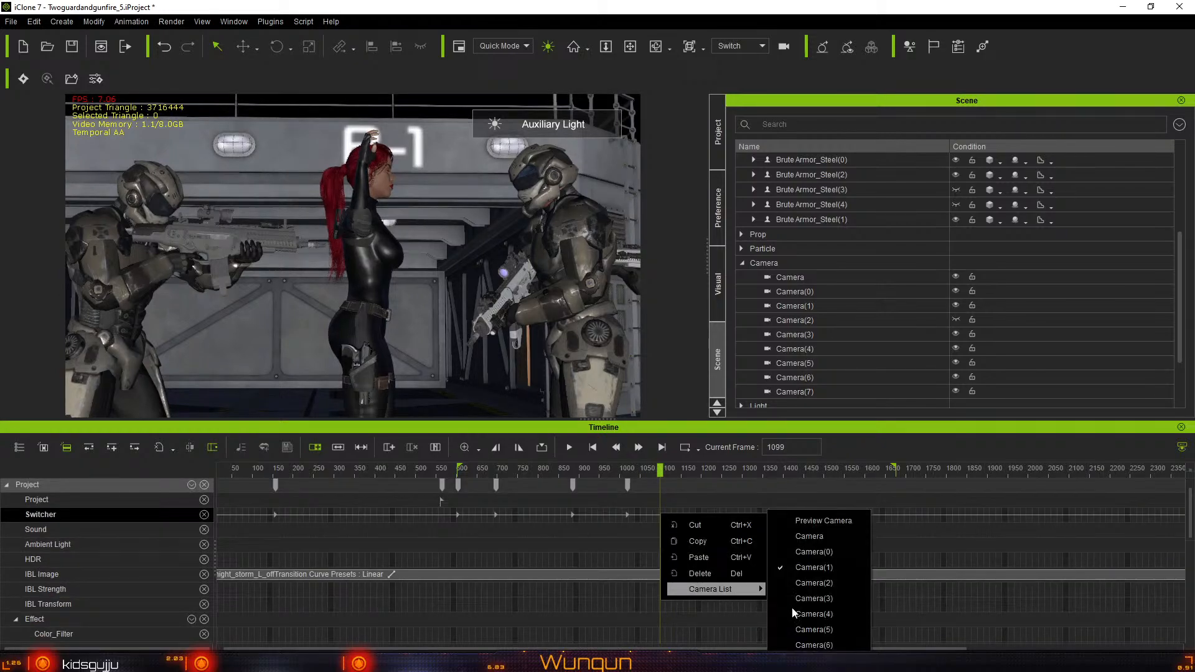
pyautogui.click(803, 629)
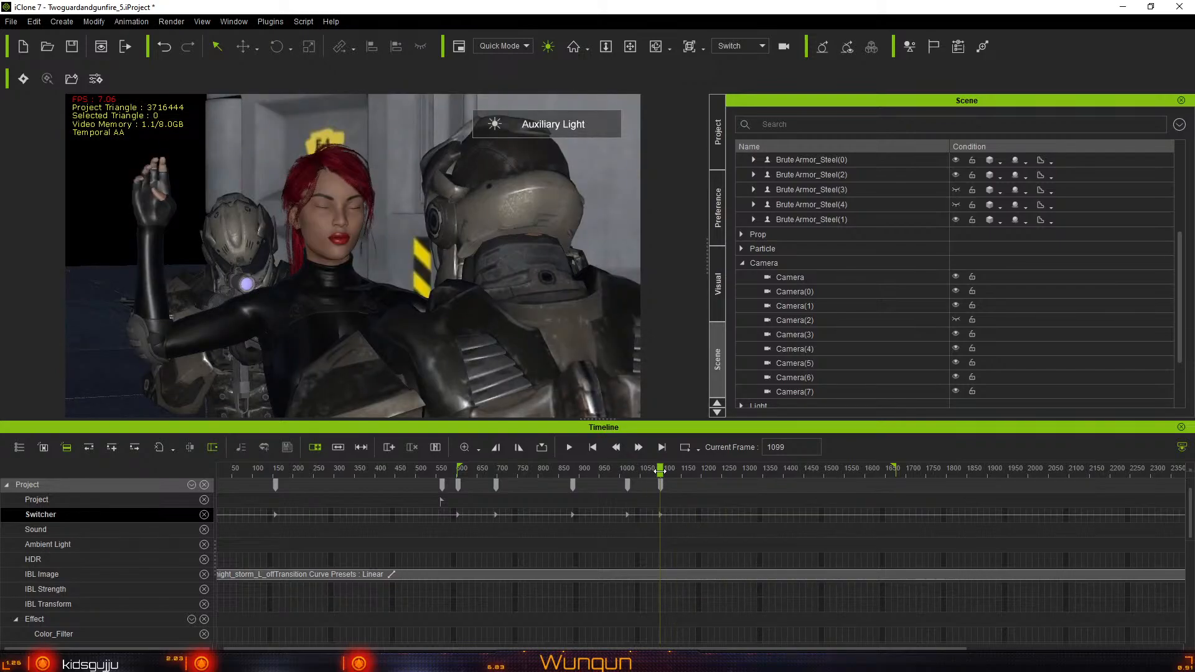
pyautogui.moveTo(664, 471); pyautogui.dragTo(679, 473)
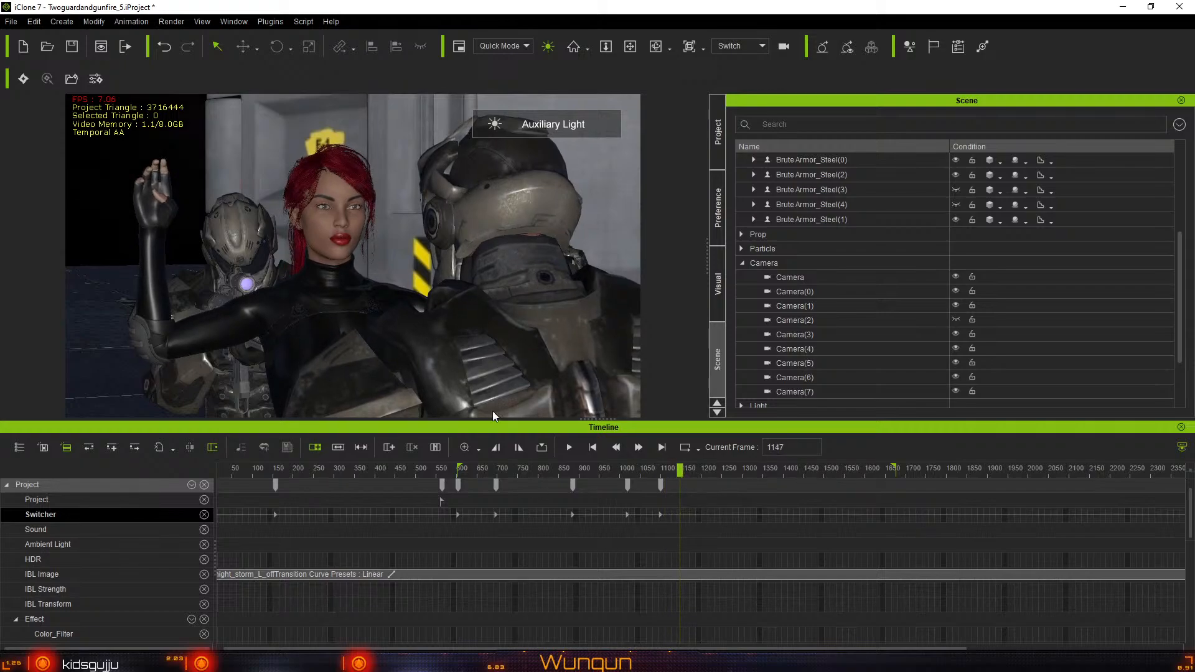
# Select Stella and extend the end of her Puppet Clip on the Motion track to about frame 1790
pyautogui.click(322, 239)
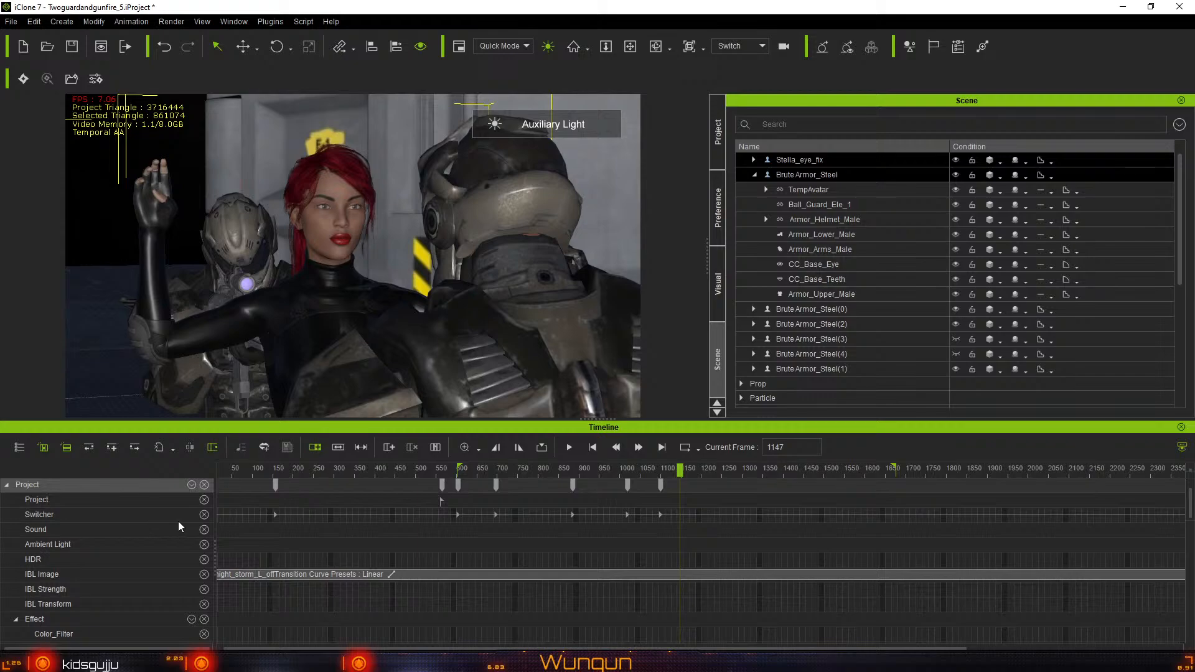
pyautogui.scroll(-10, 285, 545)
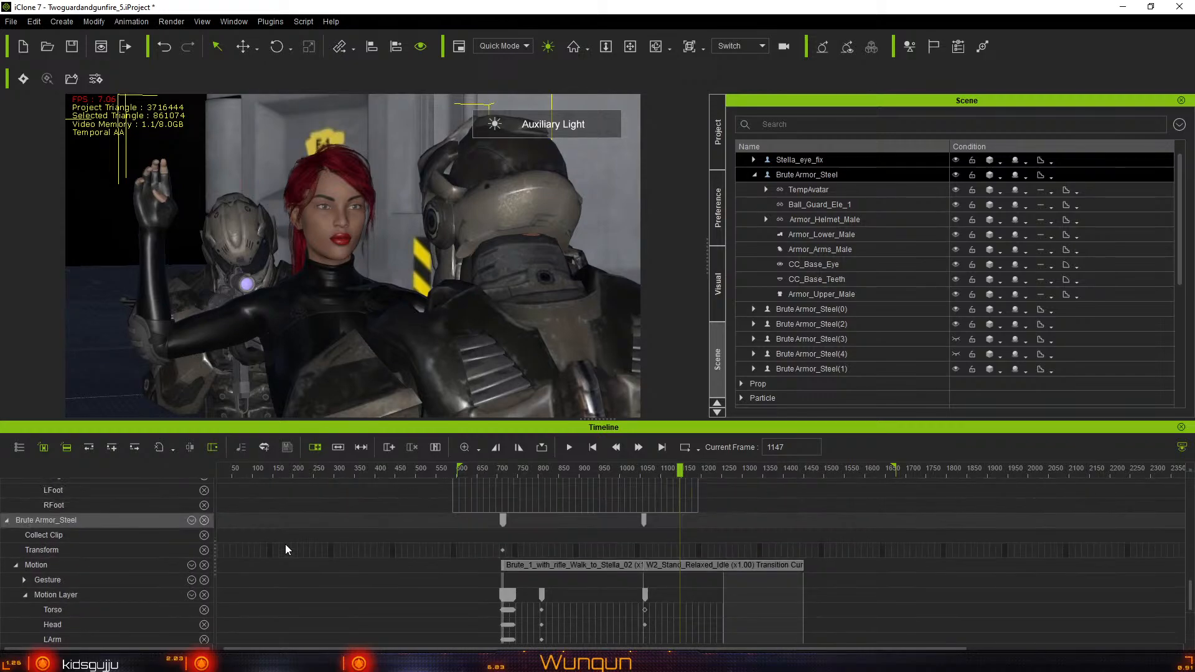
pyautogui.scroll(3, 285, 544)
pyautogui.scroll(3, 285, 544)
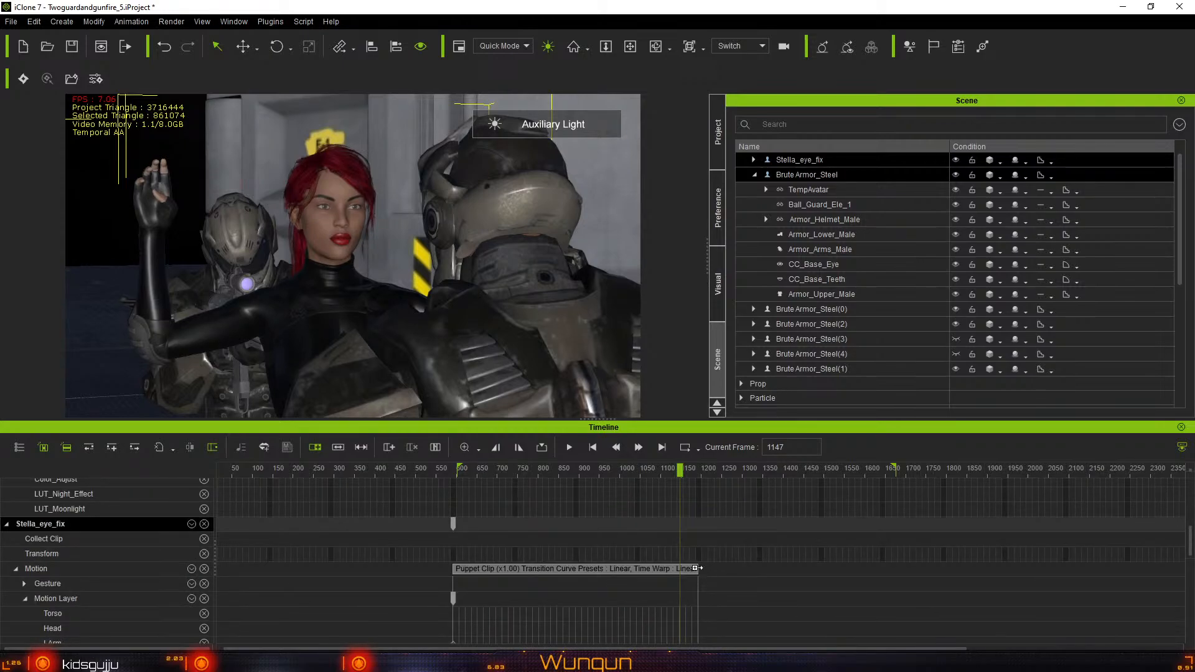
pyautogui.moveTo(702, 568); pyautogui.dragTo(937, 568)
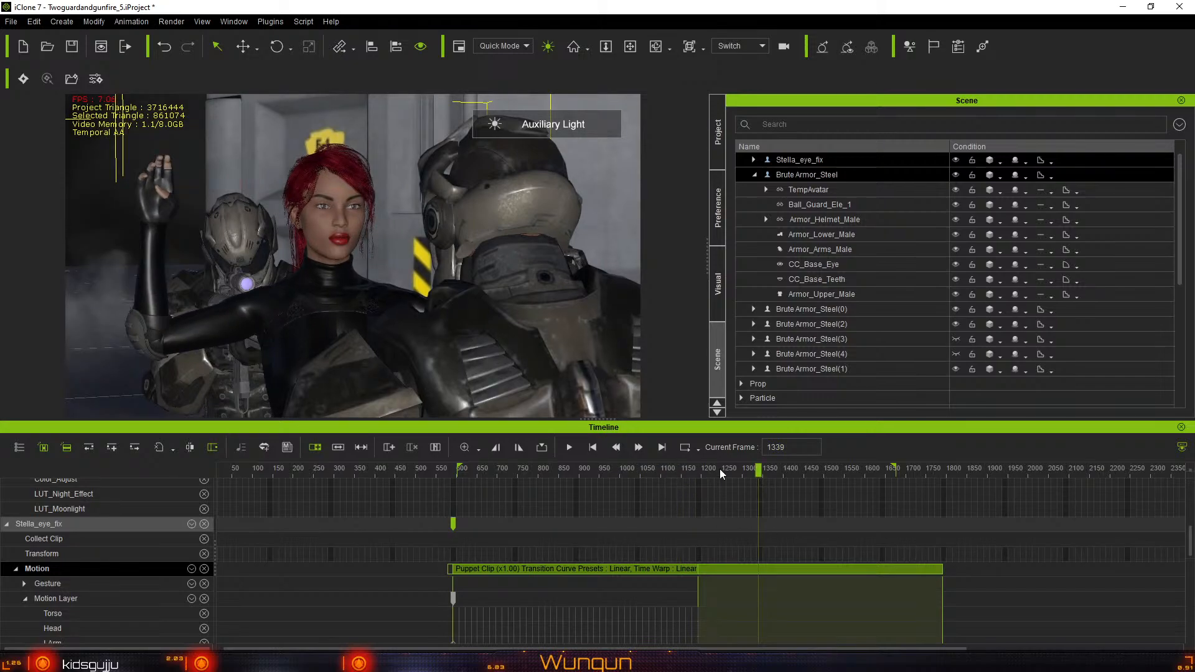
# Play the sequence from frame 804 and inspect Stella's extended motion, ending at frame 1217
pyautogui.click(690, 471)
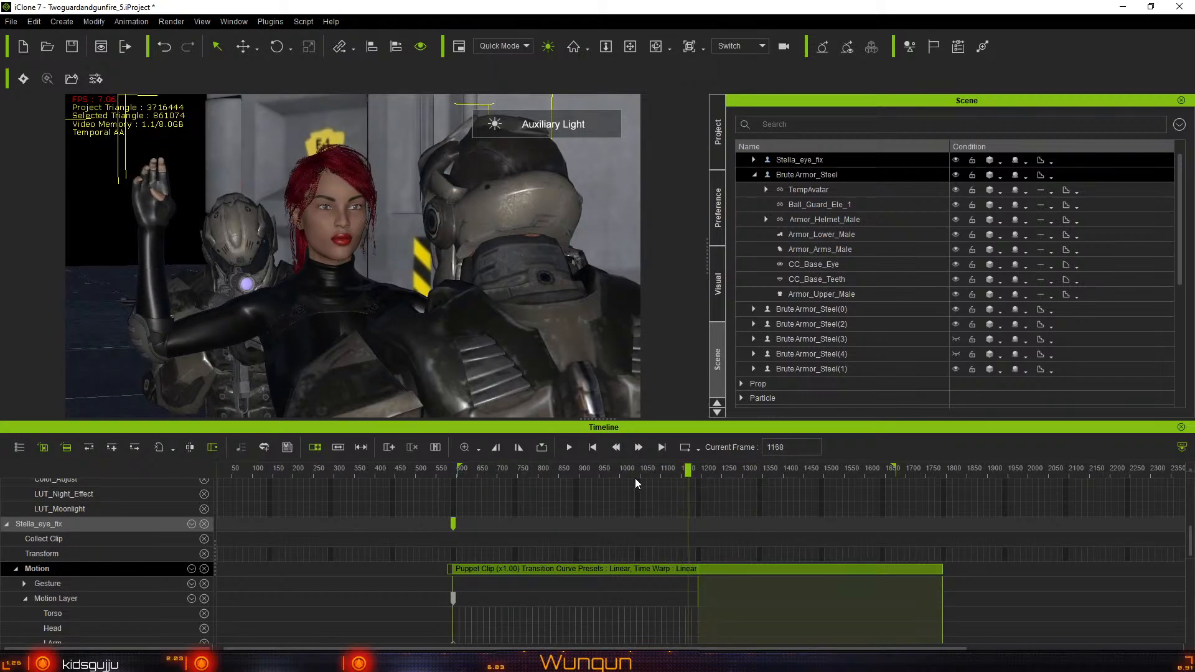
pyautogui.click(618, 479)
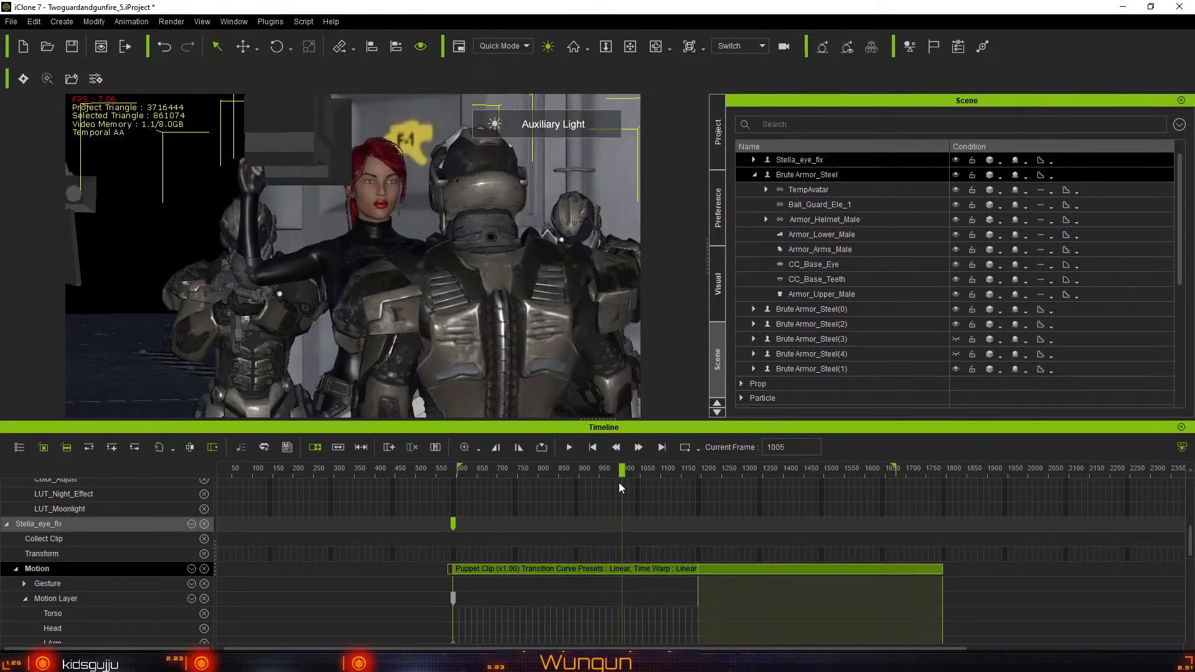
pyautogui.moveTo(619, 483); pyautogui.dragTo(539, 491)
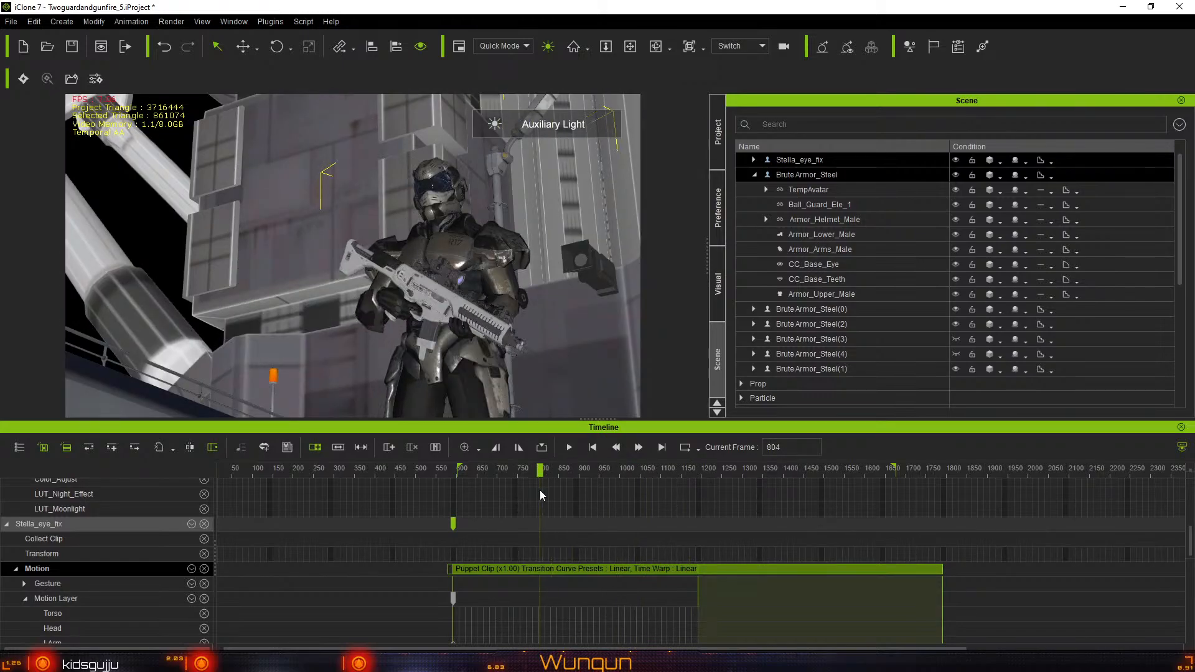
pyautogui.press('space')
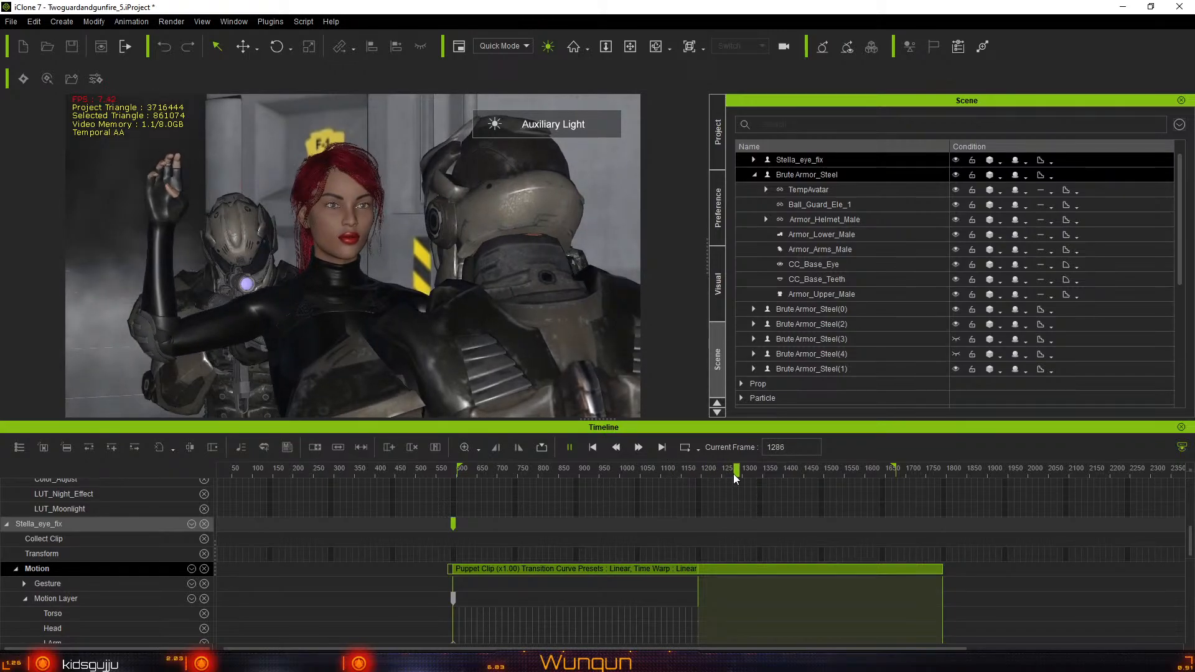
pyautogui.press('space')
pyautogui.click(715, 472)
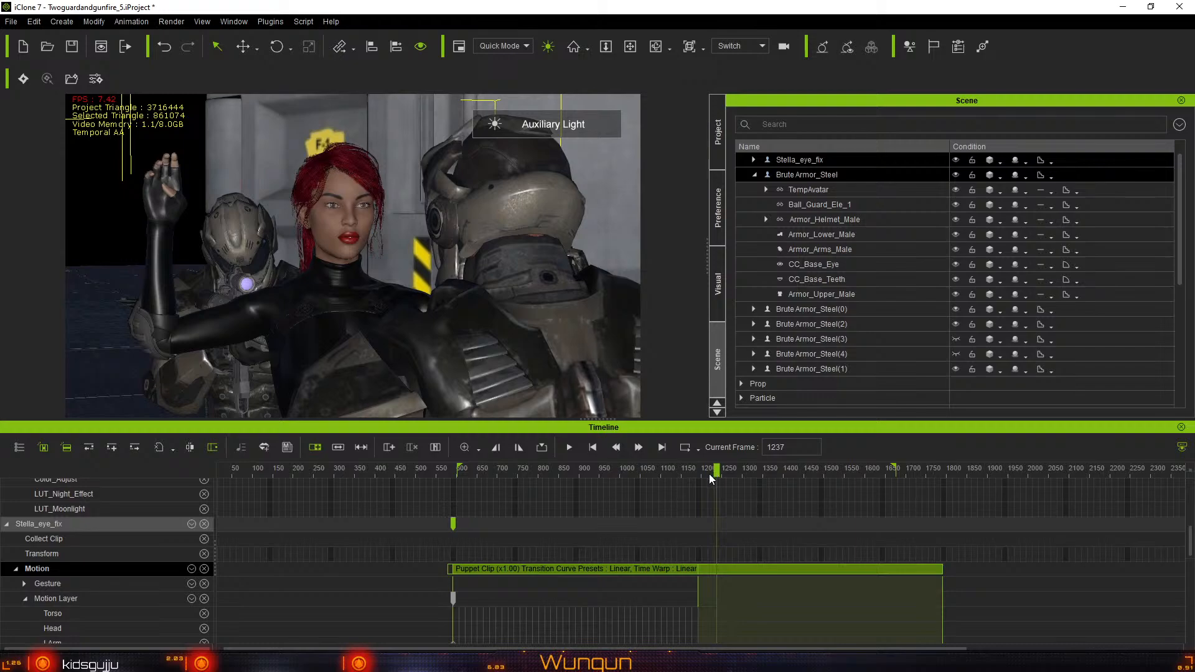
pyautogui.moveTo(708, 473); pyautogui.dragTo(708, 479)
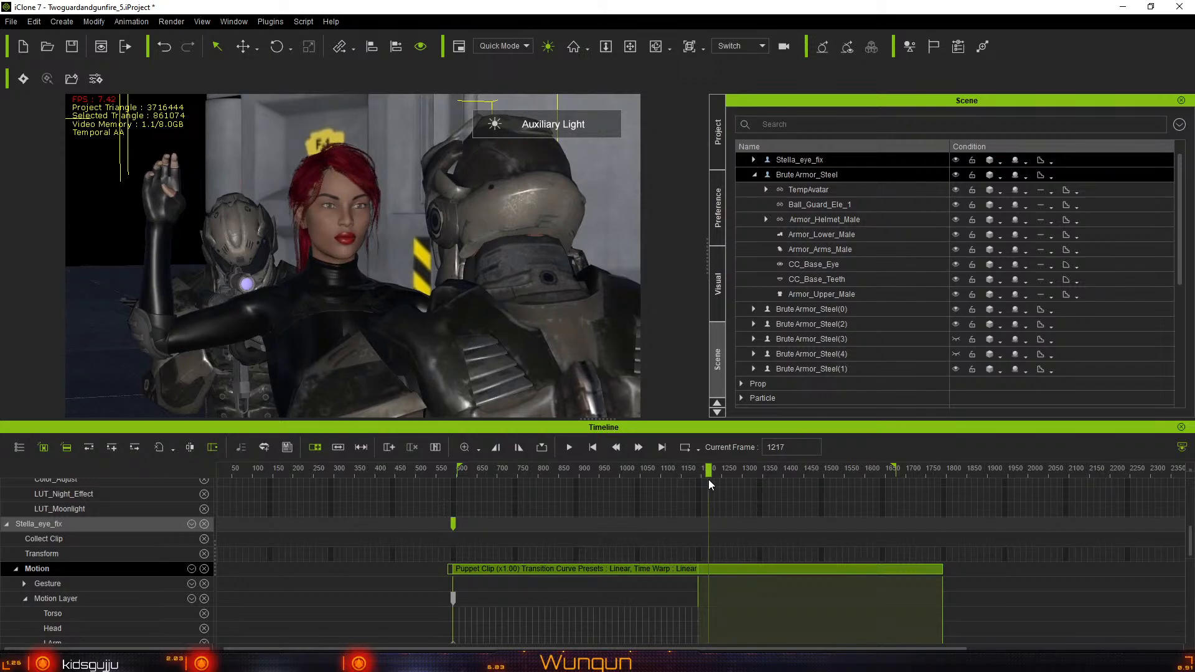
# Flatten all parts of Stella's extended Puppet Clip and play the sequence from frame 1069
pyautogui.rightClick(711, 568)
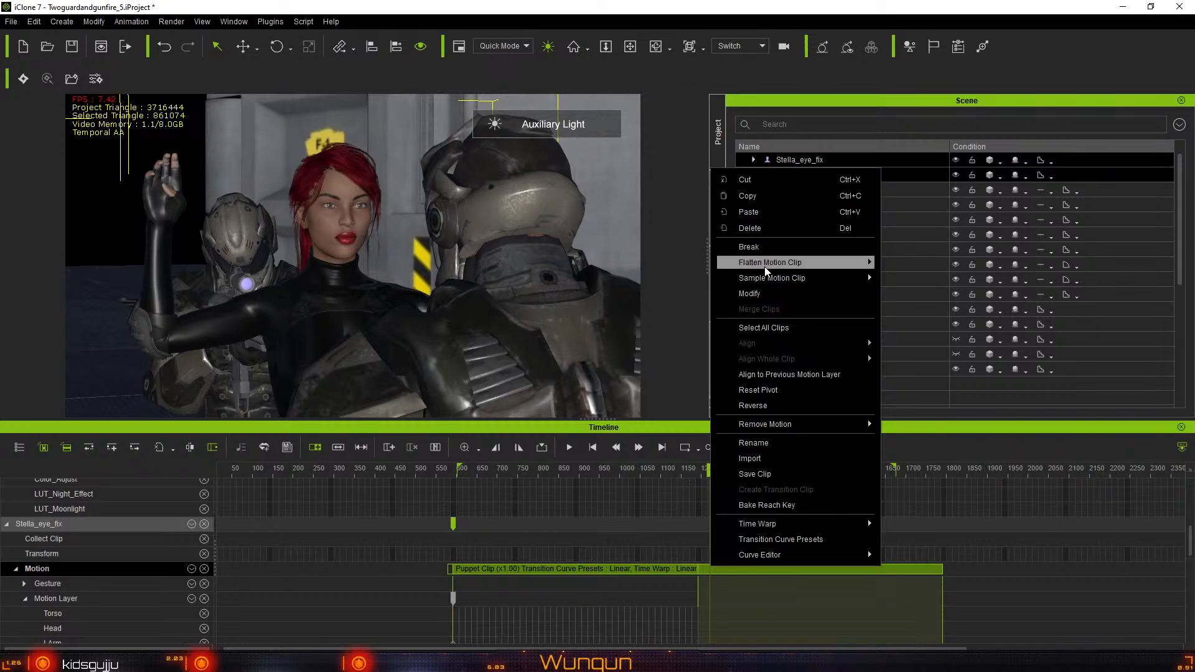
pyautogui.moveTo(765, 266)
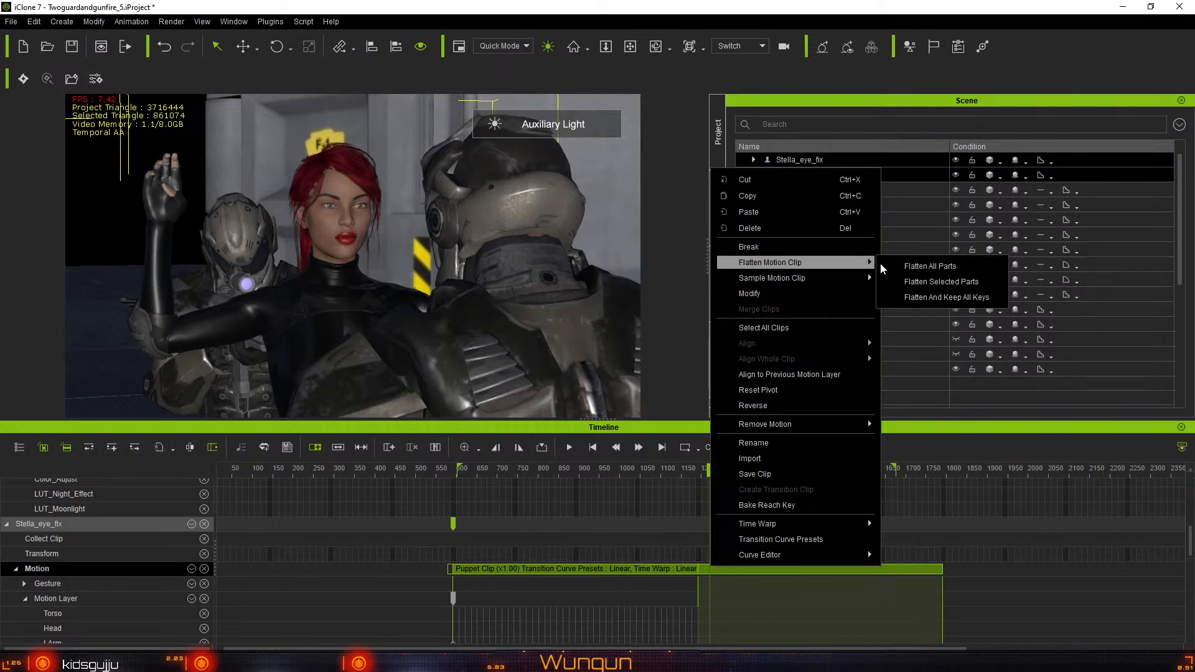
pyautogui.click(927, 266)
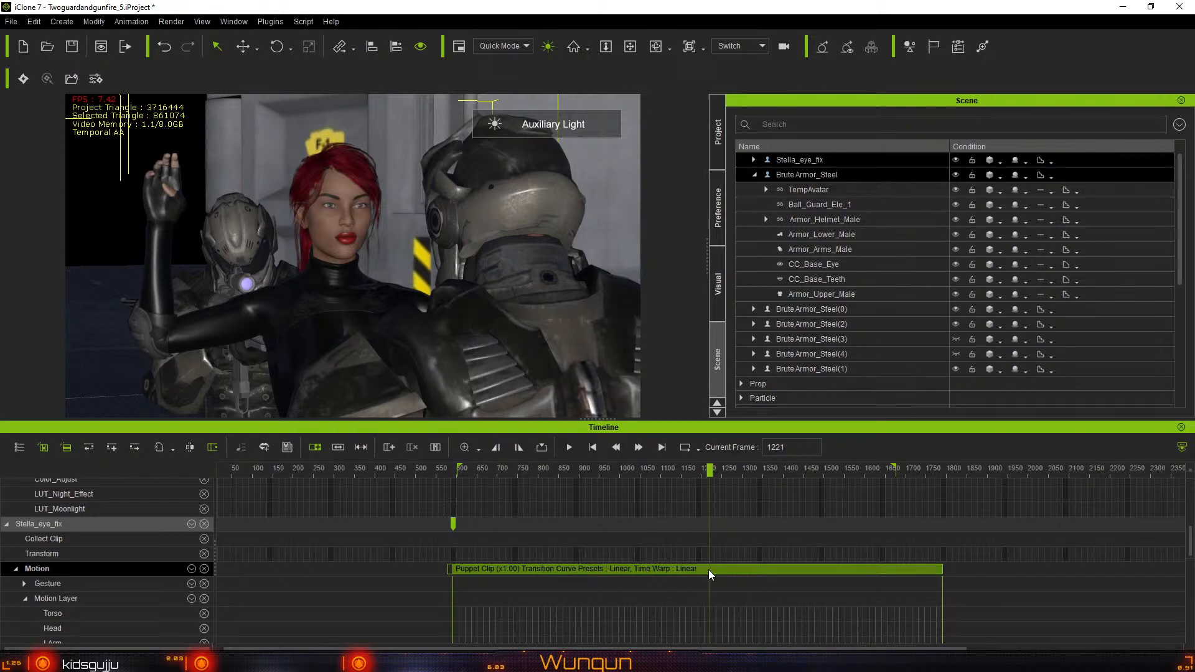
pyautogui.click(649, 470)
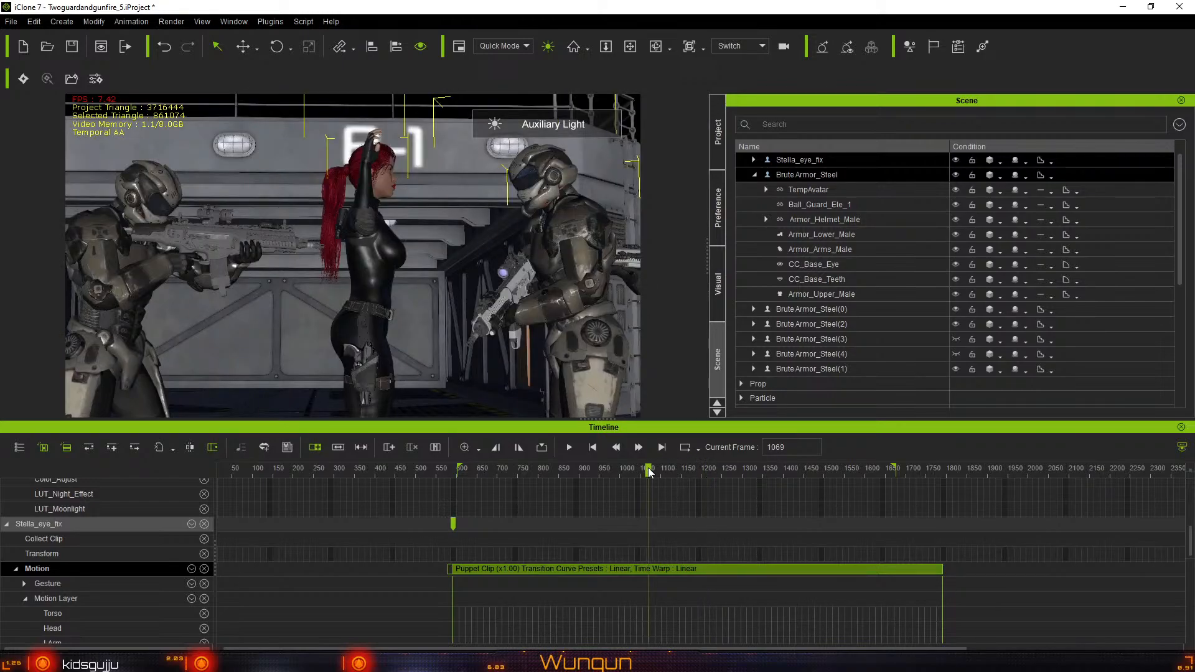
pyautogui.press('space')
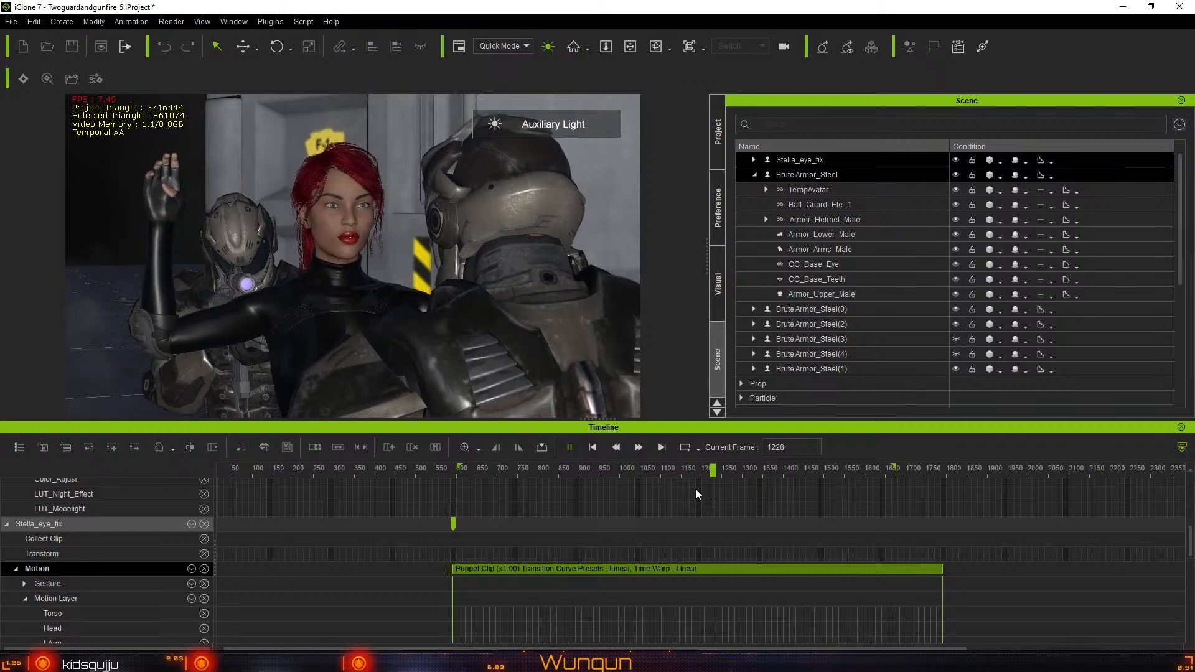
# Break Stella's Puppet Clip on the Motion track at frames 1240 and 1371
pyautogui.press('space')
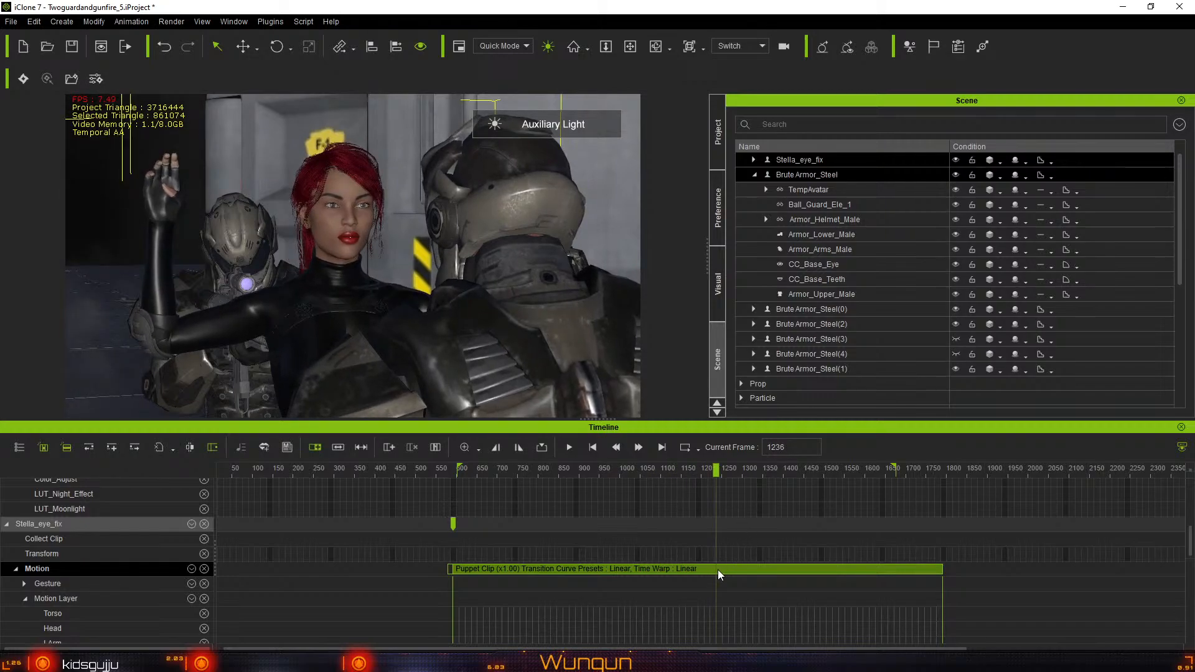
pyautogui.rightClick(718, 570)
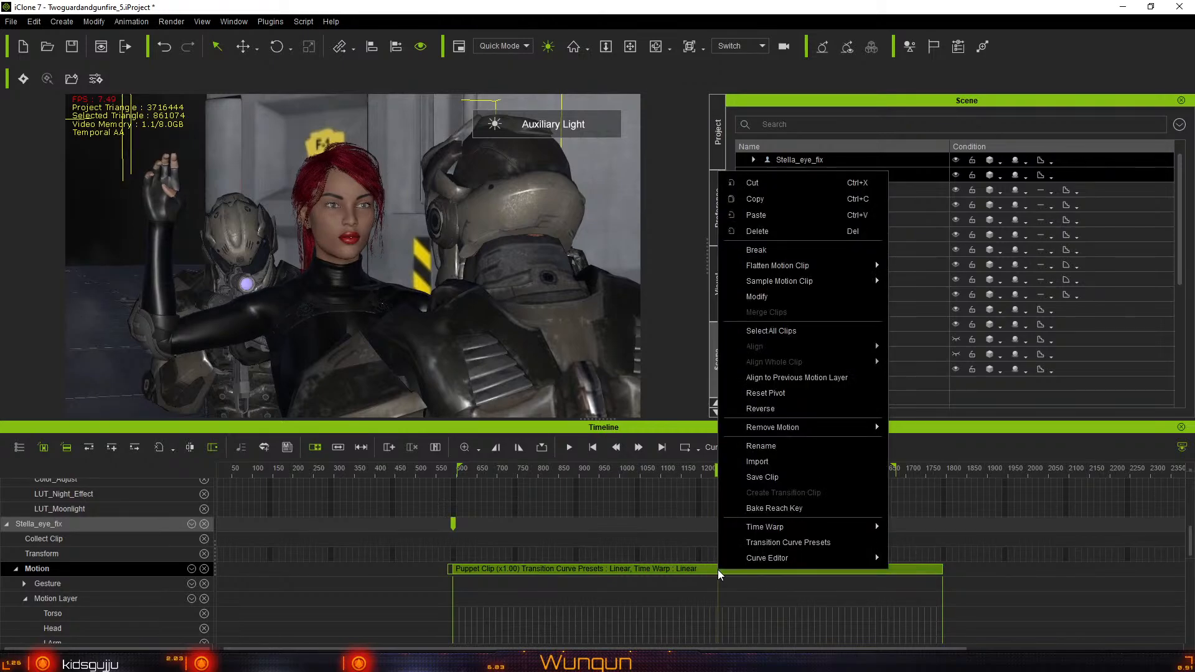
pyautogui.click(775, 251)
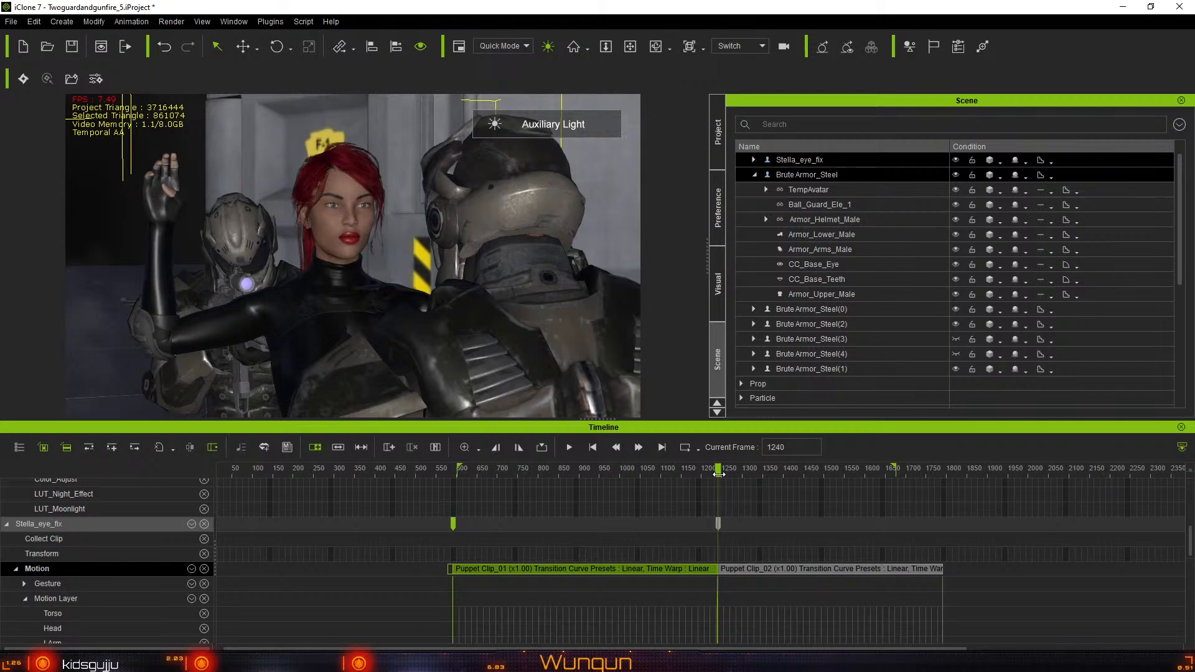
pyautogui.moveTo(720, 474); pyautogui.dragTo(773, 481)
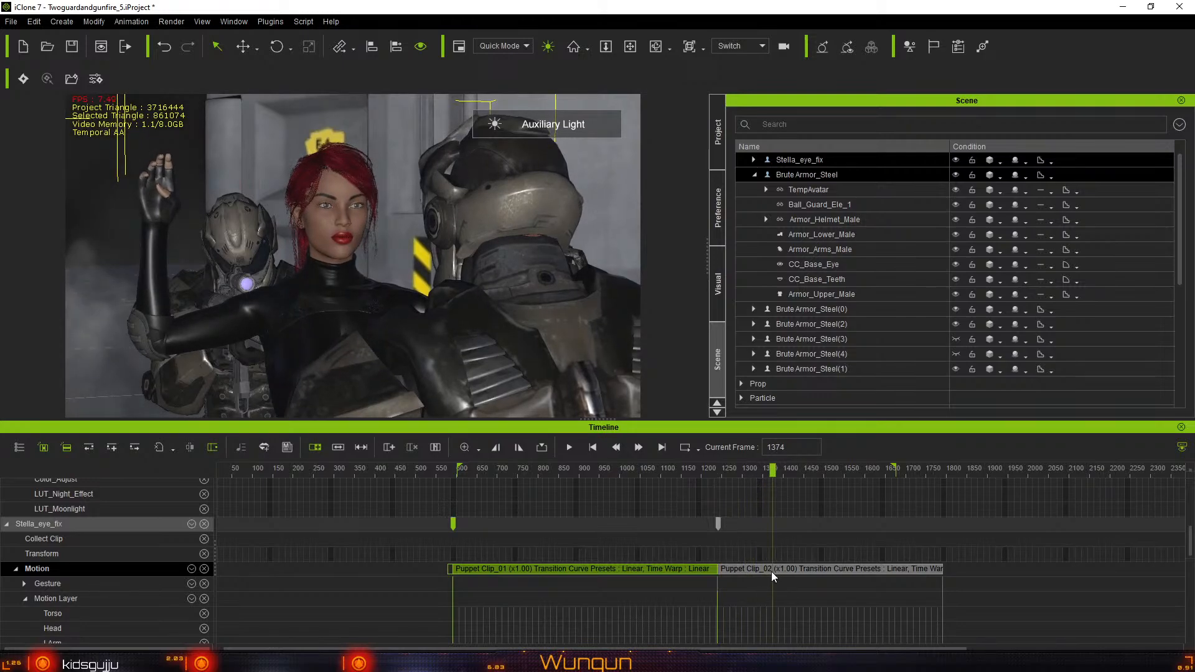
pyautogui.rightClick(772, 576)
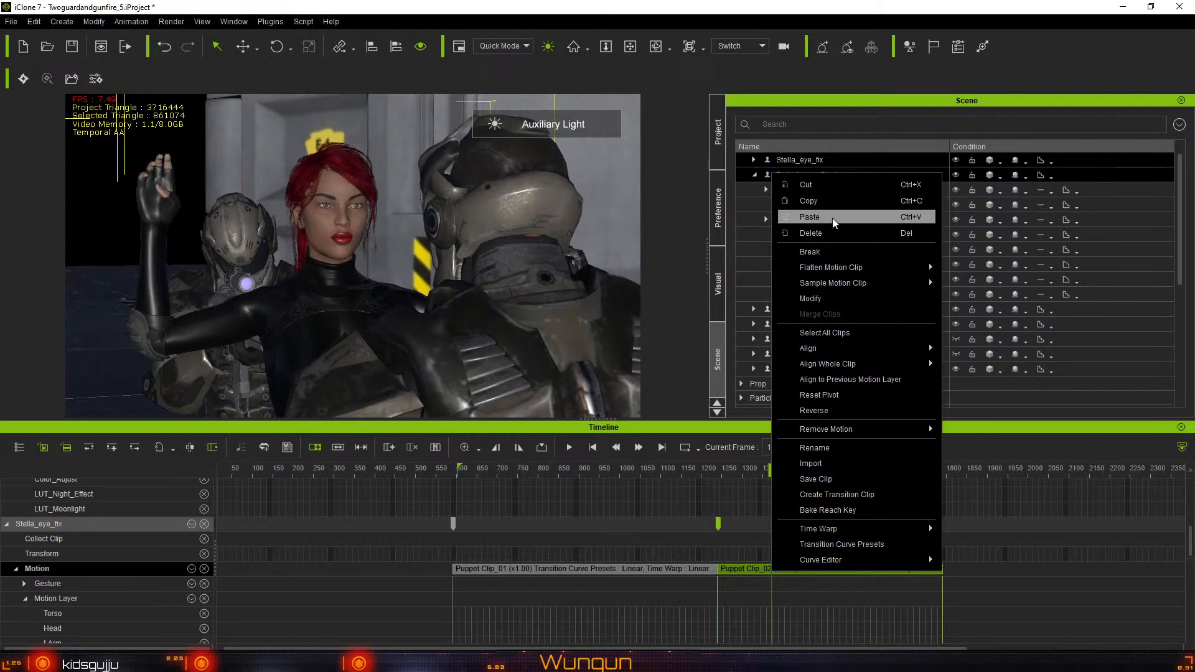
pyautogui.click(829, 252)
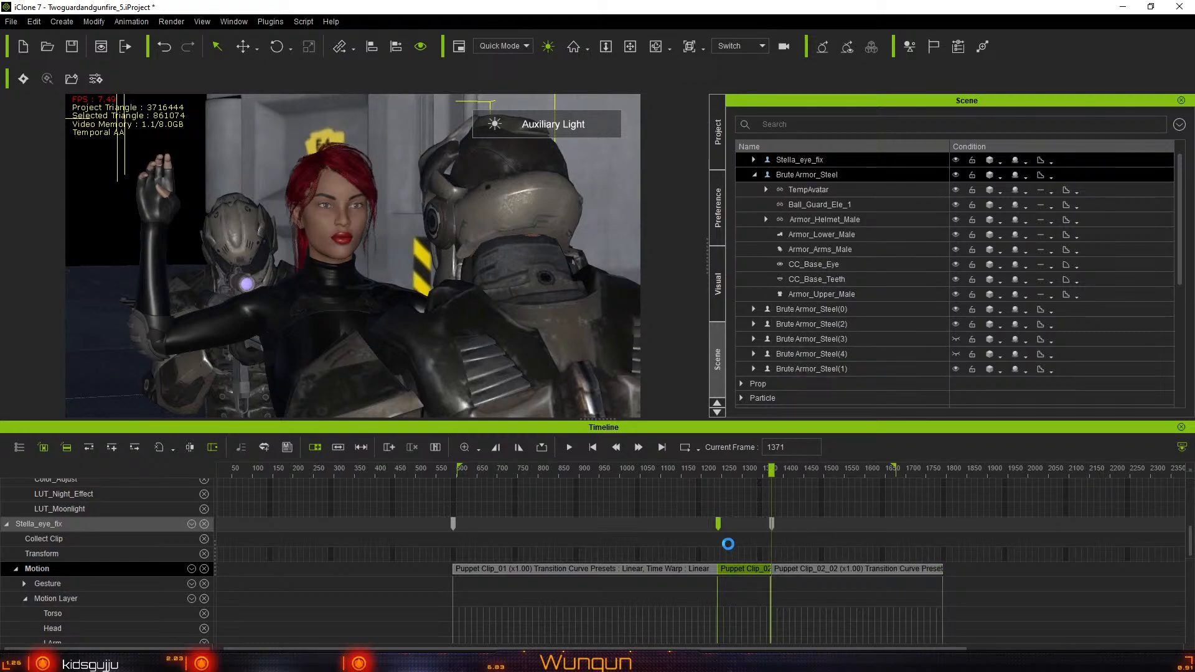
# Move the playhead into the middle Puppet Clip at frame 1296, select Stella and open Motion Puppet for her
pyautogui.click(713, 469)
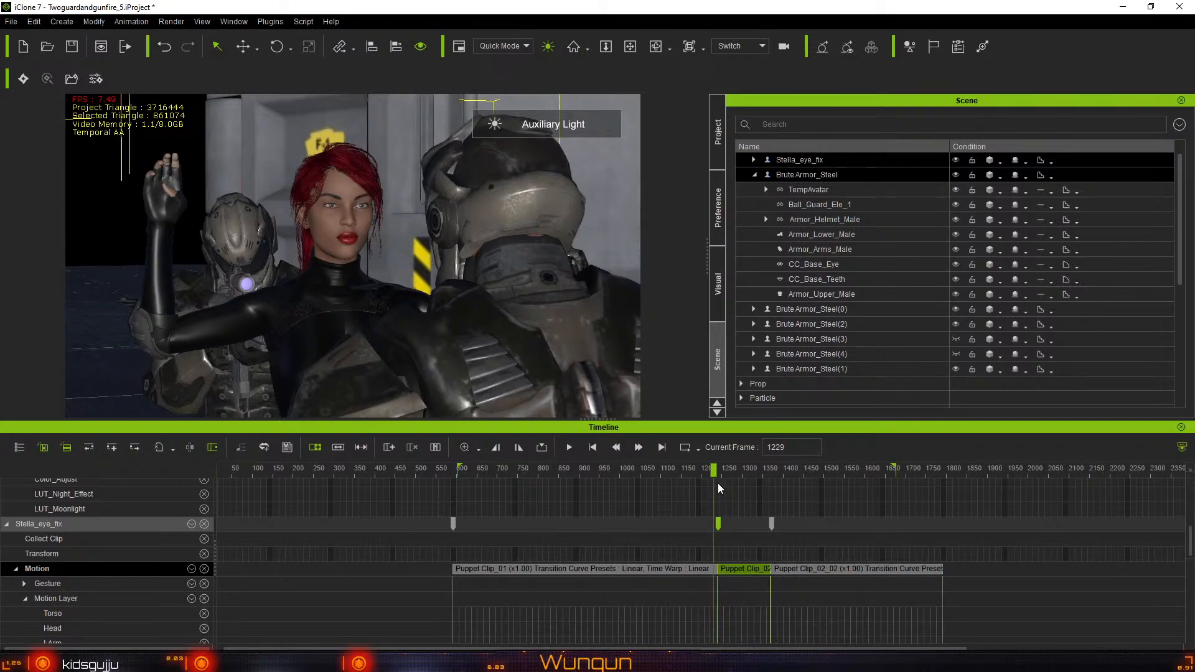
pyautogui.click(741, 569)
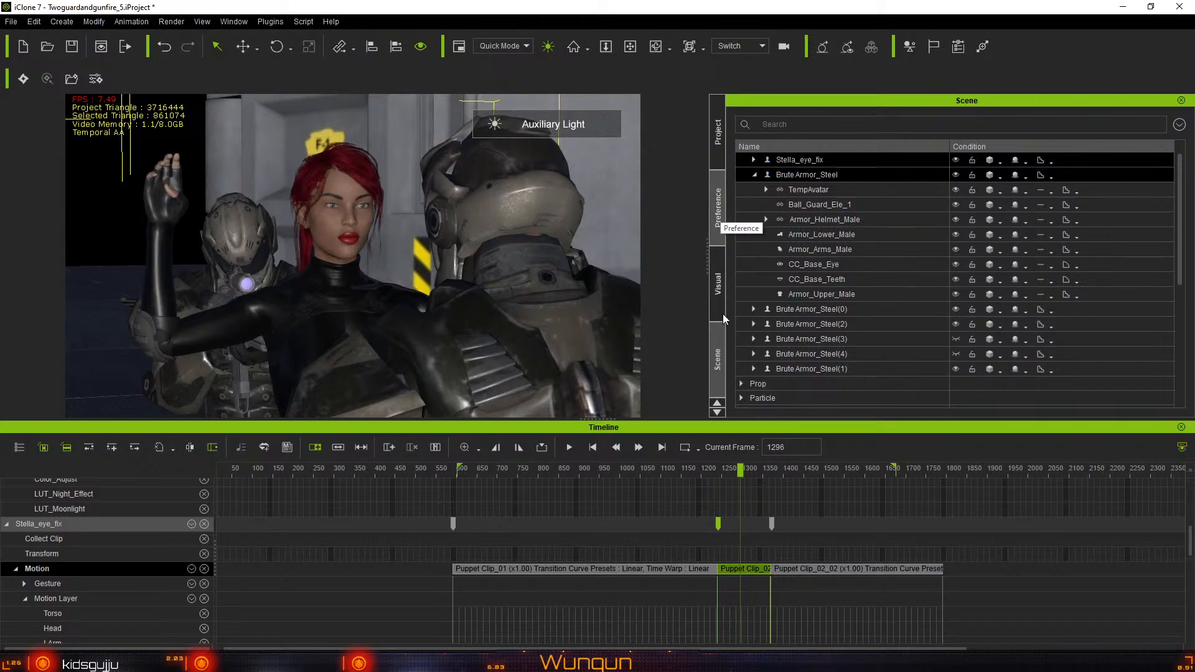
pyautogui.click(719, 359)
pyautogui.click(719, 360)
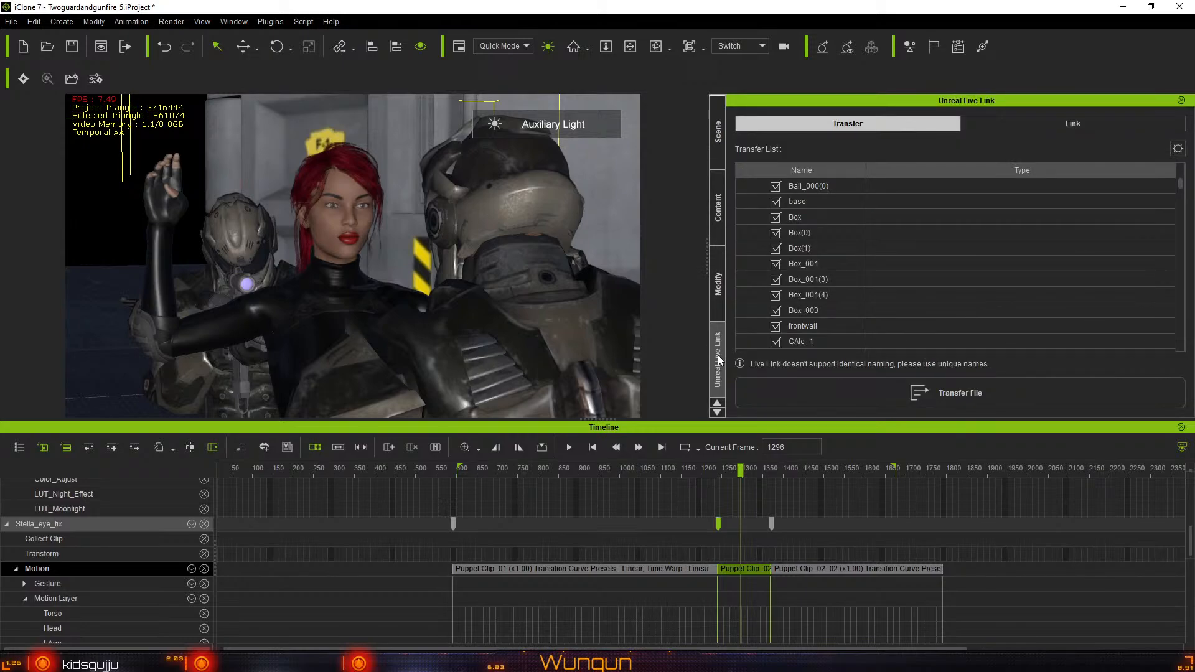
pyautogui.click(719, 284)
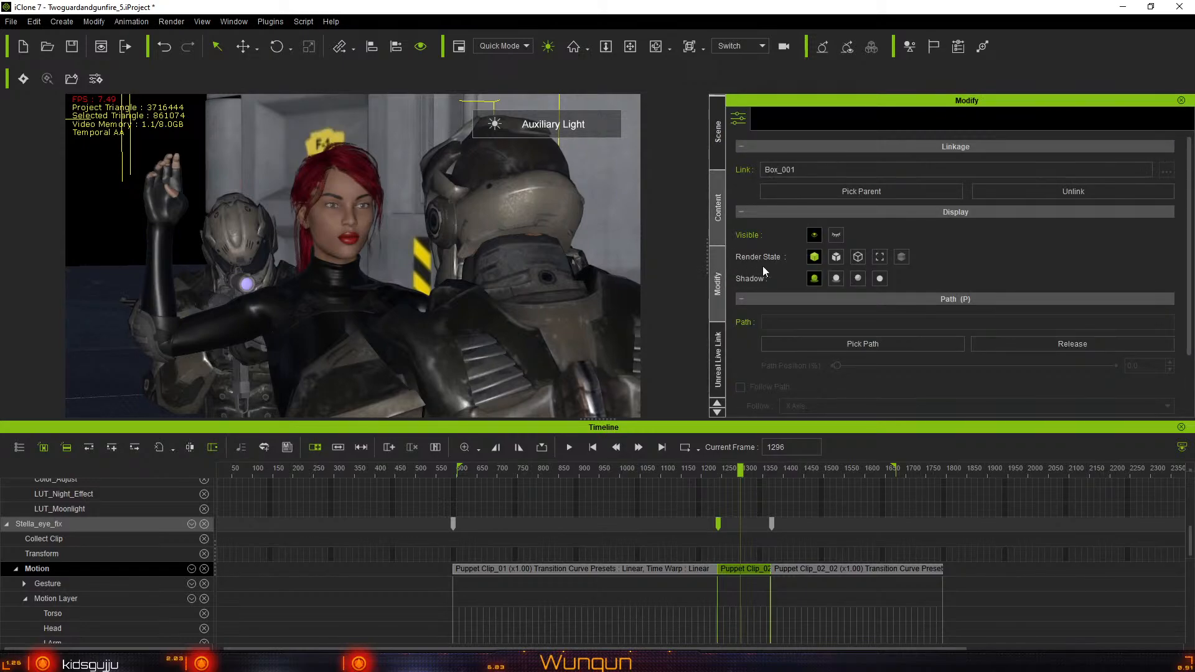
pyautogui.click(352, 225)
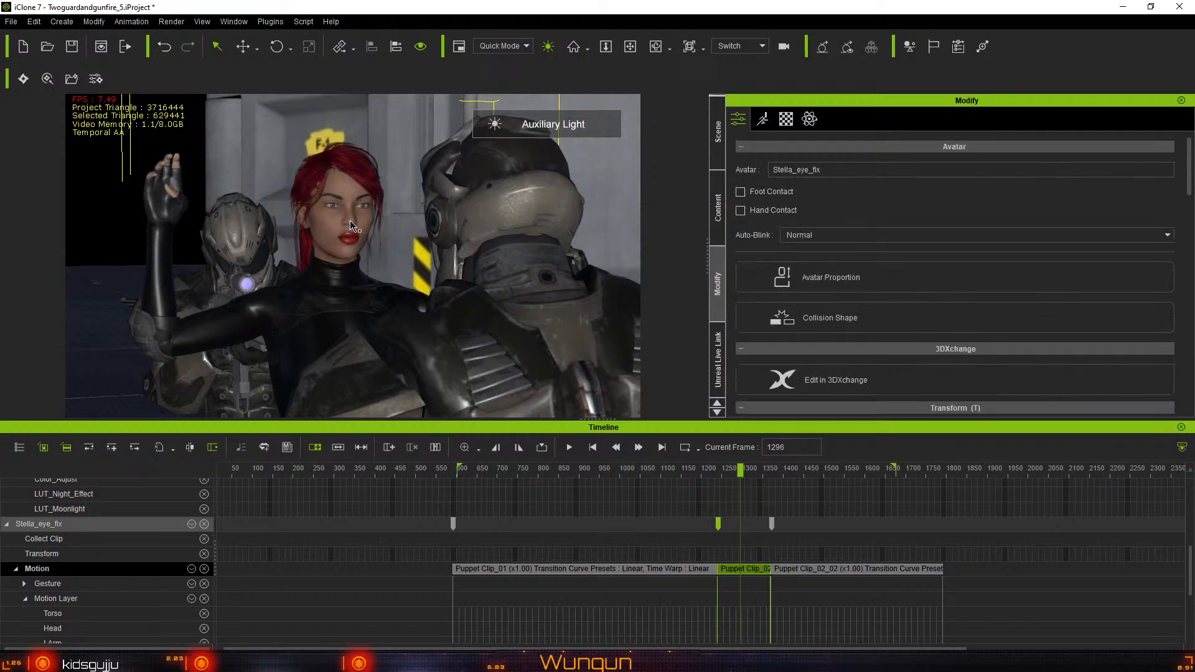
pyautogui.click(764, 123)
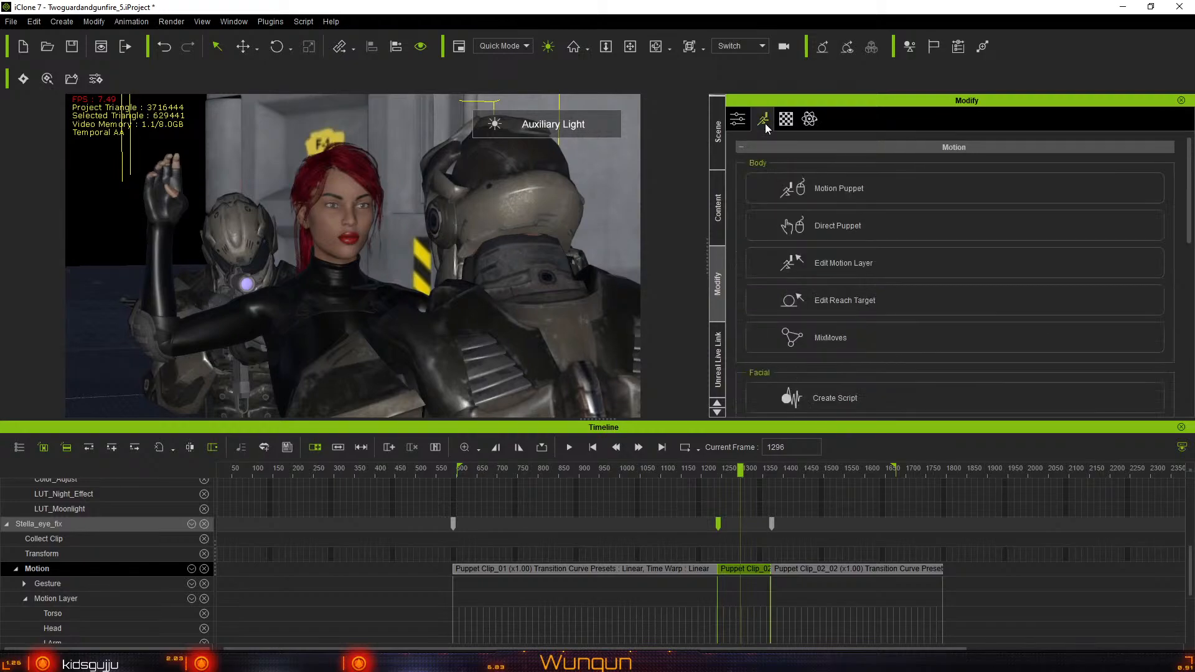
pyautogui.click(820, 188)
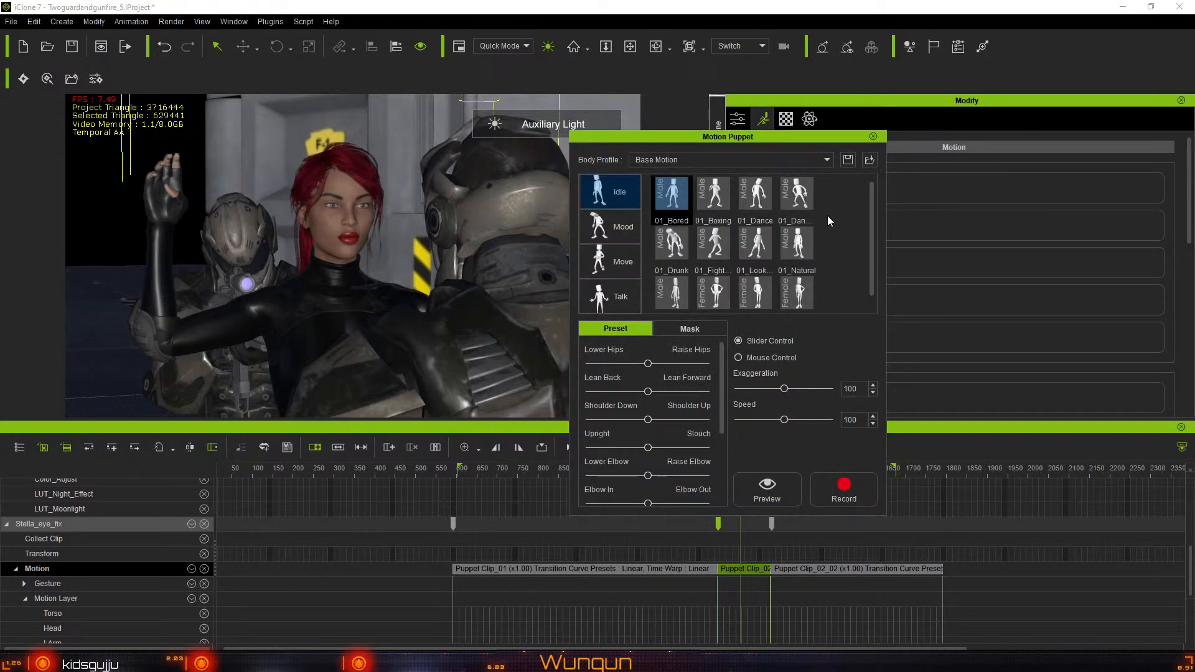
# Choose the 01_Ignore motion from the Talk category and preview it on Stella
pyautogui.click(616, 296)
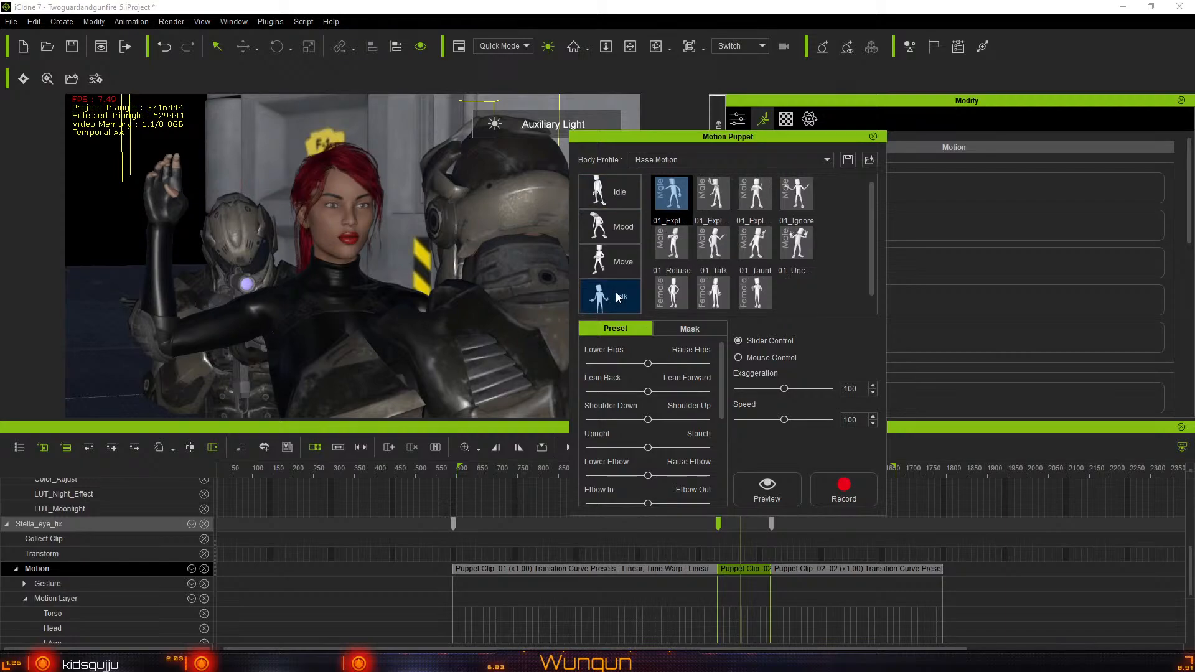
pyautogui.click(796, 198)
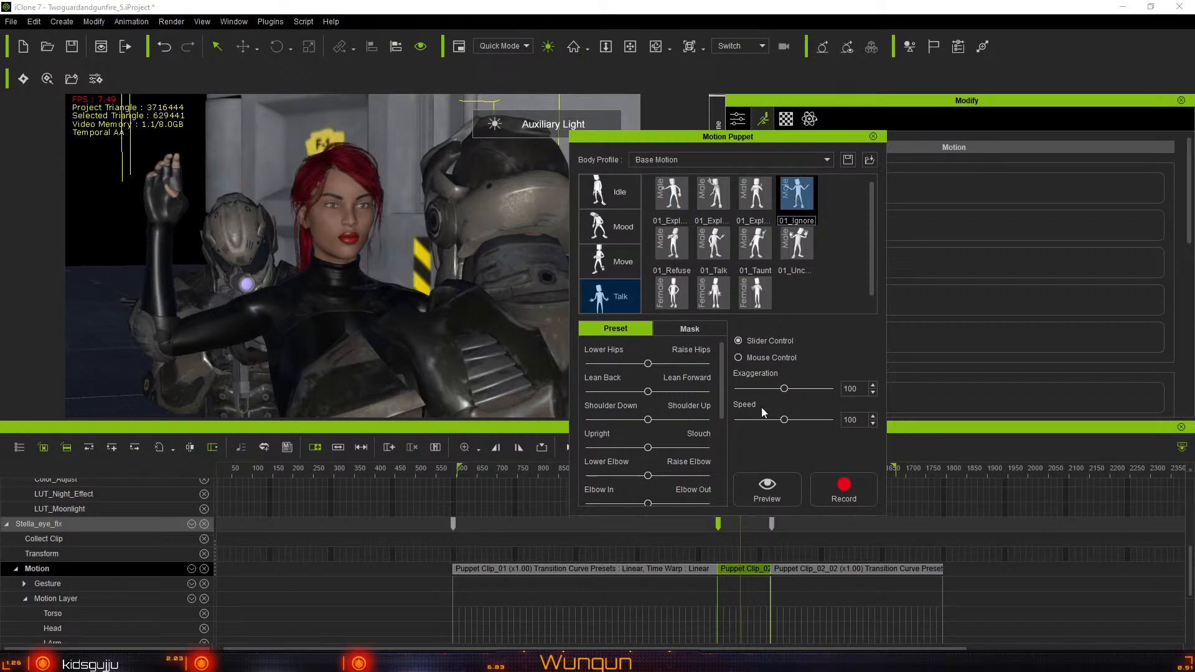
pyautogui.click(759, 502)
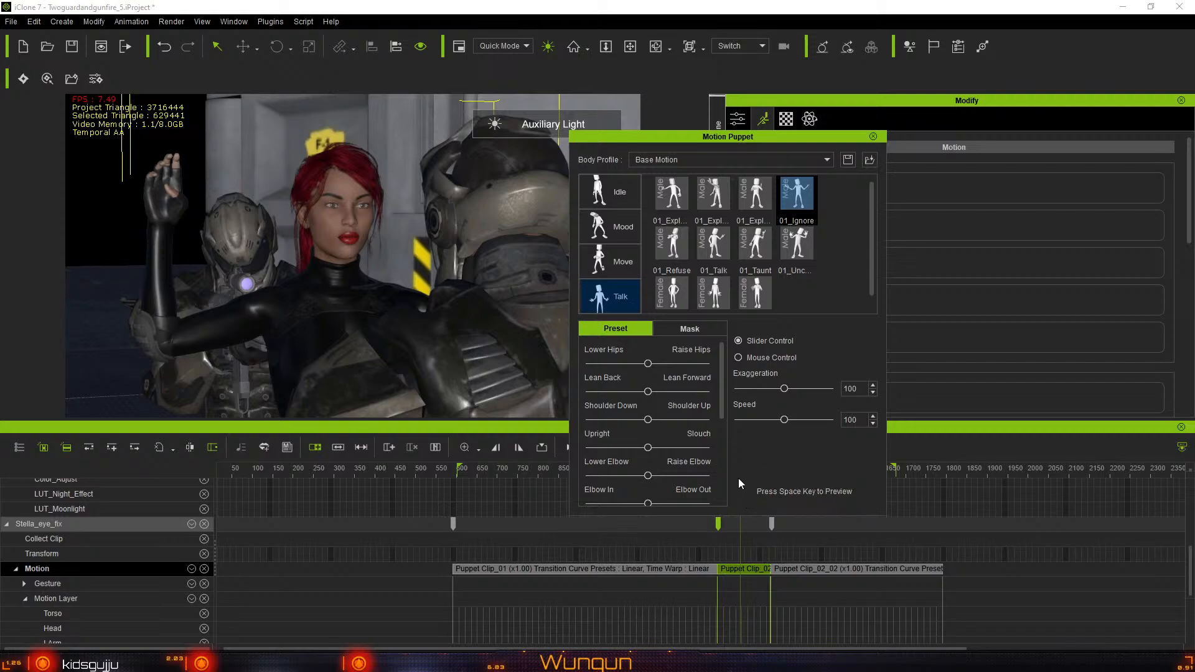
pyautogui.press('space')
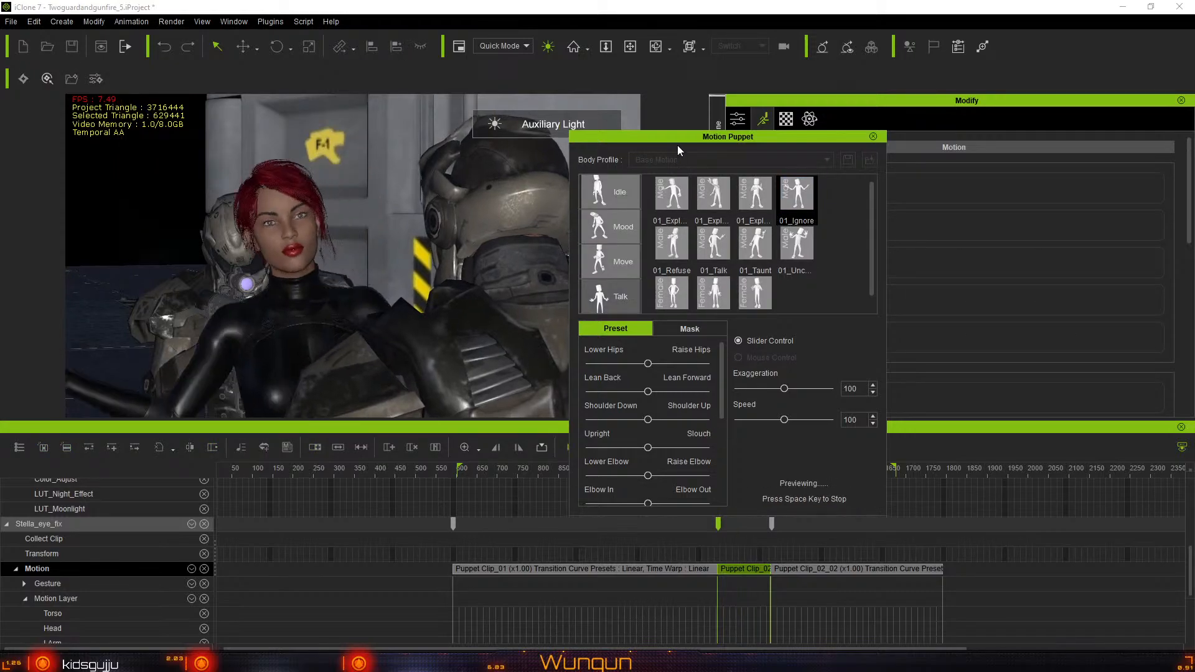
pyautogui.moveTo(701, 135); pyautogui.dragTo(851, 119)
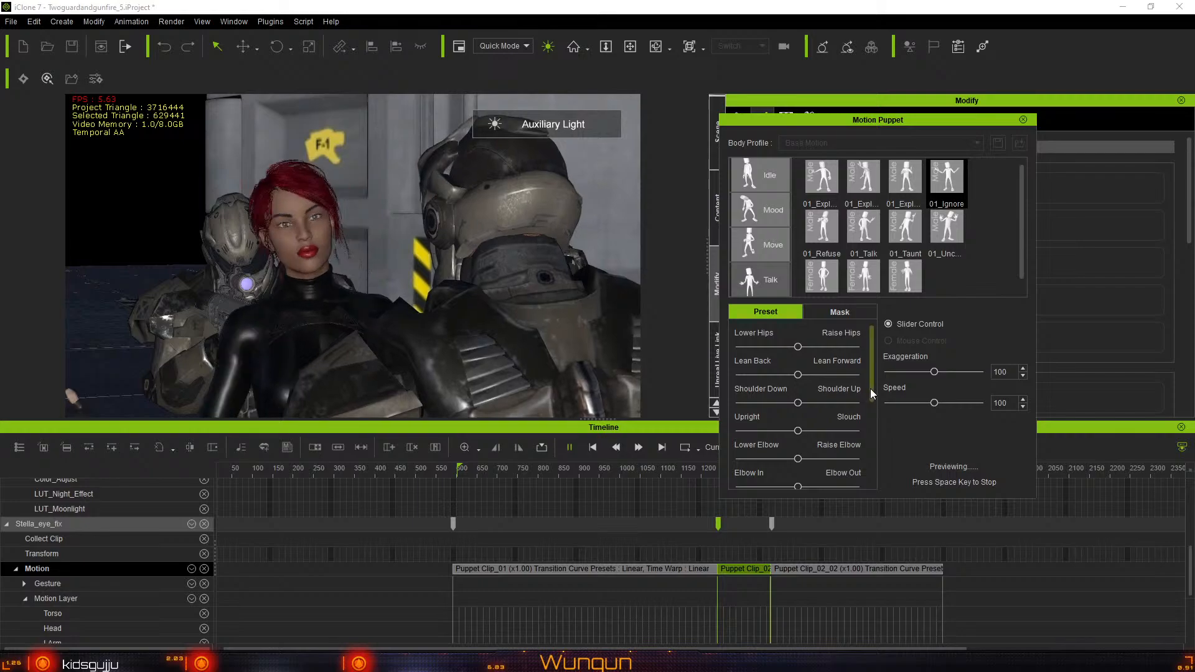
pyautogui.moveTo(870, 389); pyautogui.dragTo(871, 339)
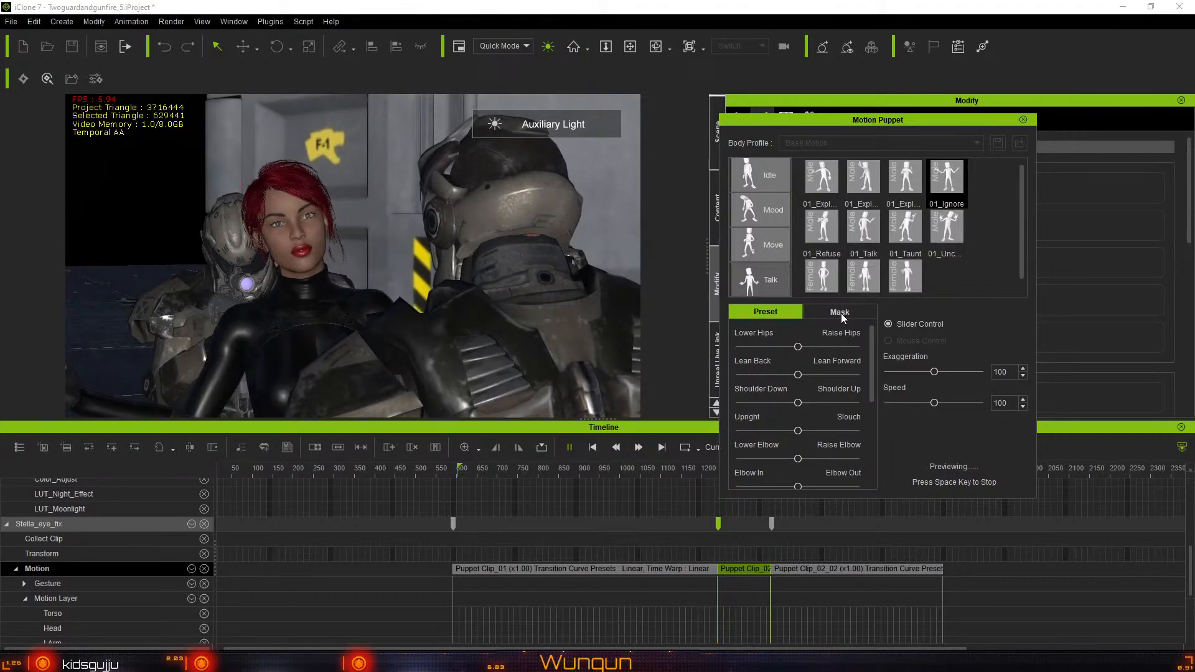
pyautogui.press('space')
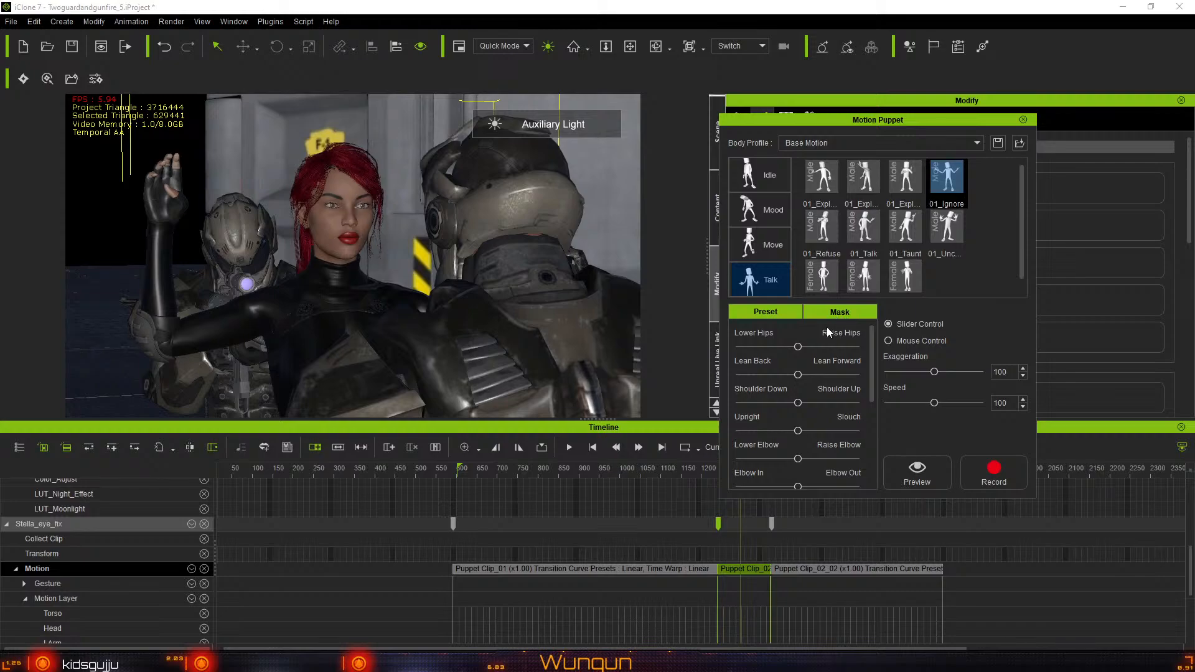
# Mask out Stella's arms and legs, keeping the head, torso and hands active, and preview the 01_Ignore motion
pyautogui.click(840, 314)
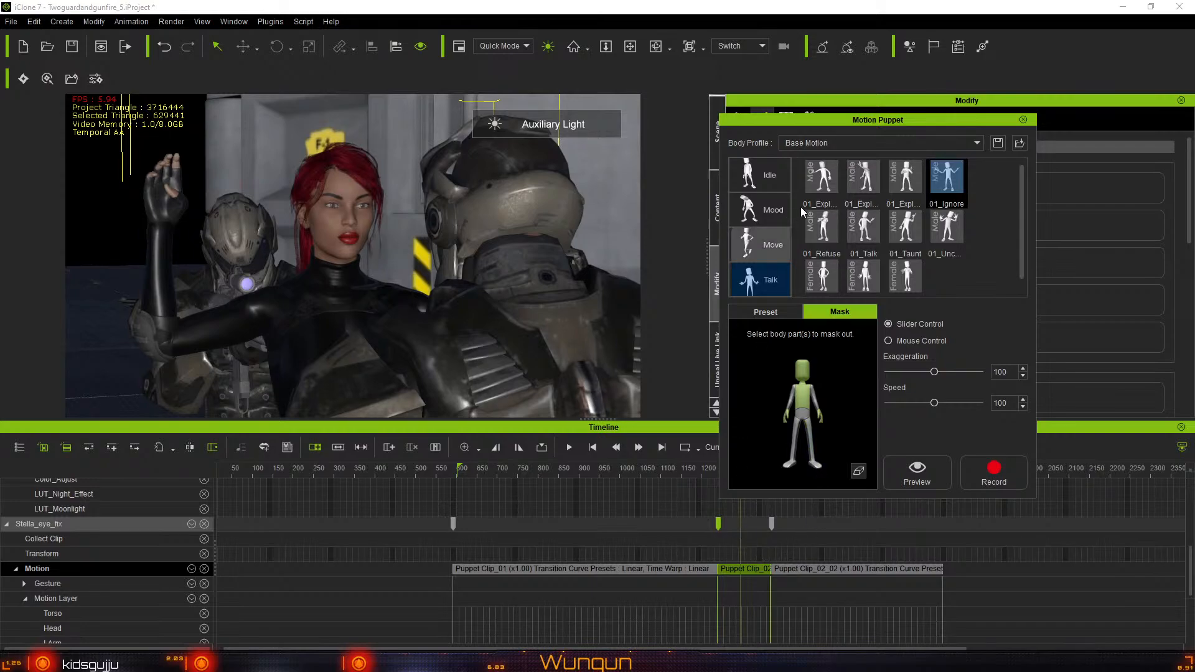
pyautogui.press('space')
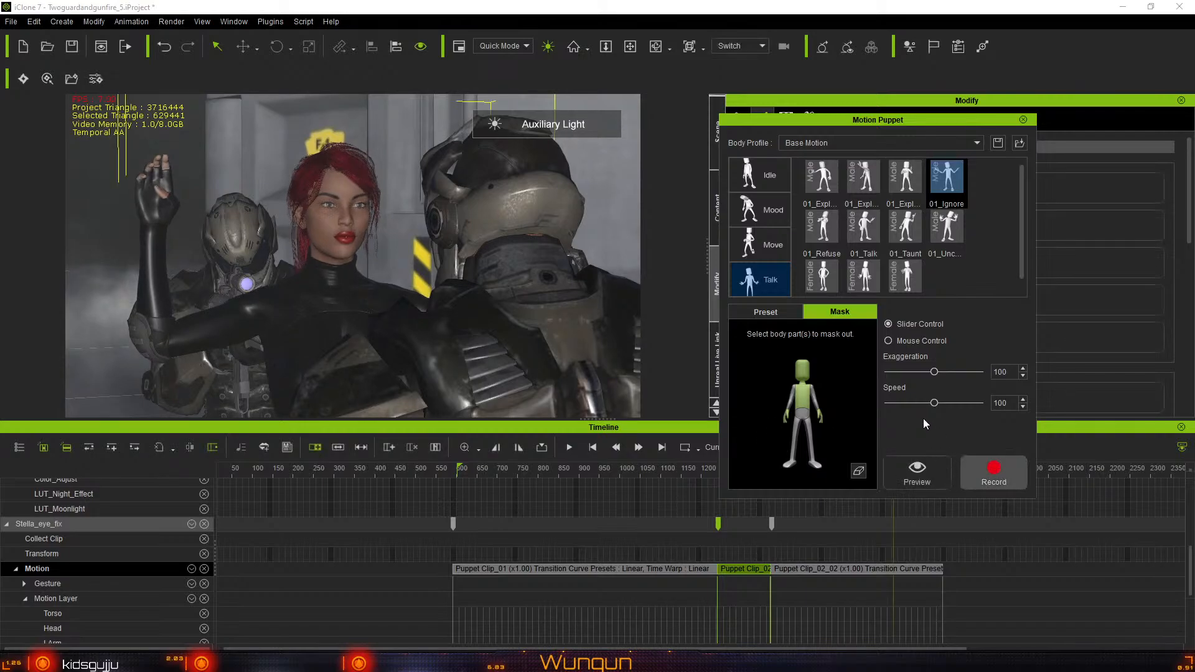
pyautogui.click(921, 476)
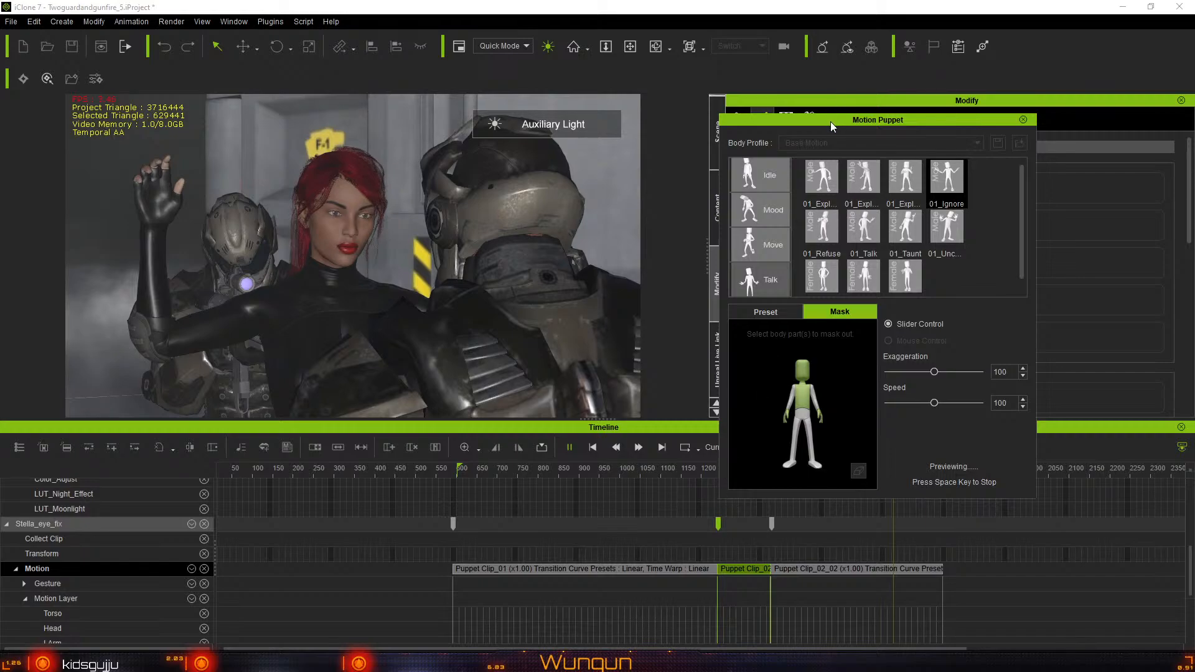
pyautogui.moveTo(830, 124); pyautogui.dragTo(1002, 66)
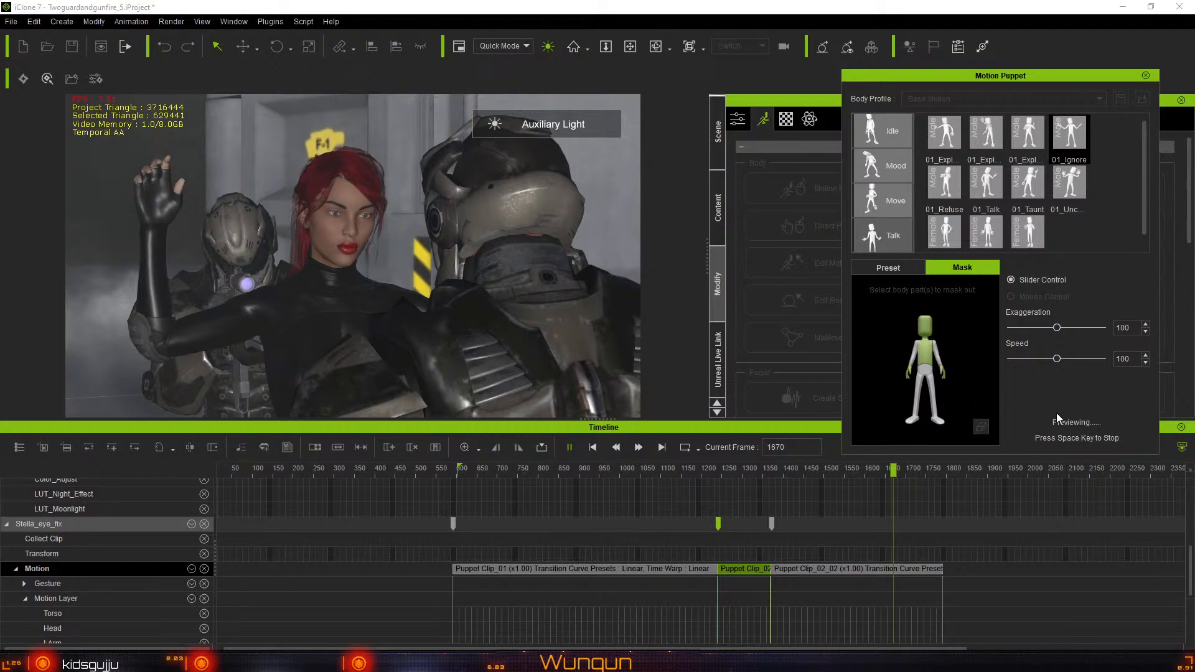
pyautogui.press('space')
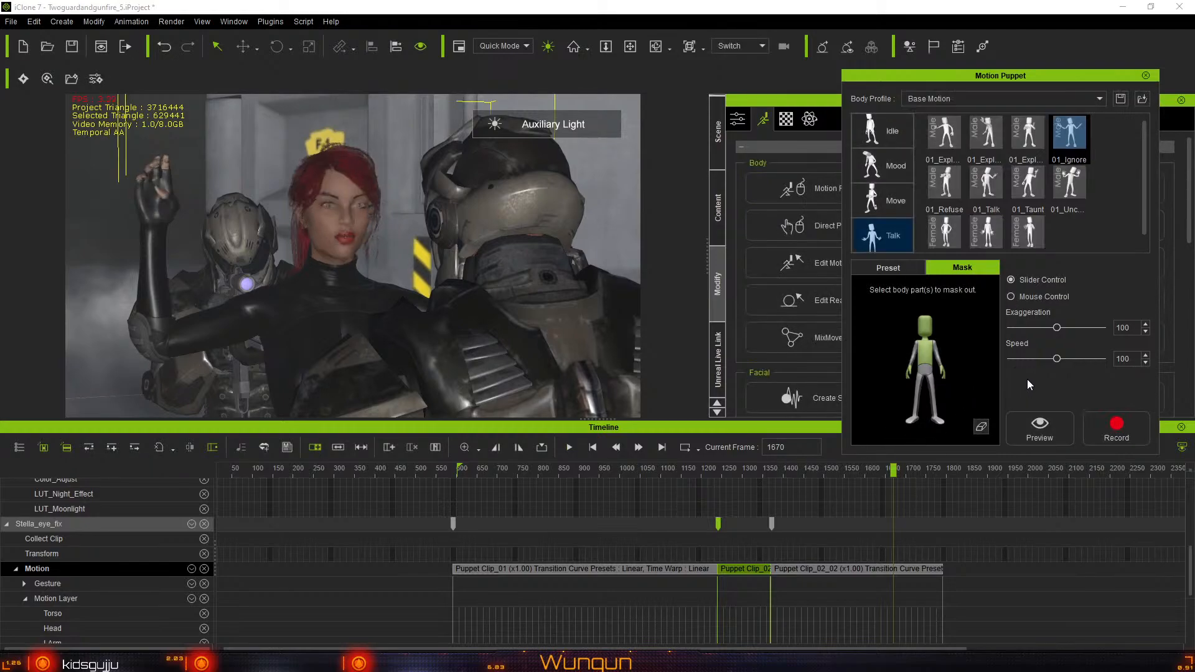
# Mask out Stella's head and hands, make the arms active alongside the torso, and preview the motion
pyautogui.click(925, 329)
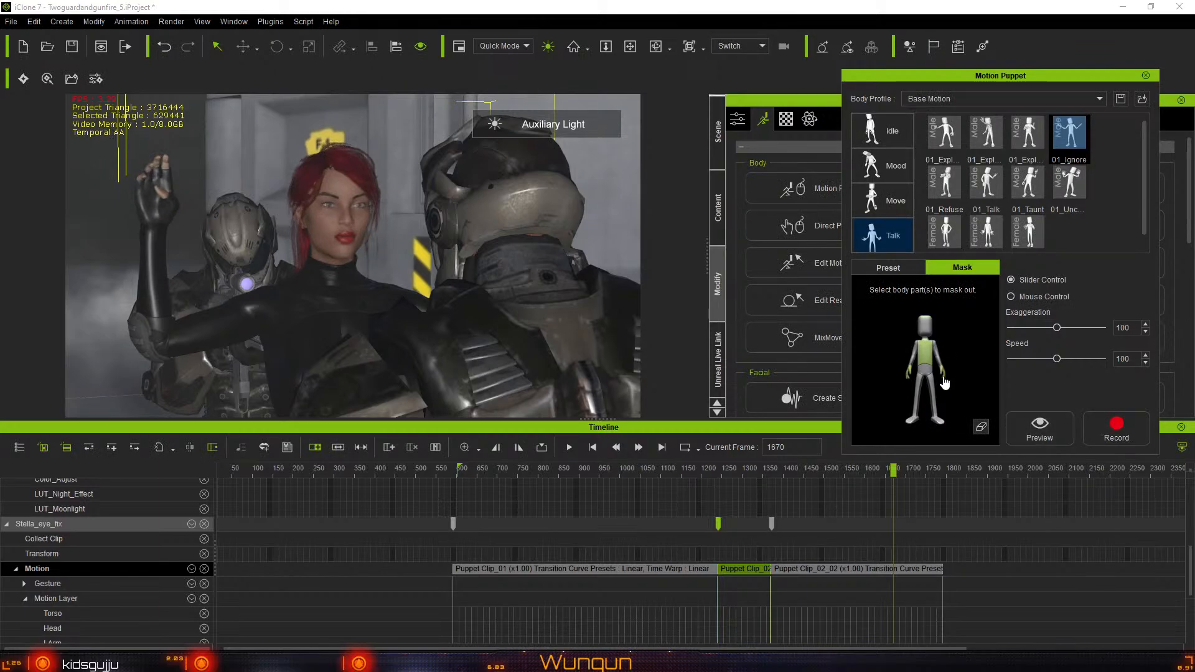
pyautogui.click(914, 359)
pyautogui.click(1040, 429)
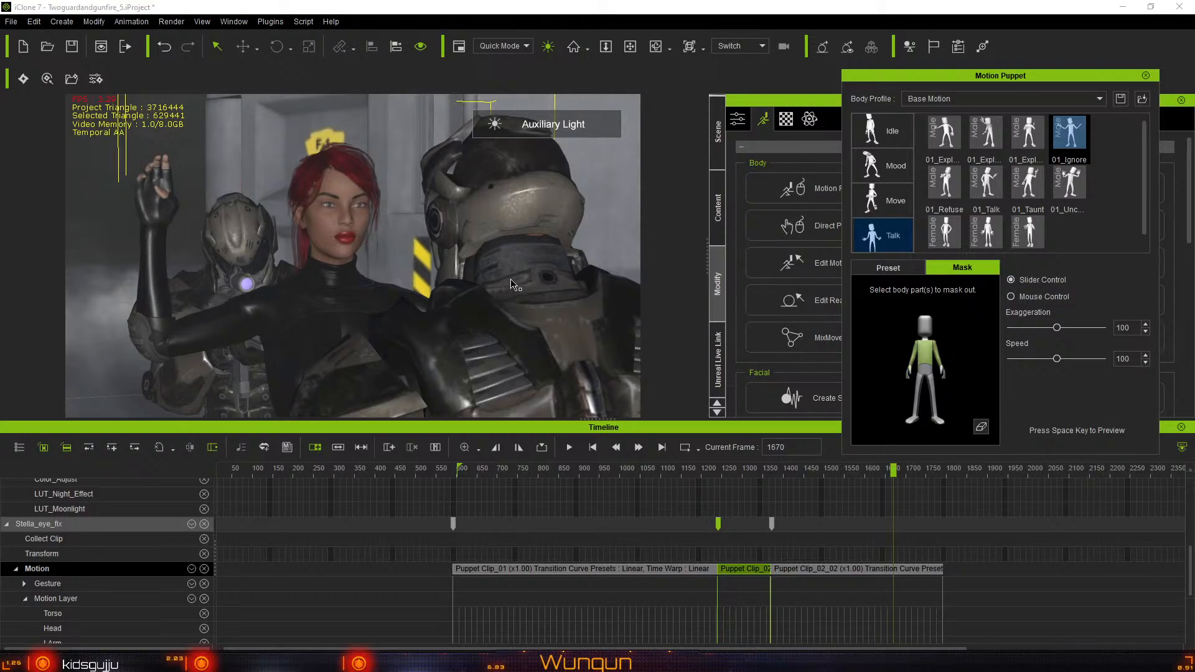
pyautogui.press('space')
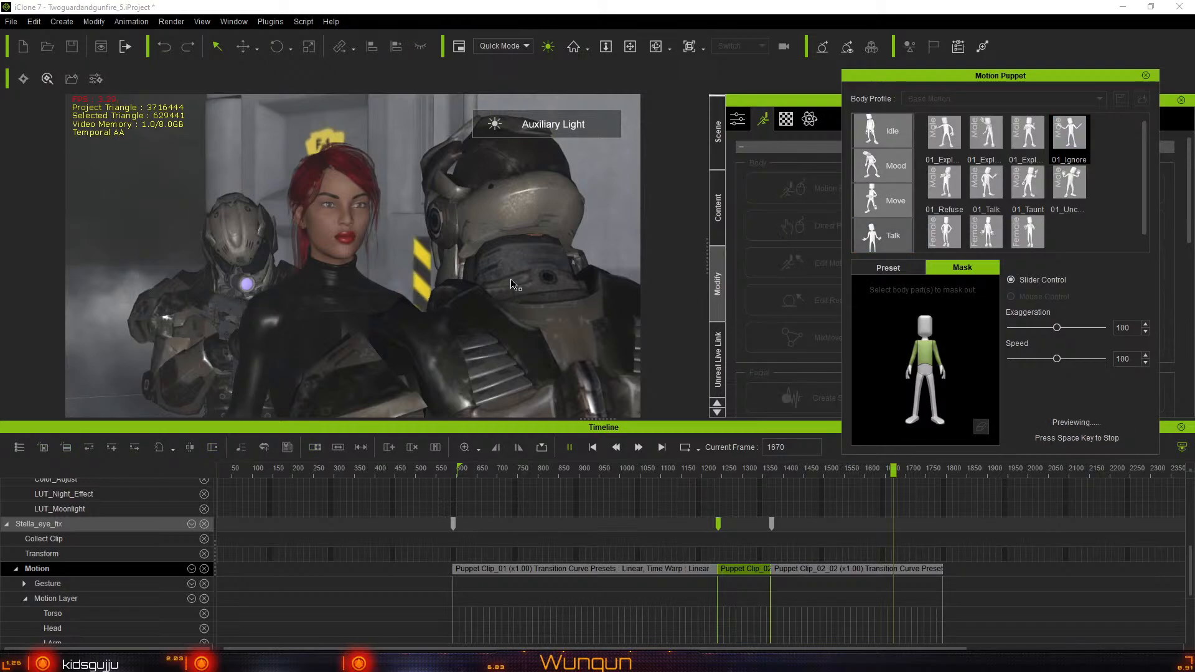
# Play the sequence from frame 1235 to review Stella's existing motion across the middle clip
pyautogui.click(735, 471)
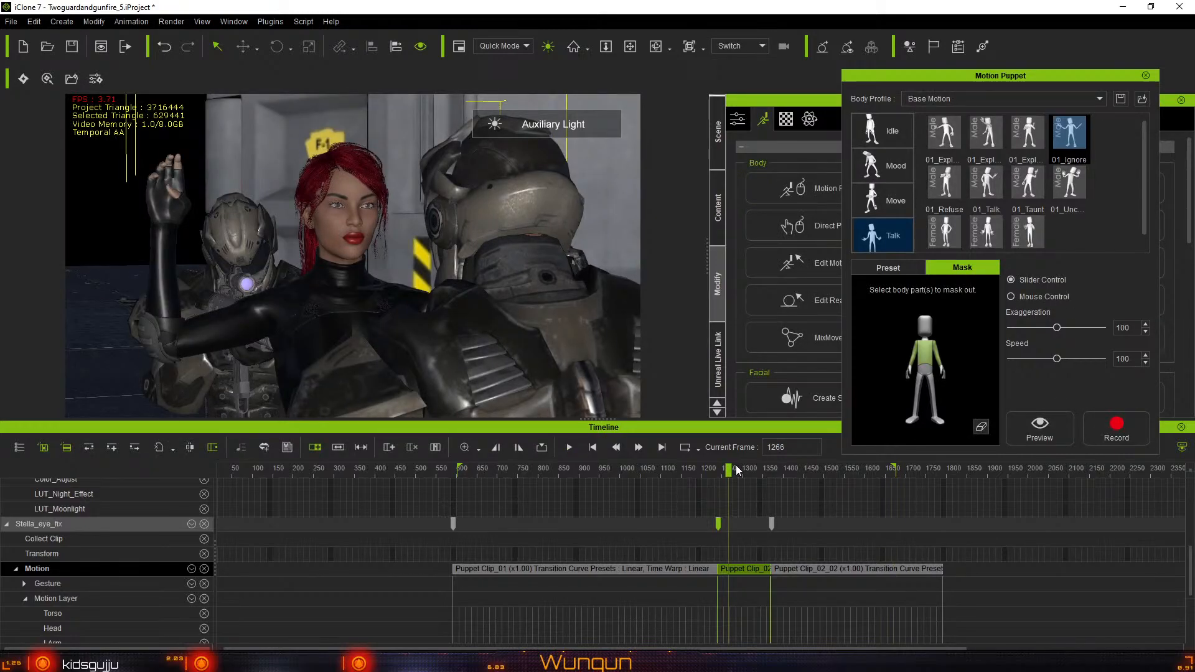
pyautogui.moveTo(728, 471); pyautogui.dragTo(717, 471)
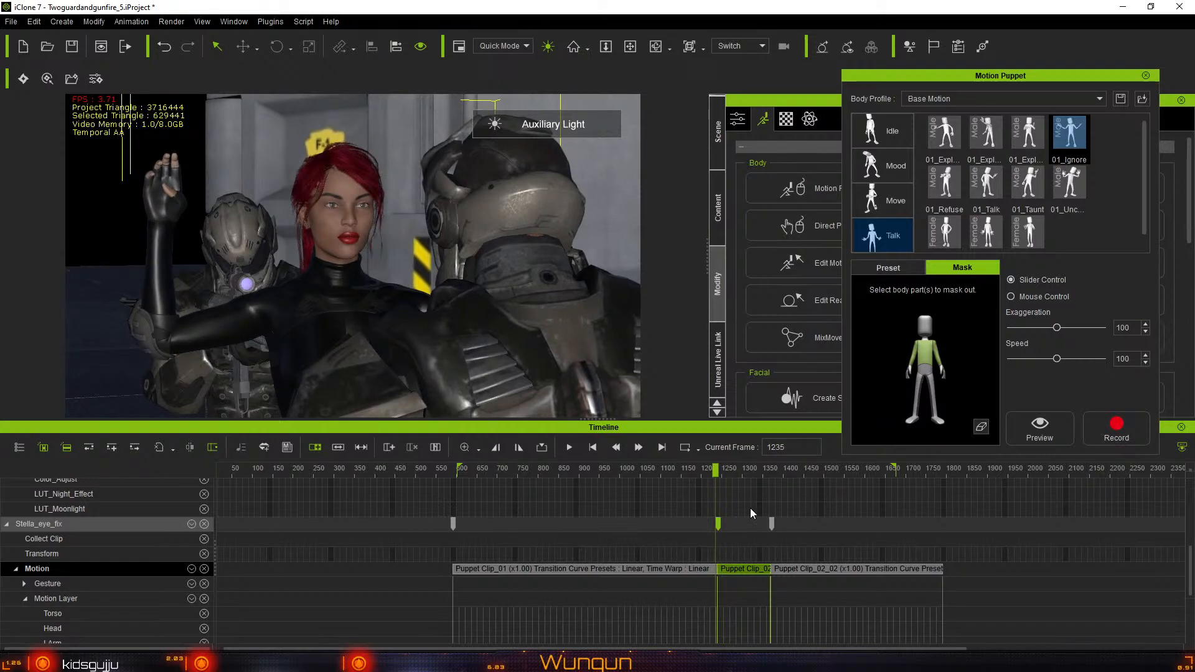
pyautogui.press('space')
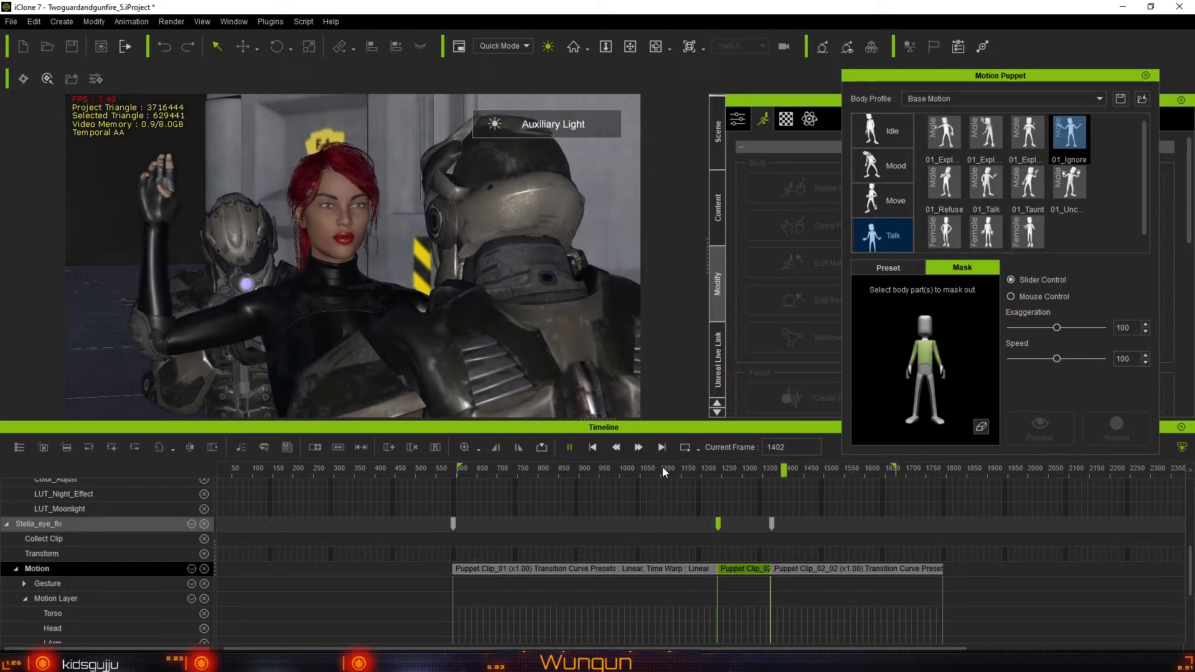
# Preview the masked 01_Ignore motion on Stella from frame 1223
pyautogui.click(711, 472)
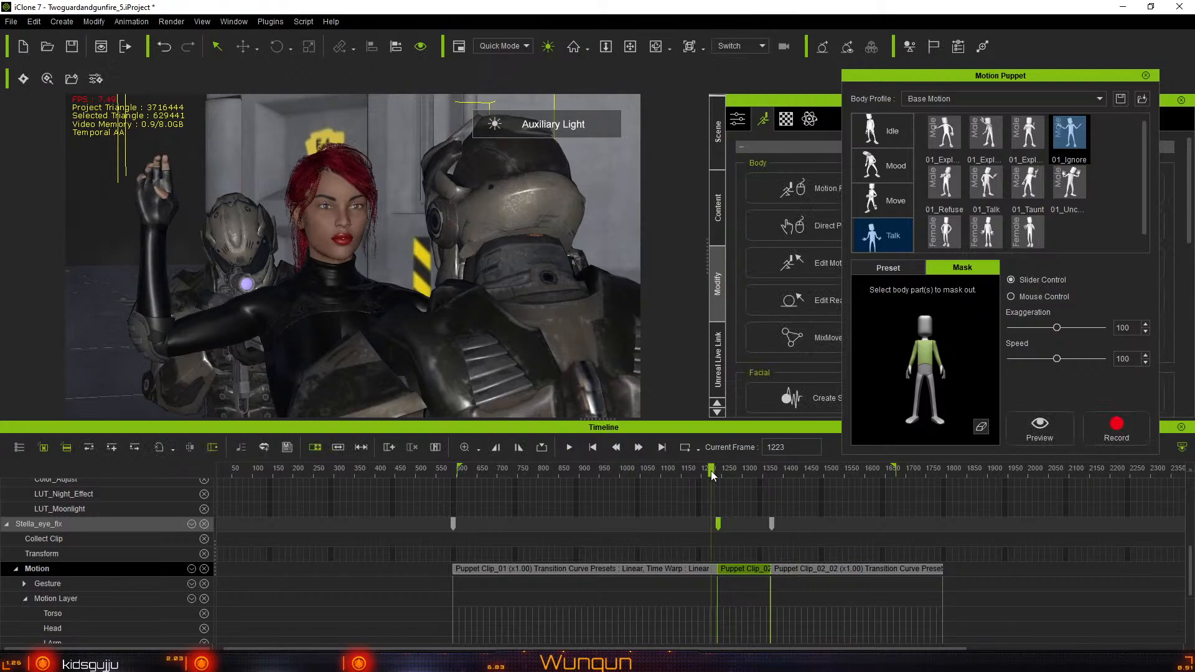
pyautogui.click(1051, 424)
pyautogui.press('space')
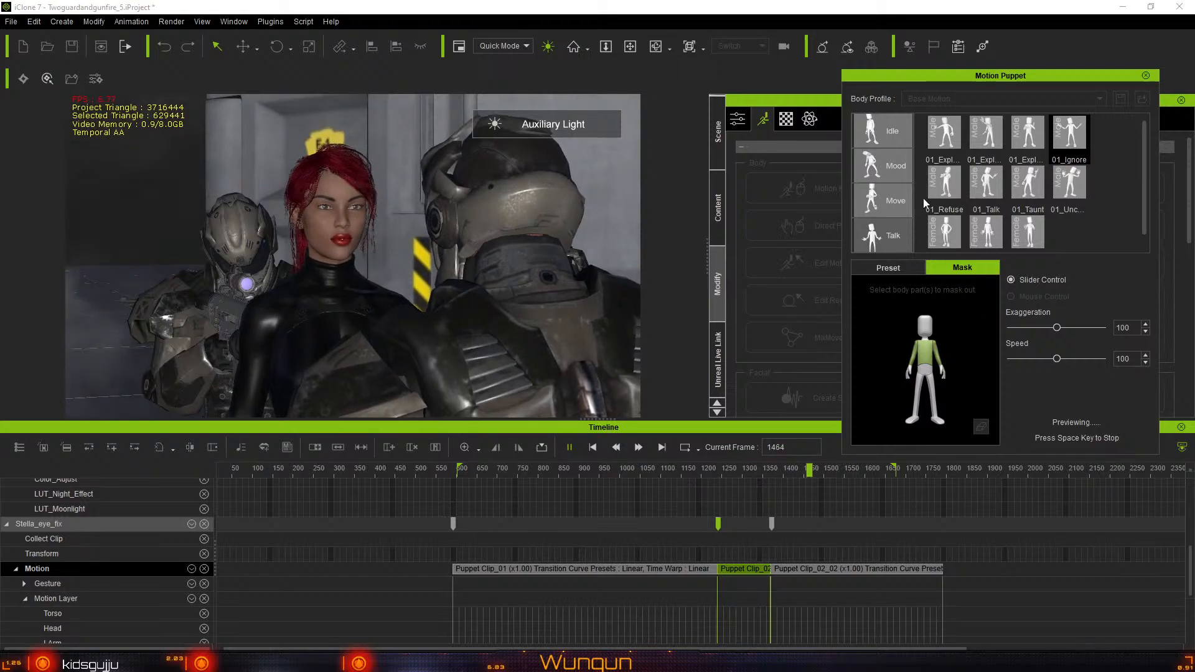
pyautogui.press('space')
# Try increasing the Shoulder Up, Raise Elbow and Elbow Out presets while previewing the 01_Ignore motion, and close Motion Puppet
pyautogui.click(887, 267)
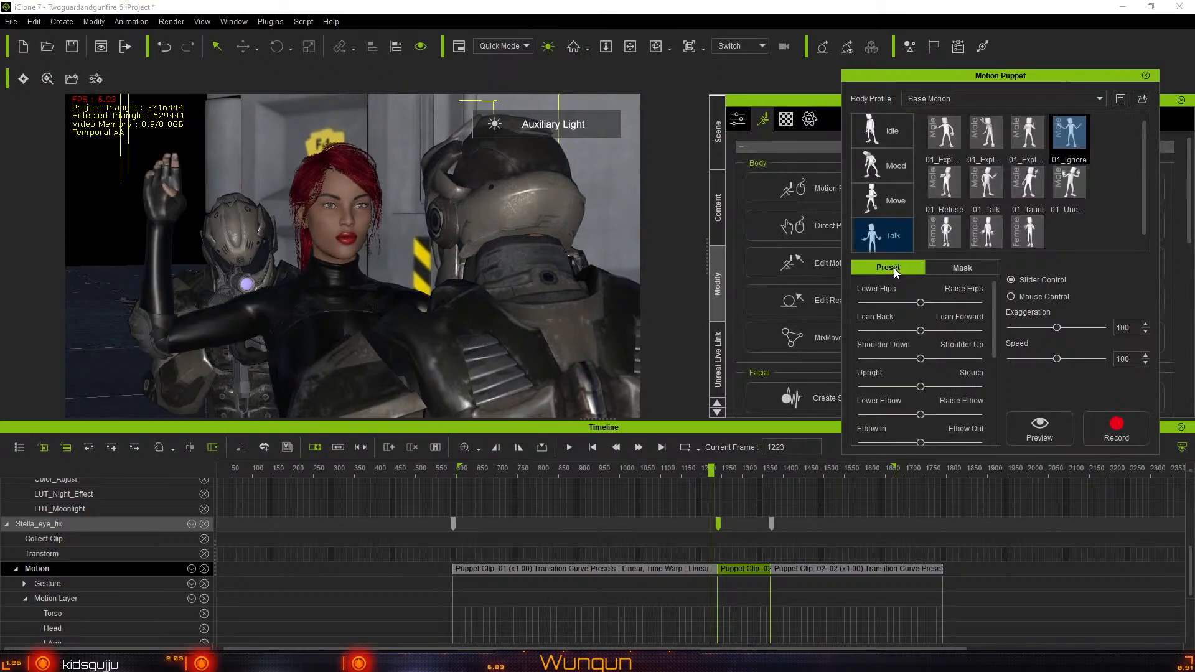
pyautogui.click(1039, 429)
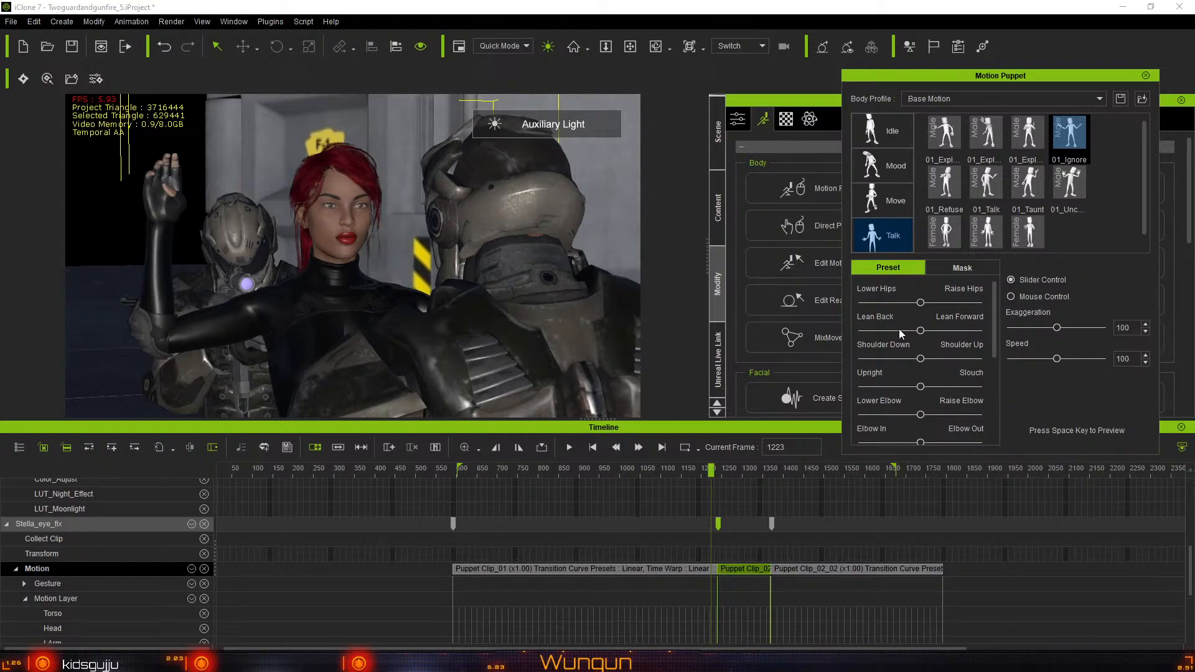
pyautogui.press('space')
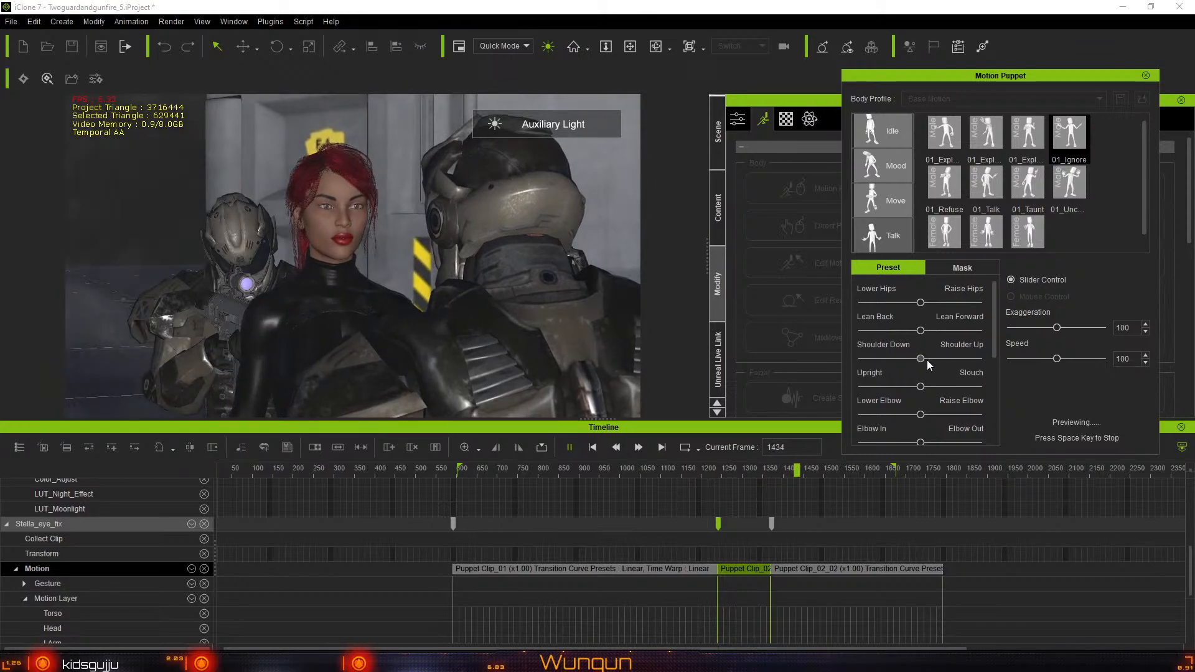
pyautogui.moveTo(927, 360); pyautogui.dragTo(984, 361)
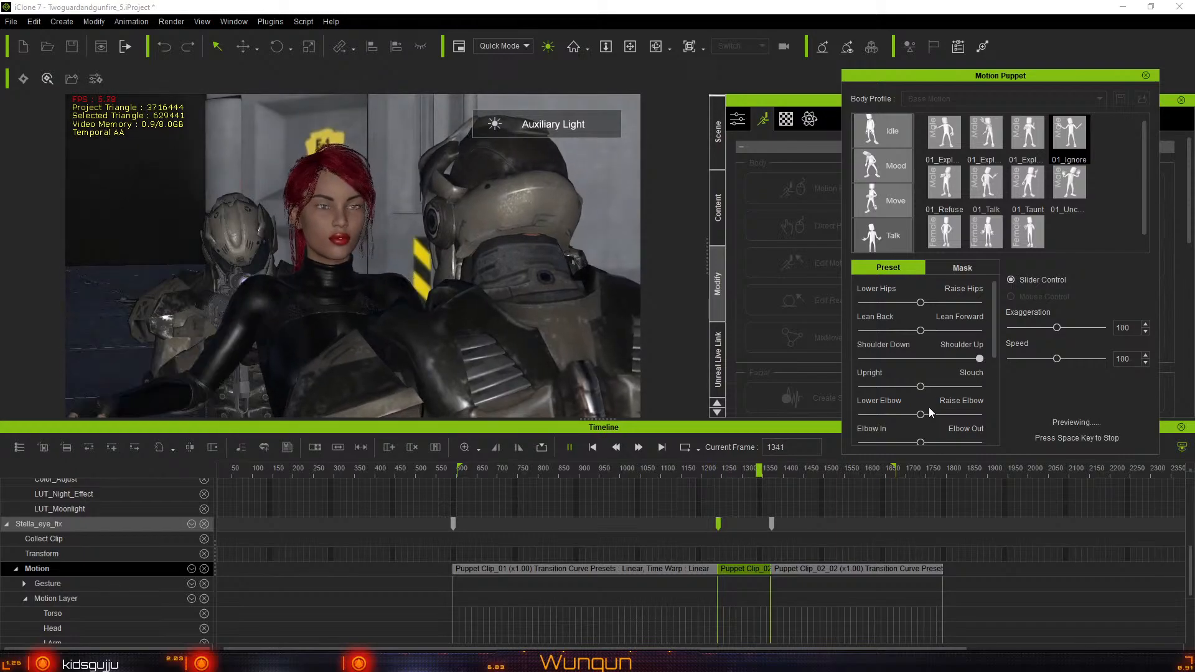
pyautogui.moveTo(924, 413); pyautogui.dragTo(990, 416)
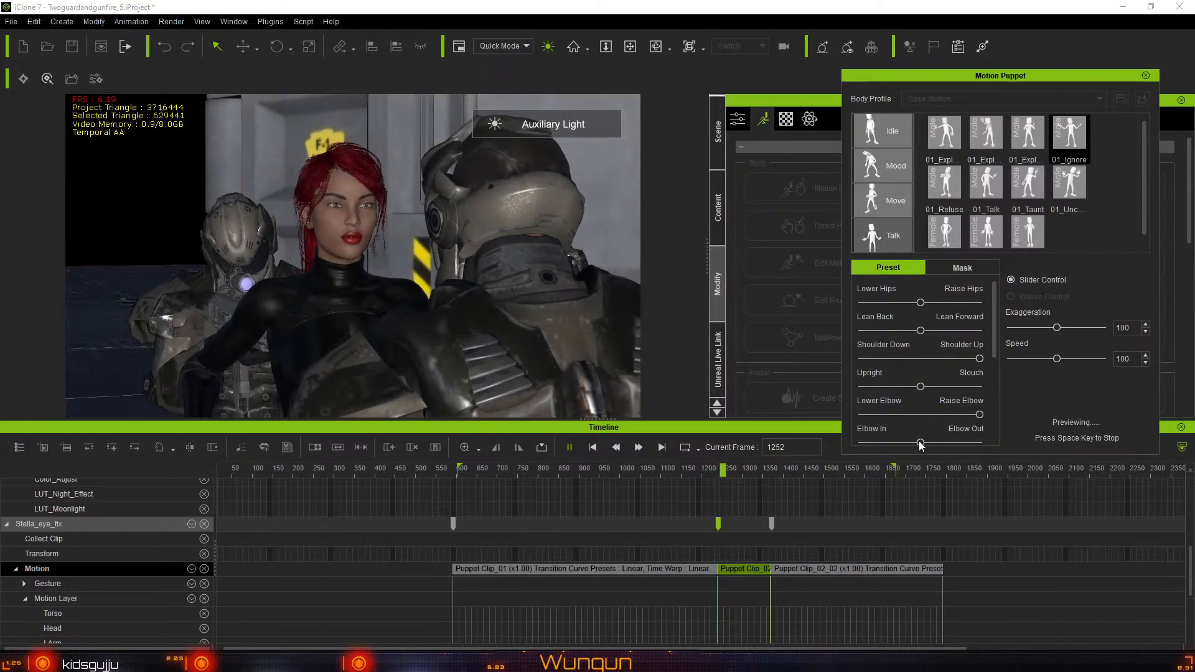
pyautogui.moveTo(920, 443); pyautogui.dragTo(976, 443)
pyautogui.moveTo(994, 333); pyautogui.dragTo(994, 430)
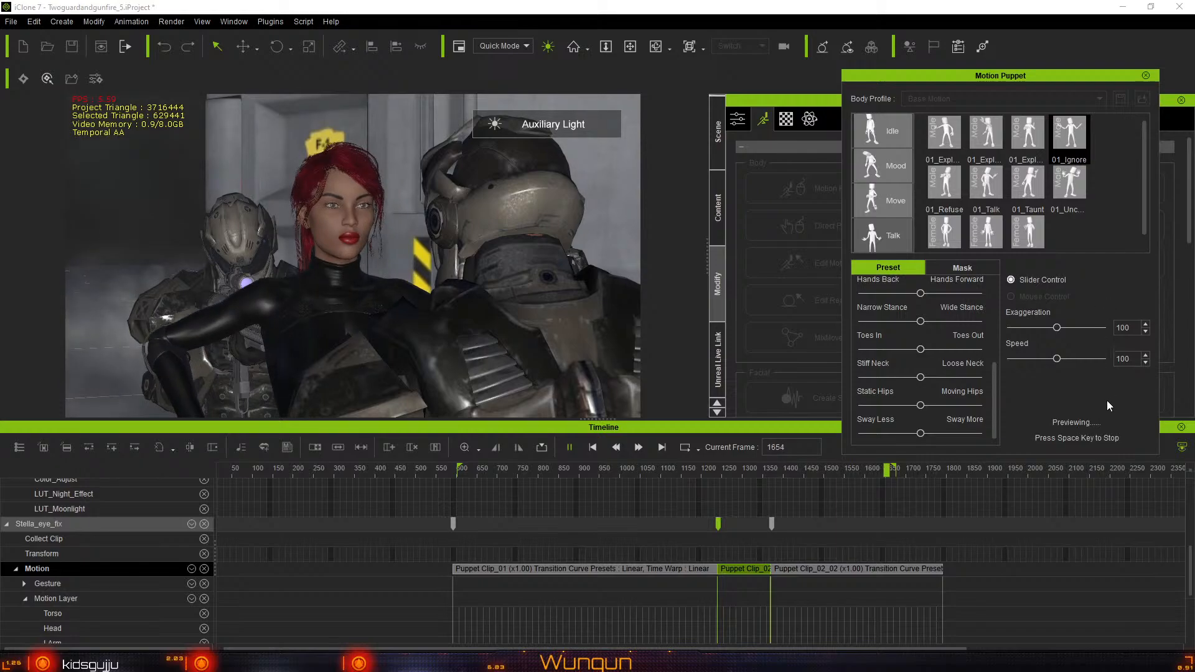
pyautogui.press('space')
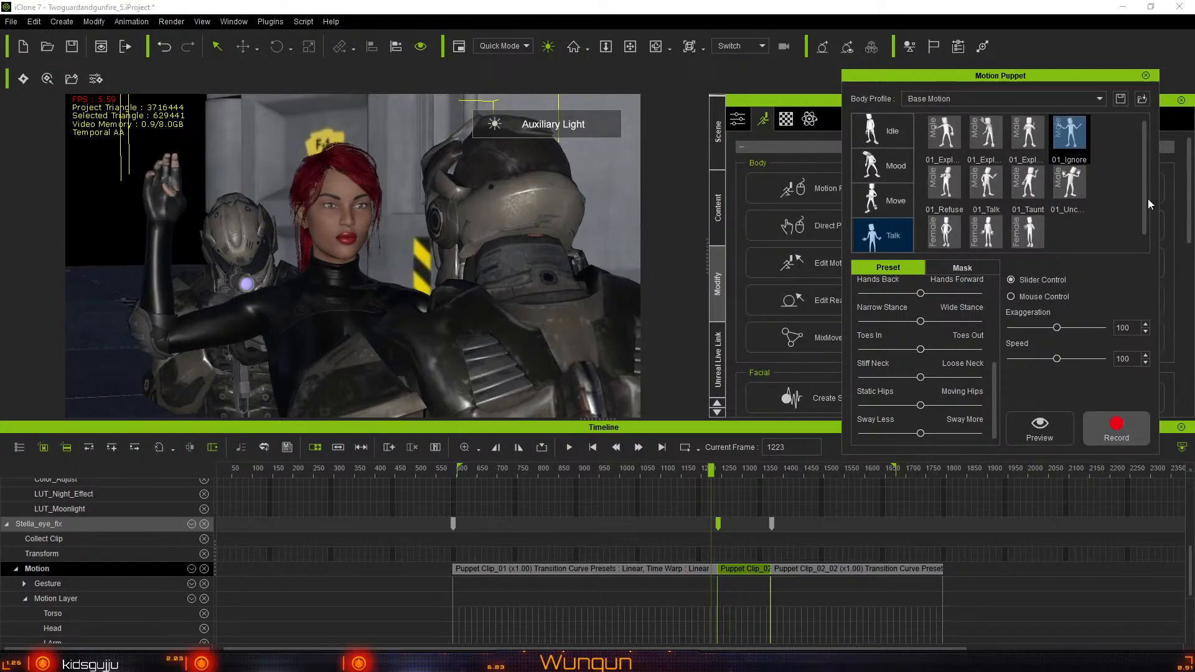
pyautogui.click(1144, 76)
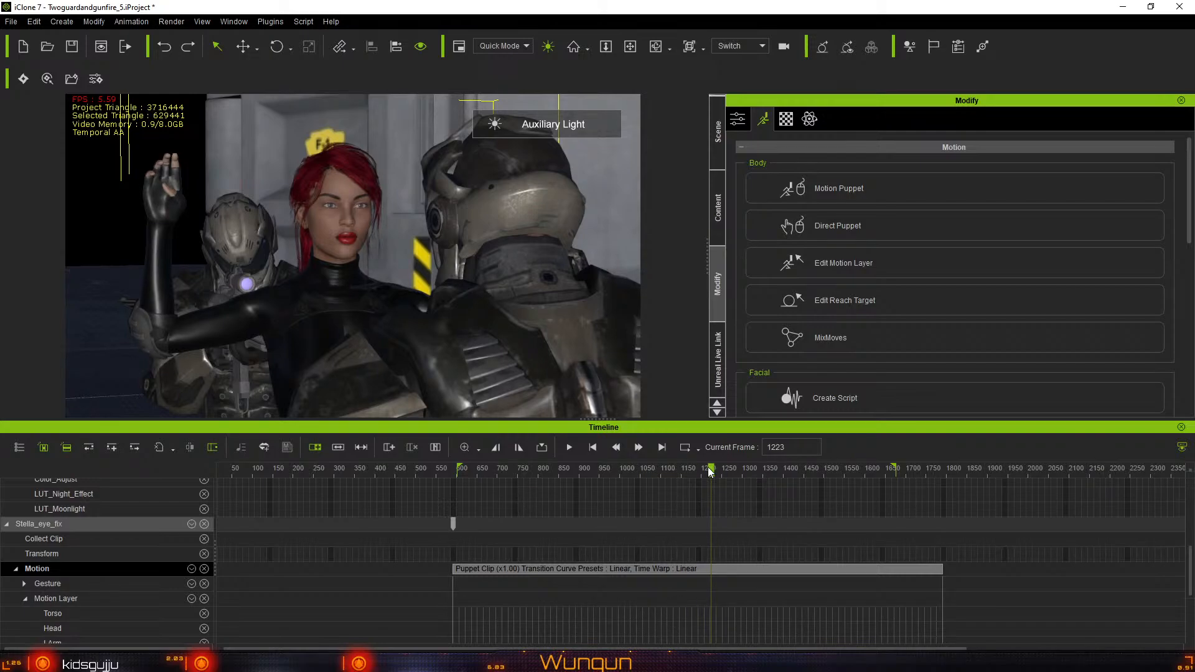
# Open Stella's motion layer for editing with a key at frame 1218
pyautogui.moveTo(698, 467)
pyautogui.mouseDown()
pyautogui.moveTo(612, 467)
pyautogui.moveTo(719, 475)
pyautogui.mouseUp()
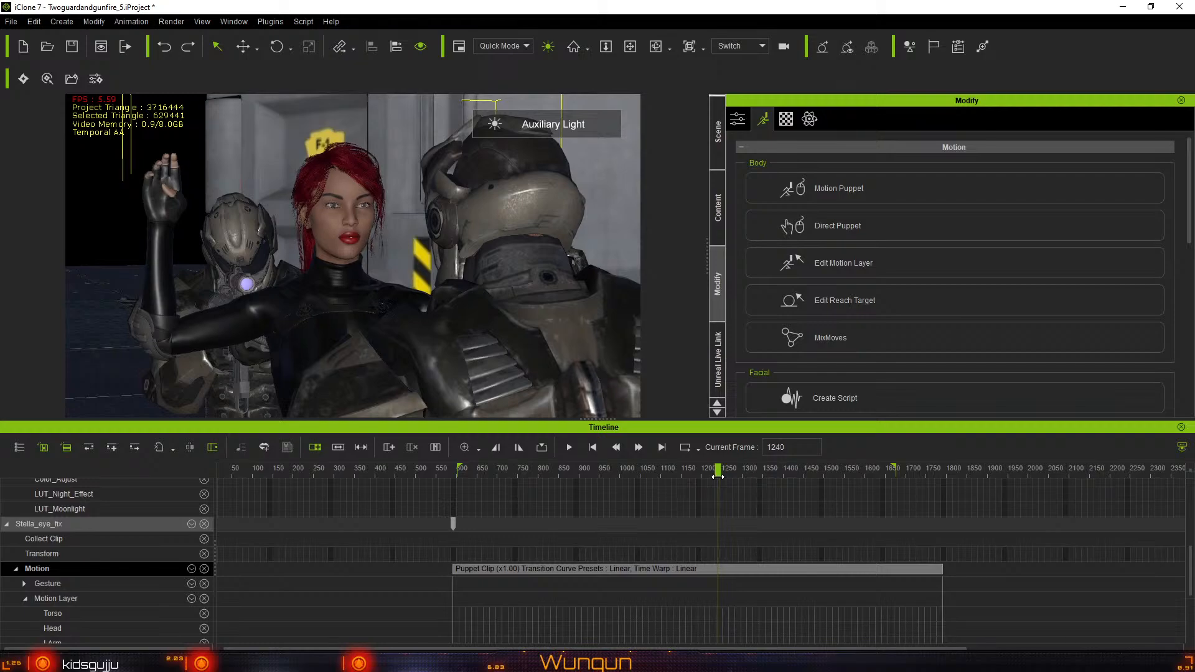
pyautogui.click(710, 602)
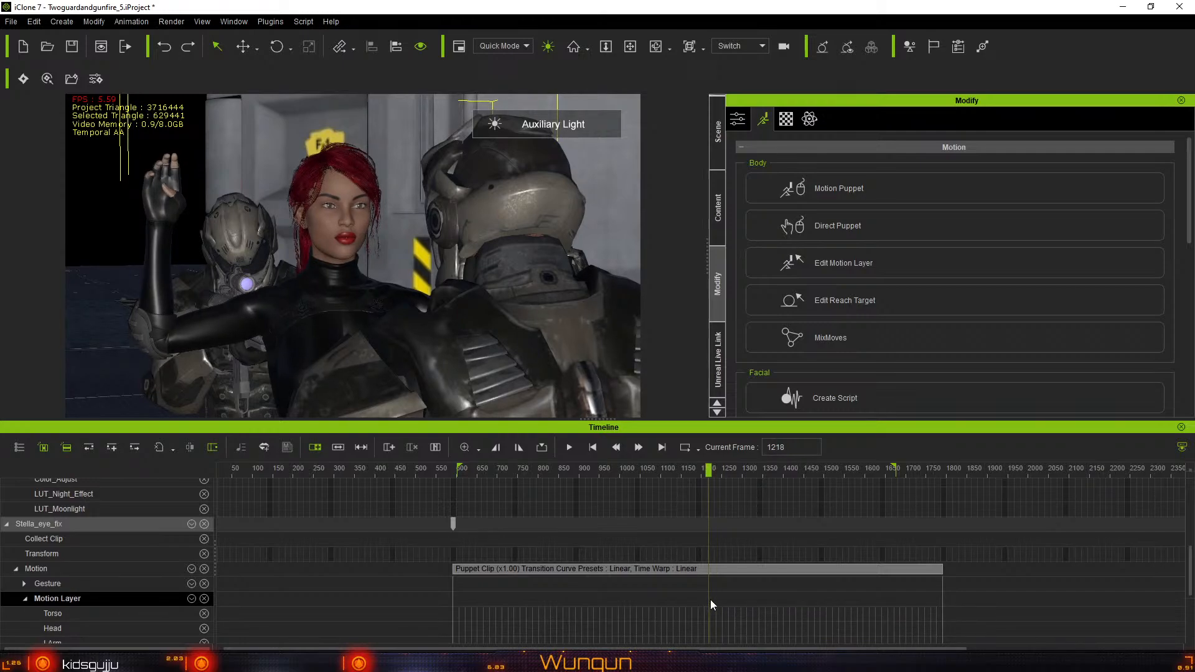
pyautogui.doubleClick(710, 599)
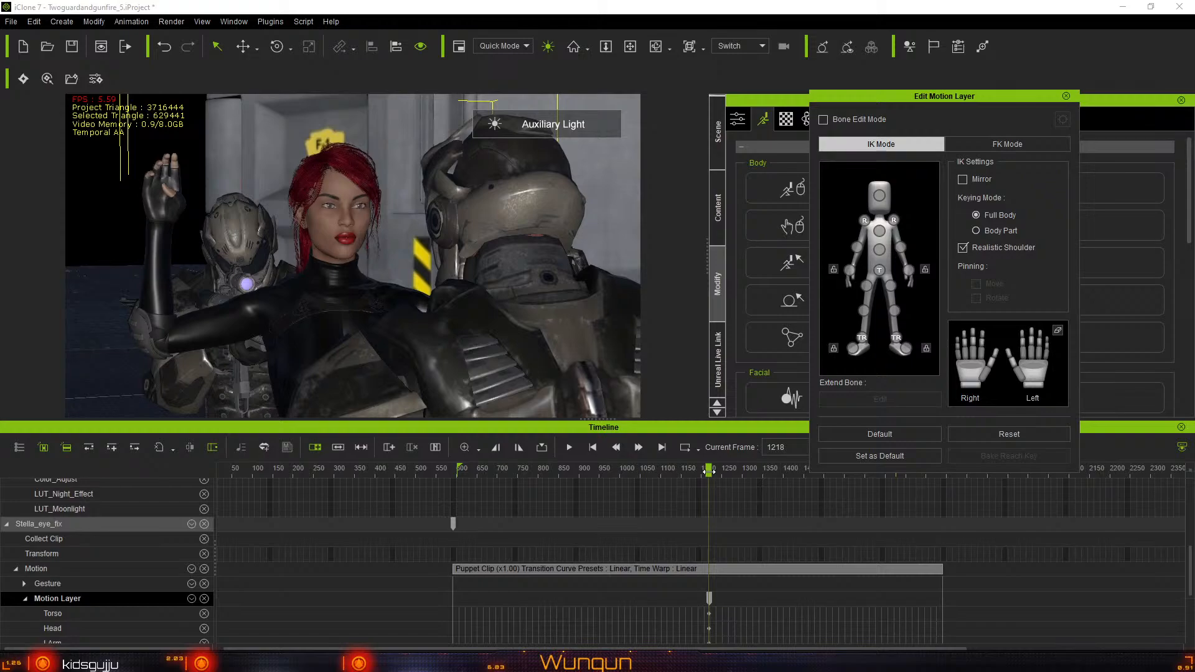
# Add a reset key to Stella's motion layer at frame 1401
pyautogui.moveTo(708, 471); pyautogui.dragTo(786, 524)
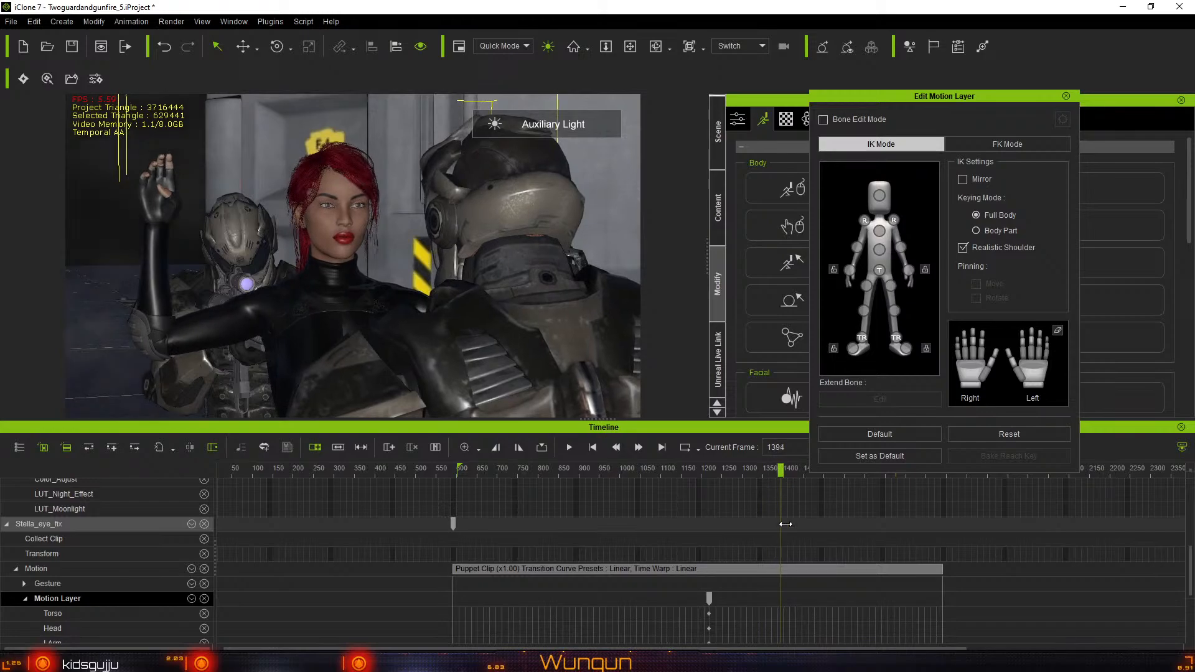
pyautogui.click(782, 599)
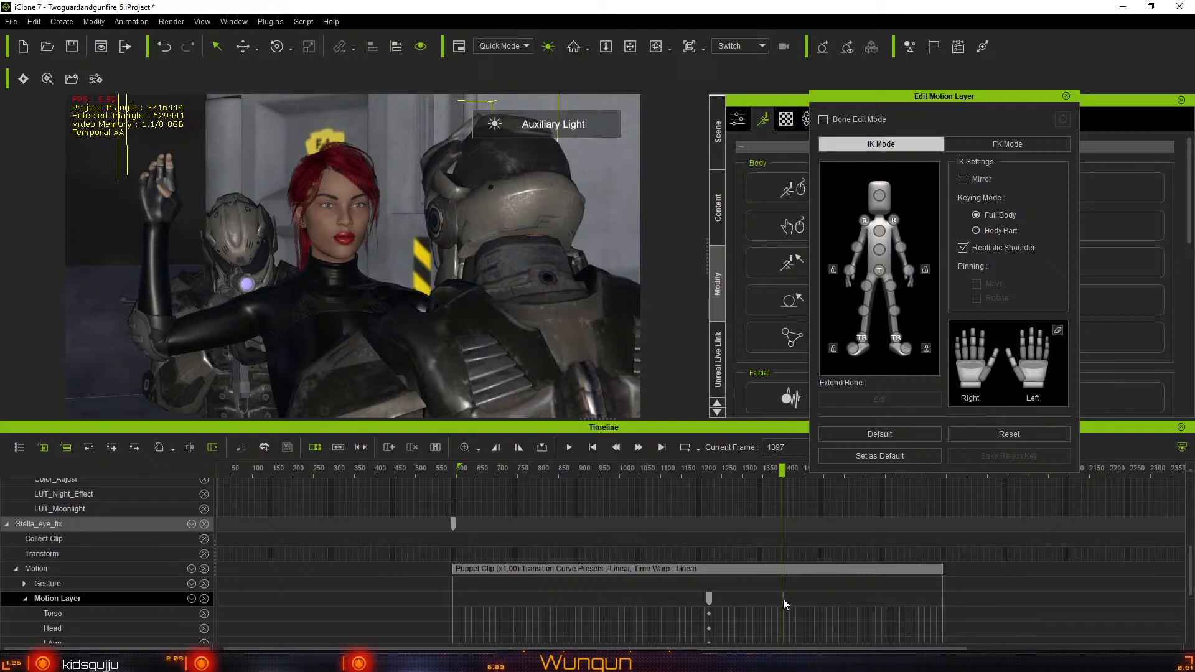
pyautogui.click(784, 601)
pyautogui.press('Right')
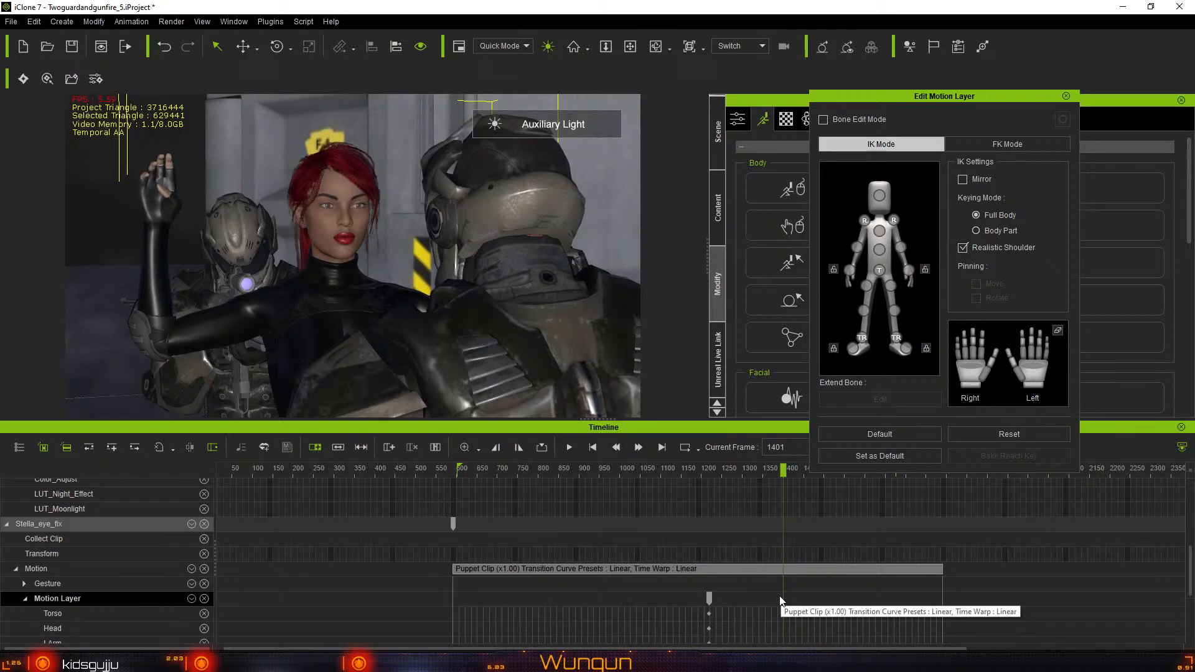
pyautogui.click(996, 436)
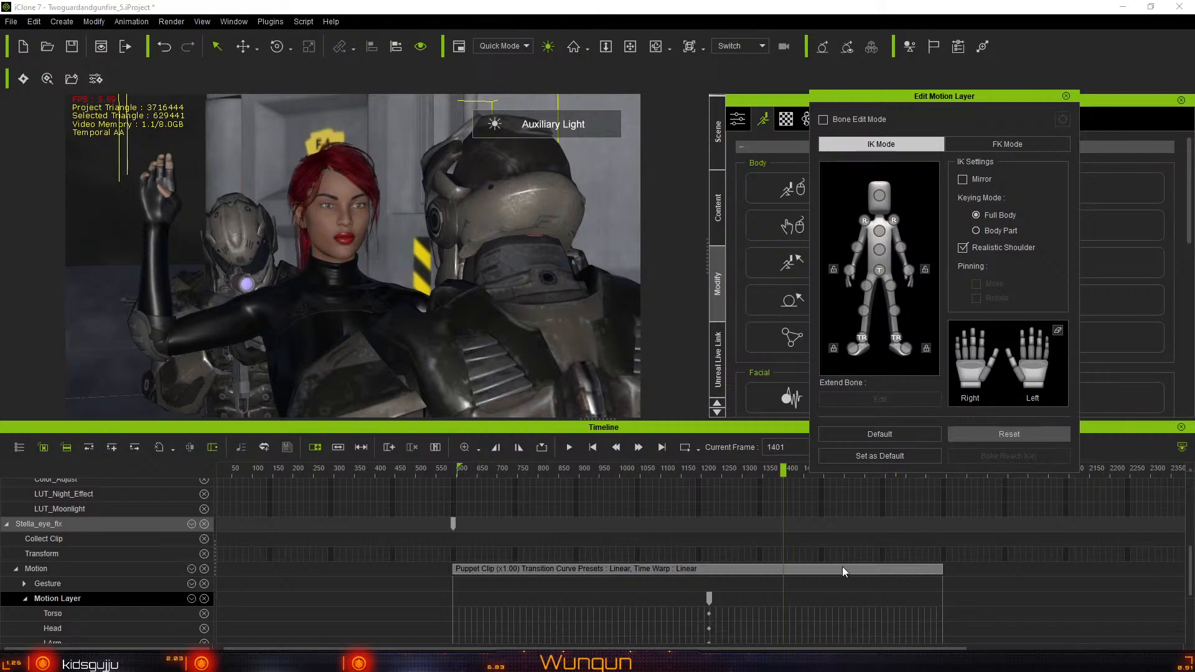
# At frame 1290, raise Stella's arms using mirrored FK, rotating the shoulder to about -29.5 in Z and the forearm to about -15 in X
pyautogui.click(738, 585)
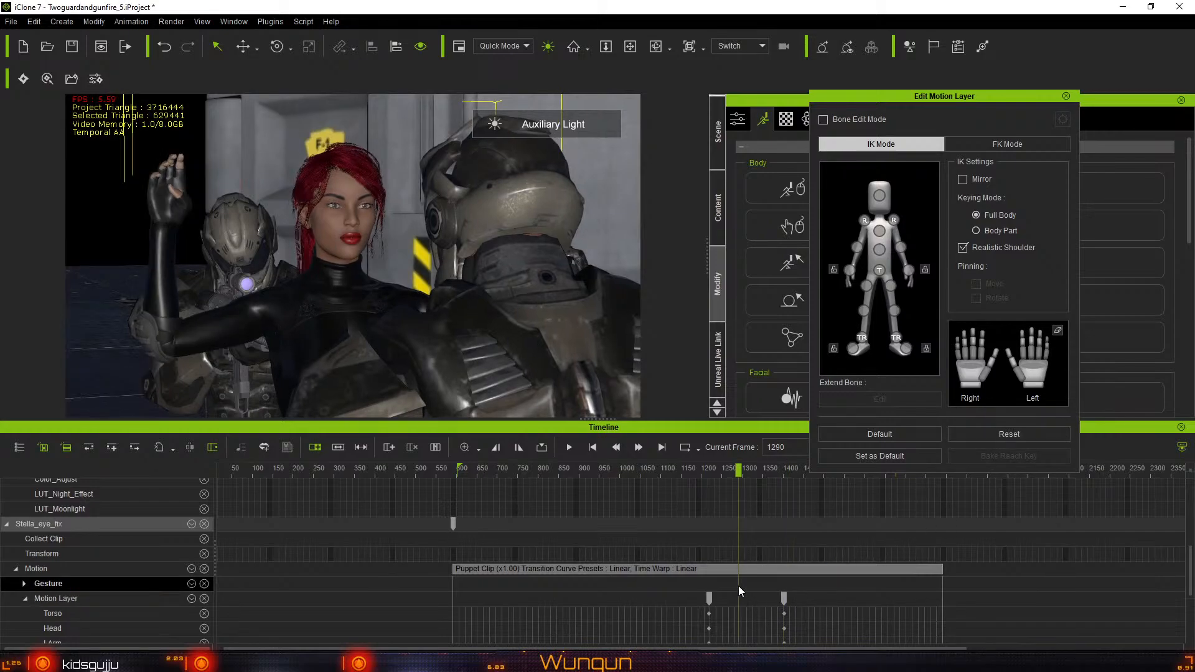
pyautogui.click(980, 144)
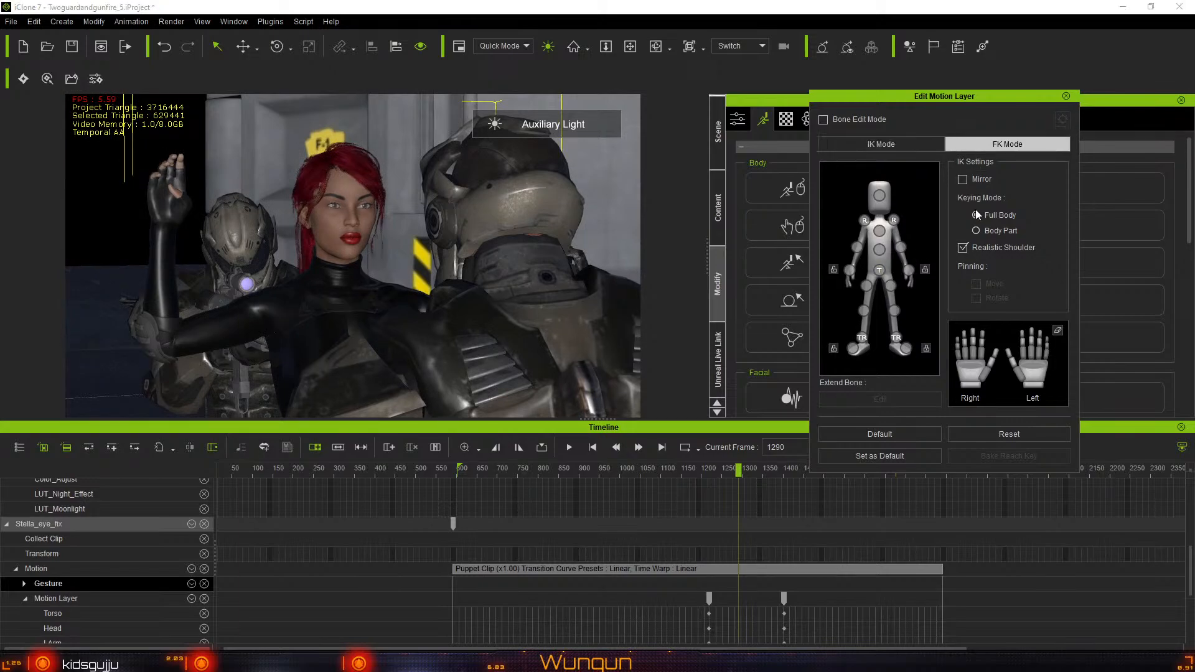
pyautogui.click(867, 231)
pyautogui.click(963, 180)
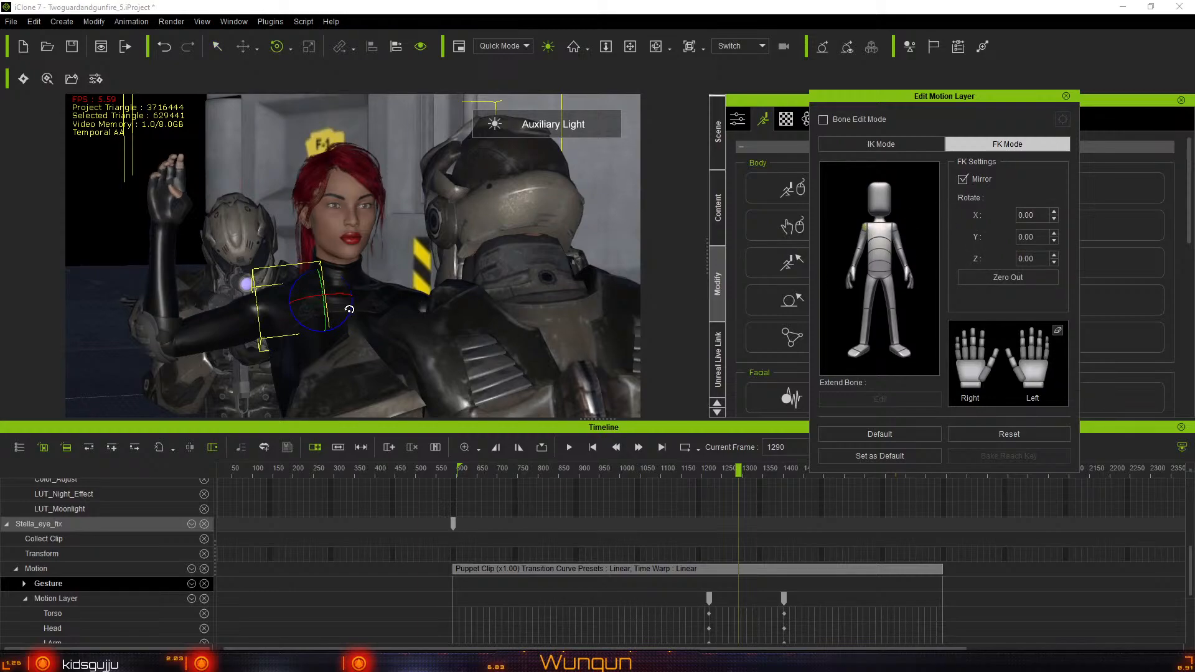
pyautogui.moveTo(349, 309); pyautogui.dragTo(346, 327)
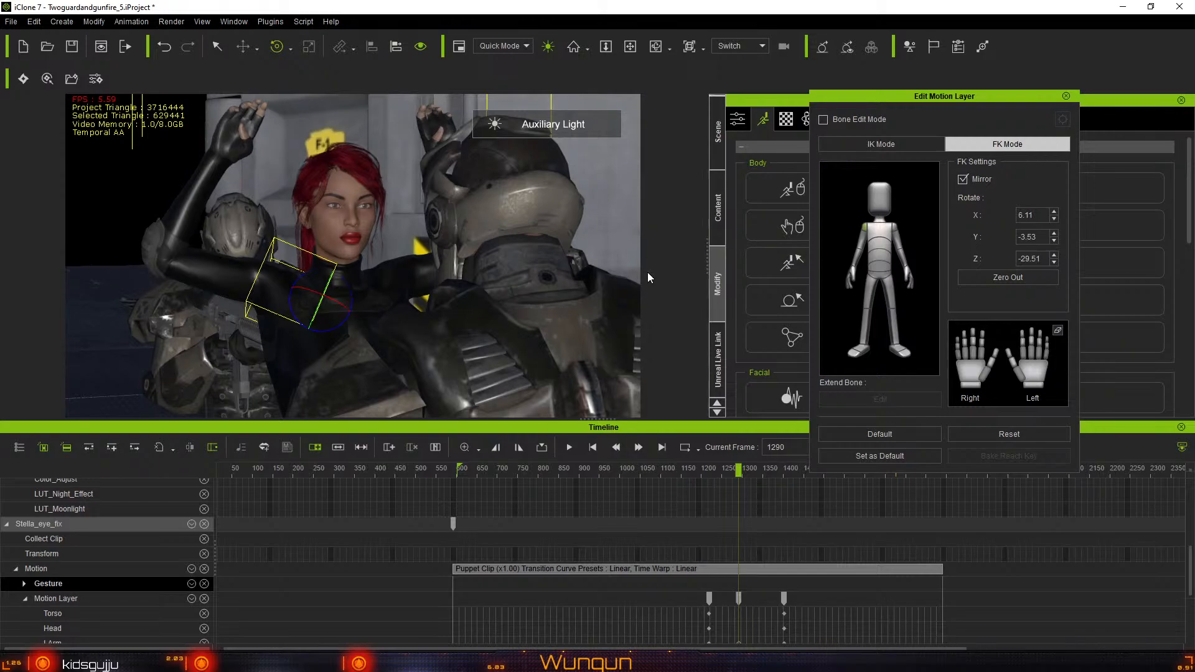
pyautogui.click(901, 259)
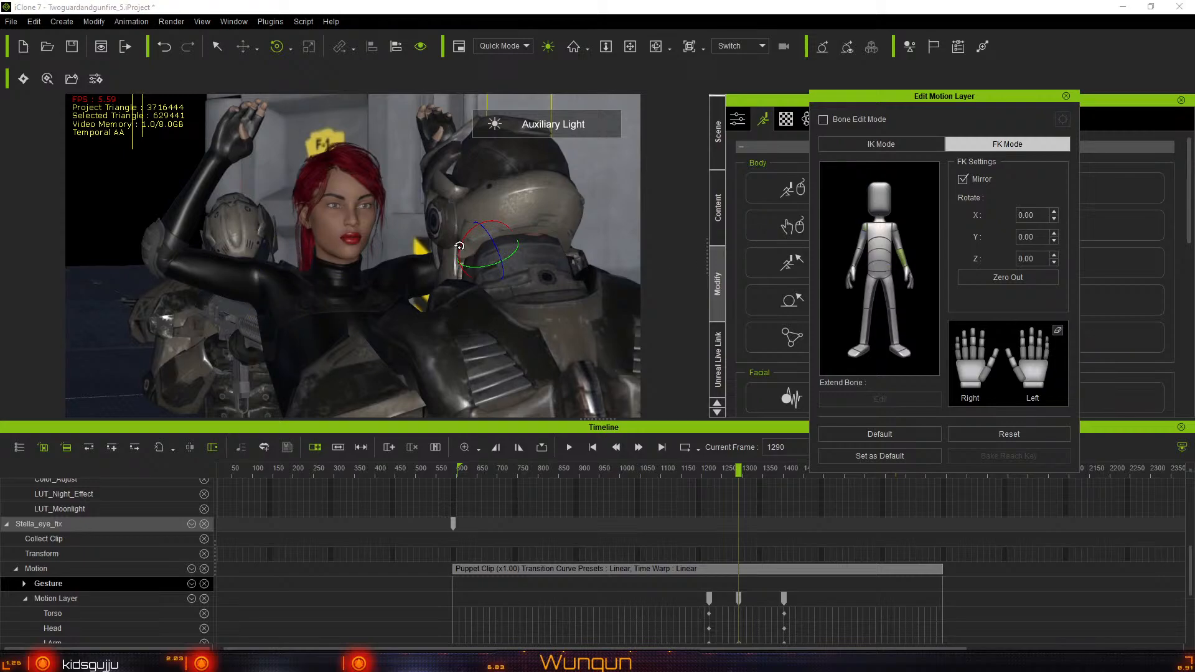
pyautogui.moveTo(462, 242); pyautogui.dragTo(465, 237)
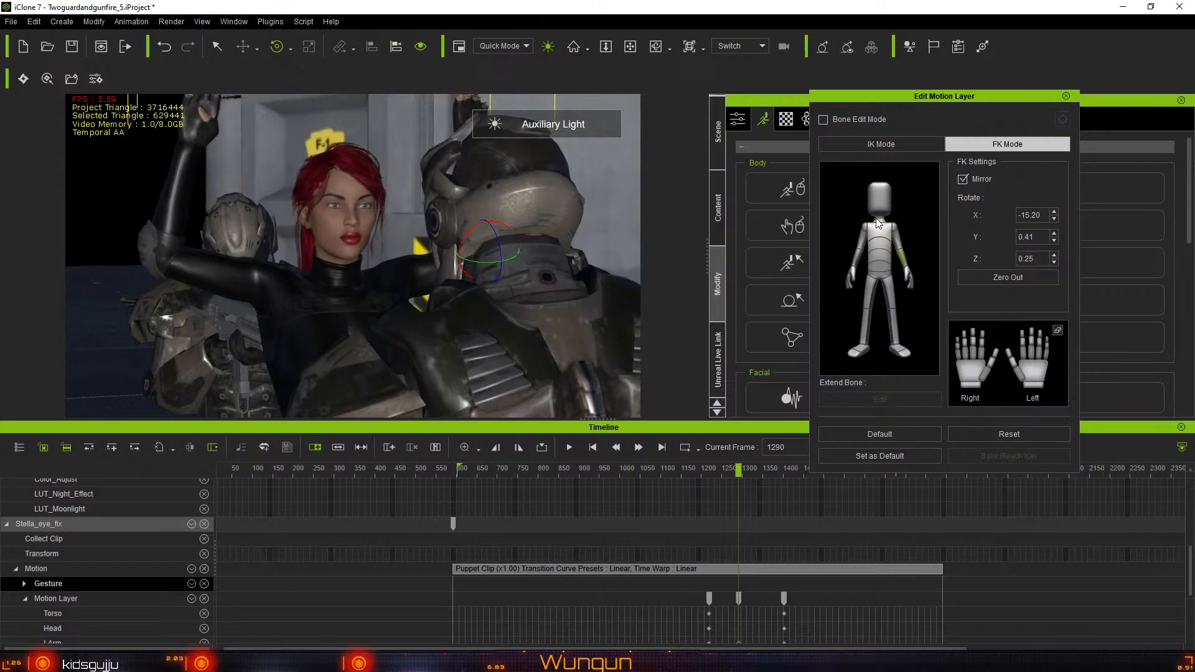
# Bend Stella's neck forward to about 22 in X, tilt her head back to about -12 in X, and close the motion layer editor
pyautogui.click(880, 212)
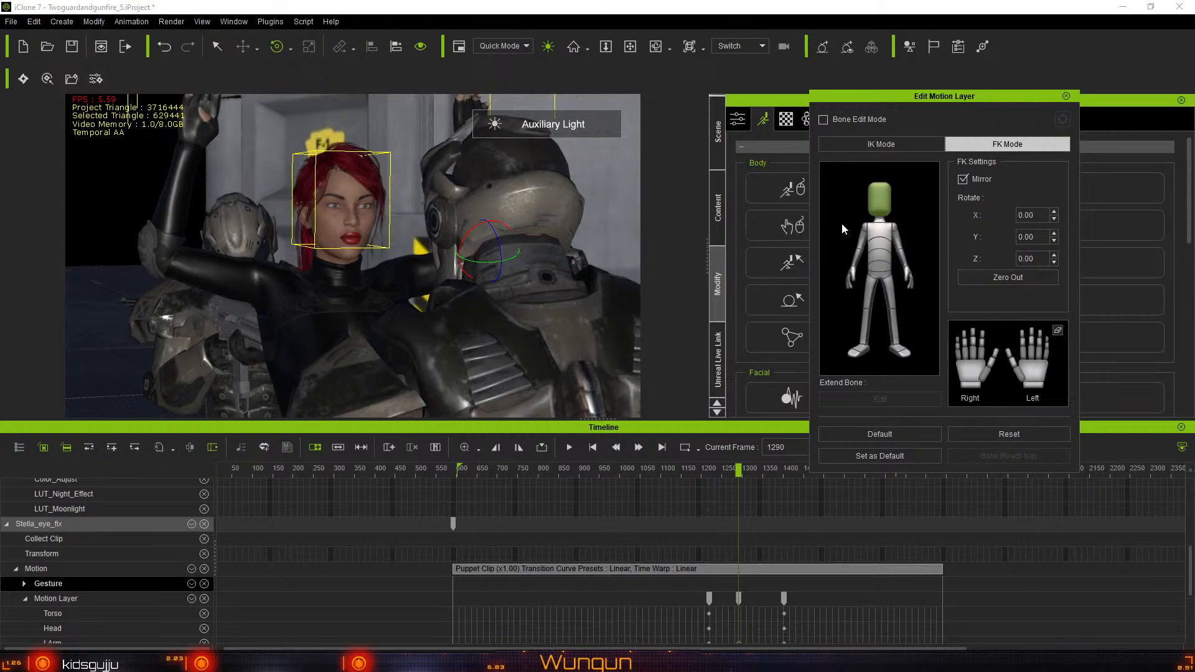
pyautogui.click(882, 210)
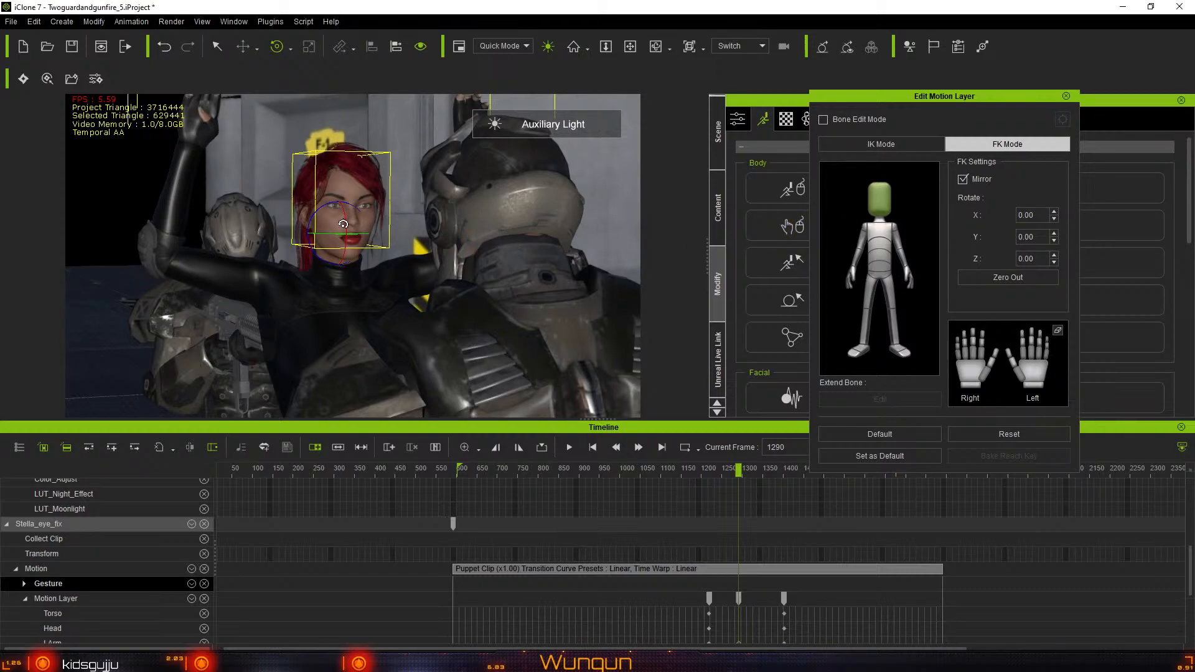
pyautogui.moveTo(344, 223); pyautogui.dragTo(346, 224)
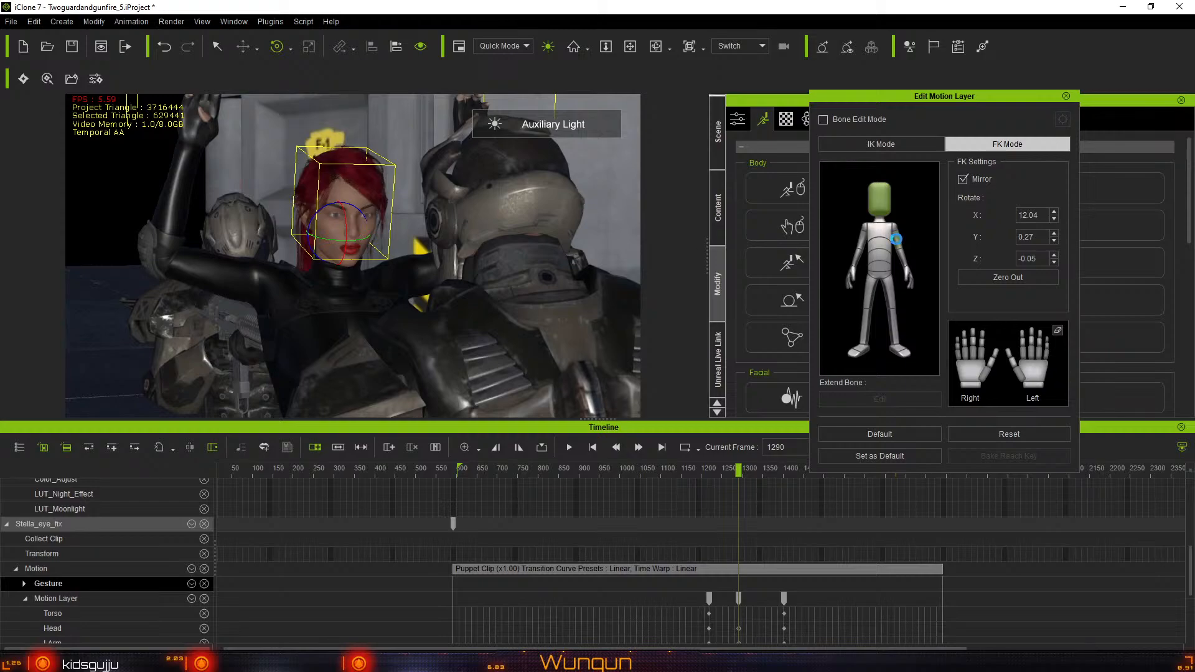
pyautogui.click(880, 221)
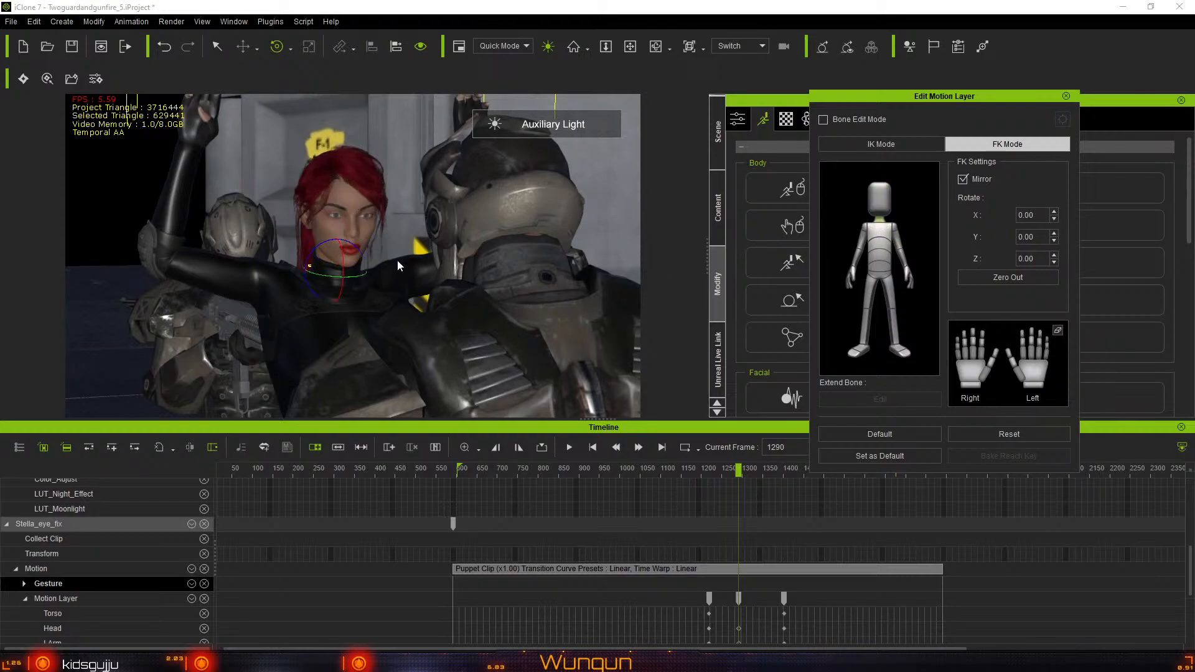
pyautogui.moveTo(342, 257); pyautogui.dragTo(341, 277)
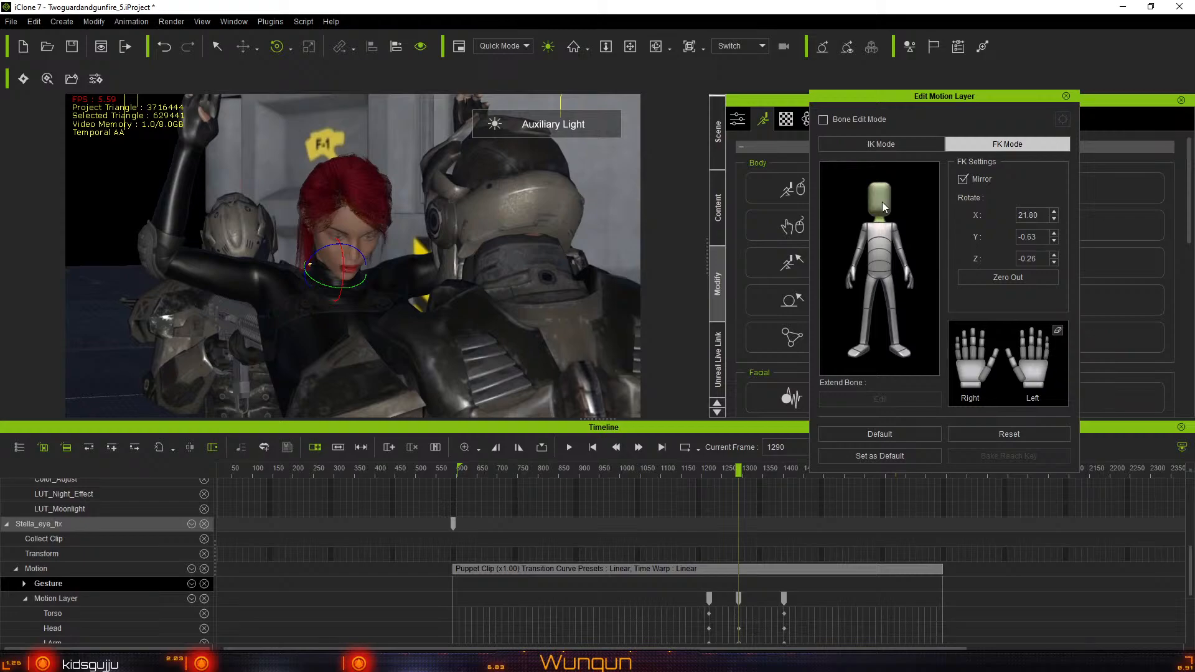
pyautogui.click(882, 201)
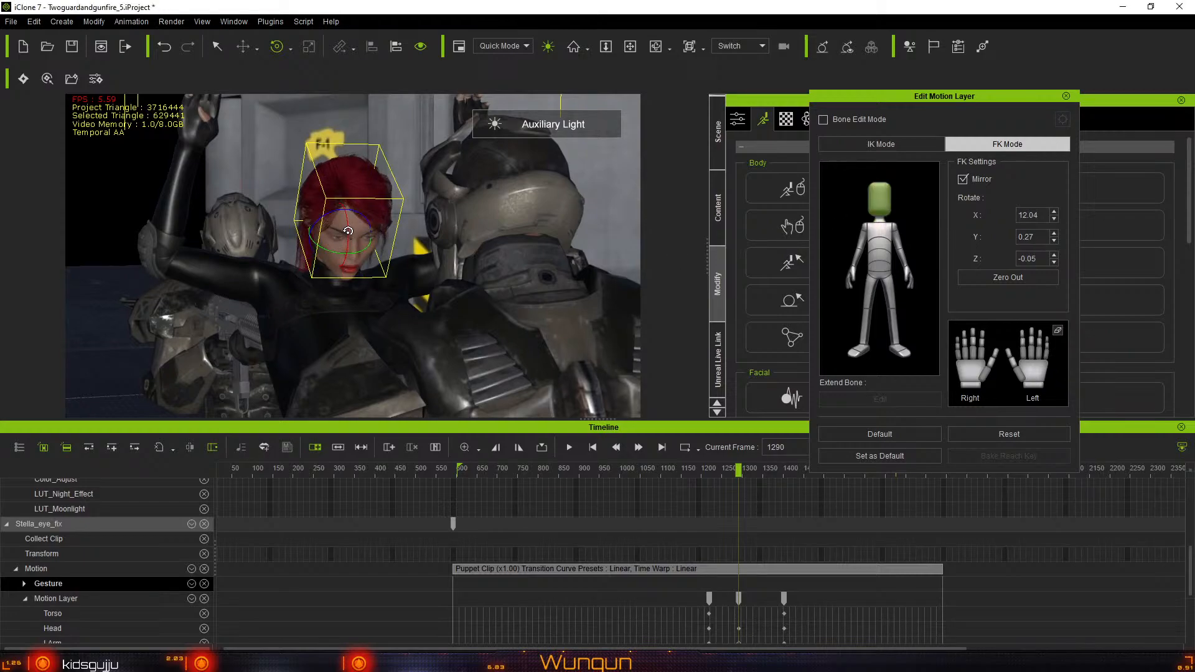
pyautogui.moveTo(348, 231); pyautogui.dragTo(349, 223)
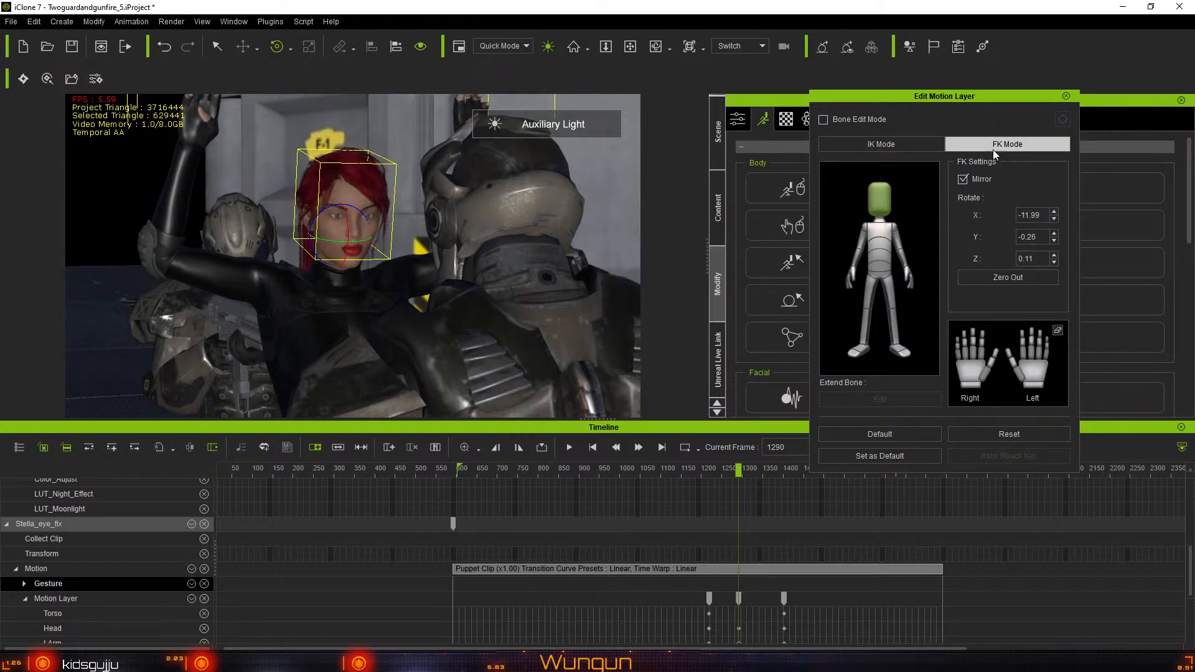
pyautogui.click(1066, 96)
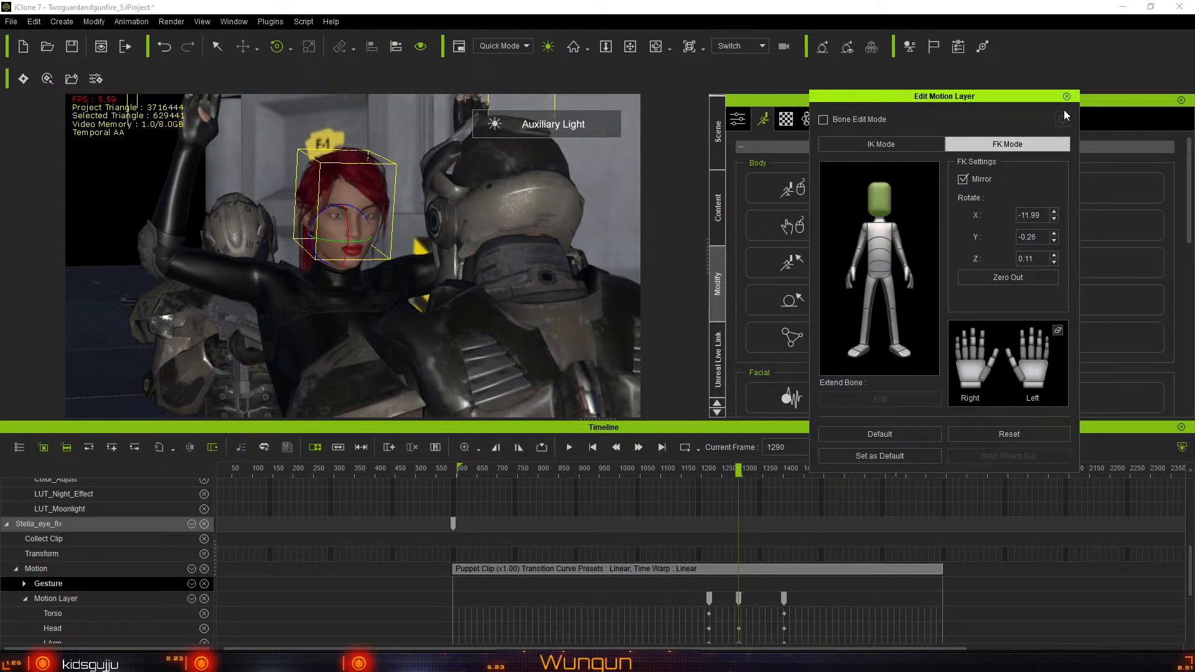
# Open the Face Key editor and play the sequence from before the first motion layer key to review Stella's arm gesture
pyautogui.scroll(-2, 860, 379)
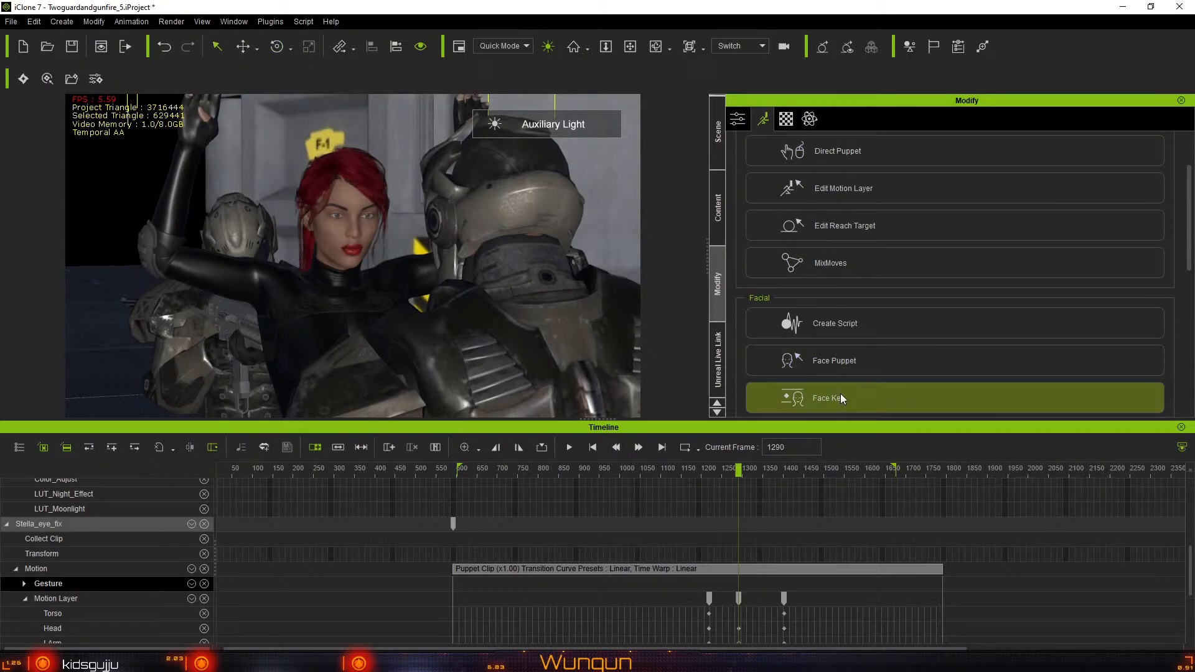
pyautogui.click(840, 393)
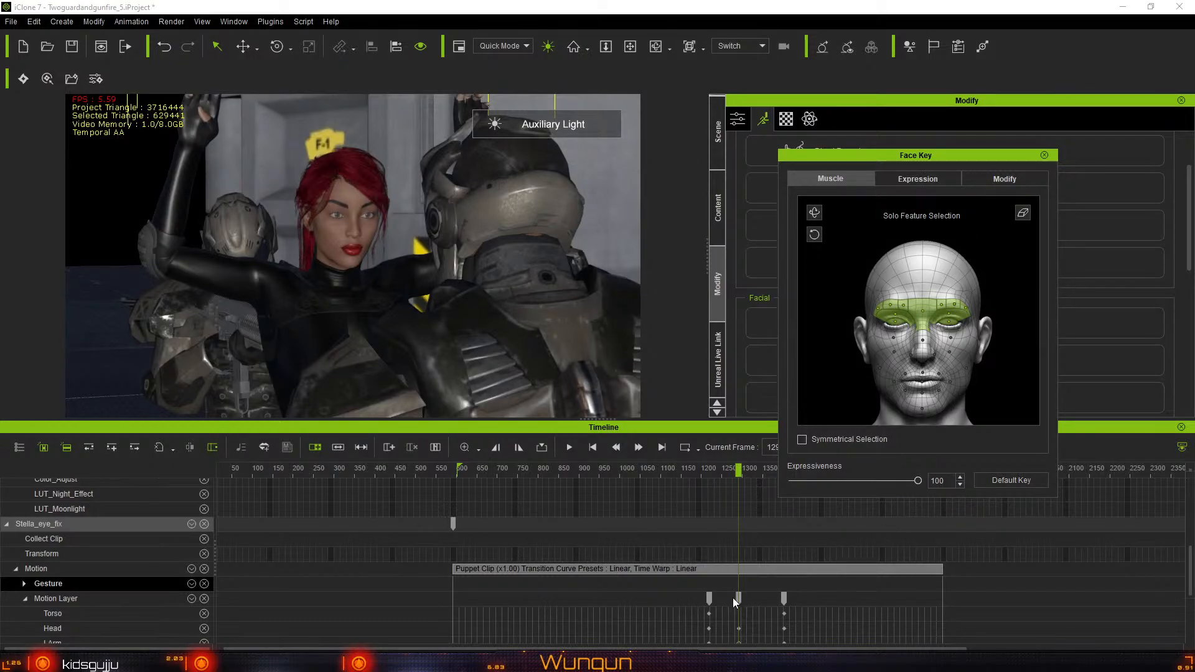
pyautogui.click(684, 473)
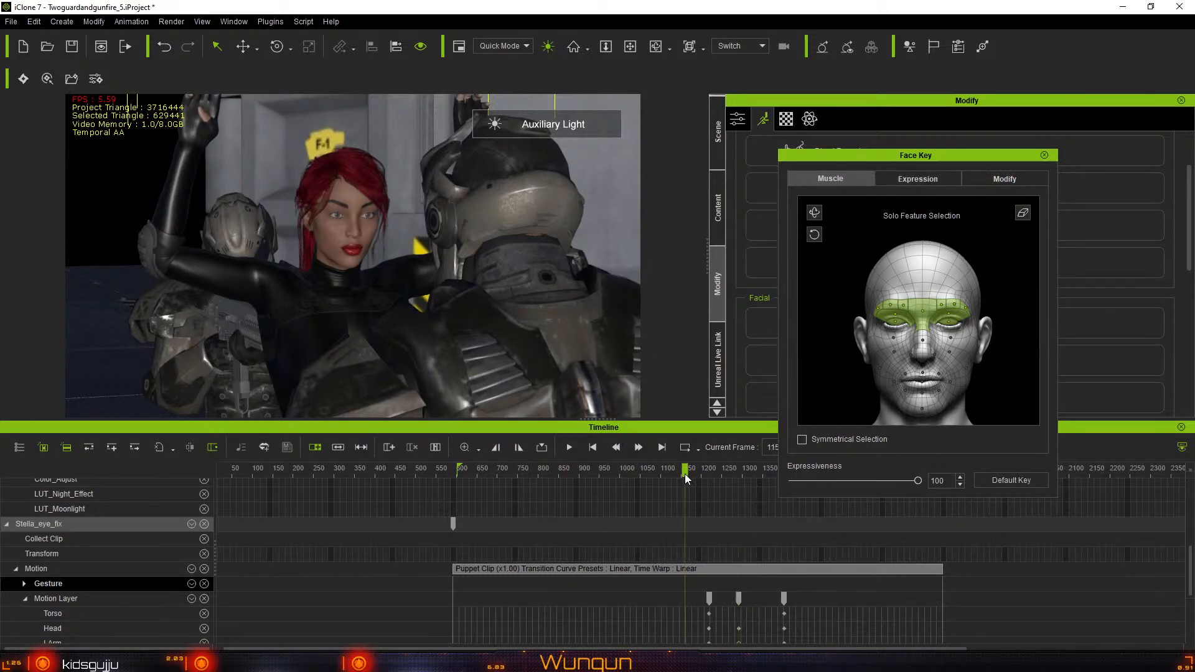
pyautogui.press('space')
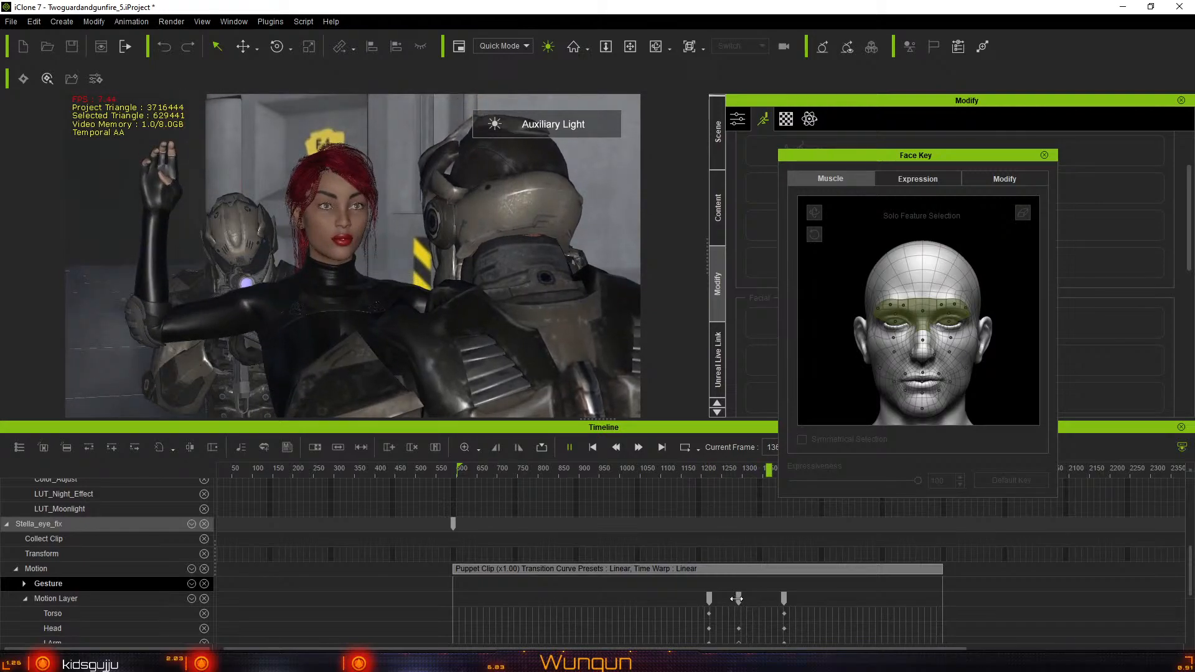
# Stop playback and tighten Stella's arm gesture by moving the raised-arm motion layer key to about frame 1264 and the reset key to about 1306
pyautogui.press('space')
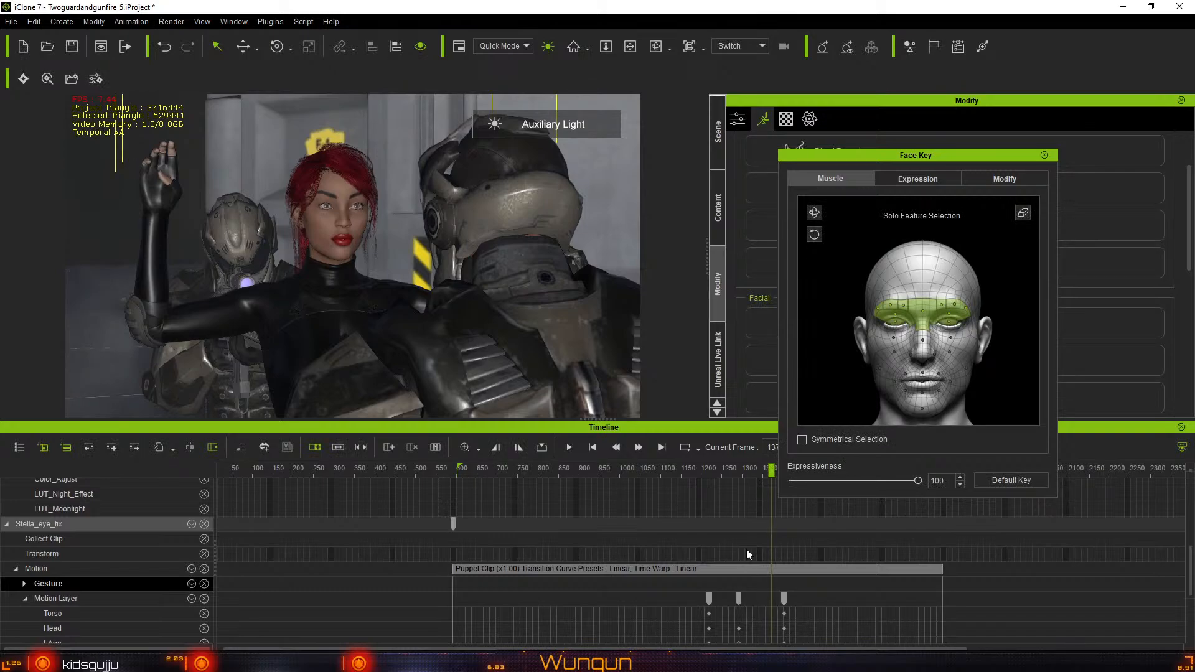
pyautogui.moveTo(781, 599); pyautogui.dragTo(738, 600)
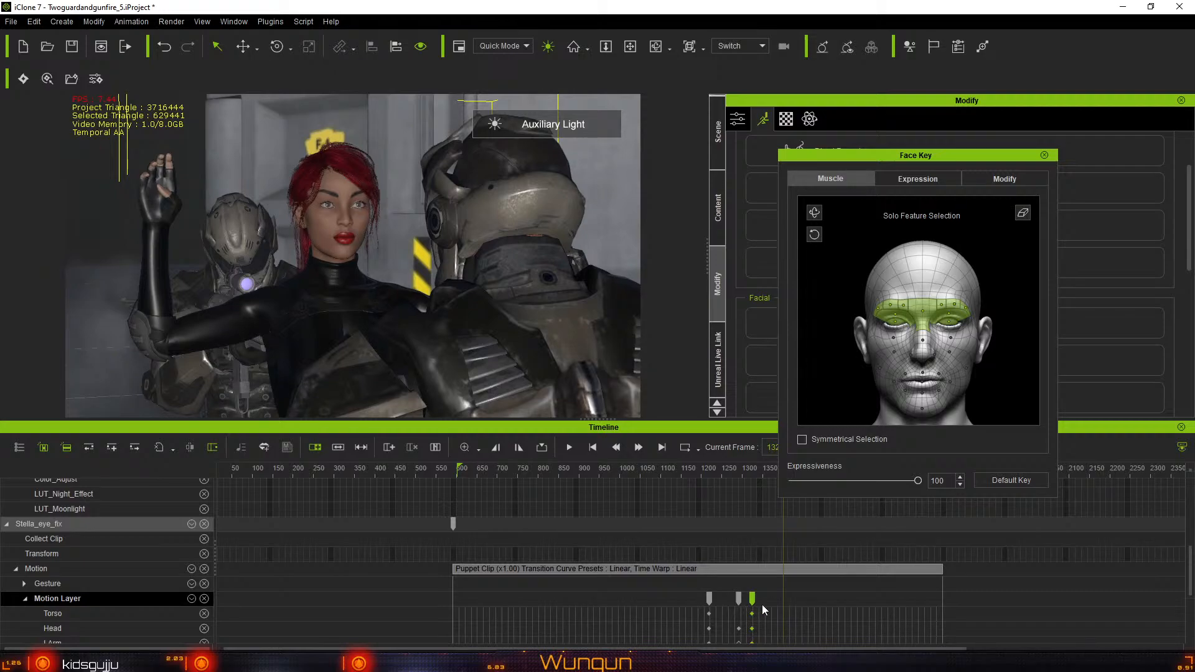
pyautogui.scroll(-6, 763, 611)
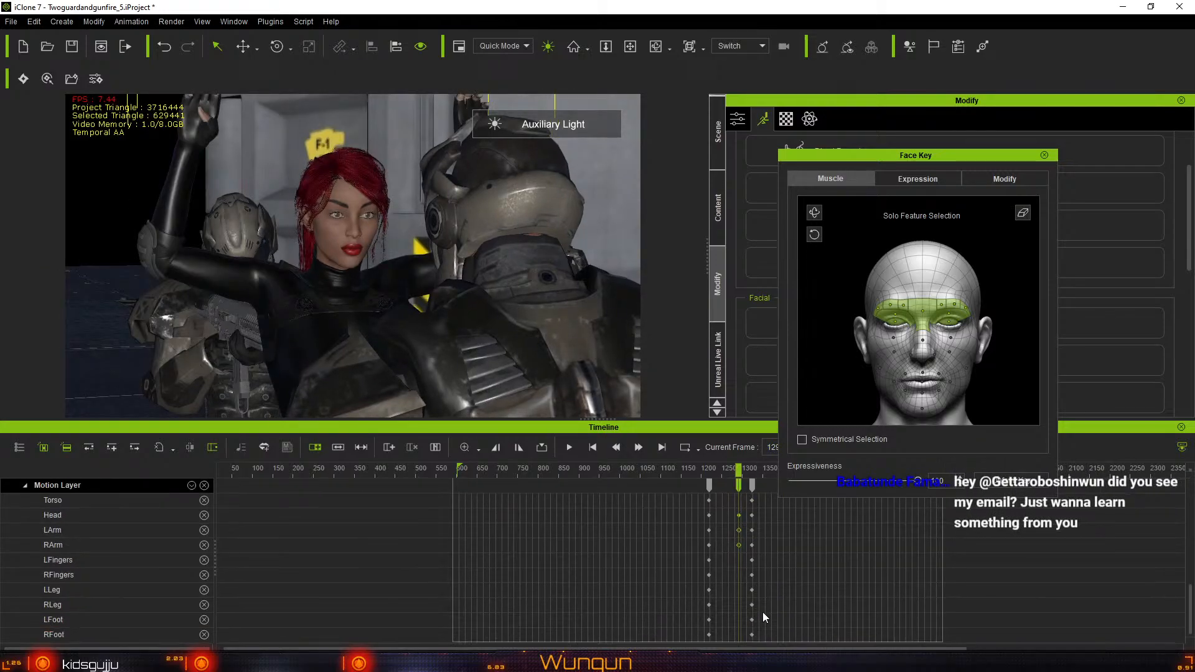
pyautogui.scroll(3, 760, 602)
pyautogui.moveTo(739, 534); pyautogui.dragTo(733, 540)
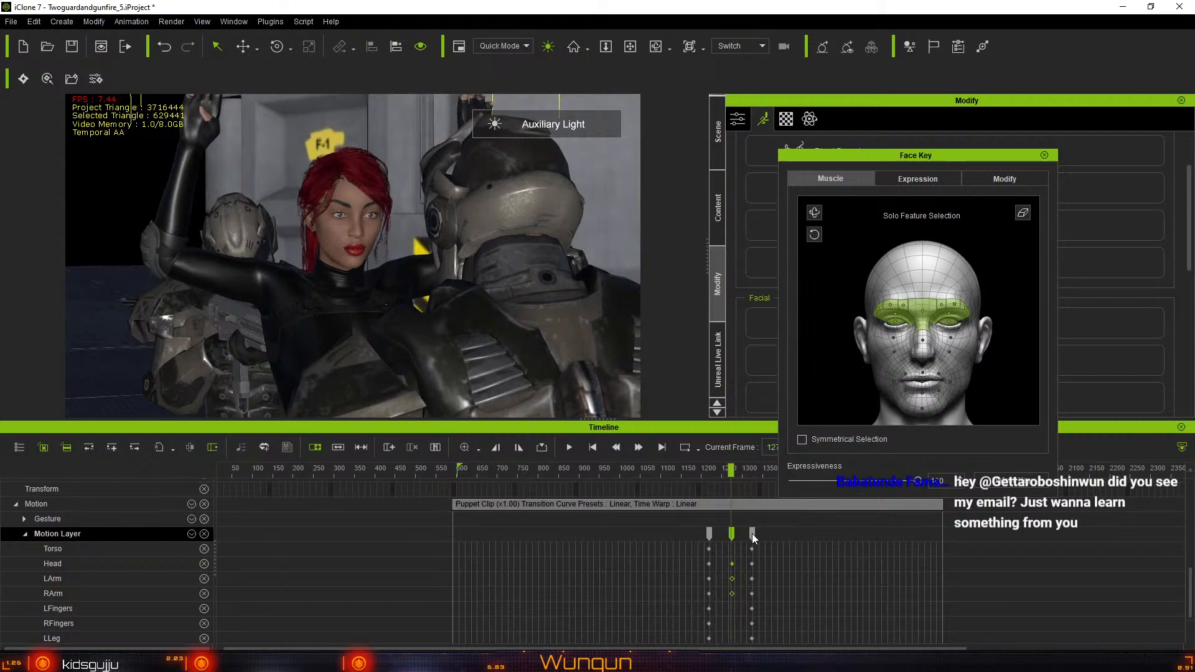
pyautogui.moveTo(752, 536); pyautogui.dragTo(747, 538)
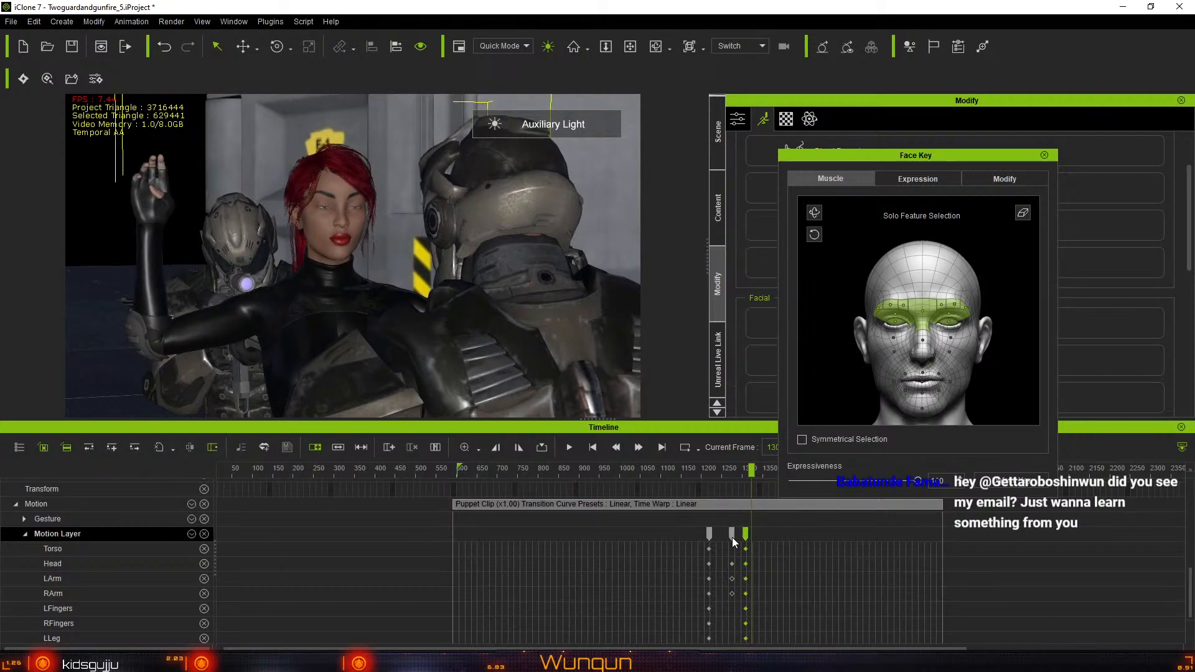
pyautogui.moveTo(733, 541); pyautogui.dragTo(731, 540)
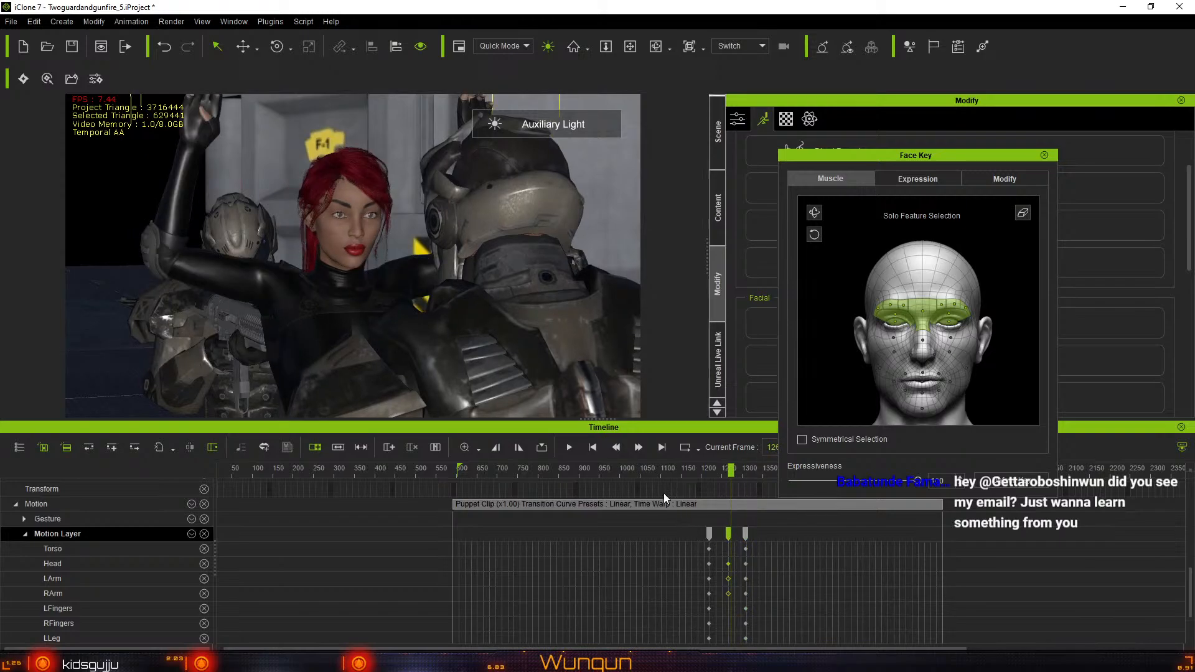
# Play the sequence from before Stella's first motion layer key to review the retimed arm gesture, and stop after the reset key
pyautogui.click(663, 468)
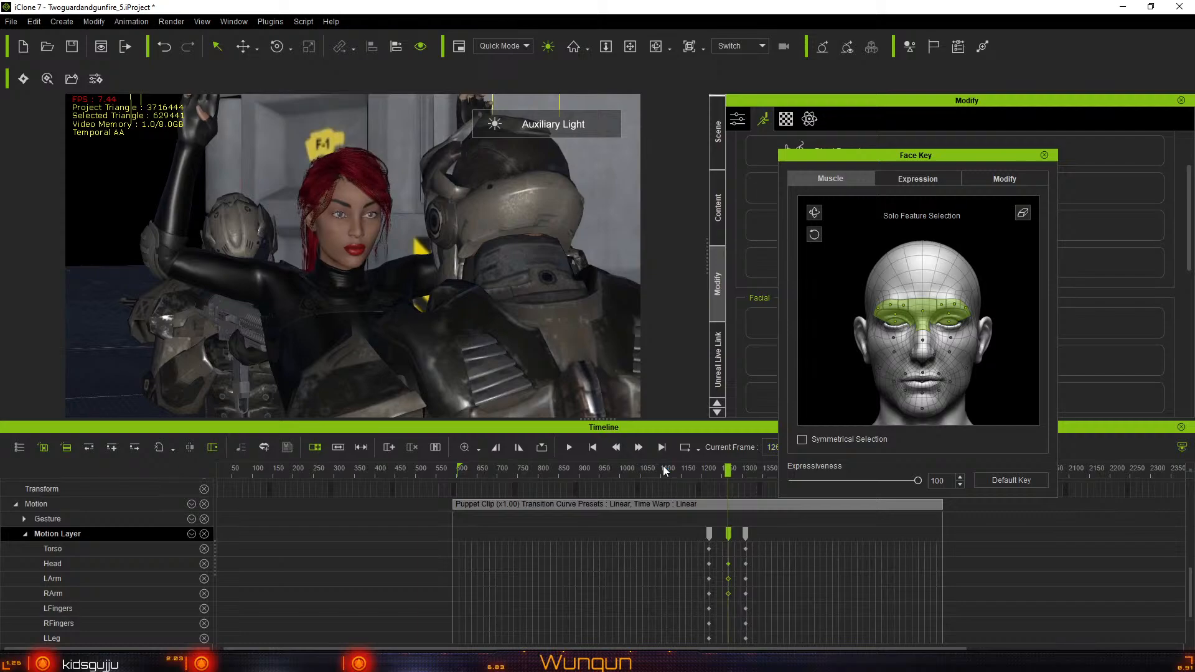
pyautogui.click(568, 448)
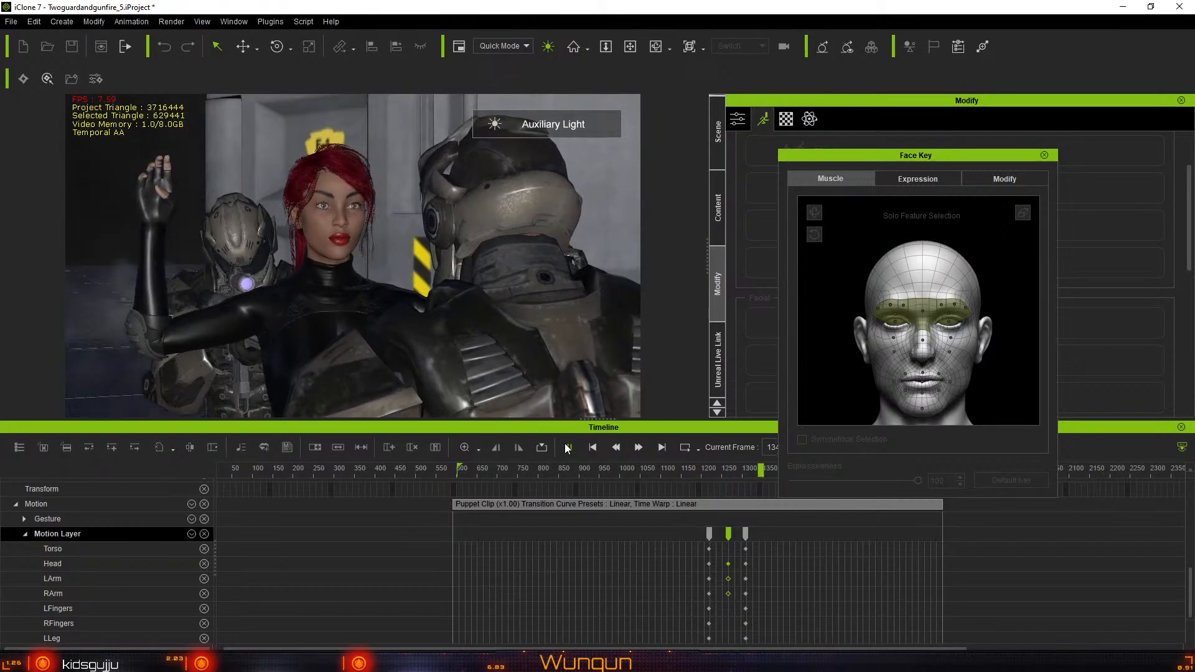
pyautogui.click(568, 447)
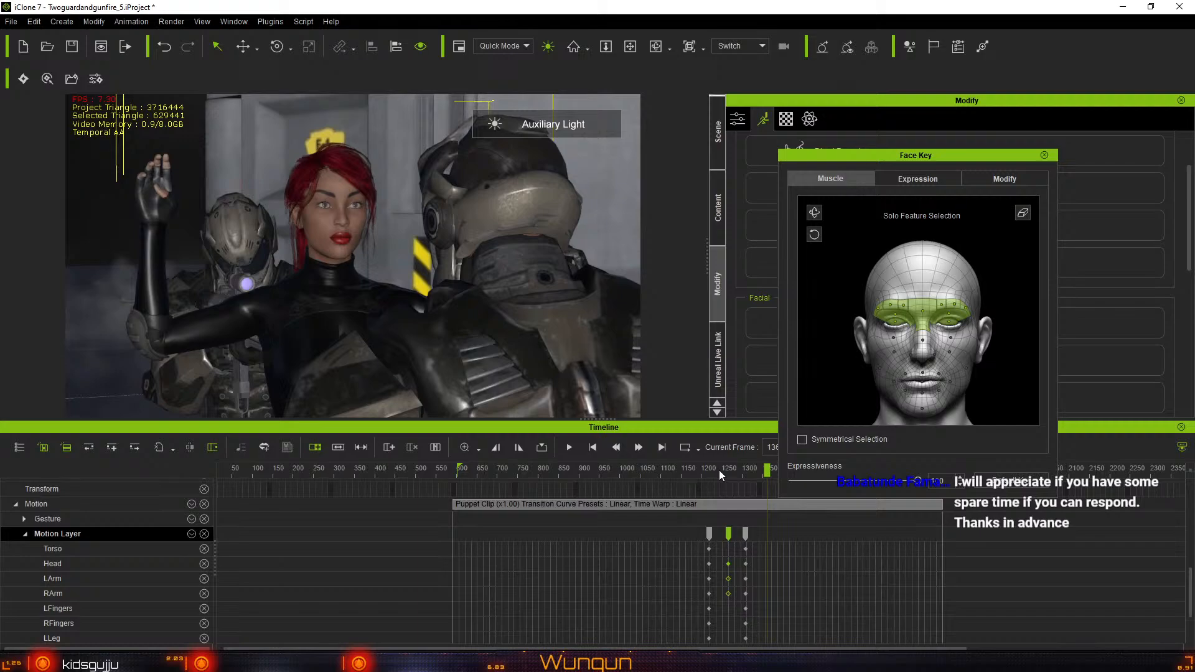
# Place the playhead exactly on Stella's raised-arm motion layer key, at about frame 1264
pyautogui.moveTo(719, 473); pyautogui.dragTo(729, 471)
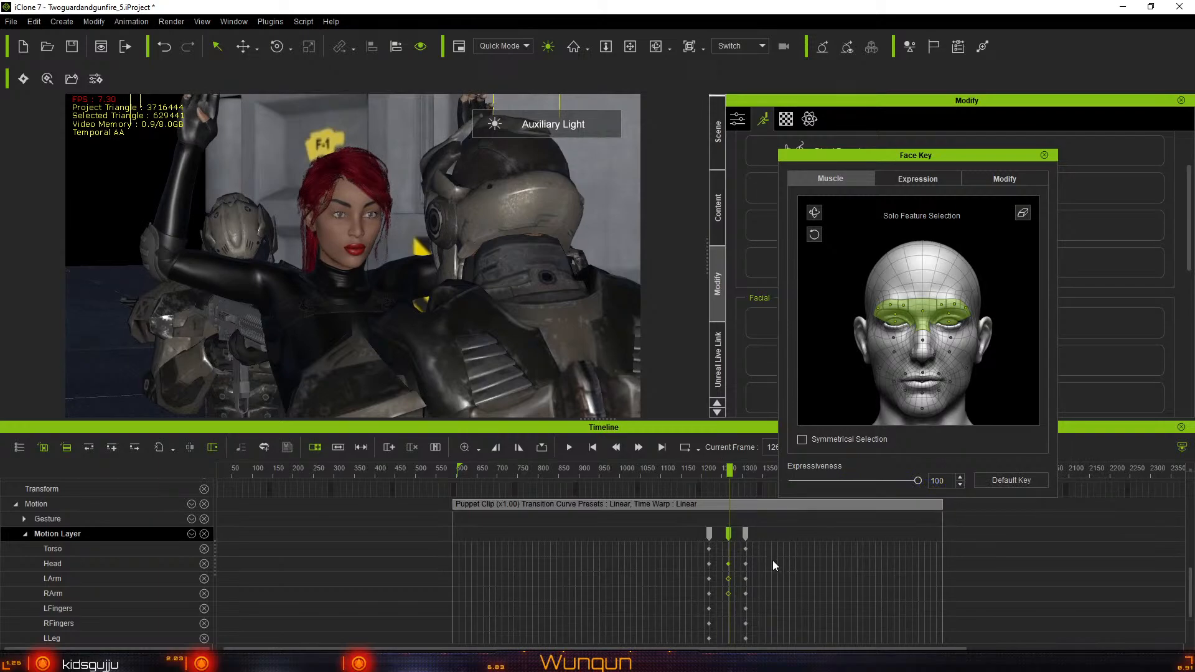
pyautogui.scroll(-1, 771, 560)
pyautogui.keyDown('ctrl'); pyautogui.scroll(5, 772, 560); pyautogui.keyUp('ctrl')
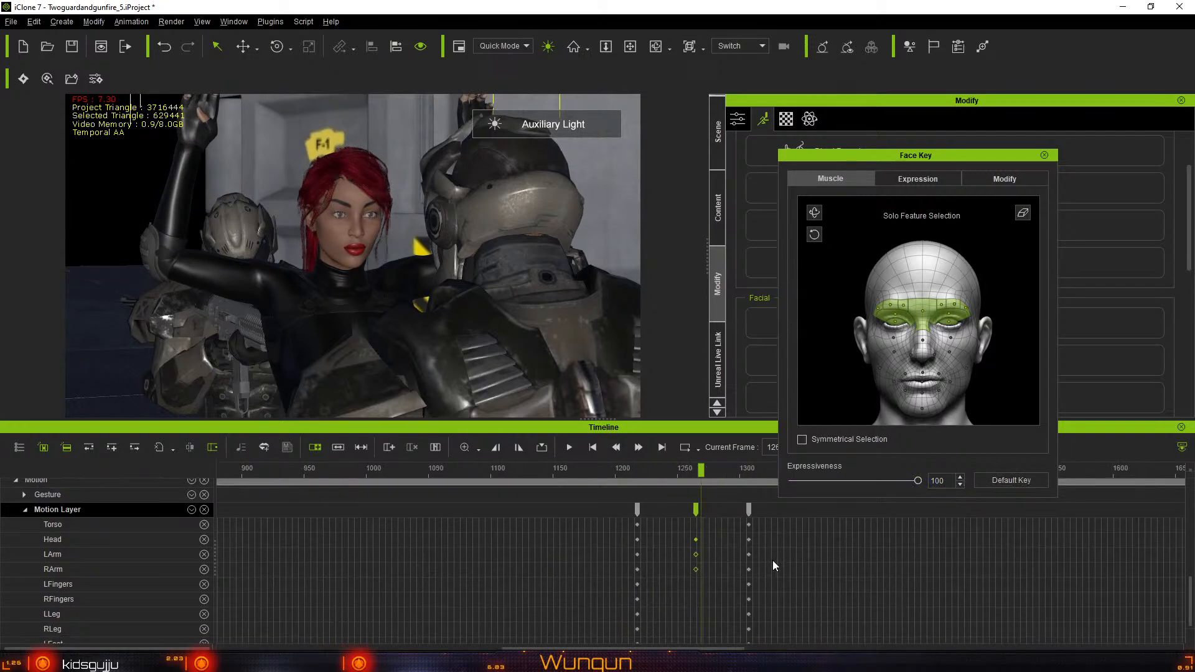
pyautogui.keyDown('ctrl'); pyautogui.scroll(6, 771, 560); pyautogui.keyUp('ctrl')
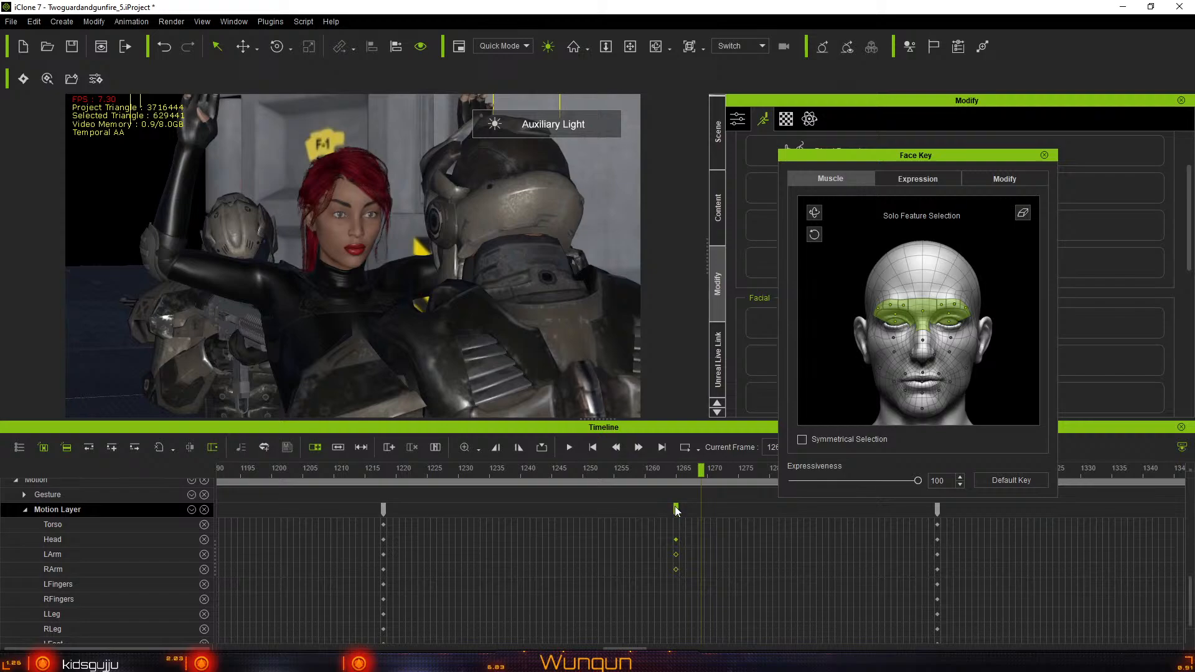
pyautogui.click(674, 507)
pyautogui.scroll(-1, 656, 551)
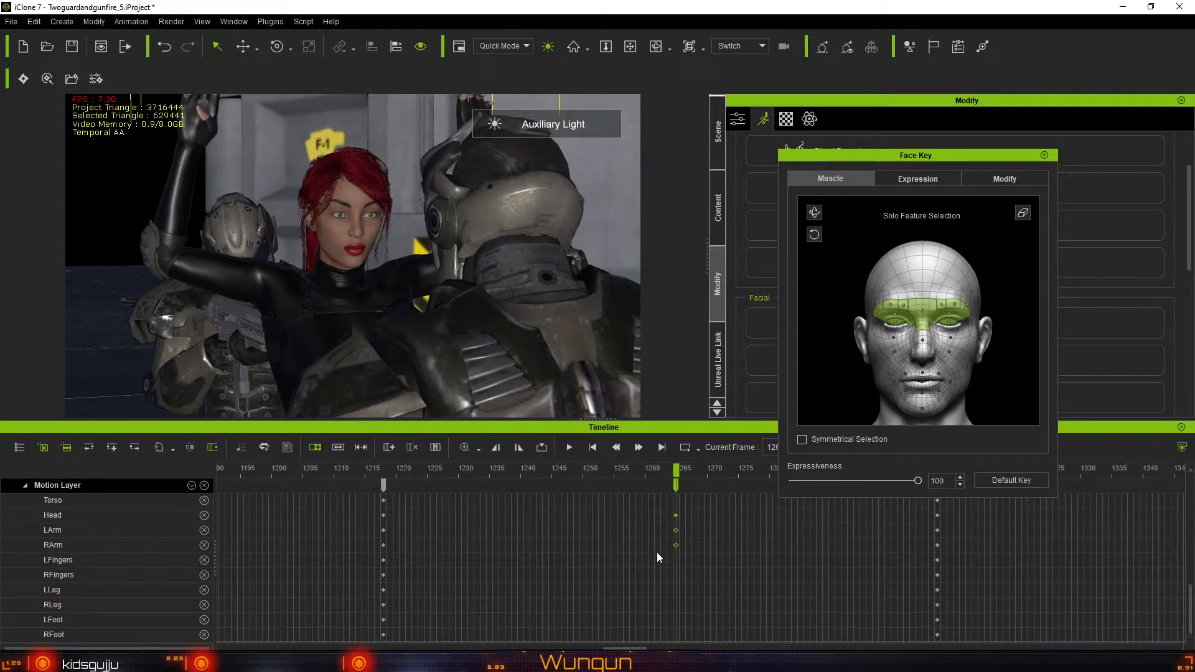
# Check the Motion Layer's sub-track list, and open the list of available tracks for Stella_eye_fix
pyautogui.click(191, 485)
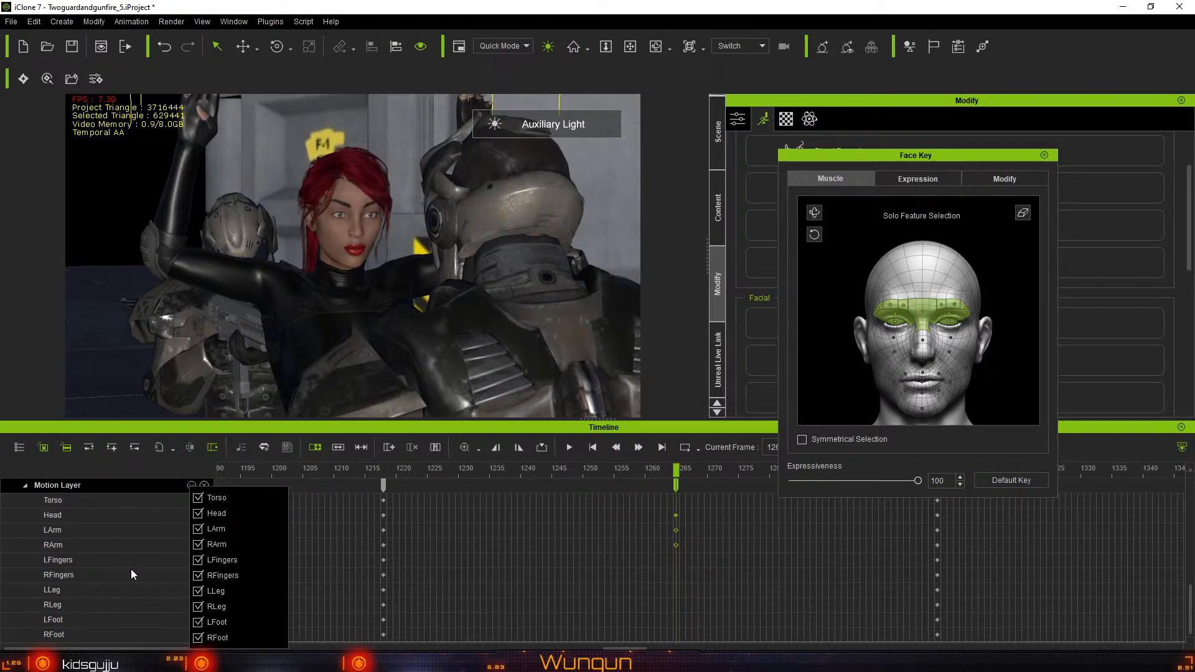
pyautogui.click(133, 486)
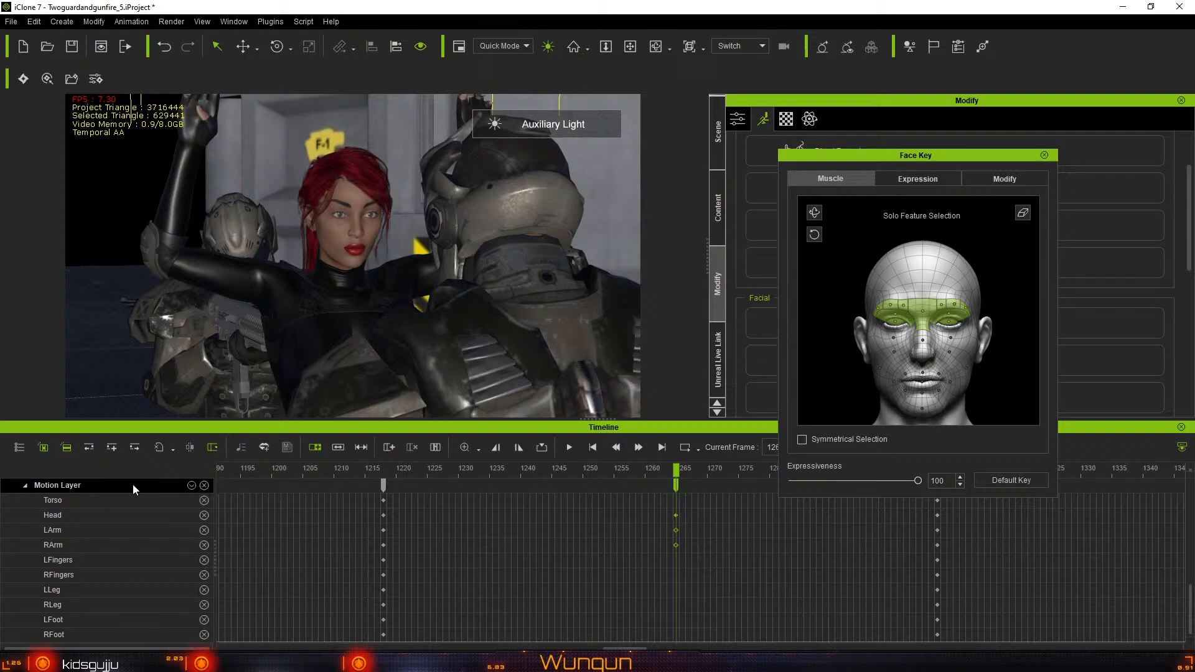
pyautogui.scroll(-6, 149, 529)
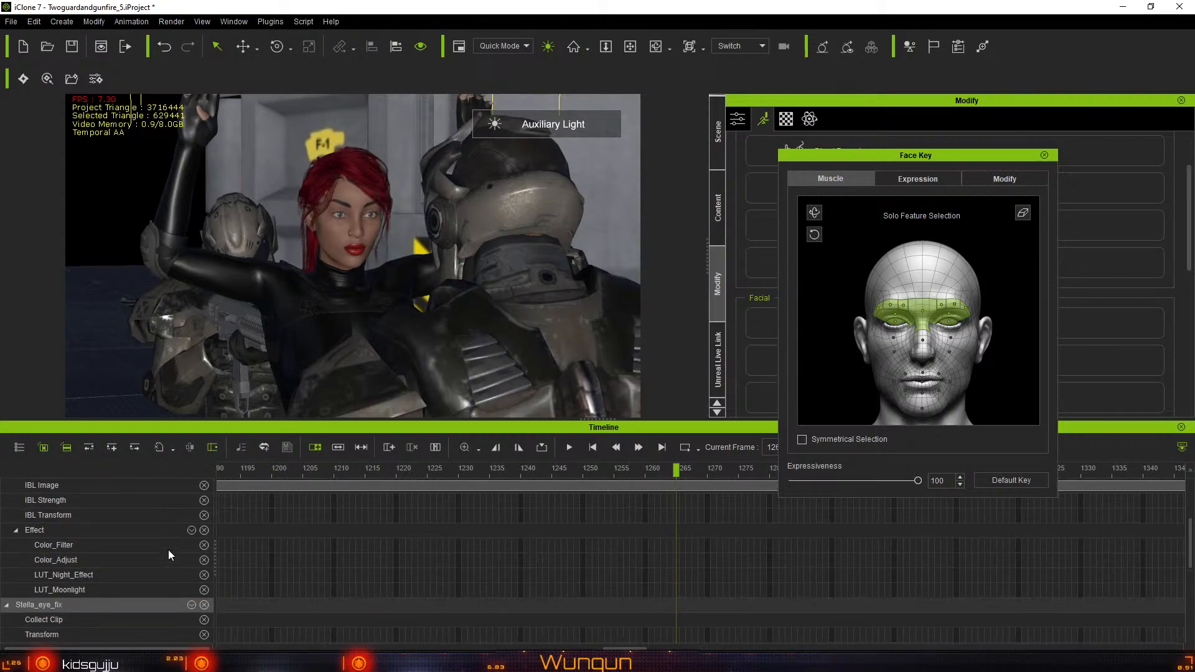
pyautogui.click(191, 580)
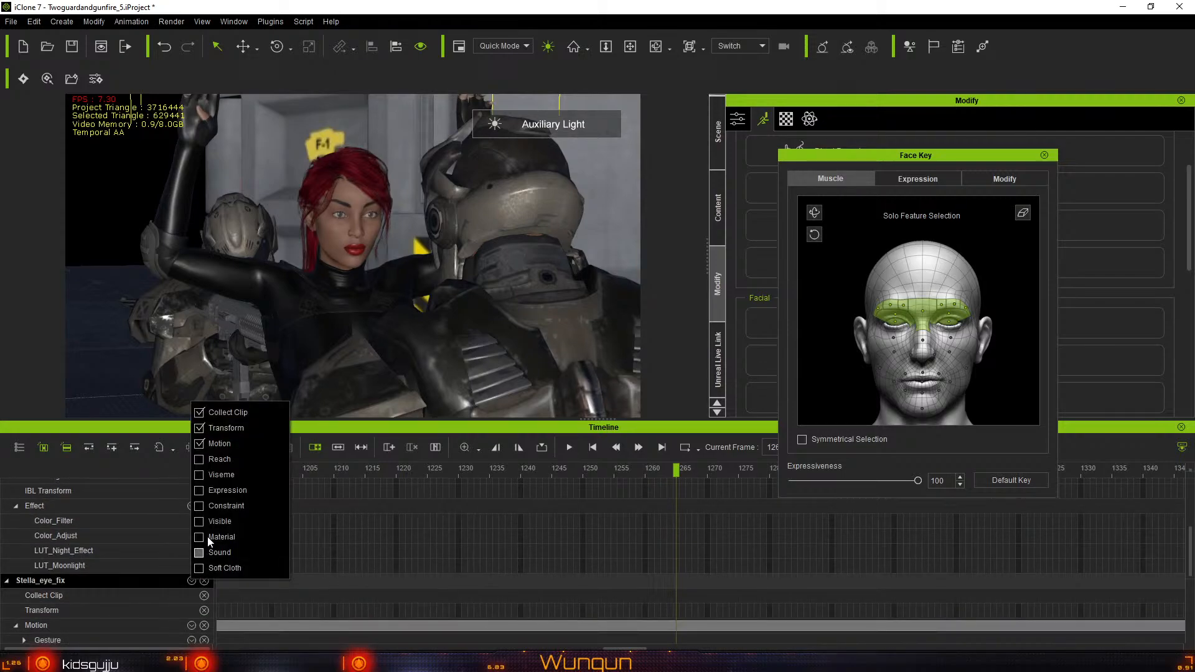
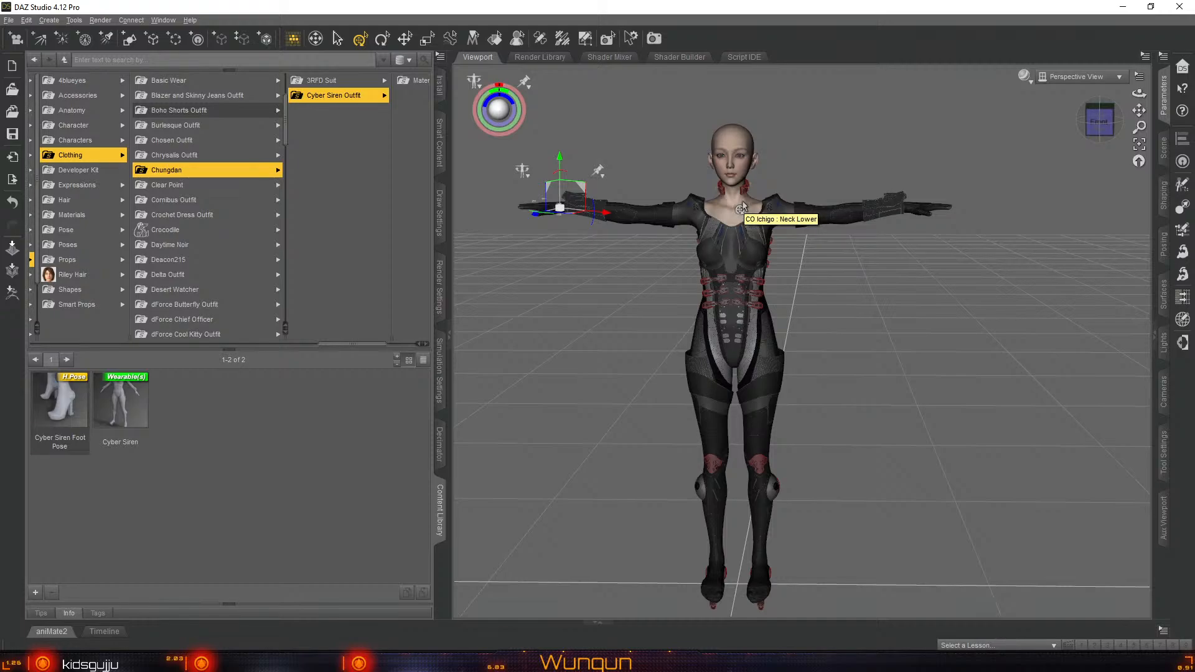
# Switch to DAZ Studio and turn the perspective view to see the figure in the Cyber Siren outfit from an angle
pyautogui.click(1096, 131)
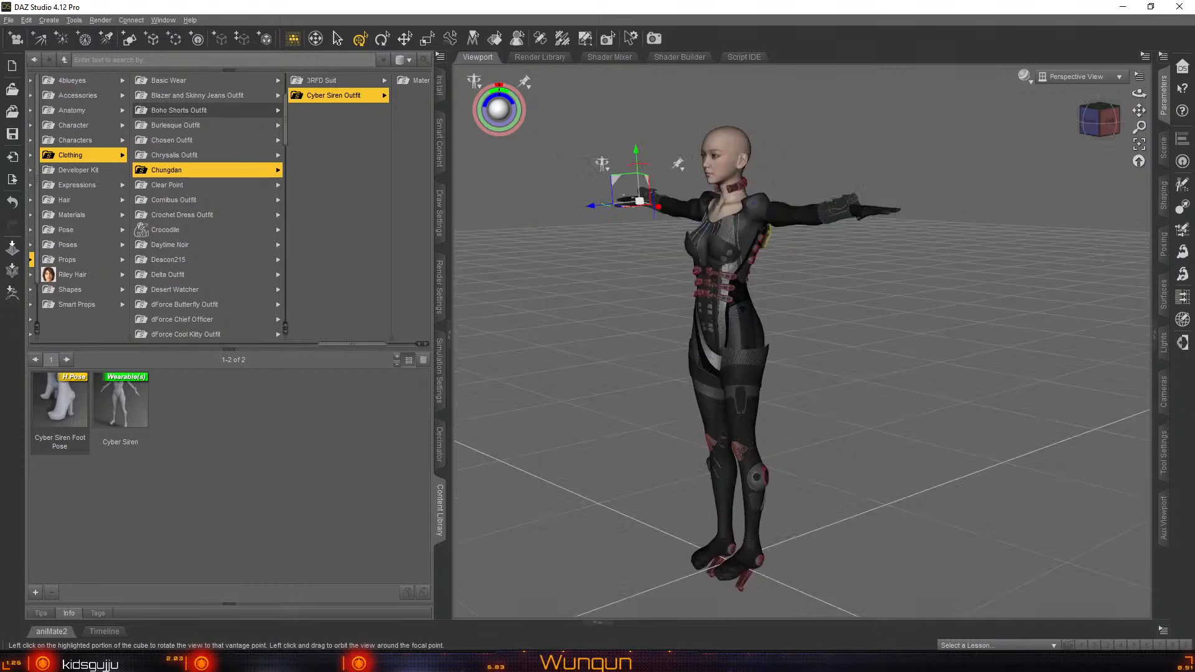
# Inspect the hand pose parameters of the figure's left hand and right hand from above
pyautogui.moveTo(1103, 125); pyautogui.dragTo(1060, 350)
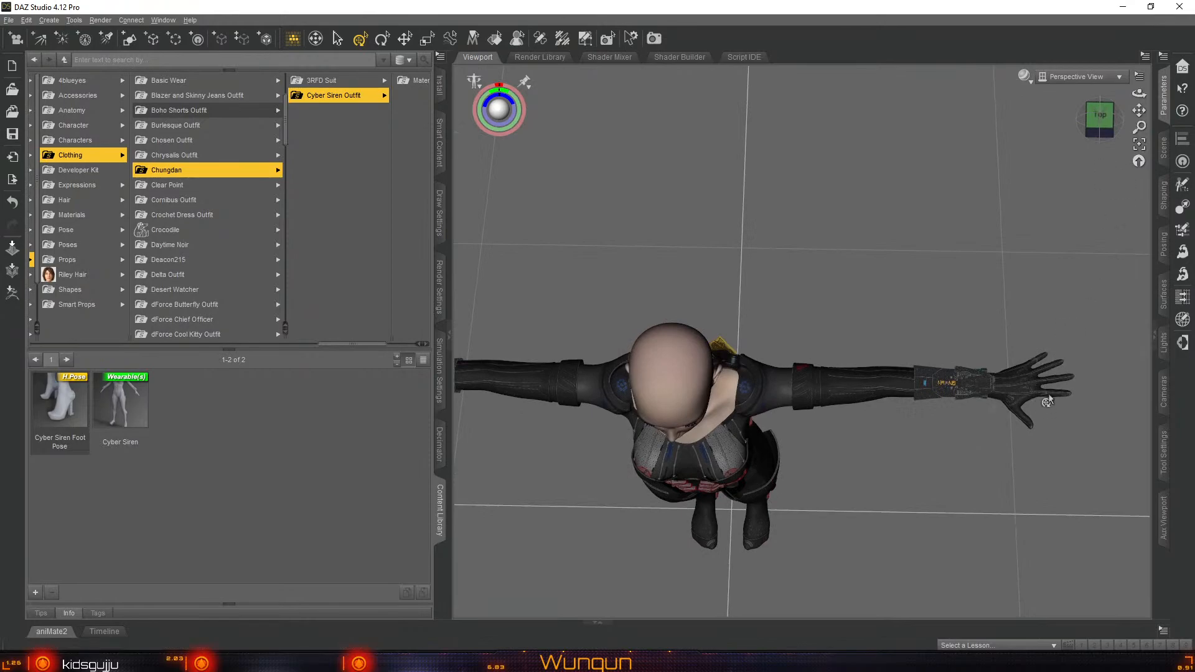
pyautogui.click(1020, 399)
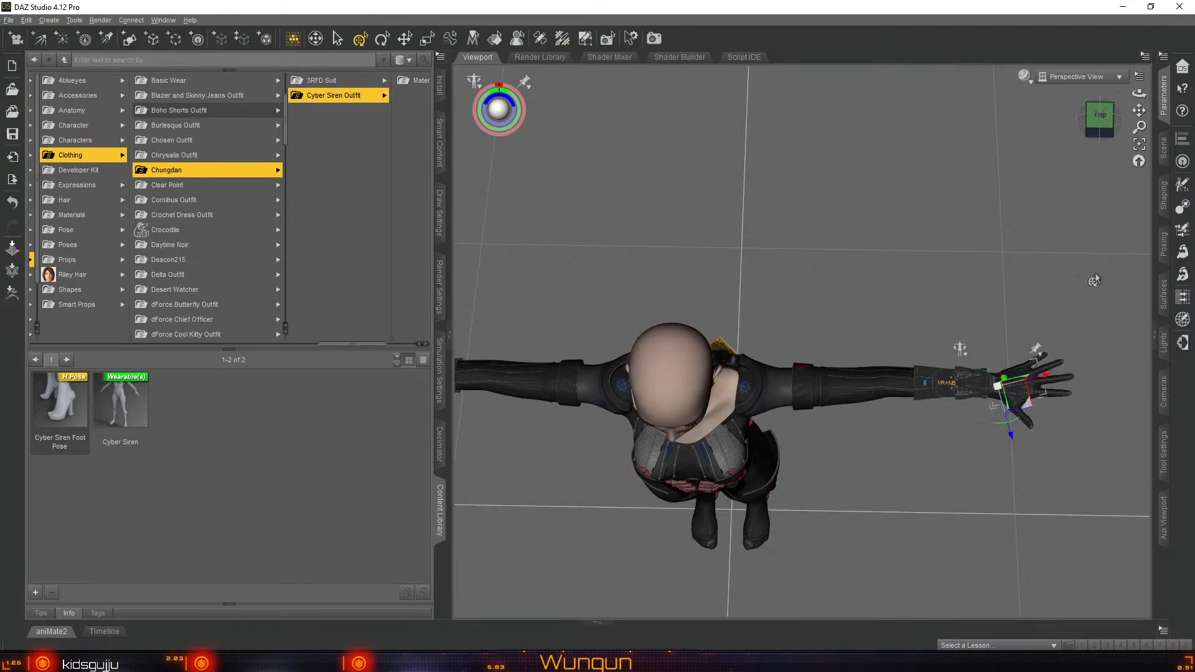
pyautogui.click(1164, 117)
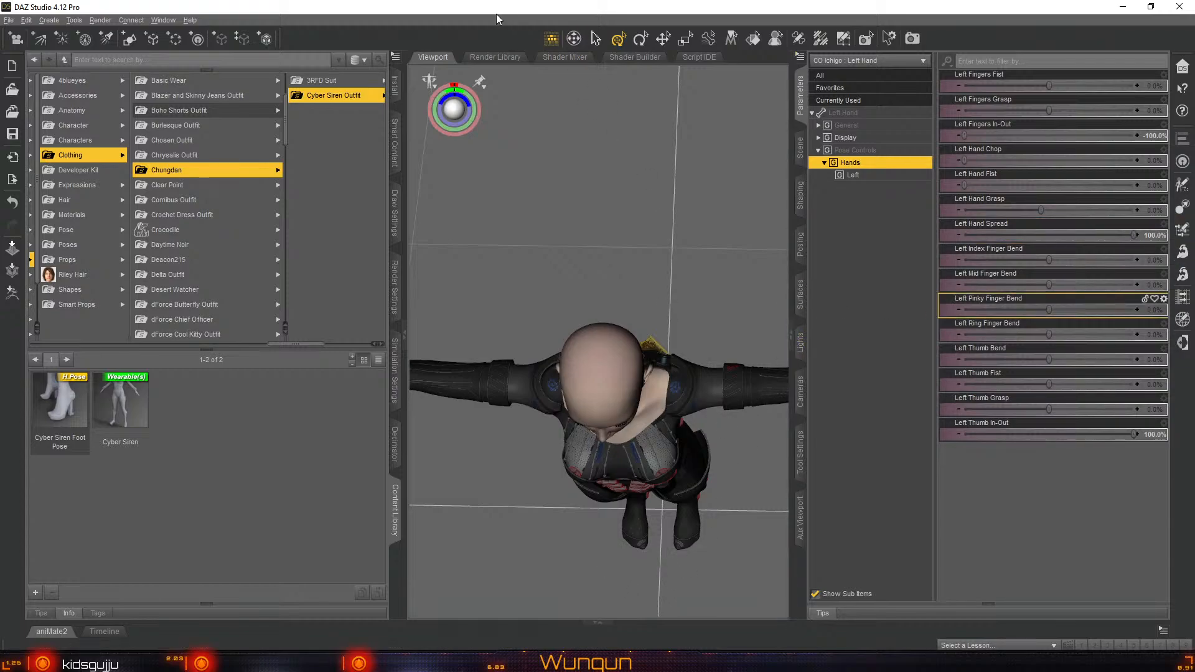
pyautogui.click(403, 336)
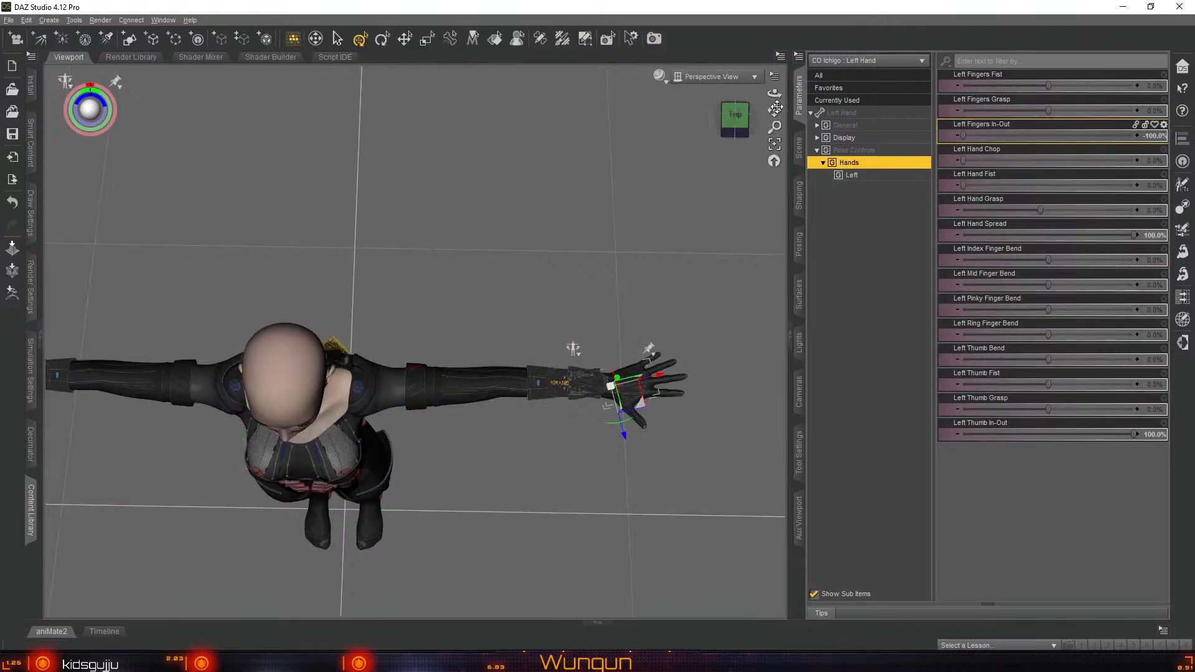
pyautogui.moveTo(774, 110); pyautogui.dragTo(1191, 118)
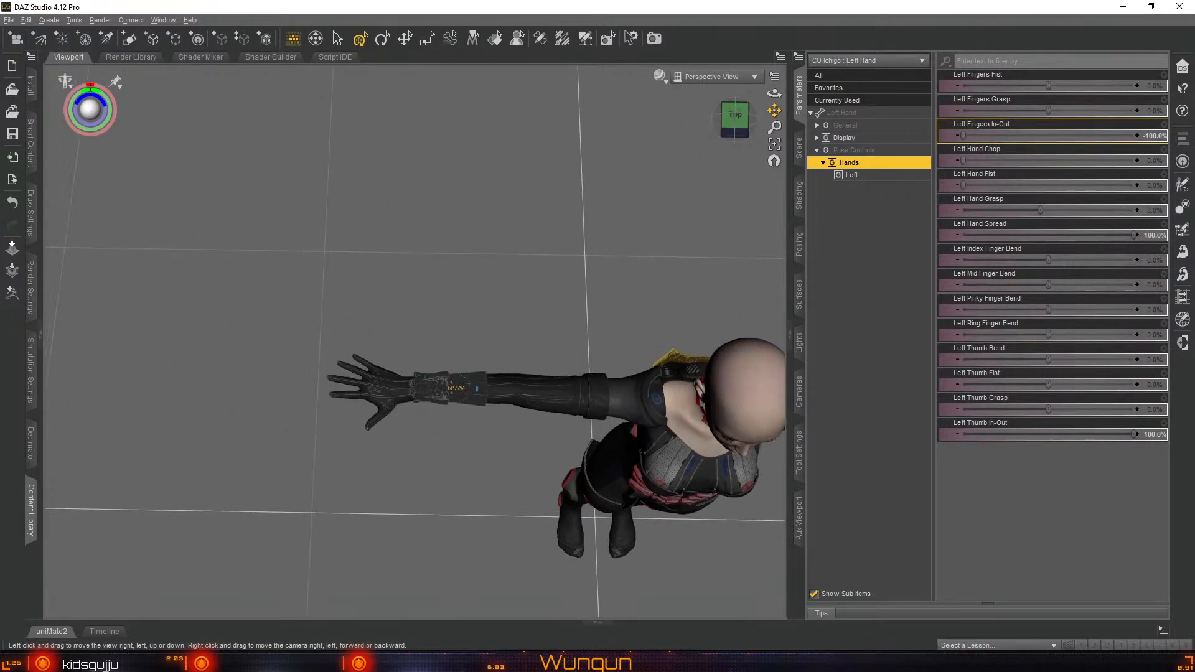
pyautogui.click(382, 391)
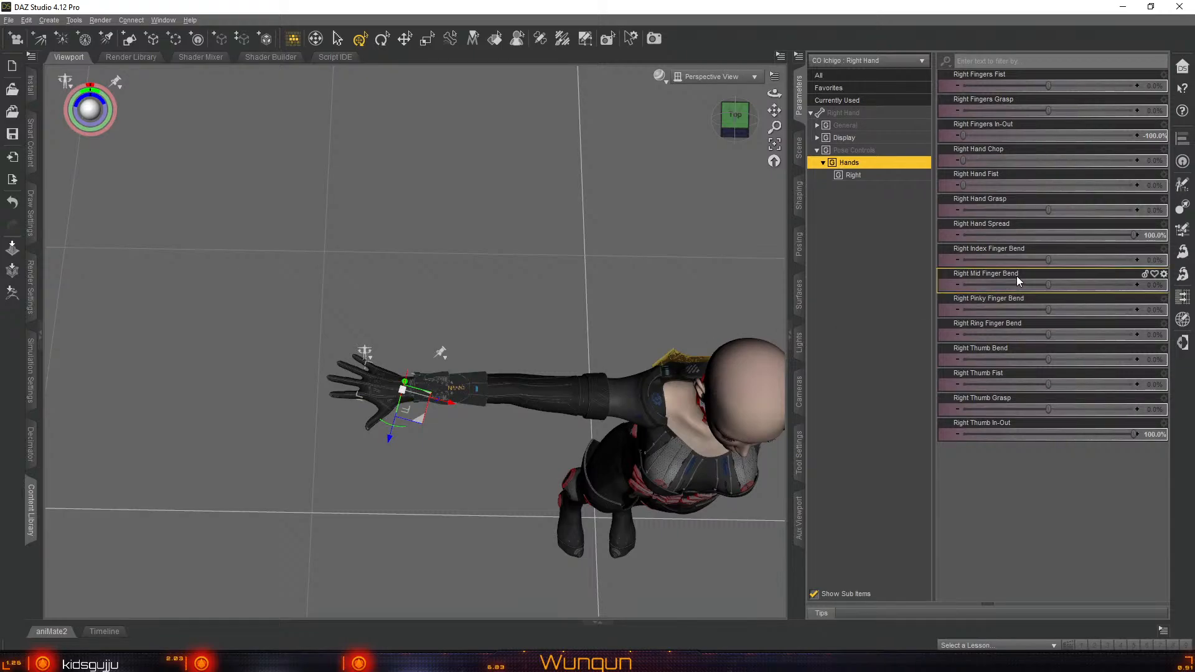
# Examine the outfitted figure from above, from the front down to the feet, and in an angled full-body view
pyautogui.moveTo(734, 118); pyautogui.dragTo(737, 131)
pyautogui.click(734, 112)
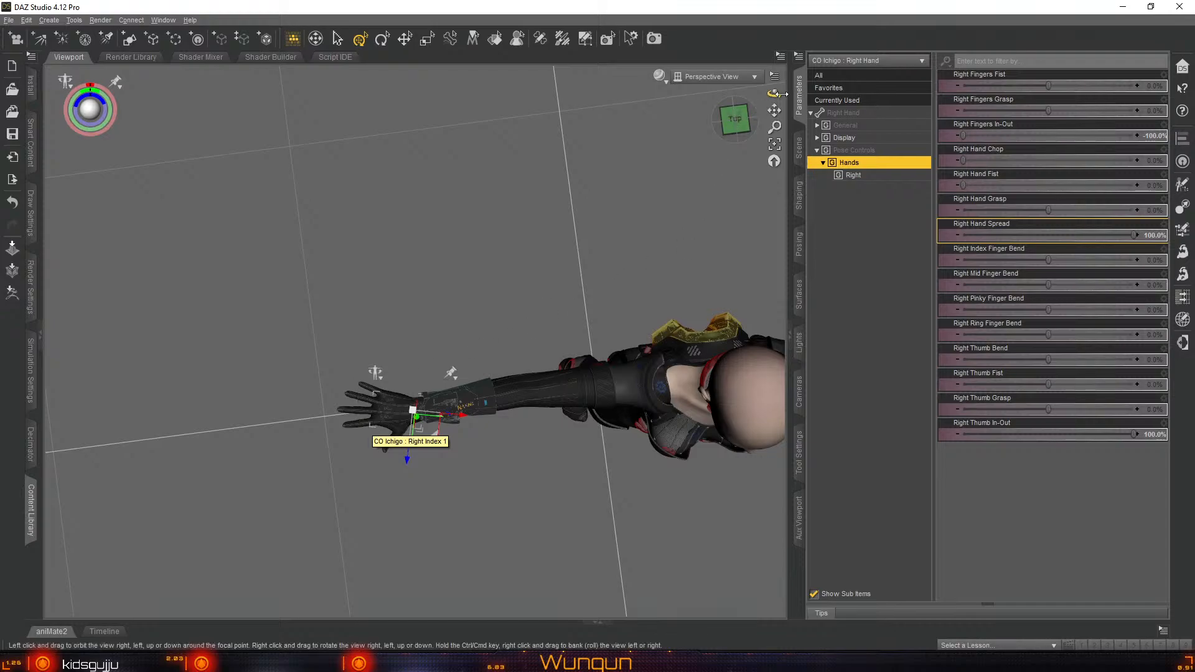
pyautogui.moveTo(774, 110); pyautogui.dragTo(766, 113)
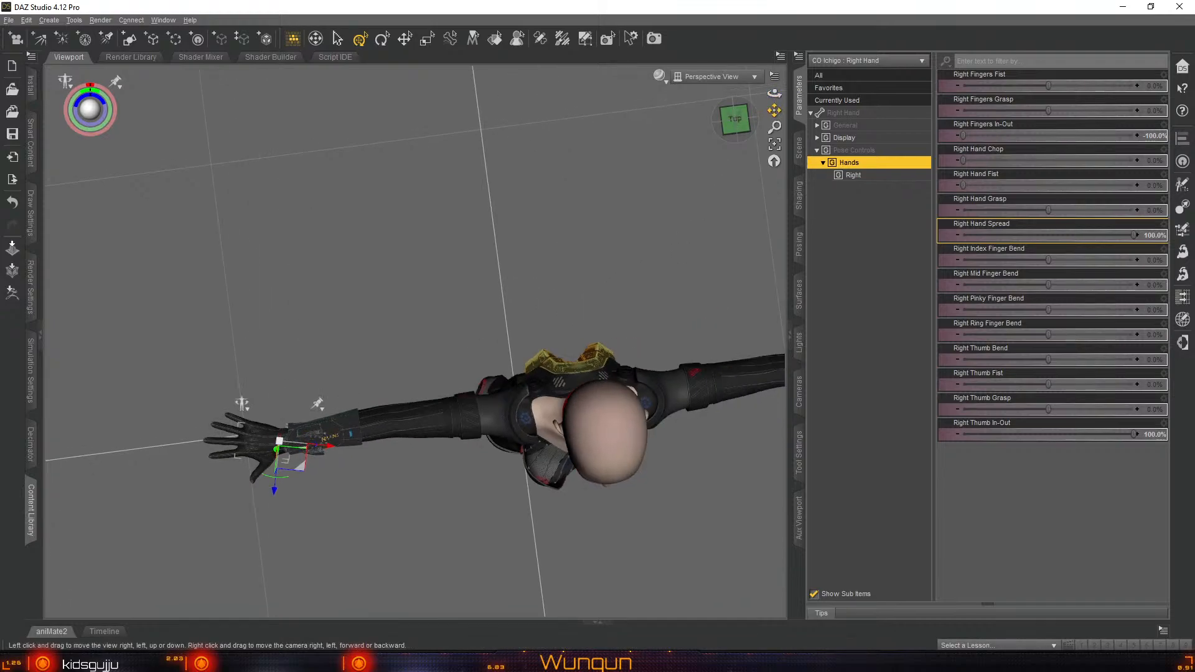
pyautogui.click(741, 136)
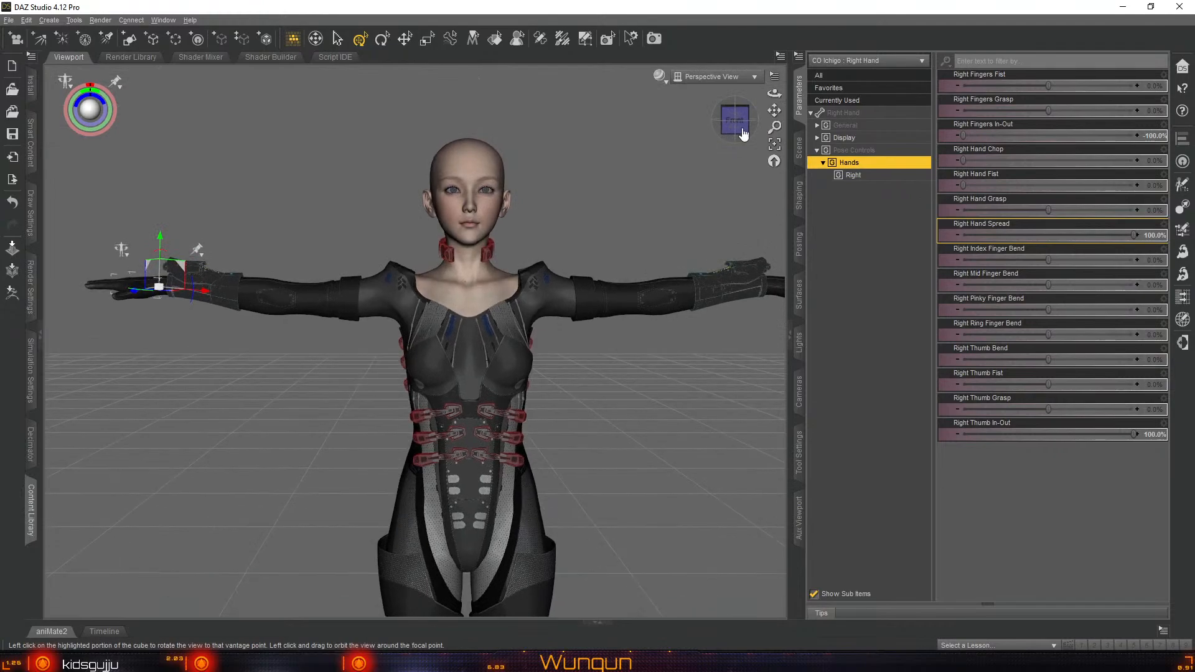
pyautogui.moveTo(774, 110); pyautogui.dragTo(728, 105)
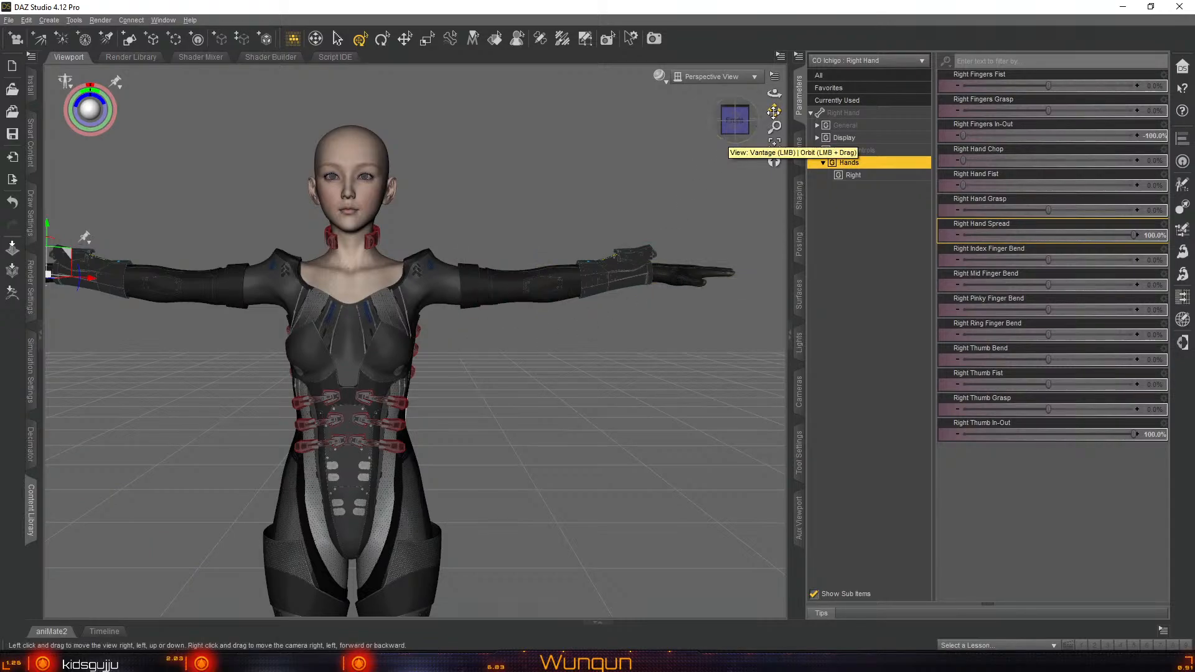
pyautogui.moveTo(774, 110); pyautogui.dragTo(736, 405)
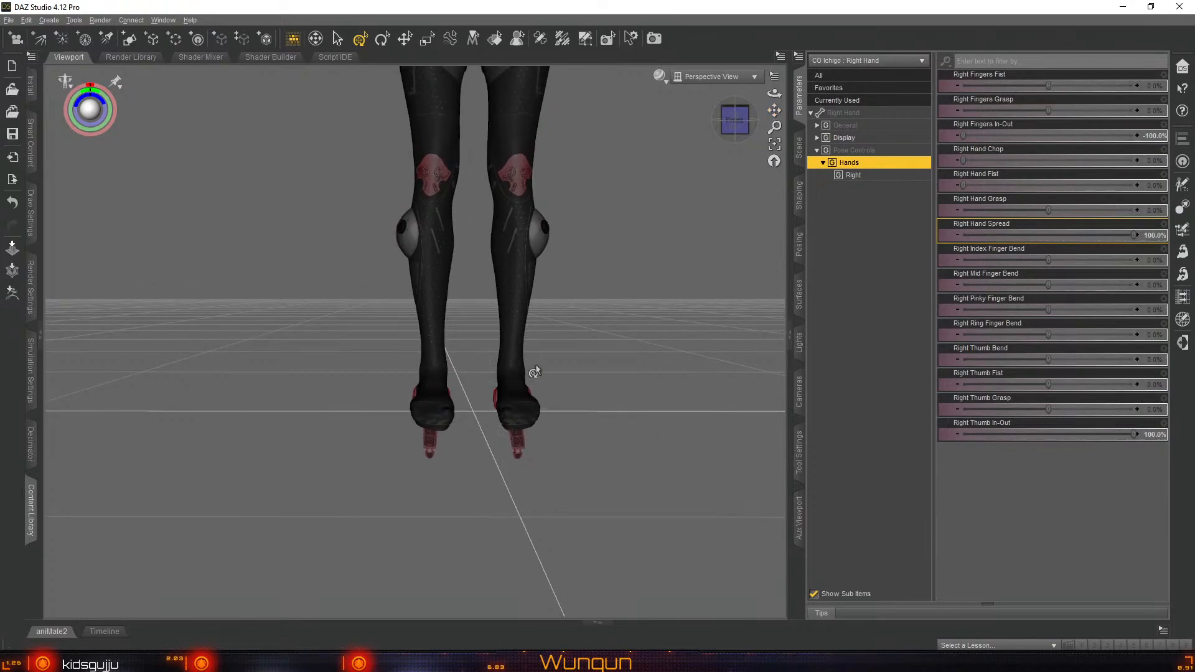
pyautogui.scroll(-2, 715, 245)
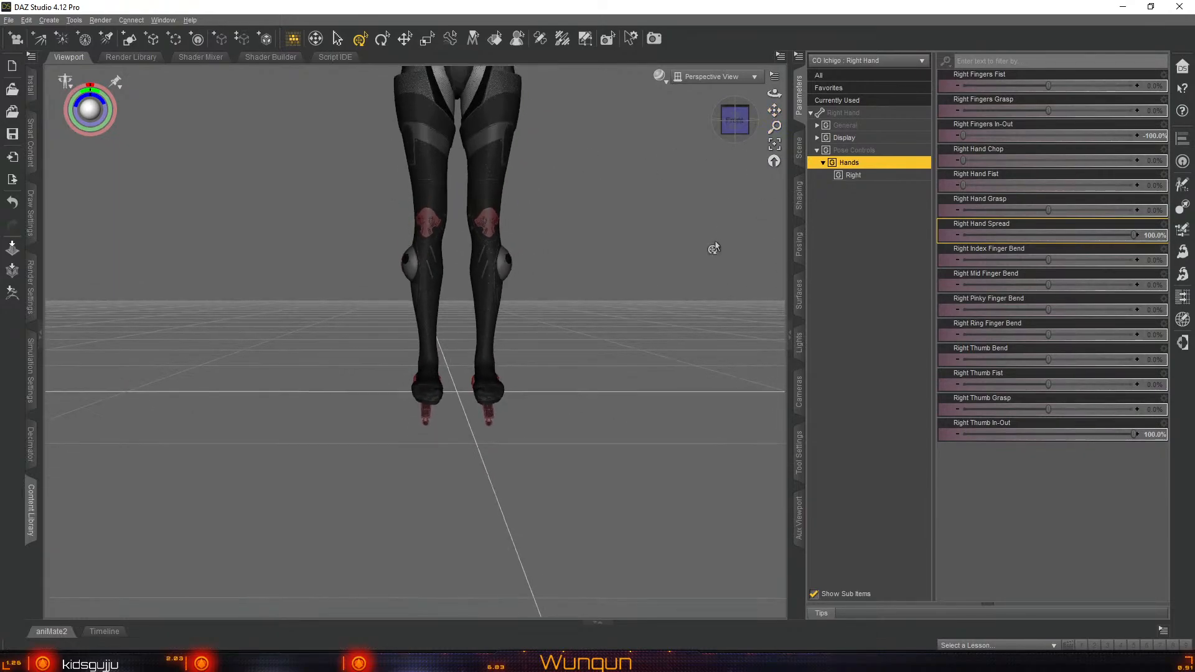
pyautogui.moveTo(773, 111); pyautogui.dragTo(773, 230)
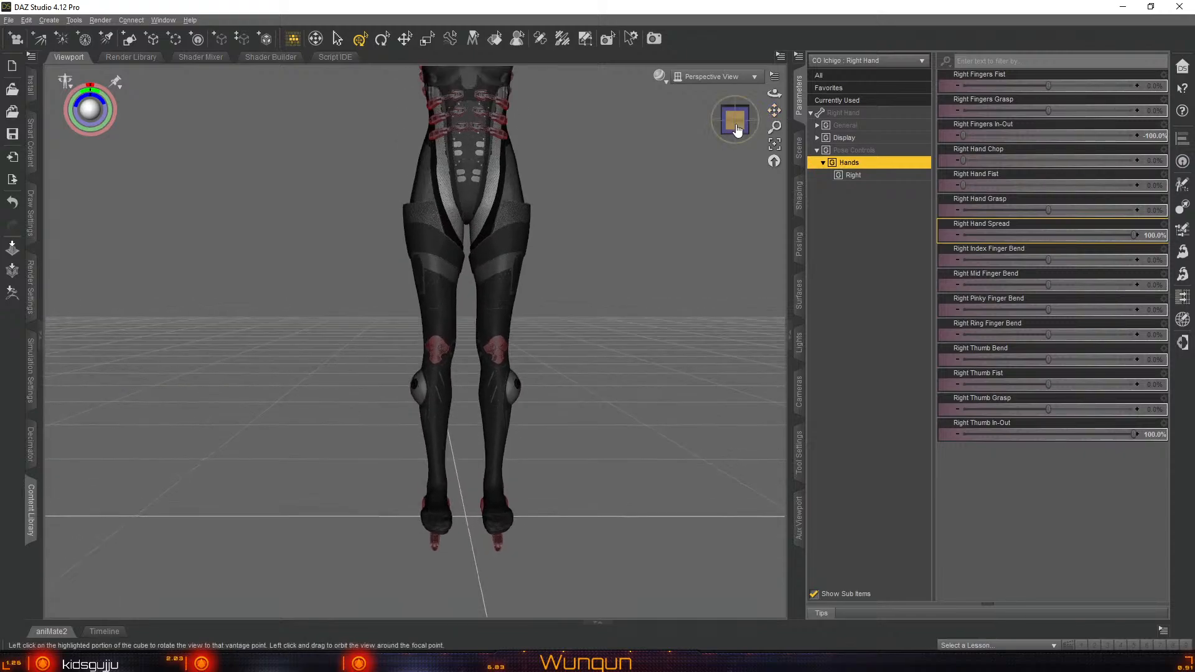
pyautogui.moveTo(736, 128); pyautogui.dragTo(719, 172)
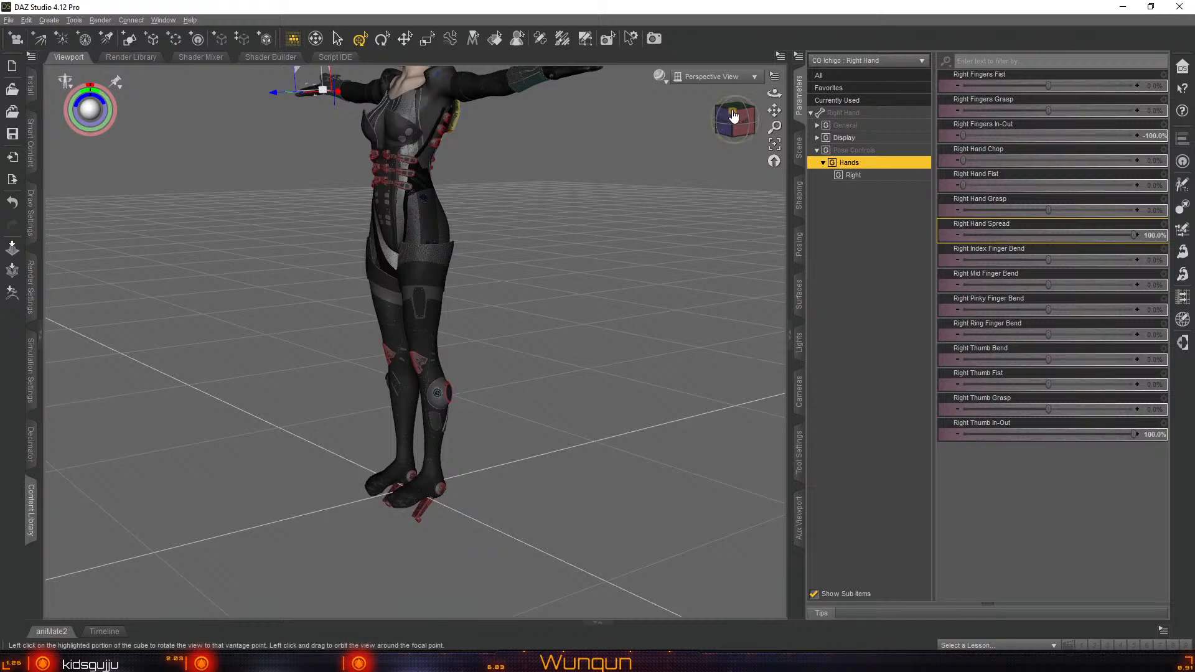
pyautogui.click(737, 121)
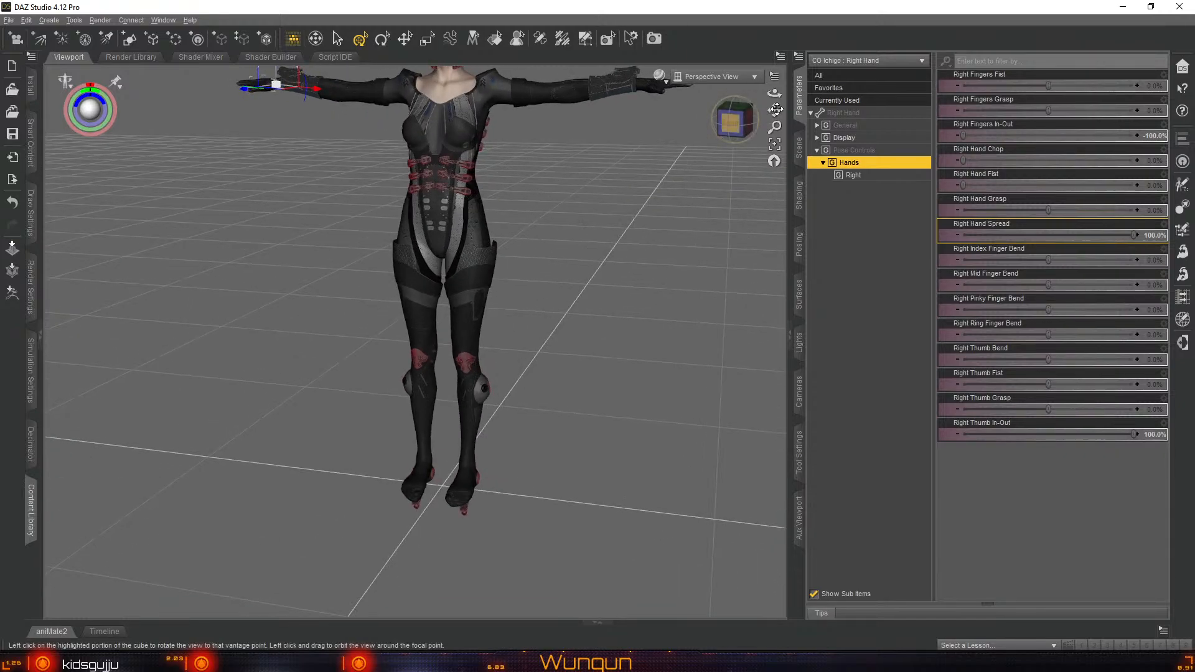
pyautogui.moveTo(773, 107); pyautogui.dragTo(773, 93)
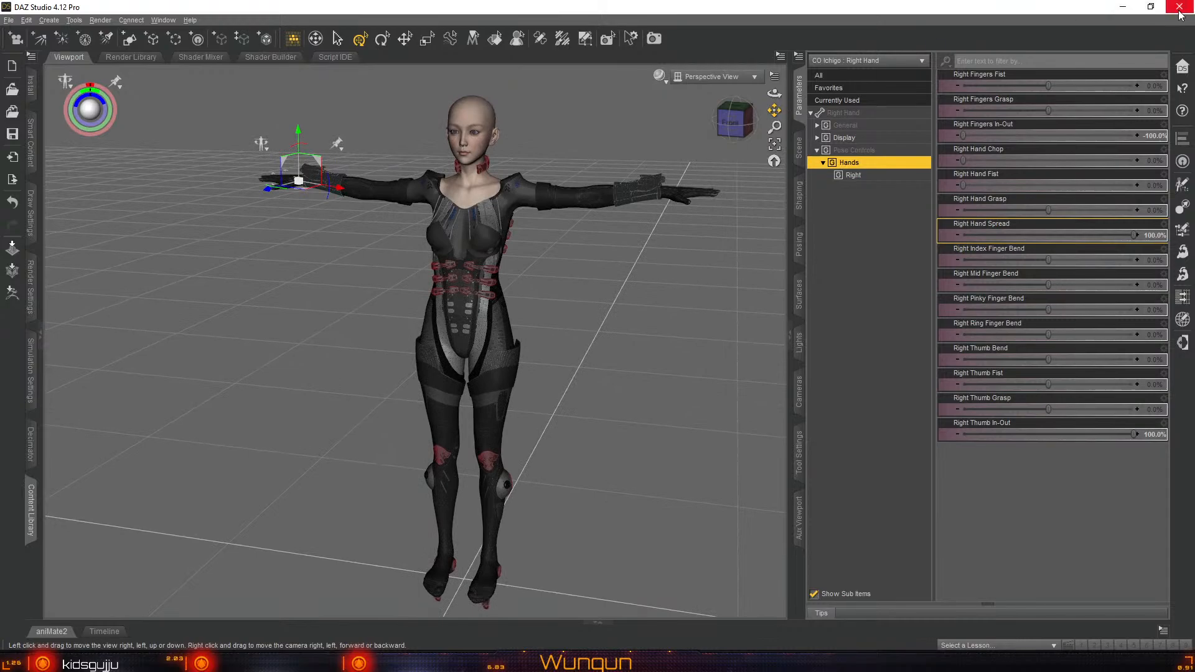
# Switch to Blender, start a Wavefront OBJ import and browse the D: drive for the exported model
pyautogui.click(1123, 6)
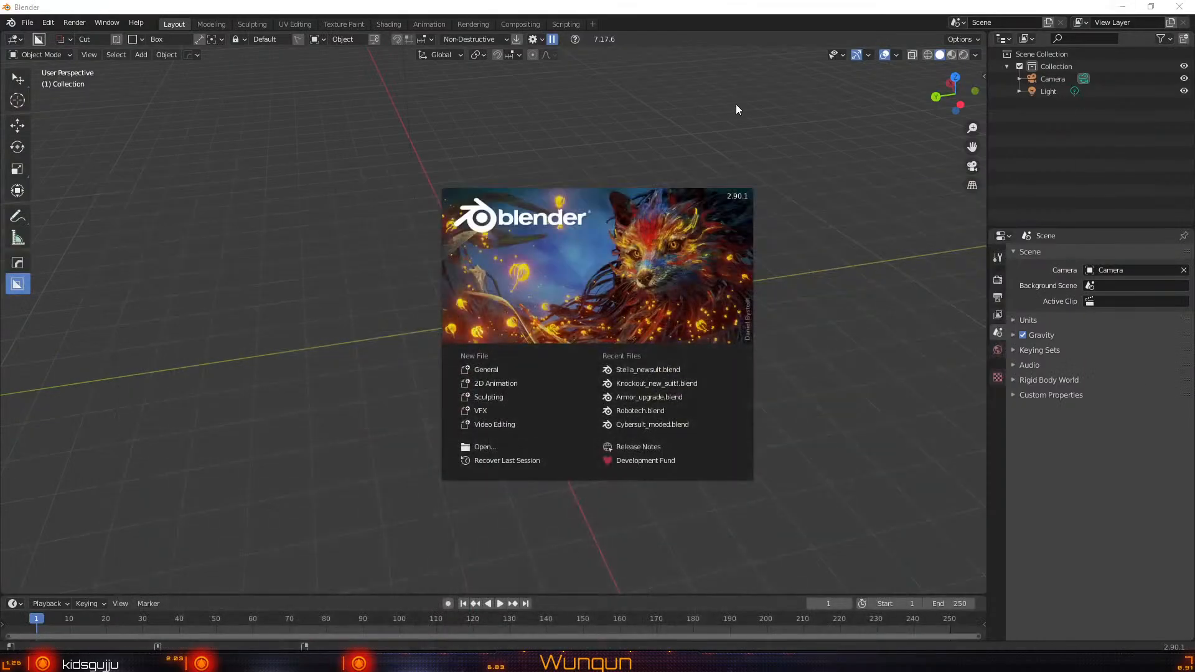
pyautogui.click(795, 93)
pyautogui.click(27, 23)
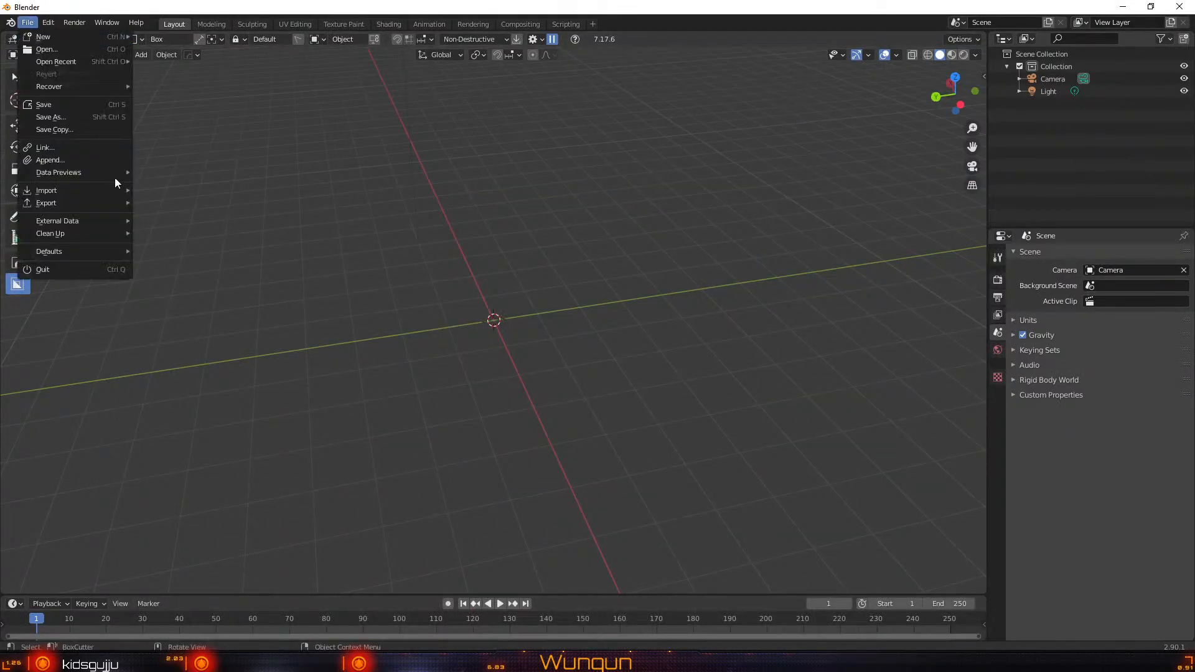
pyautogui.moveTo(78, 190)
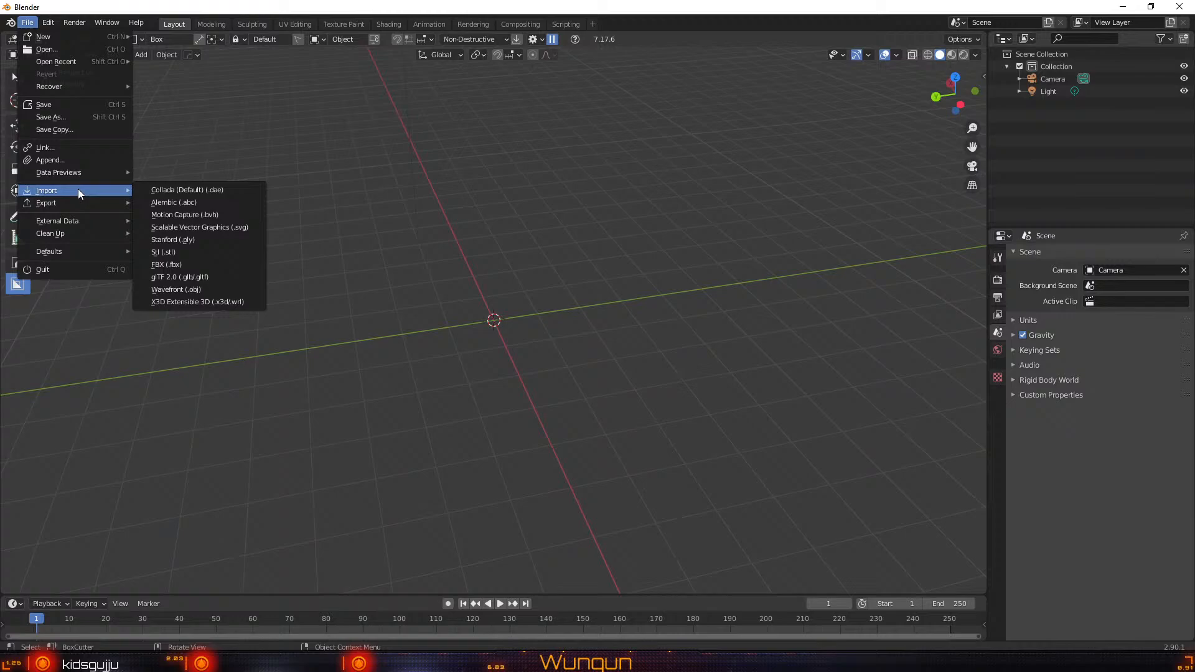
pyautogui.click(184, 288)
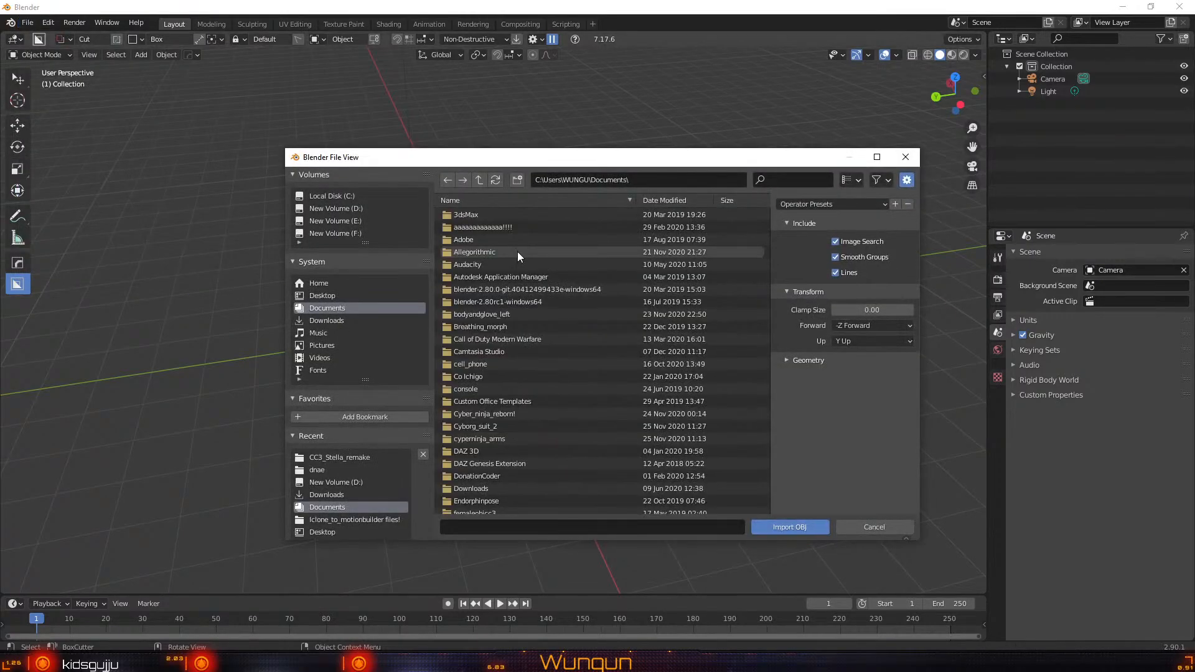
pyautogui.click(334, 209)
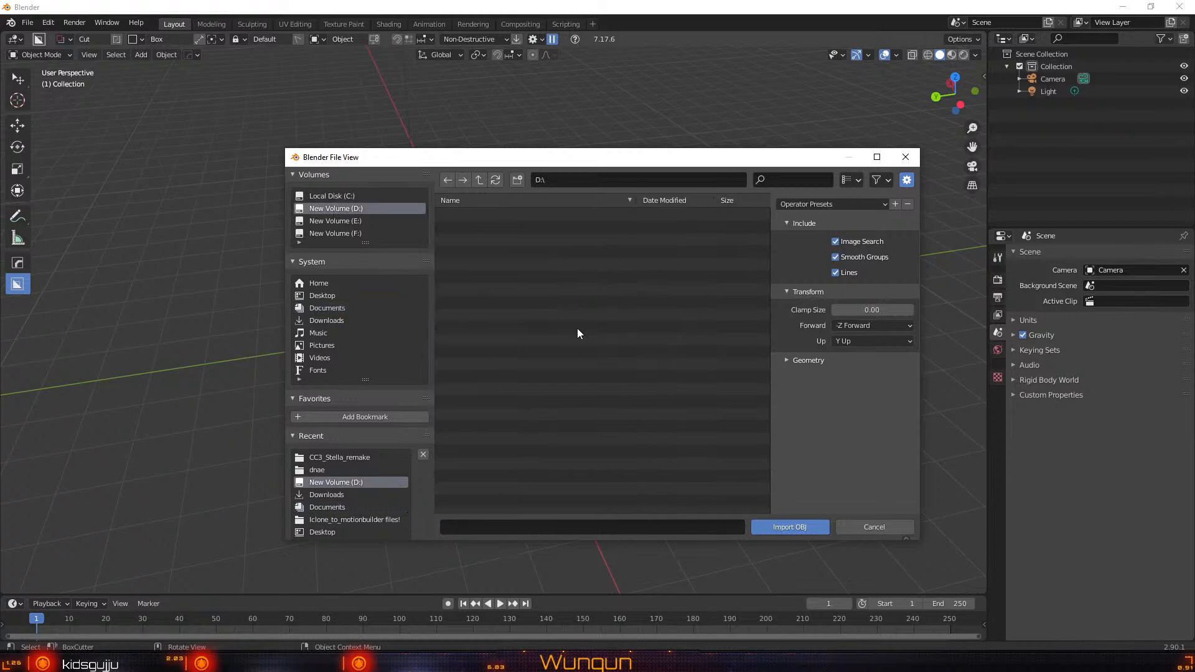
pyautogui.scroll(-20, 560, 380)
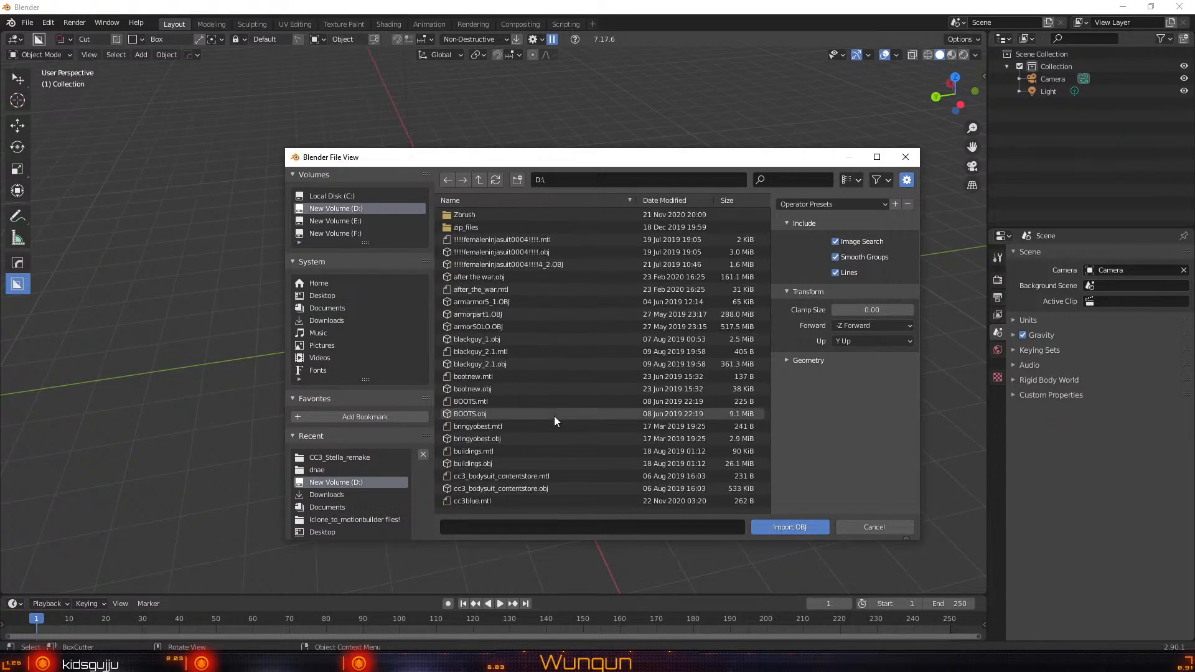
pyautogui.scroll(15, 549, 427)
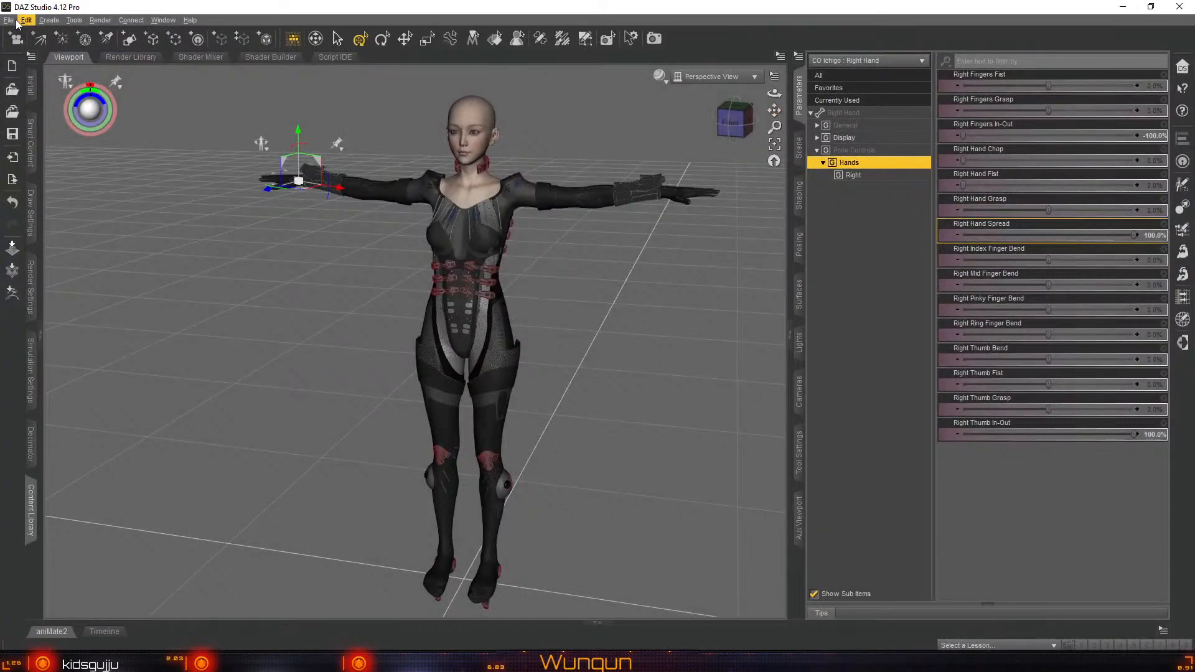
# Switch to DAZ Studio and check the destination folder of its file export, leaving without exporting
pyautogui.click(8, 20)
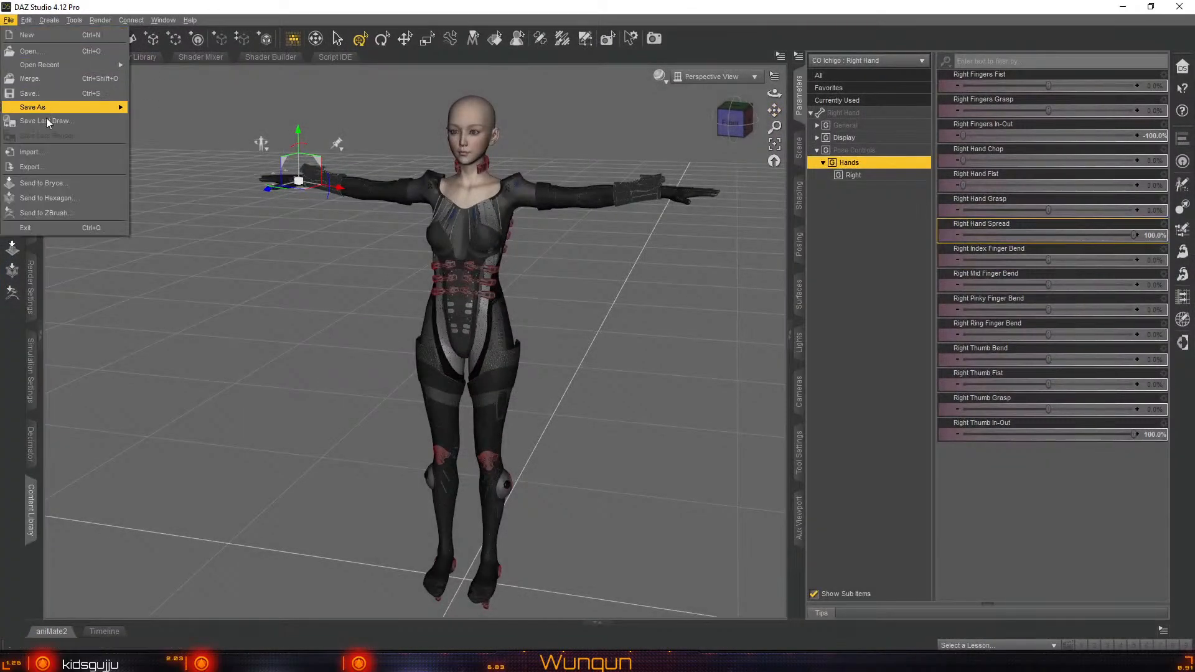
pyautogui.click(51, 166)
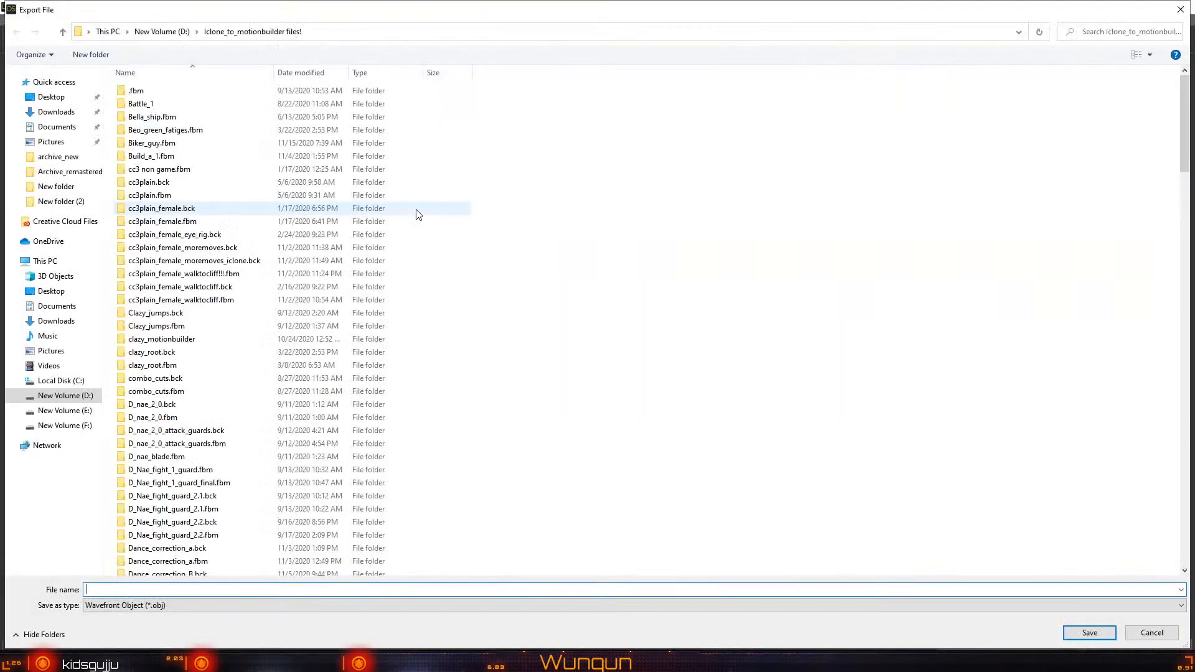
pyautogui.click(1176, 9)
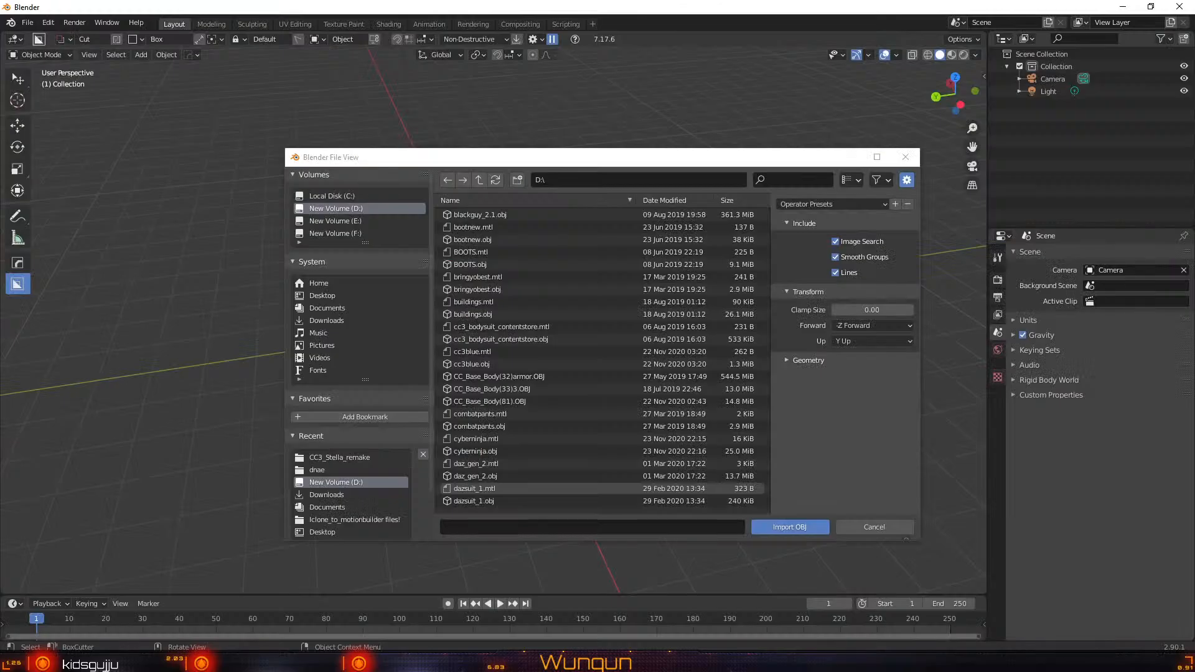
# Switch to Blender and open the "Iclone_to_motionbuilder files!" folder on the D: drive for the OBJ import
pyautogui.scroll(5, 501, 287)
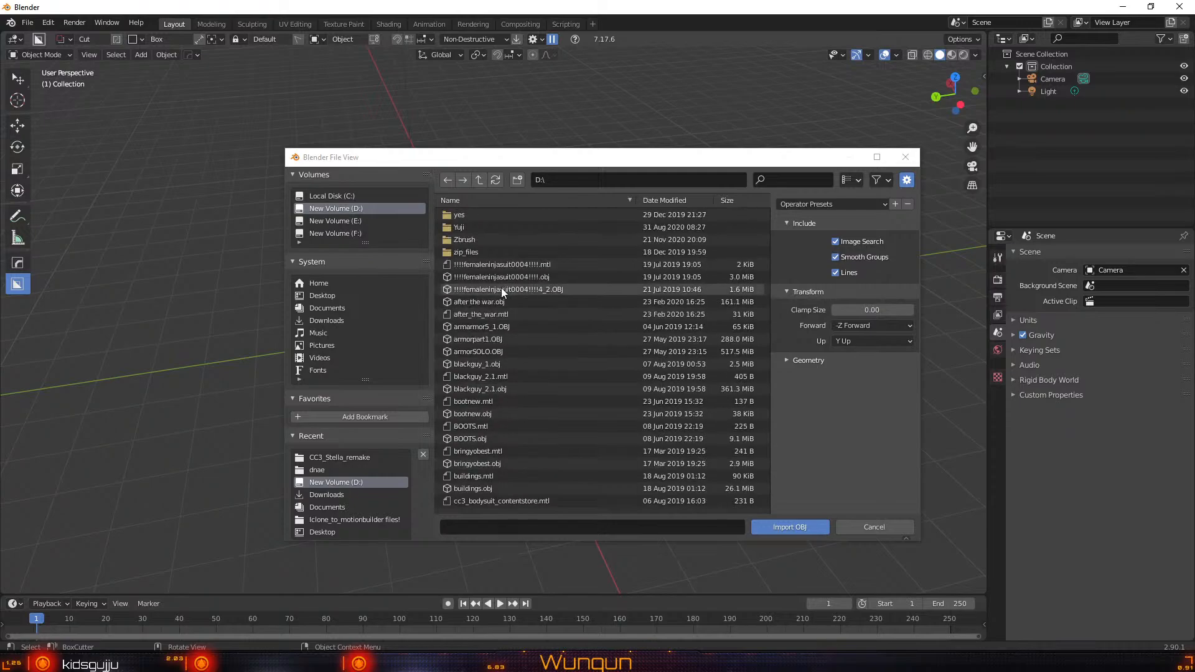
pyautogui.scroll(15, 502, 287)
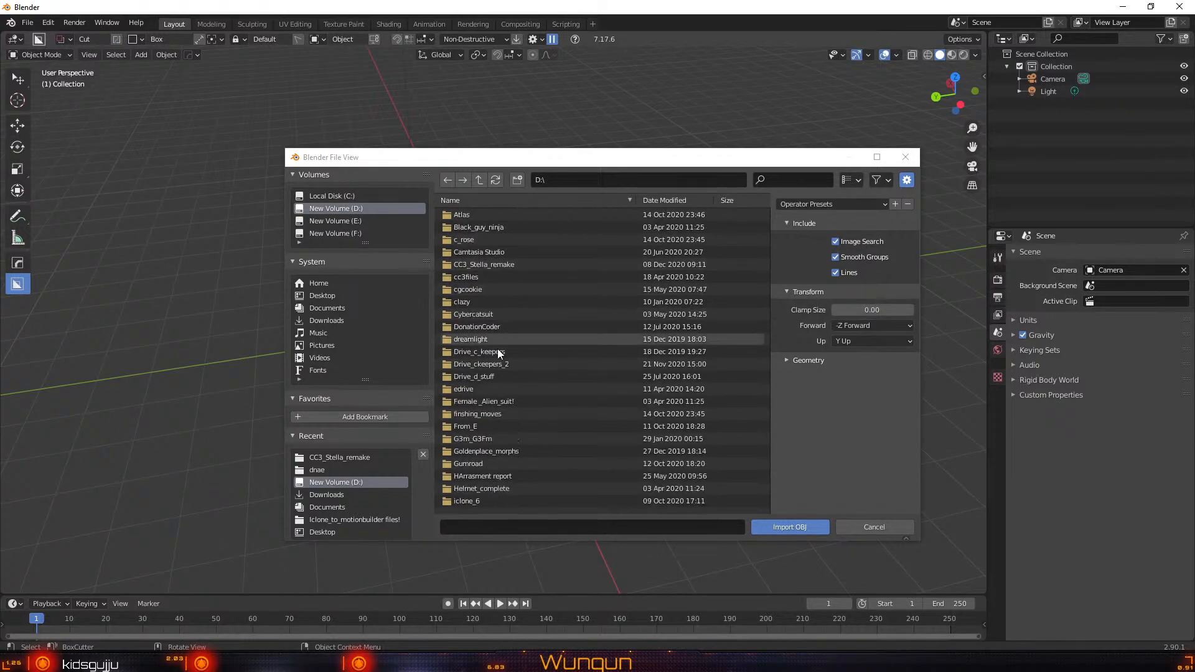
pyautogui.scroll(-2, 496, 436)
pyautogui.doubleClick(496, 464)
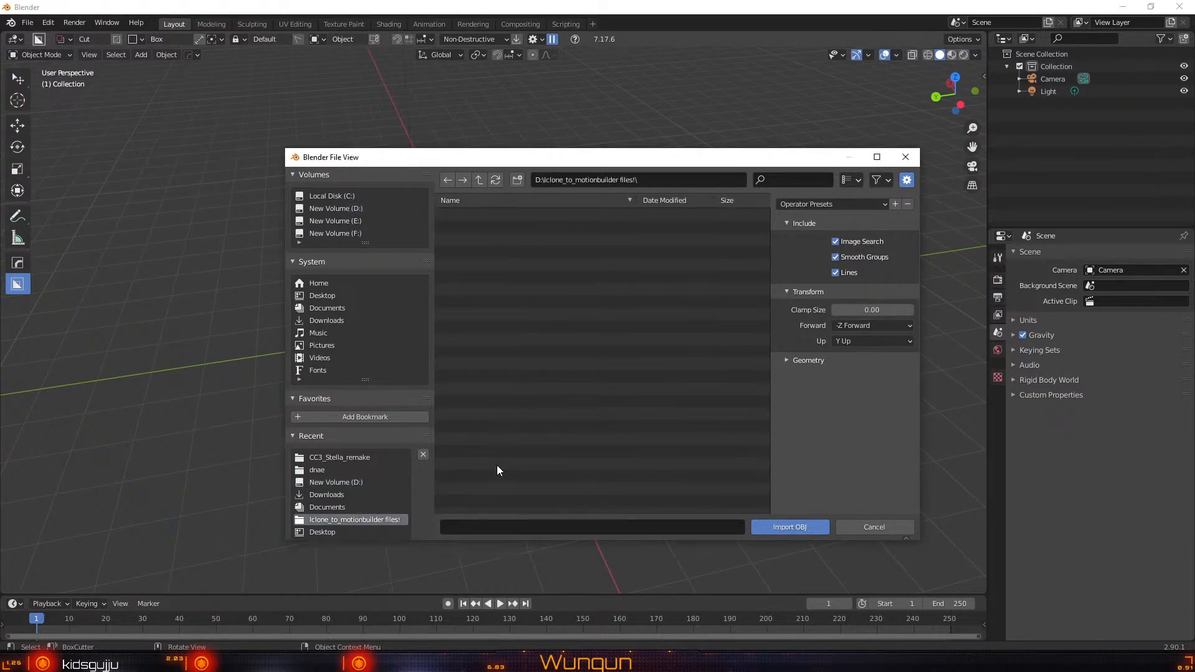
# Import Cybersiren.obj with Image Search, Smooth Groups and Lines enabled, and wait for the model to load
pyautogui.scroll(-15, 563, 404)
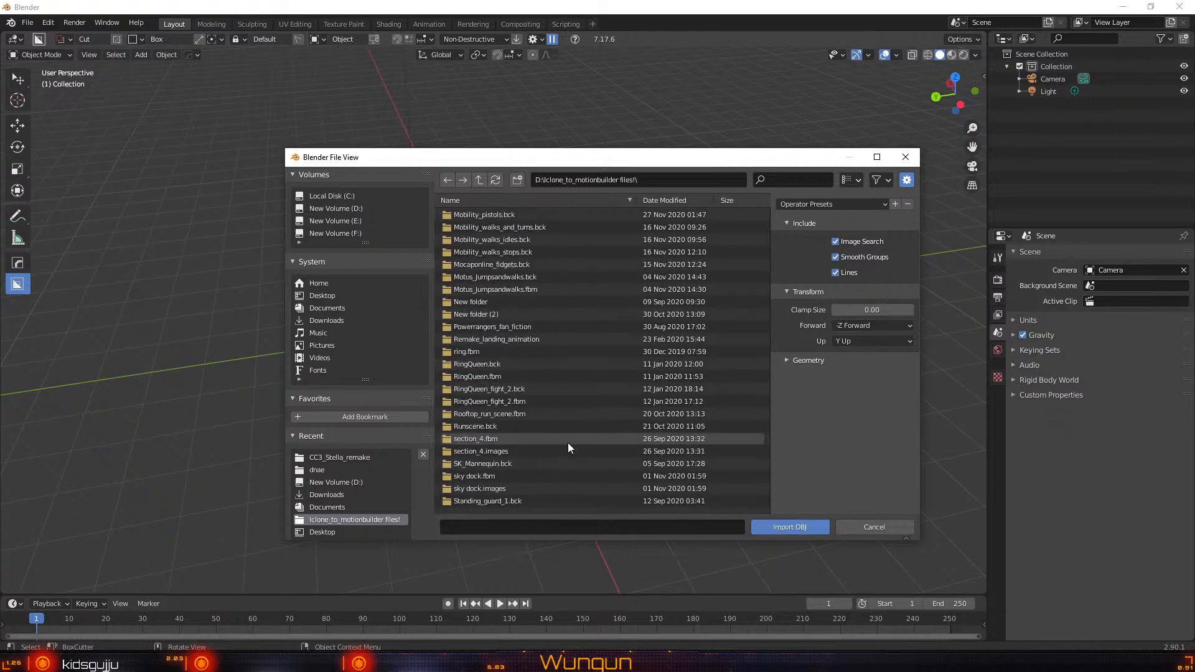
pyautogui.scroll(-10, 567, 451)
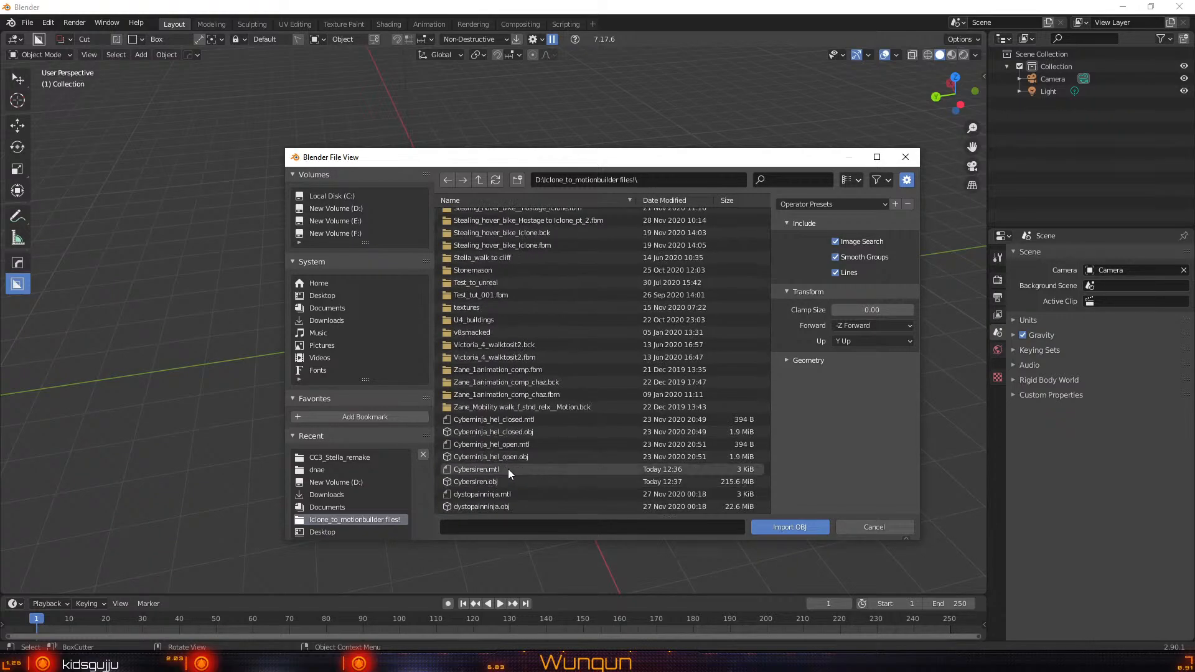
pyautogui.click(488, 483)
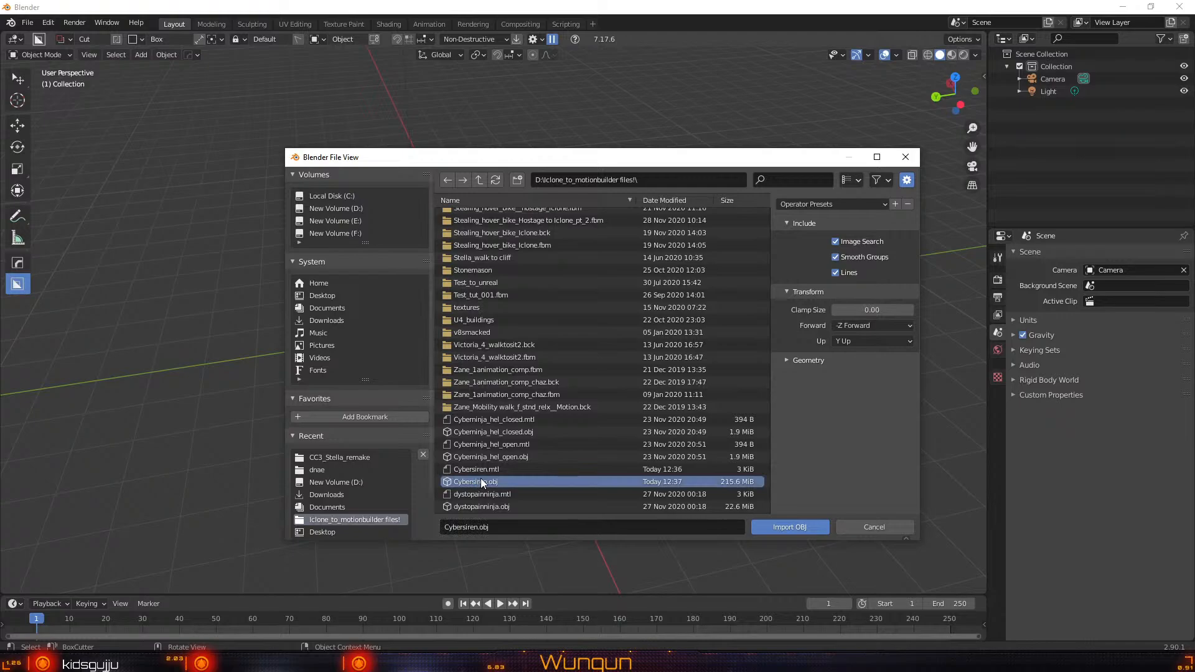
pyautogui.click(835, 257)
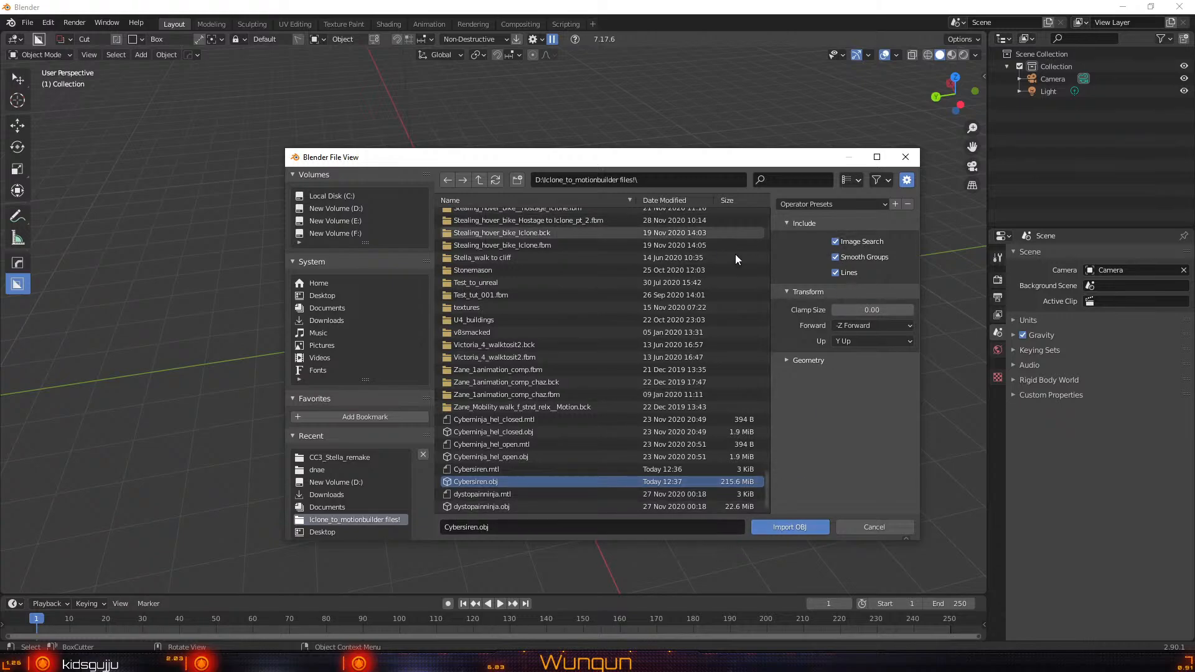
pyautogui.click(773, 533)
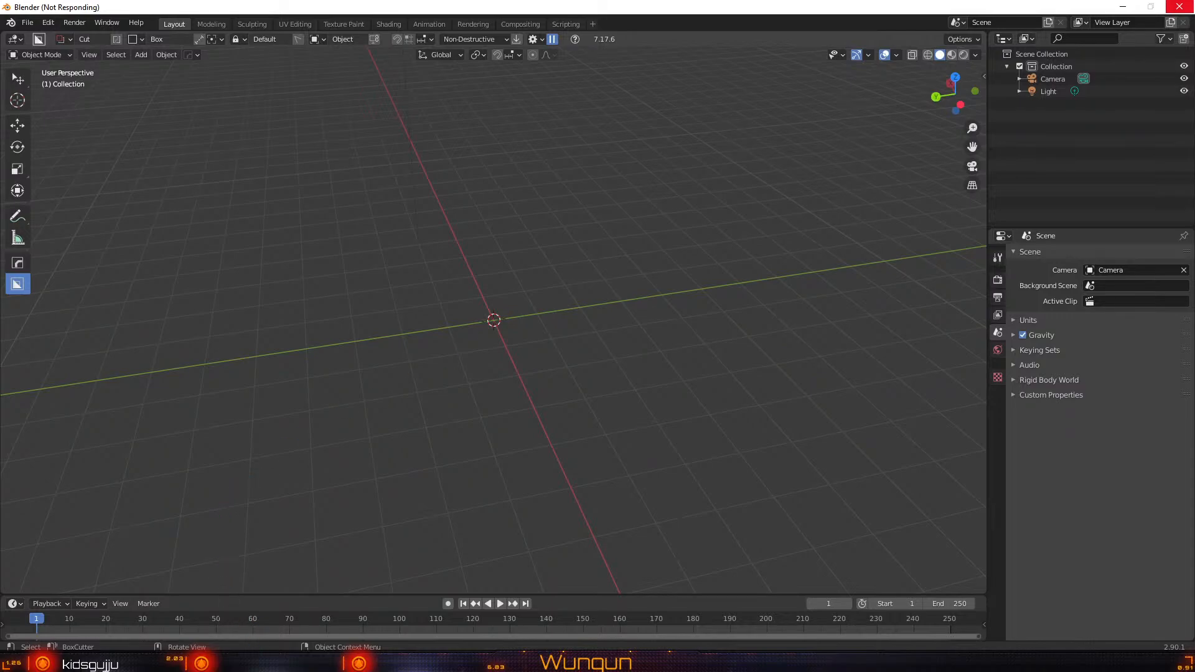
pyautogui.moveTo(241, 663)
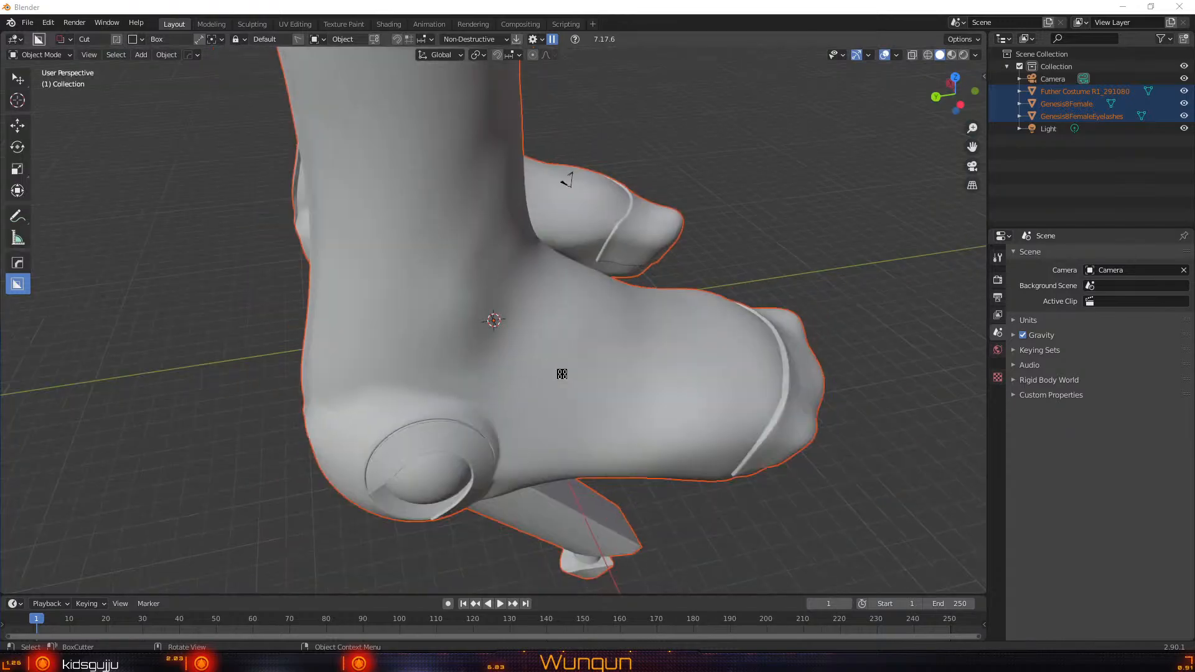
# Switch from the BoxCutter tool to the selection tool and examine the imported figure from the feet up to the head
pyautogui.scroll(-6, 561, 373)
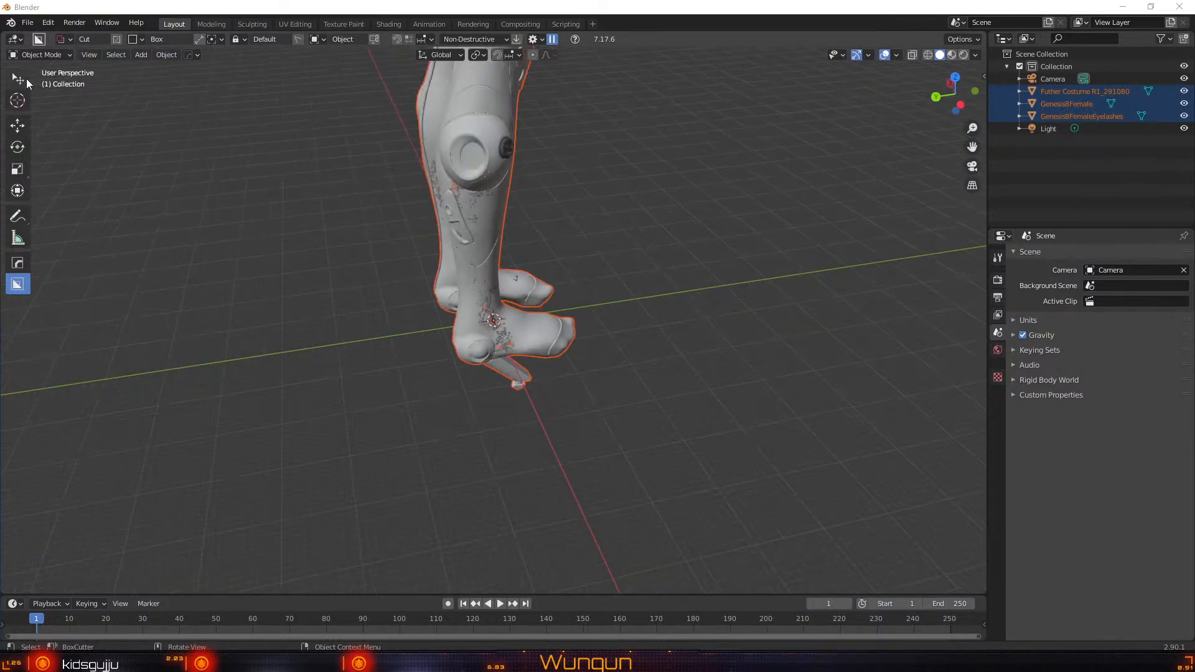
pyautogui.click(22, 79)
pyautogui.scroll(-5, 679, 379)
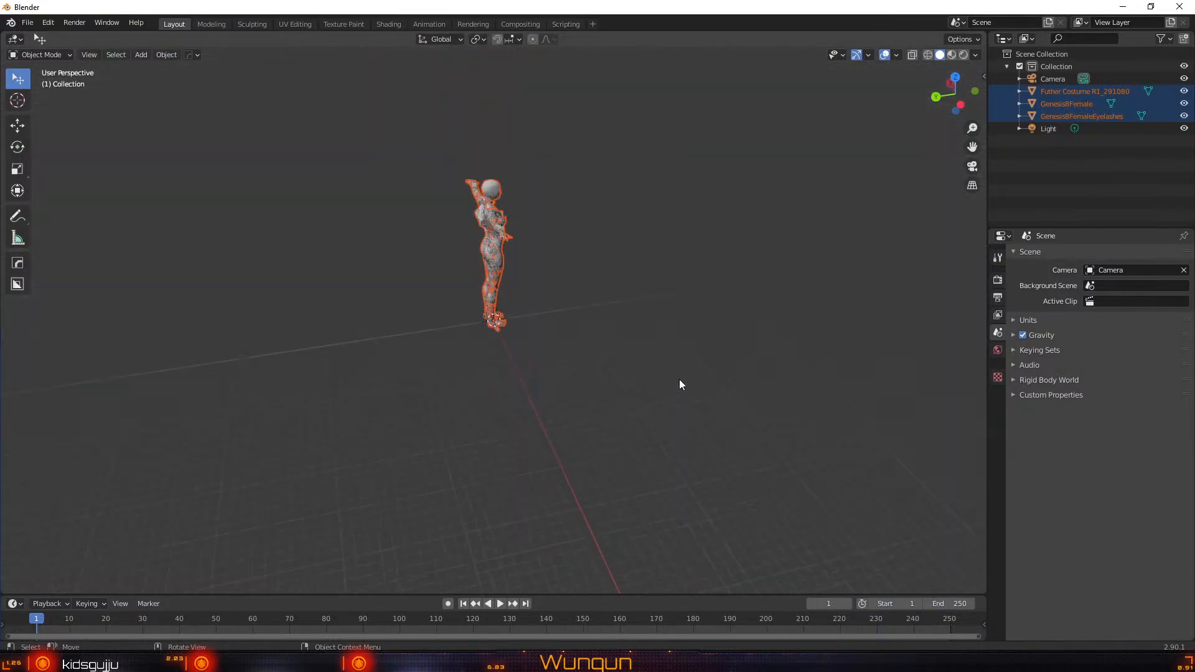
pyautogui.scroll(3, 679, 380)
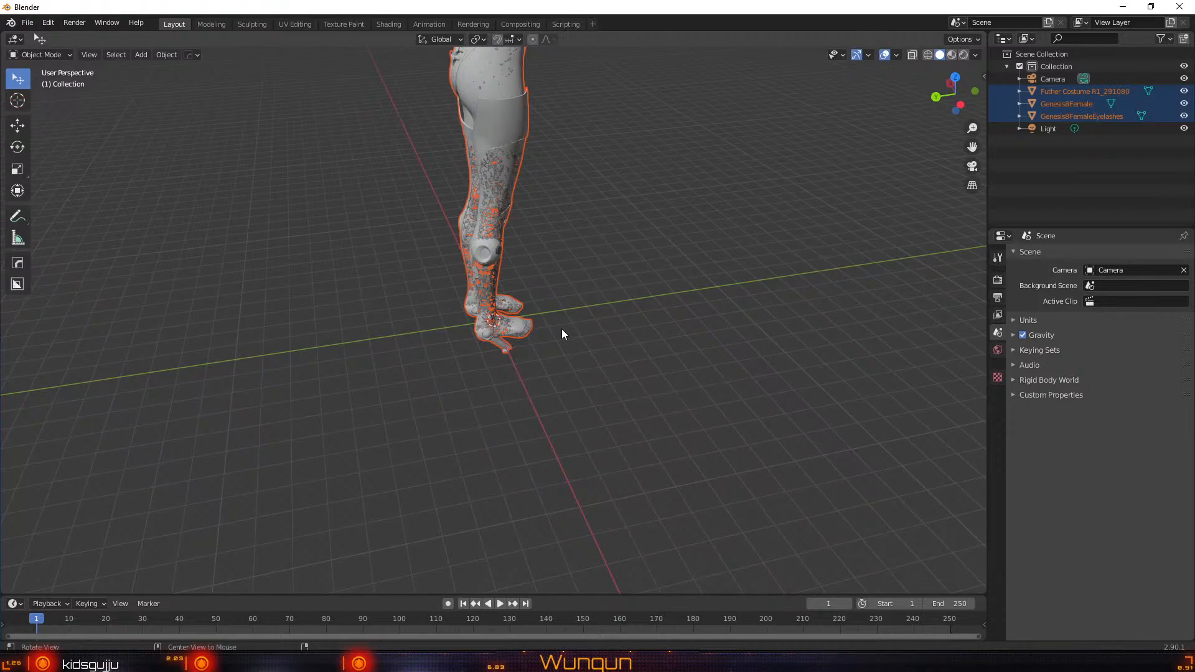
pyautogui.moveTo(618, 319); pyautogui.dragTo(488, 307, button='middle')
pyautogui.scroll(4, 539, 288)
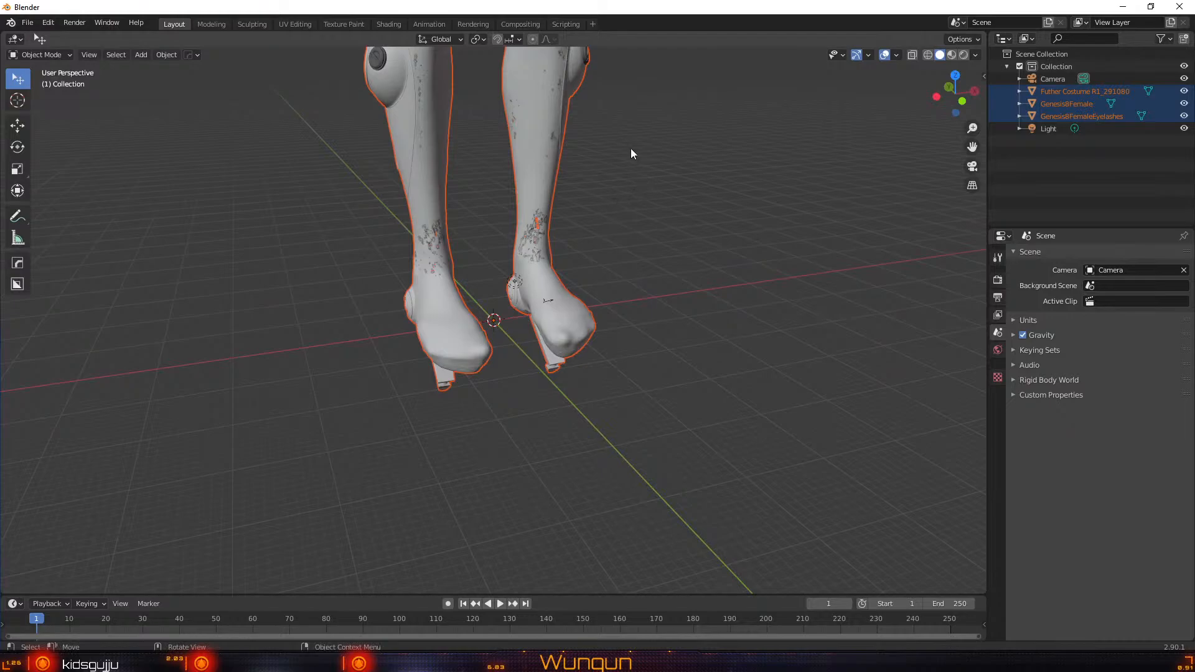
pyautogui.keyDown('alt'); pyautogui.moveTo(630, 148); pyautogui.dragTo(675, 525, button='middle'); pyautogui.keyUp('alt')
pyautogui.scroll(2, 691, 219)
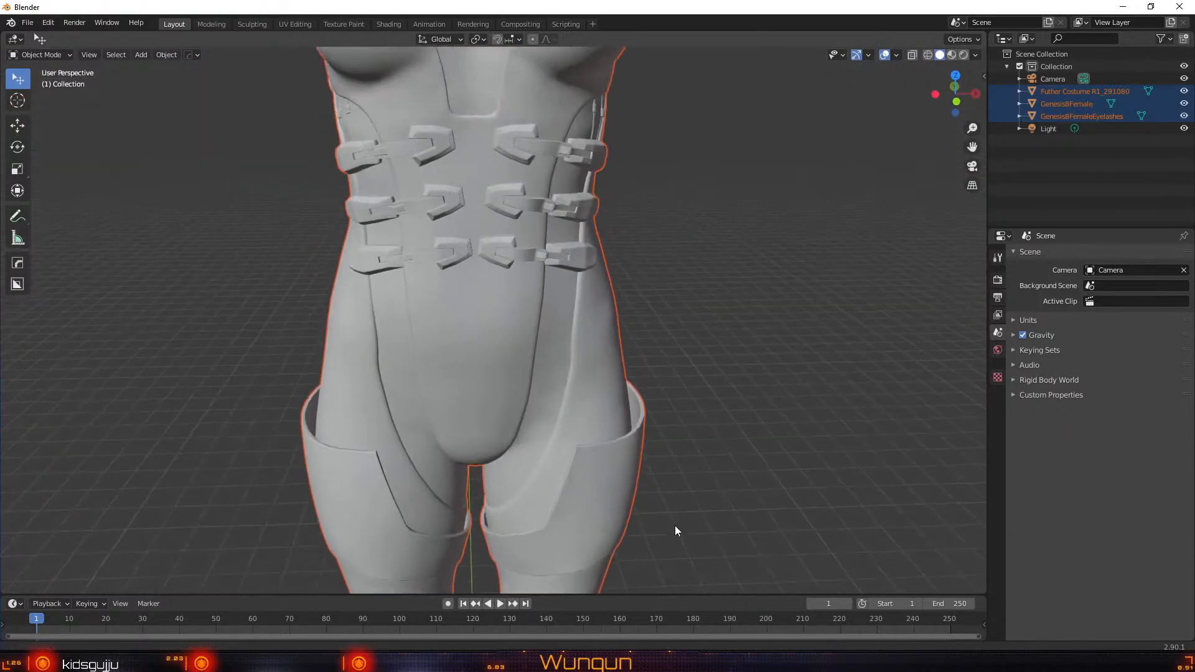
pyautogui.scroll(-4, 702, 394)
pyautogui.scroll(5, 643, 361)
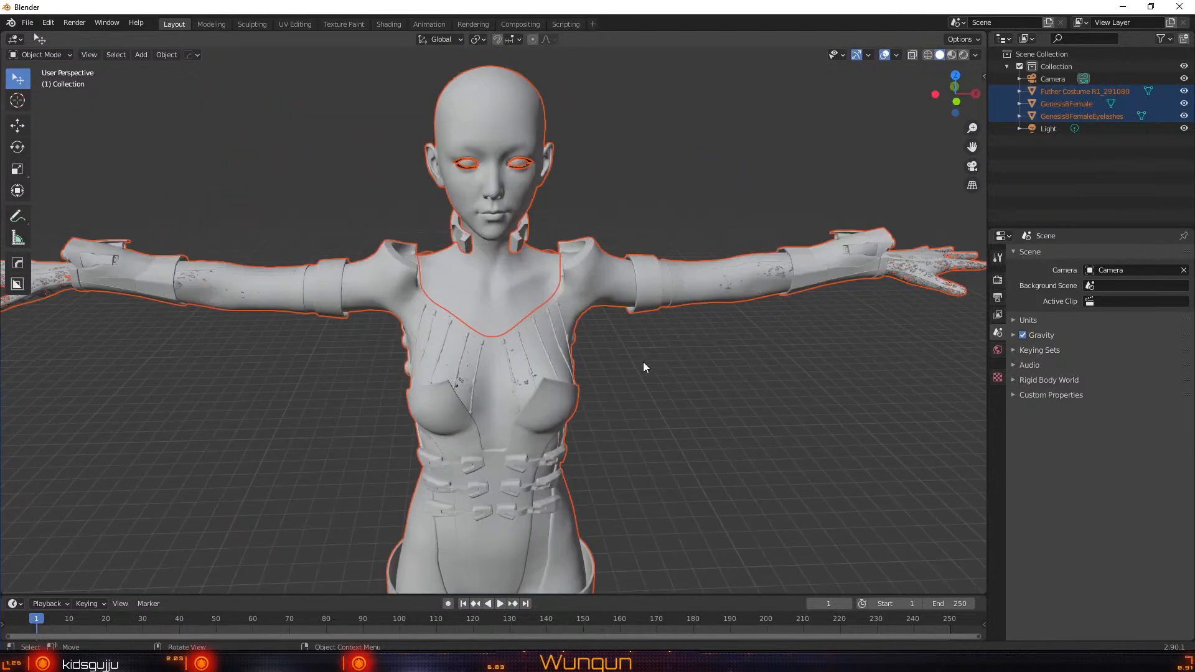
pyautogui.moveTo(730, 372); pyautogui.dragTo(730, 381, button='middle')
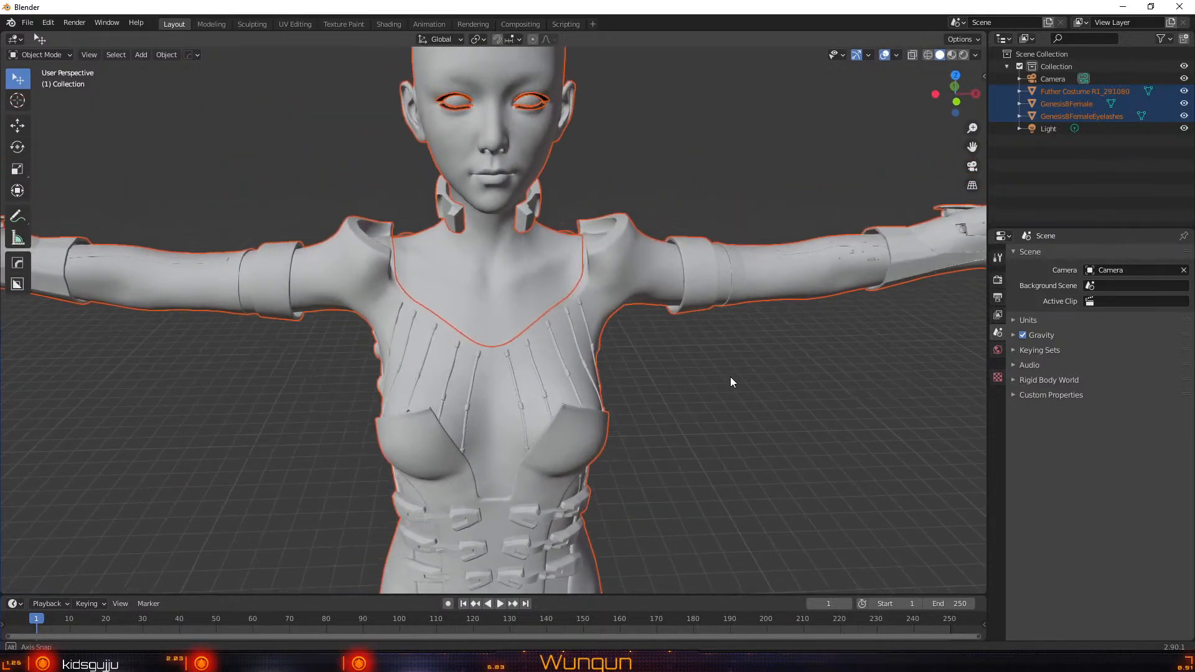
# Separate the linked skin mesh of Genesis8Female into its own object and hide that object
pyautogui.click(537, 275)
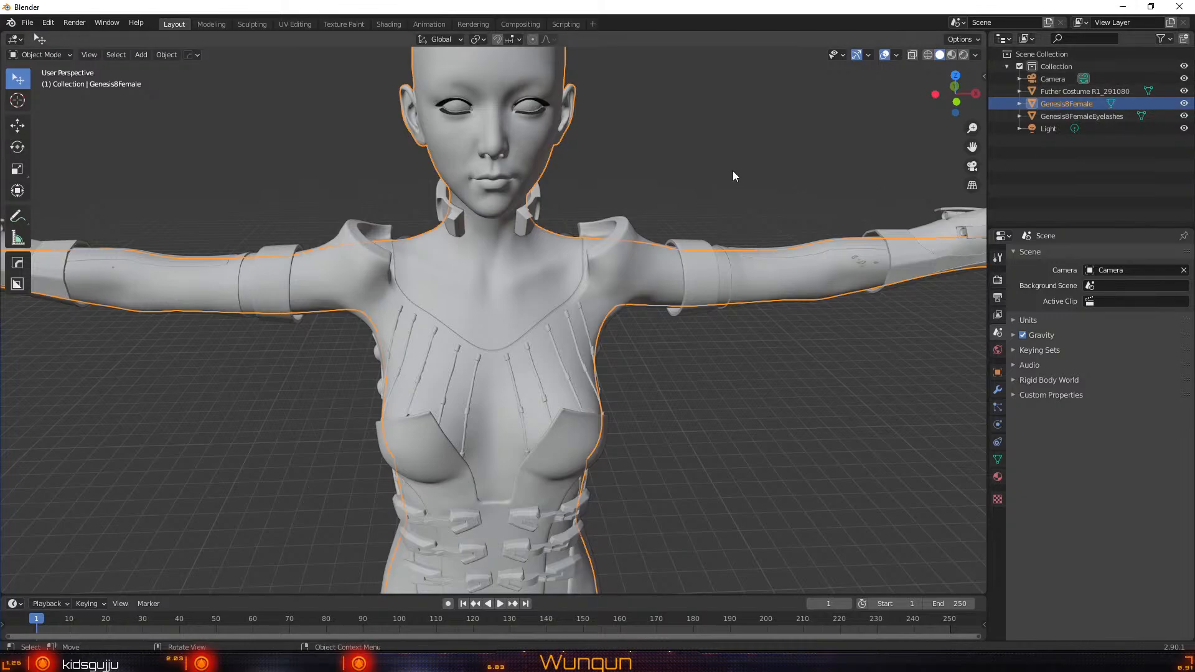
pyautogui.press('Tab')
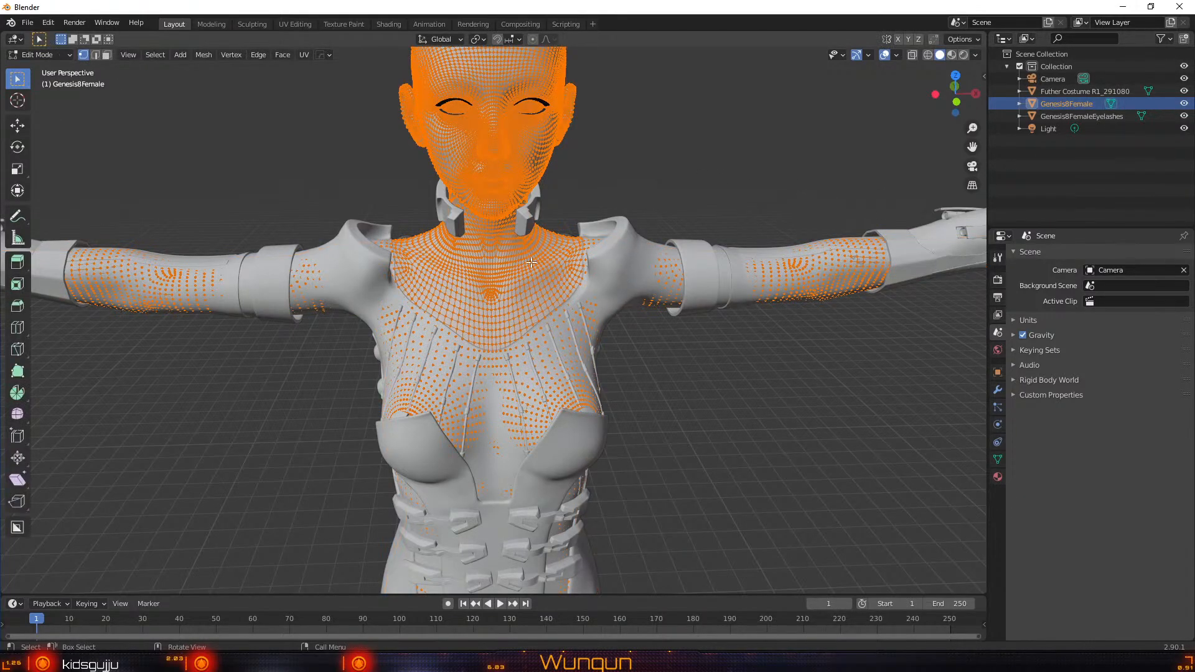
pyautogui.hotkey('alt', 'a')
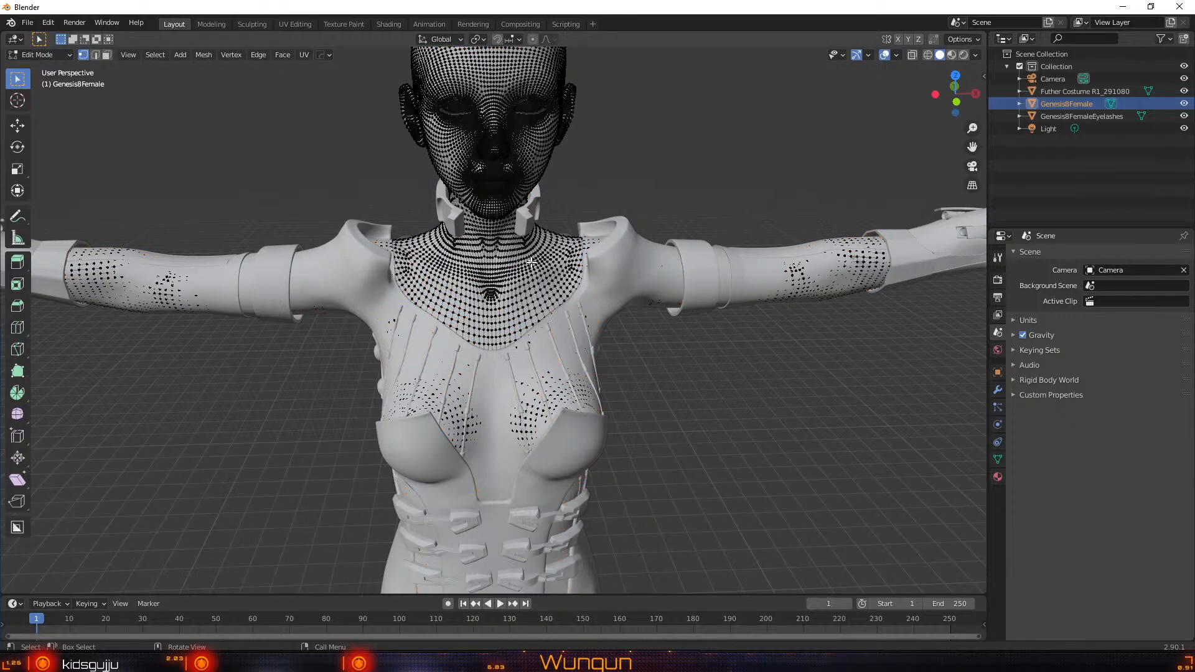
pyautogui.hotkey('ctrl', 'l')
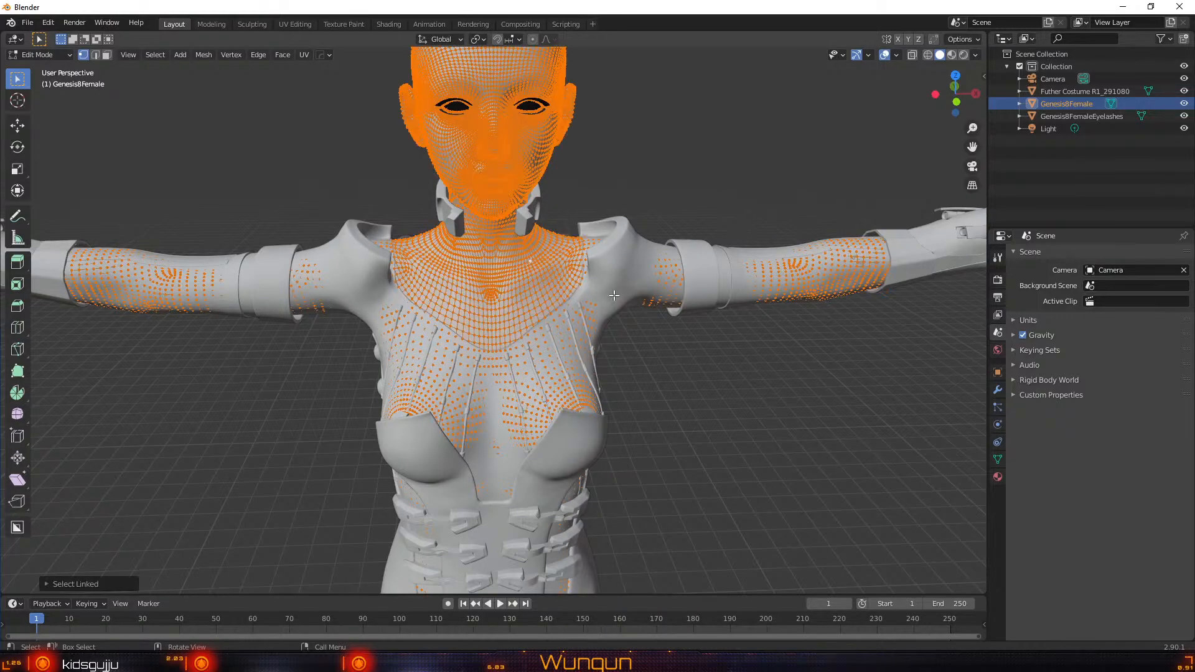
pyautogui.press('p')
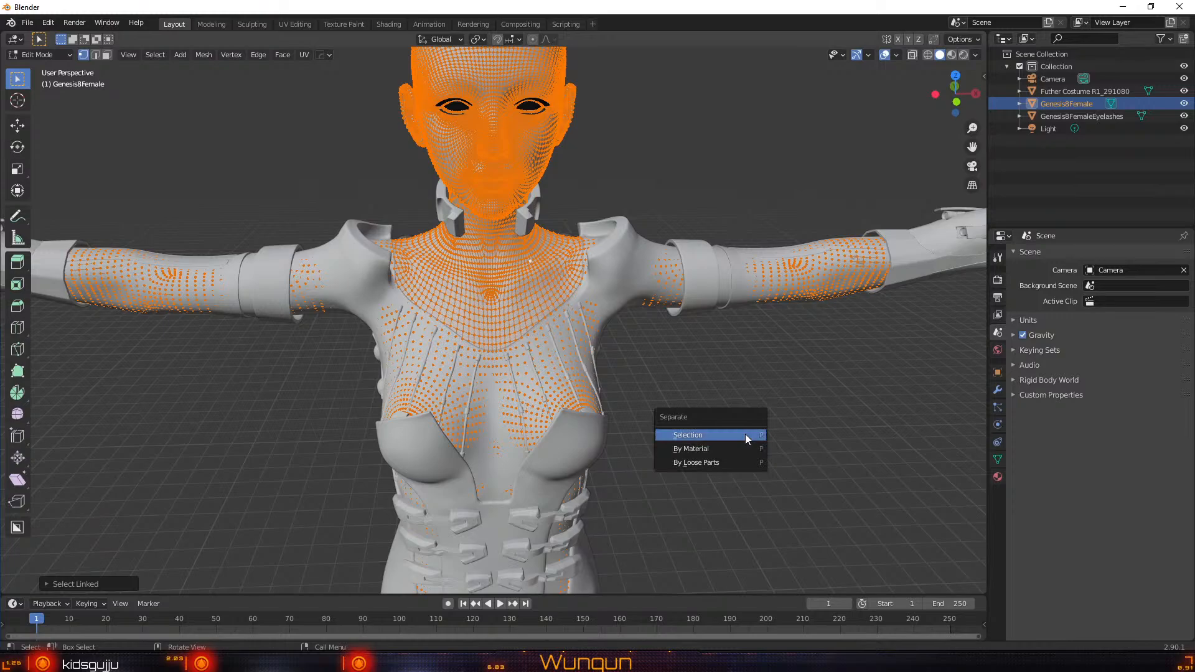
pyautogui.click(745, 435)
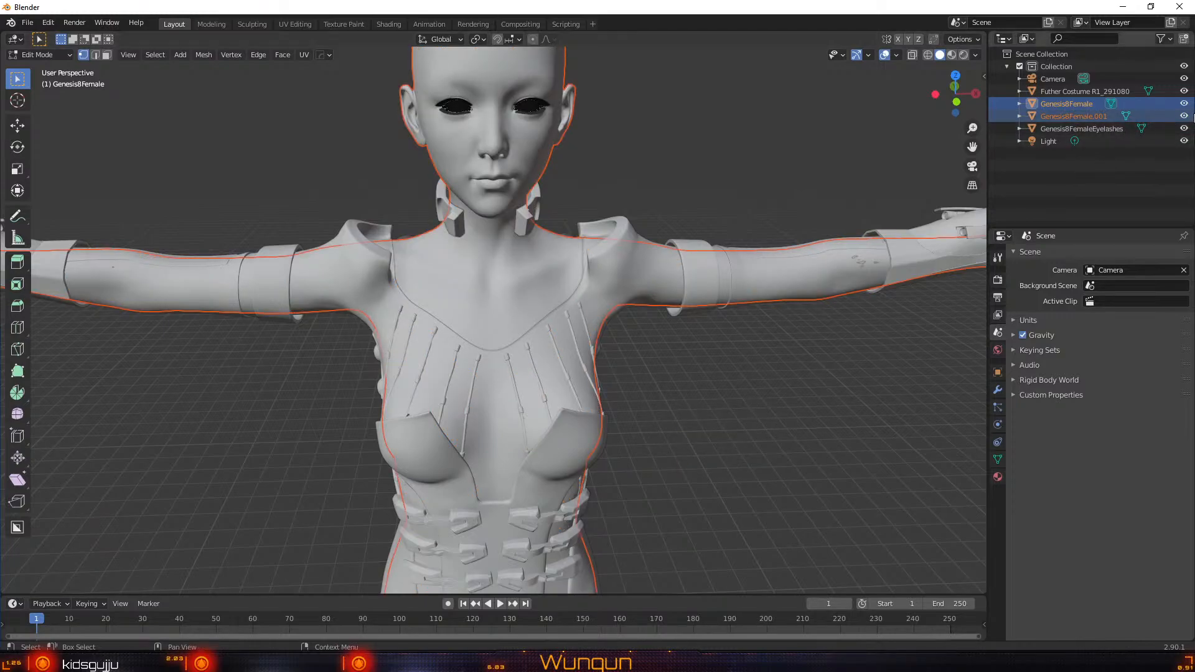
pyautogui.click(1184, 115)
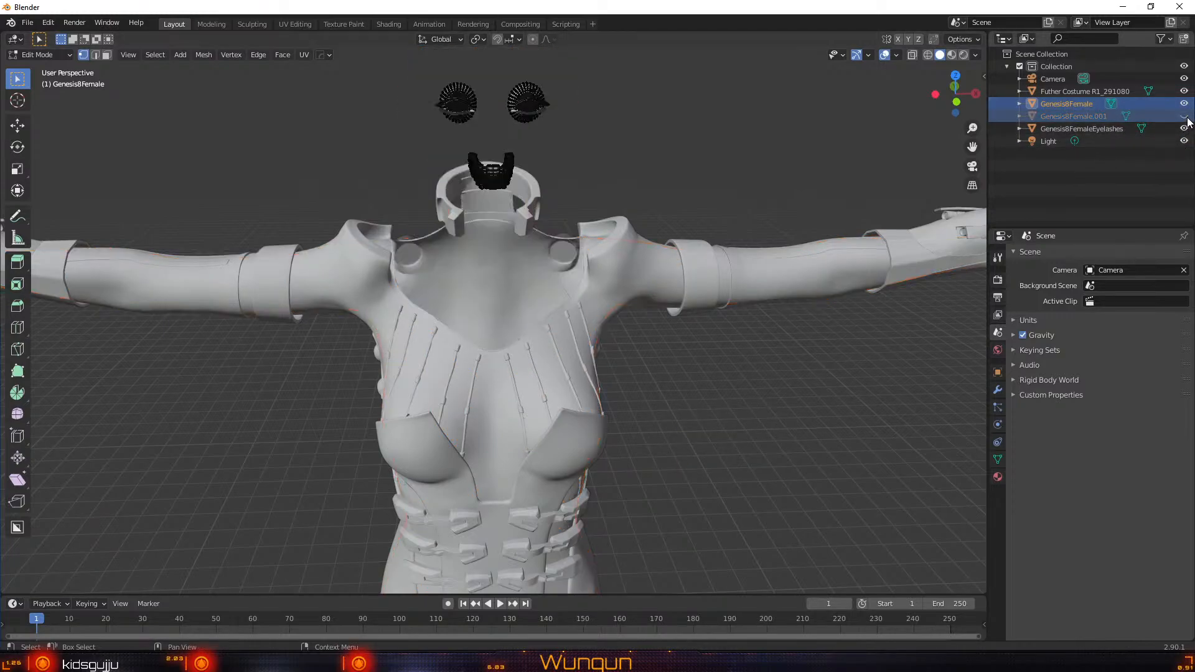
# In wireframe shading, separate the remaining eye and mouth parts of Genesis8Female into their own object and hide it
pyautogui.scroll(-3, 640, 147)
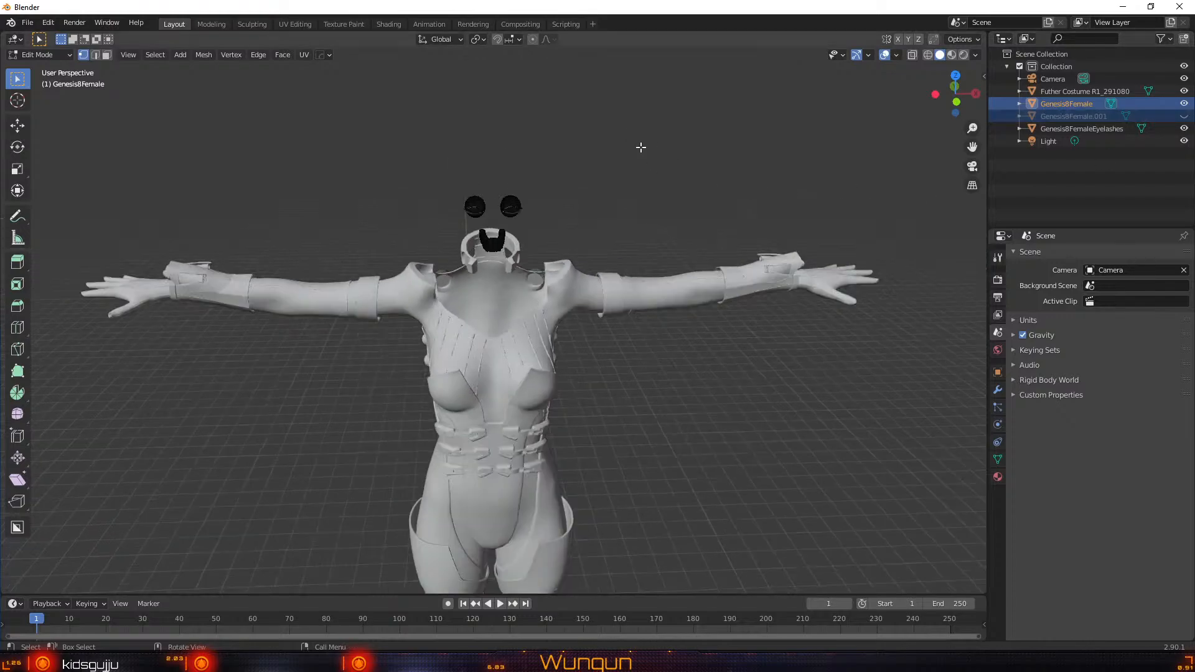
pyautogui.moveTo(640, 146)
pyautogui.mouseDown(button='middle')
pyautogui.moveTo(606, 197)
pyautogui.moveTo(610, 152)
pyautogui.moveTo(623, 151)
pyautogui.mouseUp(button='middle')
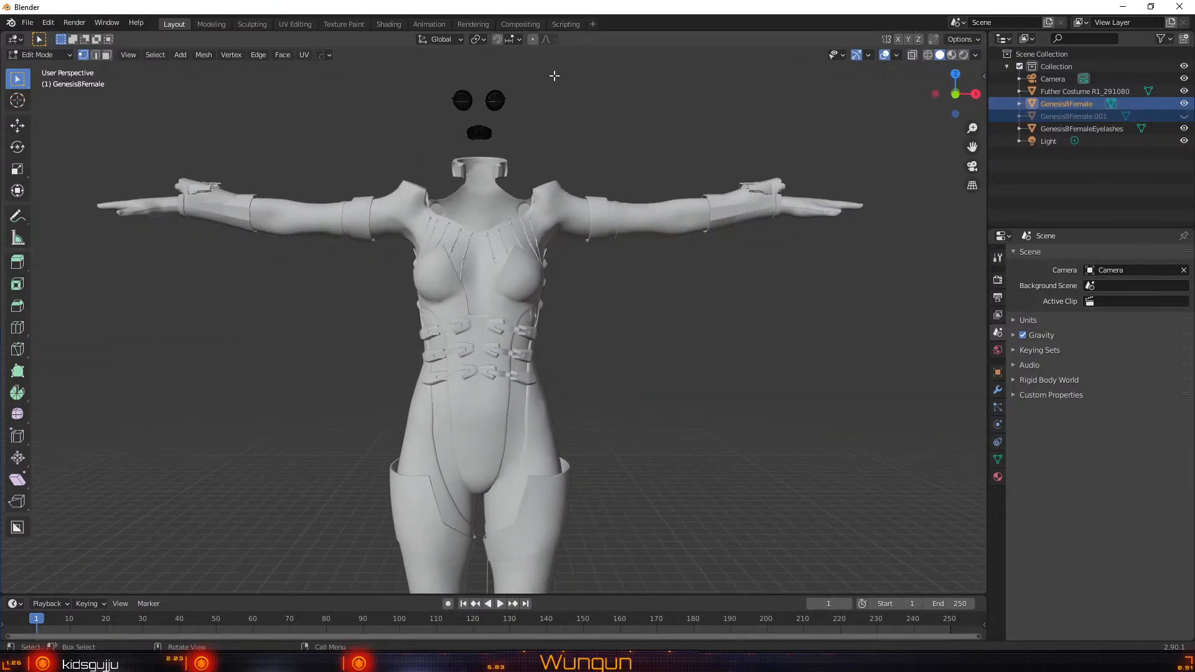
pyautogui.press('z')
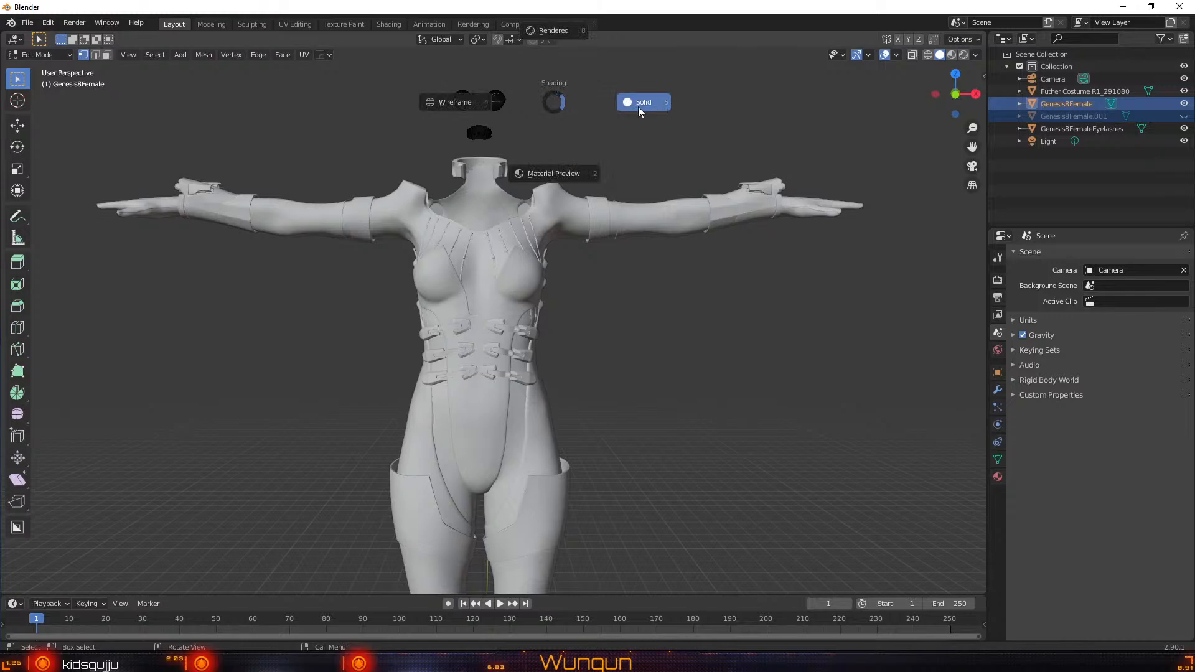
pyautogui.click(458, 107)
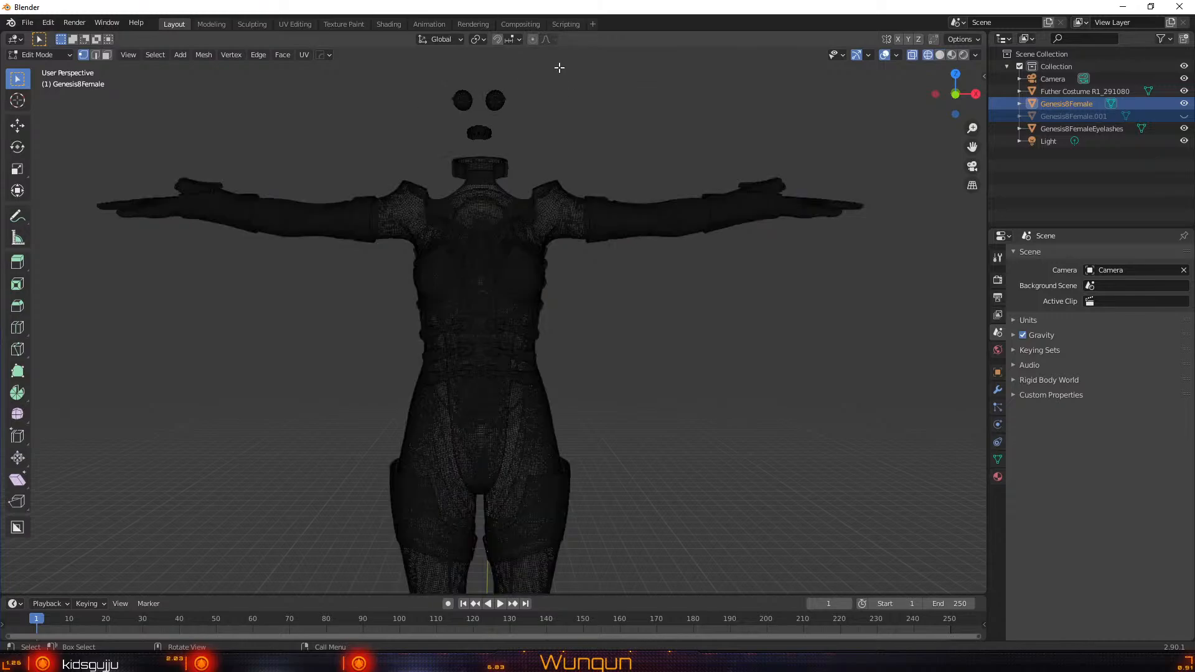
pyautogui.press('b')
pyautogui.moveTo(565, 50); pyautogui.dragTo(417, 150)
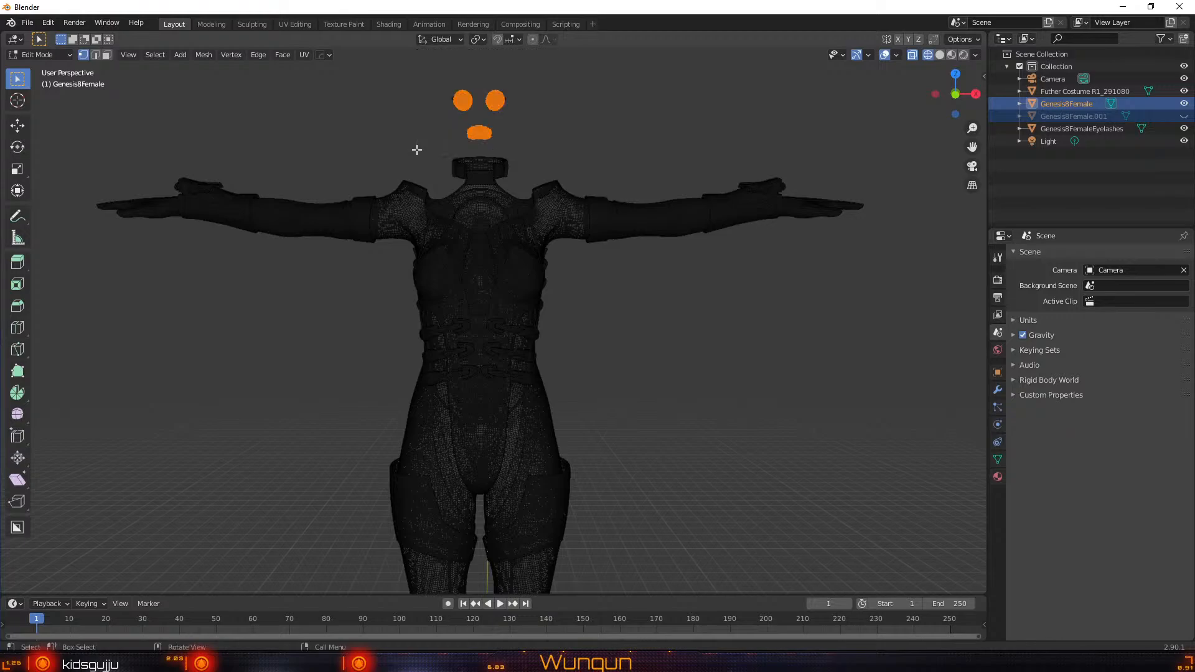
pyautogui.press('p')
pyautogui.click(416, 149)
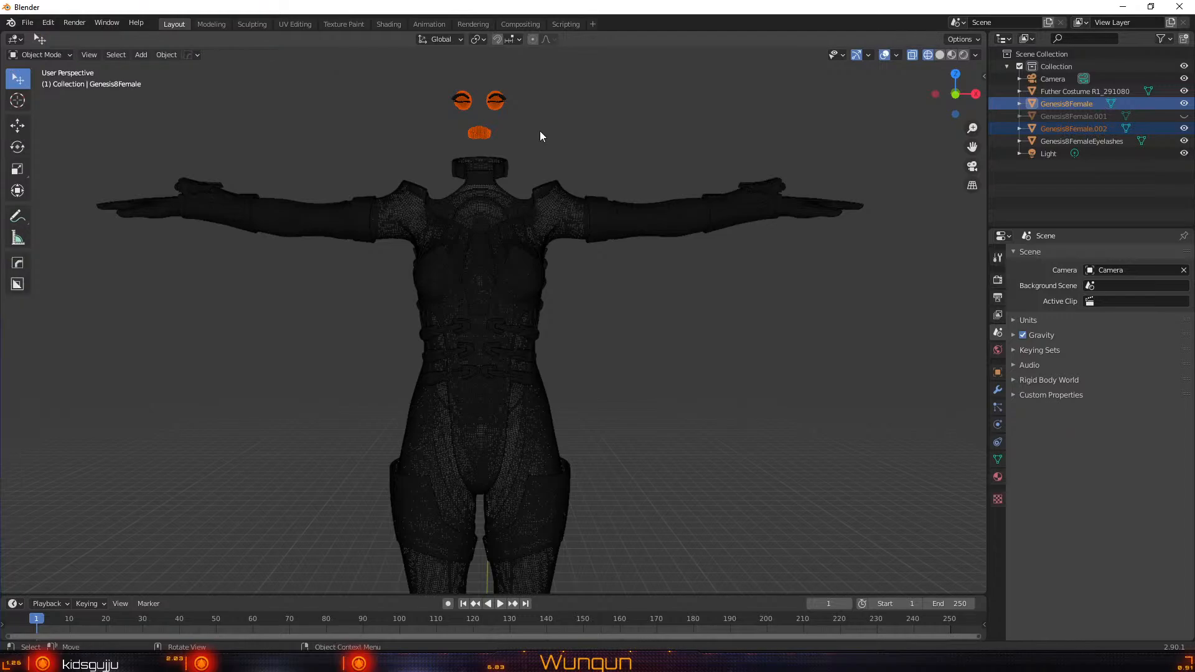
pyautogui.press('Tab')
pyautogui.click(1183, 129)
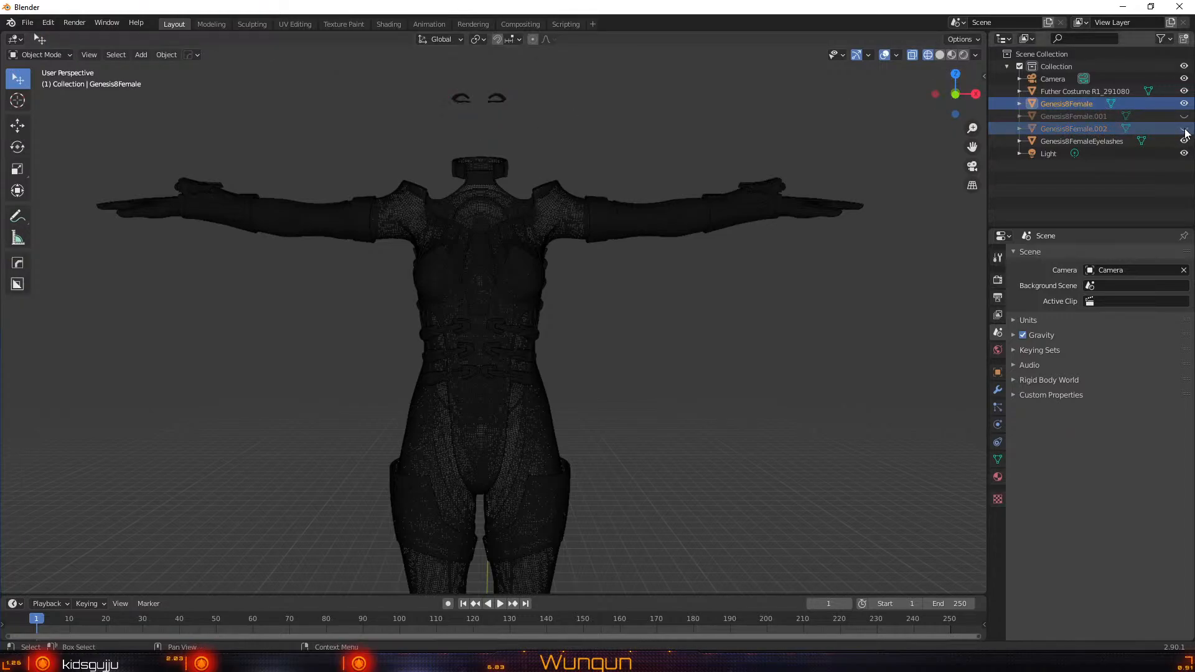
# Hide the Genesis8FemaleEyelashes object and return the viewport to solid shading
pyautogui.click(502, 98)
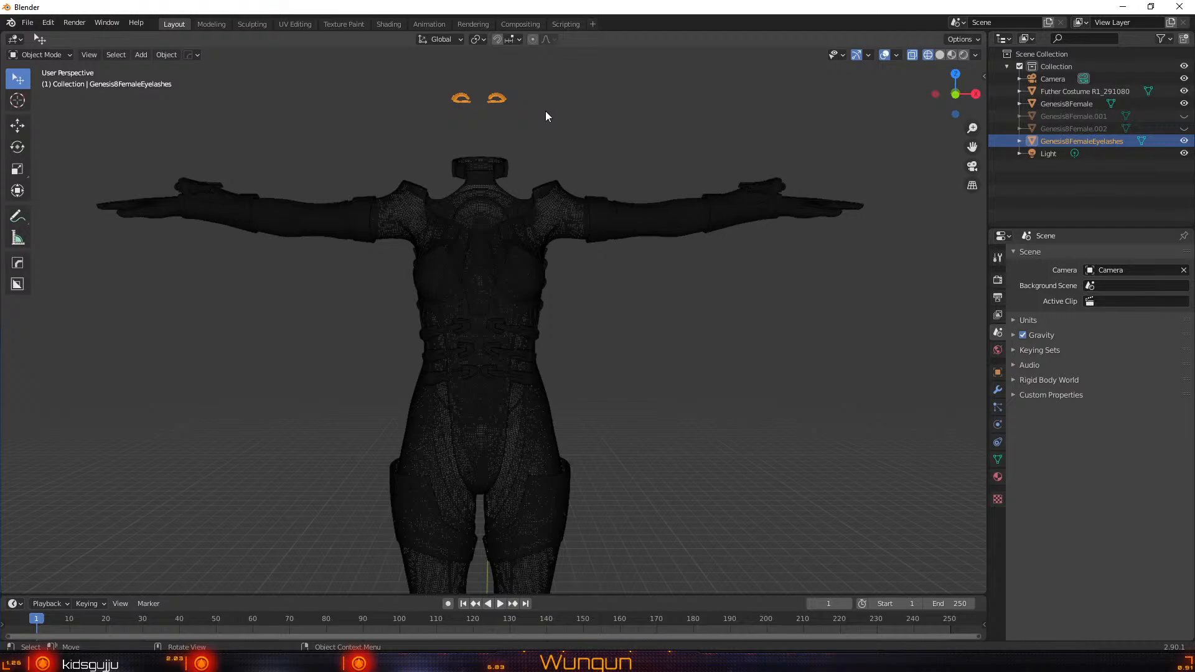
pyautogui.keyDown('shift'); pyautogui.moveTo(545, 115); pyautogui.dragTo(588, 203, button='middle'); pyautogui.keyUp('shift')
pyautogui.scroll(2, 588, 206)
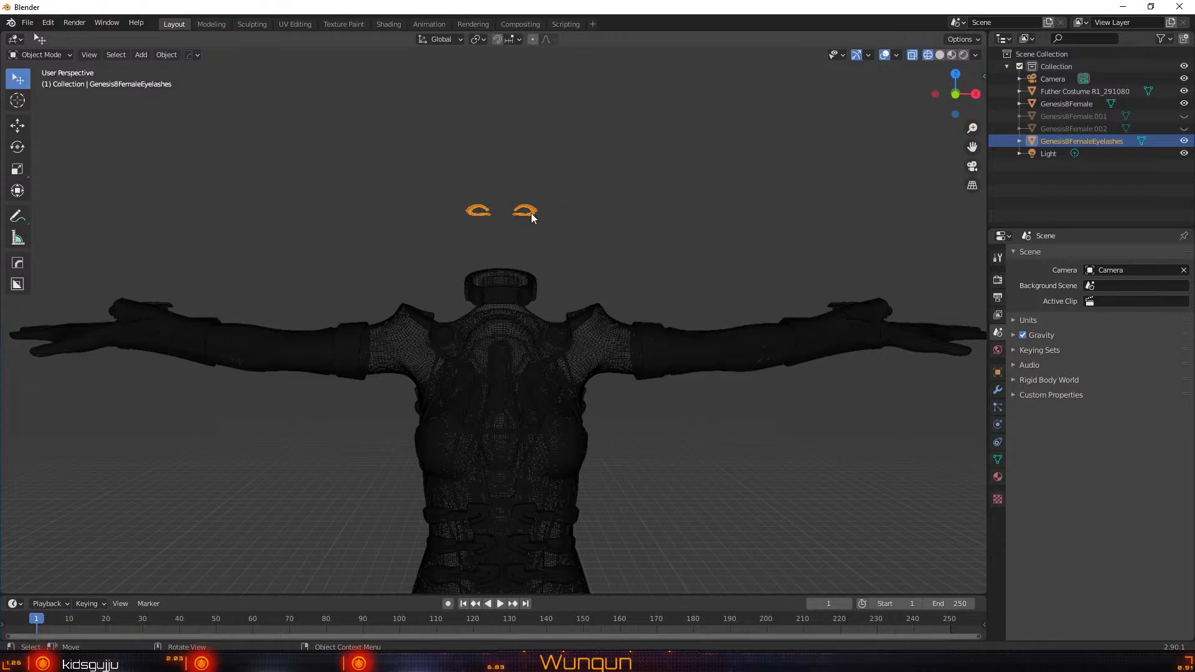
pyautogui.press('h')
pyautogui.scroll(2, 548, 211)
pyautogui.moveTo(615, 212); pyautogui.dragTo(608, 231, button='middle')
pyautogui.press('z')
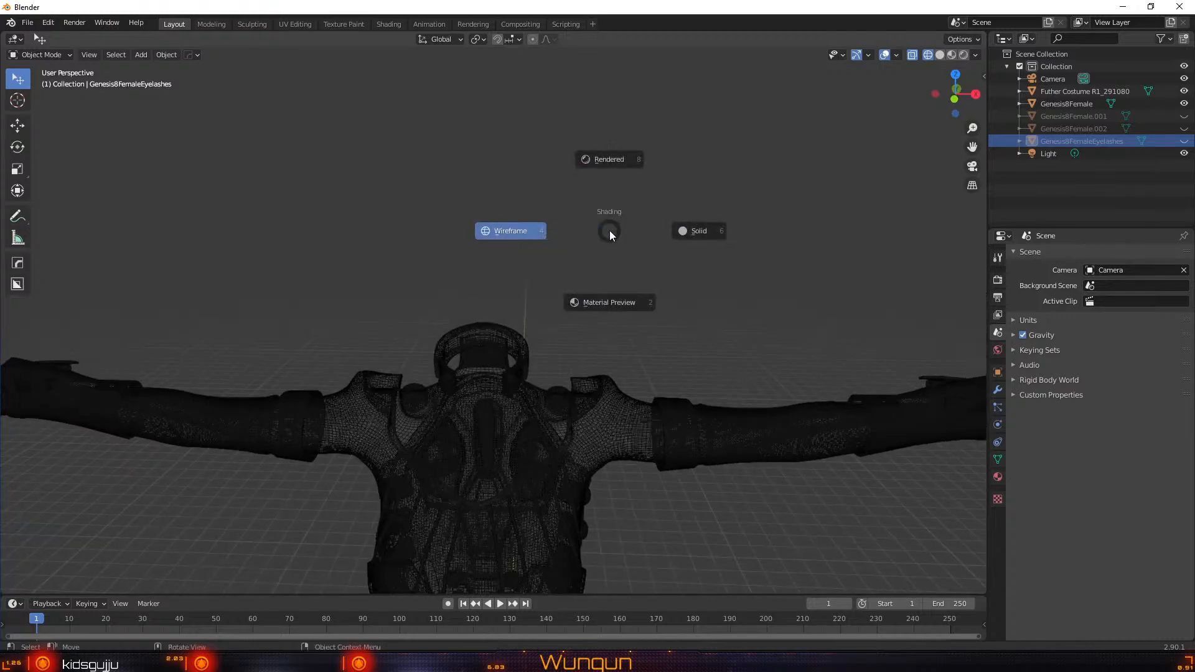
pyautogui.click(679, 230)
pyautogui.scroll(-3, 691, 273)
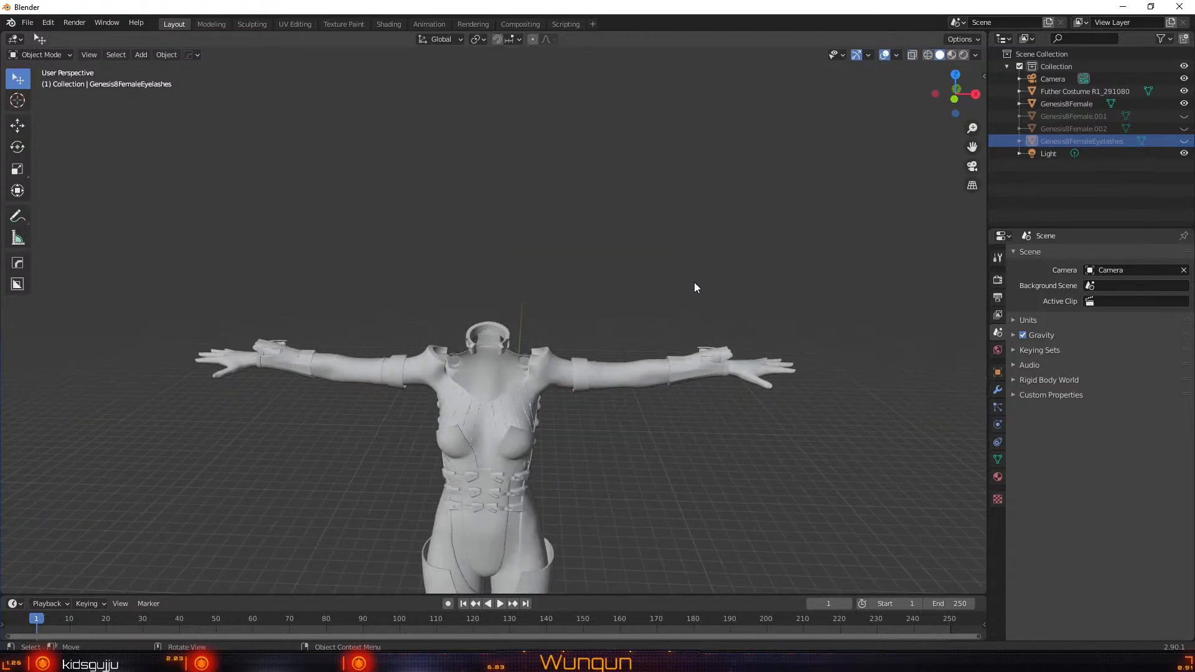
# Put the Futher Costume mesh into Edit Mode, clear its vertex selection and switch to edge selection
pyautogui.click(542, 384)
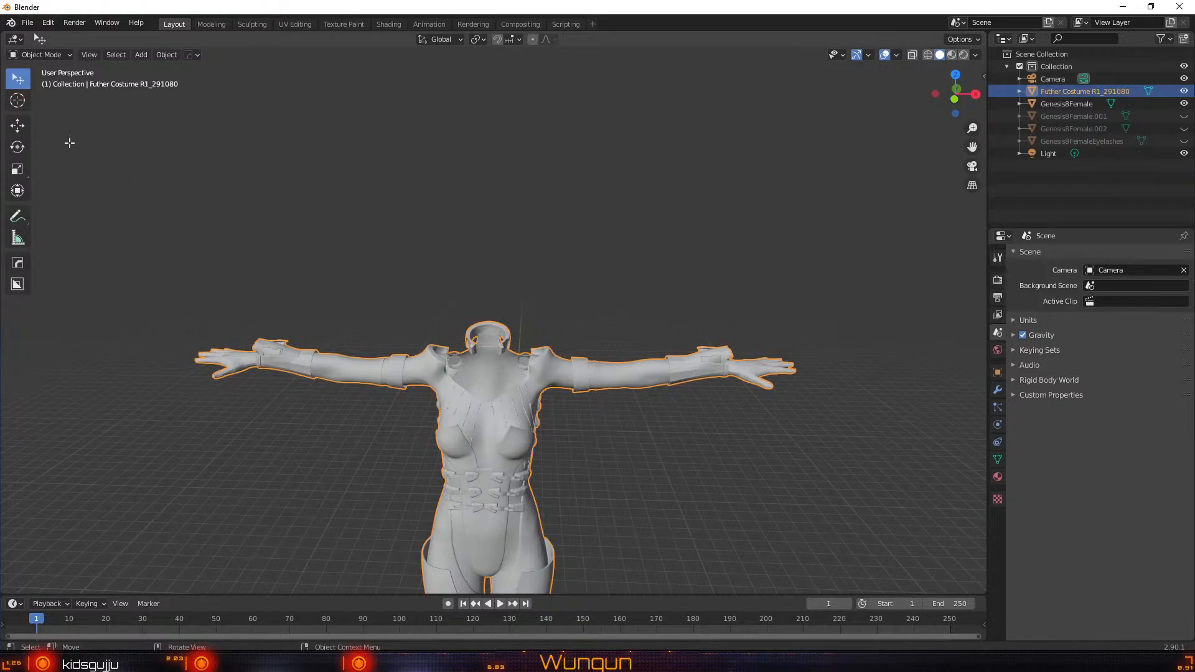
pyautogui.press('Tab')
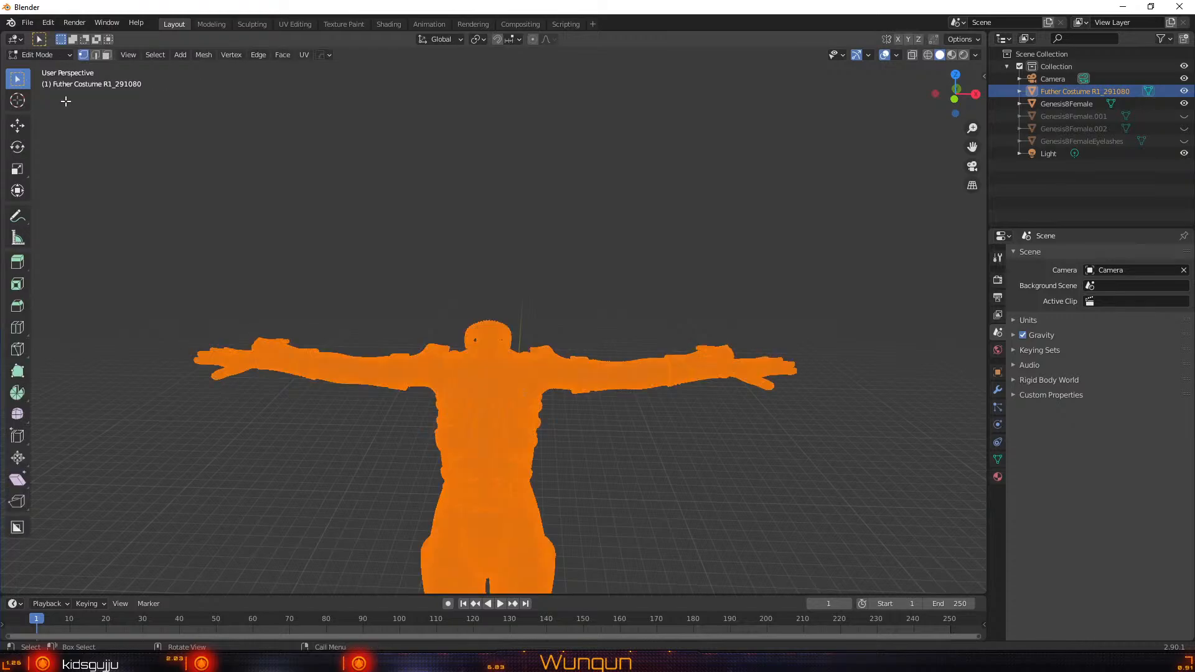
pyautogui.click(885, 461)
pyautogui.scroll(-4, 885, 461)
pyautogui.scroll(5, 876, 452)
pyautogui.scroll(5, 876, 452)
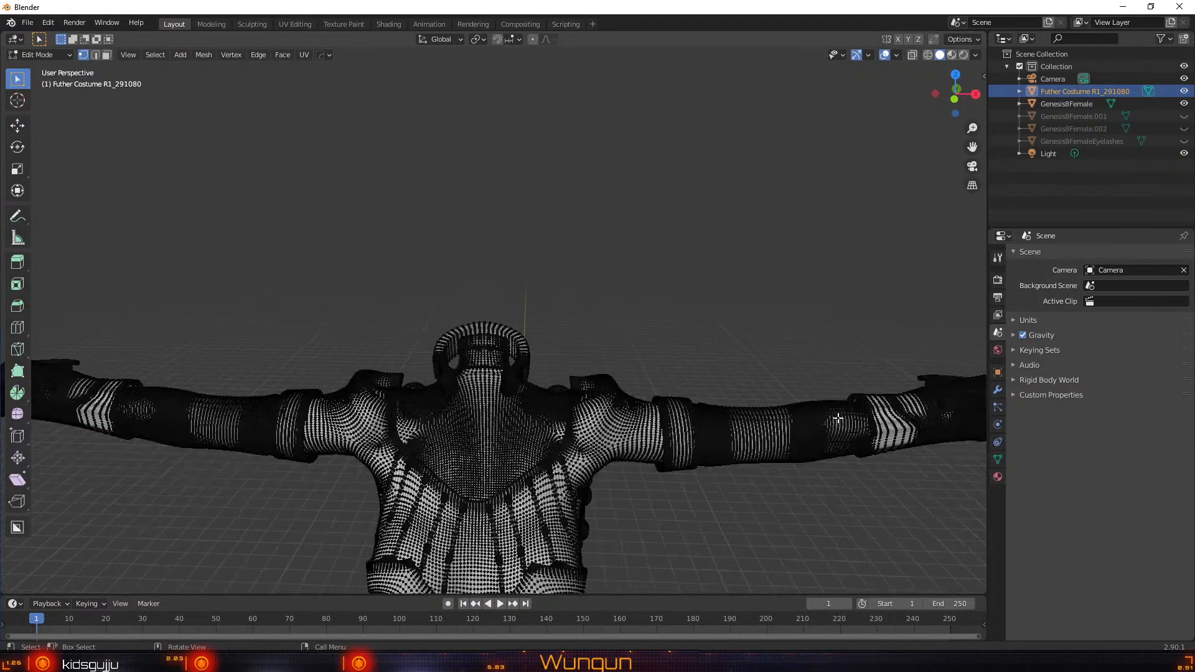
pyautogui.moveTo(760, 370); pyautogui.dragTo(569, 253, button='middle')
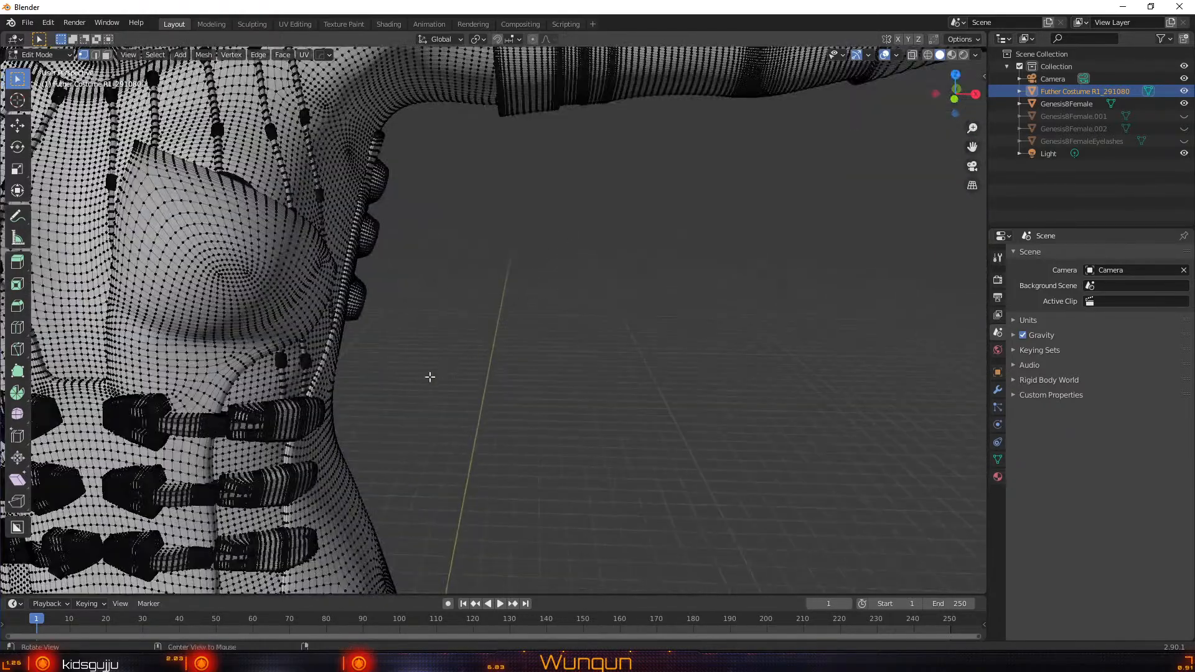
pyautogui.press('Left')
pyautogui.press('2')
pyautogui.press('h')
pyautogui.scroll(-8, 436, 294)
pyautogui.scroll(5, 548, 288)
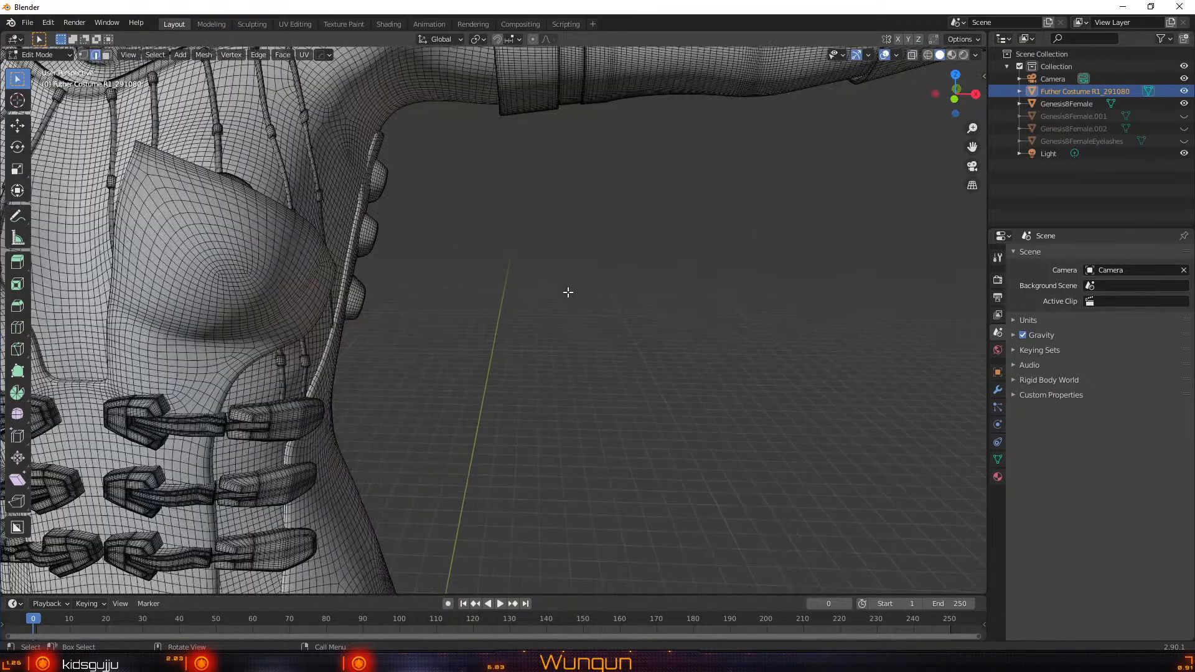
# Select the linked glove mesh on the figure's left arm and separate the selection into its own object
pyautogui.keyDown('shift'); pyautogui.moveTo(519, 196); pyautogui.dragTo(479, 369, button='middle'); pyautogui.keyUp('shift')
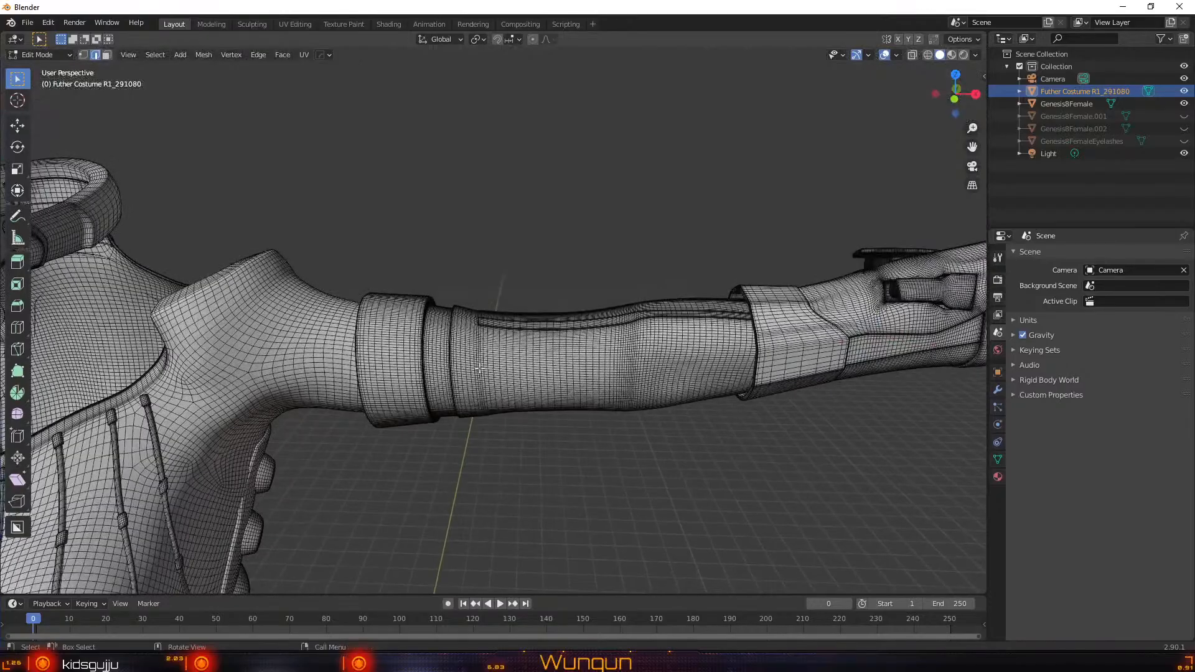
pyautogui.moveTo(394, 443)
pyautogui.mouseDown(button='middle')
pyautogui.moveTo(492, 435)
pyautogui.moveTo(402, 429)
pyautogui.mouseUp(button='middle')
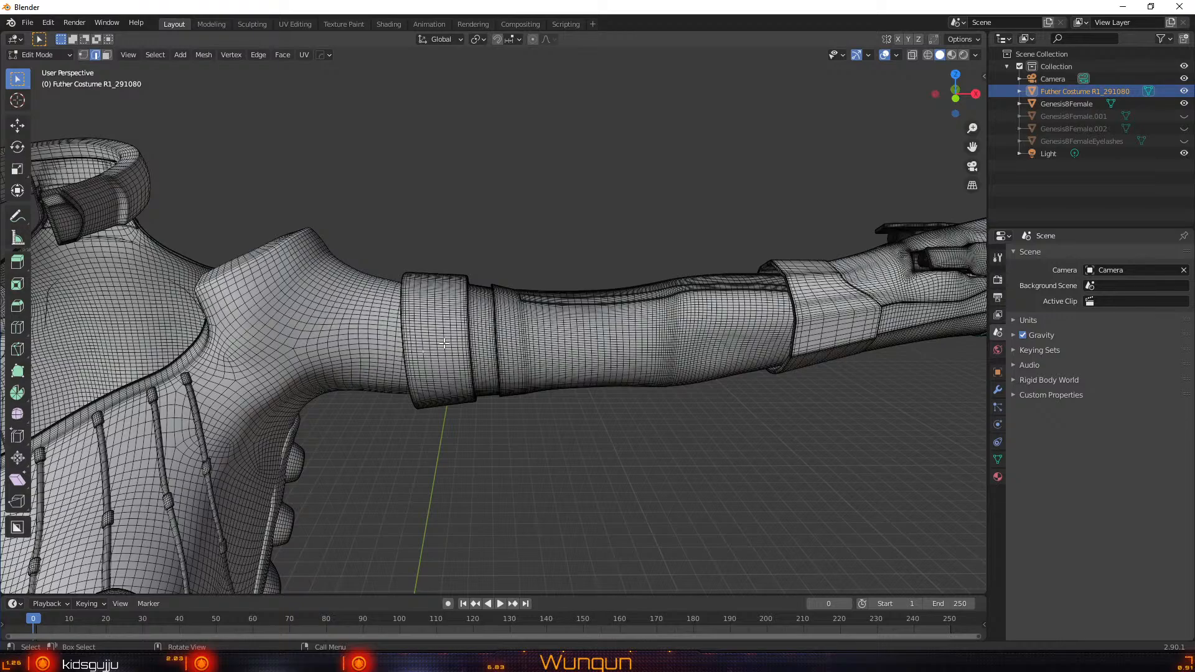
pyautogui.press('l')
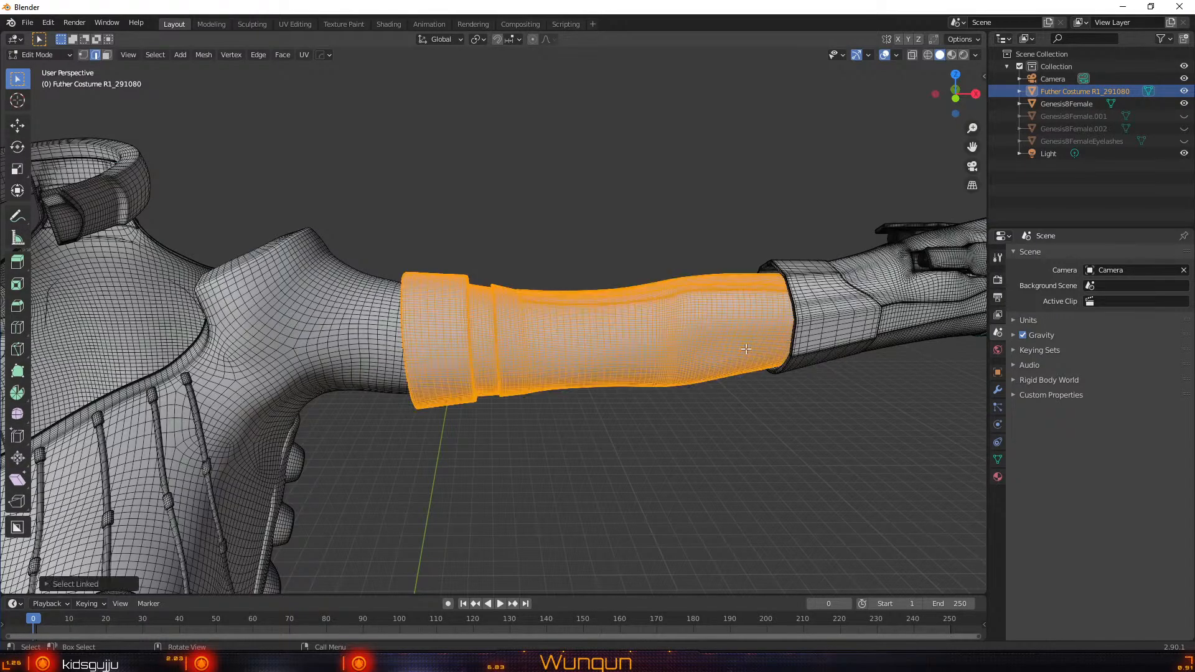
pyautogui.scroll(-5, 835, 352)
pyautogui.scroll(4, 801, 359)
pyautogui.moveTo(696, 382)
pyautogui.mouseDown(button='middle')
pyautogui.moveTo(681, 411)
pyautogui.moveTo(684, 400)
pyautogui.moveTo(560, 390)
pyautogui.moveTo(592, 357)
pyautogui.moveTo(683, 381)
pyautogui.mouseUp(button='middle')
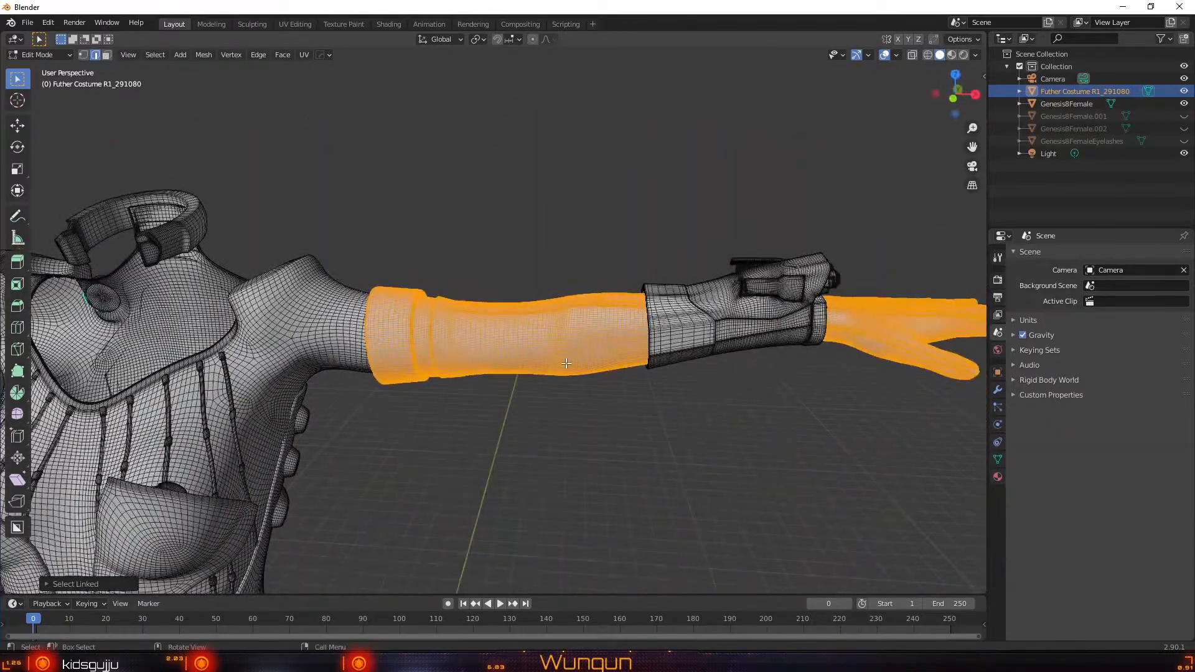
pyautogui.scroll(-4, 547, 373)
pyautogui.scroll(4, 490, 372)
pyautogui.moveTo(477, 381); pyautogui.dragTo(509, 386, button='middle')
pyautogui.scroll(5, 509, 385)
pyautogui.scroll(-3, 510, 392)
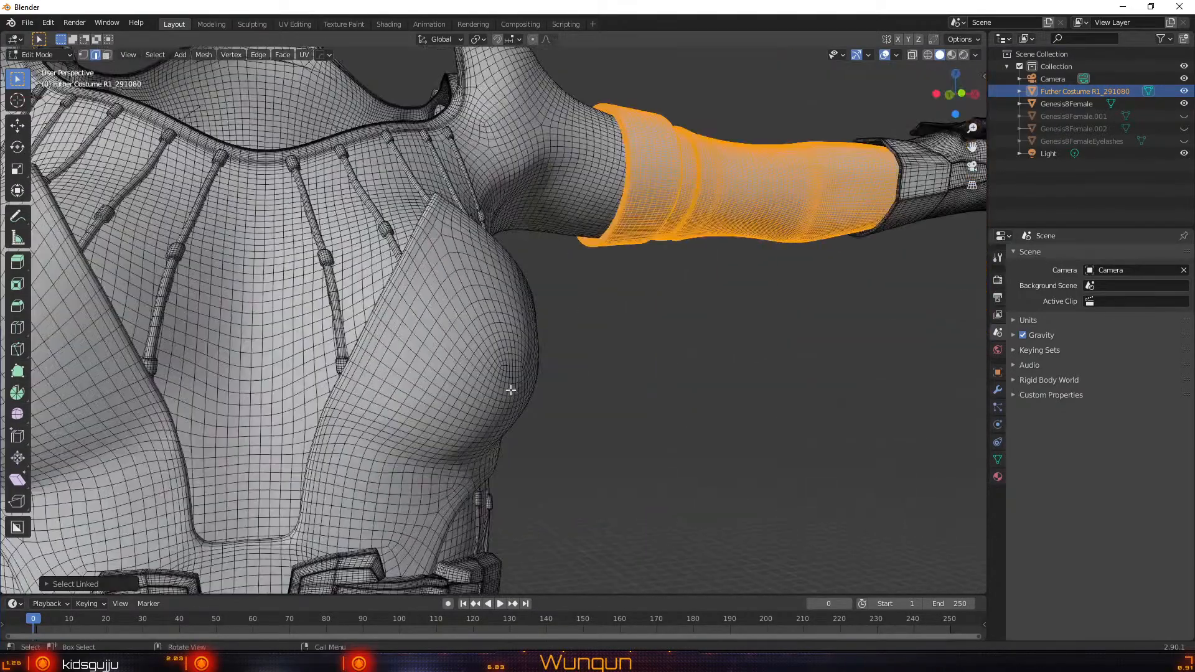
pyautogui.moveTo(551, 436); pyautogui.dragTo(588, 348, button='middle')
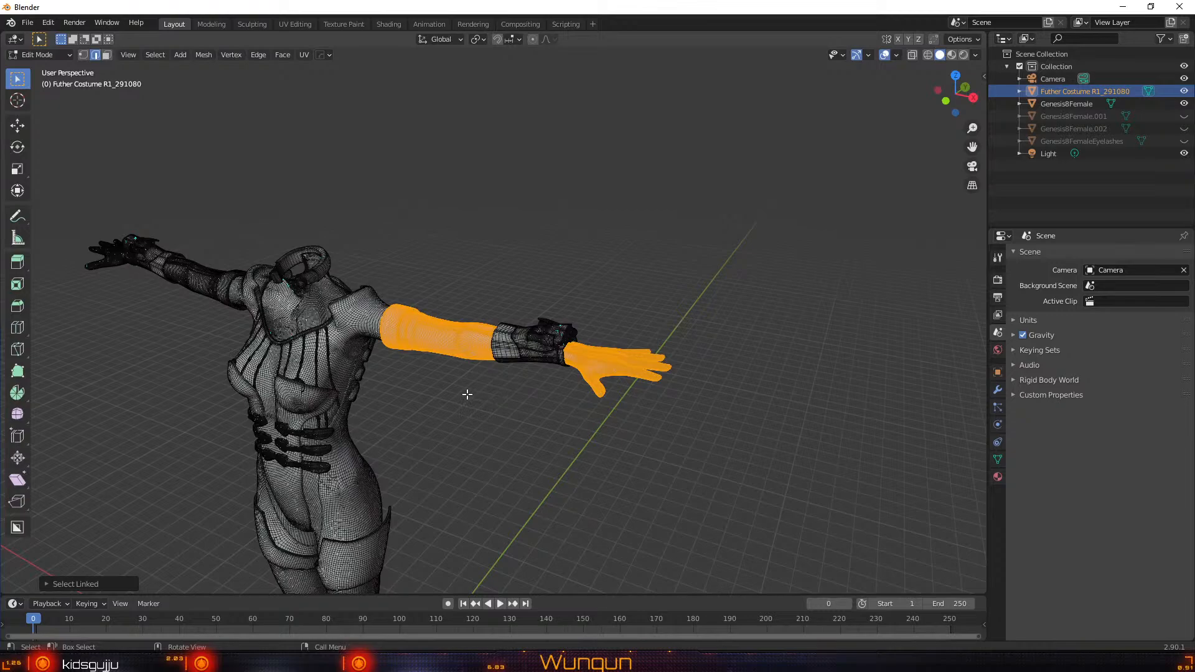
pyautogui.press('p')
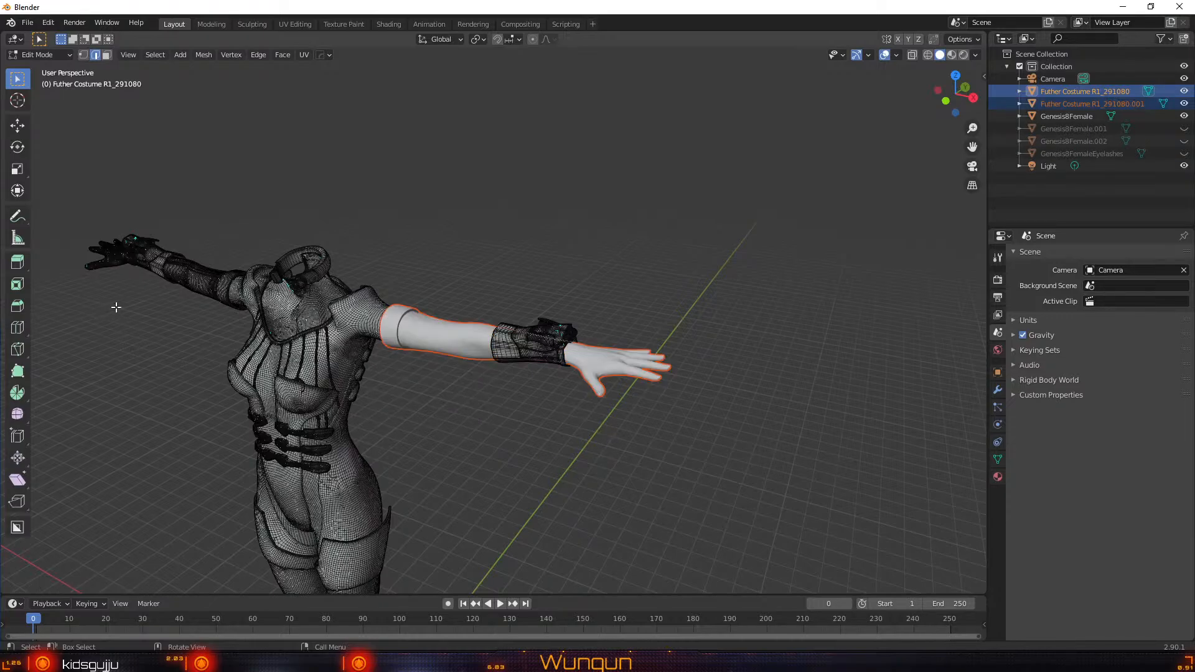
# Select the linked glove mesh on the figure's right arm and separate the selection into its own object
pyautogui.scroll(3, 116, 308)
pyautogui.moveTo(116, 293); pyautogui.dragTo(196, 308, button='middle')
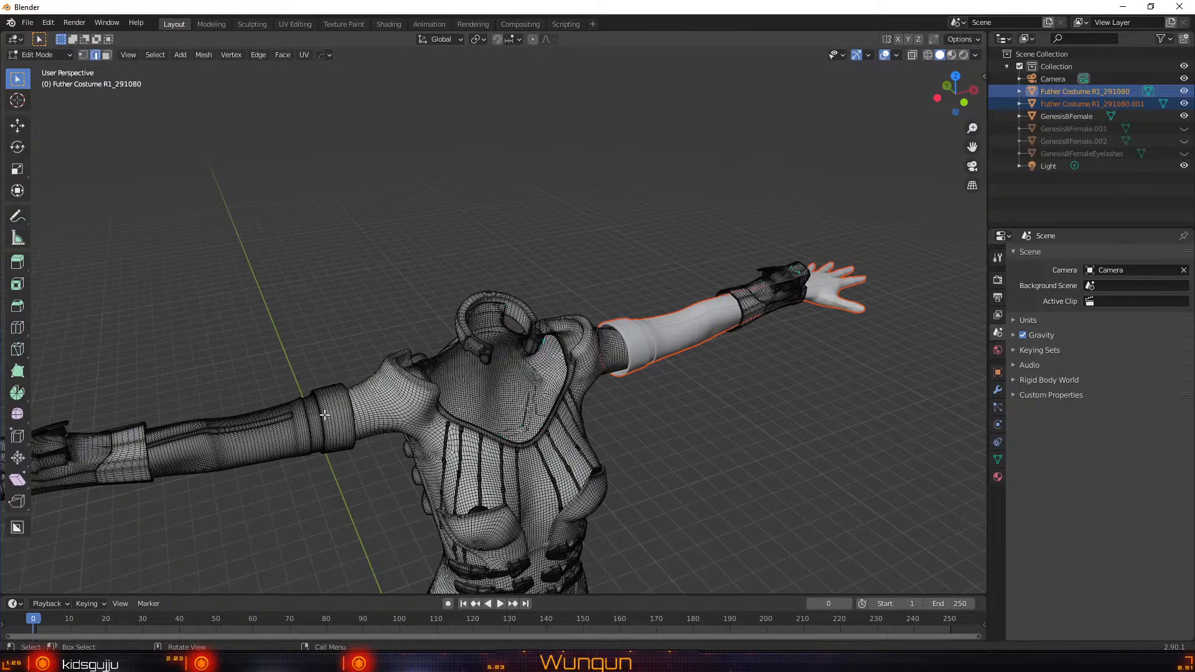
pyautogui.press('l')
pyautogui.scroll(-3, 321, 454)
pyautogui.scroll(3, 321, 454)
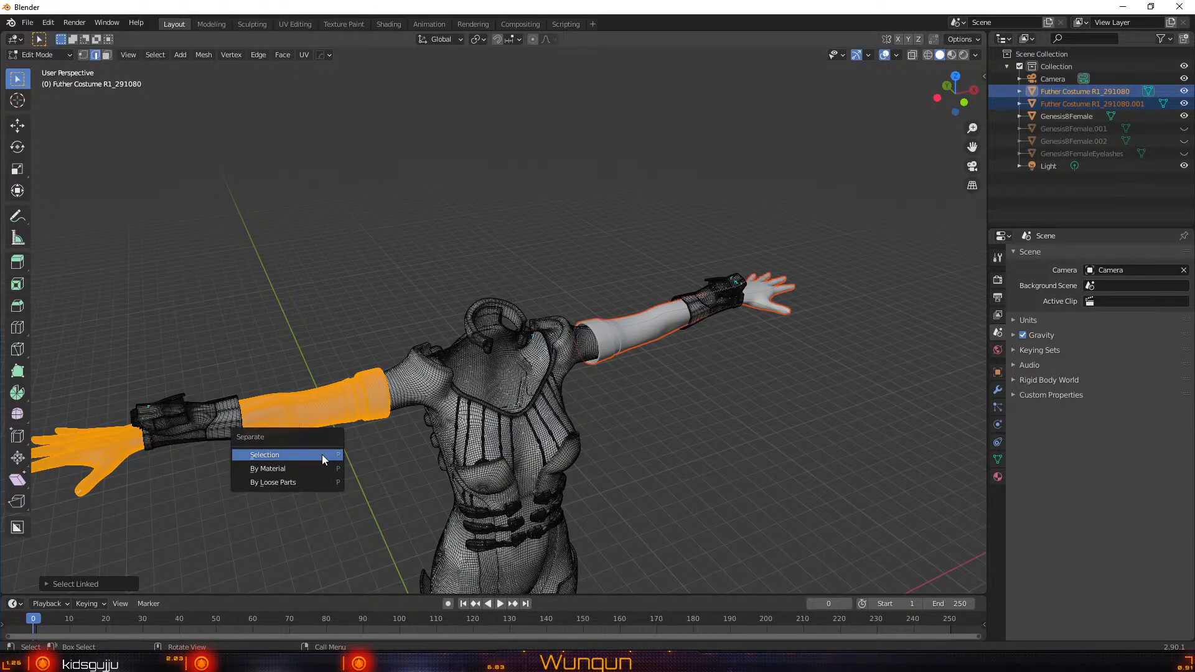
pyautogui.click(322, 454)
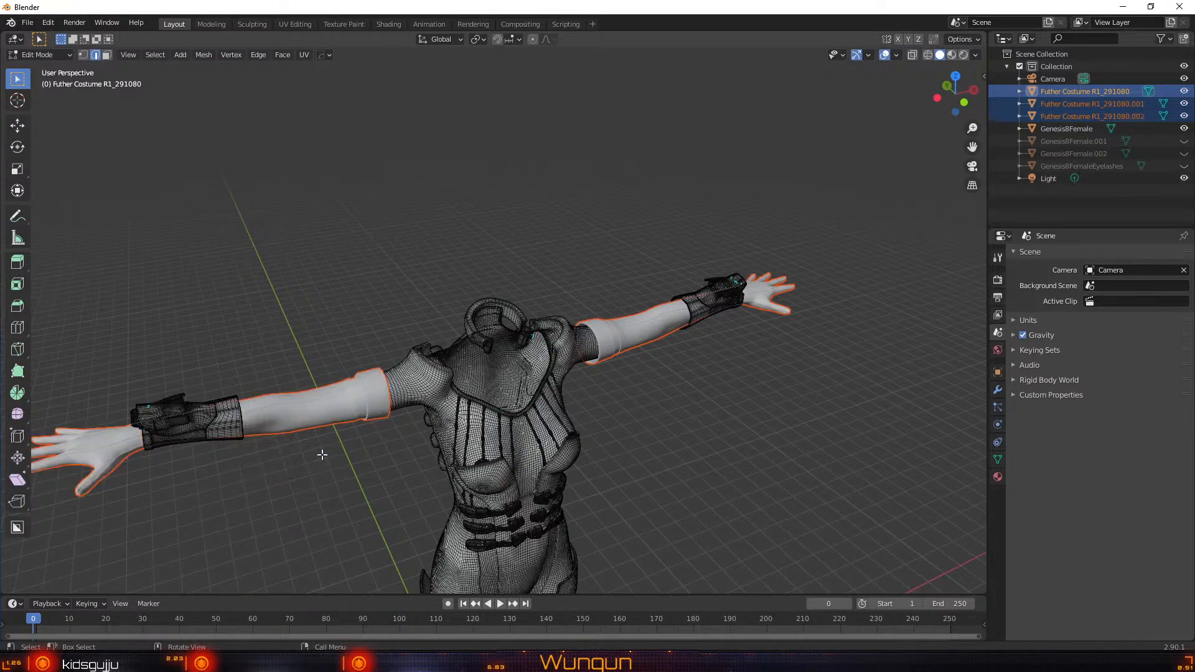
# Return to Object Mode and hide both separated glove objects and Genesis8Female
pyautogui.moveTo(322, 455); pyautogui.dragTo(704, 408, button='middle')
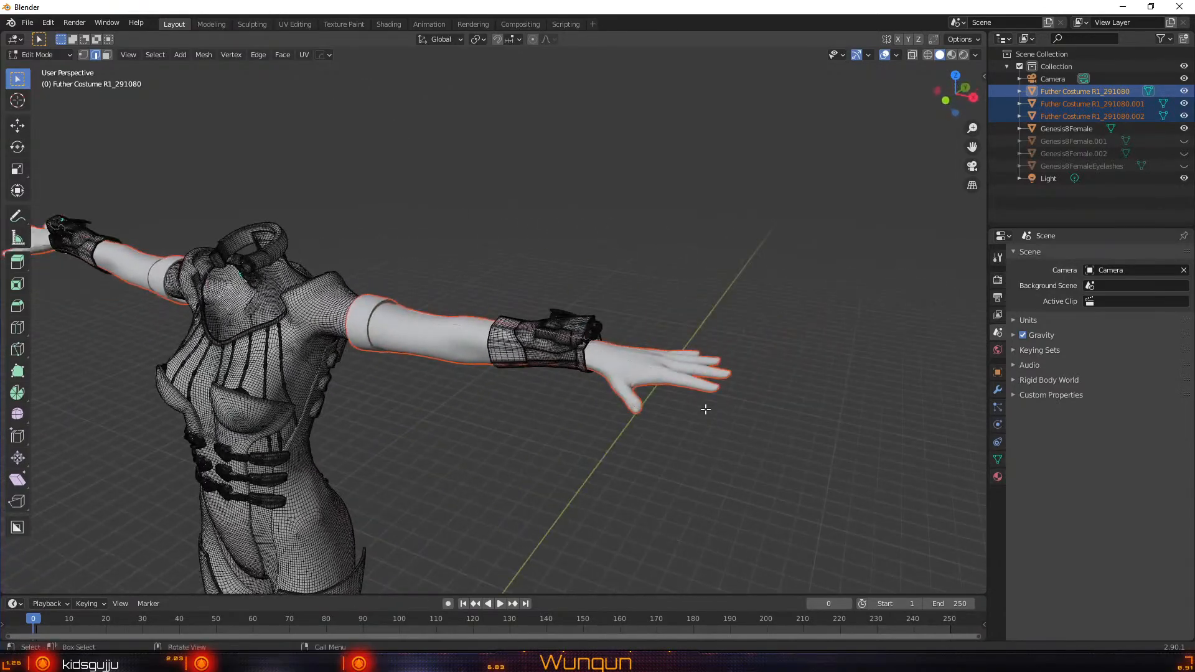
pyautogui.press('Tab')
pyautogui.click(608, 370)
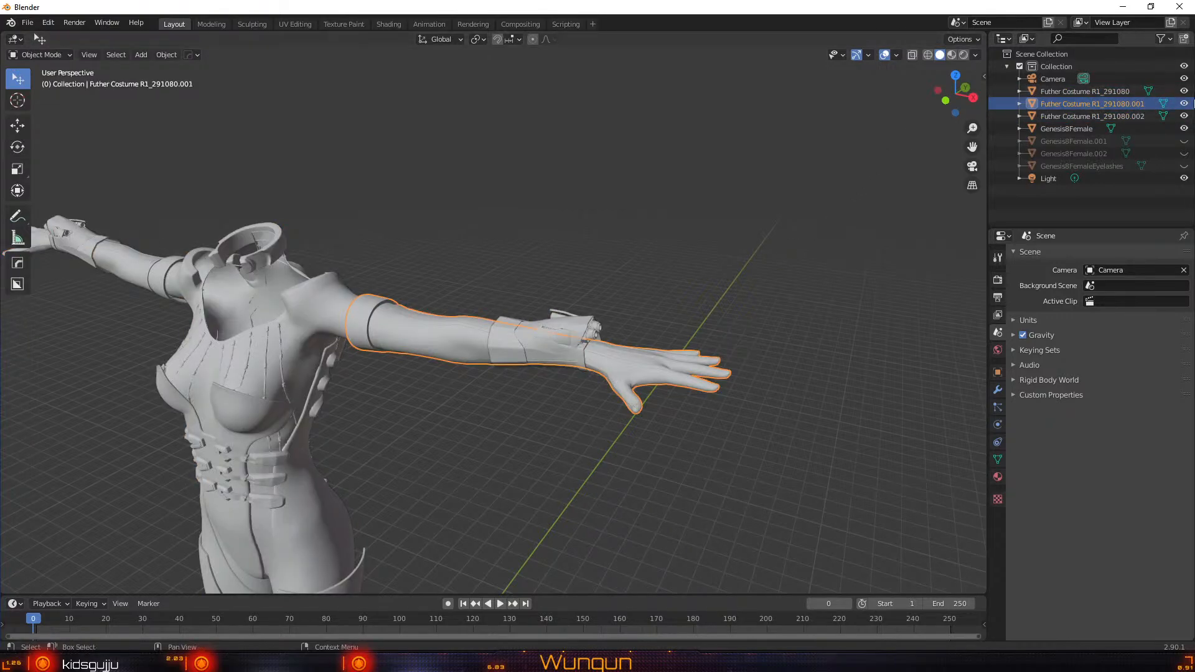
pyautogui.click(1183, 103)
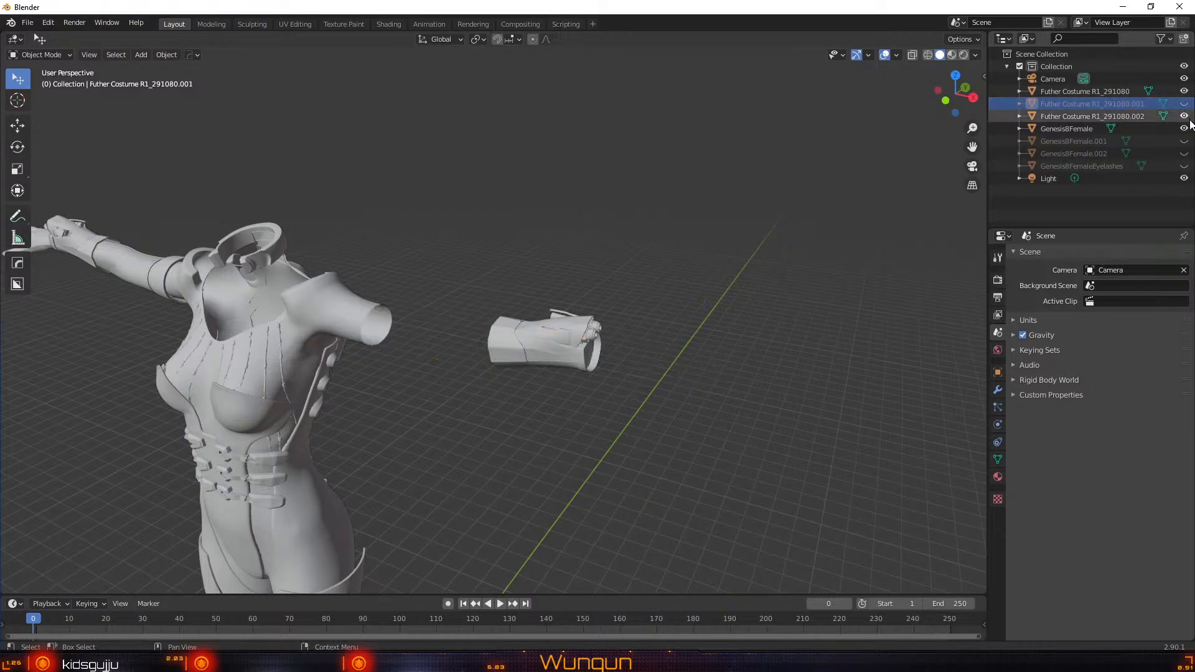
pyautogui.click(1183, 116)
pyautogui.click(1183, 129)
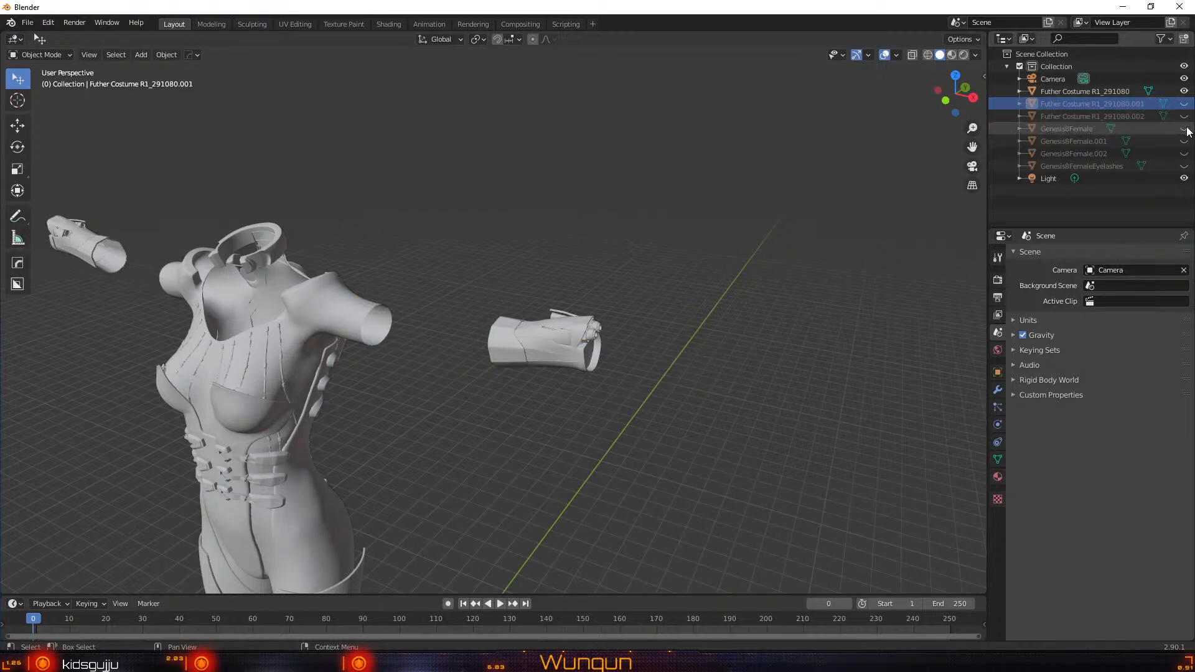
# Hide the main Futher Costume R1_291080 object and show only the left glove object, Futher Costume R1_291080.001
pyautogui.click(1183, 92)
pyautogui.click(1185, 91)
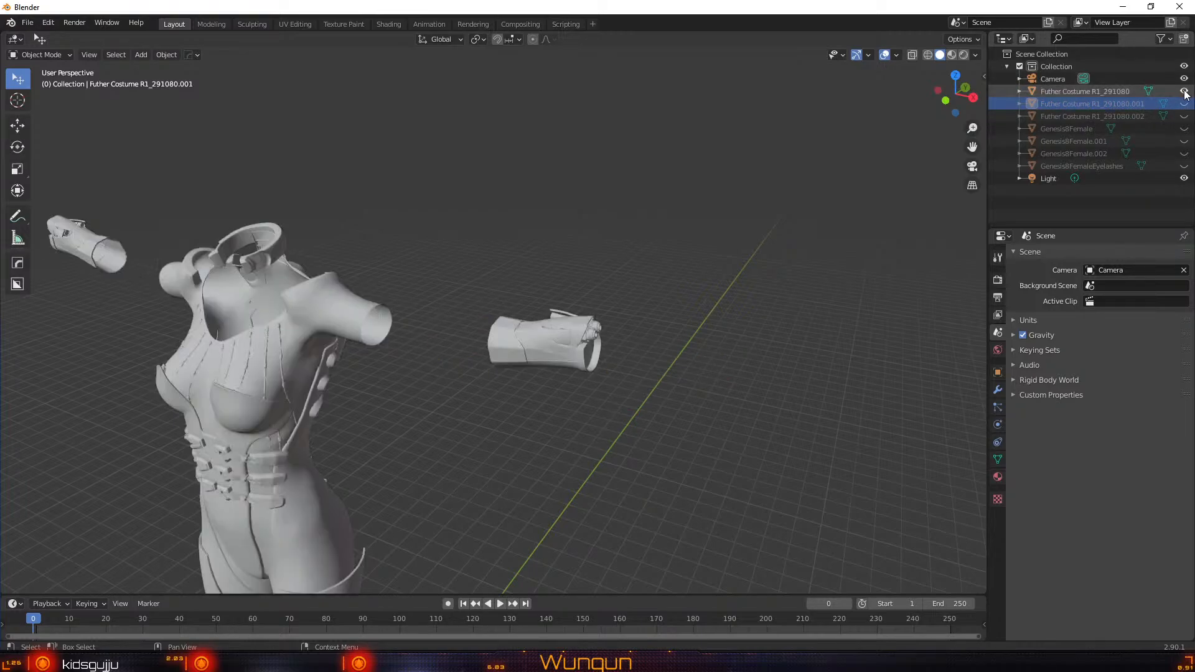
pyautogui.click(1185, 91)
pyautogui.click(1183, 104)
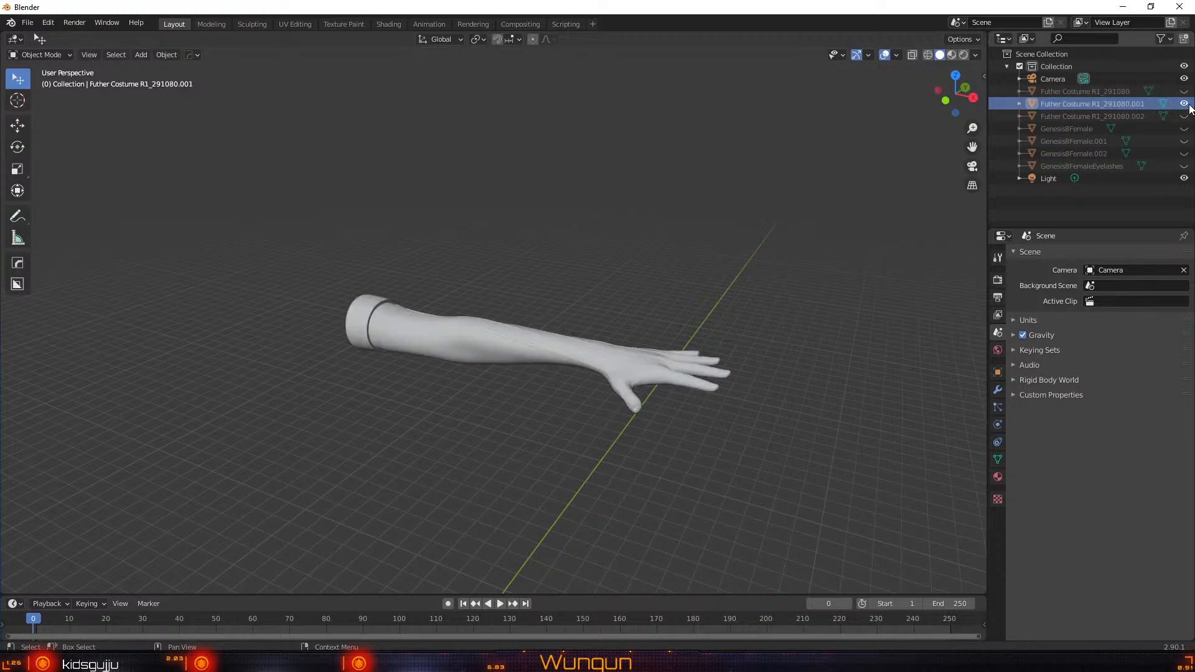
# Put the left glove mesh into Edit Mode and select an edge loop around its wrist
pyautogui.scroll(2, 640, 394)
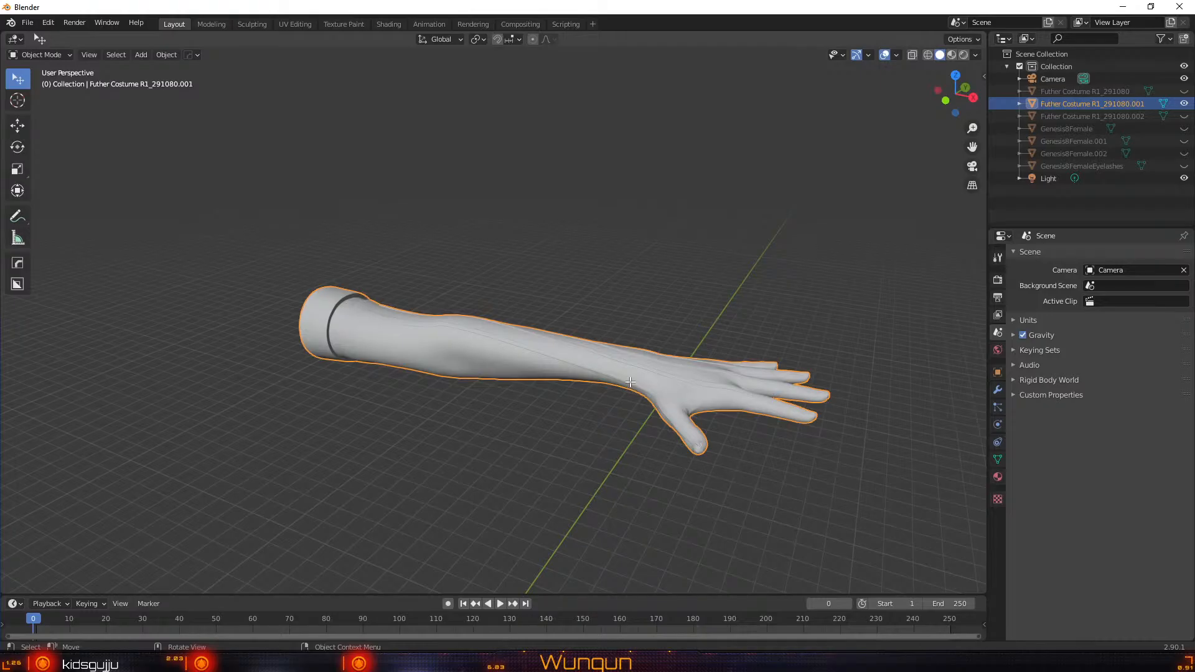
pyautogui.press('Tab')
pyautogui.moveTo(616, 416); pyautogui.dragTo(695, 405, button='middle')
pyautogui.scroll(10, 808, 398)
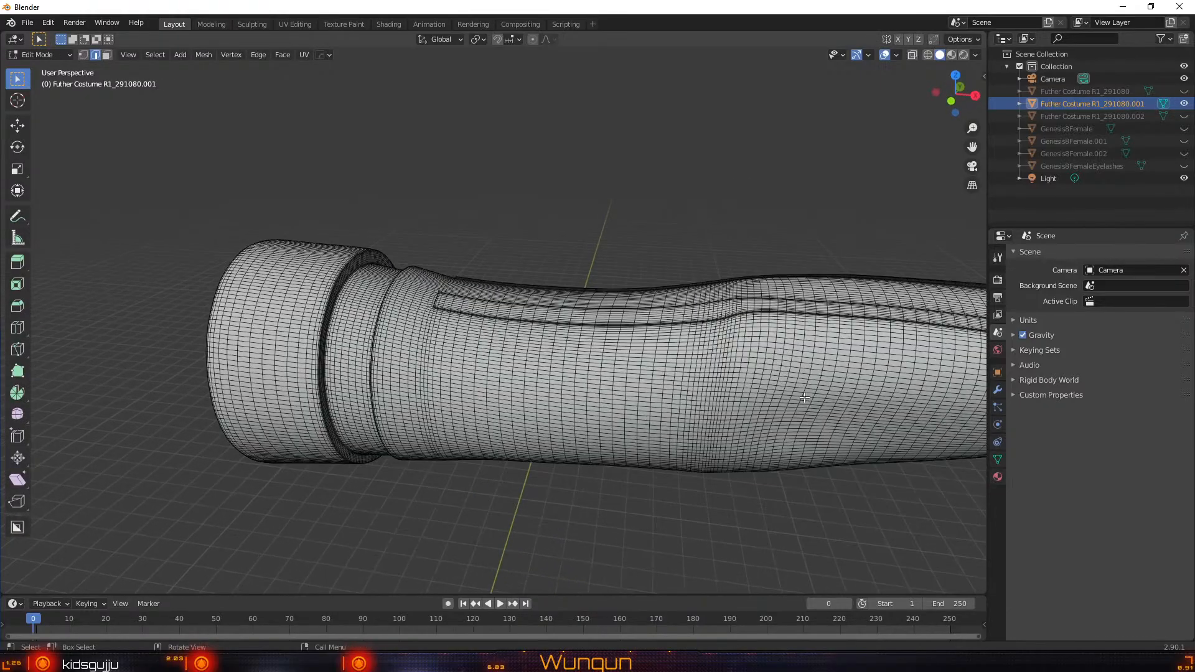
pyautogui.keyDown('shift'); pyautogui.moveTo(808, 398); pyautogui.dragTo(455, 353, button='middle'); pyautogui.keyUp('shift')
pyautogui.scroll(-5, 456, 354)
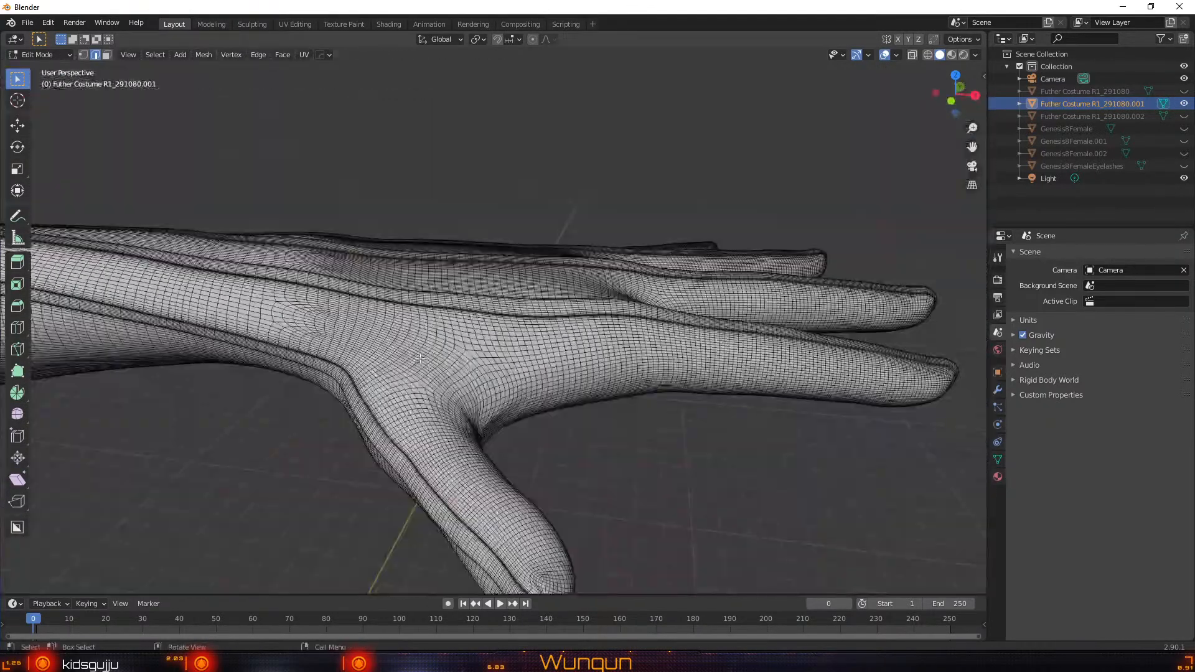
pyautogui.scroll(5, 362, 359)
pyautogui.moveTo(361, 360); pyautogui.dragTo(369, 359, button='middle')
pyautogui.scroll(-5, 594, 280)
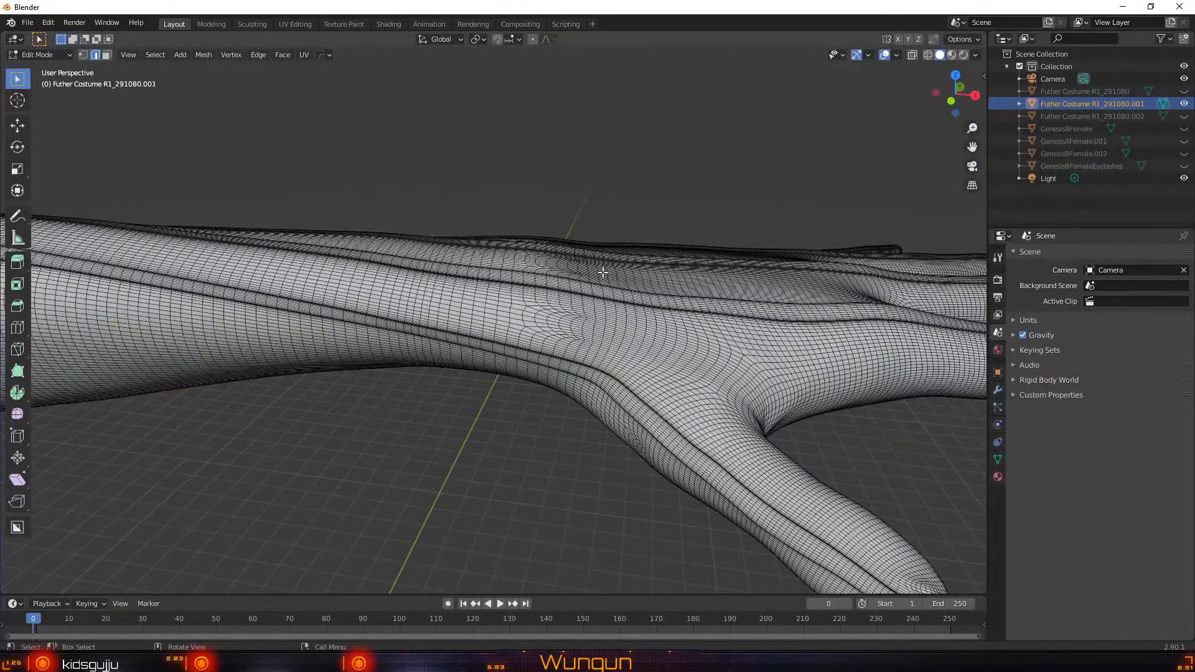
pyautogui.scroll(5, 601, 272)
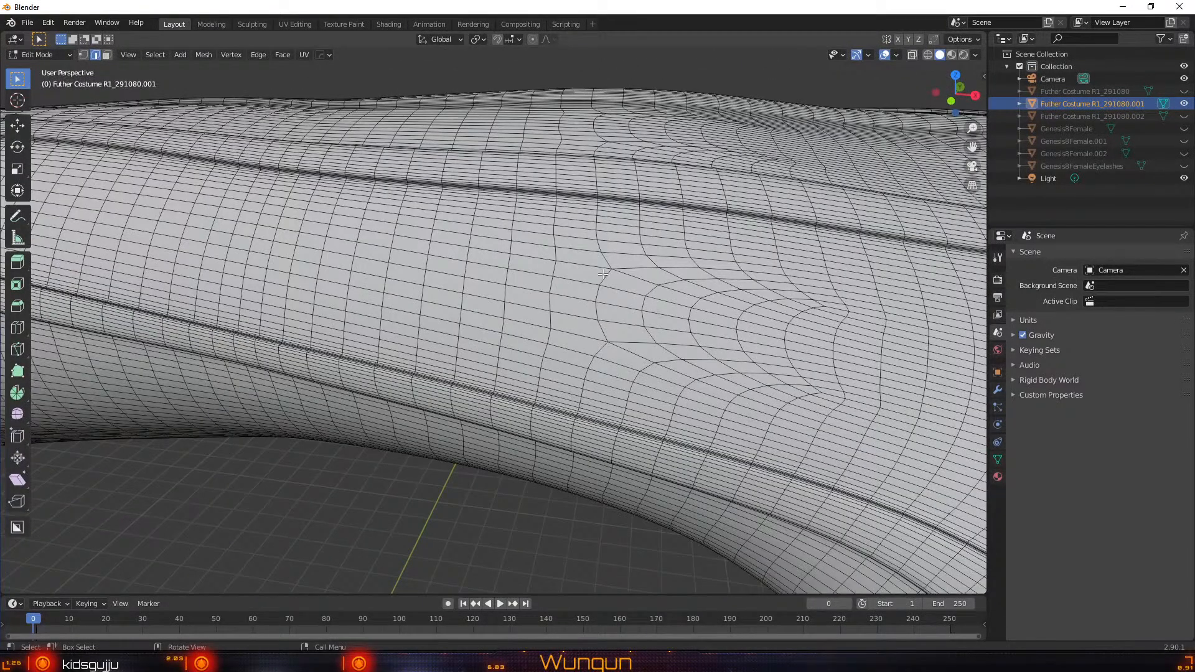
pyautogui.keyDown('alt'); pyautogui.click(547, 334); pyautogui.keyUp('alt')
pyautogui.scroll(-10, 547, 333)
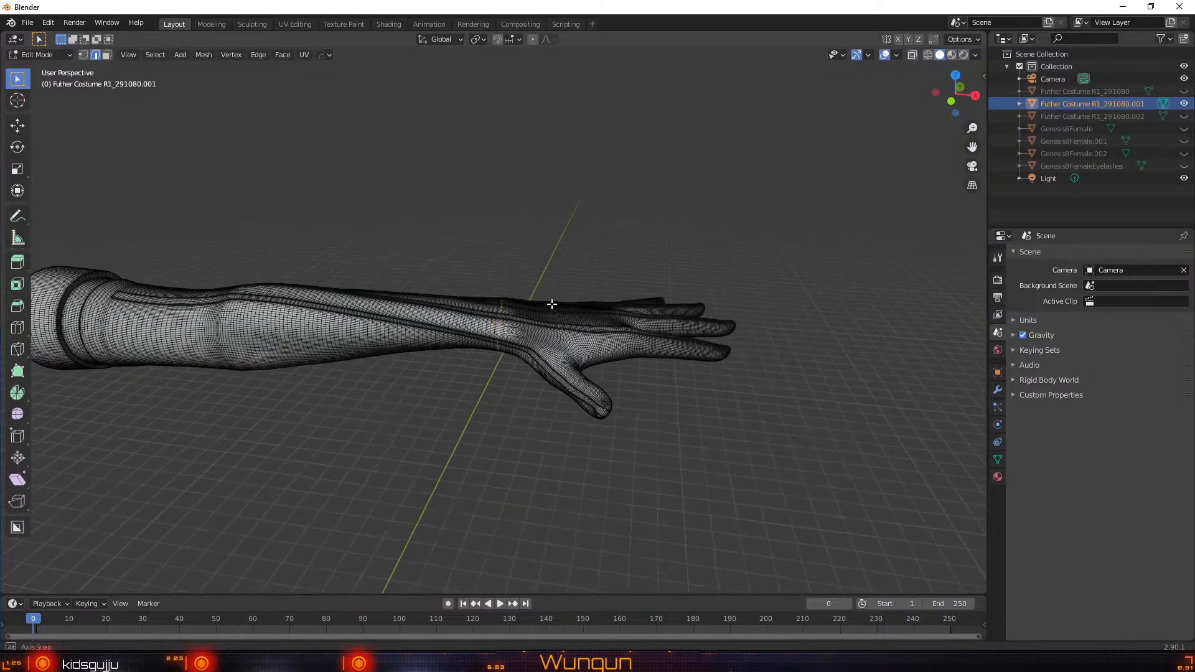
pyautogui.moveTo(552, 304)
pyautogui.mouseDown(button='middle')
pyautogui.moveTo(482, 358)
pyautogui.moveTo(336, 344)
pyautogui.moveTo(413, 307)
pyautogui.moveTo(582, 285)
pyautogui.moveTo(566, 304)
pyautogui.mouseUp(button='middle')
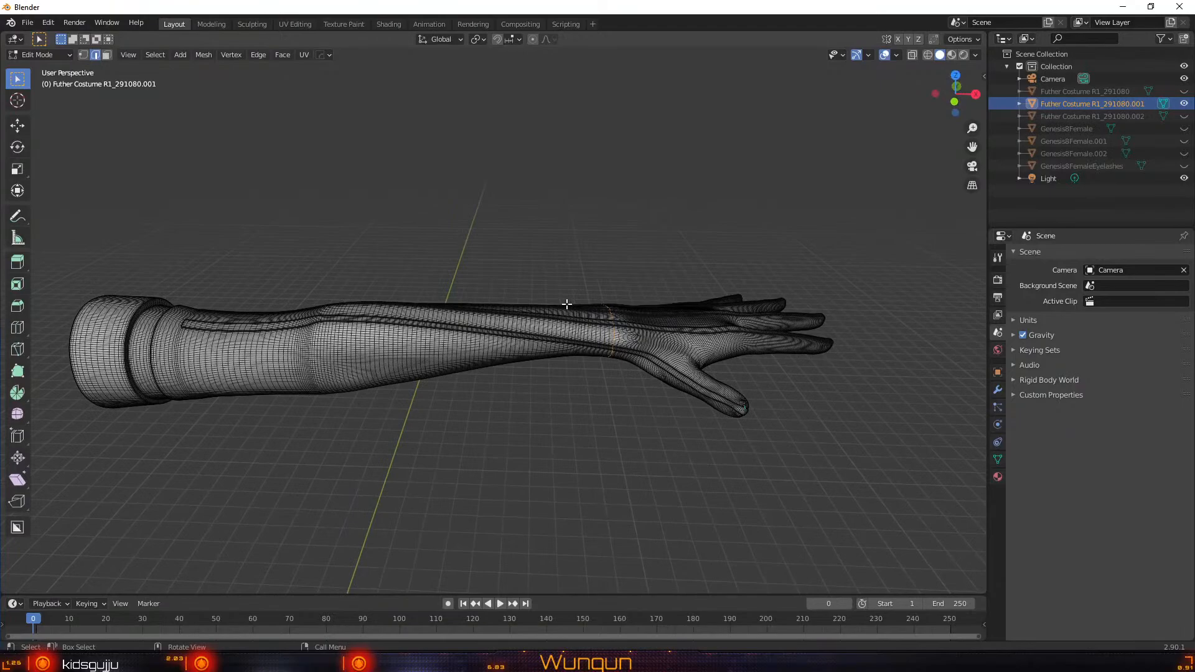
# Clear the edge selection and select one edge loop around the glove's wrist, just before the hand
pyautogui.scroll(5, 582, 294)
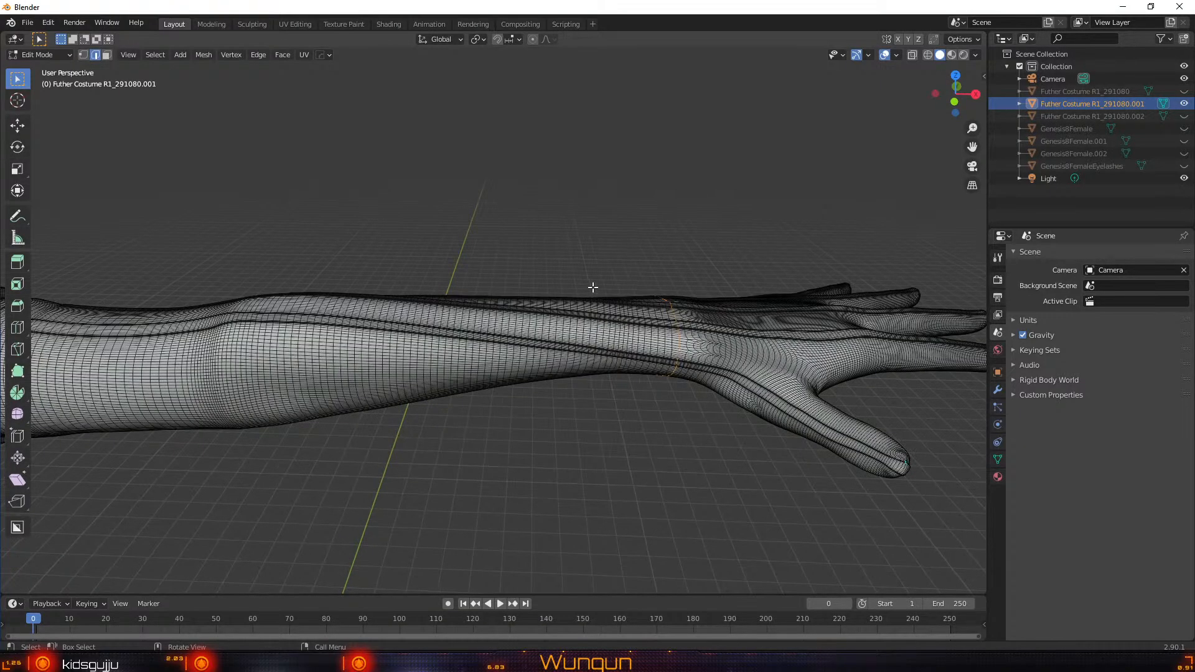
pyautogui.keyDown('shift'); pyautogui.moveTo(720, 236); pyautogui.dragTo(642, 240, button='middle'); pyautogui.keyUp('shift')
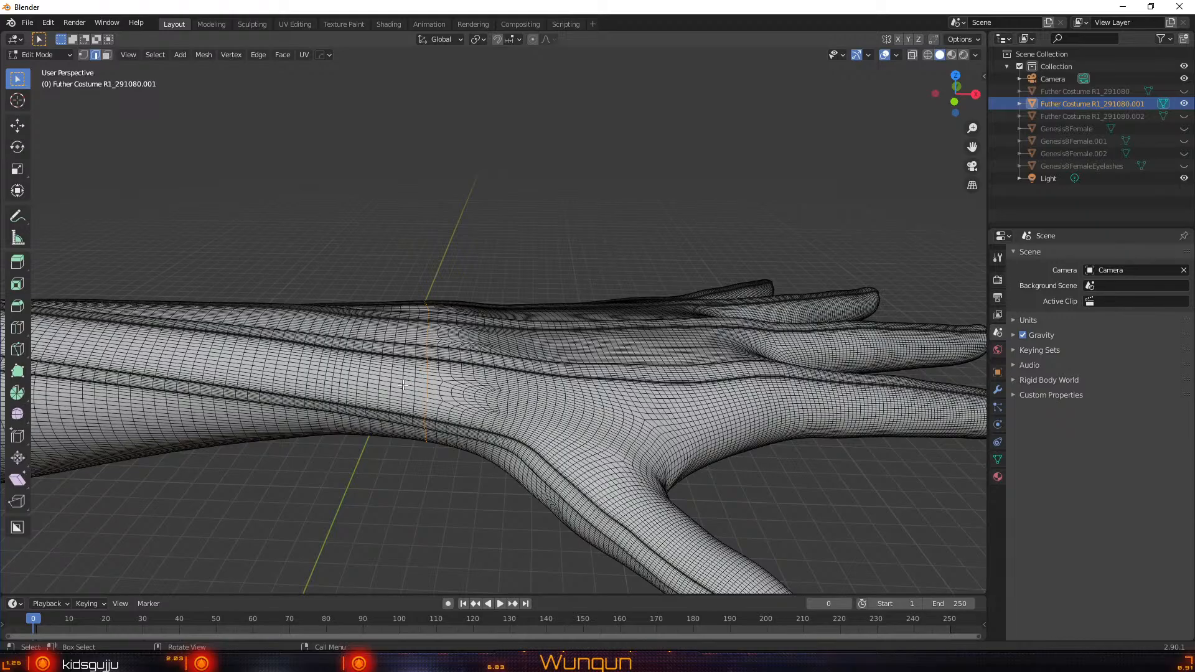
pyautogui.scroll(3, 404, 385)
pyautogui.keyDown('shift'); pyautogui.moveTo(402, 385); pyautogui.dragTo(391, 256, button='middle'); pyautogui.keyUp('shift')
pyautogui.hotkey('alt', 'a')
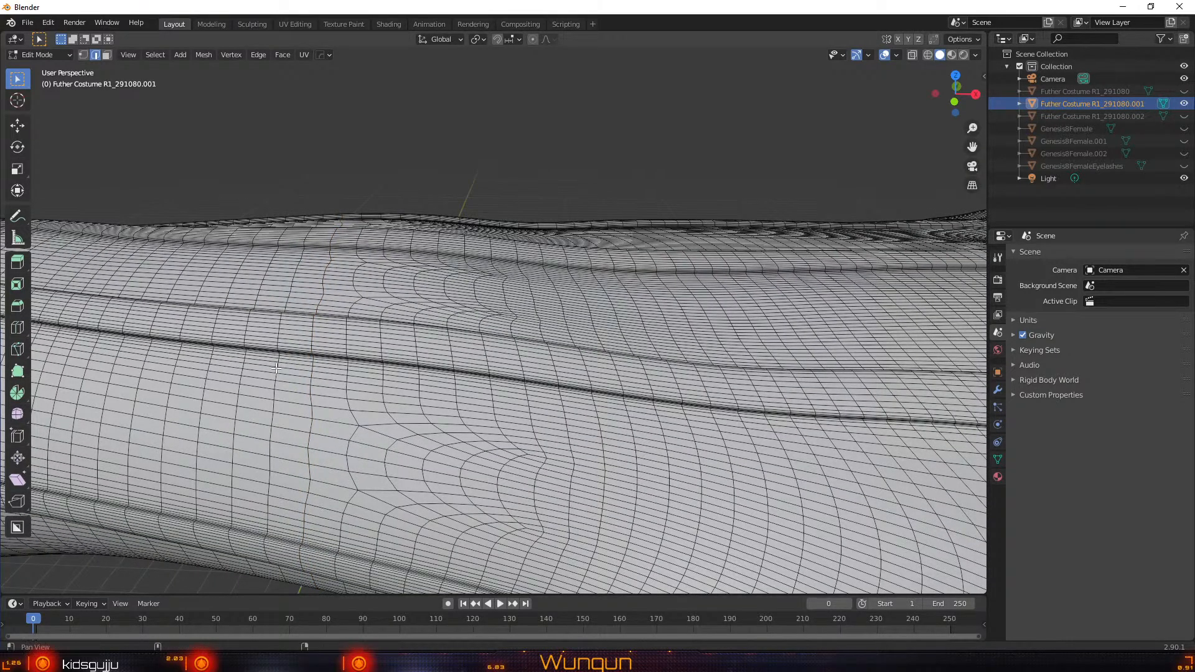
pyautogui.keyDown('alt'); pyautogui.click(276, 369); pyautogui.keyUp('alt')
pyautogui.scroll(-5, 277, 369)
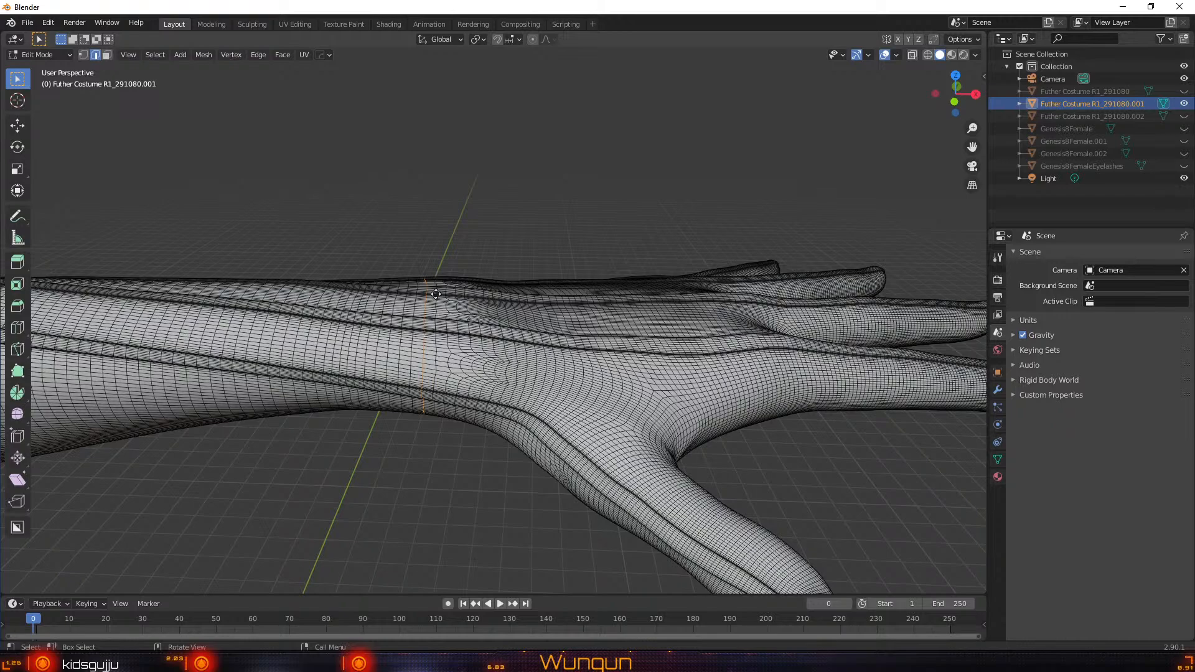
# Try to rip the glove mesh open along the selected wrist edge loop and move the torn edges
pyautogui.press('g')
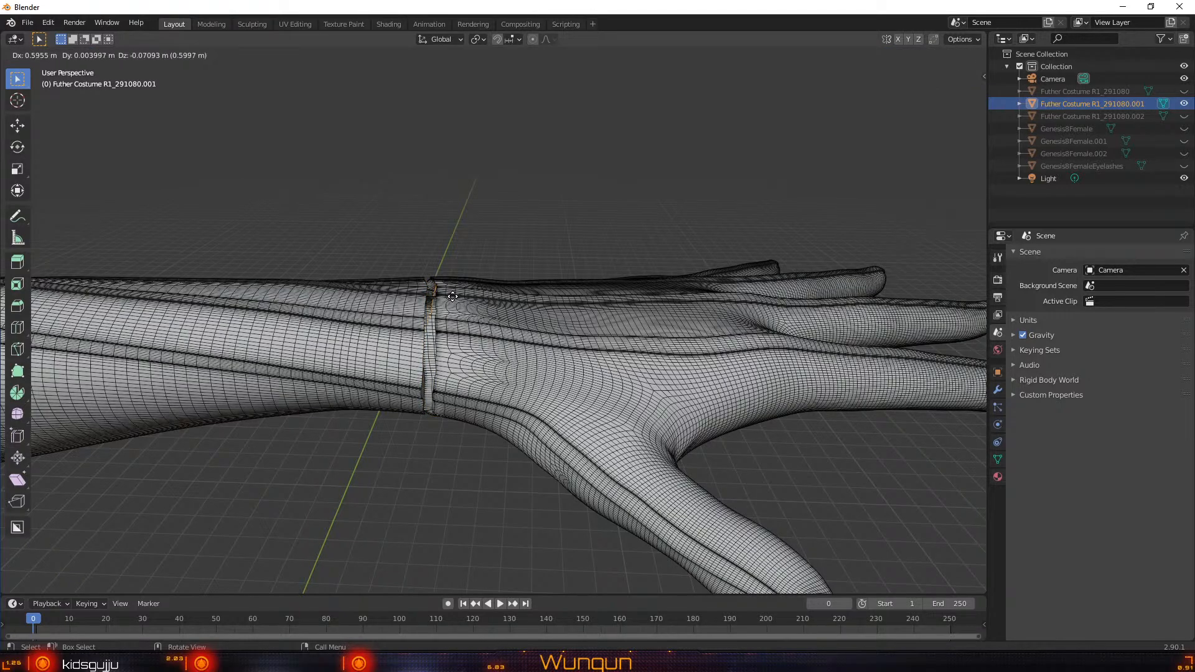
pyautogui.click(452, 297)
pyautogui.scroll(6, 437, 386)
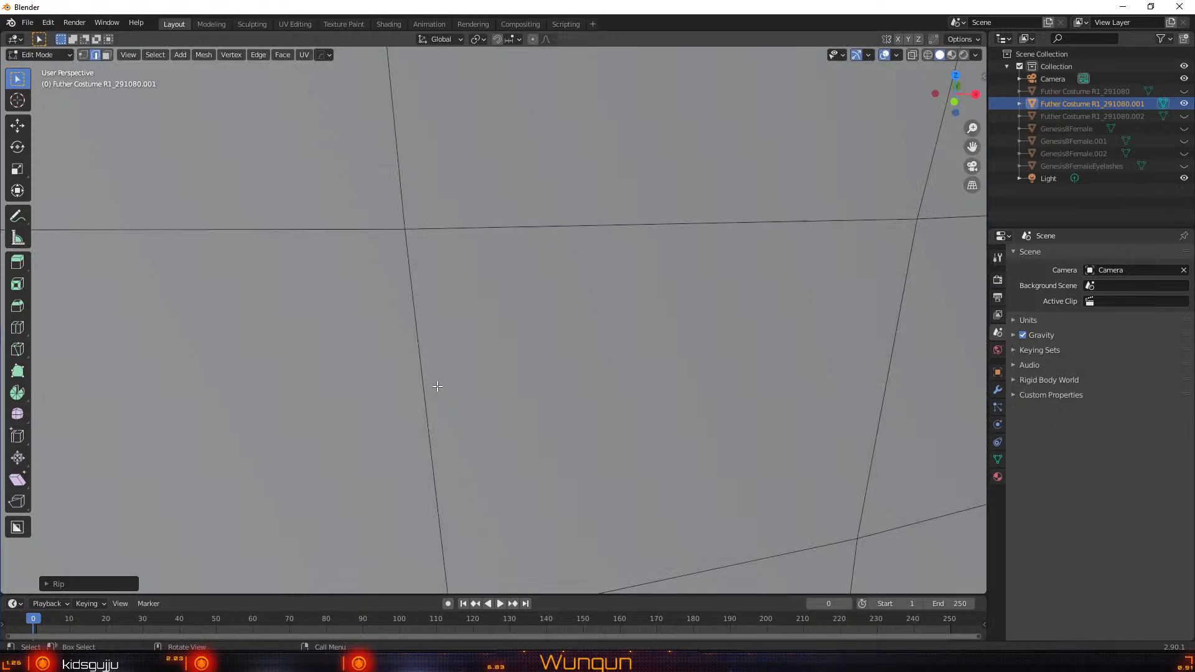
pyautogui.scroll(-5, 437, 386)
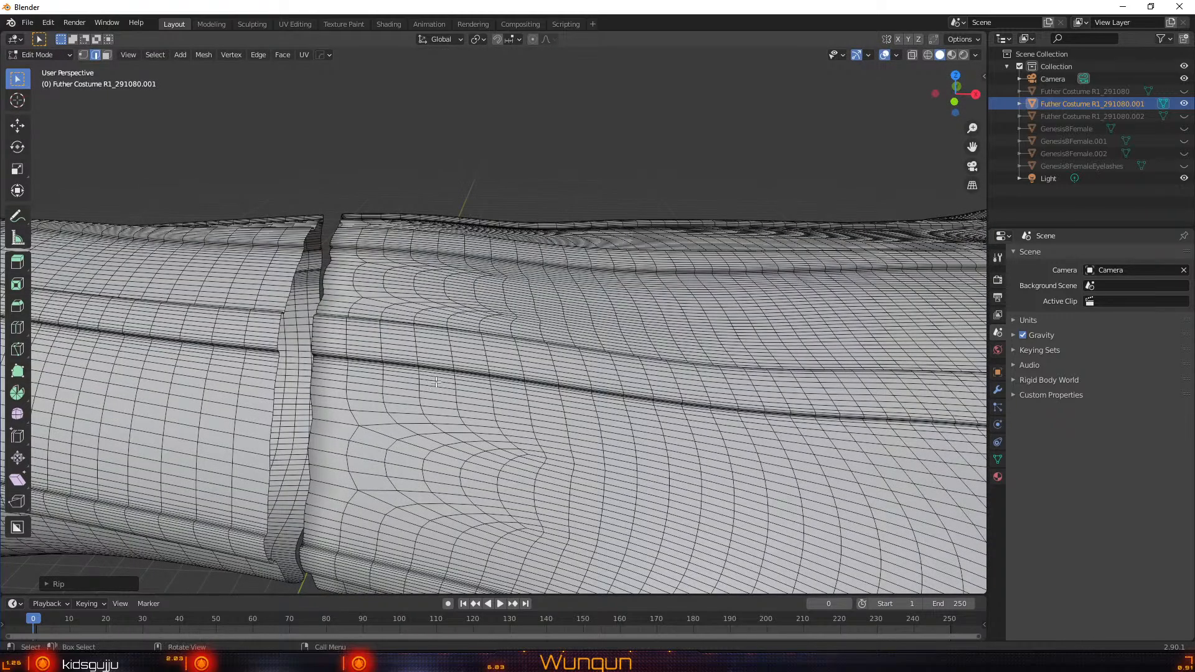
pyautogui.press('g')
pyautogui.click(384, 386)
pyautogui.hotkey('ctrl', 'z')
# Undo the rip along the glove's wrist edge loop
pyautogui.keyDown('shift'); pyautogui.moveTo(376, 393); pyautogui.dragTo(559, 413, button='middle'); pyautogui.keyUp('shift')
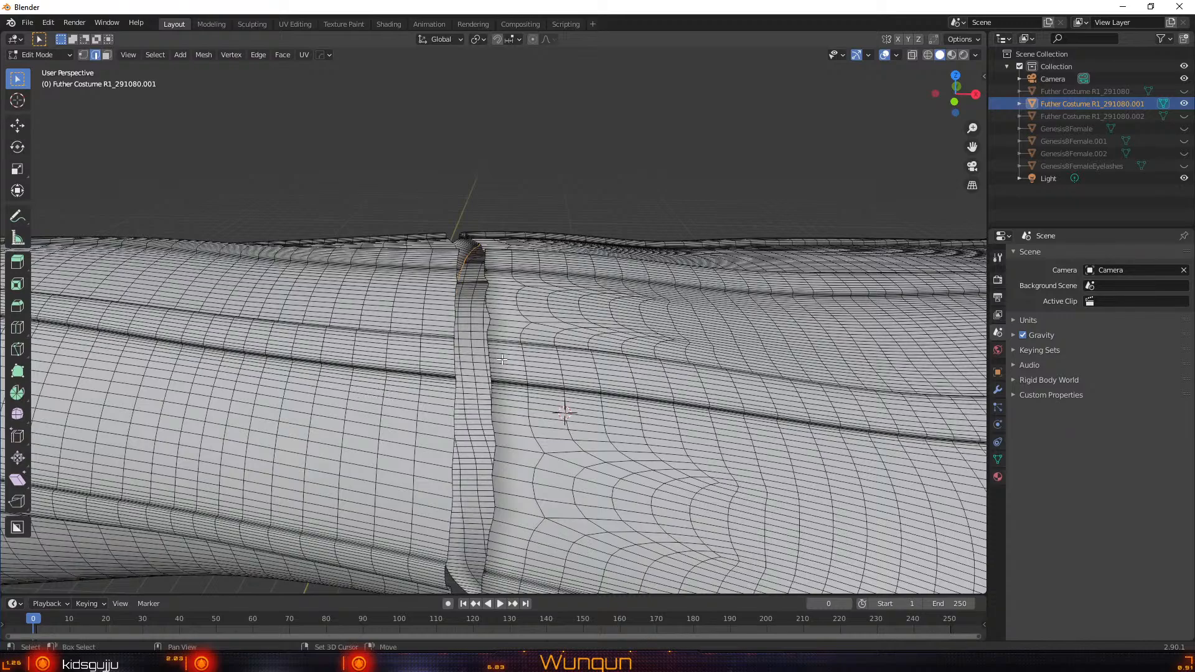
pyautogui.scroll(-8, 440, 391)
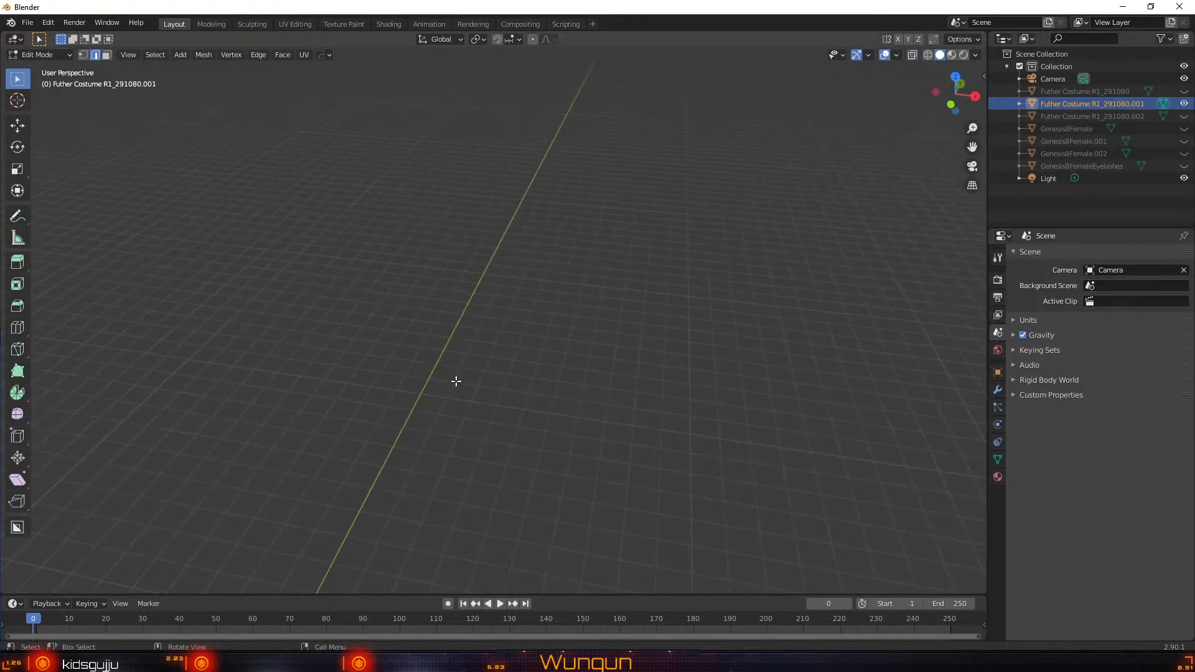
pyautogui.scroll(6, 456, 395)
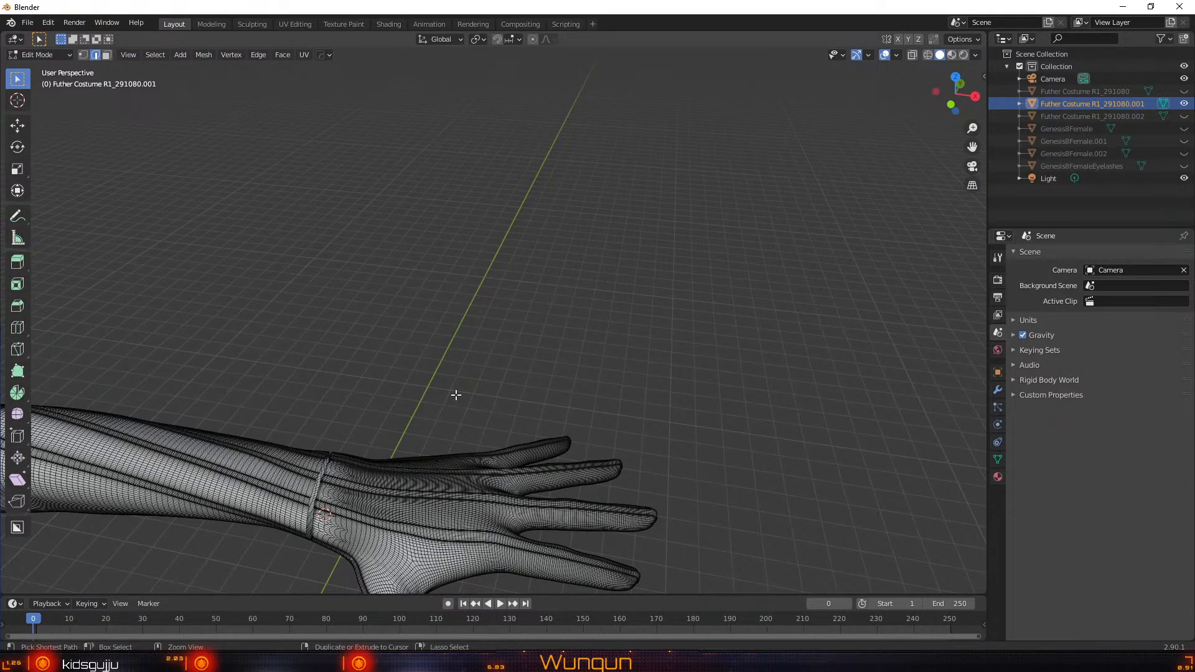
pyautogui.hotkey('ctrl', 'z')
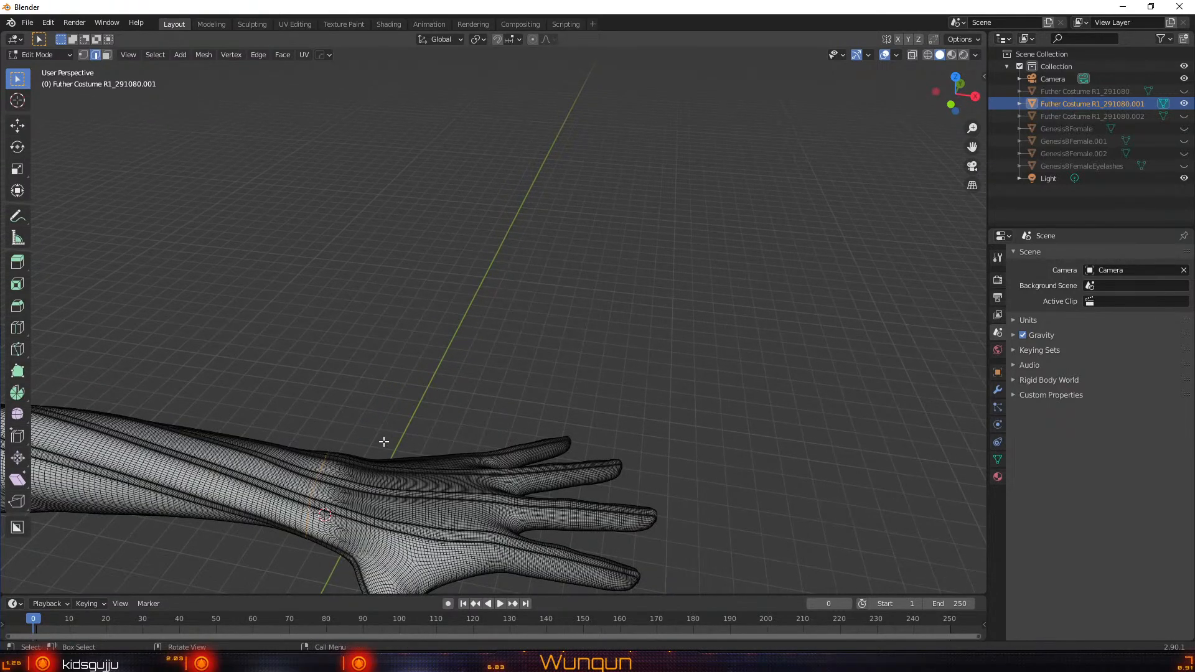
pyautogui.keyDown('shift'); pyautogui.moveTo(382, 427); pyautogui.dragTo(441, 396, button='middle'); pyautogui.keyUp('shift')
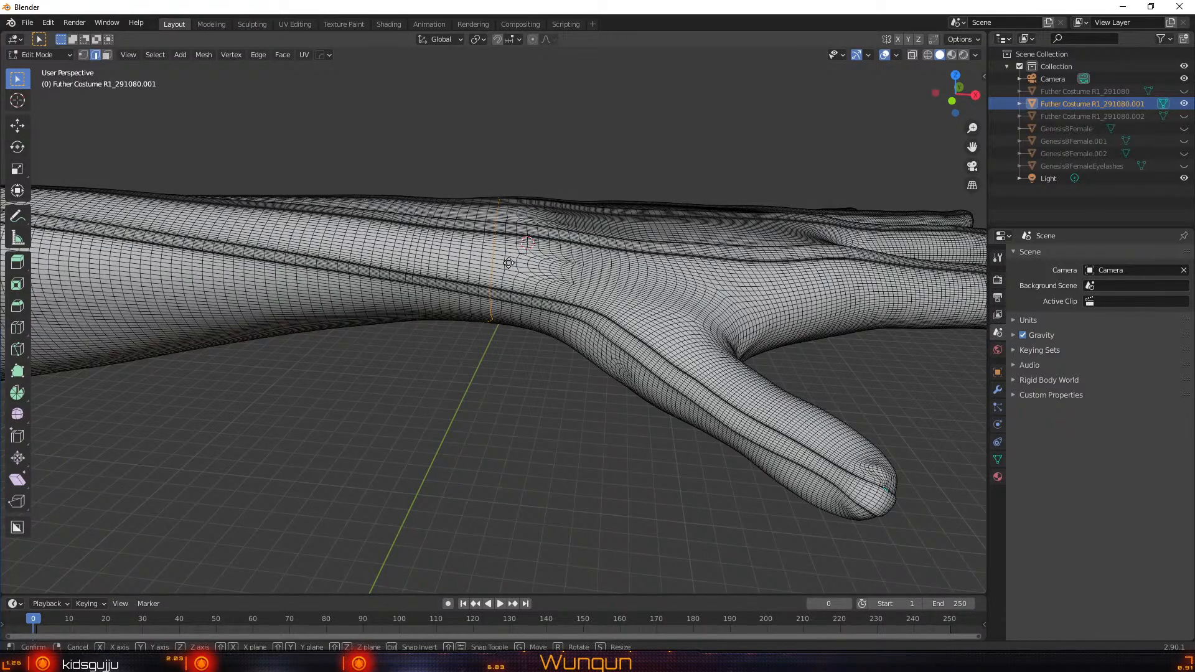
# Rip the glove mesh along the selected wrist edge loop, leaving the torn edges in place
pyautogui.press('g')
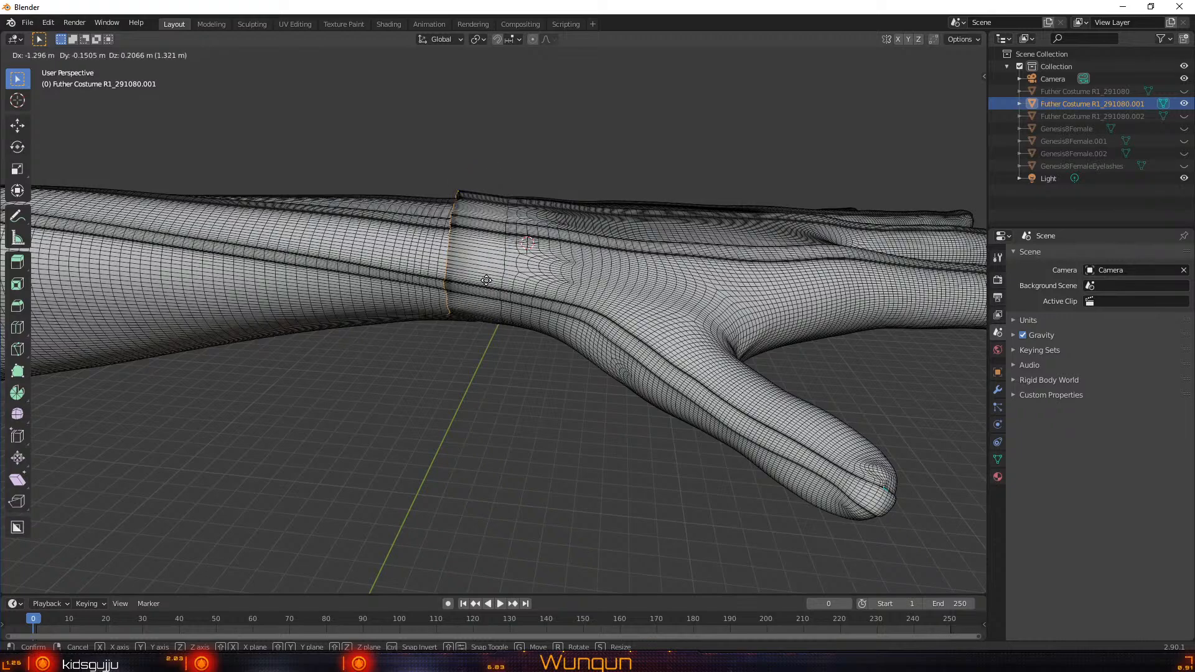
pyautogui.rightClick(486, 281)
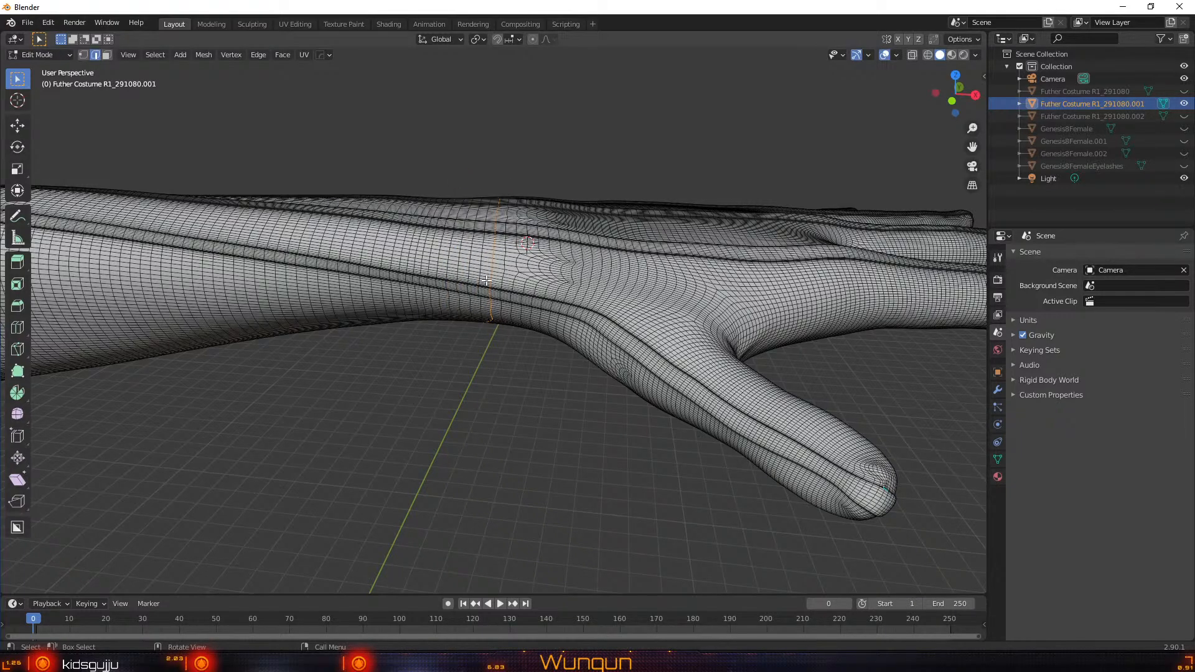
pyautogui.press('g')
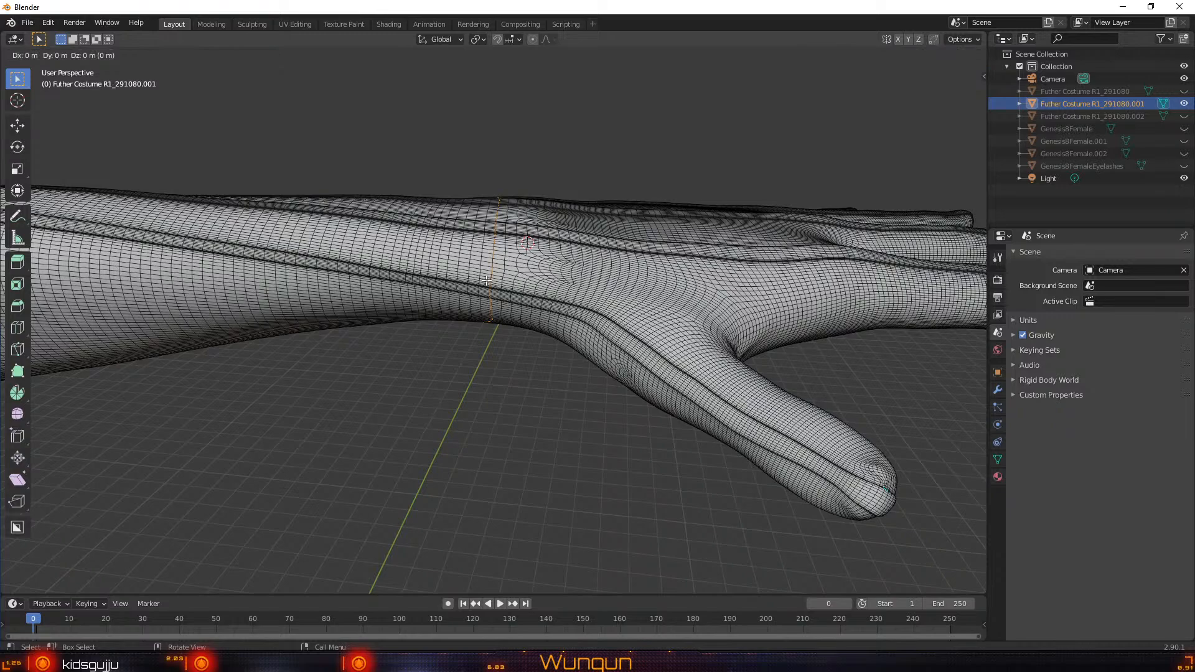
pyautogui.rightClick(486, 281)
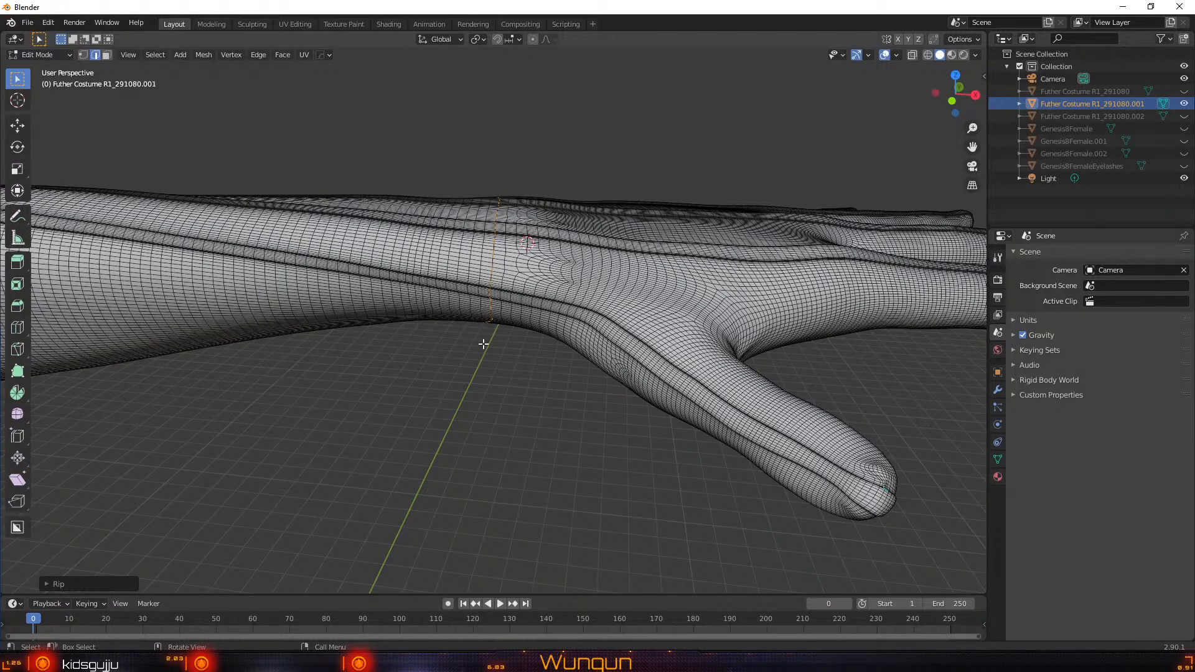
pyautogui.press('g')
pyautogui.press('x')
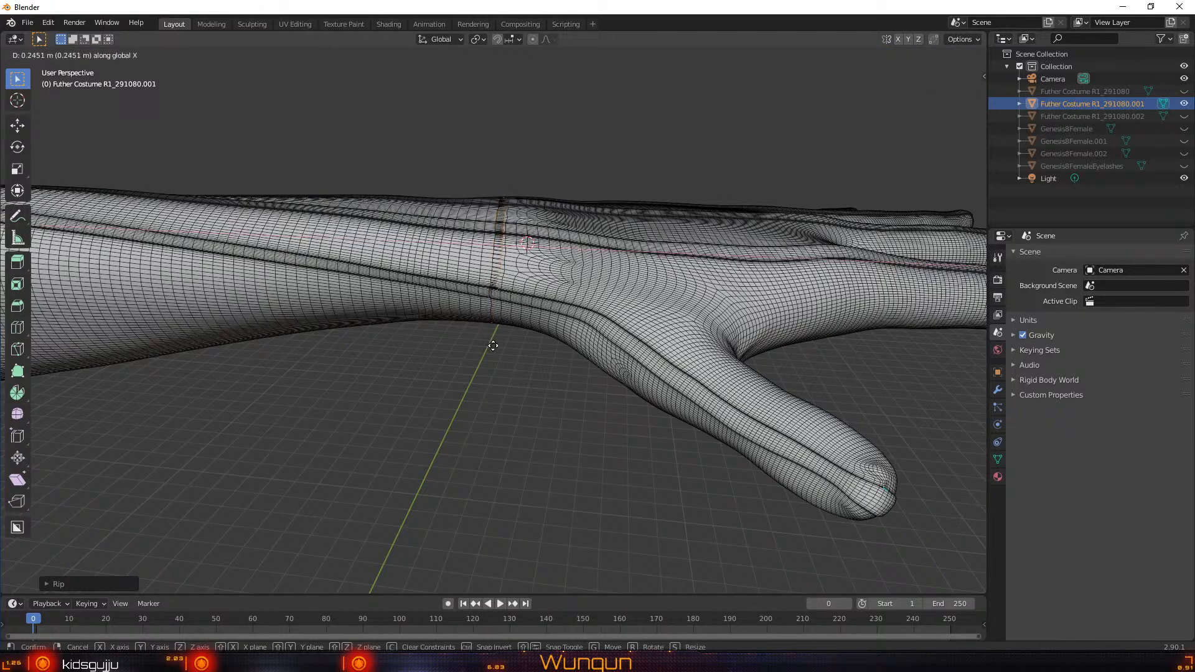
pyautogui.rightClick(441, 345)
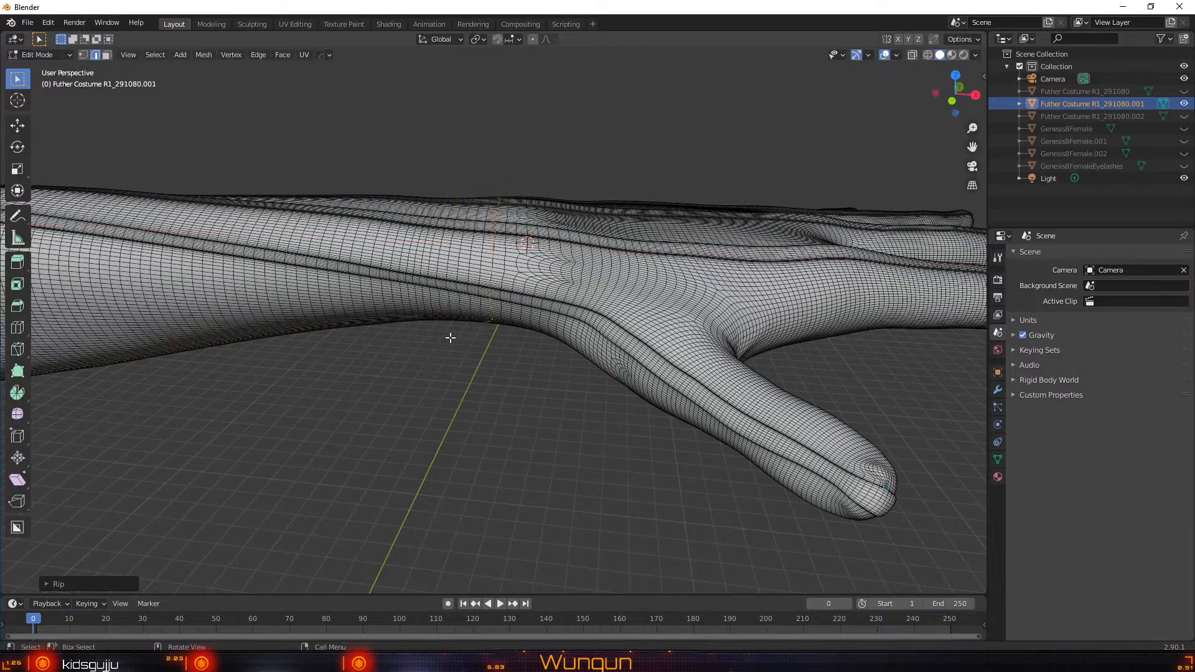
# Clear the selection, select all geometry linked to the hand, and separate it into its own object
pyautogui.scroll(-4, 603, 255)
pyautogui.scroll(1, 547, 302)
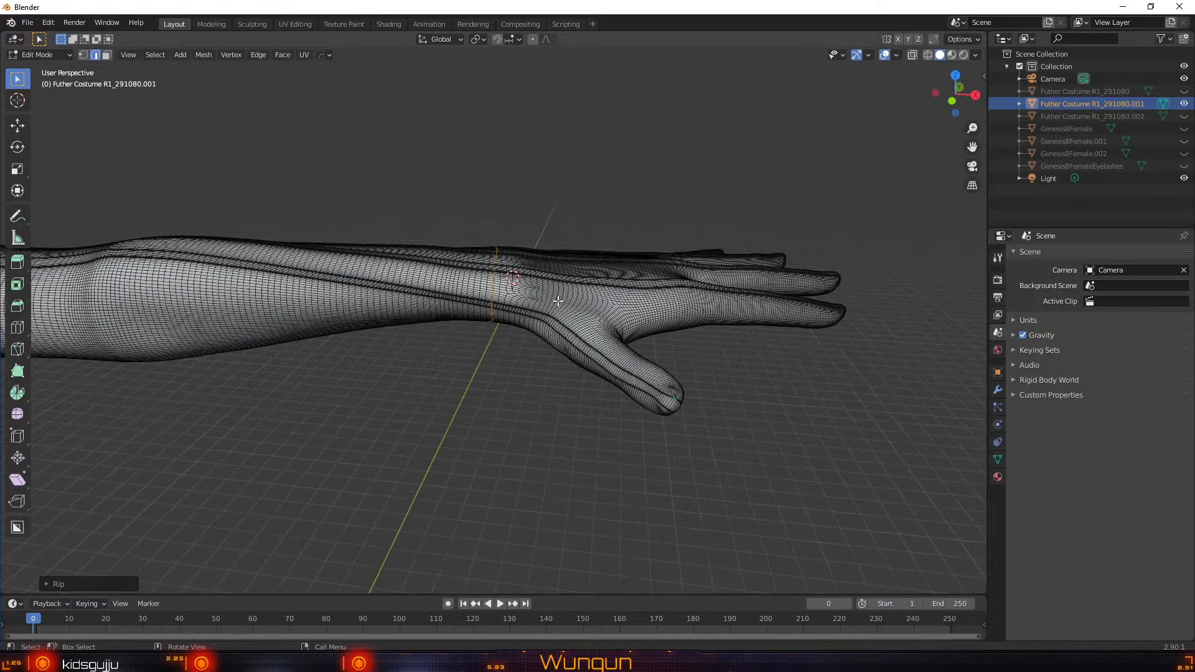
pyautogui.hotkey('ctrl', 'z')
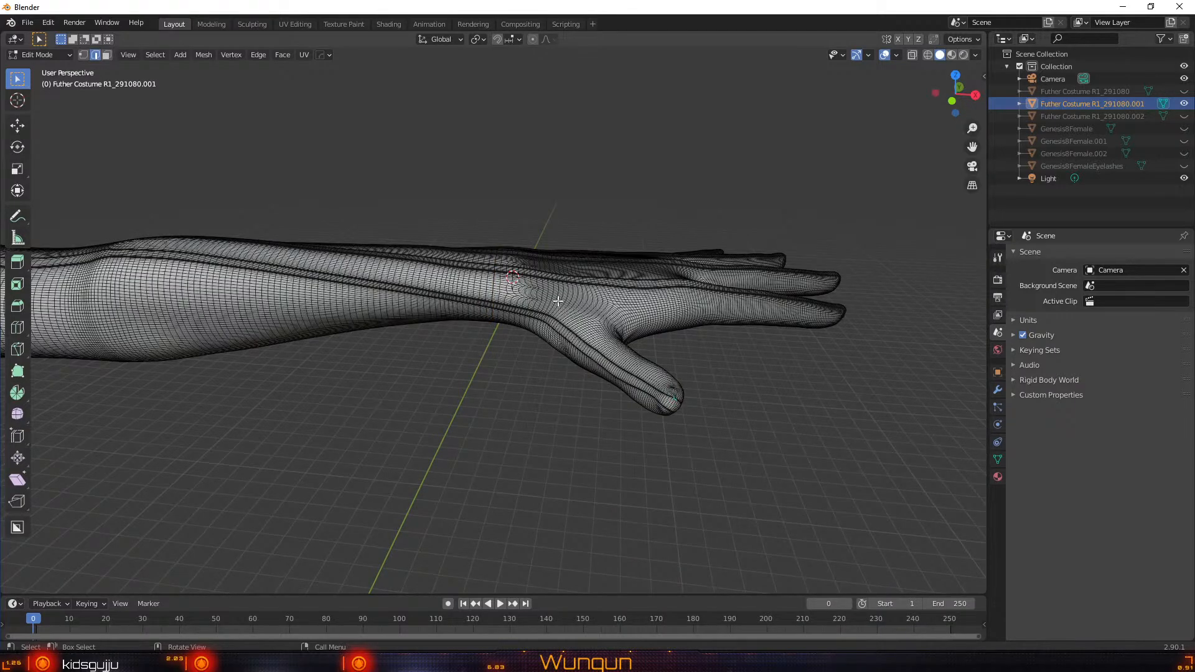
pyautogui.hotkey('ctrl', 'l')
pyautogui.press('p')
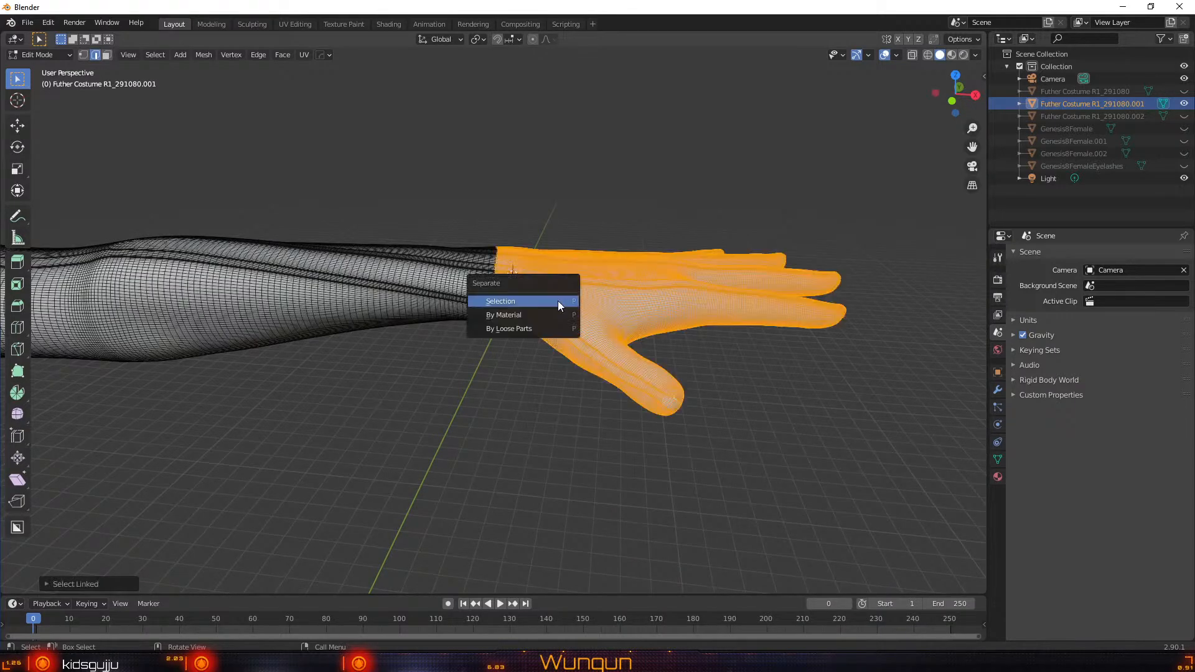
pyautogui.click(557, 301)
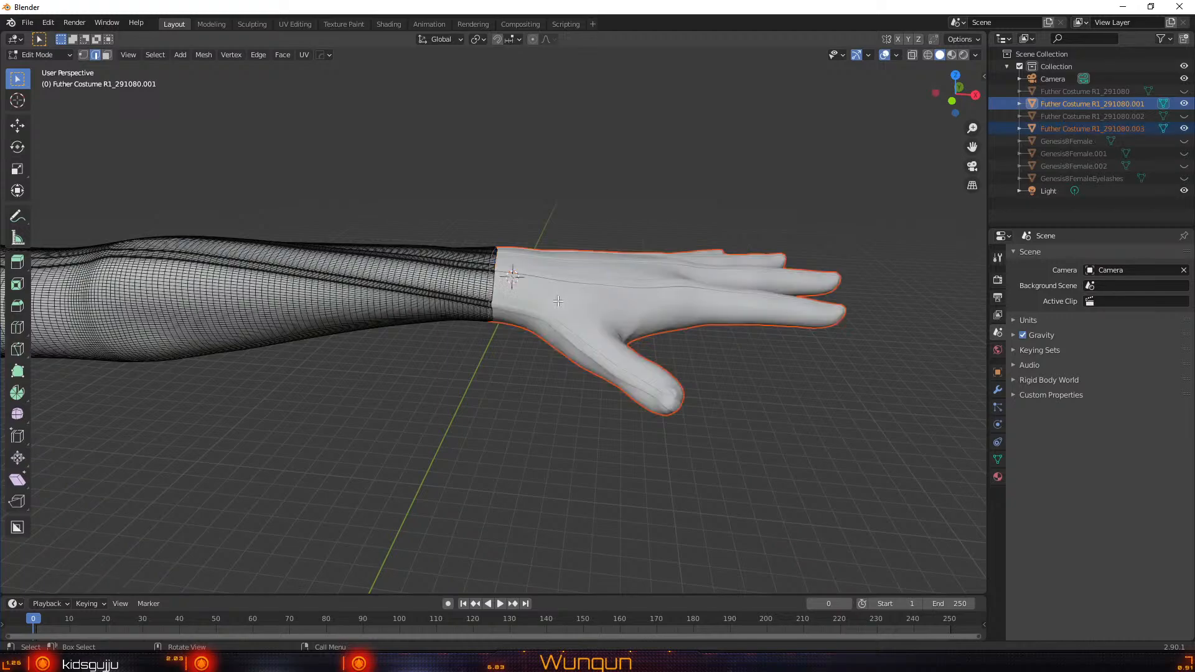
# Unhide the opposite, undivided glove Futher Costume R1_291080.002 and delete it in Object Mode
pyautogui.scroll(-4, 547, 342)
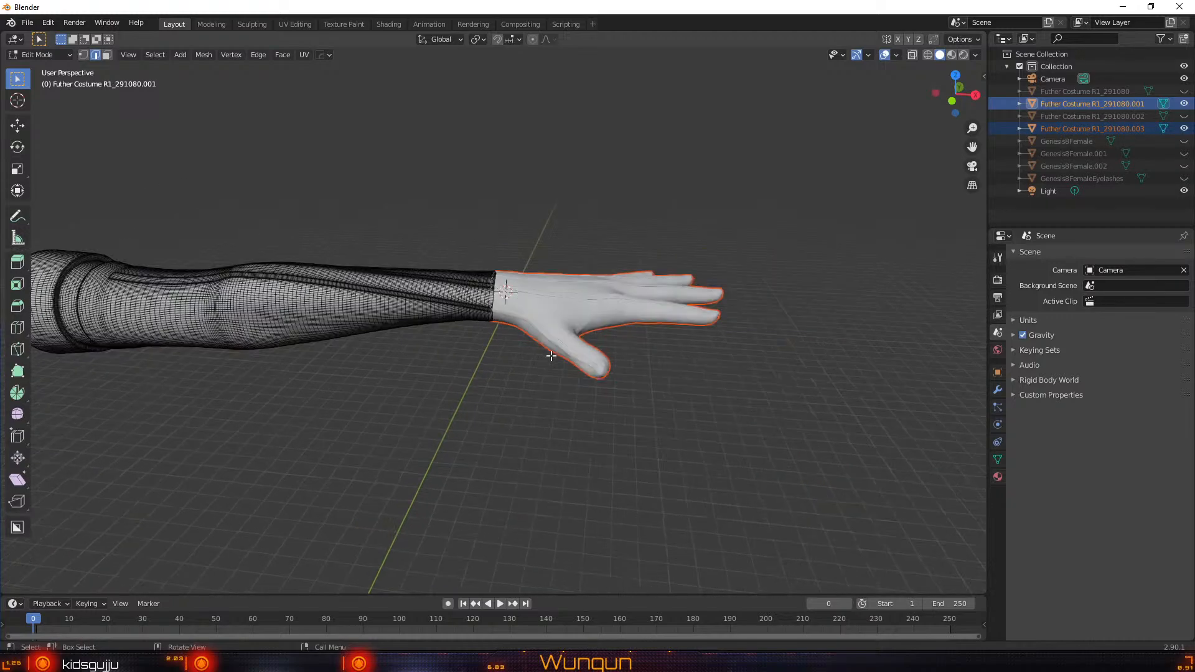
pyautogui.scroll(6, 533, 374)
pyautogui.moveTo(501, 352); pyautogui.dragTo(888, 98, button='middle')
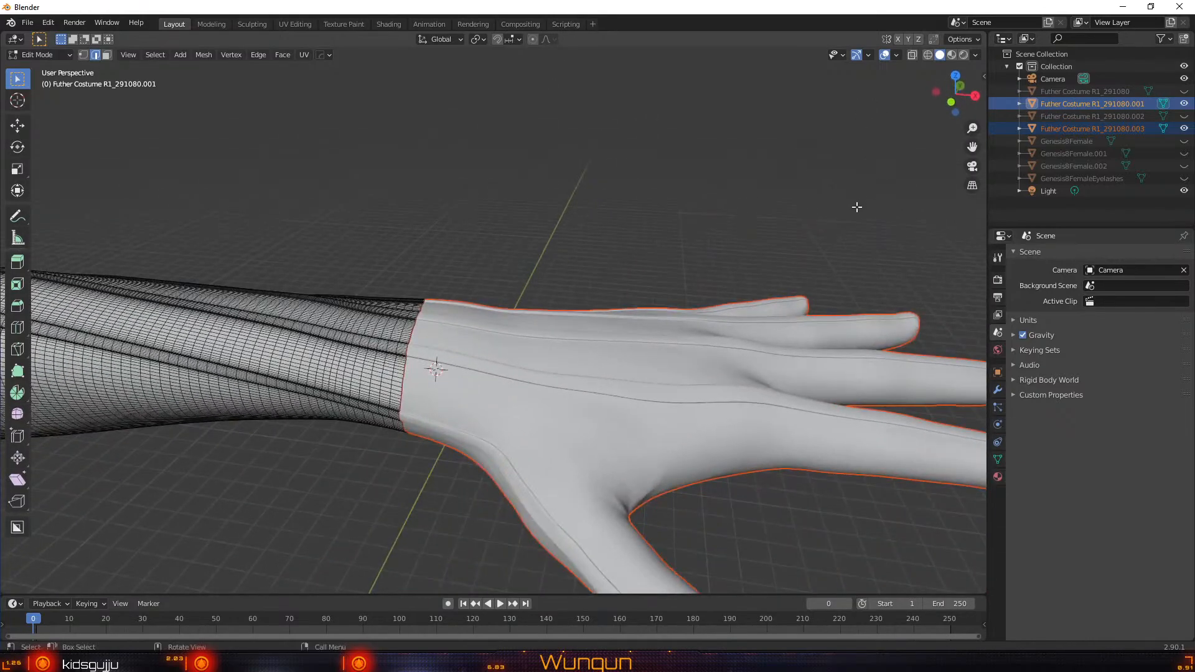
pyautogui.scroll(-4, 840, 199)
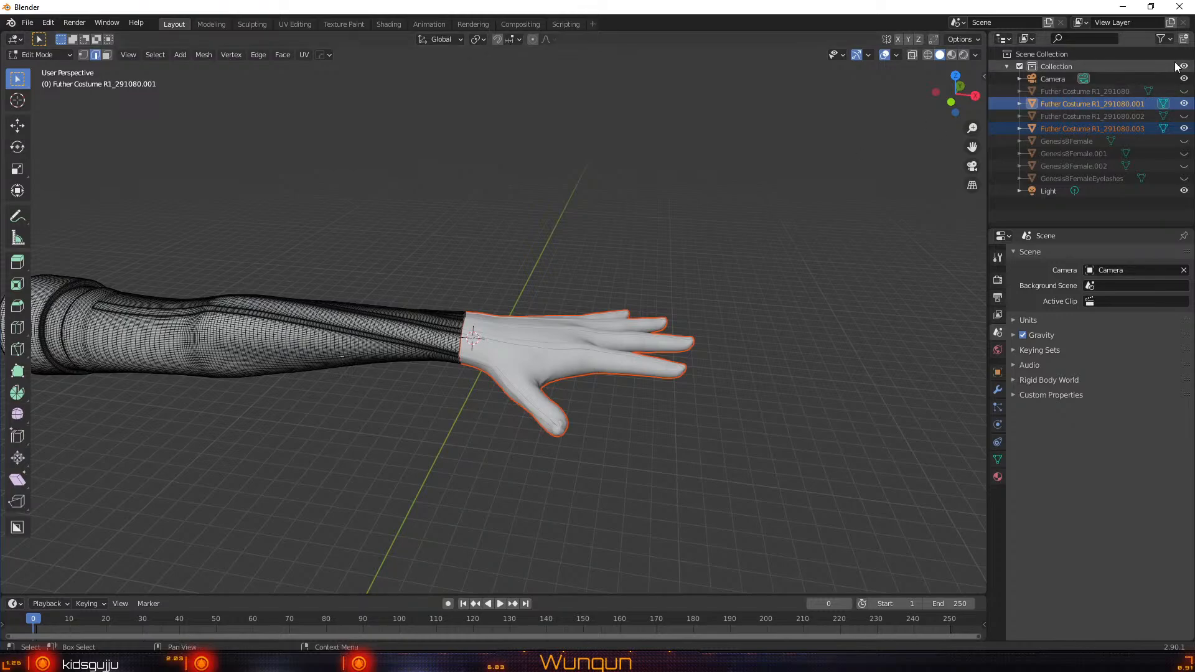
pyautogui.scroll(-5, 689, 221)
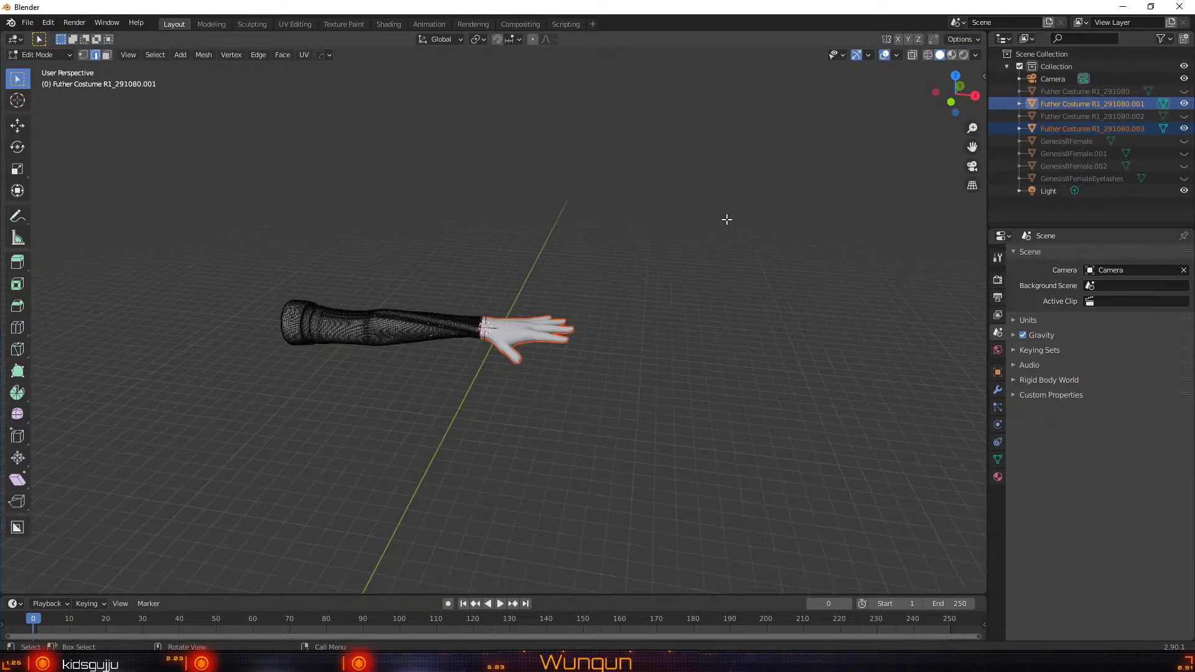
pyautogui.click(1184, 117)
pyautogui.scroll(-3, 317, 315)
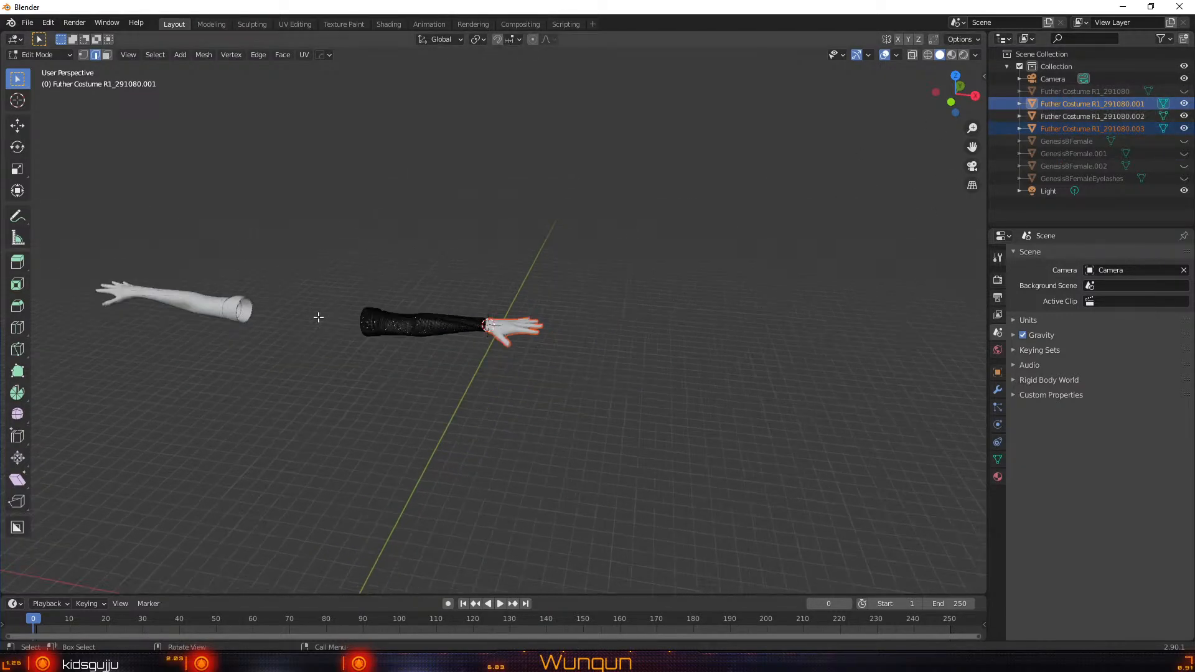
pyautogui.press('Tab')
pyautogui.click(216, 316)
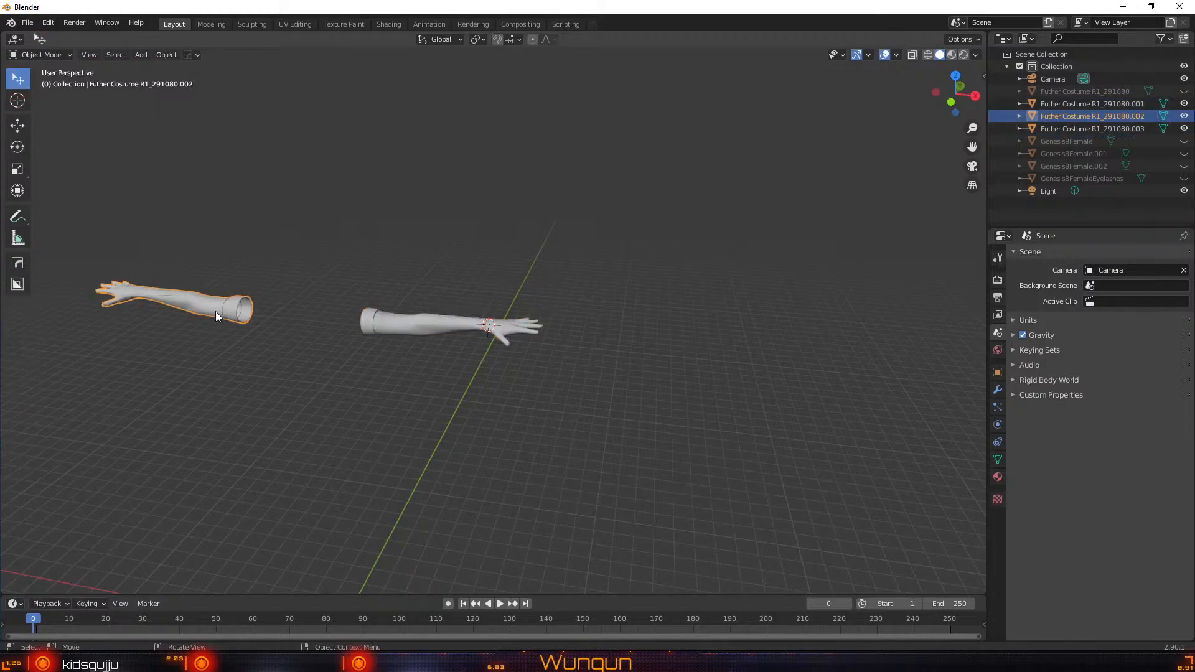
pyautogui.press('Delete')
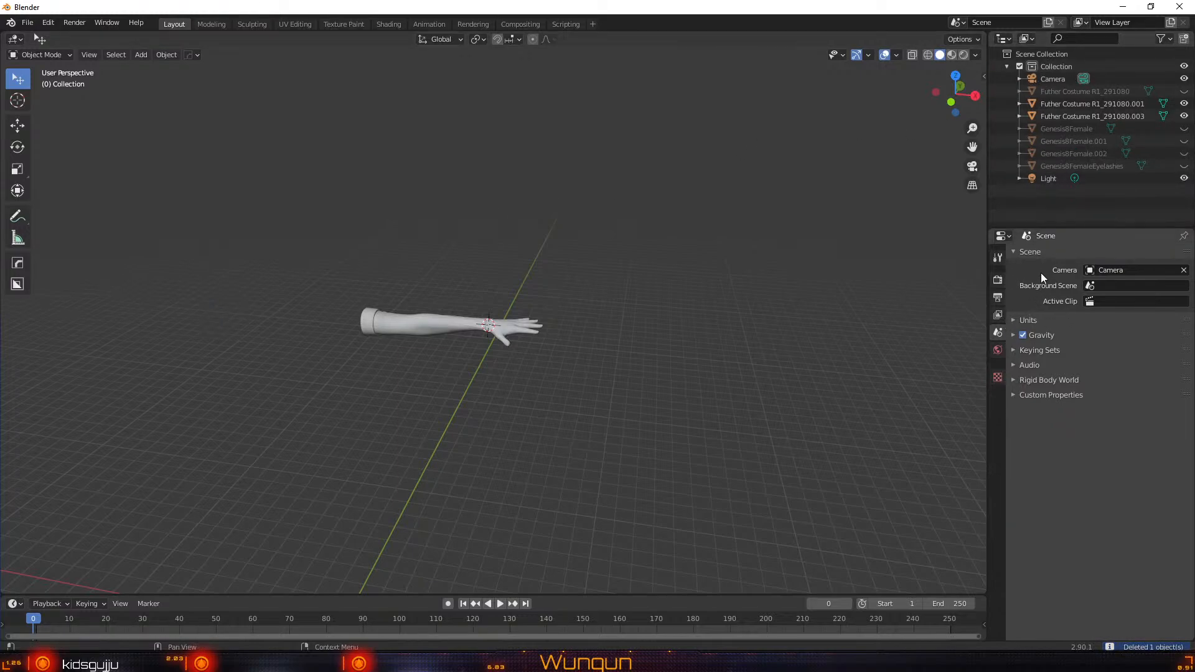
# Add a Mirror modifier on the X axis to the forearm part of the glove
pyautogui.click(997, 257)
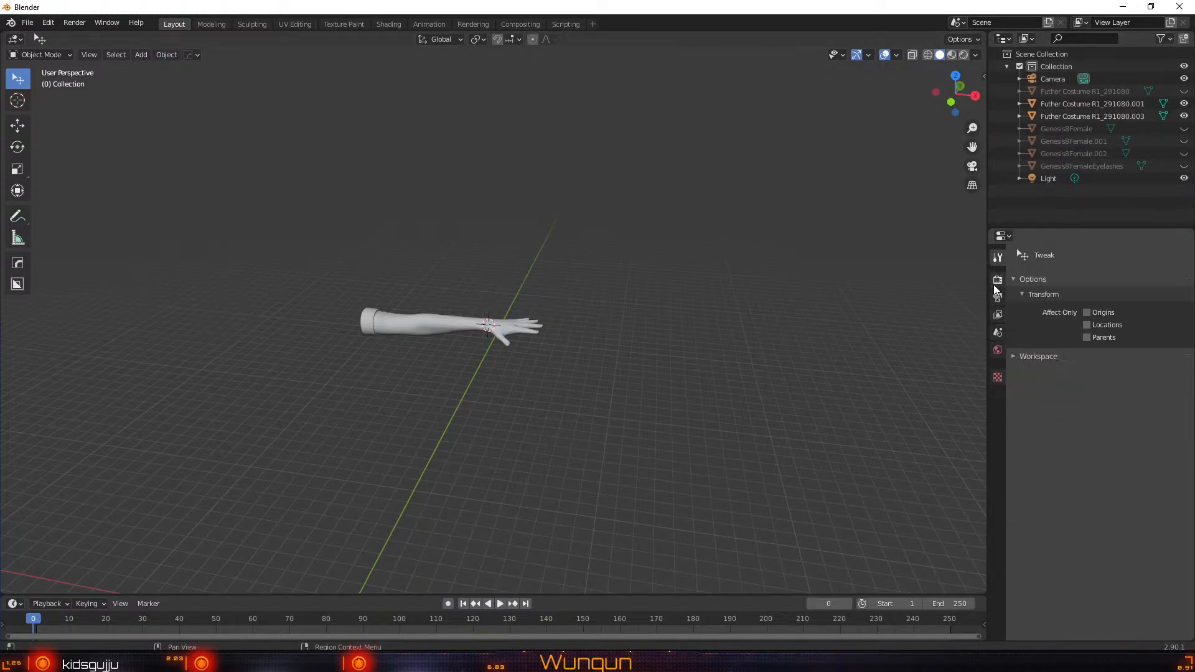
pyautogui.click(435, 332)
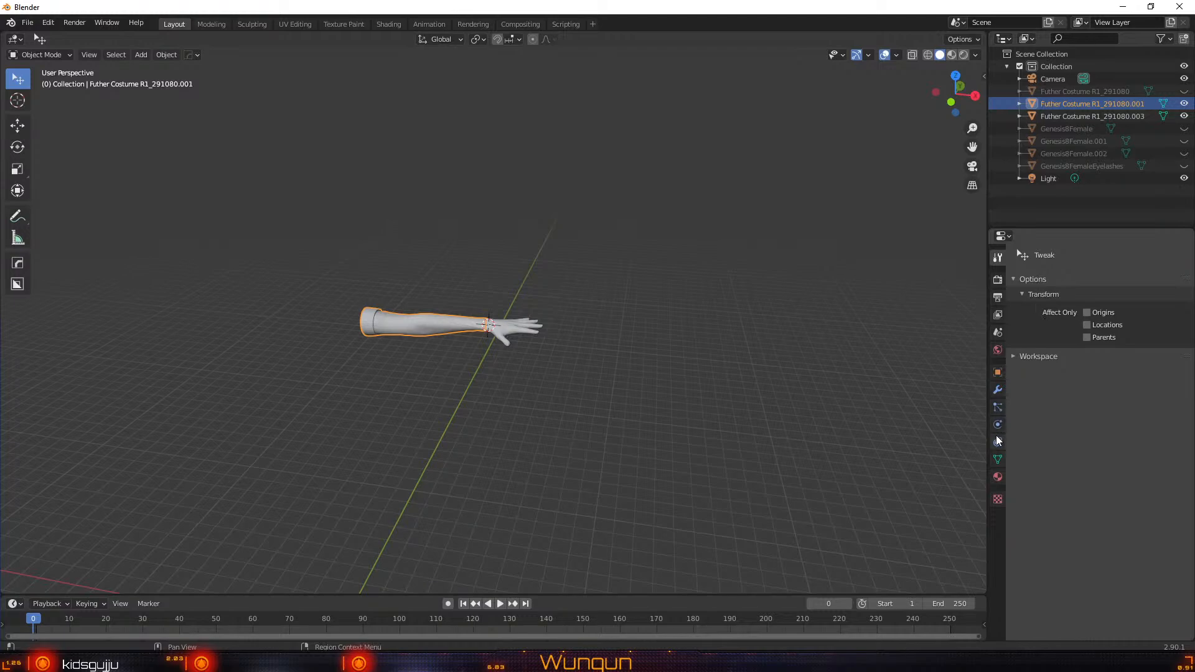
pyautogui.click(998, 390)
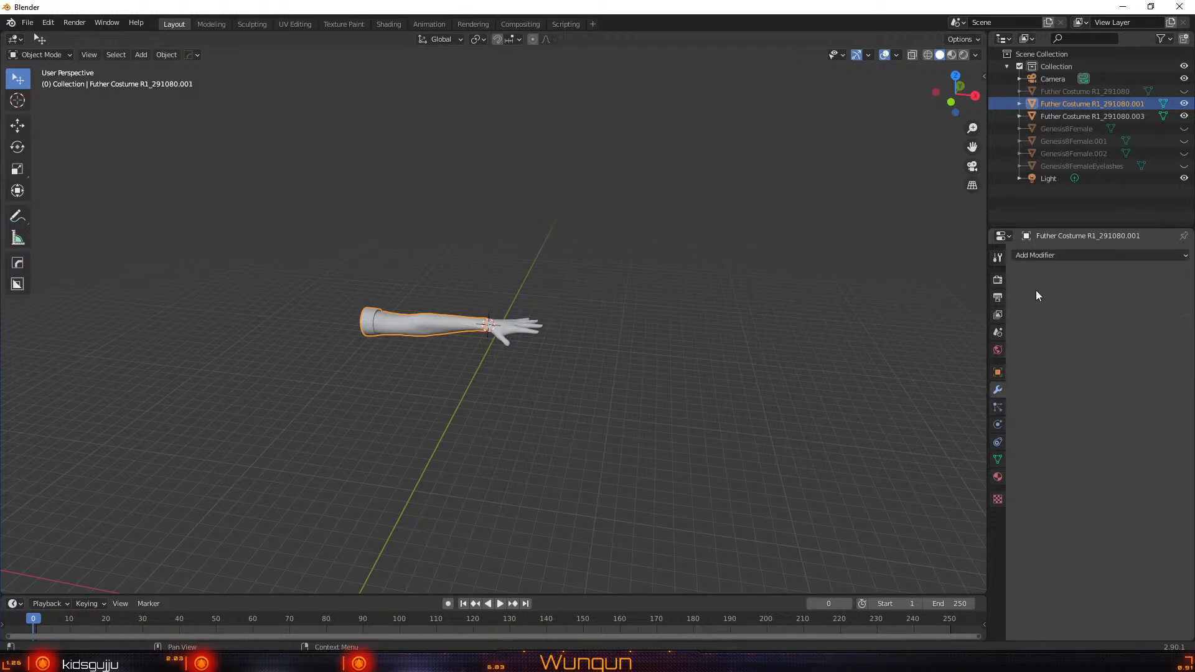
pyautogui.click(1043, 255)
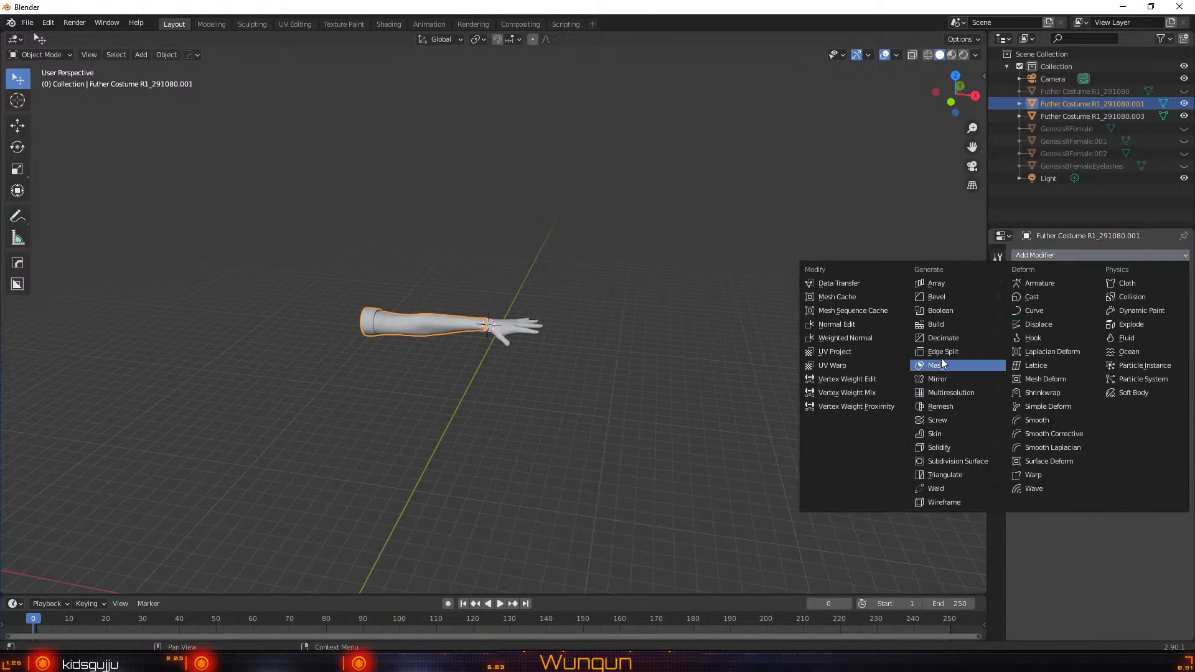
pyautogui.click(936, 379)
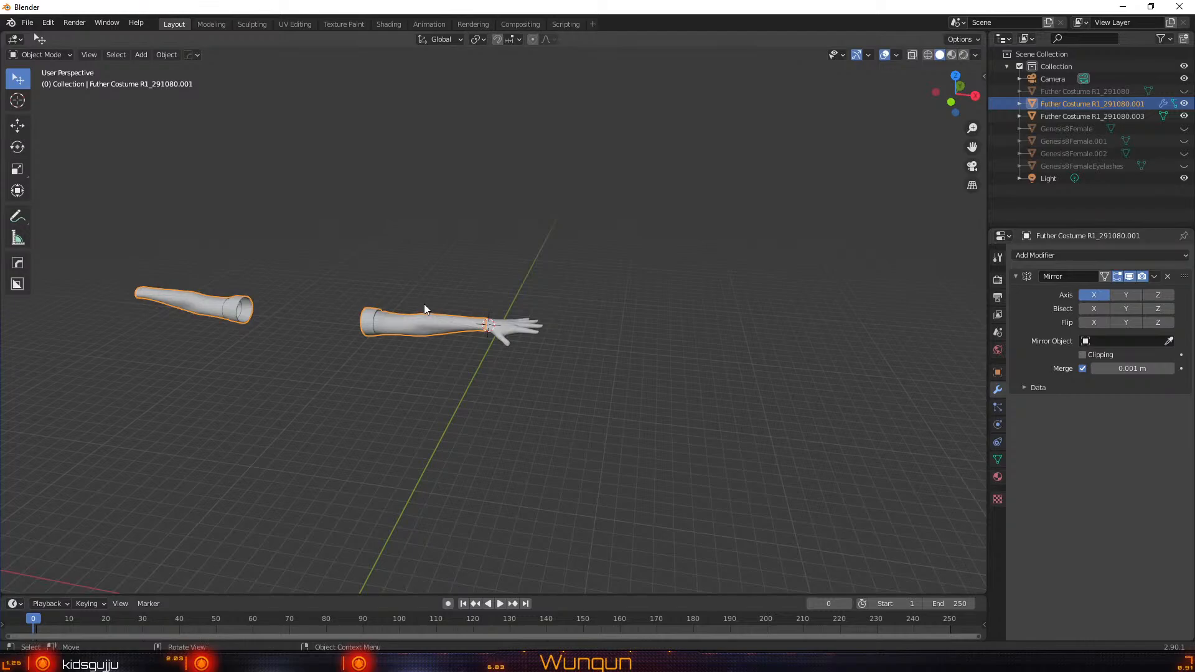
# Add a Mirror modifier on the X axis to the separated hand part of the glove
pyautogui.press('Tab')
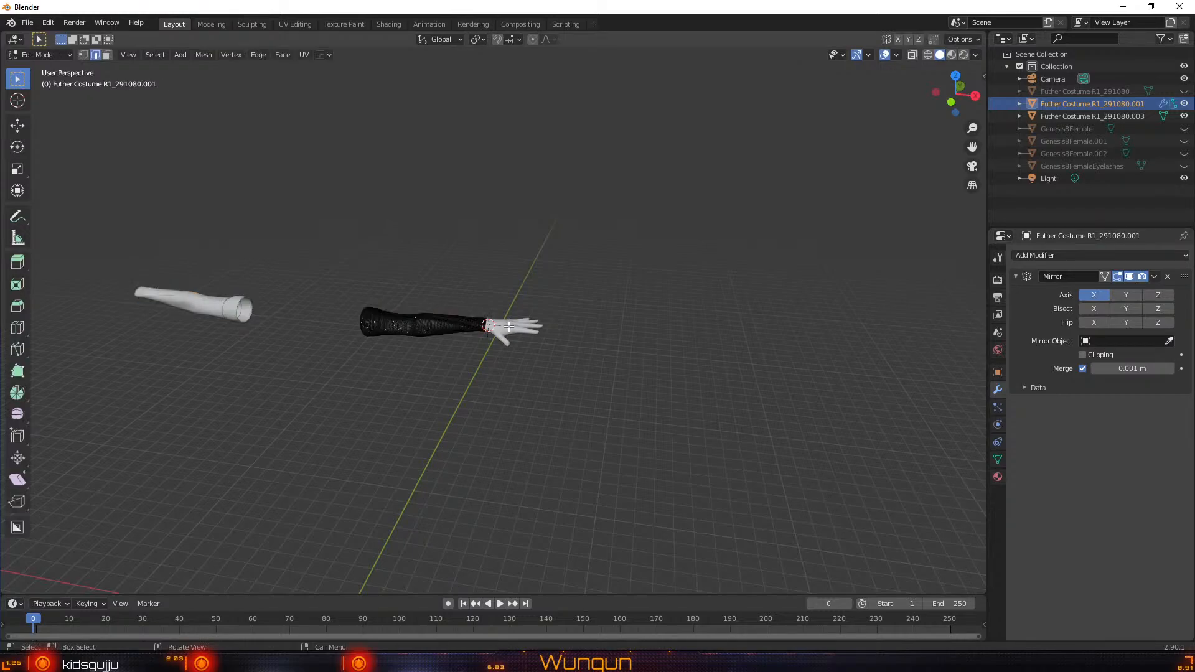
pyautogui.scroll(10, 533, 362)
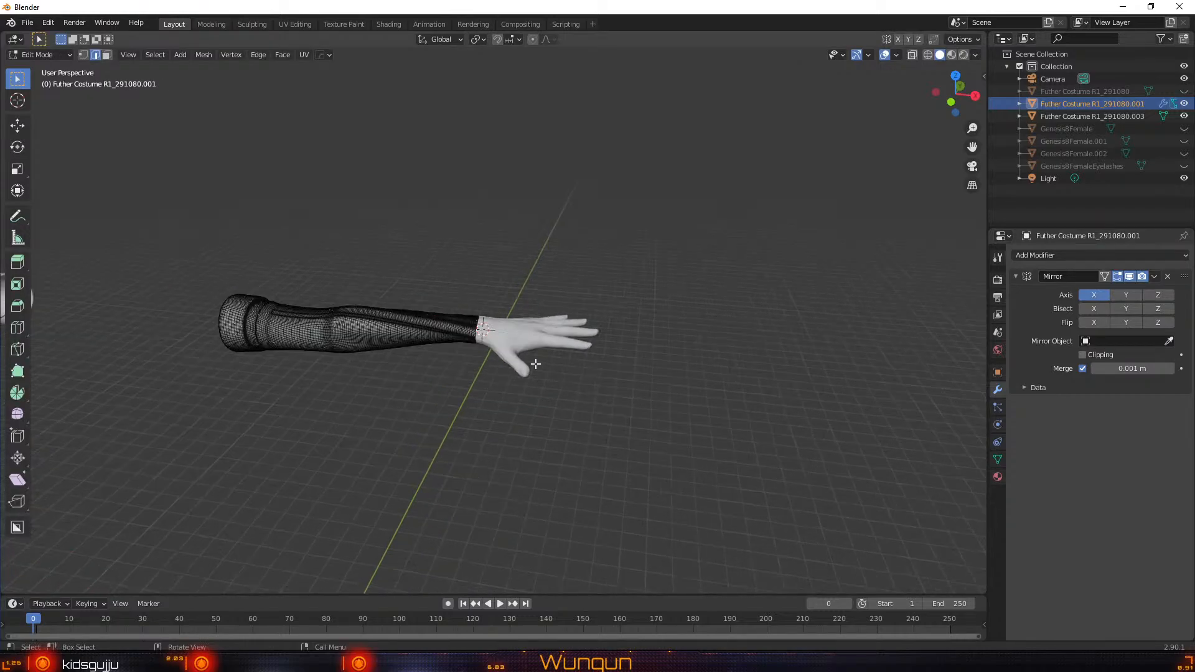
pyautogui.press('Tab')
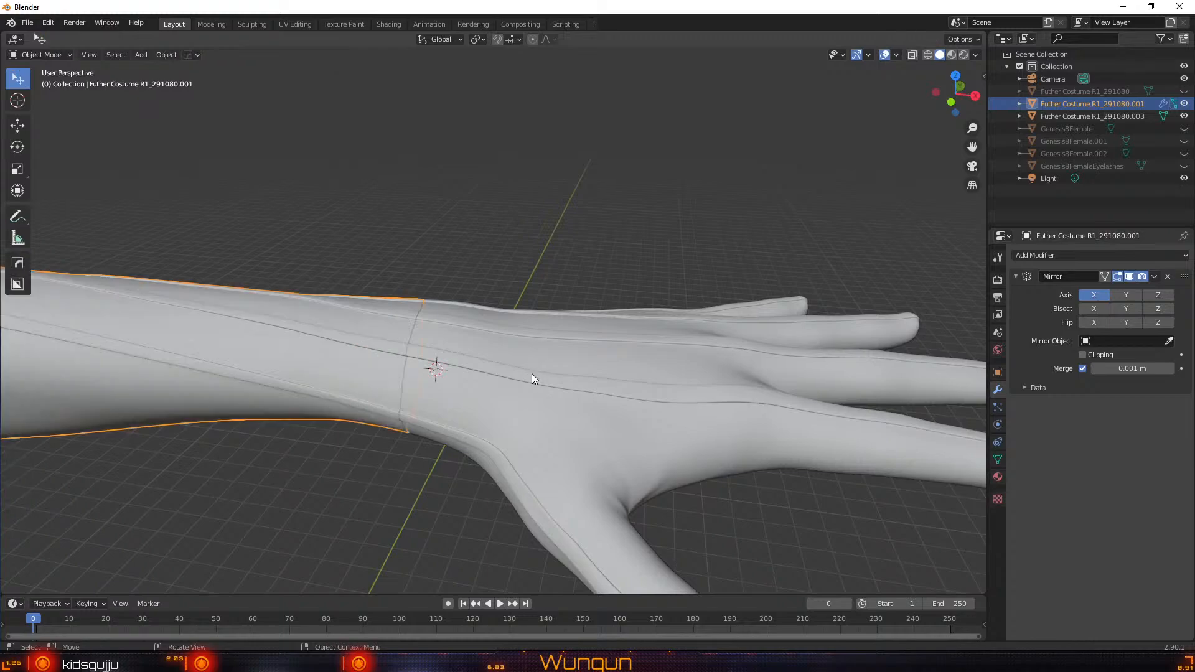
pyautogui.click(532, 373)
pyautogui.scroll(-8, 738, 345)
pyautogui.click(1086, 253)
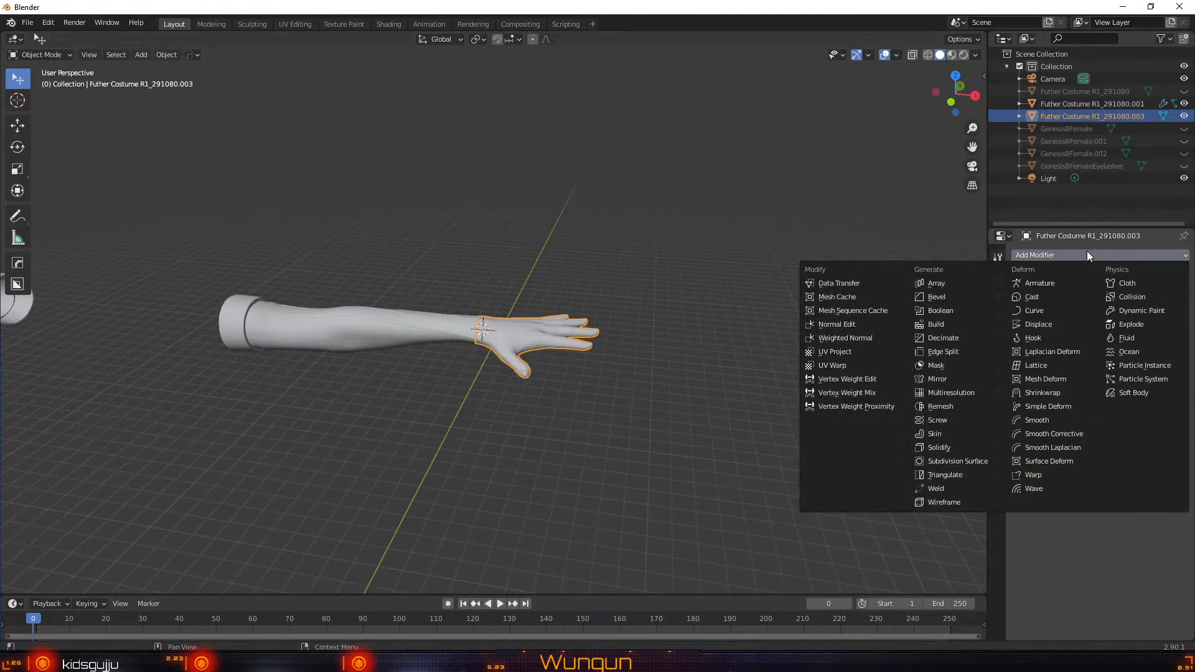
pyautogui.click(939, 381)
pyautogui.scroll(-5, 281, 230)
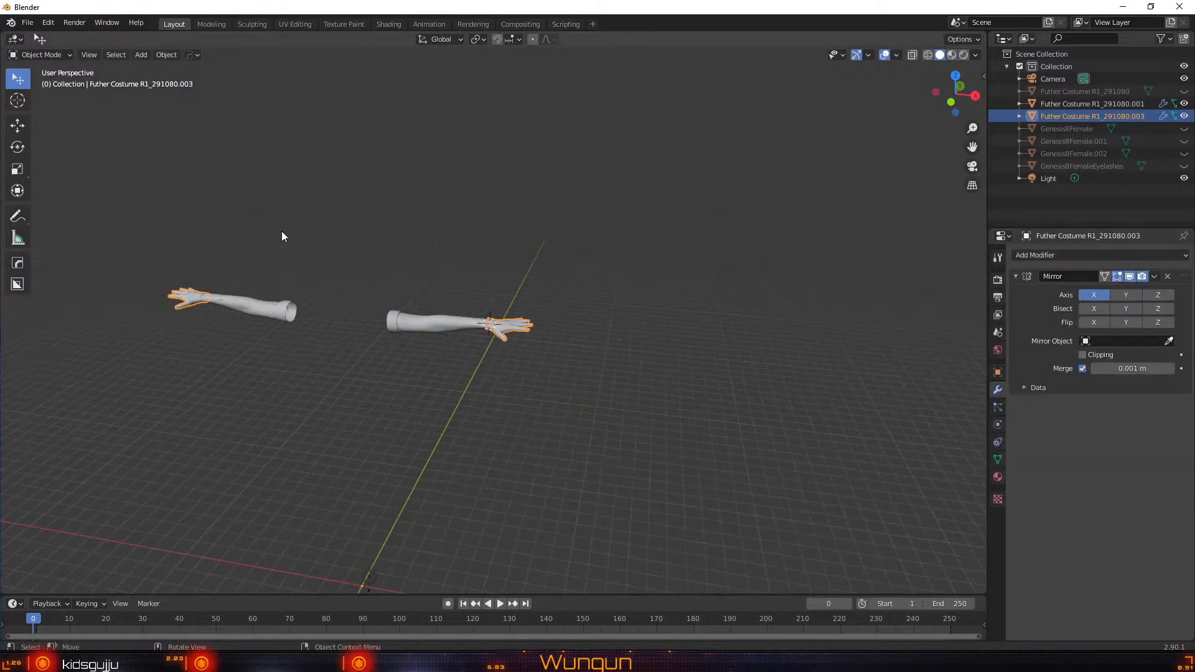
# Examine the mirrored gloves and check which object entries correspond to the forearm and hand parts
pyautogui.moveTo(282, 230)
pyautogui.mouseDown(button='middle')
pyautogui.moveTo(250, 259)
pyautogui.moveTo(293, 245)
pyautogui.mouseUp(button='middle')
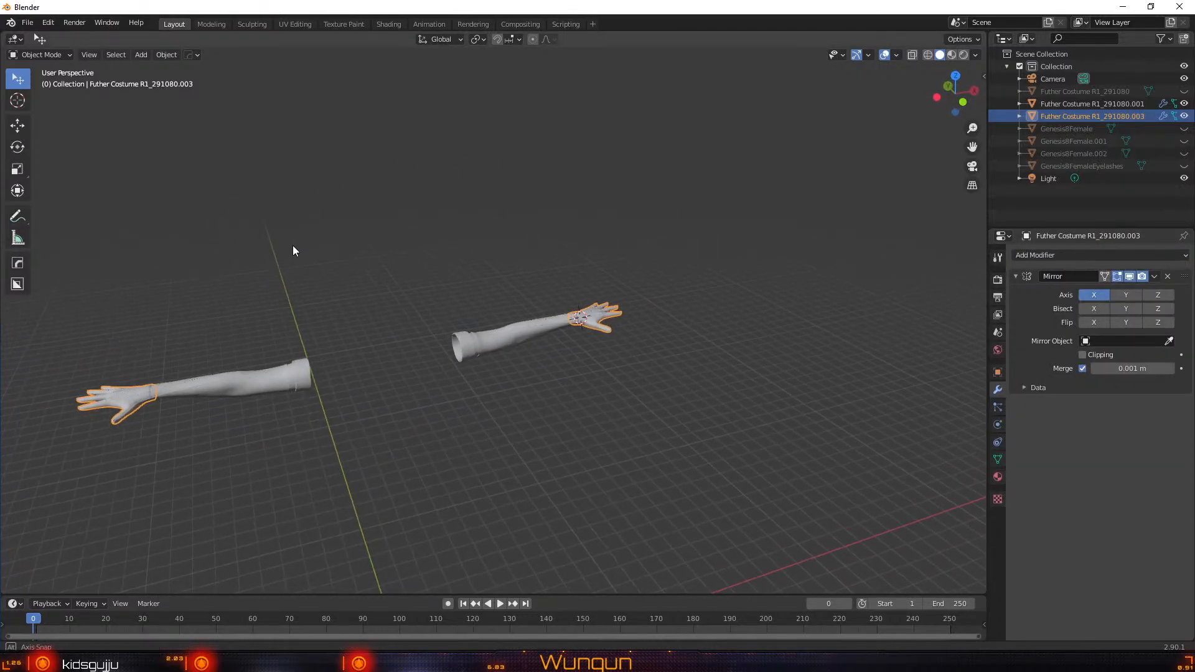
pyautogui.scroll(3, 292, 245)
pyautogui.moveTo(146, 346); pyautogui.dragTo(101, 339, button='middle')
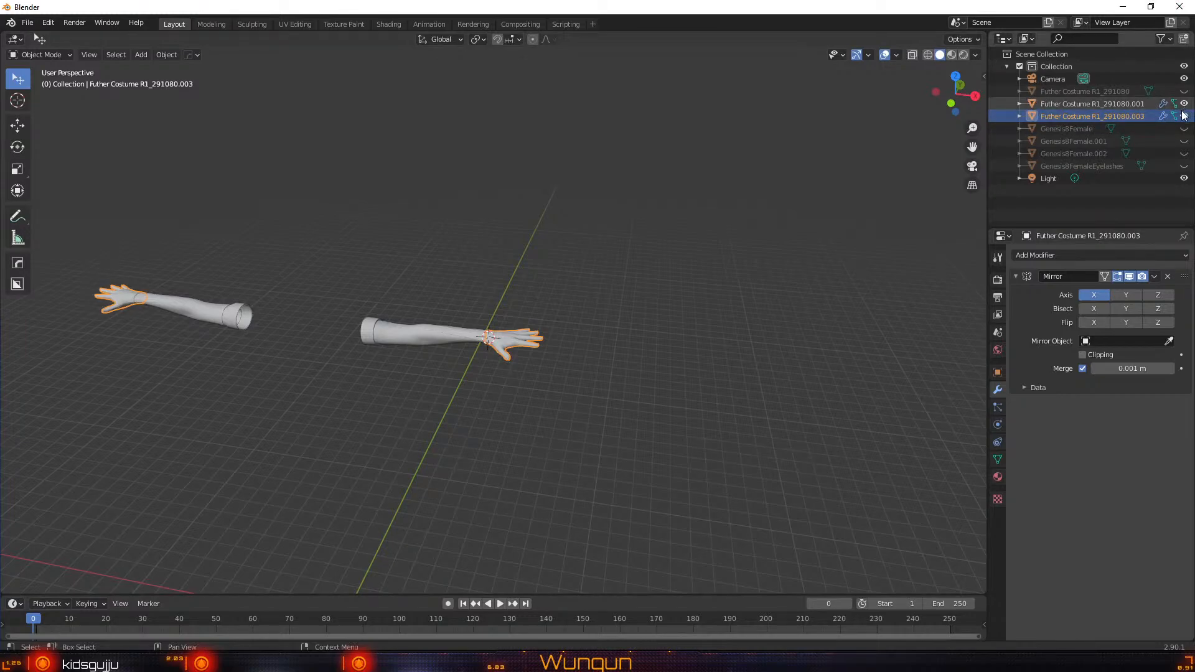
pyautogui.click(1100, 104)
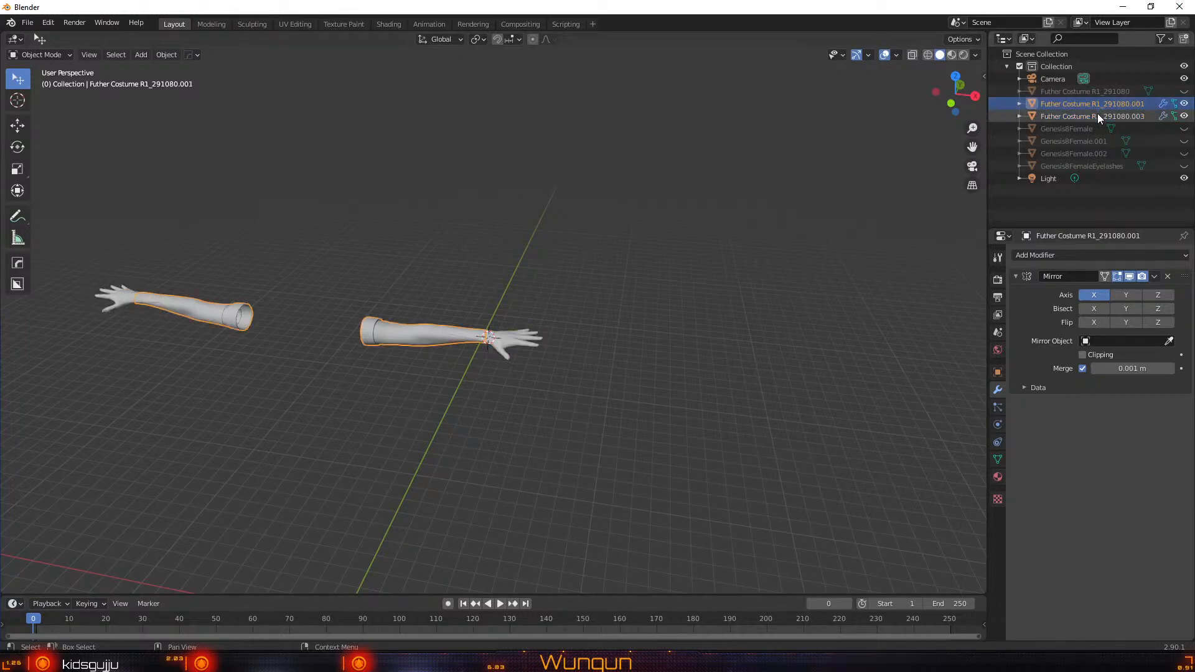
pyautogui.click(1096, 114)
pyautogui.click(1096, 99)
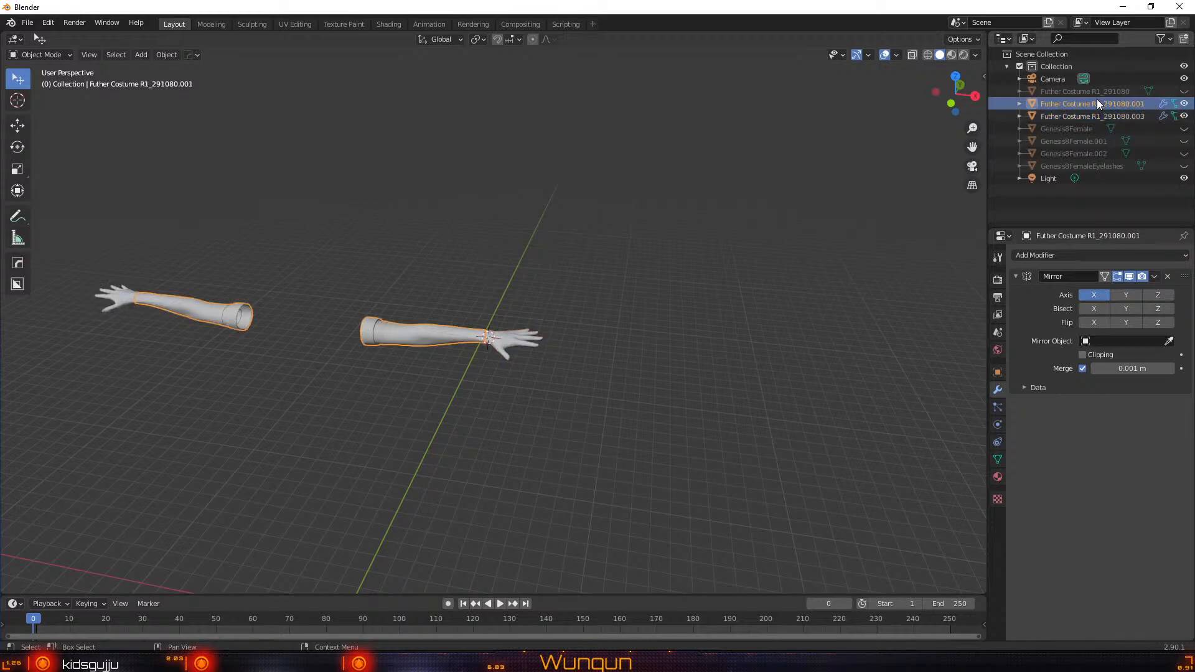
pyautogui.click(1096, 91)
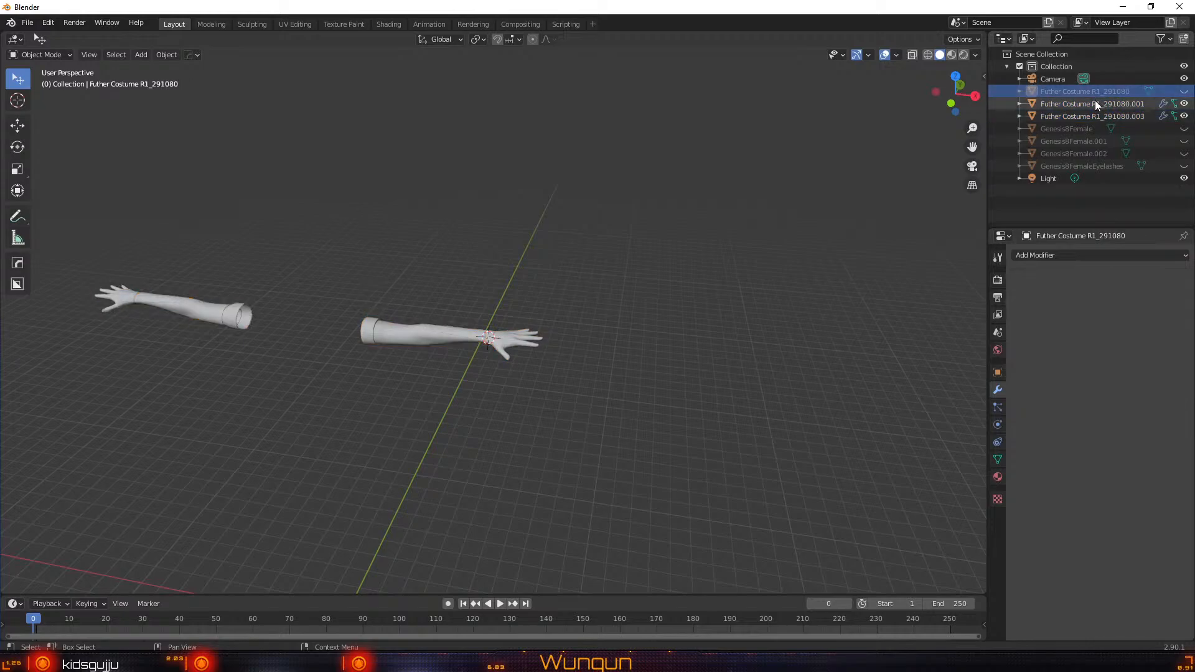
pyautogui.click(1094, 103)
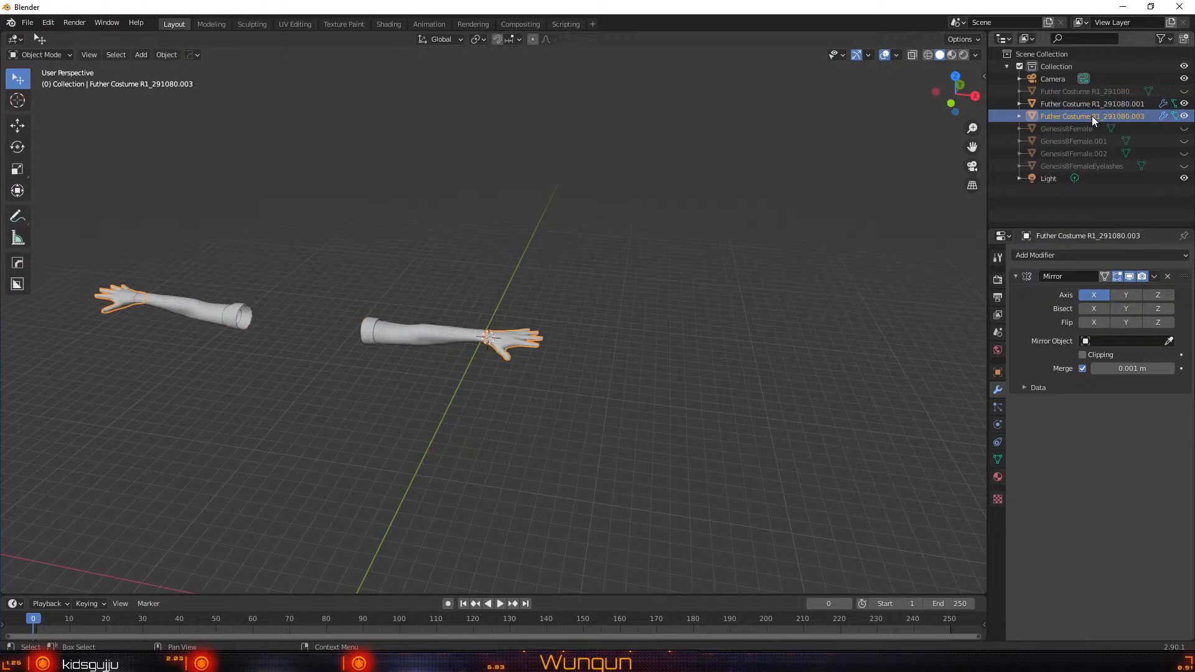
# Show and hide the Genesis8Female objects and the eyelashes one at a time to check which body part each one holds
pyautogui.click(1184, 129)
pyautogui.click(1184, 129)
pyautogui.click(1184, 141)
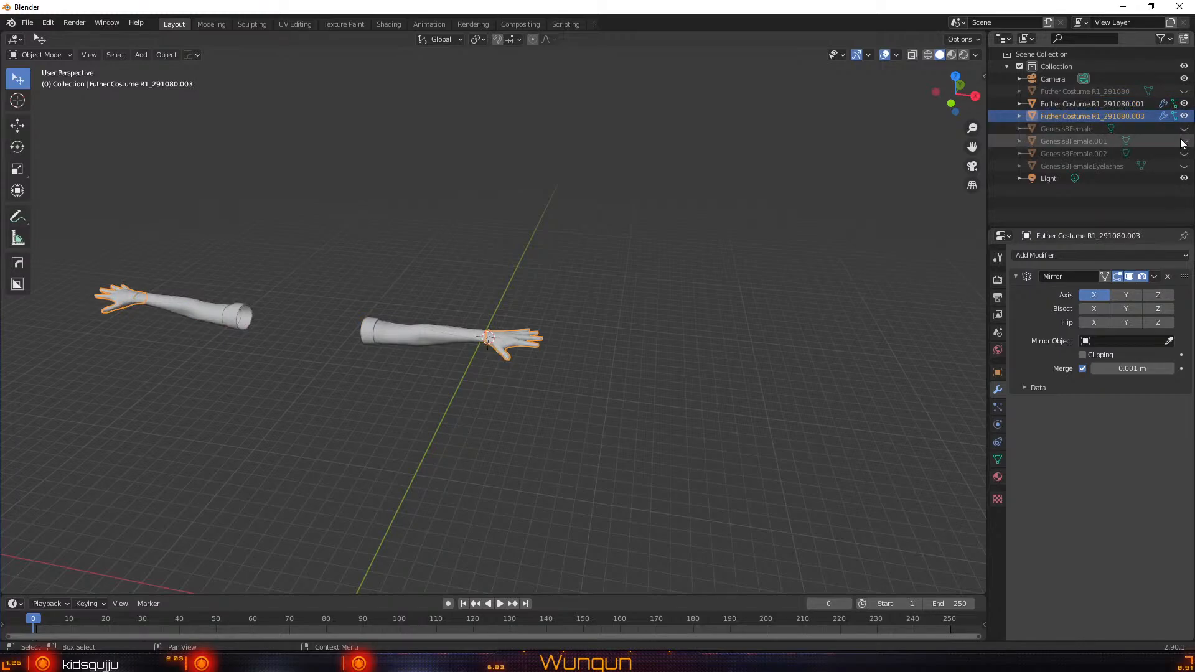
pyautogui.click(1183, 142)
pyautogui.click(1184, 154)
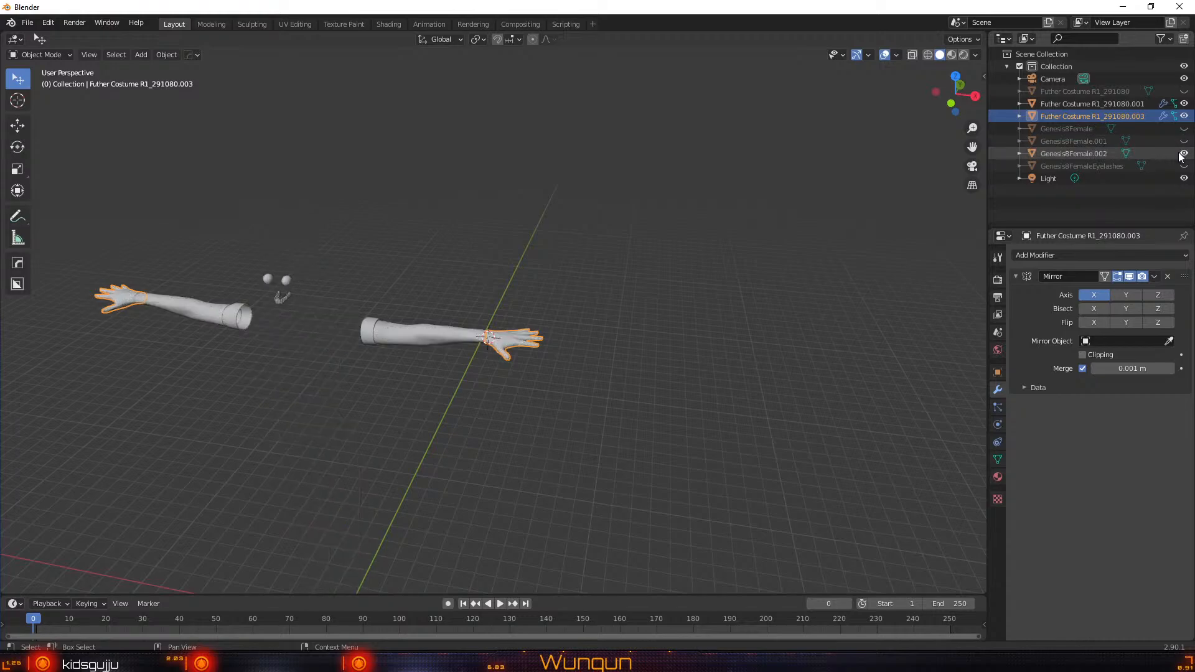
pyautogui.click(1184, 154)
pyautogui.click(1184, 166)
pyautogui.click(1184, 166)
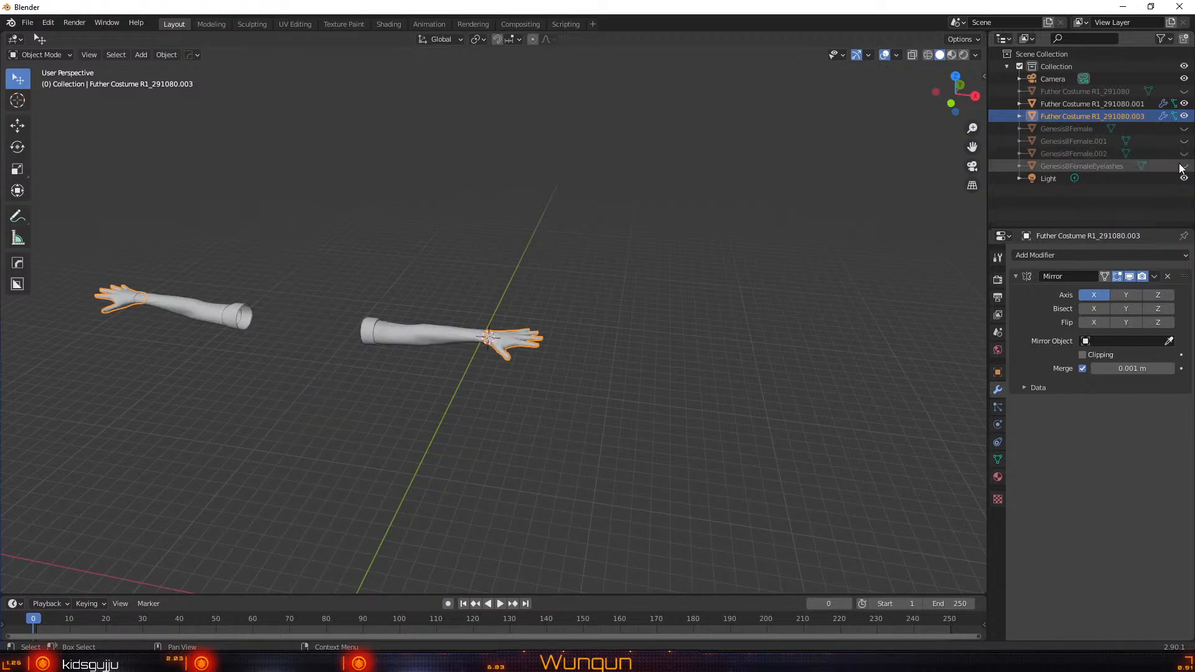
# Unhide the main costume body Futher Costume R1_291080 and make it the selected object
pyautogui.click(1183, 92)
pyautogui.scroll(5, 502, 397)
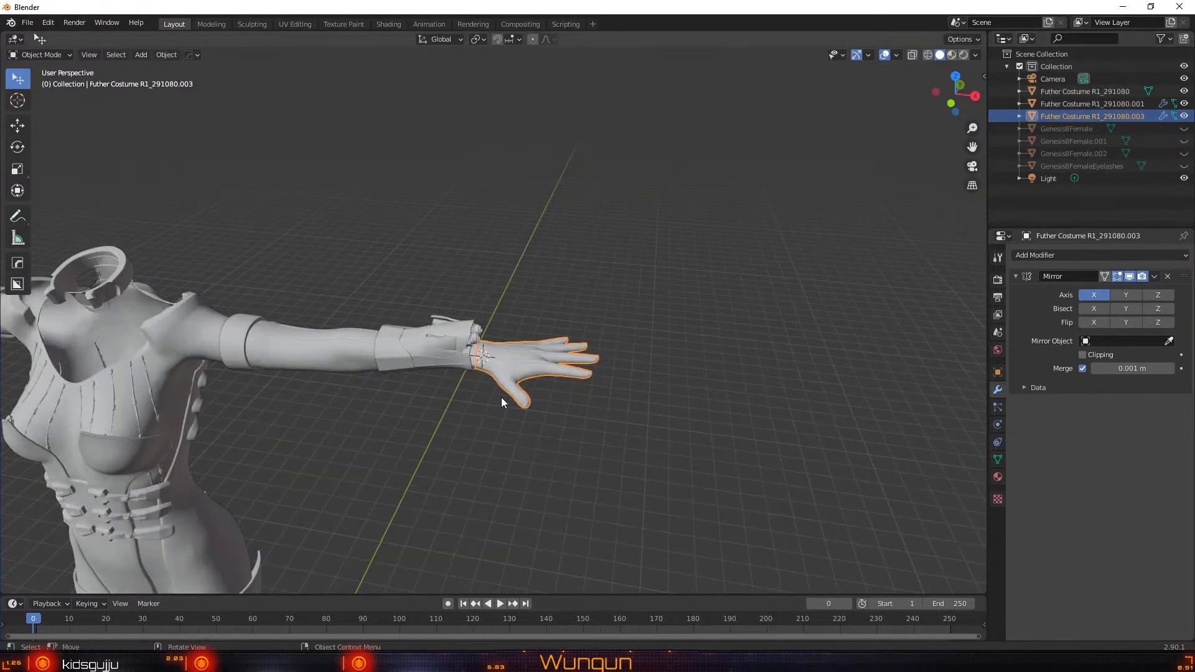
pyautogui.moveTo(501, 397); pyautogui.dragTo(346, 377, button='middle')
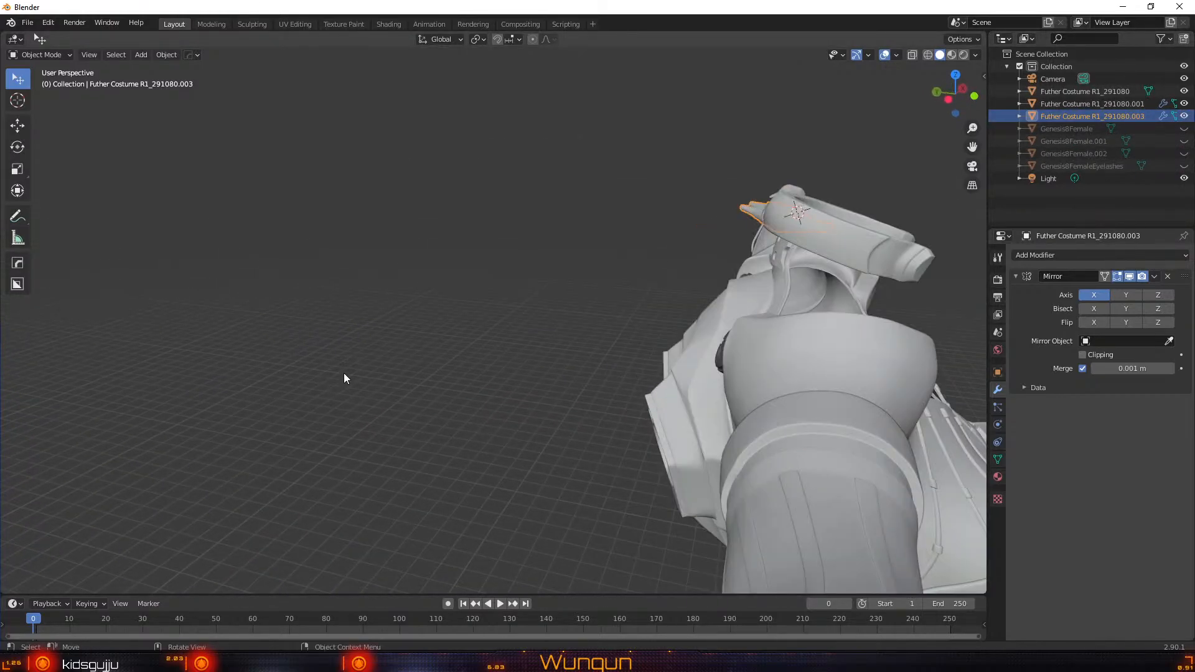
pyautogui.scroll(-6, 651, 388)
pyautogui.click(580, 412)
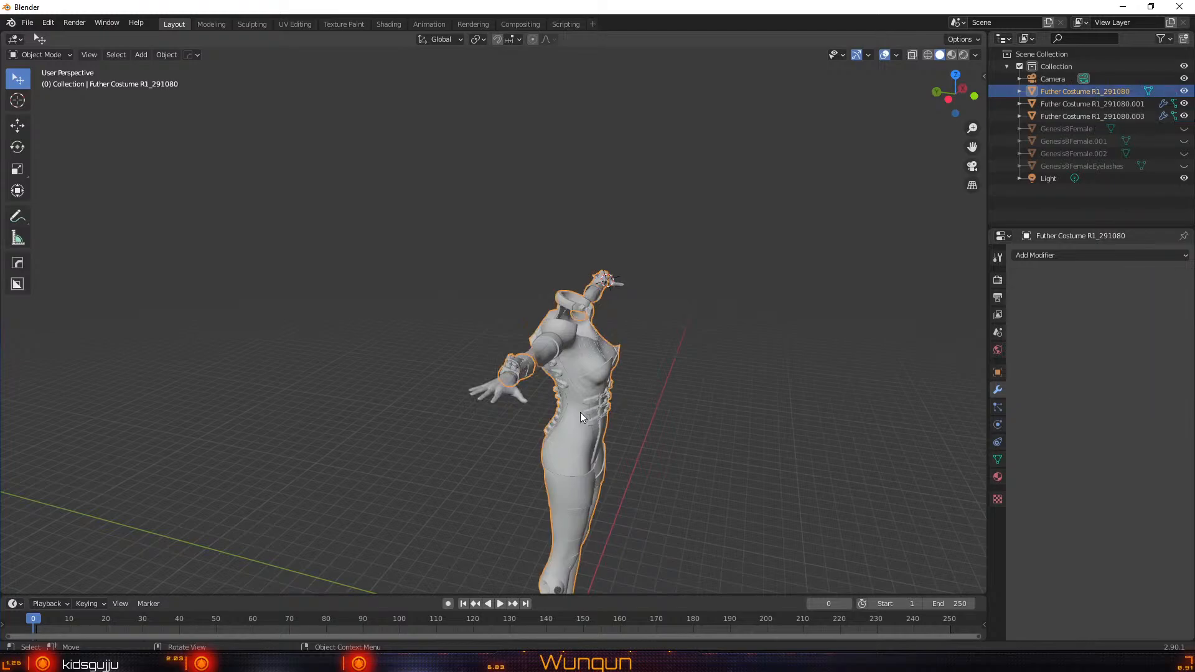
pyautogui.moveTo(617, 413); pyautogui.dragTo(650, 400, button='middle')
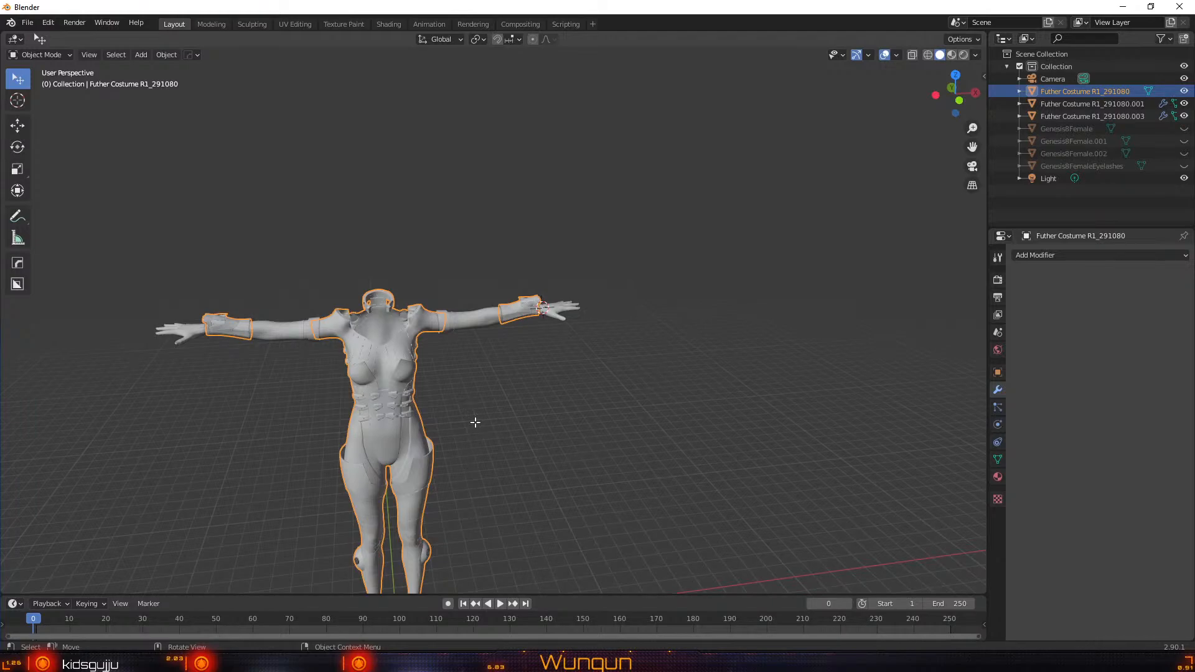
# Enter Edit Mode on the costume body and select the horizontal edge loop around one ankle, just above the foot
pyautogui.press('Tab')
pyautogui.scroll(3, 475, 422)
pyautogui.scroll(2, 475, 419)
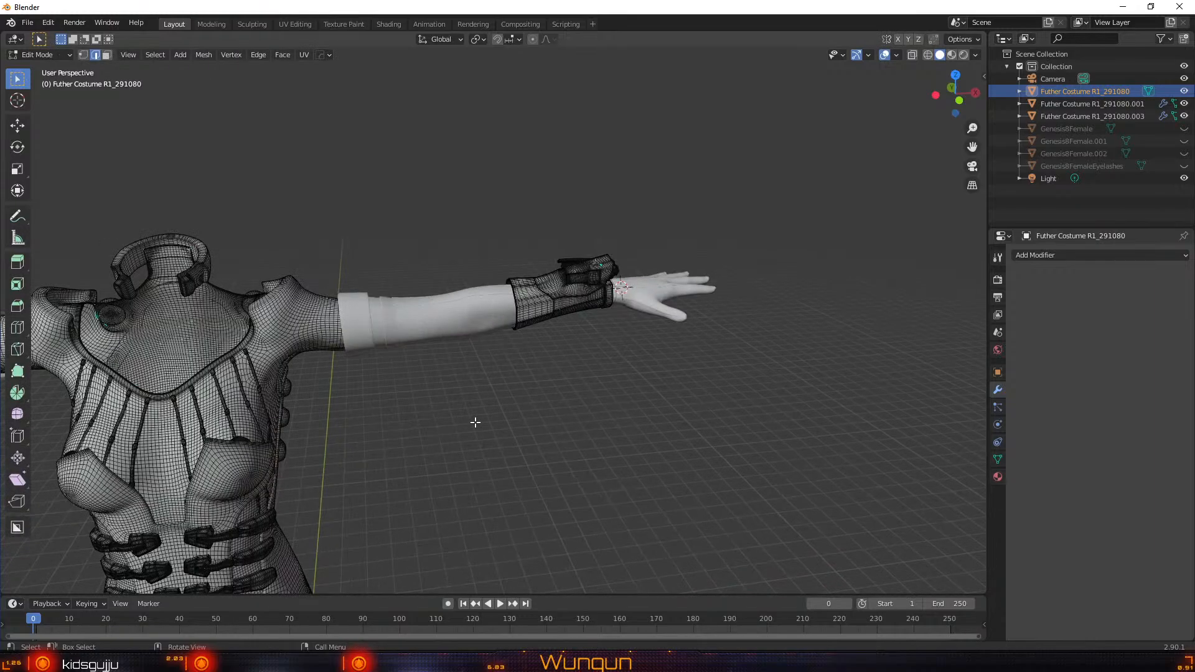
pyautogui.scroll(-2, 475, 418)
pyautogui.keyDown('shift'); pyautogui.moveTo(475, 419); pyautogui.dragTo(589, 64, button='middle'); pyautogui.keyUp('shift')
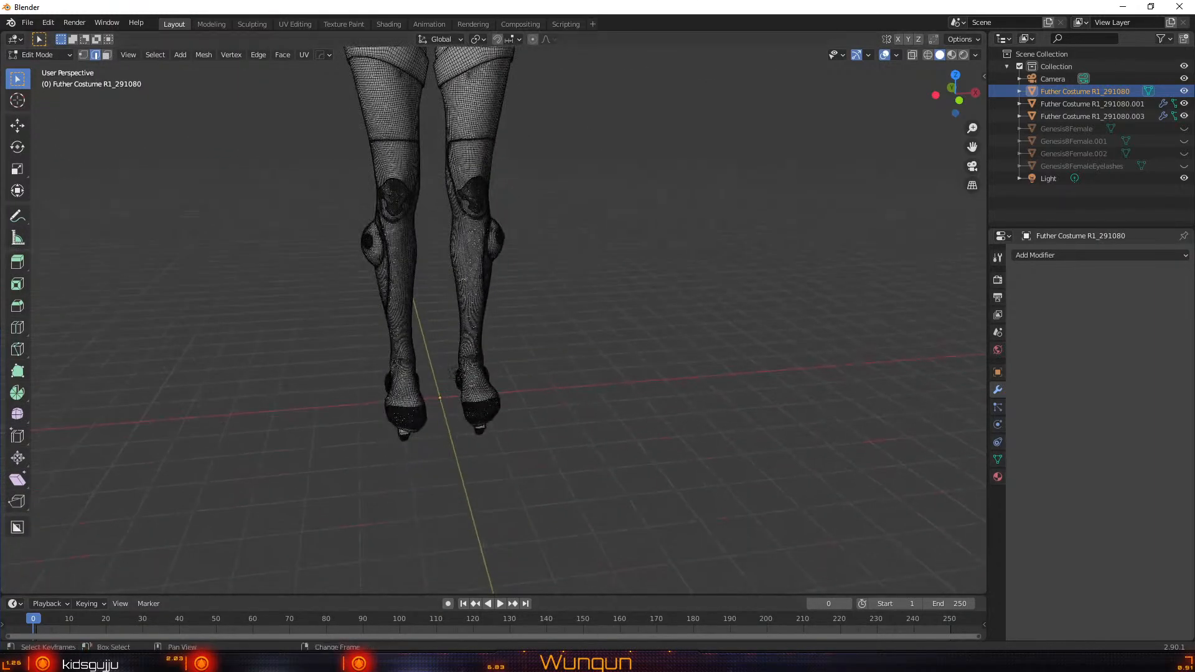
pyautogui.moveTo(554, 403); pyautogui.dragTo(642, 416, button='middle')
pyautogui.scroll(2, 414, 349)
pyautogui.scroll(2, 519, 423)
pyautogui.scroll(2, 520, 423)
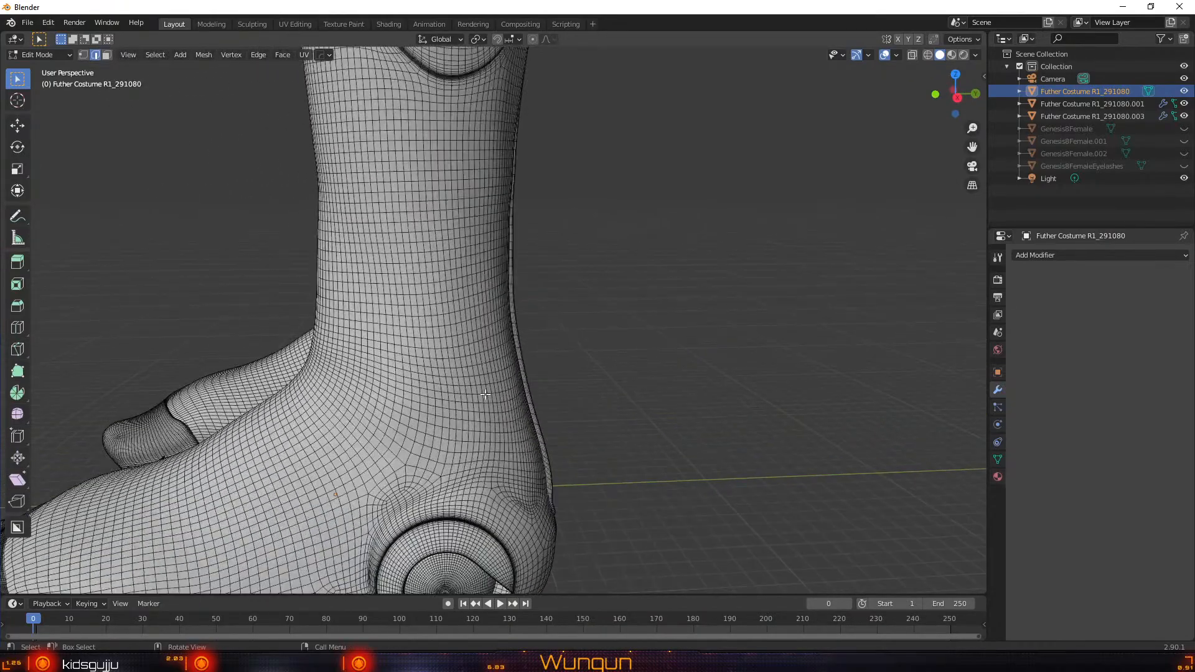
pyautogui.moveTo(315, 366); pyautogui.dragTo(432, 365, button='middle')
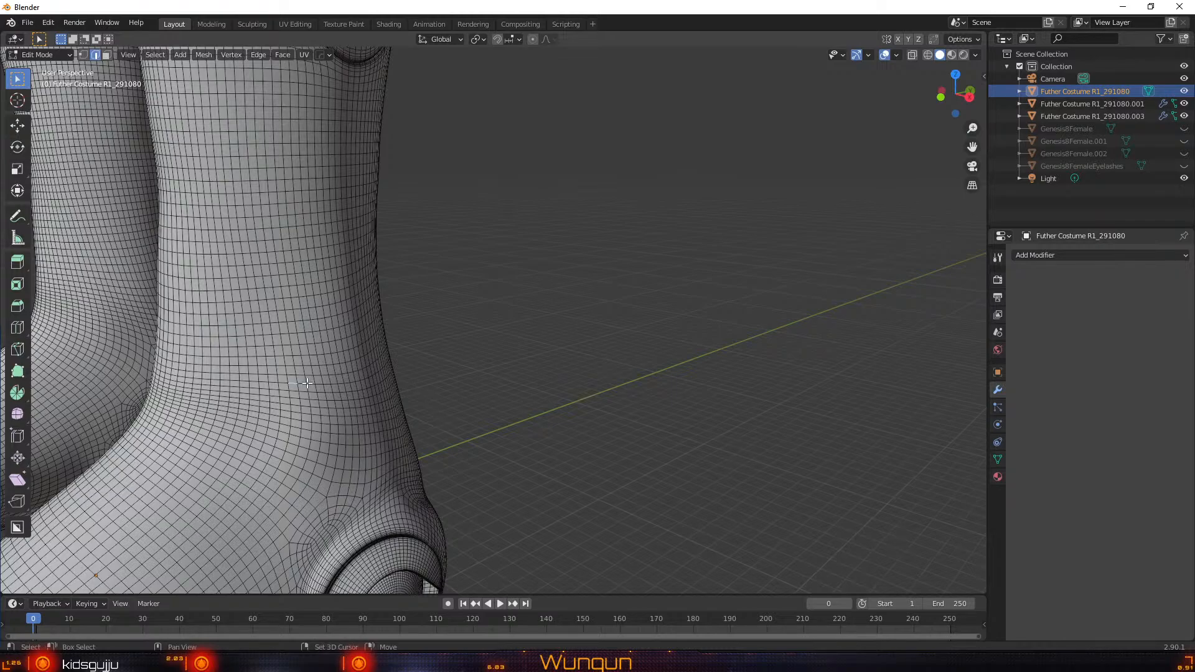
pyautogui.keyDown('alt'); pyautogui.click(303, 383); pyautogui.keyUp('alt')
# Add the matching edge loop on the other ankle to the selection and compare both loops from the front
pyautogui.moveTo(355, 408); pyautogui.dragTo(390, 427, button='middle')
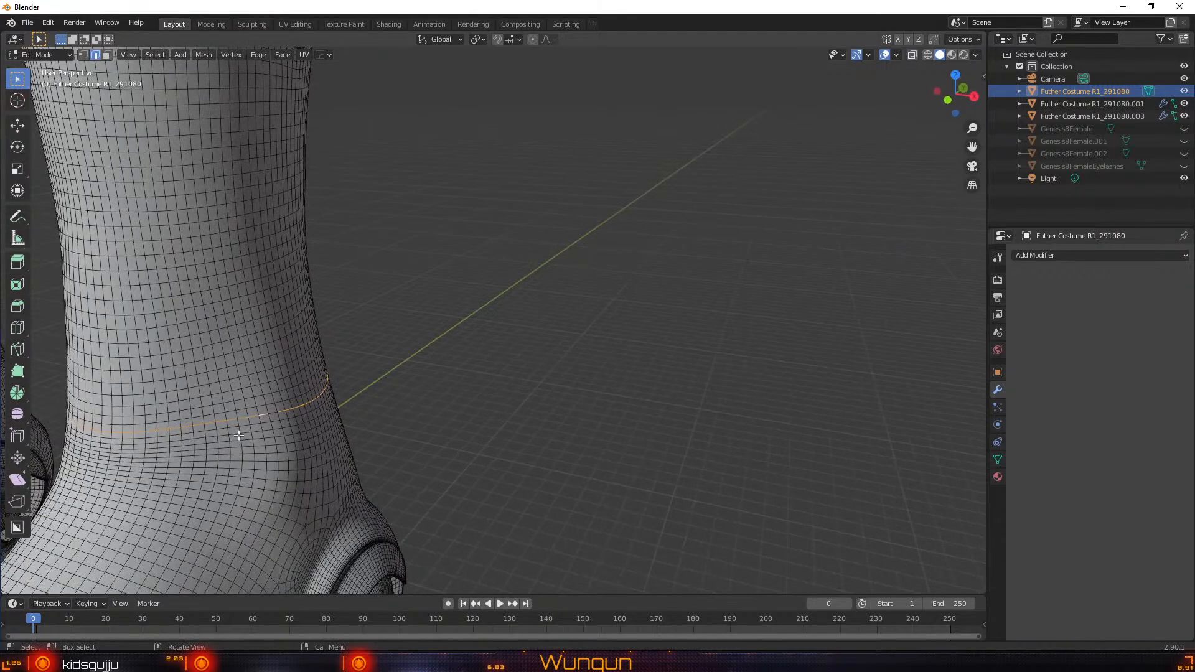
pyautogui.moveTo(236, 434); pyautogui.dragTo(195, 427, button='middle')
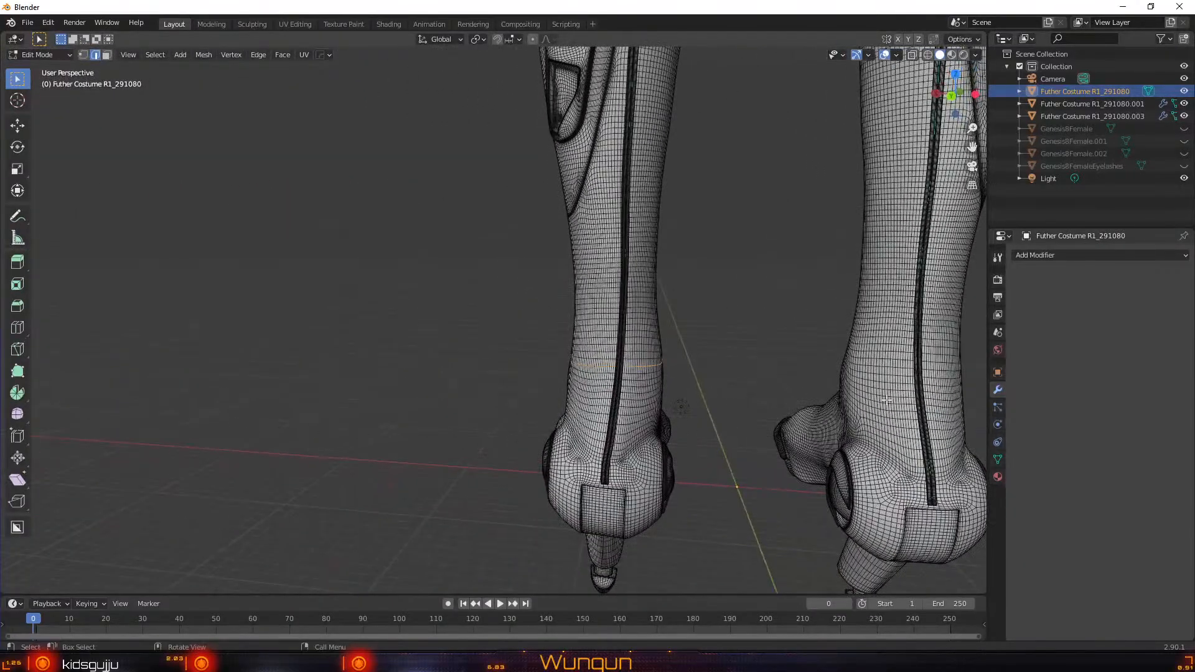
pyautogui.keyDown('alt'); pyautogui.keyDown('shift'); pyautogui.click(886, 366); pyautogui.keyUp('shift'); pyautogui.keyUp('alt')
pyautogui.moveTo(806, 418); pyautogui.dragTo(674, 463, button='middle')
pyautogui.press('KP_1')
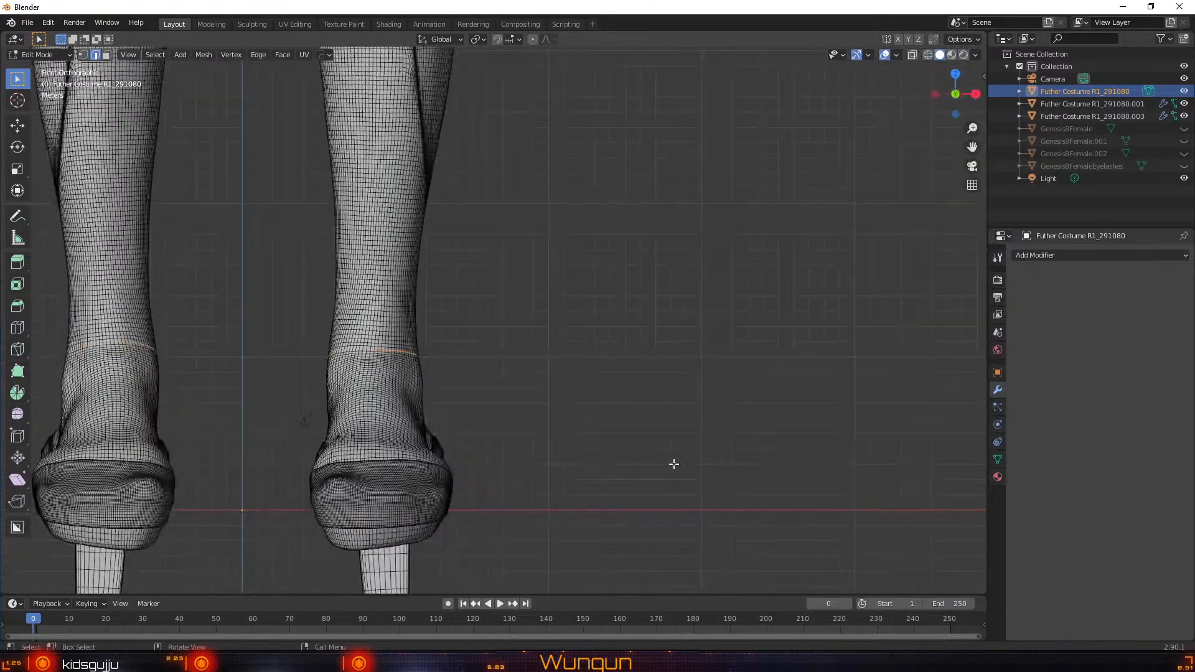
pyautogui.scroll(2, 308, 399)
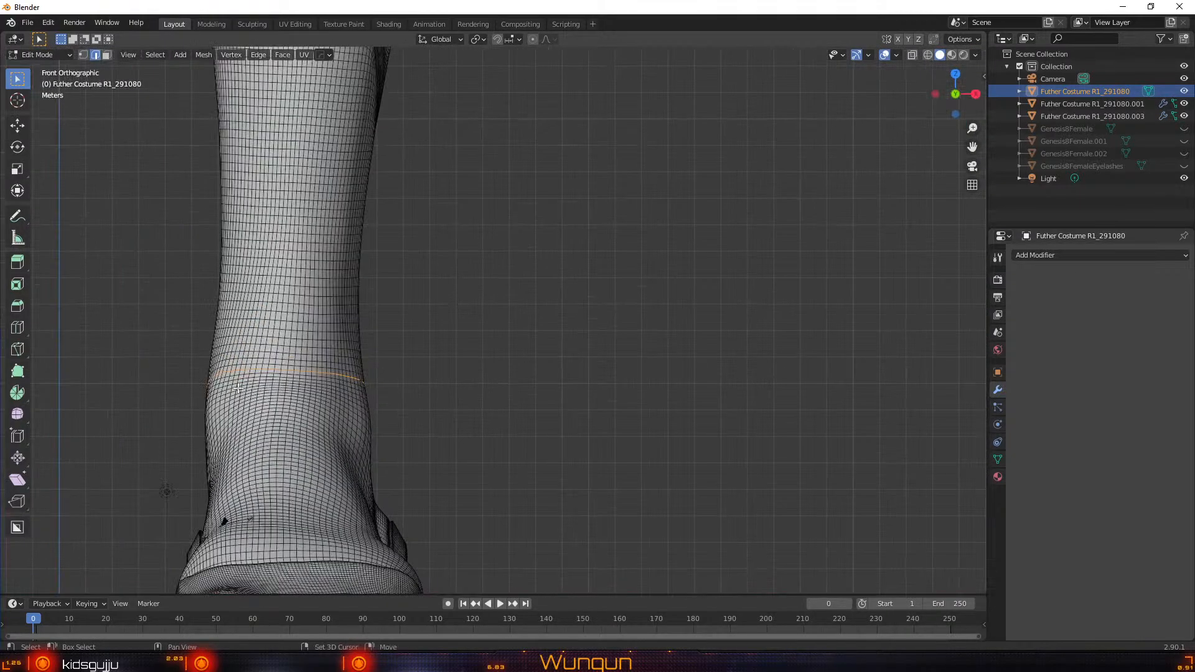
pyautogui.keyDown('shift'); pyautogui.moveTo(232, 375); pyautogui.dragTo(531, 349, button='middle'); pyautogui.keyUp('shift')
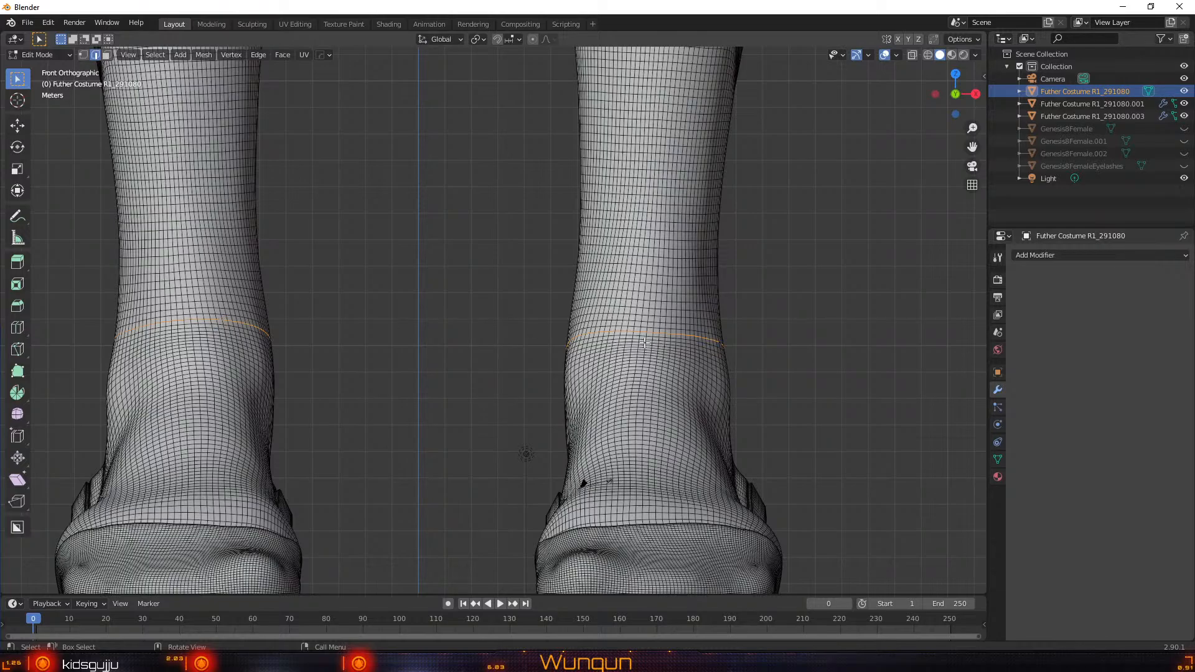
# Try to rip the mesh along both ankle loops while pulling the edges sideways, and undo the rip
pyautogui.scroll(-3, 434, 320)
pyautogui.moveTo(451, 336); pyautogui.dragTo(663, 338, button='middle')
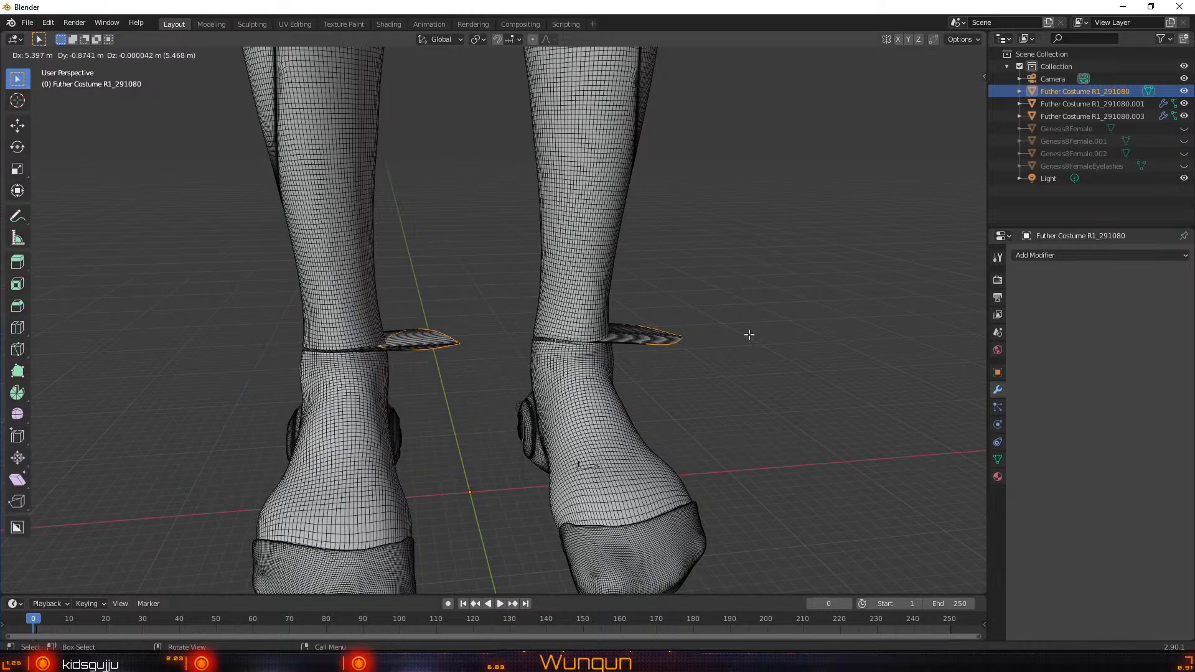
pyautogui.click(754, 381)
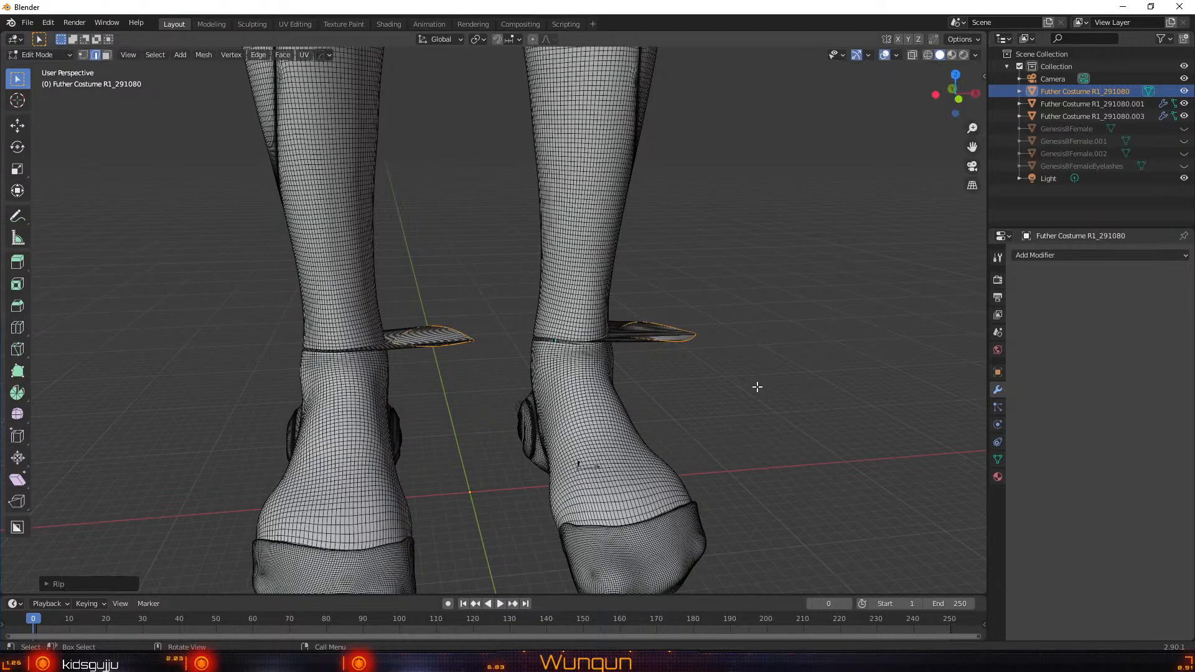
pyautogui.scroll(-2, 754, 383)
pyautogui.scroll(2, 753, 387)
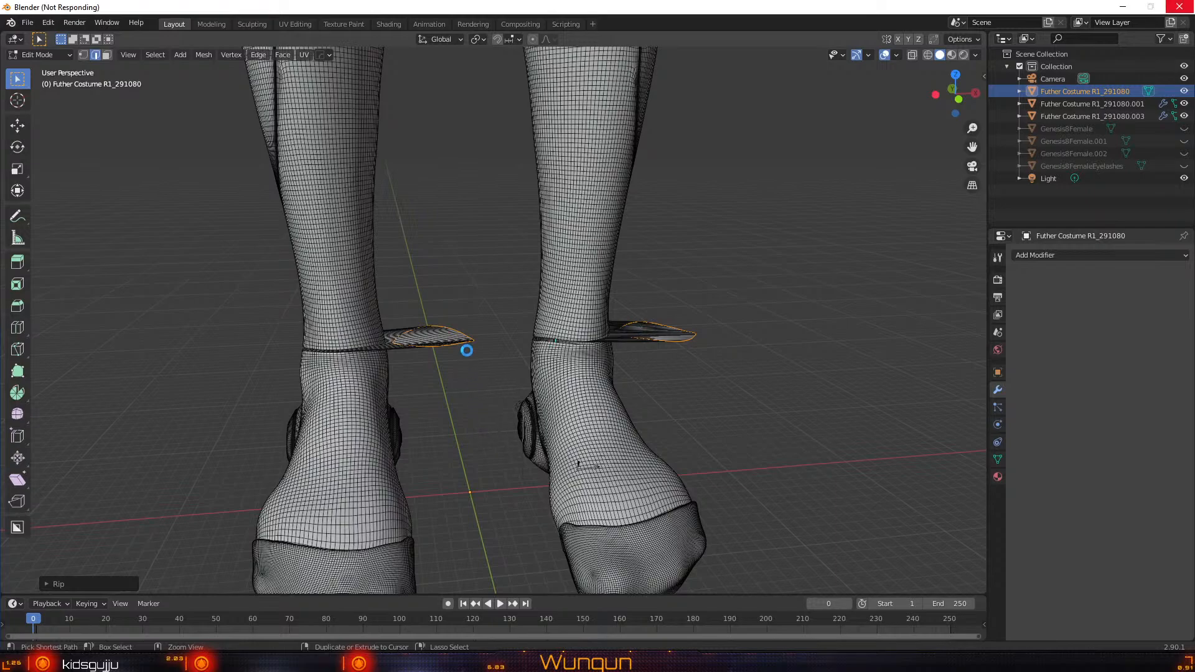
pyautogui.hotkey('ctrl', 'z')
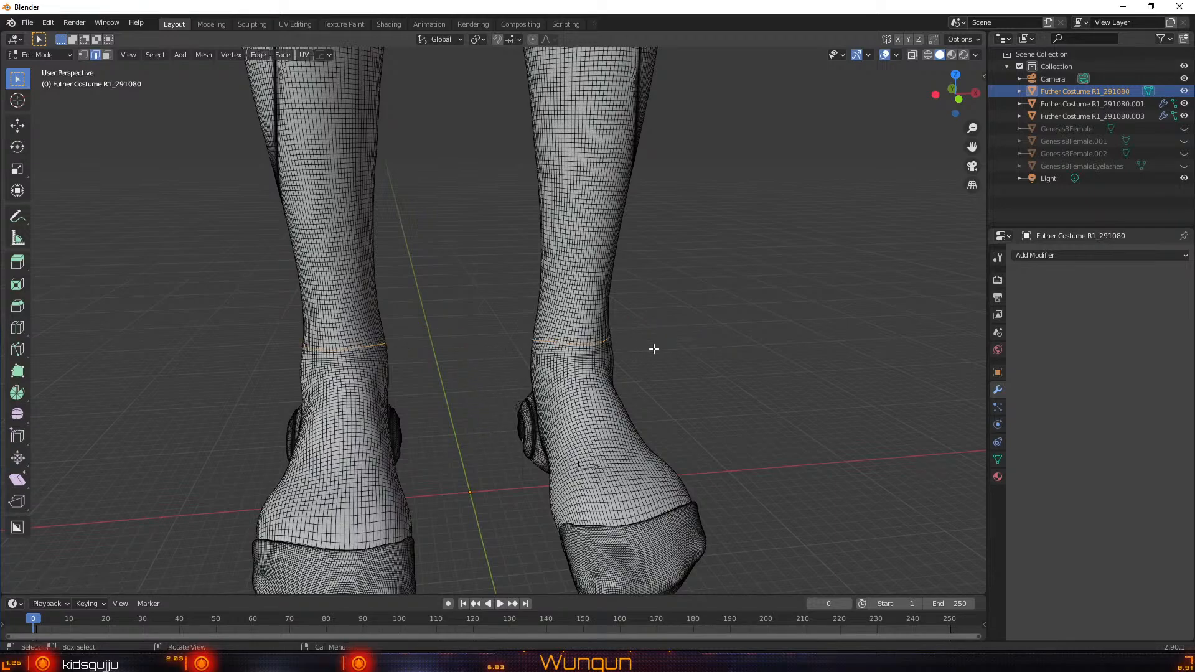
pyautogui.press('g')
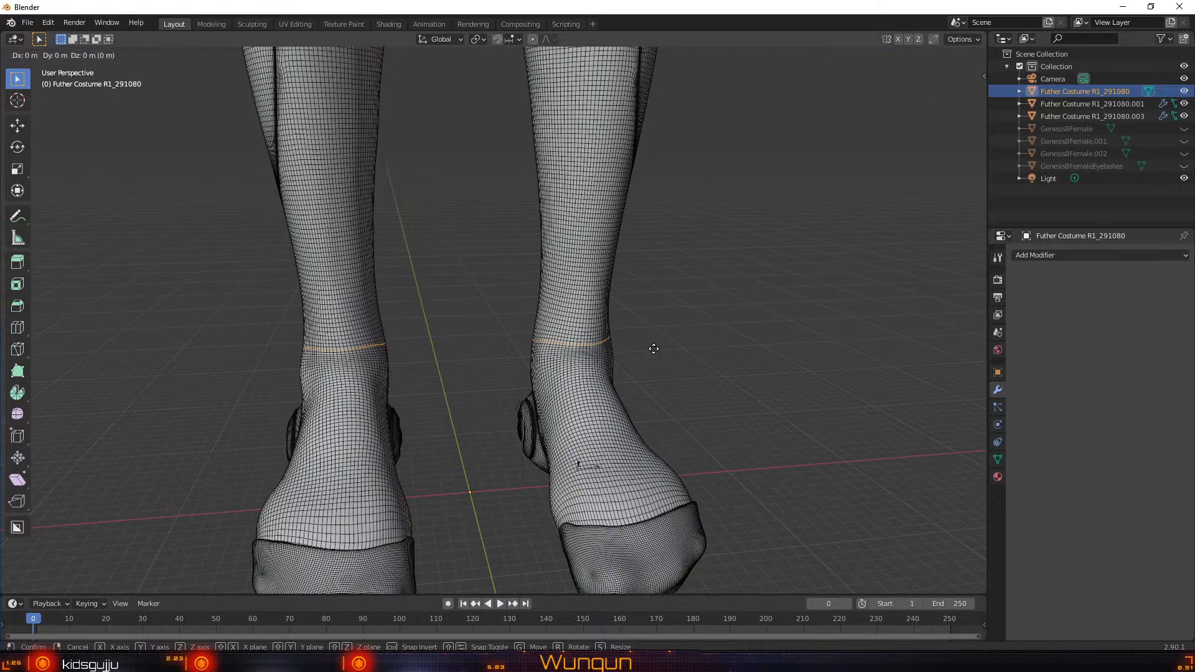
pyautogui.press('z')
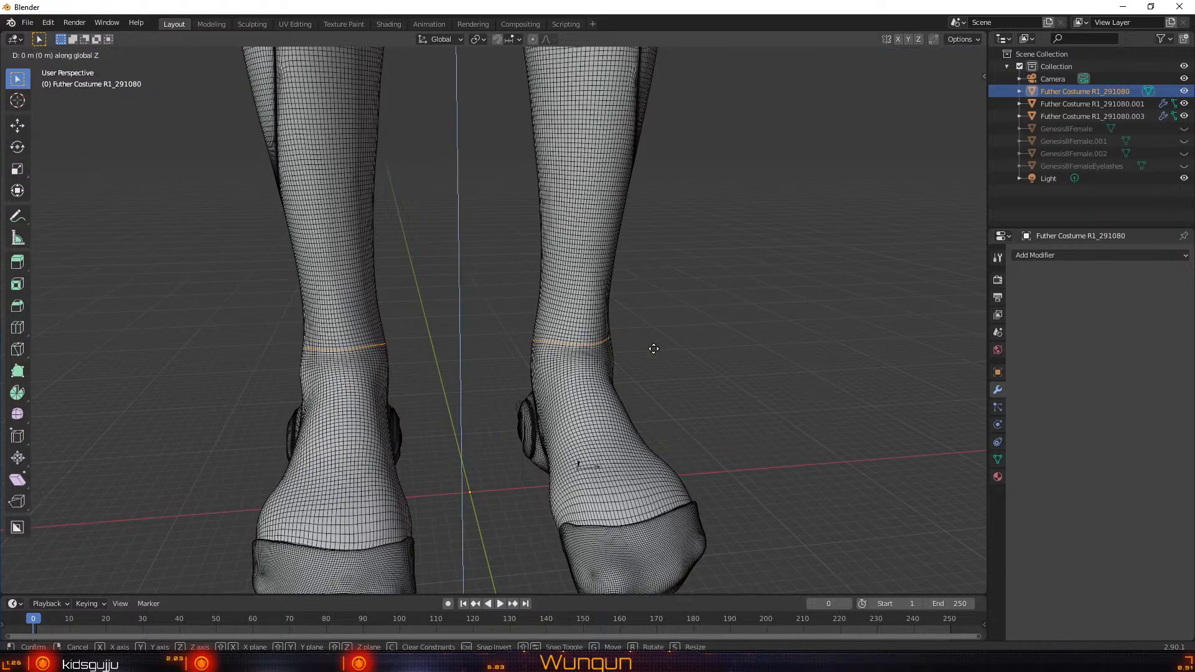
pyautogui.press('x')
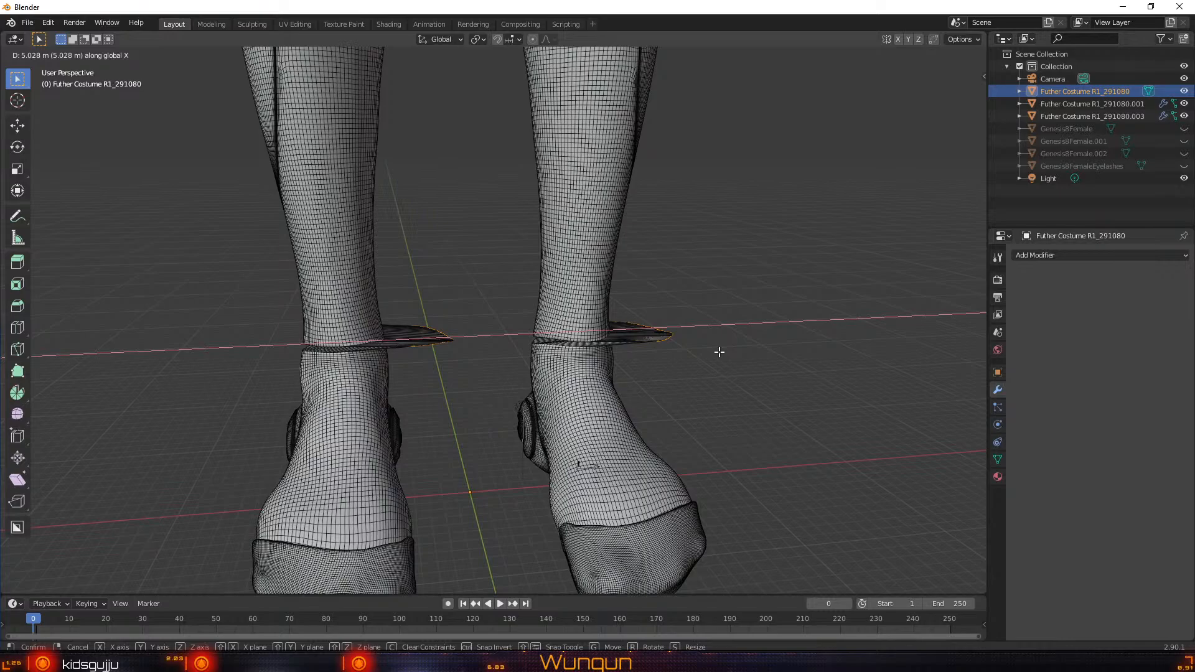
pyautogui.press('Escape')
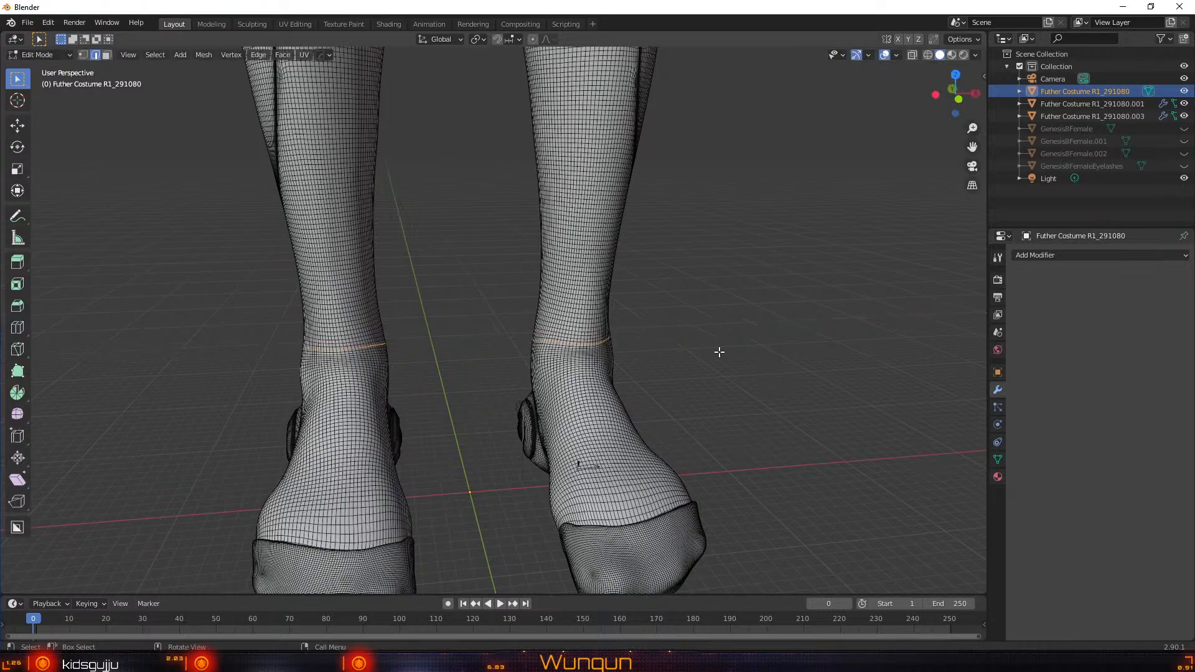
# Rip the mesh along both selected ankle loops, leaving the ripped edges in their original place
pyautogui.scroll(5, 720, 352)
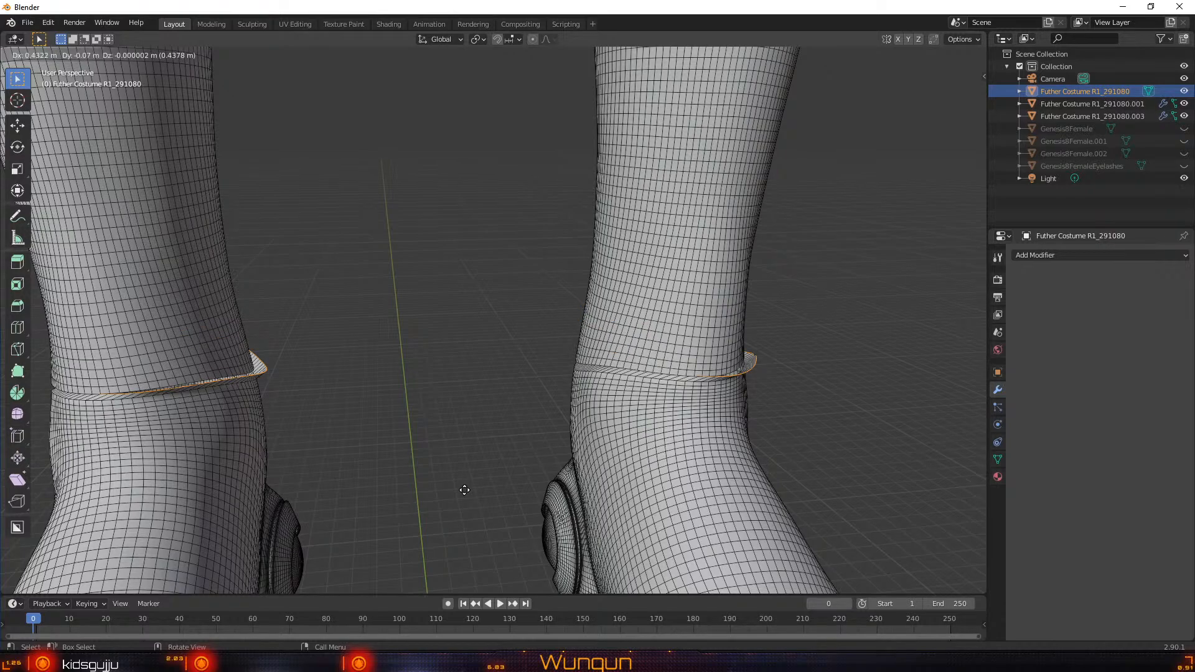
pyautogui.click(464, 490)
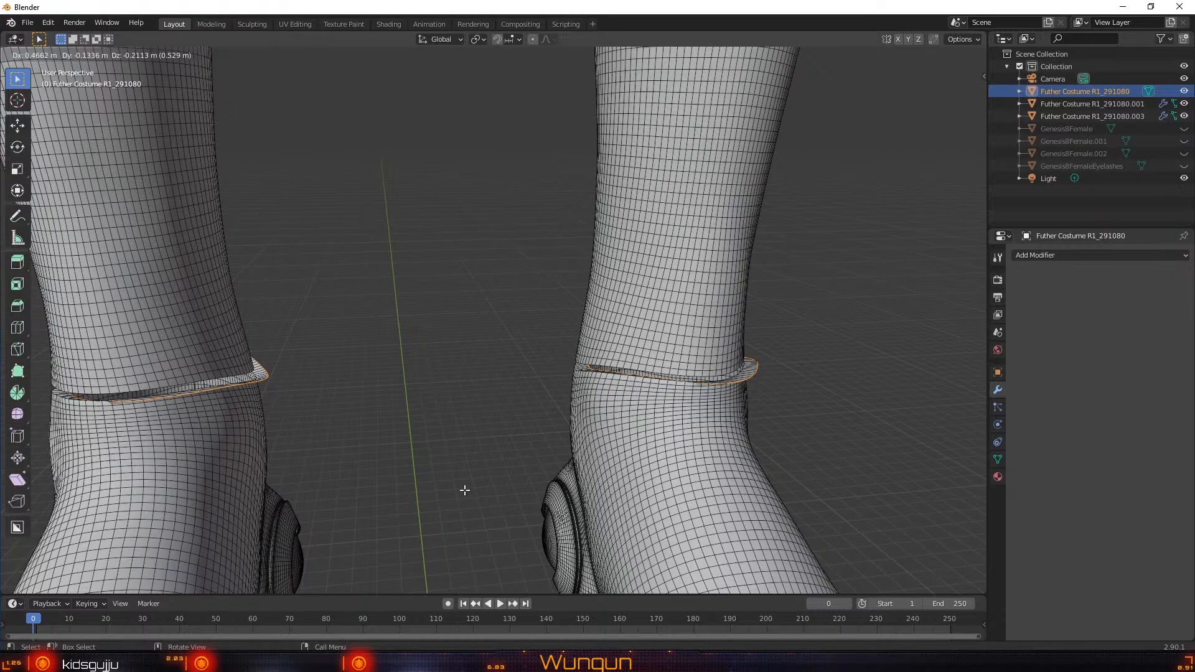
pyautogui.rightClick(464, 490)
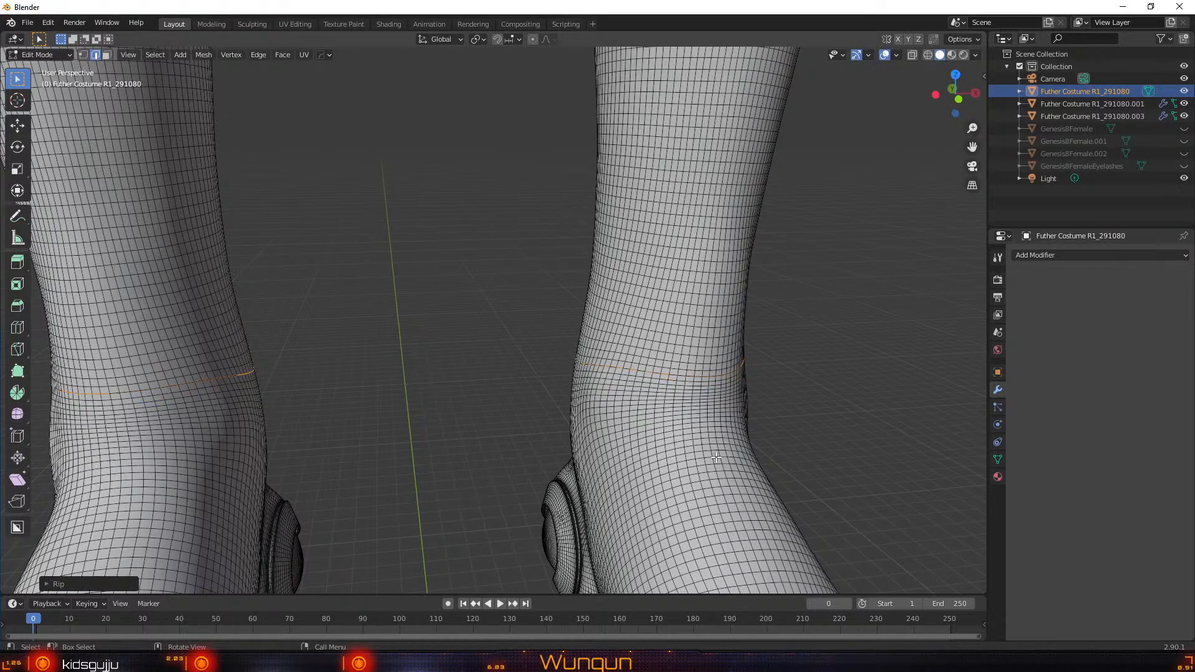
# Select all linked geometry of both feet below the ripped ankle loops
pyautogui.press('l')
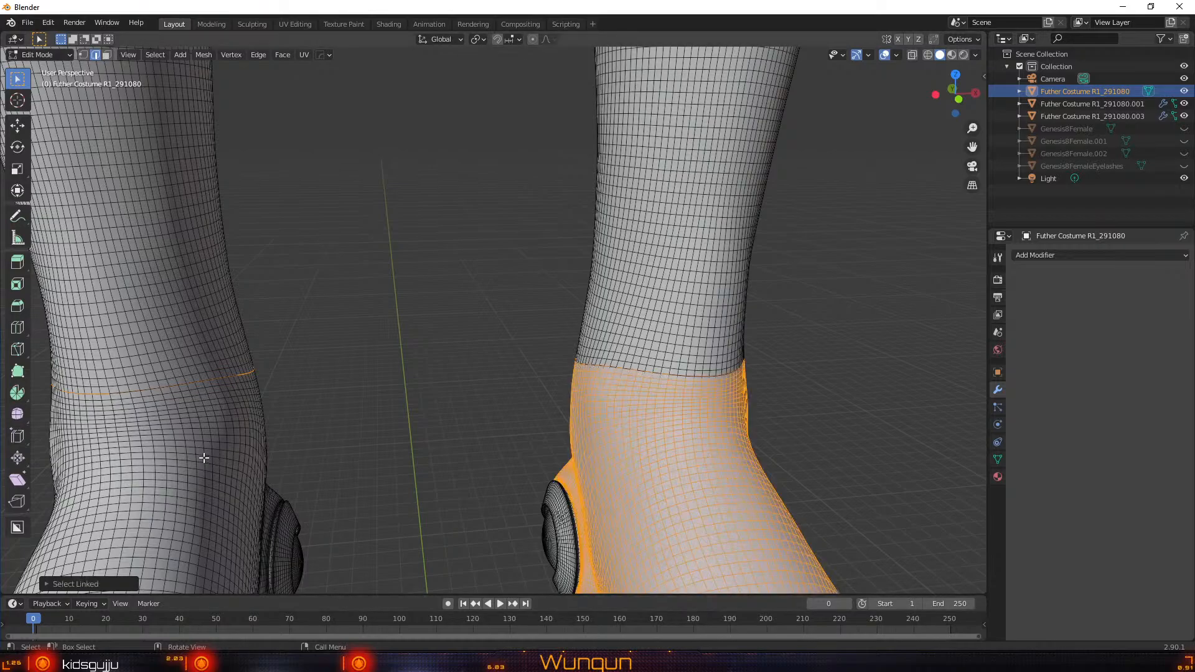
pyautogui.press('l')
pyautogui.scroll(-5, 464, 366)
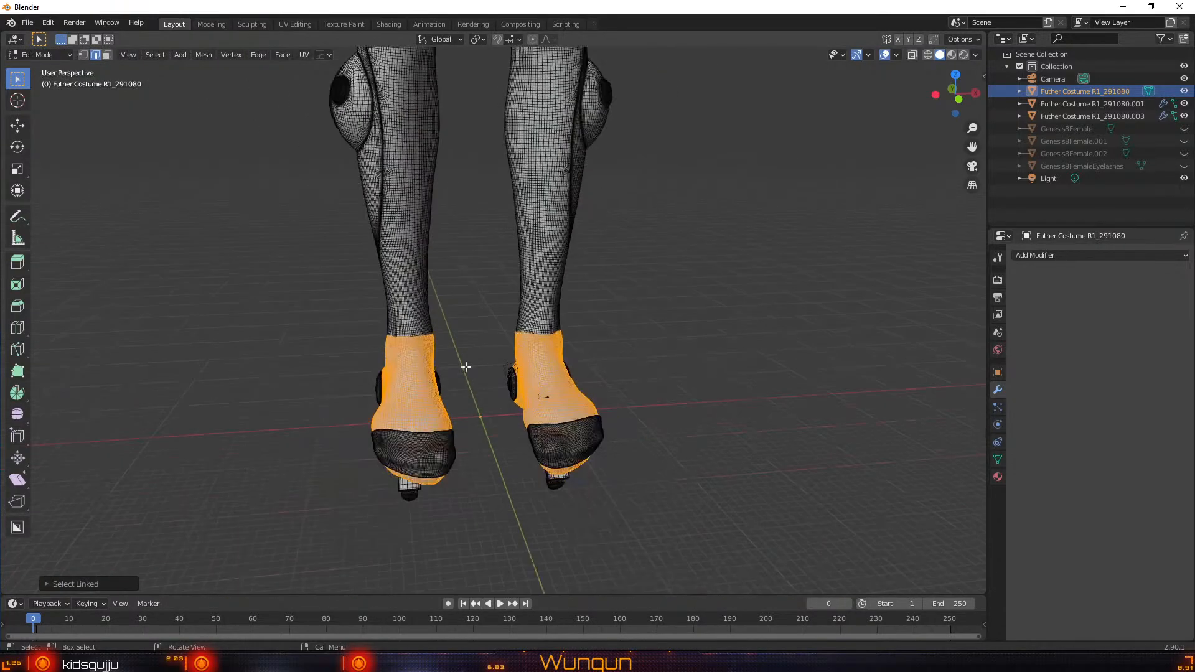
# Switch to wireframe shading and add the toe caps to the foot selection with Circle Select
pyautogui.moveTo(747, 402); pyautogui.dragTo(546, 387, button='middle')
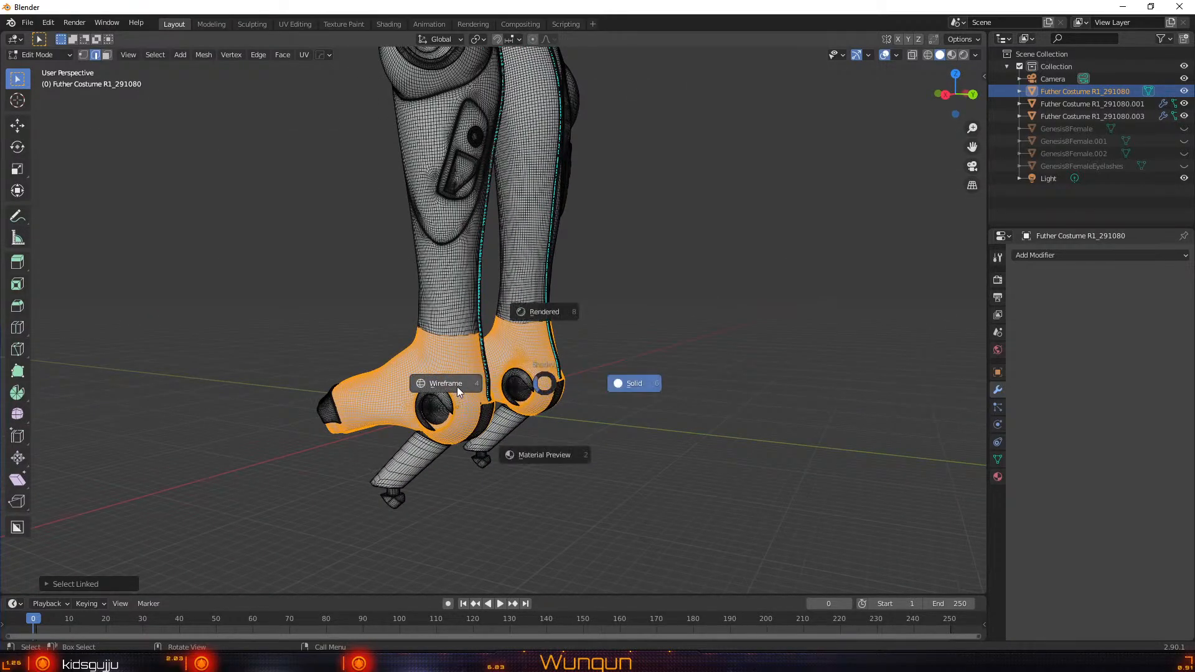
pyautogui.click(456, 387)
pyautogui.moveTo(648, 475); pyautogui.dragTo(696, 480, button='middle')
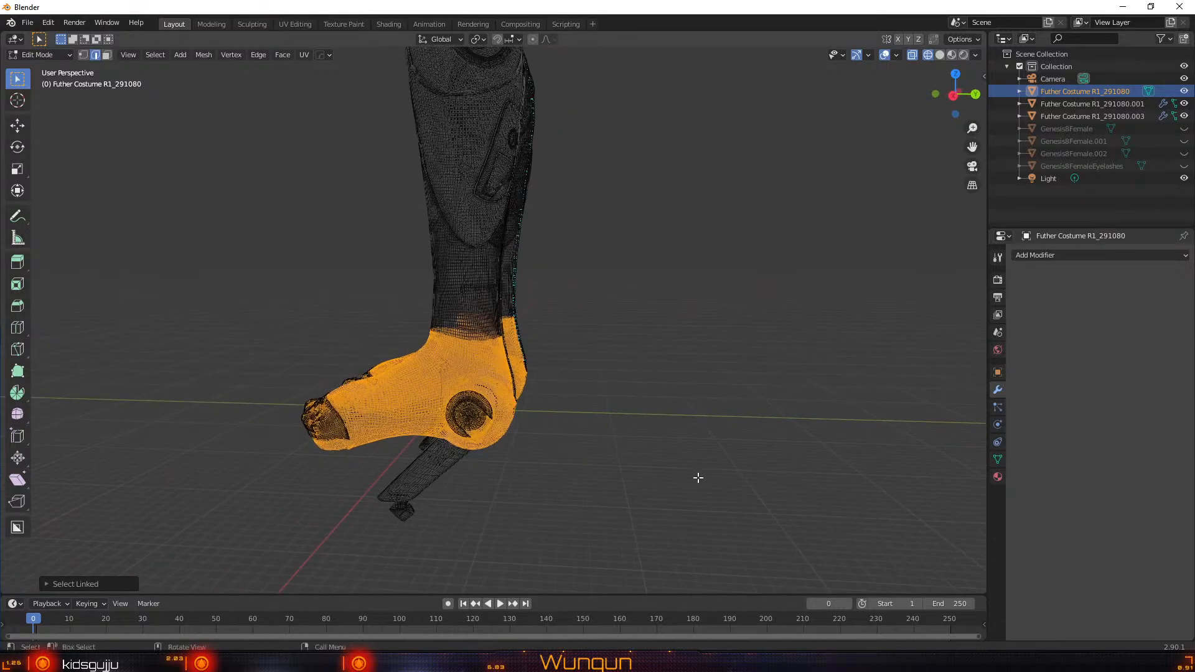
pyautogui.press('c')
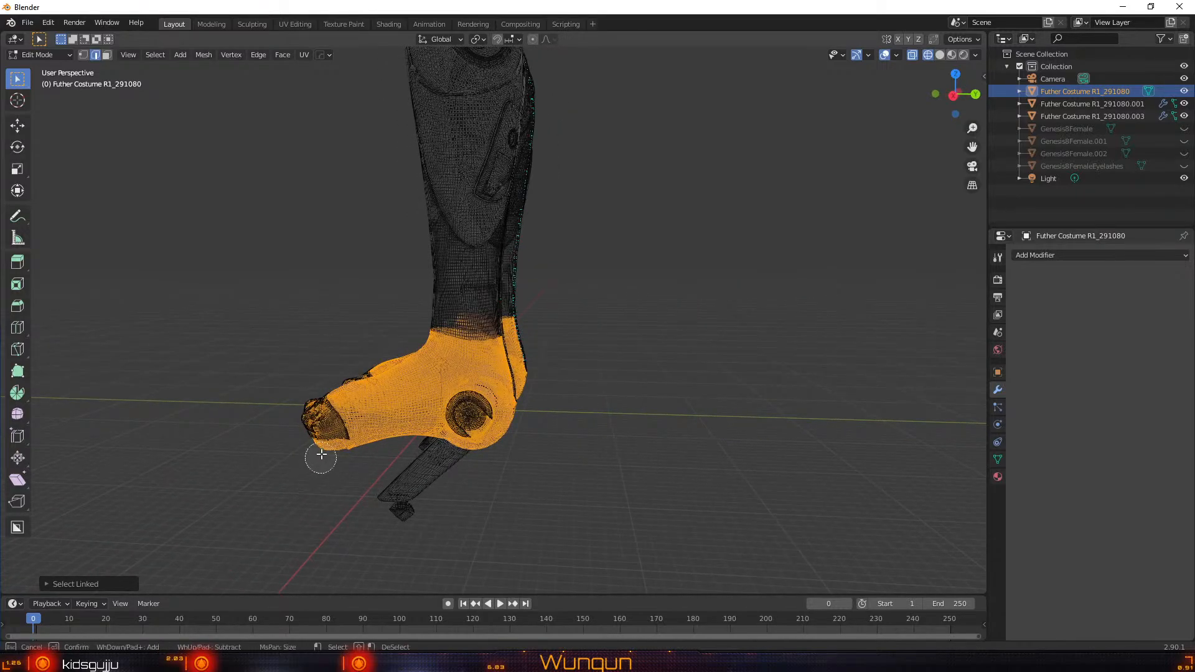
pyautogui.moveTo(326, 407)
pyautogui.mouseDown()
pyautogui.moveTo(321, 392)
pyautogui.moveTo(319, 435)
pyautogui.moveTo(308, 404)
pyautogui.moveTo(352, 447)
pyautogui.mouseUp()
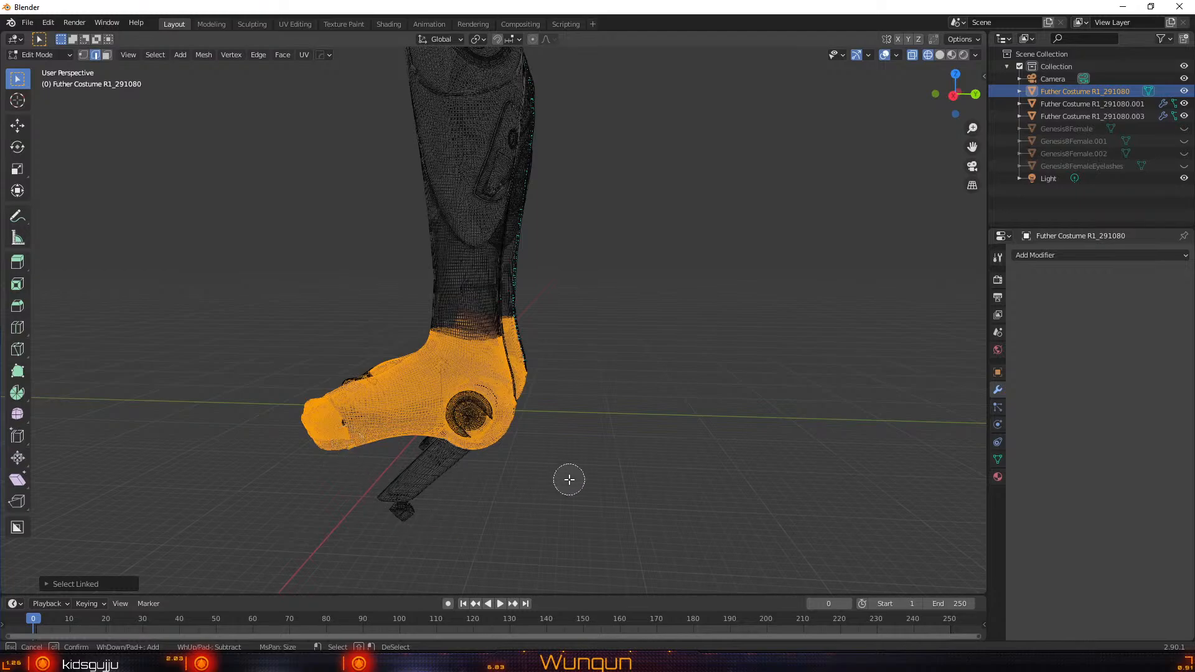
pyautogui.press('Escape')
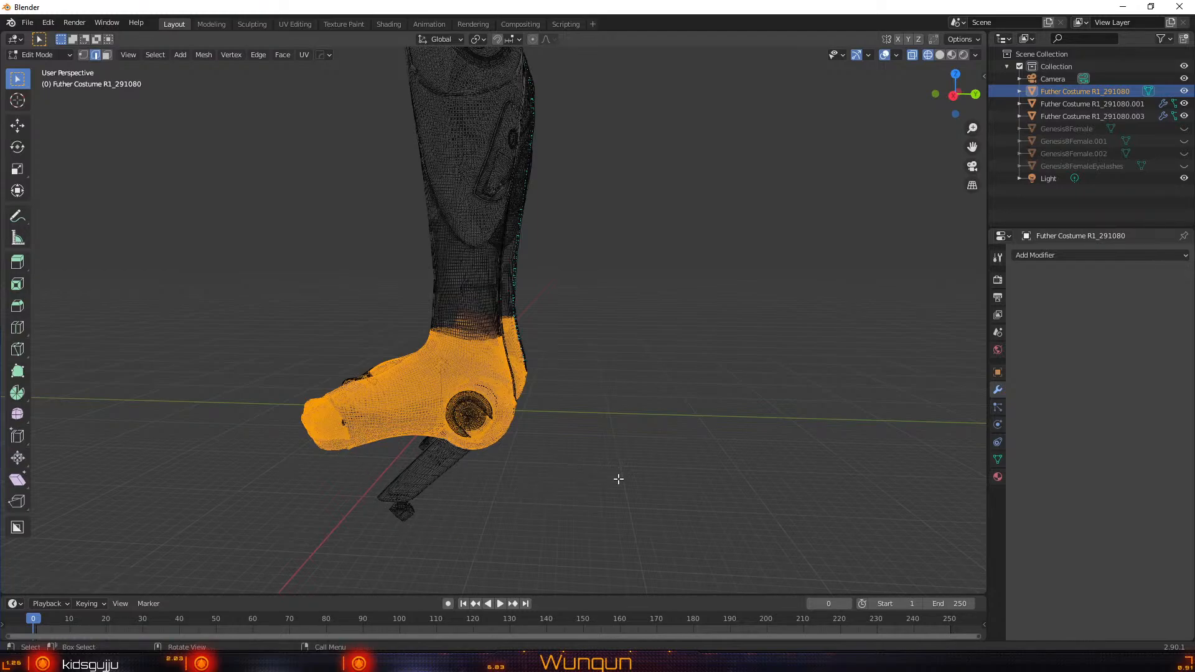
pyautogui.press('KP_3')
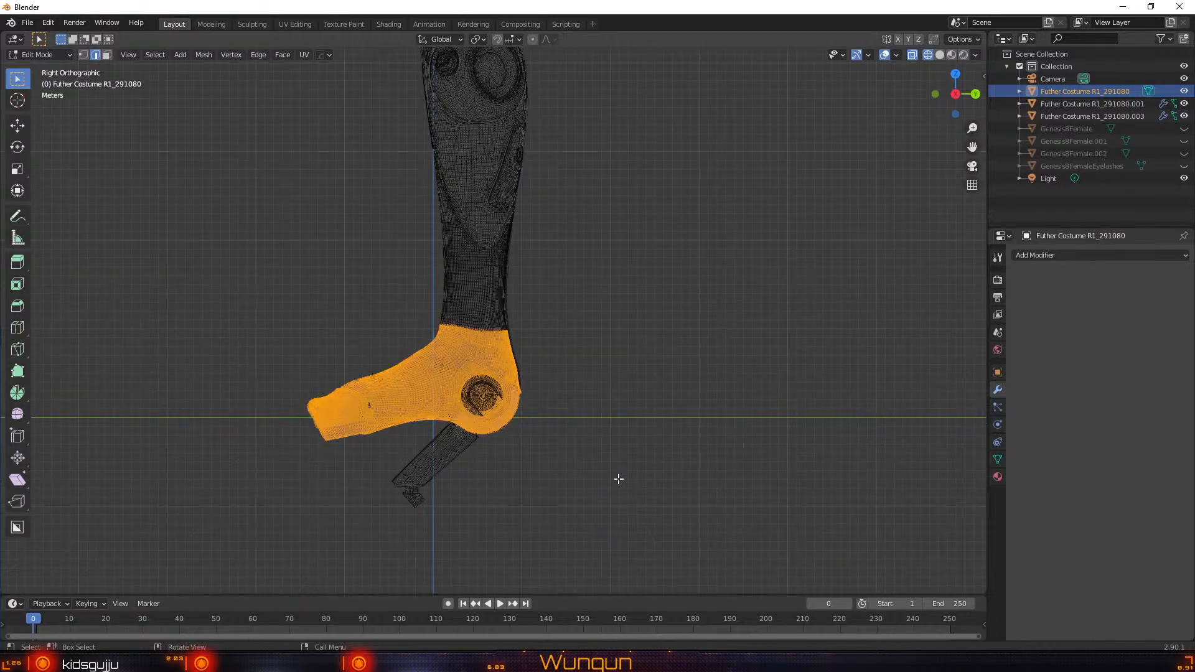
# Add the heels, ankle discs and remaining foot geometry below the ankle loops to the selection with Box Select
pyautogui.press('b')
pyautogui.moveTo(255, 346); pyautogui.dragTo(676, 593)
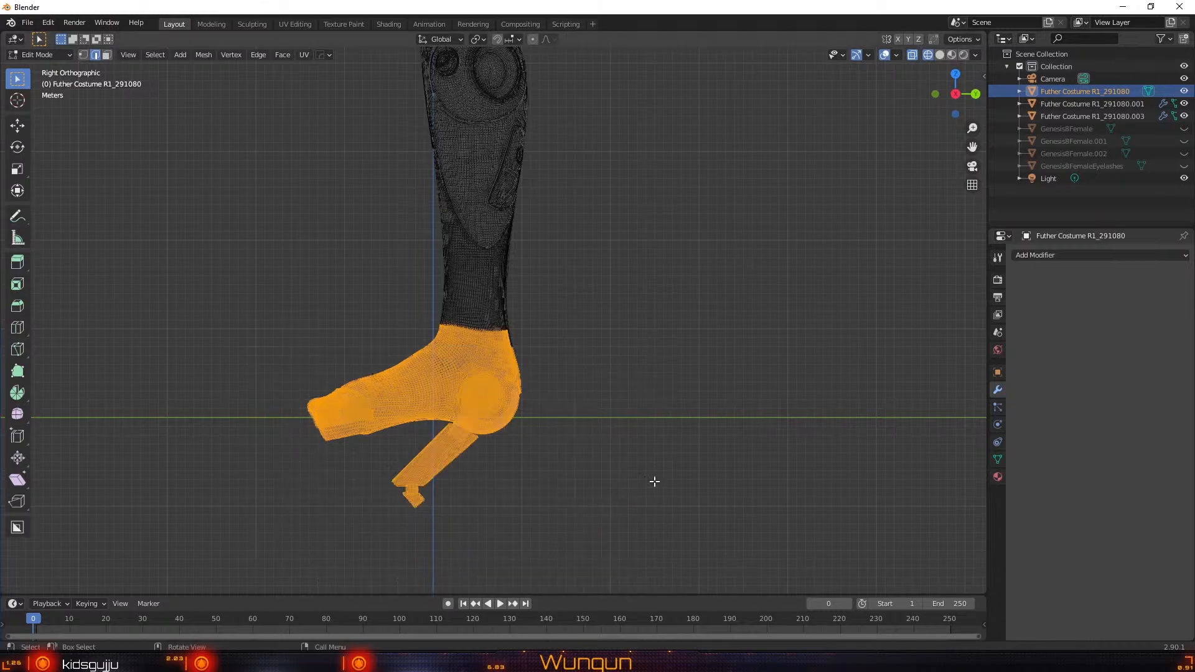
pyautogui.moveTo(654, 481); pyautogui.dragTo(469, 474, button='middle')
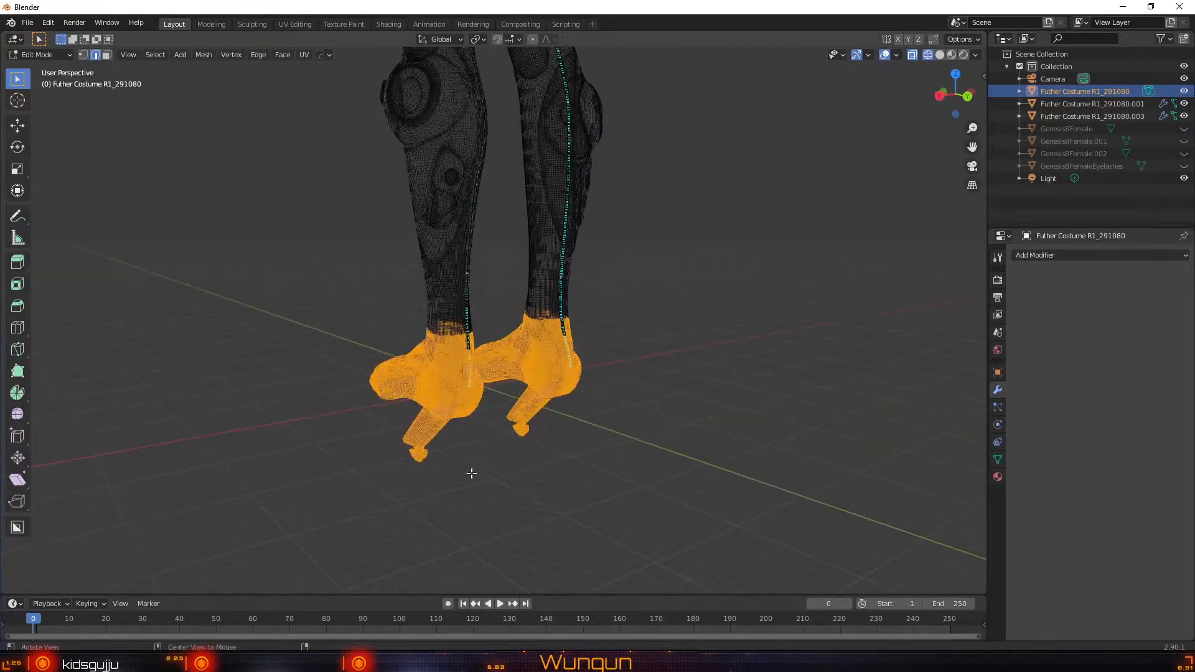
# Extend the foot selection along the rear seam strips up to both ankle loops using Box Select and Circle Select
pyautogui.scroll(3, 516, 471)
pyautogui.scroll(2, 516, 471)
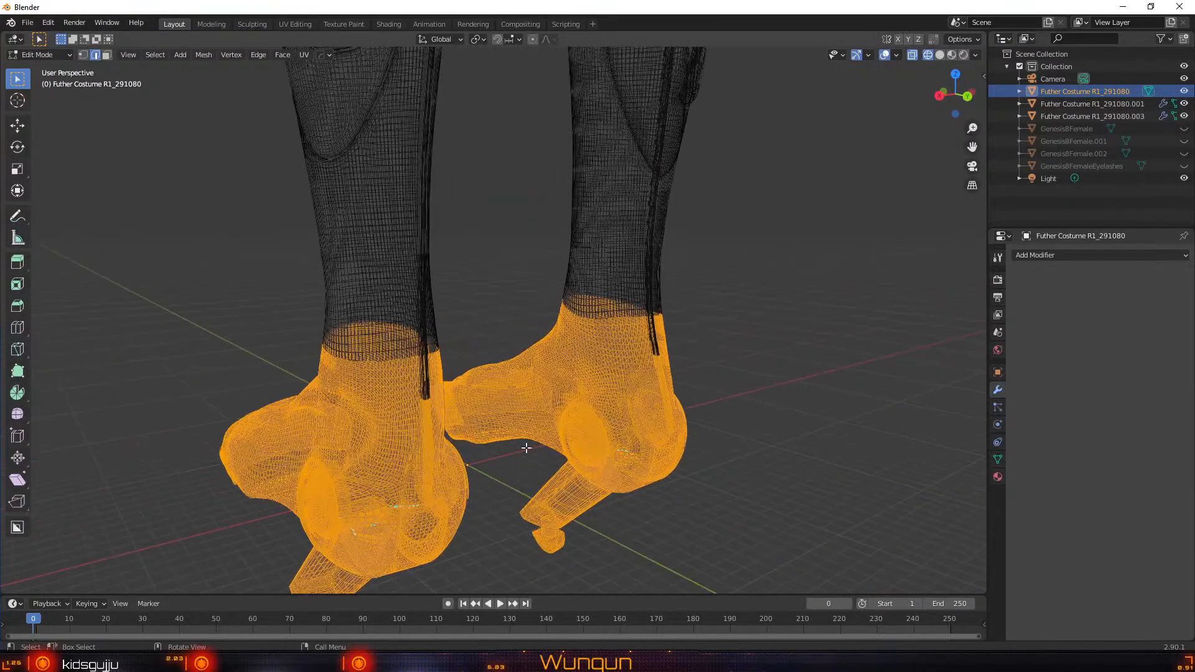
pyautogui.press('b')
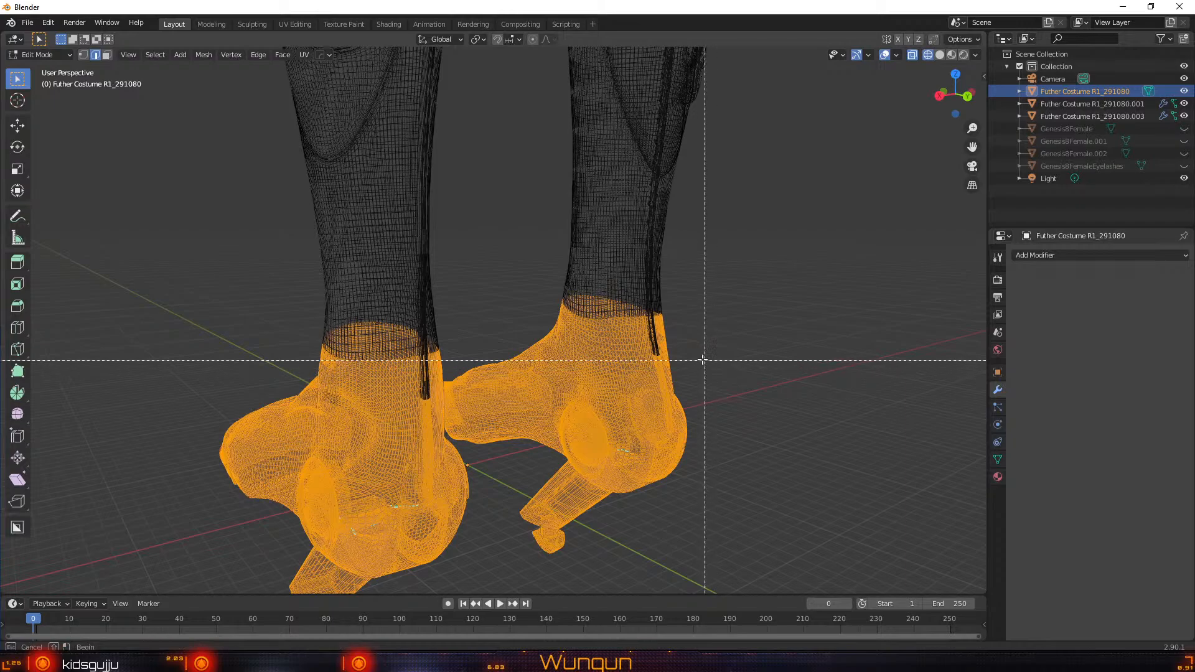
pyautogui.moveTo(677, 333); pyautogui.dragTo(630, 368)
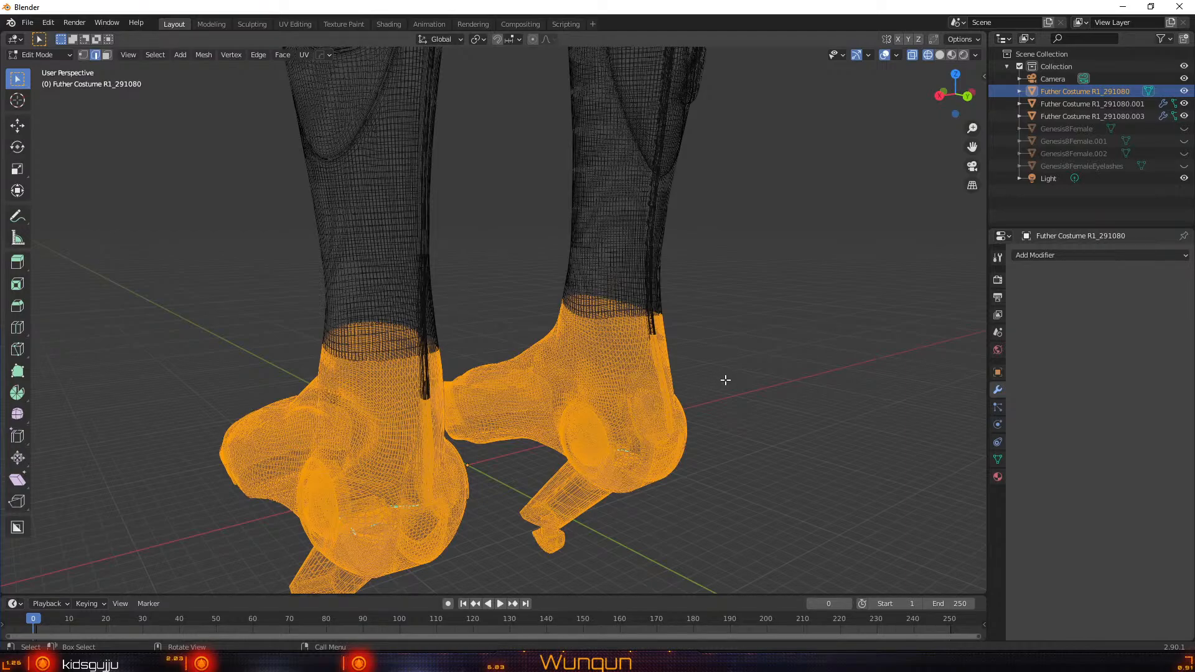
pyautogui.press('ctrl+KP_1')
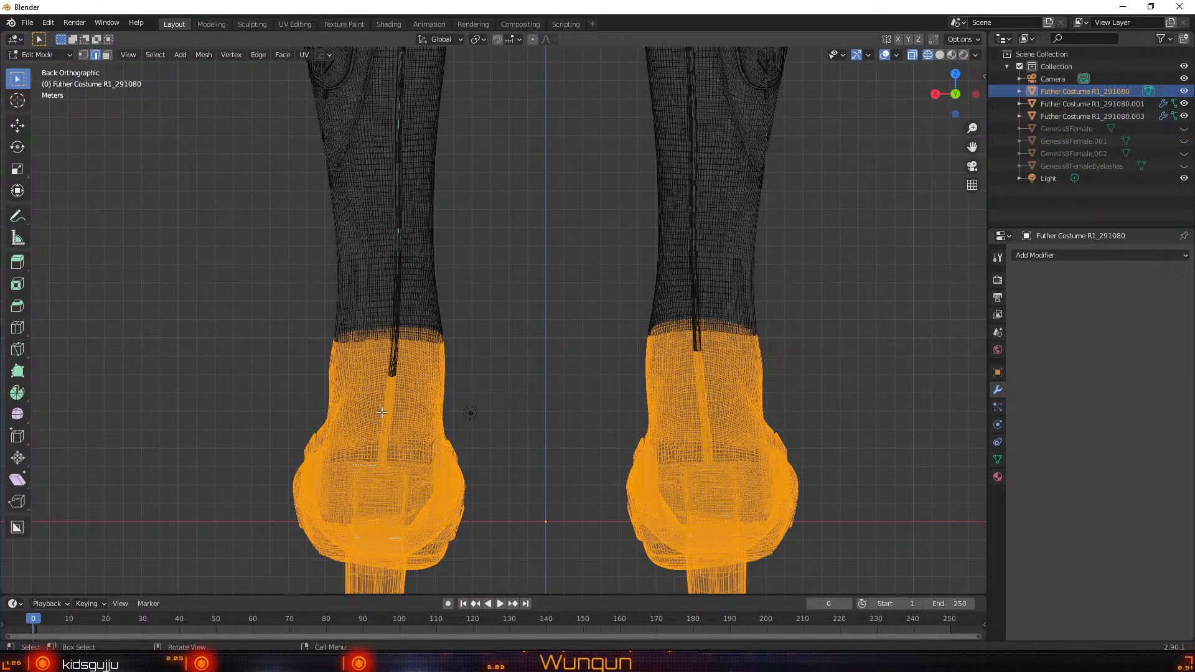
pyautogui.press('c')
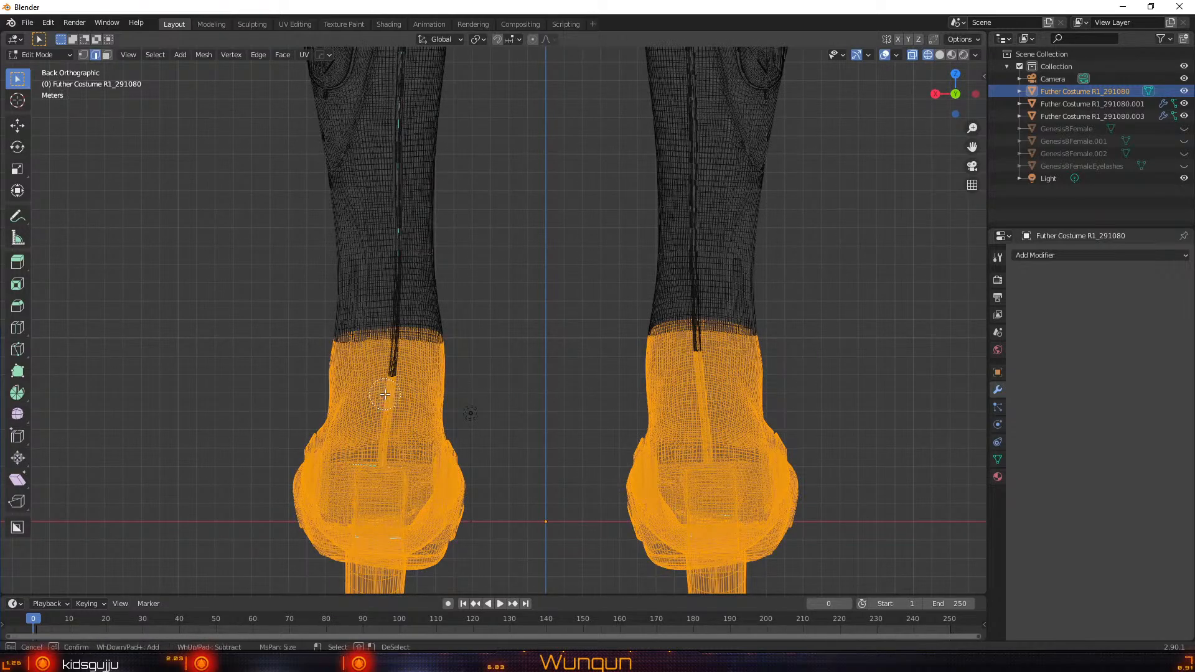
pyautogui.moveTo(398, 370); pyautogui.dragTo(395, 357)
pyautogui.click(695, 356)
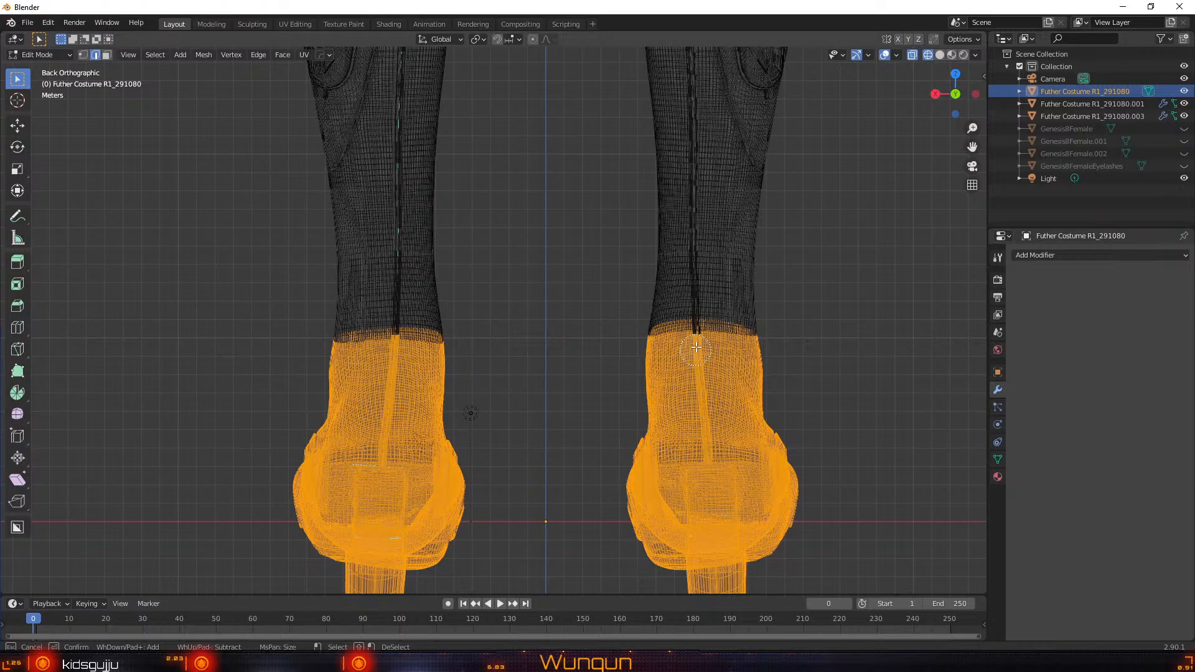
pyautogui.rightClick(845, 353)
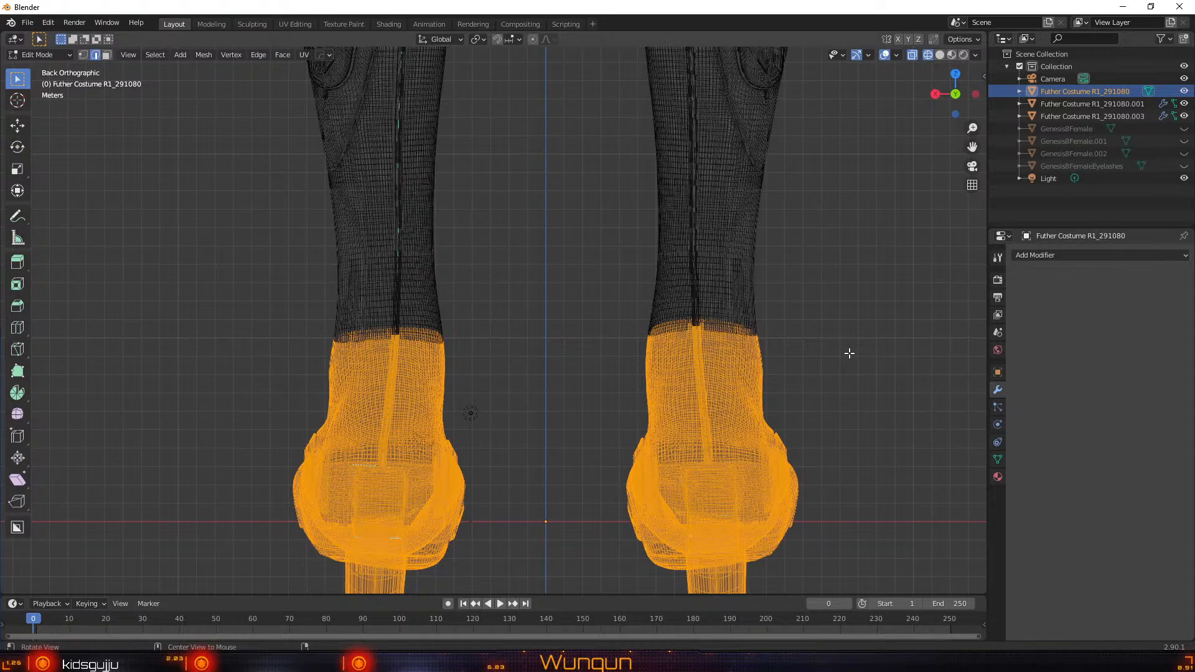
# Try to deselect the rear strip edges above one ankle loop with Circle Select
pyautogui.moveTo(848, 353); pyautogui.dragTo(766, 344, button='middle')
pyautogui.scroll(5, 667, 349)
pyautogui.moveTo(666, 352); pyautogui.dragTo(560, 347, button='middle')
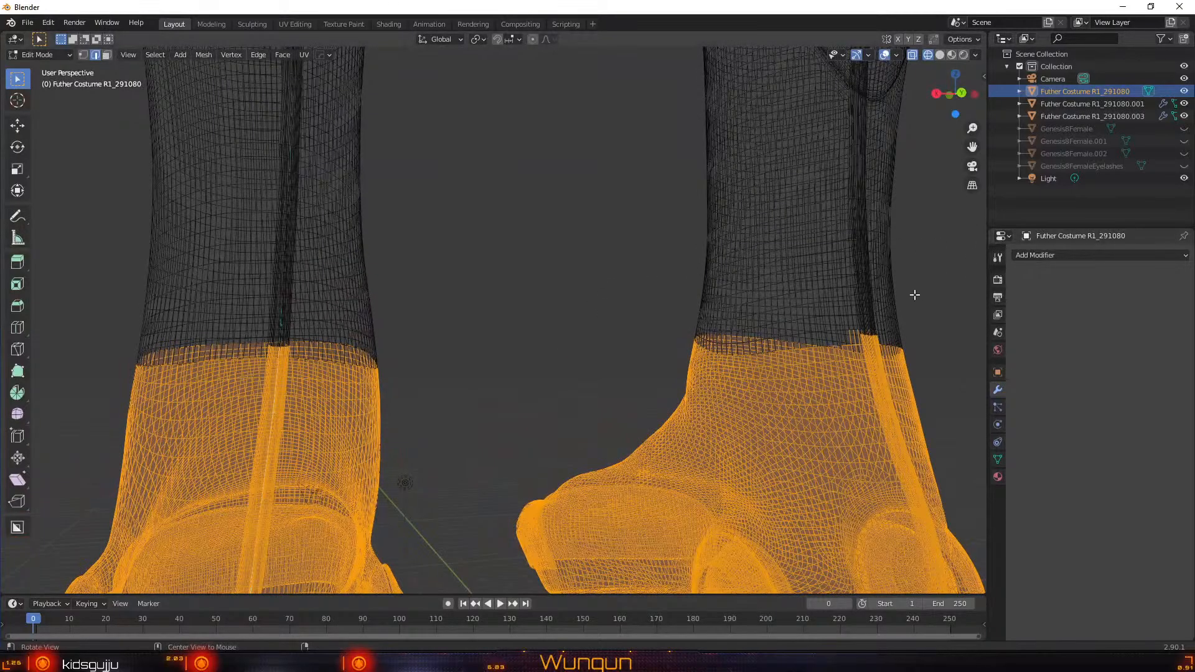
pyautogui.press('c')
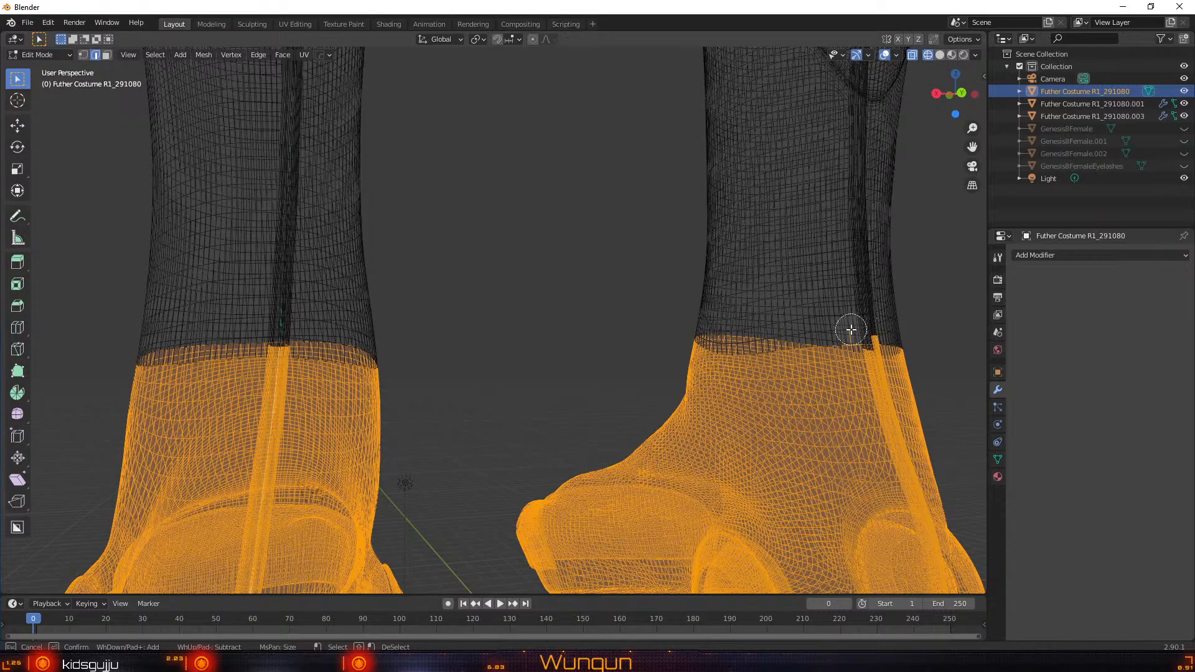
pyautogui.press('Escape')
pyautogui.scroll(-3, 938, 277)
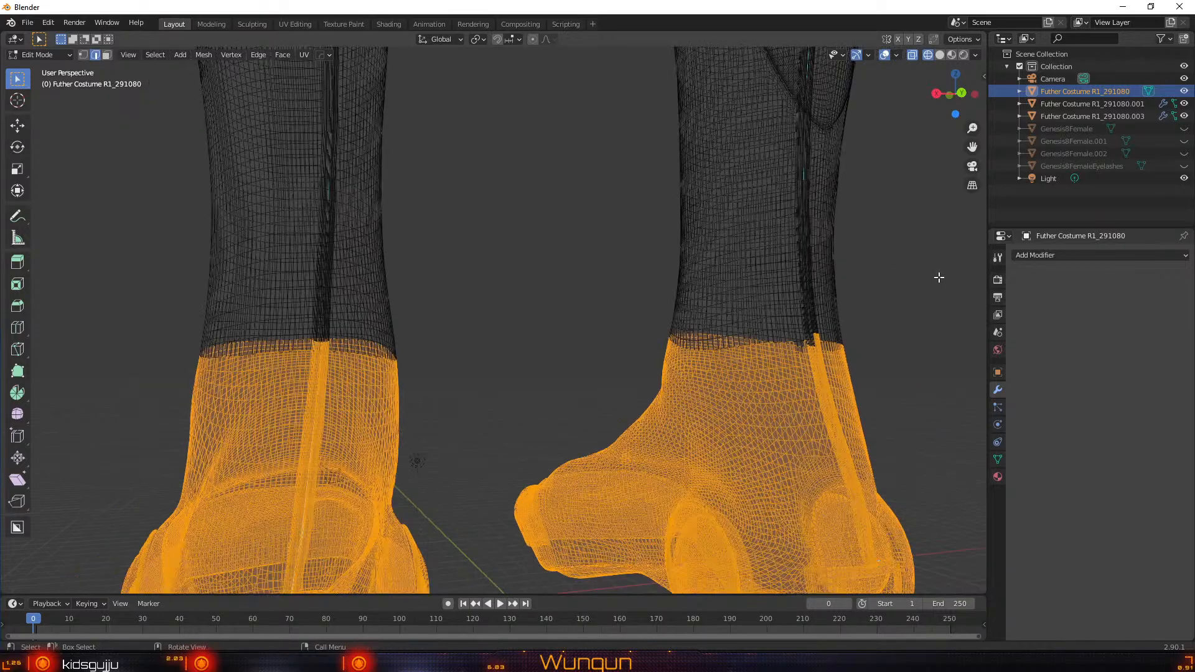
pyautogui.scroll(3, 931, 288)
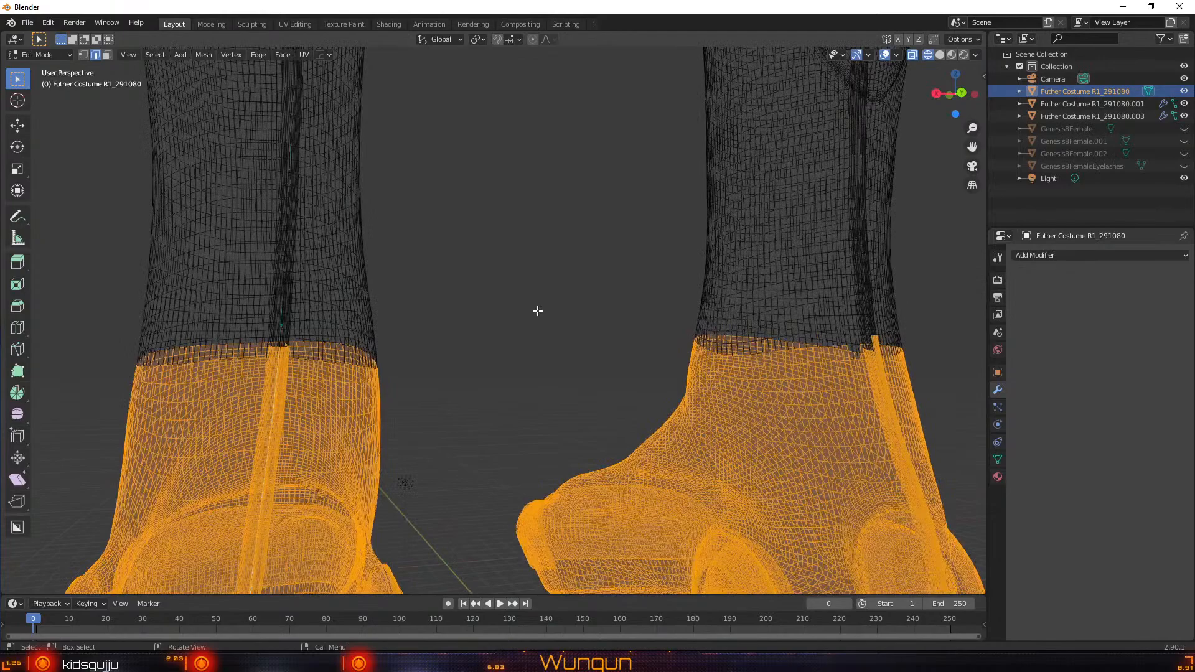
pyautogui.scroll(1, 538, 311)
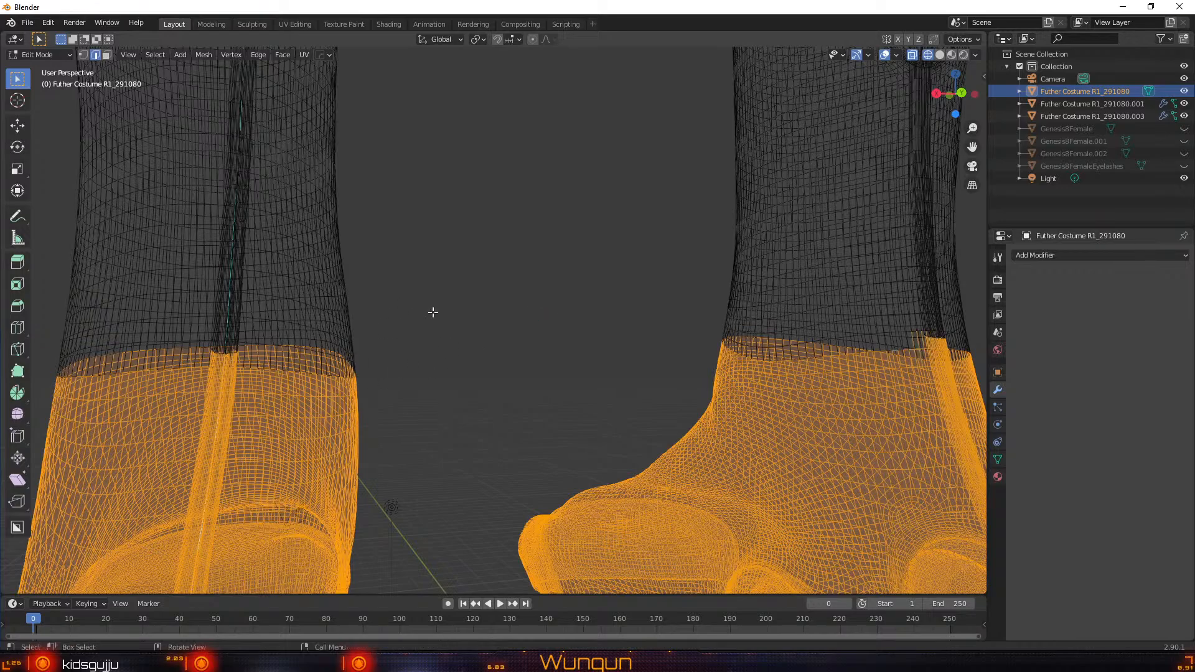
# Deselect the first leg's rear strip edges that extend above the ankle loop with Circle Select
pyautogui.scroll(-4, 477, 310)
pyautogui.moveTo(781, 299); pyautogui.dragTo(688, 299, button='middle')
pyautogui.scroll(2, 688, 300)
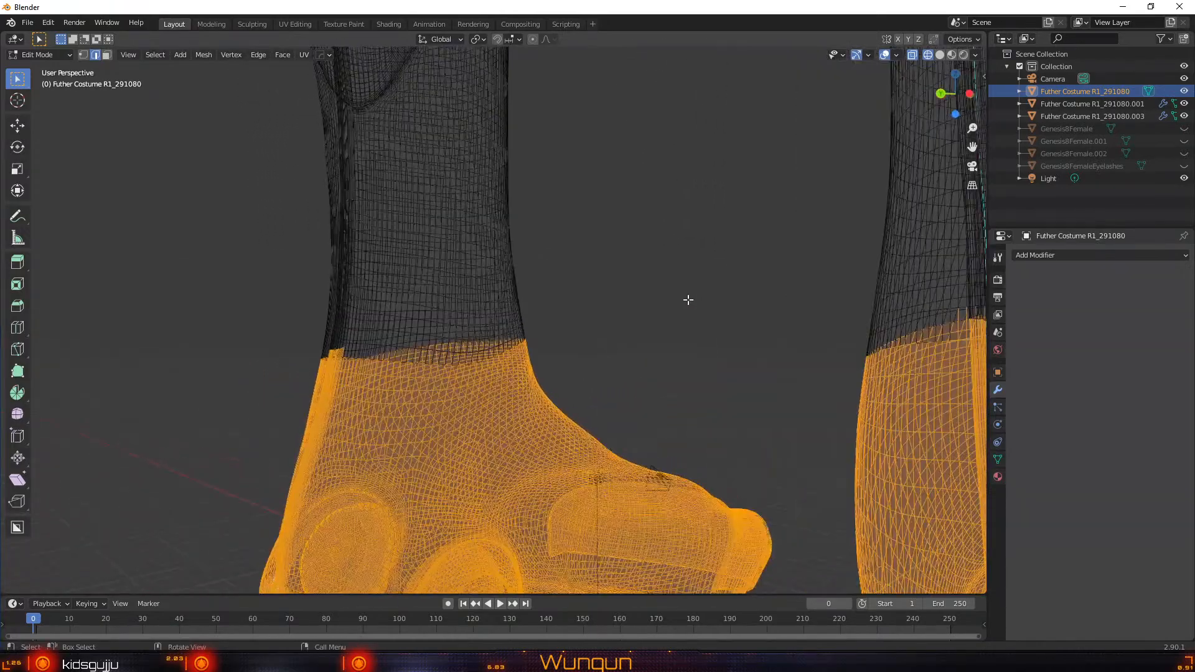
pyautogui.scroll(-1, 688, 300)
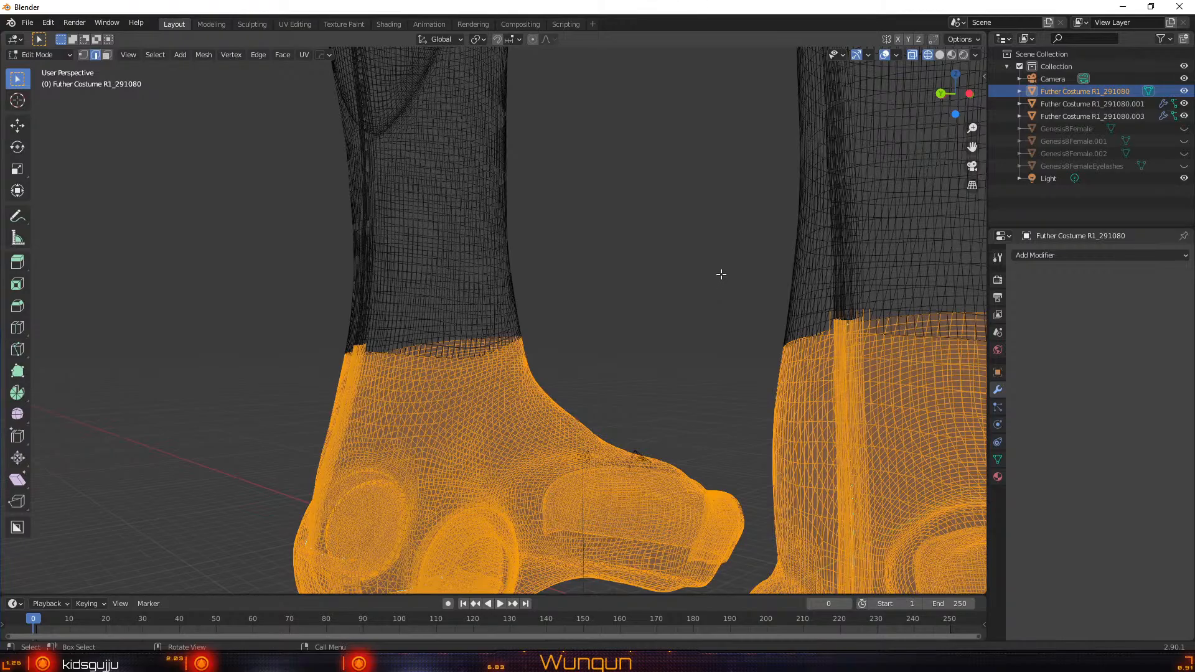
pyautogui.moveTo(720, 269); pyautogui.dragTo(413, 232, button='middle')
pyautogui.scroll(2, 407, 247)
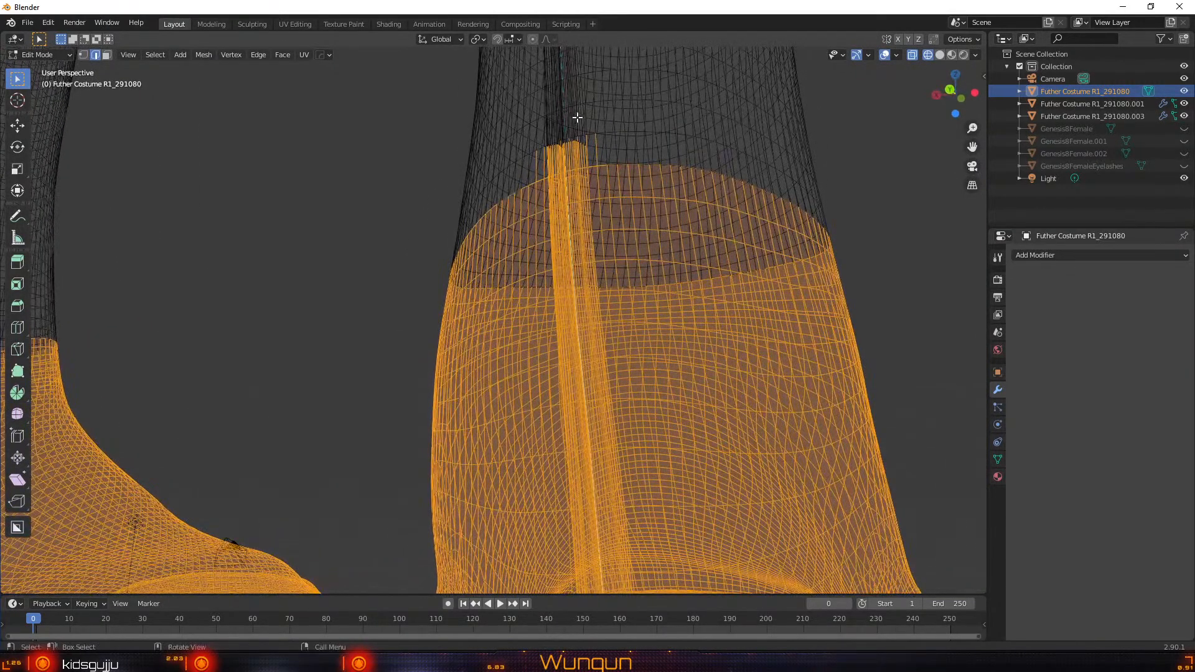
pyautogui.press('c')
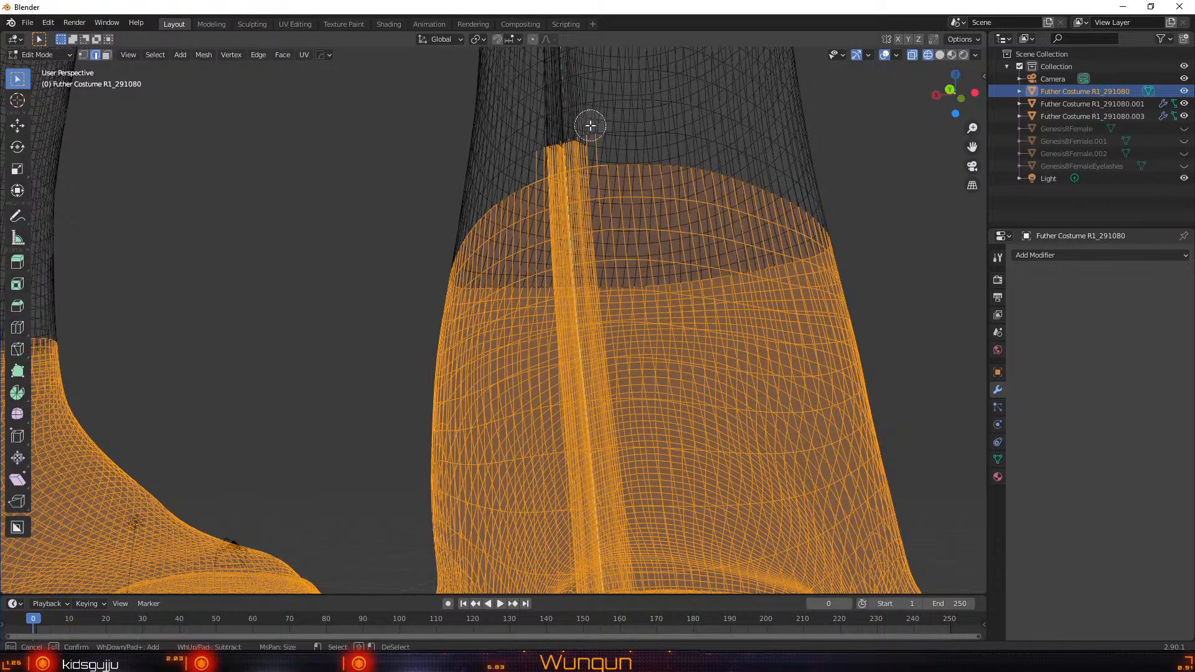
pyautogui.moveTo(572, 132)
pyautogui.mouseDown()
pyautogui.moveTo(591, 118)
pyautogui.moveTo(585, 102)
pyautogui.moveTo(581, 115)
pyautogui.mouseUp()
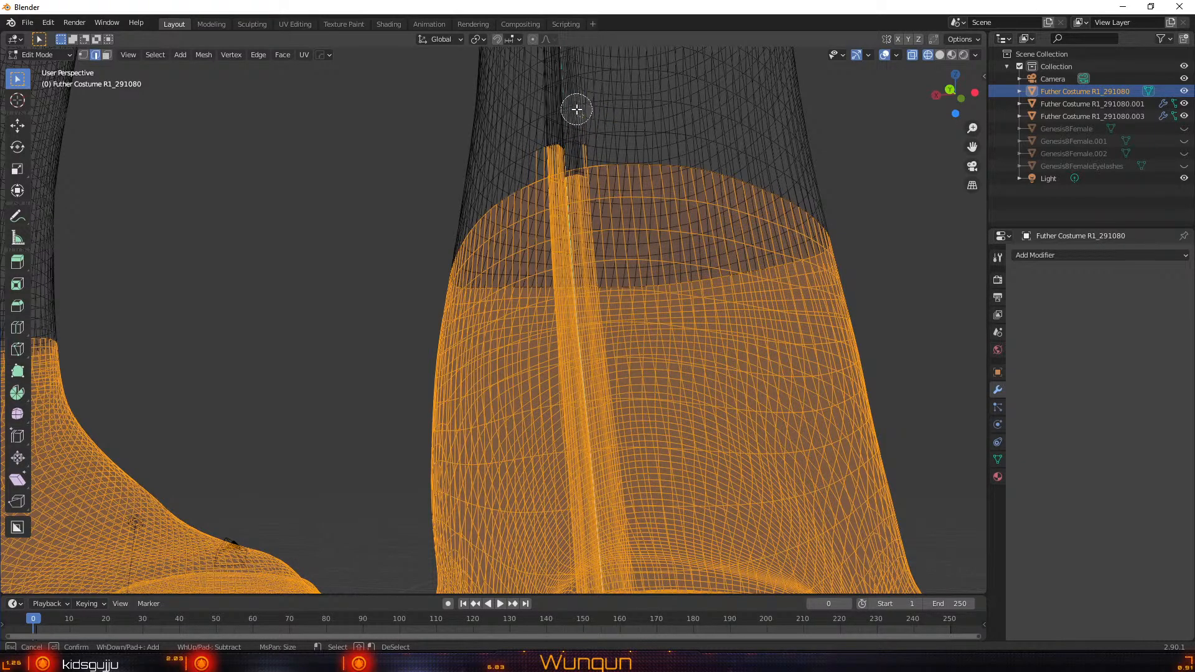
pyautogui.scroll(-3, 578, 113)
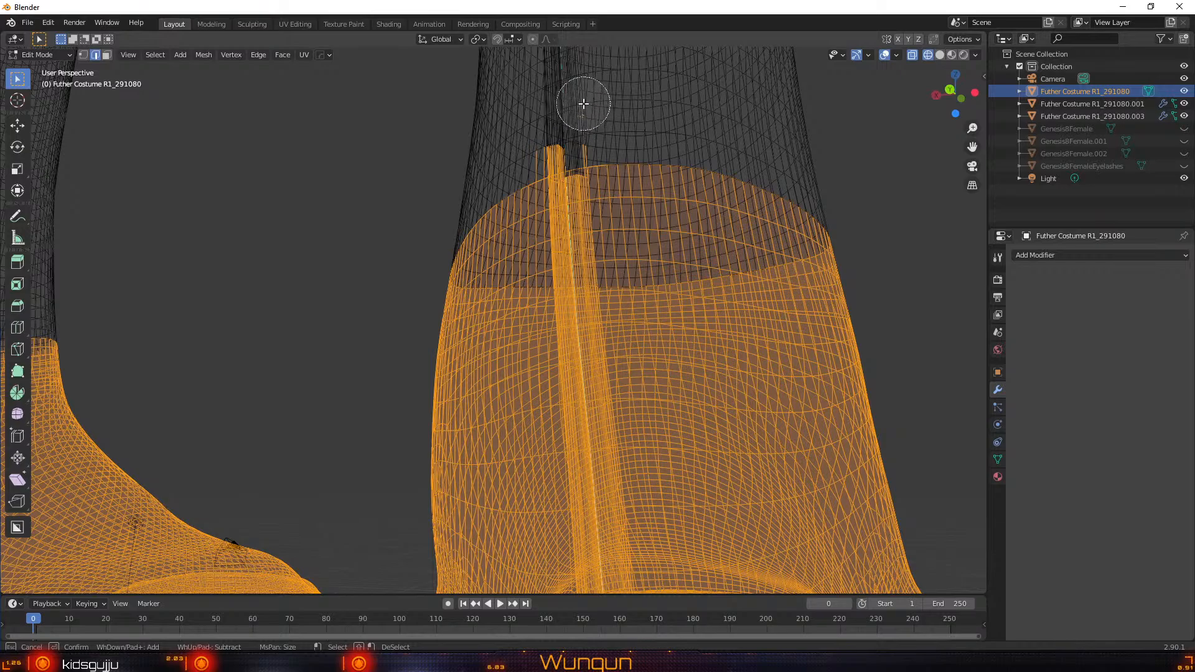
pyautogui.middleClick(554, 137)
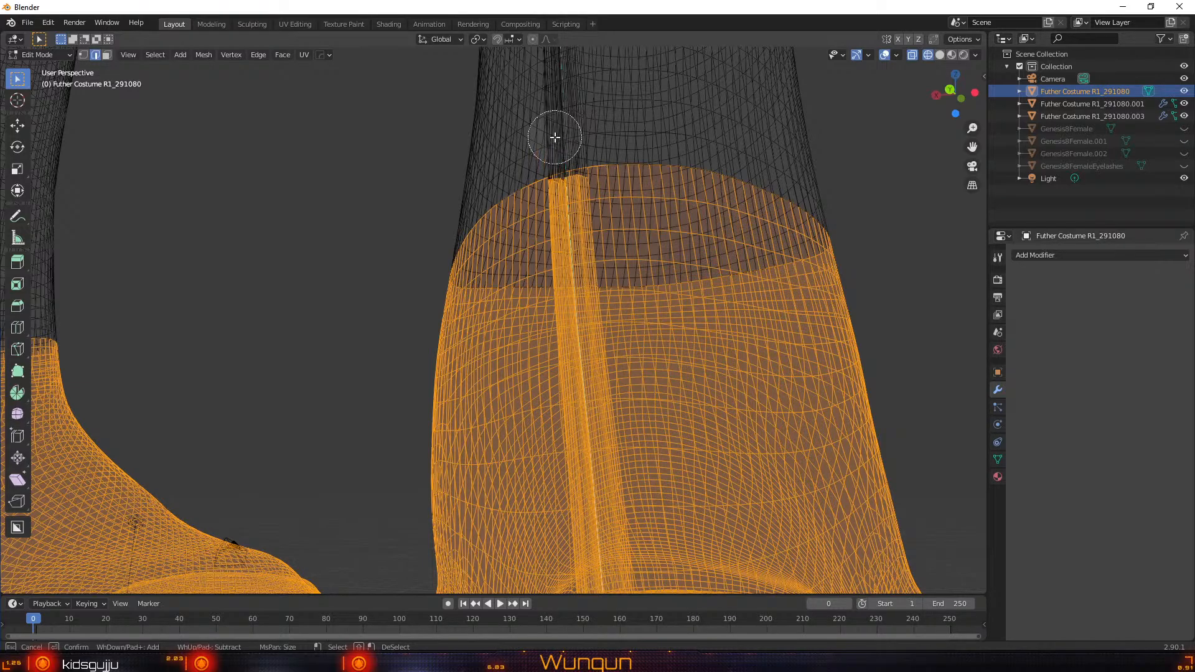
pyautogui.rightClick(371, 149)
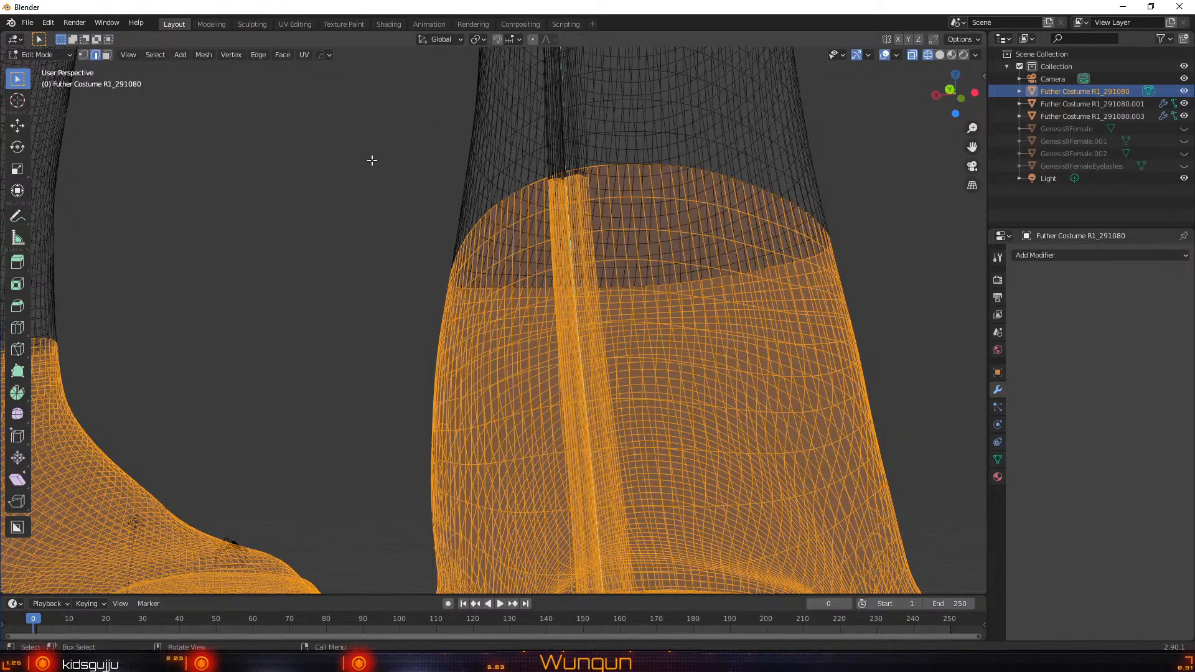
# Deselect the excess rear strip edges above the other leg's ankle loop so the selection ends at the rip
pyautogui.scroll(3, 373, 163)
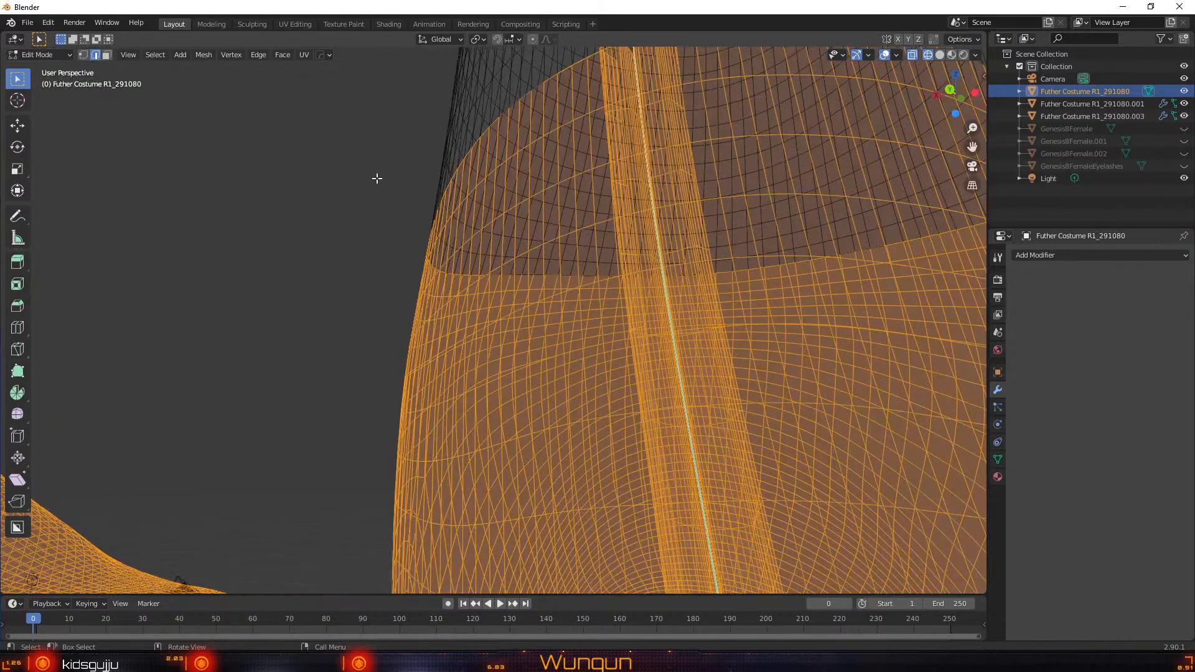
pyautogui.keyDown('alt'); pyautogui.moveTo(373, 150); pyautogui.dragTo(384, 177, button='middle'); pyautogui.keyUp('alt')
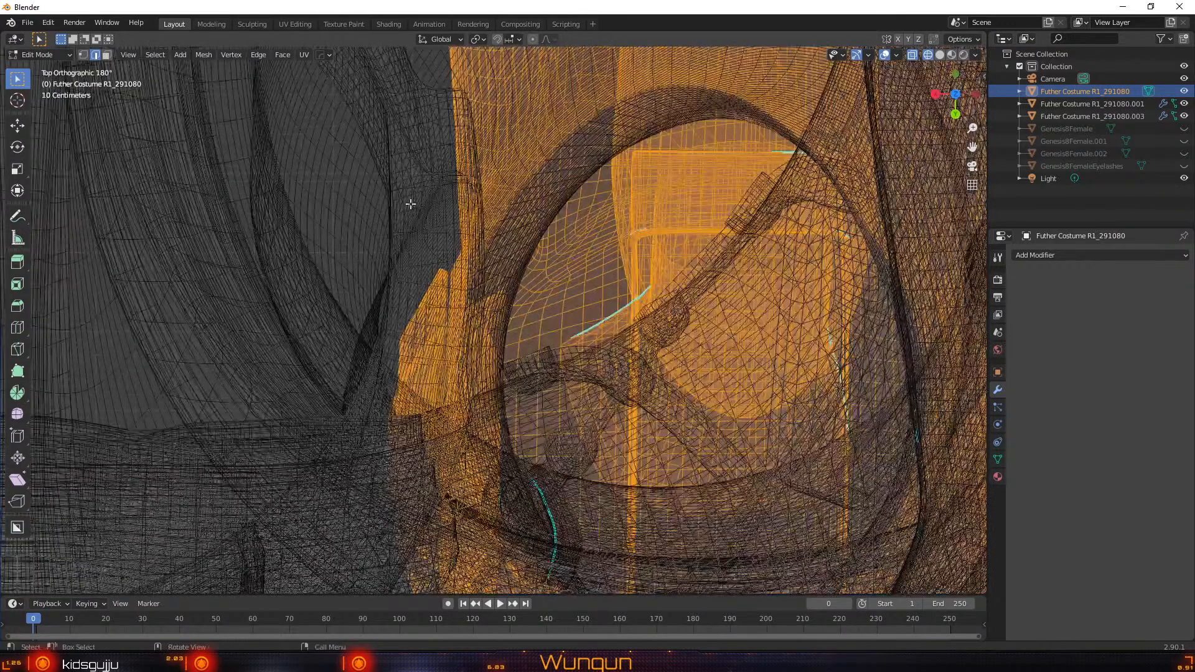
pyautogui.moveTo(457, 282); pyautogui.dragTo(606, 181, button='middle')
pyautogui.moveTo(846, 269); pyautogui.dragTo(330, 236, button='middle')
pyautogui.moveTo(213, 224); pyautogui.dragTo(899, 240, button='middle')
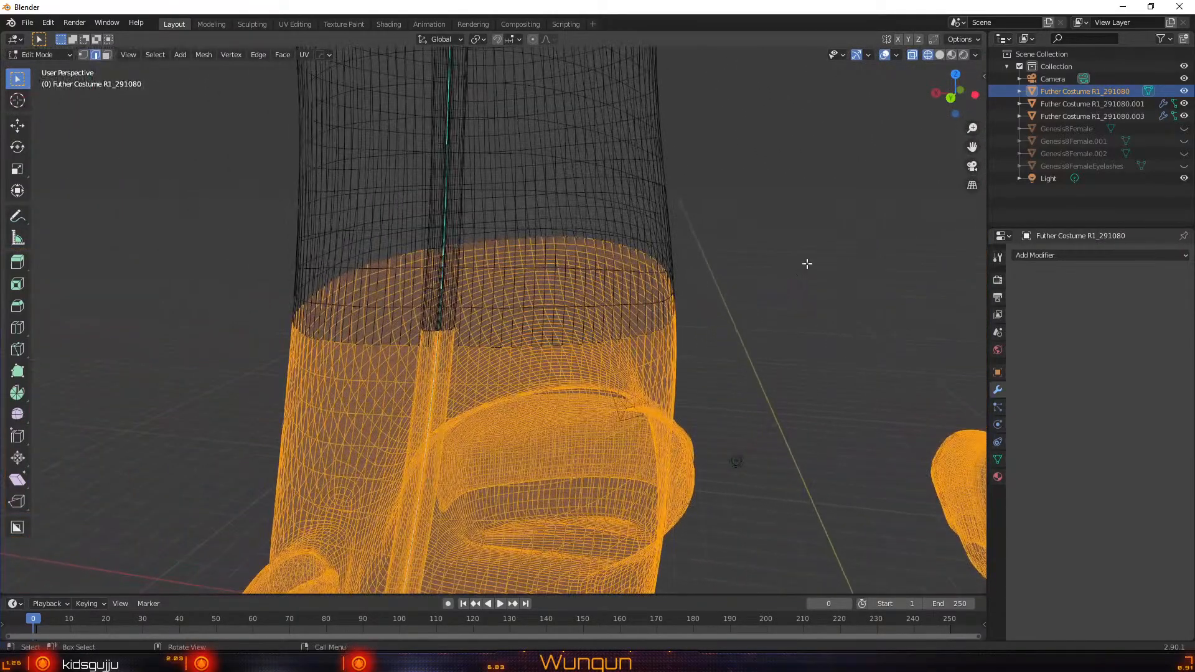
pyautogui.moveTo(786, 319); pyautogui.dragTo(594, 281, button='middle')
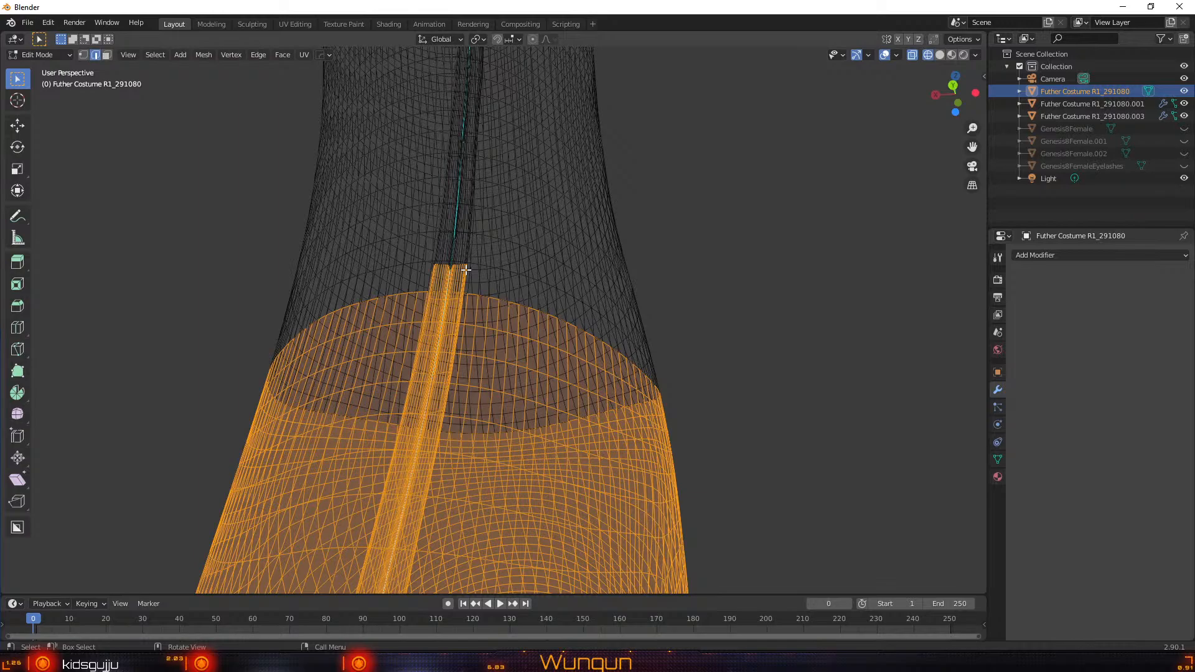
pyautogui.press('c')
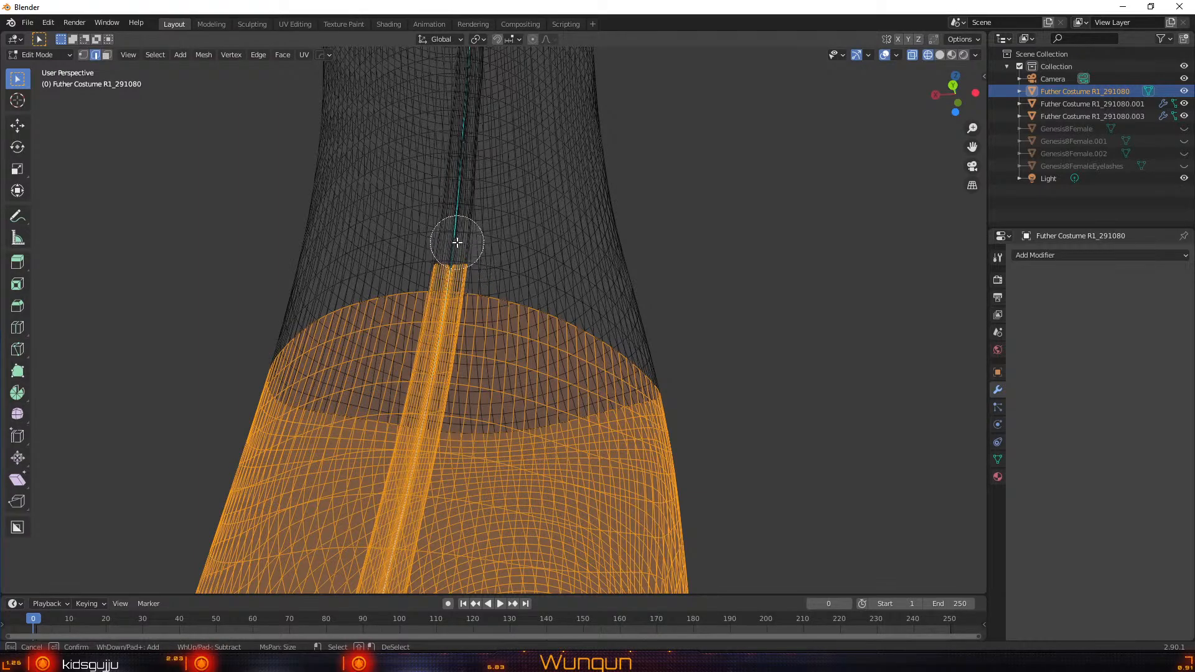
pyautogui.keyDown('shift'); pyautogui.moveTo(457, 242); pyautogui.dragTo(447, 252); pyautogui.keyUp('shift')
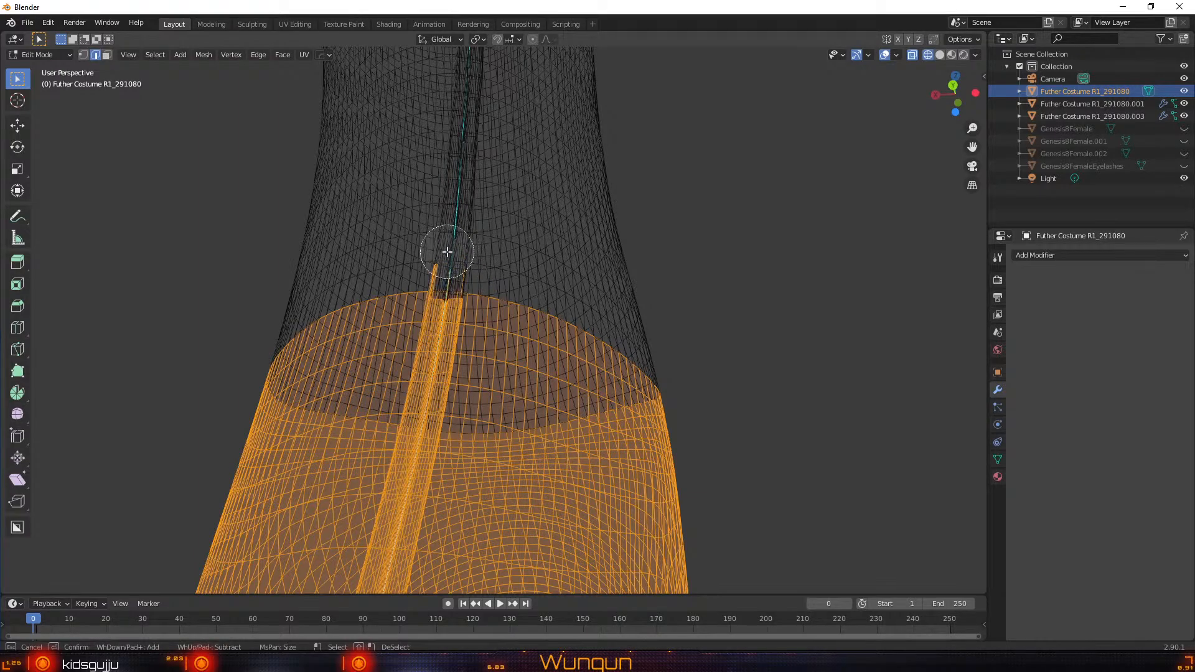
pyautogui.keyDown('shift'); pyautogui.click(446, 251); pyautogui.keyUp('shift')
pyautogui.press('Escape')
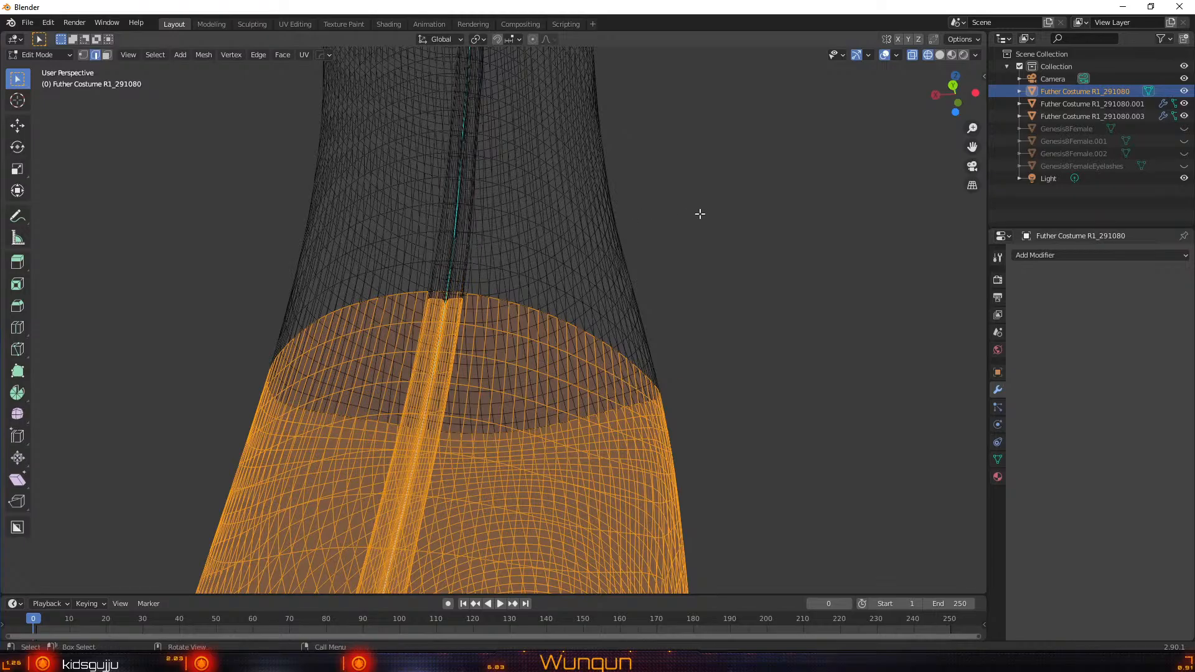
# Separate the selected feet from the costume mesh into their own object
pyautogui.moveTo(766, 208); pyautogui.dragTo(844, 272, button='middle')
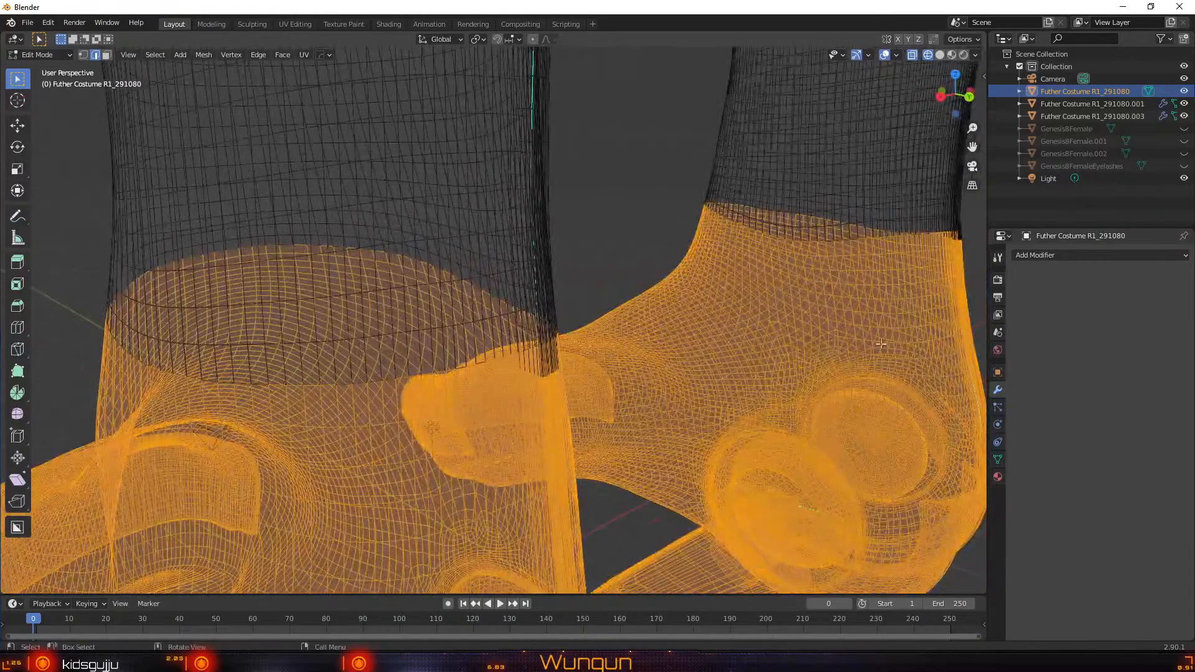
pyautogui.scroll(-4, 853, 359)
pyautogui.moveTo(853, 359)
pyautogui.mouseDown(button='middle')
pyautogui.moveTo(728, 360)
pyautogui.moveTo(846, 362)
pyautogui.mouseUp(button='middle')
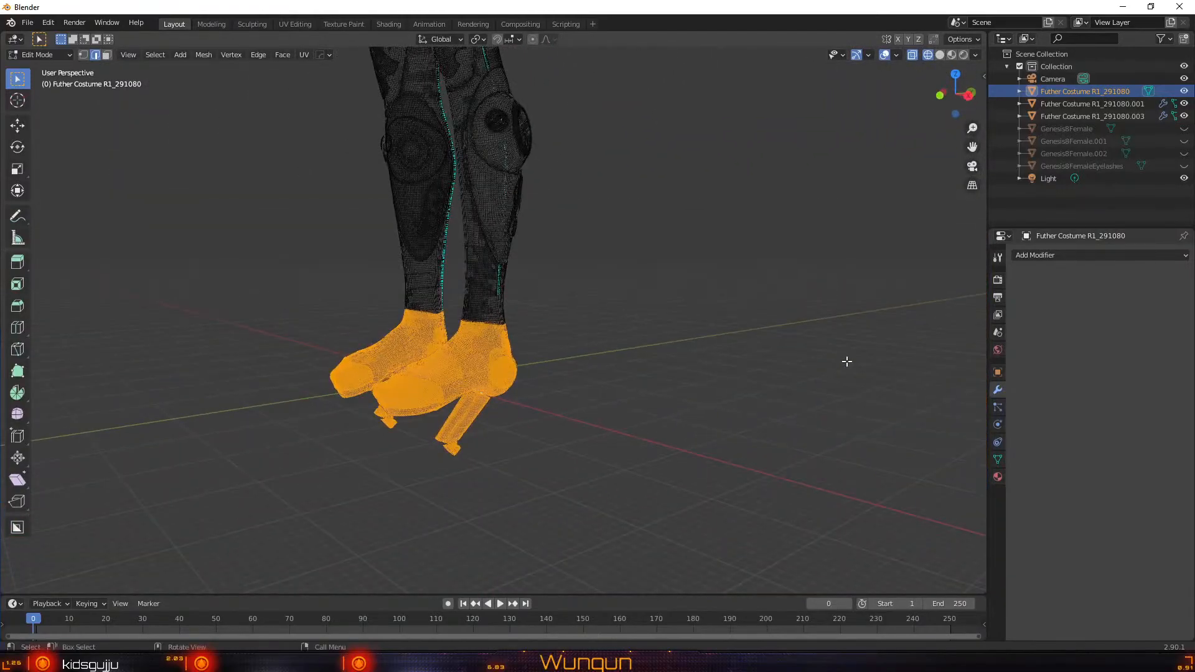
pyautogui.press('p')
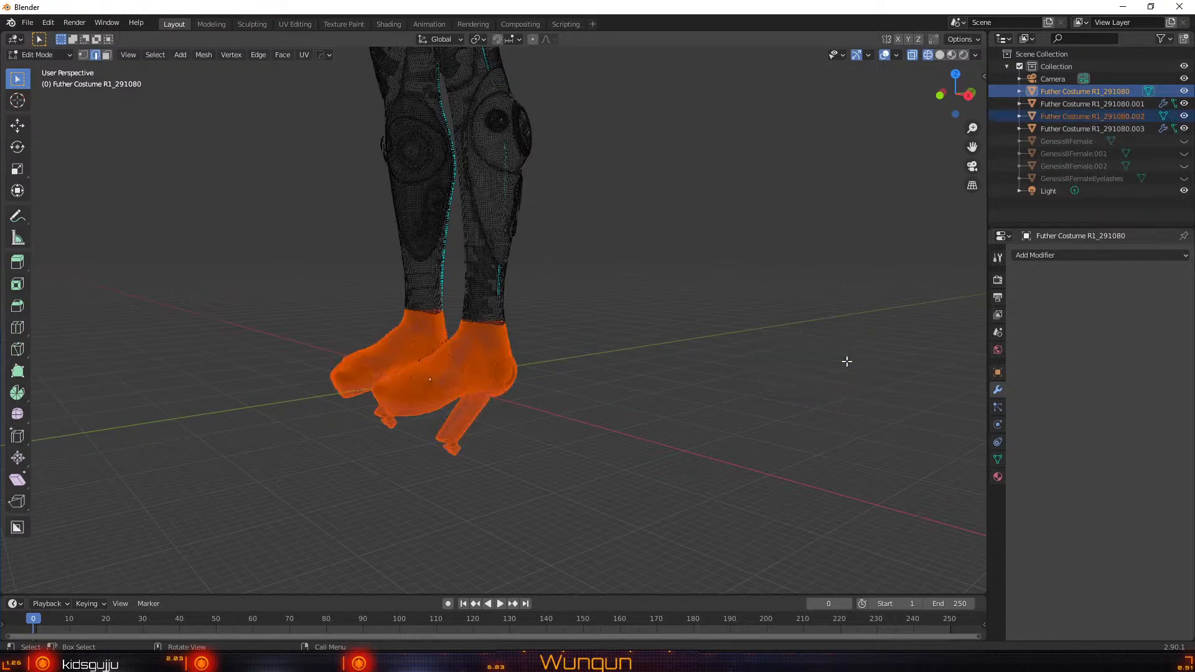
# Switch the viewport to Solid shading and inspect the separated feet on the whole figure
pyautogui.scroll(-3, 633, 303)
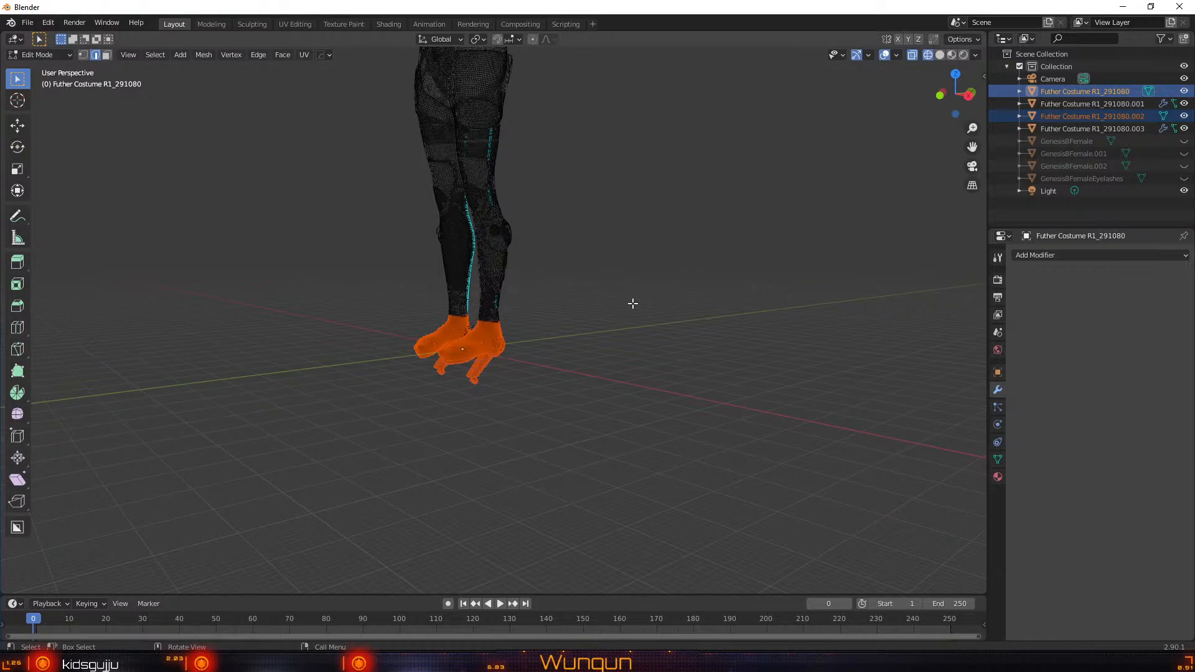
pyautogui.press('z')
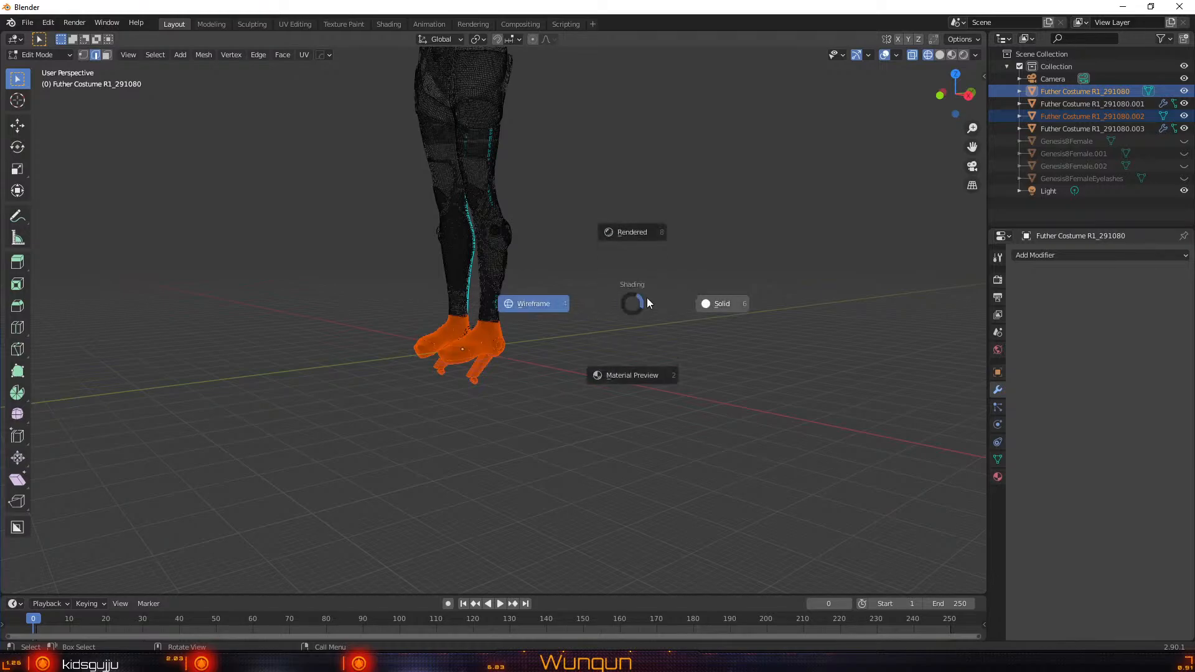
pyautogui.click(743, 306)
pyautogui.moveTo(539, 297)
pyautogui.mouseDown(button='middle')
pyautogui.moveTo(600, 320)
pyautogui.moveTo(694, 304)
pyautogui.mouseUp(button='middle')
pyautogui.scroll(-6, 720, 299)
pyautogui.scroll(3, 594, 268)
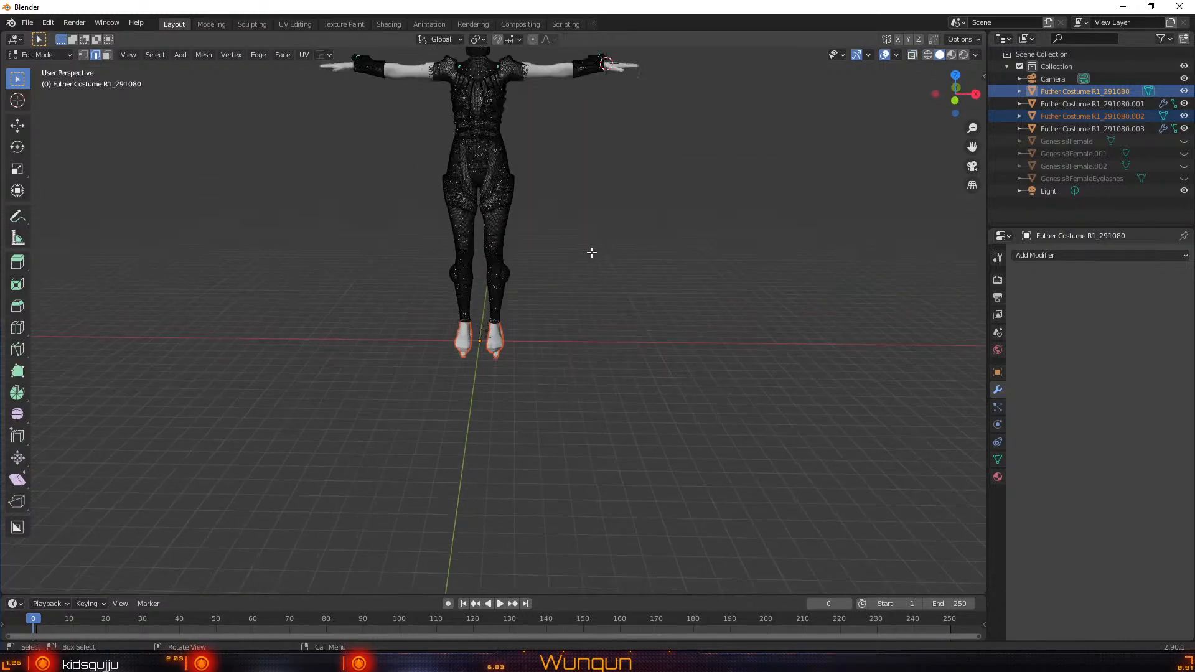
# Return to Object Mode from mesh editing and clear the object selection
pyautogui.keyDown('shift'); pyautogui.moveTo(587, 172); pyautogui.dragTo(608, 315, button='middle'); pyautogui.keyUp('shift')
pyautogui.scroll(6, 608, 315)
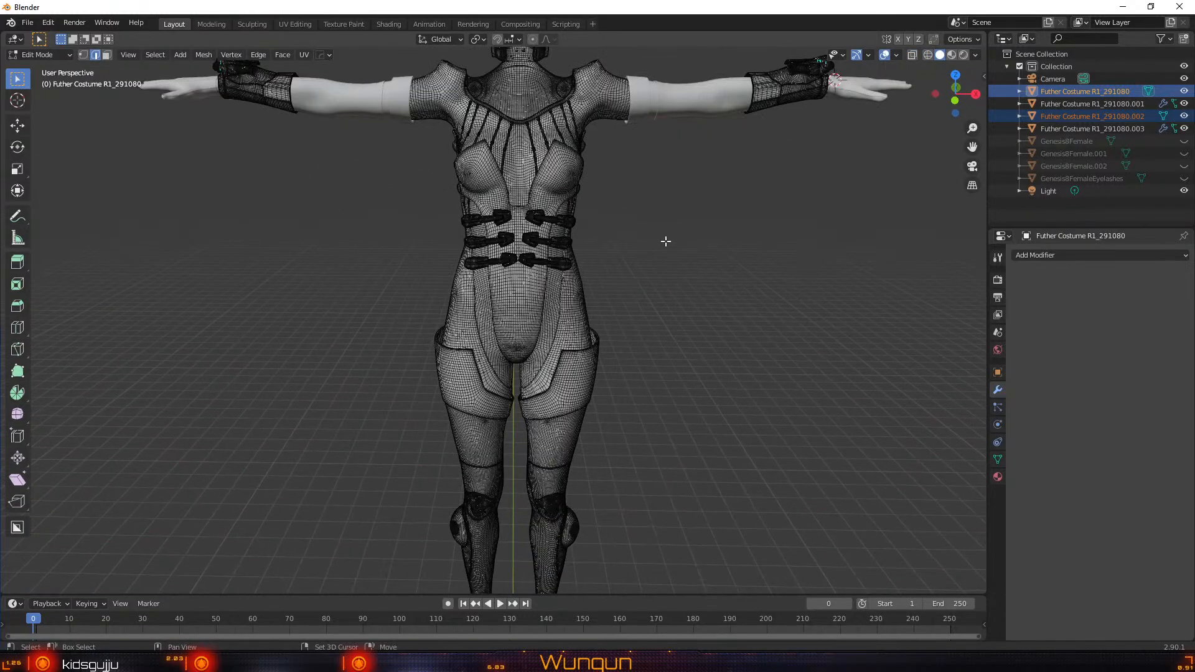
pyautogui.scroll(3, 685, 391)
pyautogui.moveTo(296, 397); pyautogui.dragTo(343, 363, button='middle')
pyautogui.scroll(-5, 314, 386)
pyautogui.scroll(5, 323, 373)
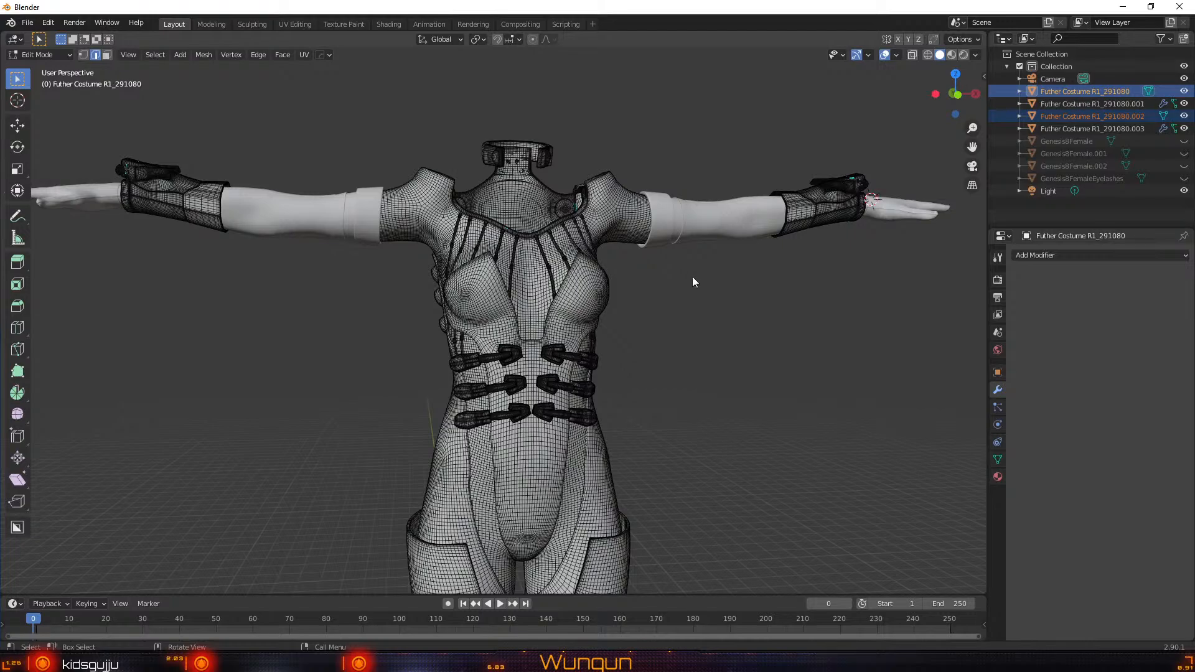
pyautogui.press('Tab')
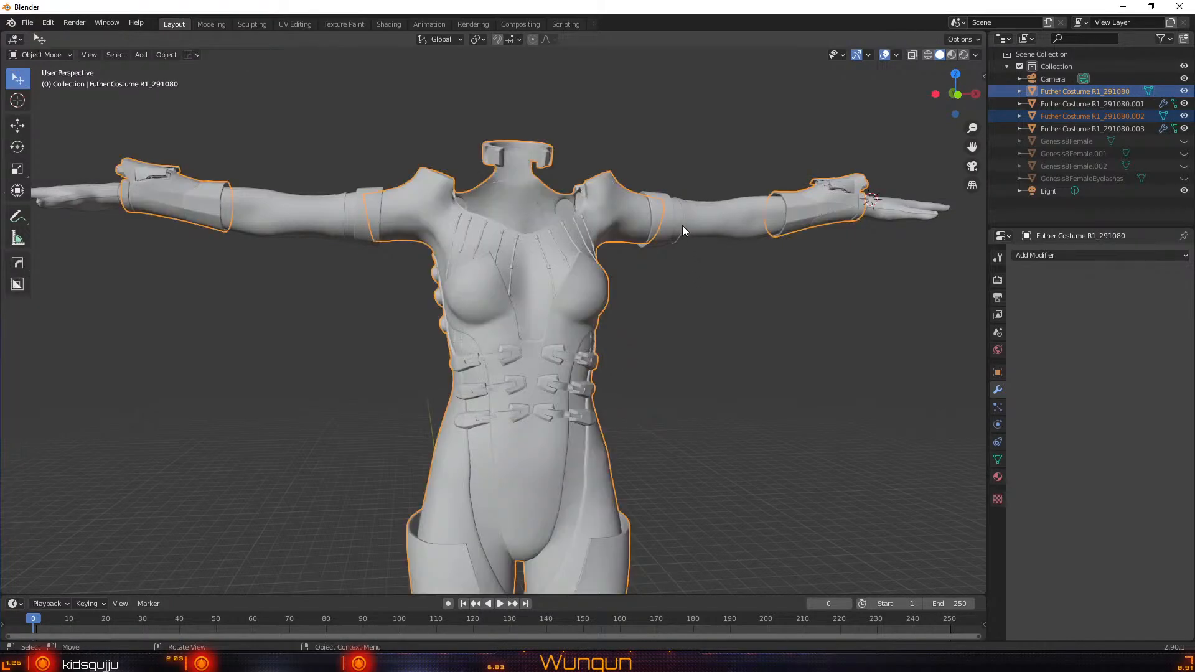
pyautogui.click(324, 100)
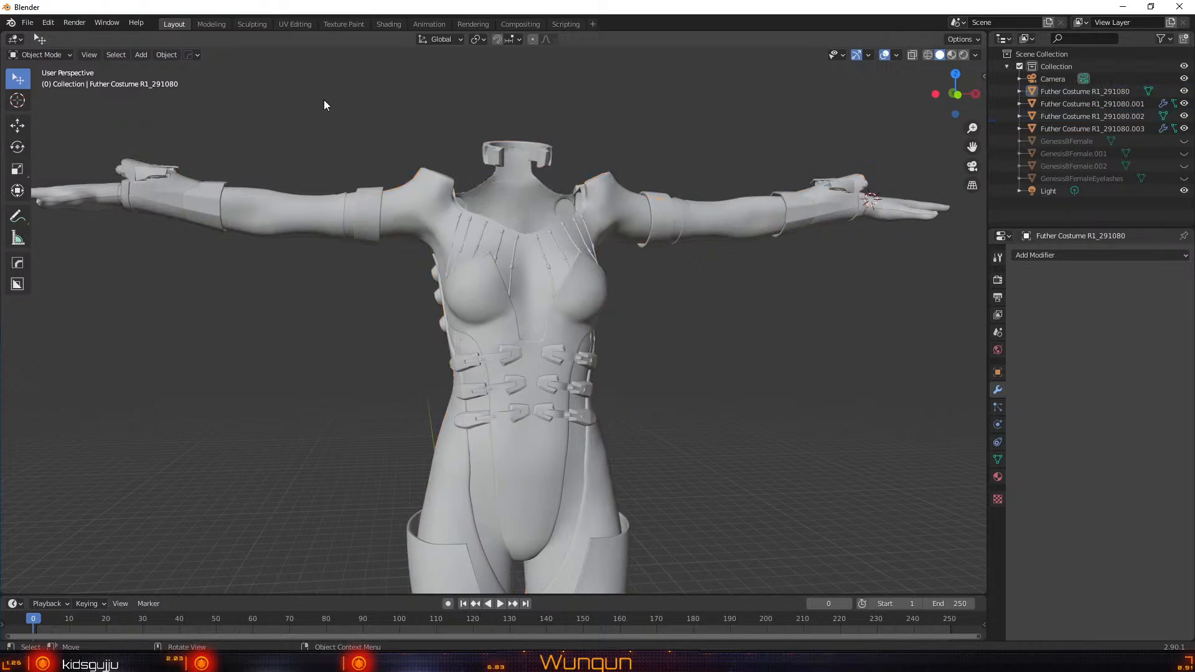
# Select the arms, hands and main costume objects in turn to examine how the figure is divided, then clear the selection
pyautogui.click(274, 199)
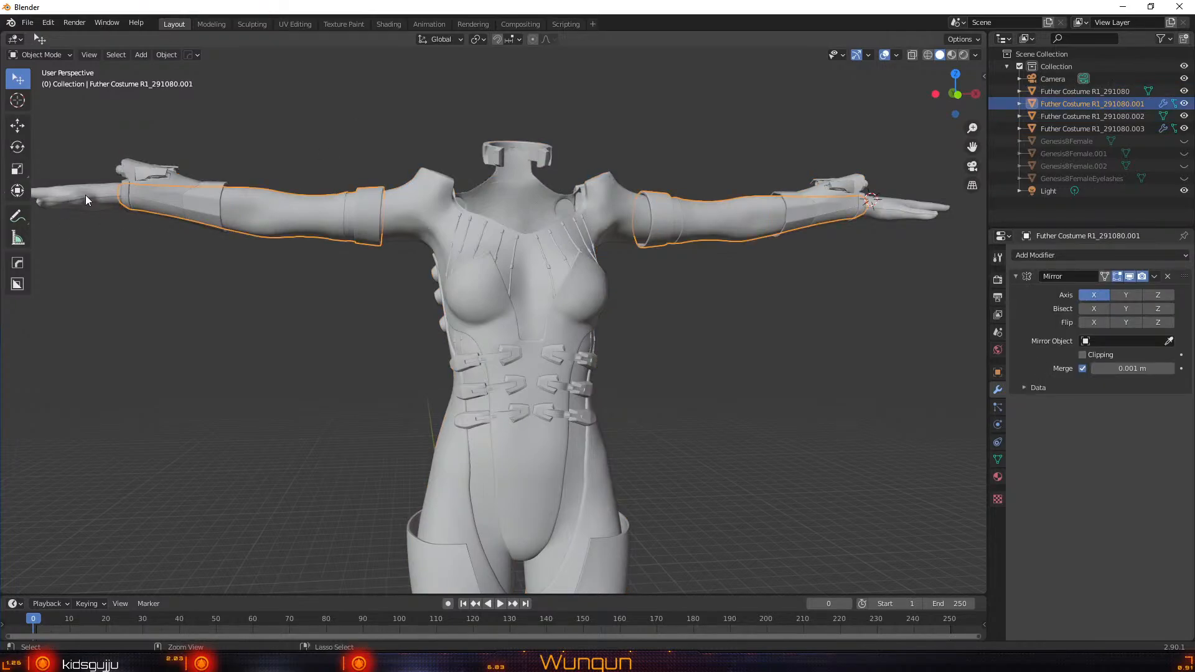
pyautogui.scroll(-3, 484, 264)
pyautogui.scroll(3, 596, 303)
pyautogui.keyDown('shift'); pyautogui.click(893, 212); pyautogui.keyUp('shift')
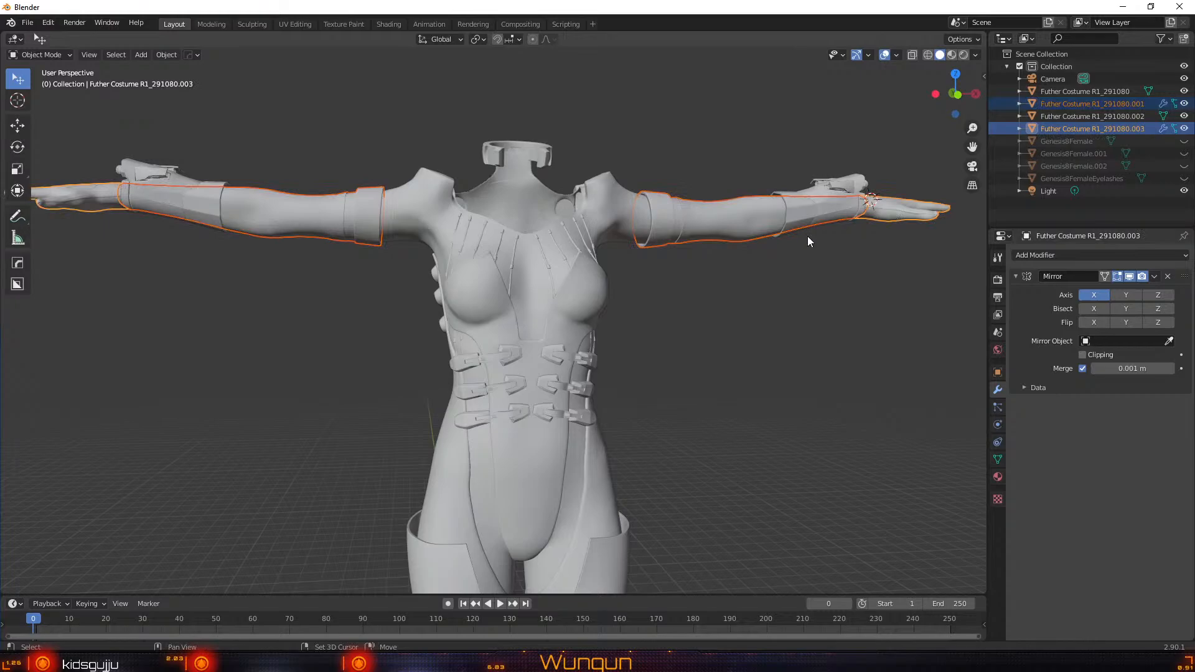
pyautogui.keyDown('shift'); pyautogui.click(824, 185); pyautogui.keyUp('shift')
pyautogui.scroll(-3, 823, 184)
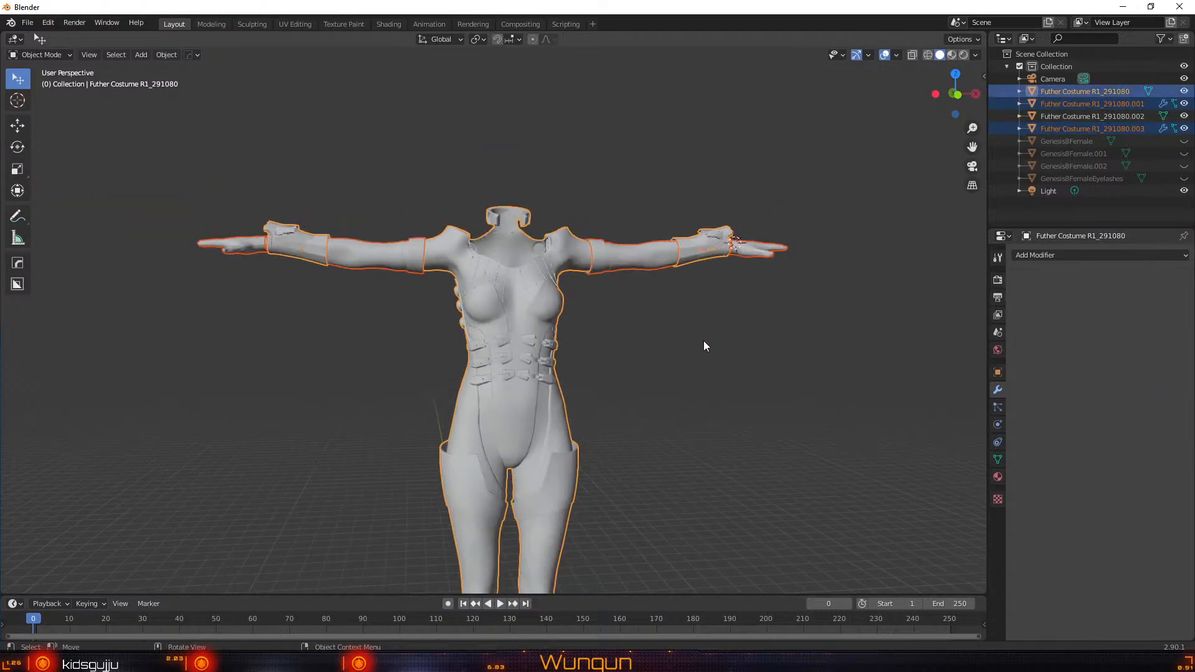
pyautogui.scroll(-3, 703, 346)
pyautogui.keyDown('shift'); pyautogui.moveTo(701, 361); pyautogui.dragTo(693, 274, button='middle'); pyautogui.keyUp('shift')
pyautogui.click(693, 272)
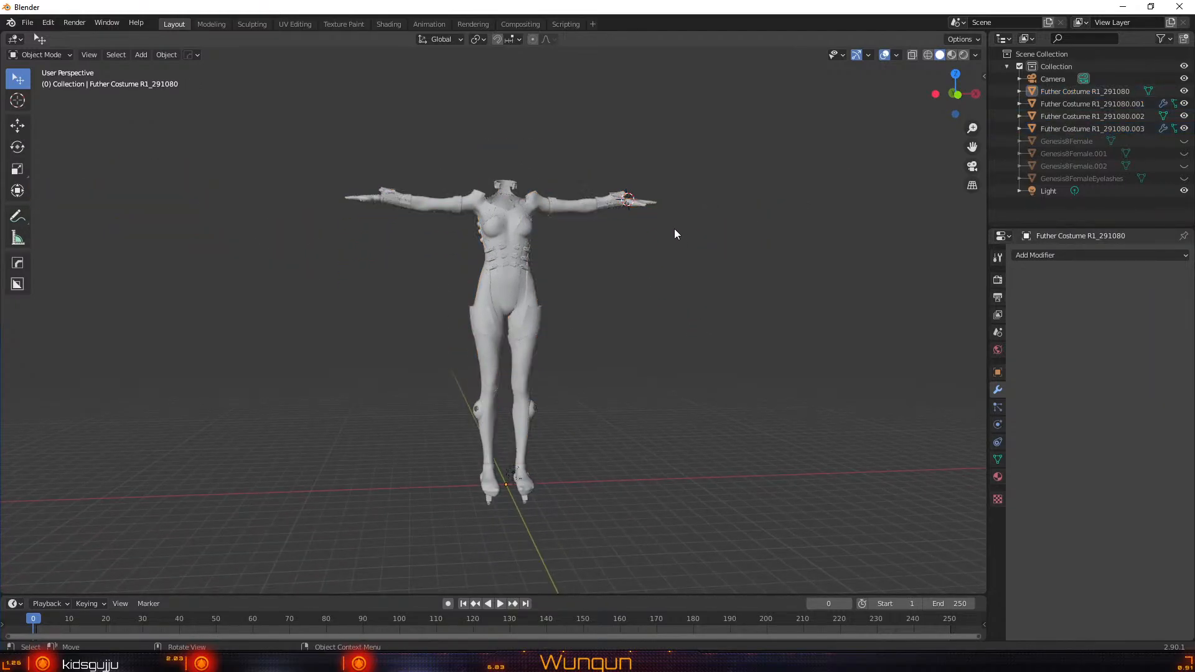
# Select the main costume object and enter Edit Mode at the bracer on the figure's left forearm
pyautogui.scroll(7, 678, 221)
pyautogui.scroll(-4, 679, 205)
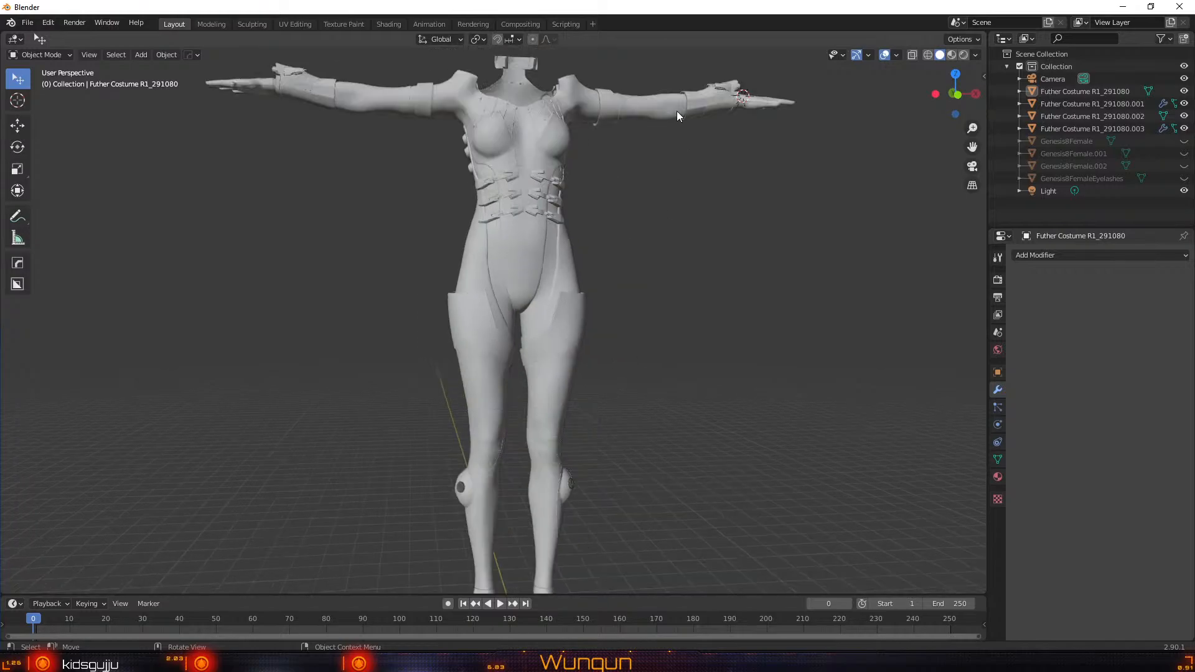
pyautogui.click(651, 113)
pyautogui.click(550, 155)
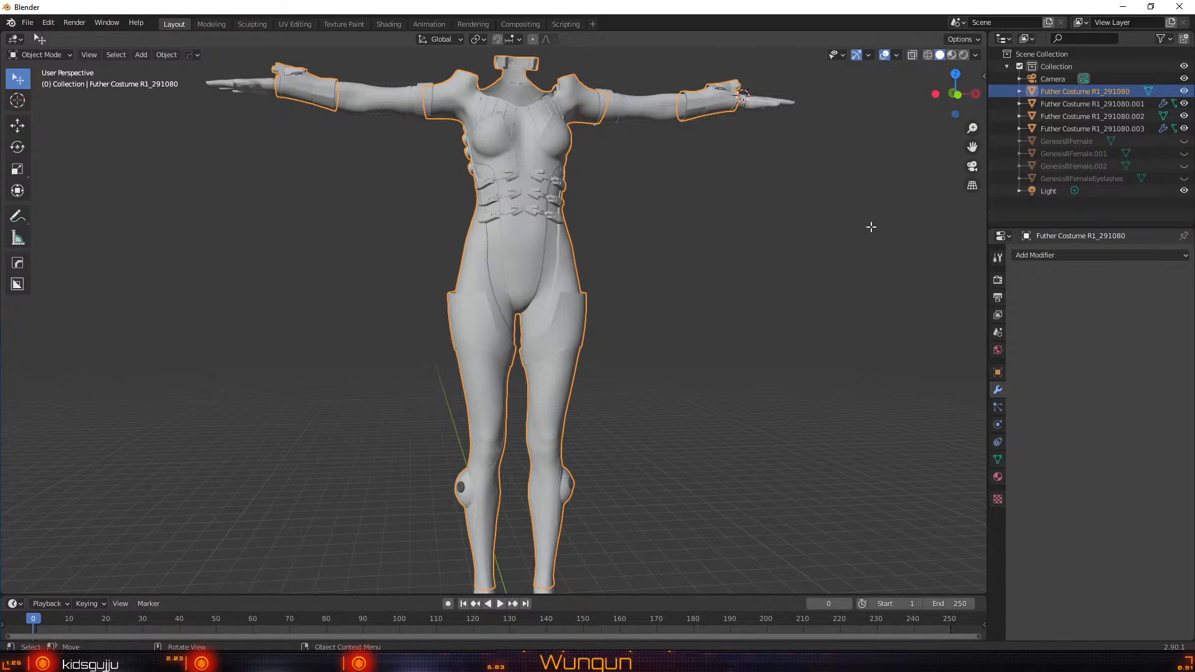
pyautogui.press('Tab')
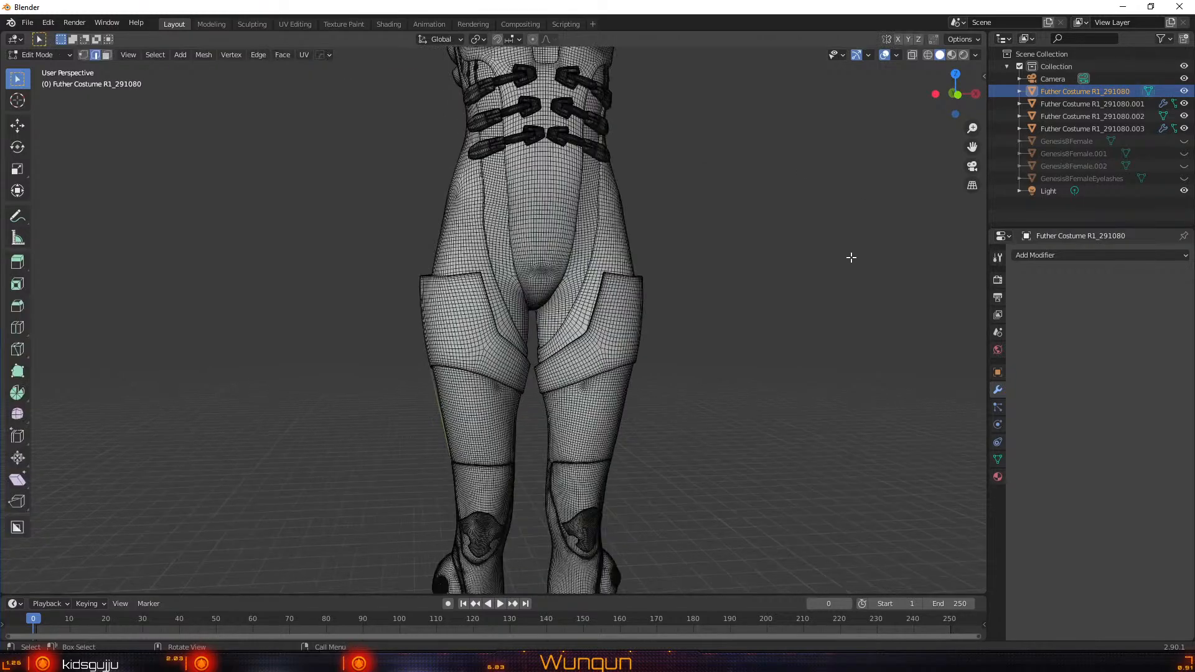
pyautogui.keyDown('shift'); pyautogui.moveTo(740, 186); pyautogui.dragTo(529, 402, button='middle'); pyautogui.keyUp('shift')
pyautogui.scroll(6, 653, 292)
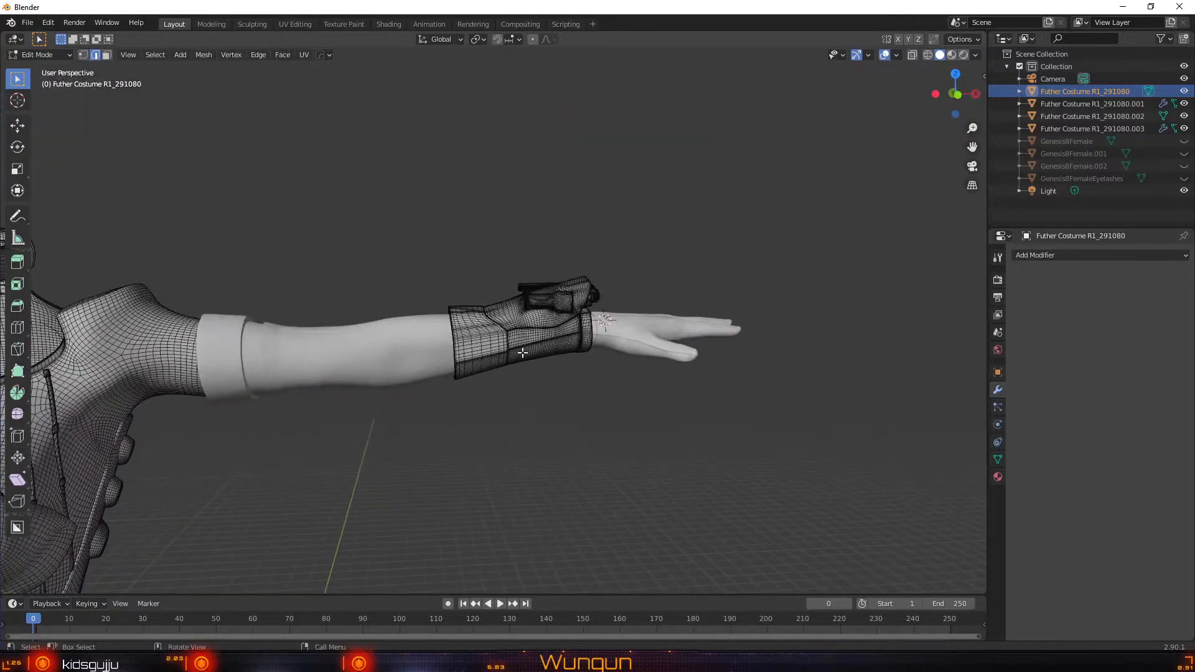
pyautogui.scroll(5, 528, 344)
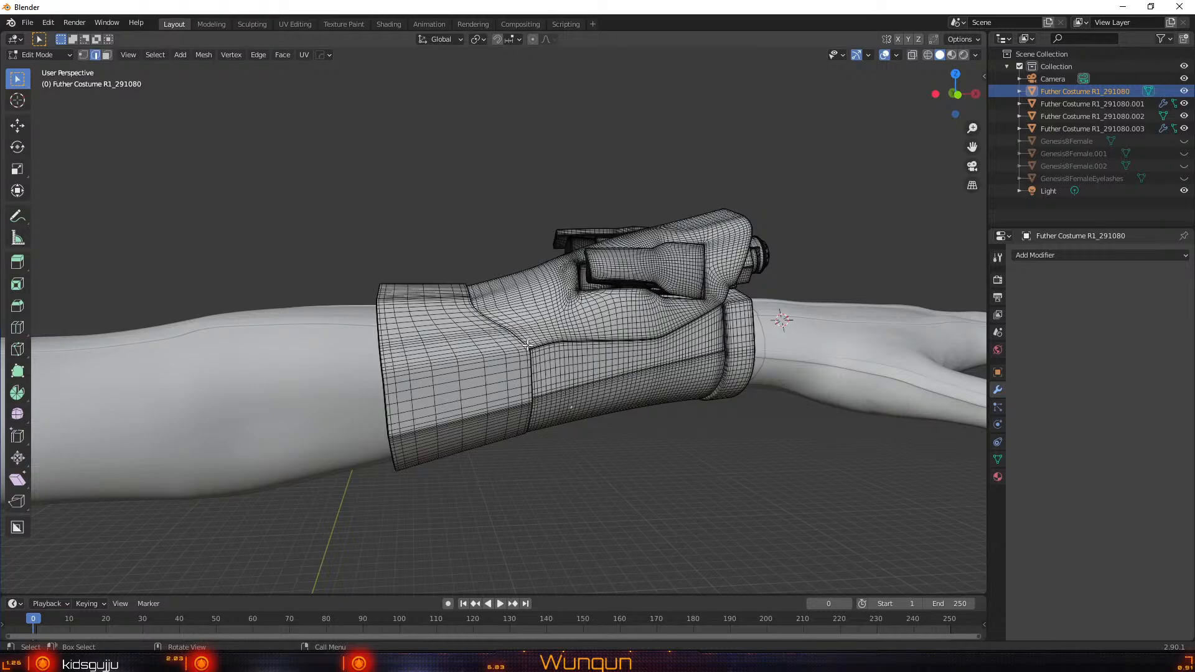
# Try to select the left forearm bracer piece by piece with Select Linked
pyautogui.press('l')
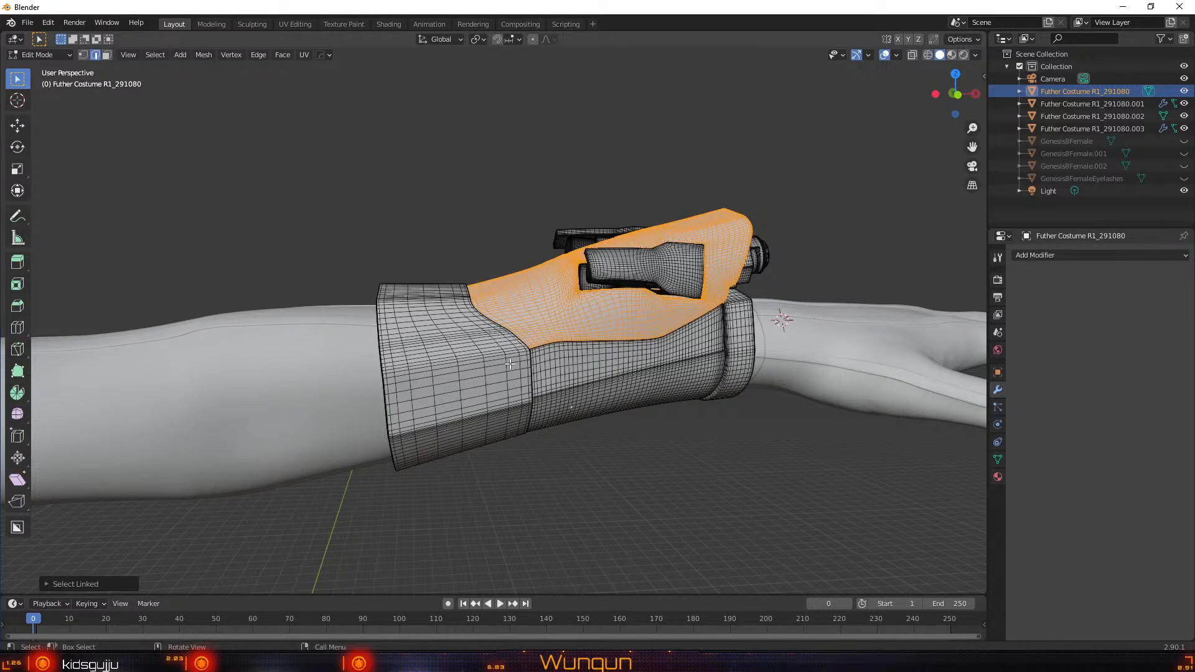
pyautogui.press('l')
pyautogui.press('l')
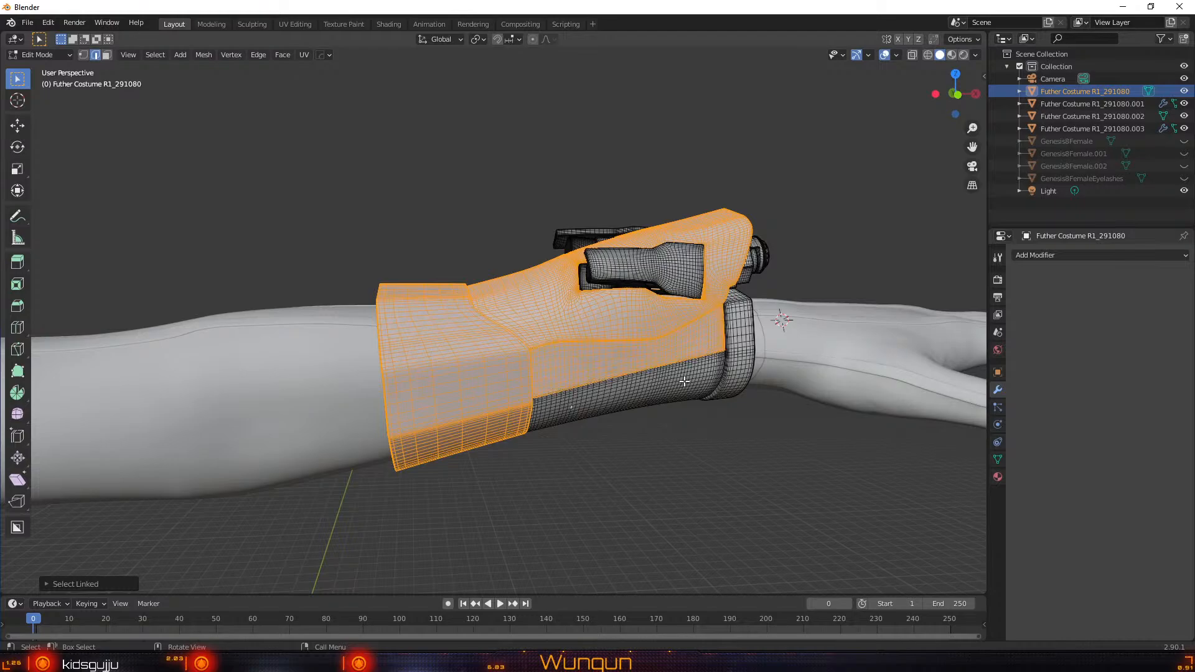
pyautogui.press('l')
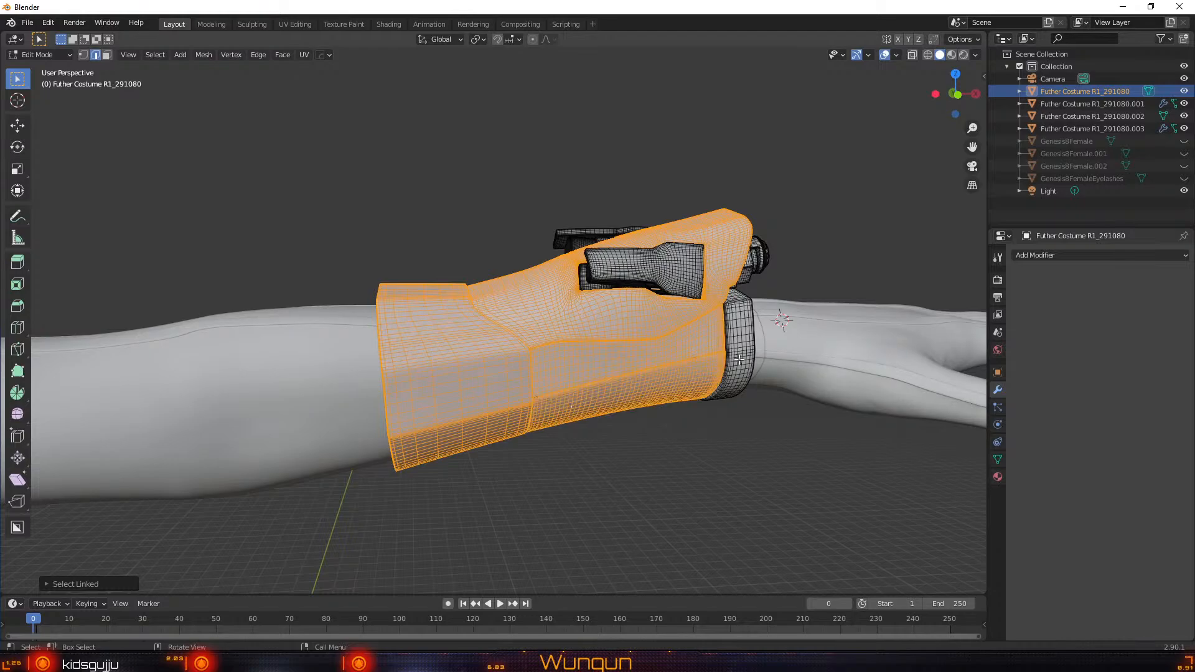
pyautogui.press('l')
pyautogui.press('l')
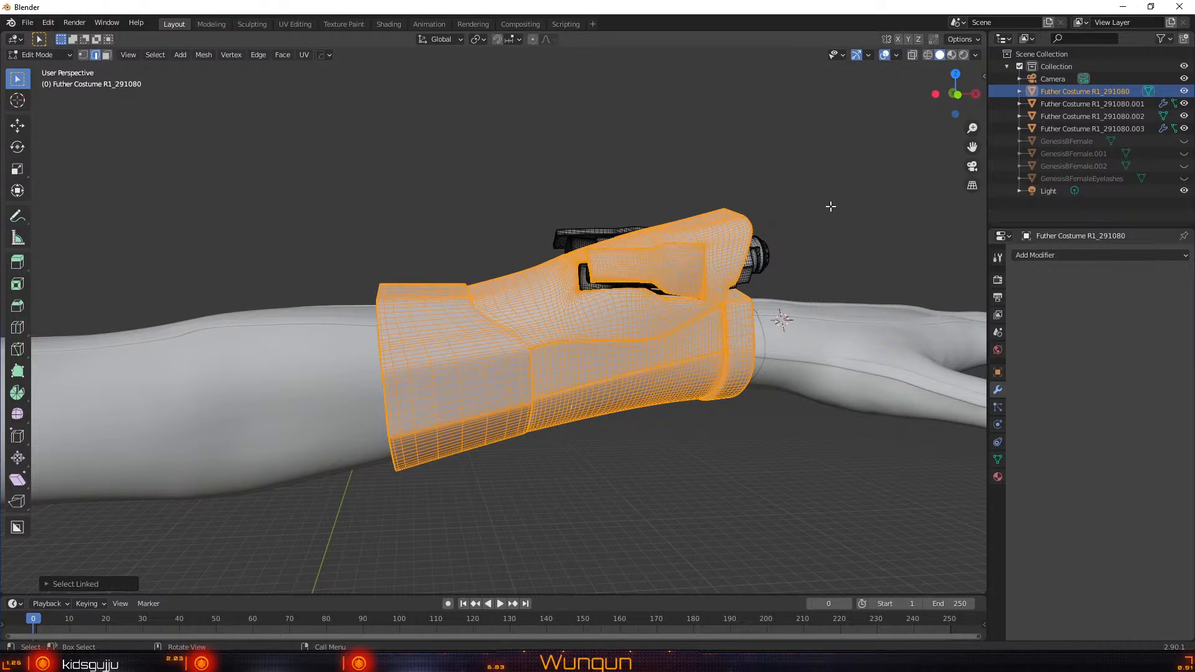
pyautogui.moveTo(832, 203); pyautogui.dragTo(635, 235, button='middle')
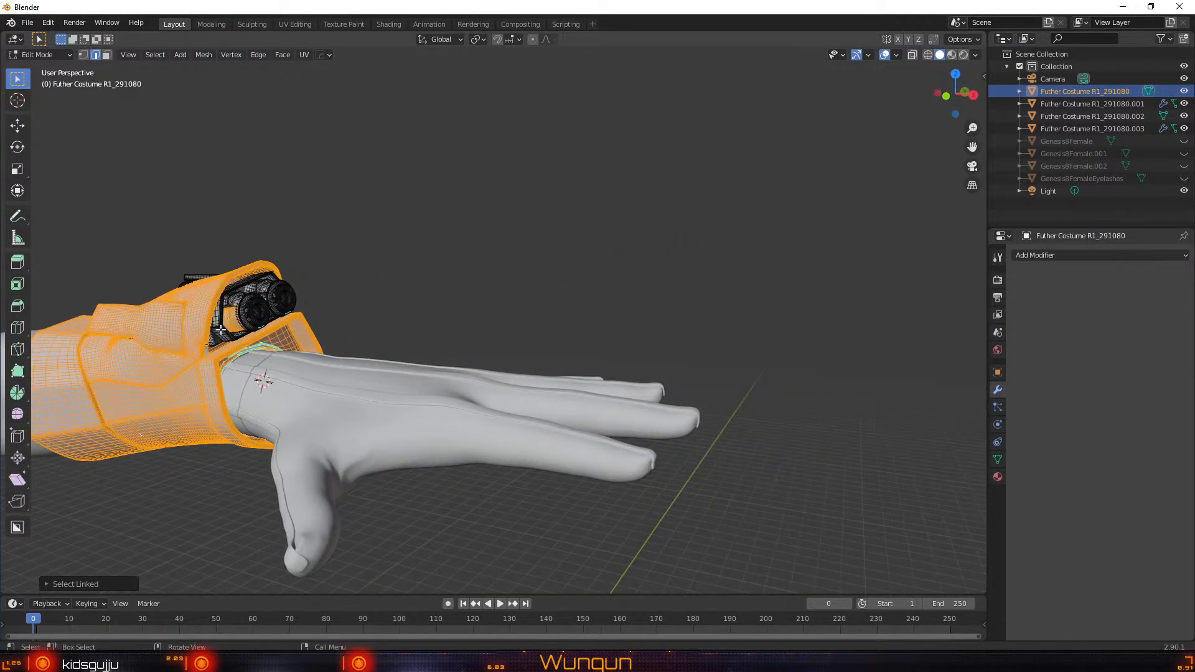
pyautogui.scroll(-5, 308, 256)
pyautogui.click(635, 333)
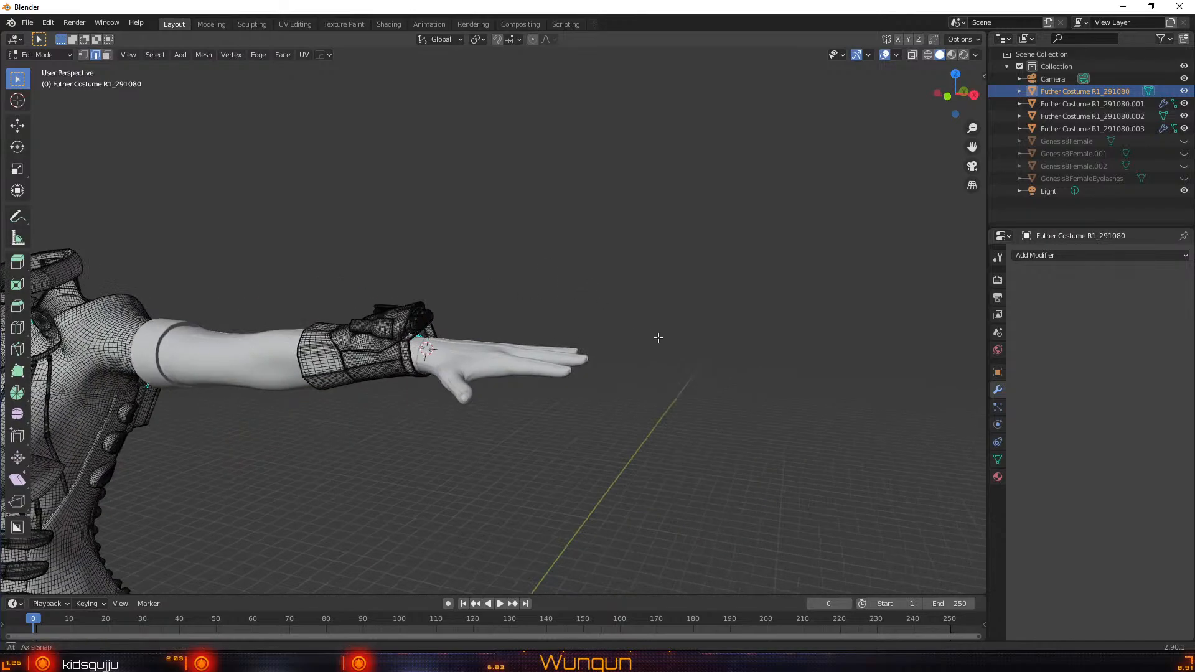
# Switch the viewport to Wireframe shading and box-select the entire left forearm bracer with its attachments
pyautogui.scroll(4, 670, 343)
pyautogui.scroll(-3, 510, 350)
pyautogui.scroll(2, 511, 350)
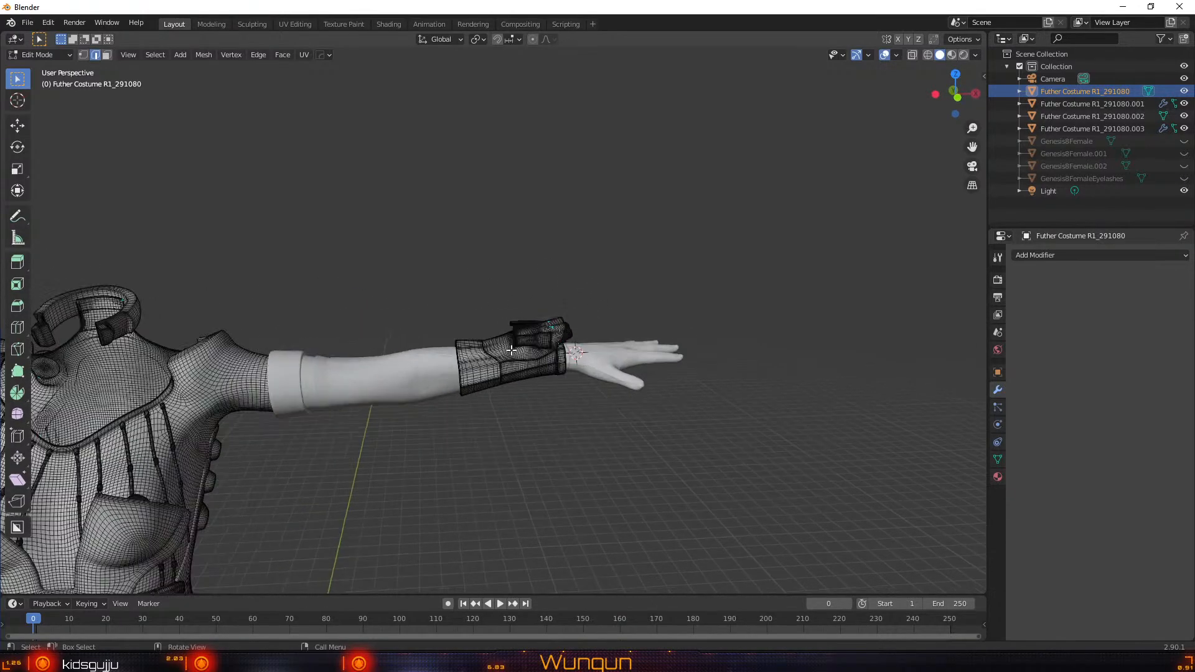
pyautogui.press('z')
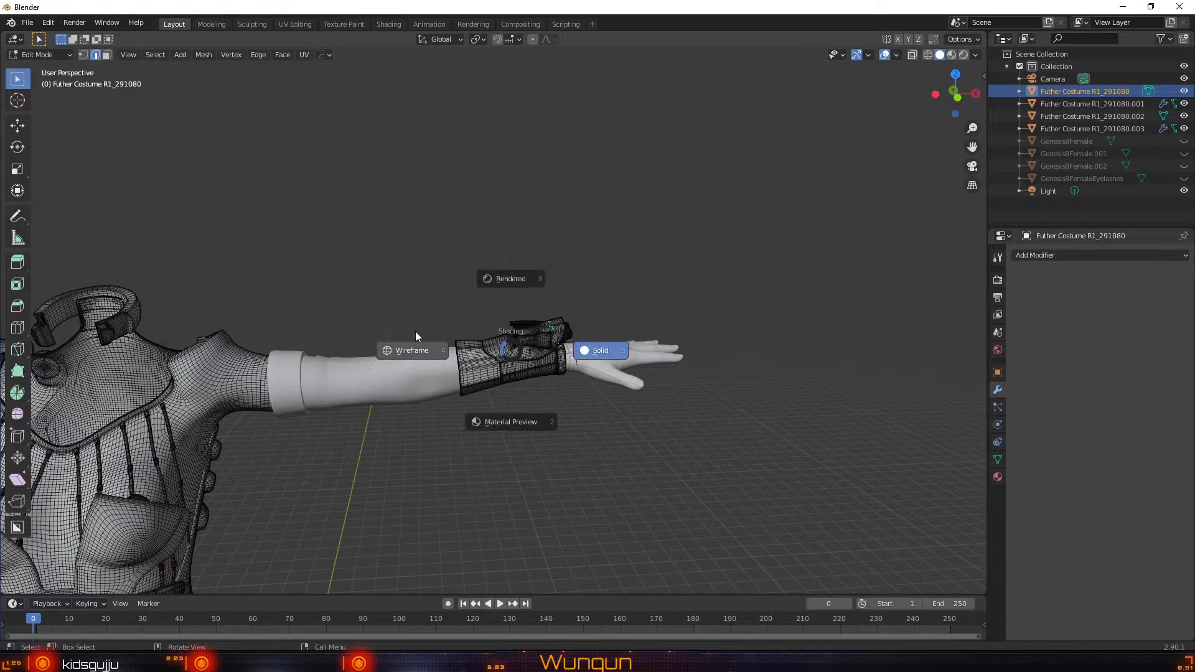
pyautogui.click(416, 348)
pyautogui.moveTo(423, 204); pyautogui.dragTo(594, 466)
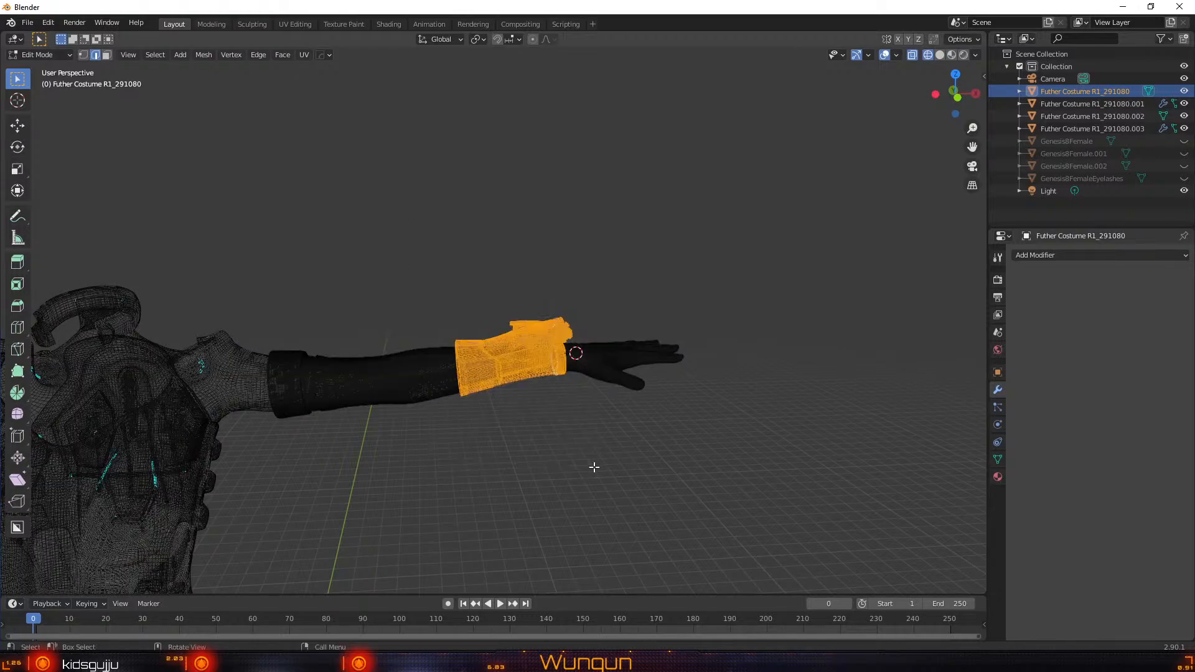
# Add the whole bracer on the opposite forearm to the selection with Box Select
pyautogui.moveTo(614, 474); pyautogui.dragTo(627, 488, button='middle')
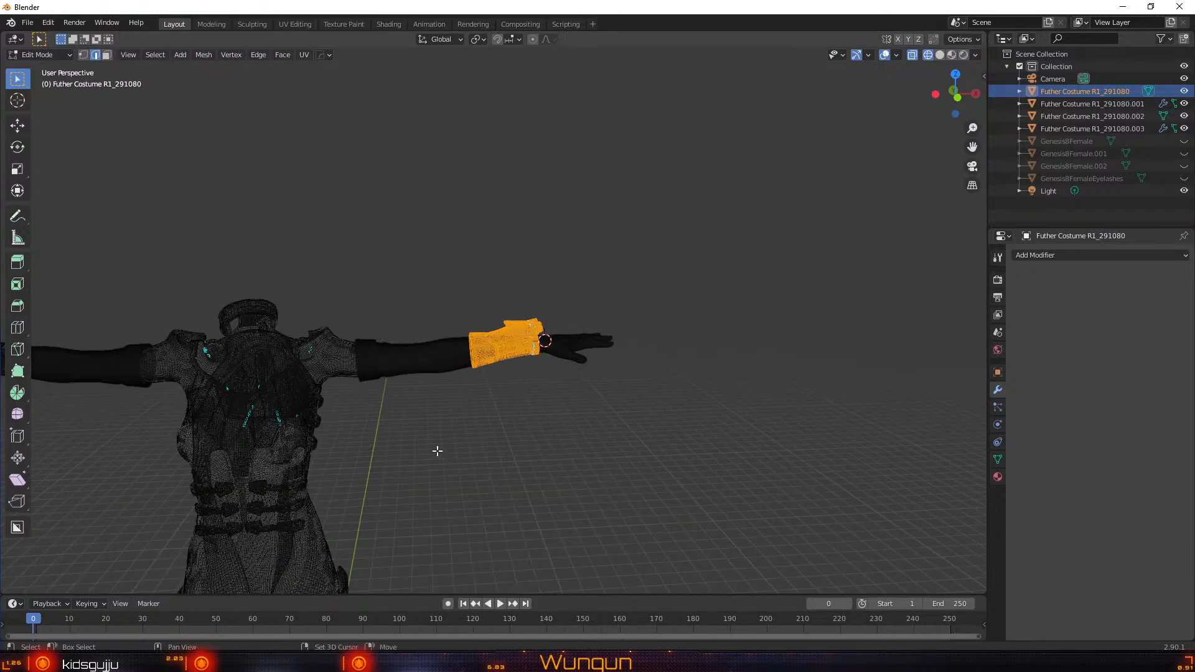
pyautogui.moveTo(437, 450); pyautogui.dragTo(716, 467, button='middle')
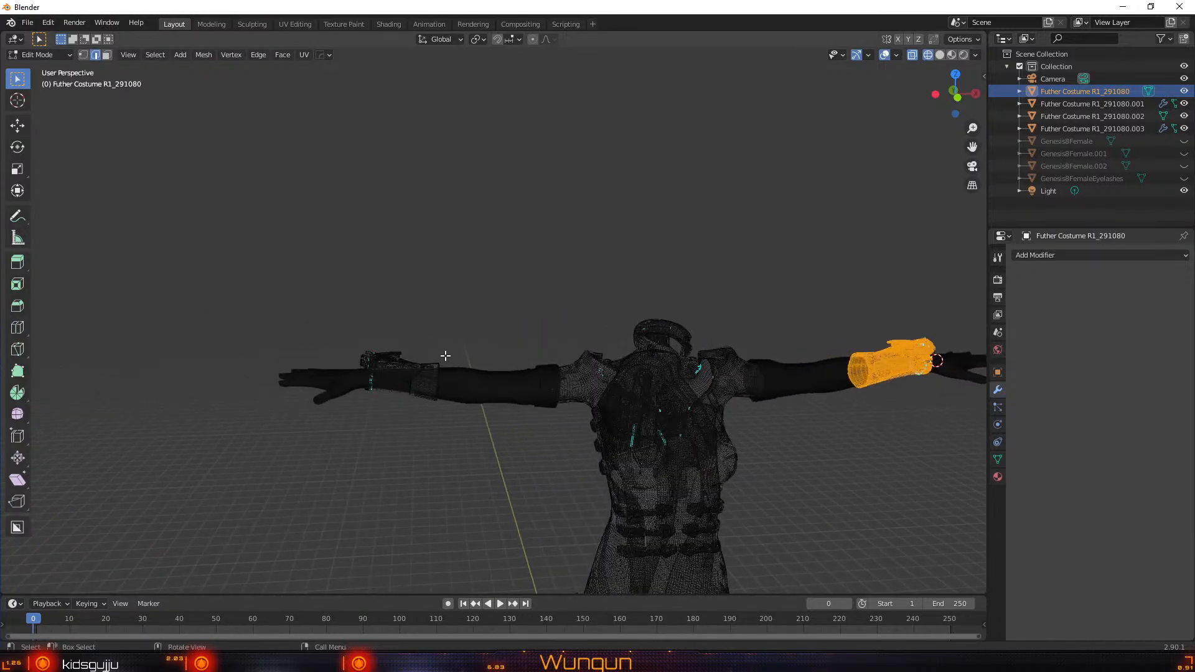
pyautogui.press('b')
pyautogui.moveTo(474, 290); pyautogui.dragTo(333, 478)
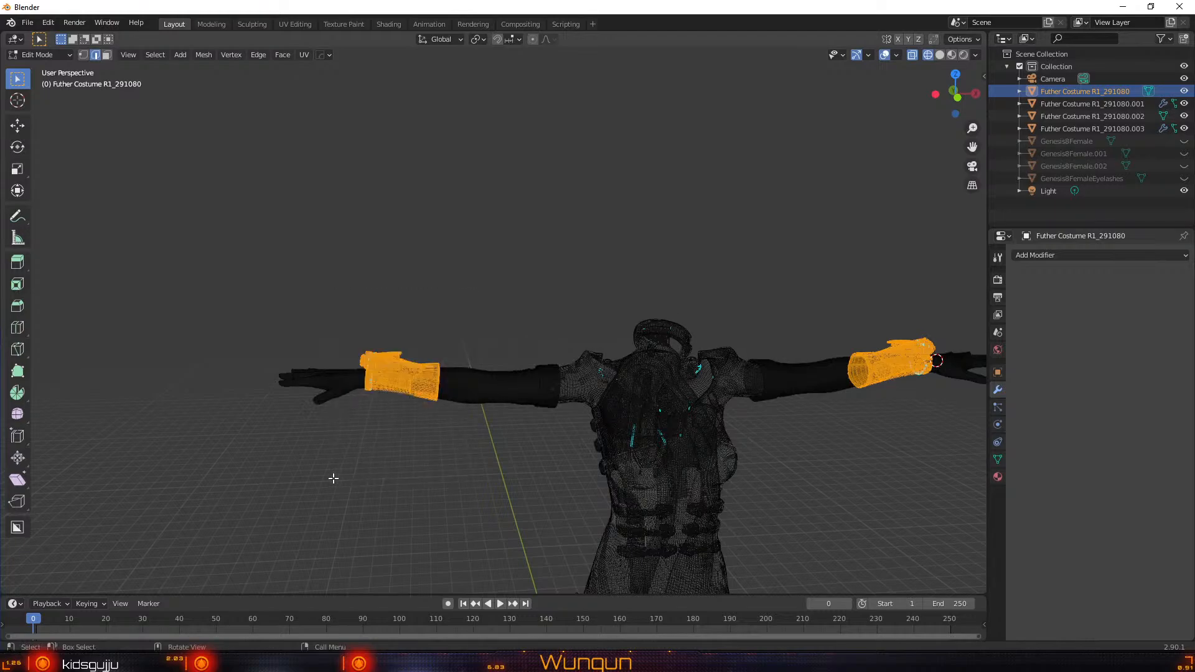
# Separate the two selected forearm bracers from the main costume mesh into their own object
pyautogui.press('p')
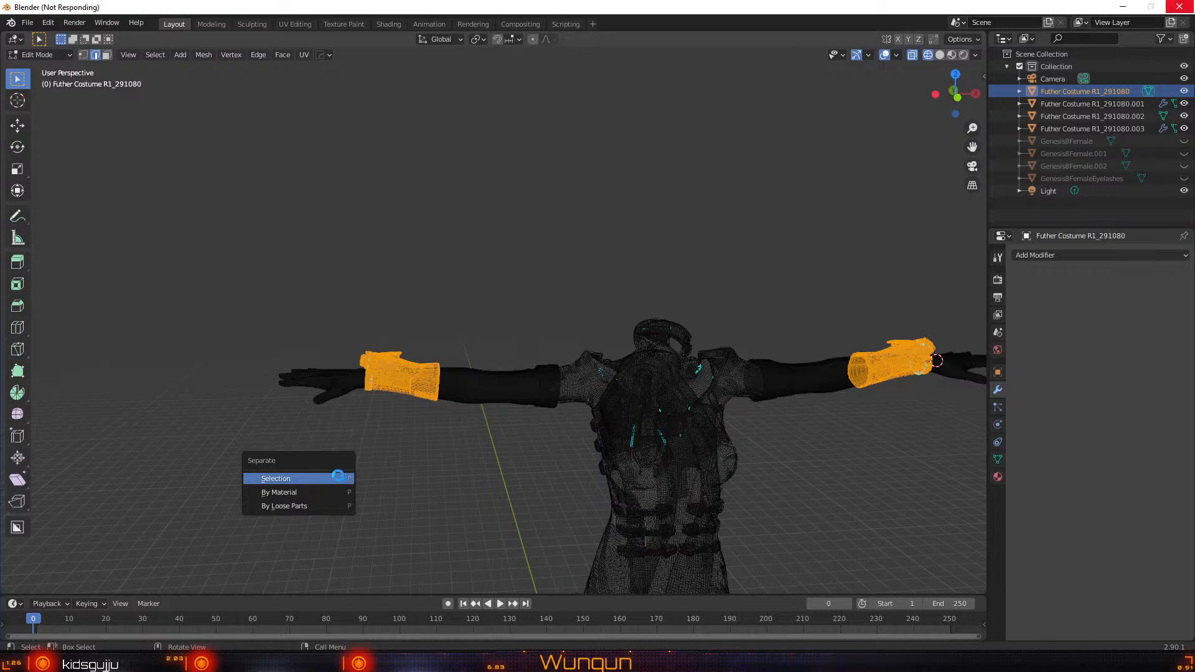
pyautogui.scroll(-3, 454, 456)
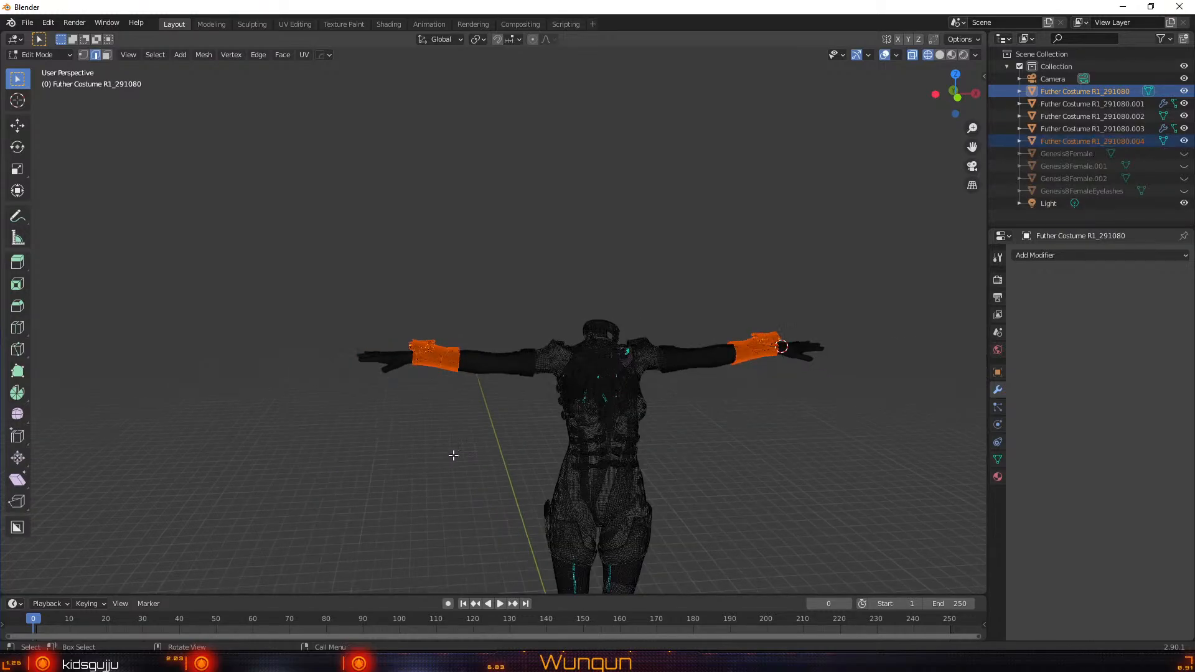
pyautogui.scroll(5, 467, 452)
pyautogui.scroll(-4, 467, 452)
pyautogui.keyDown('shift'); pyautogui.moveTo(458, 427); pyautogui.dragTo(299, 408, button='middle'); pyautogui.keyUp('shift')
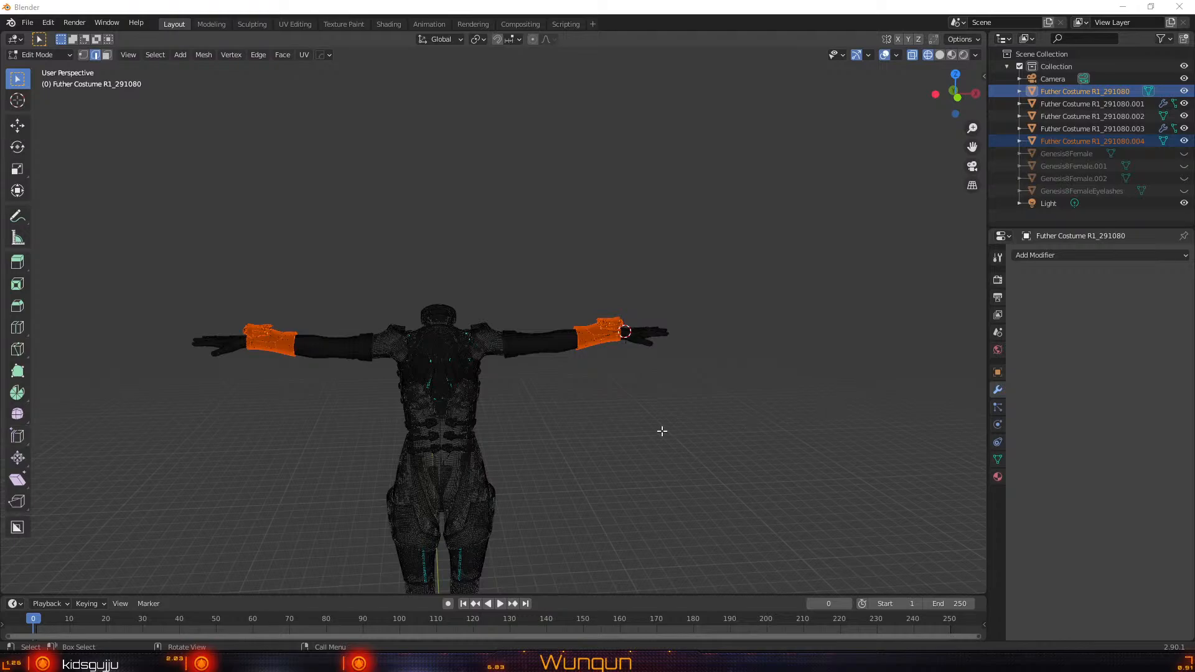
# Inspect the separated bracers around the whole figure and switch the viewport back to Solid shading
pyautogui.scroll(2, 644, 445)
pyautogui.moveTo(625, 464); pyautogui.dragTo(675, 418, button='middle')
pyautogui.scroll(-3, 664, 416)
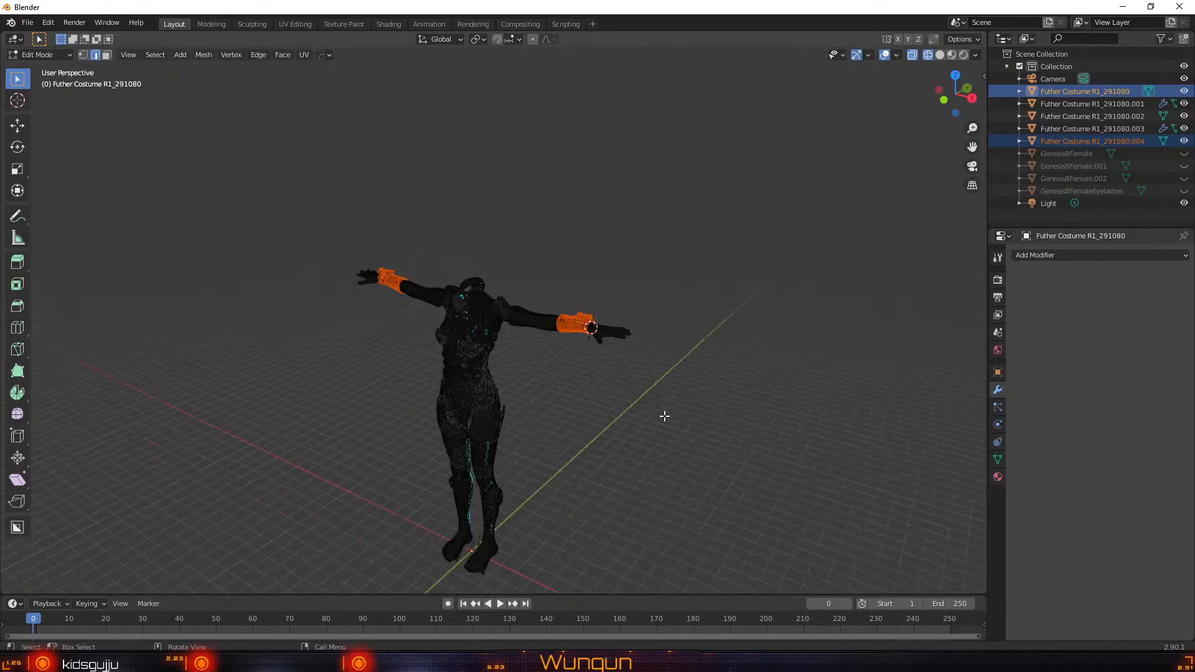
pyautogui.keyDown('shift'); pyautogui.moveTo(581, 392); pyautogui.dragTo(712, 334, button='middle'); pyautogui.keyUp('shift')
pyautogui.scroll(2, 709, 384)
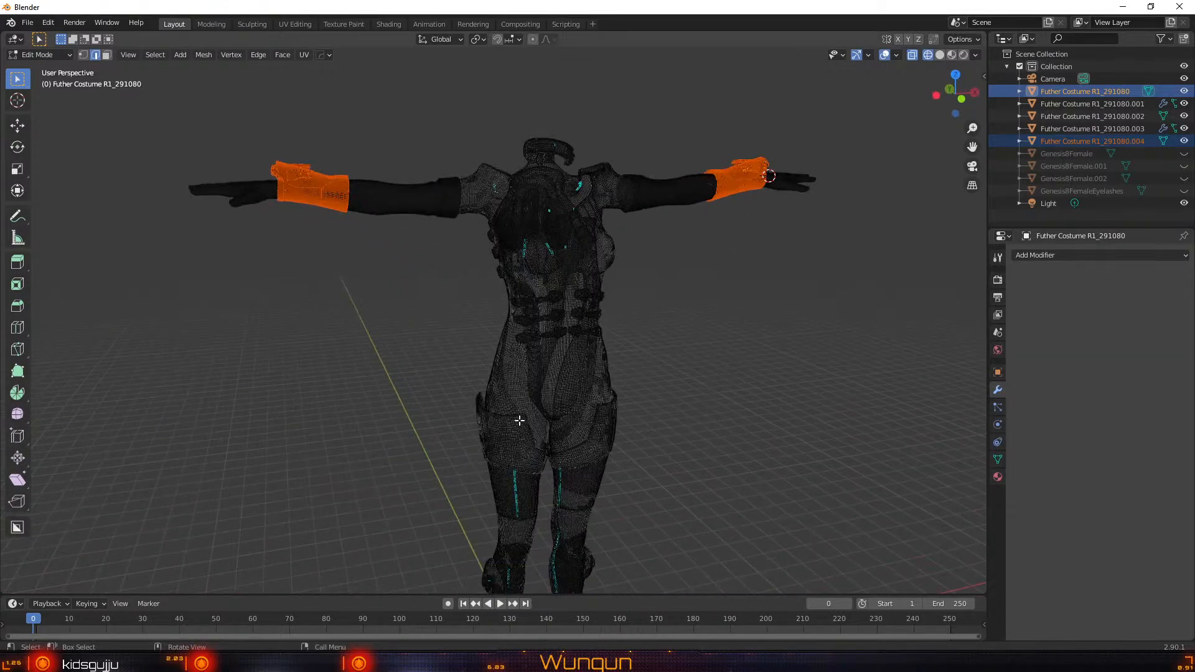
pyautogui.scroll(3, 491, 423)
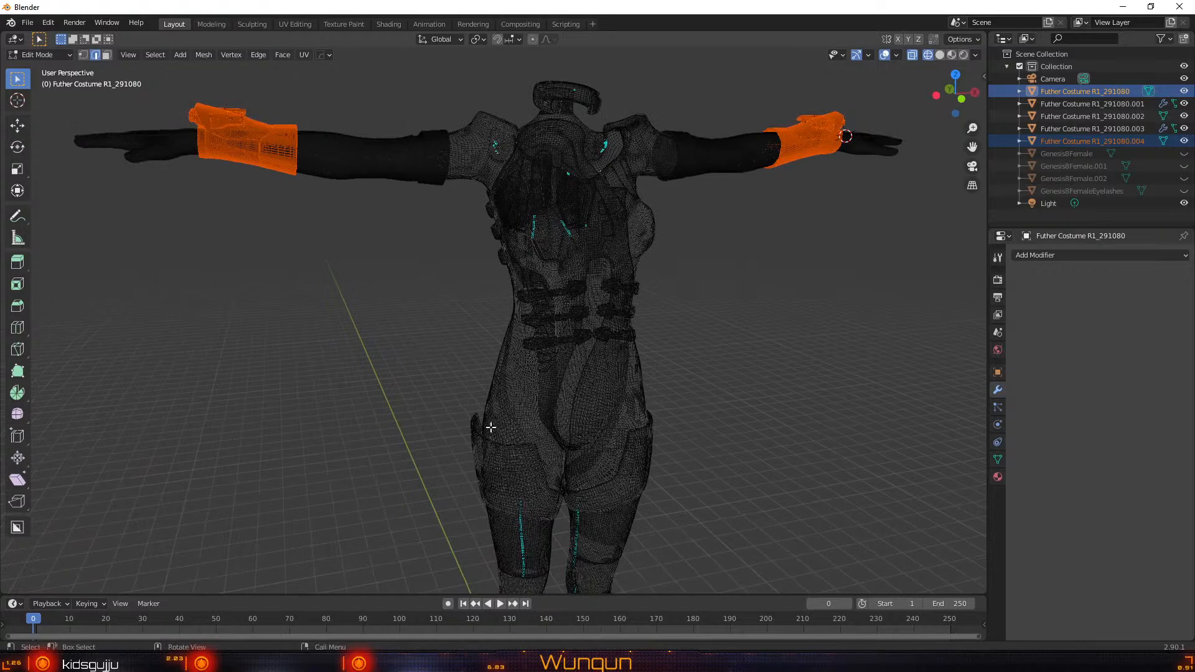
pyautogui.press('z')
pyautogui.click(591, 427)
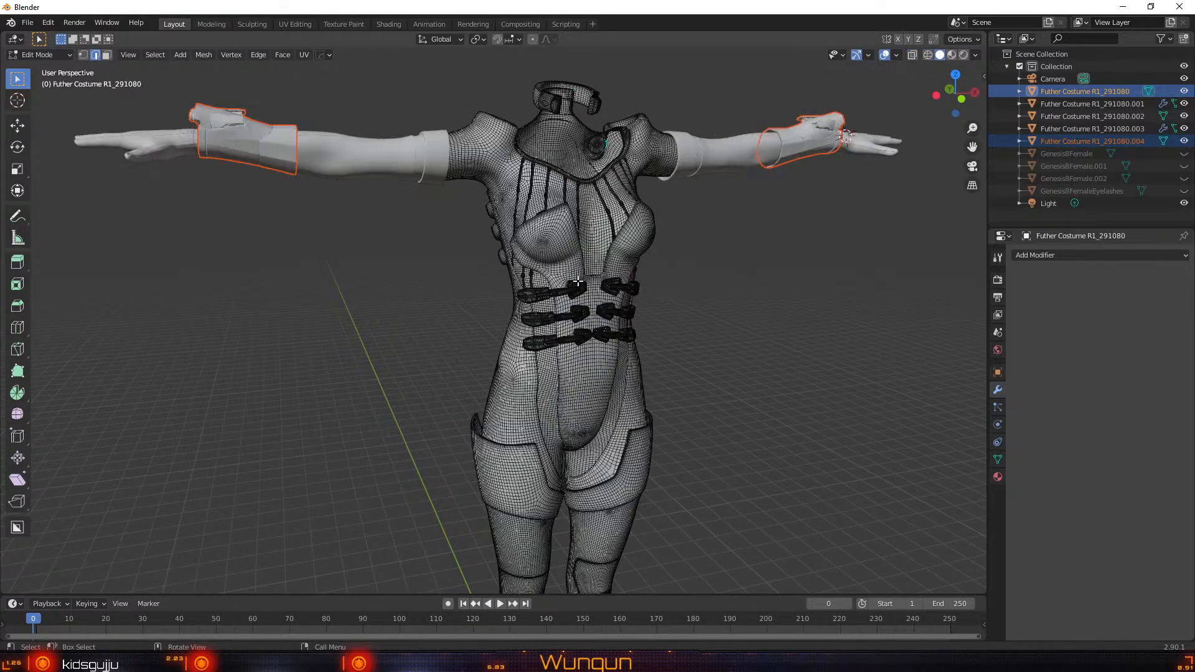
pyautogui.moveTo(678, 300)
pyautogui.mouseDown(button='middle')
pyautogui.moveTo(812, 305)
pyautogui.moveTo(631, 299)
pyautogui.mouseUp(button='middle')
pyautogui.scroll(-3, 535, 292)
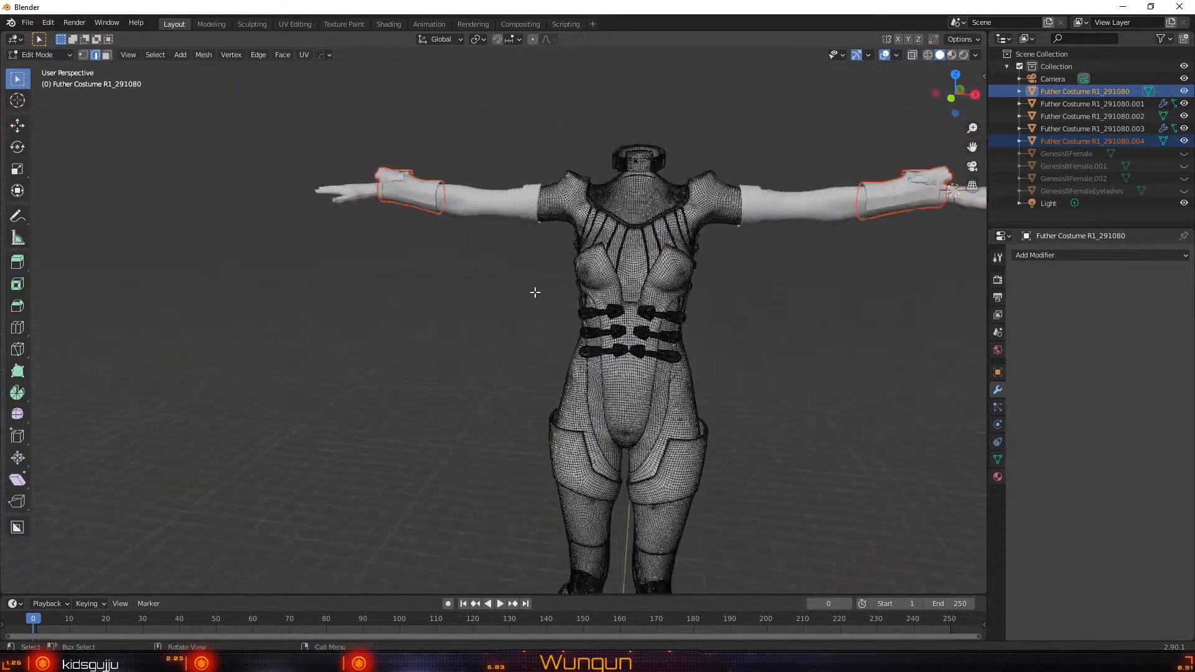
pyautogui.keyDown('shift'); pyautogui.moveTo(763, 379); pyautogui.dragTo(706, 249, button='middle'); pyautogui.keyUp('shift')
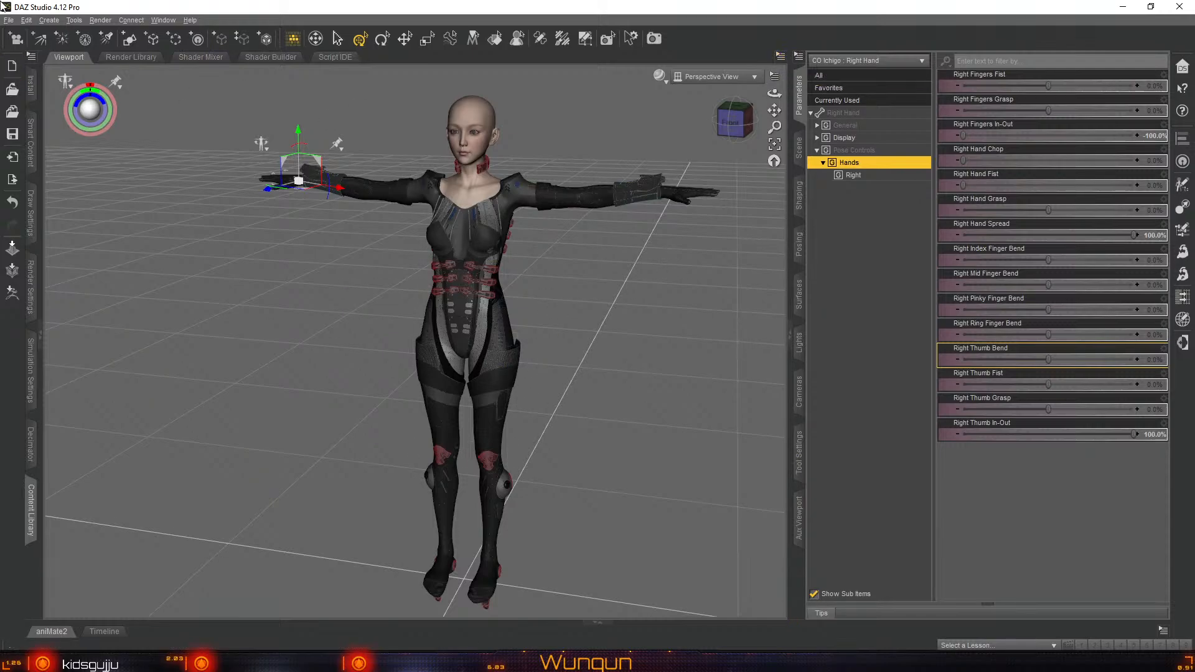
# Export the DAZ Studio scene as Autodesk FBX named cybercyrien_!!! with Merge Clothing Into Figure Skeleton turned off
pyautogui.click(9, 20)
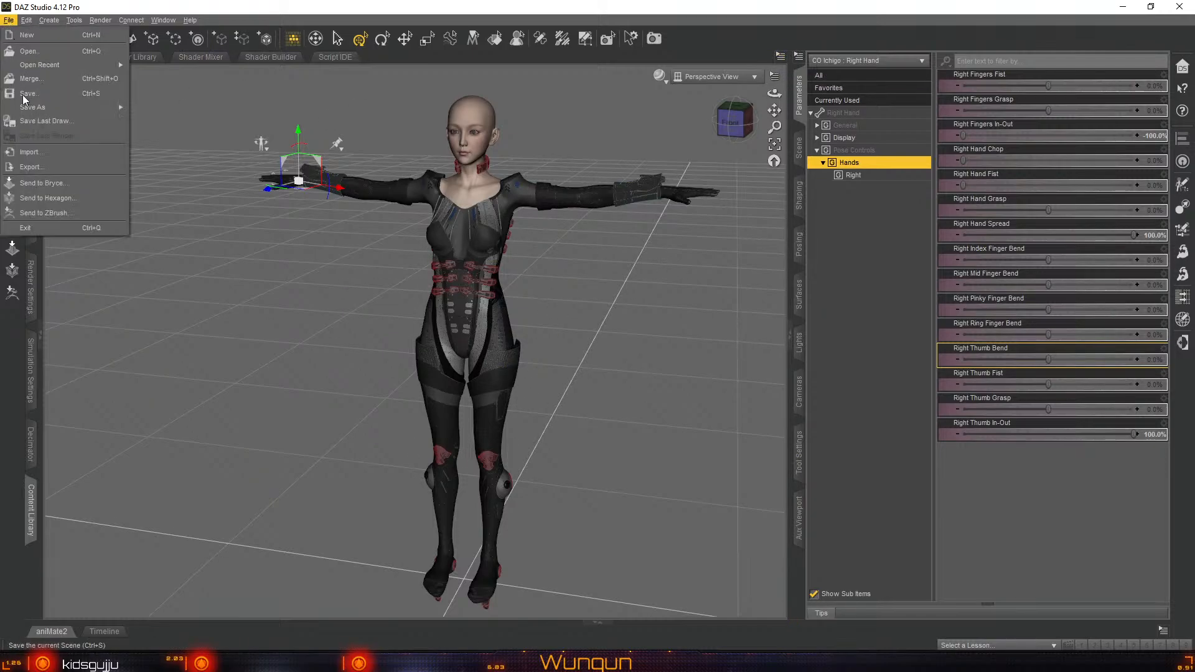
pyautogui.click(29, 167)
pyautogui.click(249, 606)
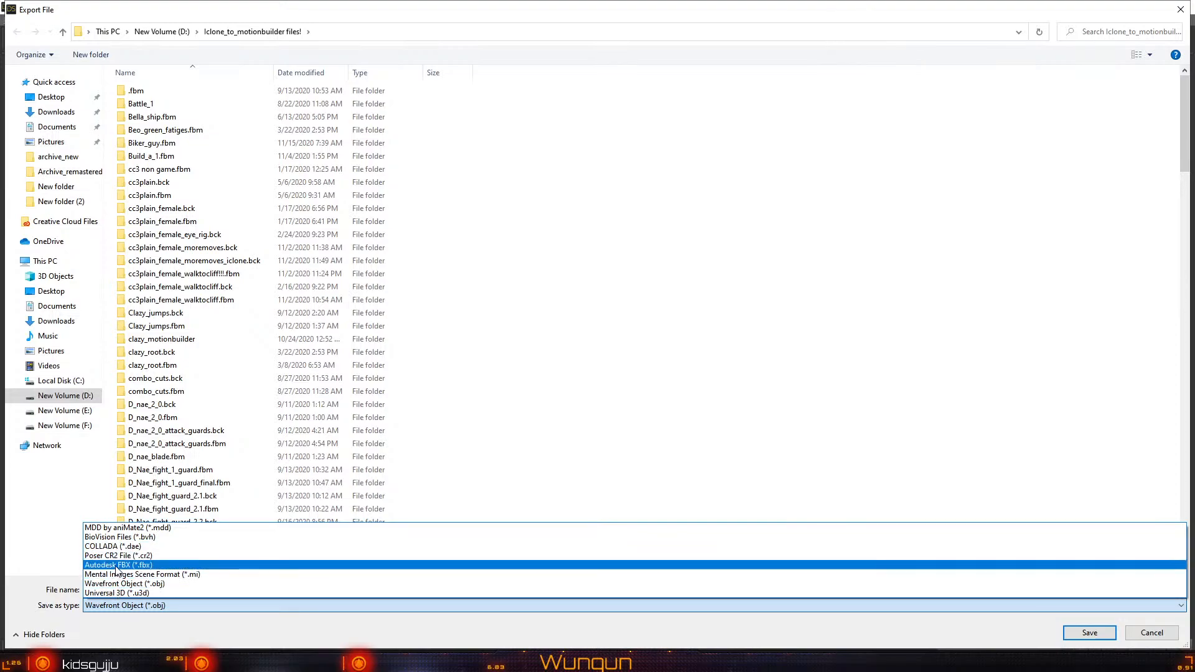
pyautogui.click(118, 565)
pyautogui.click(124, 591)
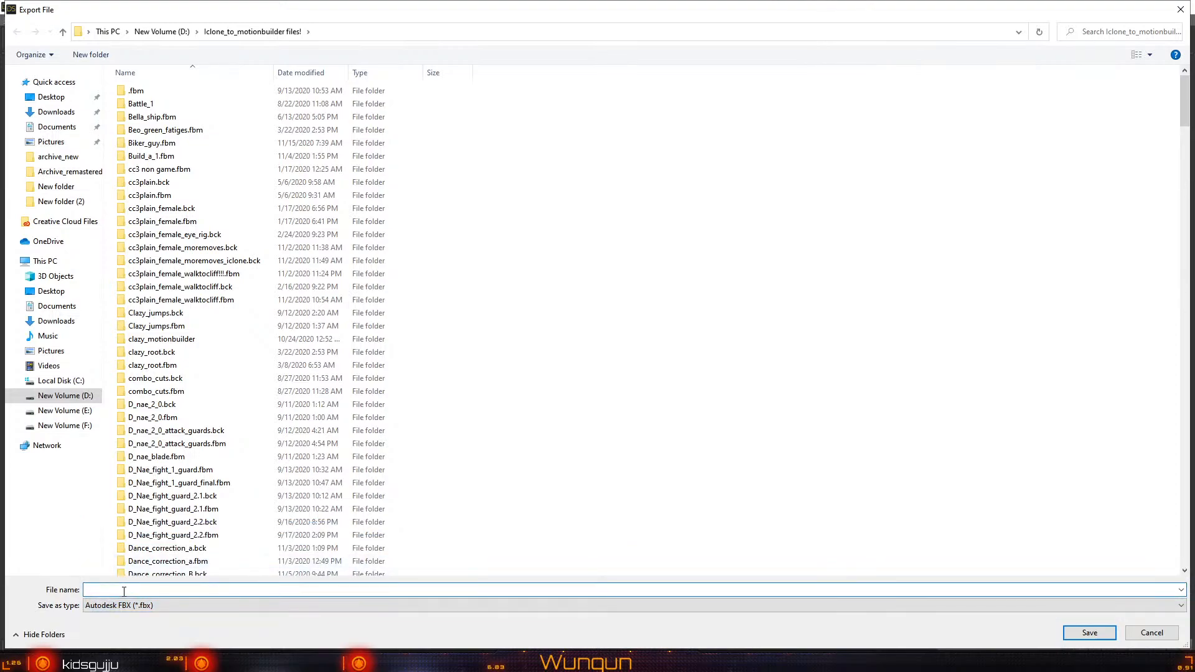
pyautogui.write('cyber')
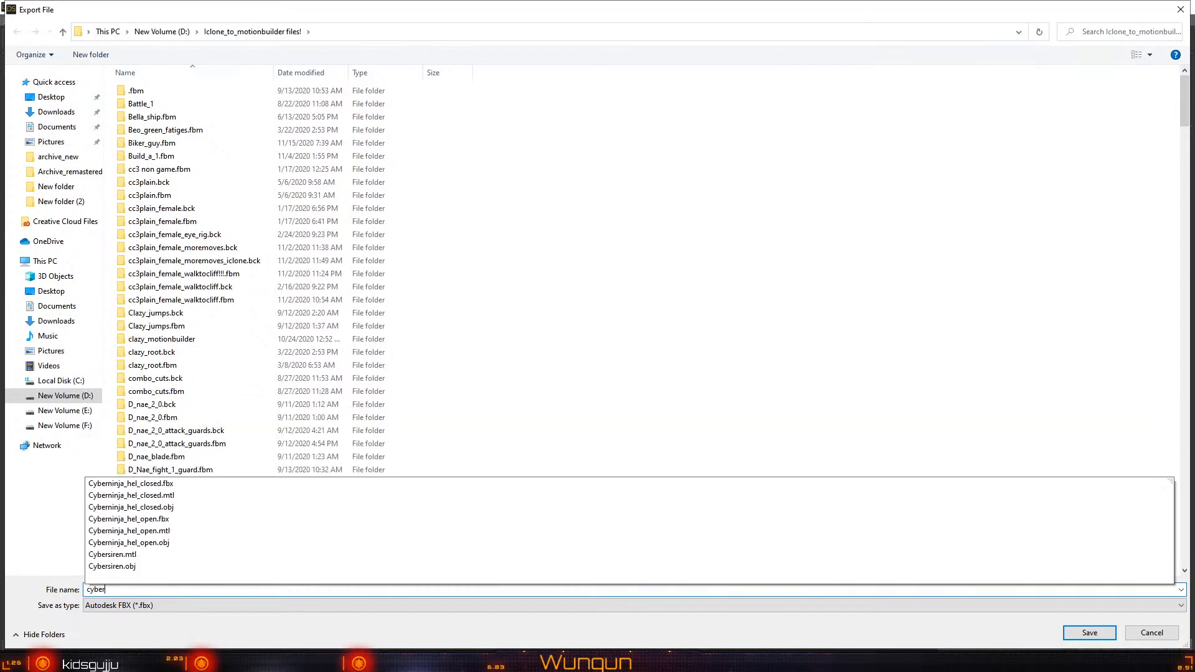
pyautogui.write('cyrien')
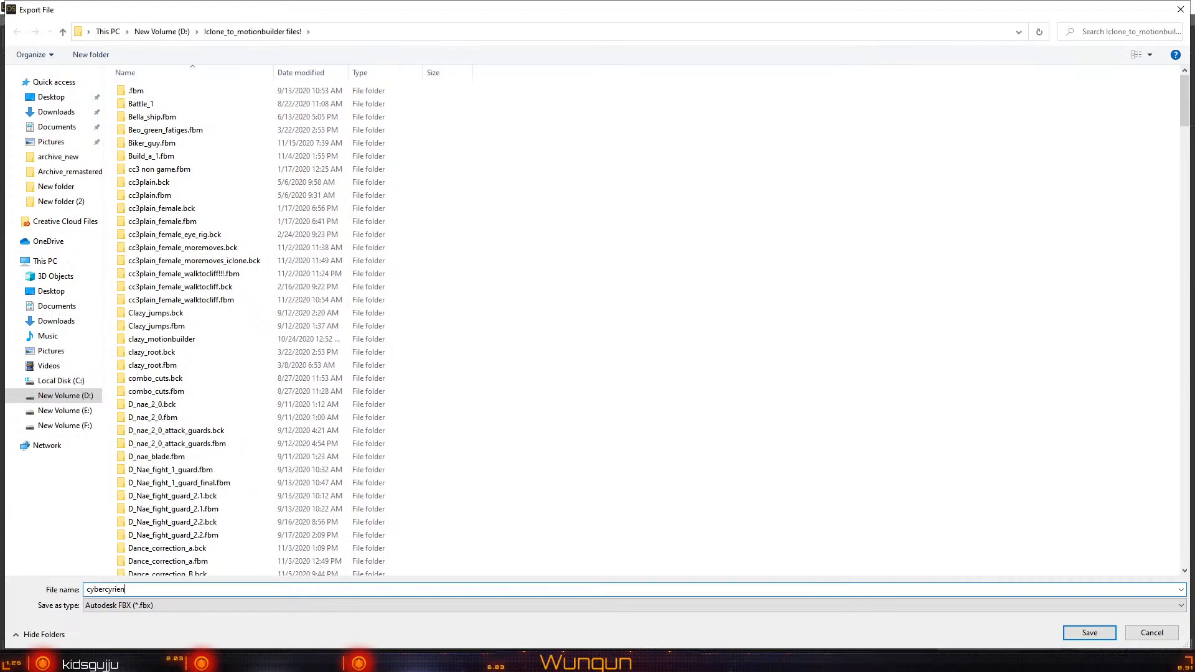
pyautogui.write('_!!!')
pyautogui.press('Return')
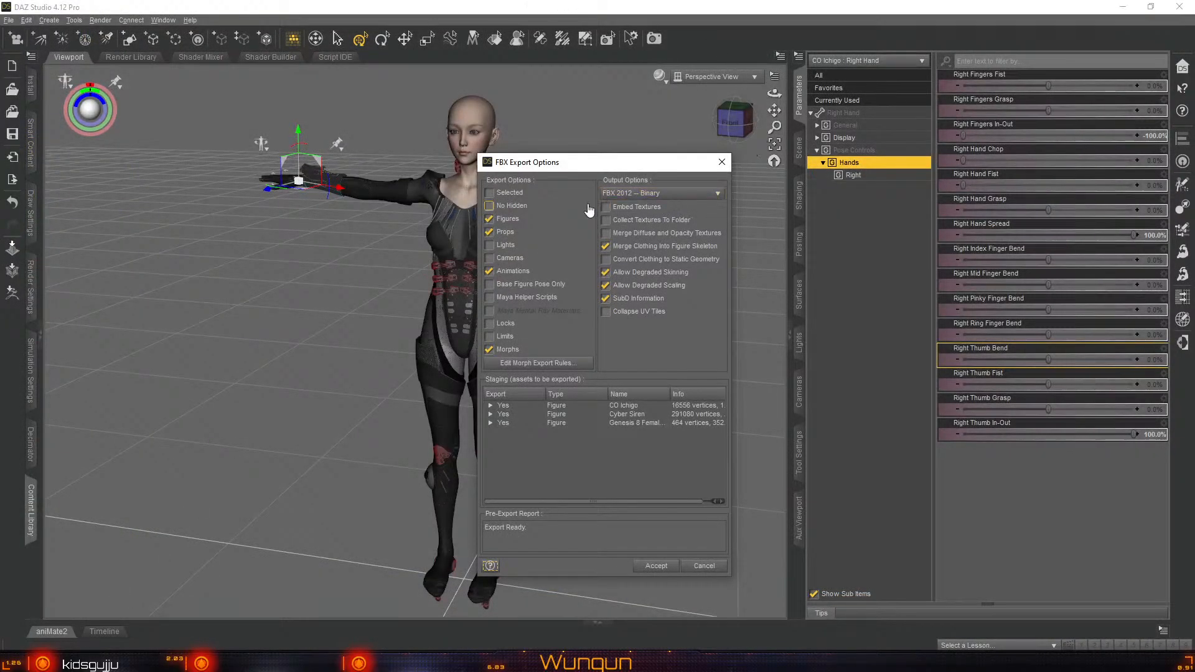
pyautogui.click(608, 247)
pyautogui.click(662, 567)
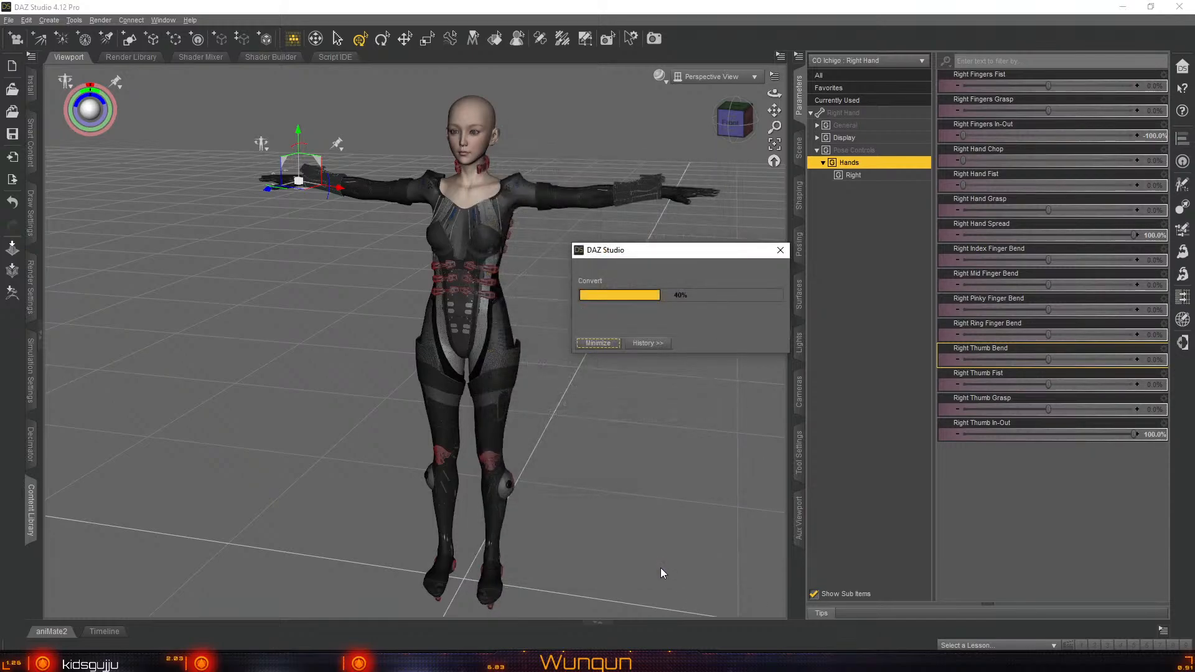
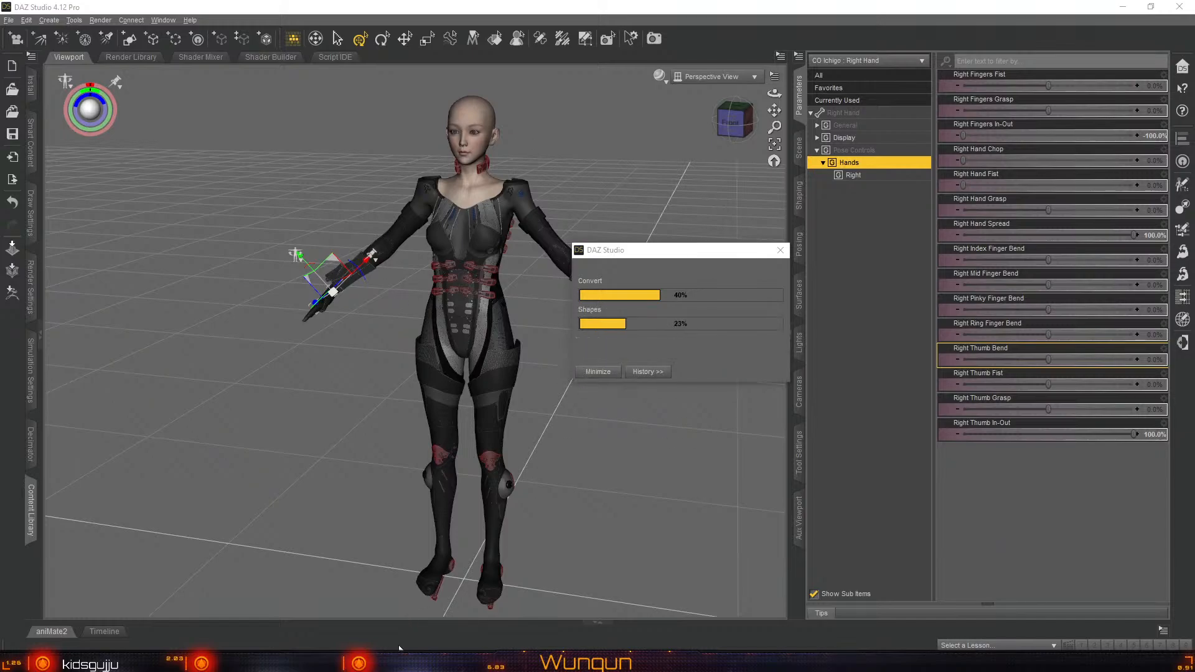
# Switch to Blender and return the costume mesh from Edit Mode to Object Mode
pyautogui.moveTo(355, 661)
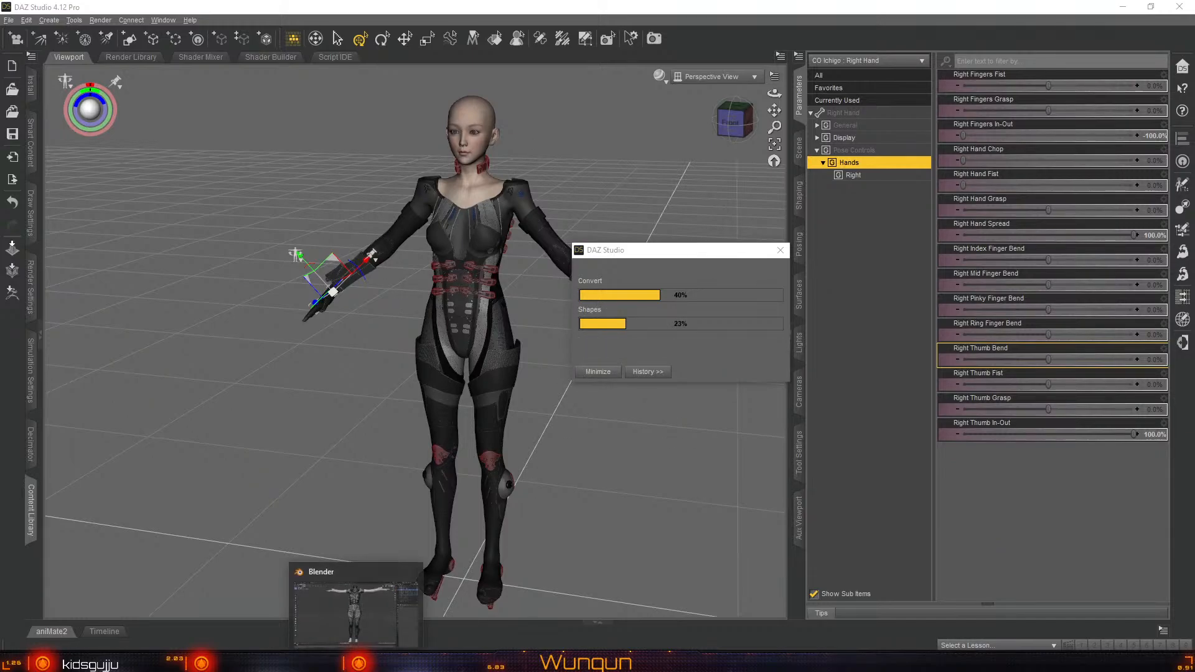
pyautogui.click(345, 613)
pyautogui.scroll(-2, 707, 259)
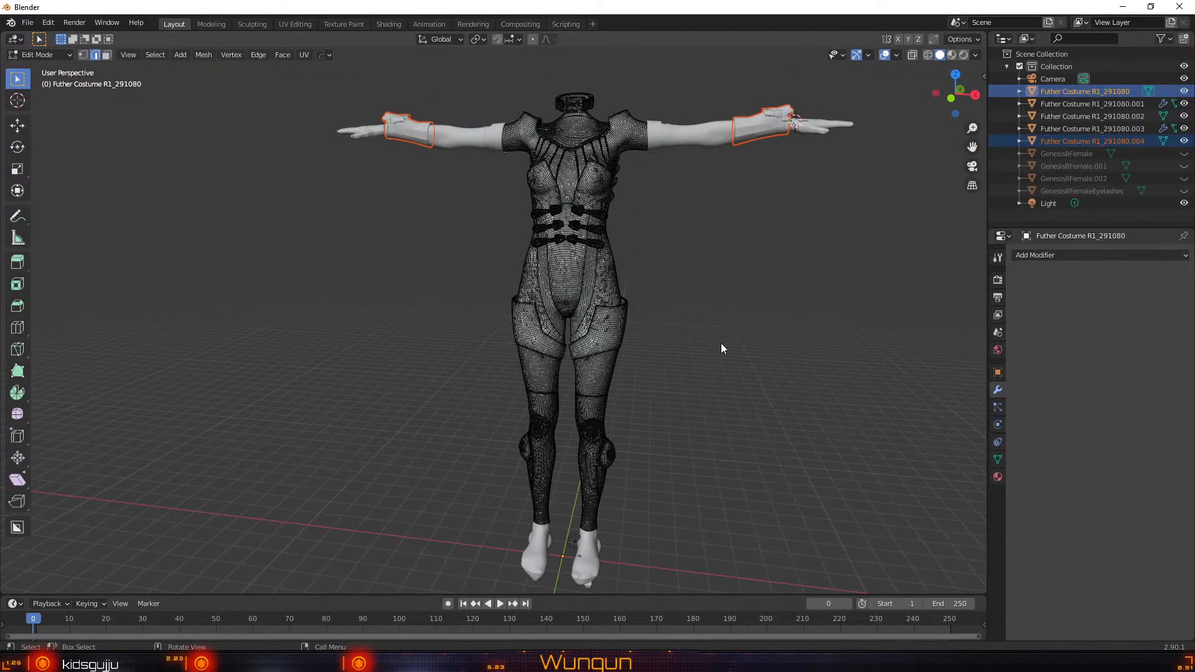
pyautogui.press('Tab')
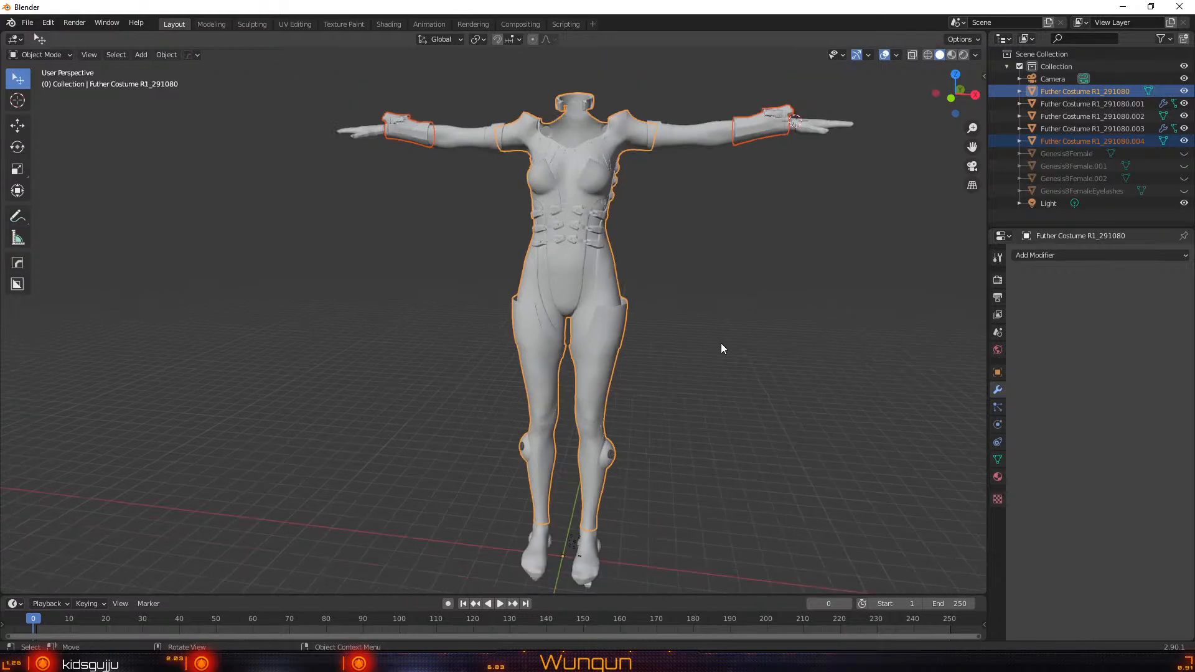
pyautogui.moveTo(689, 210); pyautogui.dragTo(722, 234, button='middle')
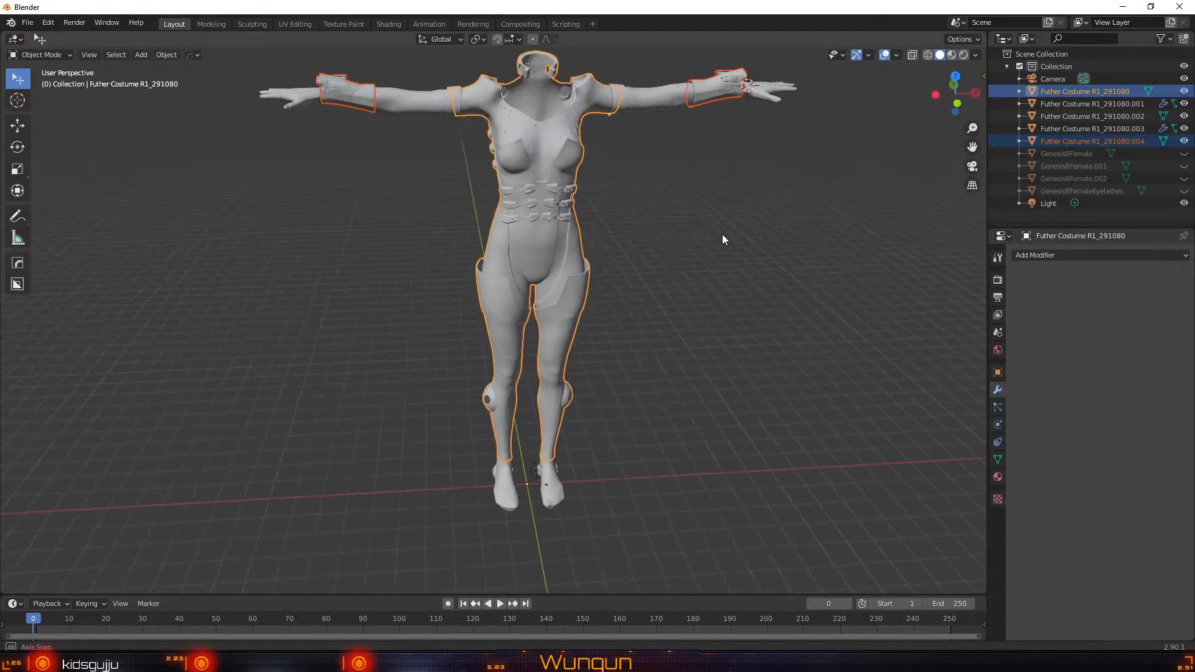
# Add the arm, feet and hand objects to the selected costume body and forearm bracers
pyautogui.keyDown('shift'); pyautogui.click(640, 99); pyautogui.keyUp('shift')
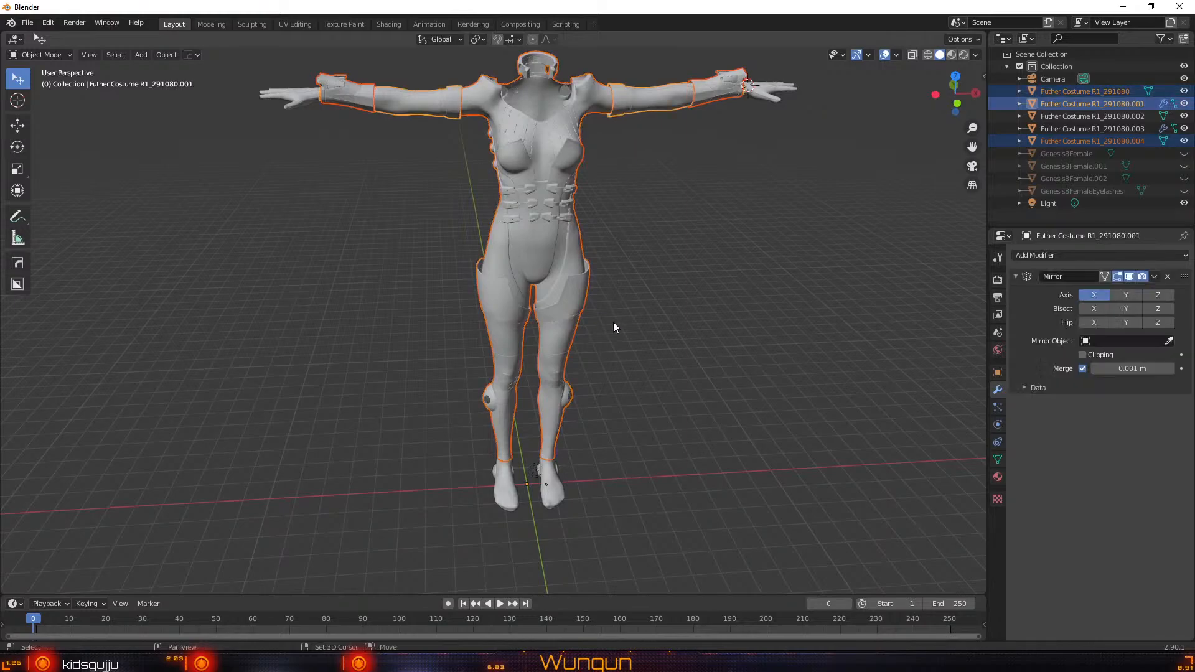
pyautogui.keyDown('shift'); pyautogui.click(547, 480); pyautogui.keyUp('shift')
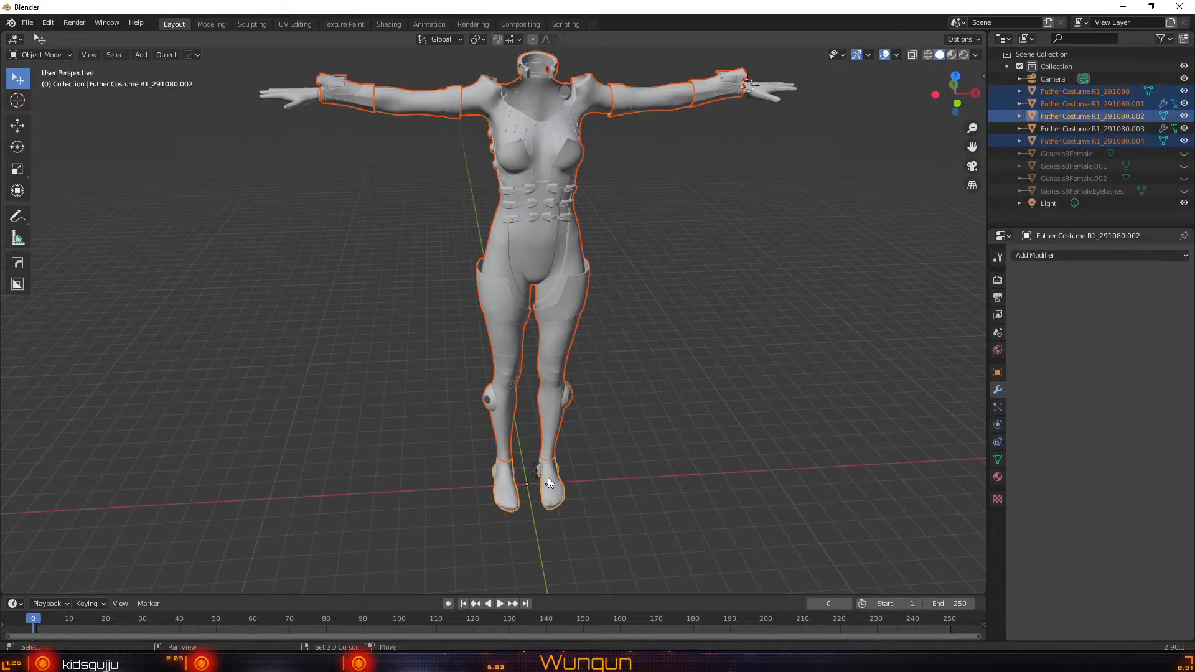
pyautogui.keyDown('shift'); pyautogui.click(296, 94); pyautogui.keyUp('shift')
pyautogui.moveTo(778, 200)
pyautogui.mouseDown(button='middle')
pyautogui.moveTo(463, 188)
pyautogui.moveTo(760, 188)
pyautogui.mouseUp(button='middle')
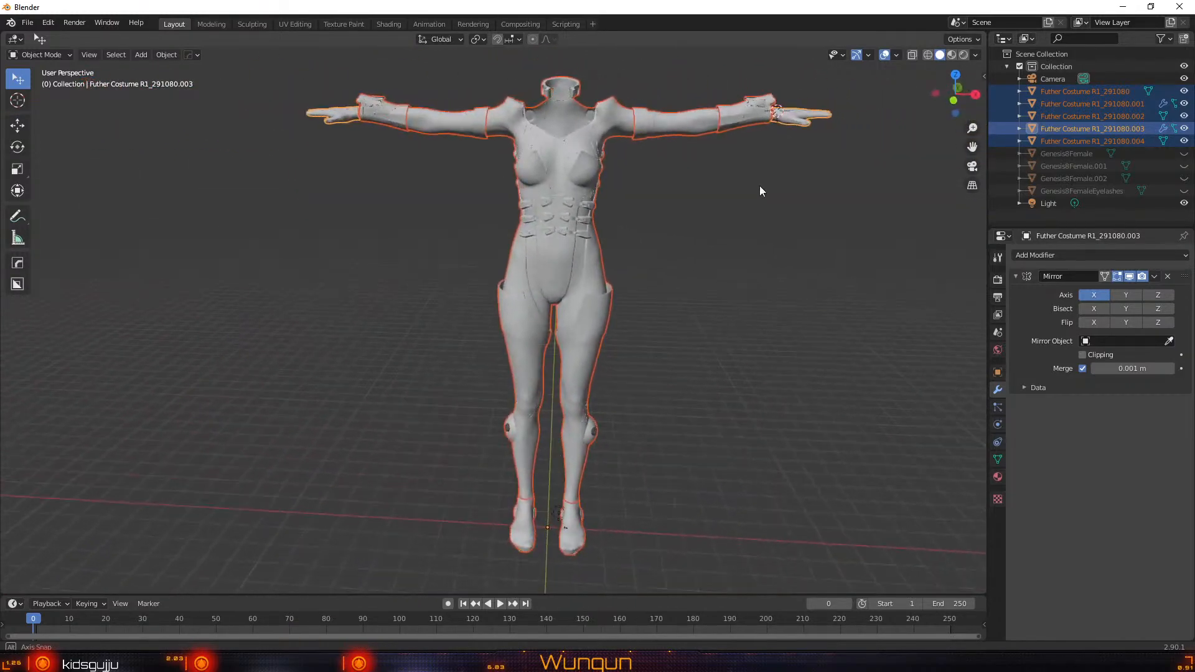
# Create a new collection directly under the Scene Collection
pyautogui.click(1055, 55)
pyautogui.rightClick(1055, 55)
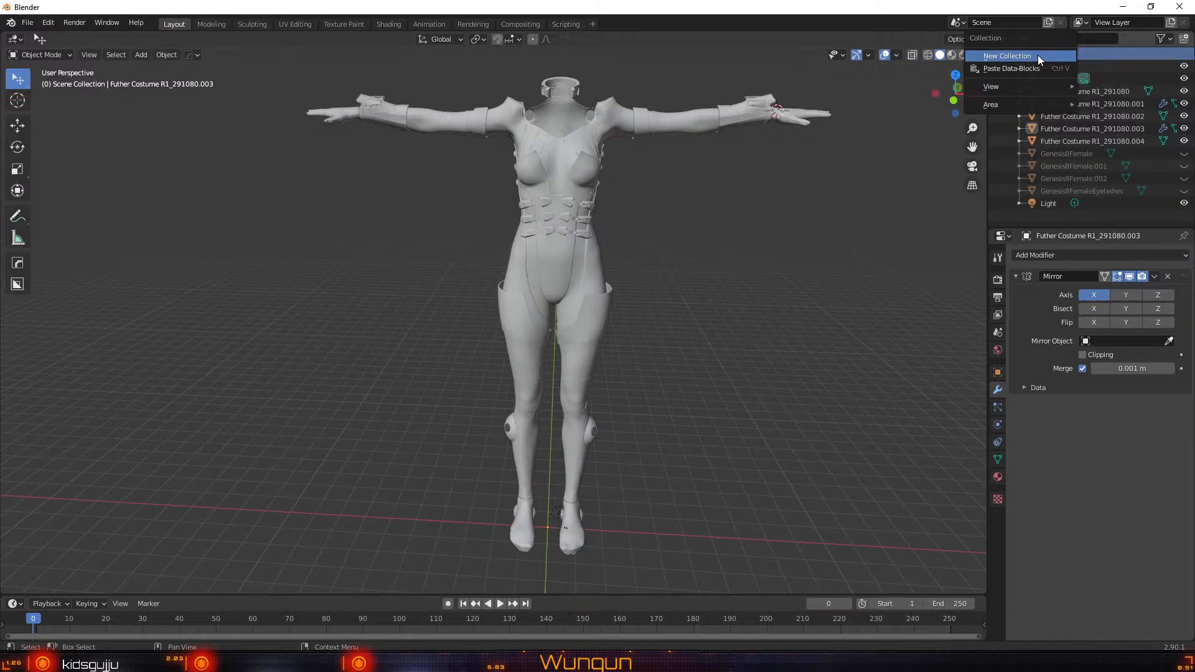
pyautogui.click(1036, 55)
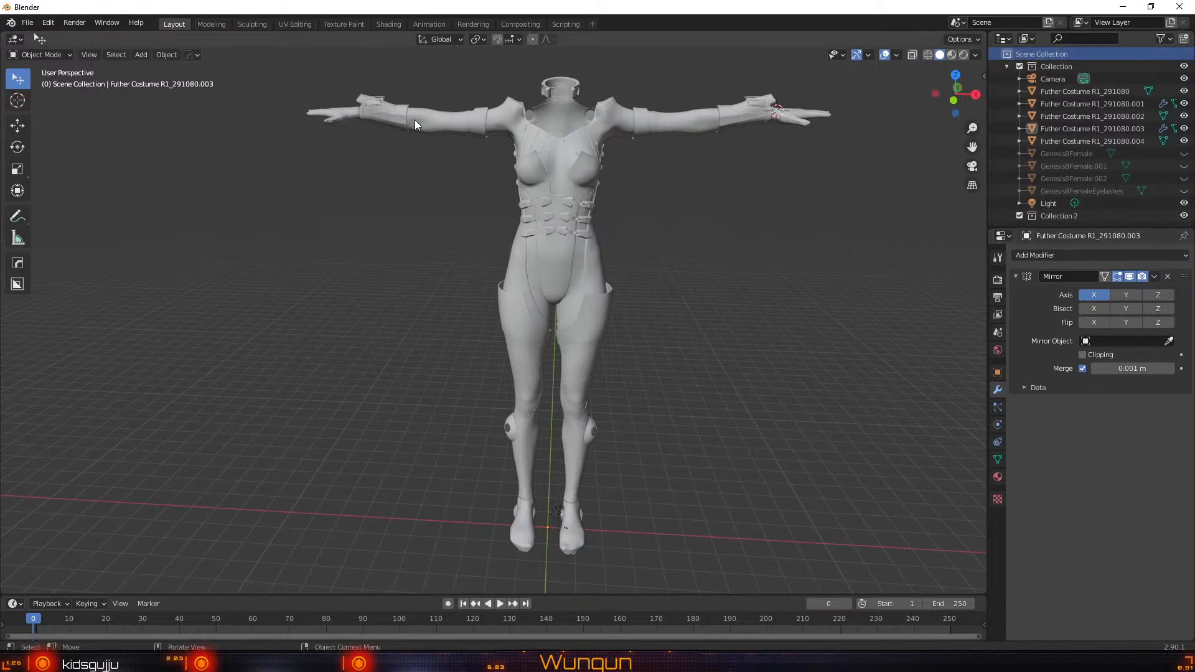
# Select the bracers, hands, arms, costume body and feet, move them into Collection 2, and check its visibility toggle
pyautogui.click(389, 118)
pyautogui.keyDown('shift'); pyautogui.click(346, 118); pyautogui.keyUp('shift')
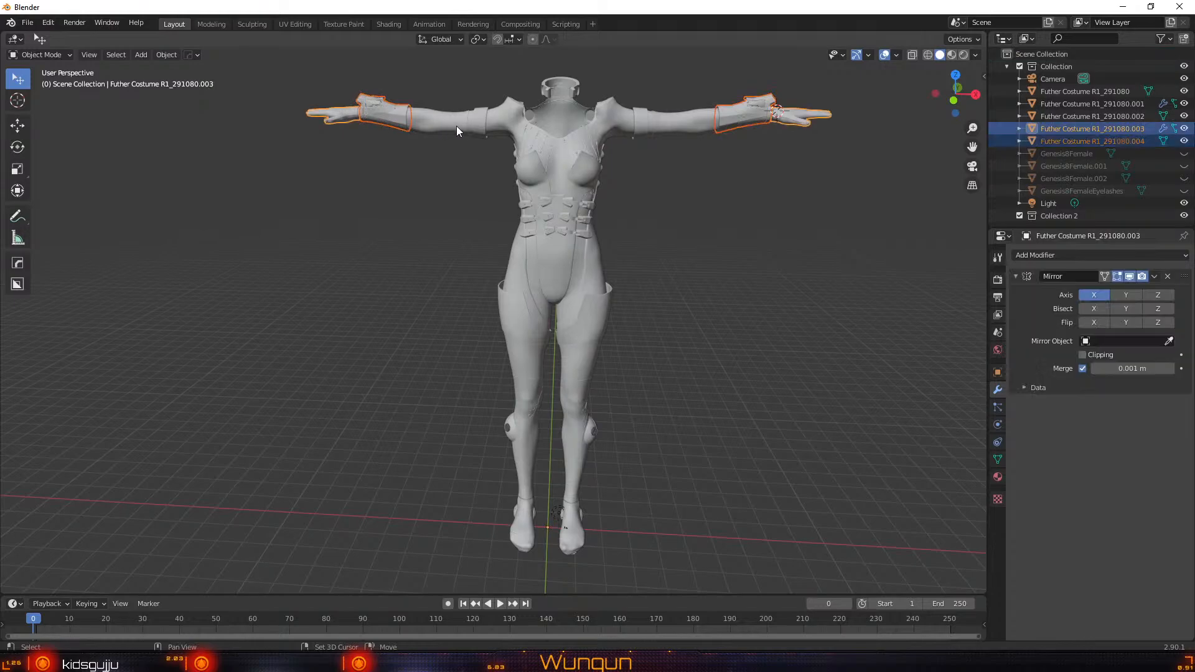
pyautogui.keyDown('shift'); pyautogui.click(436, 120); pyautogui.keyUp('shift')
pyautogui.keyDown('shift'); pyautogui.click(552, 120); pyautogui.keyUp('shift')
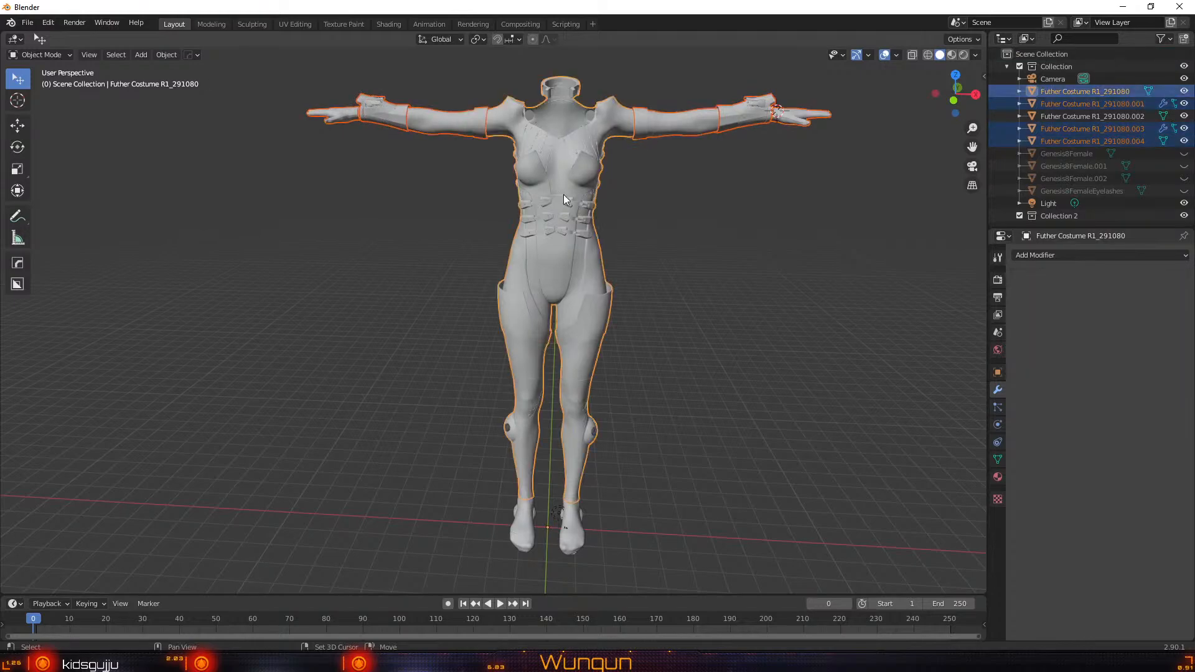
pyautogui.keyDown('shift'); pyautogui.click(578, 526); pyautogui.keyUp('shift')
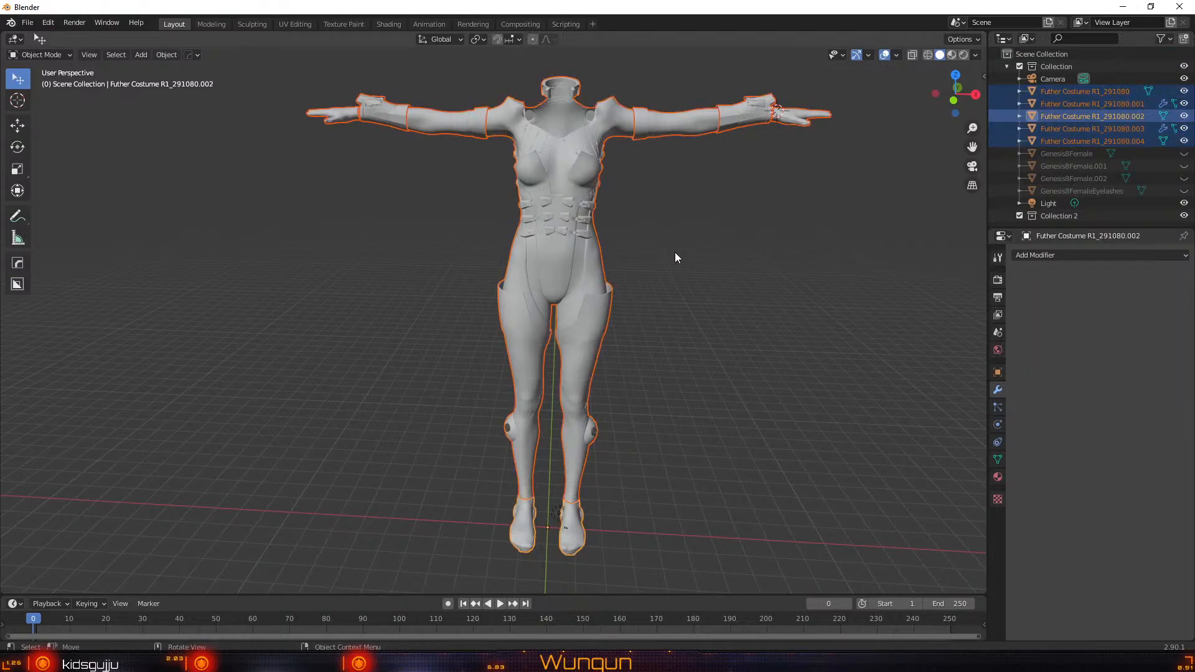
pyautogui.moveTo(675, 252); pyautogui.dragTo(748, 242, button='middle')
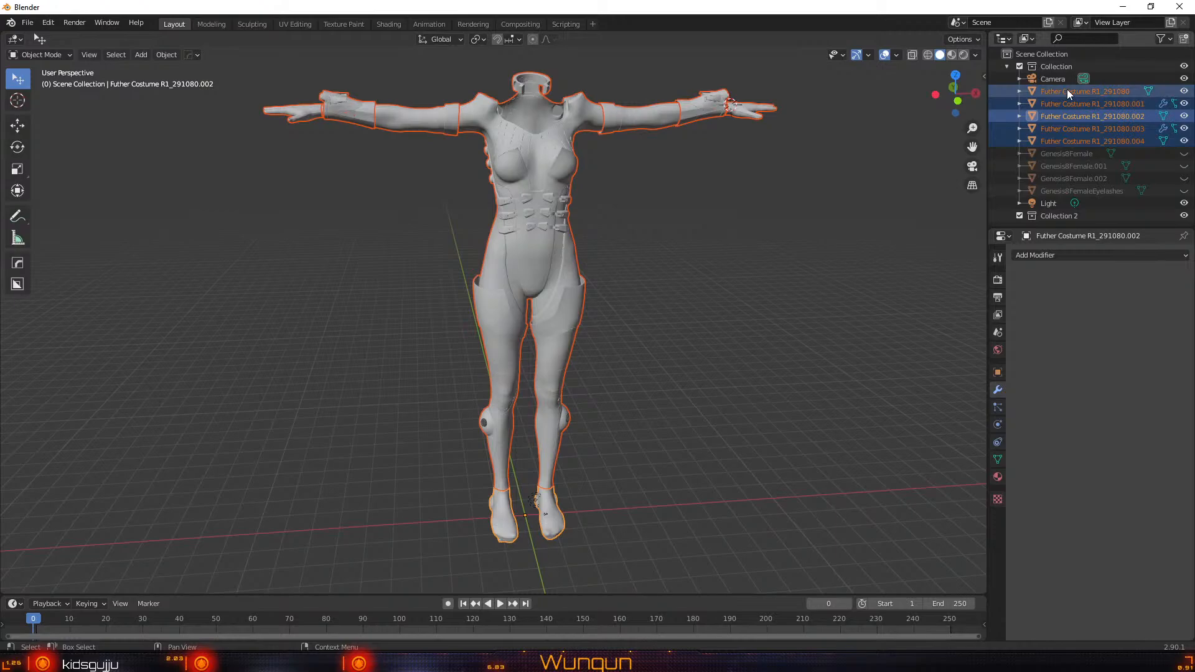
pyautogui.moveTo(1066, 92); pyautogui.dragTo(1058, 215)
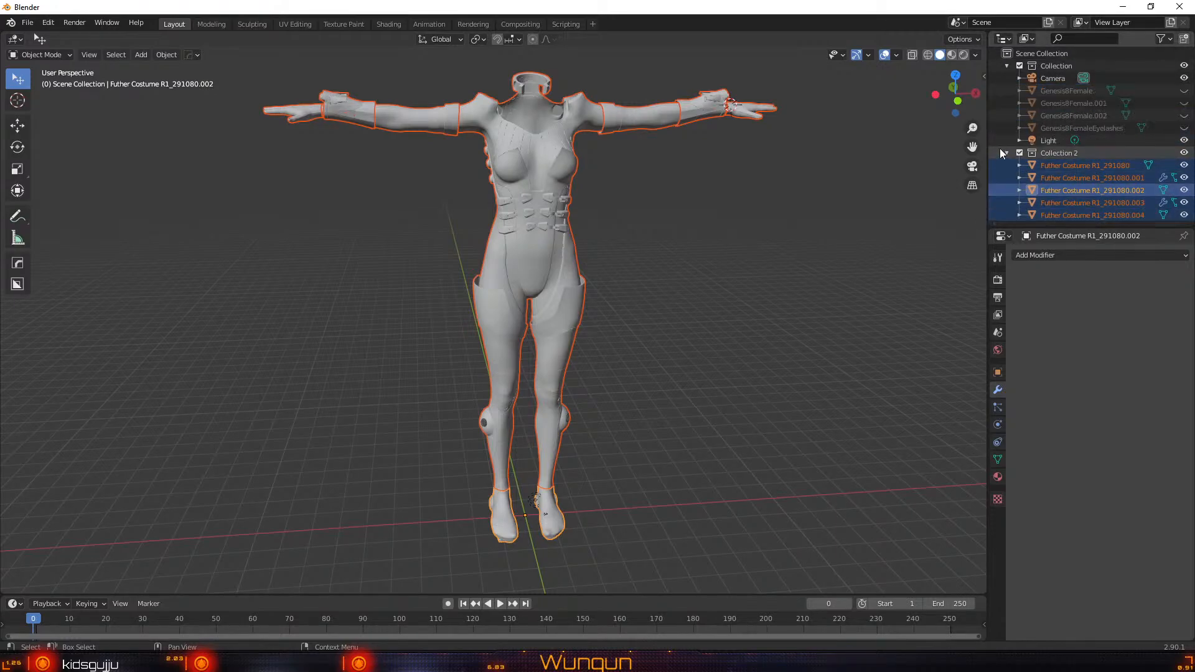
pyautogui.click(1184, 153)
pyautogui.click(1184, 154)
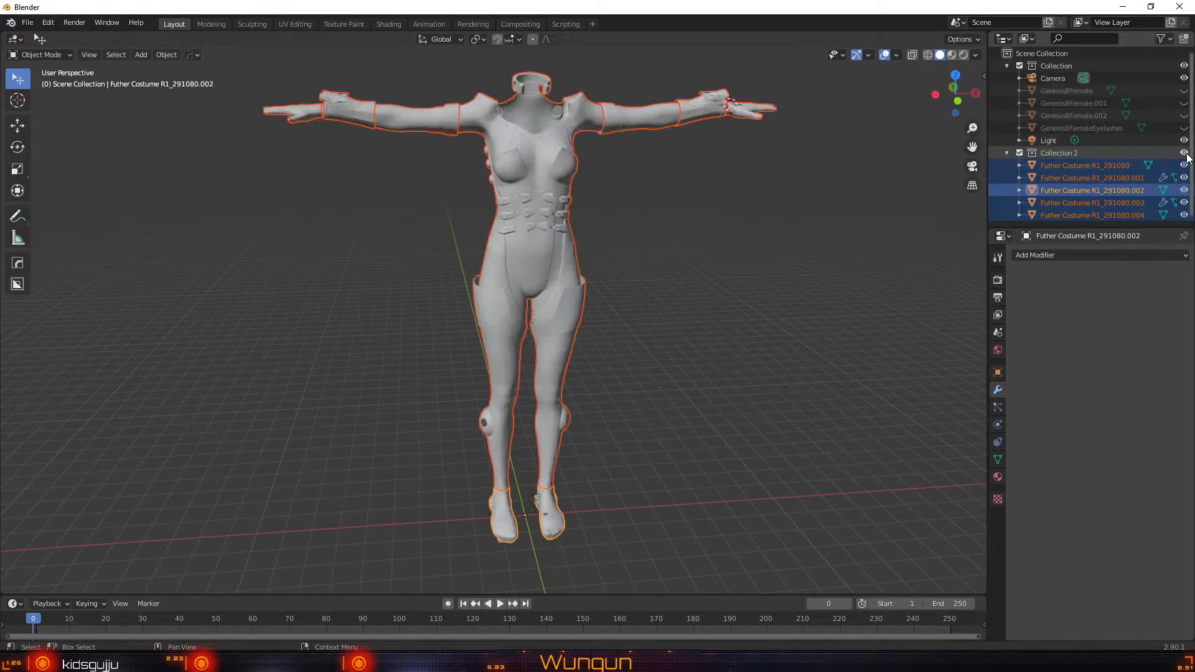
# Select all five Futher Costume objects in Collection 2 and start a Wavefront (.obj) export
pyautogui.click(1057, 165)
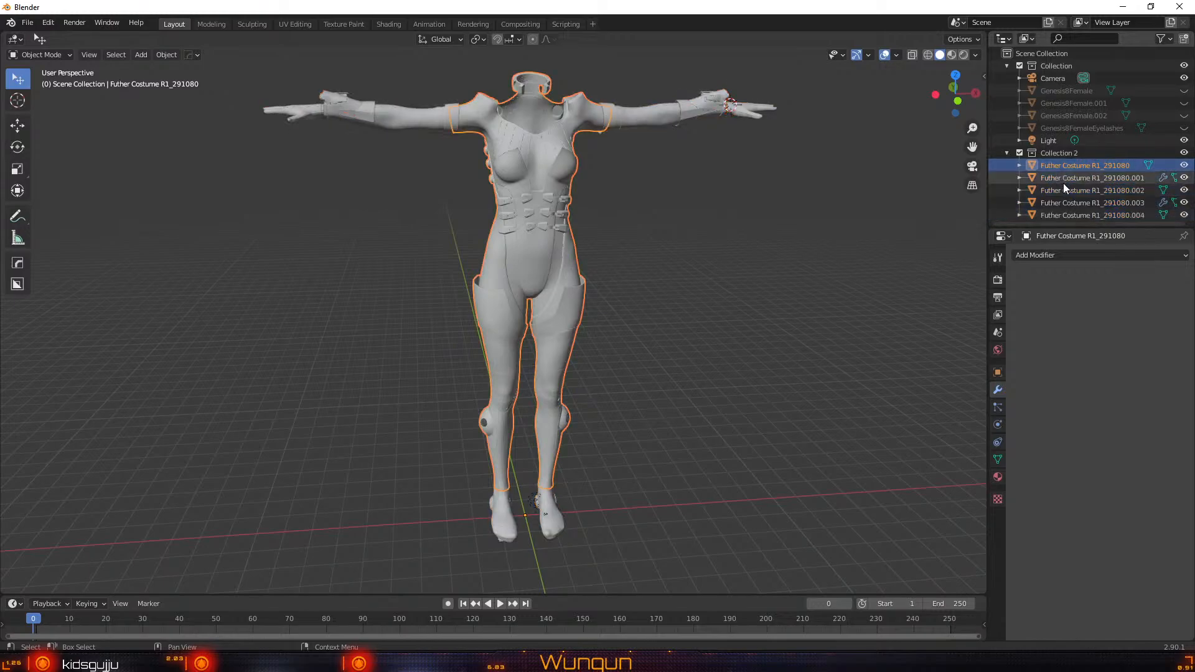
pyautogui.keyDown('shift'); pyautogui.click(1064, 214); pyautogui.keyUp('shift')
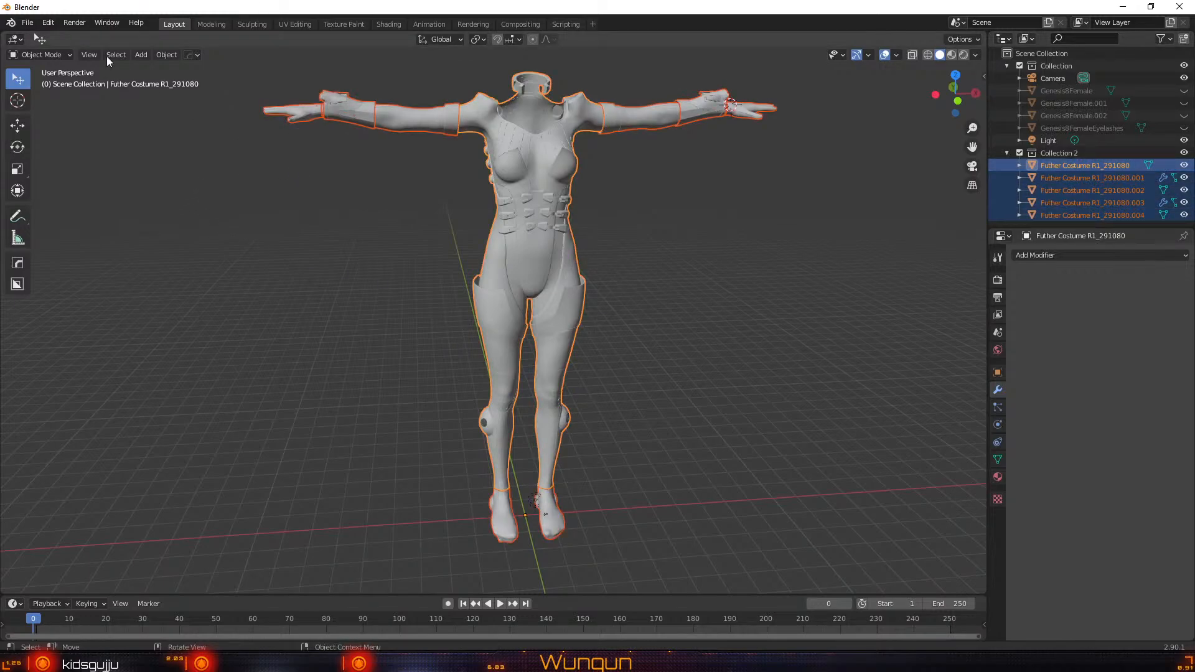
pyautogui.click(35, 23)
pyautogui.moveTo(66, 204)
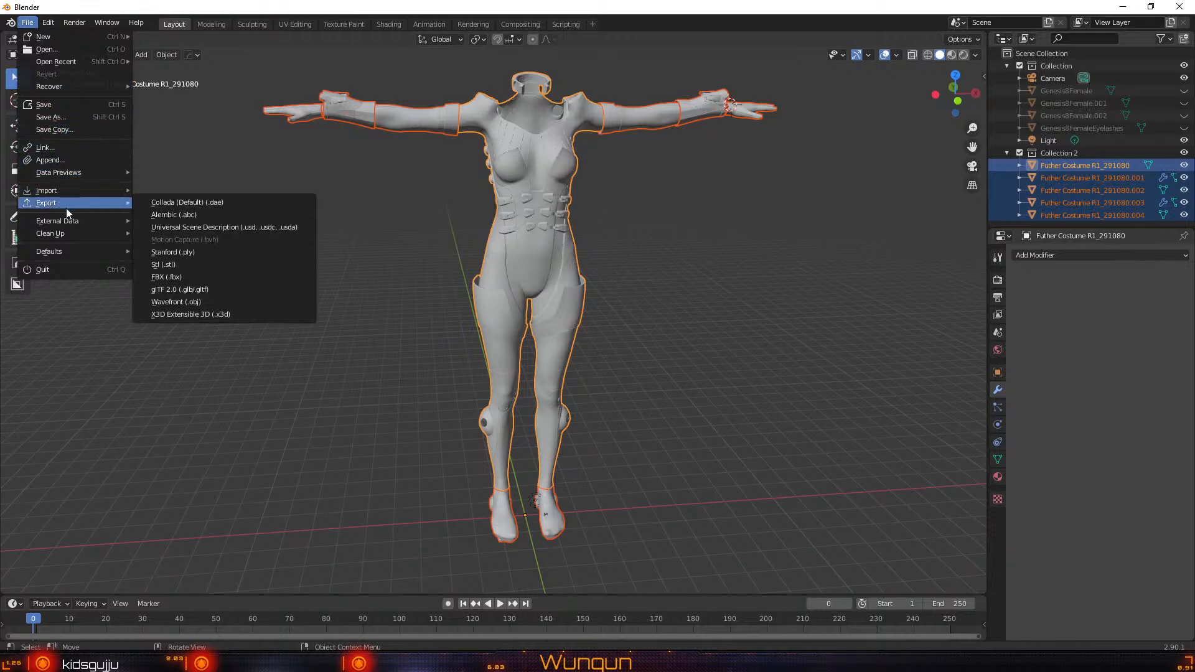
pyautogui.click(231, 302)
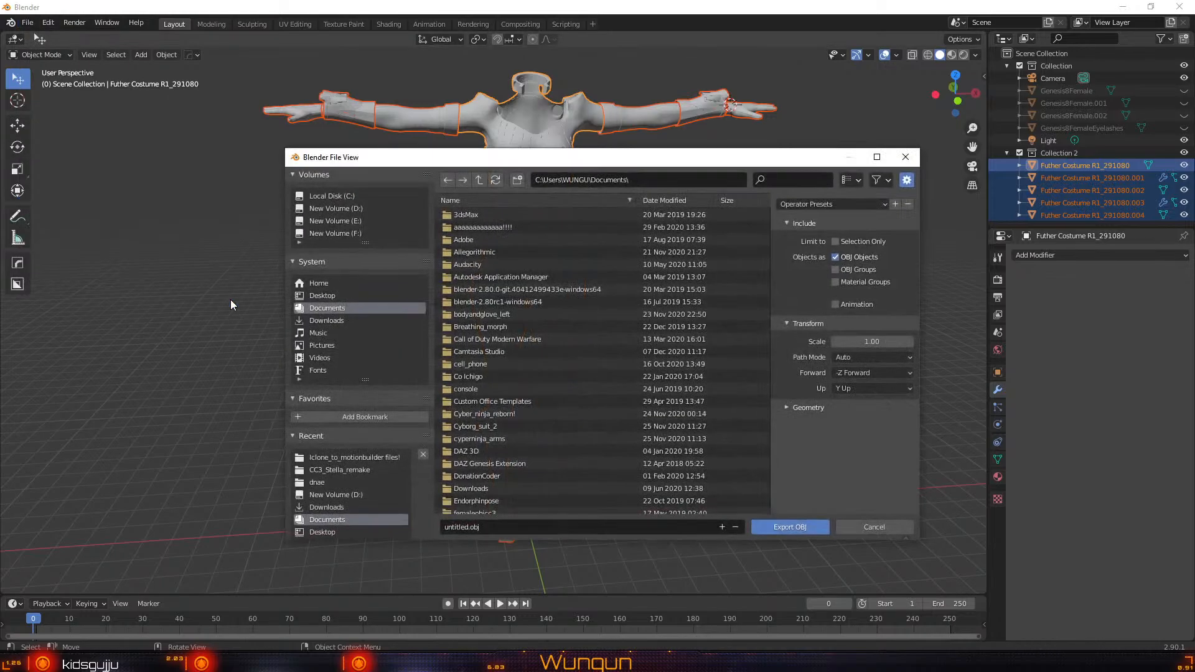
# Set the OBJ export location to the root of drive D and name the file Cybercyrien_!SUIT_ONLY
pyautogui.scroll(-15, 569, 452)
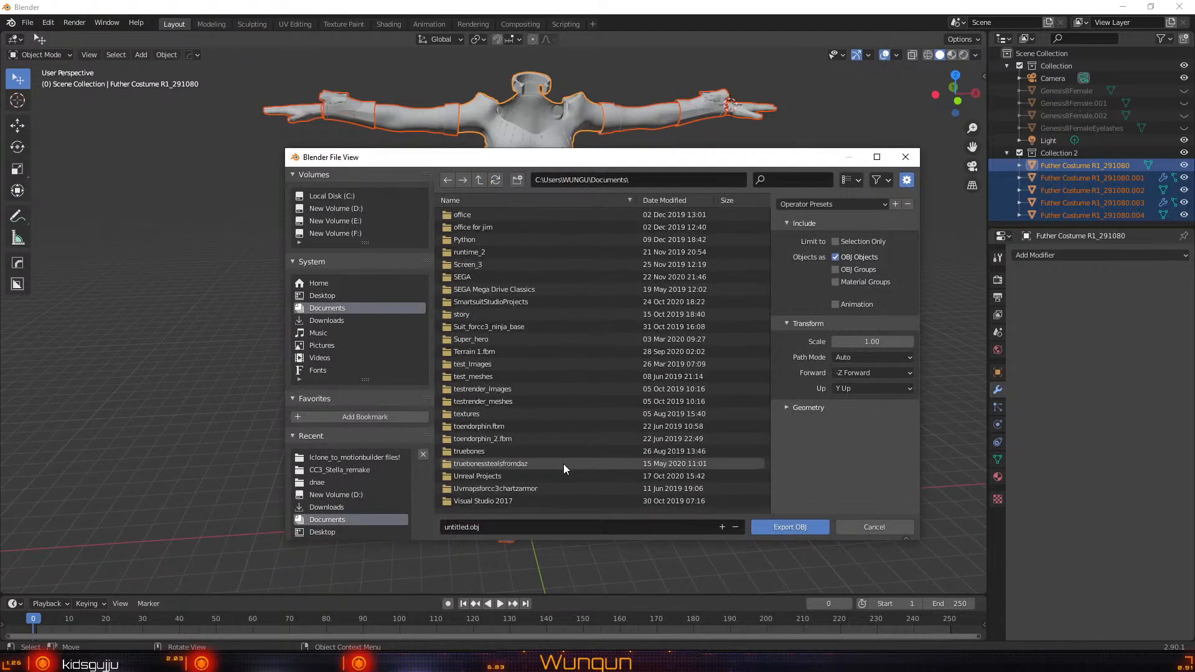
pyautogui.scroll(6, 562, 464)
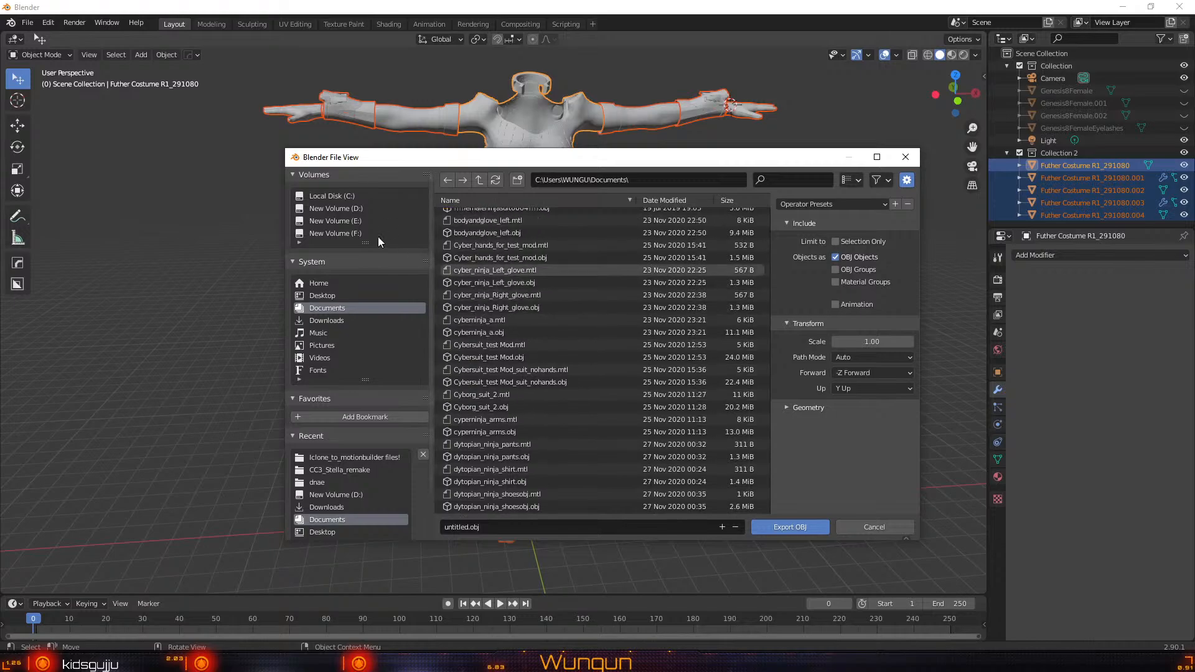
pyautogui.click(329, 209)
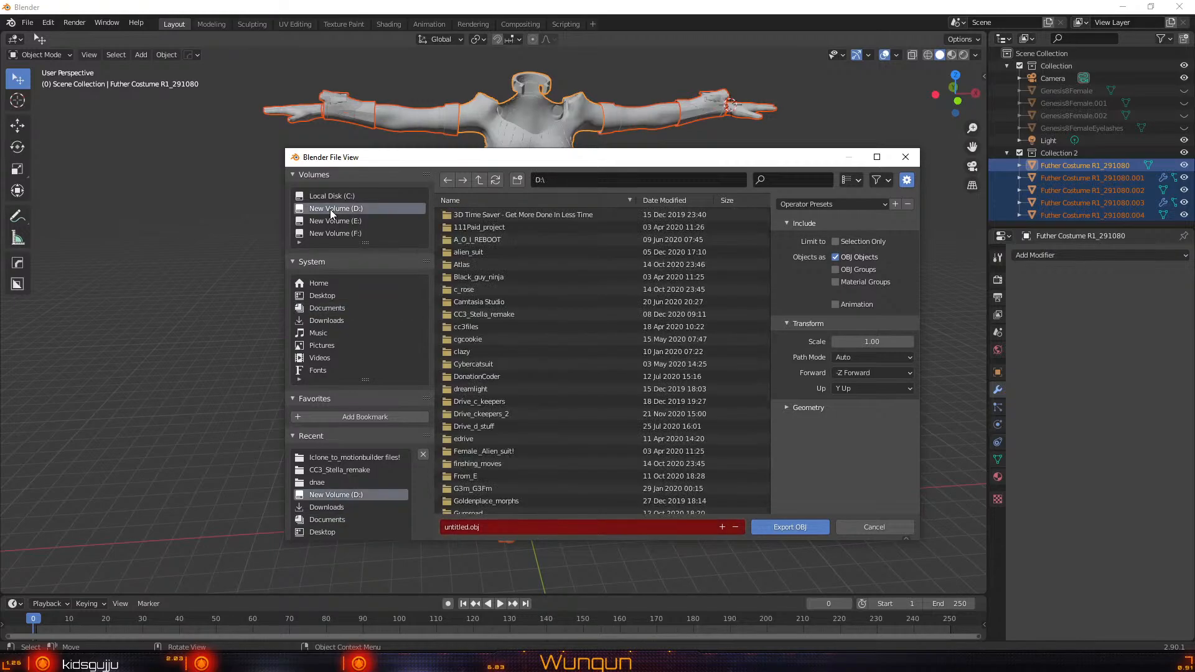
pyautogui.scroll(-10, 505, 314)
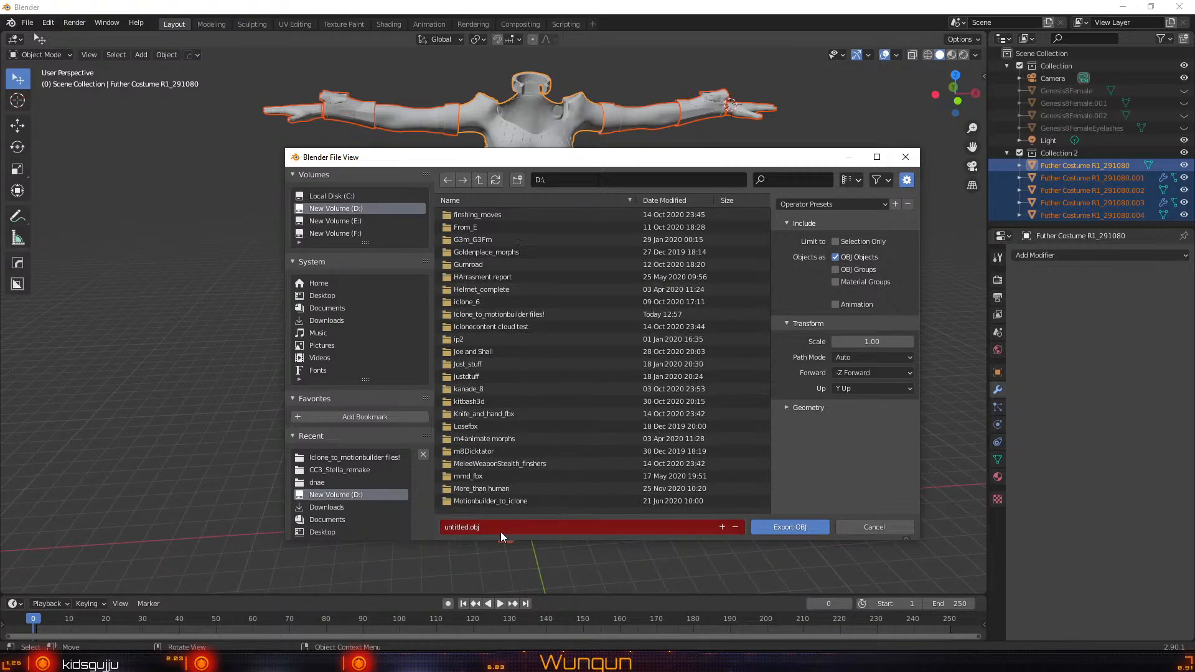
pyautogui.scroll(-10, 530, 439)
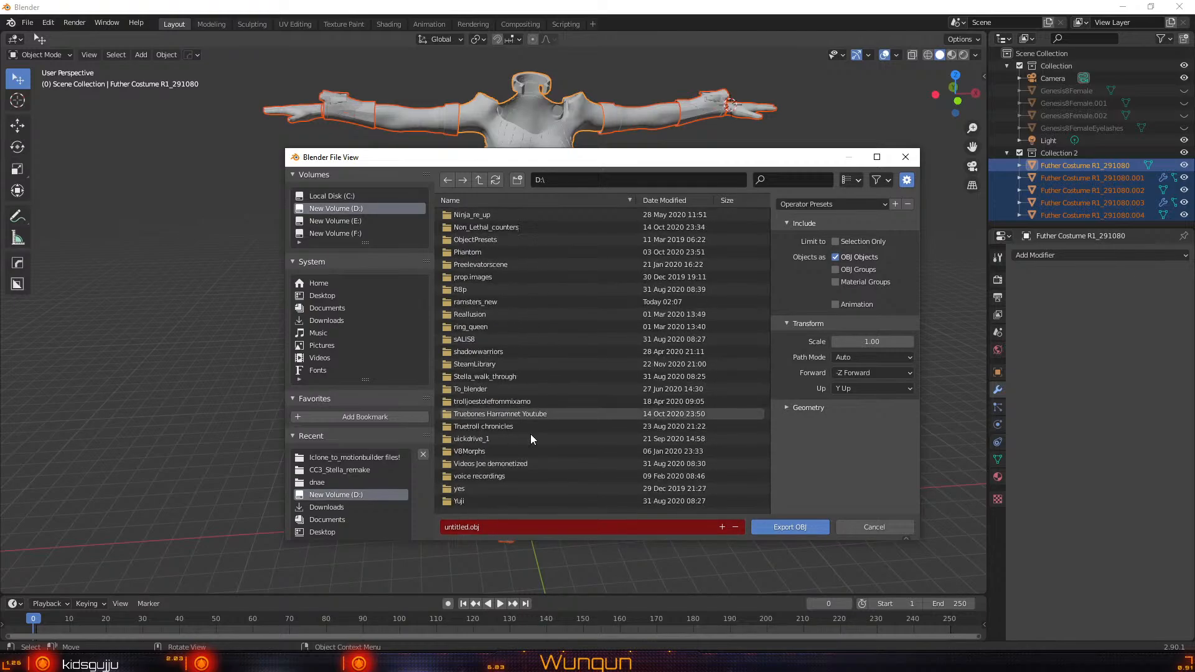
pyautogui.click(495, 528)
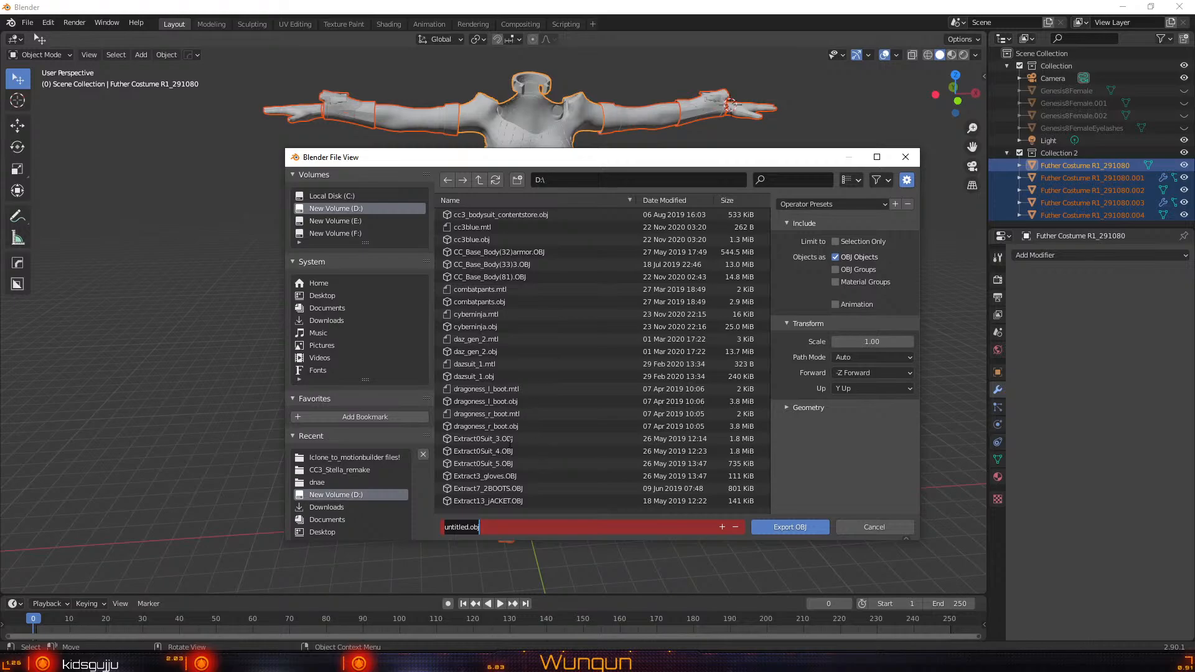
pyautogui.scroll(8, 493, 381)
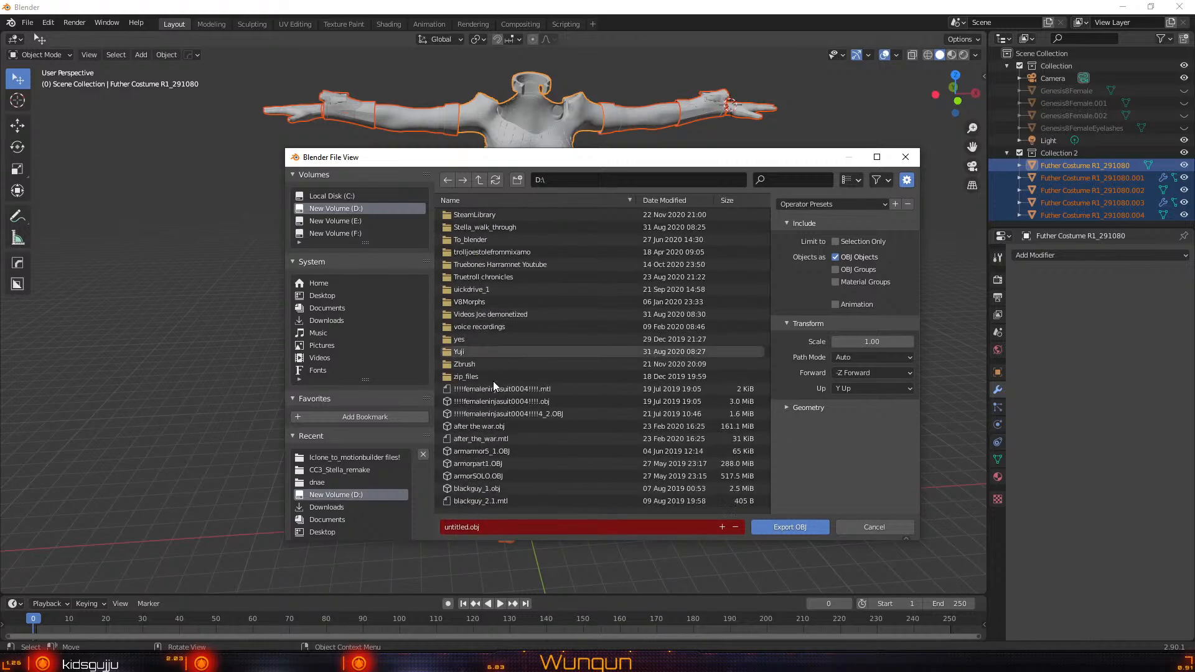
pyautogui.scroll(-3, 493, 381)
pyautogui.click(486, 526)
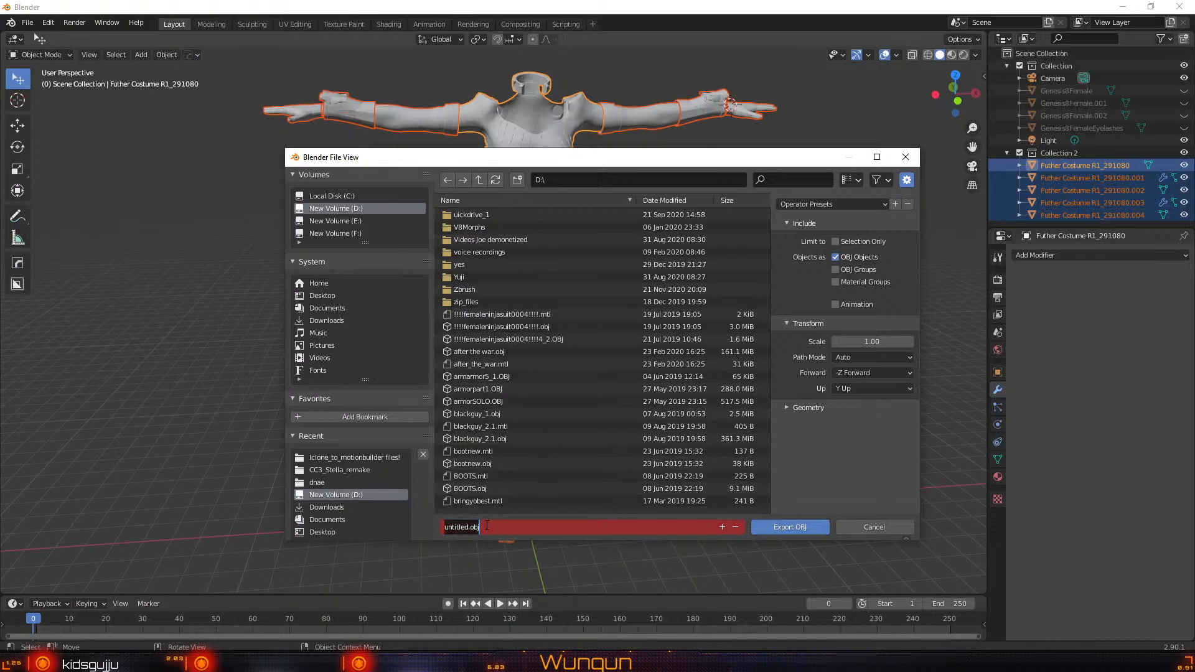
pyautogui.press('BackSpace')
pyautogui.write('Cybercyrien_!SUIT_ONLY')
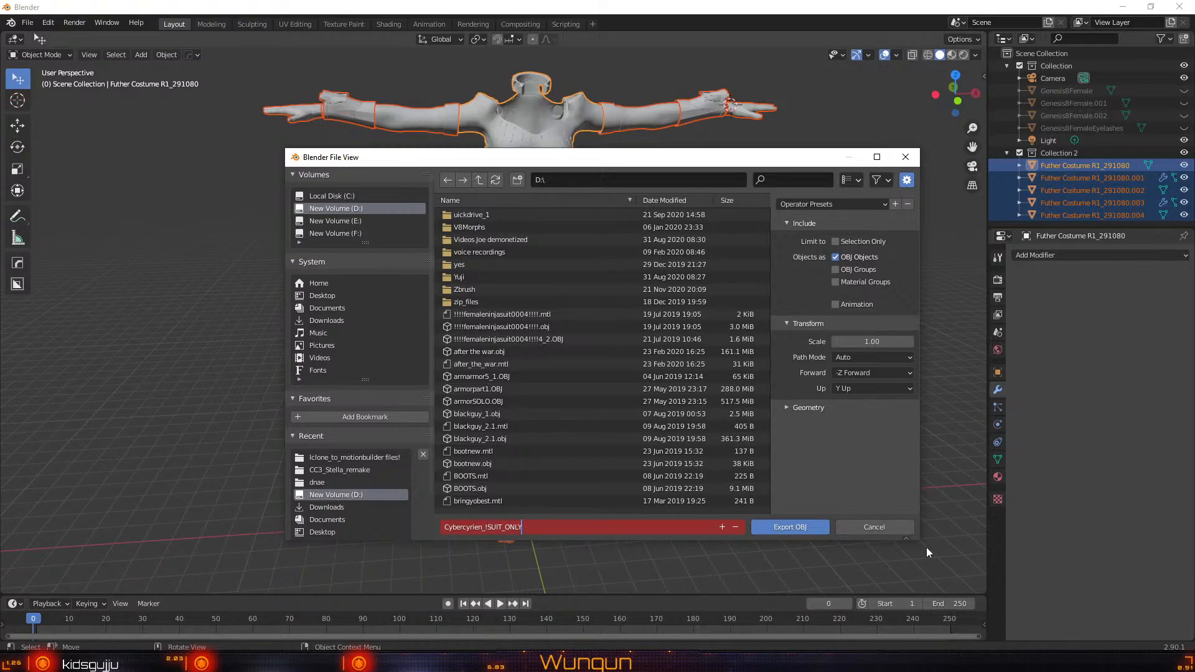
# Export the OBJ limited to the selection, with OBJ Groups and Material Groups enabled
pyautogui.click(836, 242)
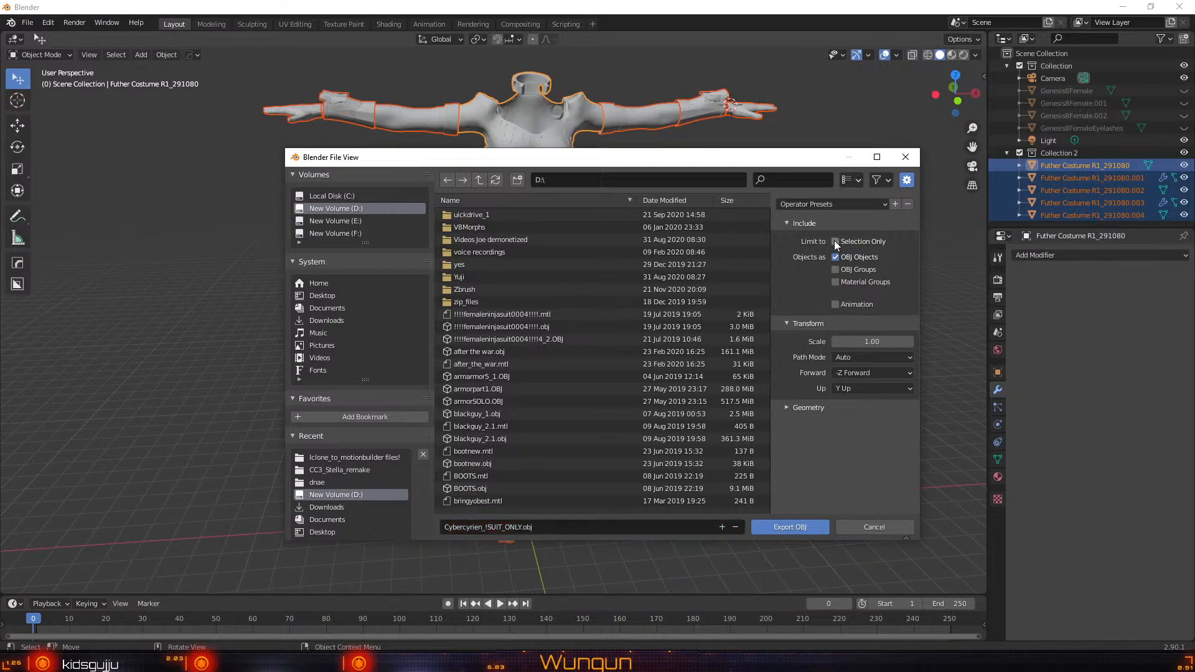
pyautogui.click(834, 270)
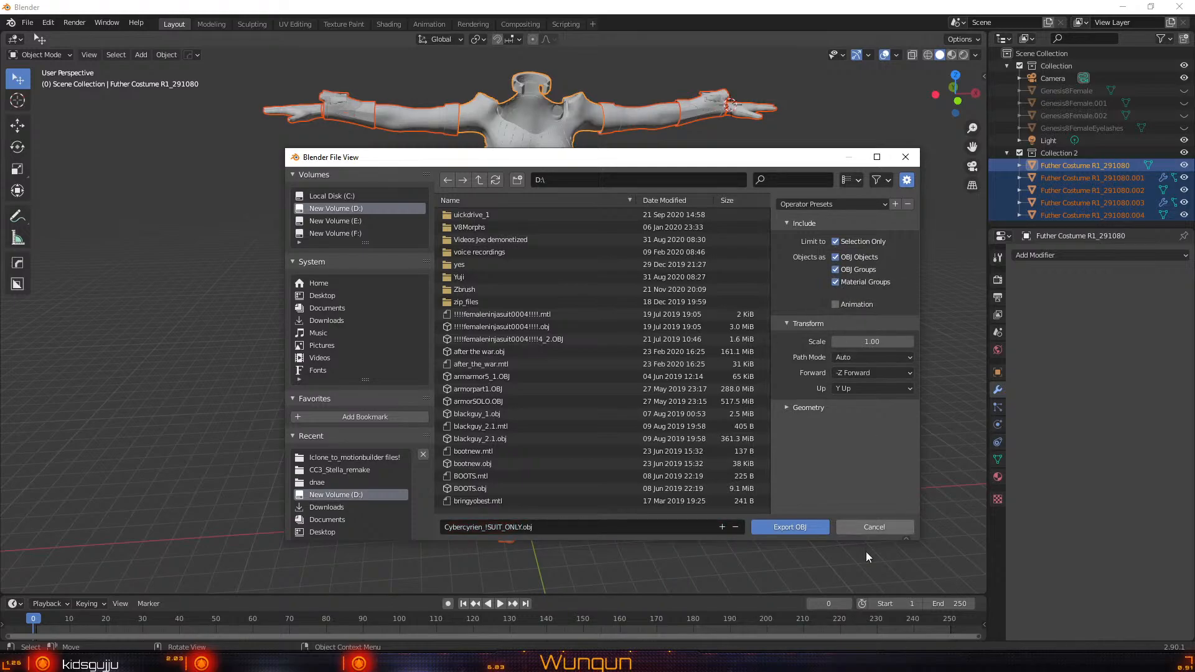
pyautogui.click(790, 527)
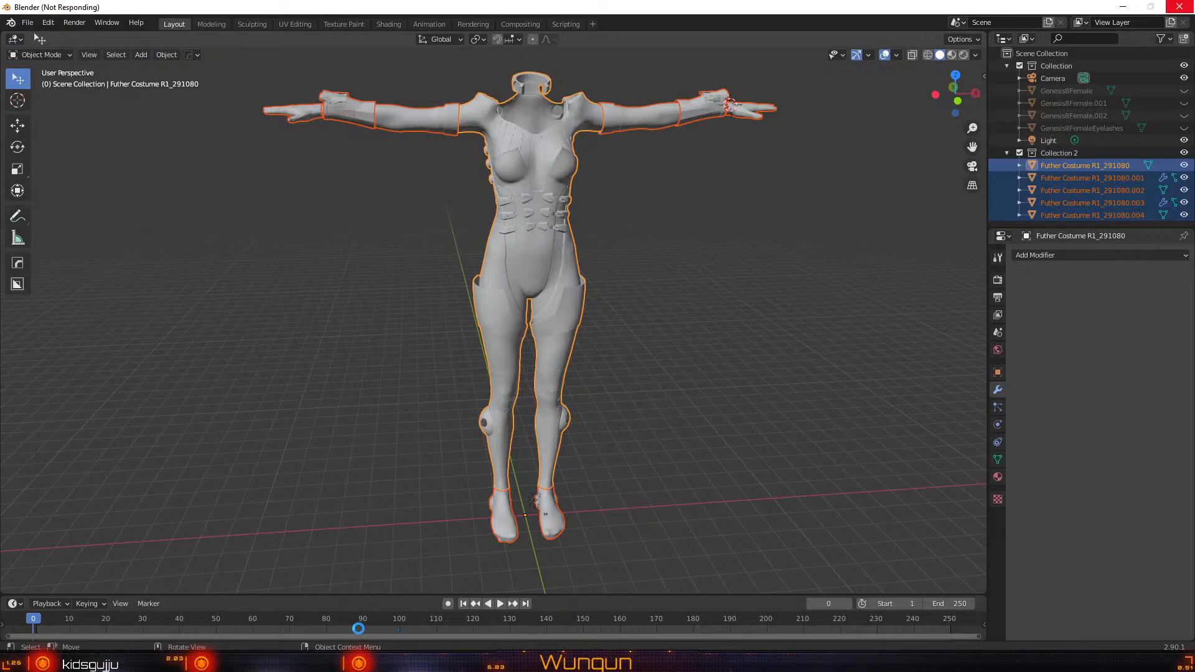
# Switch to DAZ Studio, view the character's surface settings, and close the program without saving the scene
pyautogui.click(361, 661)
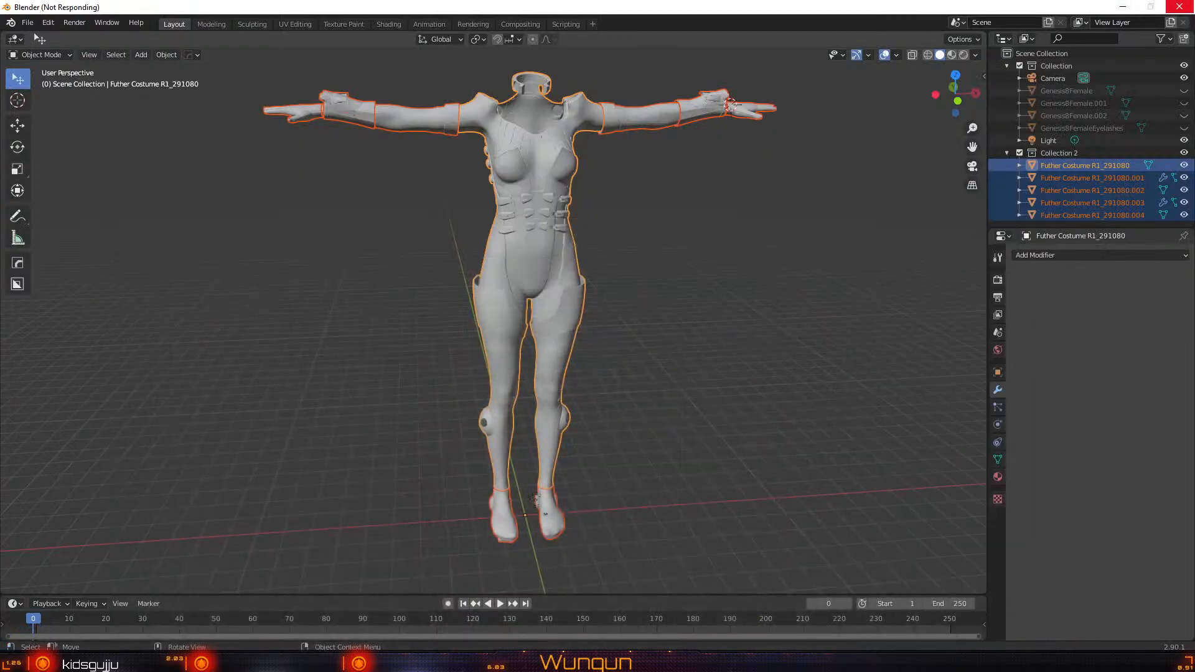
pyautogui.press('super')
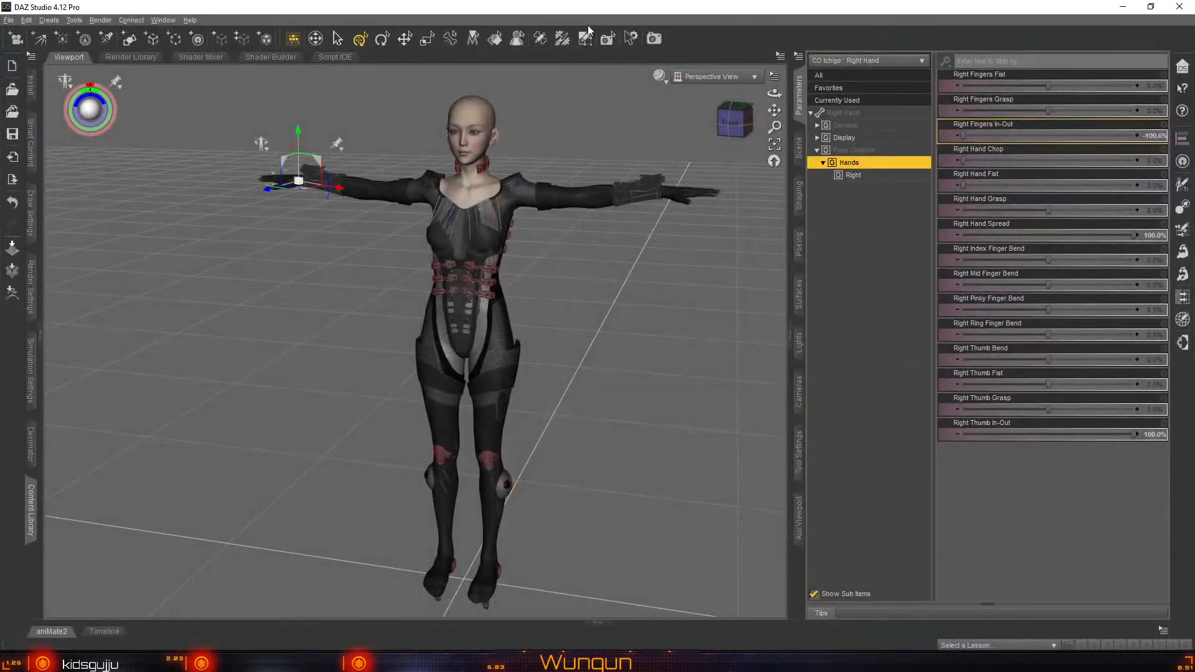
pyautogui.click(479, 119)
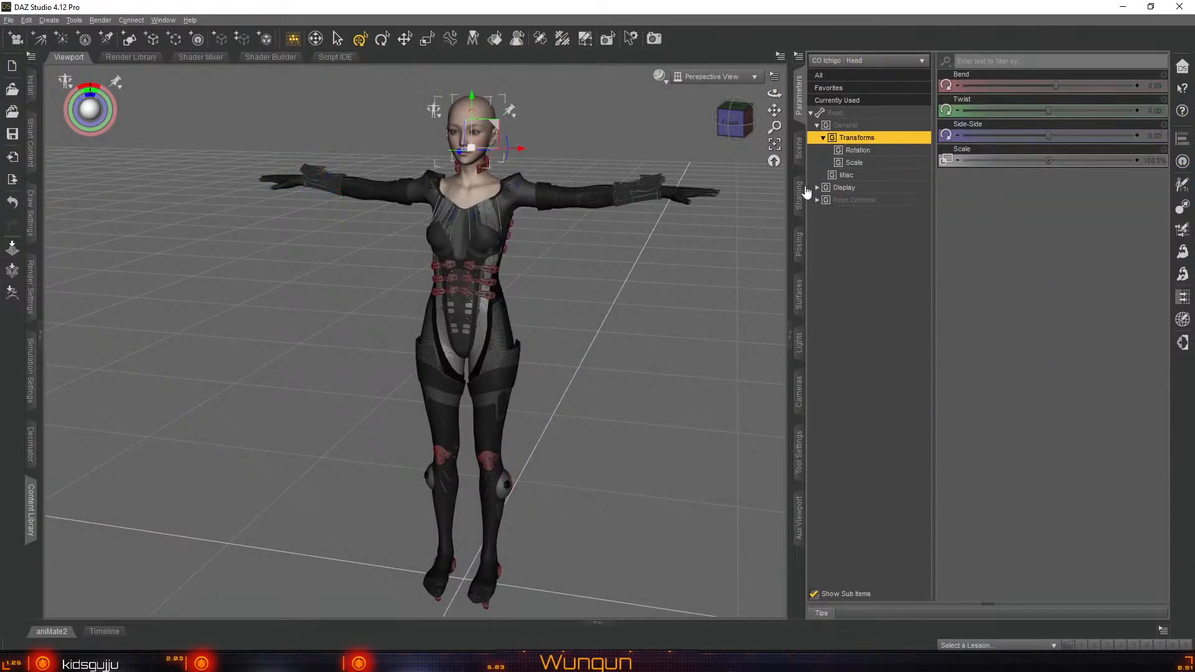
pyautogui.click(800, 304)
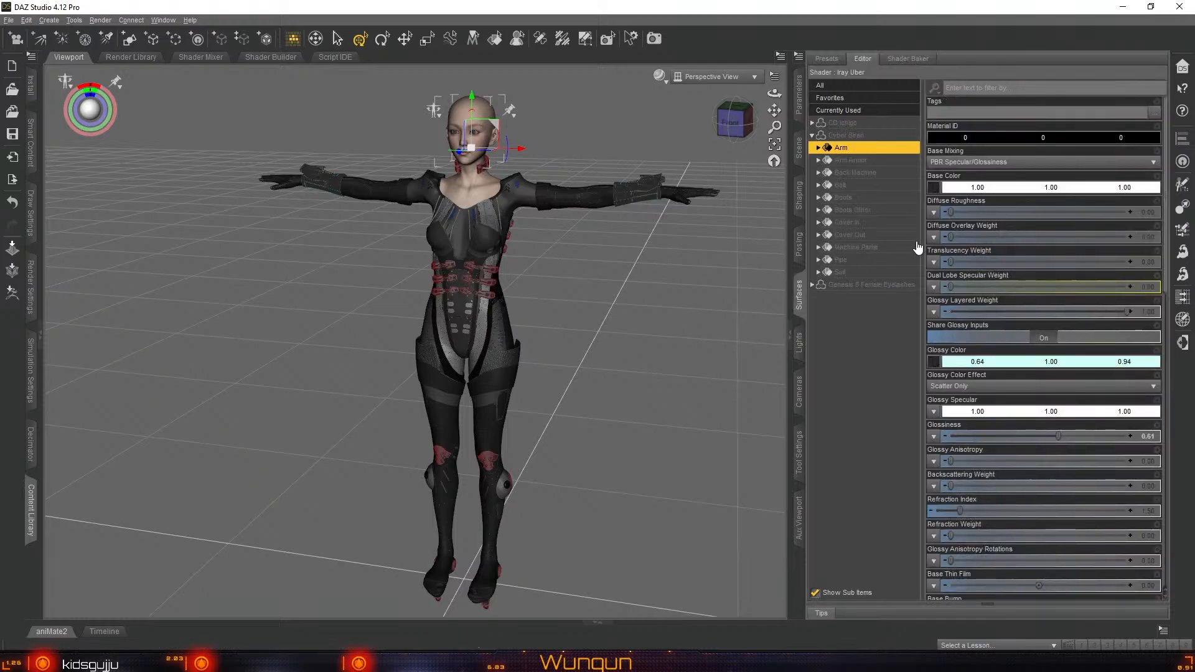
pyautogui.click(1177, 8)
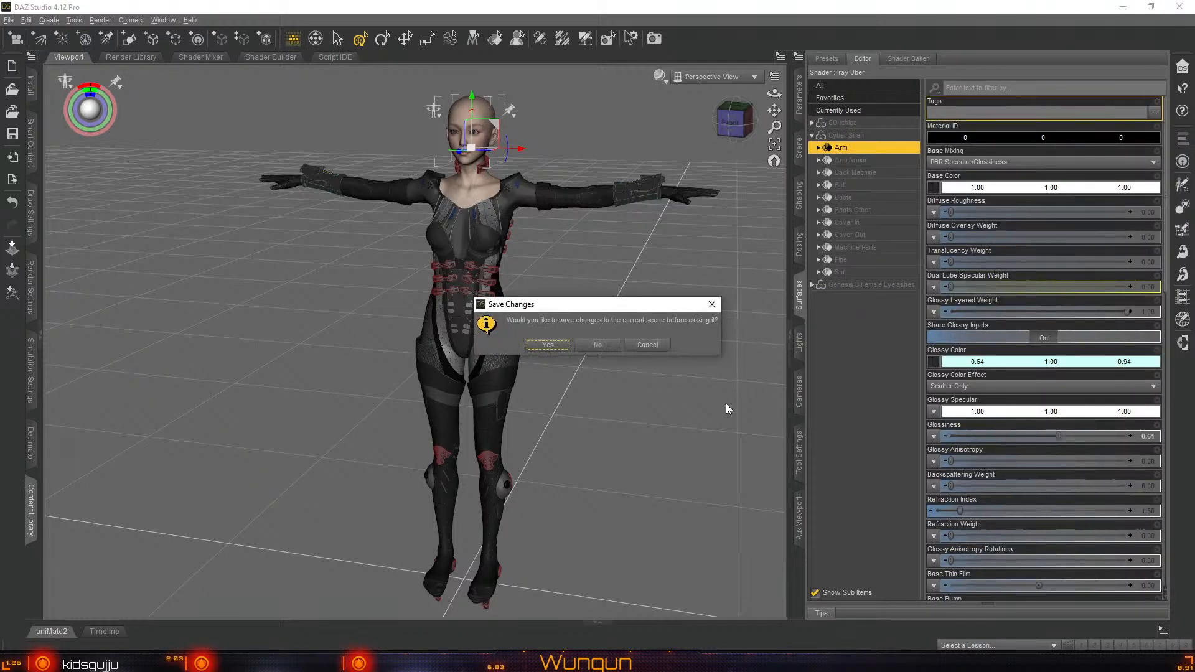
pyautogui.click(600, 347)
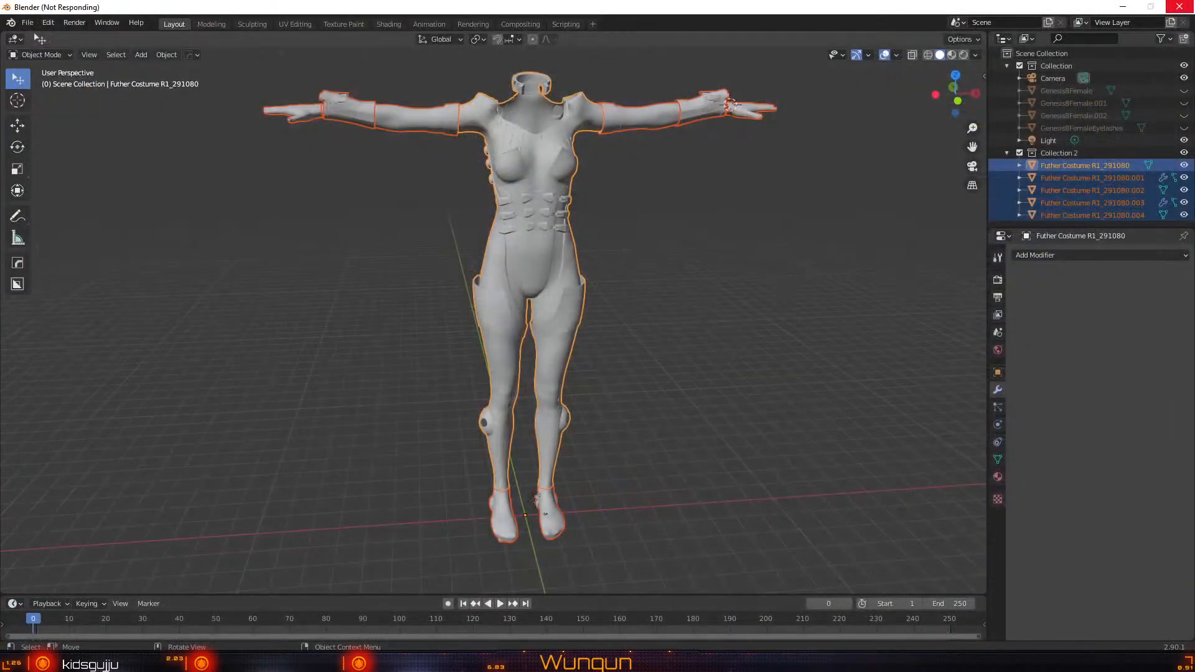
# Launch Character Creator 3 and minimize the Blender window
pyautogui.click(15, 662)
pyautogui.scroll(-10, 89, 438)
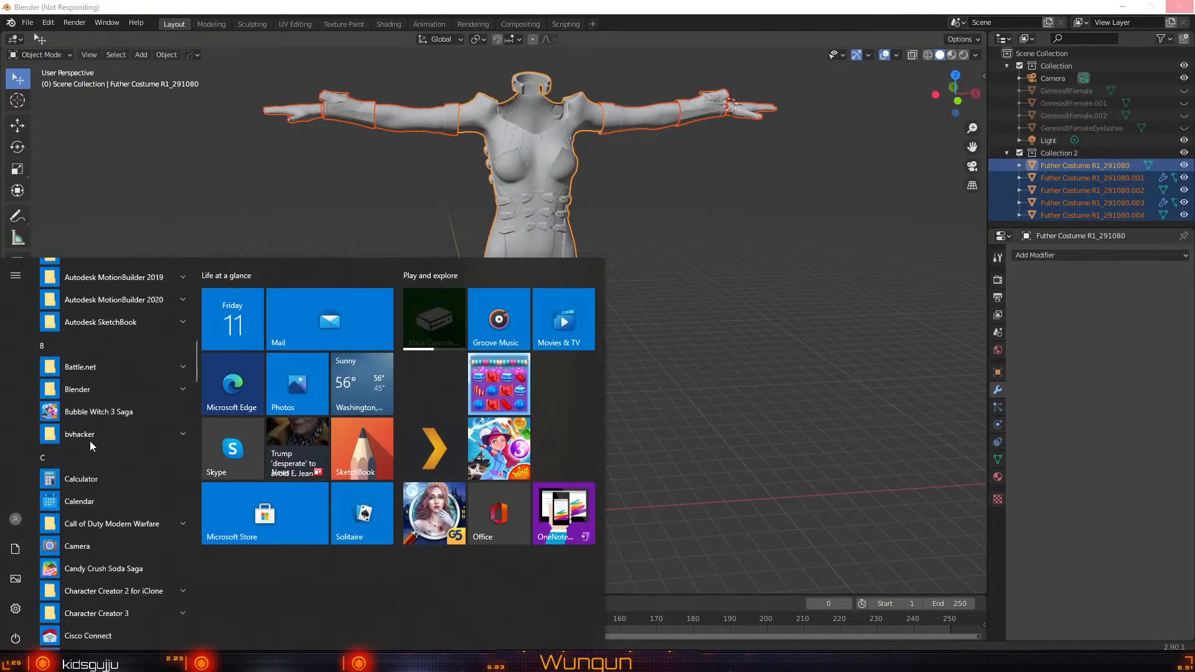
pyautogui.scroll(-3, 91, 446)
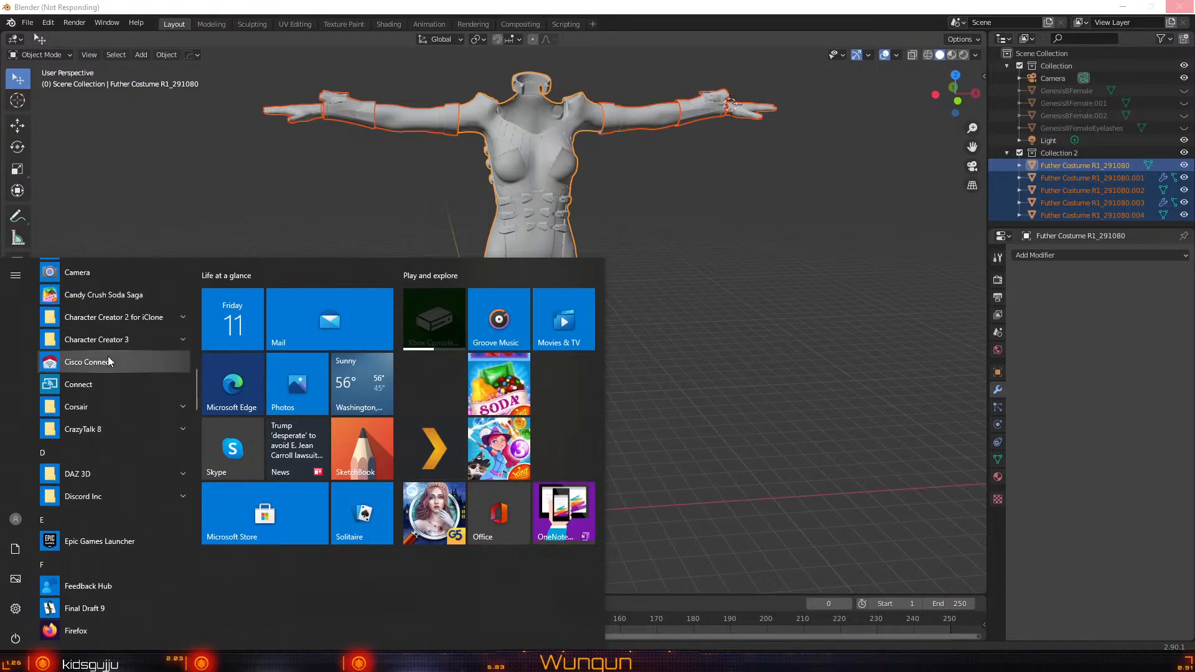
pyautogui.click(114, 342)
pyautogui.click(109, 387)
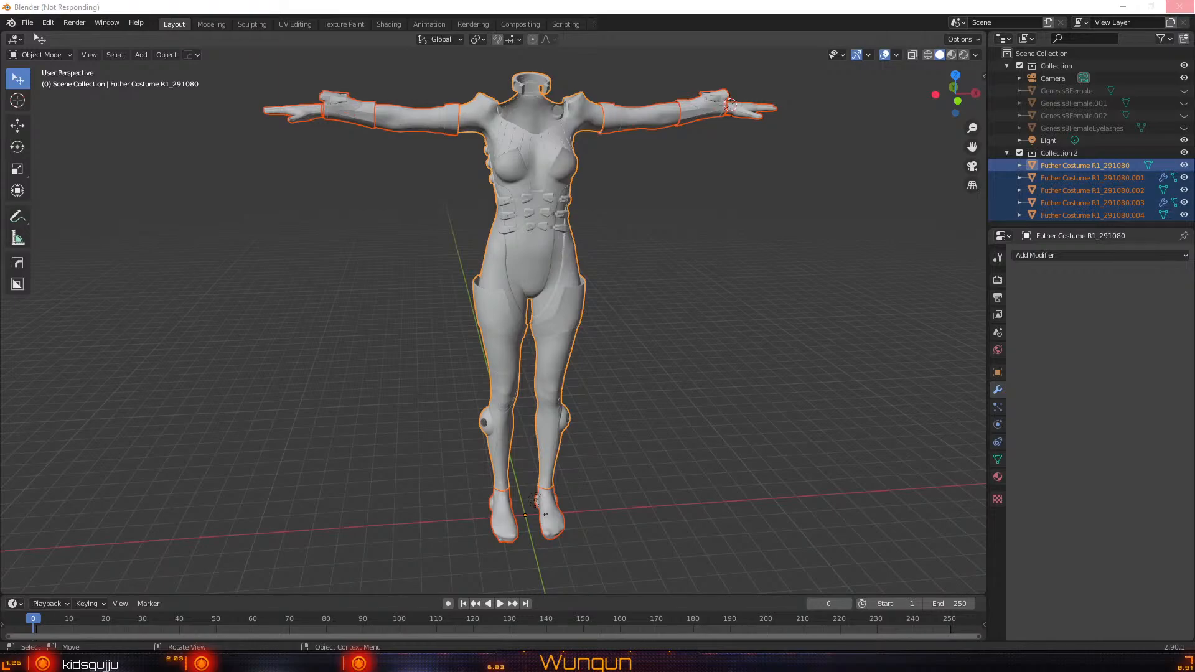
pyautogui.click(1128, 6)
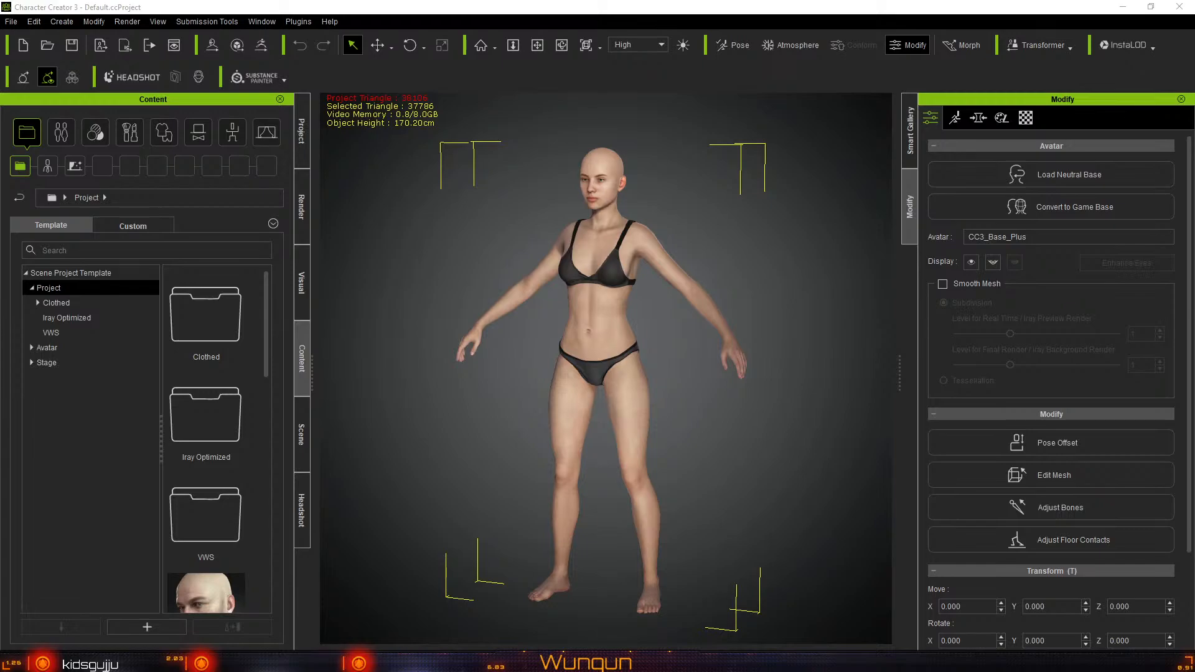
# Load cybercyrien_!!!.fbx from the Iclone_to_motionbuilder files! folder through the CC3+ Transformer
pyautogui.moveTo(287, 661)
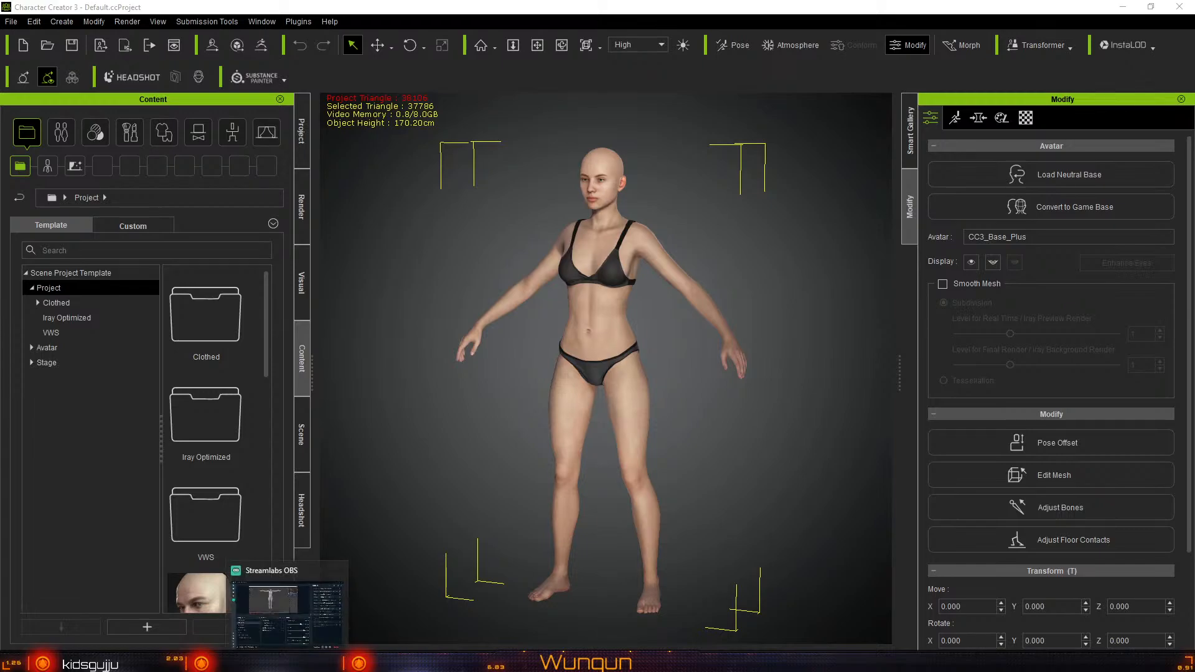
pyautogui.moveTo(355, 661)
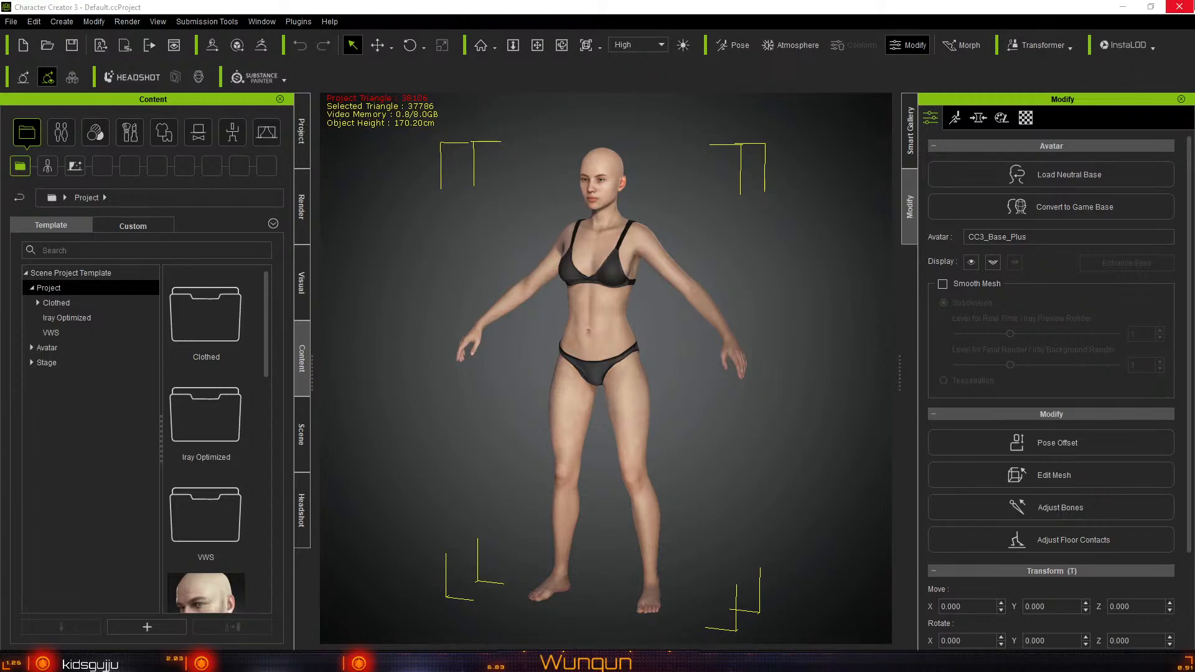
pyautogui.click(1055, 46)
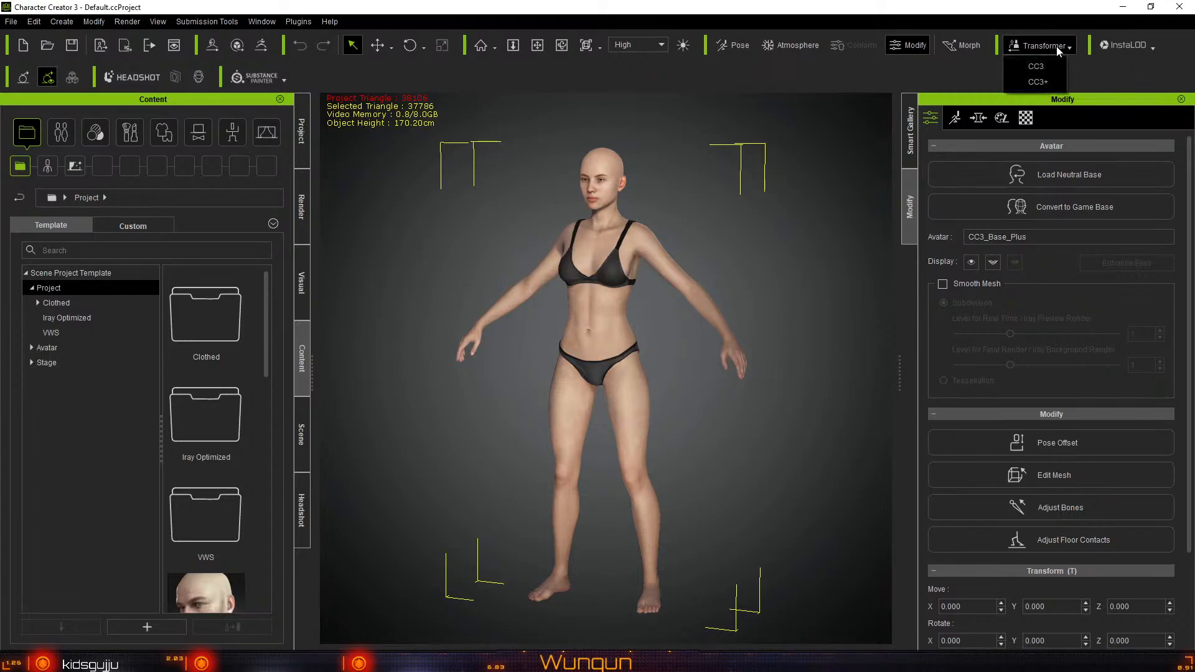
pyautogui.click(1037, 82)
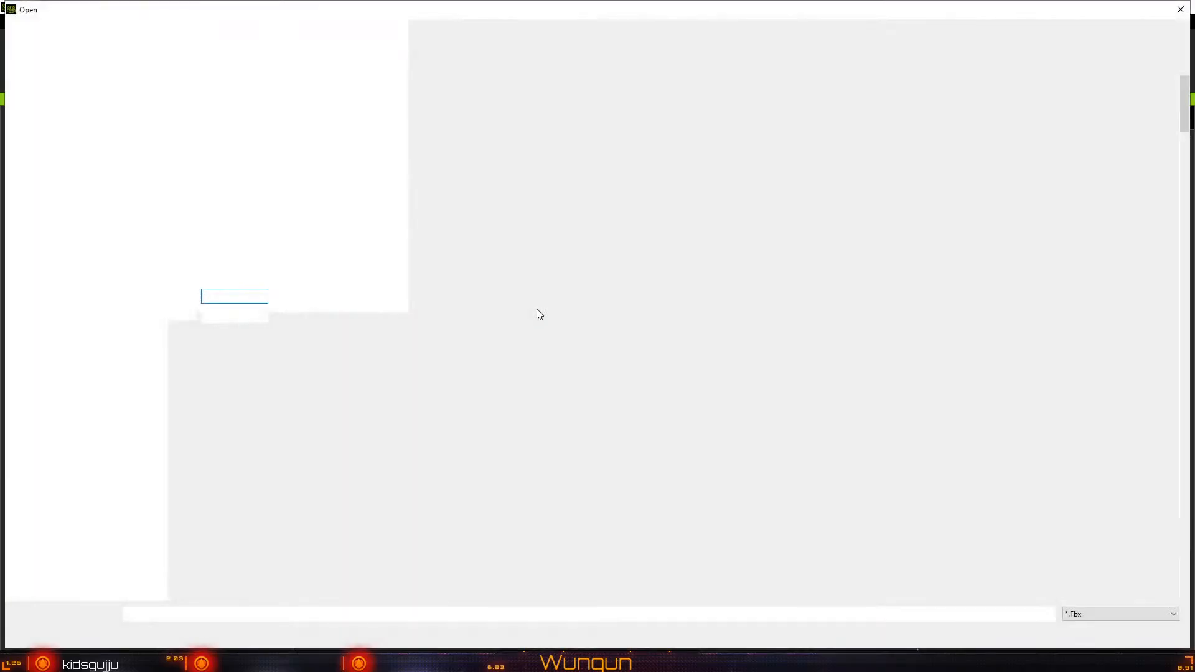
pyautogui.scroll(-12, 382, 332)
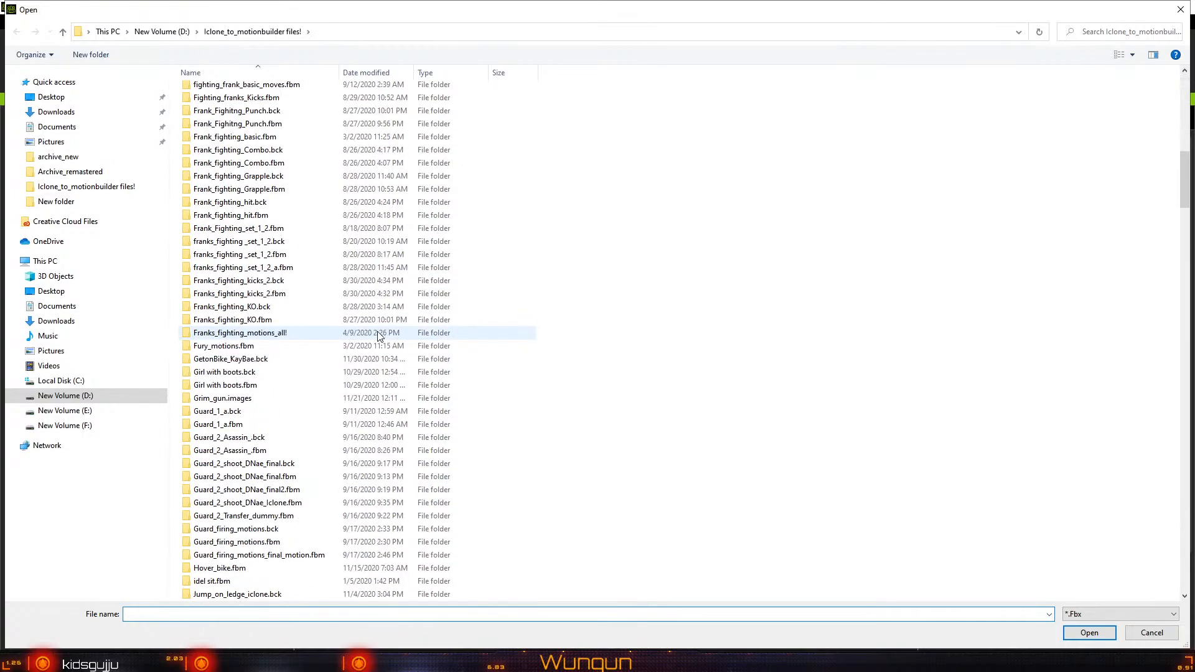
pyautogui.scroll(-20, 378, 336)
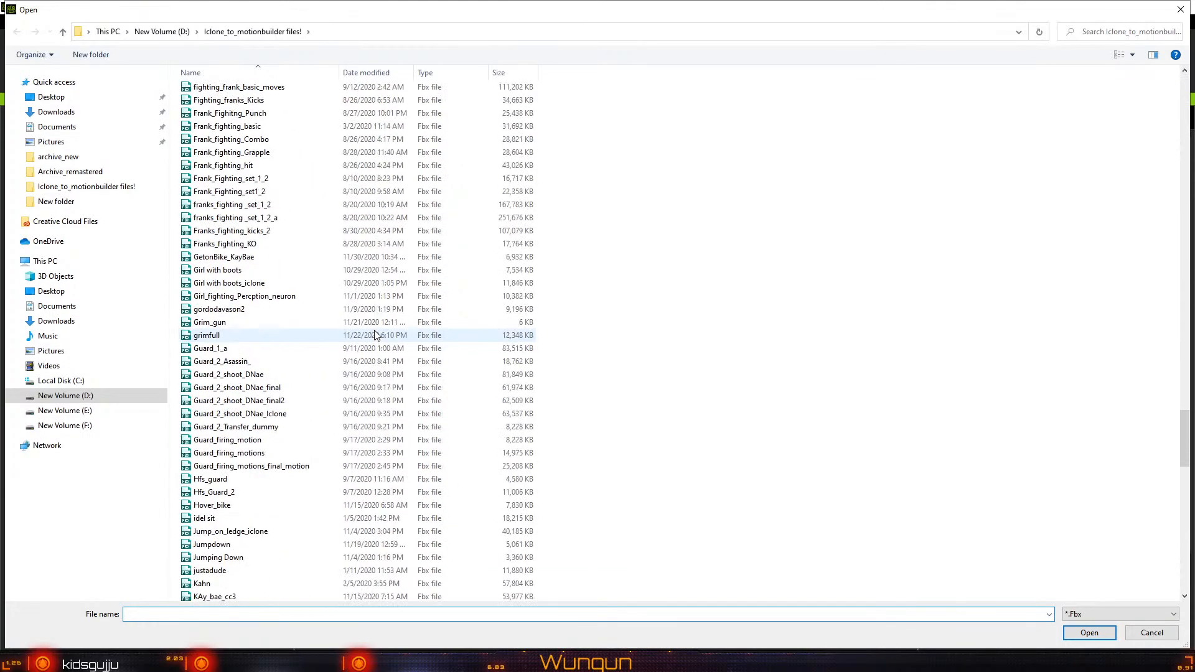
pyautogui.scroll(20, 376, 335)
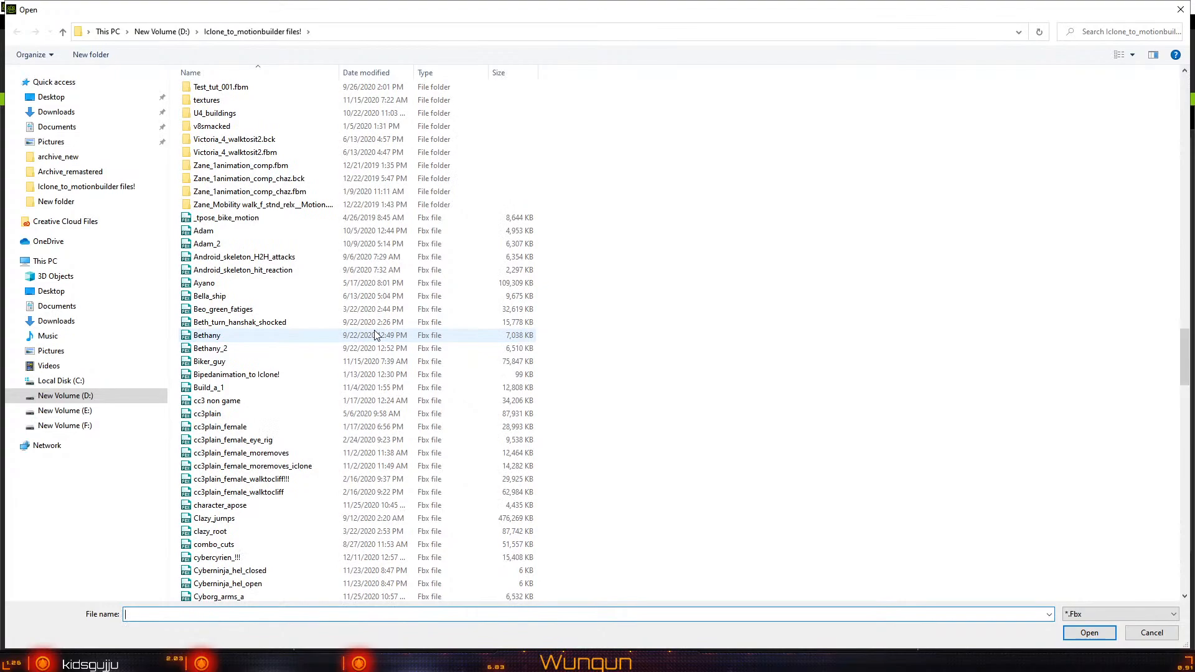
pyautogui.scroll(-3, 375, 335)
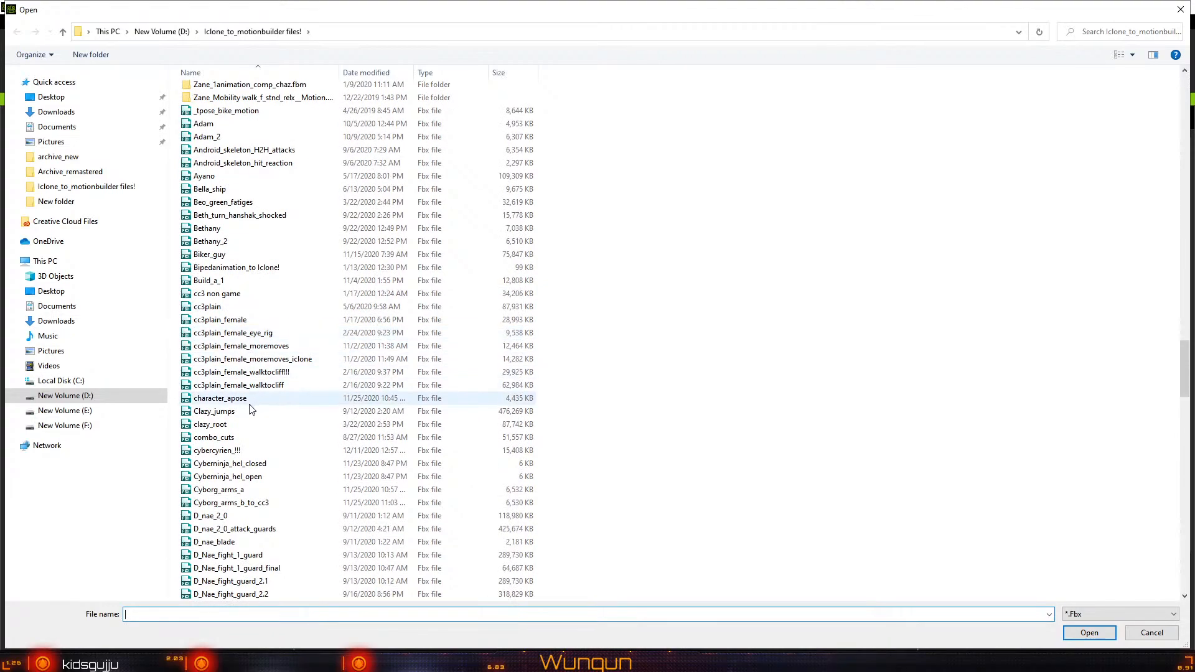
pyautogui.click(242, 455)
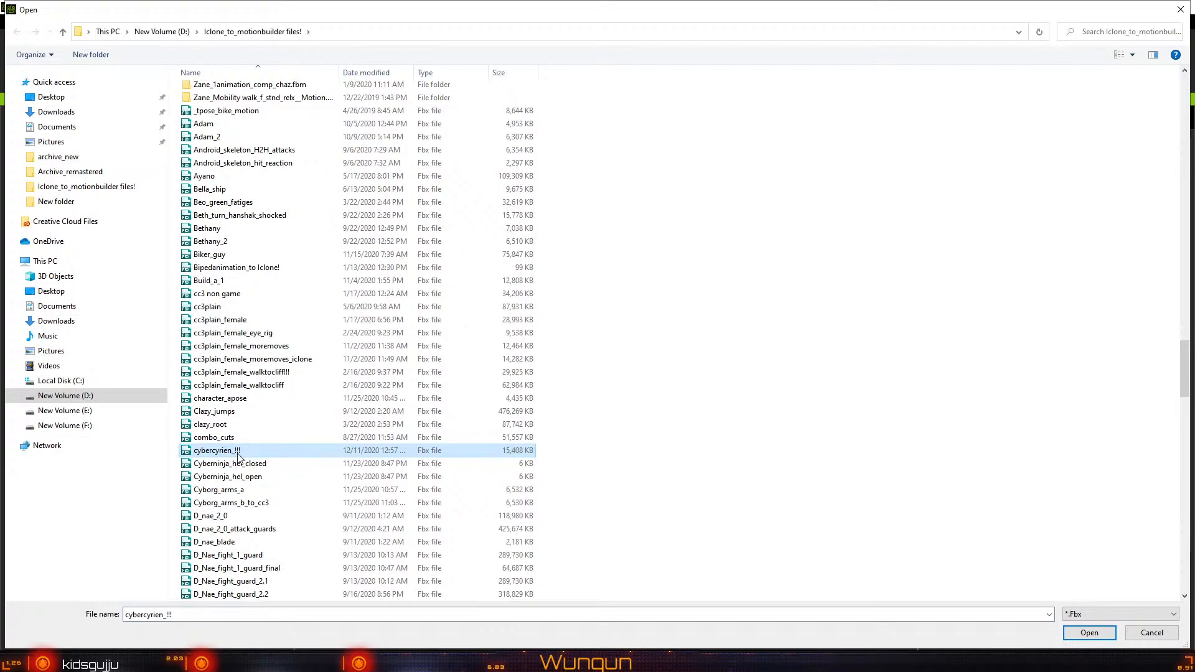
pyautogui.doubleClick(240, 456)
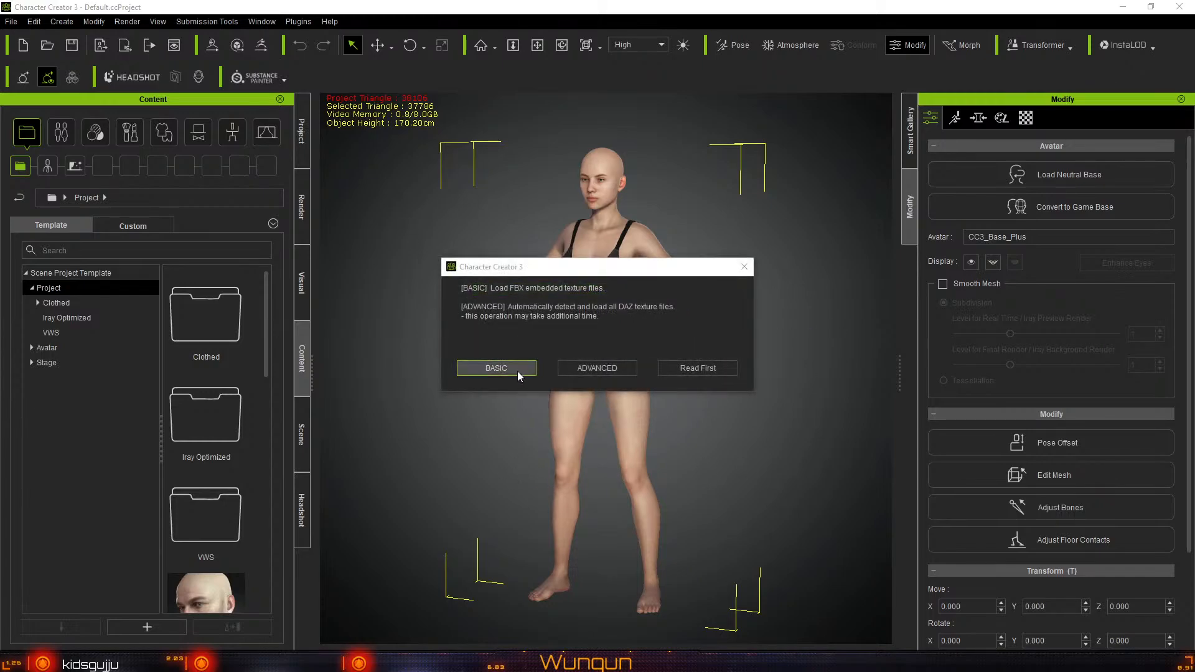
# Choose BASIC loading of the embedded FBX textures and set the import's skin template to Use Original
pyautogui.click(482, 368)
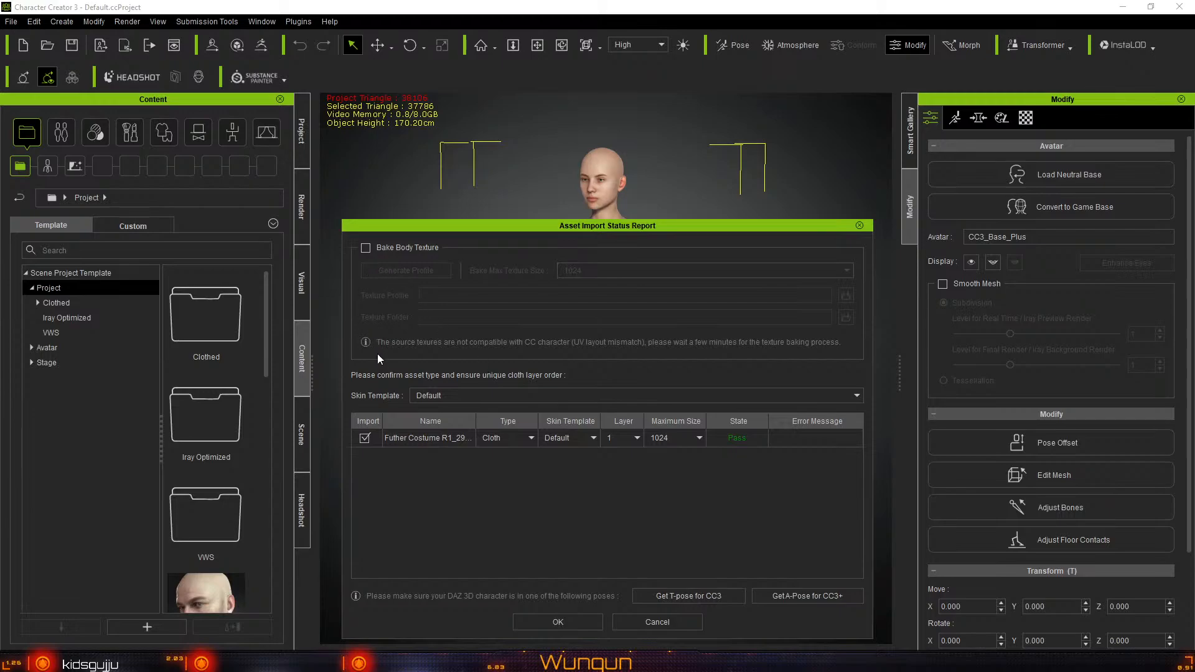
pyautogui.click(458, 394)
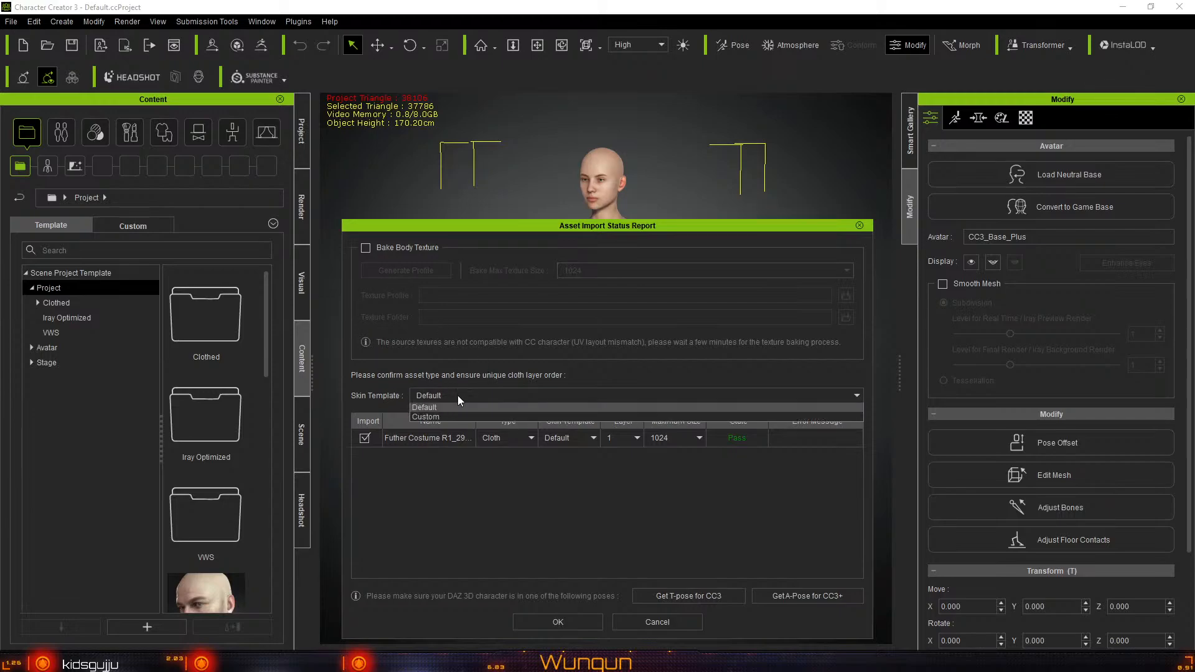
pyautogui.click(447, 408)
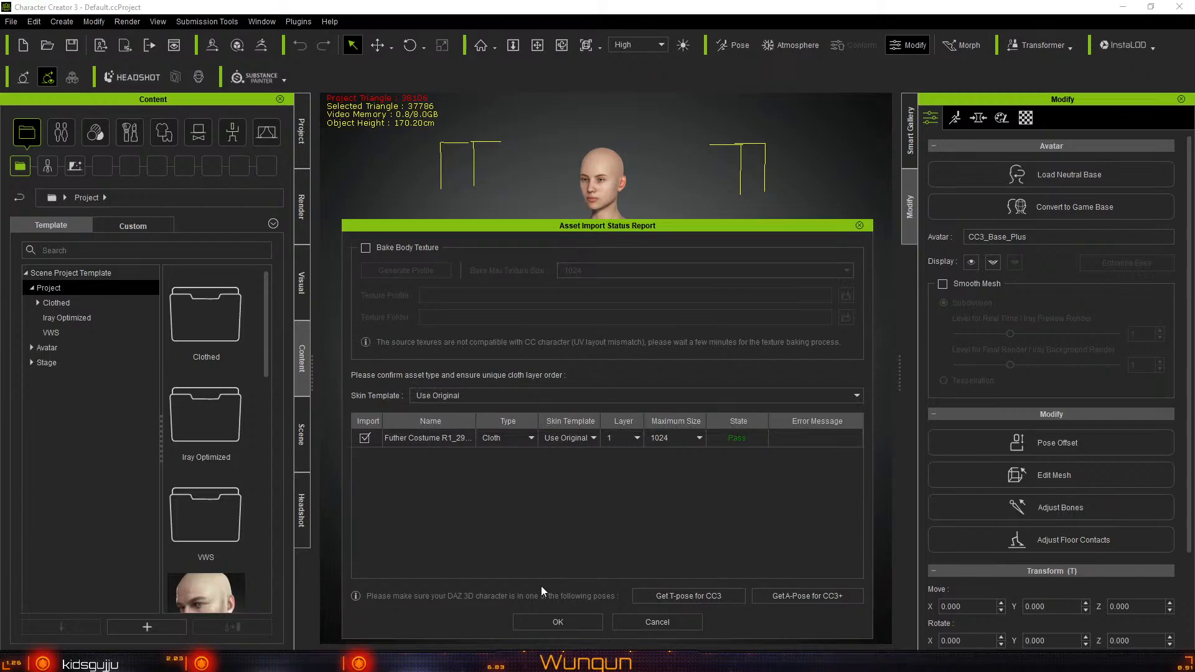
# Set the import's skin template to Default and import the DAZ character with its costume
pyautogui.click(445, 397)
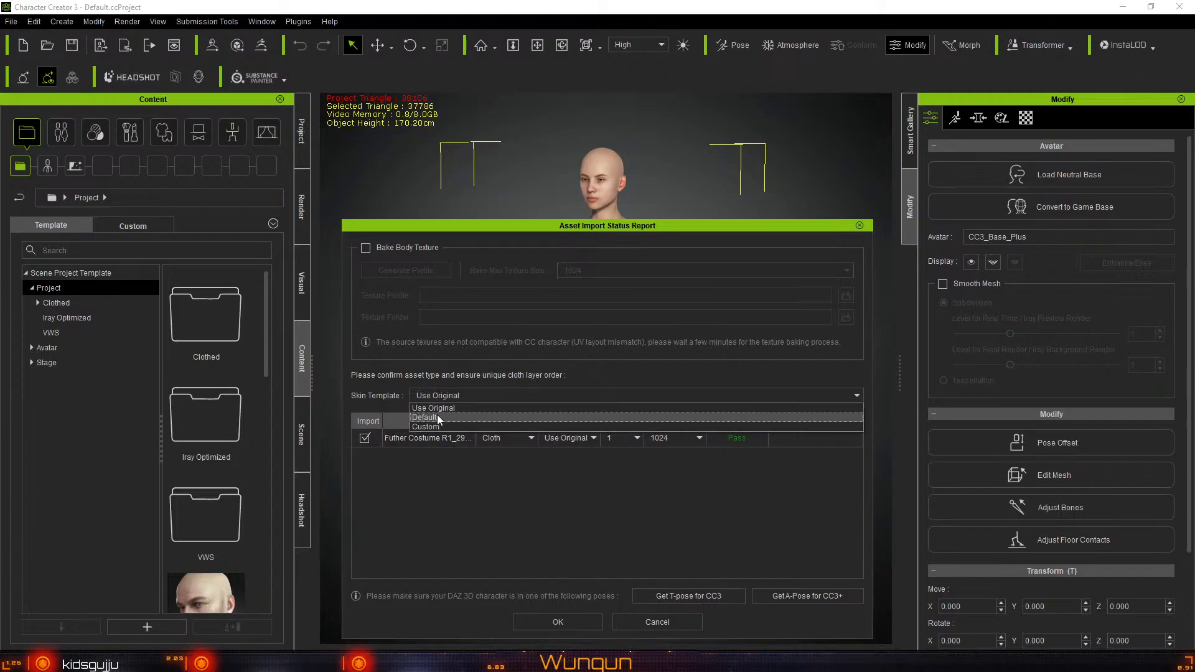
pyautogui.click(437, 418)
pyautogui.click(588, 622)
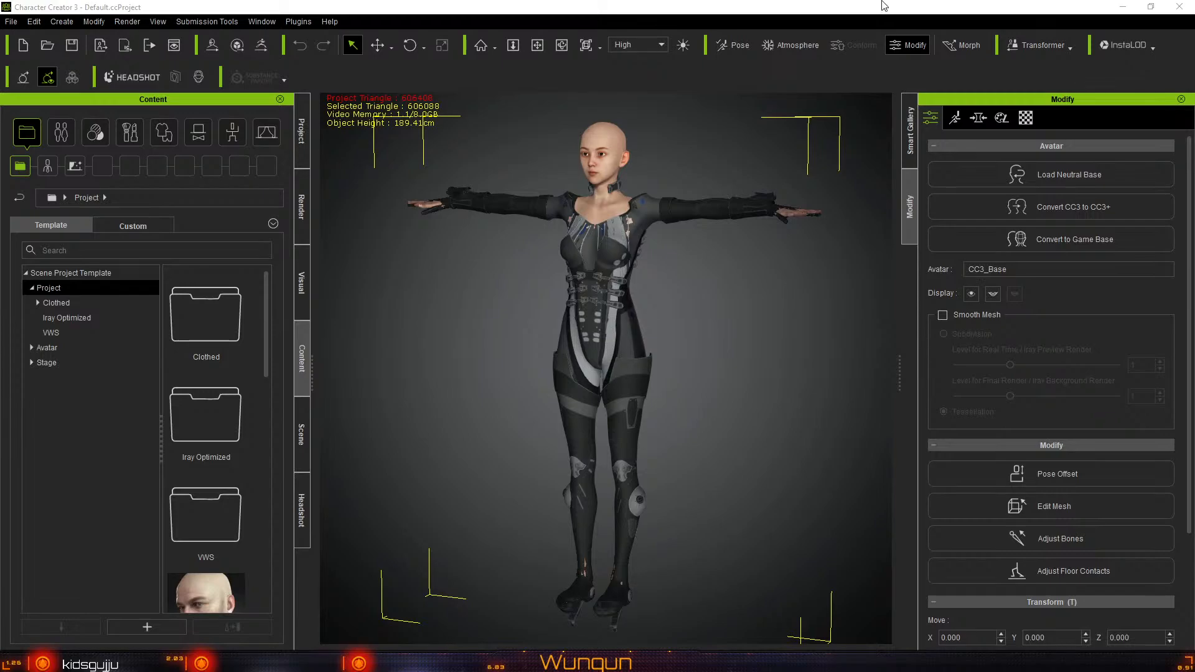
# Examine the imported character's costume from the front, side and back
pyautogui.moveTo(772, 372); pyautogui.dragTo(639, 257, button='right')
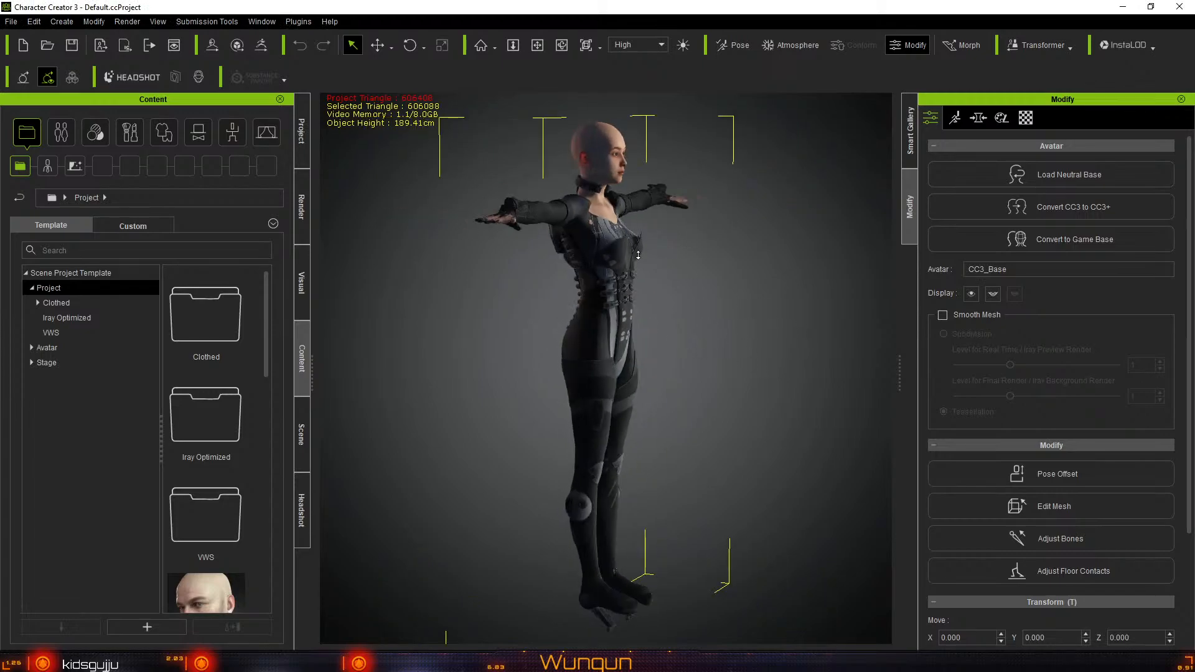
pyautogui.scroll(3, 637, 255)
pyautogui.scroll(3, 638, 255)
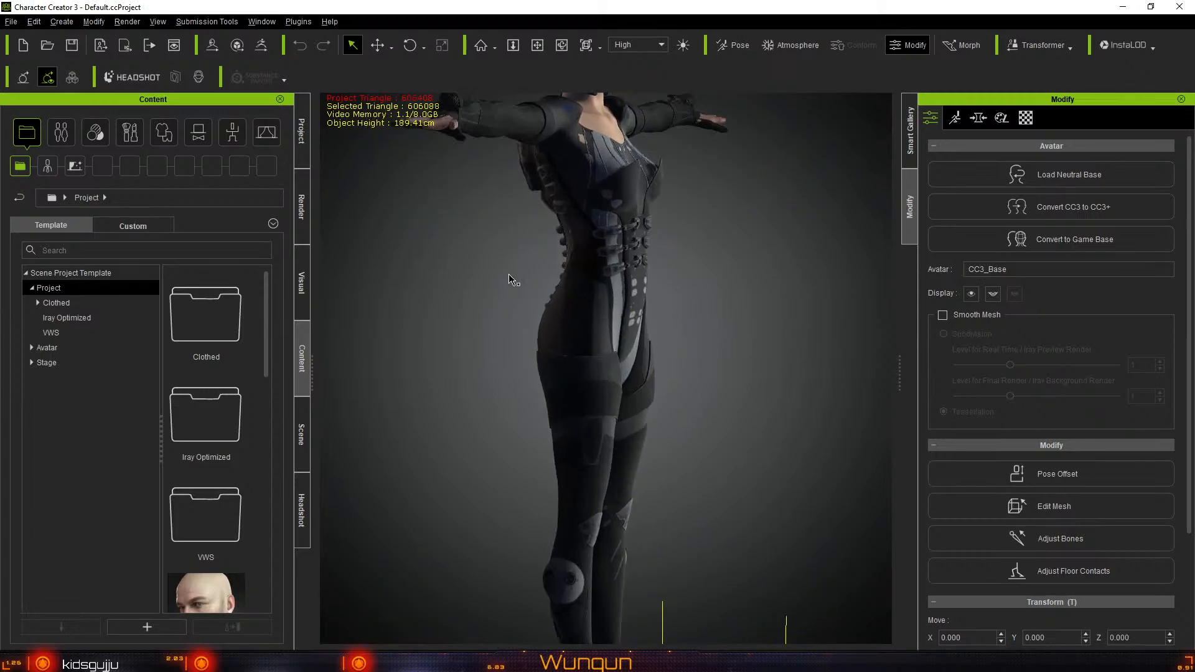
pyautogui.moveTo(514, 280); pyautogui.dragTo(810, 405, button='right')
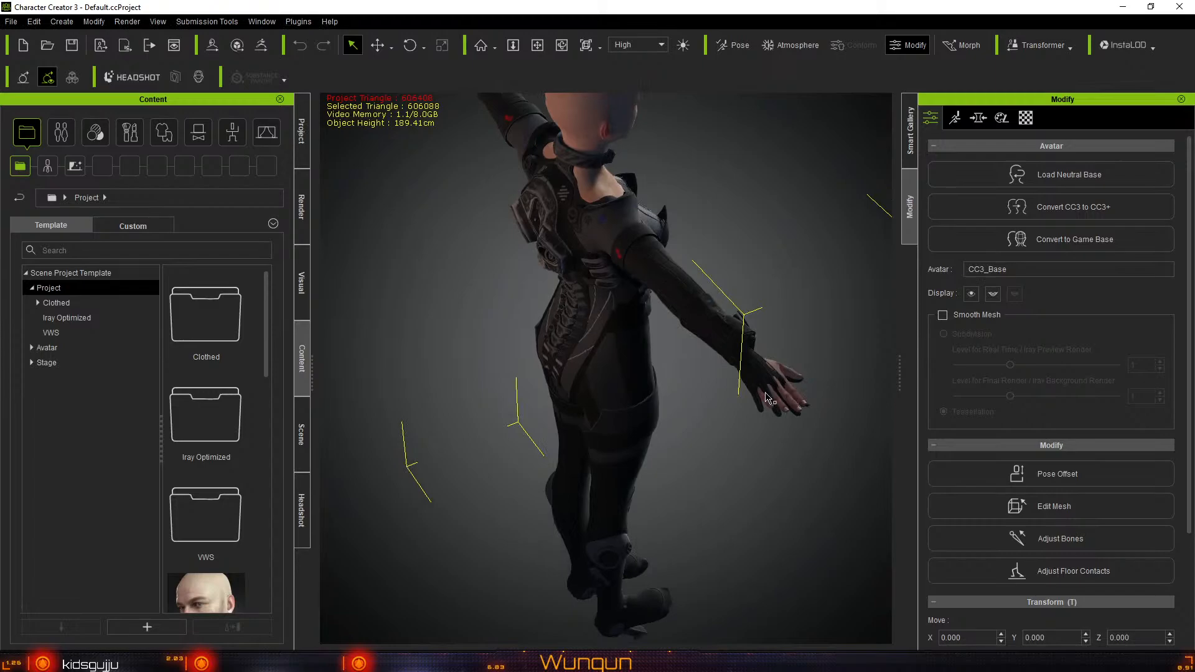
pyautogui.moveTo(734, 382); pyautogui.dragTo(802, 371, button='right')
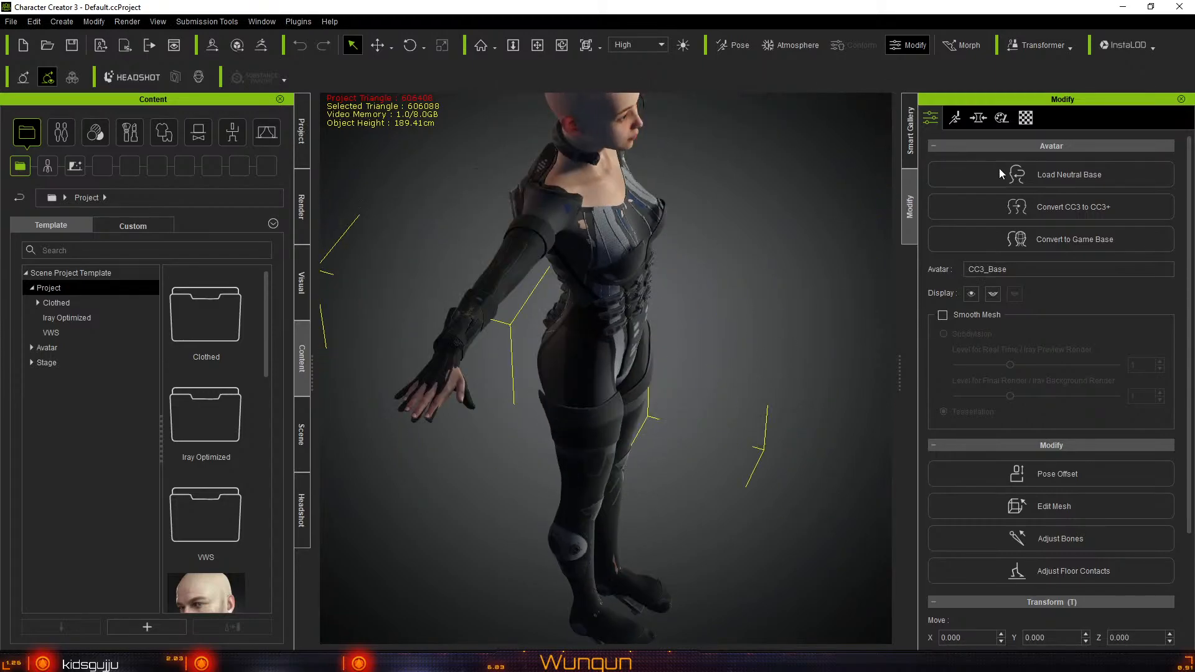
# Open the pose editor, examine the boots and heels from front and side, select the left foot, and close the editor
pyautogui.click(957, 119)
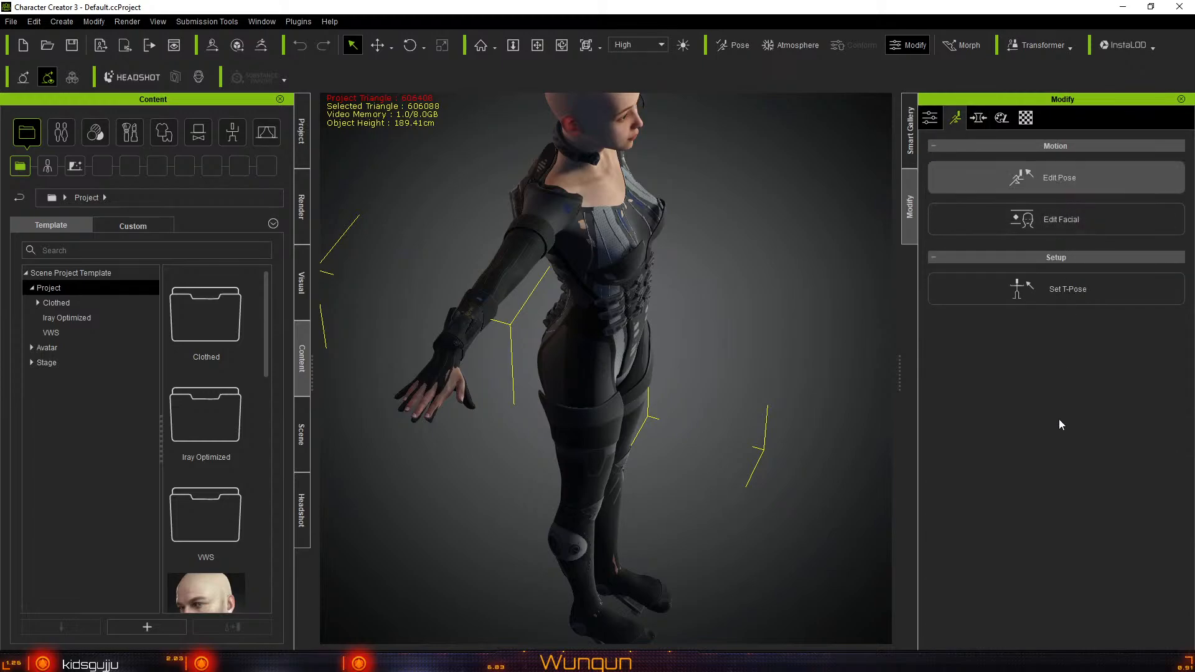
pyautogui.moveTo(1068, 455); pyautogui.dragTo(1105, 653)
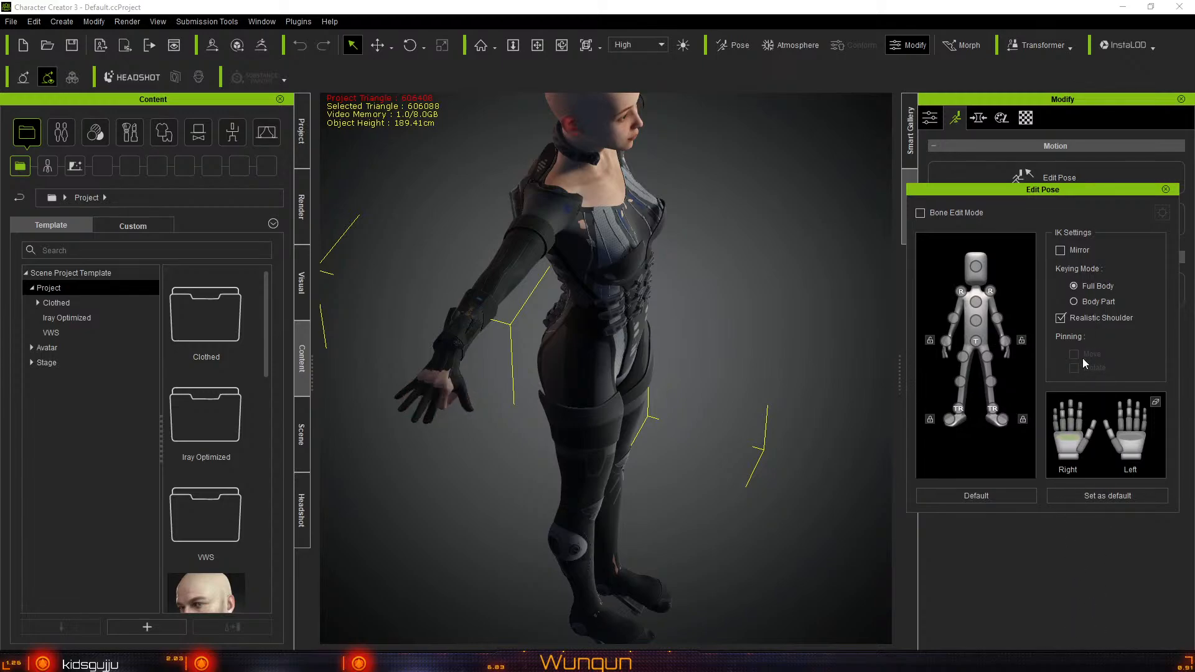
pyautogui.moveTo(1082, 363); pyautogui.dragTo(1095, 320)
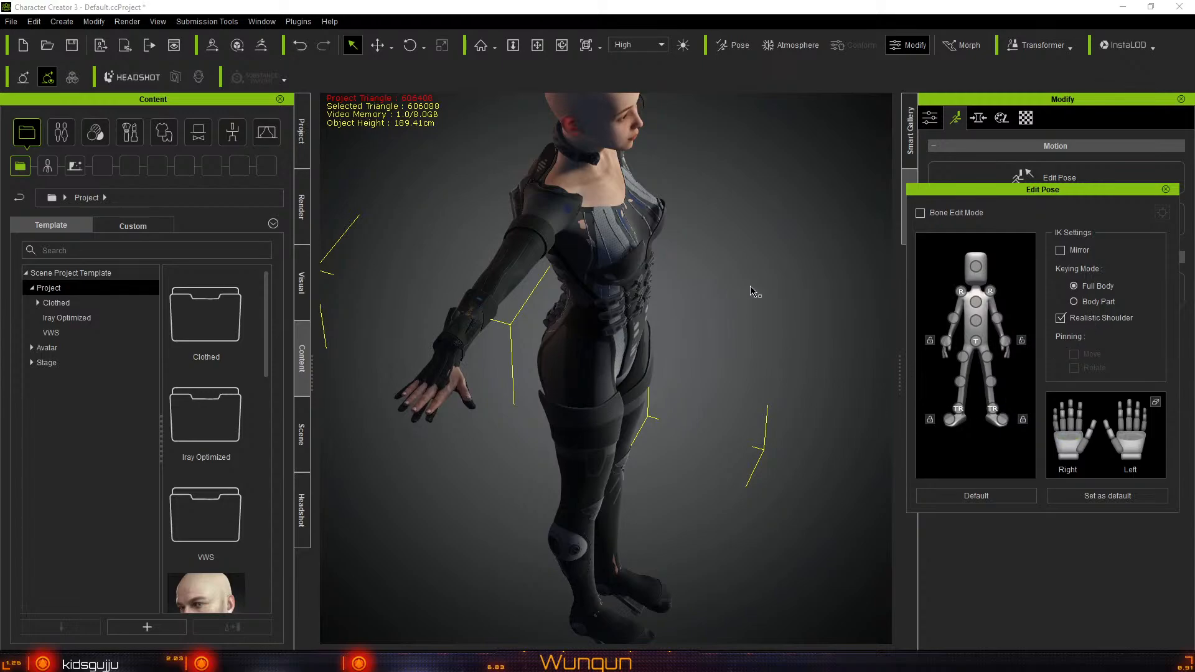
pyautogui.moveTo(532, 280); pyautogui.dragTo(773, 314, button='right')
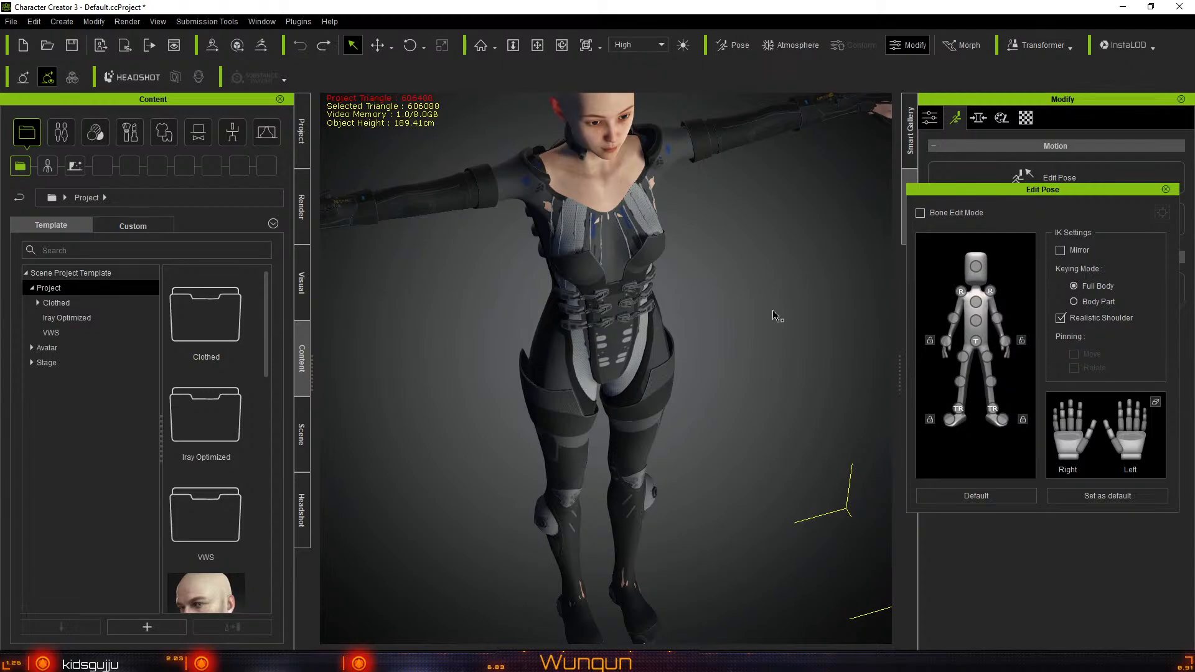
pyautogui.moveTo(738, 305); pyautogui.dragTo(727, 193, button='middle')
pyautogui.moveTo(744, 398); pyautogui.dragTo(736, 226, button='middle')
pyautogui.moveTo(736, 227); pyautogui.dragTo(737, 200, button='right')
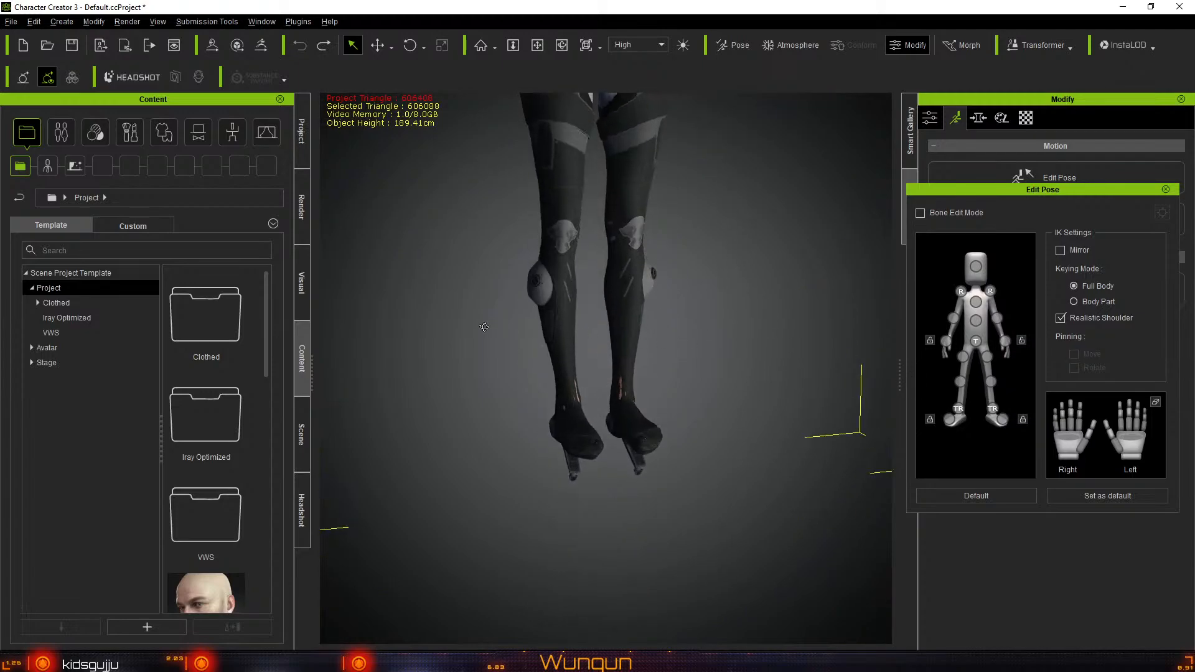
pyautogui.moveTo(765, 311); pyautogui.dragTo(597, 429, button='right')
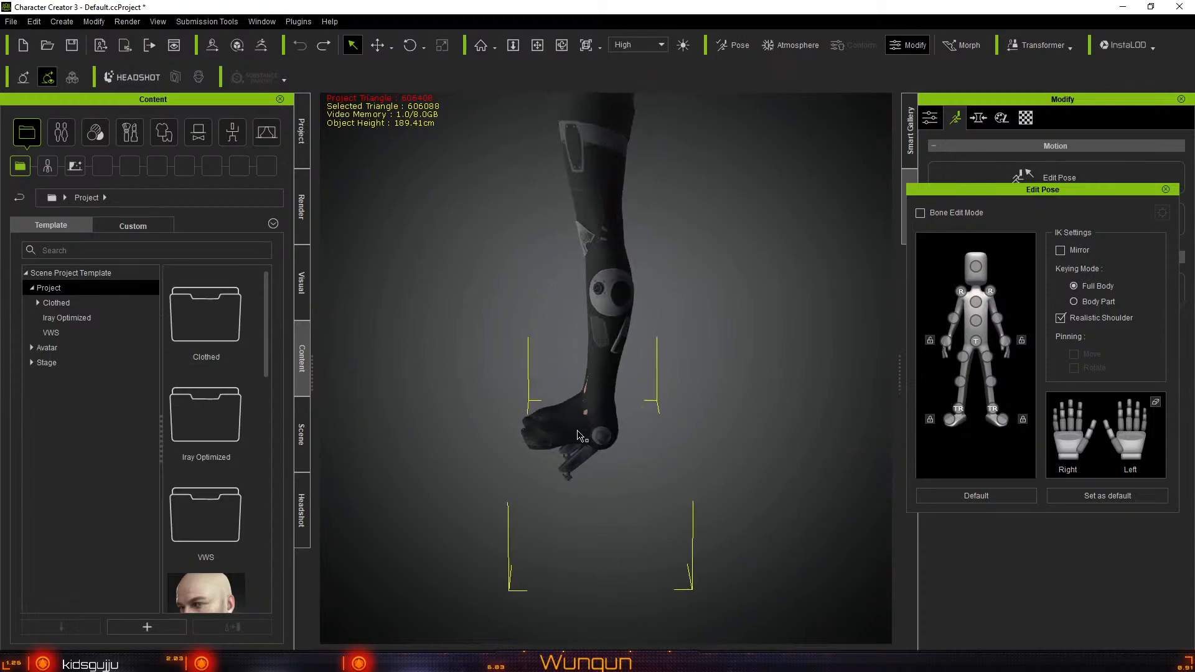
pyautogui.click(579, 435)
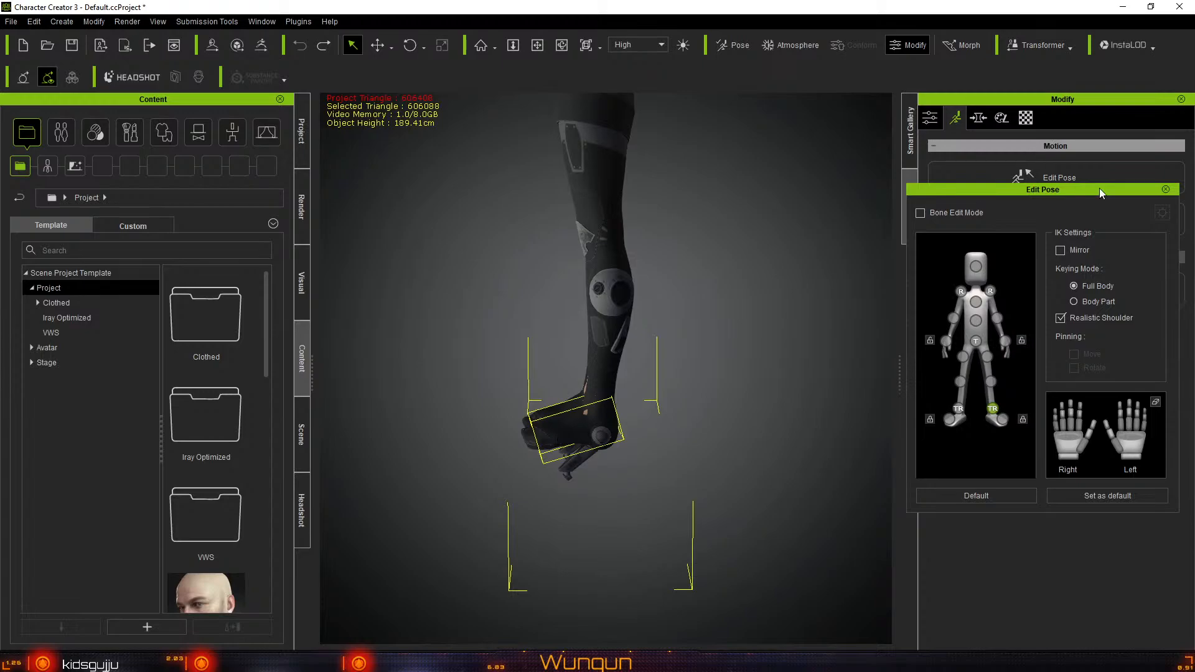
pyautogui.click(1165, 189)
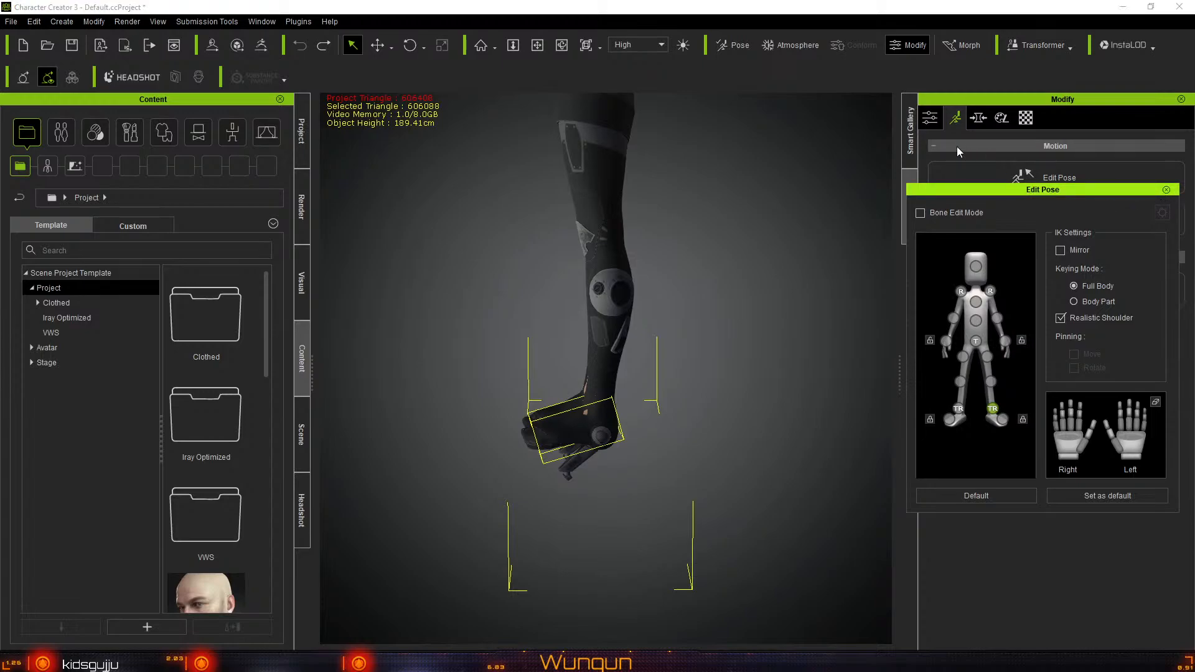
# Try changing the feet floor contact height to about -26 with Adjust Floor Contacts, and undo the change
pyautogui.click(932, 120)
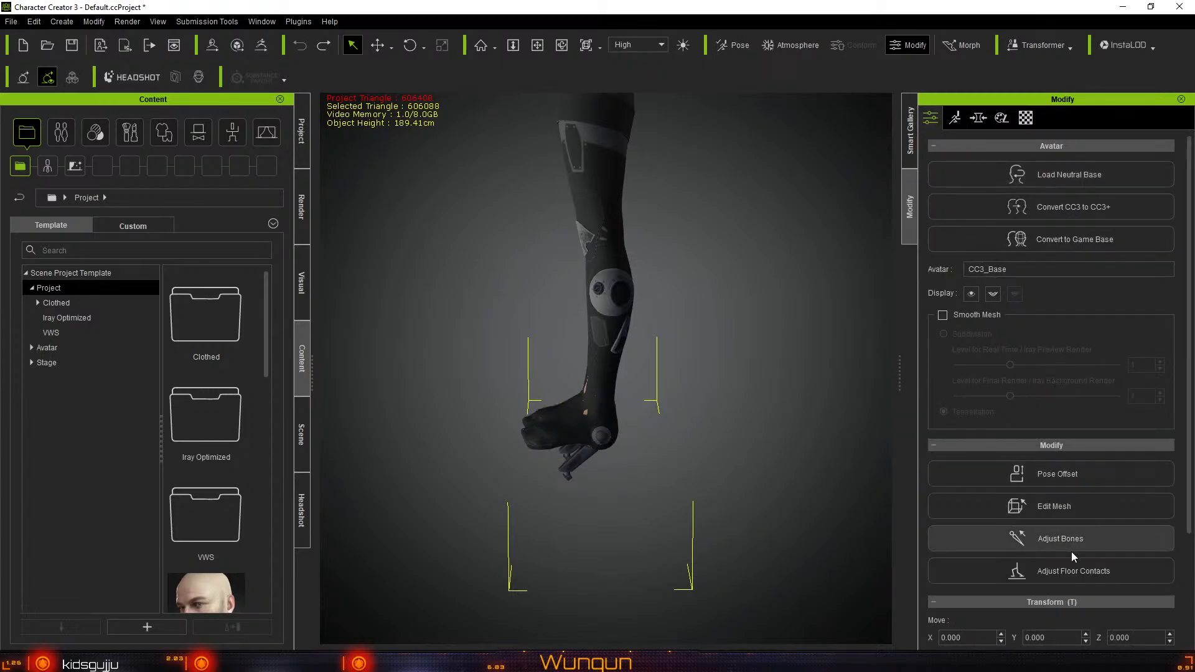
pyautogui.scroll(-1, 1115, 521)
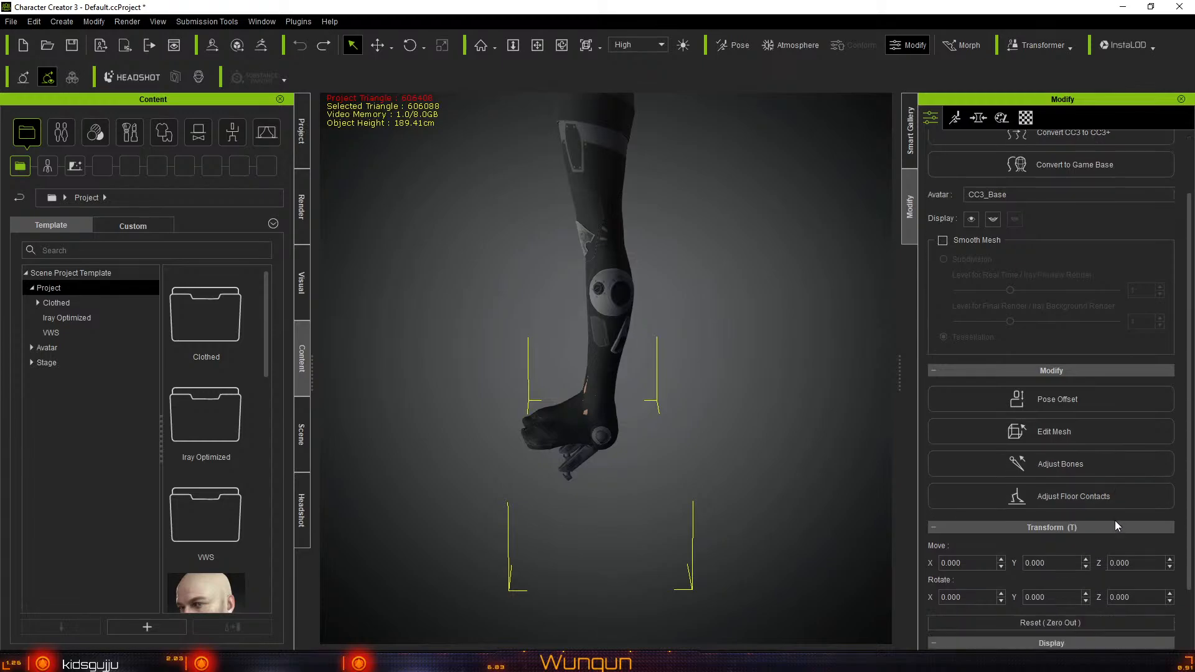
pyautogui.scroll(-1, 1107, 497)
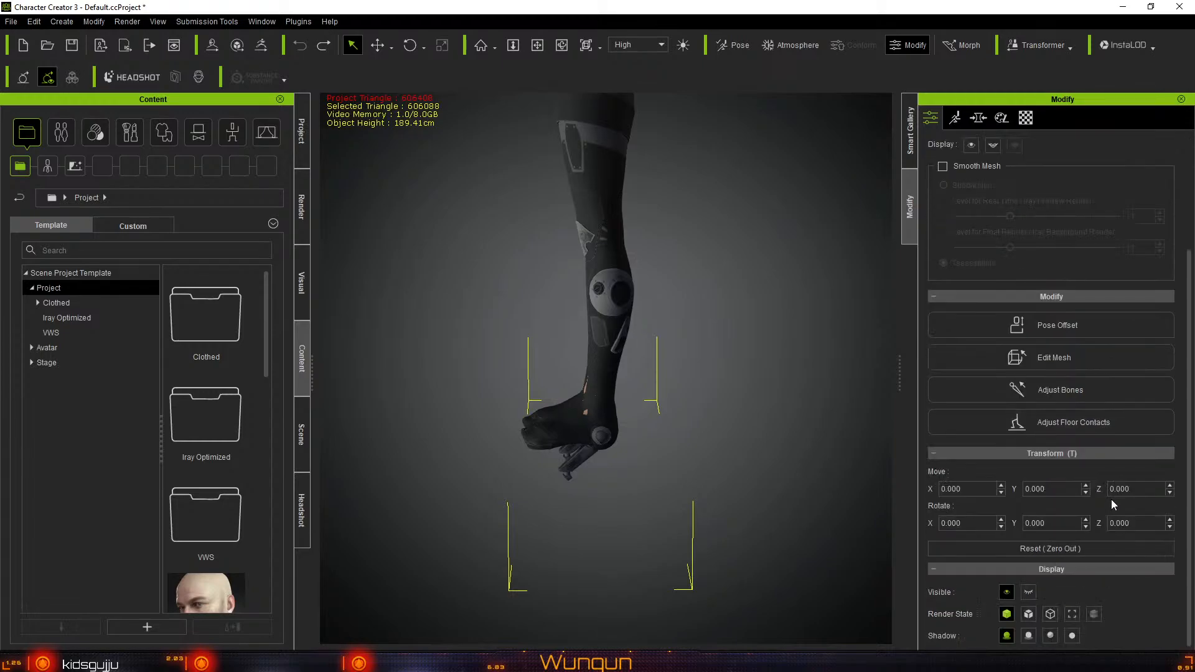
pyautogui.click(1045, 429)
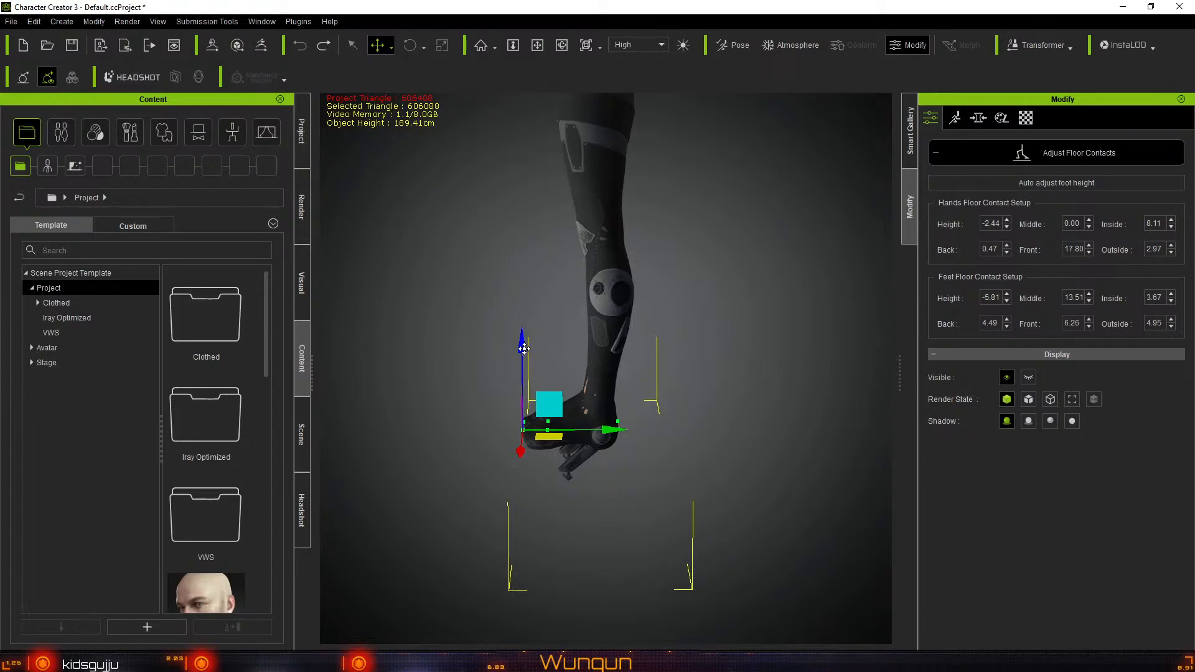
pyautogui.moveTo(527, 353); pyautogui.dragTo(540, 430)
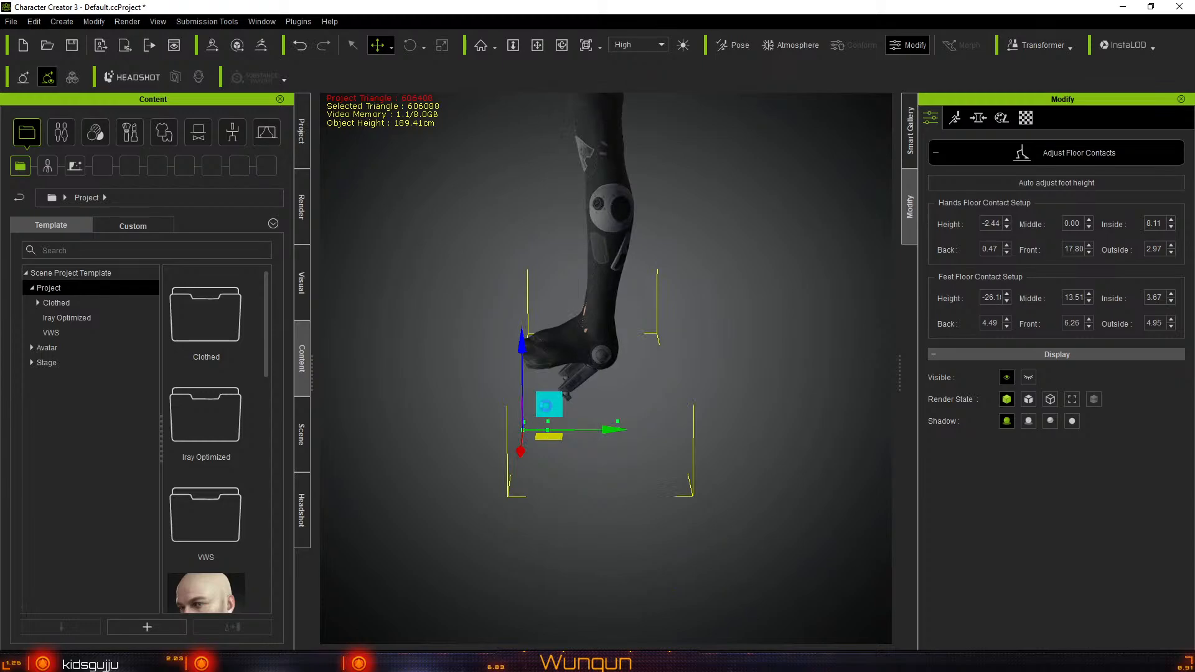
pyautogui.hotkey('ctrl', 'z')
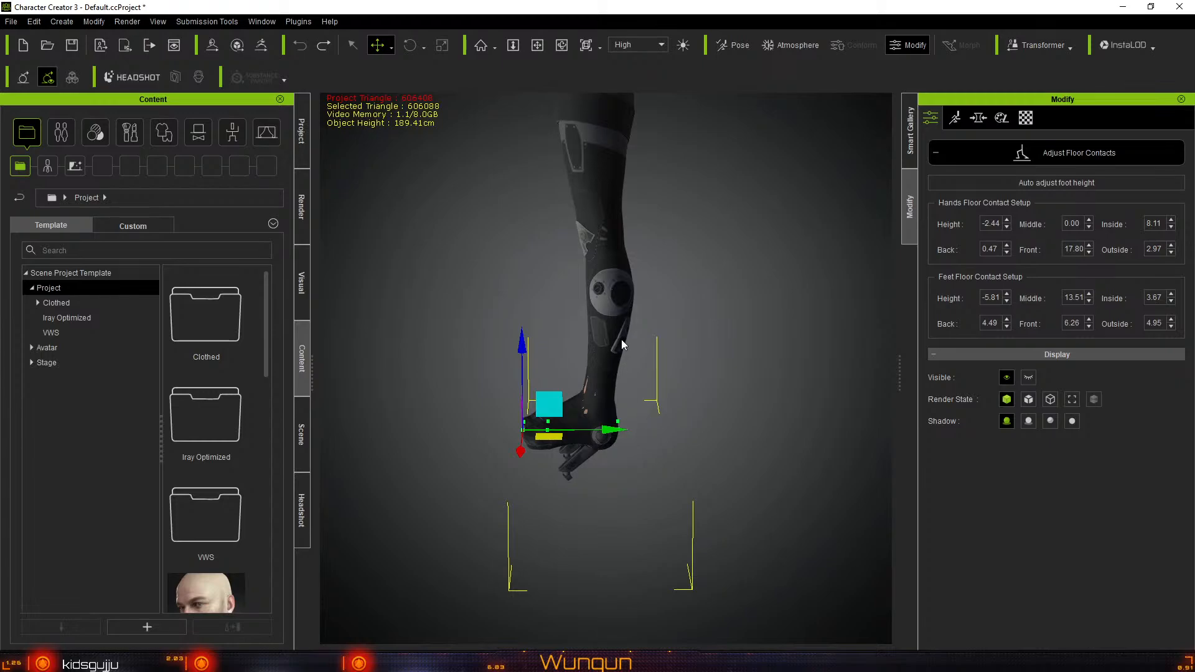
# Set the render state of the CC3_Base avatar to Smooth in the scene list
pyautogui.moveTo(809, 305); pyautogui.dragTo(794, 204, button='right')
pyautogui.moveTo(805, 358); pyautogui.dragTo(816, 467, button='middle')
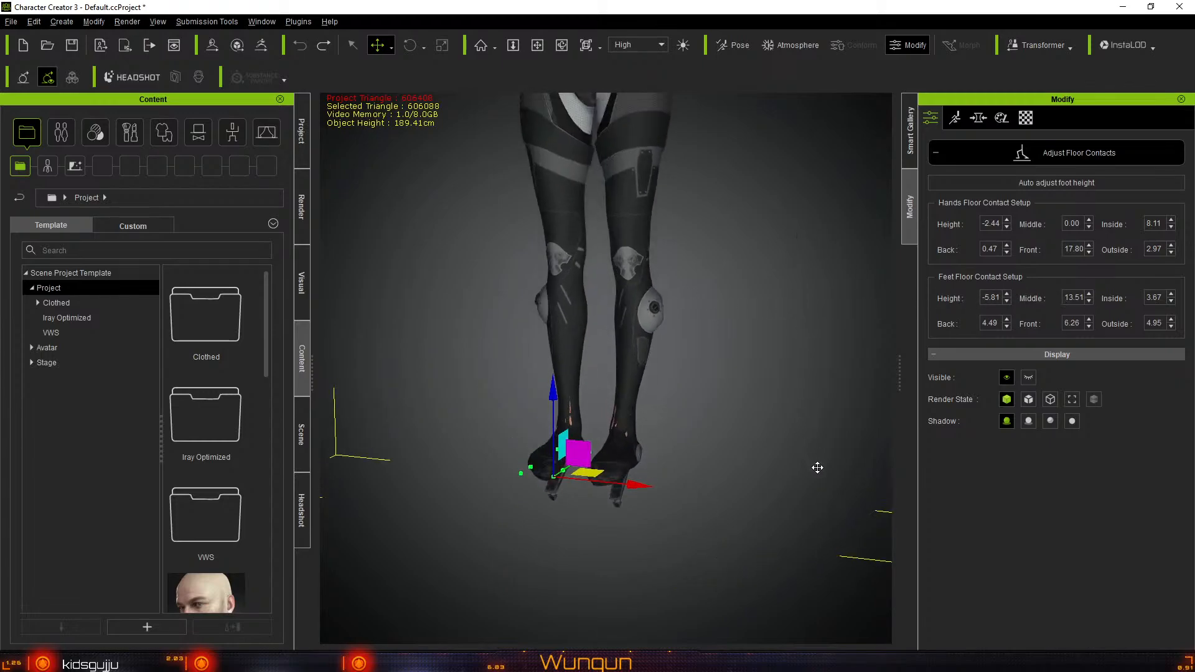
pyautogui.moveTo(793, 249); pyautogui.dragTo(812, 428, button='middle')
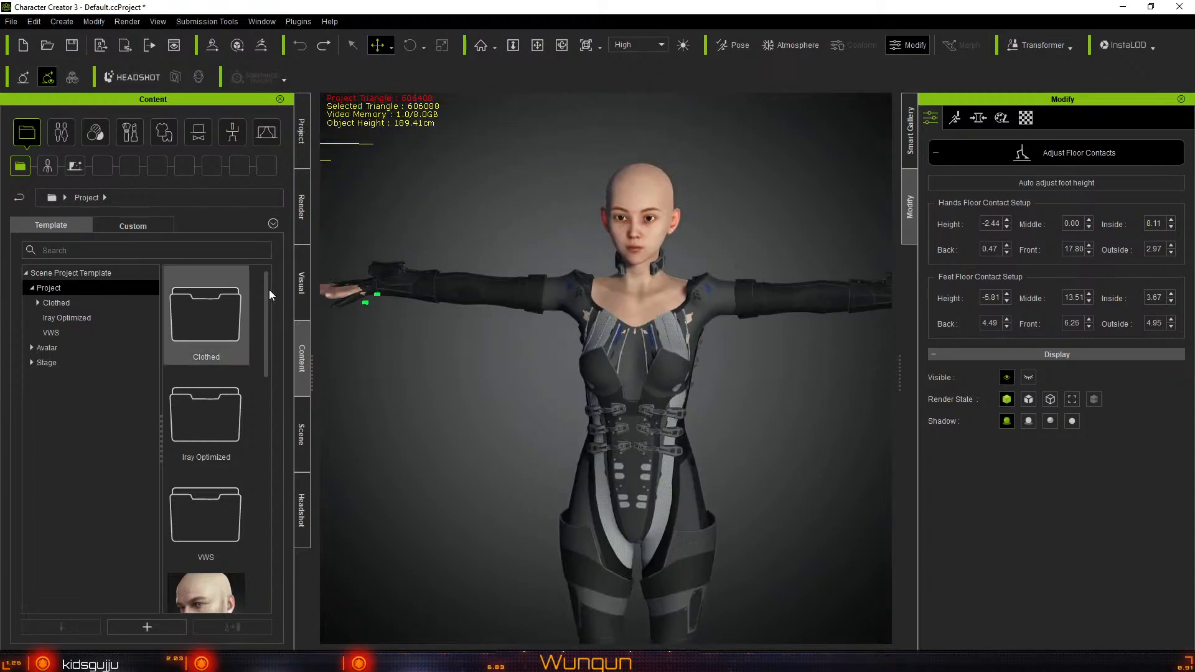
pyautogui.click(230, 136)
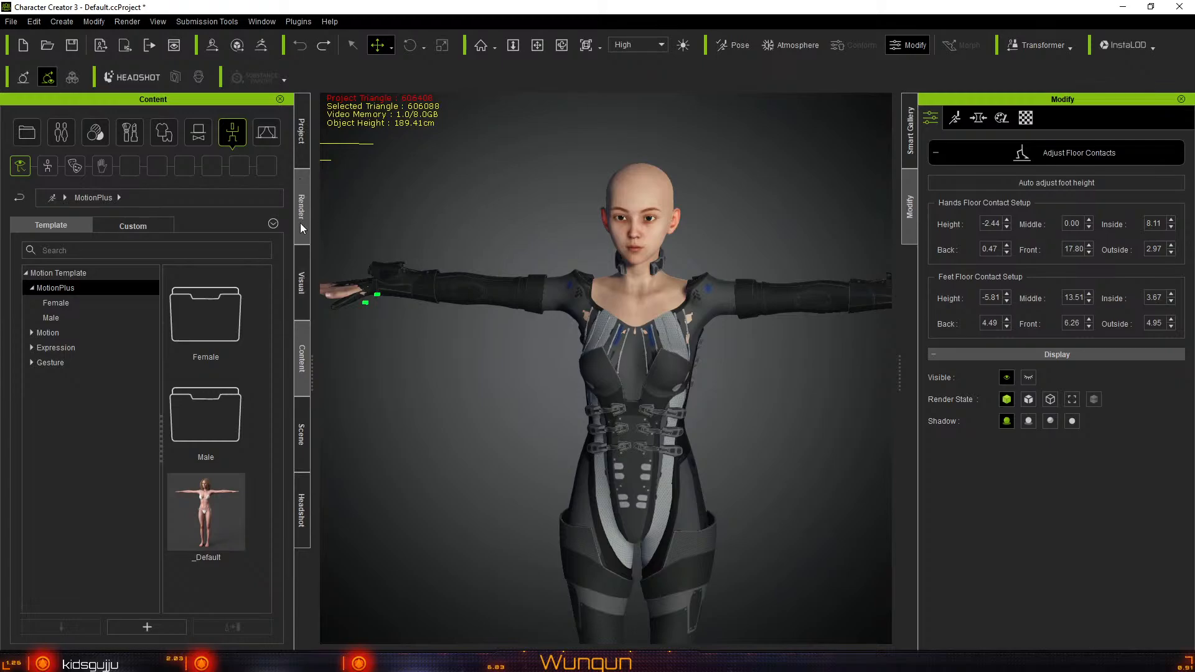
pyautogui.click(300, 434)
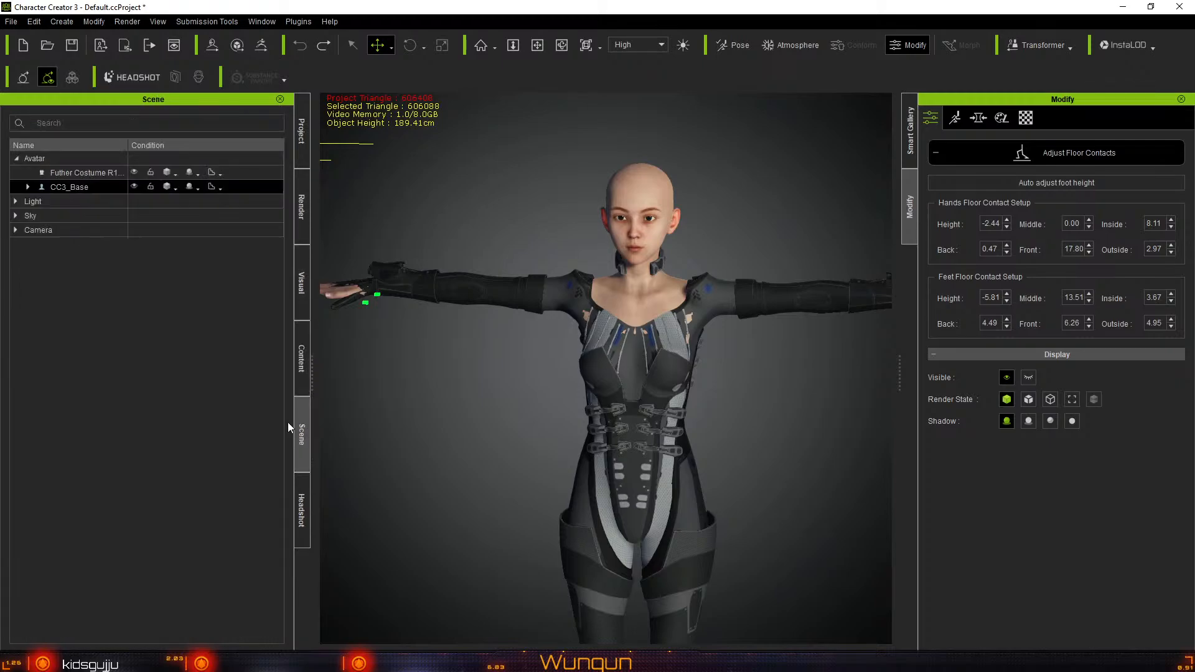
pyautogui.click(175, 187)
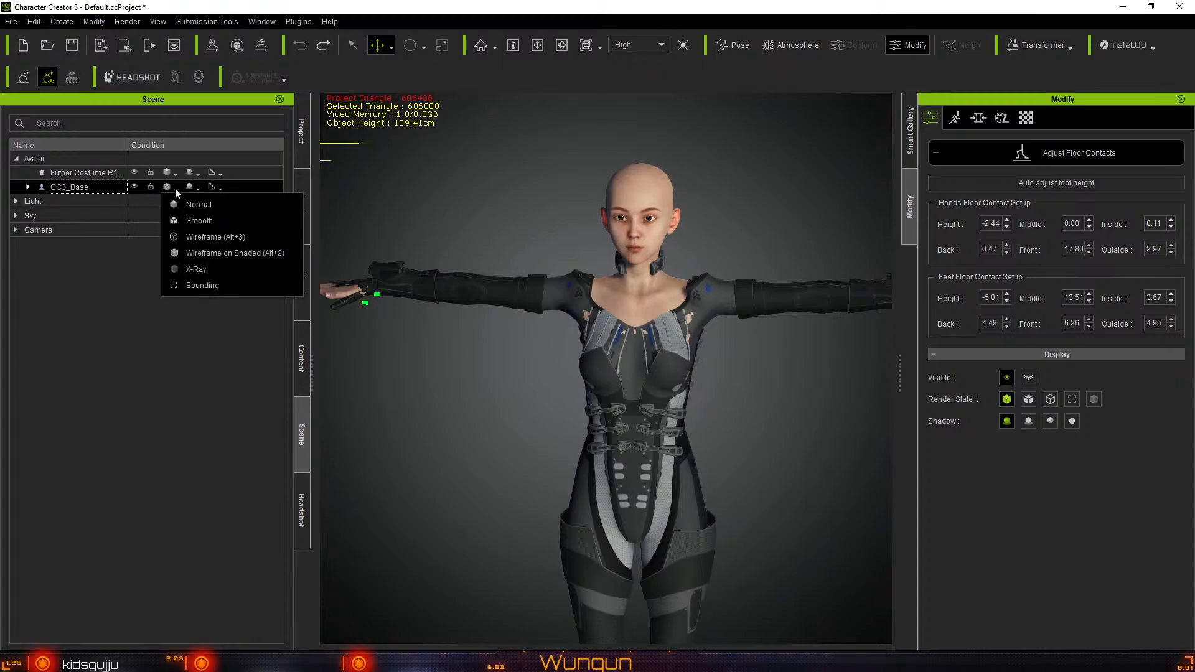
pyautogui.click(190, 218)
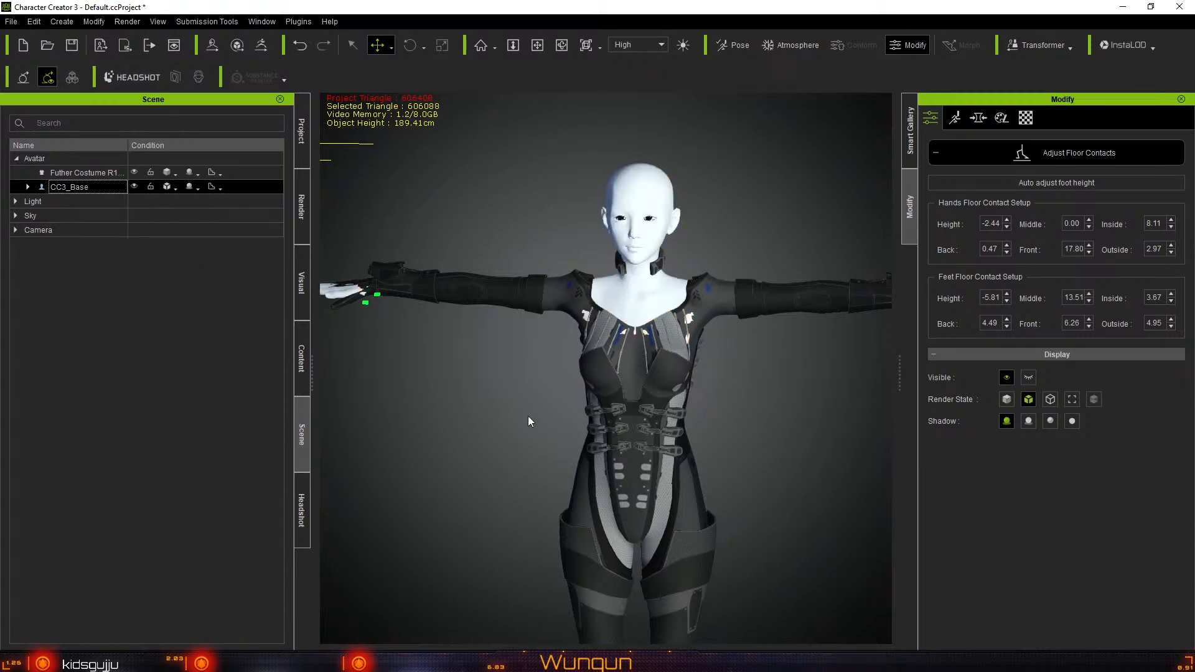
# Delete the Futher Costume item from the avatar, leaving only the CC3_Base body in the scene
pyautogui.click(196, 173)
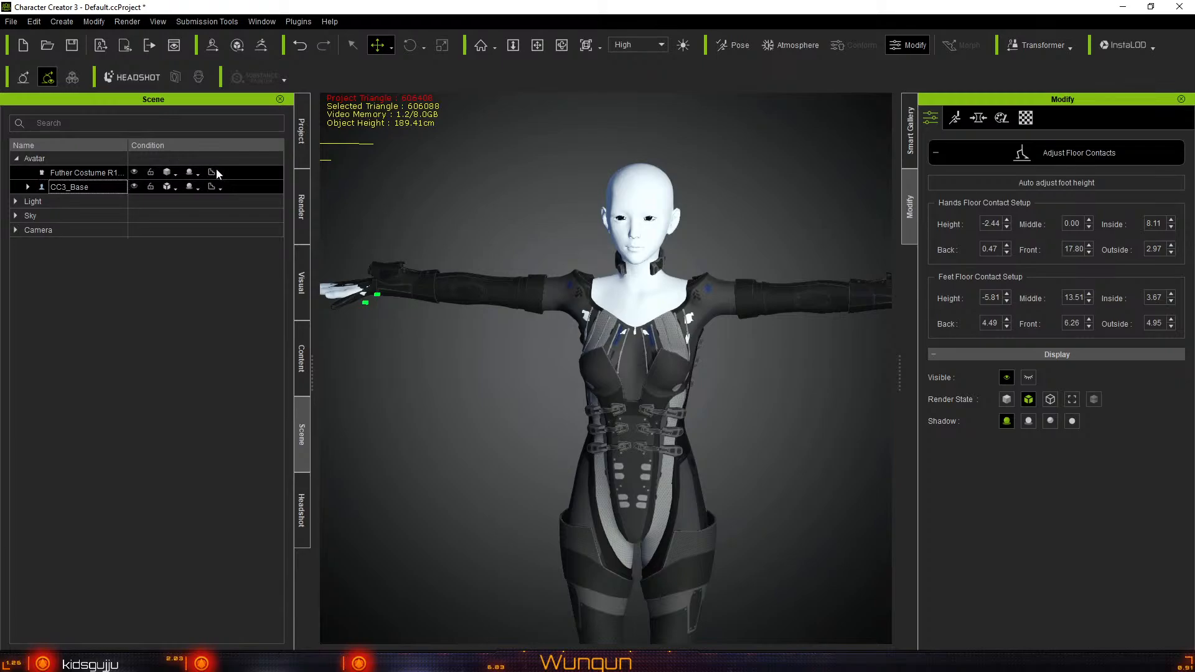
pyautogui.click(280, 174)
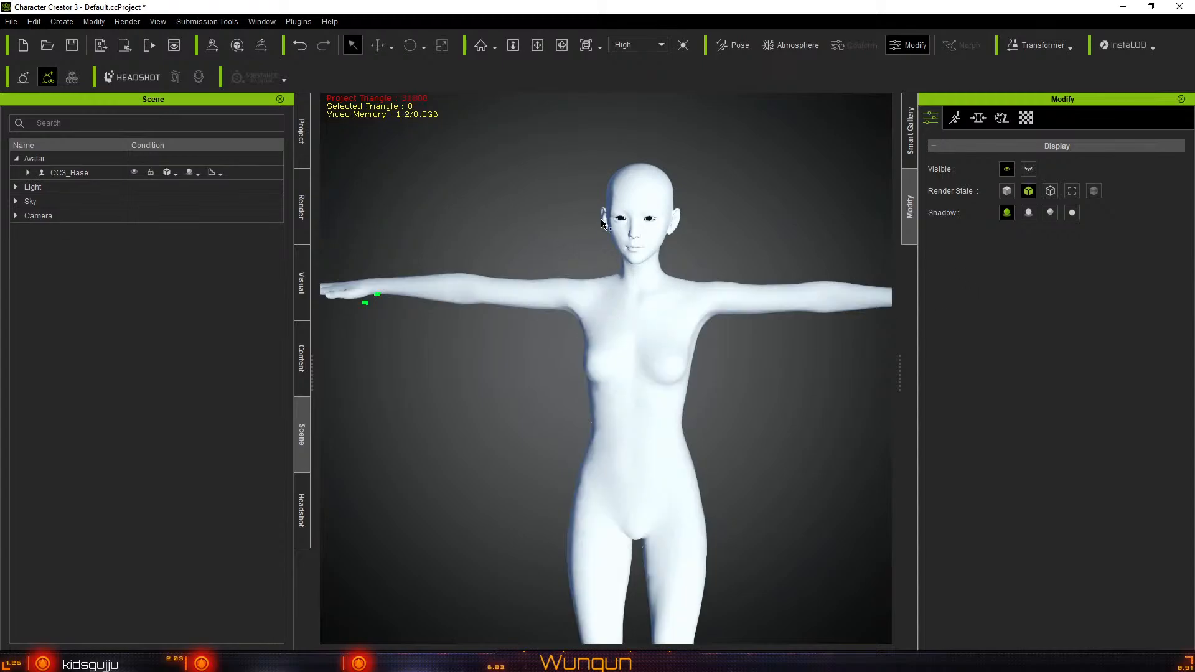
pyautogui.moveTo(815, 376); pyautogui.dragTo(746, 436, button='right')
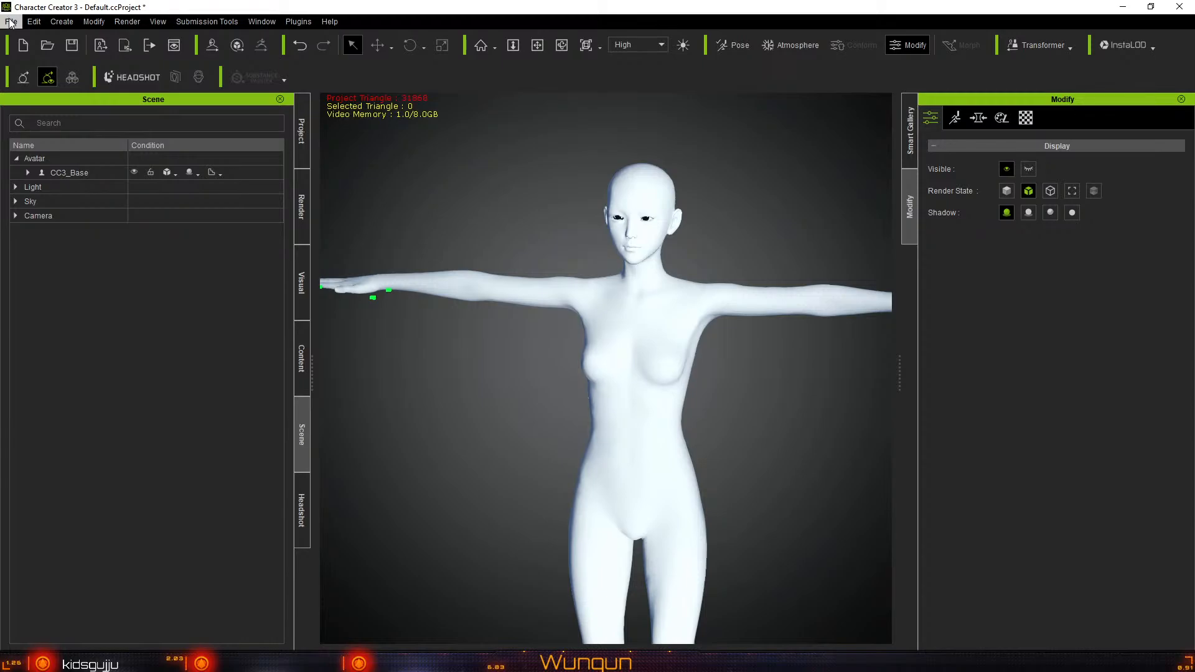
# Start importing an accessory and select the recent Cybersiren file
pyautogui.click(53, 22)
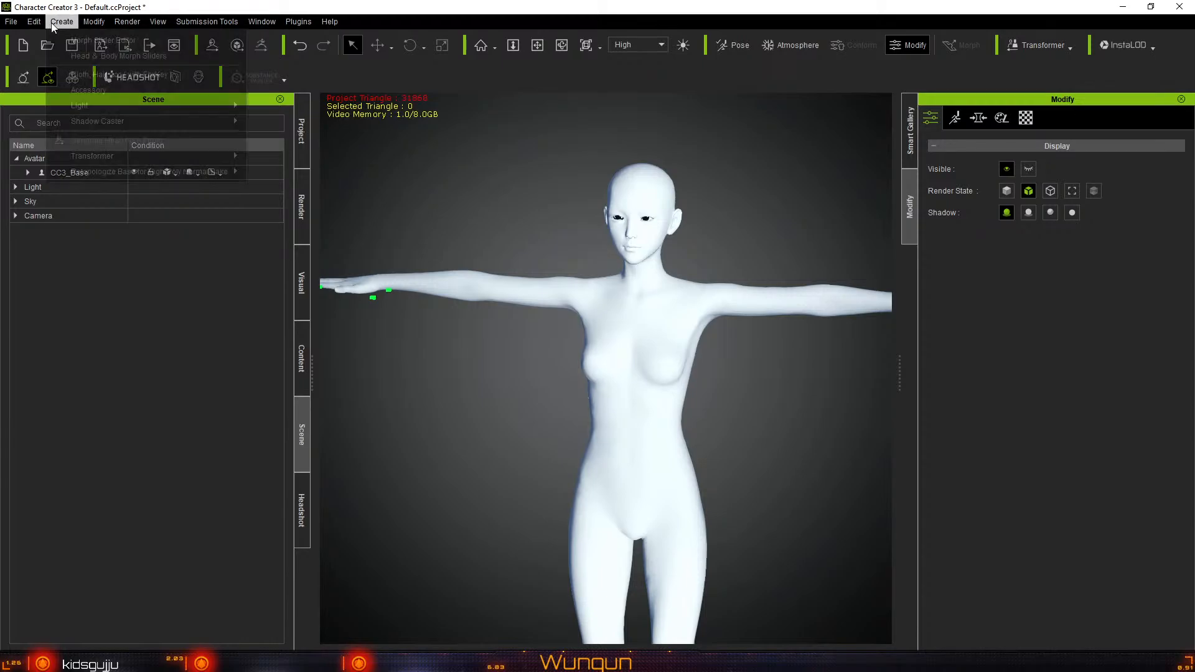
pyautogui.click(121, 91)
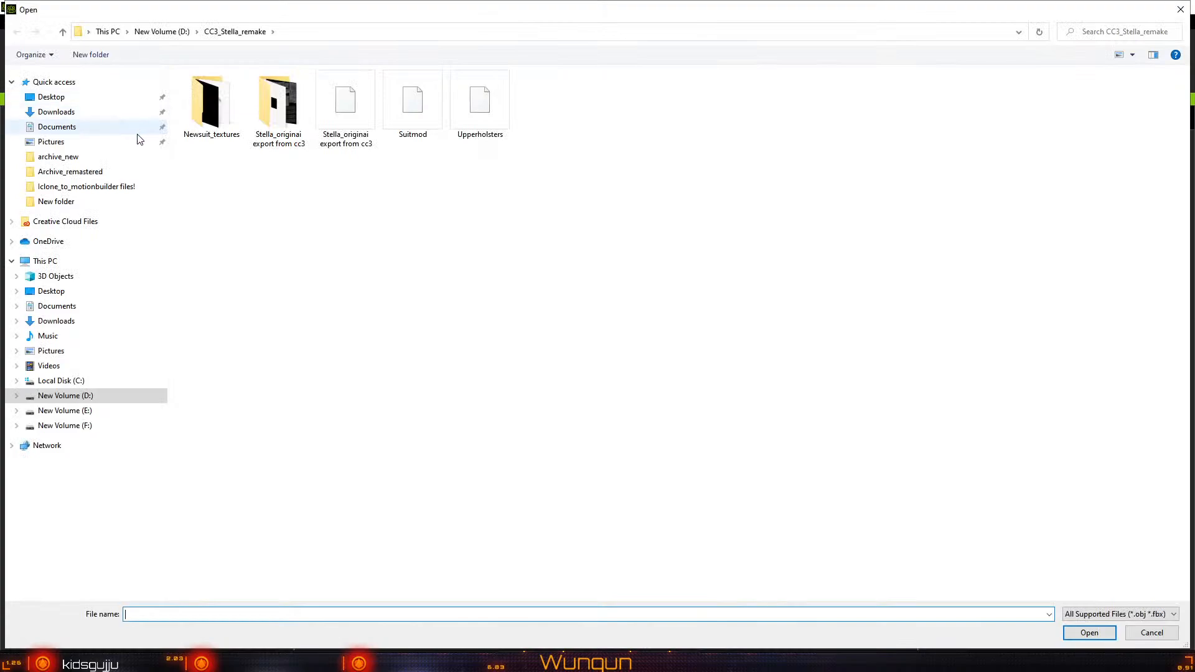
pyautogui.click(59, 82)
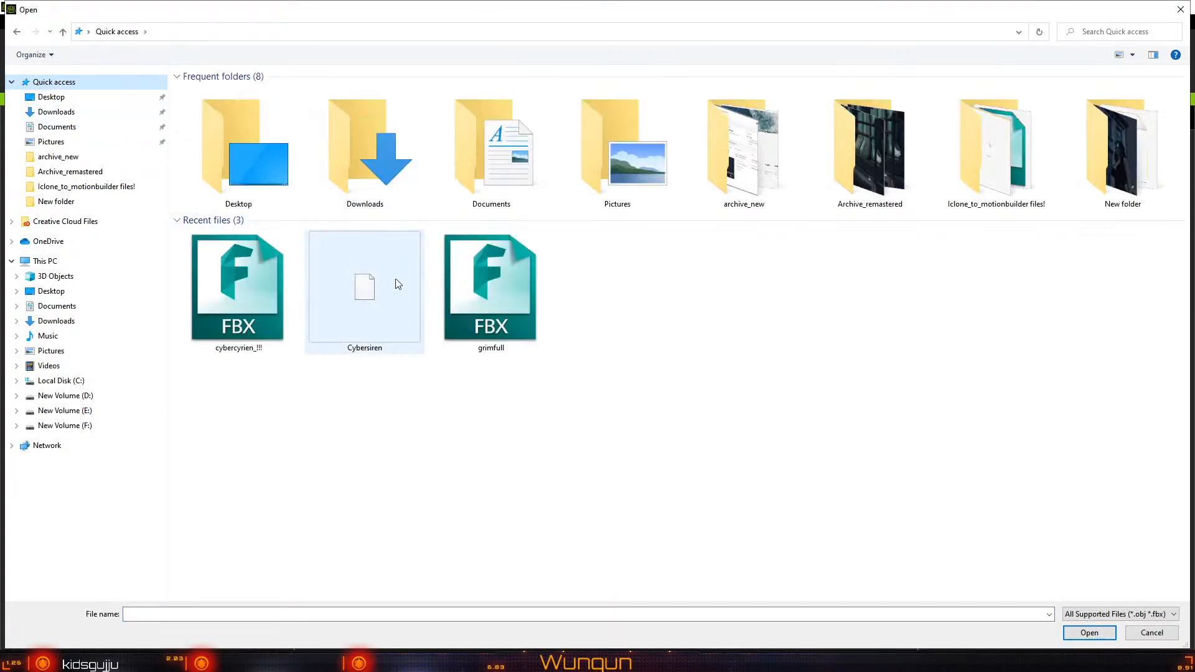
pyautogui.click(392, 288)
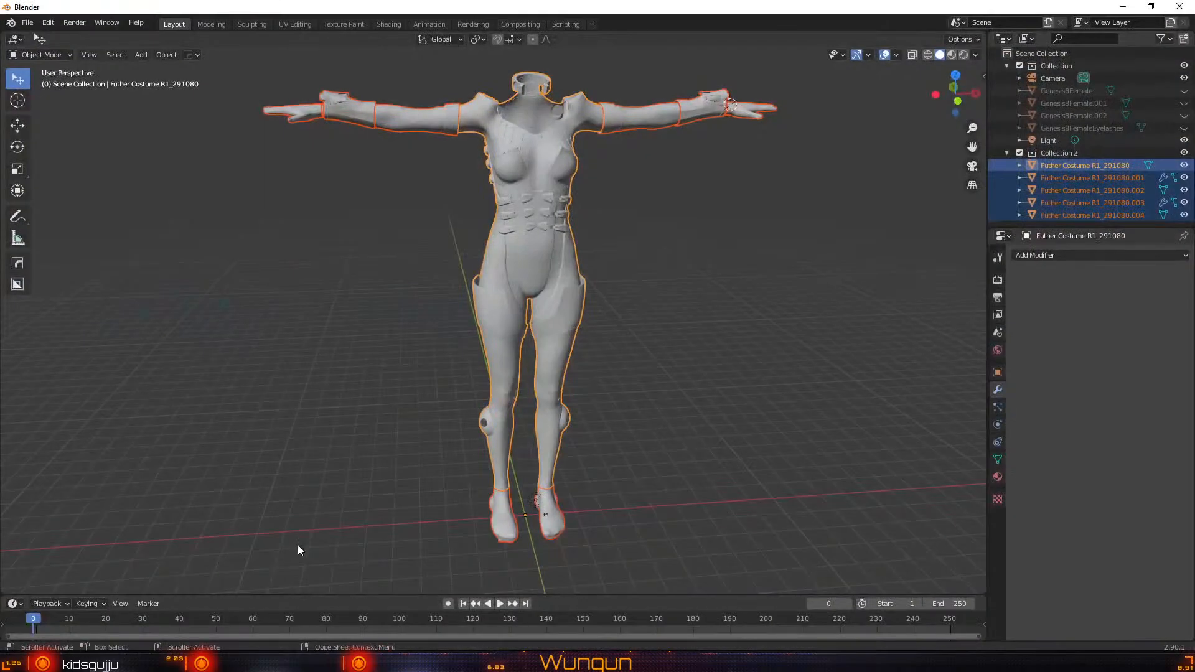
# Switch to Blender and open the Wavefront (.obj) export dialog to check where the suit file was saved
pyautogui.click(28, 23)
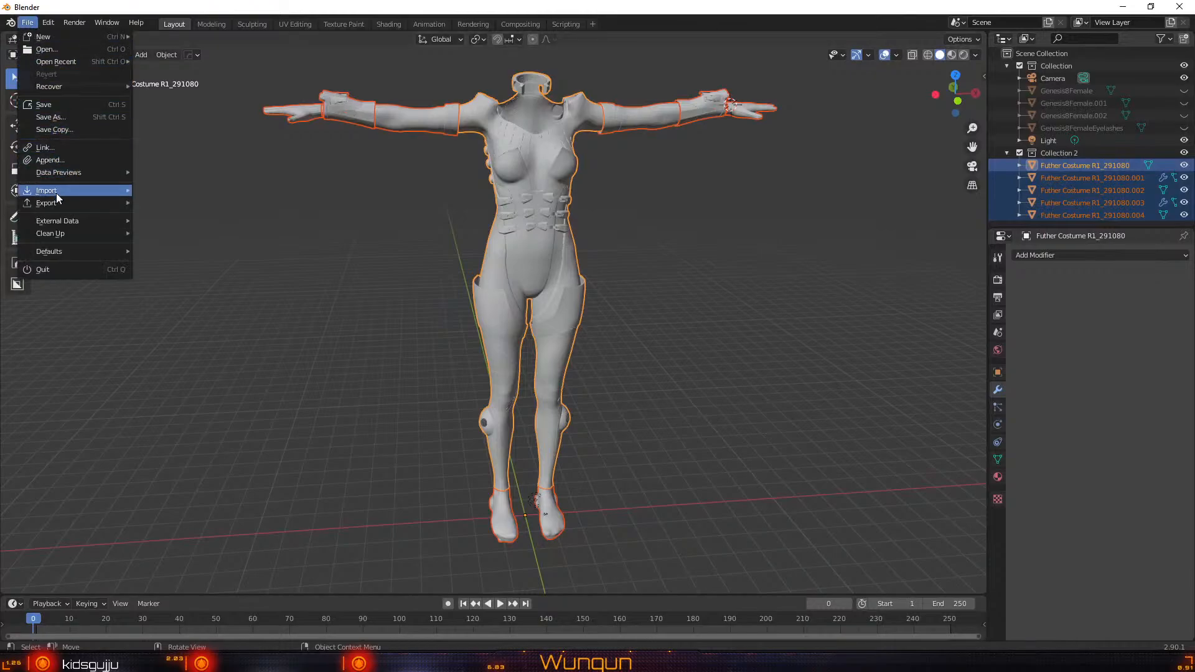
pyautogui.moveTo(56, 203)
pyautogui.click(195, 301)
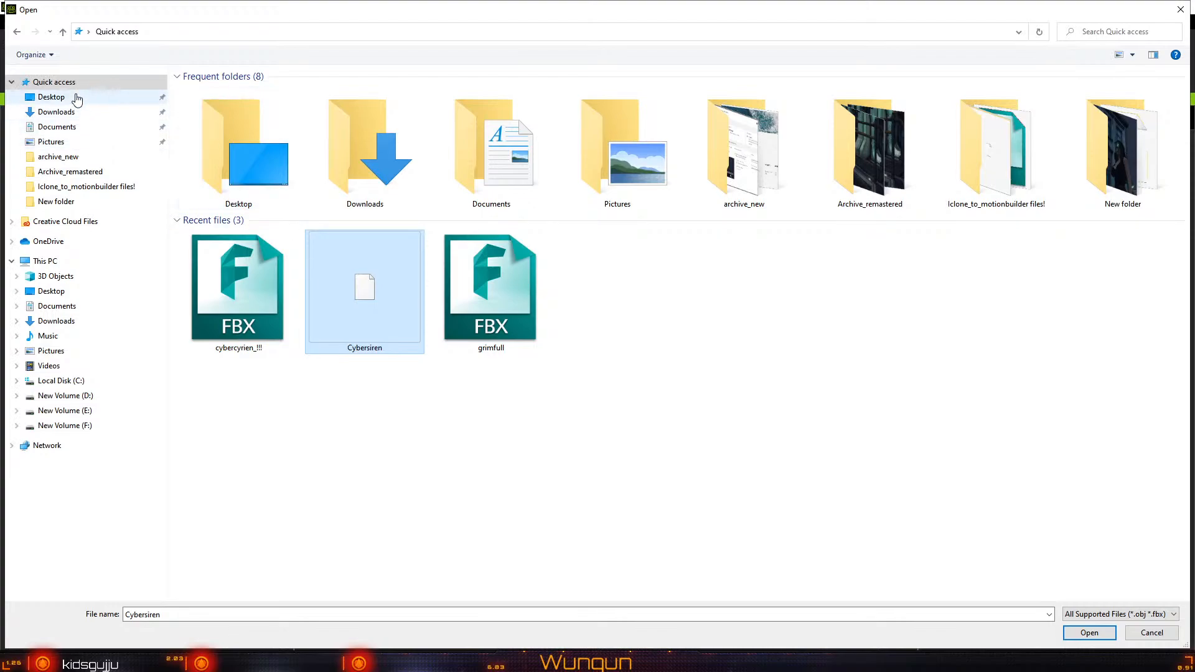
# Return to Character Creator's accessory import and look for the suit file in the Iclone_to_motionbuilder files! folder
pyautogui.doubleClick(970, 190)
pyautogui.scroll(-10, 585, 406)
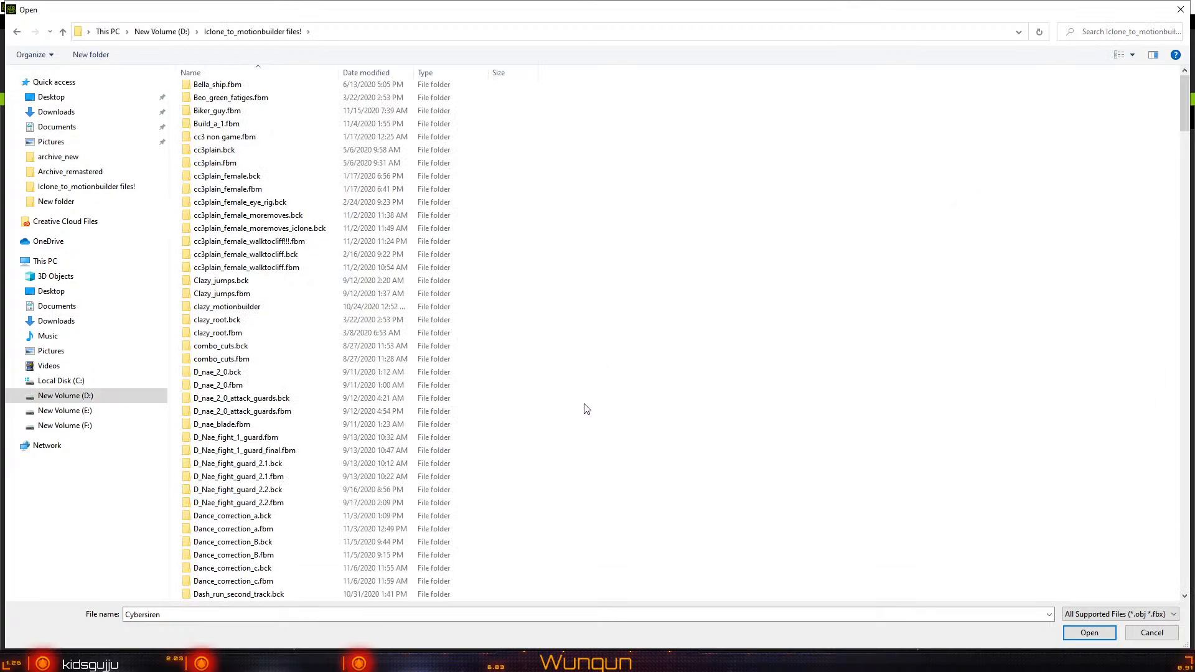
pyautogui.scroll(-20, 579, 431)
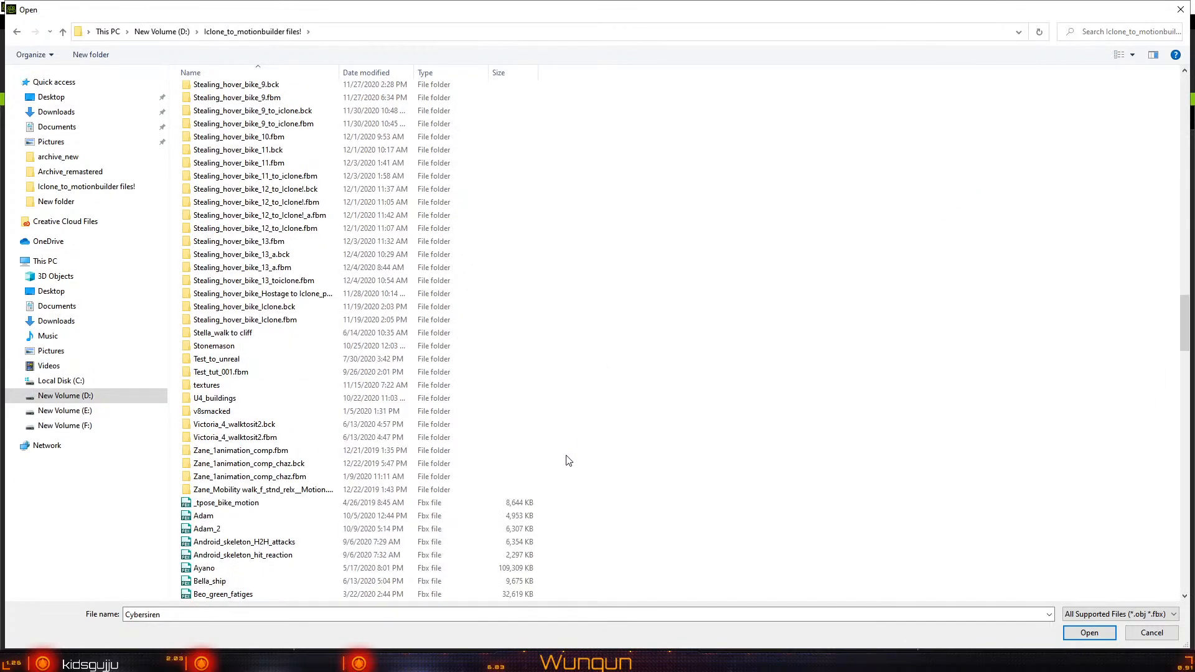
pyautogui.scroll(-8, 689, 469)
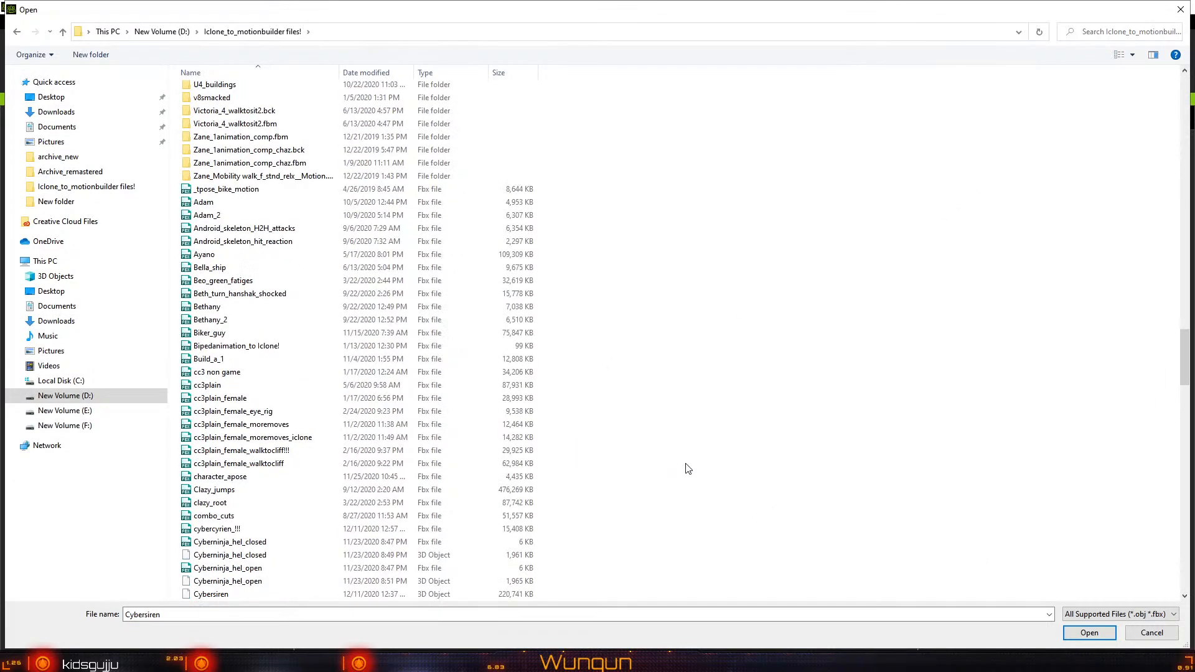
pyautogui.scroll(-2, 688, 468)
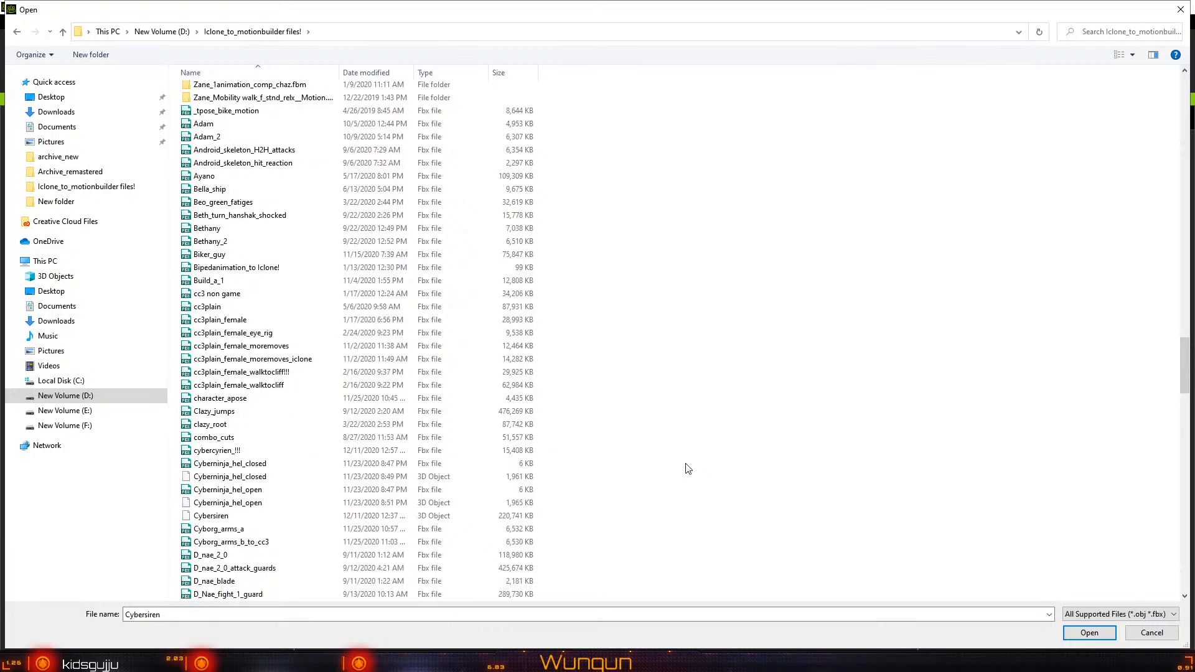
pyautogui.scroll(8, 293, 347)
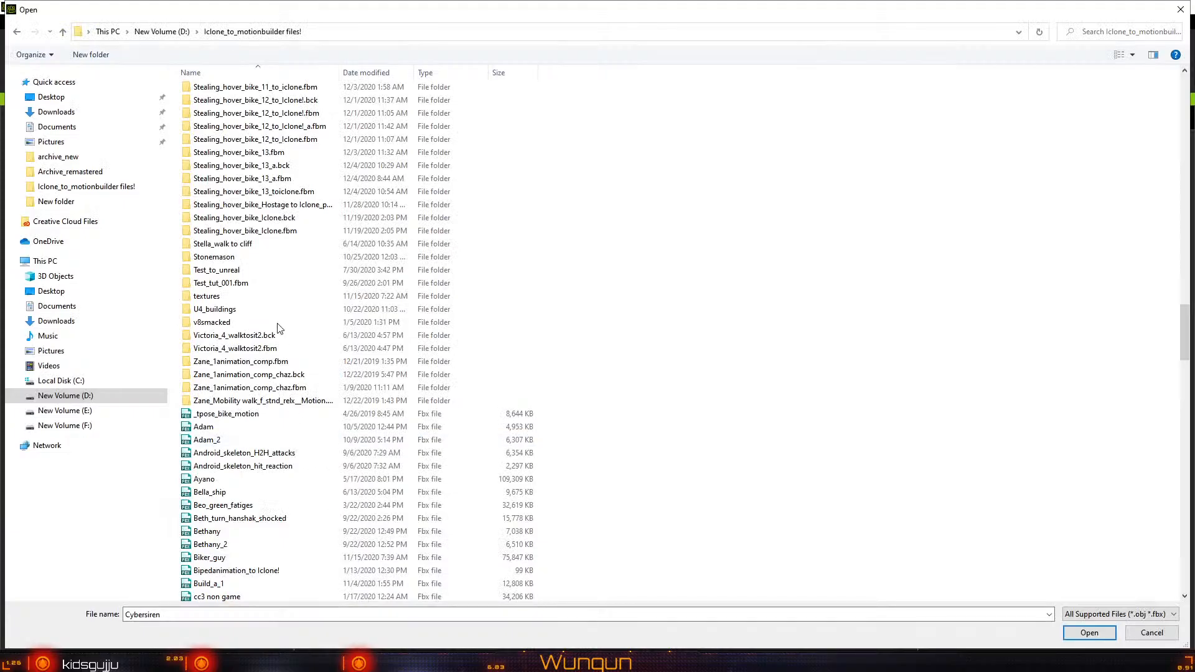
# Import Cybercyrien_!SUIT_ONLY from New Volume (D:) as an accessory
pyautogui.click(181, 35)
pyautogui.scroll(-15, 464, 324)
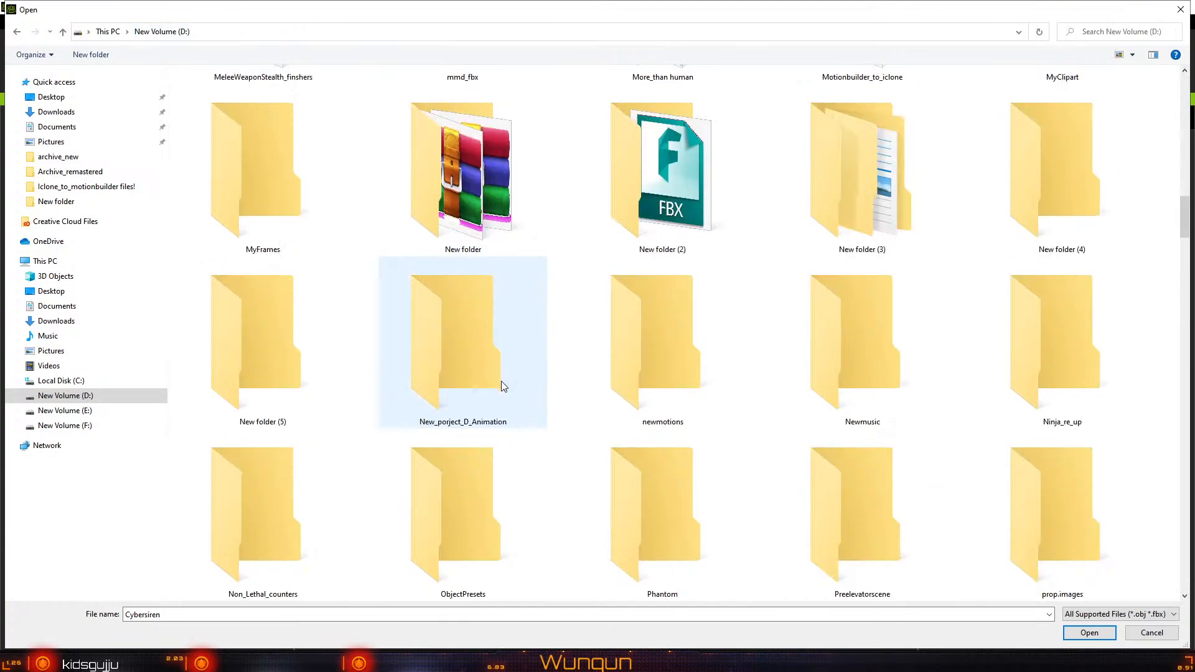
pyautogui.scroll(10, 503, 397)
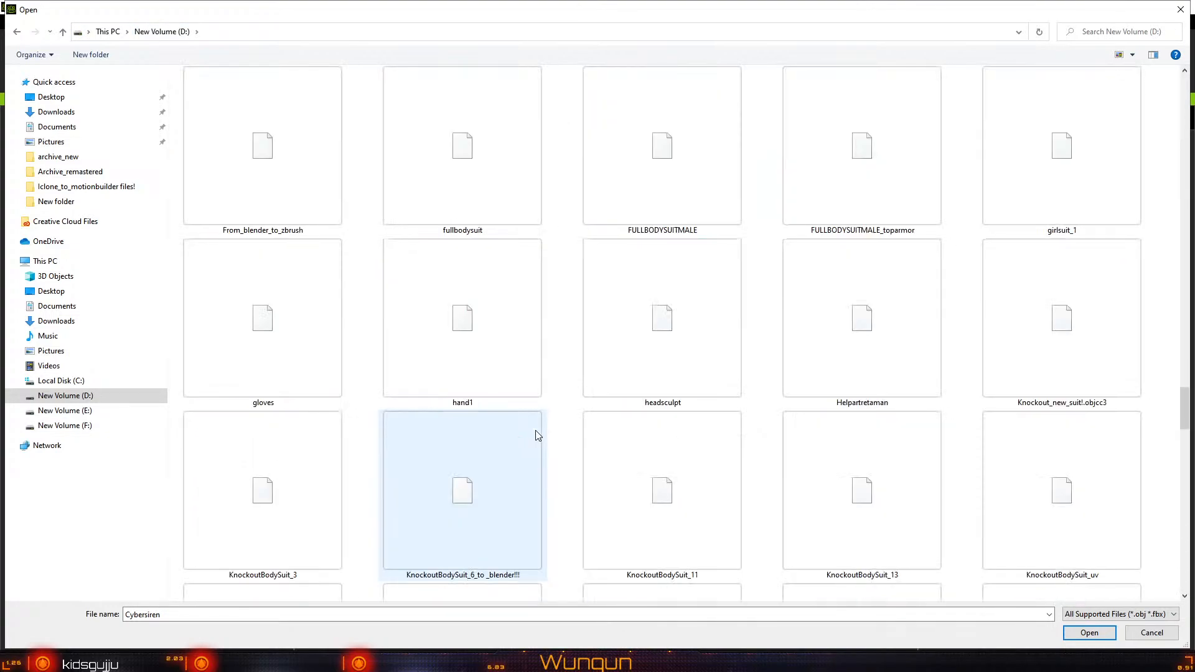
pyautogui.scroll(4, 536, 436)
pyautogui.scroll(-4, 537, 436)
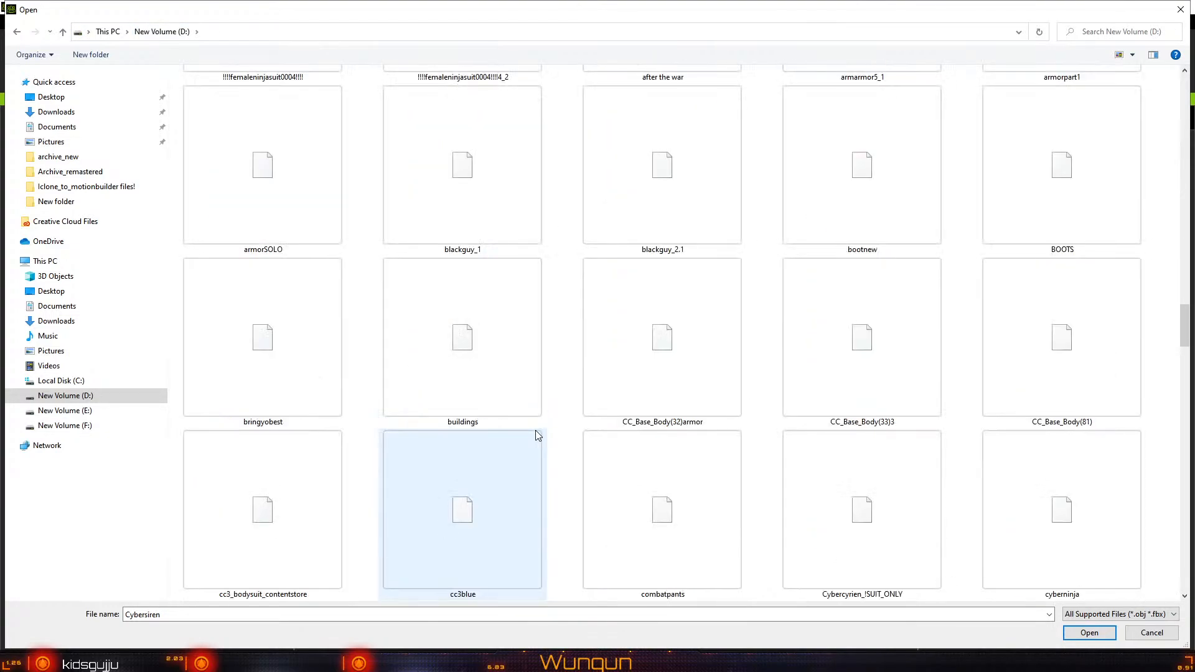
pyautogui.scroll(2, 589, 271)
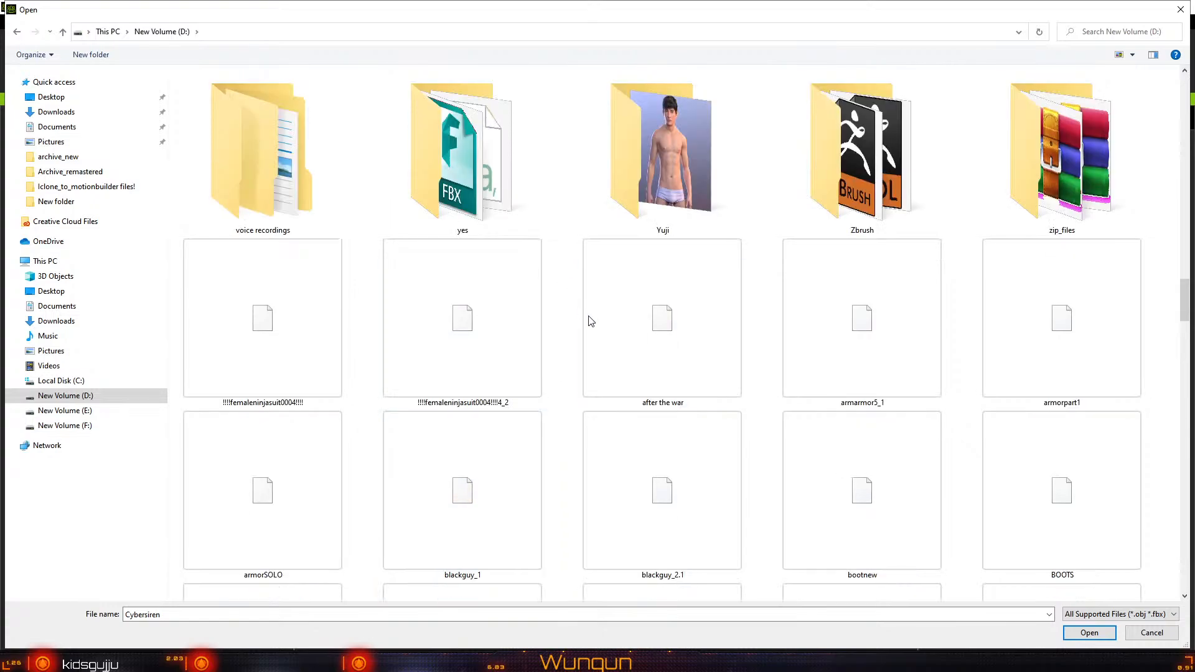
pyautogui.click(1002, 478)
pyautogui.scroll(-2, 1002, 477)
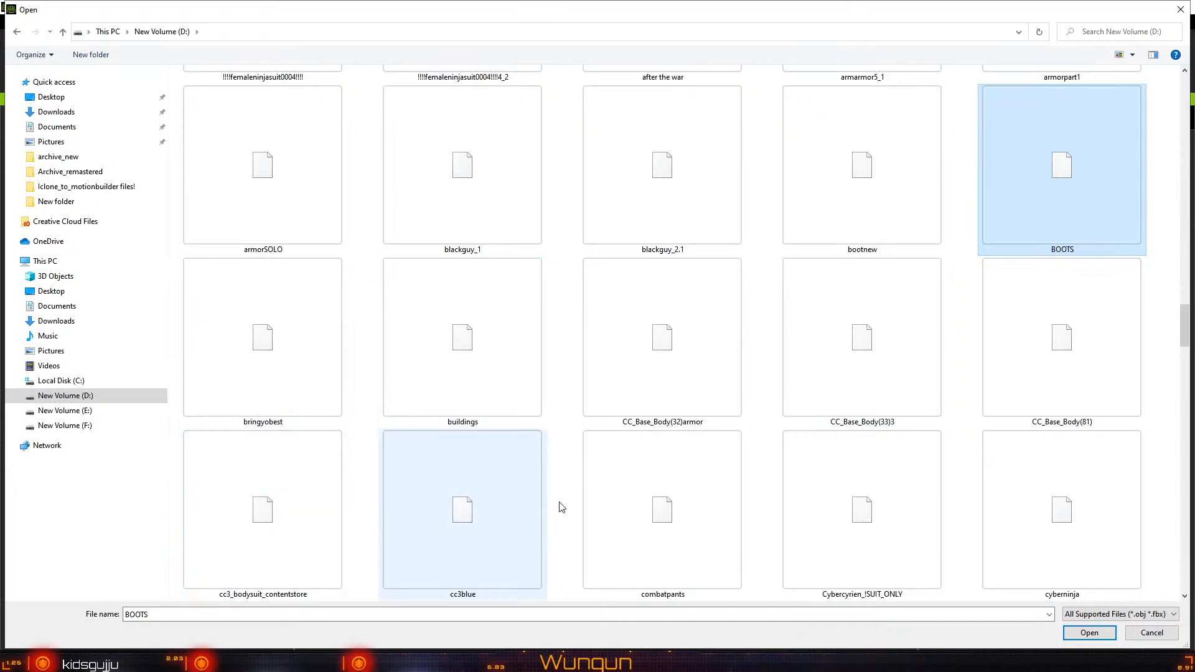
pyautogui.click(849, 506)
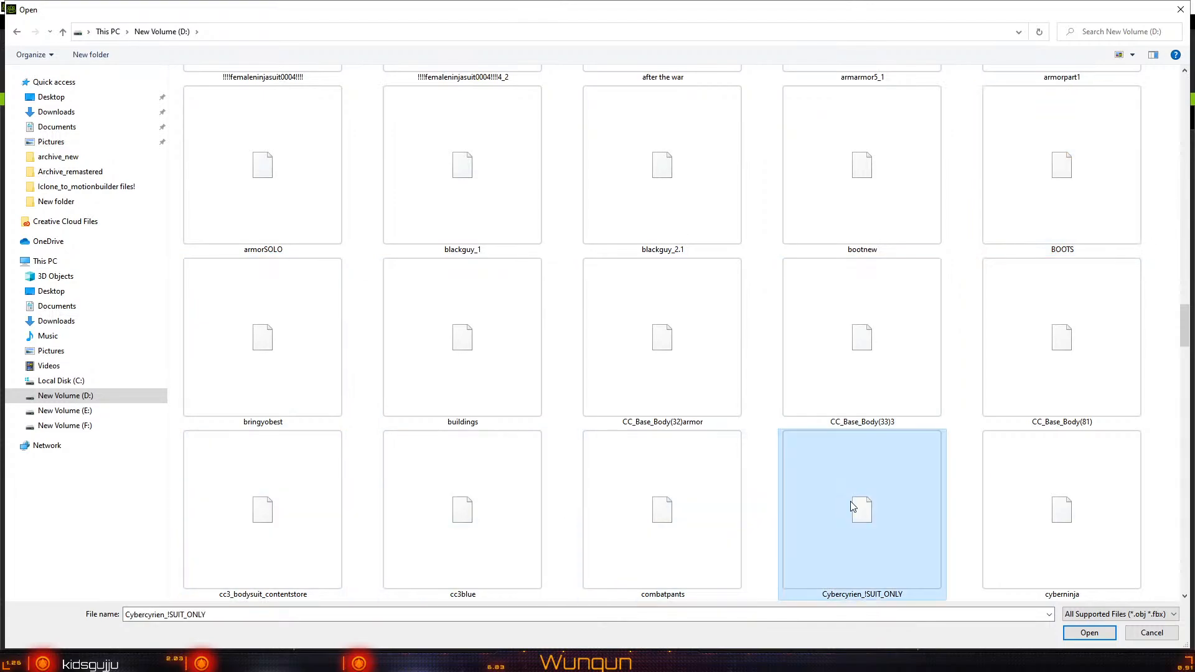
pyautogui.doubleClick(852, 506)
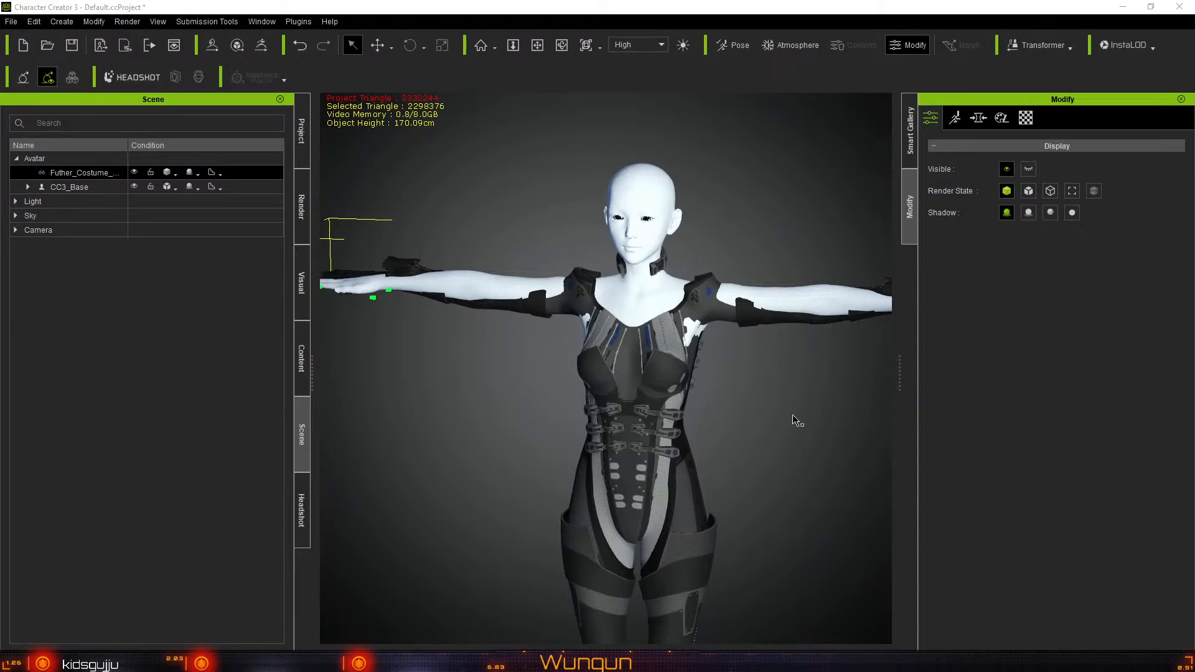
# Inspect the imported costume from the side and try to move it forward onto the avatar's legs
pyautogui.moveTo(798, 436); pyautogui.dragTo(552, 256, button='right')
pyautogui.moveTo(552, 256); pyautogui.dragTo(540, 100, button='middle')
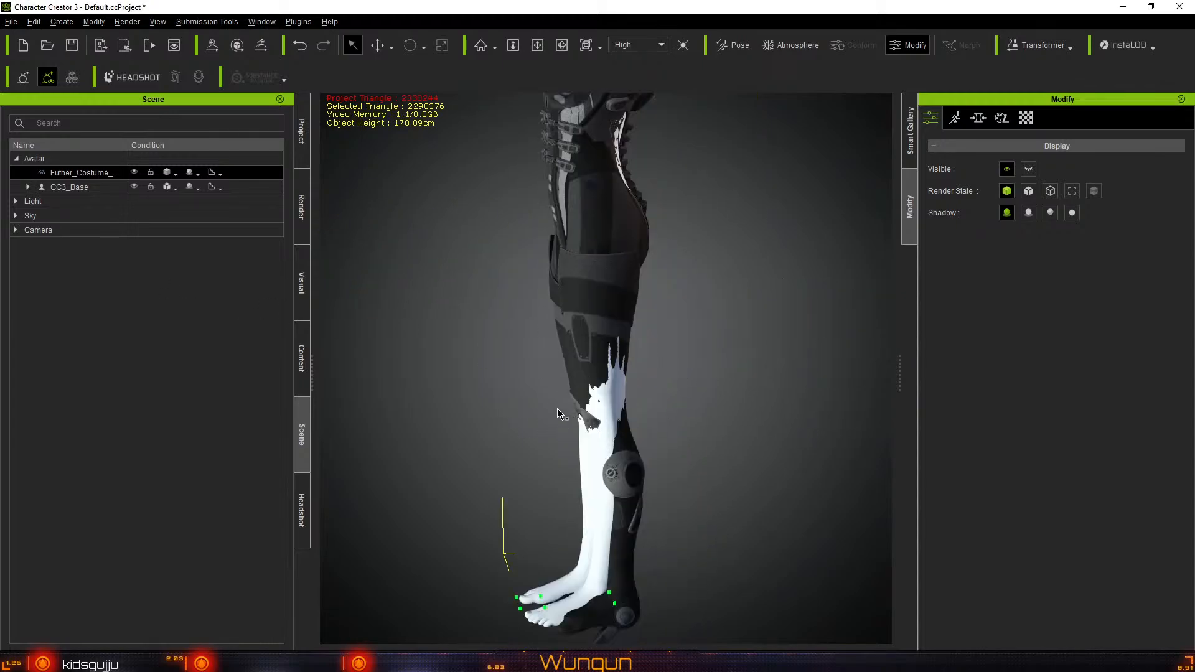
pyautogui.moveTo(560, 414); pyautogui.dragTo(552, 315, button='middle')
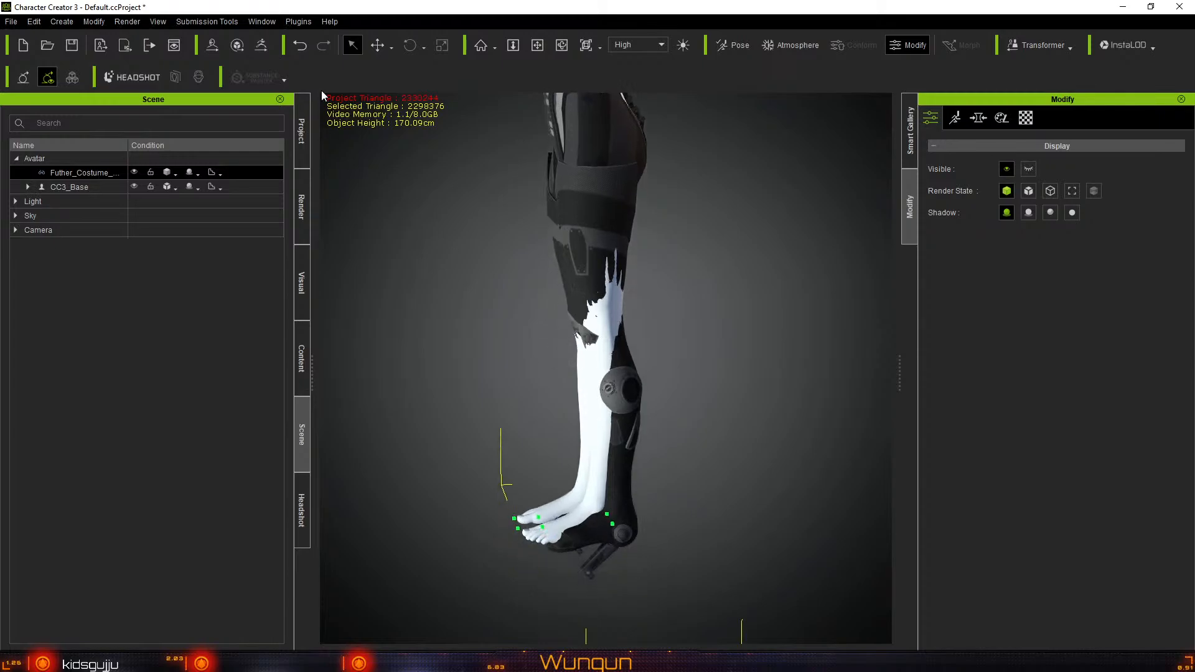
pyautogui.click(377, 45)
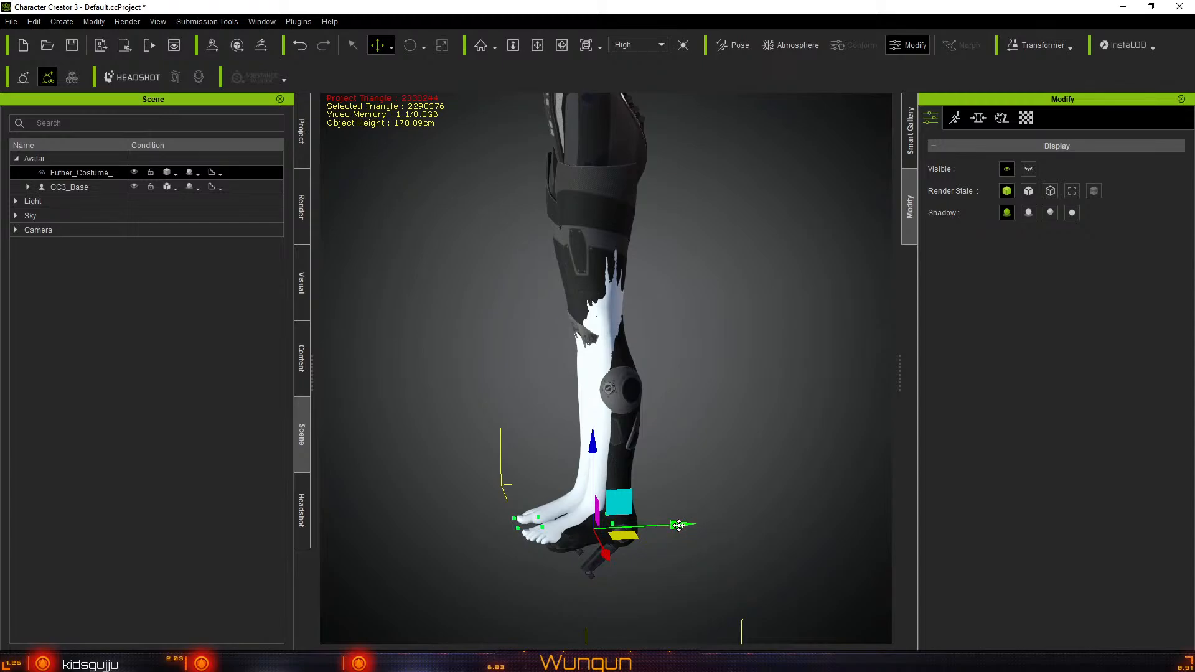
pyautogui.click(678, 525)
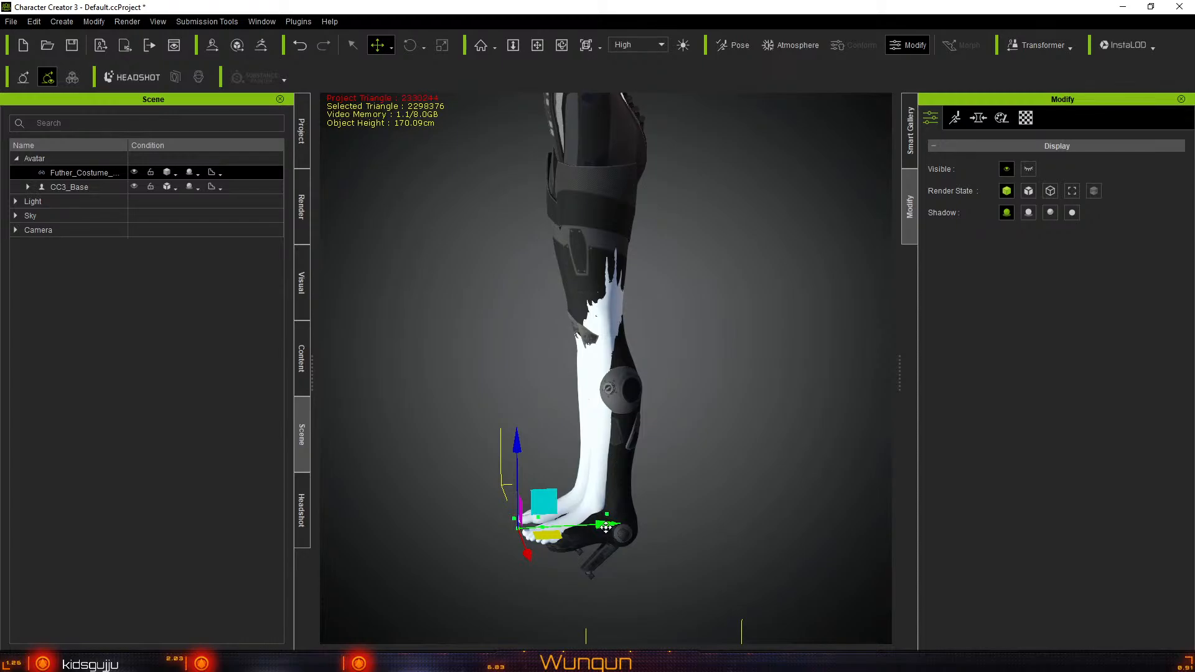
pyautogui.scroll(-4, 741, 368)
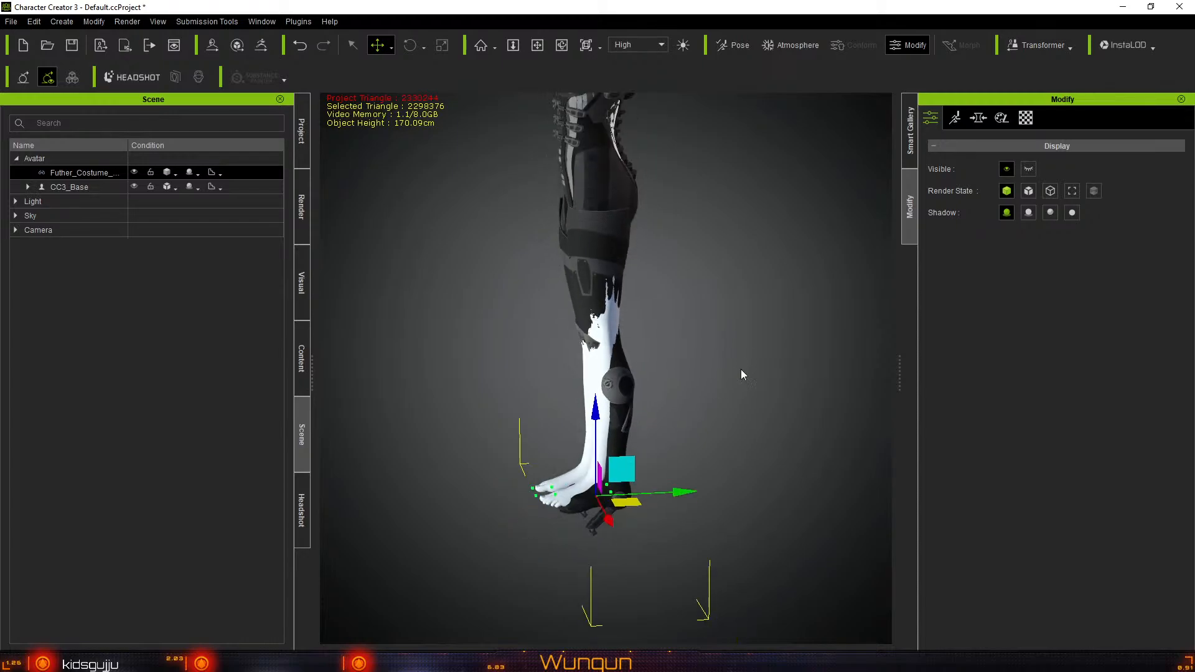
pyautogui.scroll(-3, 738, 370)
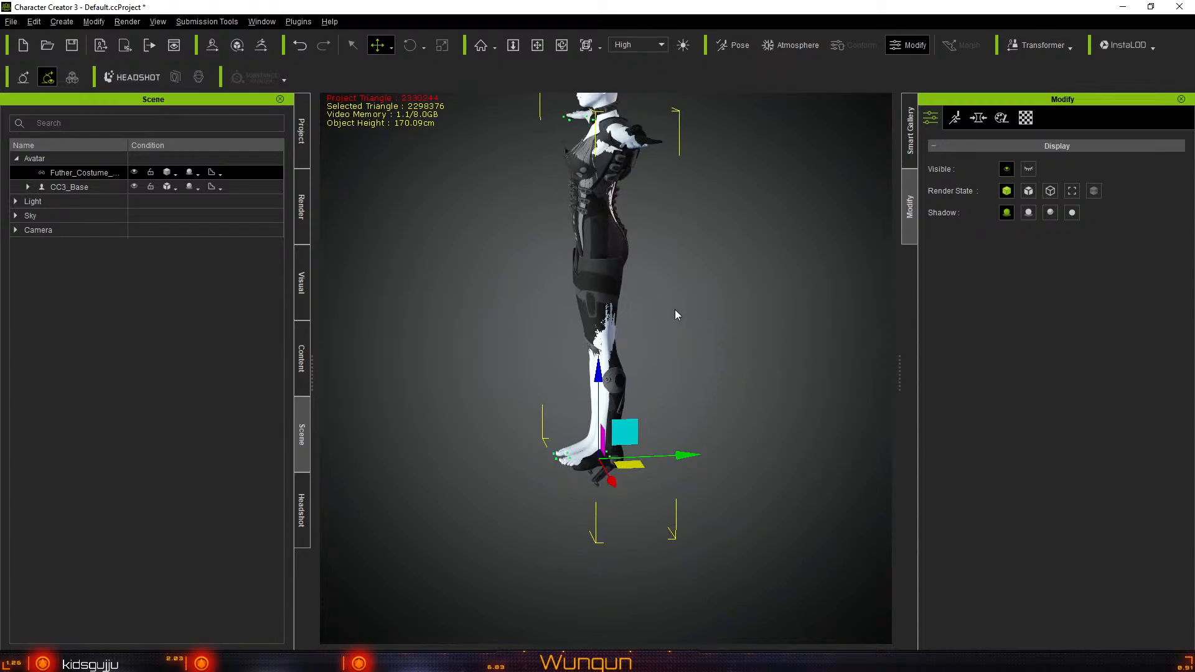
pyautogui.moveTo(607, 308); pyautogui.dragTo(643, 323, button='right')
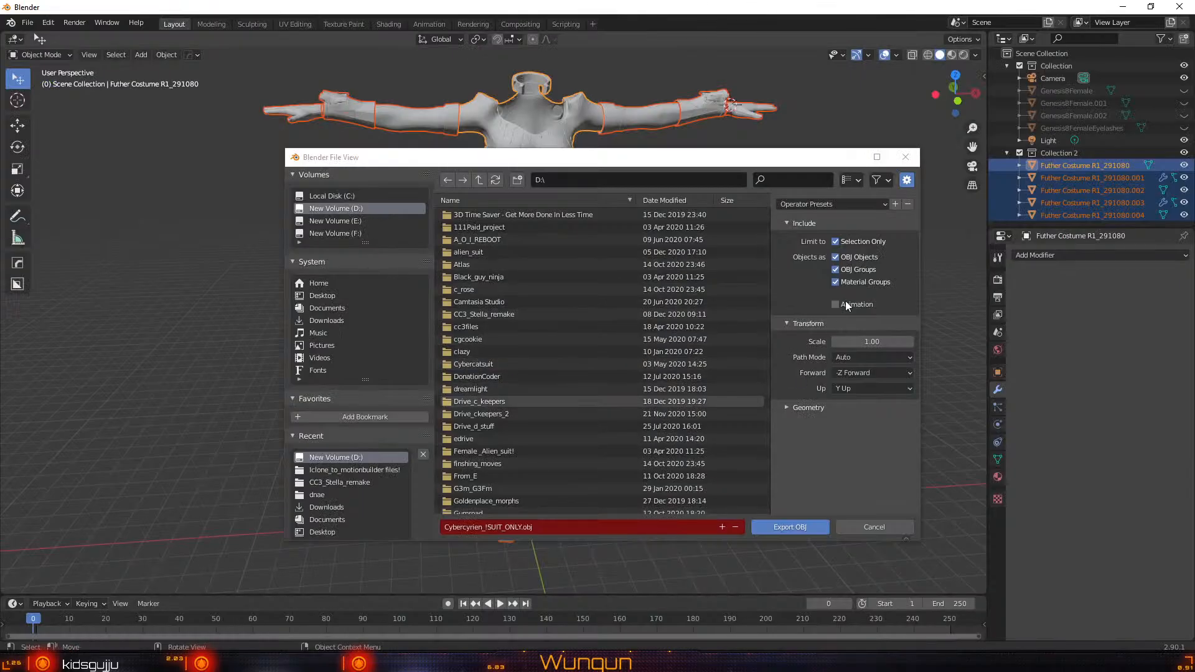
# Switch to Blender, cancel the open OBJ export, and hide every costume part except the main bodysuit
pyautogui.click(907, 159)
pyautogui.click(786, 260)
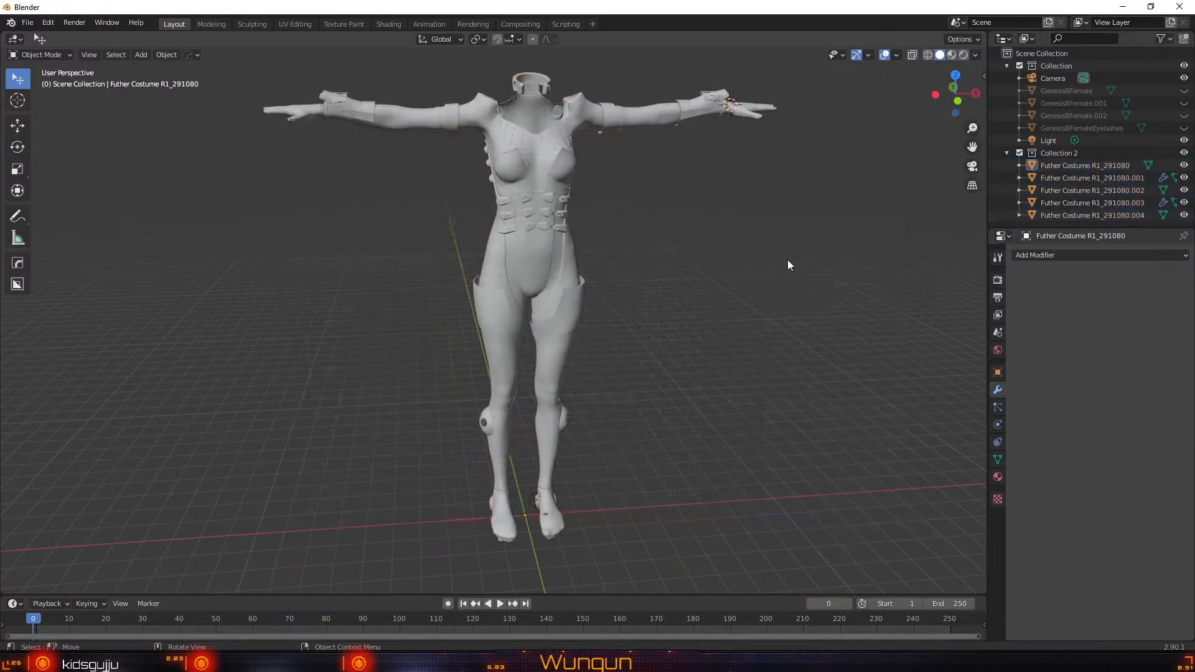
pyautogui.click(561, 523)
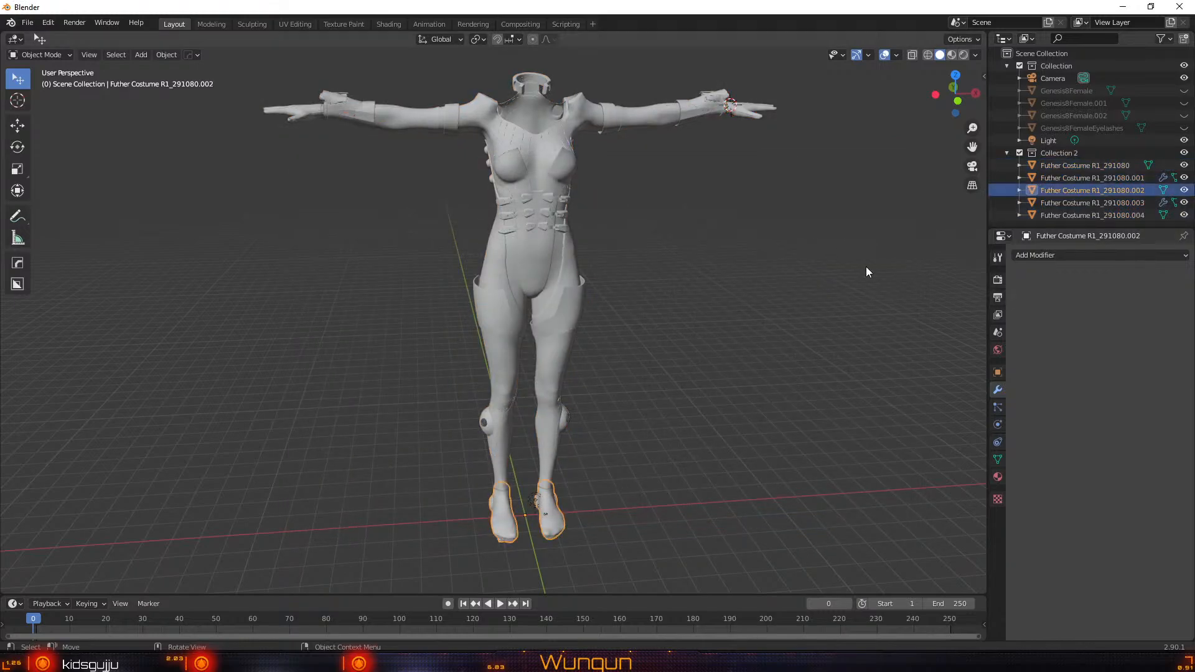
pyautogui.click(544, 237)
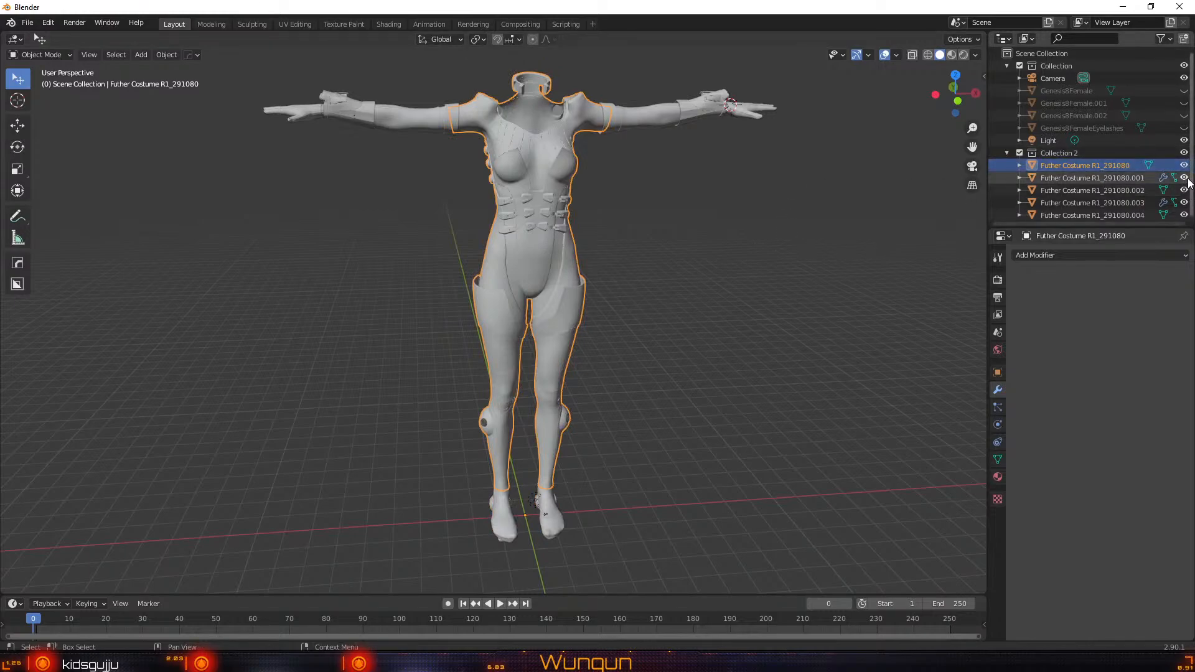
pyautogui.moveTo(1183, 177); pyautogui.dragTo(1184, 215)
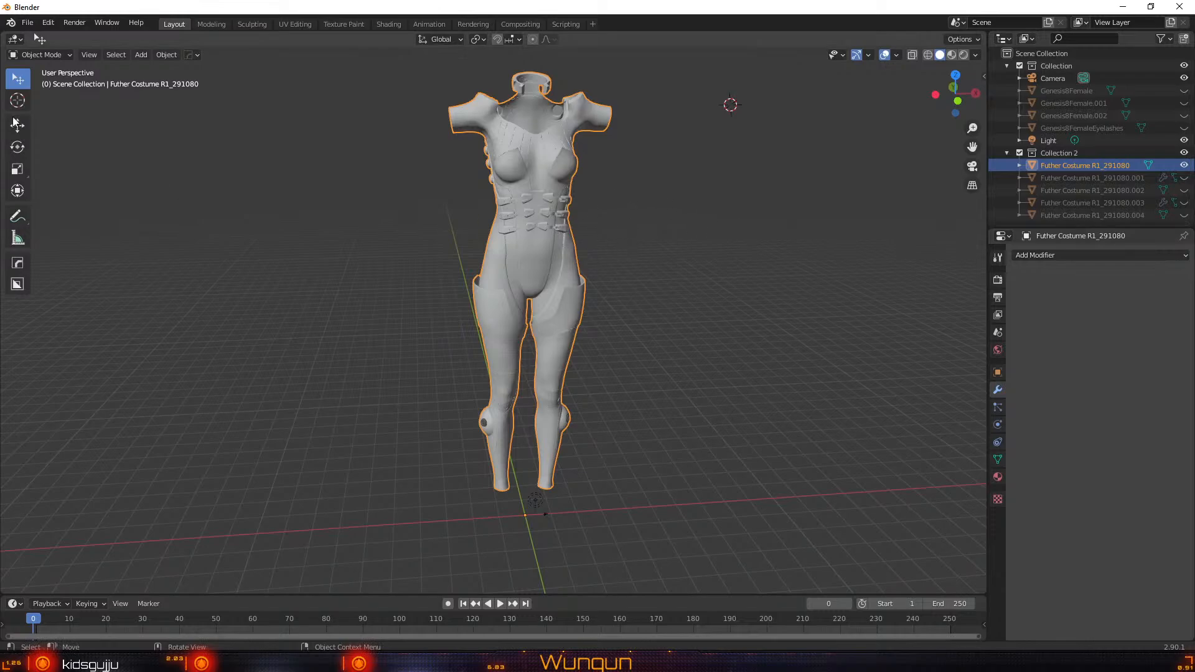
# Start a Wavefront (.obj) export of the bodysuit, creating and opening a new folder named Cybercyrien on New Volume (D:)
pyautogui.click(28, 23)
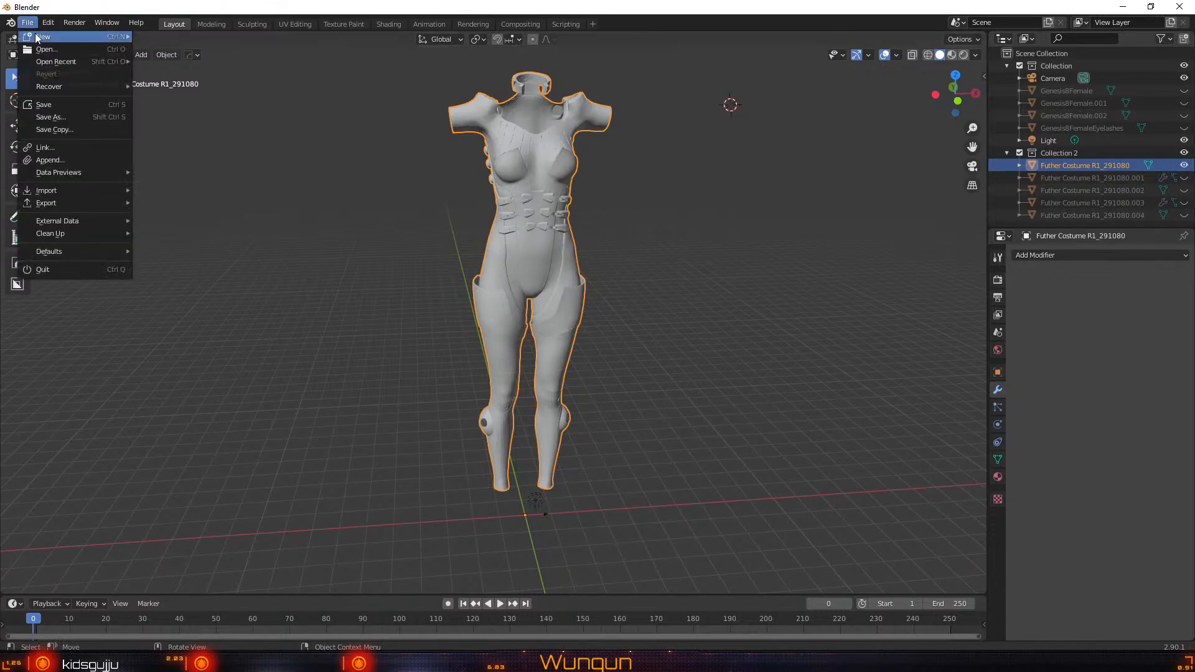
pyautogui.moveTo(61, 202)
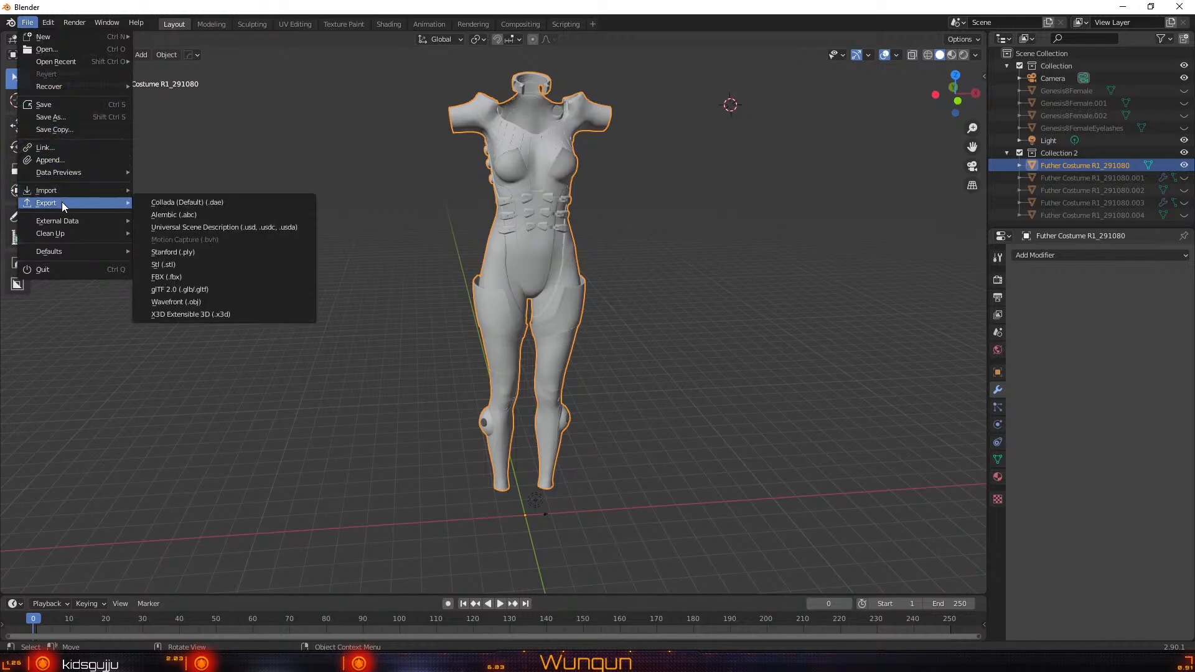
pyautogui.click(231, 301)
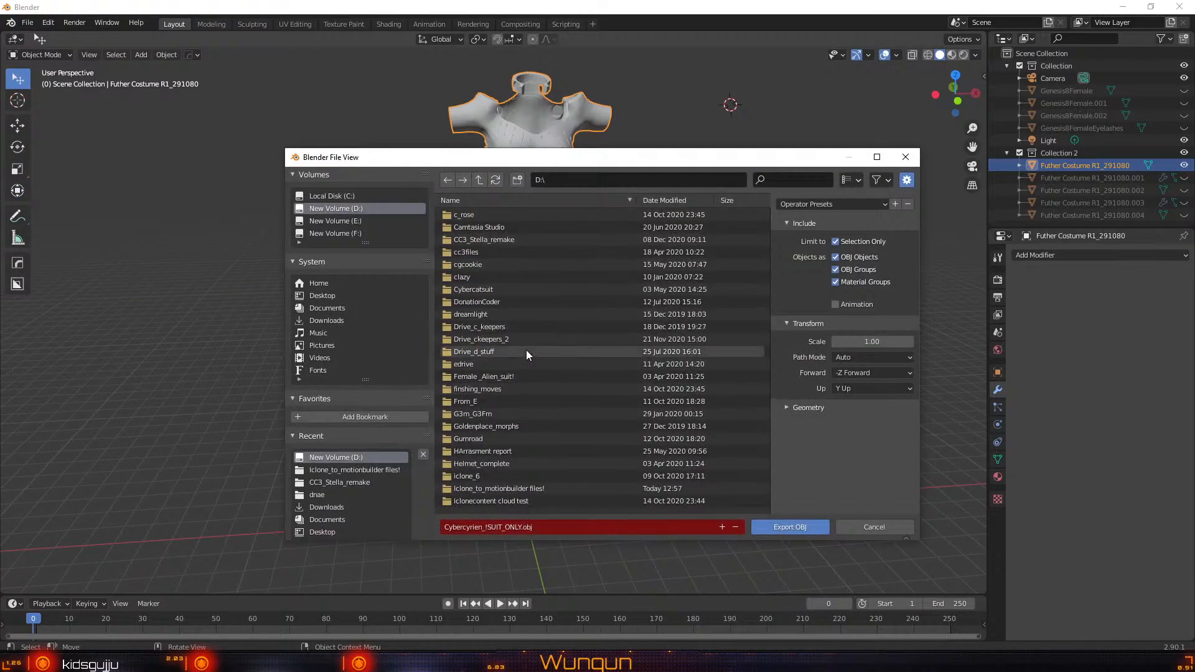
pyautogui.click(517, 181)
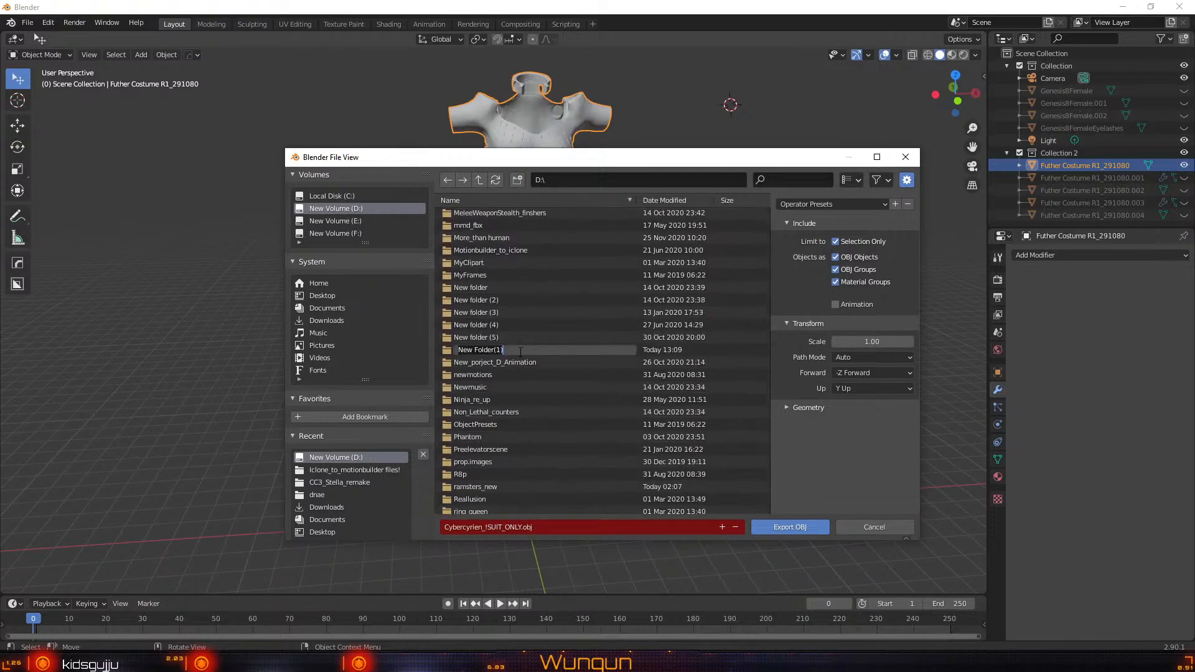
pyautogui.press('BackSpace')
pyautogui.press('BackSpace')
pyautogui.press('BackSpace')
pyautogui.press('BackSpace')
pyautogui.press('BackSpace')
pyautogui.press('BackSpace')
pyautogui.press('BackSpace')
pyautogui.press('BackSpace')
pyautogui.press('BackSpace')
pyautogui.press('BackSpace')
pyautogui.press('BackSpace')
pyautogui.press('BackSpace')
pyautogui.press('BackSpace')
pyautogui.write('Cybercyrien')
pyautogui.press('Return')
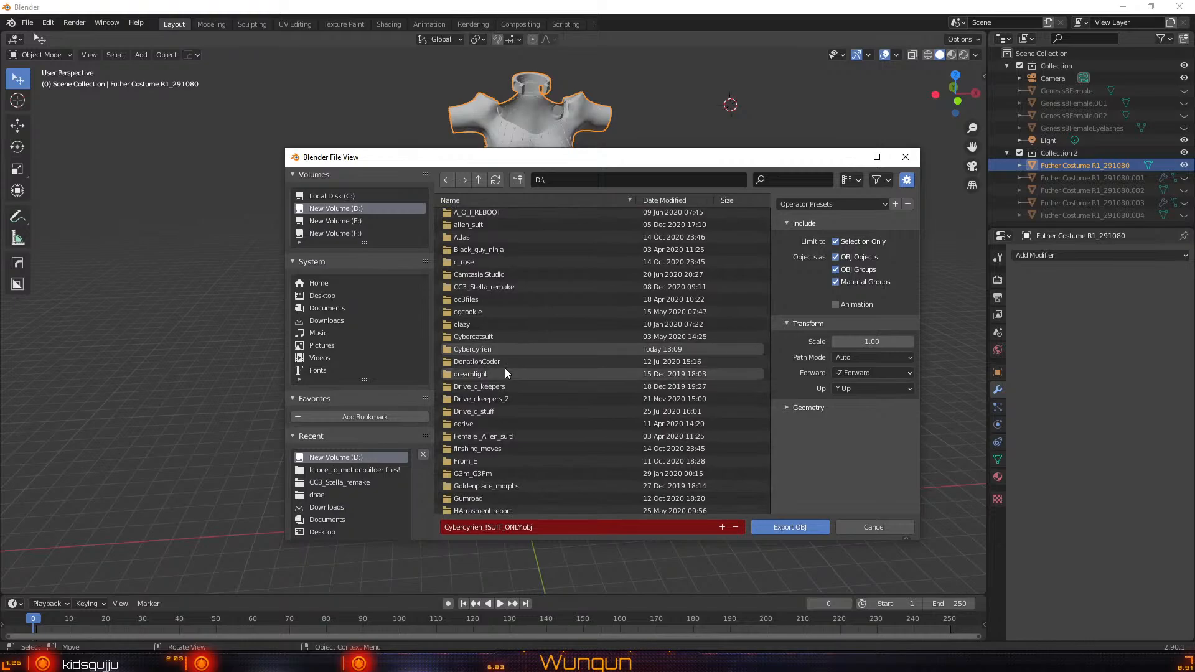
pyautogui.doubleClick(506, 349)
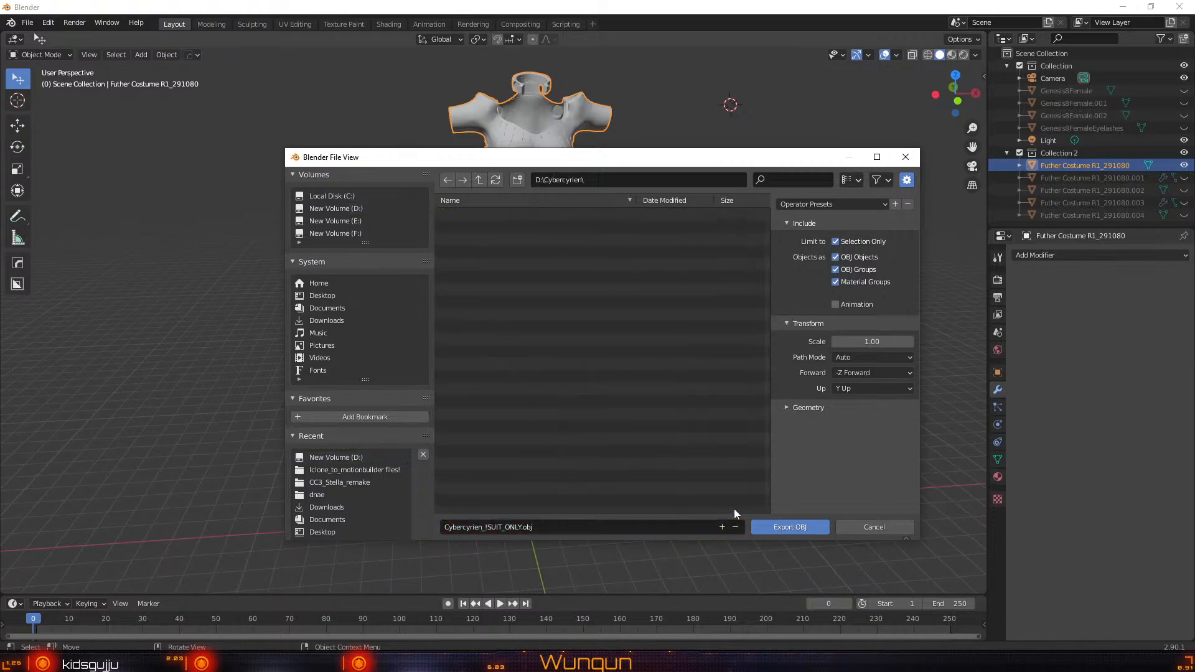
# Export the bodysuit as Cybercyrien_!SUIT_ONLY.obj into the Cybercyrien folder
pyautogui.click(538, 526)
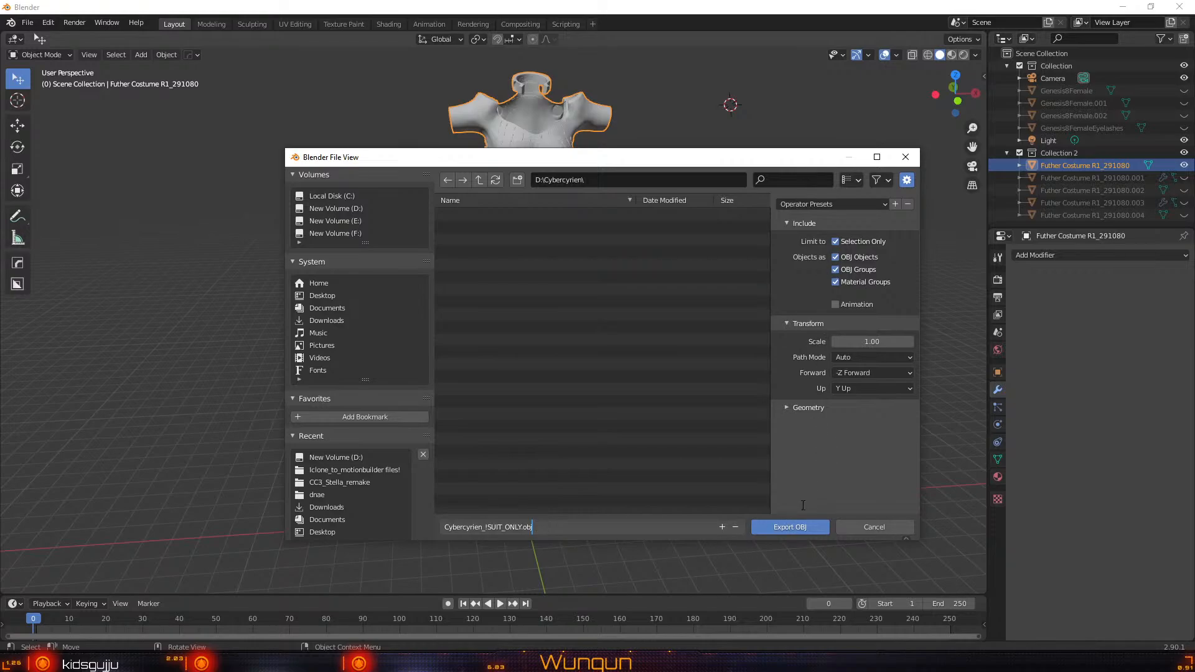
pyautogui.click(789, 529)
pyautogui.click(789, 529)
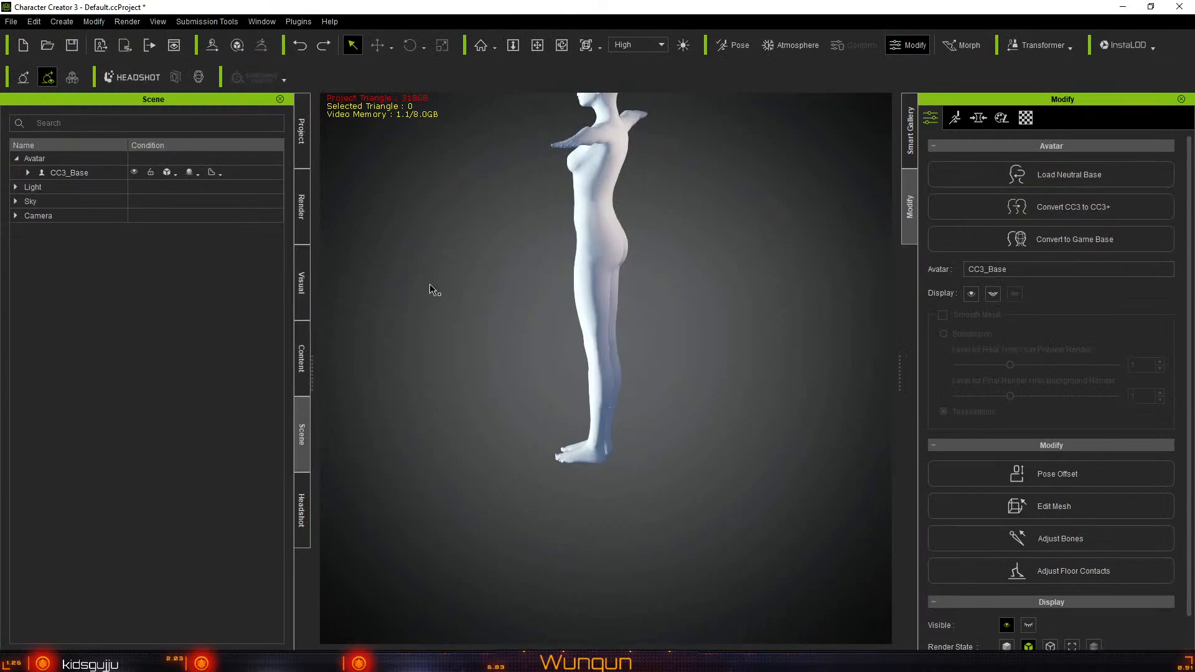
# Switch to Character Creator 3, import the recent Cybercyrien_!SUIT_ONLY file as an accessory, and inspect its fit on the avatar from the side
pyautogui.moveTo(456, 291); pyautogui.dragTo(474, 384, button='middle')
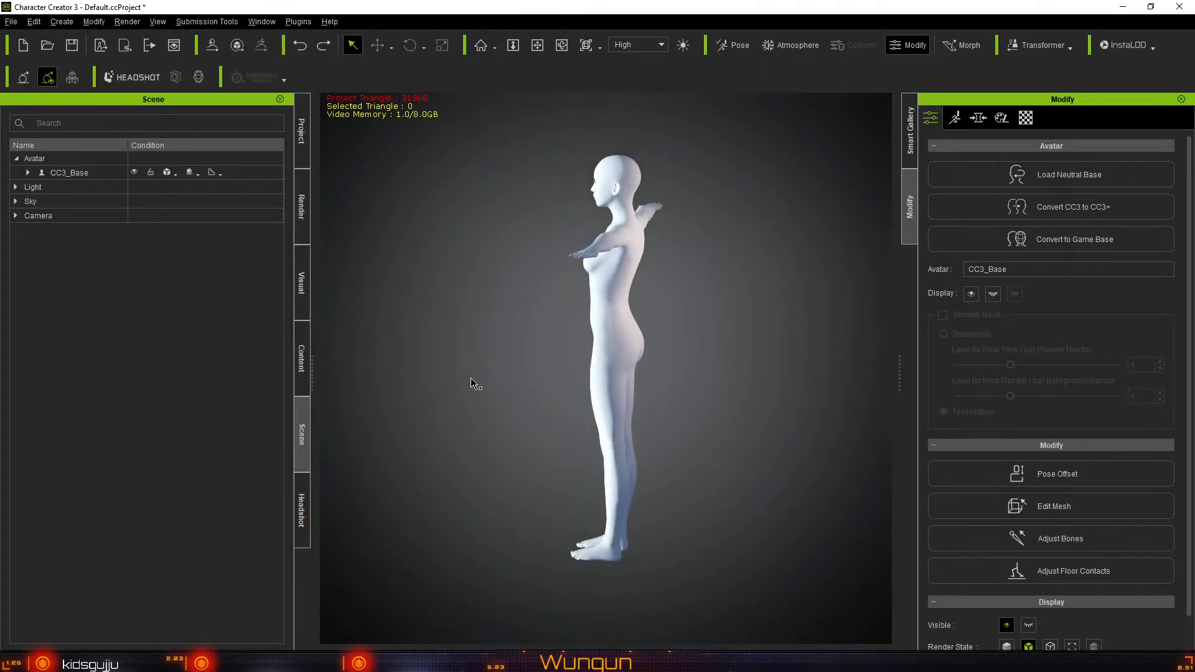
pyautogui.moveTo(478, 374); pyautogui.dragTo(931, 381, button='right')
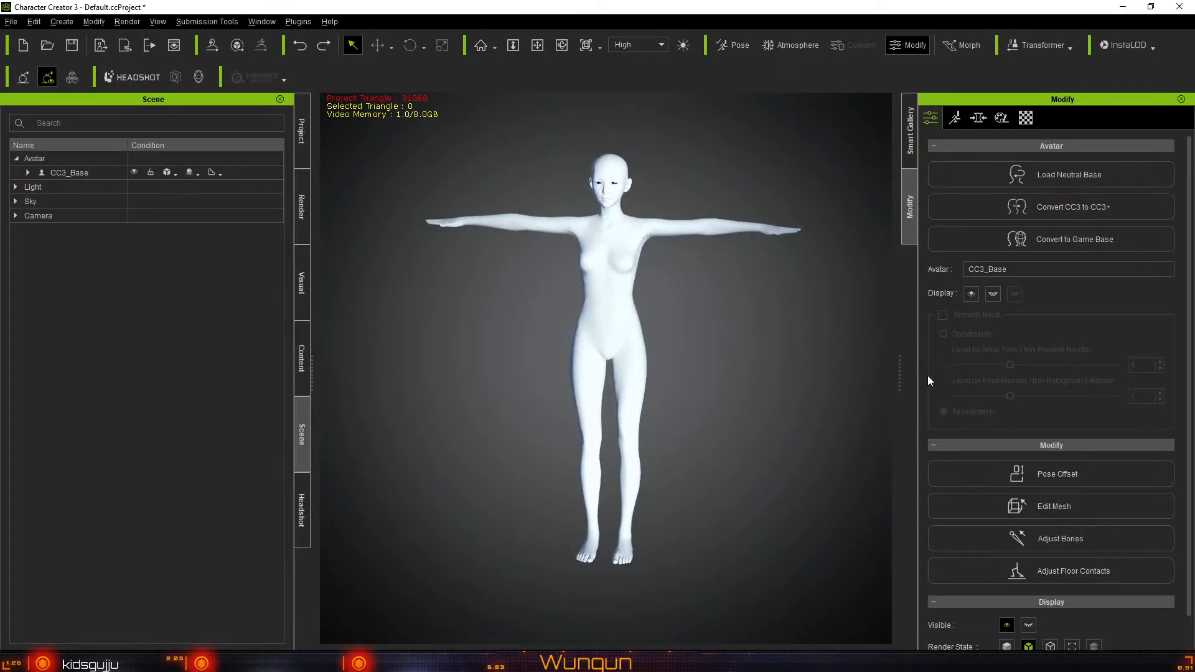
pyautogui.click(57, 22)
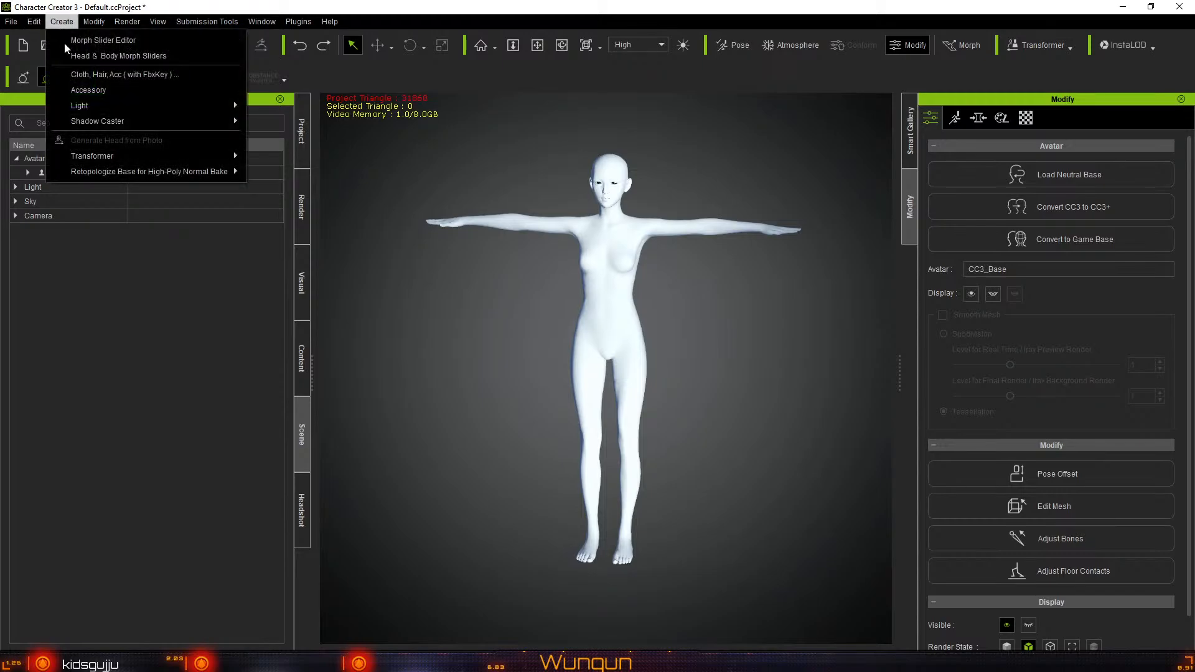
pyautogui.click(89, 92)
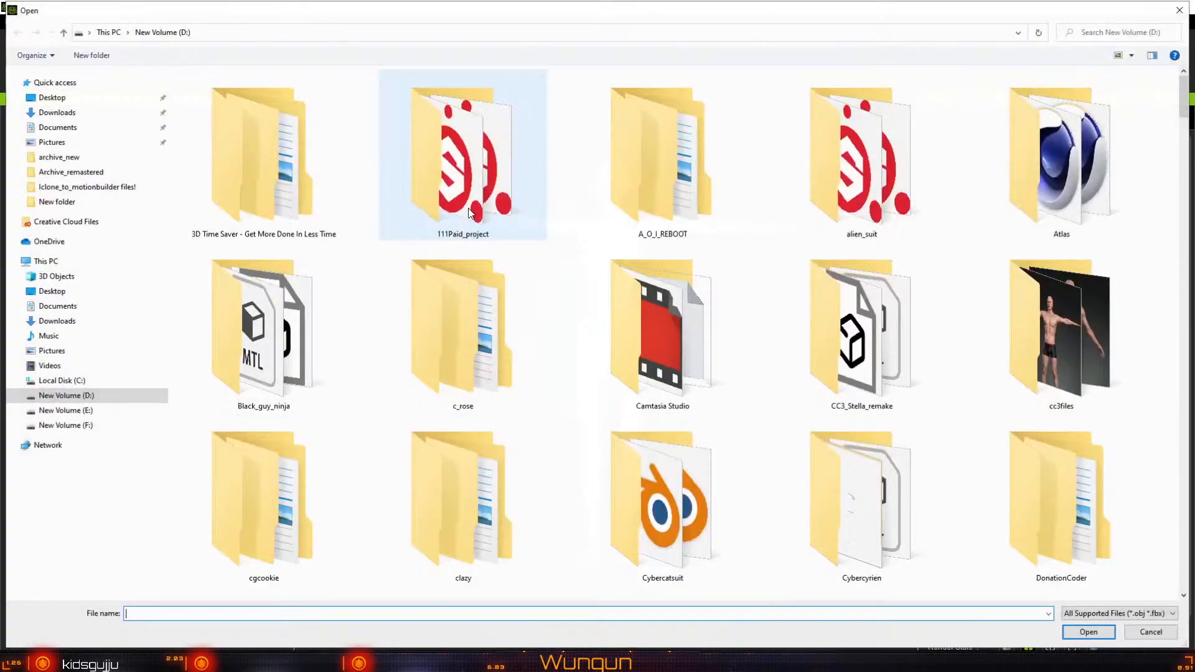
pyautogui.scroll(-5, 454, 398)
pyautogui.scroll(5, 455, 398)
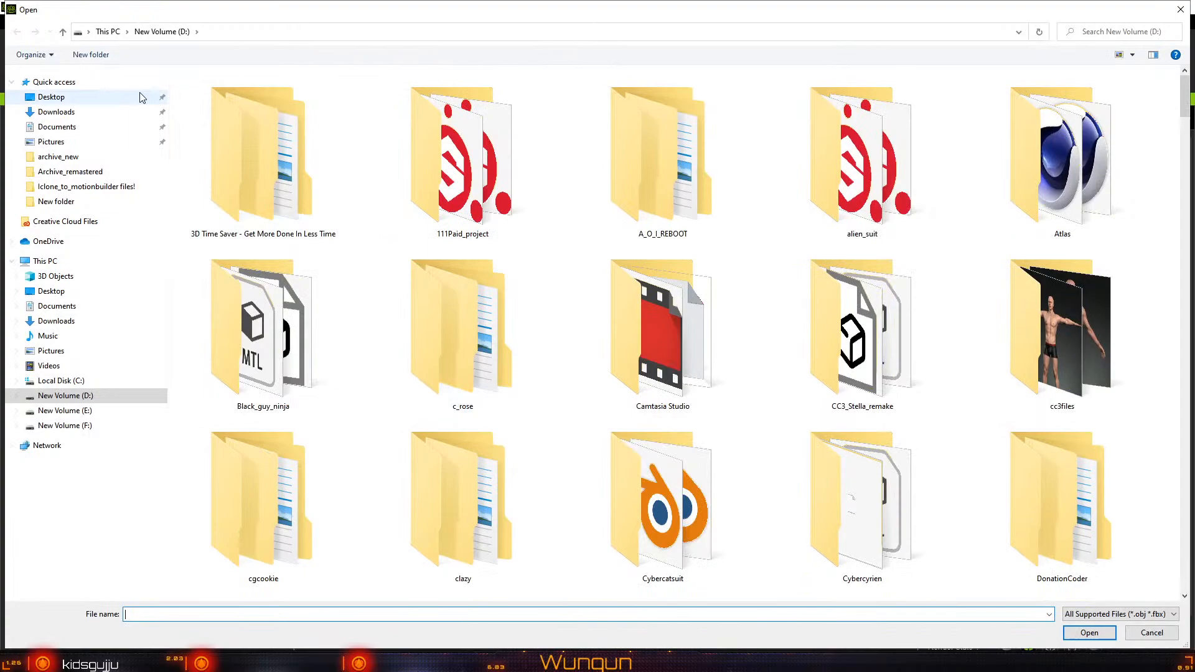
pyautogui.click(90, 82)
pyautogui.click(244, 292)
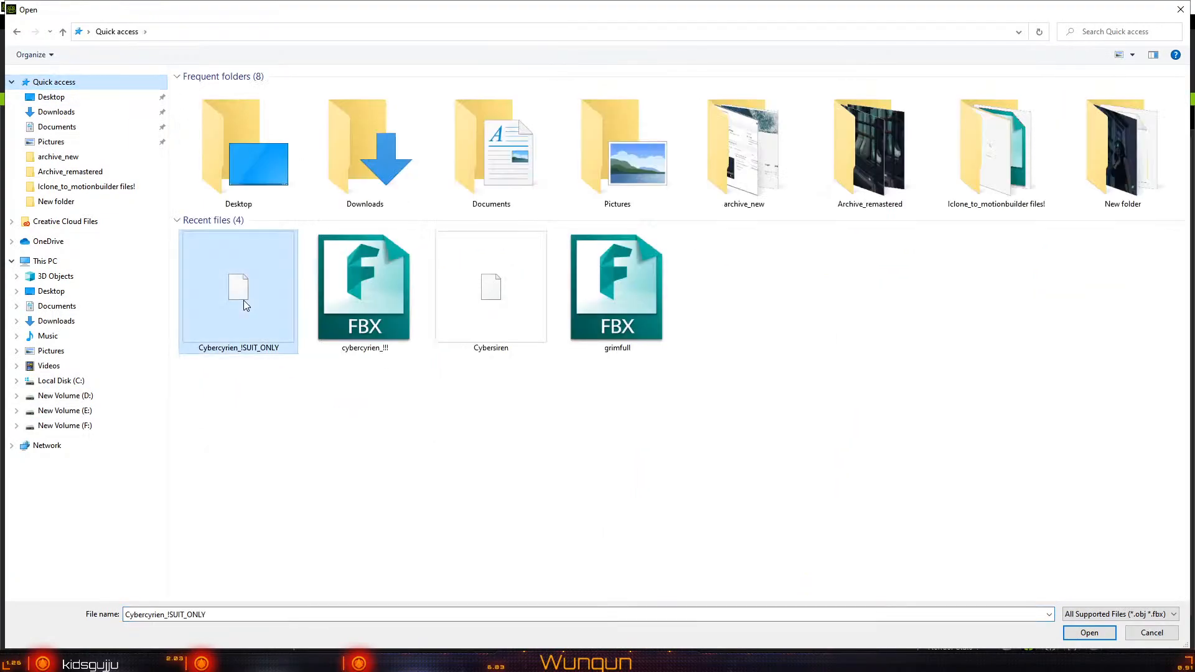
pyautogui.doubleClick(244, 288)
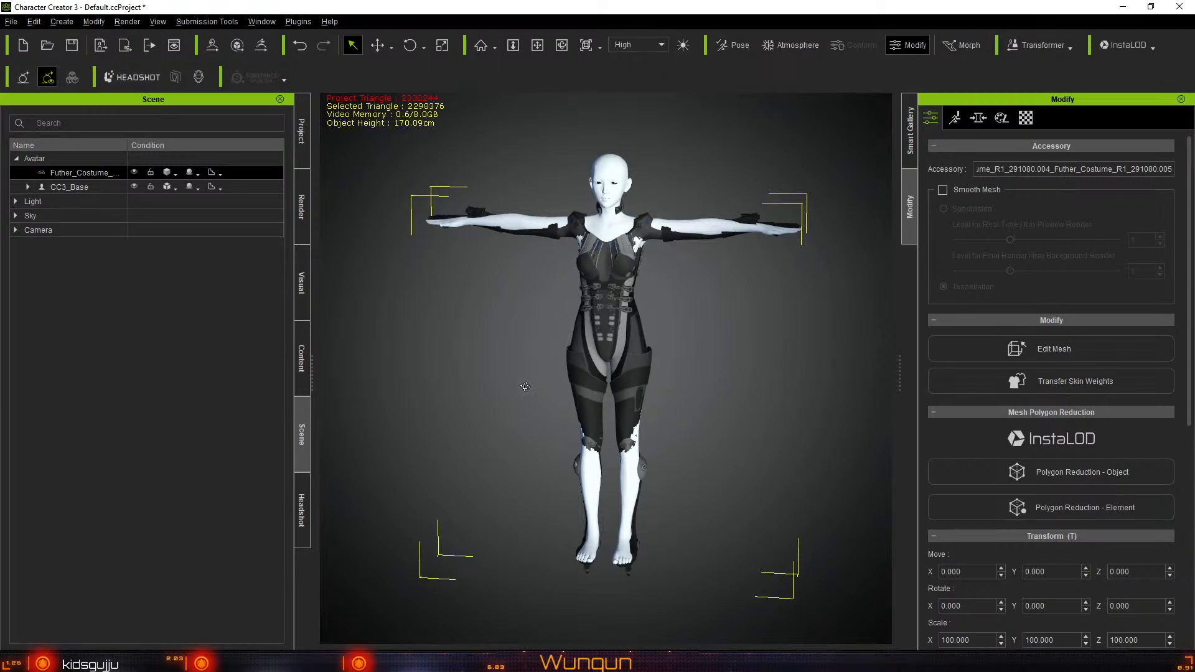
pyautogui.moveTo(525, 386); pyautogui.dragTo(782, 560, button='right')
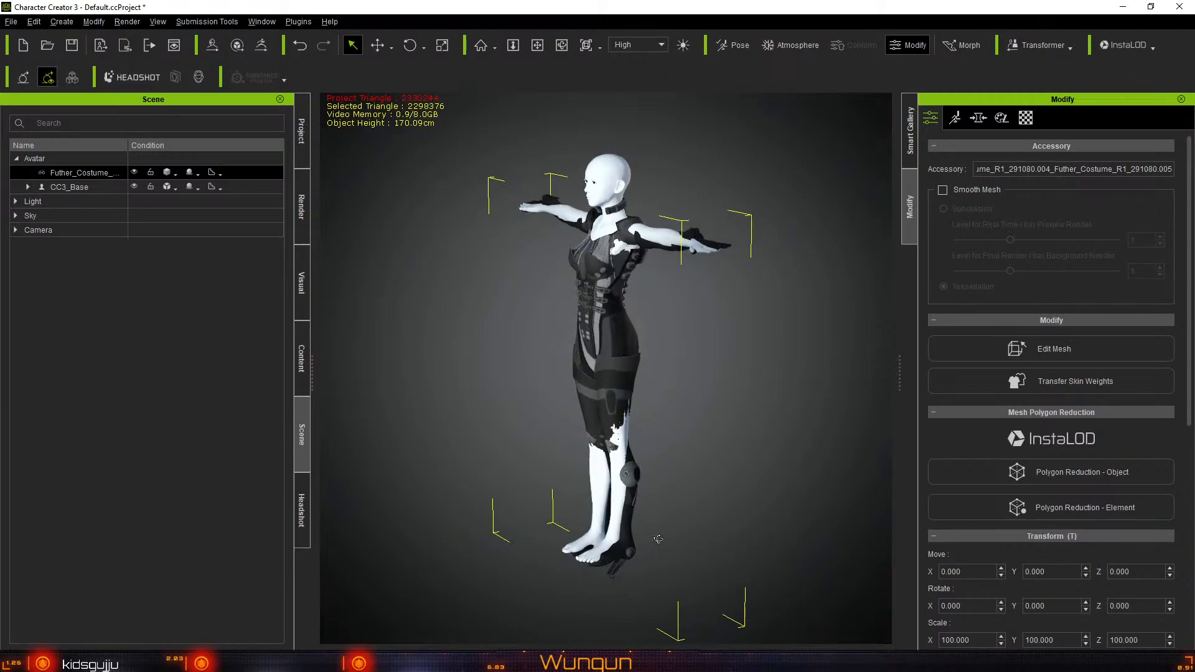
pyautogui.moveTo(658, 538); pyautogui.dragTo(612, 535, button='right')
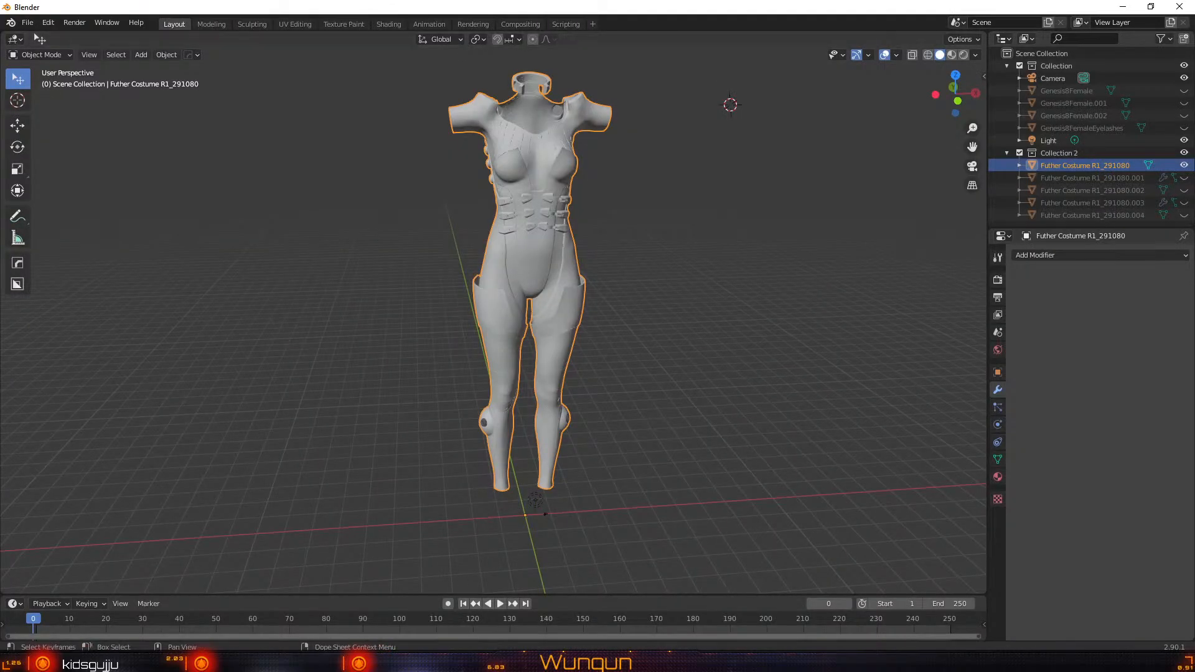
# Return from Blender to Character Creator 3 and import Cybercyrien_!SUIT_ONLY from the Cybercyrien folder on New Volume (D:) as an accessory
pyautogui.hotkey('alt', 'Tab')
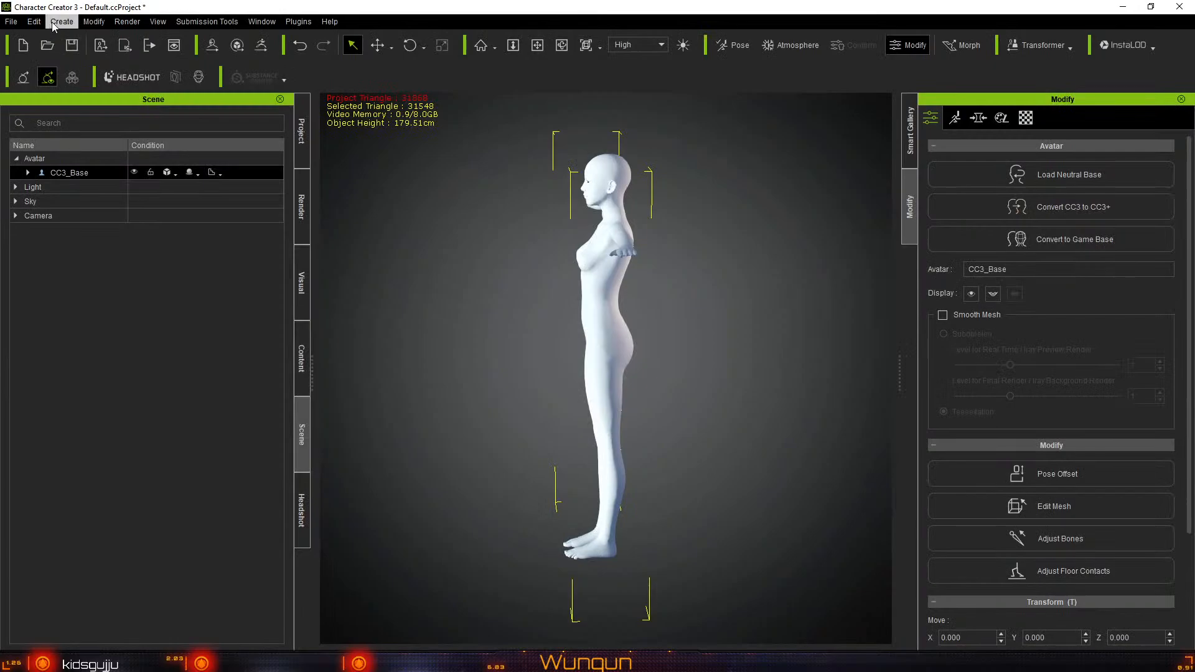
pyautogui.click(62, 21)
pyautogui.click(81, 90)
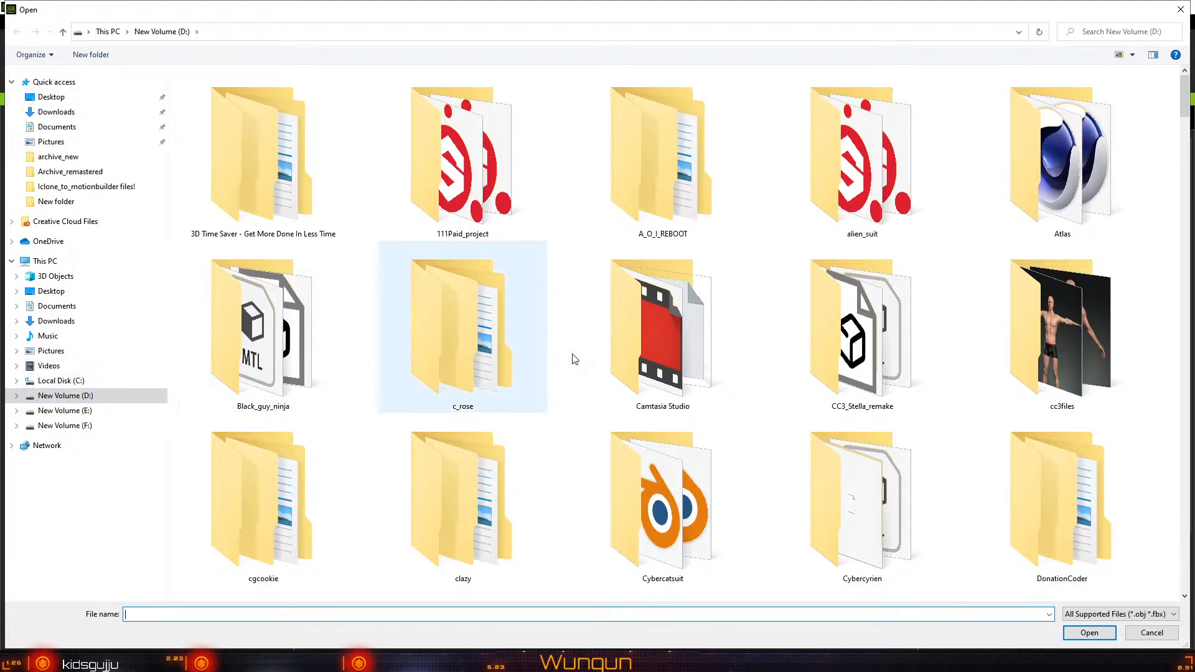
pyautogui.scroll(-5, 685, 380)
pyautogui.scroll(5, 696, 382)
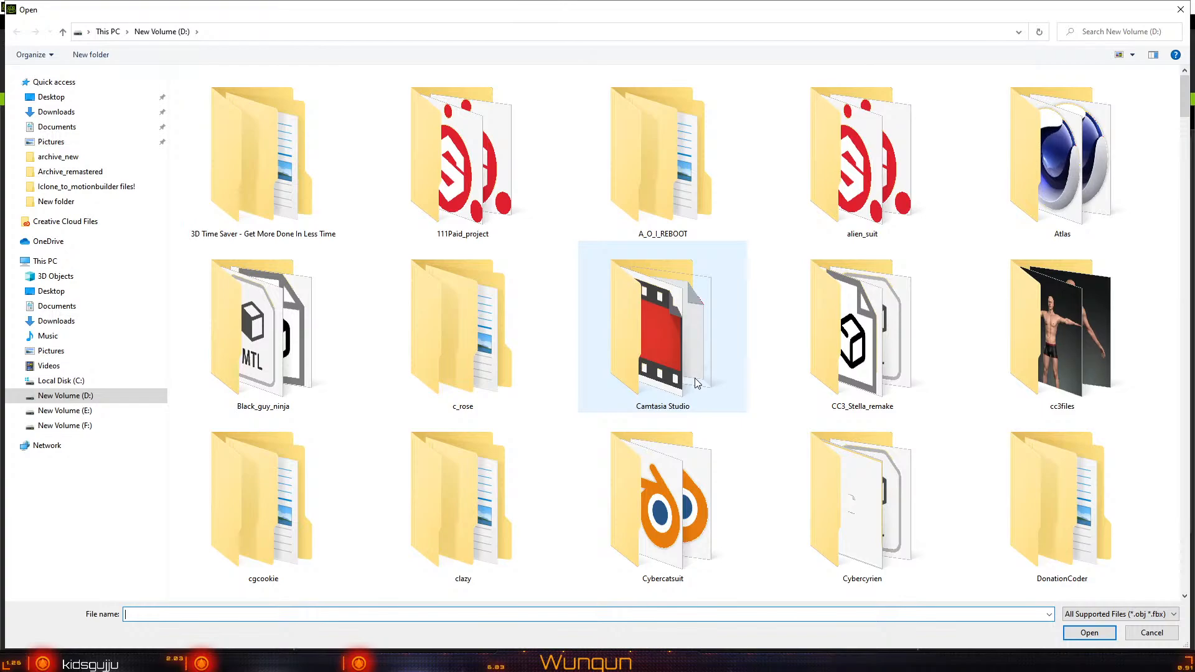
pyautogui.doubleClick(815, 490)
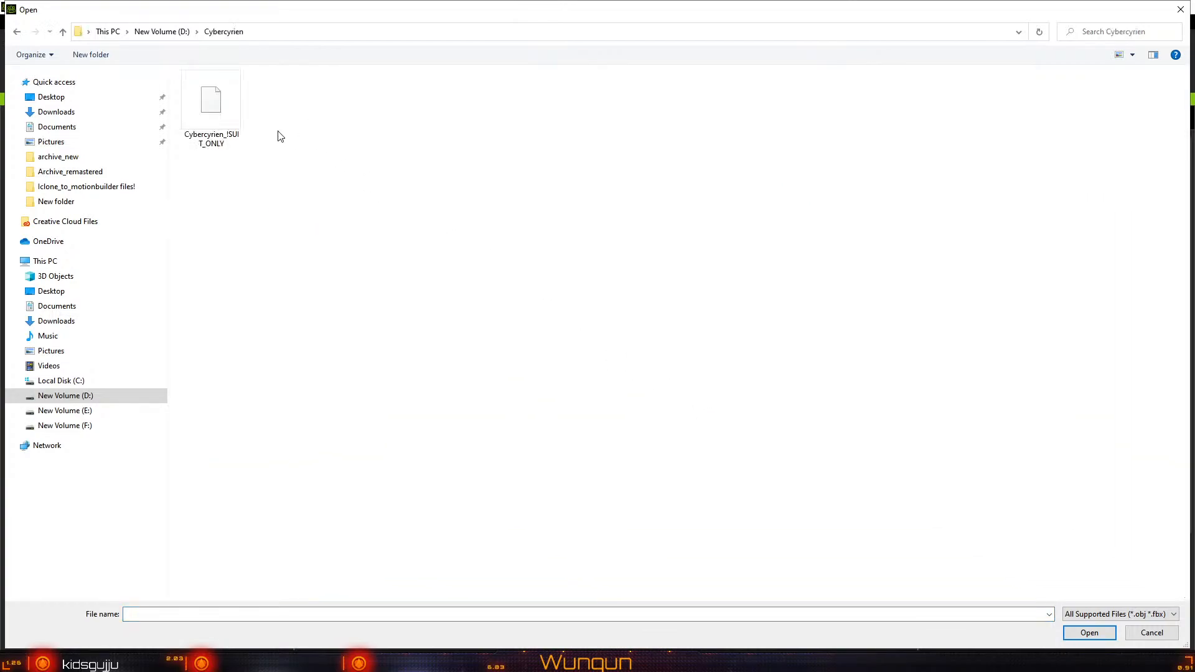
pyautogui.doubleClick(211, 106)
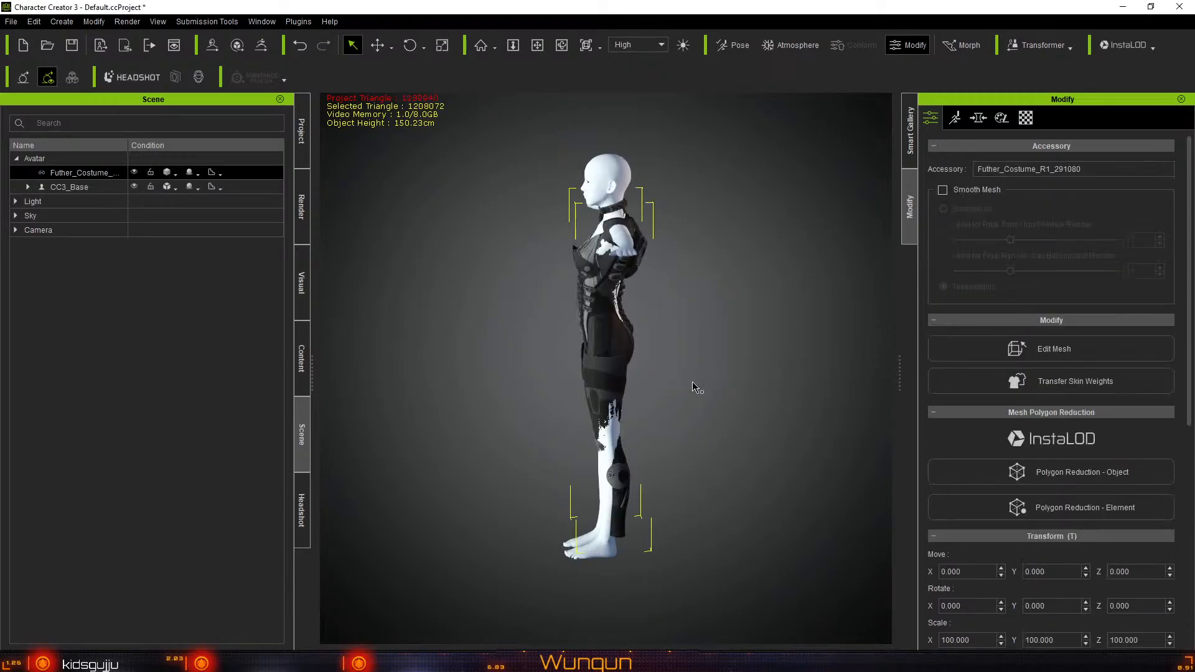
# Check the bodysuit's fit from the side and back, and raise it to a Y position of about 1.452
pyautogui.scroll(1, 654, 368)
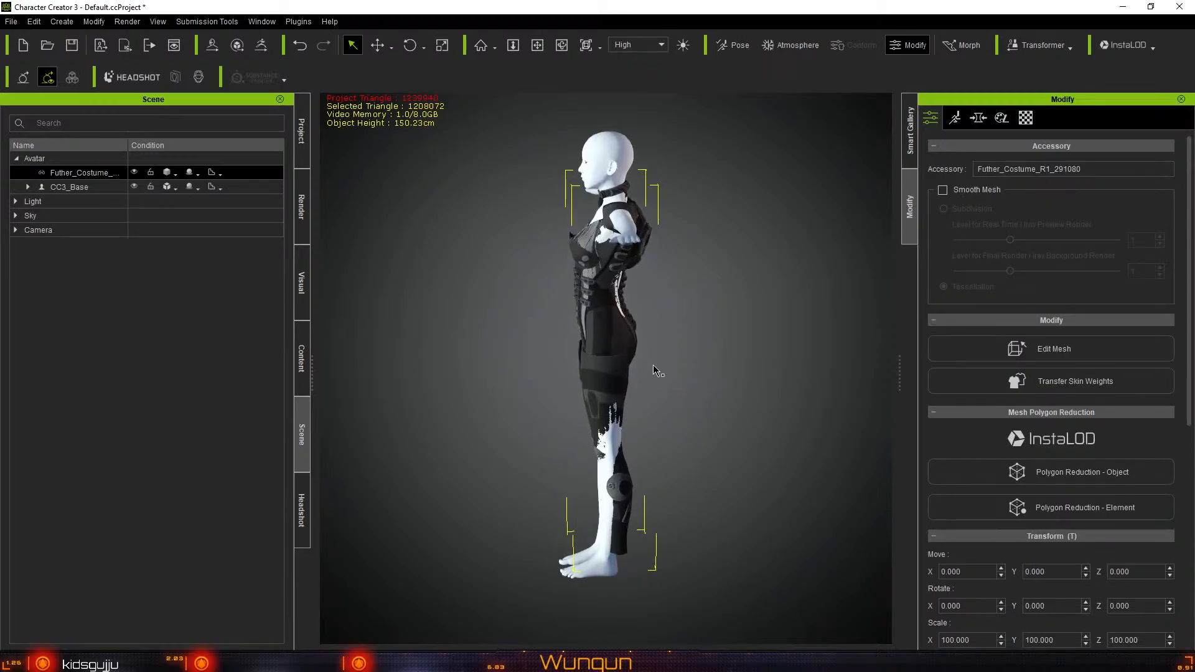
pyautogui.scroll(1, 659, 380)
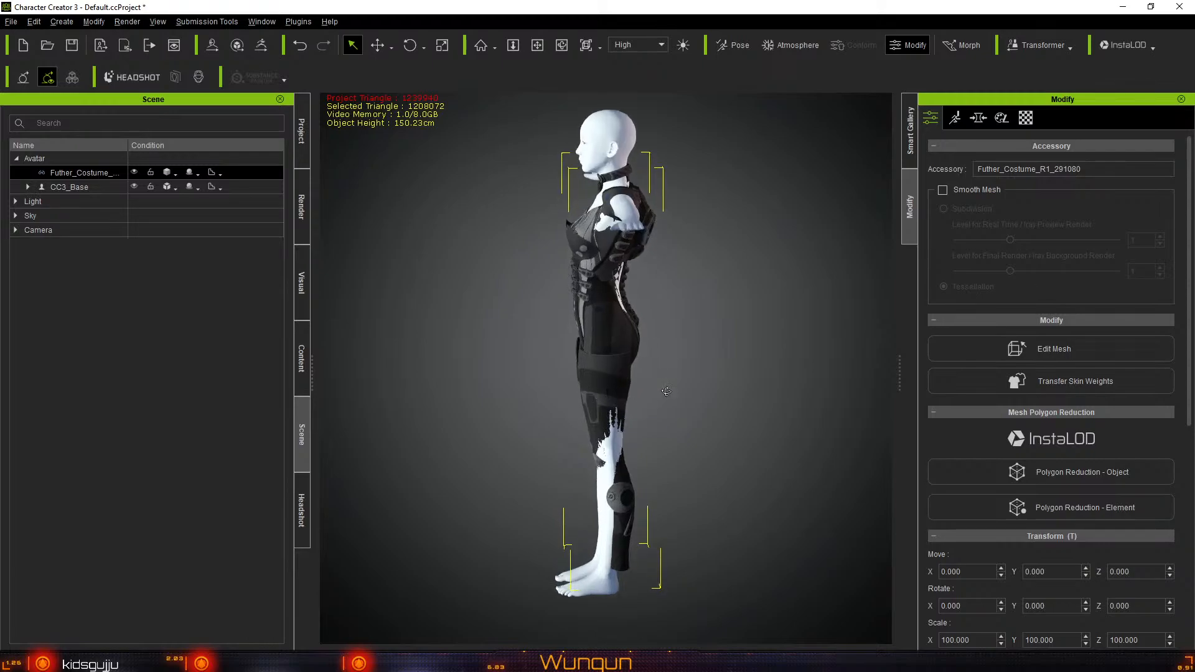
pyautogui.moveTo(666, 390); pyautogui.dragTo(736, 336, button='right')
pyautogui.moveTo(580, 323); pyautogui.dragTo(456, 211, button='right')
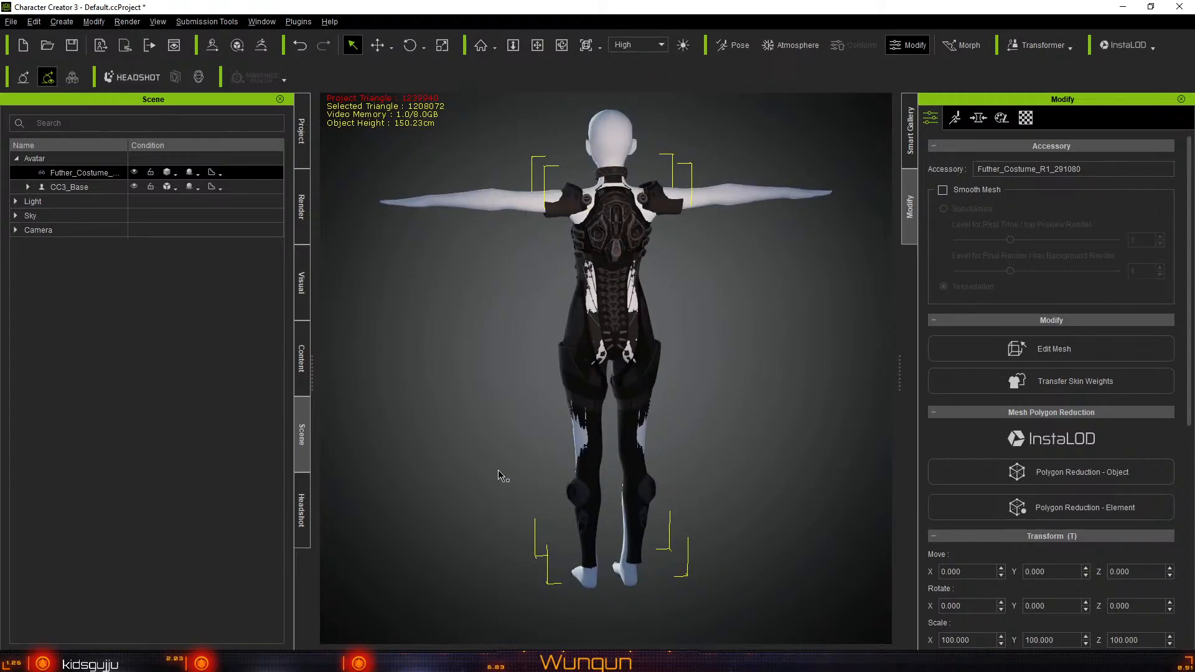
pyautogui.moveTo(782, 479); pyautogui.dragTo(807, 421, button='right')
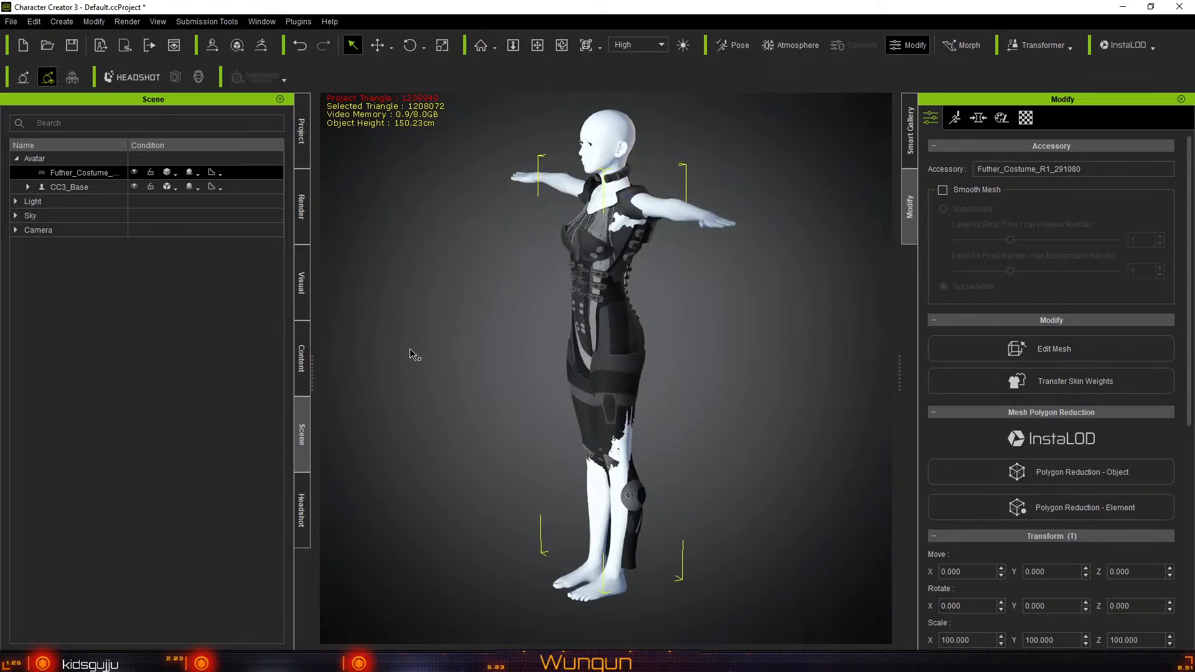
pyautogui.moveTo(488, 359); pyautogui.dragTo(280, 328, button='right')
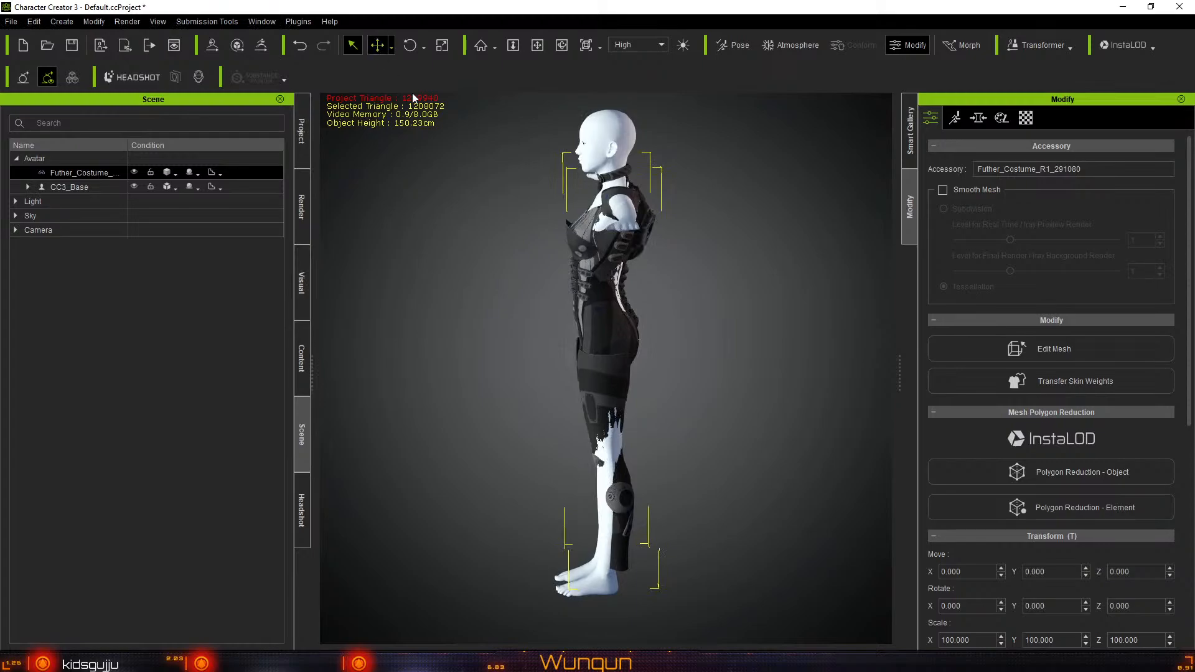
pyautogui.click(376, 45)
pyautogui.moveTo(688, 587); pyautogui.dragTo(691, 587)
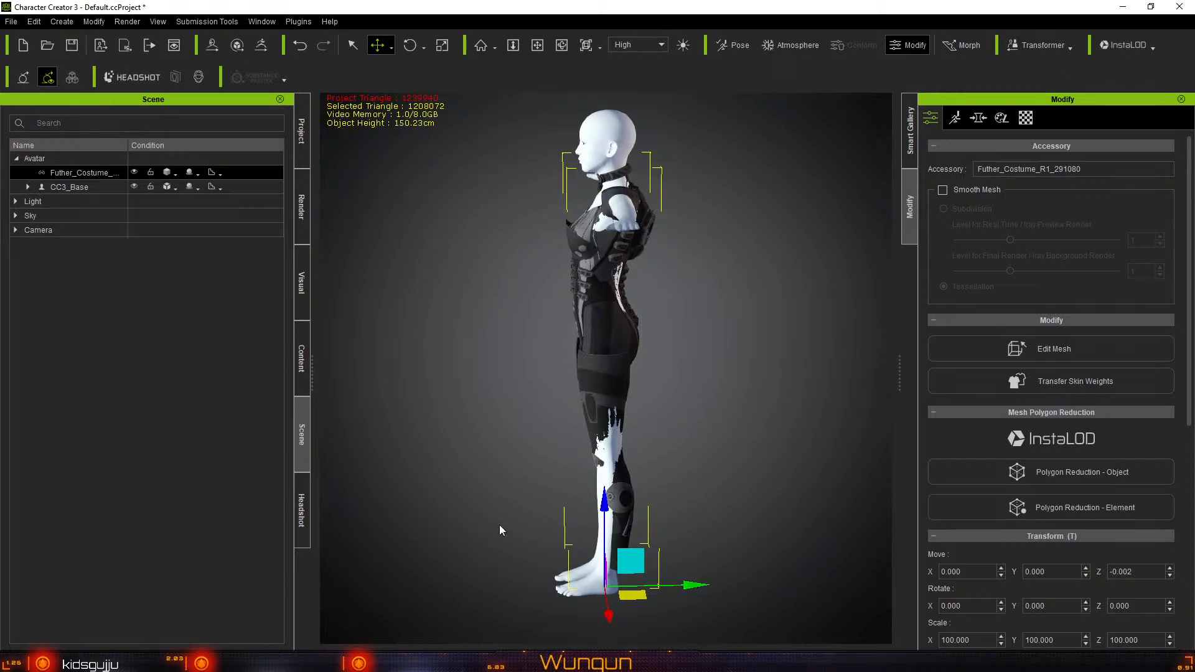
pyautogui.moveTo(498, 530); pyautogui.dragTo(658, 493, button='right')
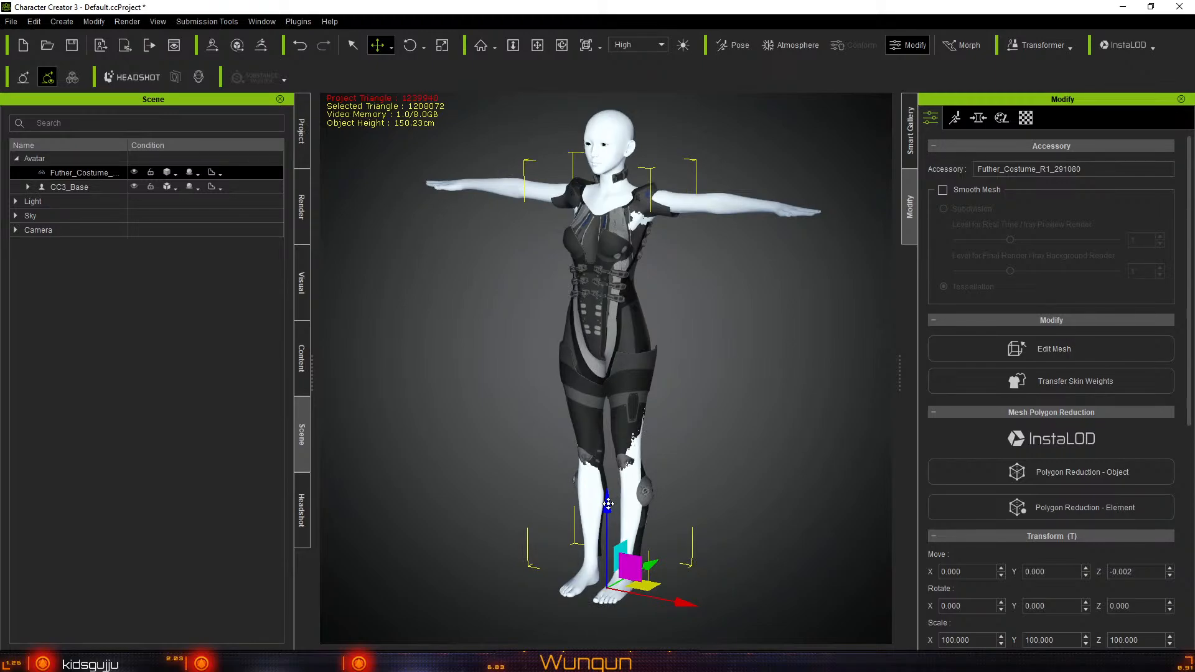
pyautogui.moveTo(608, 503); pyautogui.dragTo(608, 496)
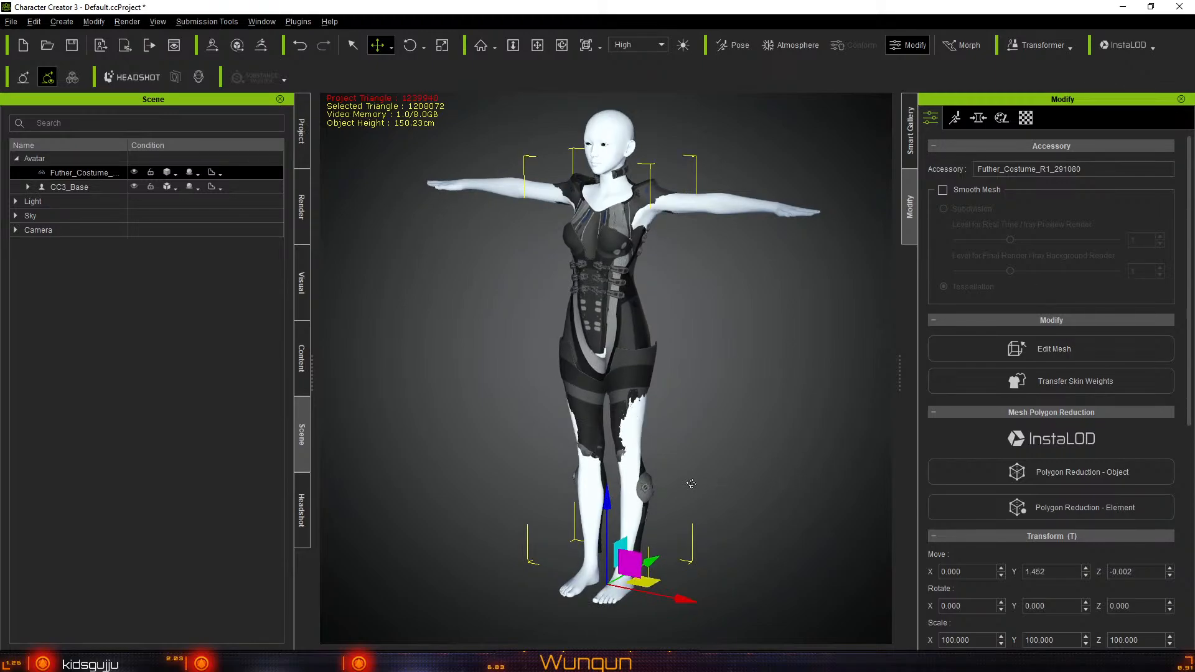
# Shift the bodysuit forward and back along the avatar's depth, settling at a Z position of about -0.228
pyautogui.moveTo(691, 483); pyautogui.dragTo(515, 477, button='right')
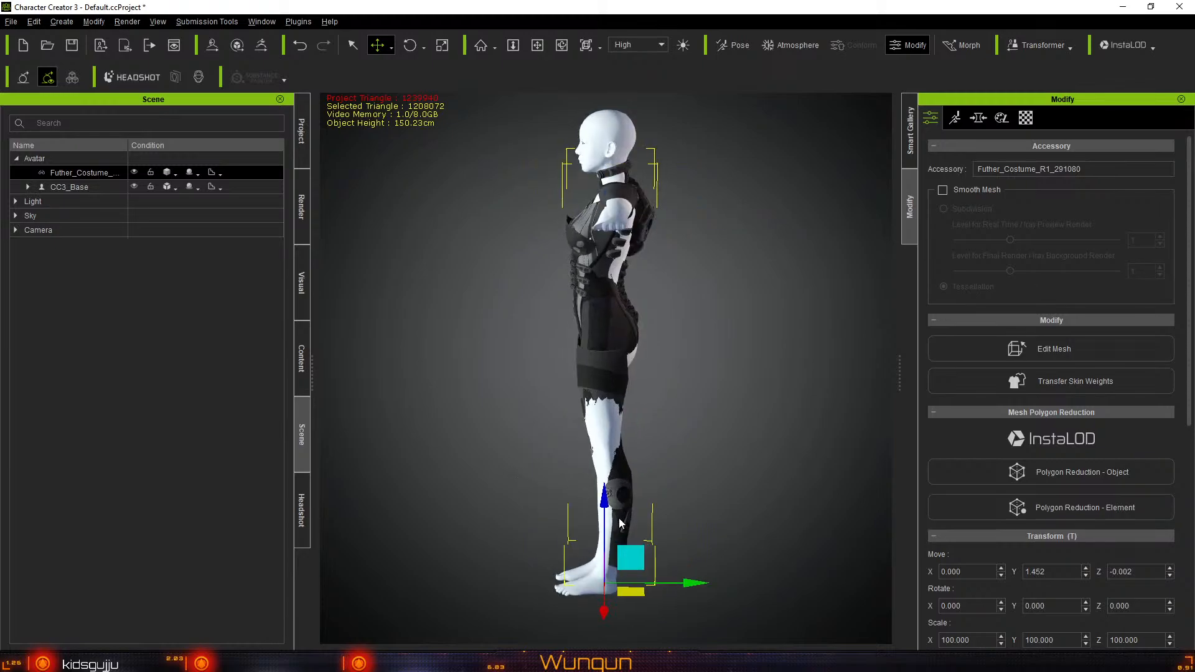
pyautogui.moveTo(692, 582); pyautogui.dragTo(690, 583)
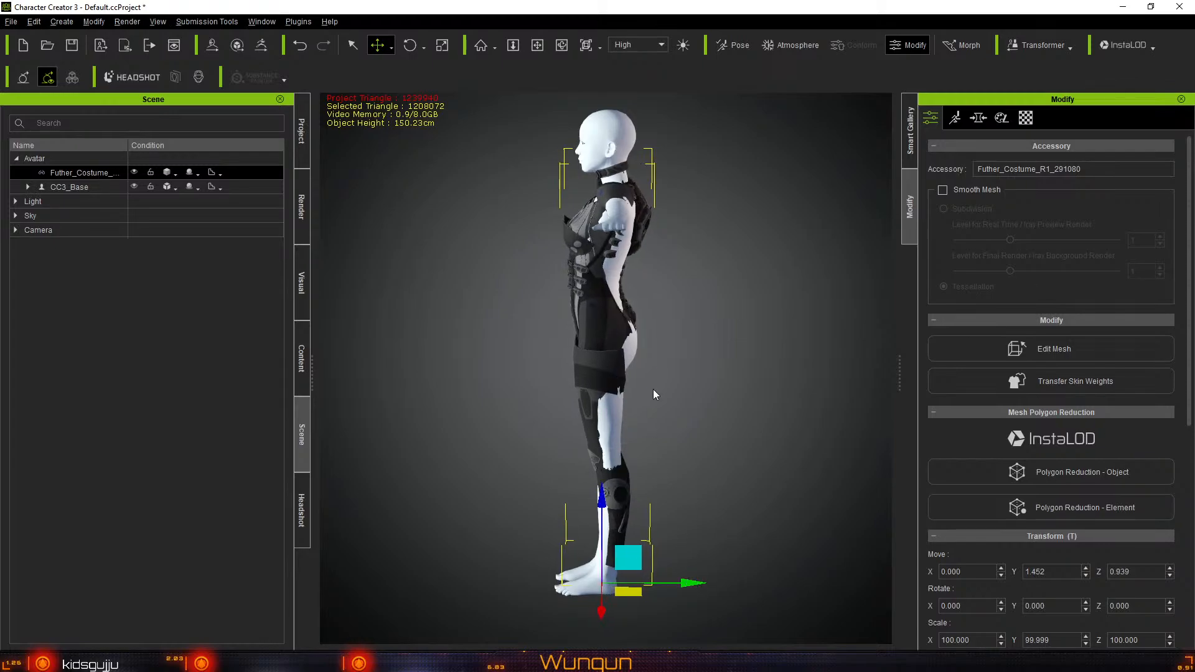
pyautogui.moveTo(791, 395); pyautogui.dragTo(940, 373, button='right')
pyautogui.moveTo(778, 361); pyautogui.dragTo(715, 515, button='right')
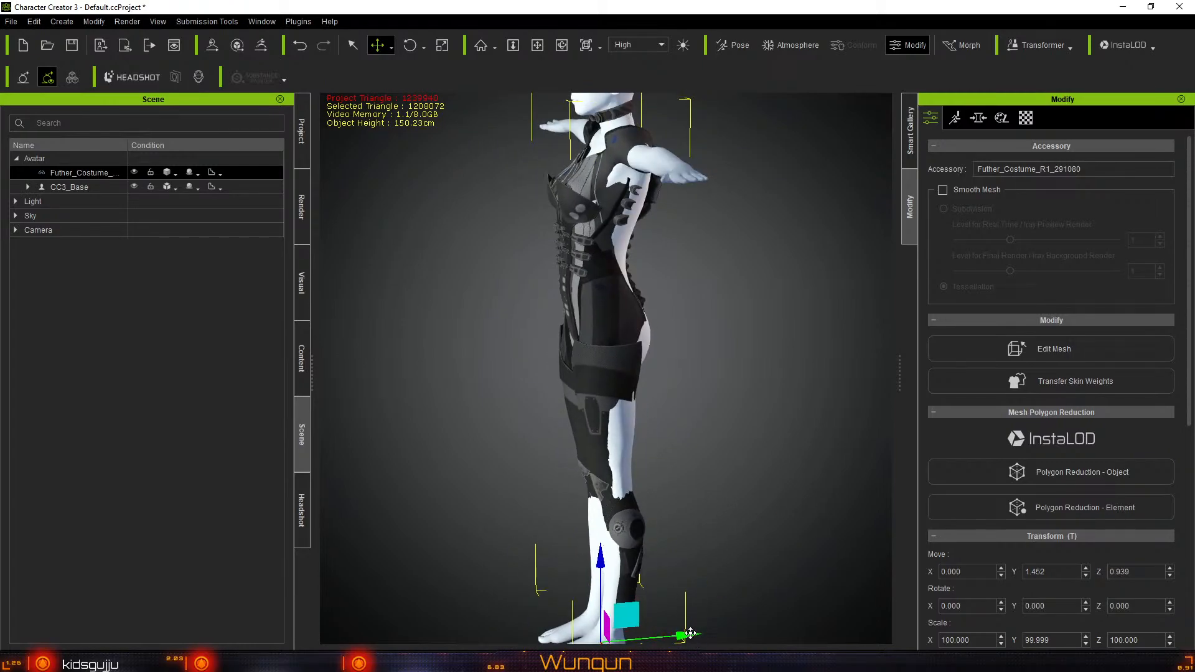
pyautogui.moveTo(691, 633); pyautogui.dragTo(694, 633)
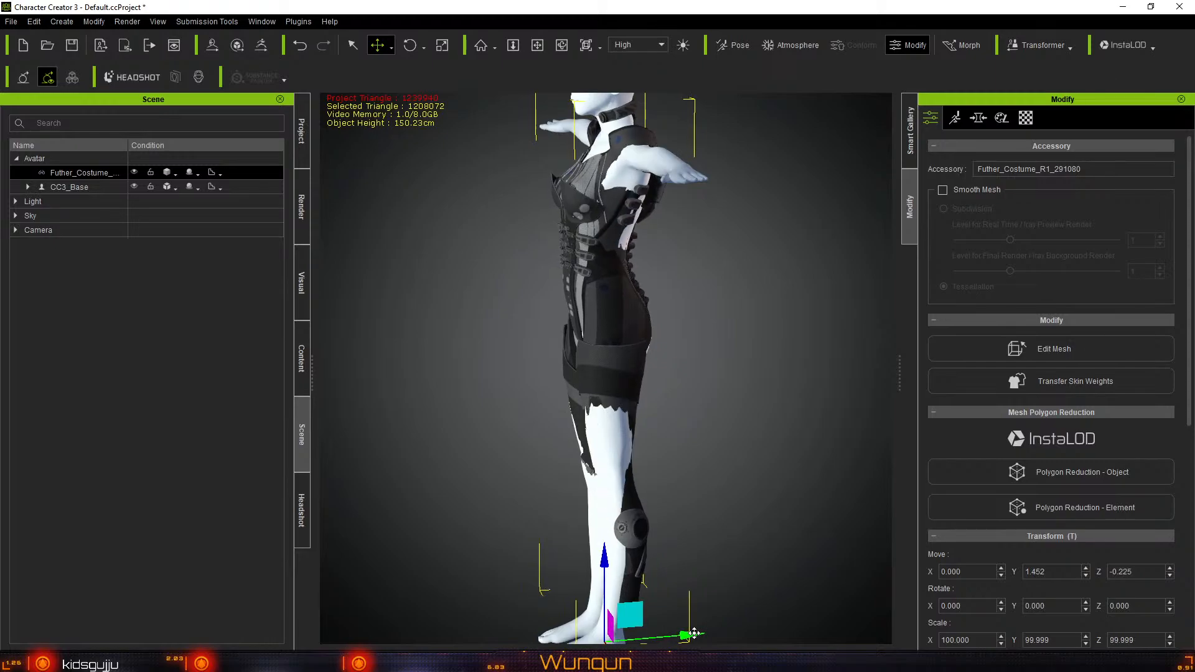
pyautogui.moveTo(685, 469); pyautogui.dragTo(704, 538, button='right')
pyautogui.moveTo(706, 560); pyautogui.dragTo(706, 561)
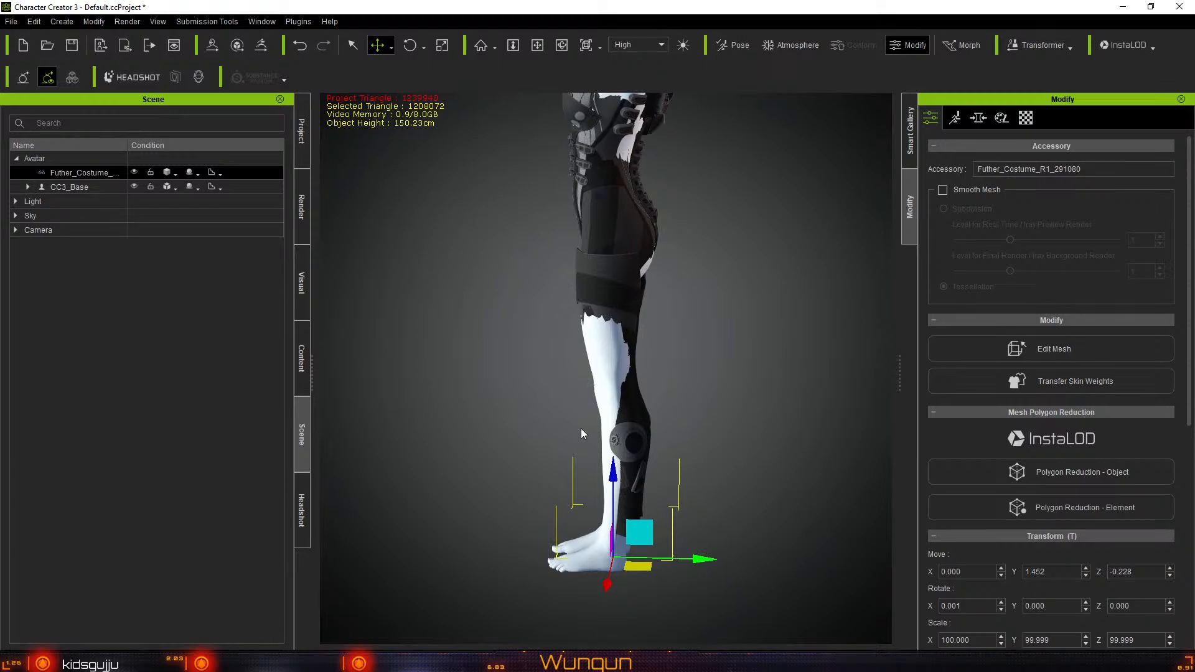
# Set the bodysuit accessory's pivot to the centre point of the Middle quick set
pyautogui.moveTo(735, 334); pyautogui.dragTo(728, 365, button='middle')
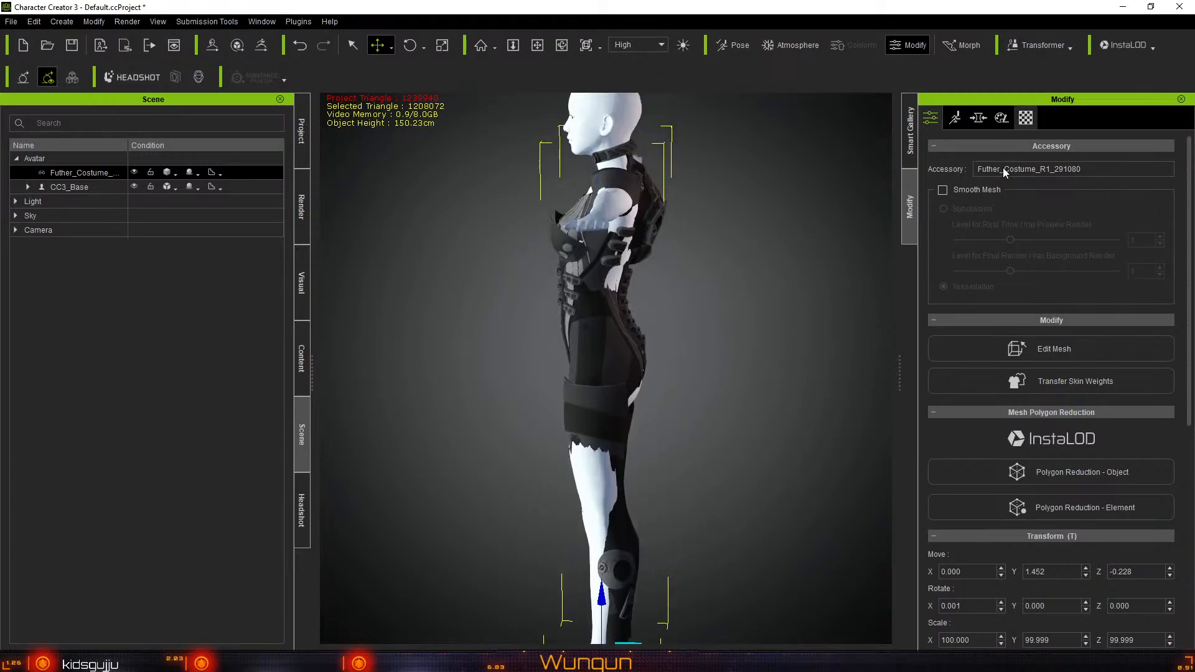
pyautogui.scroll(-5, 1018, 435)
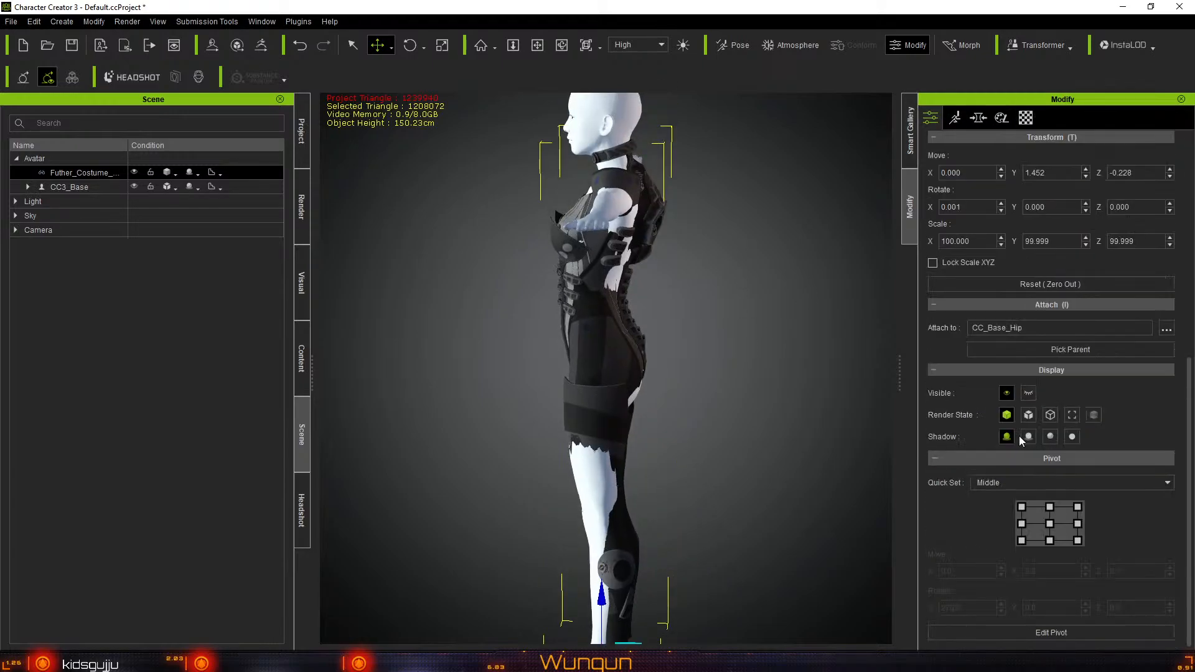
pyautogui.click(1049, 524)
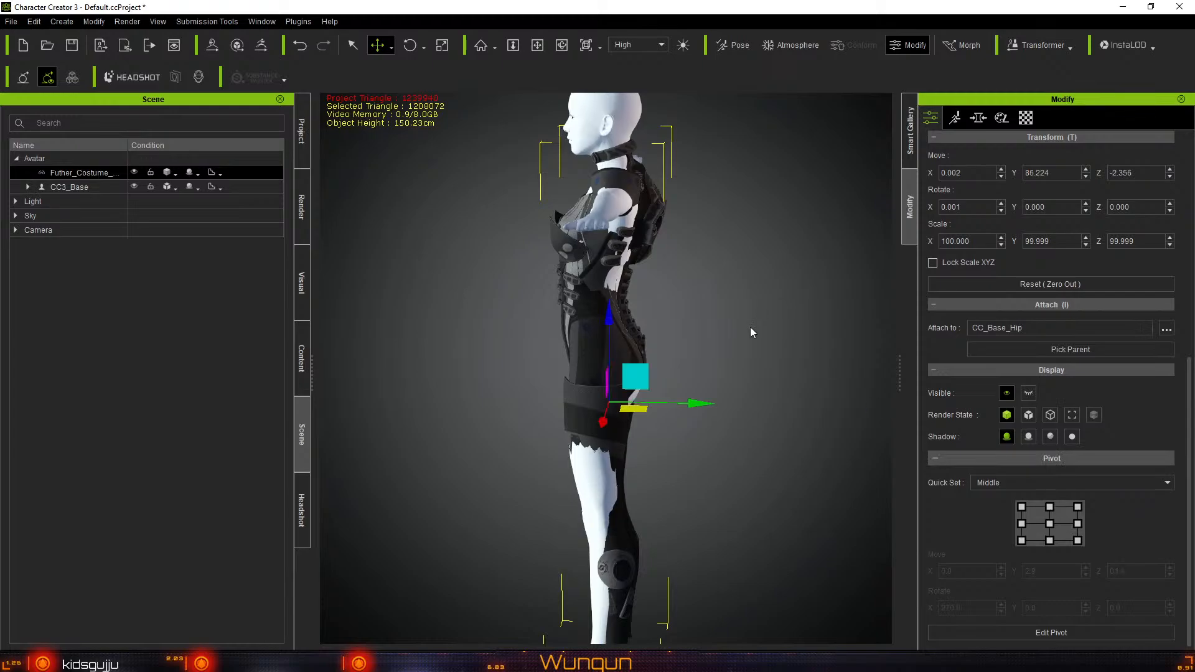
# Lower the bodysuit on the avatar to a Y position of about 84.738, checking the fit from behind and the side
pyautogui.moveTo(775, 292); pyautogui.dragTo(895, 308, button='right')
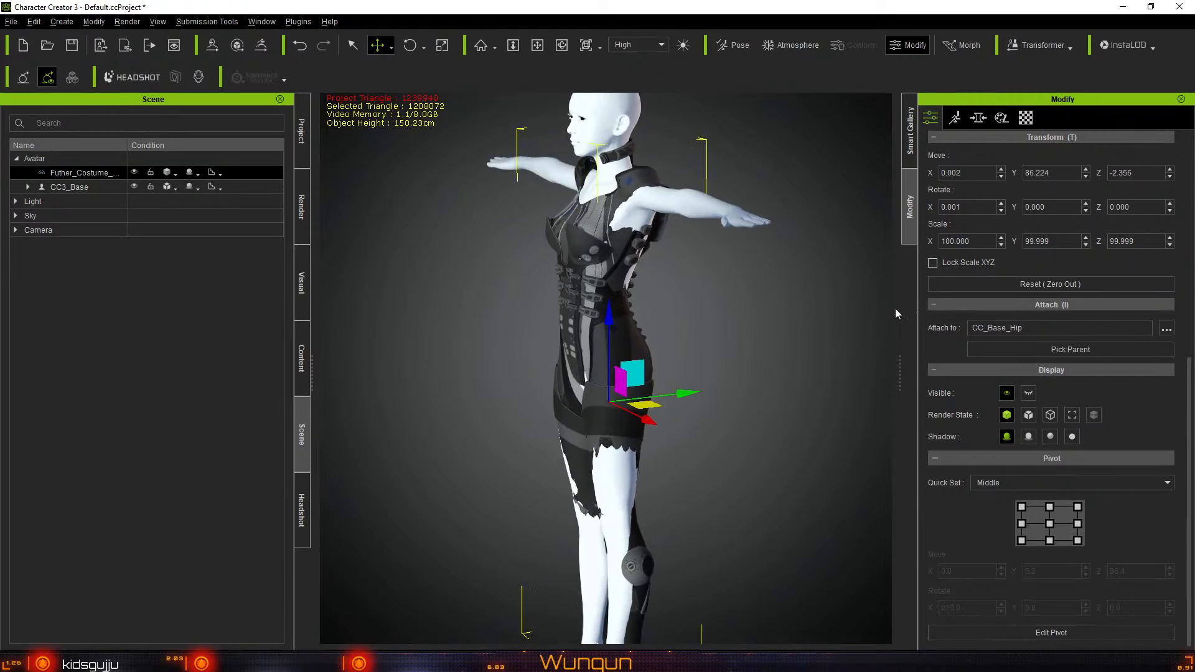
pyautogui.moveTo(776, 288); pyautogui.dragTo(761, 224, button='middle')
pyautogui.moveTo(746, 349); pyautogui.dragTo(359, 312, button='right')
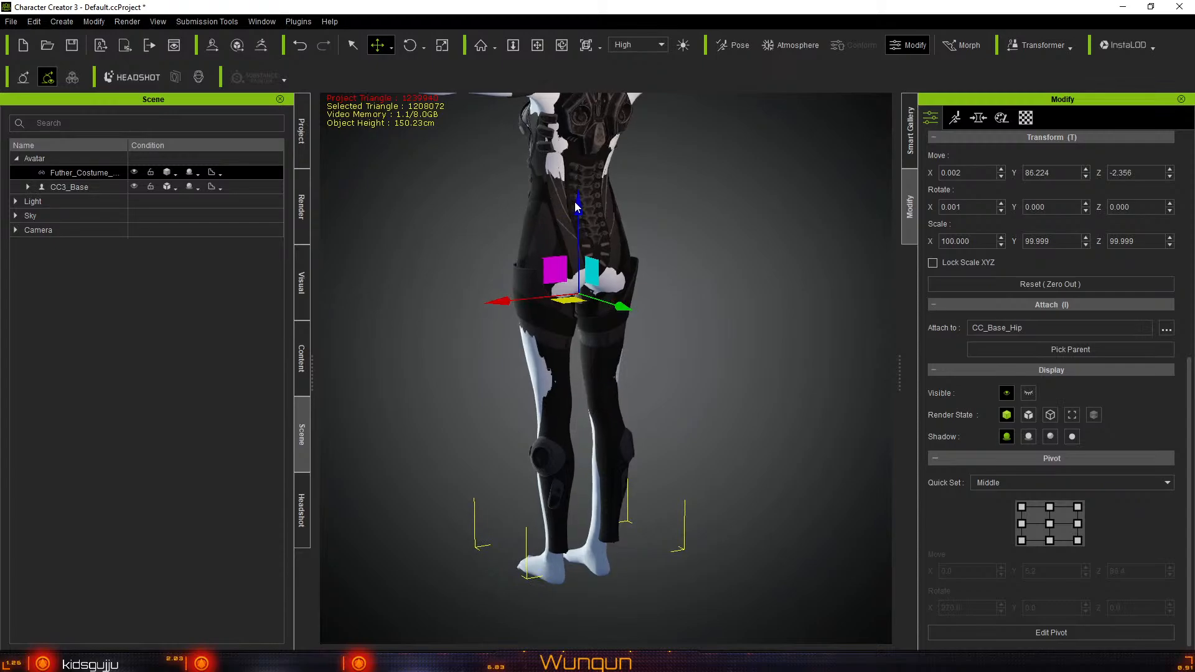
pyautogui.moveTo(578, 201); pyautogui.dragTo(580, 207)
pyautogui.moveTo(571, 258); pyautogui.dragTo(793, 274, button='right')
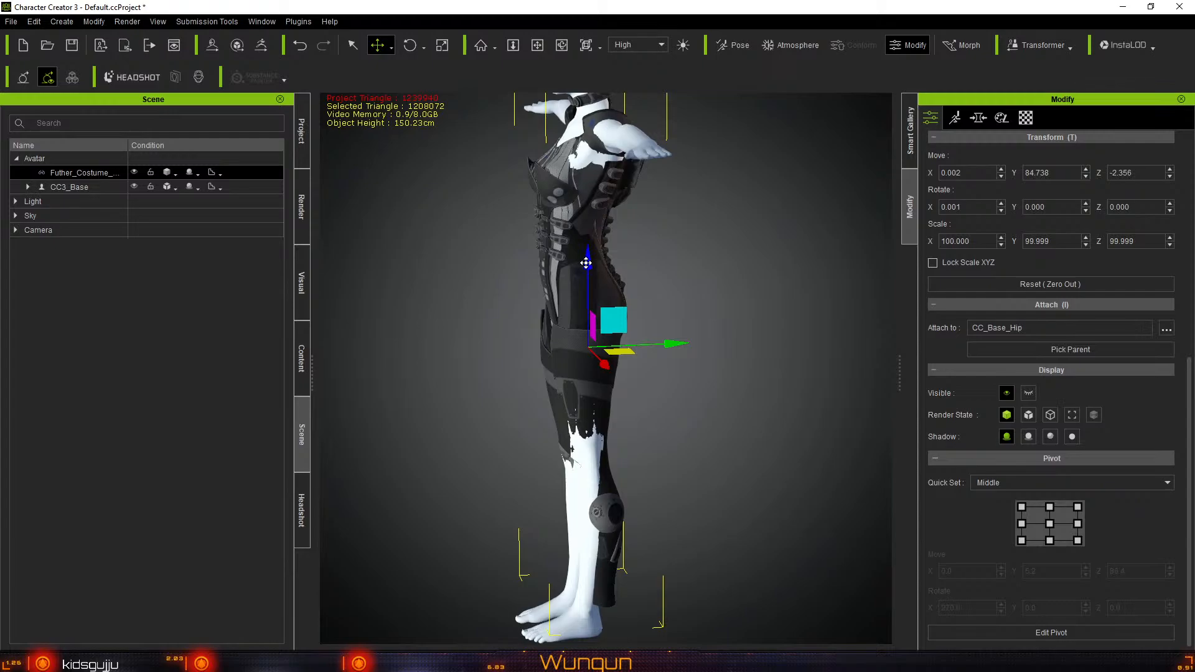
# Raise the bodysuit to a Y position of about 85.805 and shift it along the avatar's depth to a Z position of about -2.001
pyautogui.moveTo(586, 263); pyautogui.dragTo(586, 258)
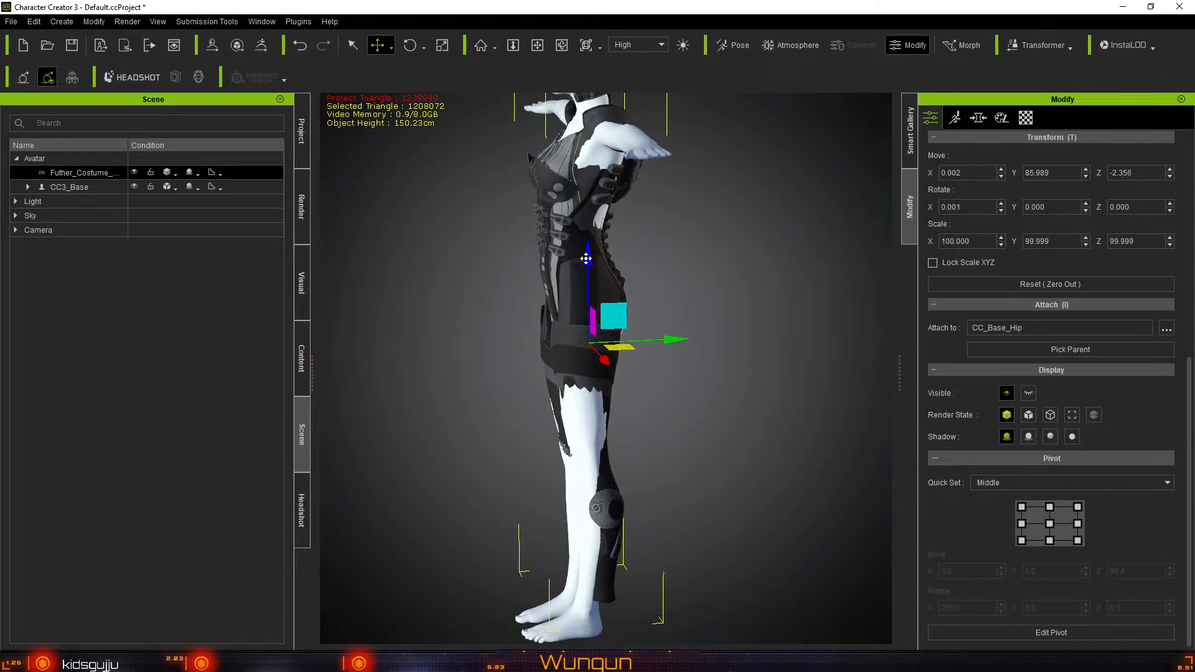
pyautogui.moveTo(586, 259); pyautogui.dragTo(587, 259)
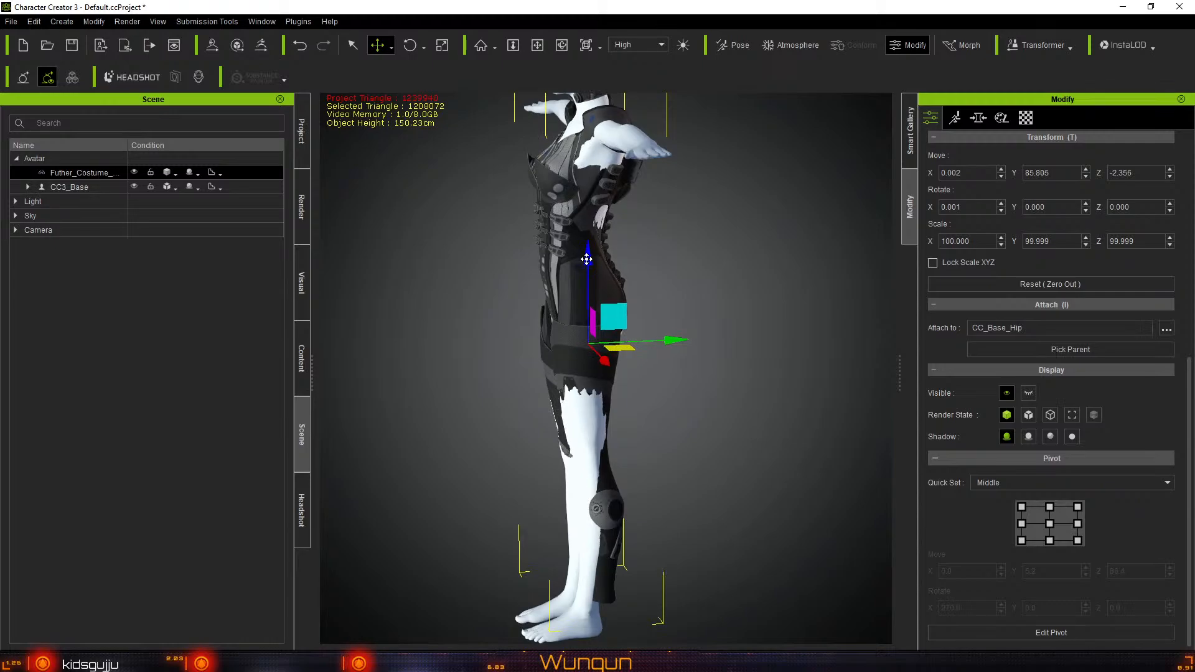
pyautogui.moveTo(647, 297); pyautogui.dragTo(625, 295, button='right')
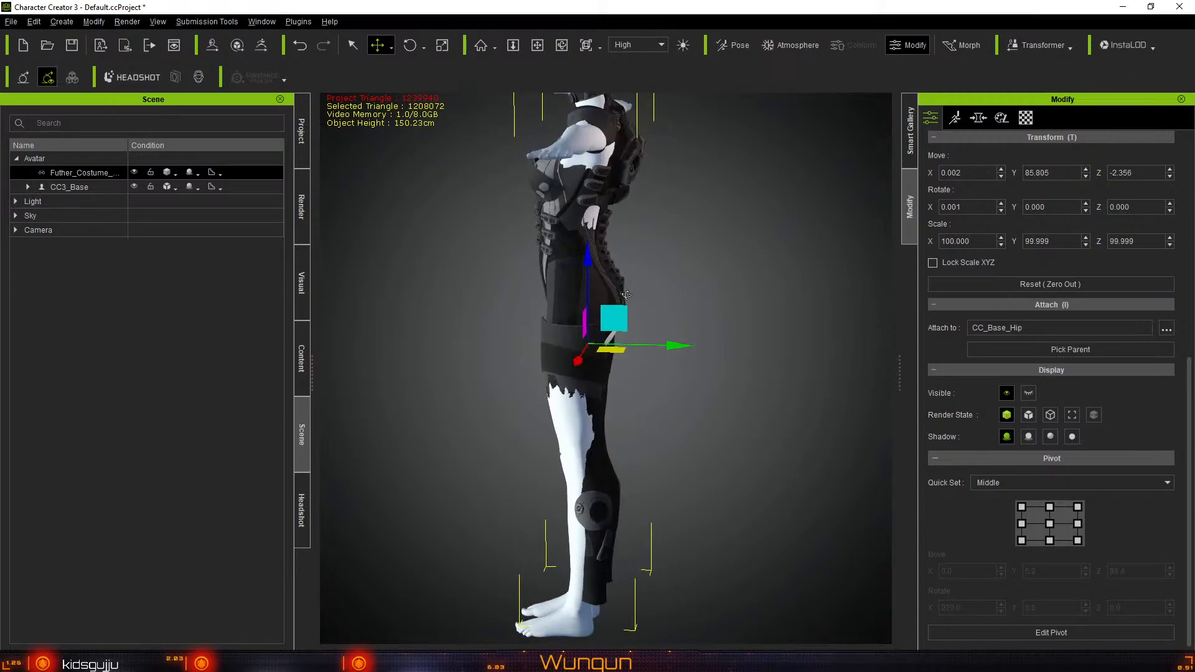
pyautogui.moveTo(674, 346); pyautogui.dragTo(672, 346)
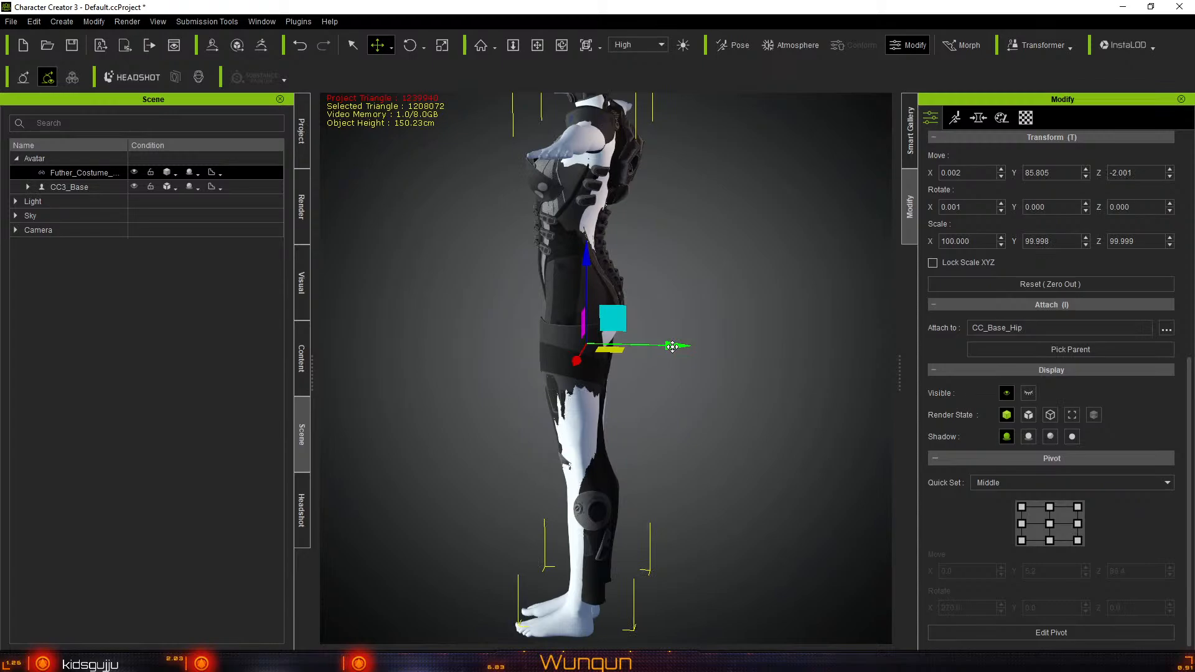
pyautogui.moveTo(482, 253); pyautogui.dragTo(753, 458, button='right')
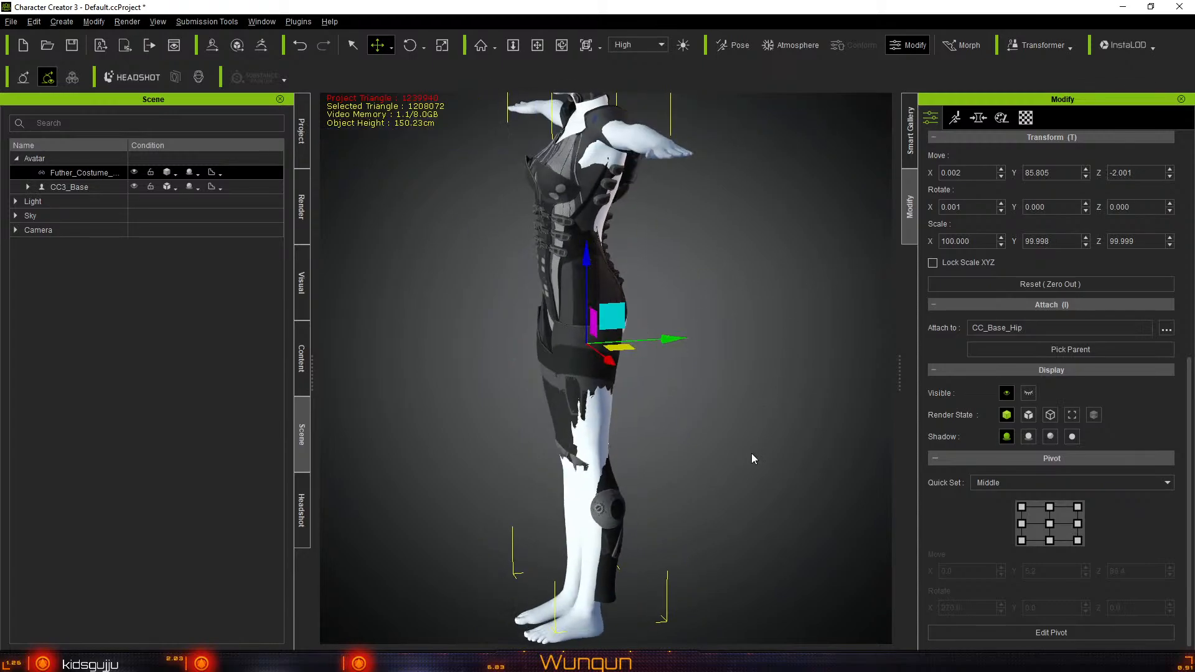
# Edit the CC3_Base avatar's pose by selecting the left foot, enabling Mirror, and shifting both feet slightly backward toward the suit's legs
pyautogui.click(592, 555)
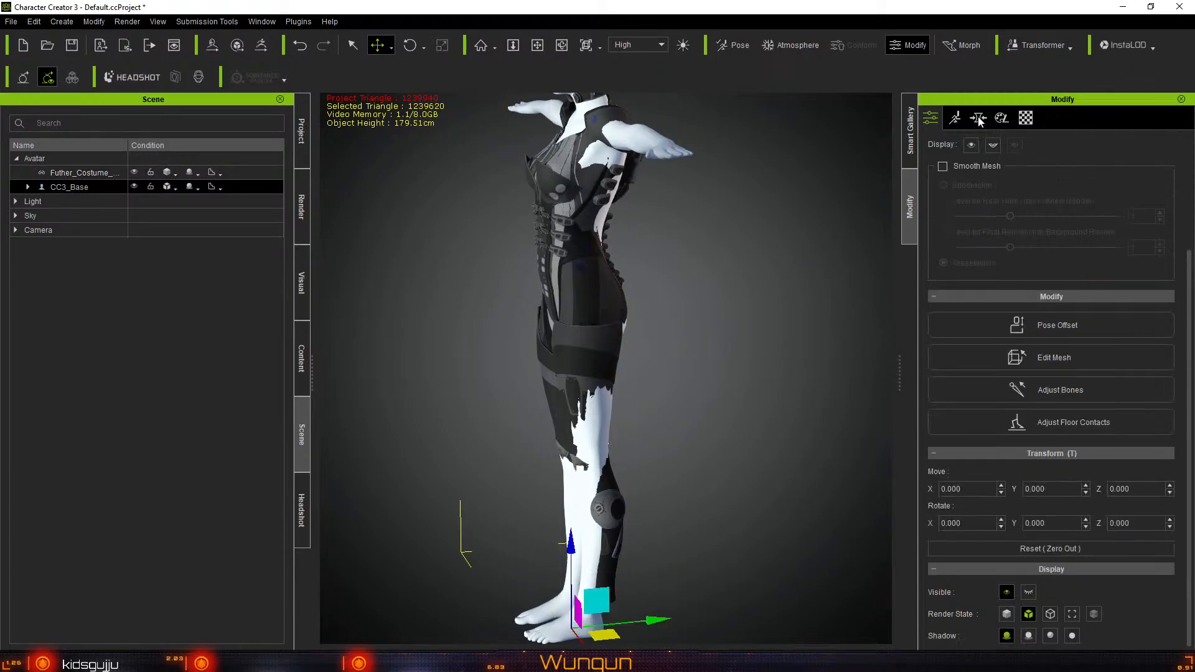
pyautogui.click(955, 117)
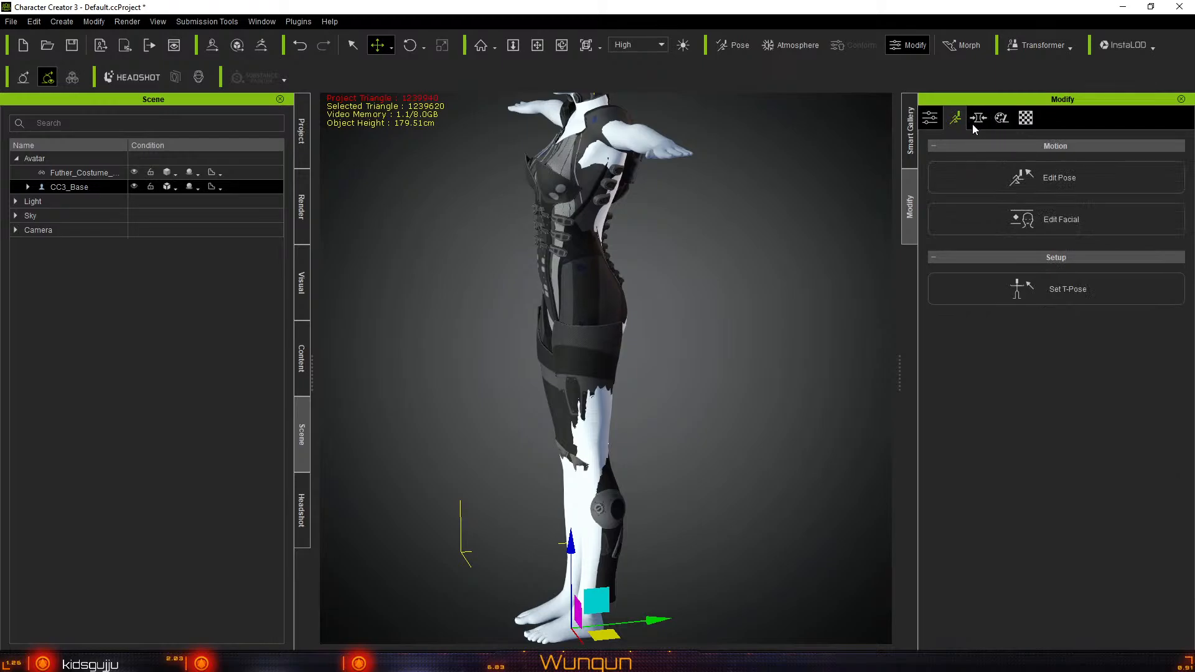
pyautogui.click(1043, 183)
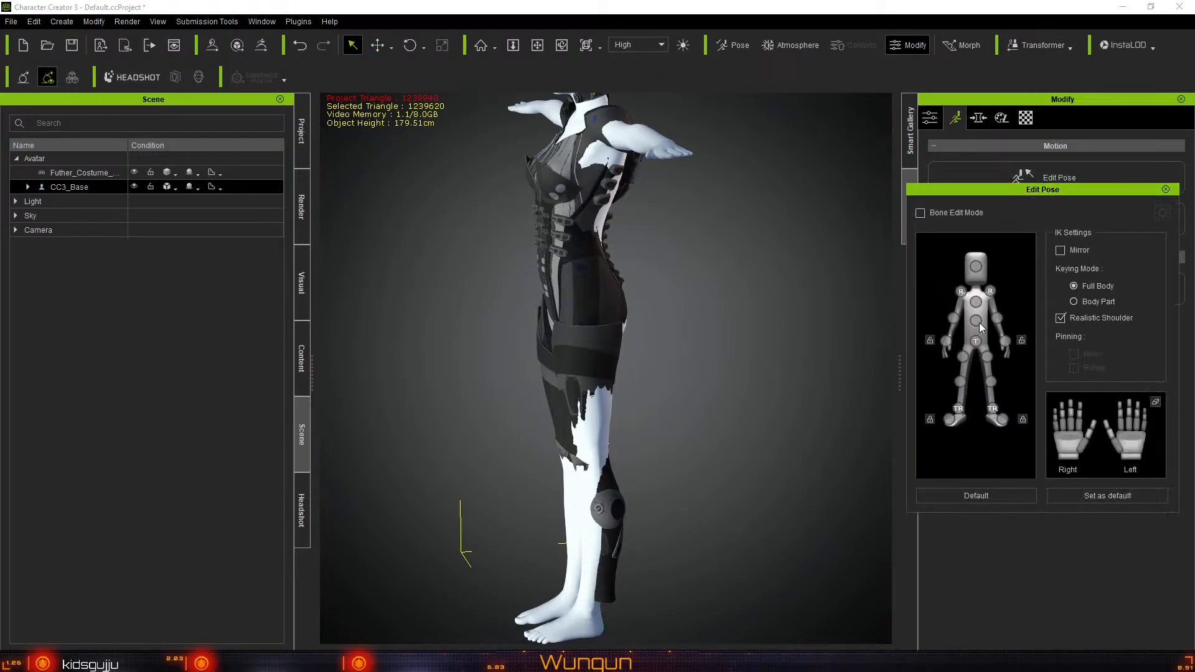
pyautogui.click(993, 409)
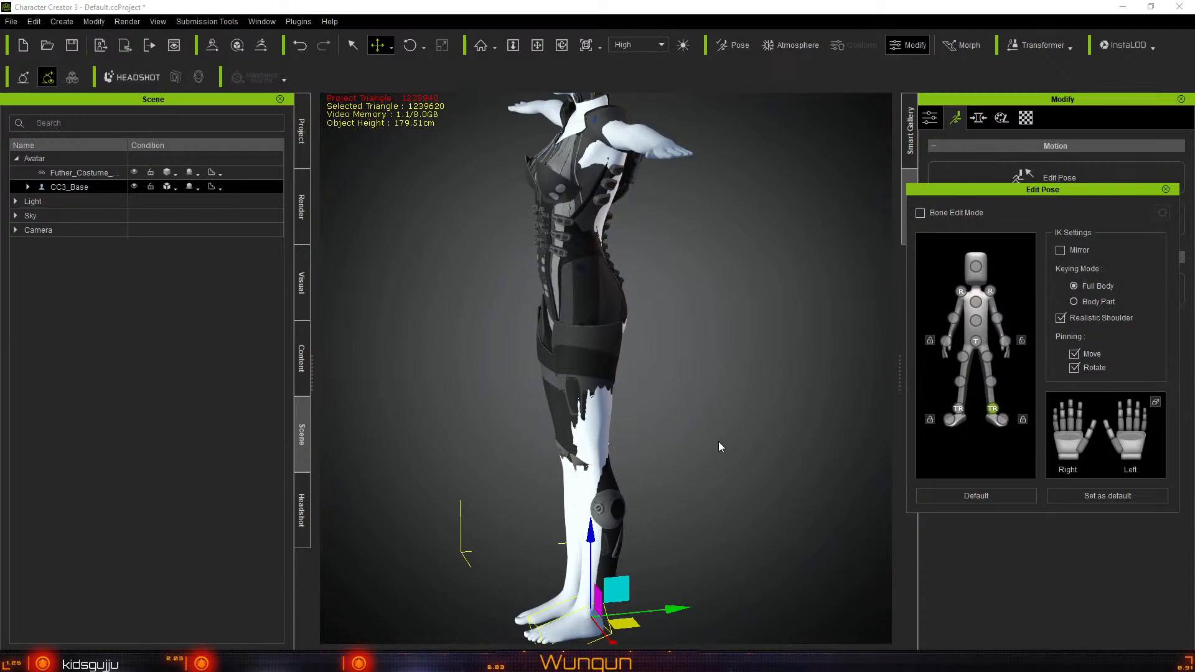
pyautogui.click(1060, 250)
pyautogui.moveTo(680, 610); pyautogui.dragTo(690, 607)
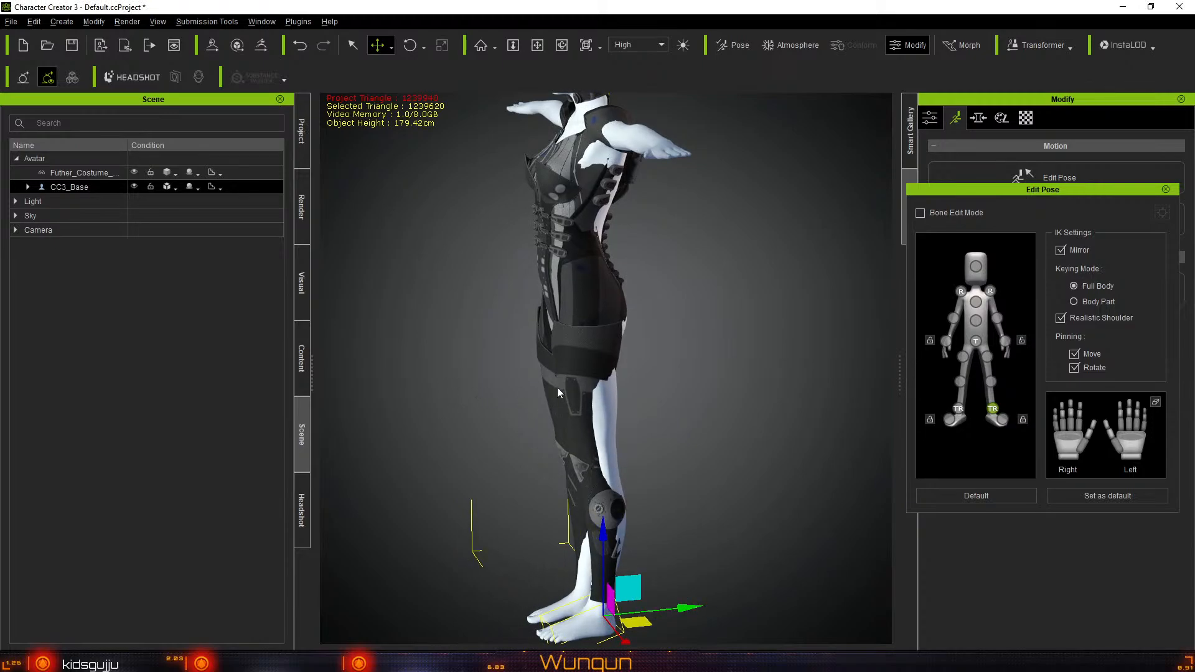
# Check the legs from the front, turn off Mirror, and move the avatar's left foot slightly outward into the suit leg
pyautogui.moveTo(557, 392); pyautogui.dragTo(777, 372, button='right')
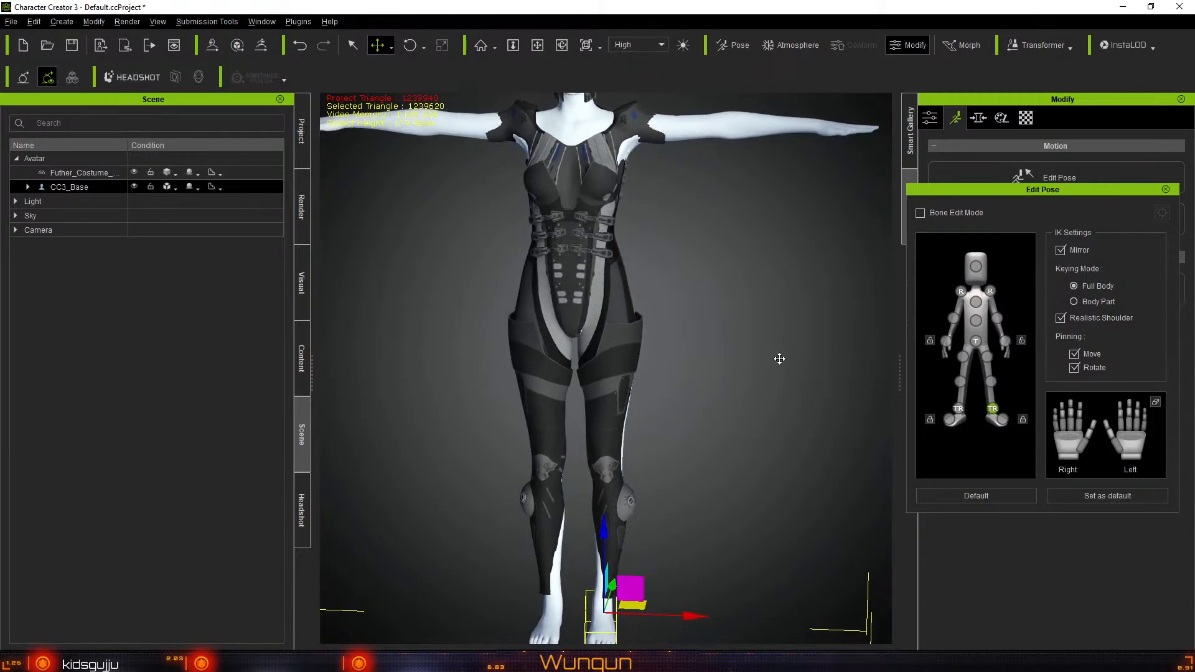
pyautogui.moveTo(778, 355); pyautogui.dragTo(801, 303, button='middle')
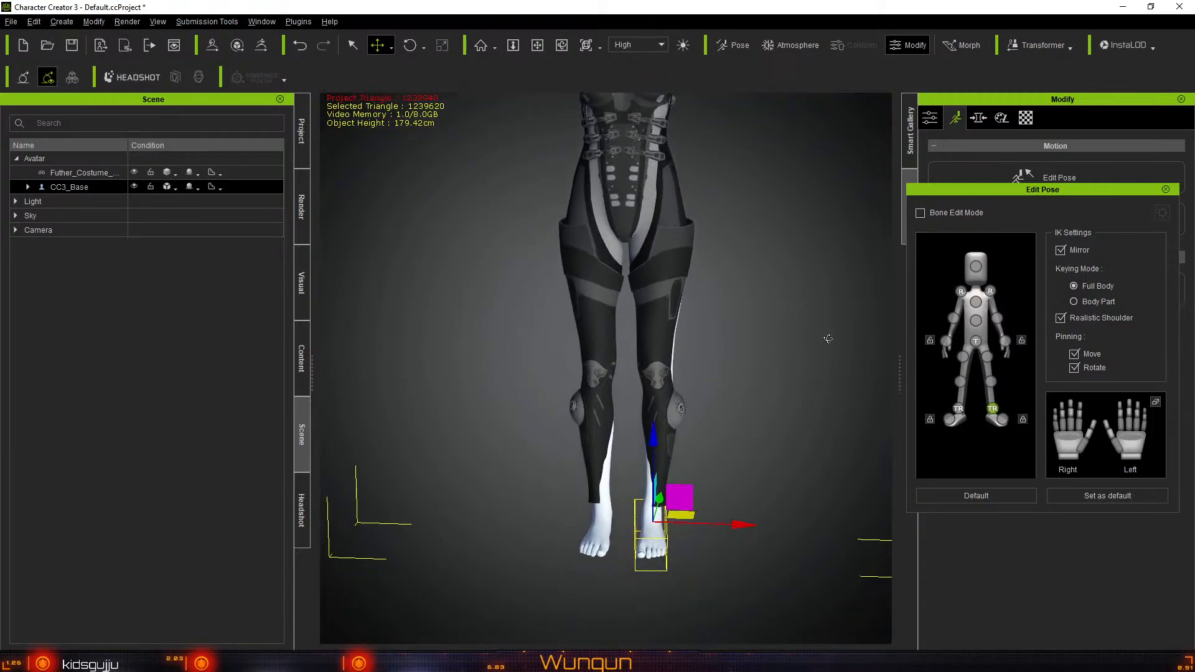
pyautogui.moveTo(826, 337); pyautogui.dragTo(1, 253, button='right')
pyautogui.moveTo(165, 253); pyautogui.dragTo(899, 339, button='right')
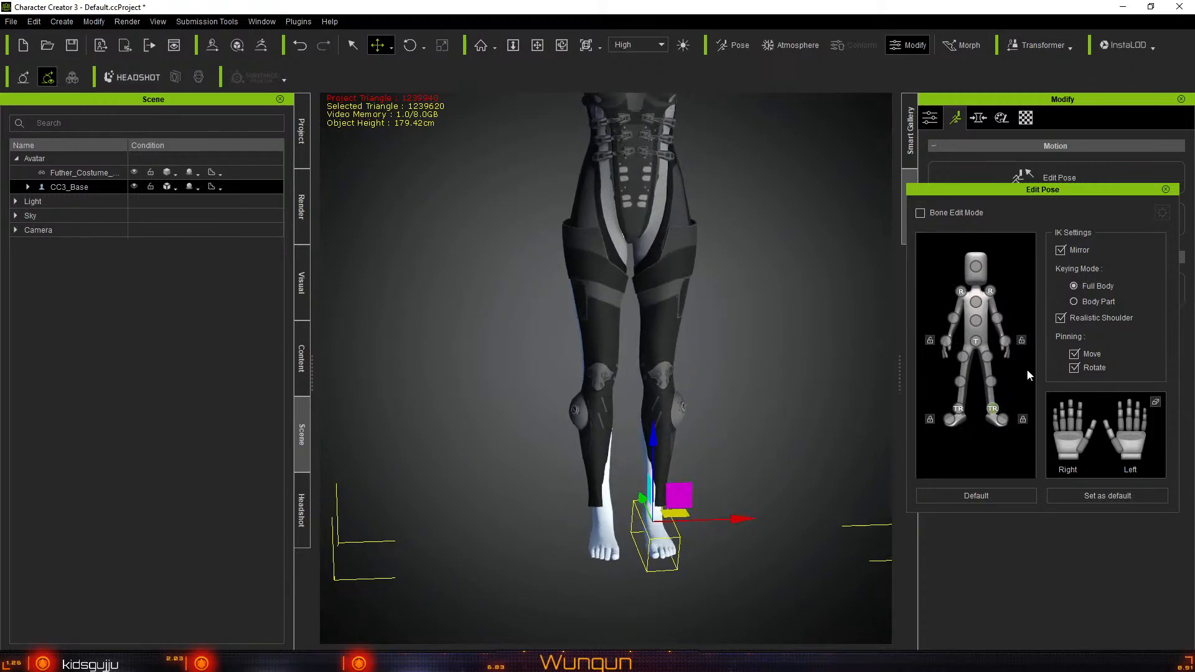
pyautogui.click(1060, 250)
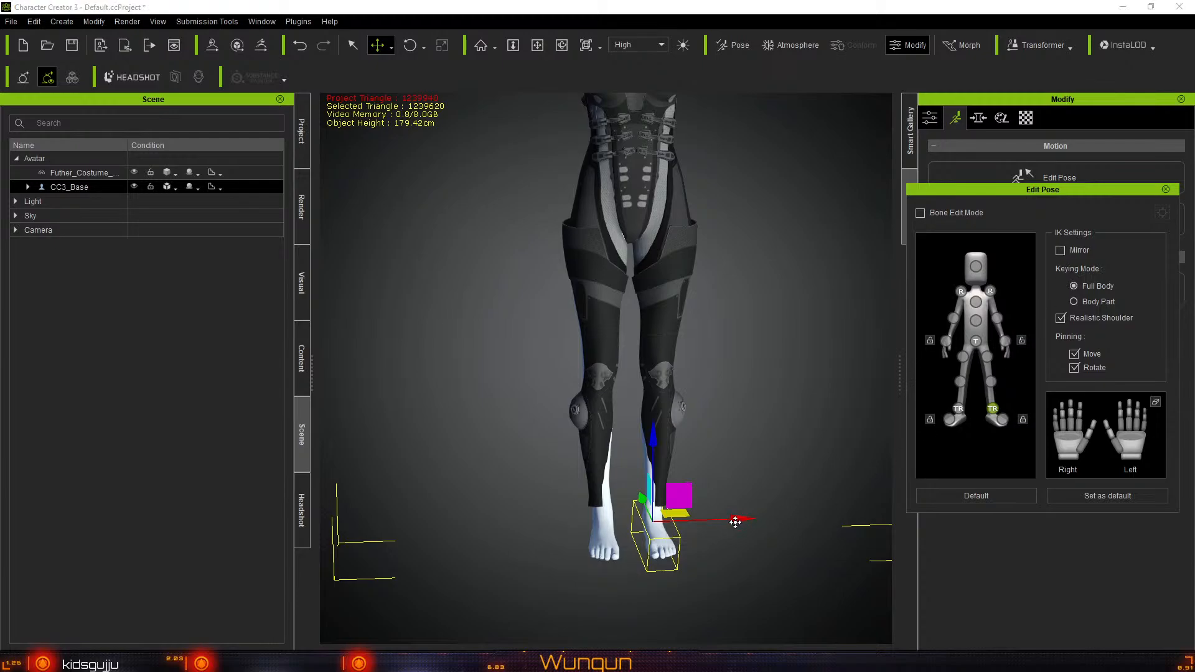
pyautogui.moveTo(740, 523); pyautogui.dragTo(745, 523)
# Check the legs from the side and back, and move the avatar's right foot slightly outward to match the suit leg
pyautogui.keyDown('alt'); pyautogui.moveTo(534, 467); pyautogui.dragTo(205, 392, button='right'); pyautogui.keyUp('alt')
pyautogui.keyDown('alt'); pyautogui.moveTo(482, 338); pyautogui.dragTo(11, 256, button='right'); pyautogui.keyUp('alt')
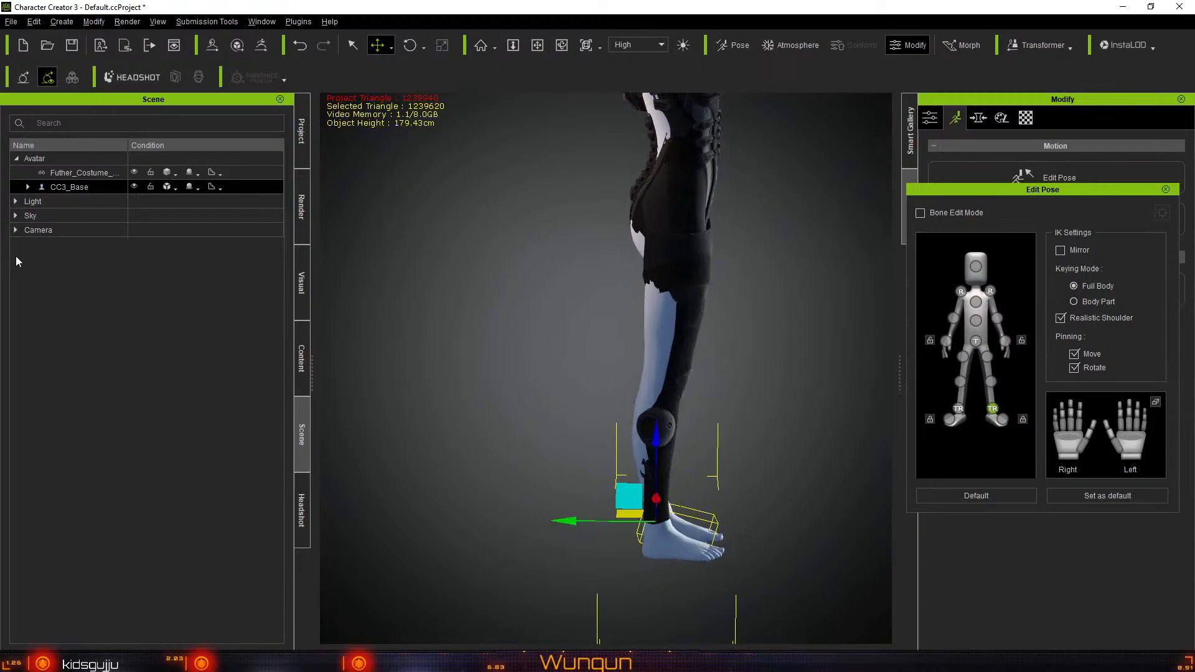
pyautogui.keyDown('alt'); pyautogui.moveTo(658, 350); pyautogui.dragTo(638, 347, button='right'); pyautogui.keyUp('alt')
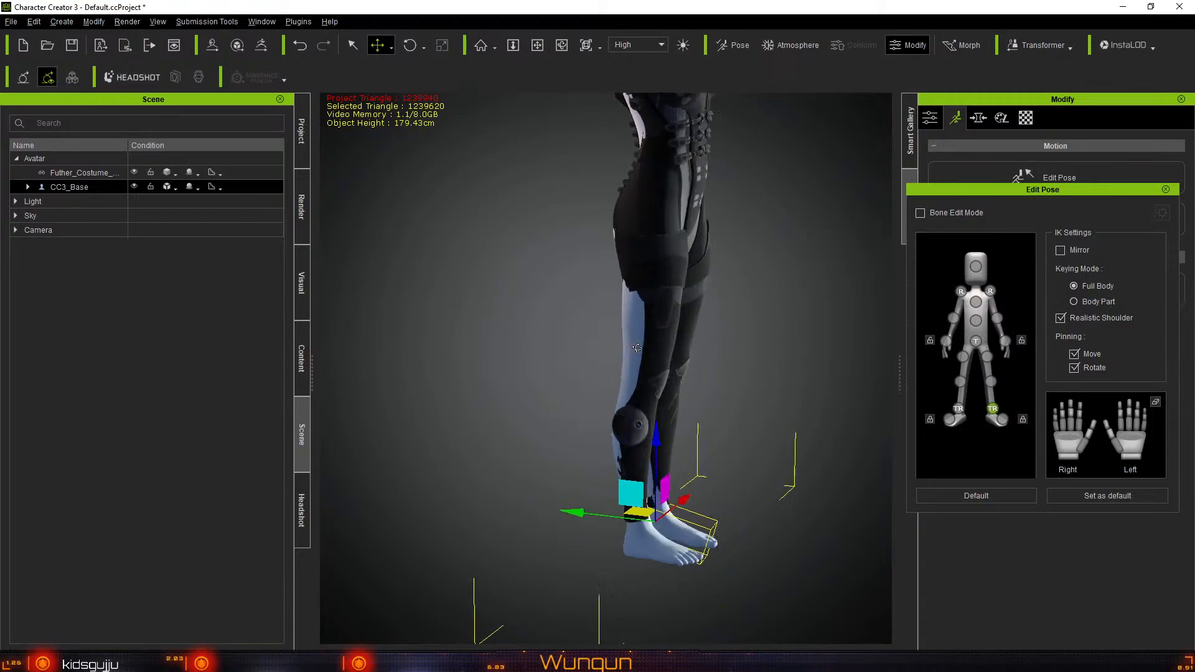
pyautogui.keyDown('alt'); pyautogui.moveTo(816, 365); pyautogui.dragTo(877, 365, button='right'); pyautogui.keyUp('alt')
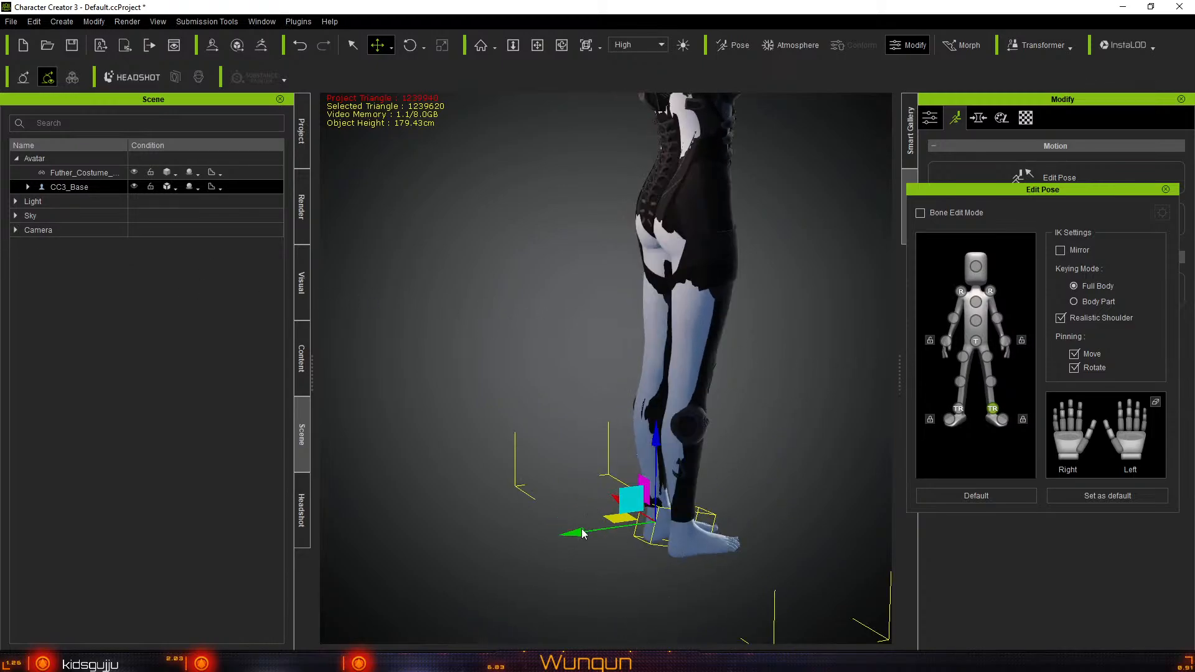
pyautogui.keyDown('alt'); pyautogui.moveTo(861, 426); pyautogui.dragTo(118, 354, button='right'); pyautogui.keyUp('alt')
pyautogui.click(959, 409)
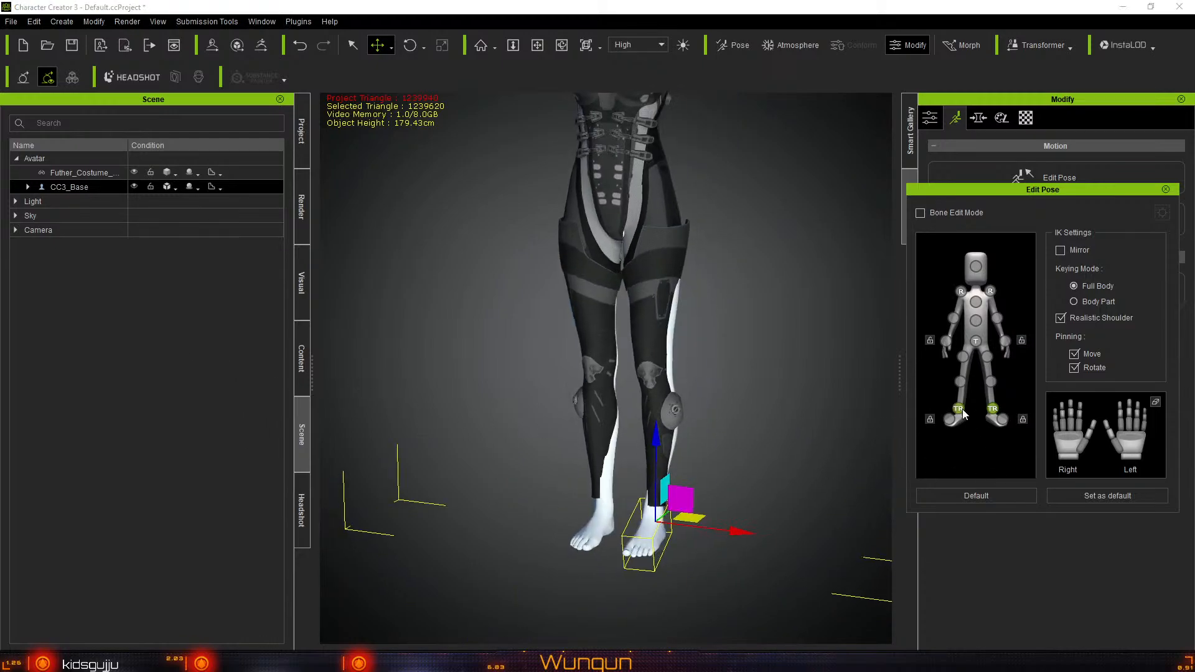
pyautogui.moveTo(691, 529); pyautogui.dragTo(685, 531)
pyautogui.moveTo(725, 521); pyautogui.dragTo(716, 462, button='right')
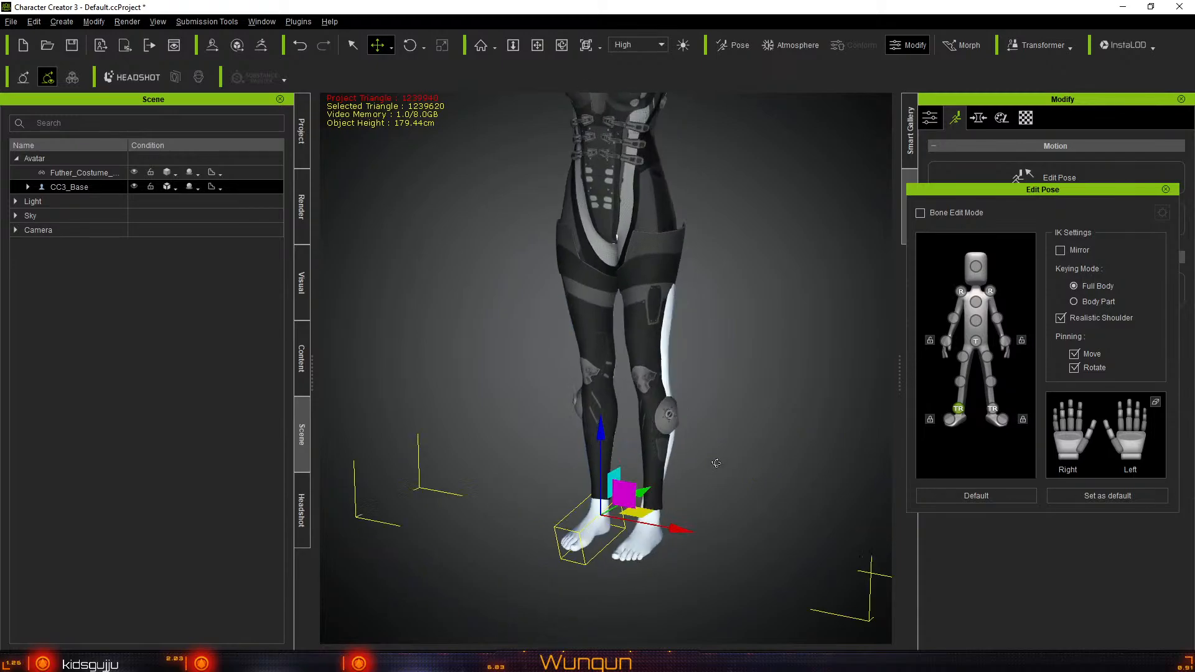
pyautogui.moveTo(516, 442); pyautogui.dragTo(56, 357, button='right')
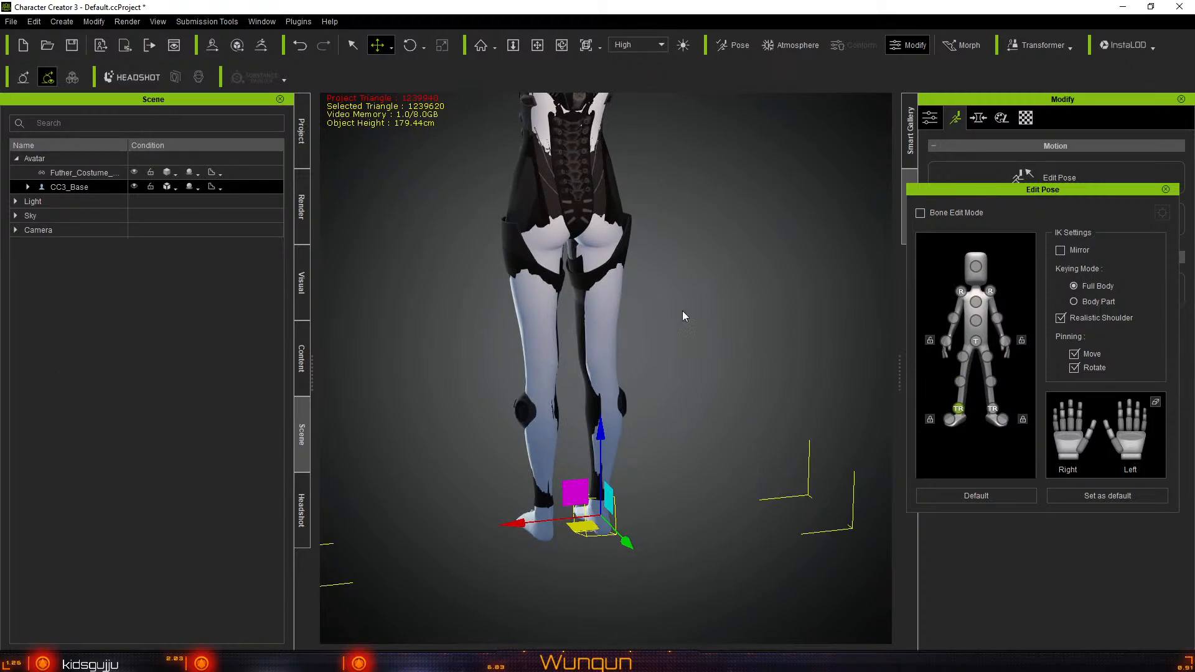
# Select the avatar's left hand, enable Mirror, and shift both hands slightly backward and down to align the arms with the suit sleeves
pyautogui.press('q')
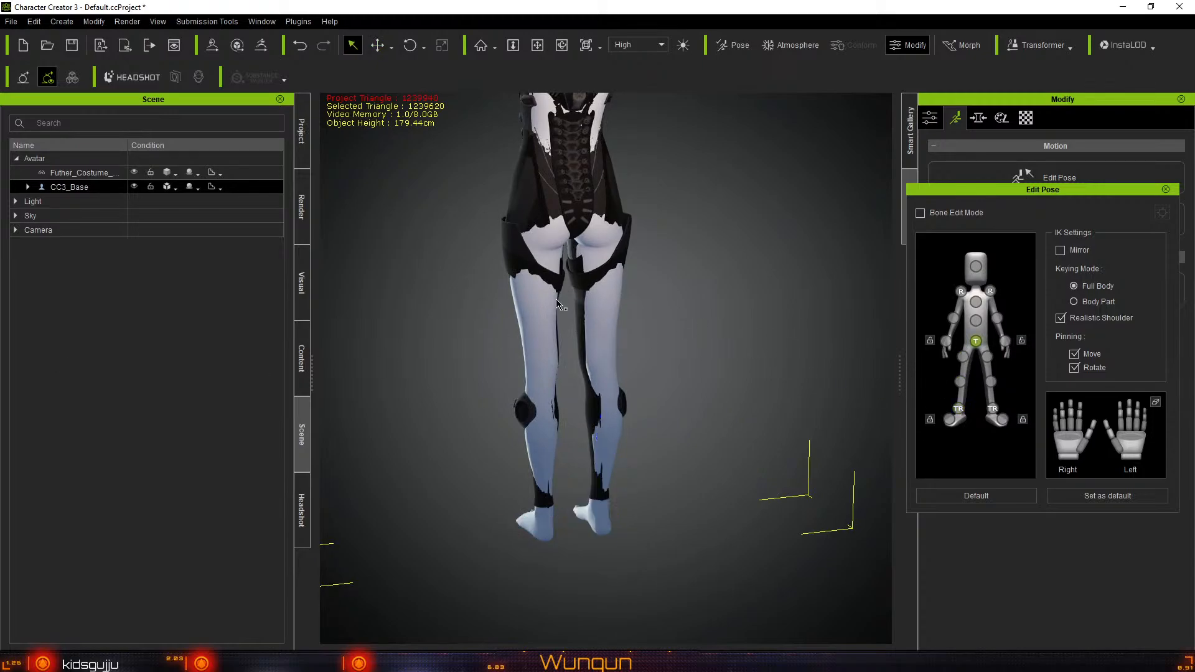
pyautogui.moveTo(557, 303); pyautogui.dragTo(939, 312, button='right')
pyautogui.scroll(-1, 668, 247)
pyautogui.moveTo(668, 246); pyautogui.dragTo(679, 353, button='middle')
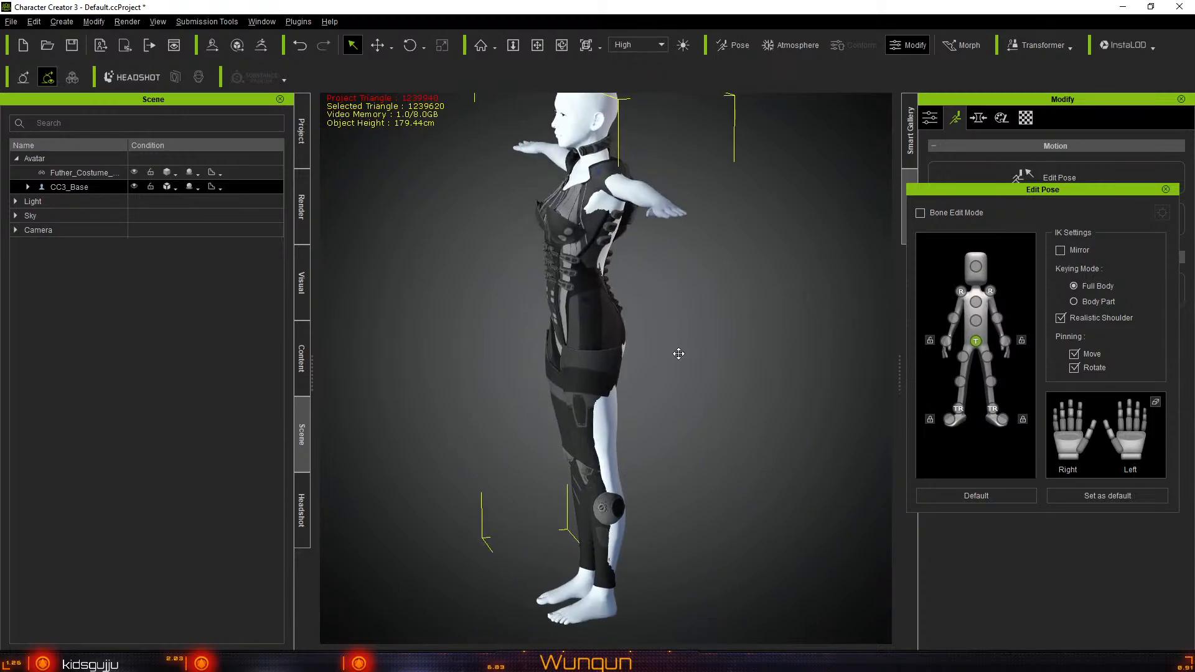
pyautogui.moveTo(679, 354); pyautogui.dragTo(496, 308, button='right')
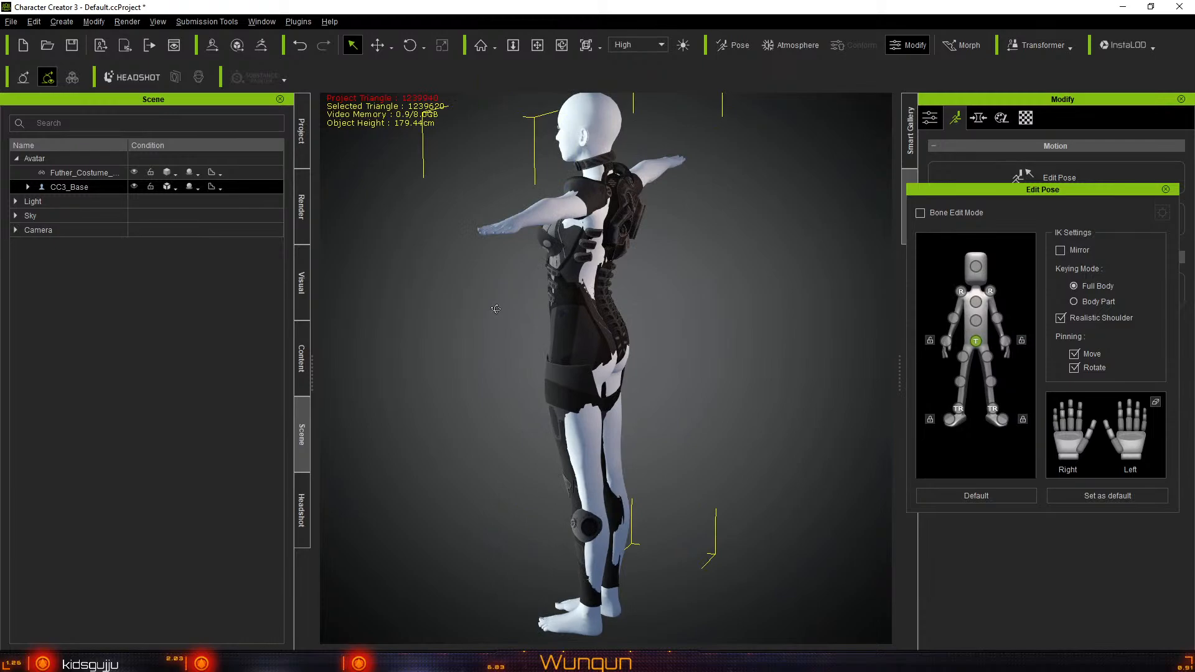
pyautogui.click(990, 290)
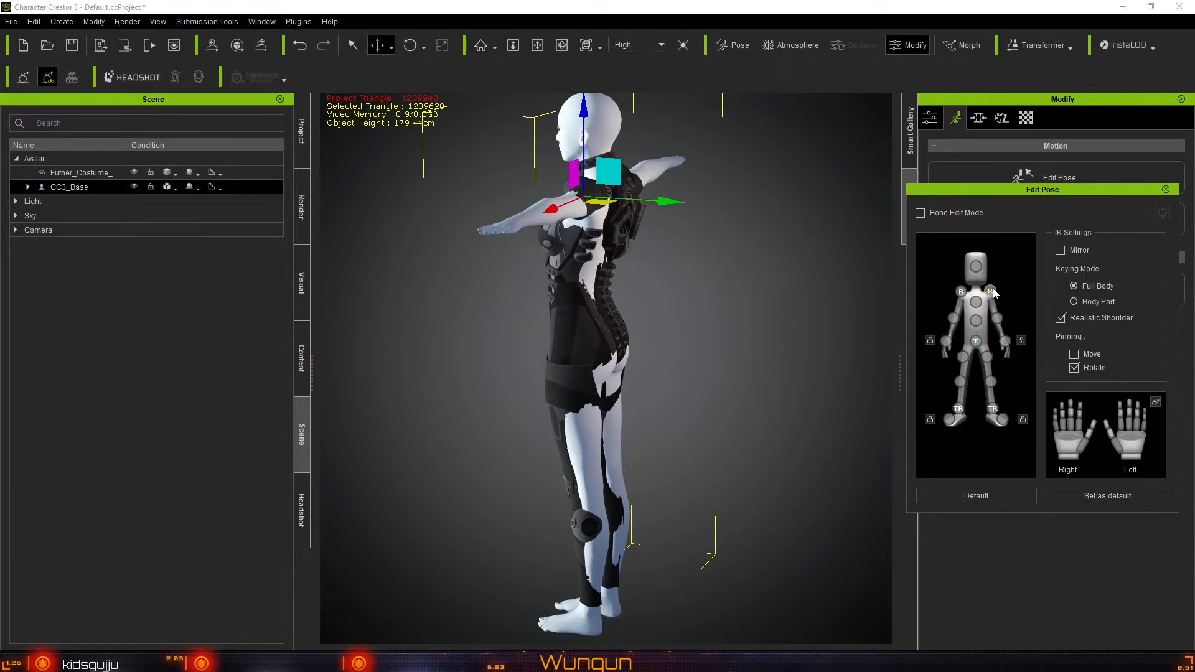
pyautogui.click(1069, 252)
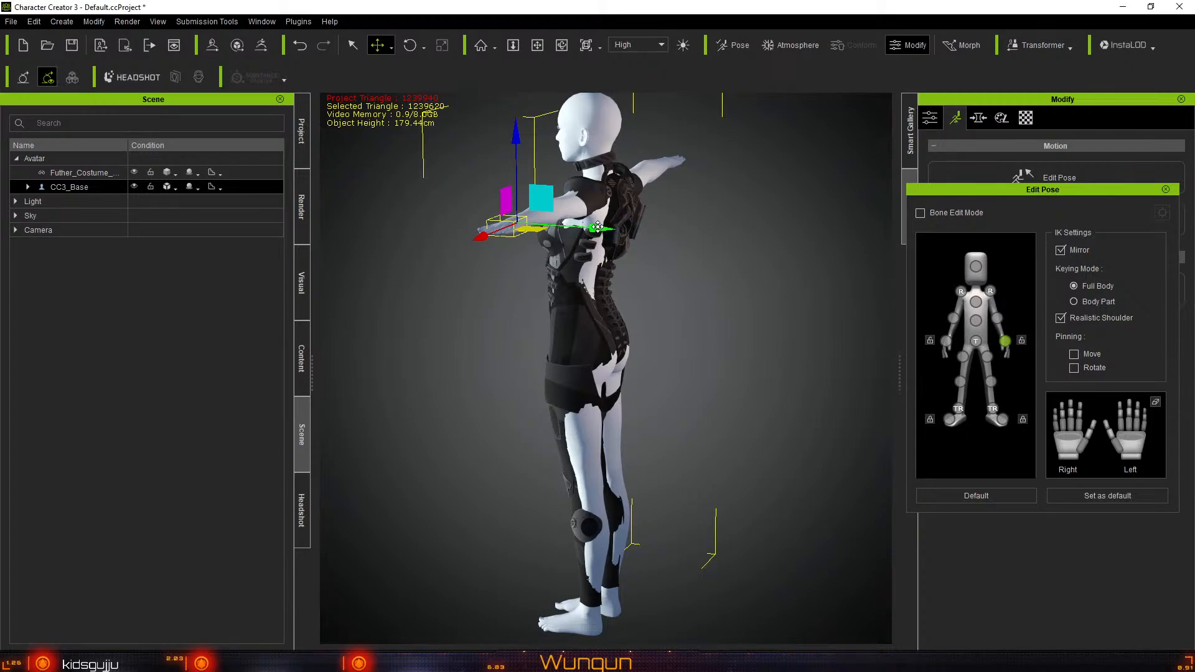
pyautogui.moveTo(597, 227); pyautogui.dragTo(604, 227)
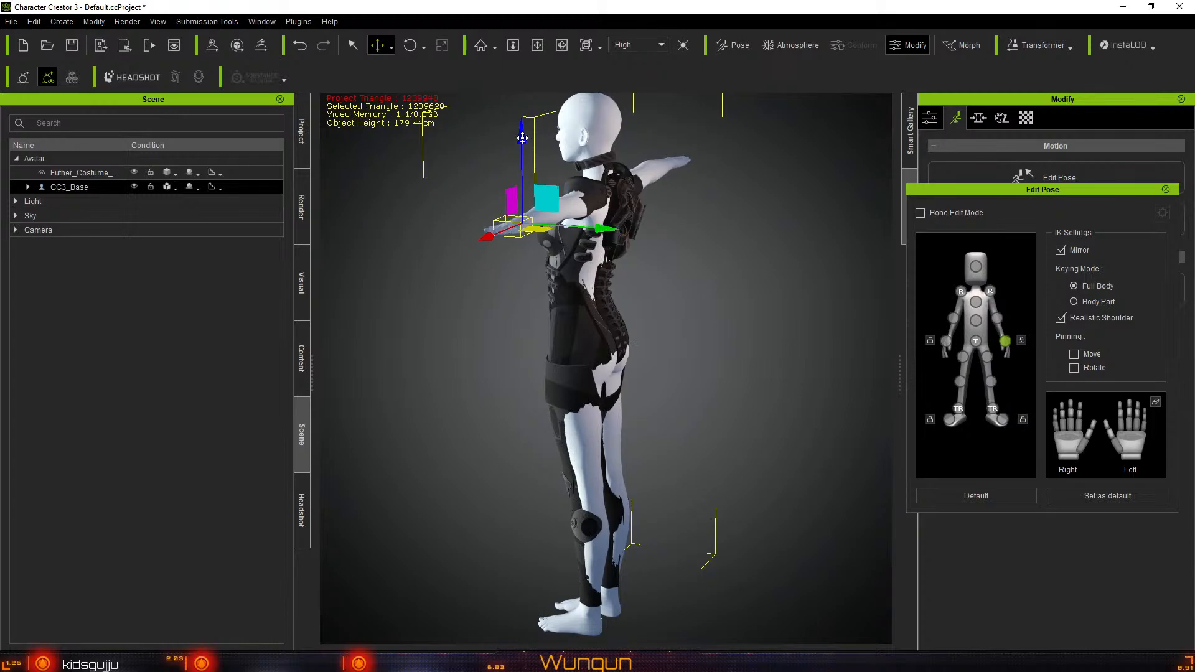
pyautogui.moveTo(522, 138); pyautogui.dragTo(522, 142)
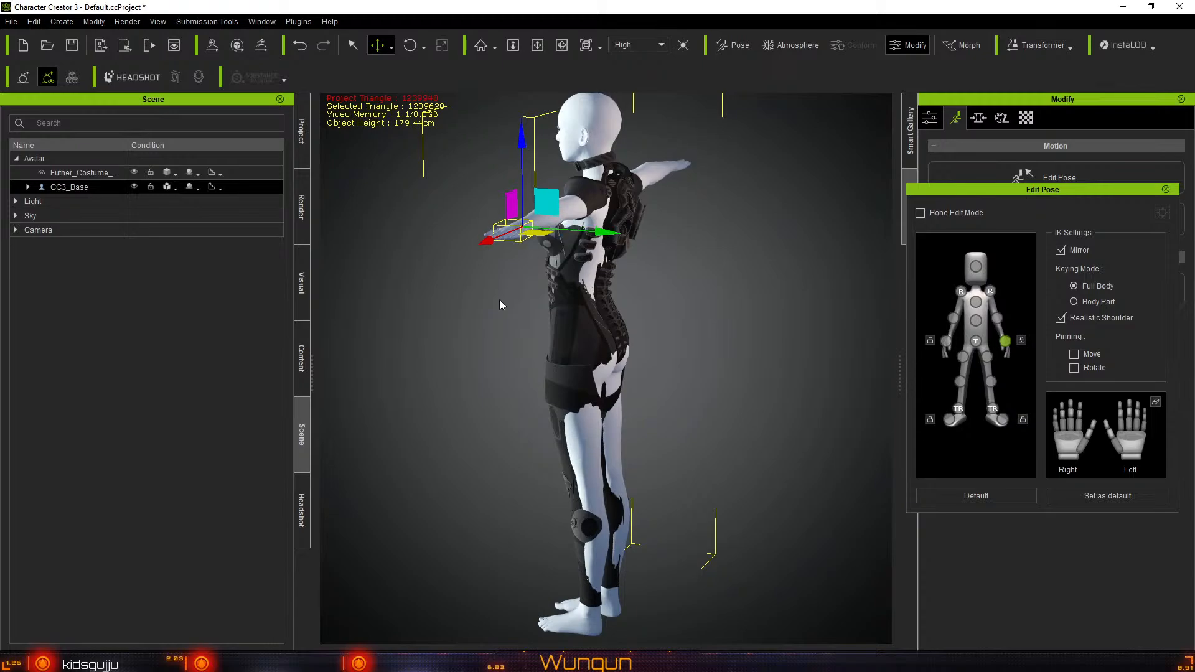
# Inspect the arms and legs against the suit, and lower the avatar's hip slightly with the feet kept in place
pyautogui.moveTo(575, 351); pyautogui.dragTo(610, 368, button='right')
pyautogui.moveTo(817, 369); pyautogui.dragTo(915, 394, button='right')
pyautogui.moveTo(579, 325); pyautogui.dragTo(416, 277, button='middle')
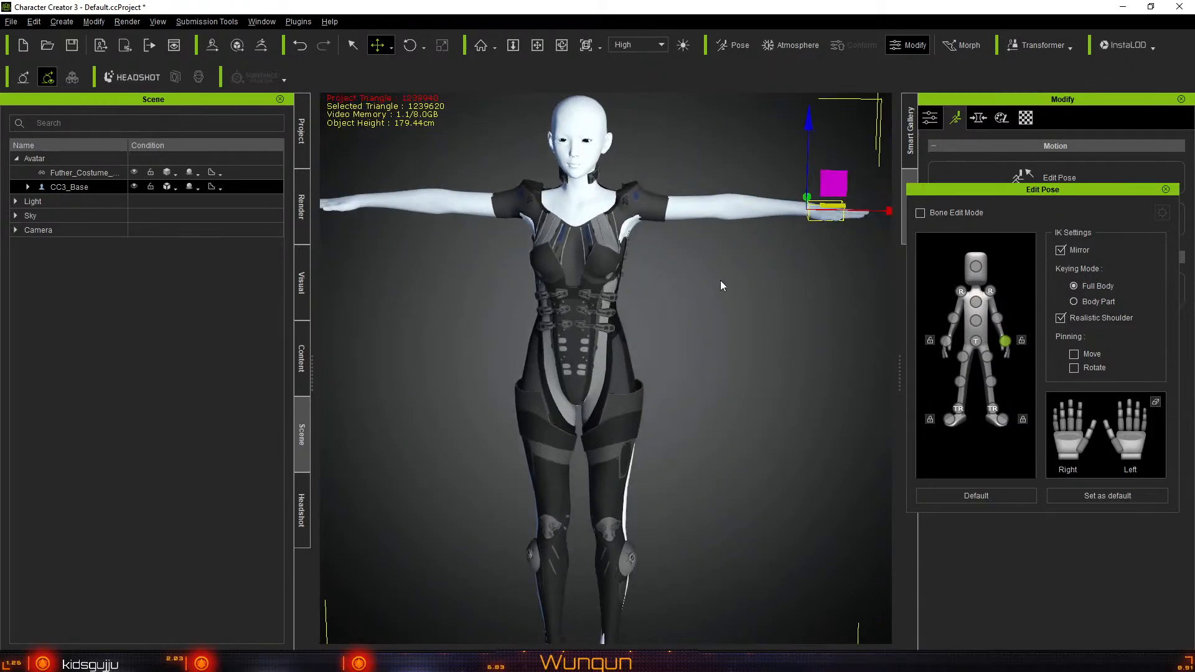
pyautogui.moveTo(680, 295); pyautogui.dragTo(431, 243, button='right')
pyautogui.moveTo(431, 243); pyautogui.dragTo(408, 240, button='middle')
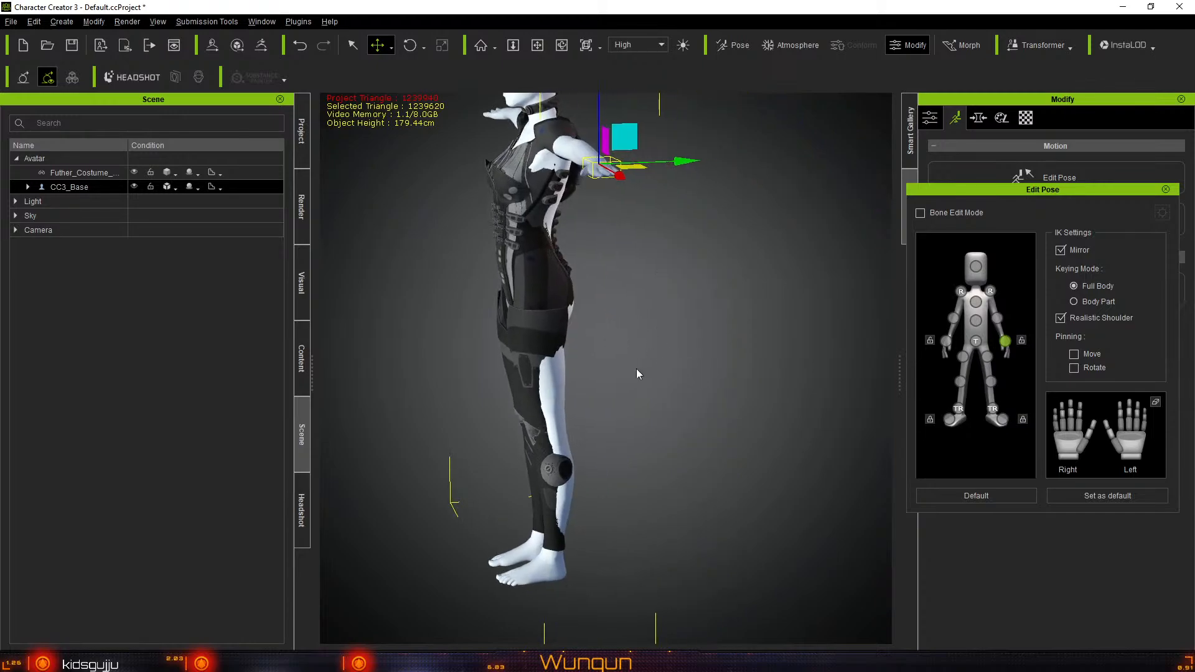
pyautogui.moveTo(636, 373); pyautogui.dragTo(772, 379, button='right')
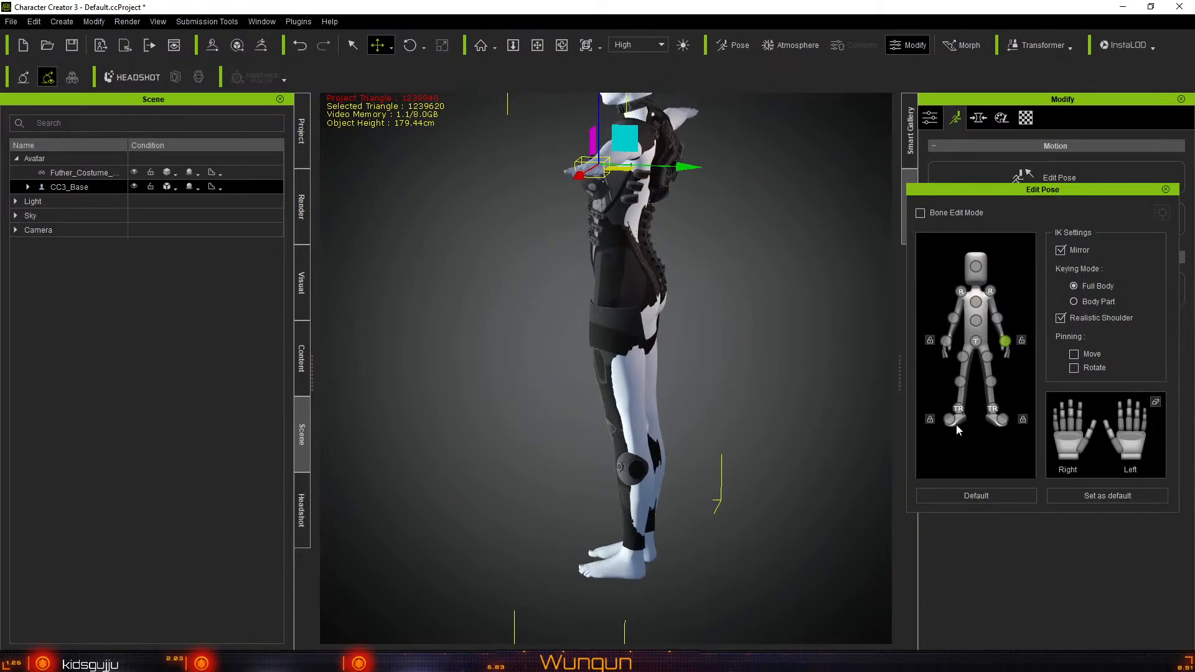
pyautogui.click(976, 342)
pyautogui.moveTo(626, 197); pyautogui.dragTo(625, 204)
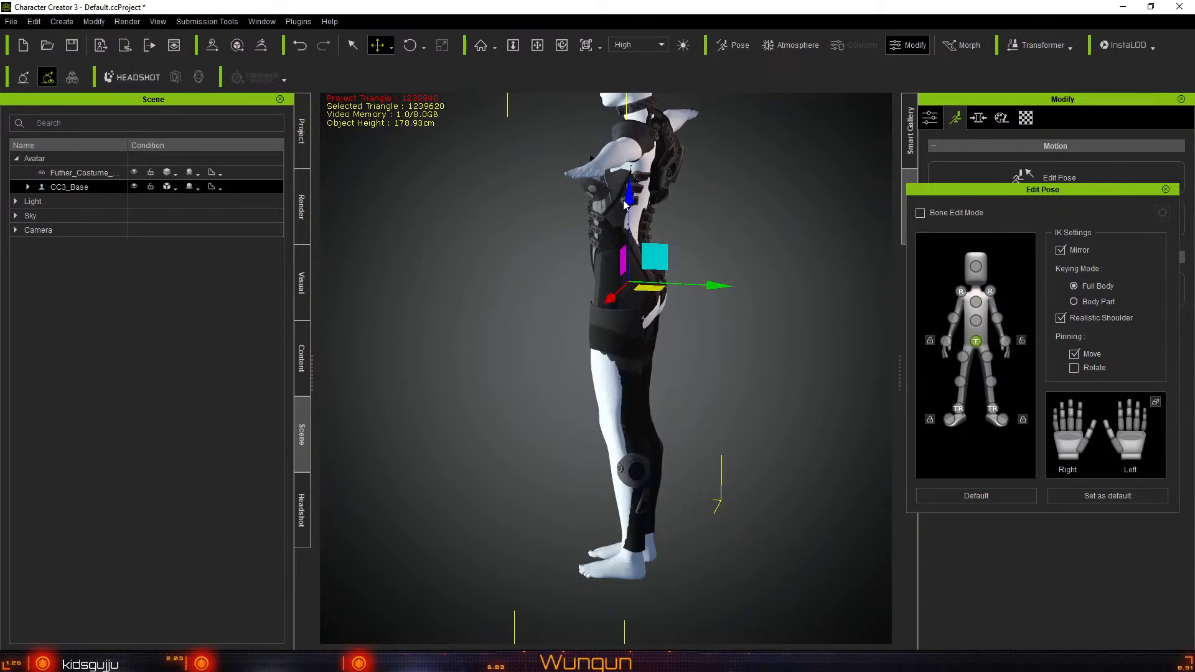
pyautogui.moveTo(626, 204); pyautogui.dragTo(624, 202)
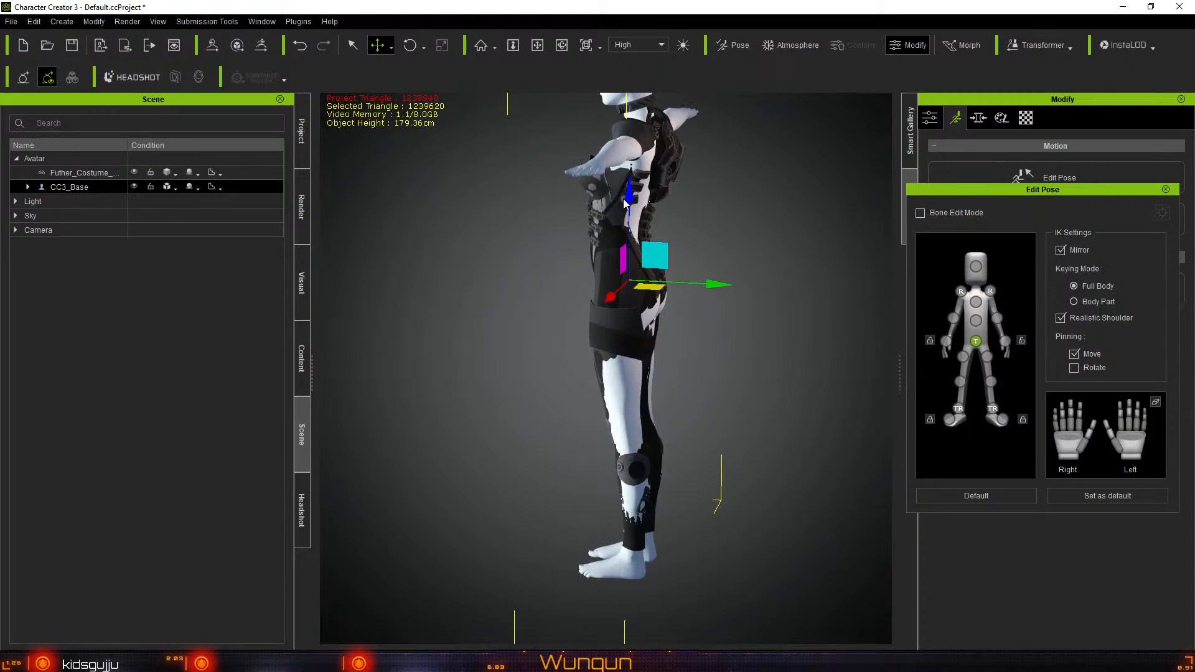
# Check the adjusted pose against the suit from the front and back, and close the pose editor
pyautogui.moveTo(523, 320); pyautogui.dragTo(809, 415, button='right')
pyautogui.moveTo(792, 342); pyautogui.dragTo(792, 351, button='middle')
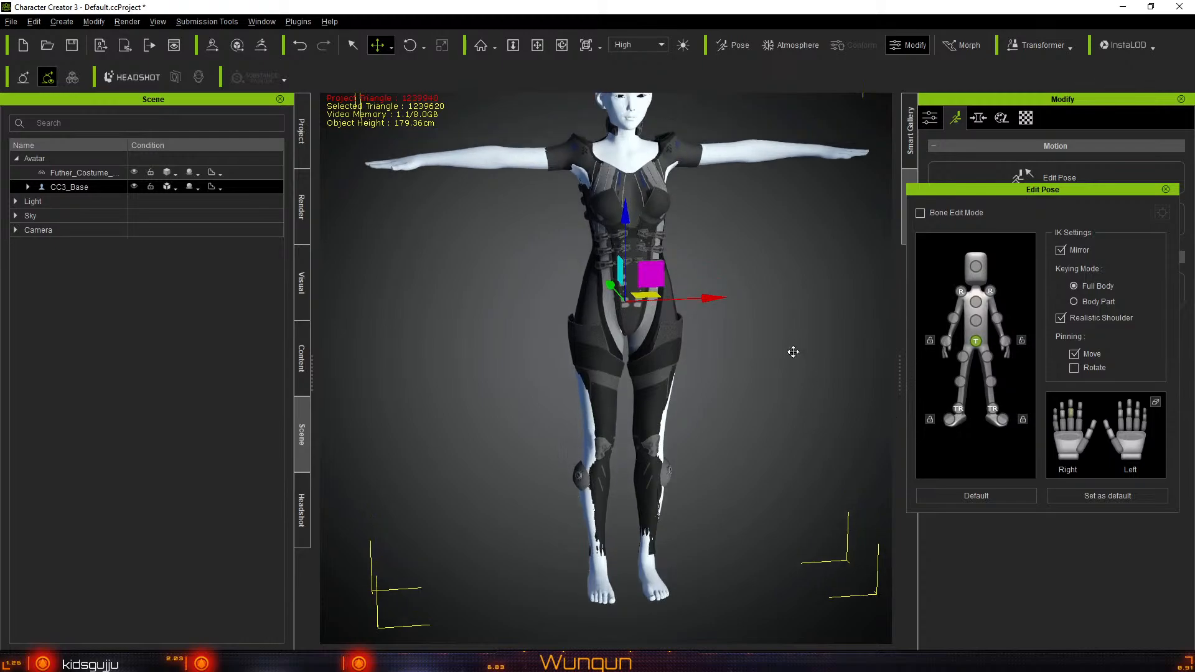
pyautogui.moveTo(793, 351); pyautogui.dragTo(1003, 399, button='right')
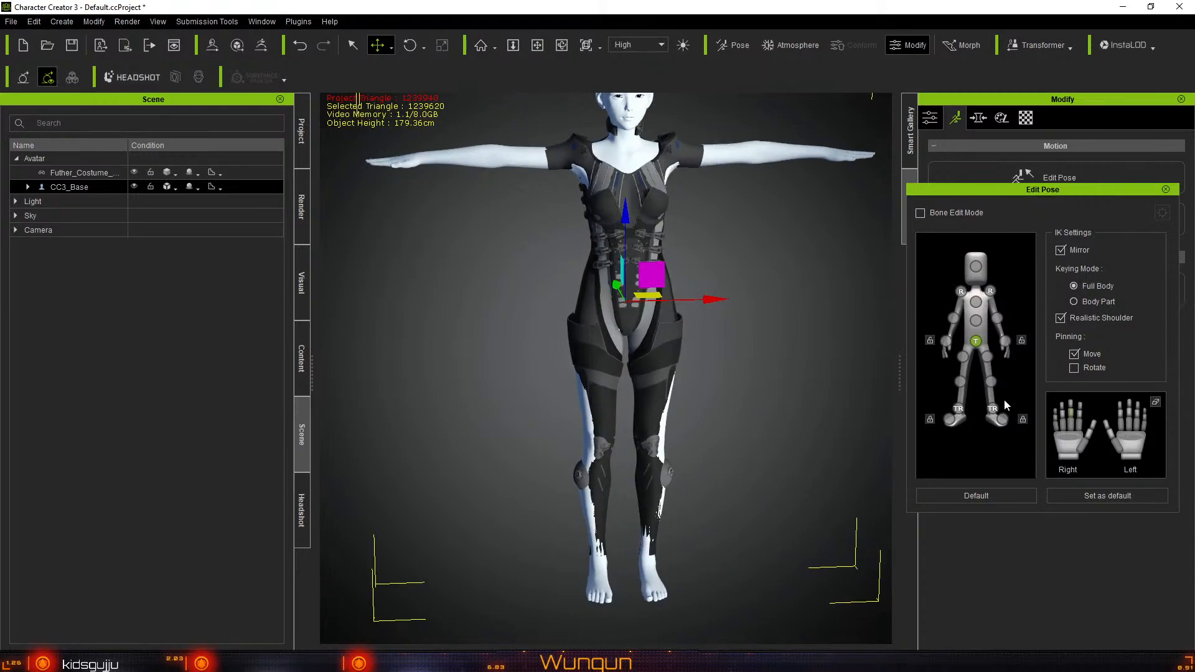
pyautogui.moveTo(386, 428); pyautogui.dragTo(872, 386, button='right')
pyautogui.click(1166, 189)
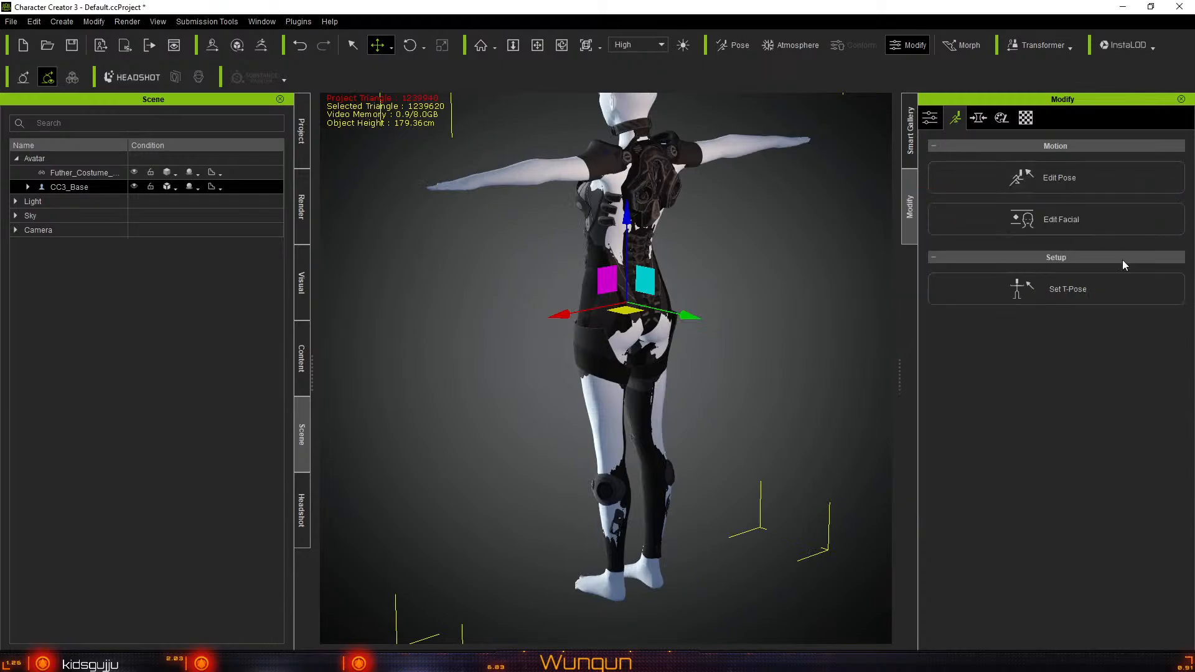
# Select the main bodysuit accessory, start Transfer Skin Weights for it, and agree to merge its separate objects
pyautogui.press('q')
pyautogui.click(610, 279)
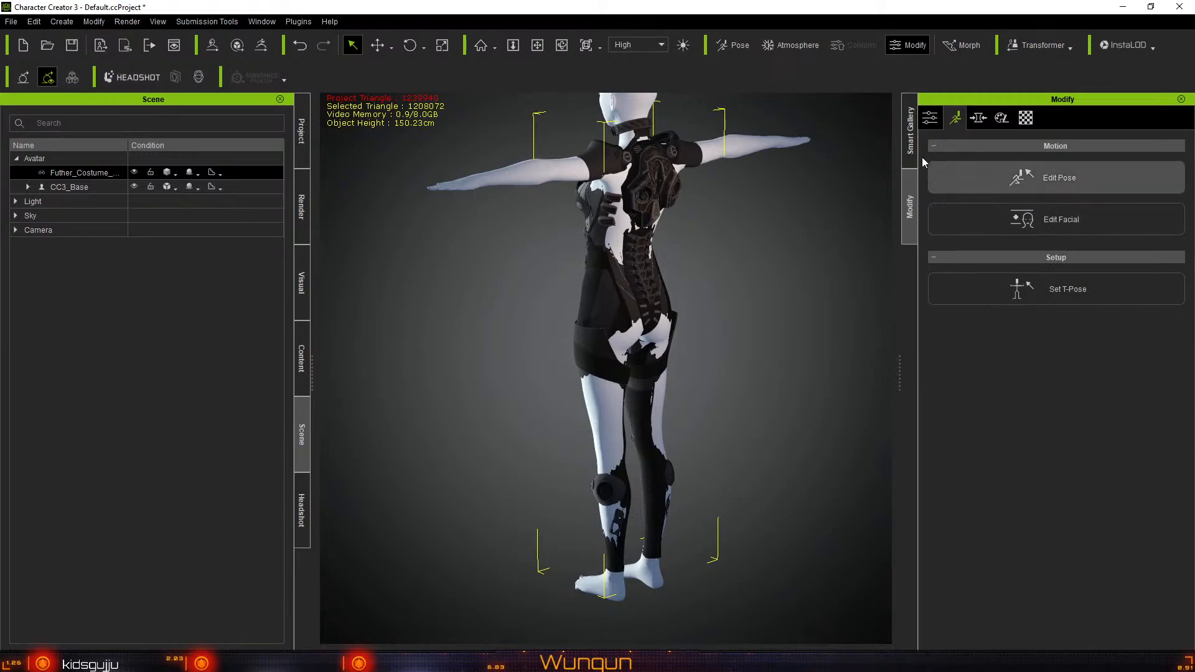
pyautogui.click(912, 143)
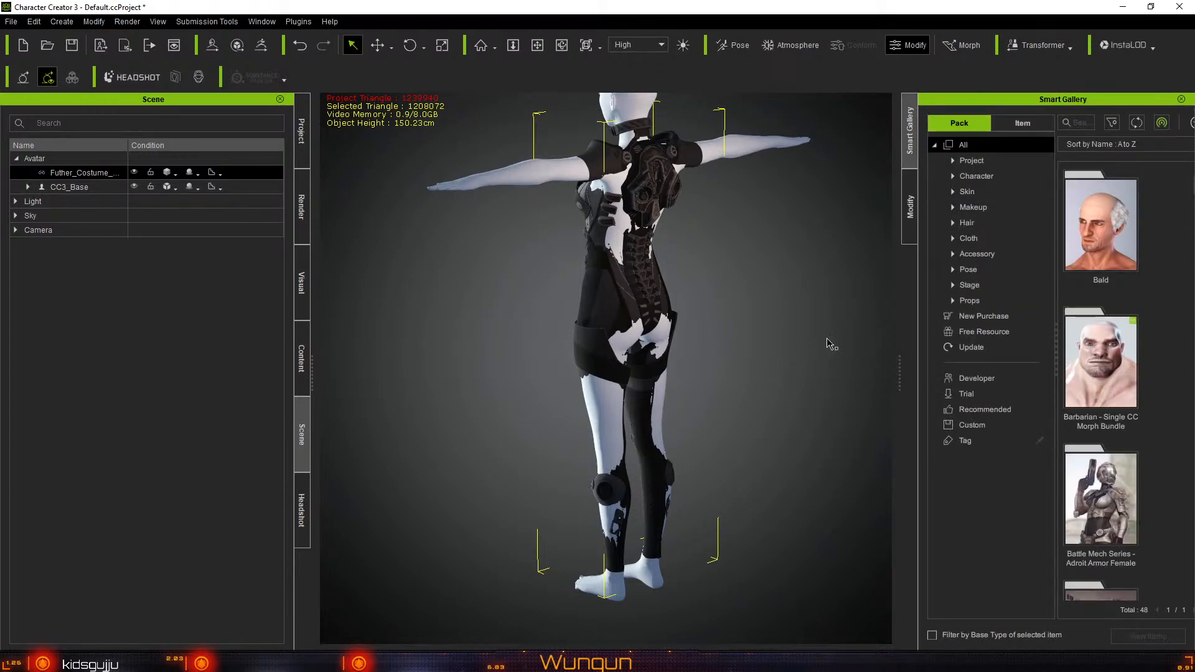
pyautogui.click(909, 203)
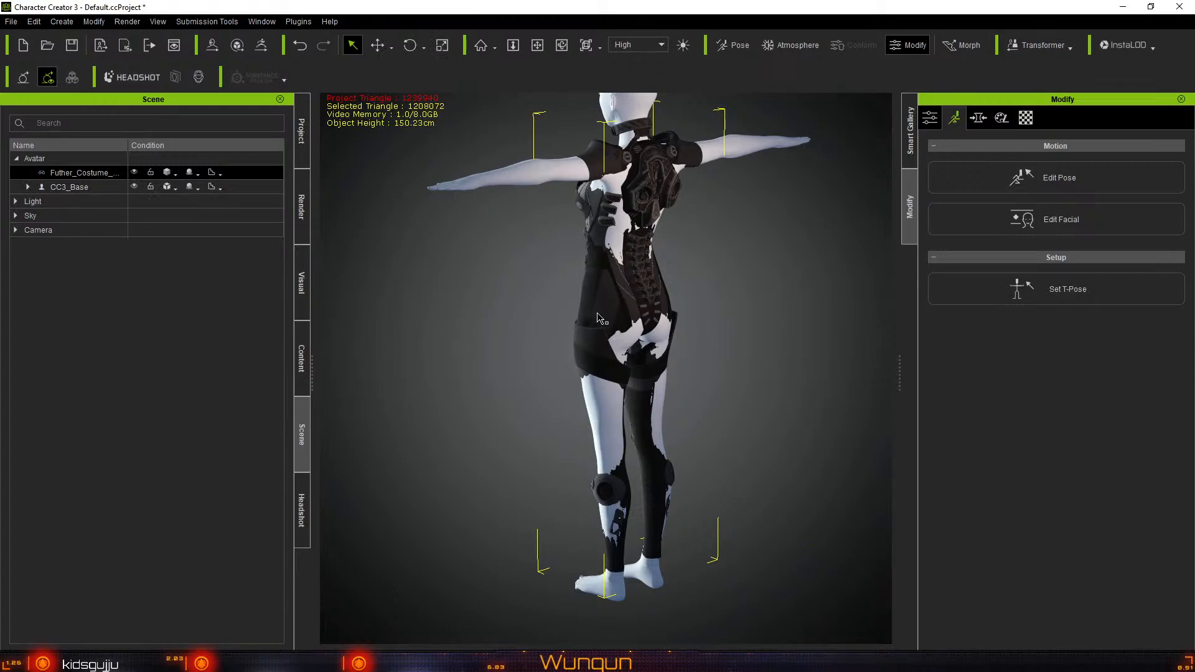
pyautogui.click(910, 132)
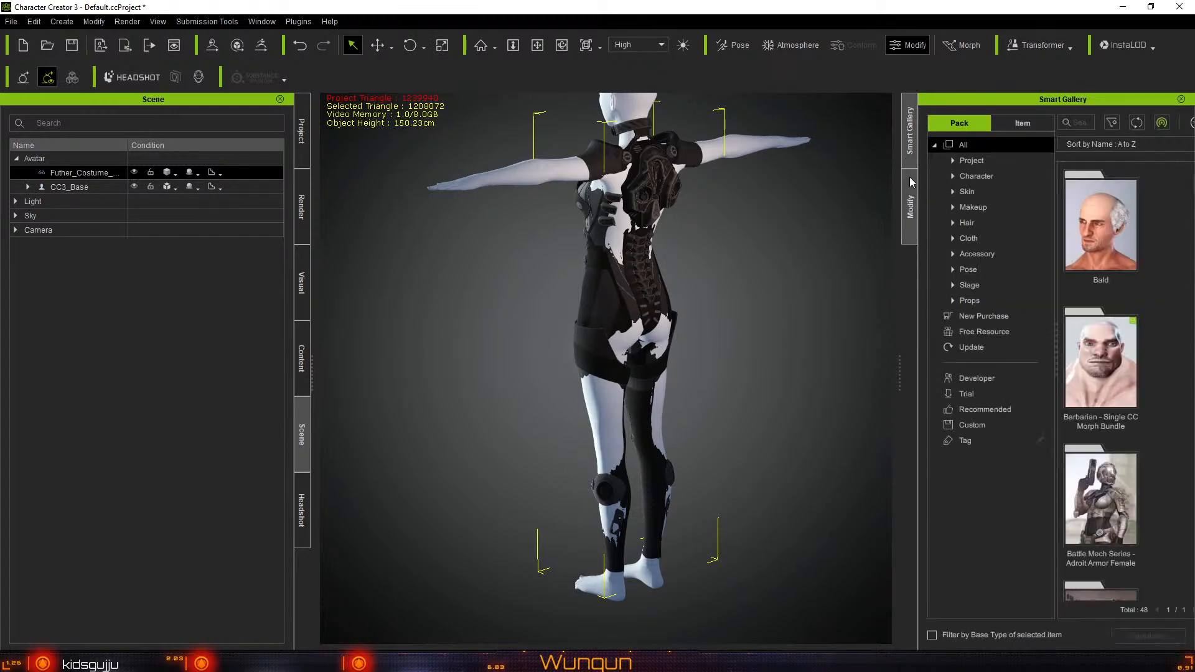
pyautogui.click(910, 205)
pyautogui.scroll(-1, 1049, 421)
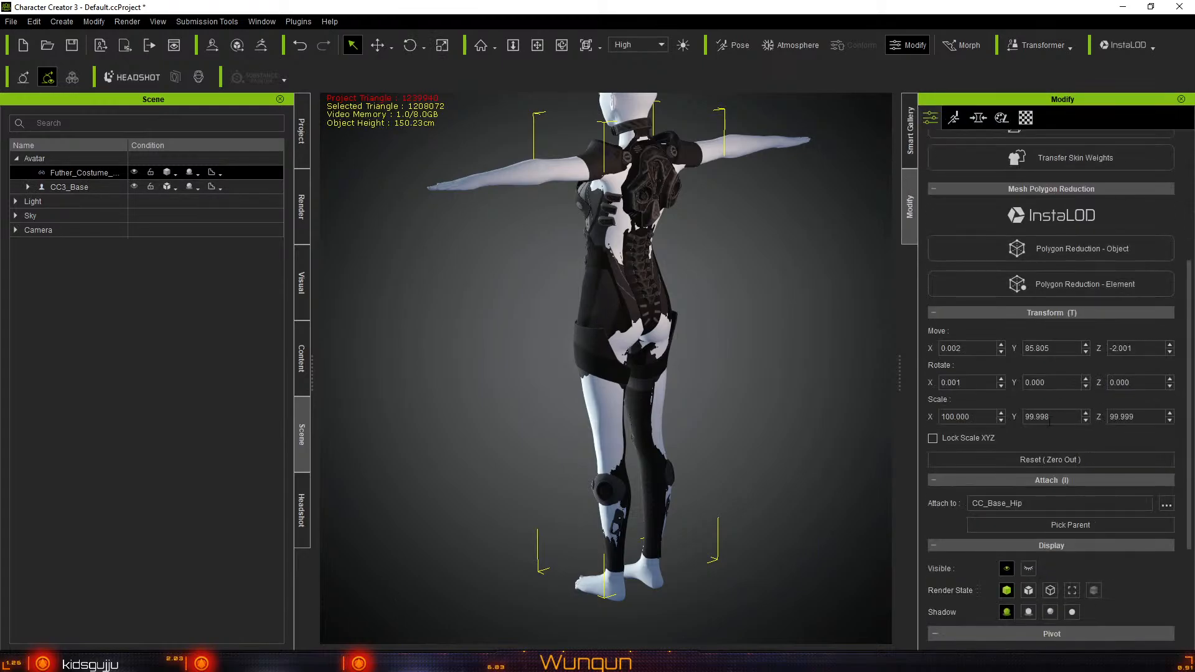
pyautogui.scroll(2, 1049, 421)
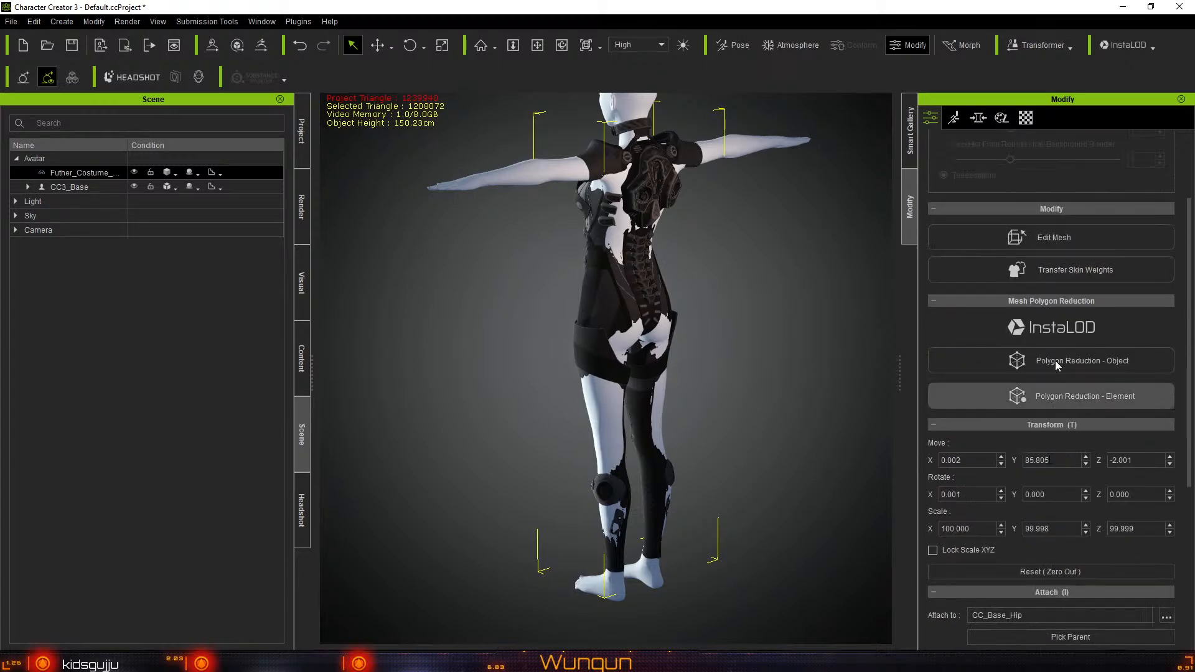
pyautogui.click(1059, 272)
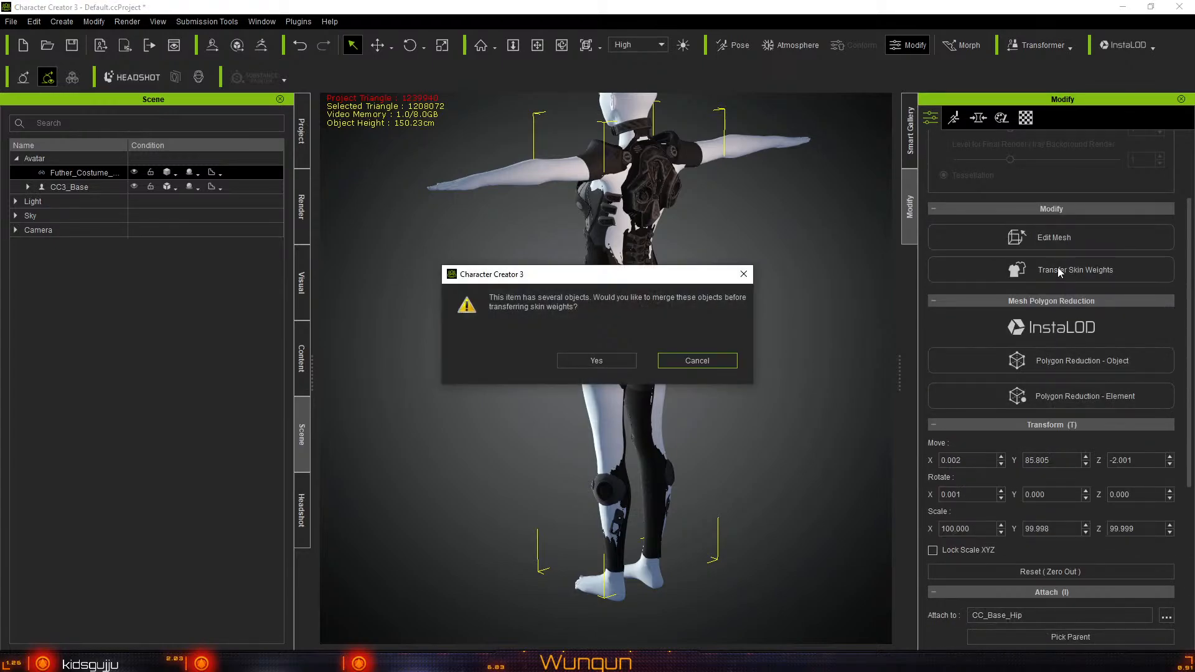
pyautogui.click(603, 370)
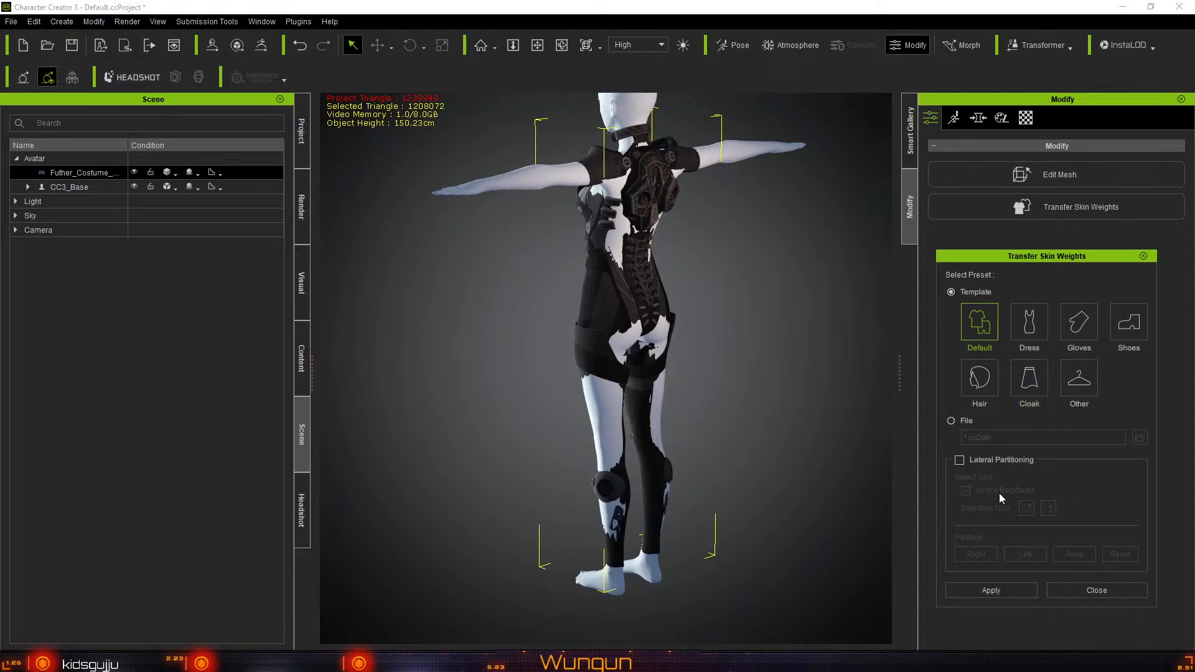
# Apply the Default skin weight template to the bodysuit with Lateral Partitioning turned off
pyautogui.click(959, 460)
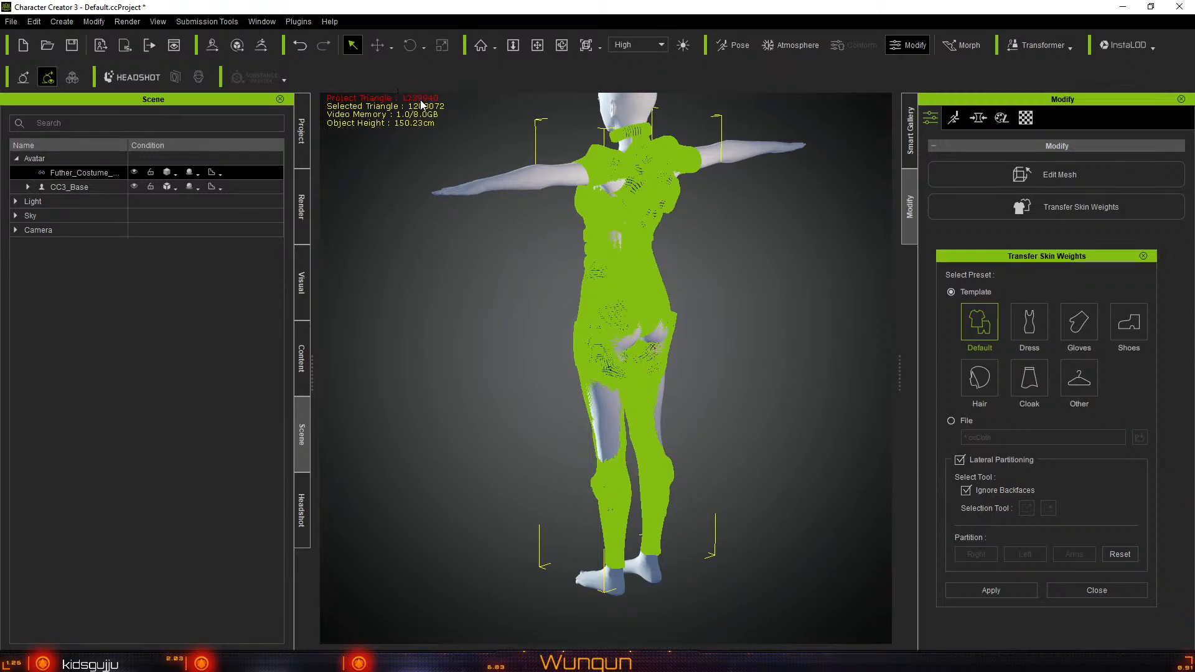
pyautogui.moveTo(436, 392); pyautogui.dragTo(459, 394, button='right')
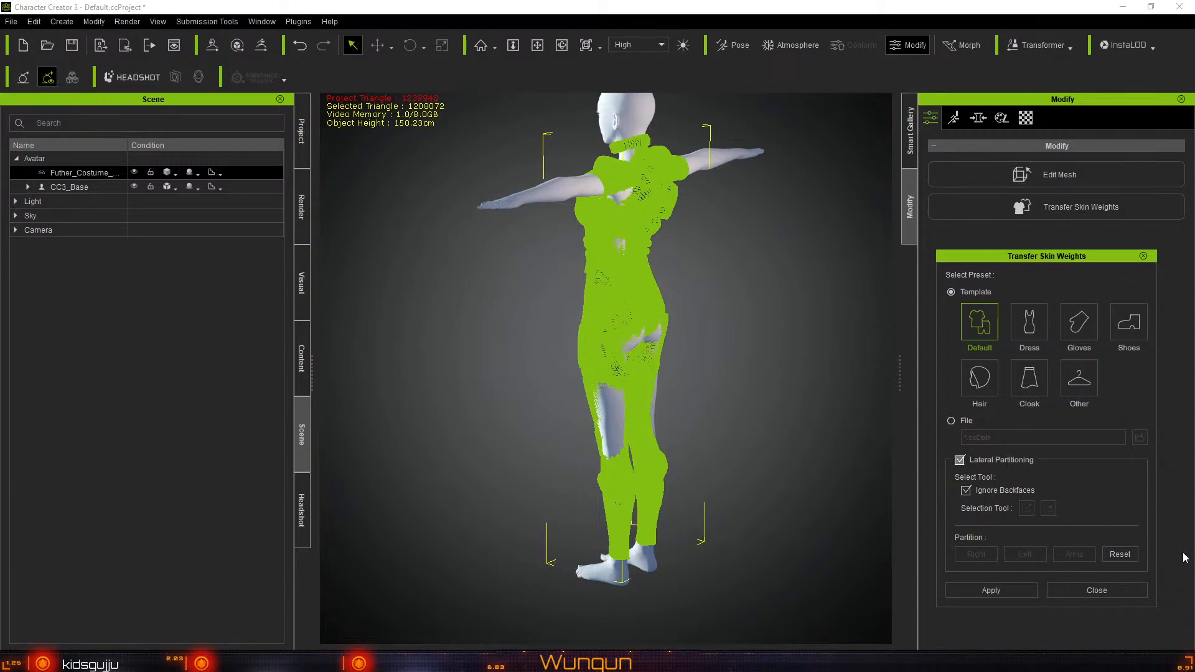
pyautogui.click(1115, 594)
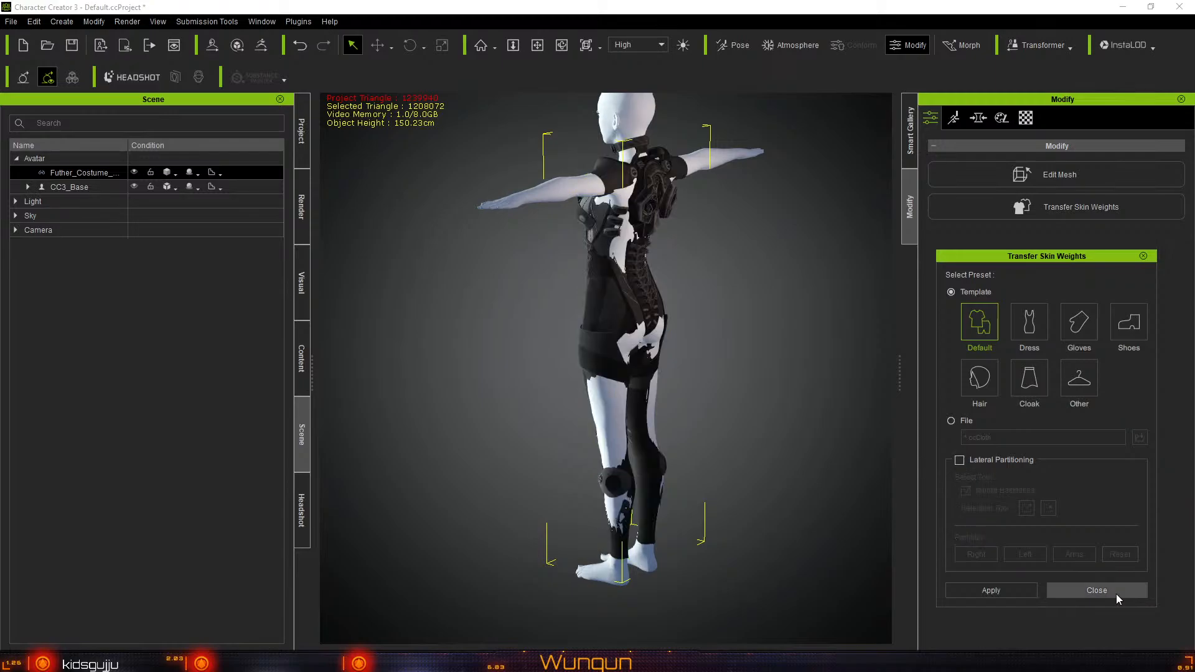
pyautogui.click(995, 591)
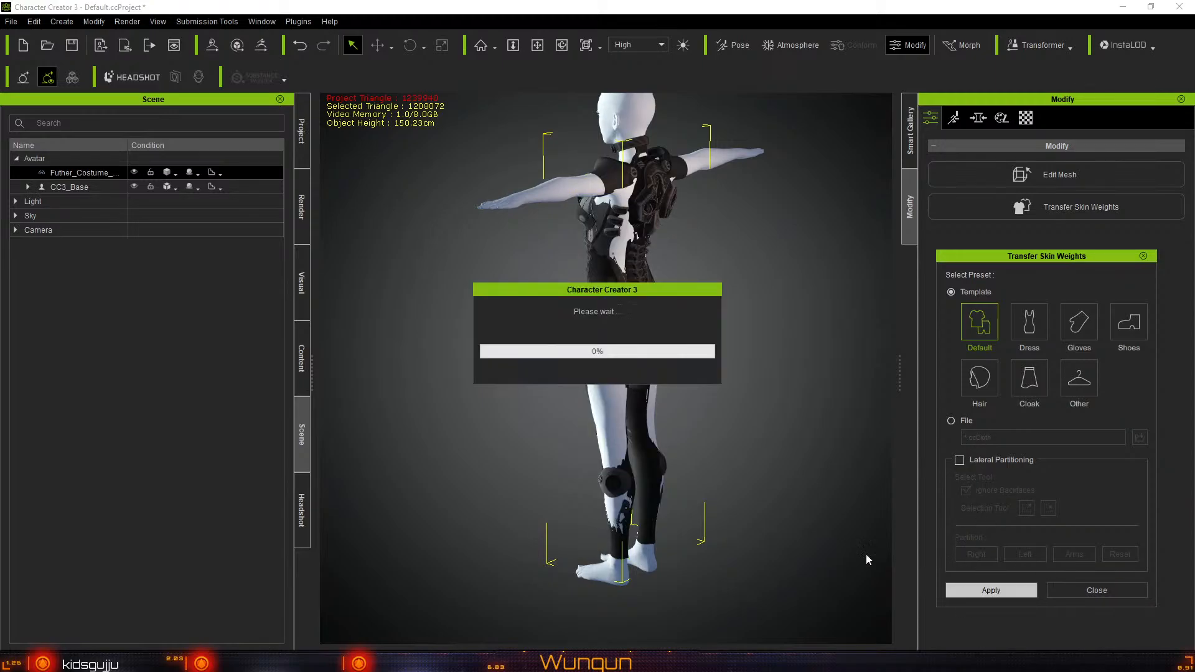
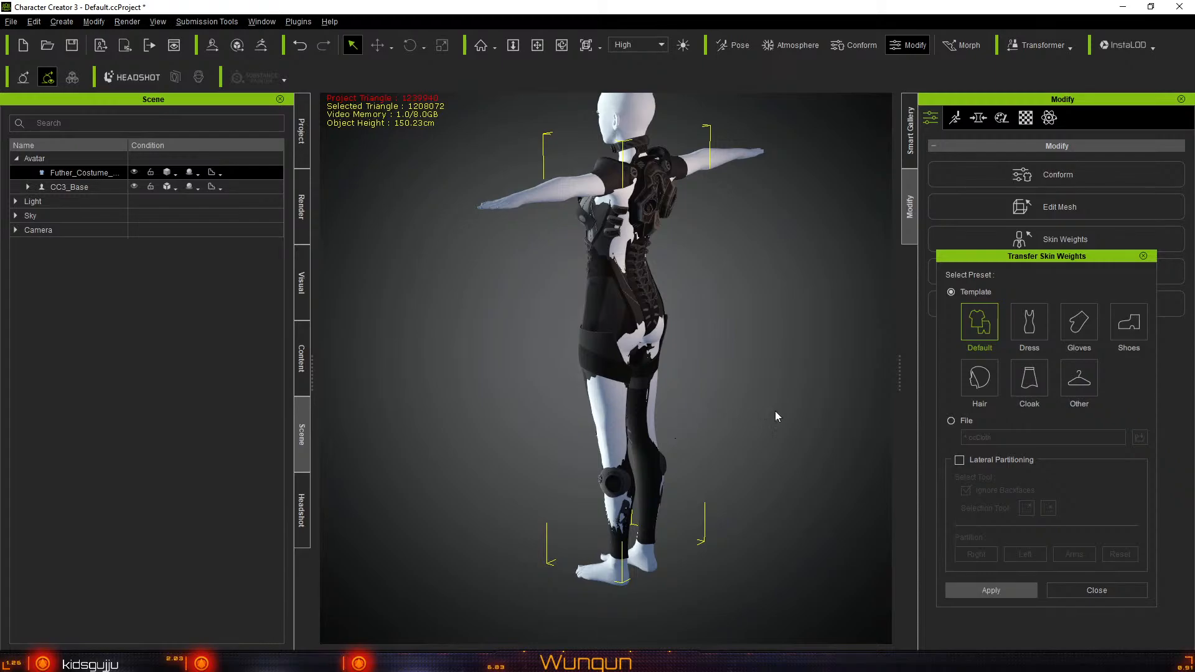
# Check the skinned bodysuit on the avatar from the side and front, and close the skin weight transfer settings
pyautogui.moveTo(816, 408); pyautogui.dragTo(755, 411, button='right')
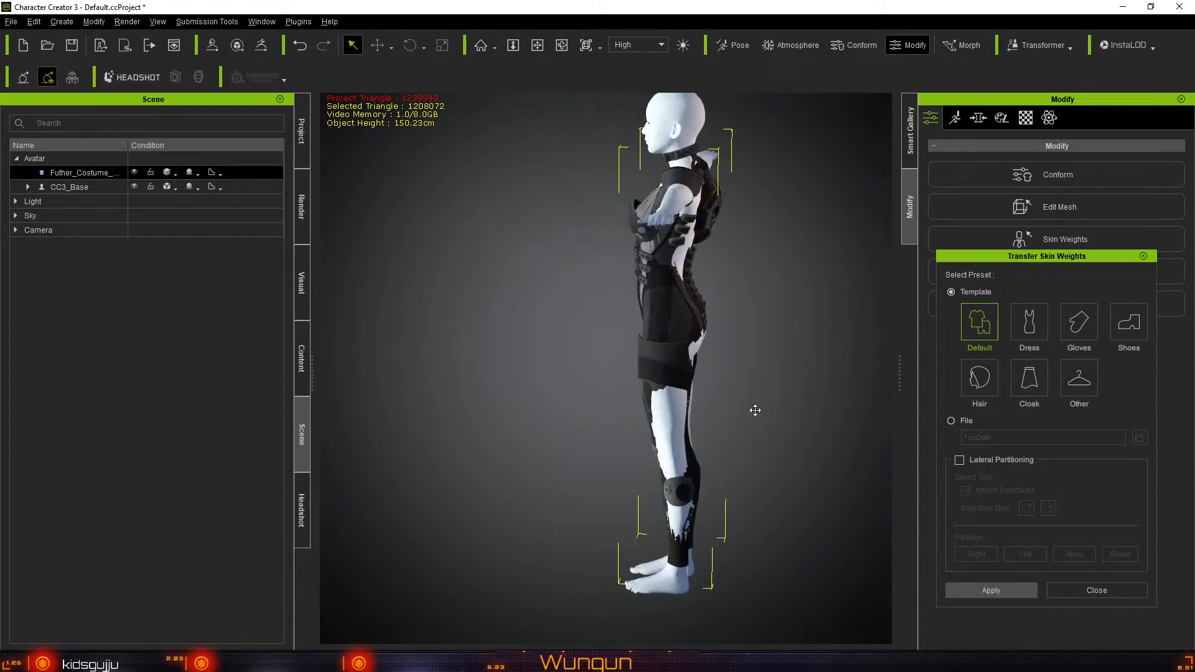
pyautogui.moveTo(754, 411); pyautogui.dragTo(841, 412, button='middle')
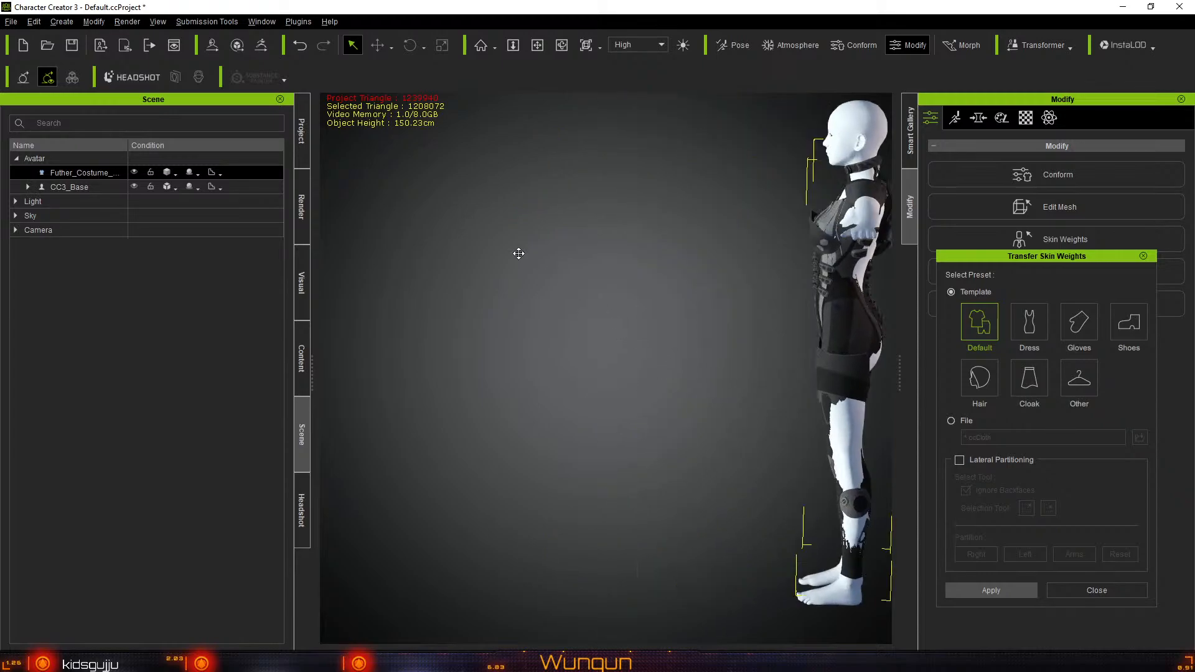
pyautogui.scroll(-5, 479, 276)
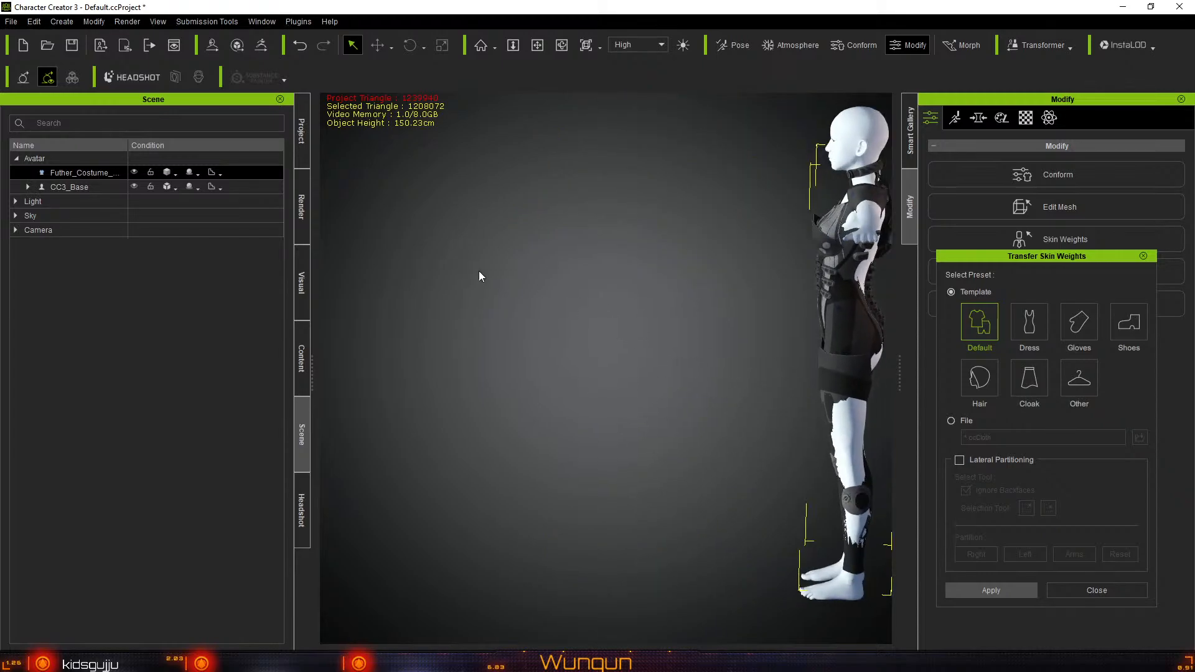
pyautogui.moveTo(517, 282); pyautogui.dragTo(517, 281, button='right')
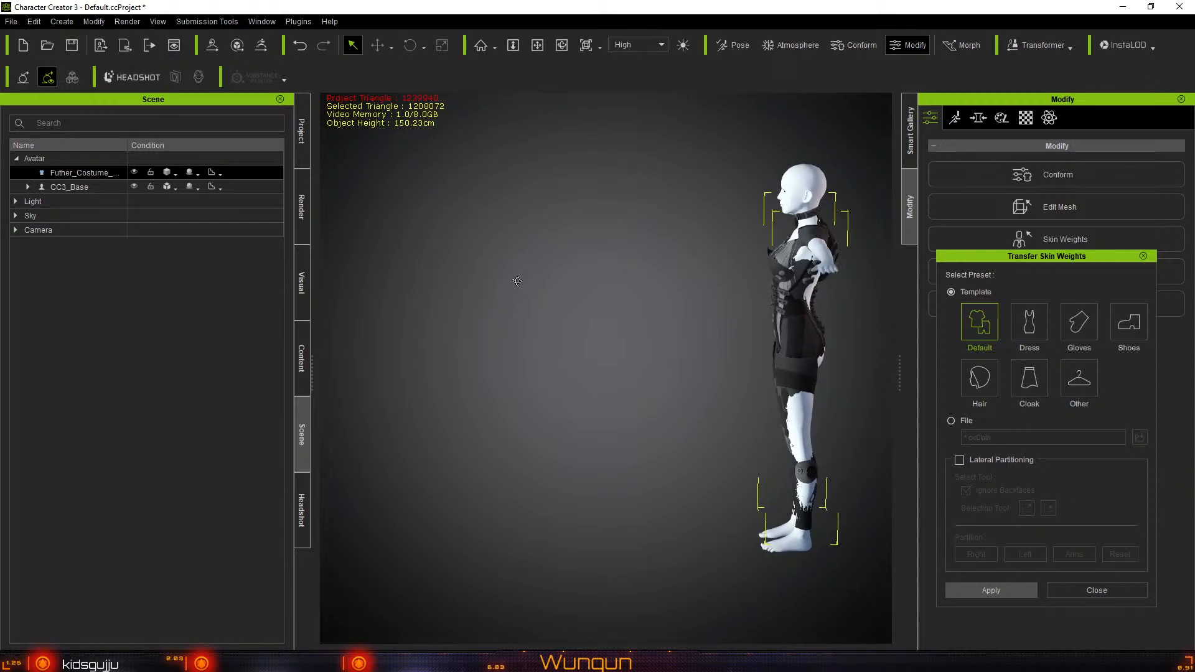
pyautogui.press('f')
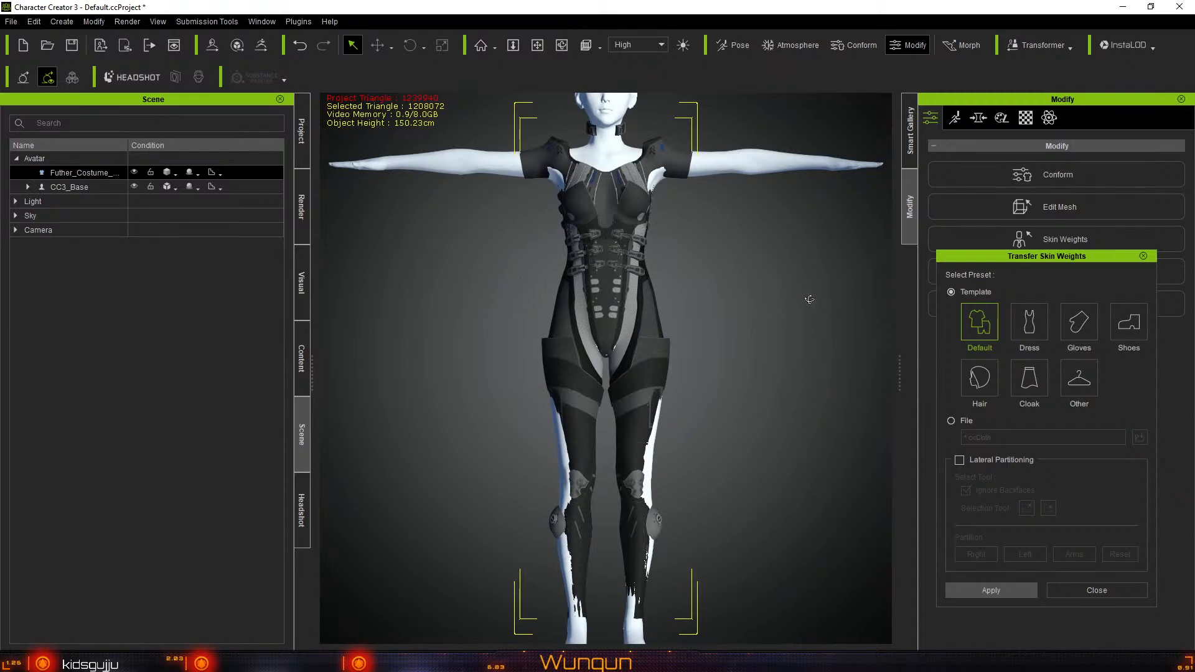
pyautogui.moveTo(735, 361); pyautogui.dragTo(586, 368, button='right')
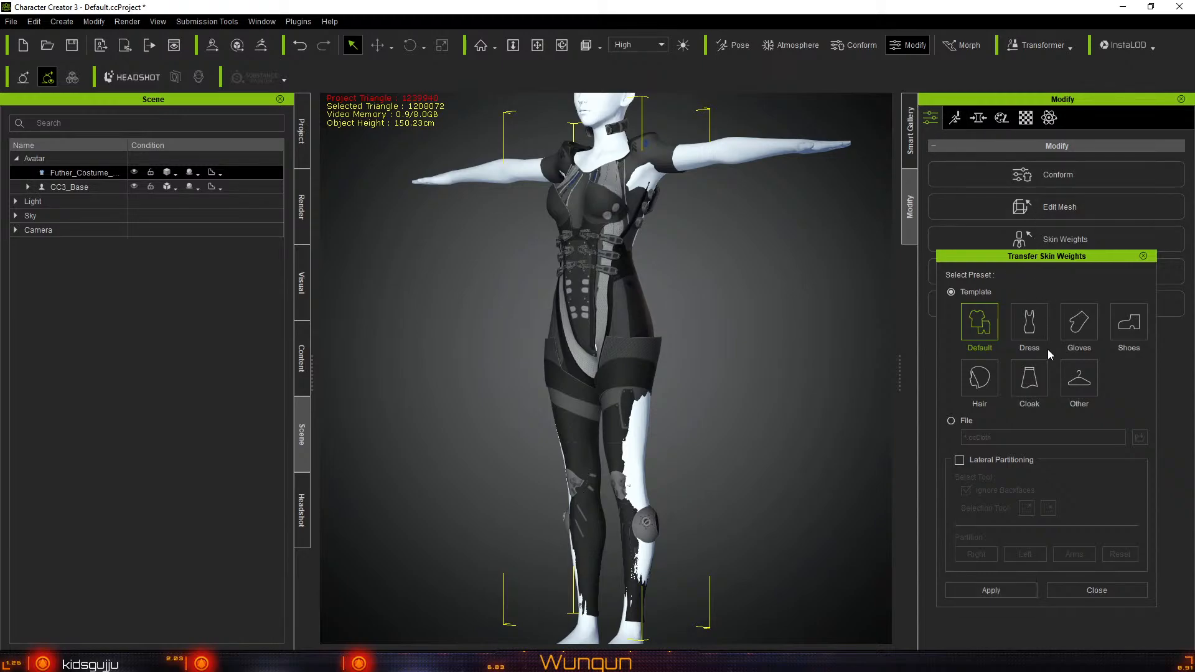
pyautogui.click(1144, 255)
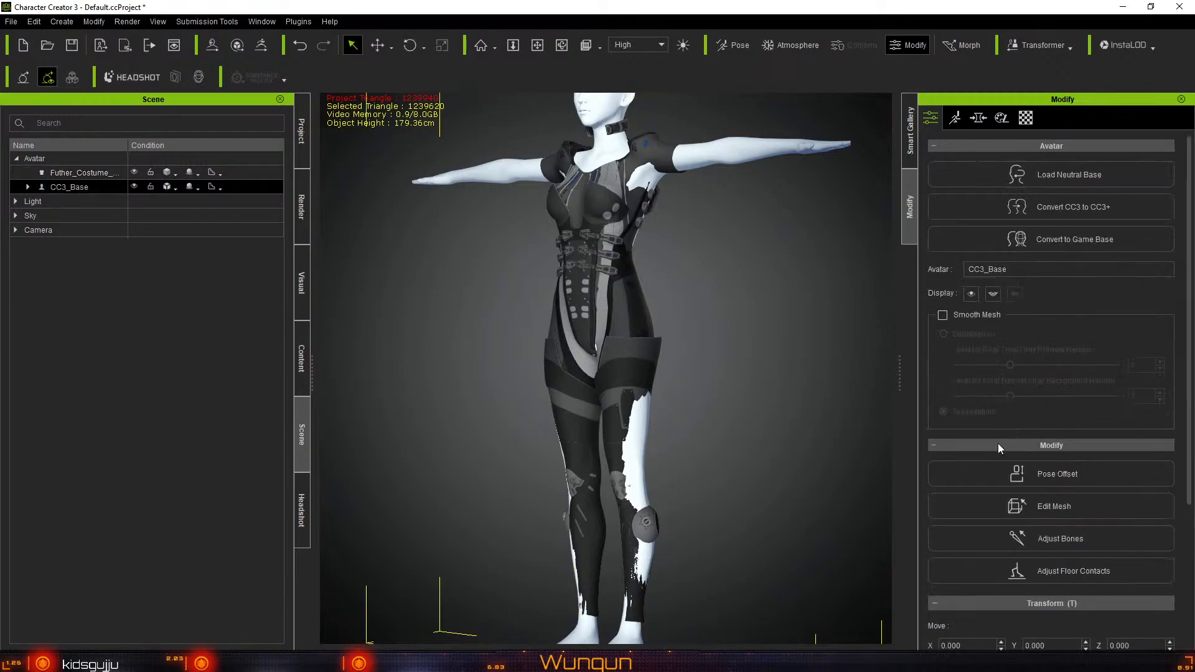
# Start the Hide Body Mesh Tool for the bodysuit and hide the avatar's torso and both legs
pyautogui.scroll(-4, 1046, 476)
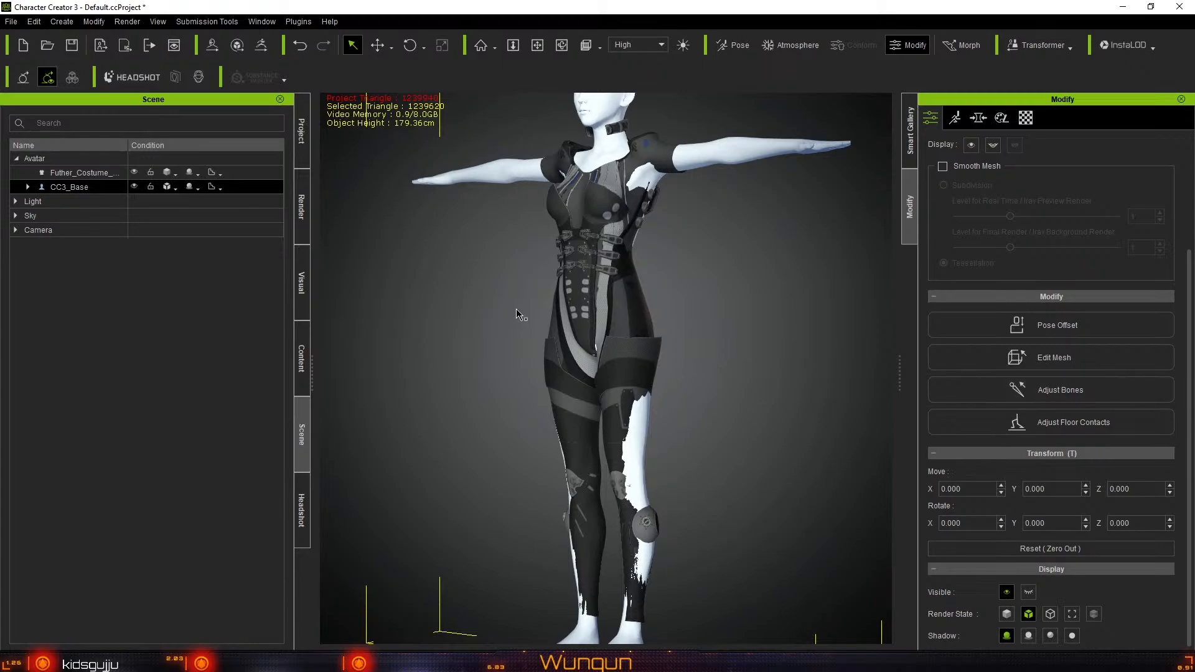
pyautogui.click(619, 289)
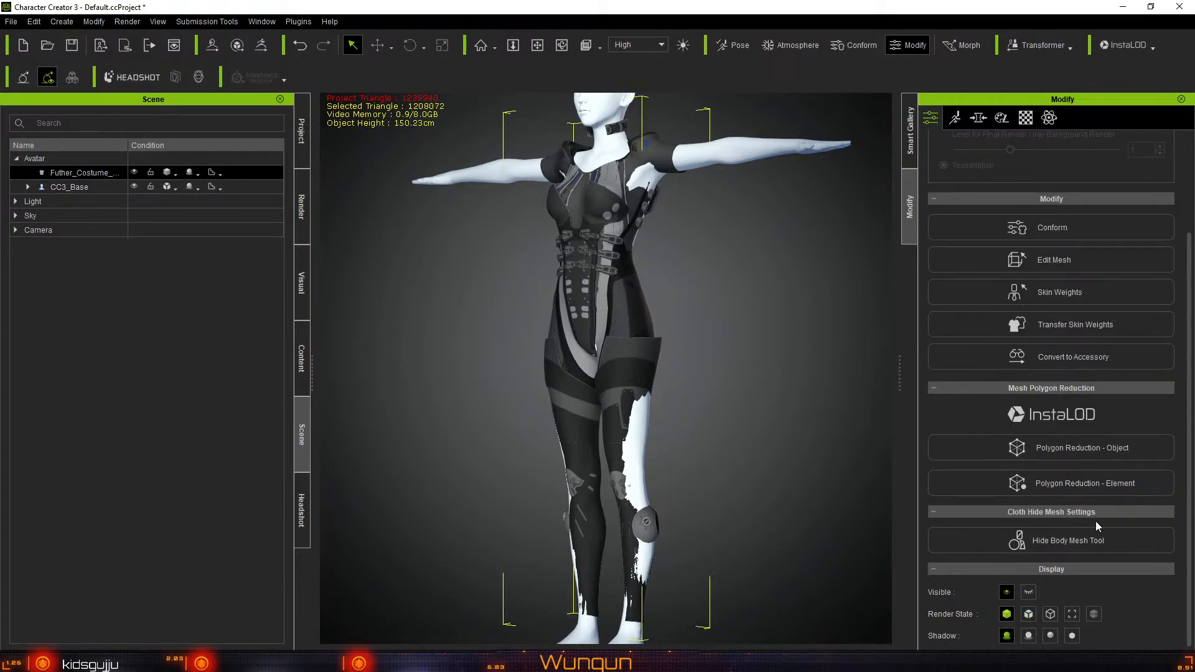
pyautogui.click(1095, 540)
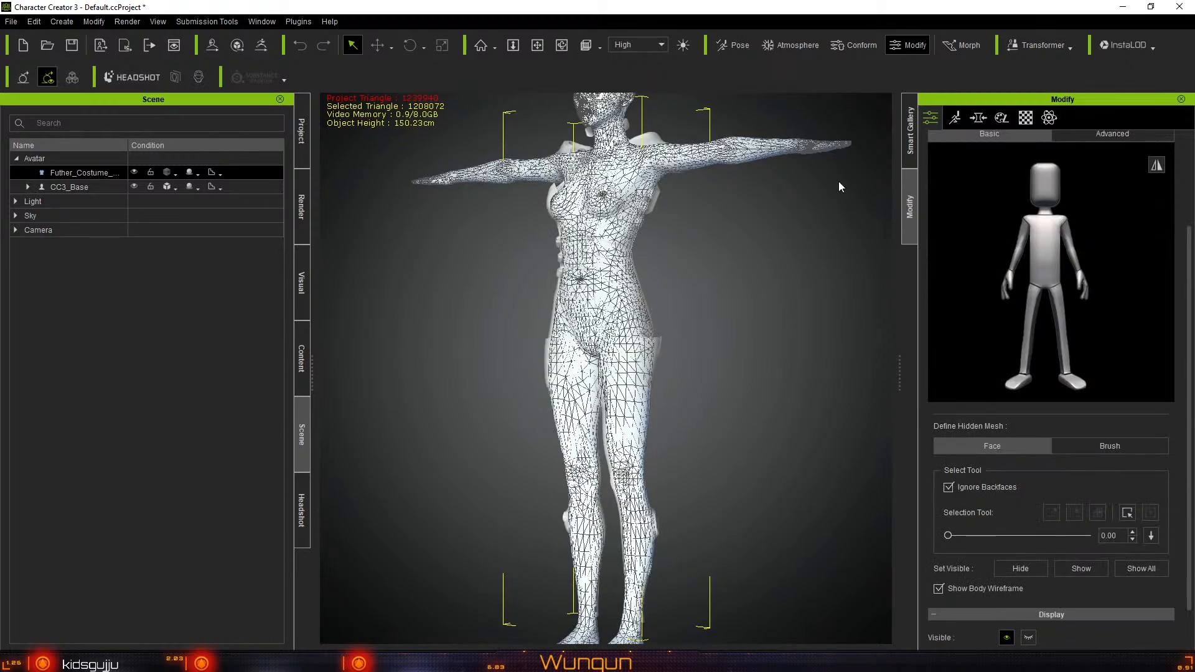
pyautogui.click(1023, 249)
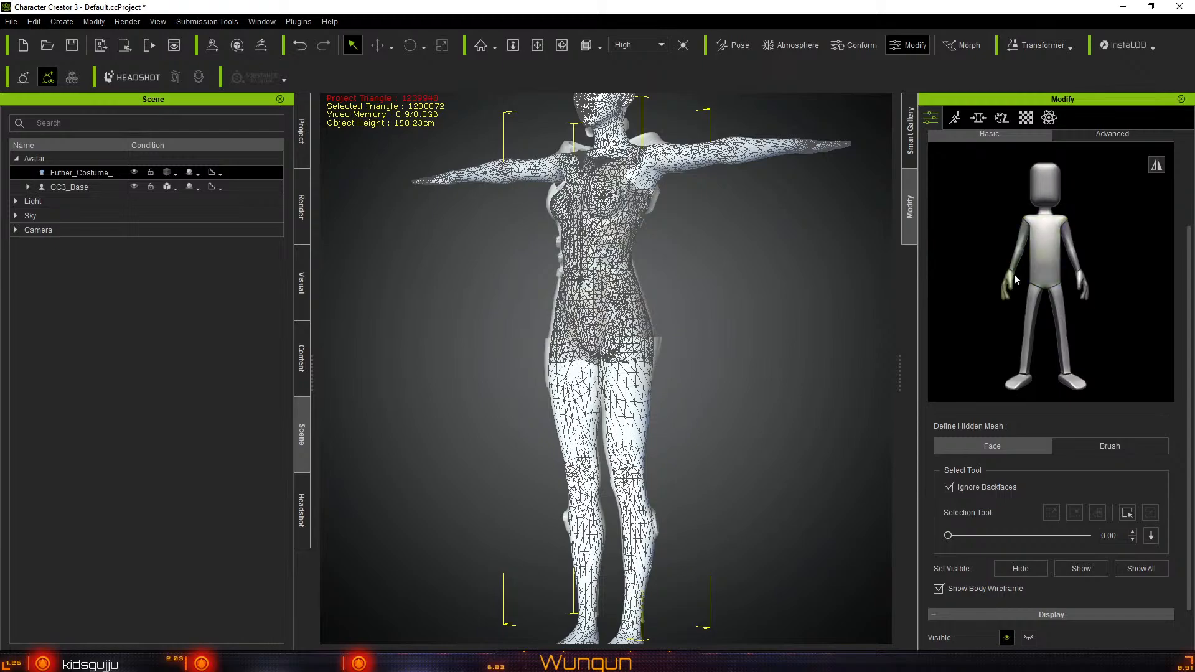
pyautogui.click(1058, 296)
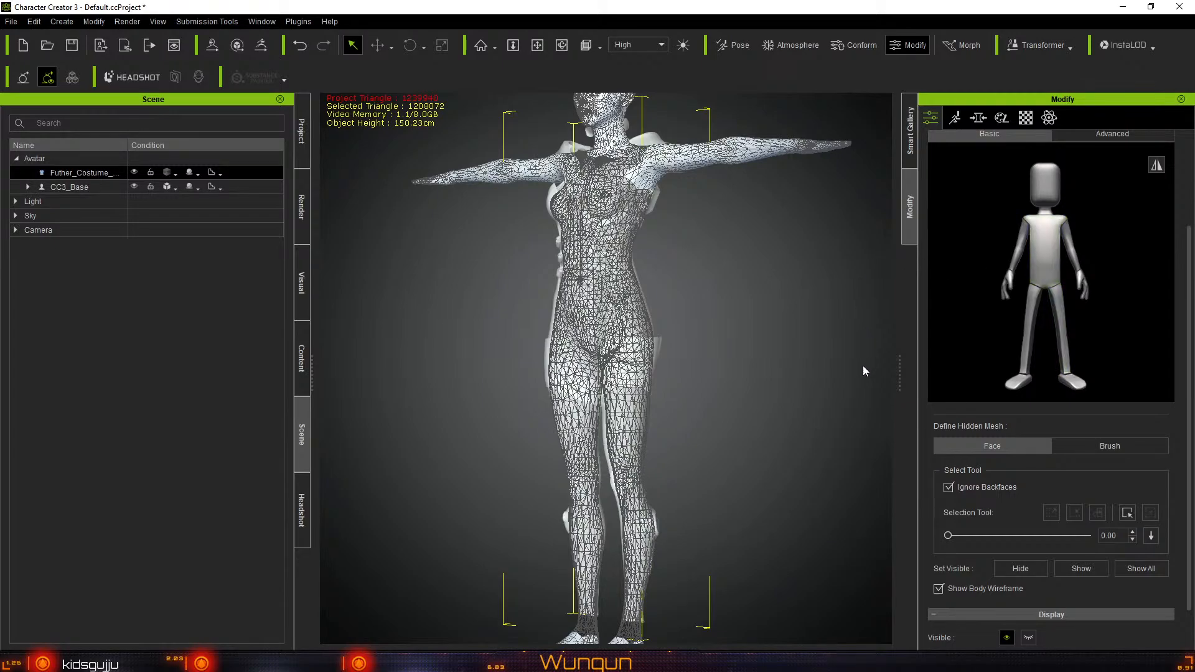
# Switch the hidden mesh definition to a Hide brush with radius 40 and brush over the body's neckline
pyautogui.click(1100, 446)
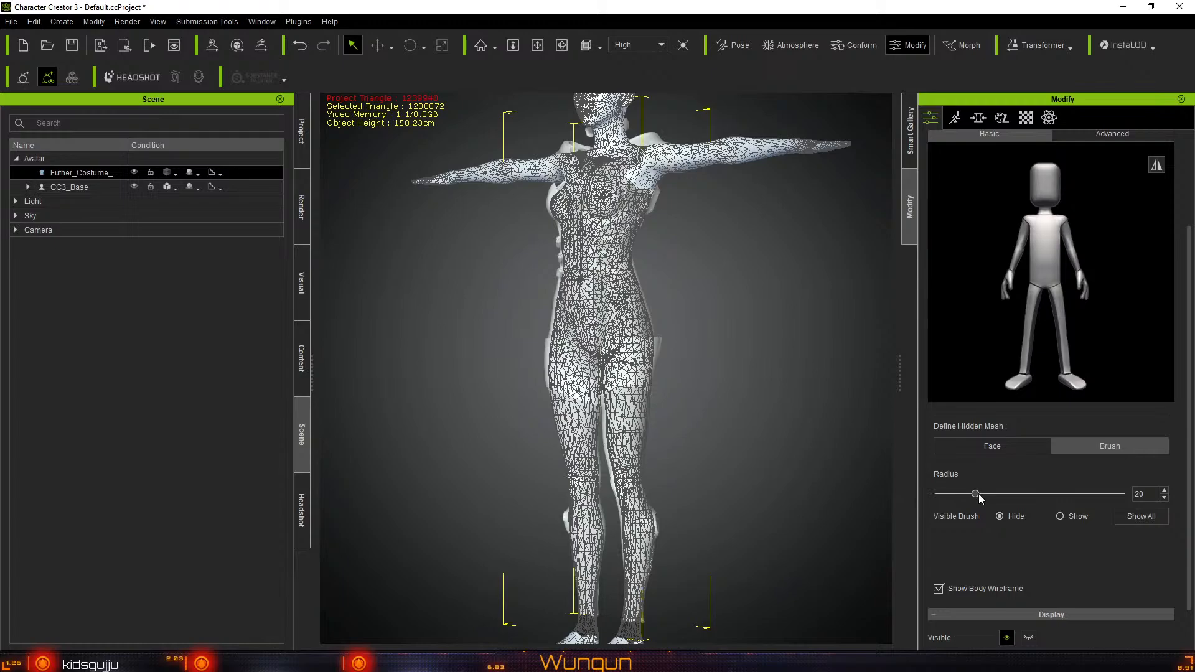
pyautogui.click(1013, 495)
pyautogui.scroll(3, 694, 283)
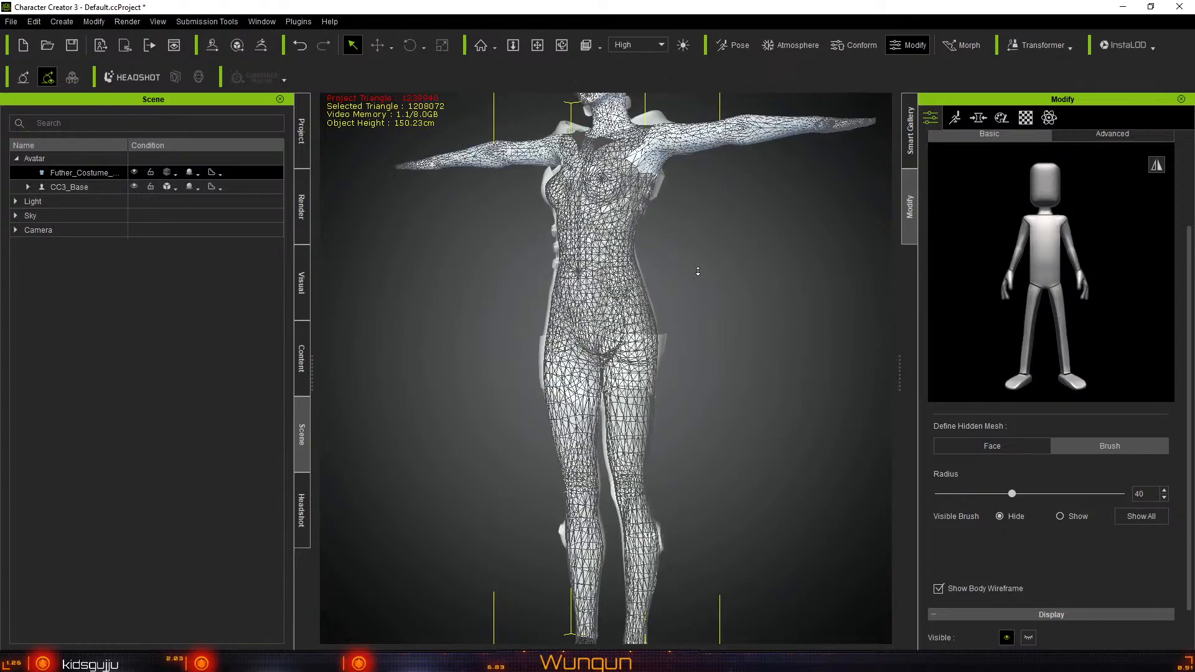
pyautogui.keyDown('alt'); pyautogui.moveTo(700, 252); pyautogui.dragTo(720, 212, button='right'); pyautogui.keyUp('alt')
pyautogui.keyDown('alt'); pyautogui.moveTo(733, 384); pyautogui.dragTo(742, 505); pyautogui.keyUp('alt')
pyautogui.moveTo(743, 450); pyautogui.dragTo(669, 334, button='right')
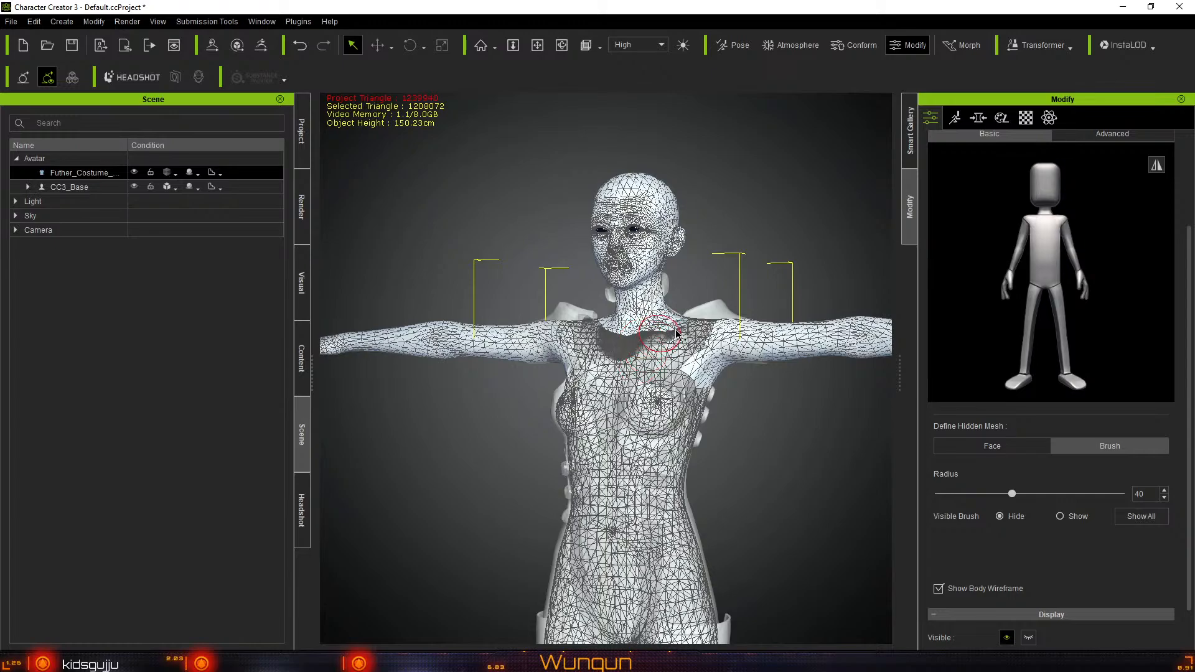
pyautogui.moveTo(648, 333)
pyautogui.mouseDown()
pyautogui.moveTo(595, 343)
pyautogui.moveTo(606, 330)
pyautogui.moveTo(588, 327)
pyautogui.moveTo(652, 353)
pyautogui.moveTo(611, 398)
pyautogui.moveTo(612, 414)
pyautogui.moveTo(605, 356)
pyautogui.mouseUp()
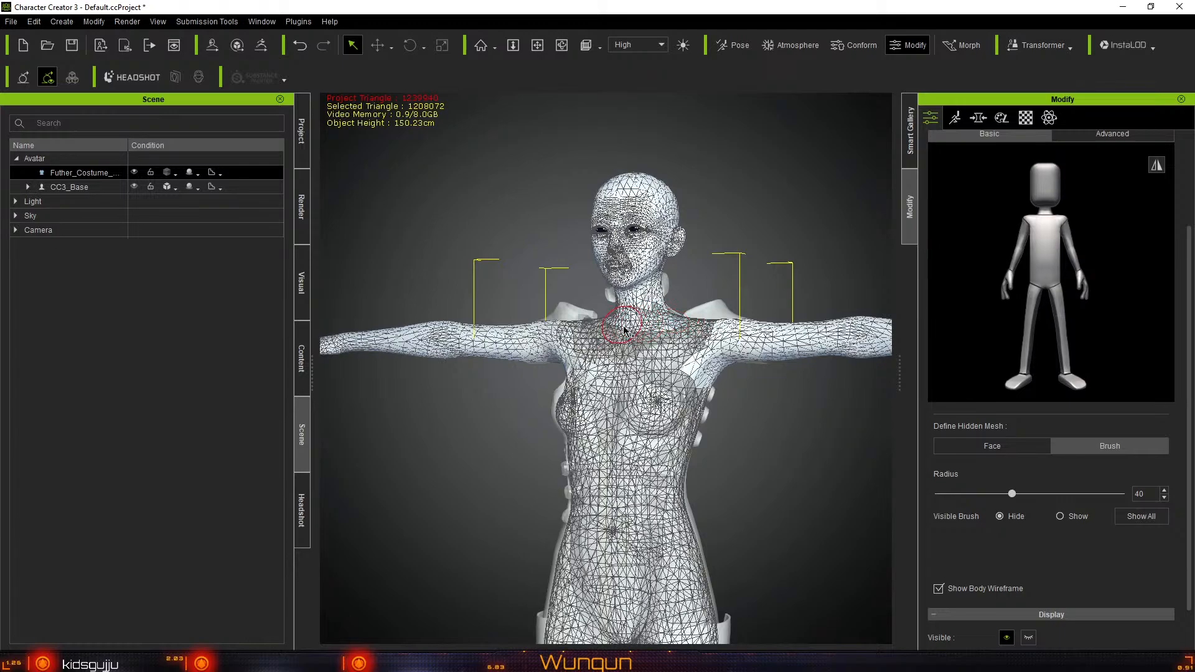
# Set the brush to Show, restore the upper chest, shoulder and underarm body mesh, and leave the Hide Body Mesh Tool
pyautogui.click(1061, 516)
pyautogui.moveTo(651, 336)
pyautogui.mouseDown()
pyautogui.moveTo(634, 331)
pyautogui.moveTo(614, 353)
pyautogui.moveTo(577, 333)
pyautogui.moveTo(667, 401)
pyautogui.moveTo(622, 374)
pyautogui.moveTo(611, 439)
pyautogui.moveTo(641, 357)
pyautogui.moveTo(615, 352)
pyautogui.moveTo(654, 319)
pyautogui.moveTo(677, 357)
pyautogui.moveTo(699, 330)
pyautogui.moveTo(630, 373)
pyautogui.mouseUp()
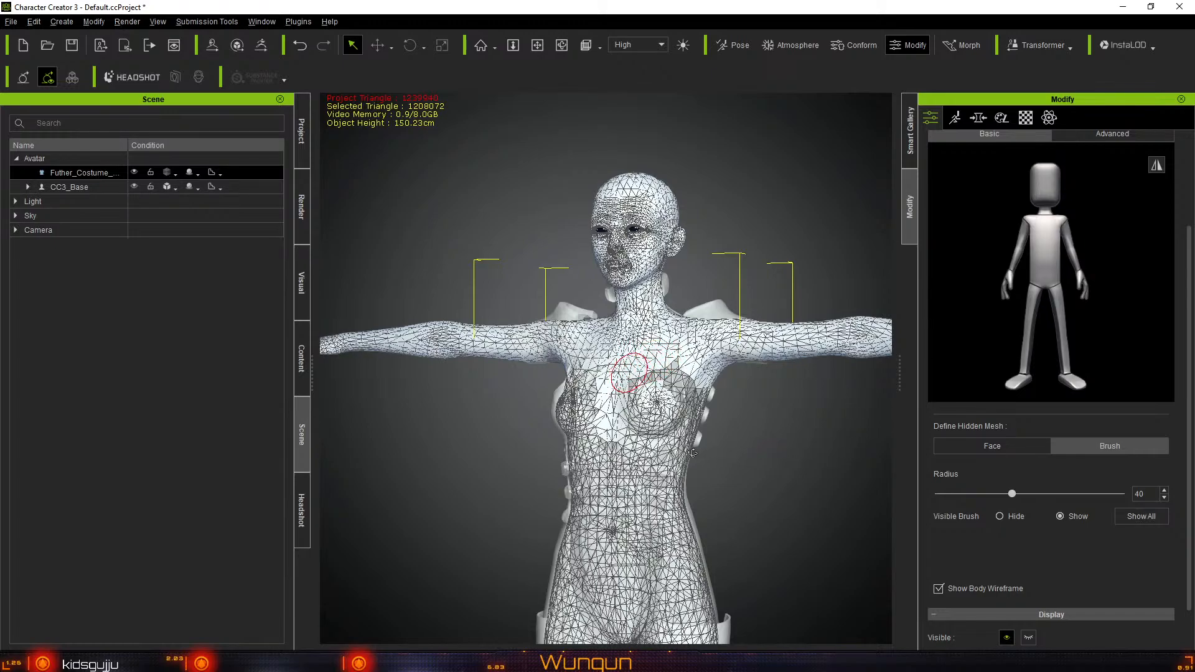
pyautogui.moveTo(693, 453)
pyautogui.mouseDown(button='right')
pyautogui.moveTo(461, 448)
pyautogui.moveTo(760, 446)
pyautogui.moveTo(505, 439)
pyautogui.moveTo(579, 369)
pyautogui.mouseUp(button='right')
pyautogui.moveTo(579, 369)
pyautogui.mouseDown()
pyautogui.moveTo(594, 373)
pyautogui.moveTo(584, 399)
pyautogui.mouseUp()
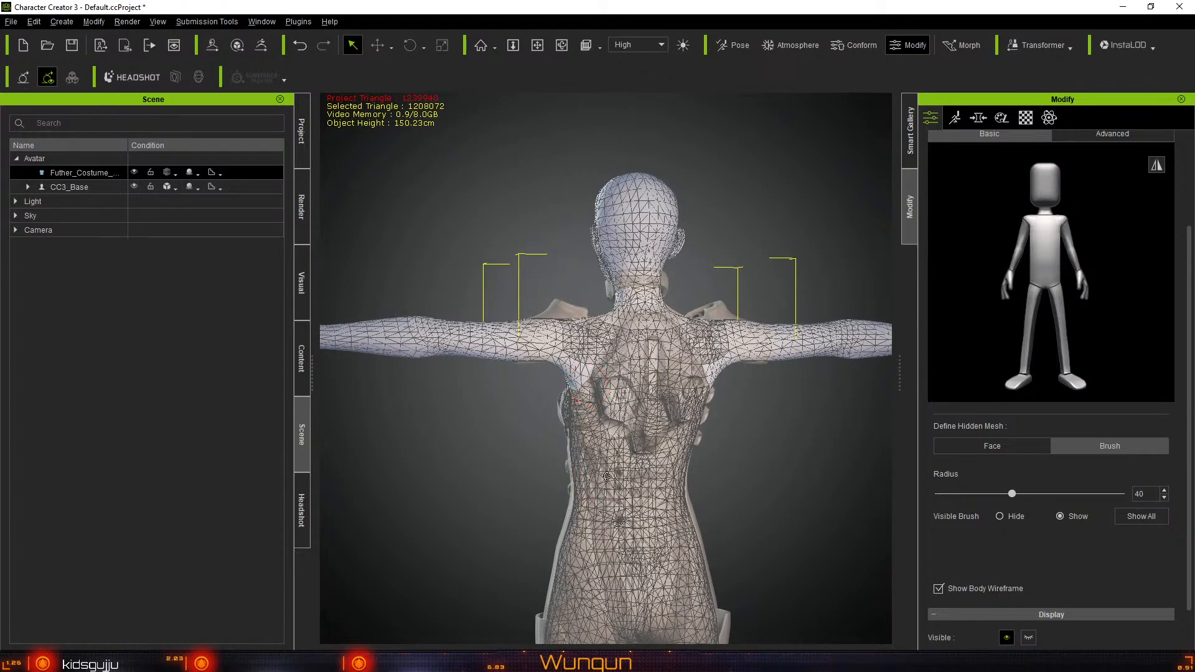
pyautogui.moveTo(606, 477); pyautogui.dragTo(608, 481, button='right')
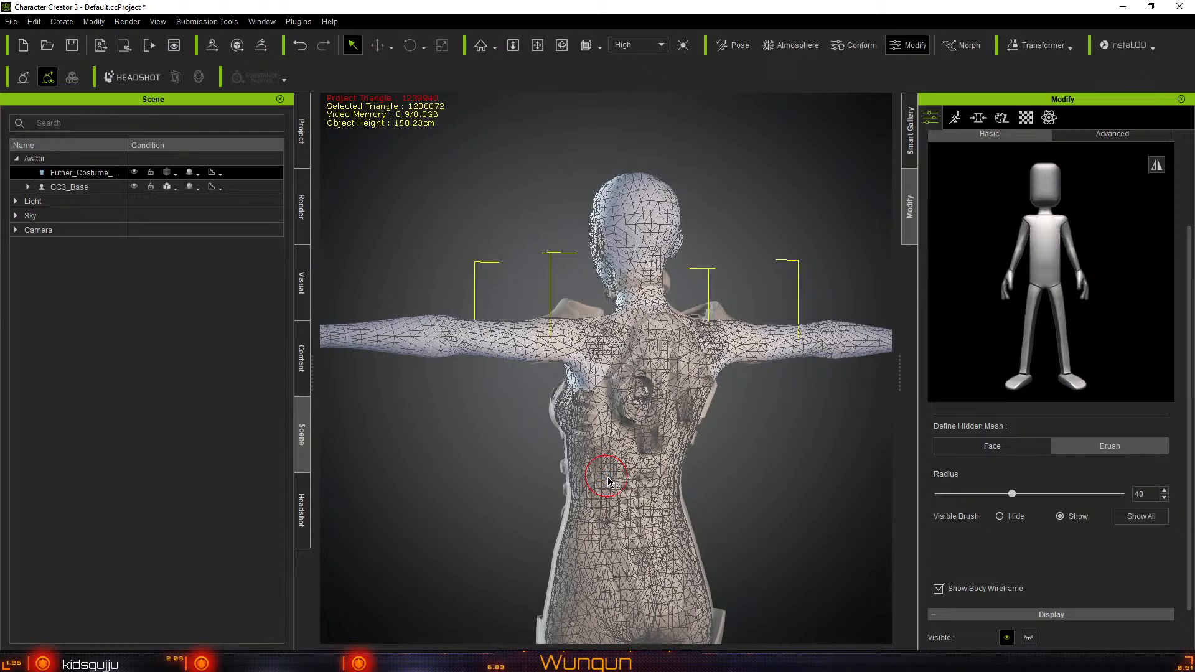
pyautogui.press('Escape')
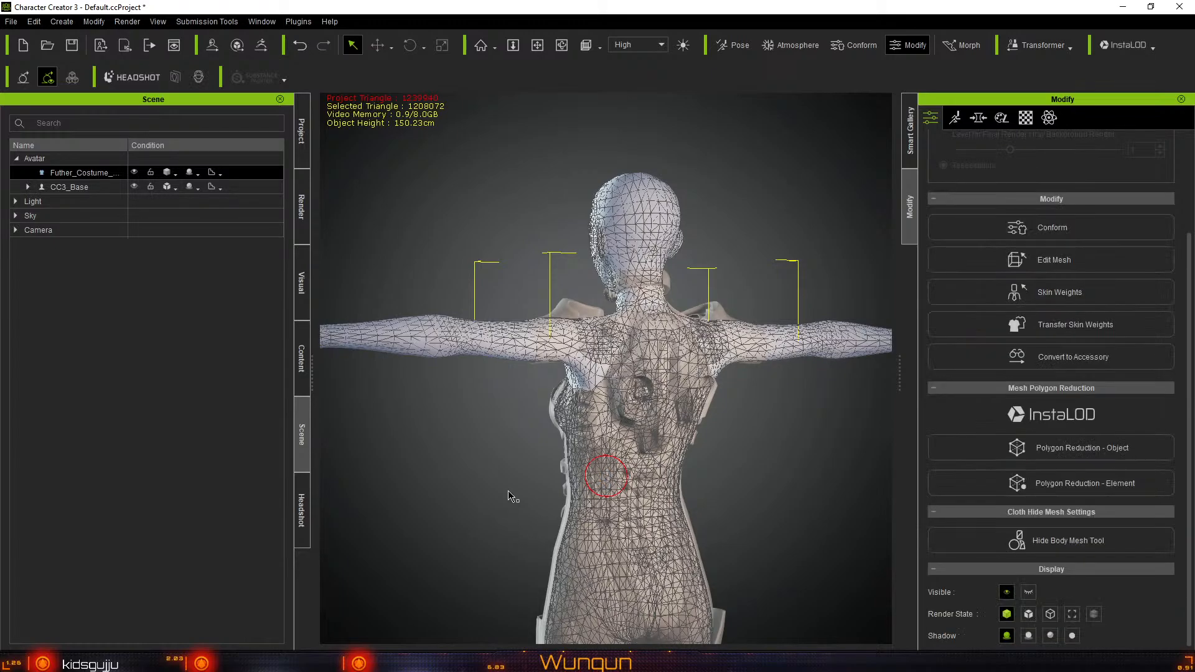
# Reopen the Hide Body Mesh Tool and brush away the body mesh around the avatar's left shoulder and underarm using the Hide brush, radius 40
pyautogui.moveTo(599, 493); pyautogui.dragTo(1097, 549, button='right')
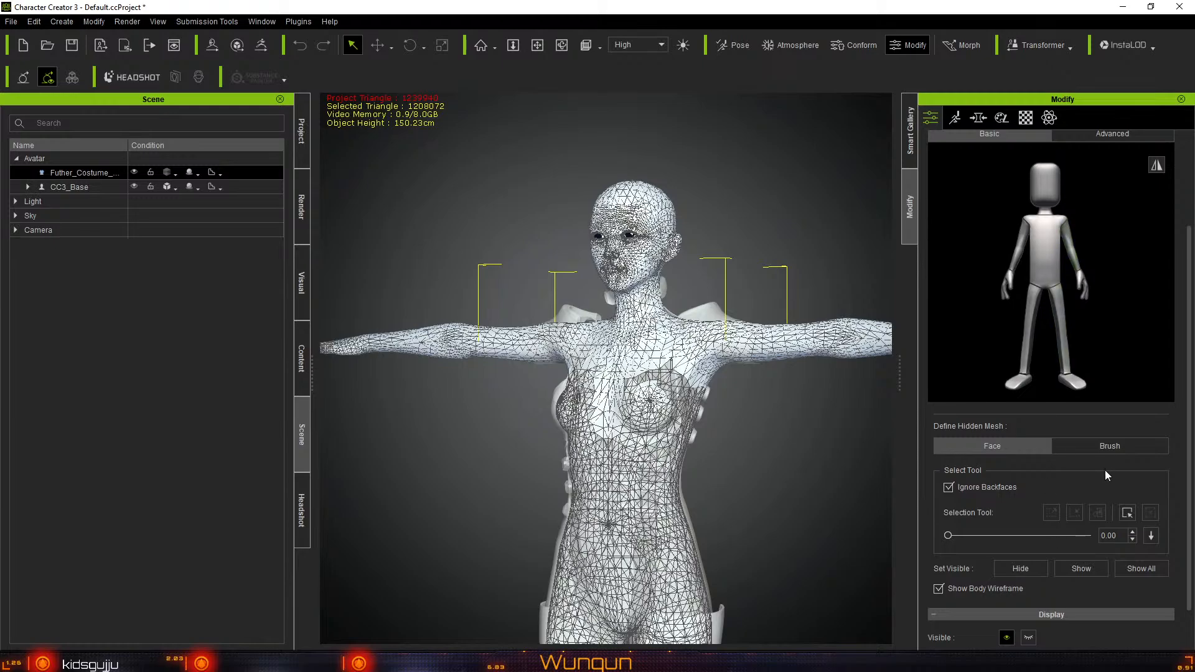
pyautogui.click(1106, 447)
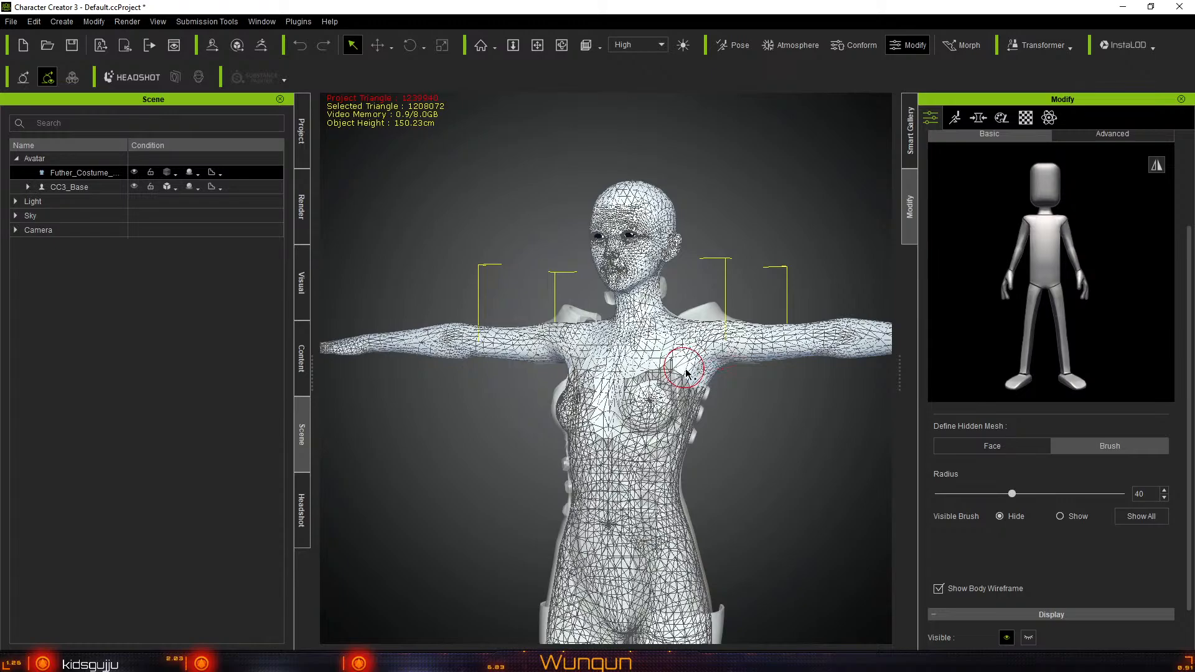
pyautogui.moveTo(699, 376); pyautogui.dragTo(705, 406)
pyautogui.moveTo(689, 354); pyautogui.dragTo(713, 376)
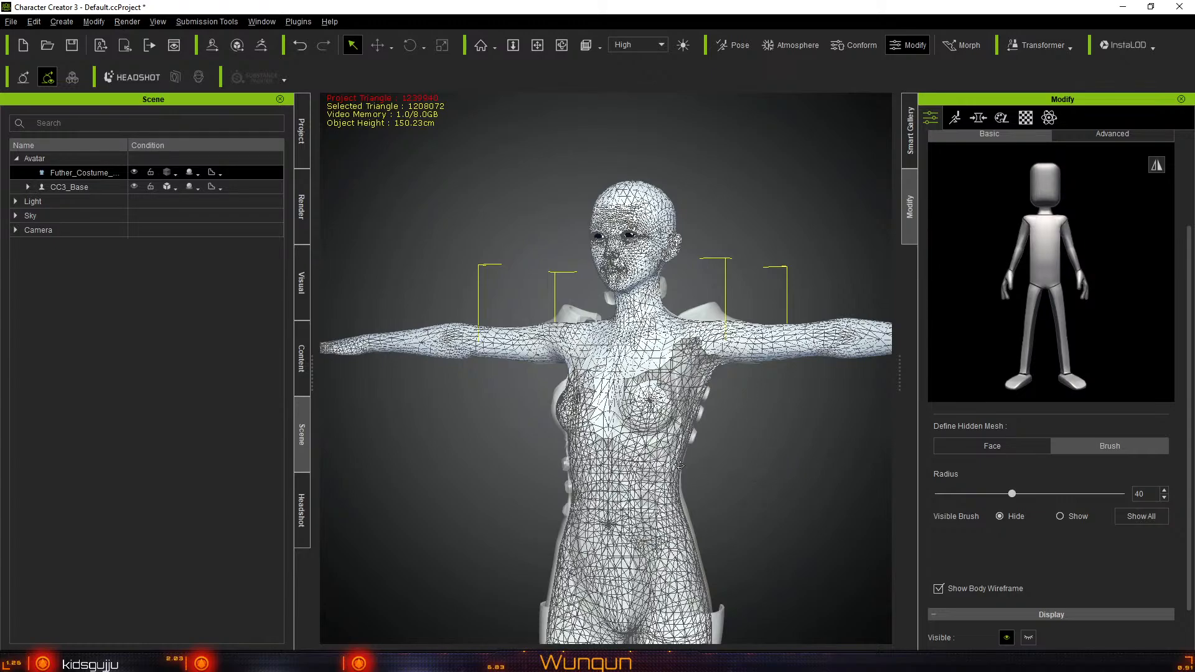
pyautogui.moveTo(632, 469); pyautogui.dragTo(153, 461, button='right')
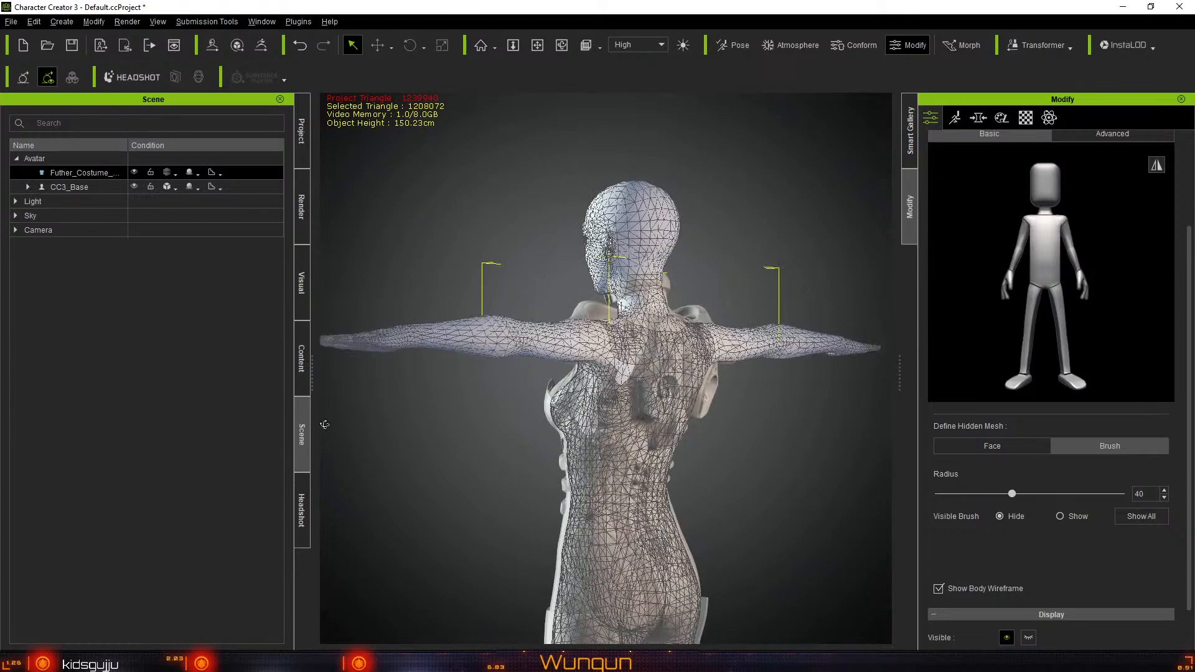
pyautogui.click(609, 366)
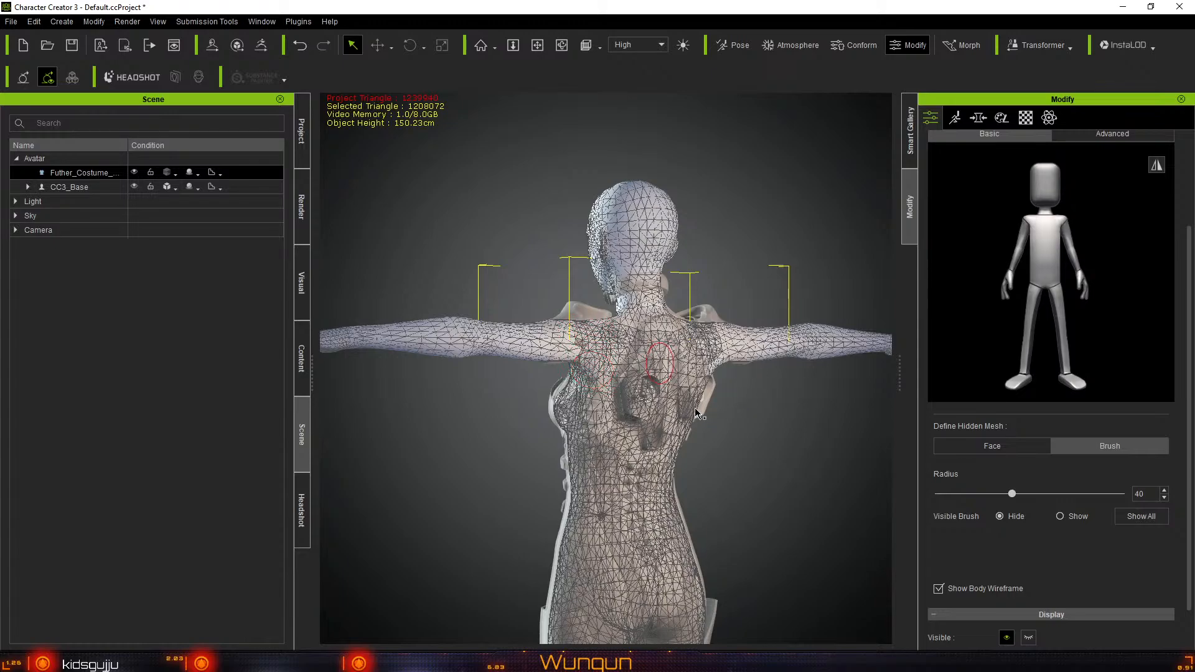
# Hide the body mesh around the avatar's right shoulder and underarm with the same brush, and leave the Hide Body Mesh Tool
pyautogui.moveTo(623, 423)
pyautogui.mouseDown(button='right')
pyautogui.moveTo(302, 430)
pyautogui.moveTo(542, 387)
pyautogui.moveTo(650, 387)
pyautogui.mouseUp(button='right')
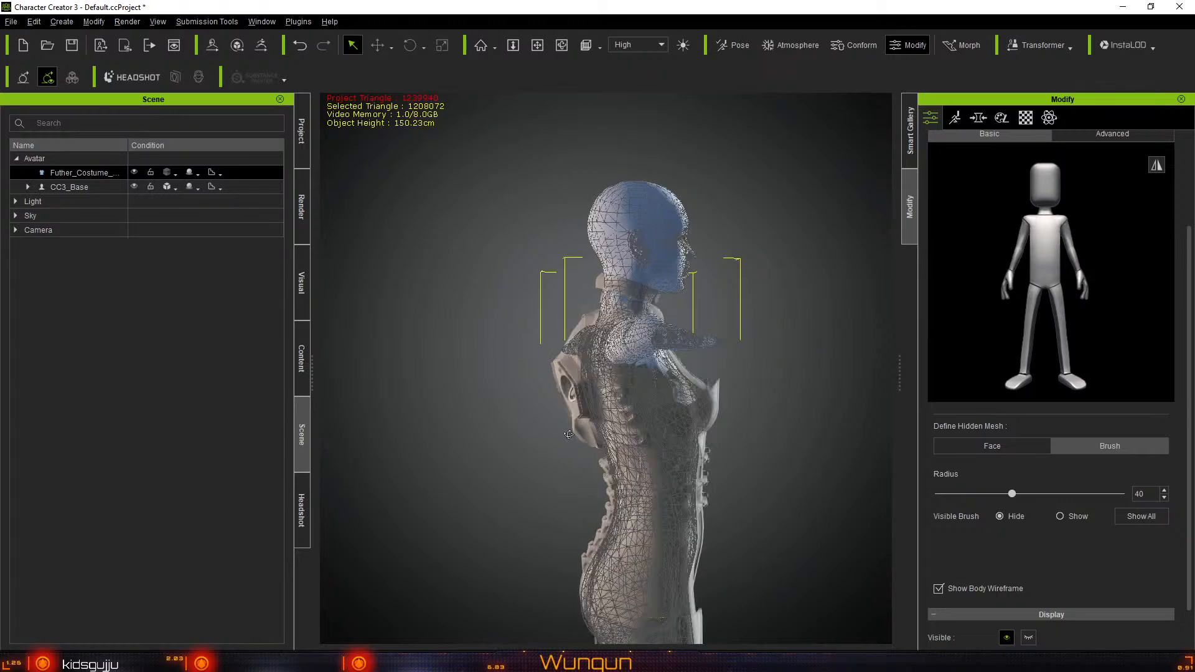
pyautogui.moveTo(568, 433); pyautogui.dragTo(385, 443, button='right')
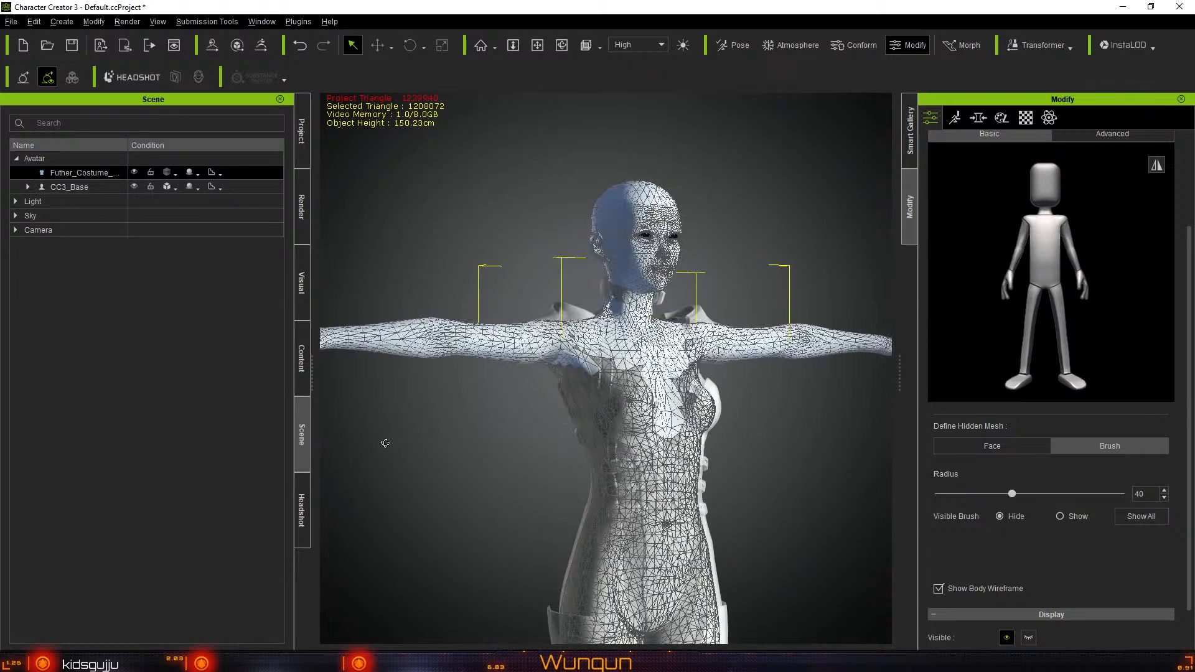
pyautogui.click(573, 364)
pyautogui.moveTo(580, 368)
pyautogui.mouseDown()
pyautogui.moveTo(559, 352)
pyautogui.moveTo(558, 318)
pyautogui.moveTo(563, 376)
pyautogui.mouseUp()
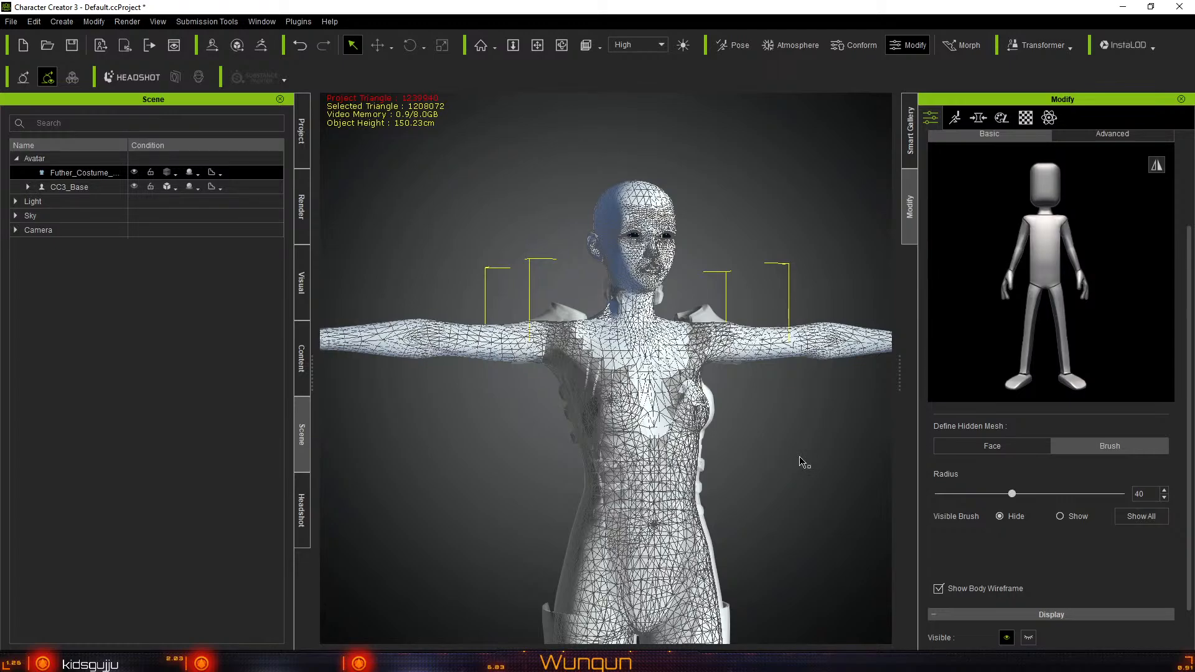
pyautogui.press('Escape')
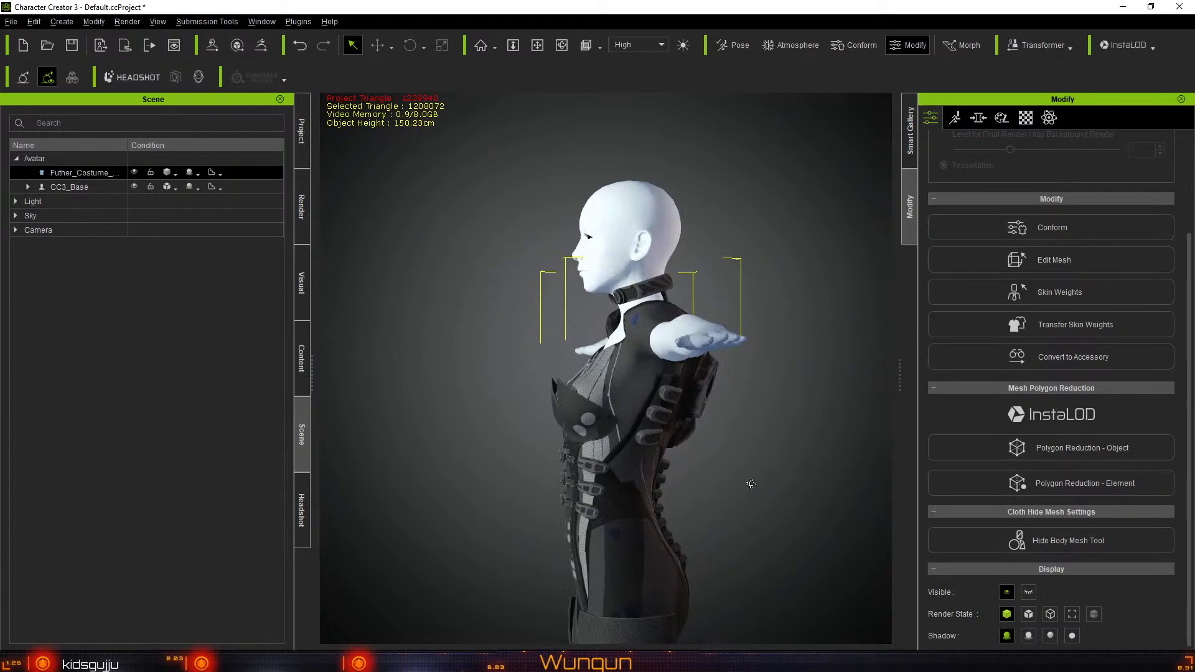
# Examine the bodysuit from the back, side and front, down to the legs, for body mesh showing through
pyautogui.moveTo(751, 484); pyautogui.dragTo(400, 487, button='right')
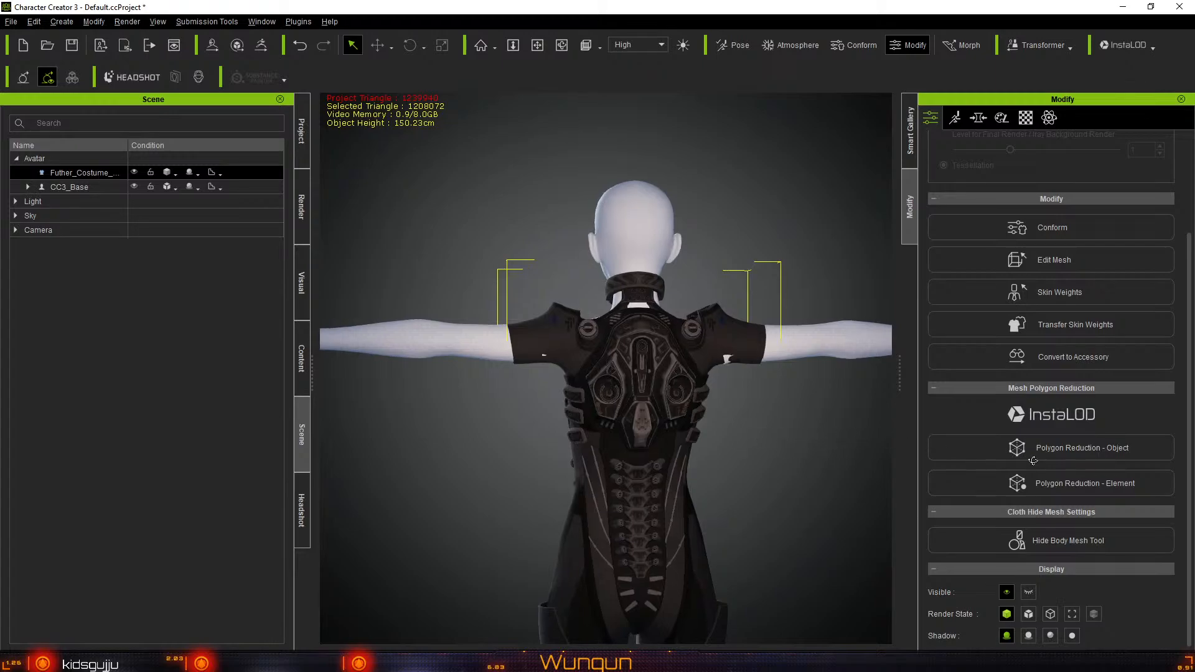
pyautogui.moveTo(887, 448); pyautogui.dragTo(936, 485, button='right')
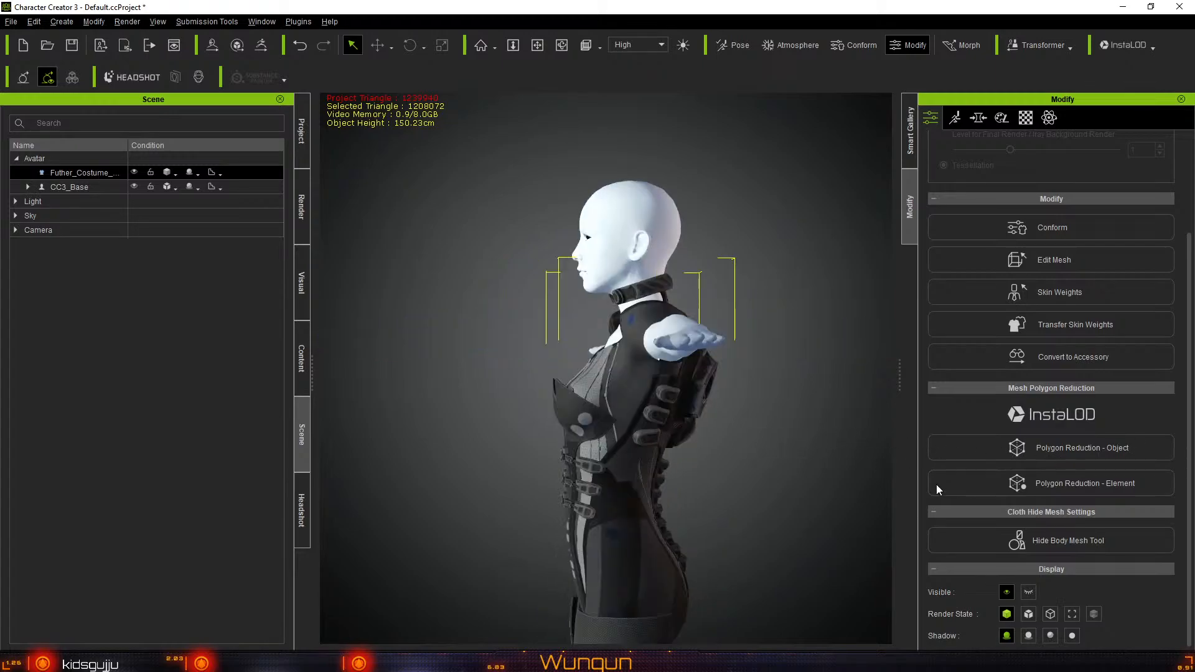
pyautogui.moveTo(752, 453); pyautogui.dragTo(803, 473, button='right')
pyautogui.scroll(-5, 796, 474)
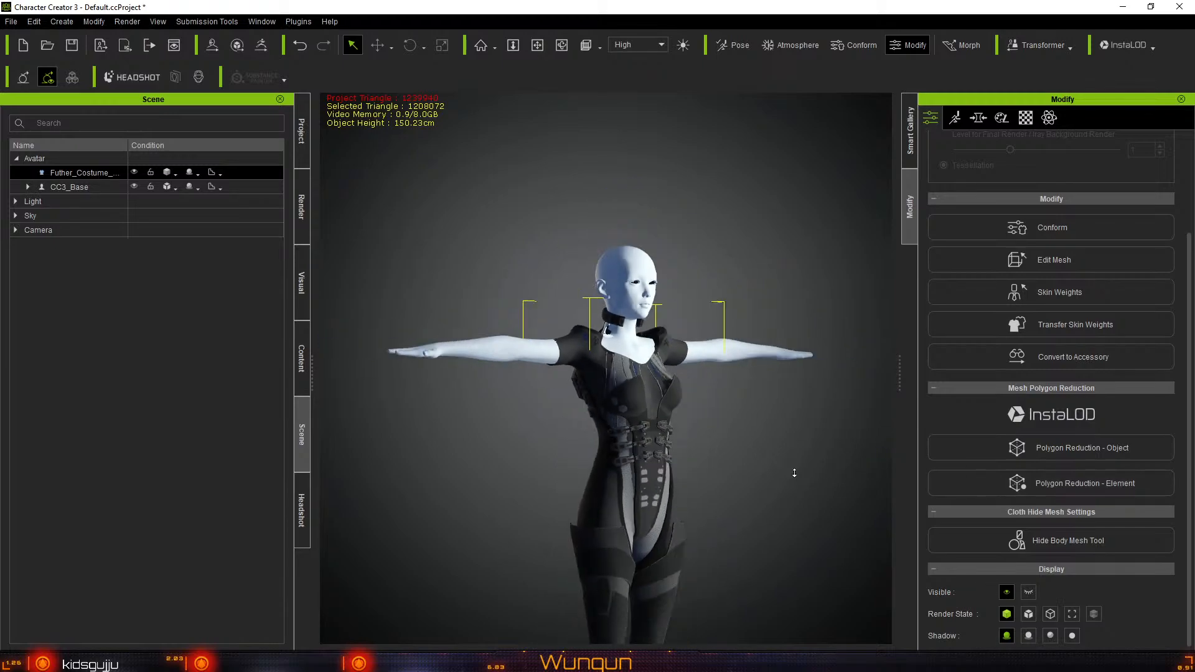
pyautogui.scroll(-2, 794, 473)
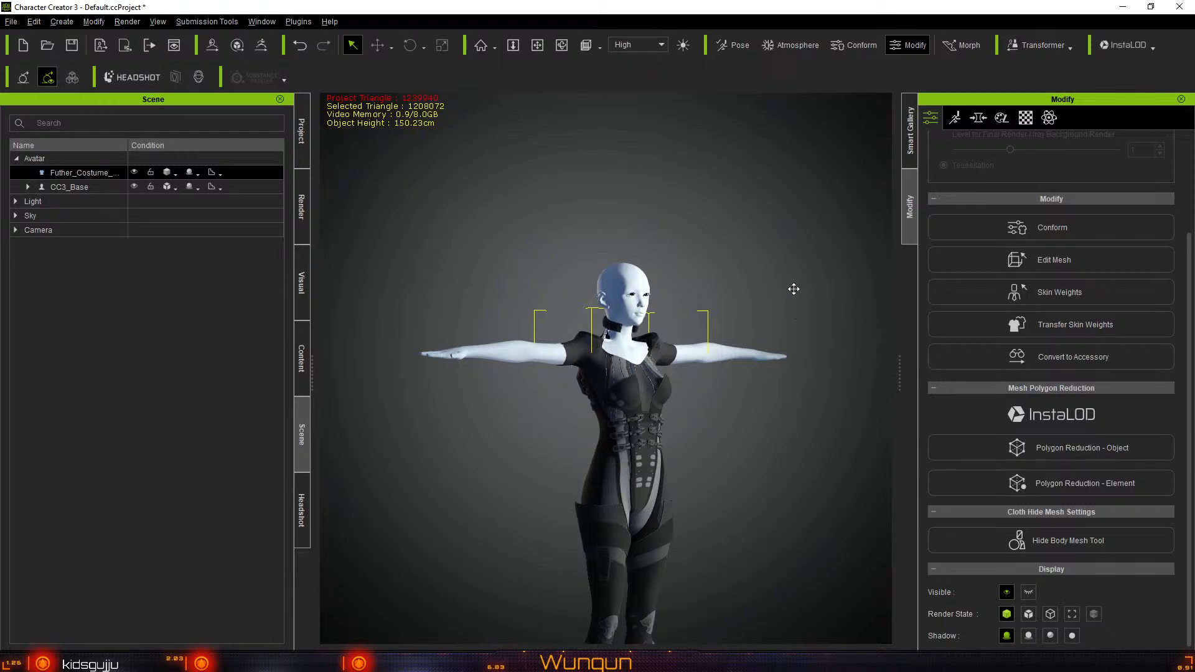
pyautogui.moveTo(794, 289); pyautogui.dragTo(753, 311, button='middle')
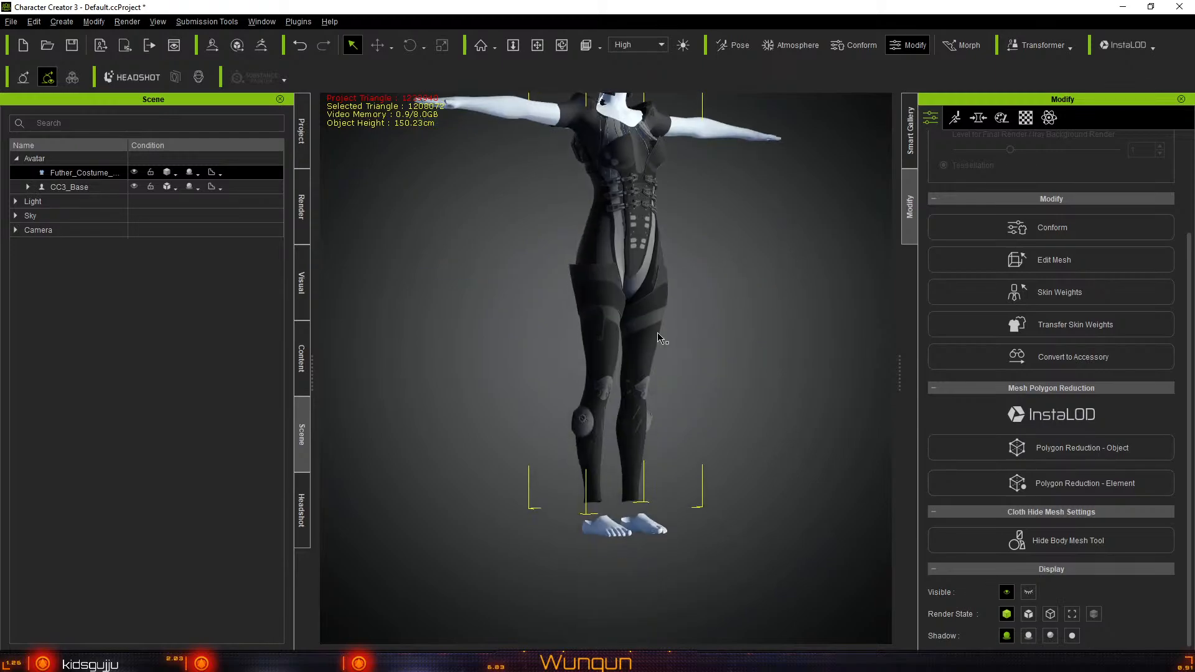
pyautogui.moveTo(572, 340); pyautogui.dragTo(804, 340, button='right')
pyautogui.moveTo(804, 341); pyautogui.dragTo(812, 436, button='middle')
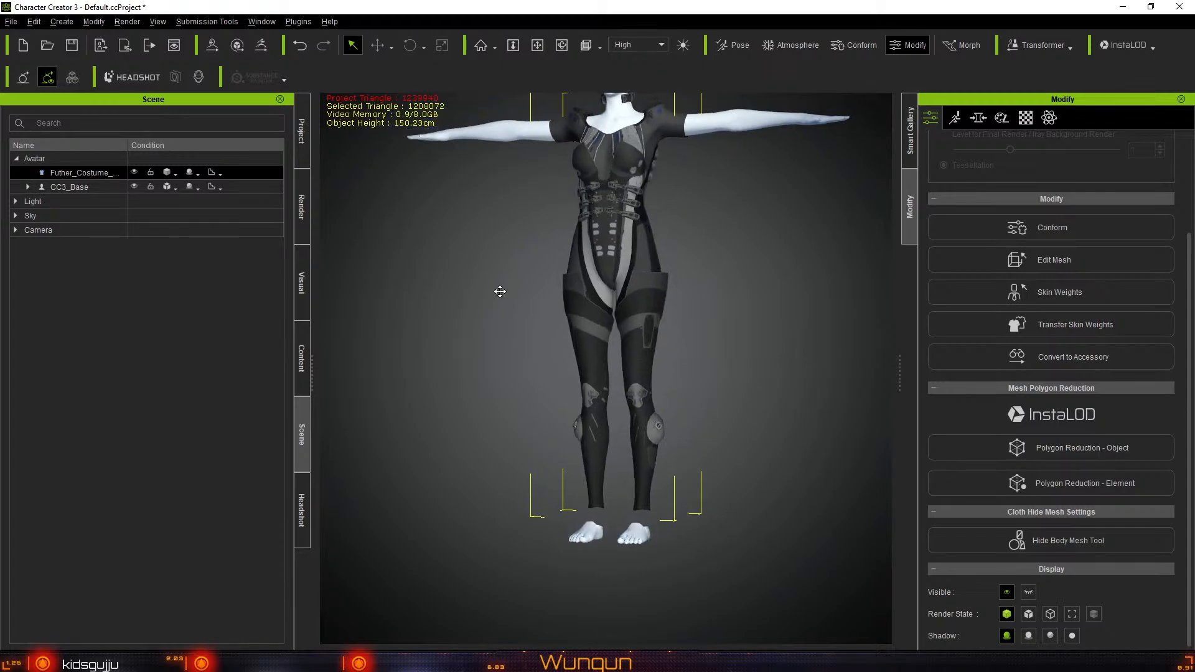
# Deselect the suit and apply the Moving_Walk pose from the 1_Female Pose motion templates to the avatar
pyautogui.click(369, 276)
pyautogui.click(304, 344)
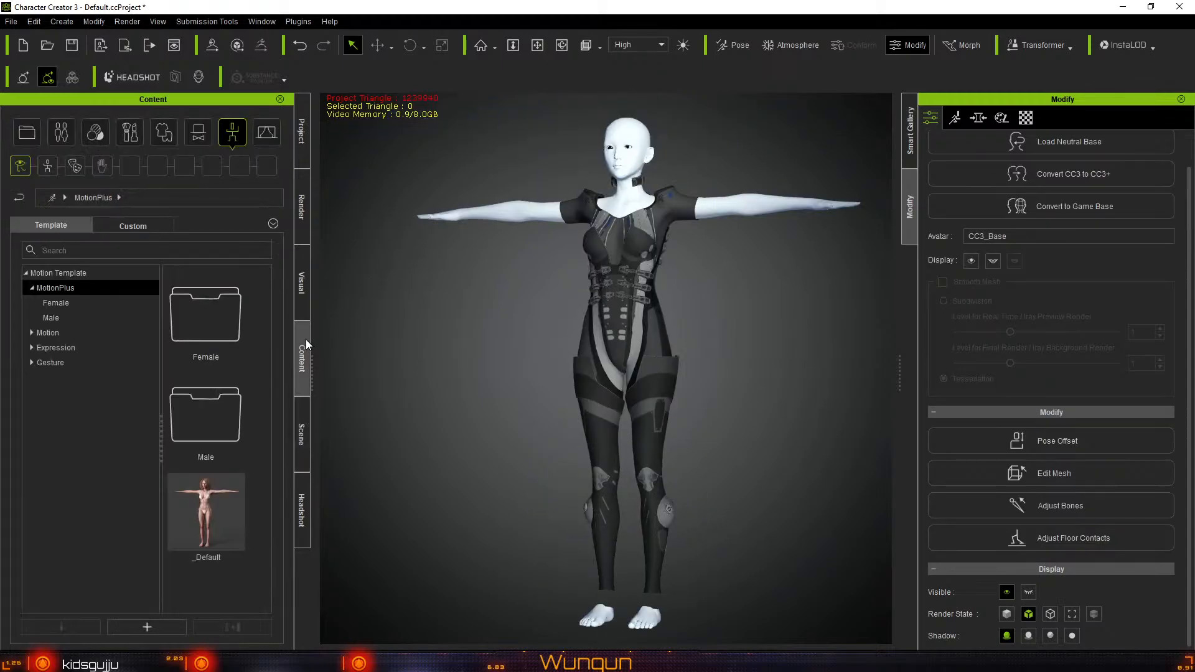
pyautogui.click(62, 299)
pyautogui.click(55, 319)
pyautogui.click(53, 330)
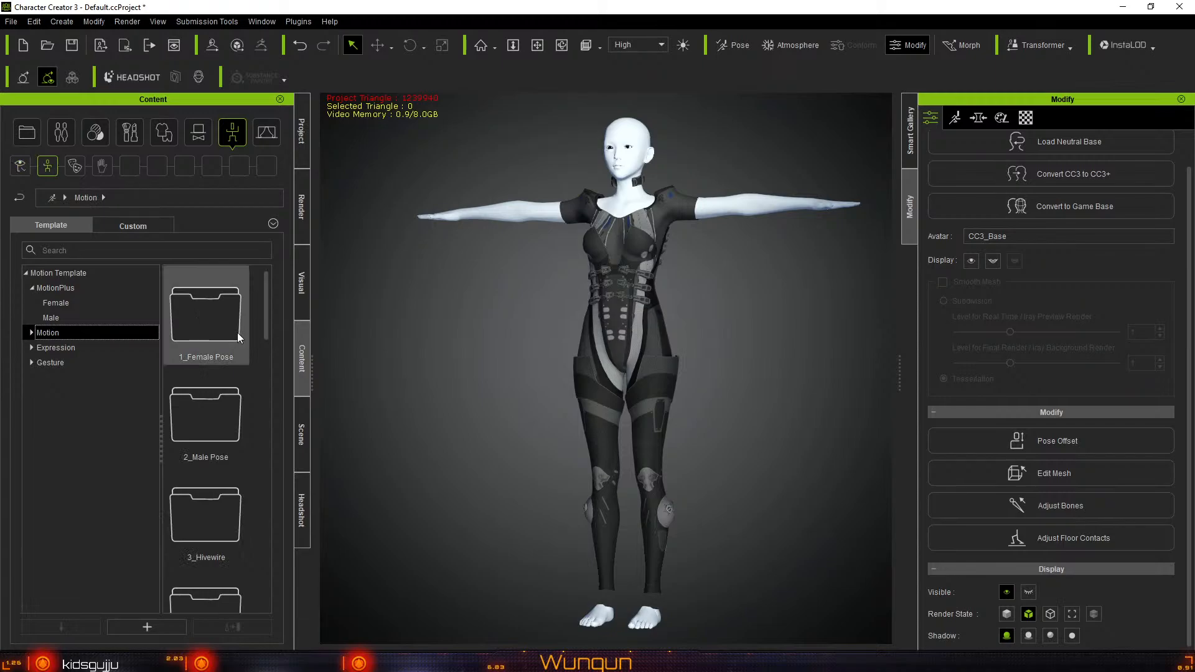
pyautogui.doubleClick(213, 329)
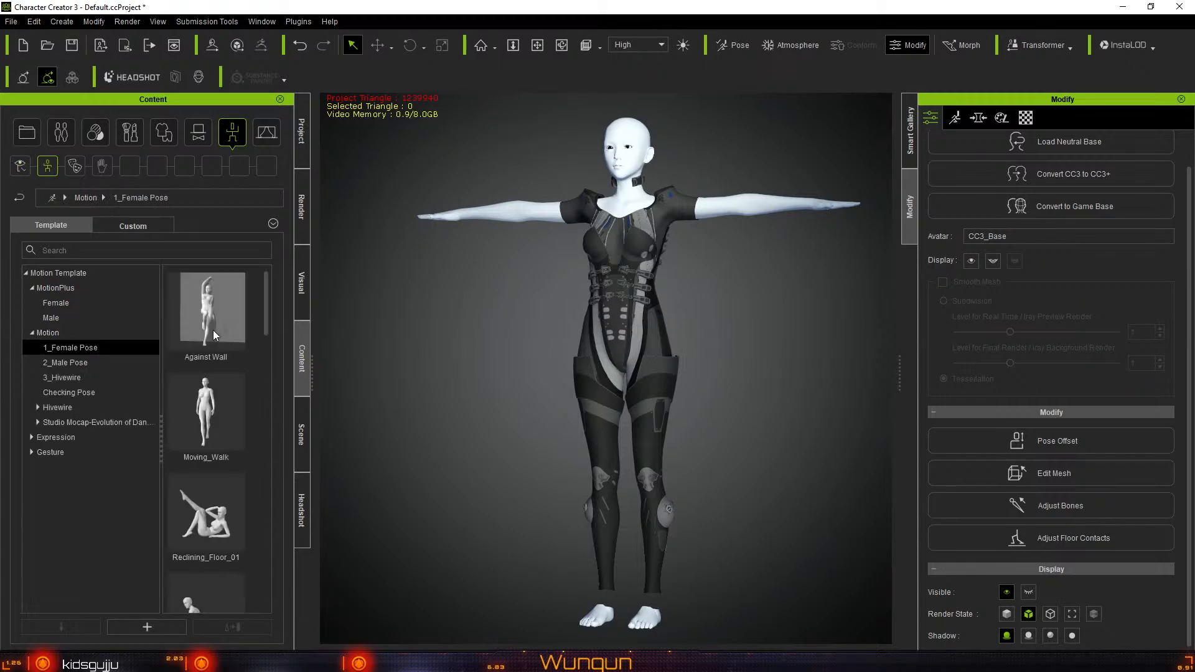
pyautogui.doubleClick(206, 396)
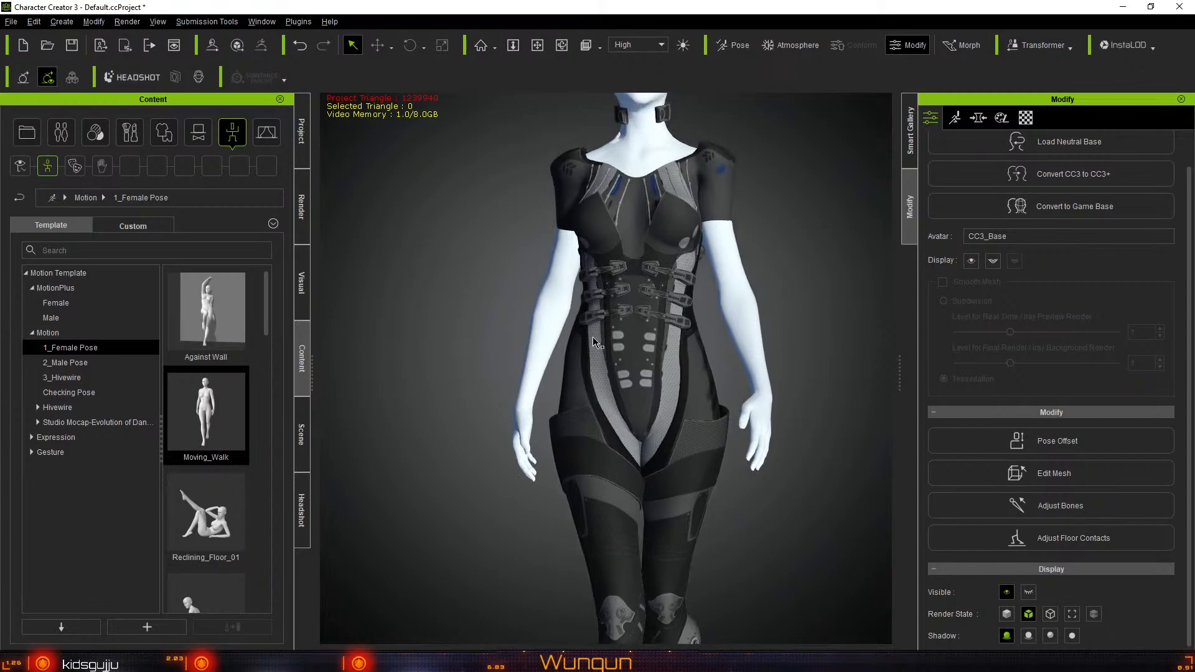
# Check how the bodysuit deforms in the walking pose from all sides, and apply the Sitting_Barstool pose
pyautogui.moveTo(687, 331); pyautogui.dragTo(886, 331, button='right')
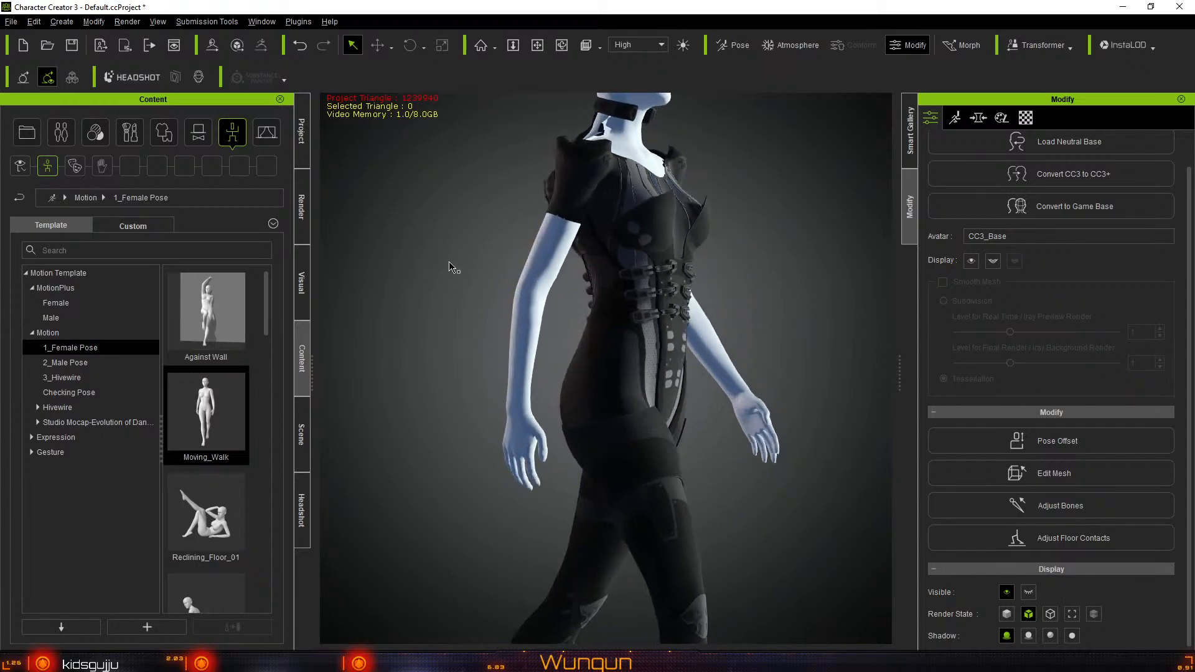
pyautogui.moveTo(452, 263); pyautogui.dragTo(886, 294, button='right')
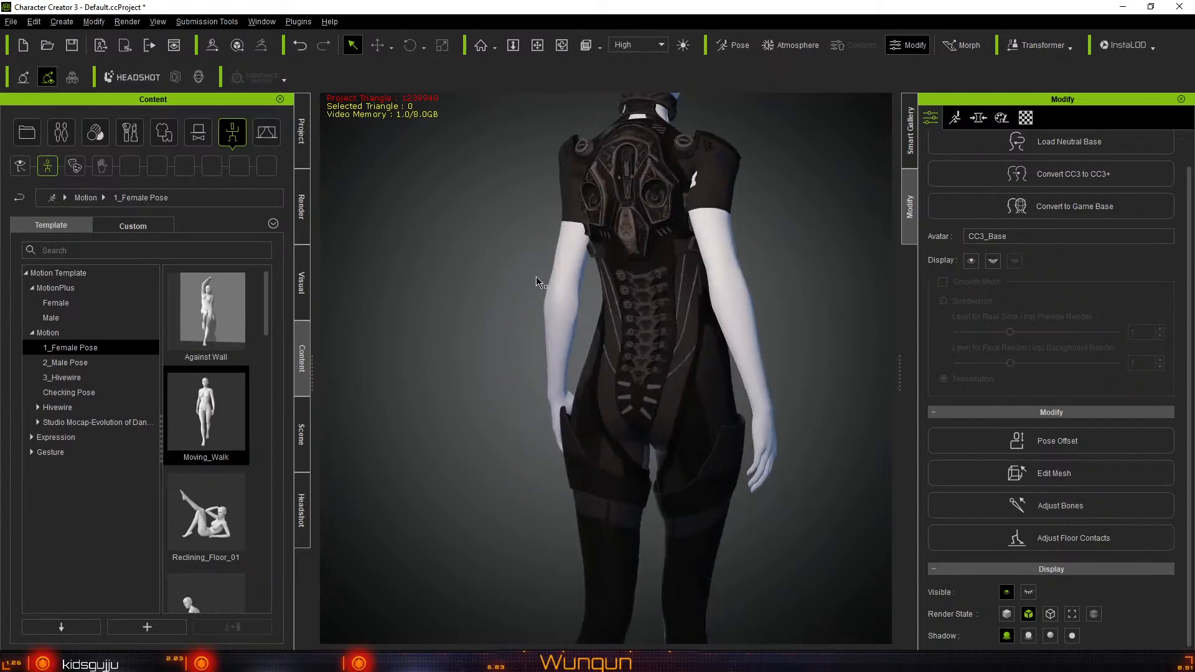
pyautogui.moveTo(745, 300); pyautogui.dragTo(512, 287, button='right')
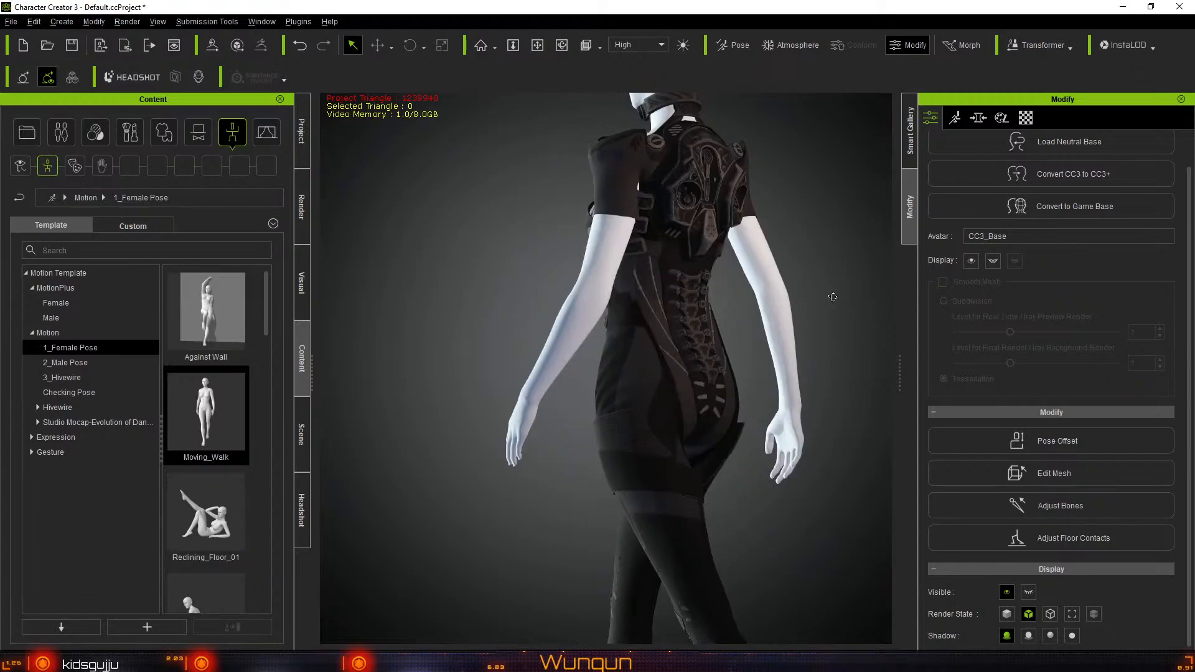
pyautogui.moveTo(832, 296); pyautogui.dragTo(896, 301, button='right')
pyautogui.moveTo(536, 281); pyautogui.dragTo(822, 291, button='right')
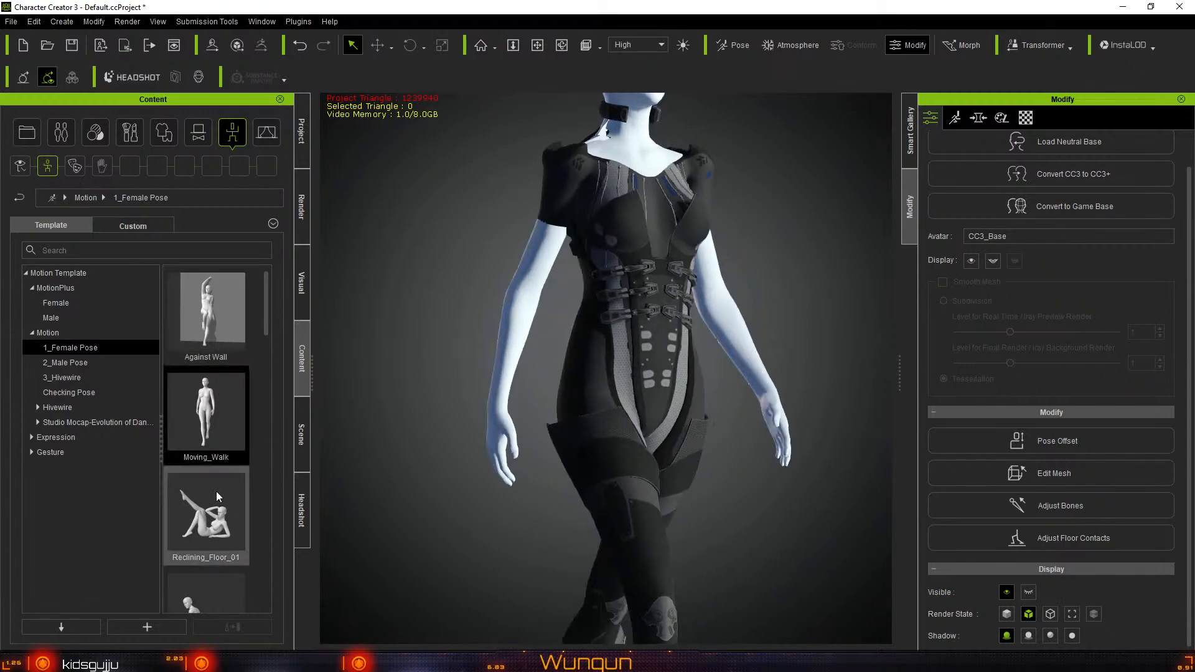
pyautogui.scroll(-3, 218, 495)
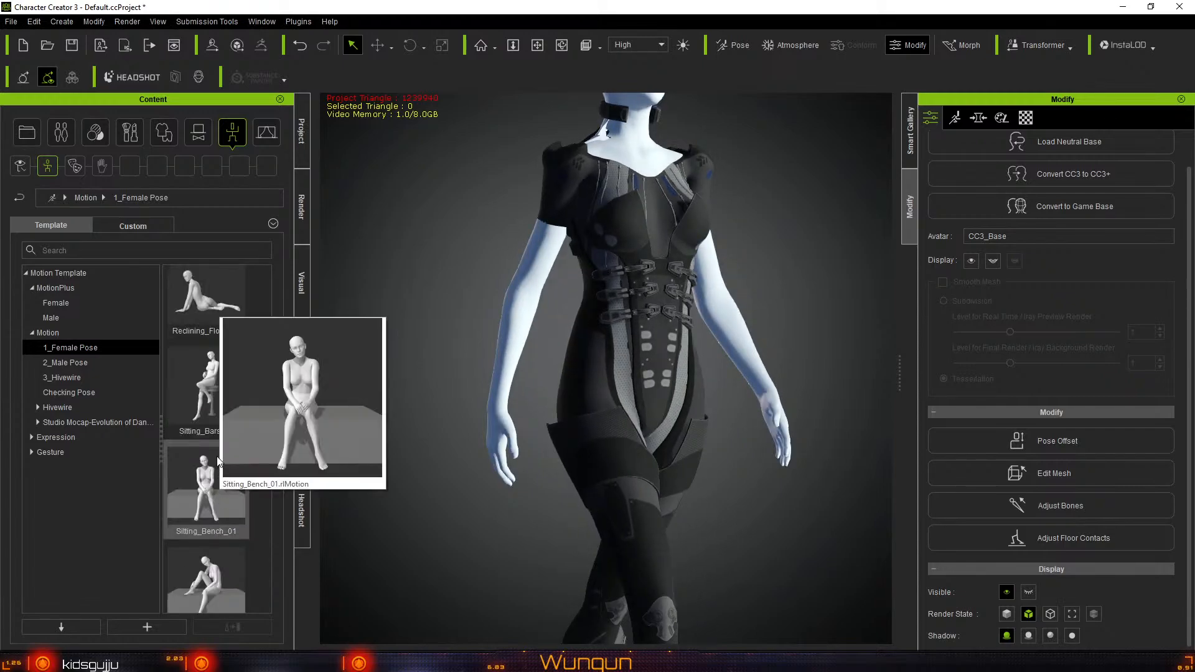
pyautogui.doubleClick(195, 379)
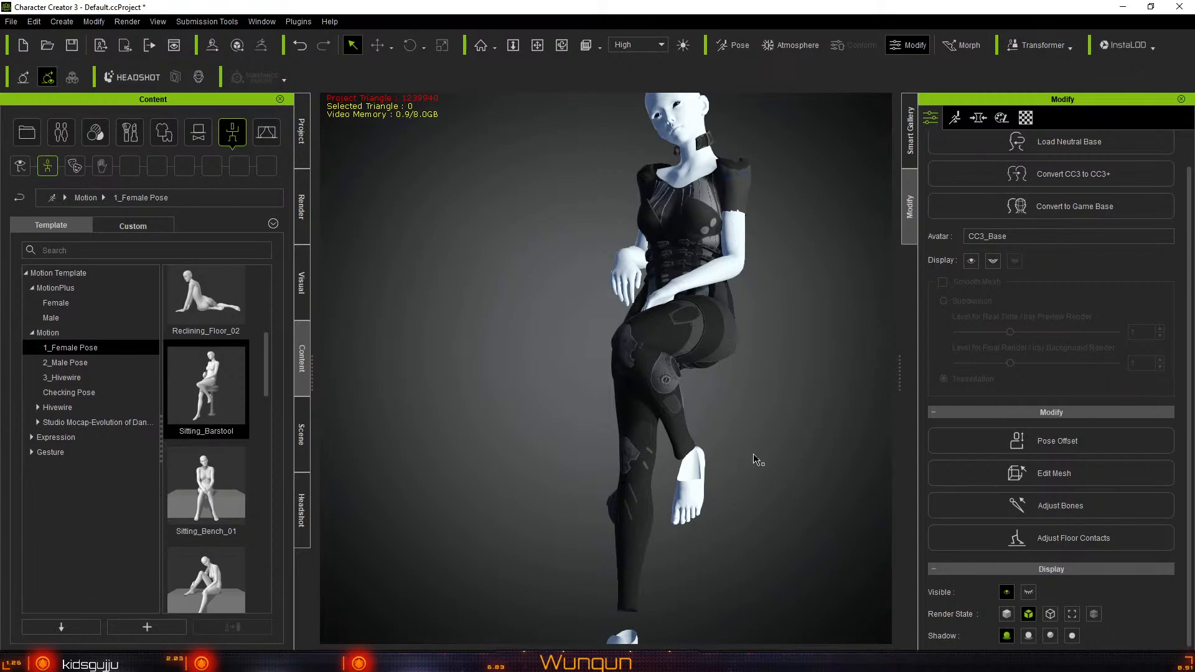
# Examine the bodysuit's neckline, shoulders, chest, back and legs in the sitting pose for gaps and deformation
pyautogui.moveTo(754, 475); pyautogui.dragTo(758, 491, button='middle')
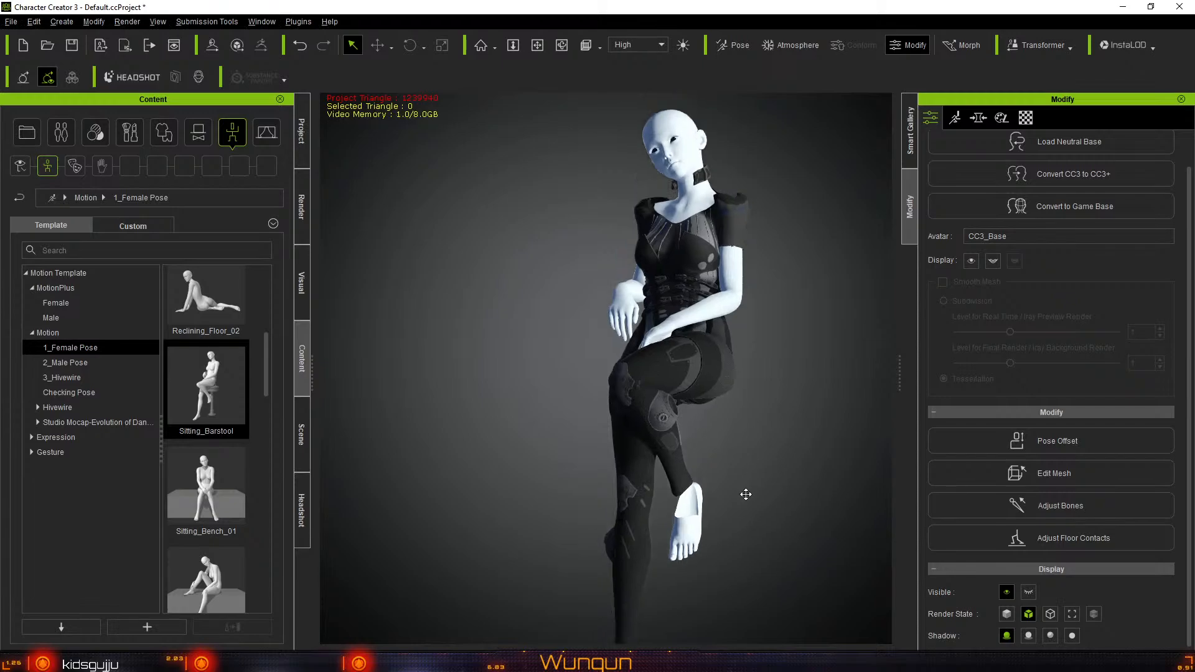
pyautogui.moveTo(758, 490); pyautogui.dragTo(613, 378, button='right')
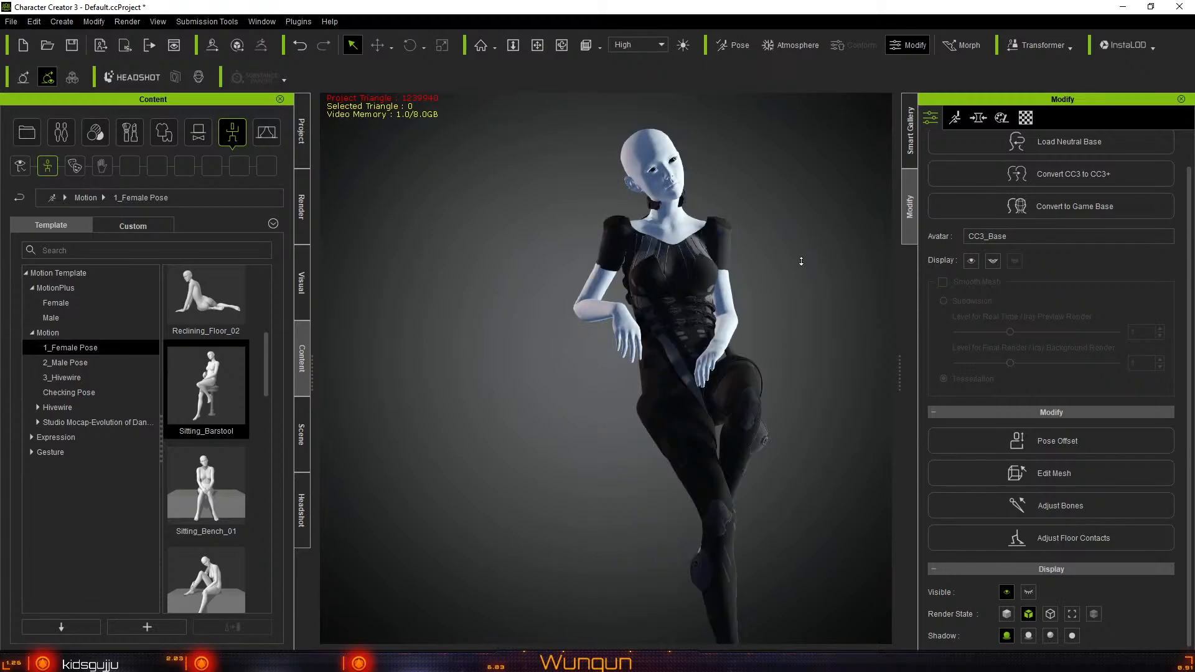
pyautogui.scroll(3, 801, 261)
pyautogui.moveTo(502, 208); pyautogui.dragTo(462, 349, button='middle')
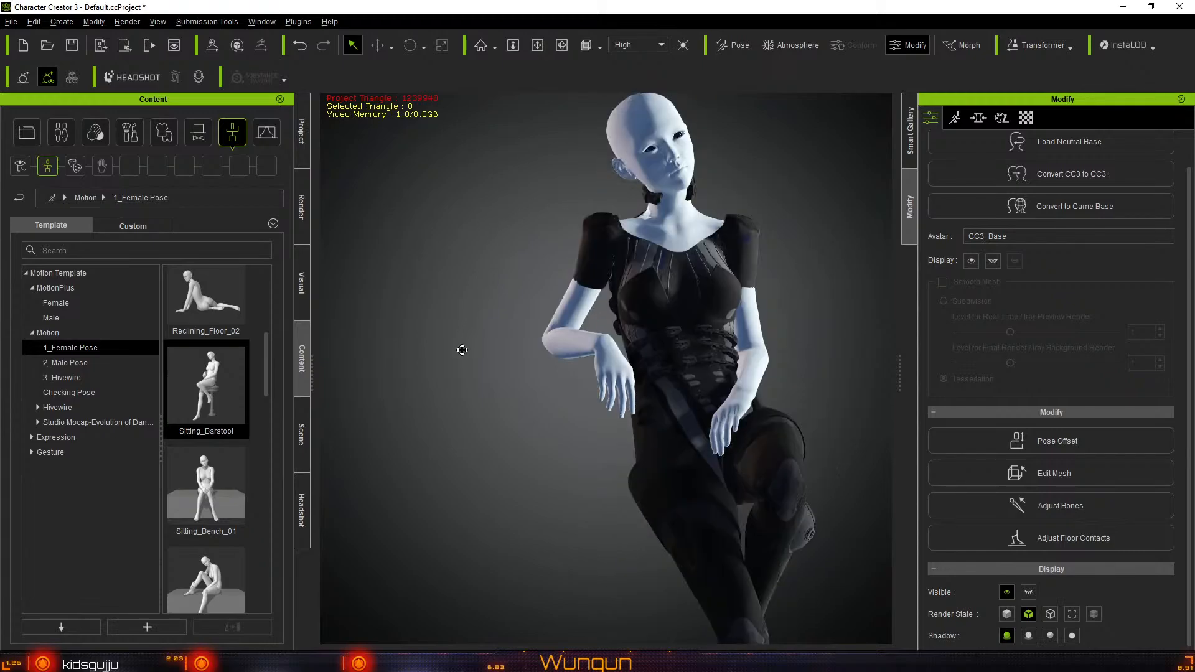
pyautogui.scroll(3, 462, 350)
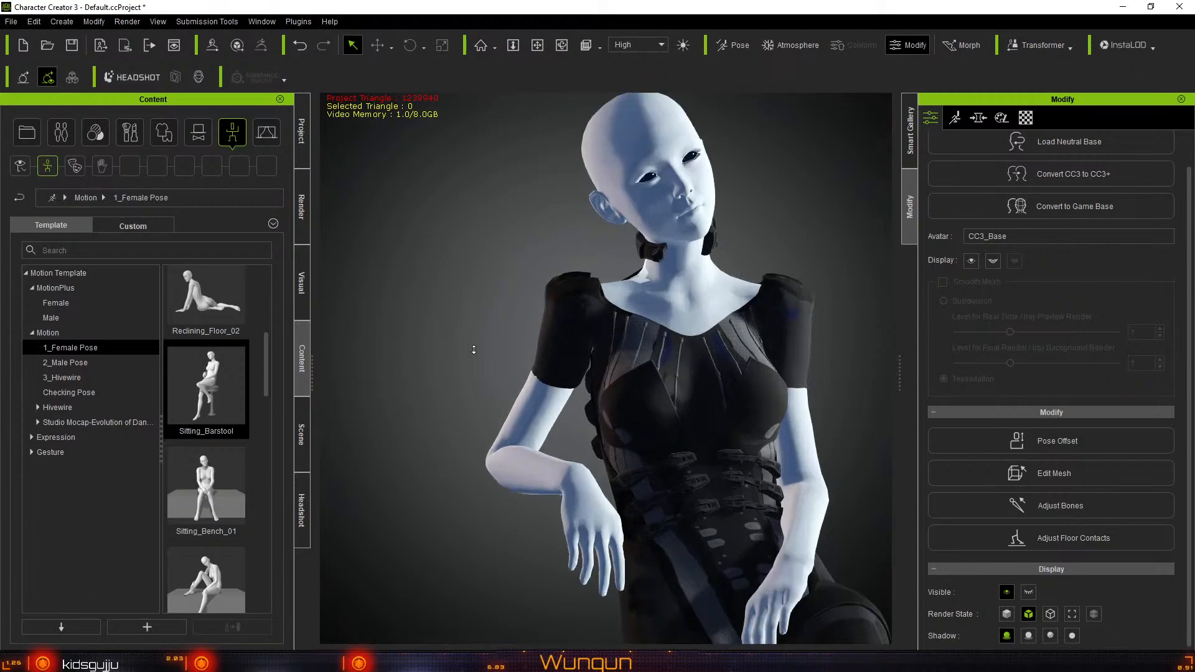
pyautogui.moveTo(461, 350); pyautogui.dragTo(636, 344, button='right')
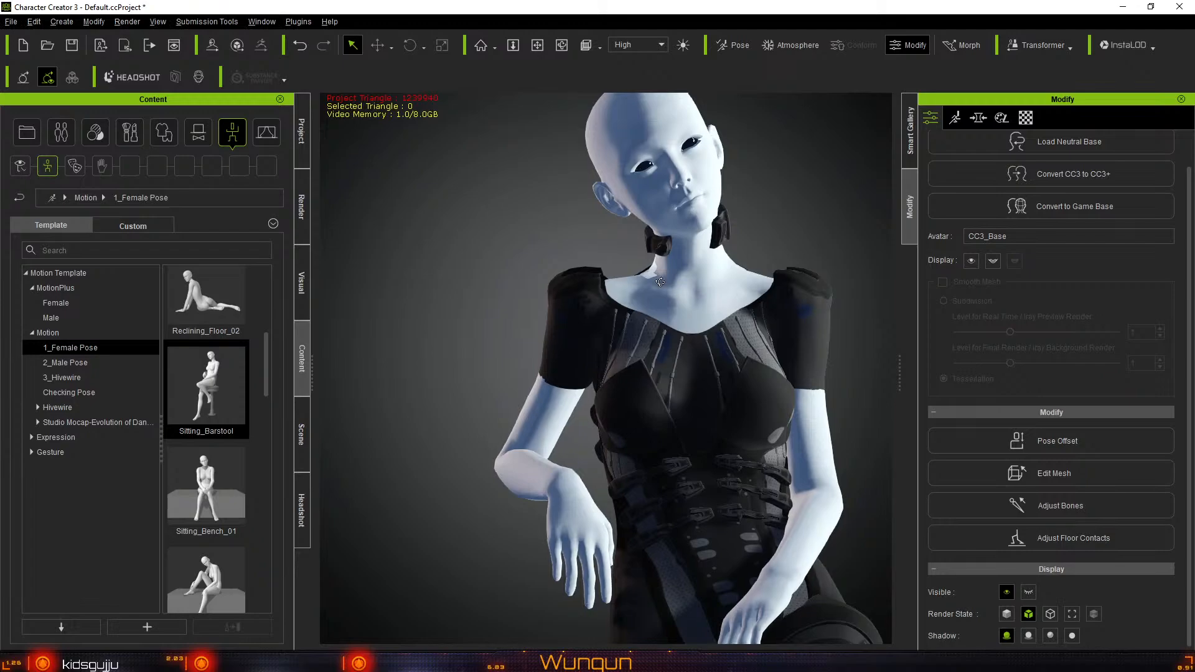
pyautogui.moveTo(700, 291); pyautogui.dragTo(423, 262, button='right')
pyautogui.scroll(5, 736, 408)
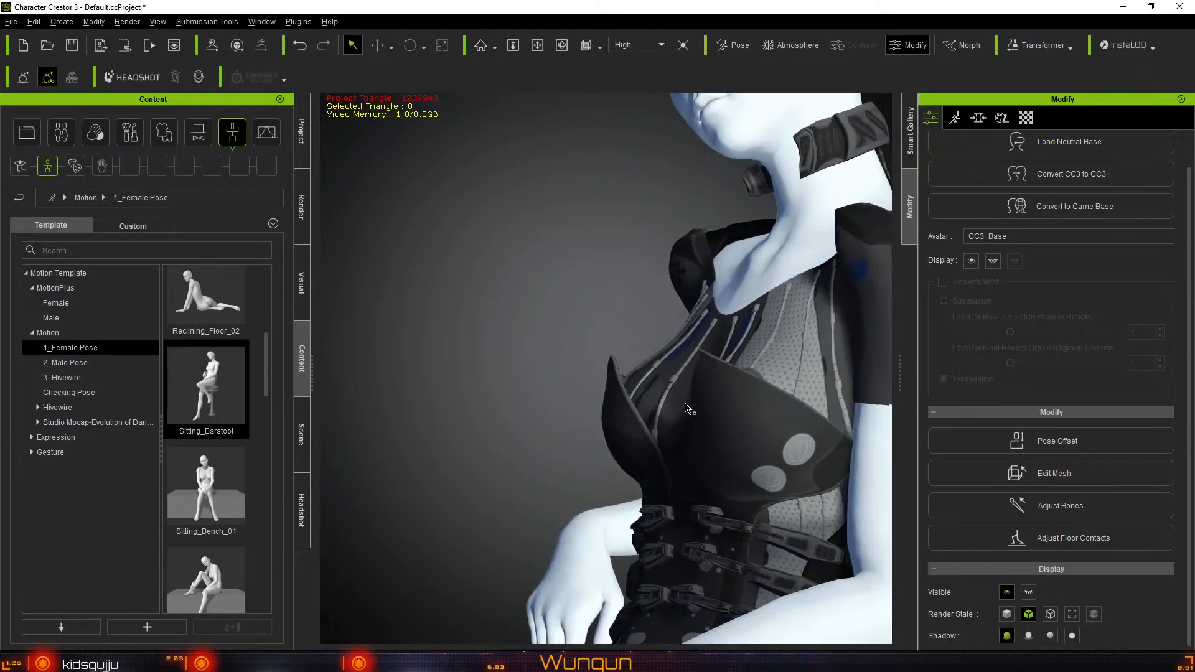
pyautogui.moveTo(777, 406); pyautogui.dragTo(724, 433, button='right')
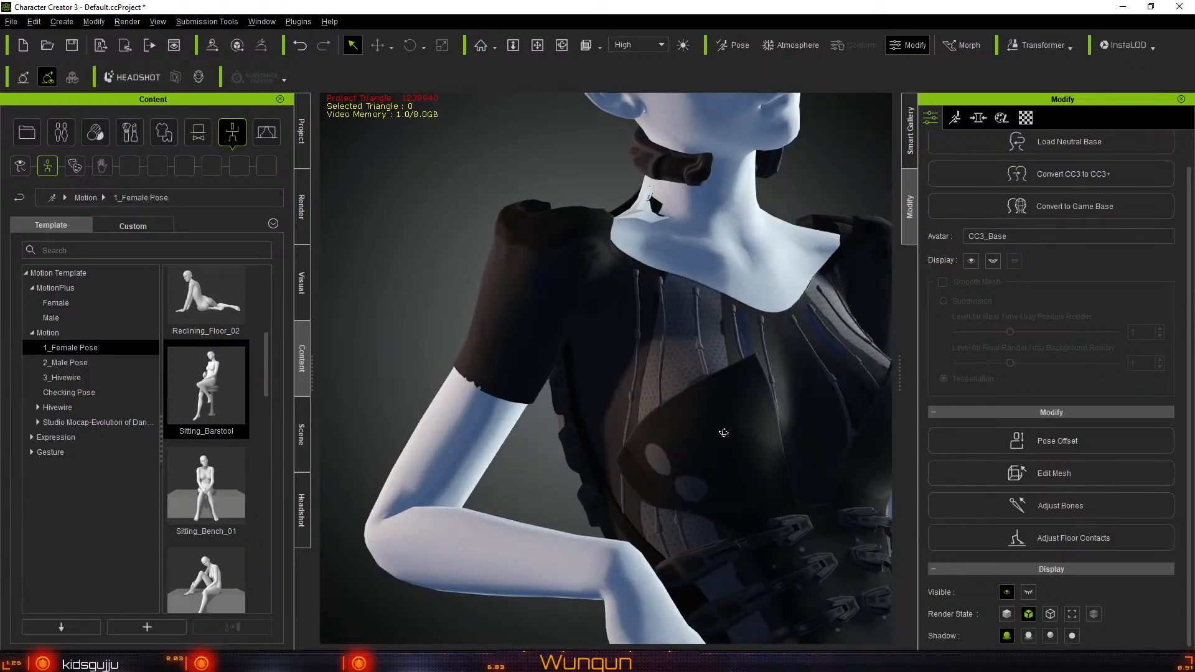
pyautogui.moveTo(853, 419); pyautogui.dragTo(662, 433, button='right')
pyautogui.moveTo(774, 432); pyautogui.dragTo(547, 347, button='right')
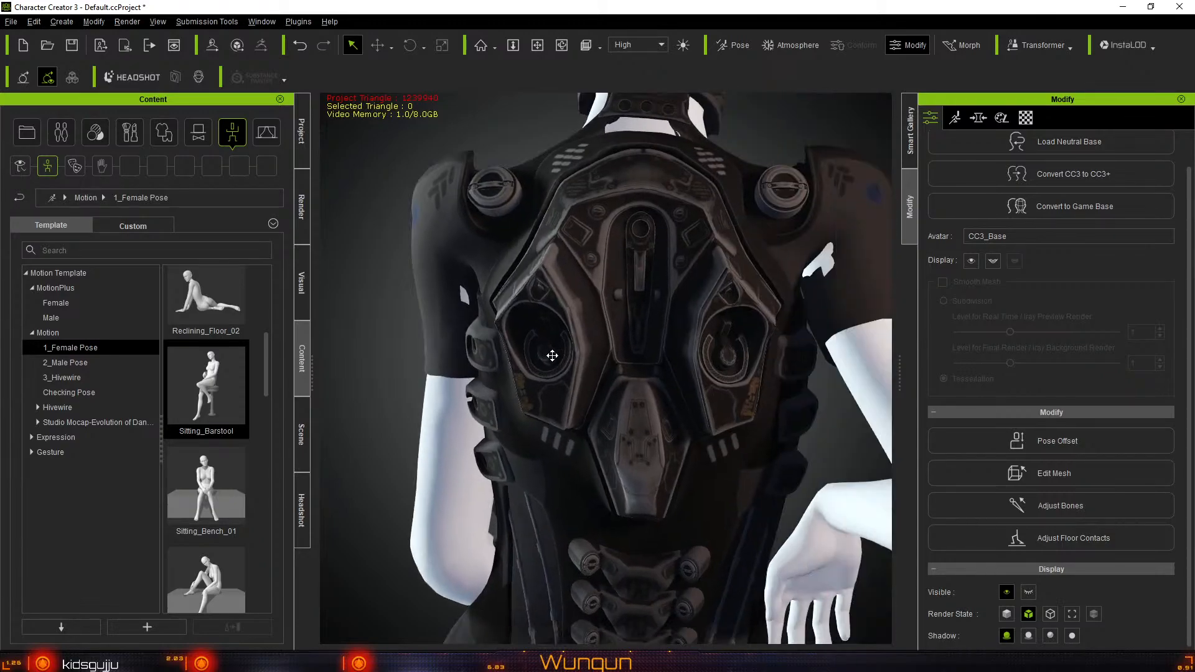
pyautogui.moveTo(806, 408); pyautogui.dragTo(631, 448, button='right')
pyautogui.scroll(-3, 632, 448)
pyautogui.moveTo(877, 483); pyautogui.dragTo(726, 504, button='right')
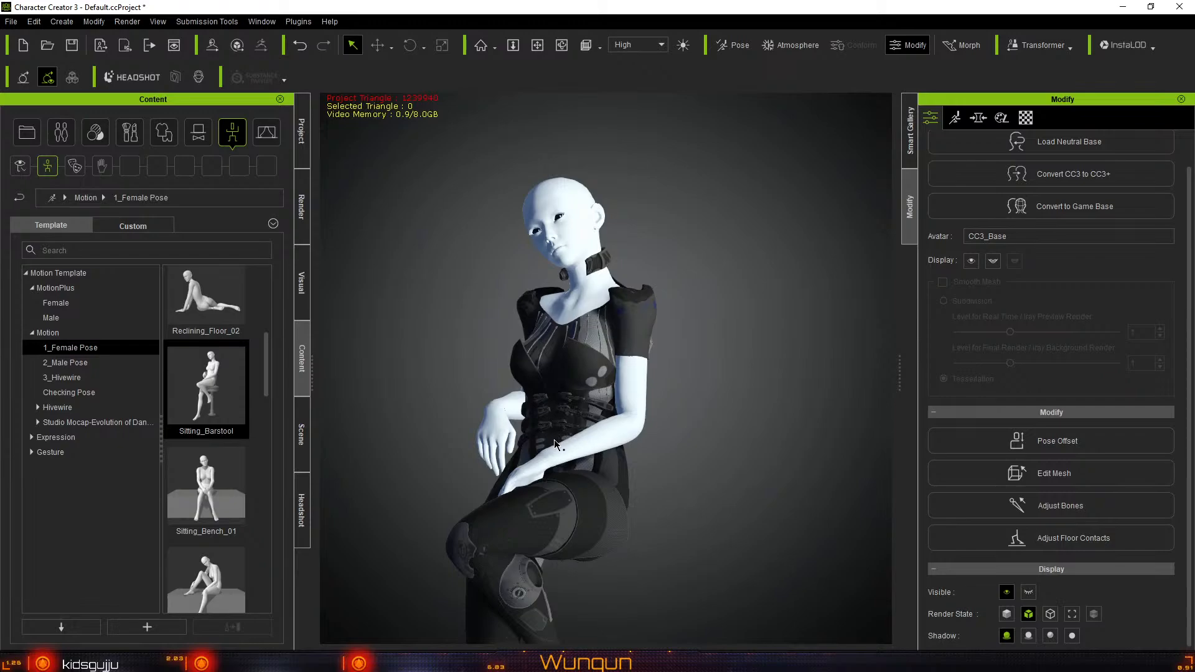
pyautogui.scroll(-2, 552, 439)
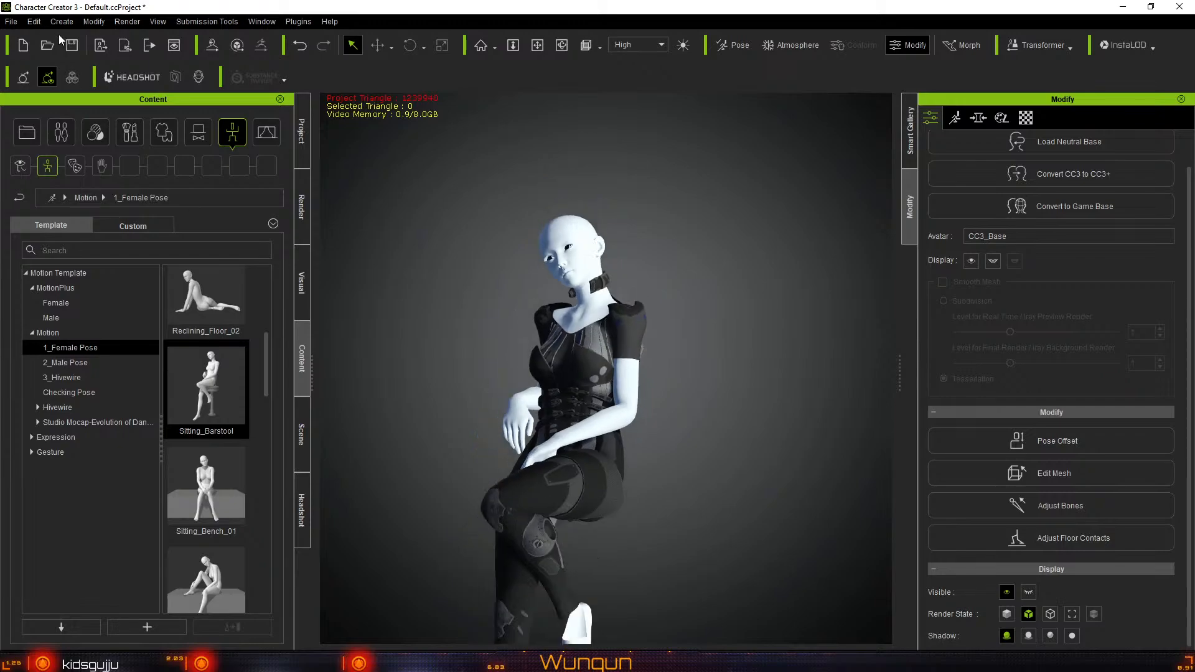
# Save the project under the new file name Defaultcyrien
pyautogui.click(12, 21)
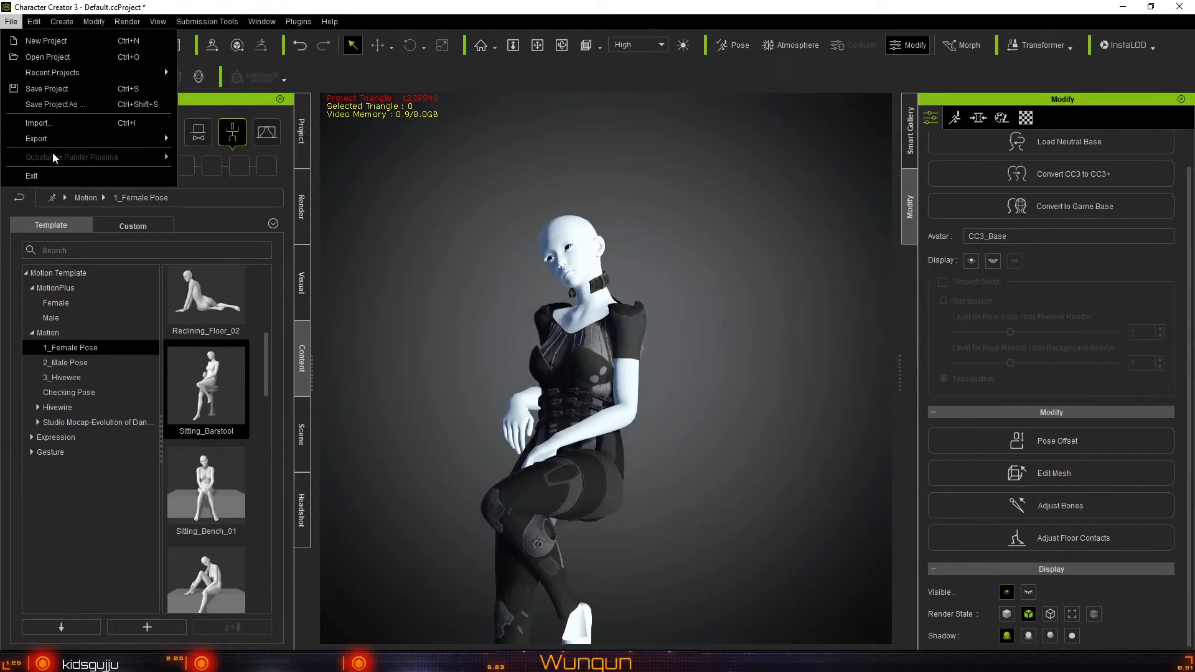
pyautogui.click(58, 105)
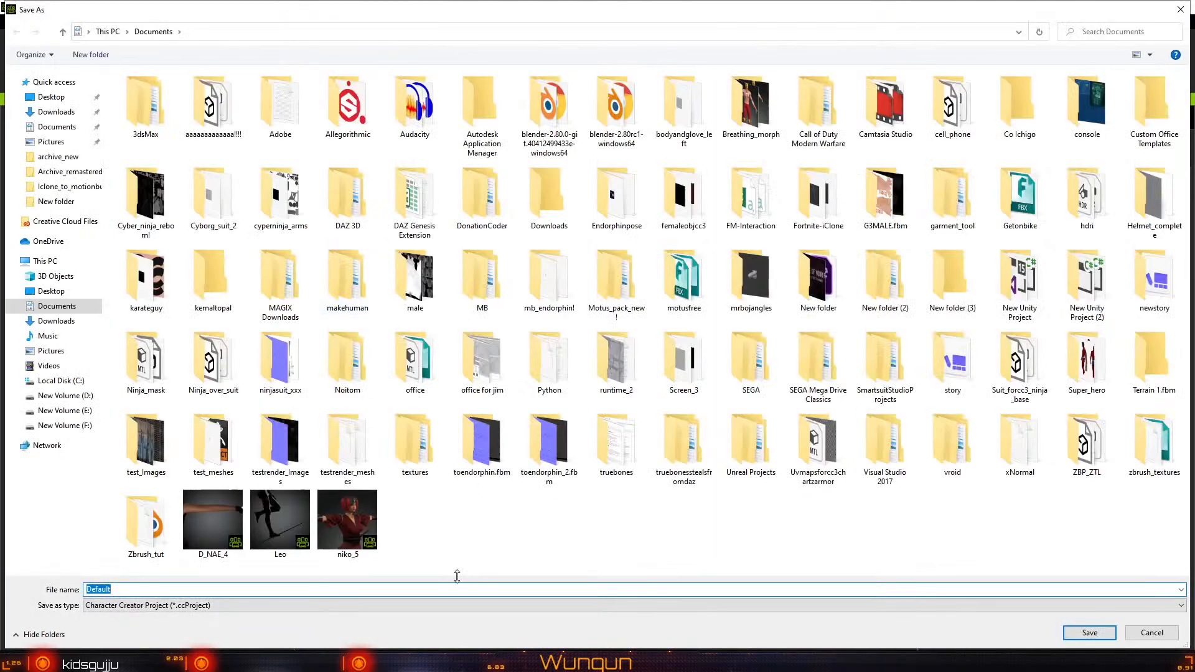
pyautogui.click(453, 592)
pyautogui.press('Return')
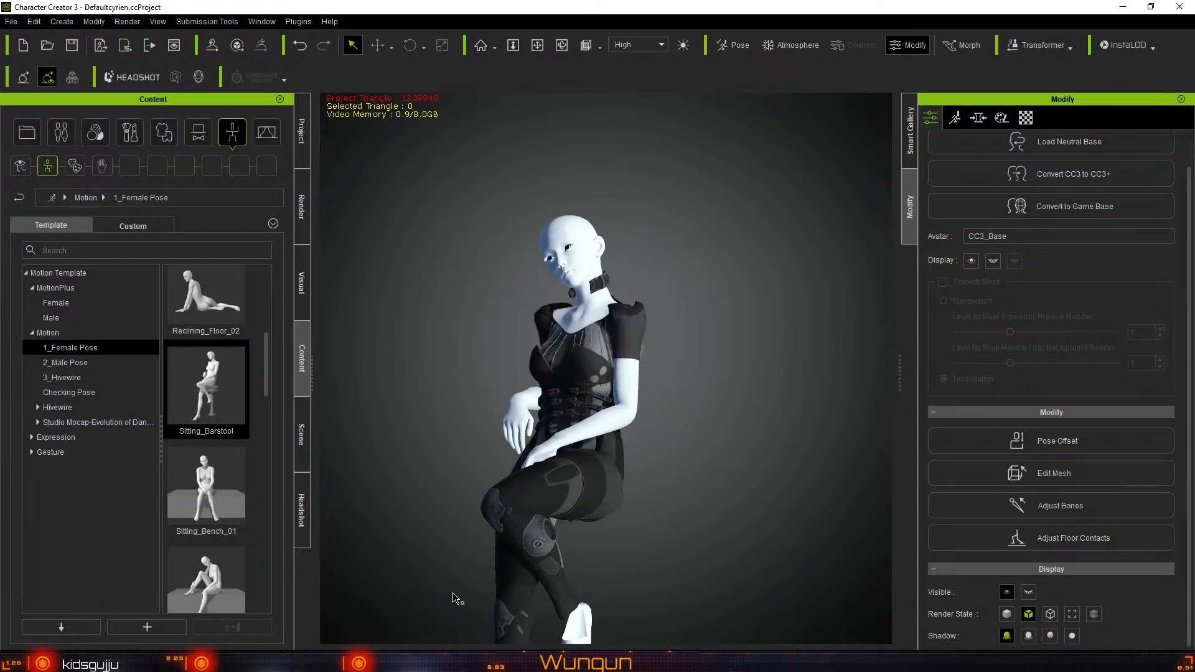
pyautogui.scroll(-1, 655, 431)
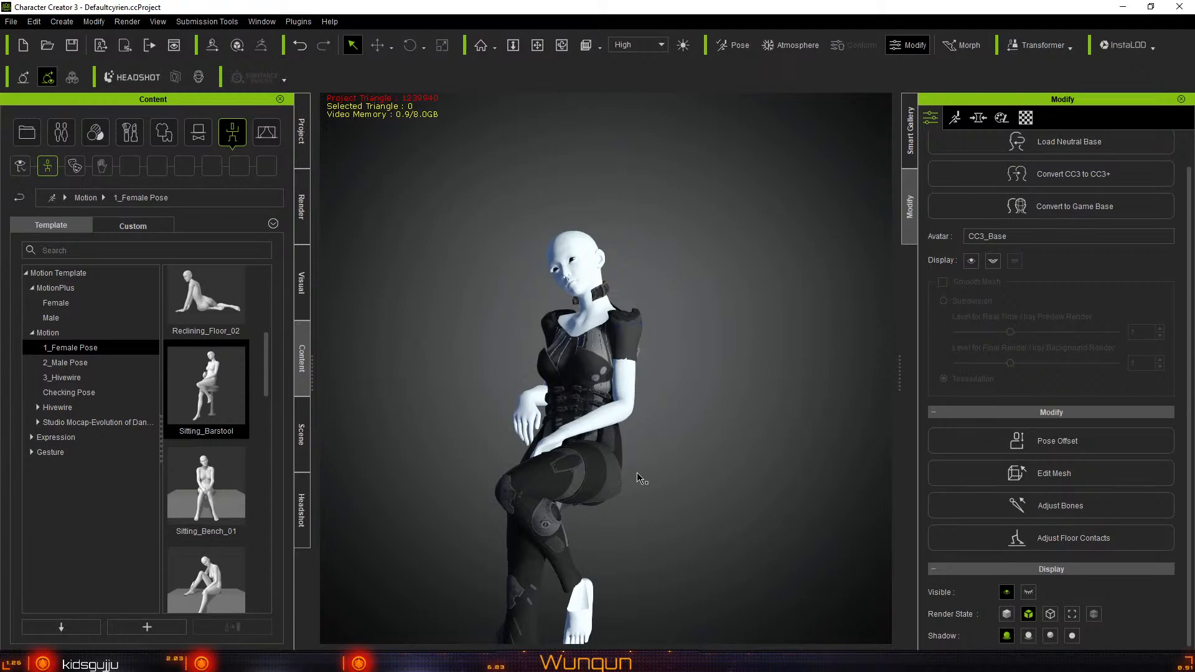
pyautogui.moveTo(635, 480); pyautogui.dragTo(635, 471, button='right')
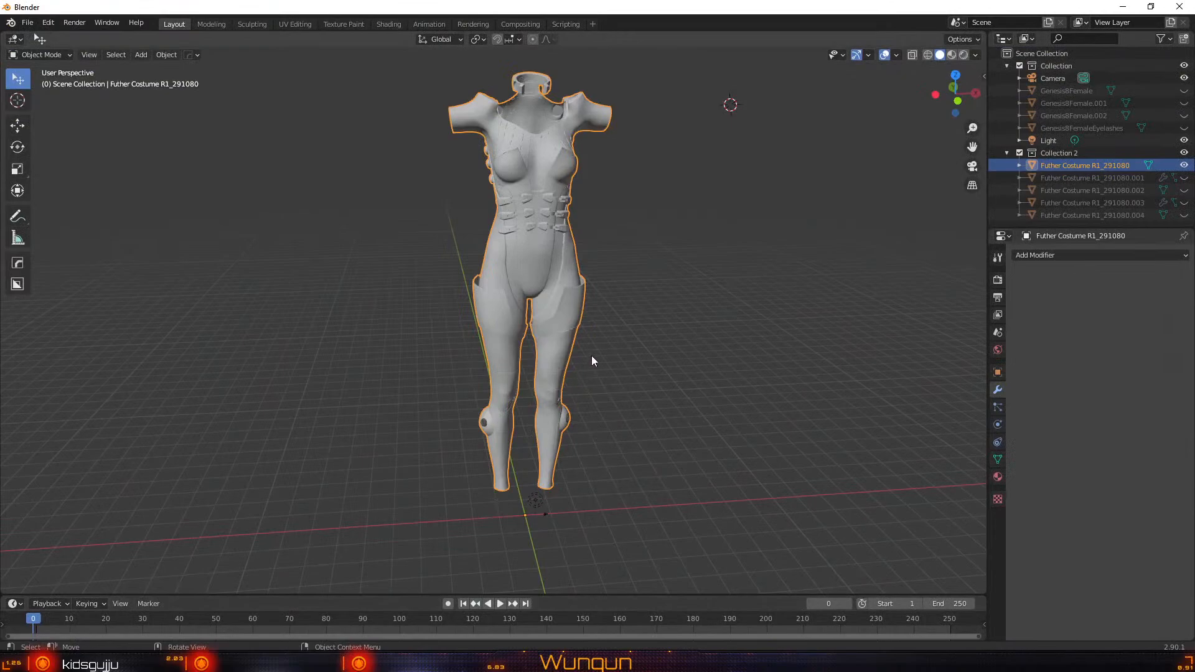
# Switch to Blender and unhide the costume's feet and hands objects, Futher Costume R1_291080.002 and .003
pyautogui.scroll(-2, 592, 356)
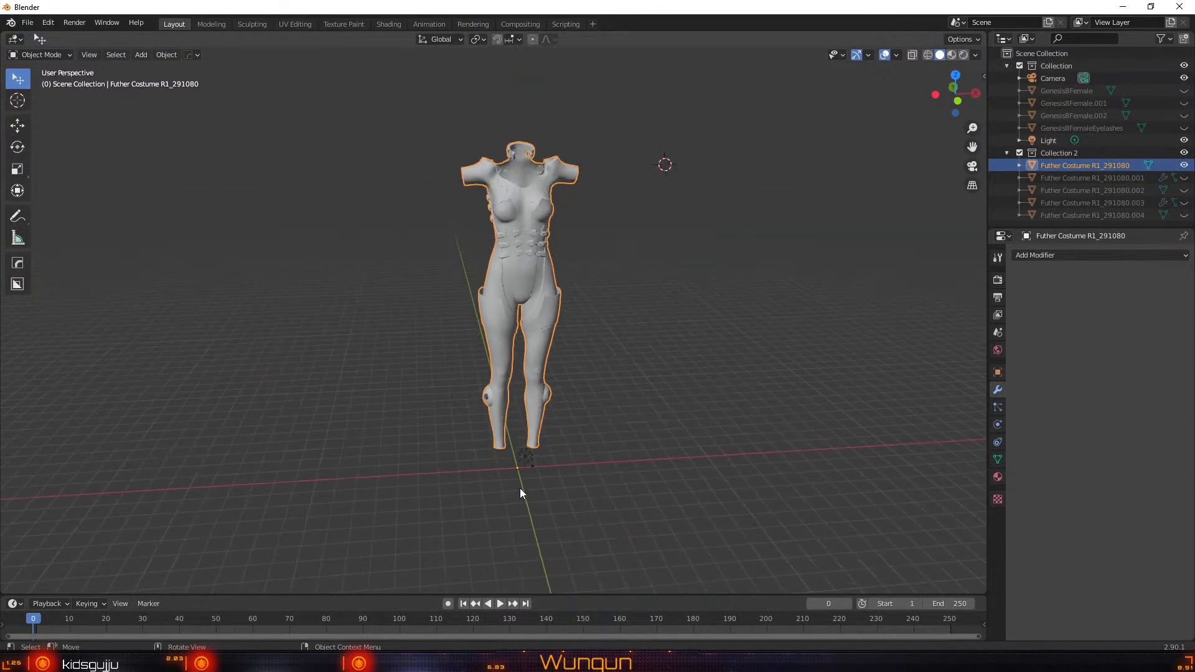
pyautogui.click(1184, 189)
pyautogui.click(1184, 202)
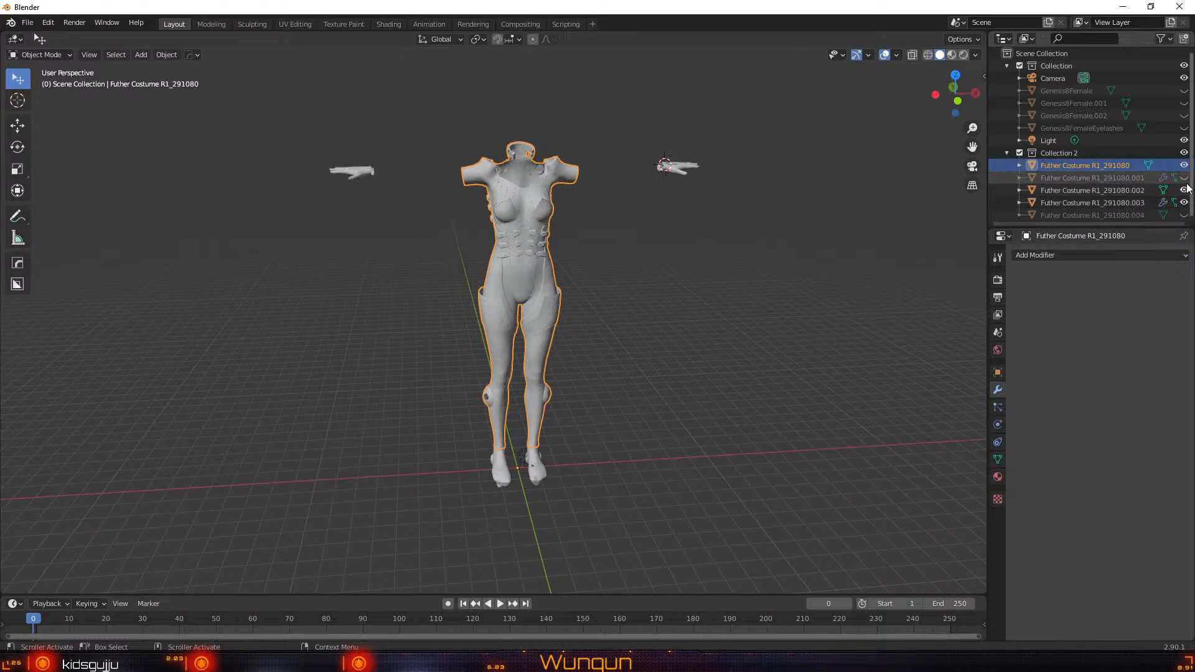
pyautogui.scroll(4, 623, 223)
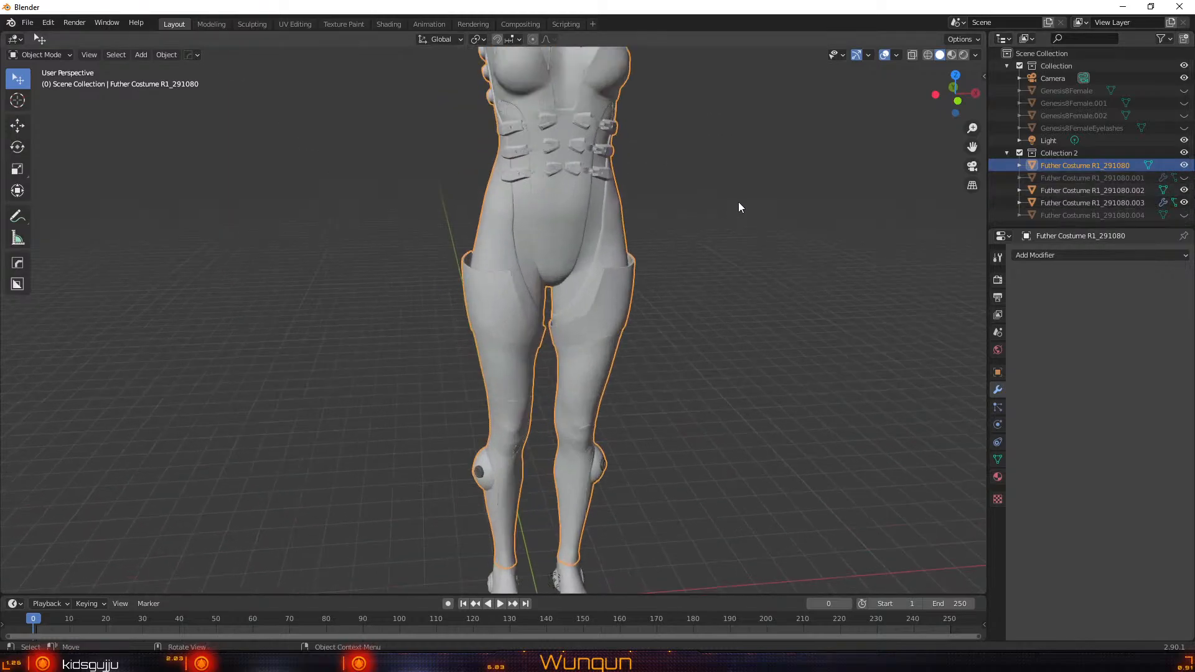
pyautogui.moveTo(770, 138)
pyautogui.mouseDown(button='middle')
pyautogui.moveTo(770, 208)
pyautogui.moveTo(773, 152)
pyautogui.mouseUp(button='middle')
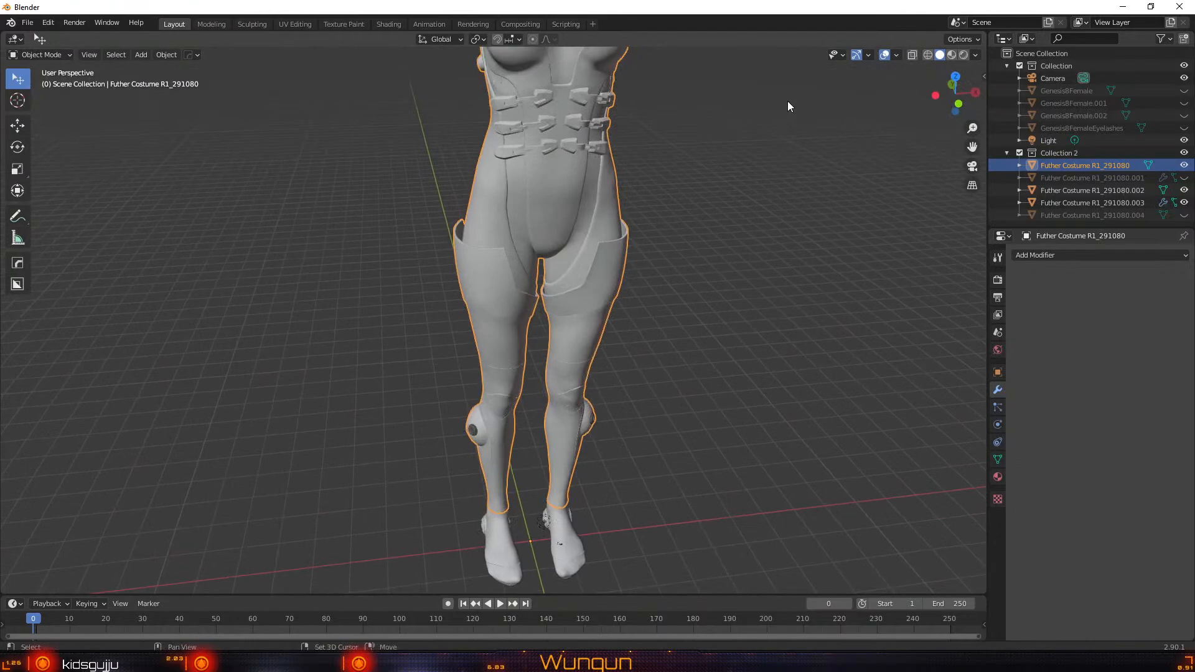
# Examine the suit's torso and the detached hands up close from the front and side
pyautogui.keyDown('shift'); pyautogui.moveTo(787, 106); pyautogui.dragTo(403, 343, button='middle'); pyautogui.keyUp('shift')
pyautogui.moveTo(631, 305); pyautogui.dragTo(526, 331, button='middle')
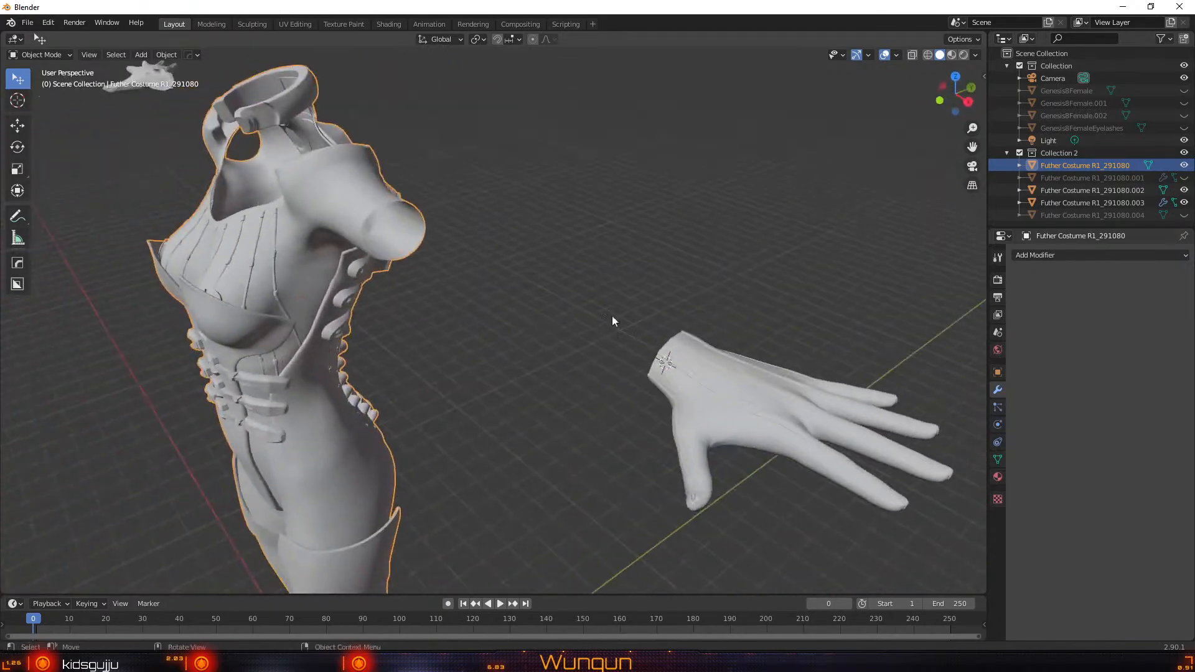
pyautogui.scroll(-3, 648, 315)
pyautogui.scroll(3, 648, 315)
pyautogui.scroll(-3, 264, 211)
pyautogui.scroll(2, 271, 223)
pyautogui.scroll(-2, 296, 222)
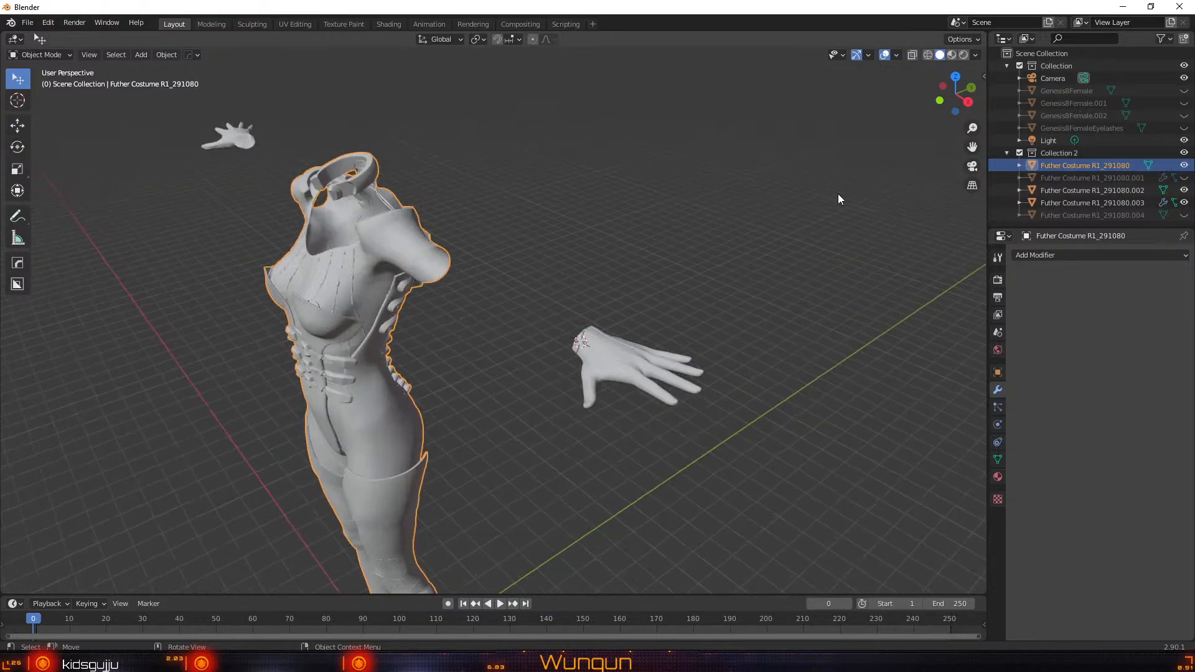
# Show the object transform properties and select the mirrored hands object beside the suit
pyautogui.press('n')
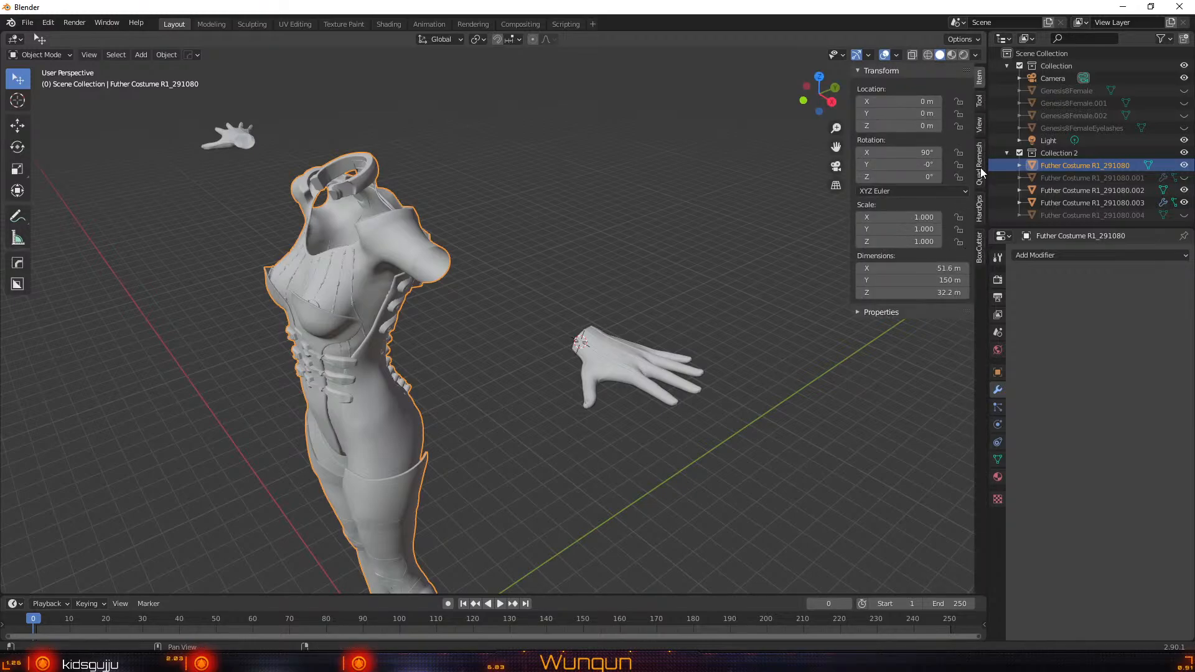
pyautogui.scroll(-2, 371, 191)
pyautogui.scroll(1, 427, 219)
pyautogui.scroll(1, 427, 224)
pyautogui.moveTo(326, 272); pyautogui.dragTo(253, 372, button='middle')
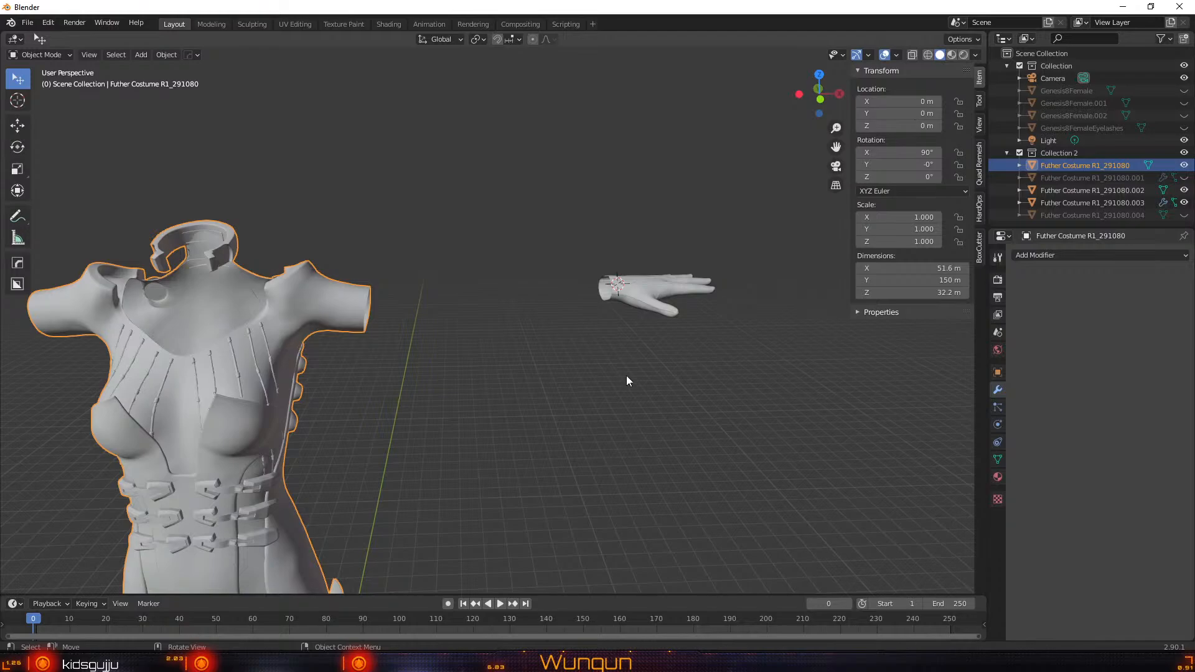
pyautogui.moveTo(539, 371); pyautogui.dragTo(328, 350, button='middle')
pyautogui.scroll(-2, 591, 364)
pyautogui.scroll(2, 591, 364)
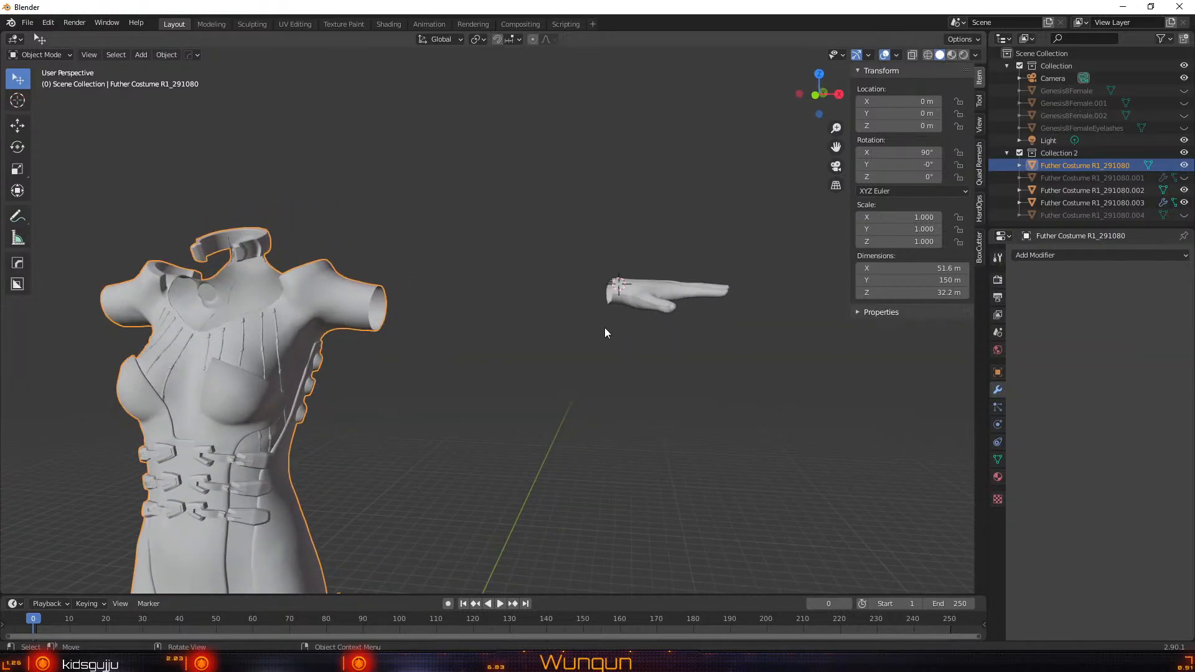
pyautogui.moveTo(601, 337); pyautogui.dragTo(513, 278, button='middle')
pyautogui.click(655, 344)
pyautogui.scroll(-3, 556, 367)
pyautogui.scroll(3, 556, 366)
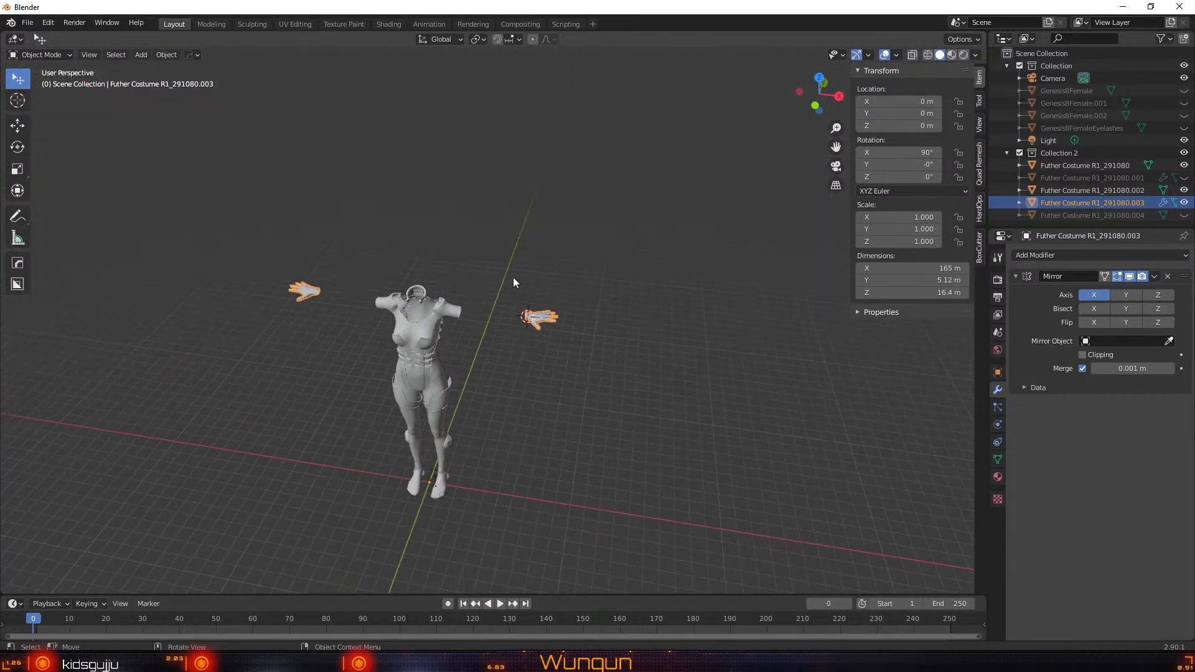
# Examine how the hands and feet line up with the suit from above and from the front
pyautogui.moveTo(434, 494); pyautogui.dragTo(552, 349, button='middle')
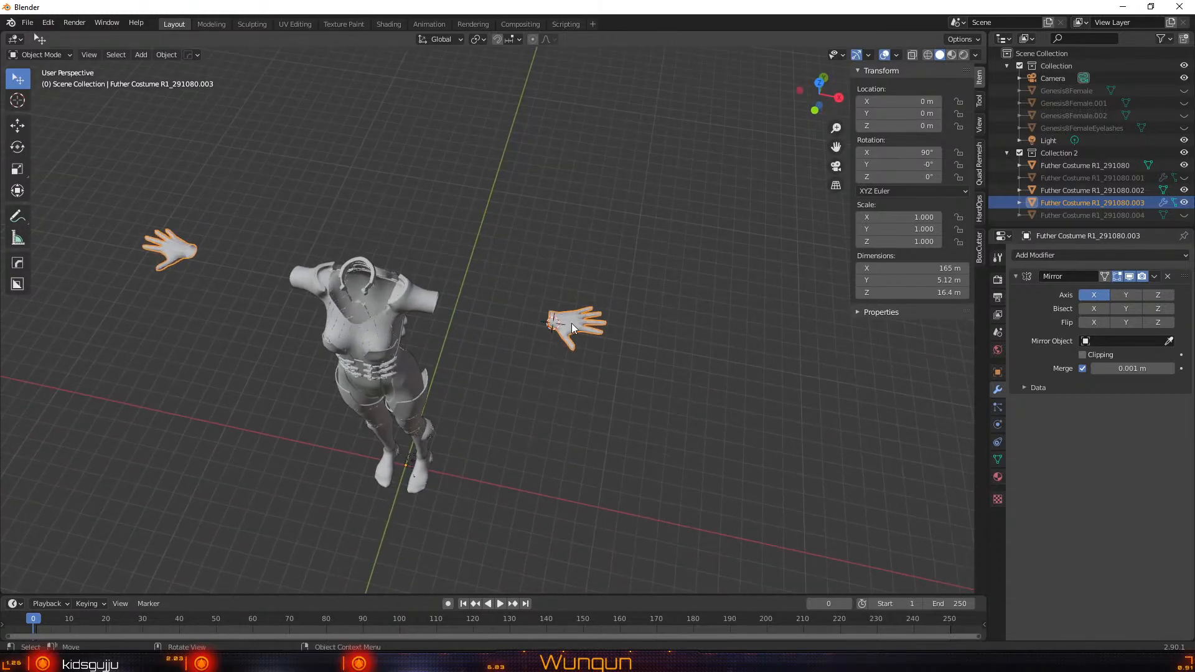
pyautogui.moveTo(407, 368); pyautogui.dragTo(423, 310, button='middle')
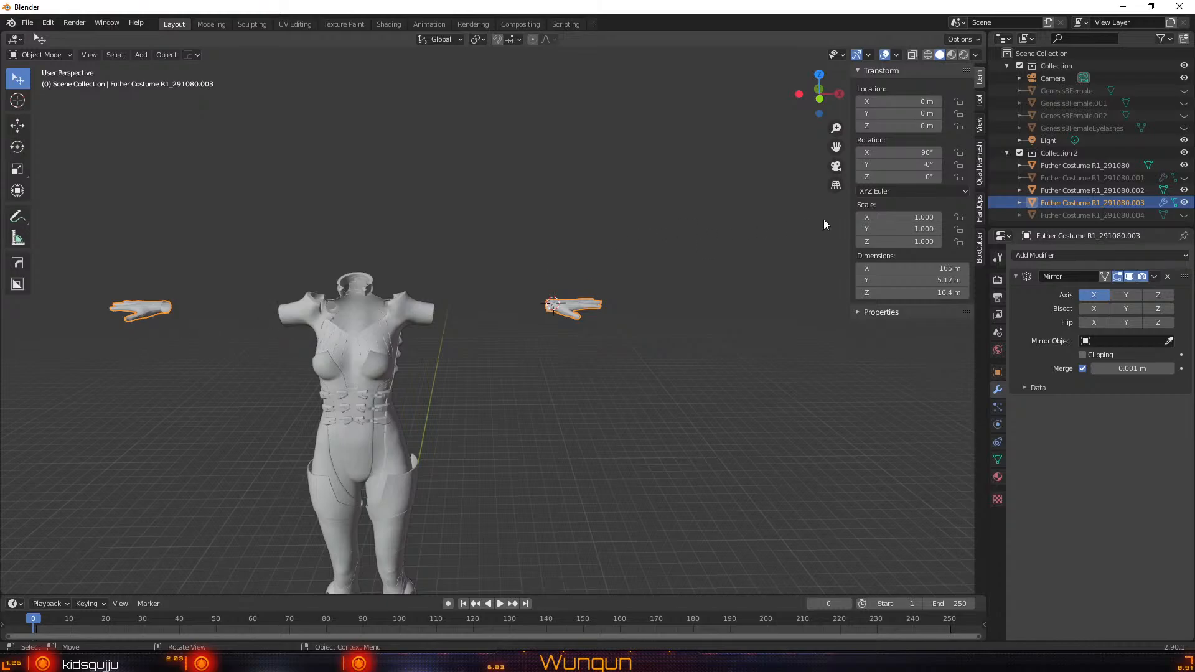
pyautogui.moveTo(660, 283); pyautogui.dragTo(508, 386, button='middle')
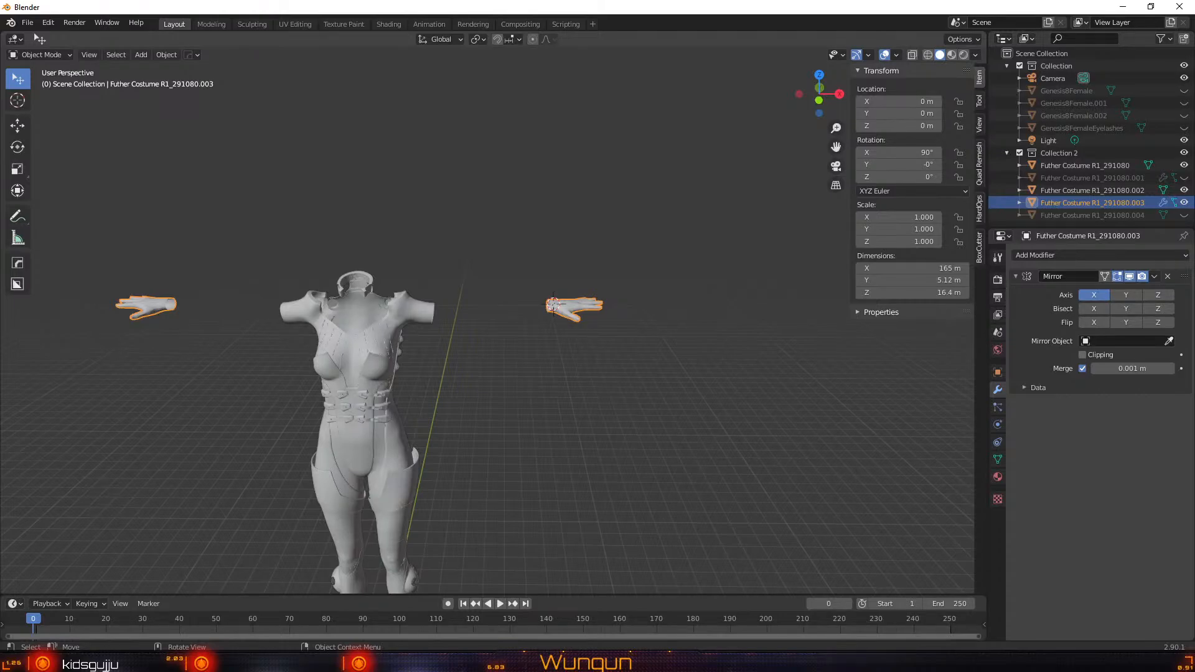
pyautogui.scroll(1, 511, 419)
pyautogui.scroll(-4, 511, 420)
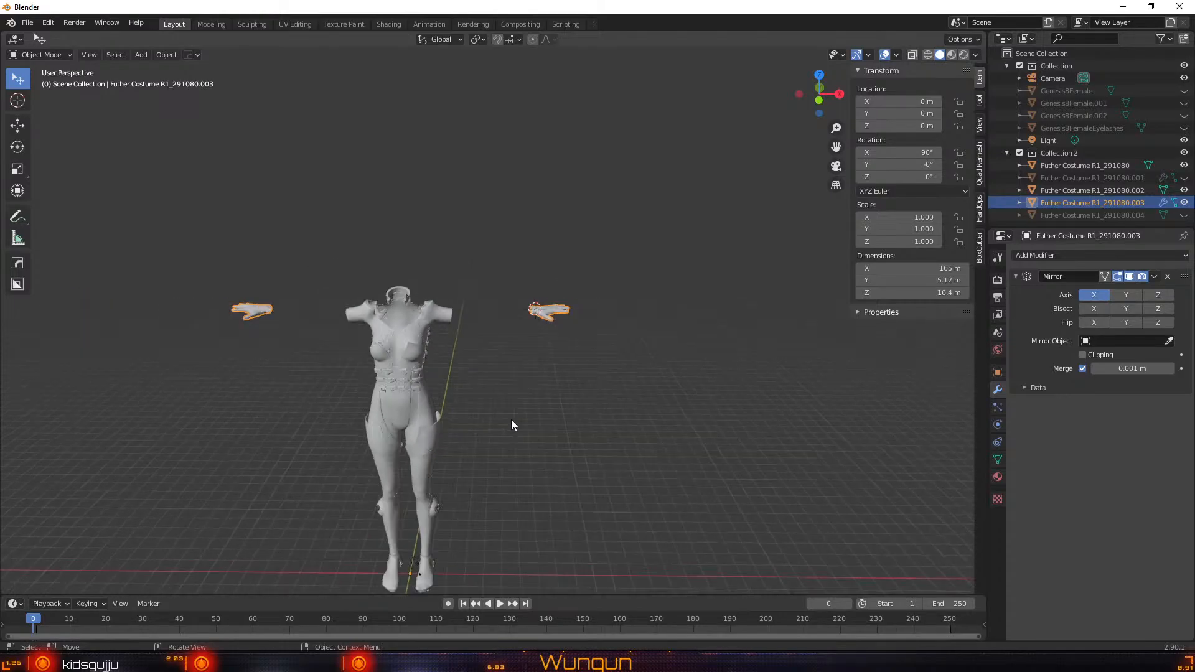
pyautogui.scroll(2, 511, 420)
pyautogui.moveTo(511, 419); pyautogui.dragTo(480, 400, button='middle')
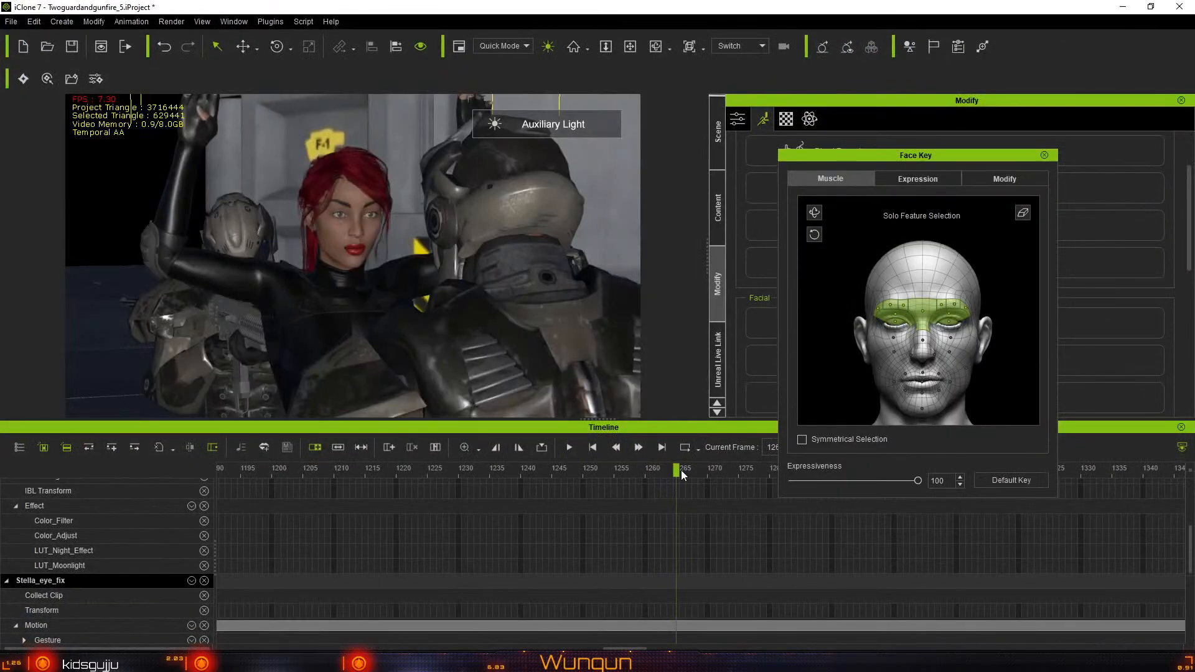
# Switch to iClone, move the playhead back to about frame 1255 and play a short stretch of the animation
pyautogui.moveTo(677, 471); pyautogui.dragTo(589, 480)
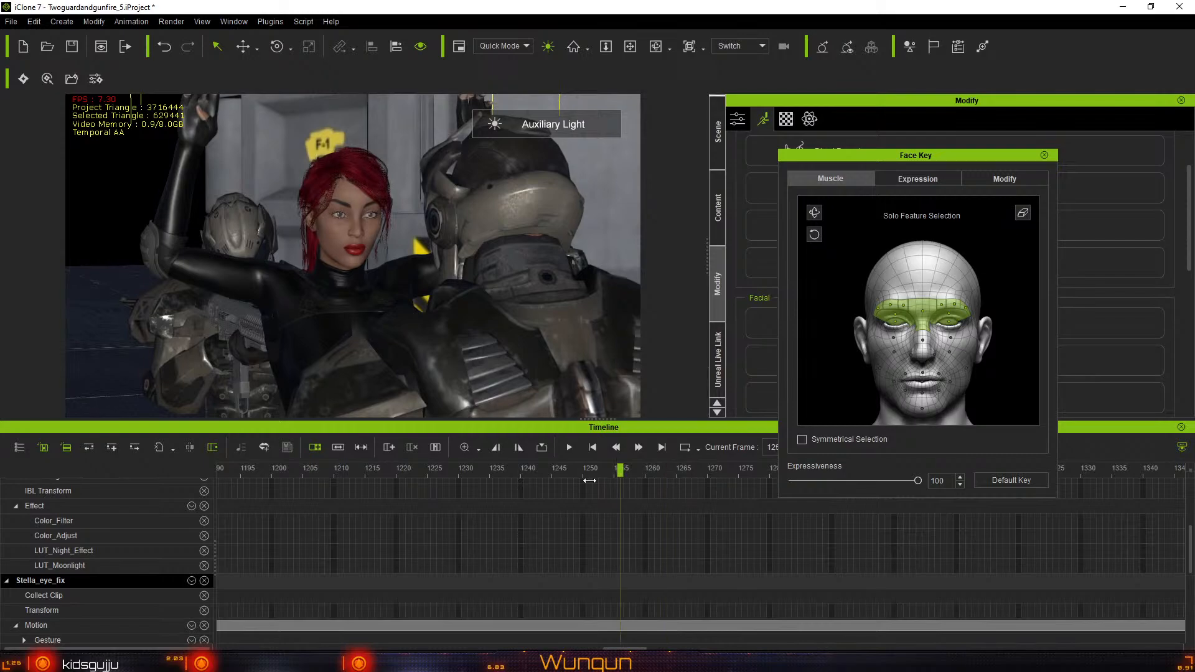
pyautogui.click(569, 448)
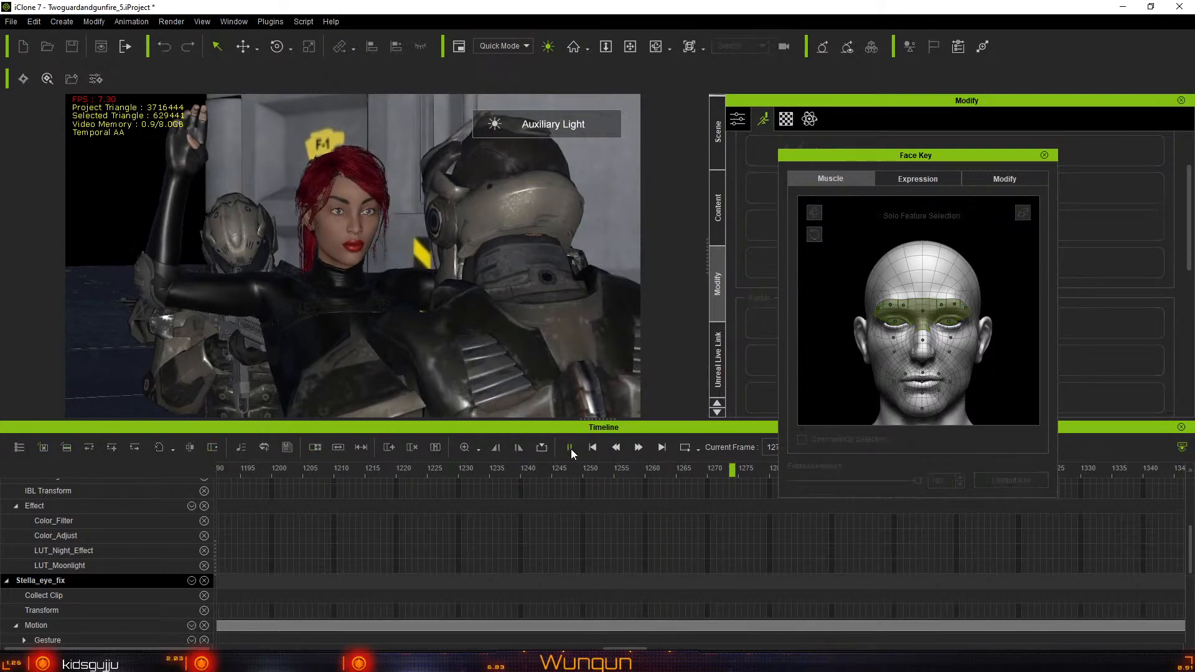
pyautogui.click(570, 448)
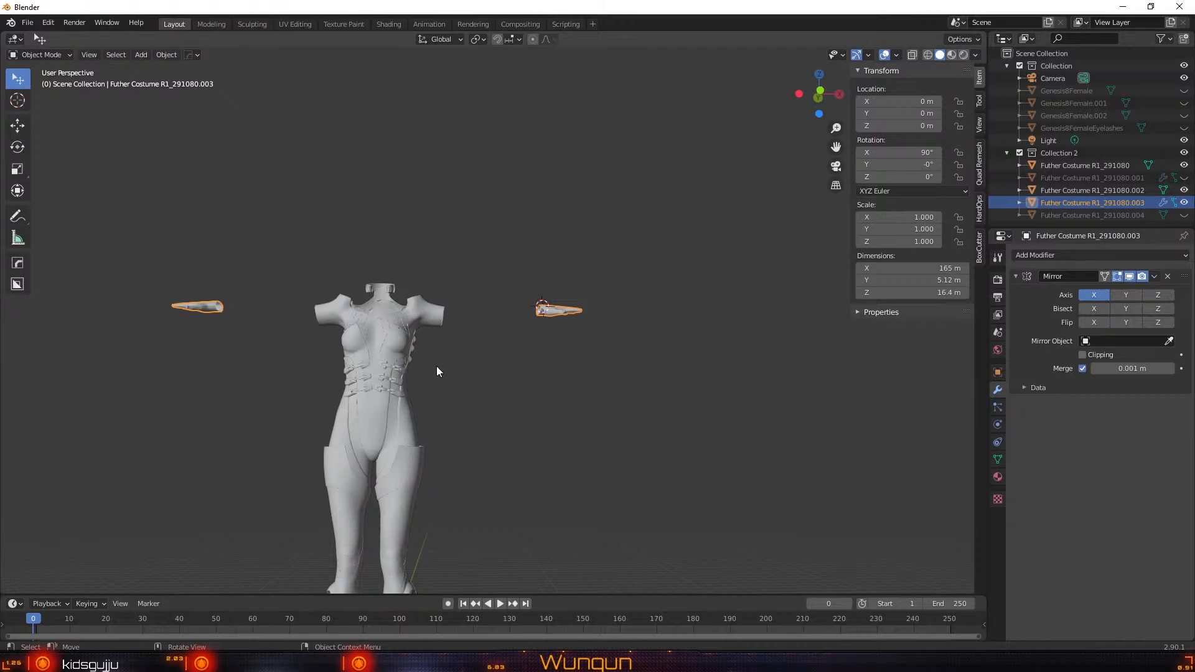
# Return to Blender and examine the whole suit with its hands and feet from low angles on both sides
pyautogui.scroll(-2, 539, 409)
pyautogui.scroll(2, 539, 409)
pyautogui.moveTo(529, 395)
pyautogui.mouseDown(button='middle')
pyautogui.moveTo(496, 440)
pyautogui.moveTo(279, 449)
pyautogui.moveTo(550, 405)
pyautogui.mouseUp(button='middle')
pyautogui.scroll(-2, 521, 425)
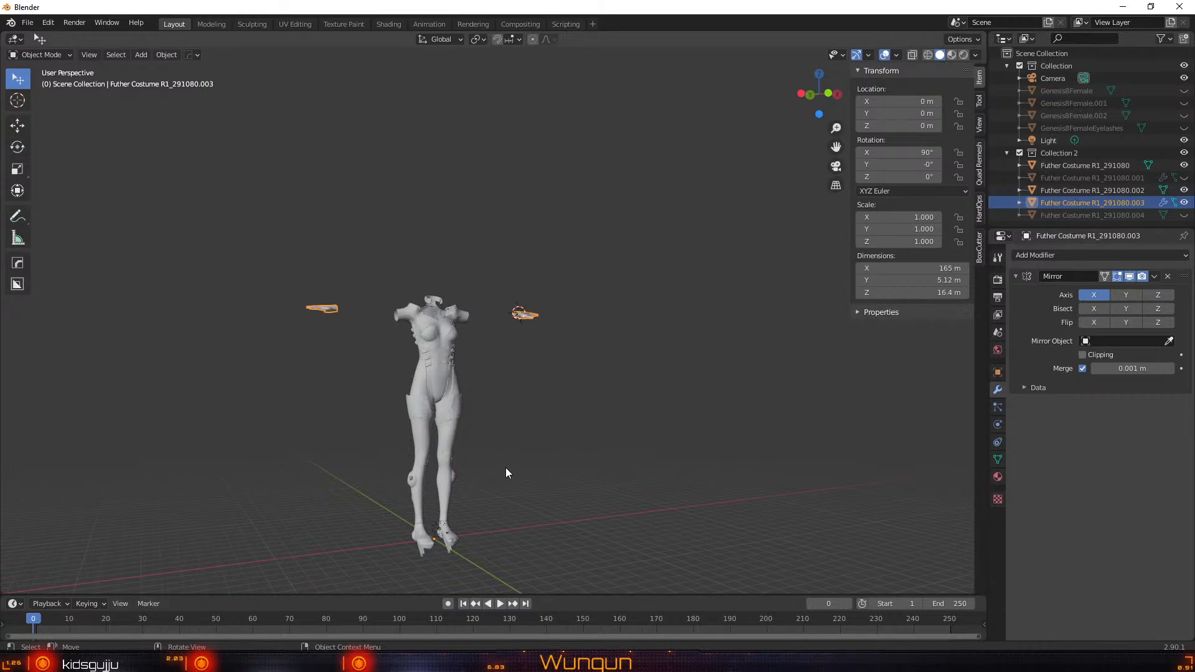
pyautogui.scroll(-3, 676, 473)
pyautogui.scroll(4, 678, 479)
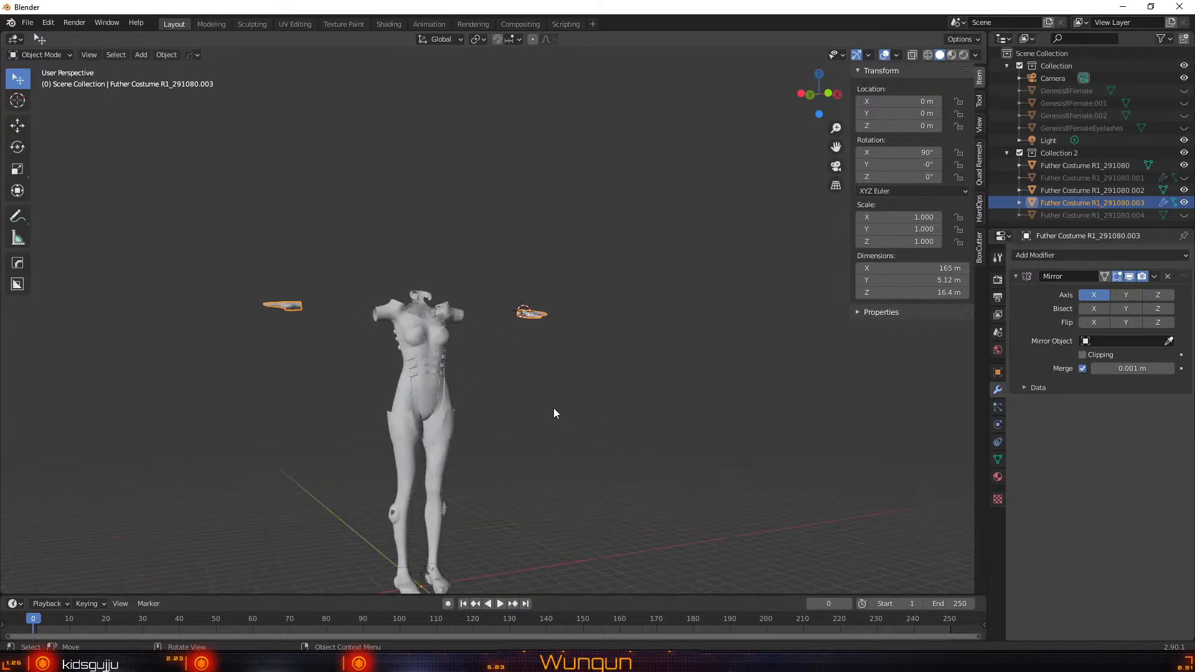
pyautogui.moveTo(554, 408); pyautogui.dragTo(488, 425, button='middle')
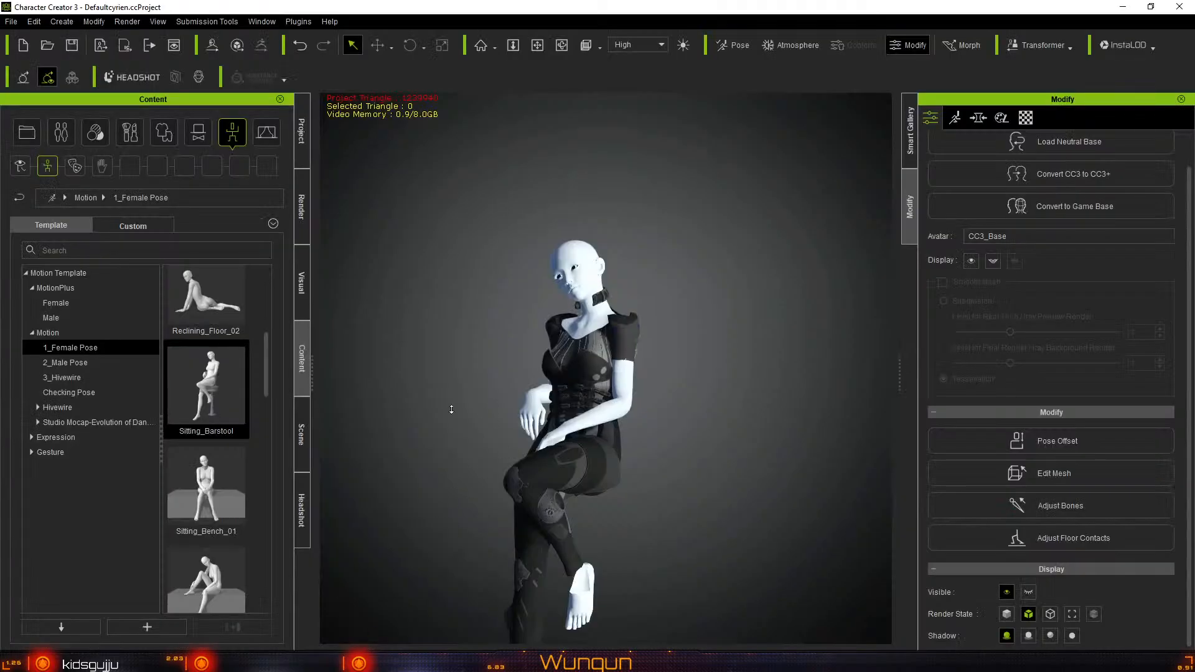
# Switch to Character Creator 3 and apply the Standing_05 female pose to the avatar
pyautogui.scroll(-5, 211, 521)
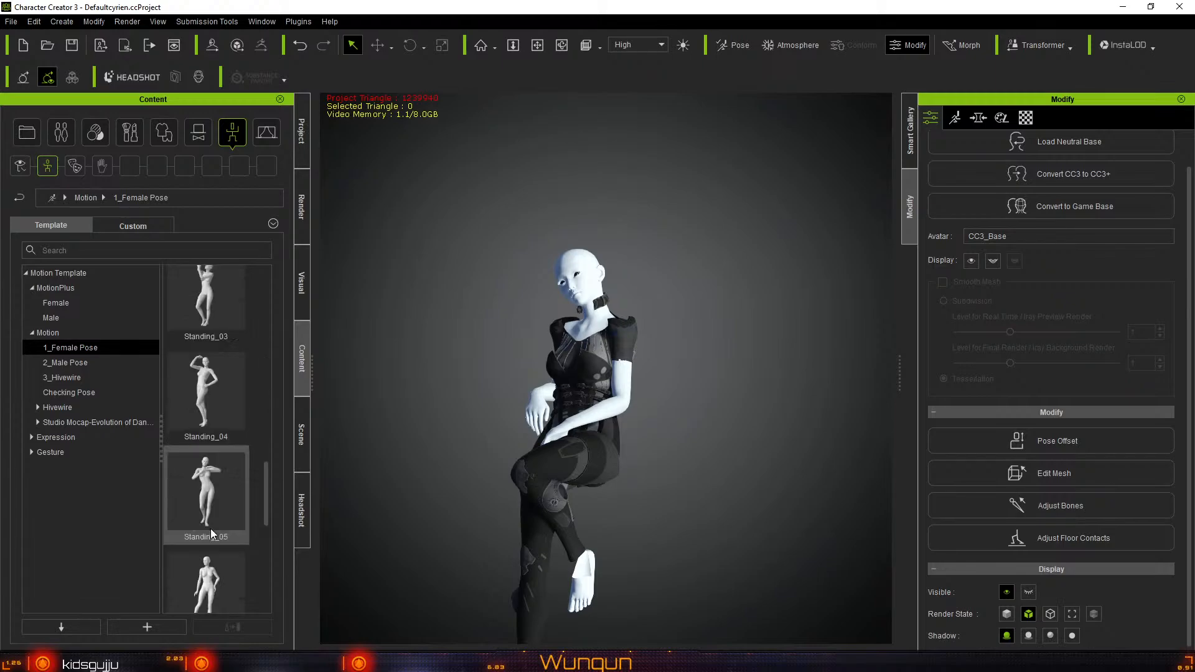
pyautogui.doubleClick(211, 482)
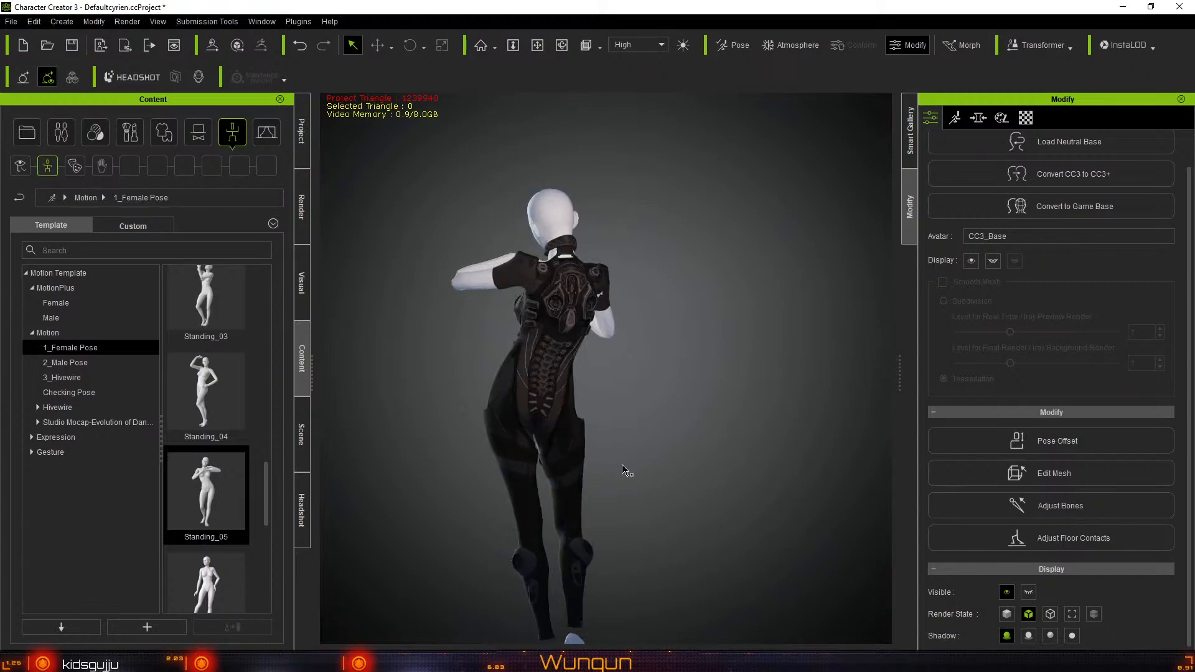
# Check the bodysuit's back and front in the standing pose, and list the InstaLOD polygon-reduction options
pyautogui.scroll(5, 620, 464)
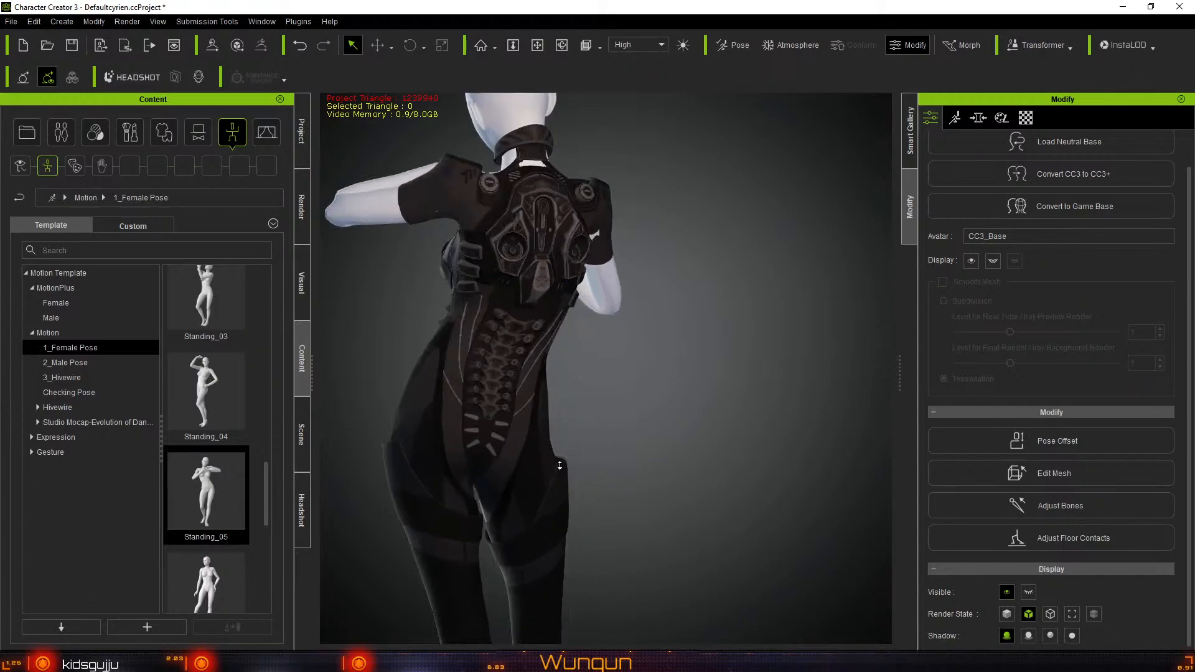
pyautogui.moveTo(702, 477); pyautogui.dragTo(669, 488, button='right')
pyautogui.moveTo(771, 473); pyautogui.dragTo(781, 446, button='right')
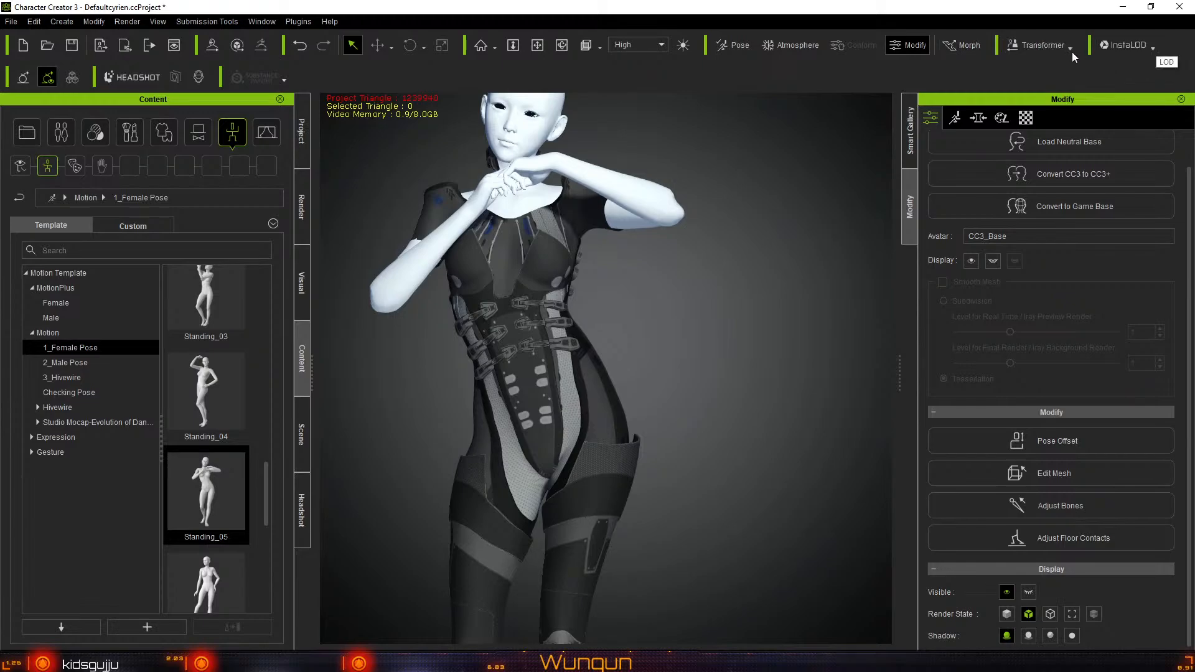
pyautogui.click(1153, 49)
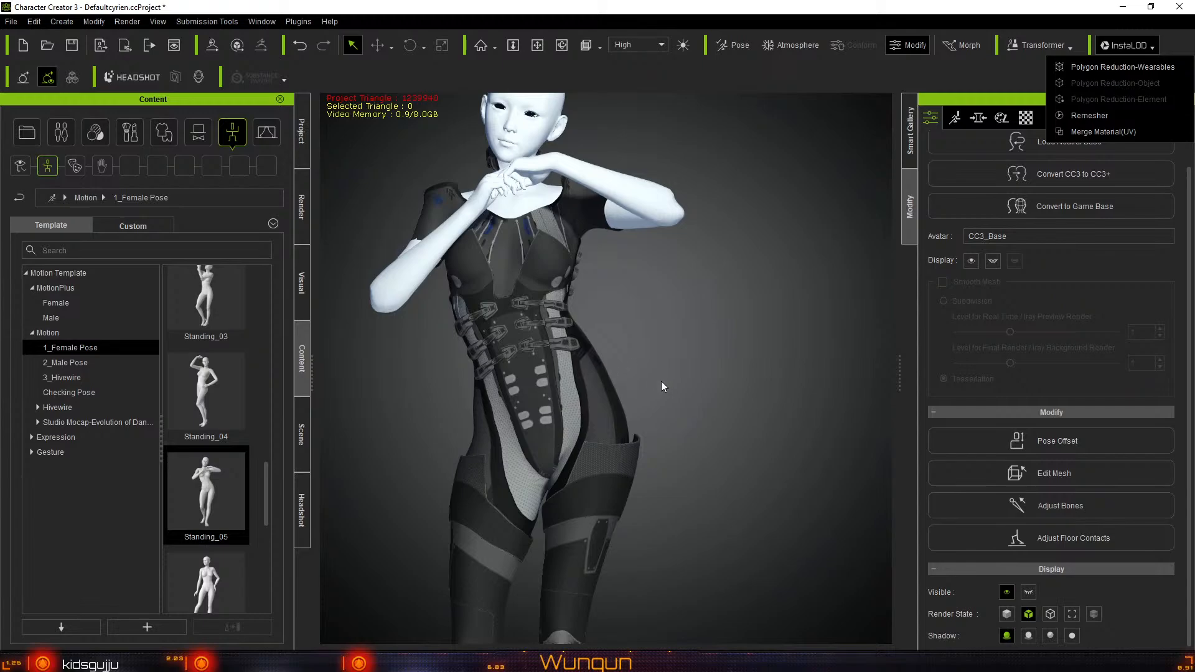
# Apply the Standing_04 female pose and check the bodysuit's deformation from the side, back and down the legs
pyautogui.click(218, 409)
pyautogui.doubleClick(219, 409)
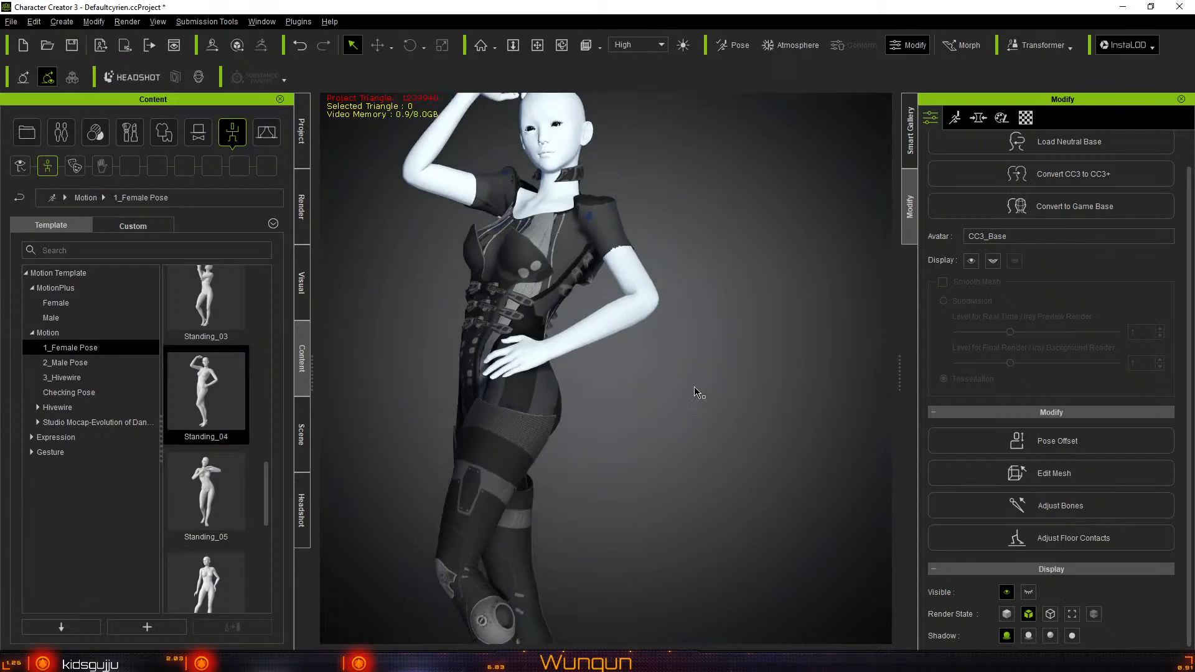
pyautogui.moveTo(694, 392); pyautogui.dragTo(731, 367, button='middle')
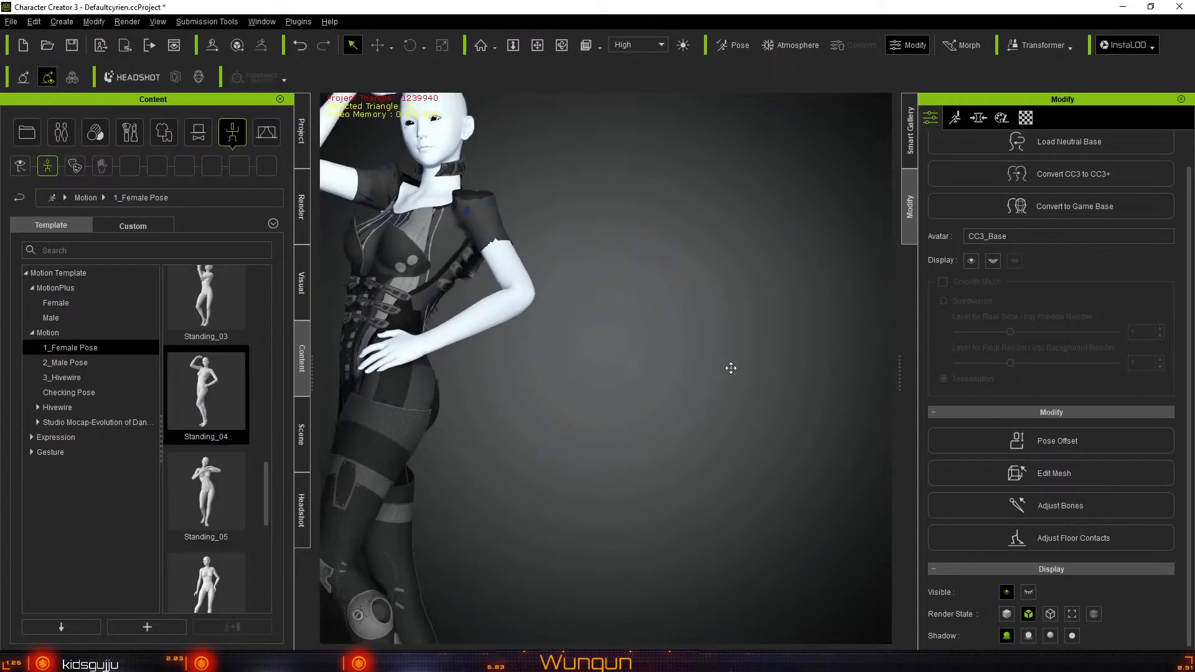
pyautogui.moveTo(730, 368); pyautogui.dragTo(707, 375, button='right')
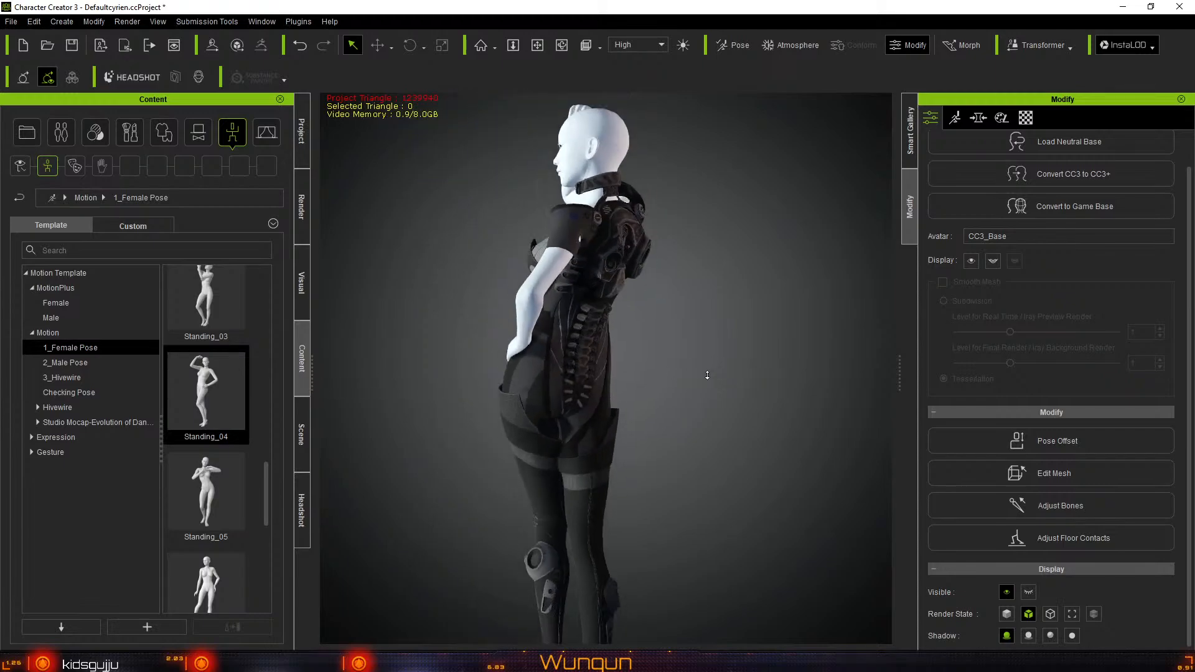
pyautogui.scroll(-1, 707, 375)
pyautogui.moveTo(679, 352); pyautogui.dragTo(596, 318, button='middle')
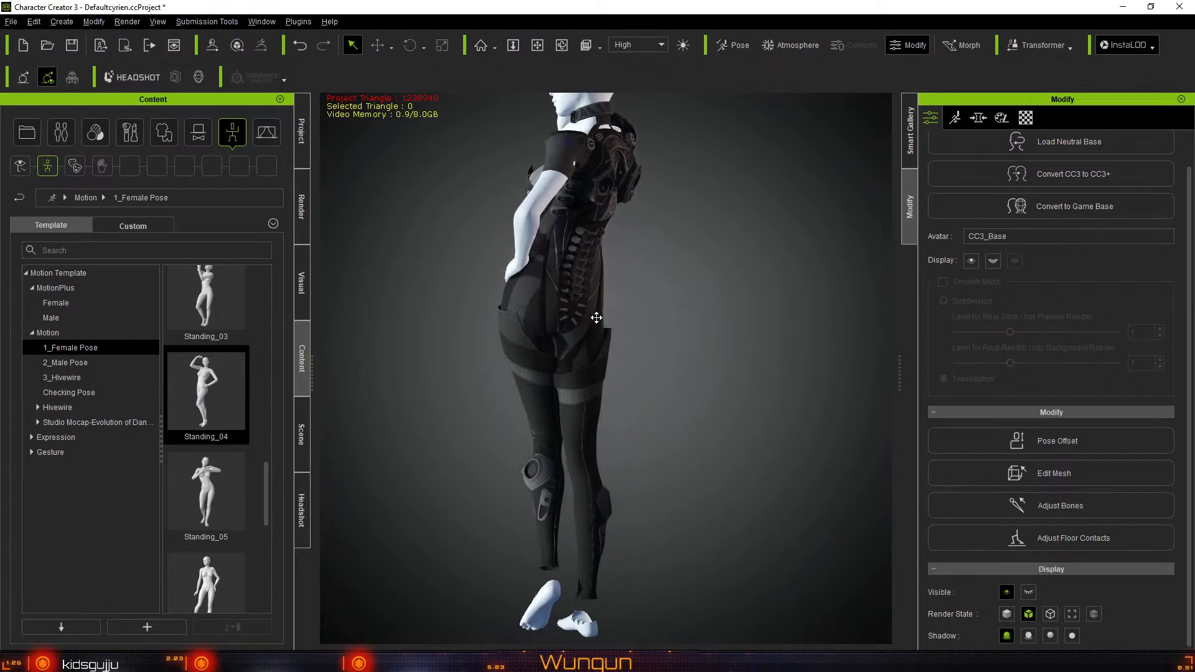
# Examine the bodysuit in the standing pose from the front and back, including the back armour and spine details up close
pyautogui.moveTo(596, 318); pyautogui.dragTo(739, 395, button='right')
pyautogui.moveTo(738, 394); pyautogui.dragTo(740, 395, button='middle')
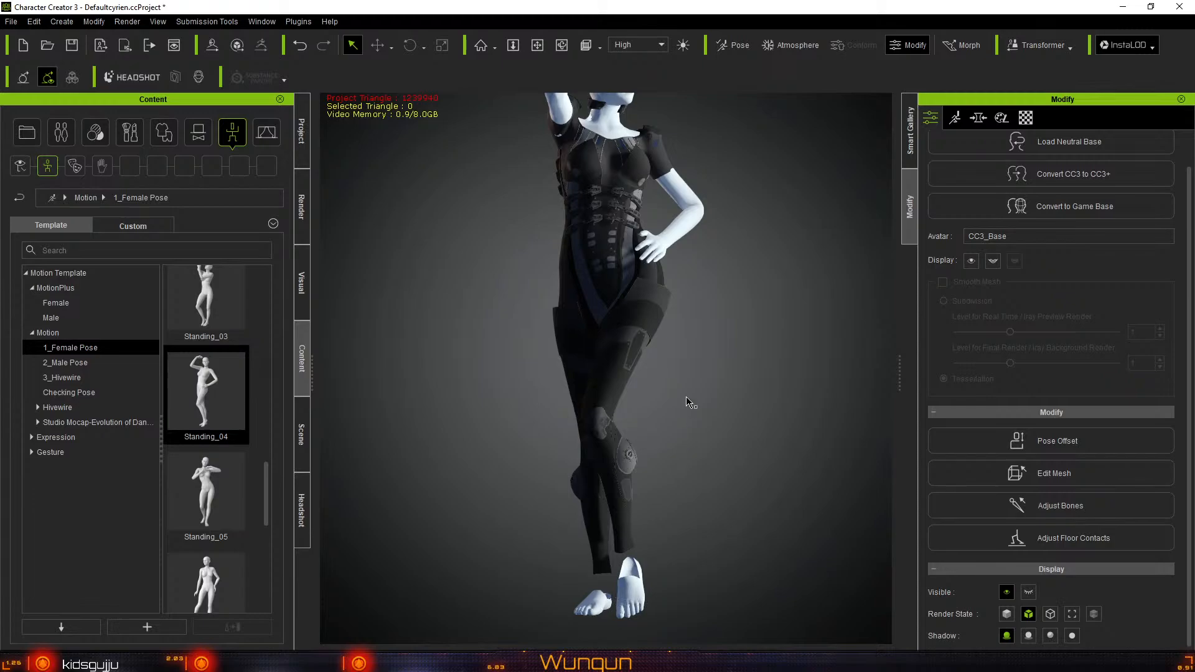
pyautogui.moveTo(700, 444); pyautogui.dragTo(685, 342, button='middle')
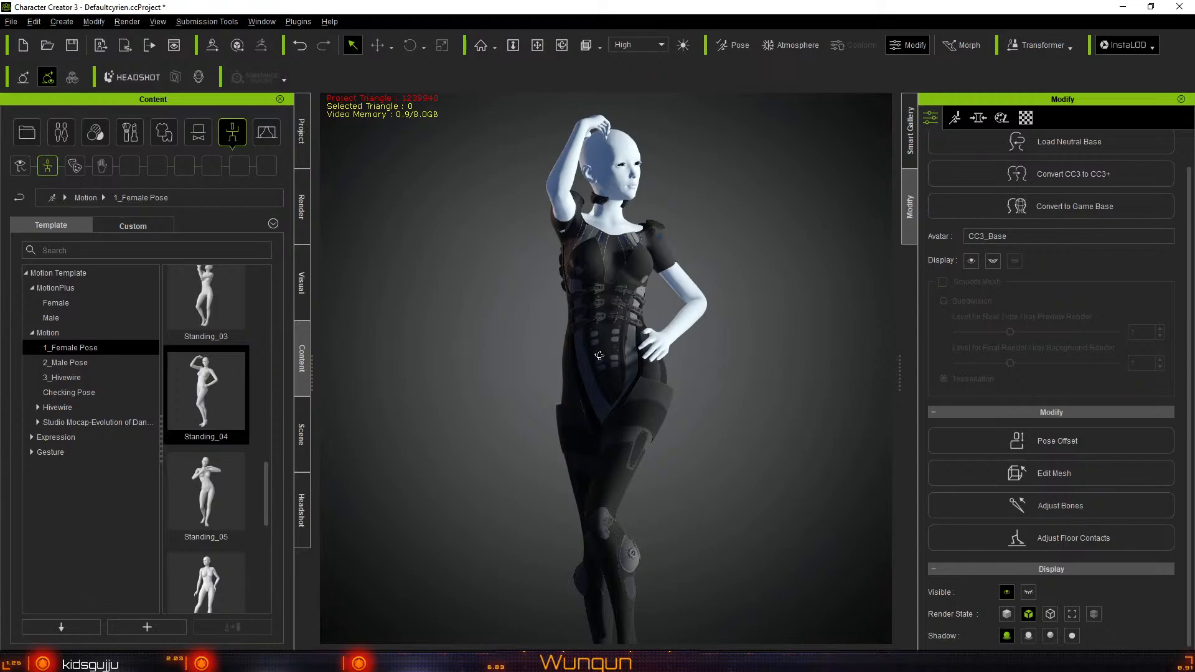
pyautogui.moveTo(566, 357); pyautogui.dragTo(639, 287, button='right')
pyautogui.scroll(6, 639, 287)
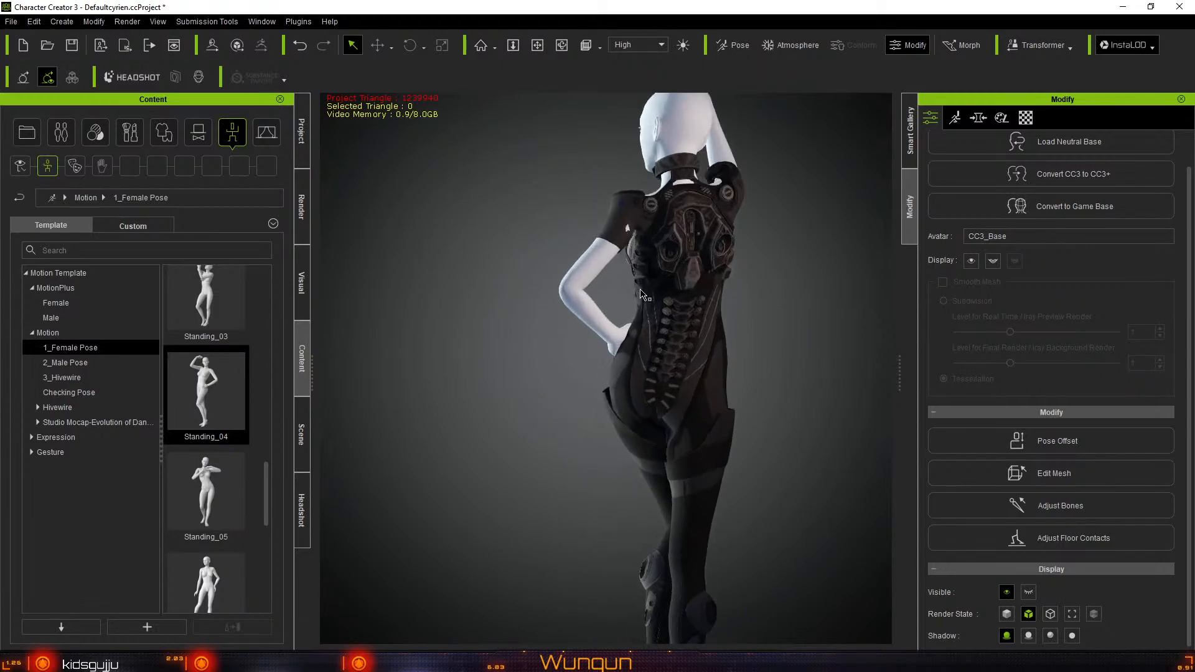
pyautogui.moveTo(605, 336); pyautogui.dragTo(690, 334, button='right')
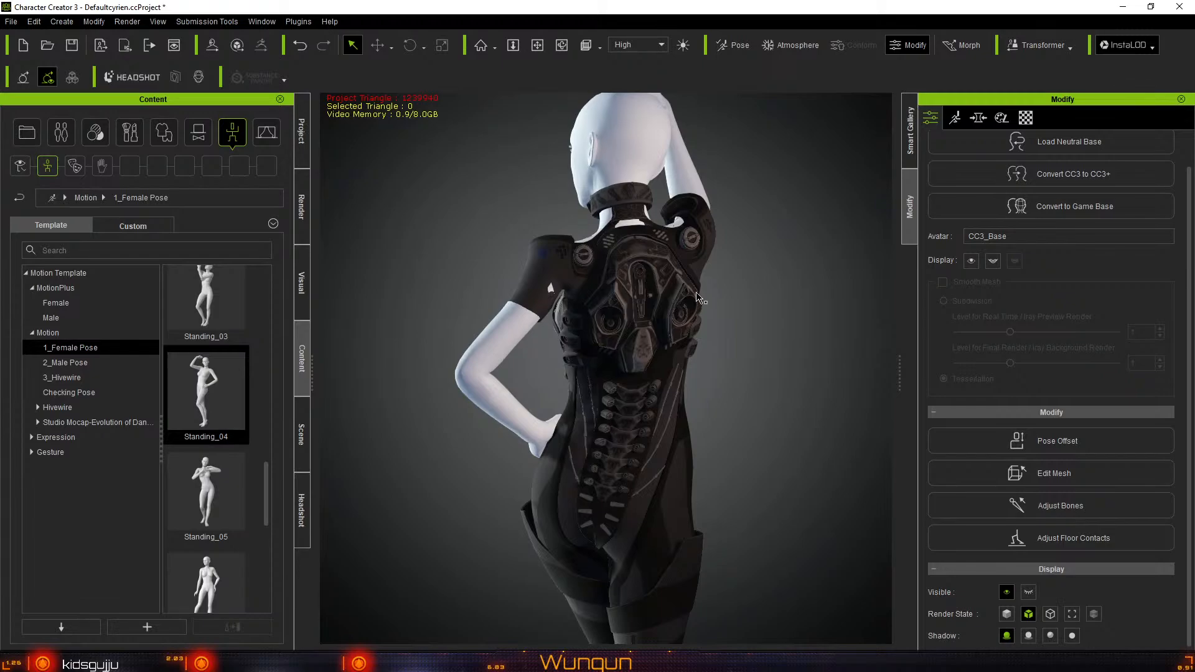
pyautogui.scroll(4, 695, 291)
pyautogui.scroll(3, 695, 291)
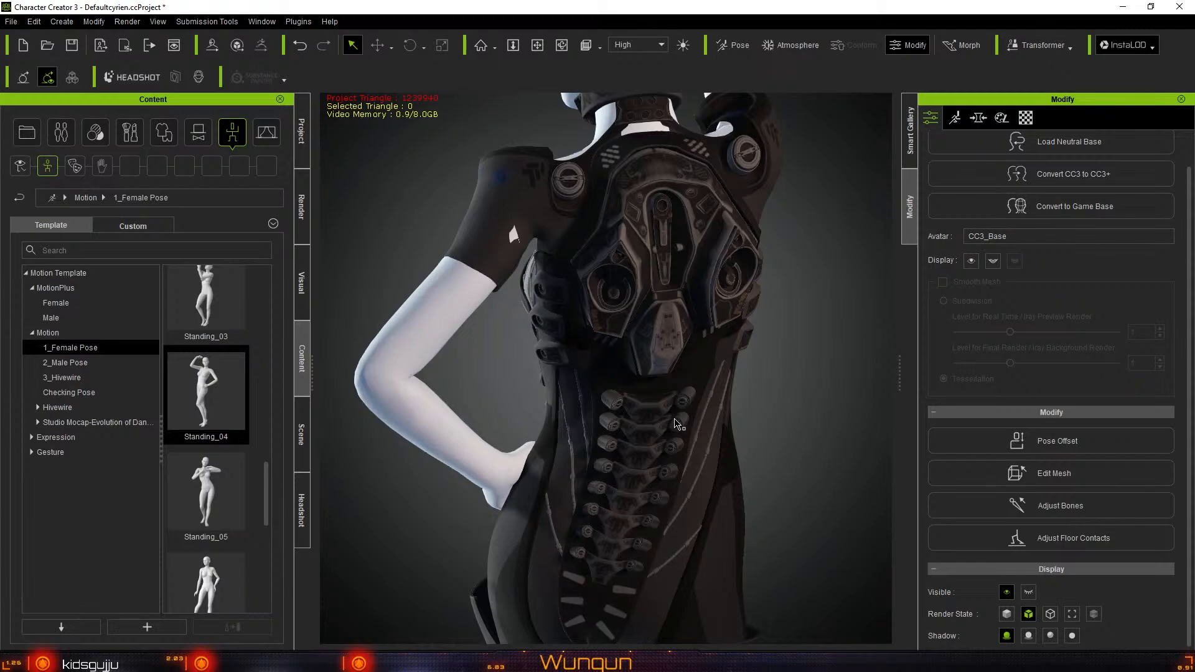
pyautogui.scroll(-2, 673, 418)
pyautogui.scroll(-1, 672, 418)
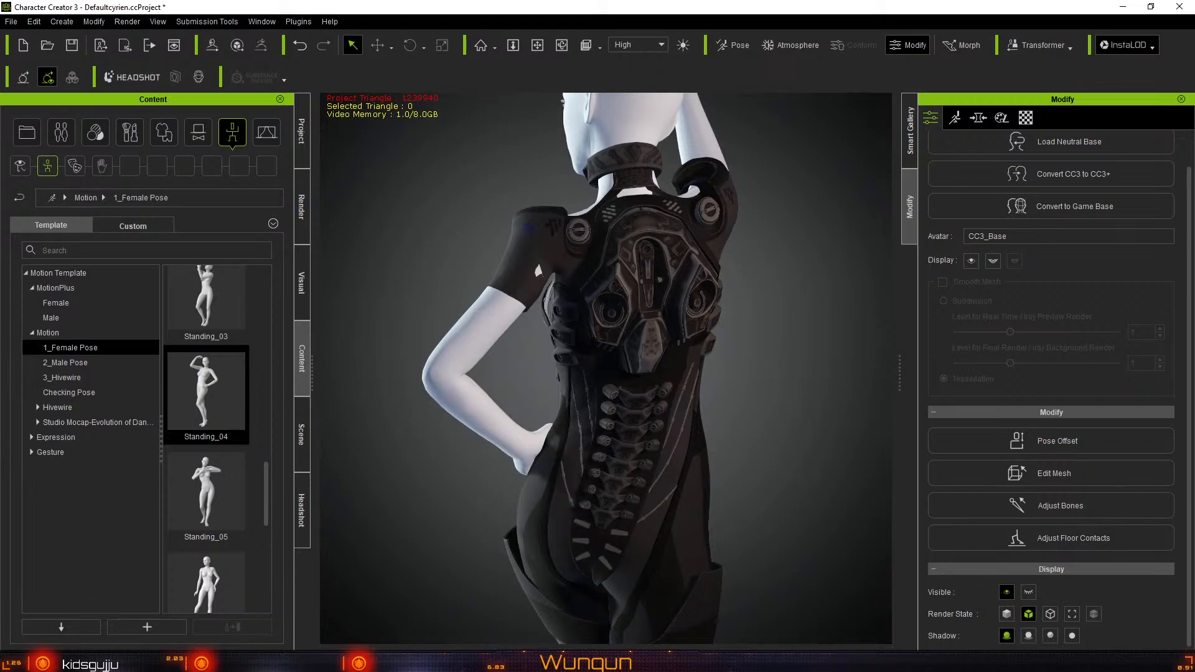
# Switch to Blender and try to remesh the suit body with Quad Remesher at a quad count of 9977 and X symmetry
pyautogui.hotkey('alt', 'Tab')
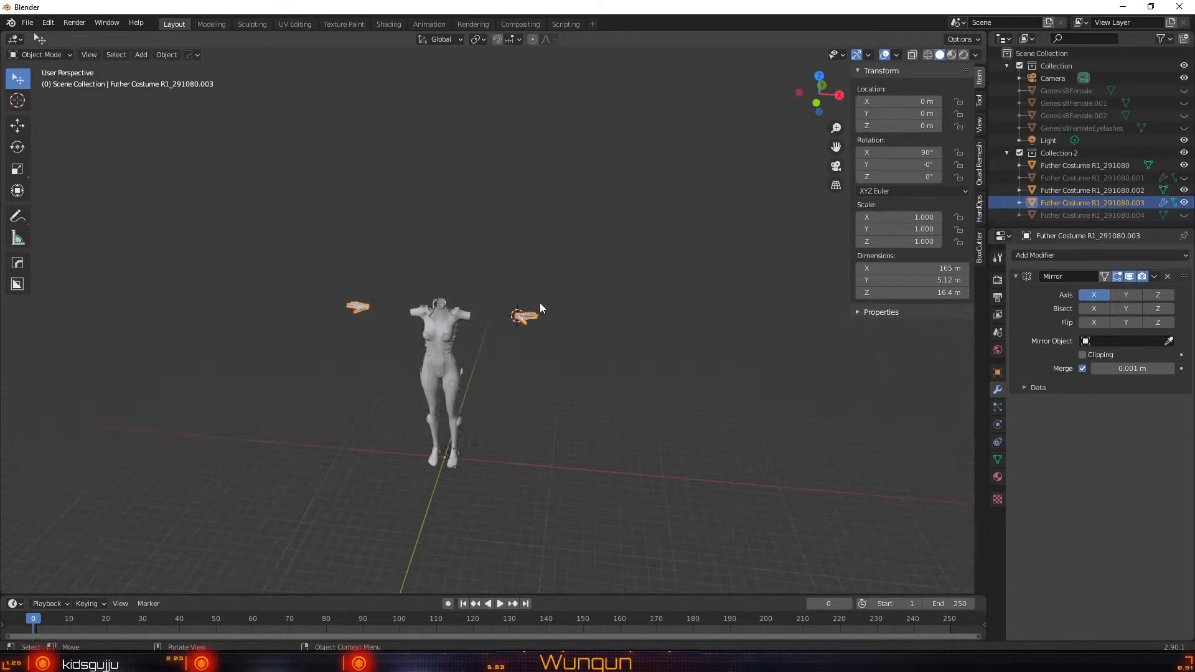
pyautogui.scroll(4, 540, 303)
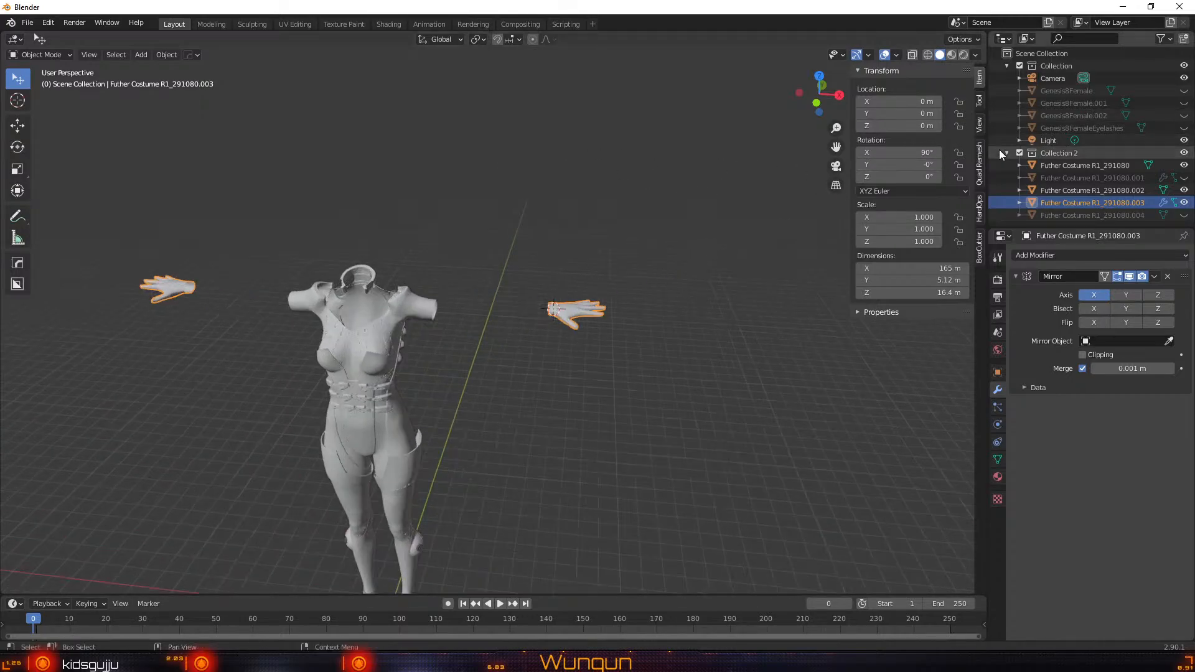
pyautogui.click(979, 167)
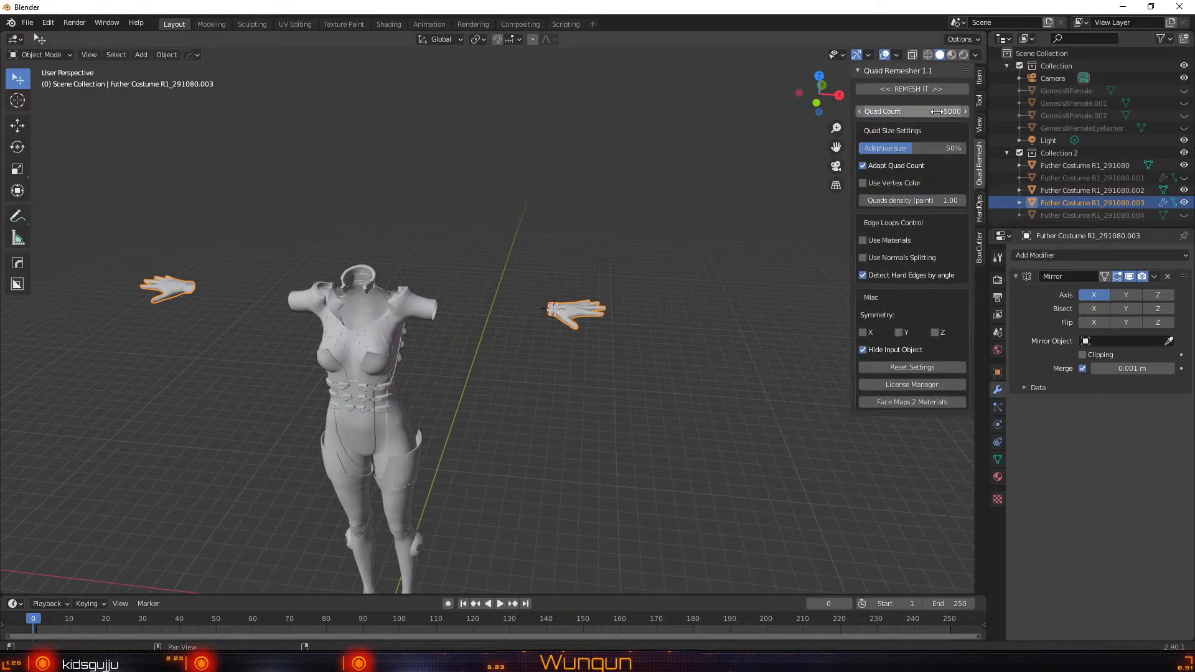
pyautogui.click(355, 334)
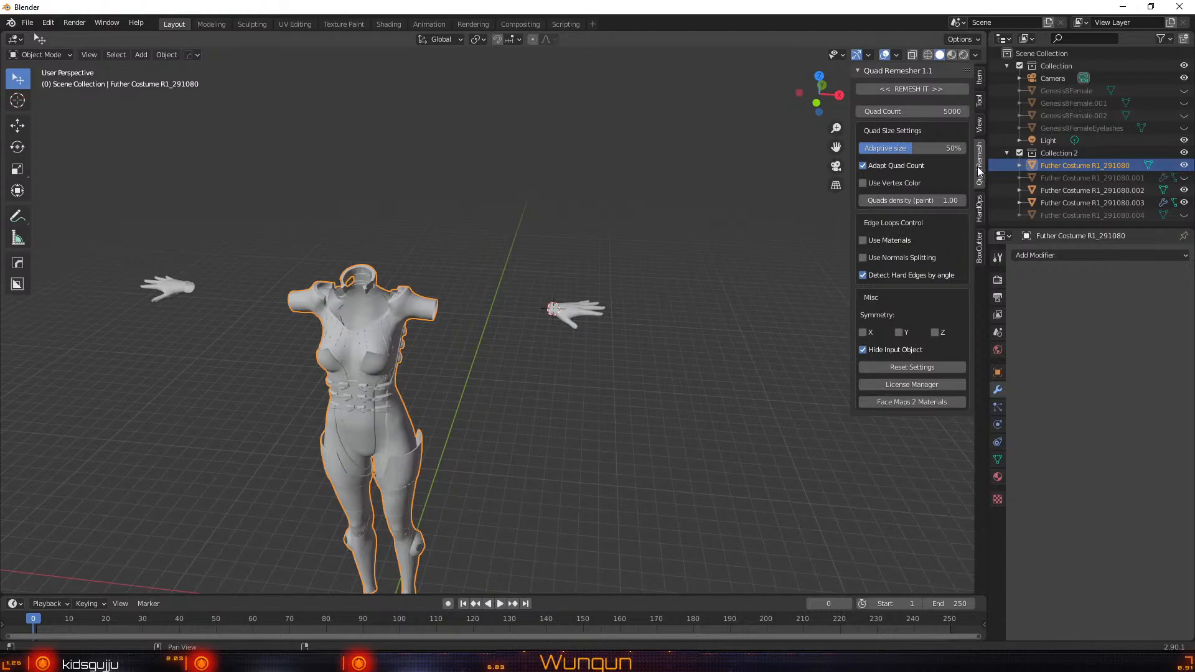
pyautogui.moveTo(952, 111)
pyautogui.mouseDown()
pyautogui.moveTo(1192, 112)
pyautogui.moveTo(950, 113)
pyautogui.mouseUp()
pyautogui.click(906, 90)
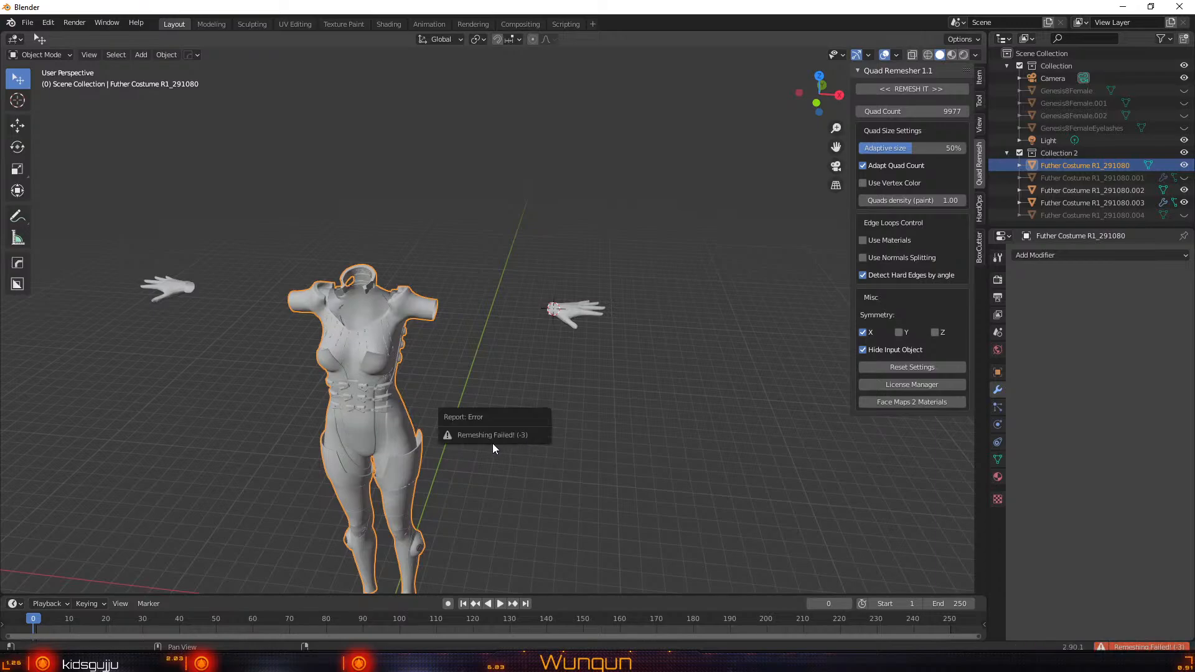
pyautogui.click(470, 483)
# Check the suit body by hiding and showing it again, and inspect its collar and chest up close
pyautogui.scroll(3, 472, 483)
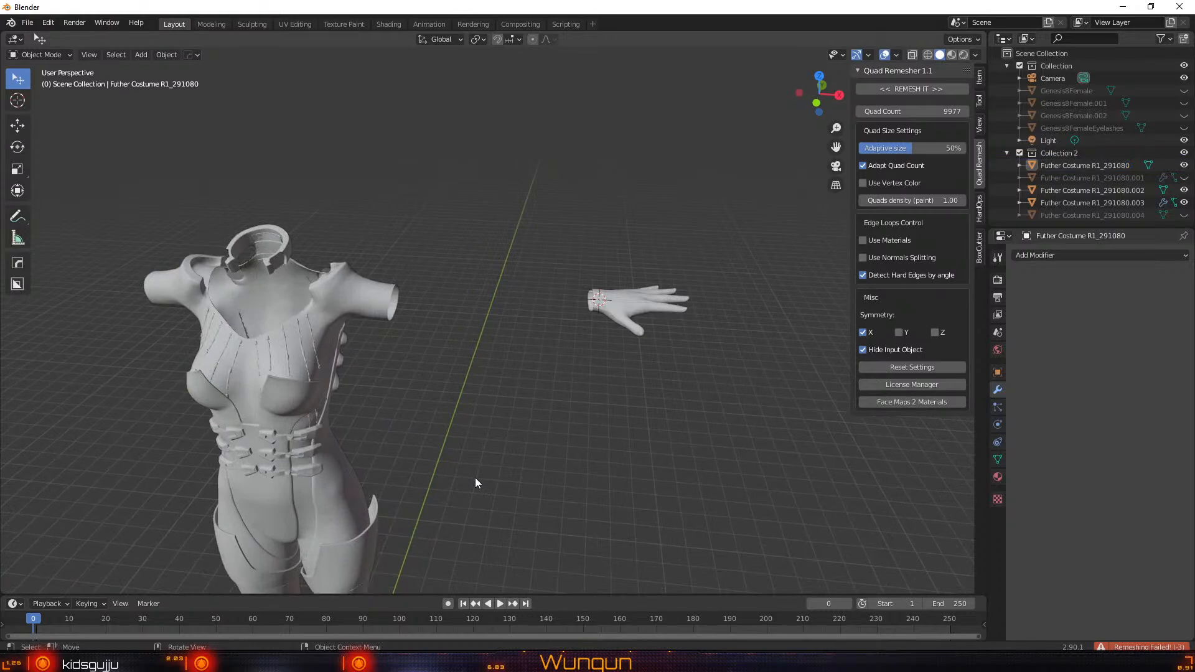
pyautogui.scroll(2, 475, 479)
pyautogui.click(275, 368)
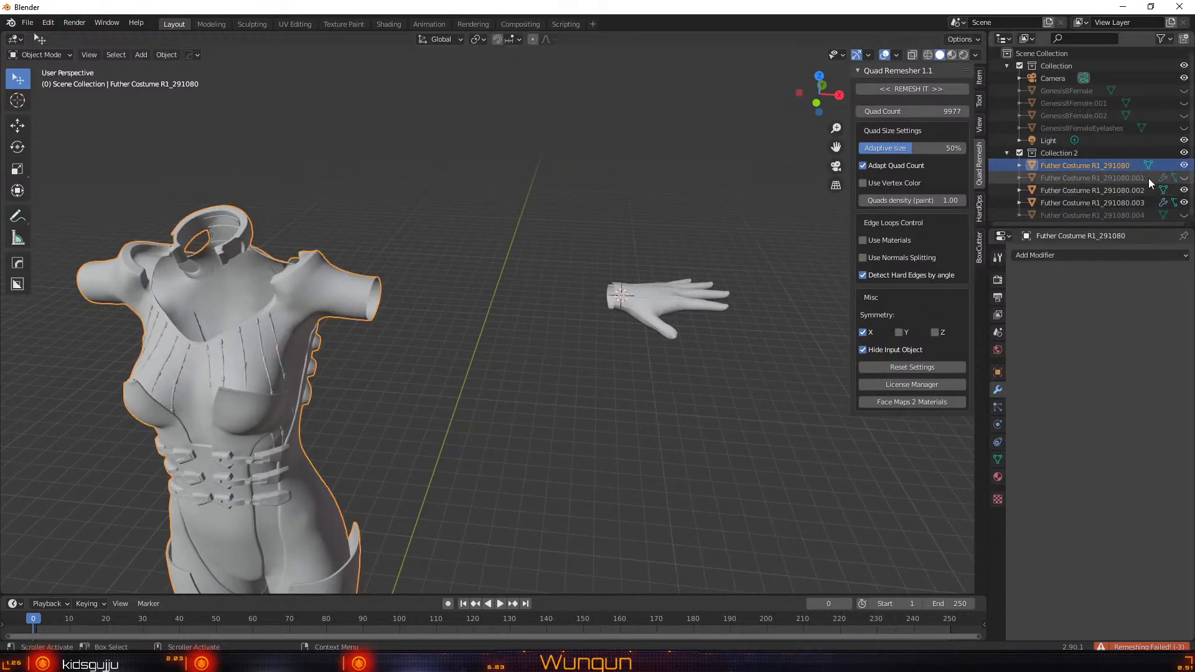
pyautogui.click(1184, 165)
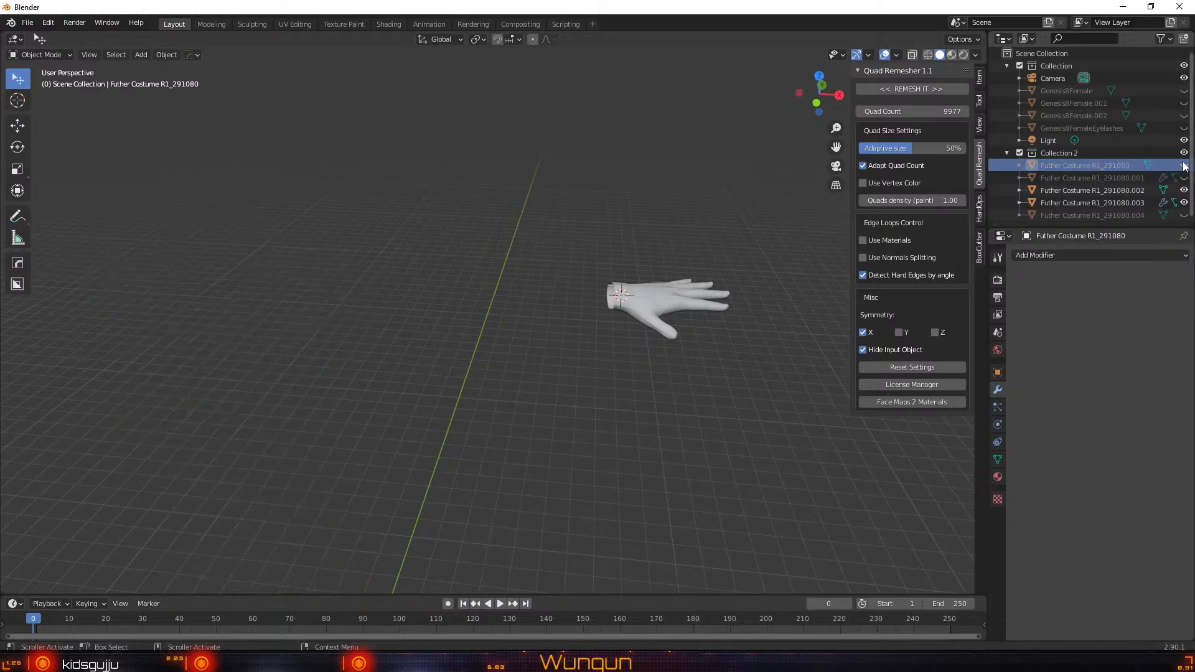
pyautogui.click(1183, 165)
pyautogui.click(271, 359)
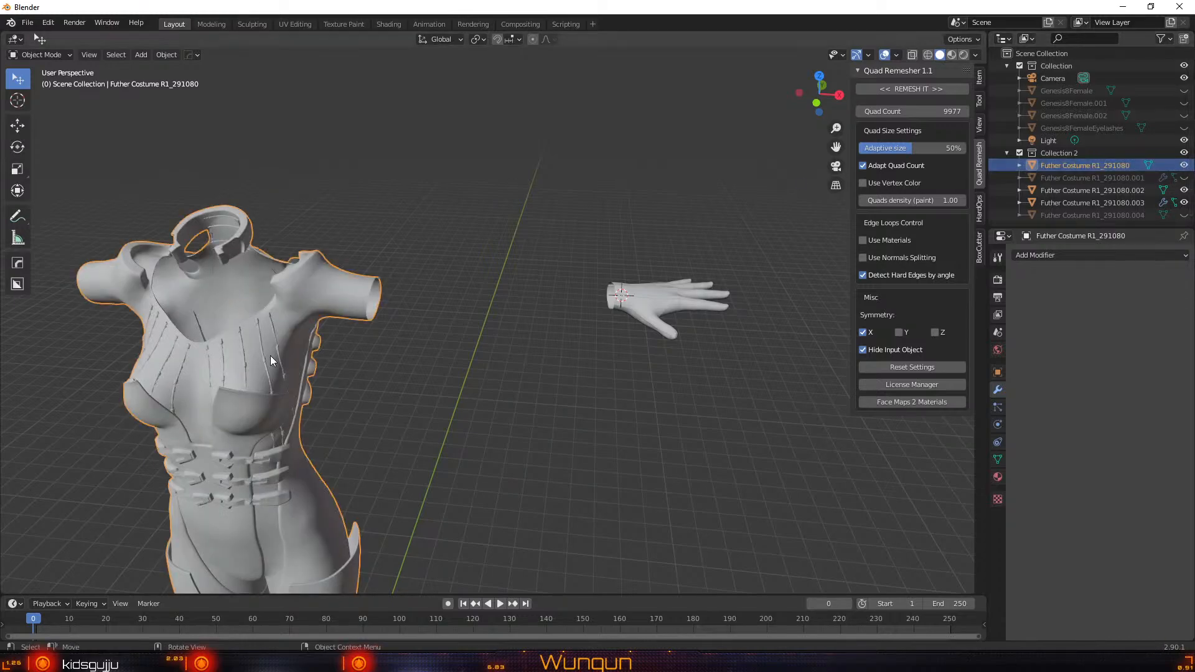
pyautogui.moveTo(331, 345); pyautogui.dragTo(407, 292, button='middle')
pyautogui.scroll(3, 407, 292)
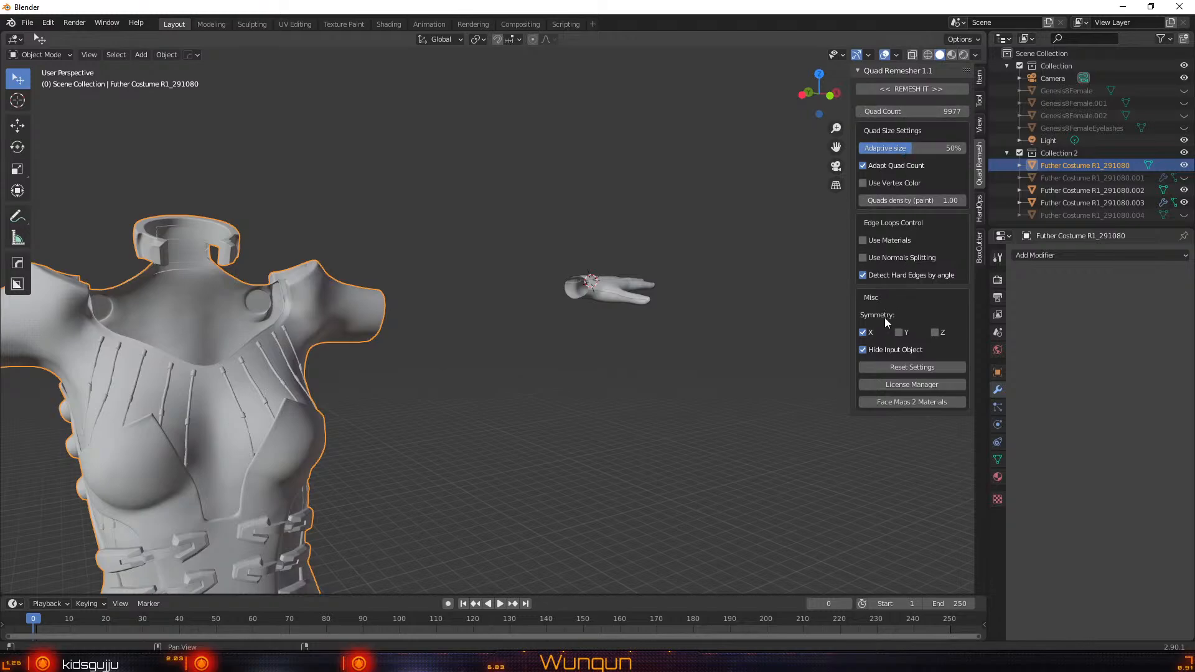
# Reduce the quad count to 5023 and try to remesh the suit body
pyautogui.click(920, 111)
pyautogui.write('10000')
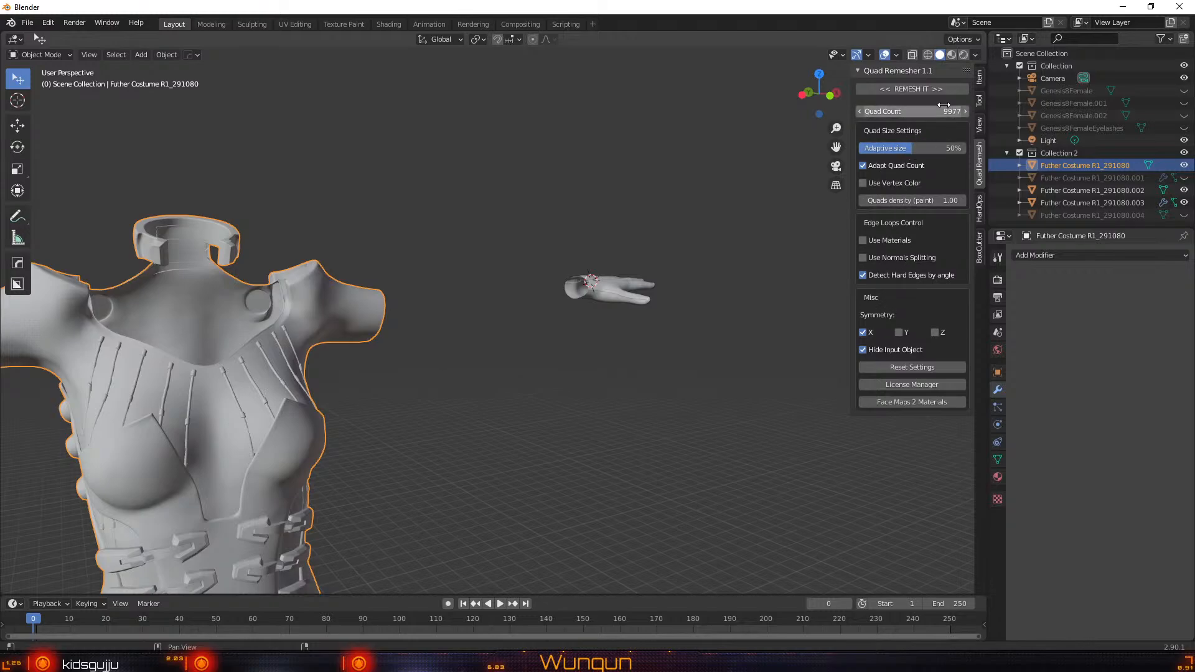
pyautogui.press('Return')
pyautogui.moveTo(921, 112); pyautogui.dragTo(840, 112)
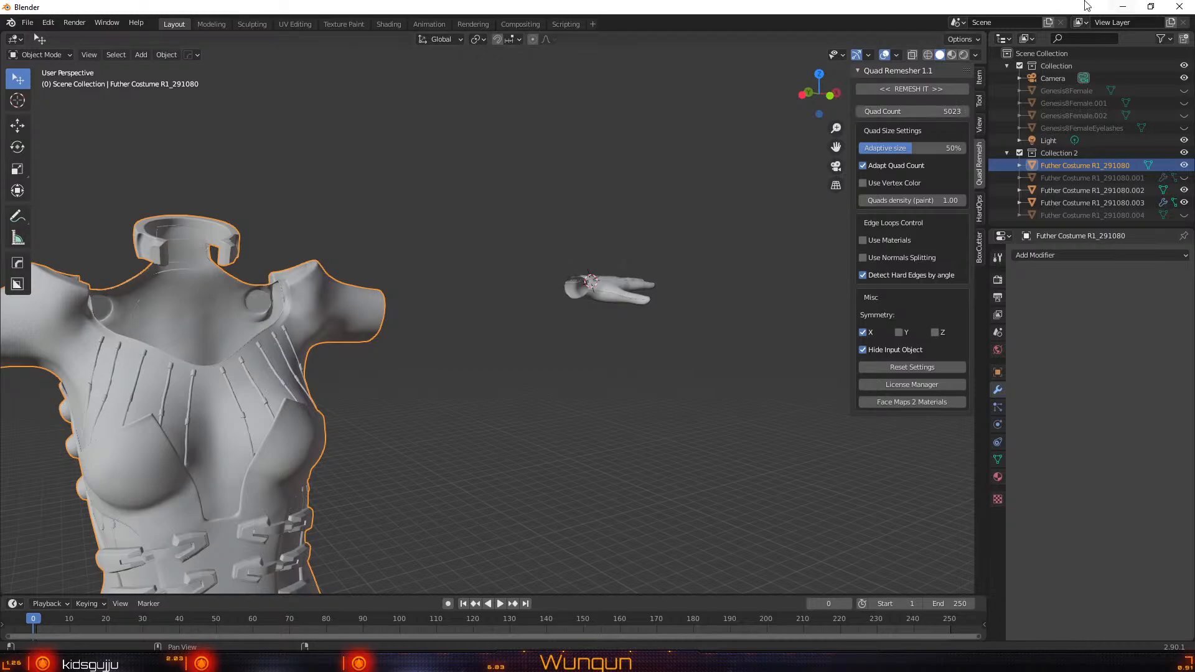
pyautogui.click(901, 88)
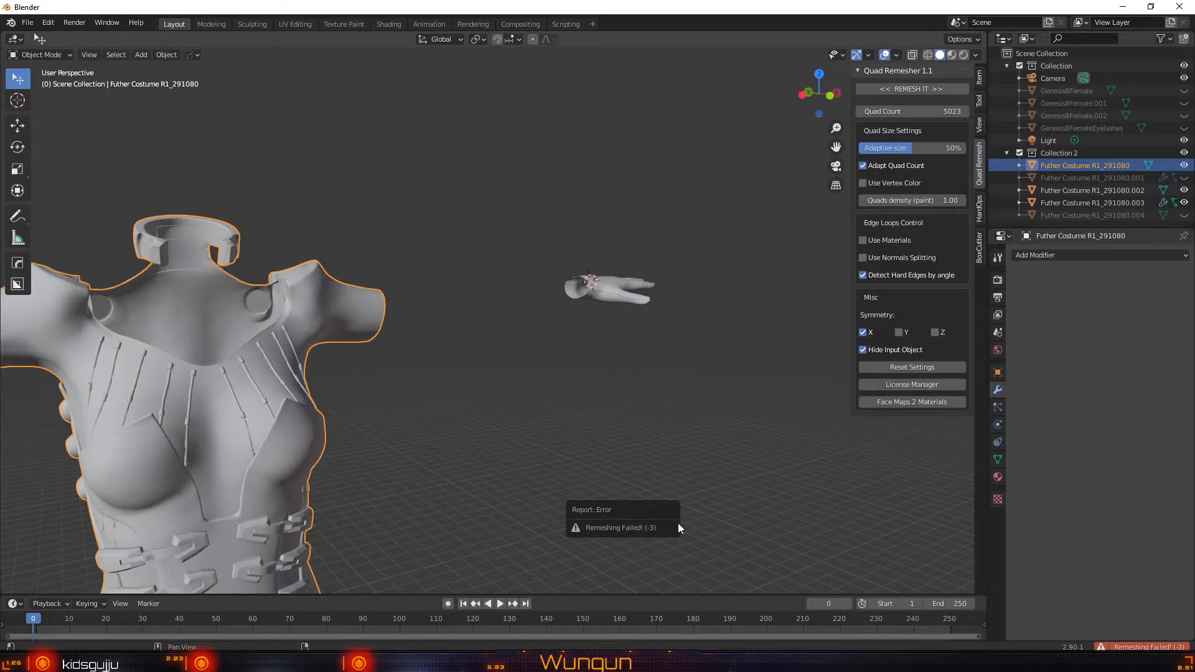
pyautogui.click(617, 425)
# Turn off Adapt Quad Count and Detect Hard Edges by angle, and try to remesh the reselected suit body
pyautogui.moveTo(533, 445); pyautogui.dragTo(398, 418, button='middle')
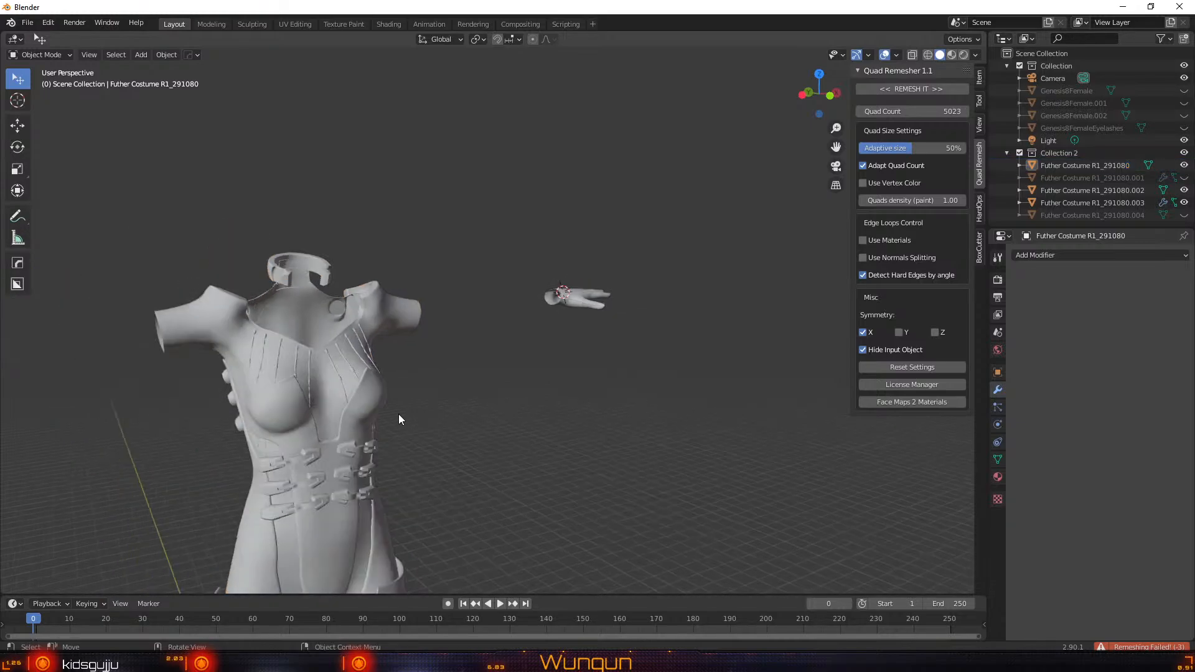
pyautogui.scroll(3, 398, 416)
pyautogui.click(267, 354)
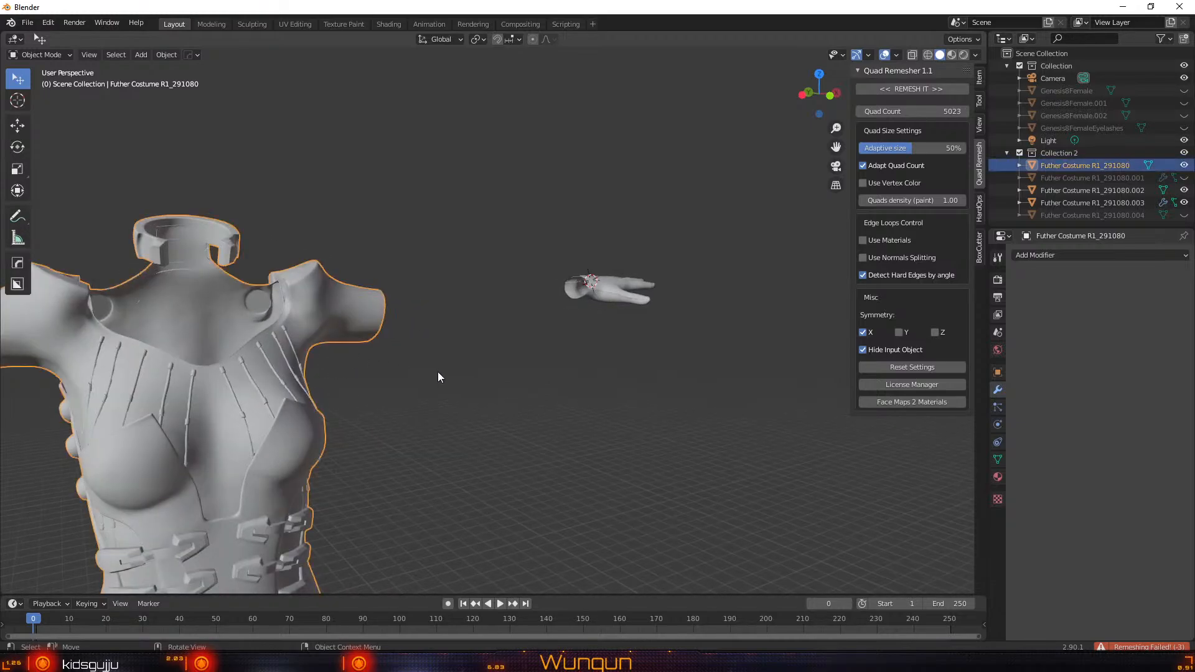
pyautogui.keyDown('alt'); pyautogui.moveTo(442, 373); pyautogui.dragTo(356, 421, button='middle'); pyautogui.keyUp('alt')
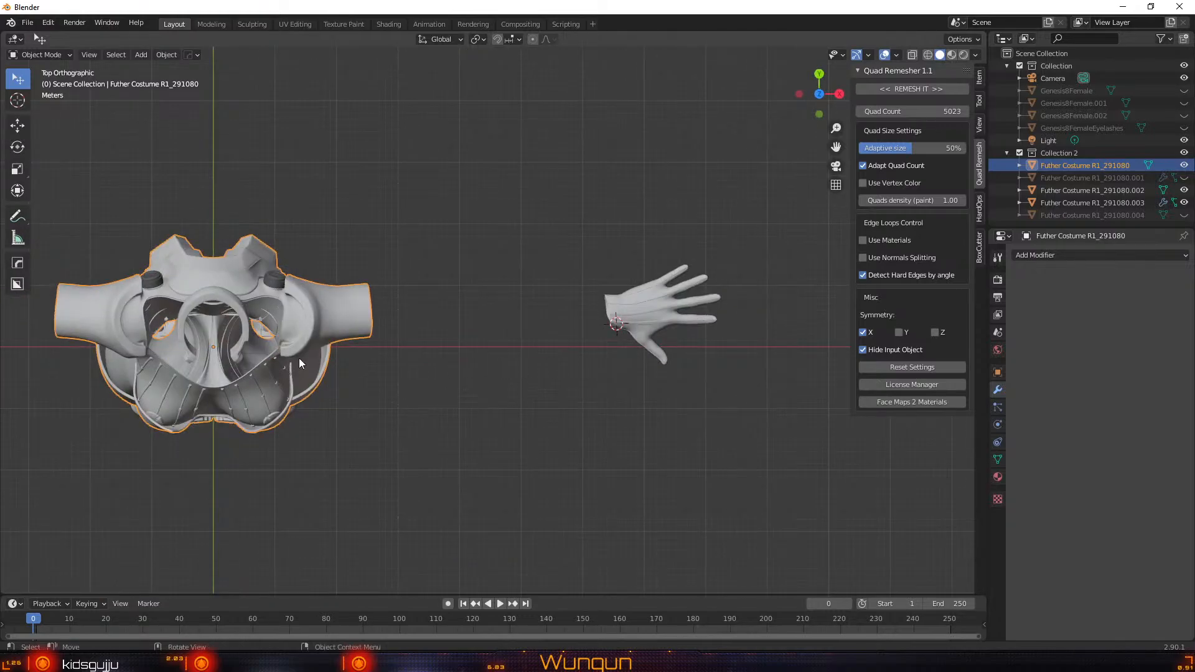
pyautogui.moveTo(299, 357); pyautogui.dragTo(334, 257, button='middle')
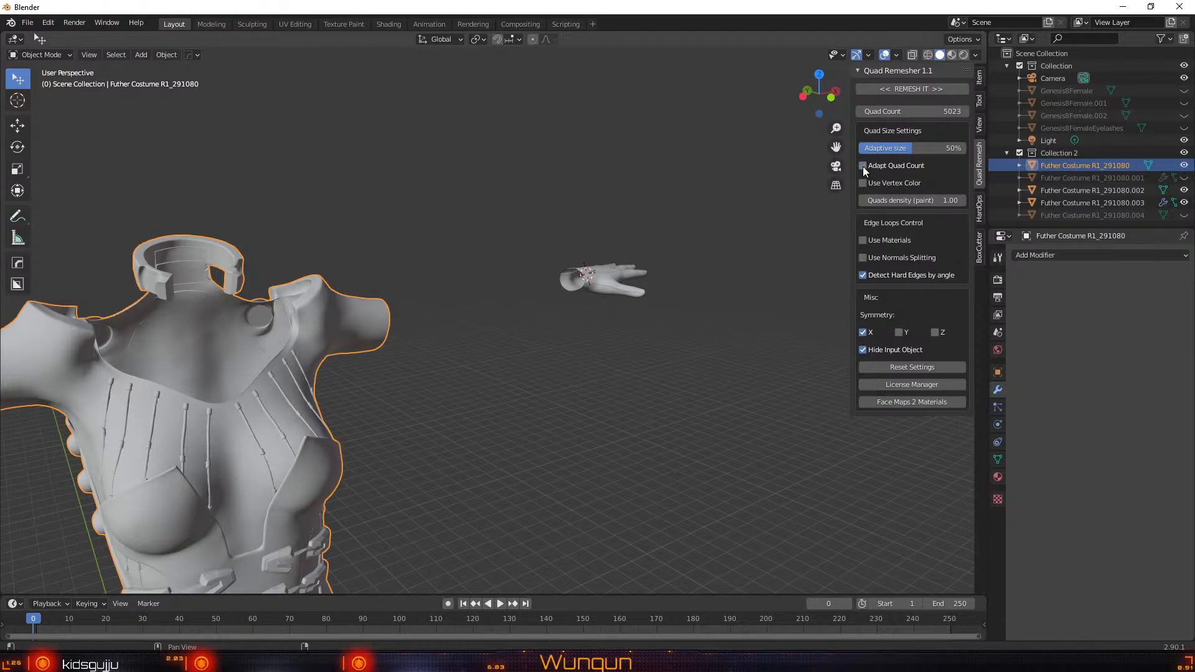
pyautogui.click(863, 275)
pyautogui.click(909, 90)
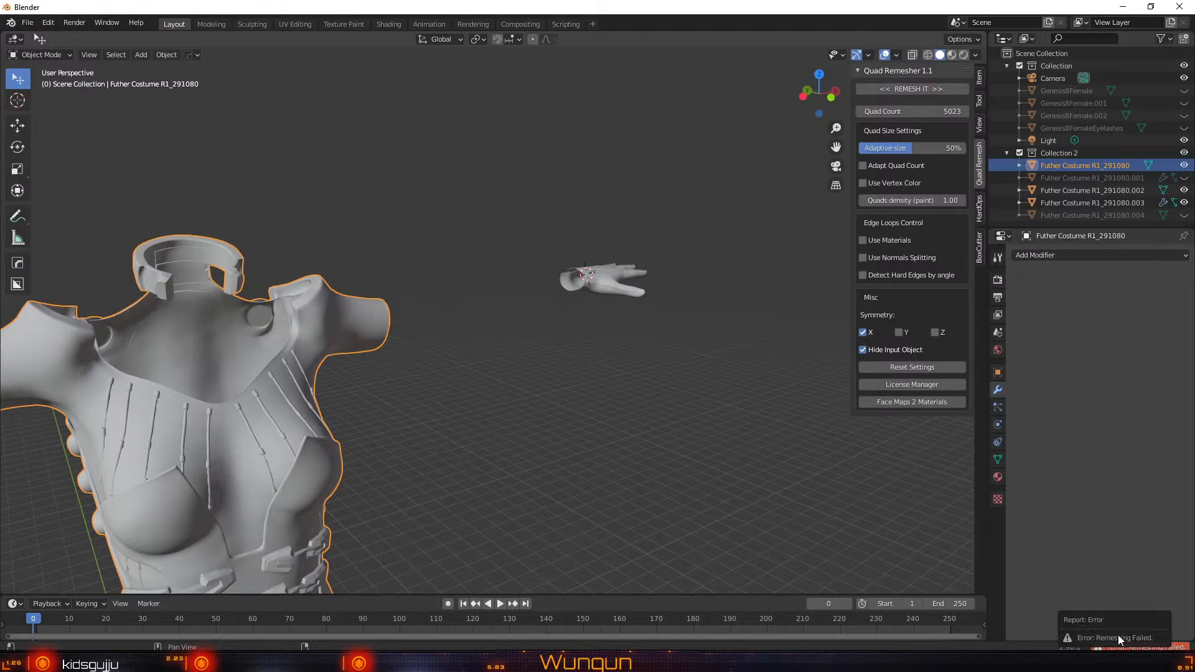
pyautogui.click(667, 439)
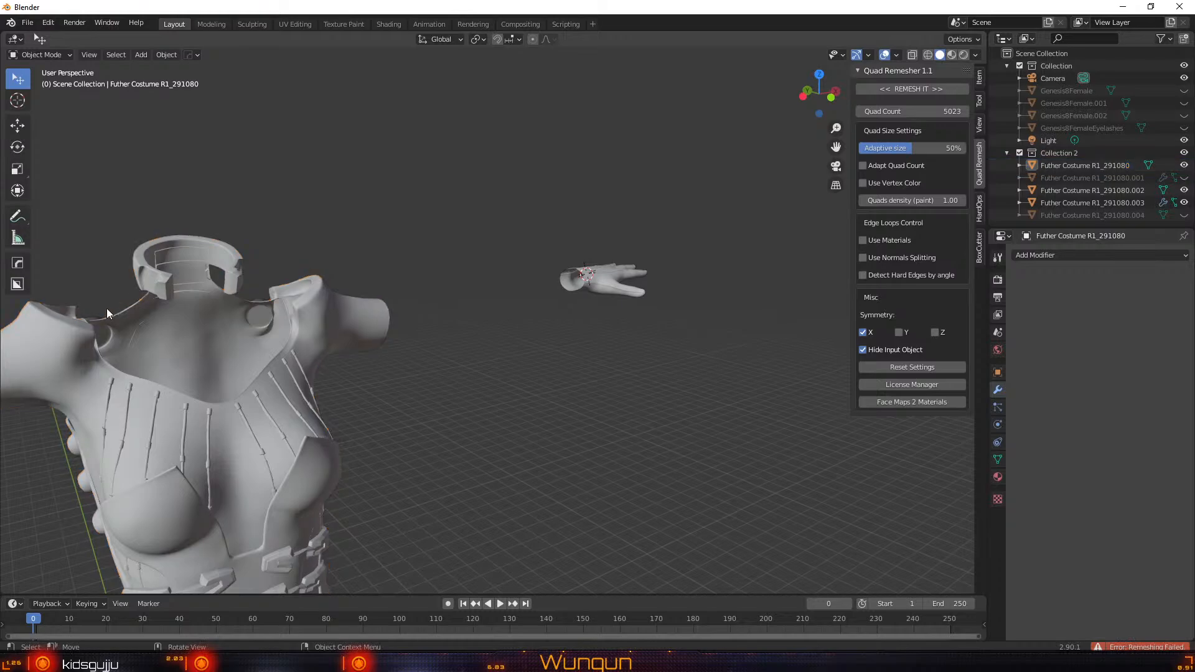
# Select the connected inner bodysuit mesh within the suit body in Edit Mode and separate it into its own object
pyautogui.click(288, 393)
pyautogui.moveTo(543, 358); pyautogui.dragTo(81, 370, button='middle')
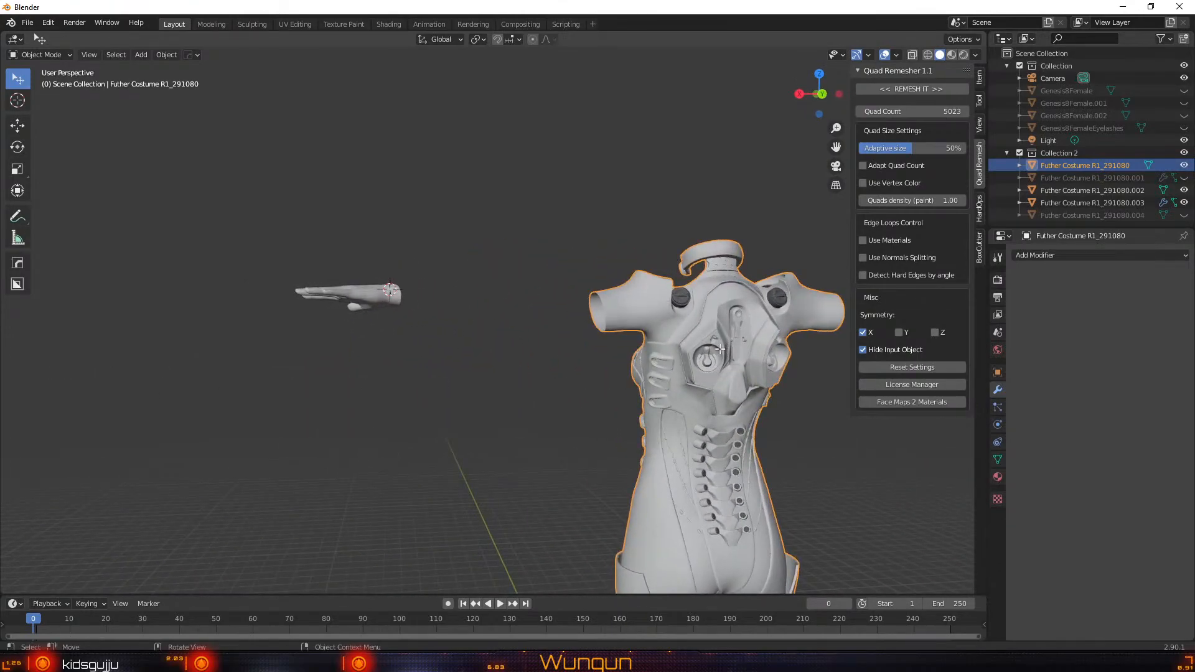
pyautogui.press('Tab')
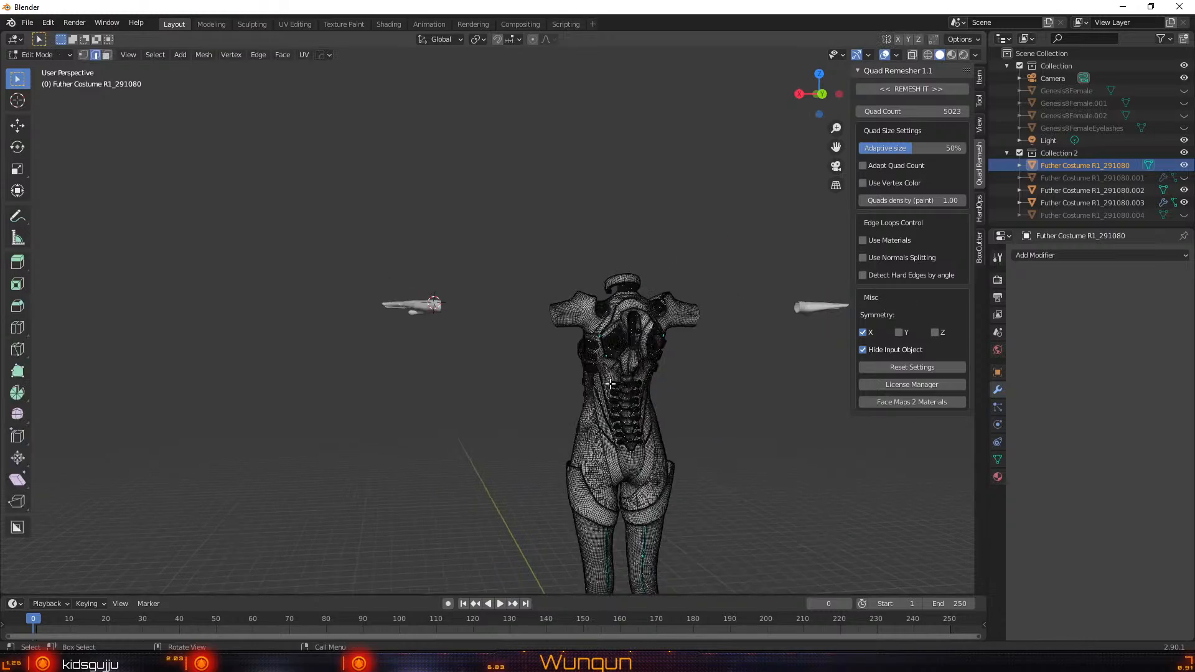
pyautogui.keyDown('shift'); pyautogui.moveTo(619, 359); pyautogui.dragTo(707, 353, button='middle'); pyautogui.keyUp('shift')
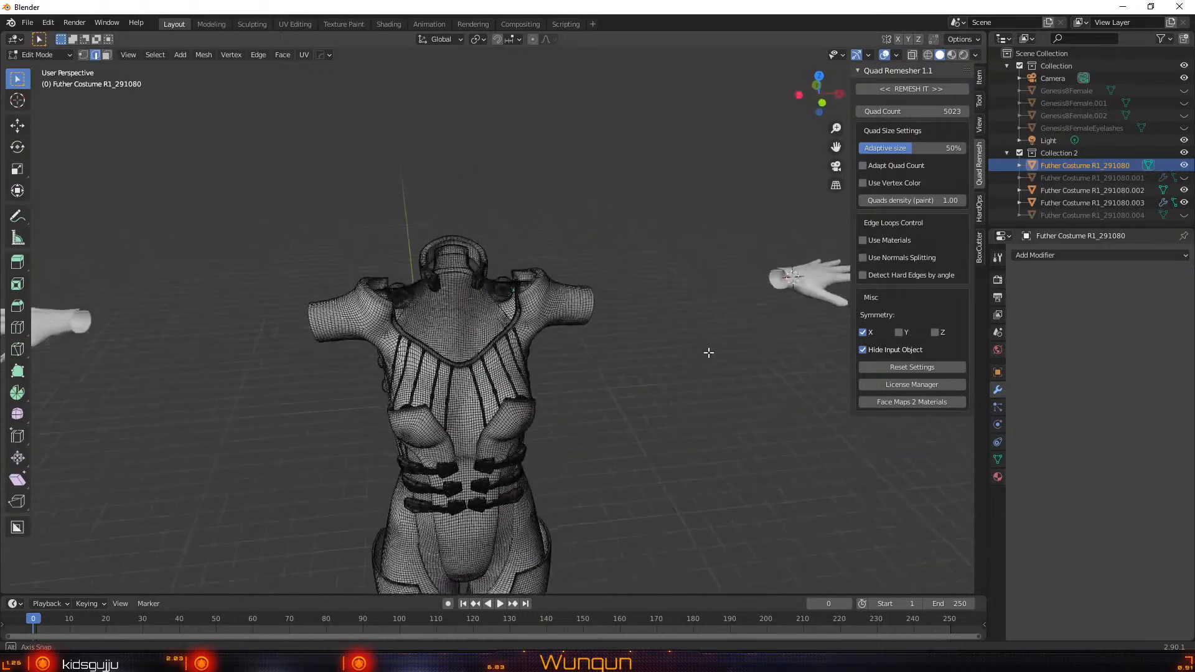
pyautogui.scroll(2, 523, 386)
pyautogui.keyDown('shift'); pyautogui.moveTo(547, 397); pyautogui.dragTo(615, 306, button='middle'); pyautogui.keyUp('shift')
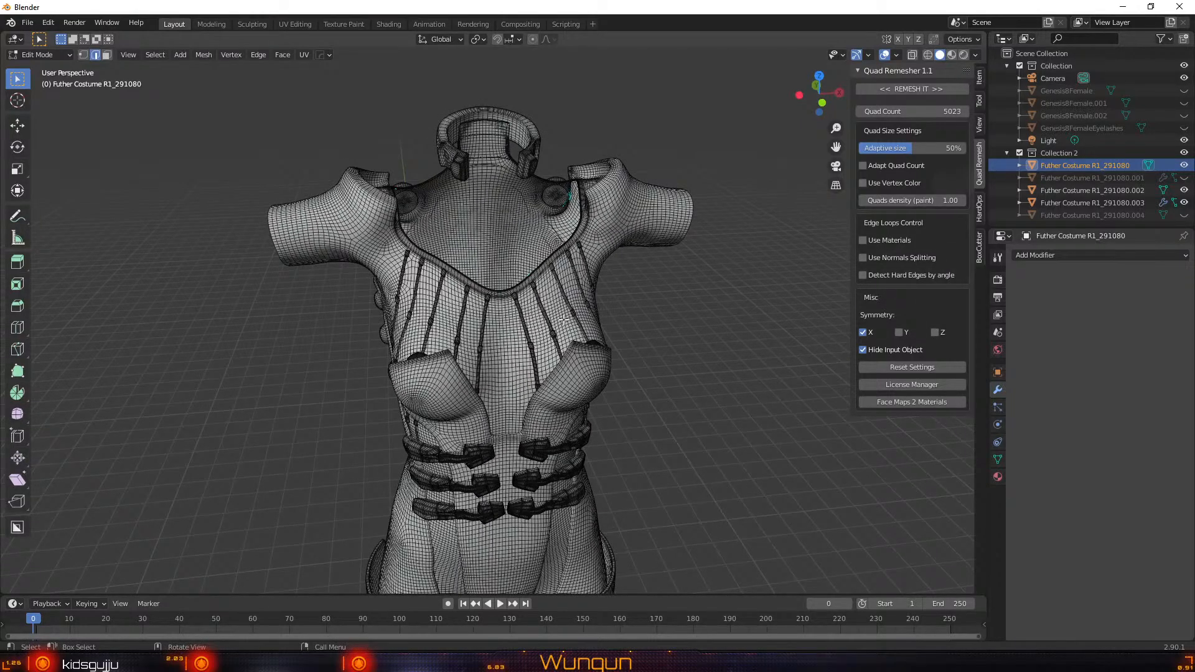
pyautogui.press('l')
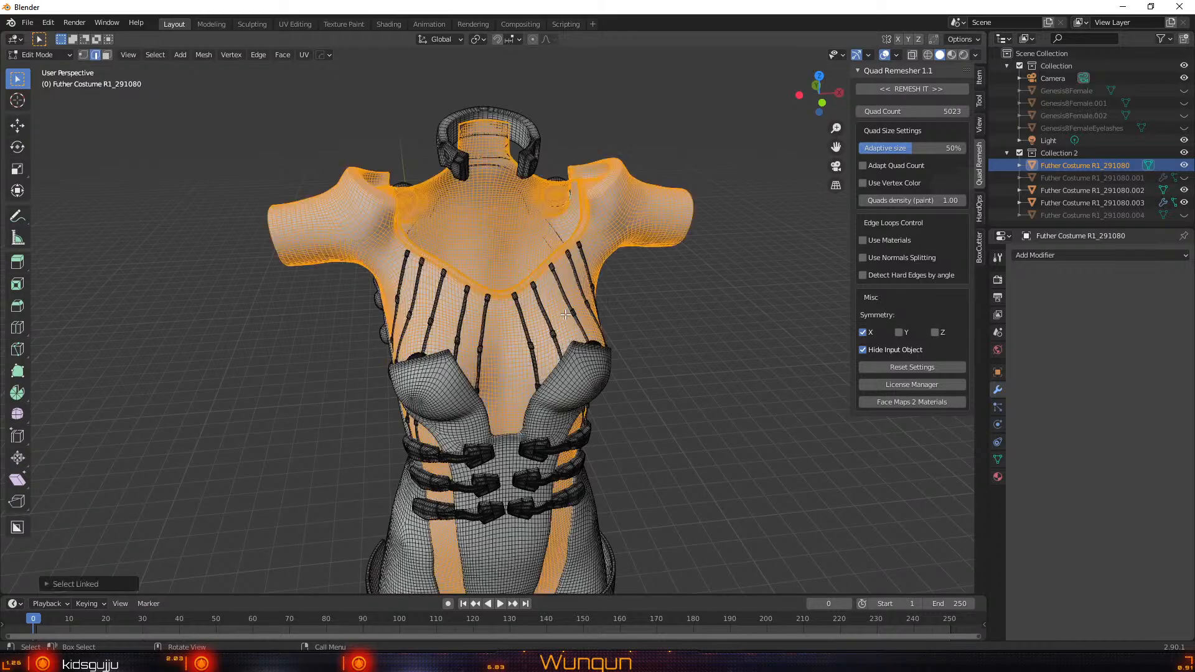
pyautogui.scroll(-4, 616, 356)
pyautogui.moveTo(607, 362)
pyautogui.mouseDown(button='middle')
pyautogui.moveTo(397, 340)
pyautogui.moveTo(620, 344)
pyautogui.mouseUp(button='middle')
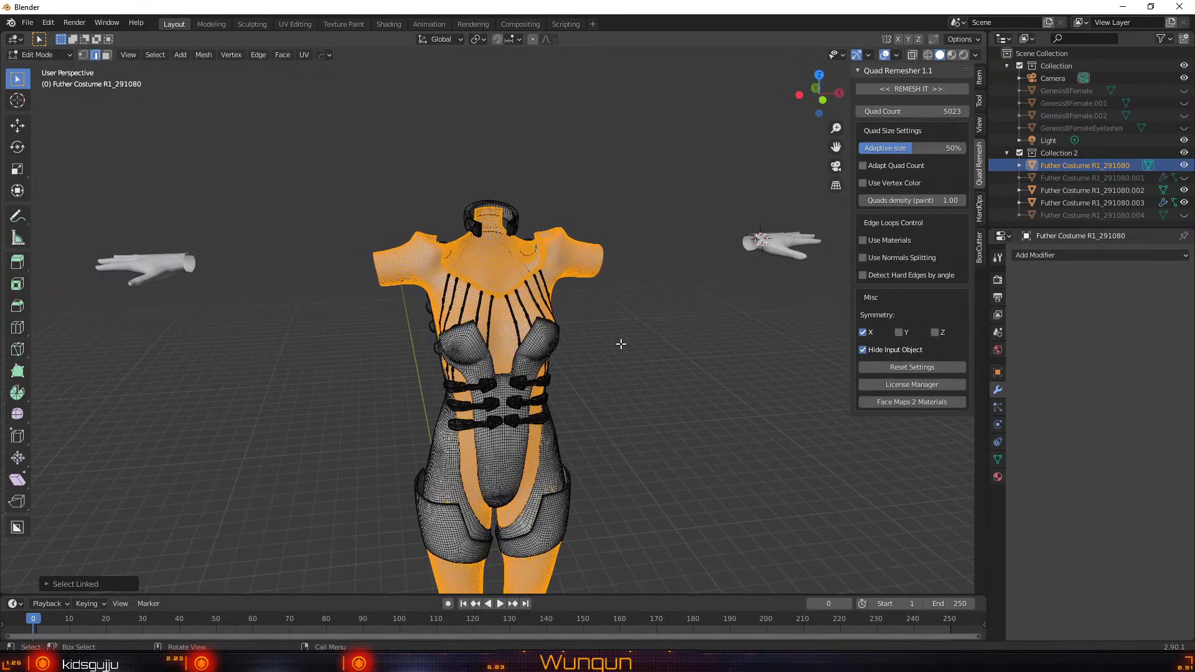
pyautogui.press('p')
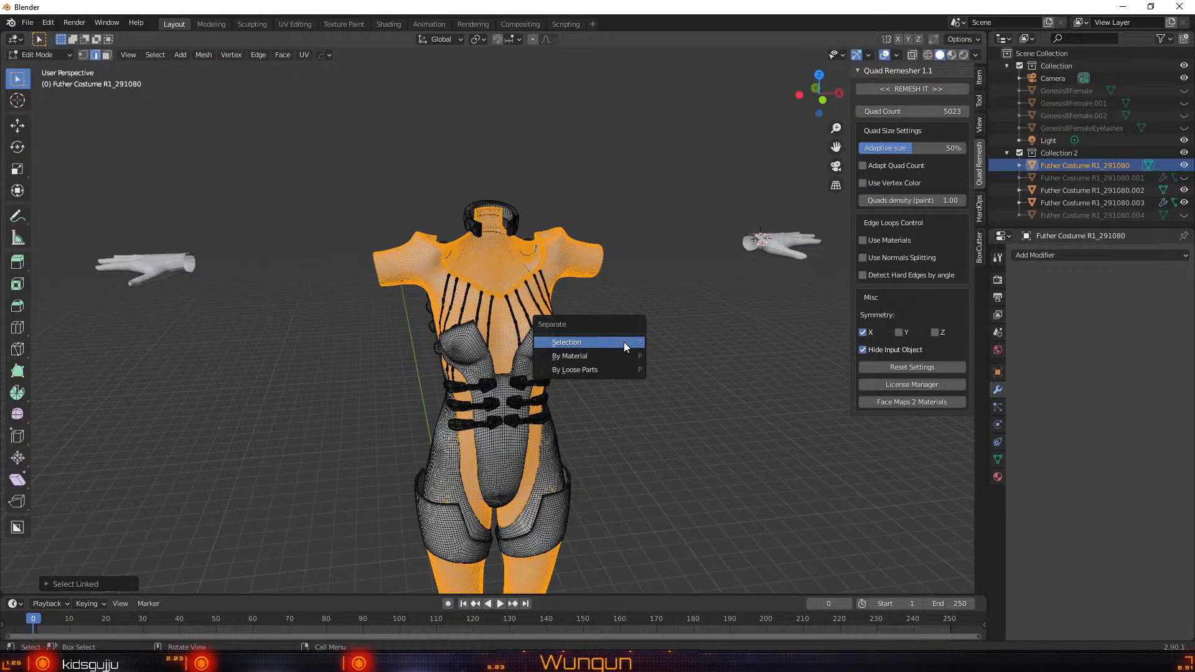
pyautogui.click(624, 341)
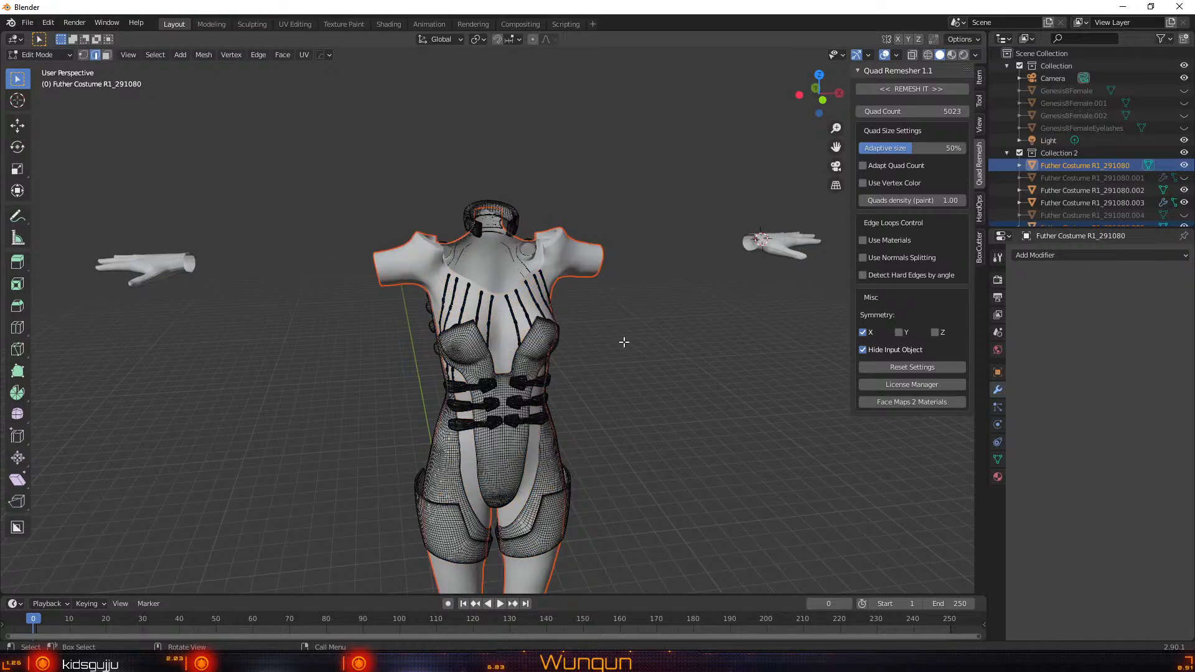
# Hide the original suit body with its remaining armour and straps, and open the separated inner bodysuit in Edit Mode
pyautogui.click(1183, 168)
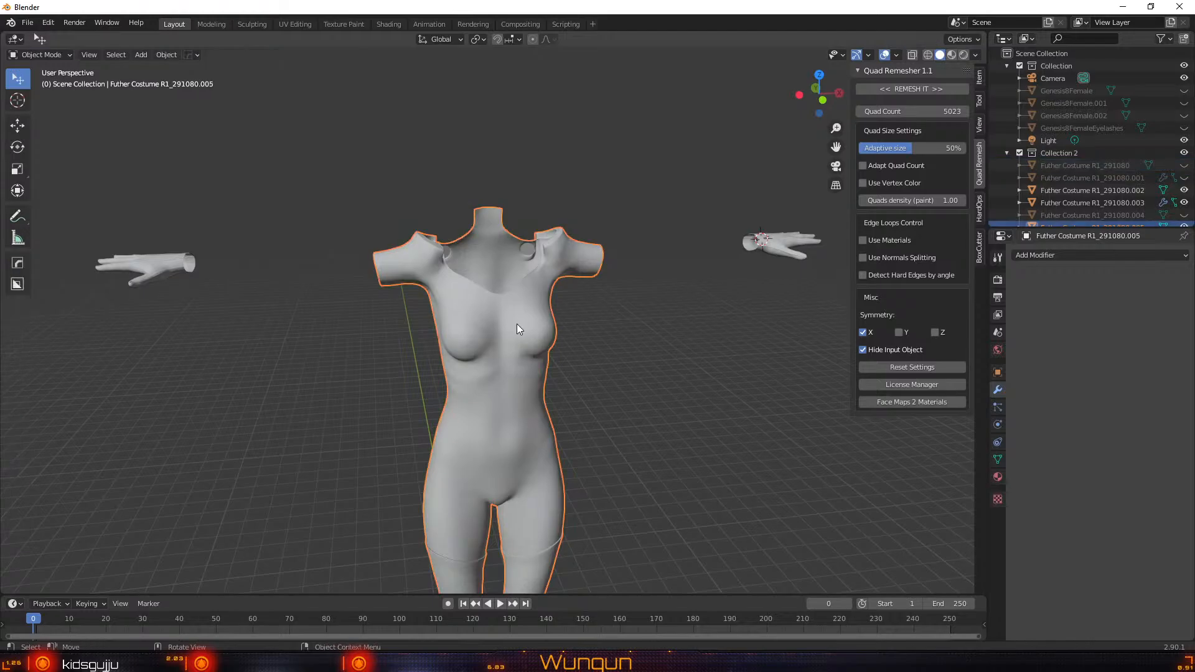
pyautogui.press('Tab')
pyautogui.scroll(4, 550, 322)
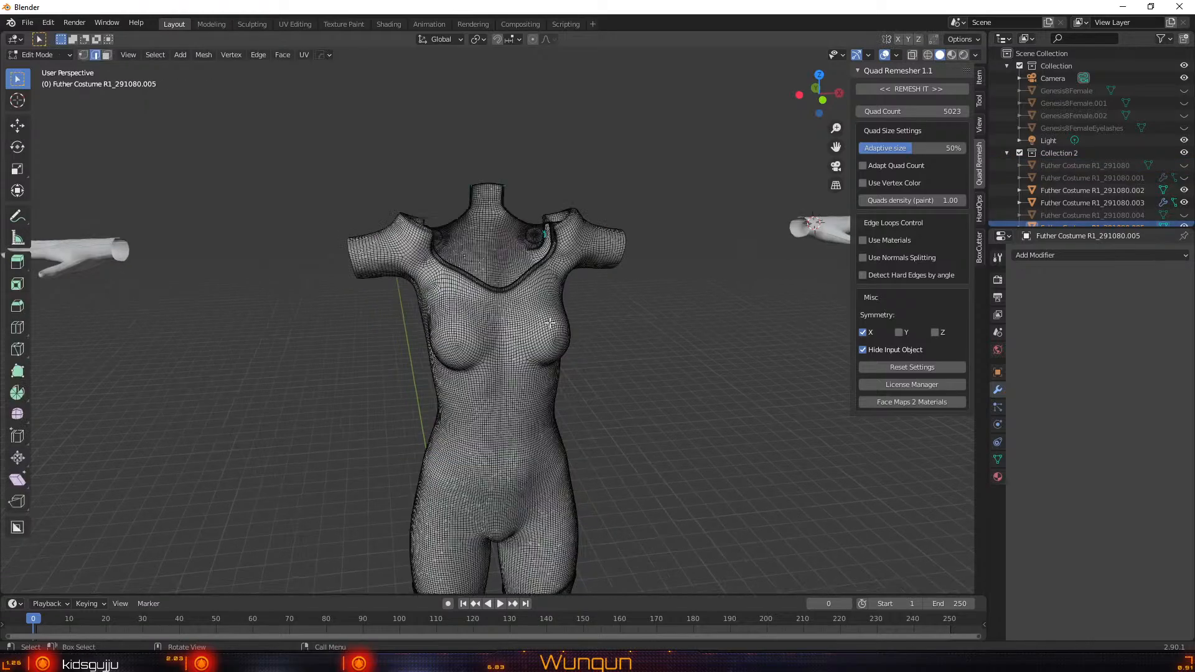
# Examine the separated bodysuit's dense mesh along the thighs, knees and lower legs
pyautogui.moveTo(550, 322)
pyautogui.mouseDown(button='middle')
pyautogui.moveTo(270, 325)
pyautogui.moveTo(567, 315)
pyautogui.moveTo(541, 317)
pyautogui.mouseUp(button='middle')
pyautogui.keyDown('shift'); pyautogui.moveTo(580, 401); pyautogui.dragTo(628, 75, button='middle'); pyautogui.keyUp('shift')
pyautogui.scroll(-2, 659, 149)
pyautogui.scroll(-2, 690, 189)
pyautogui.keyDown('shift'); pyautogui.moveTo(690, 188); pyautogui.dragTo(430, 381, button='middle'); pyautogui.keyUp('shift')
pyautogui.scroll(3, 651, 493)
pyautogui.scroll(3, 660, 478)
pyautogui.scroll(-2, 453, 394)
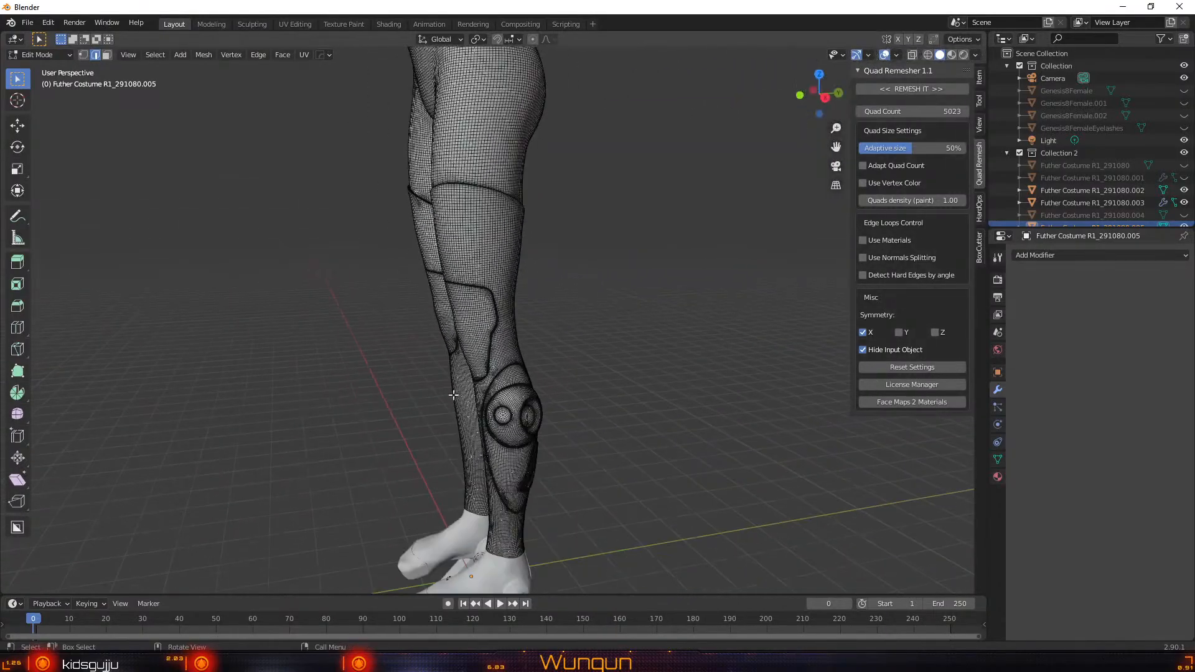
pyautogui.scroll(2, 521, 440)
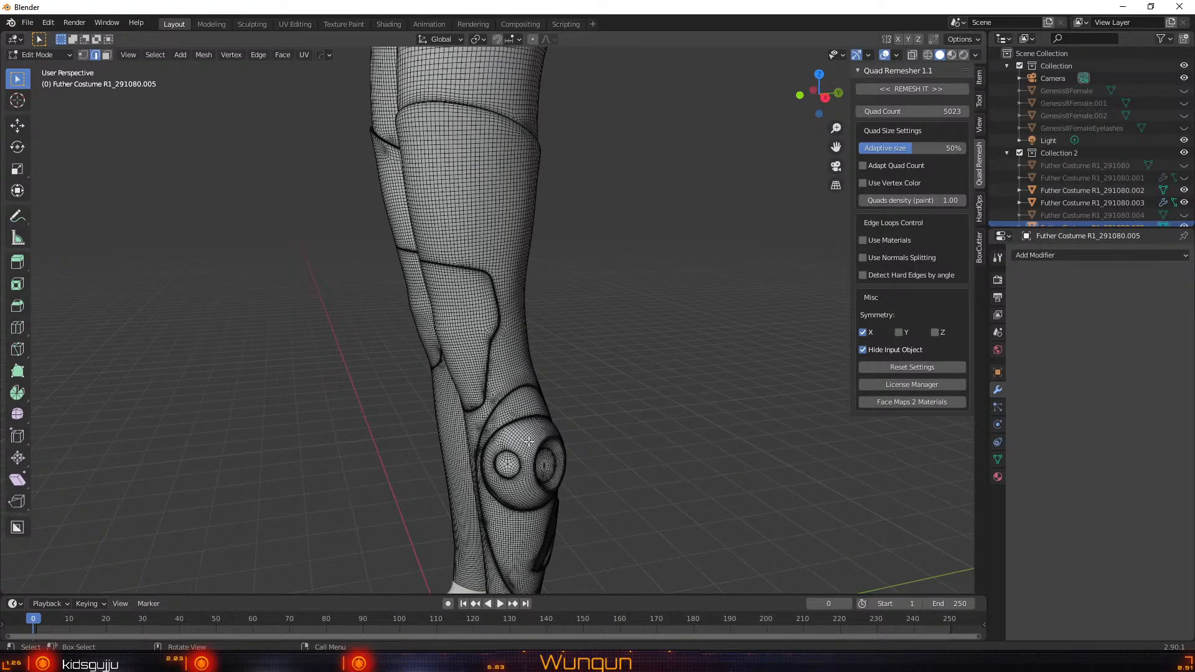
# Select the entire connected bodysuit mesh from torso to ankles and remesh it with Quad Remesher
pyautogui.press('l')
pyautogui.scroll(-3, 545, 440)
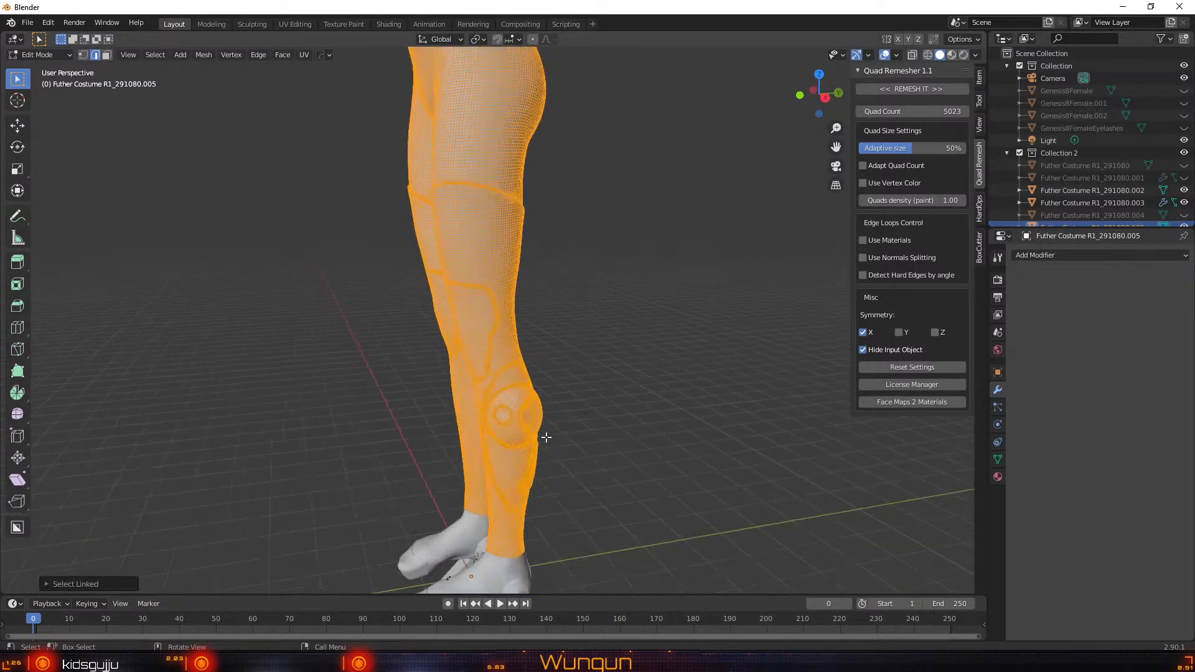
pyautogui.moveTo(542, 435); pyautogui.dragTo(447, 368, button='middle')
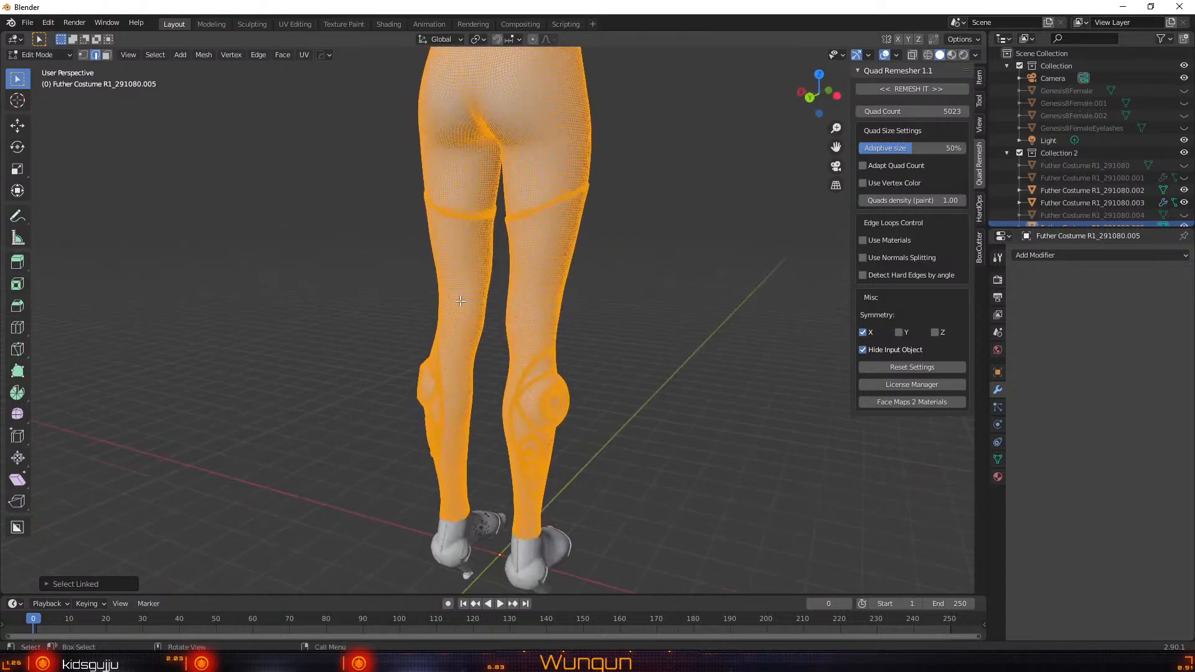
pyautogui.moveTo(651, 352); pyautogui.dragTo(439, 359, button='middle')
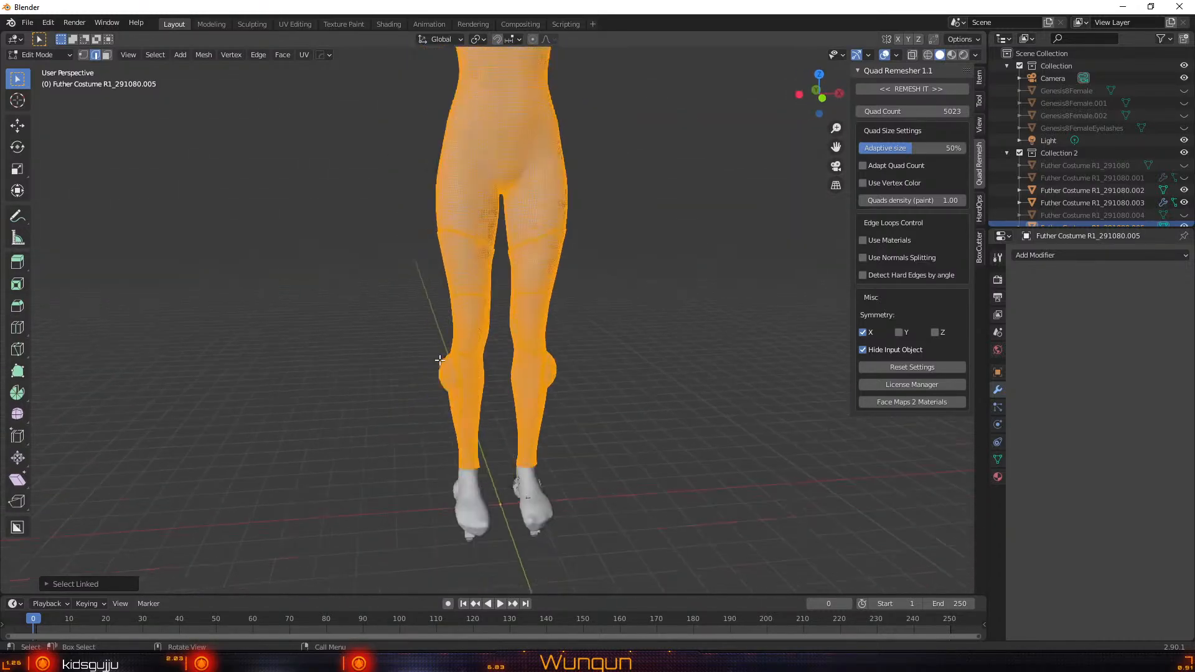
pyautogui.moveTo(627, 312); pyautogui.dragTo(606, 443, button='middle')
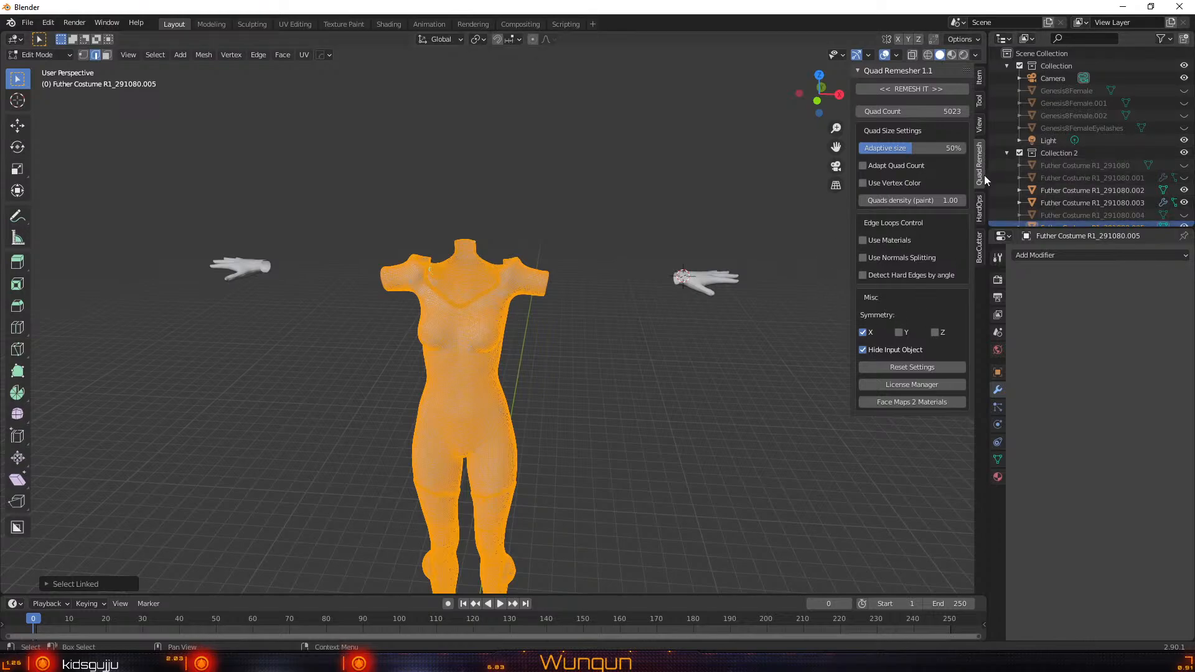
pyautogui.click(908, 90)
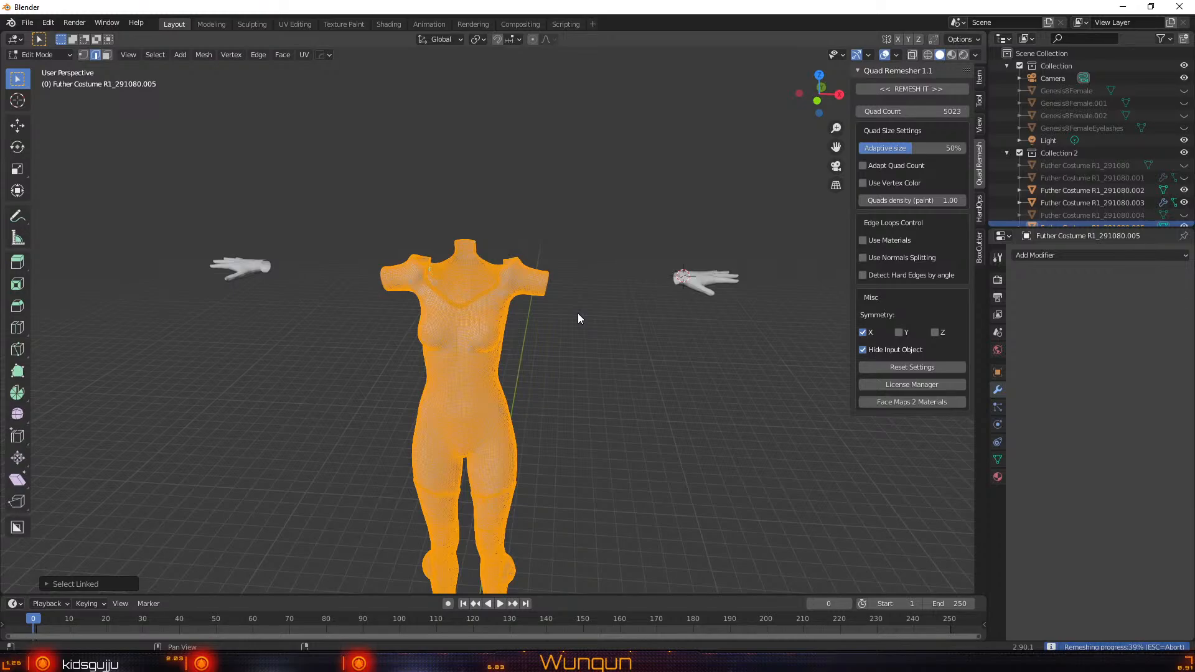
pyautogui.scroll(5, 577, 312)
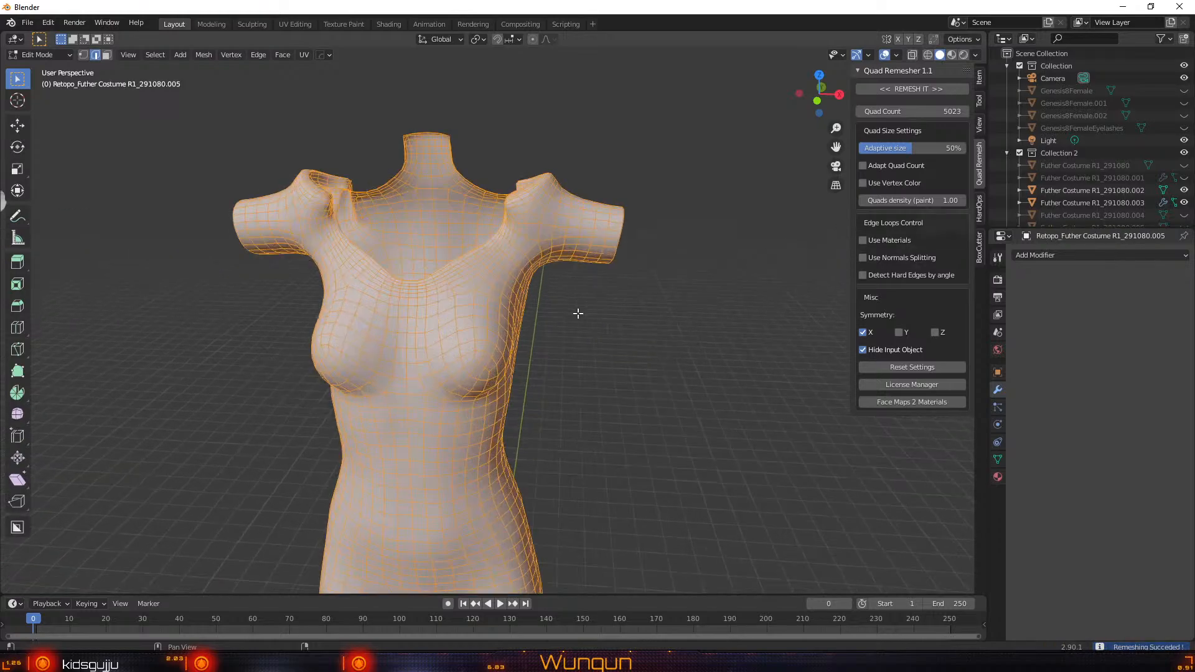
# Clear the mesh selection and examine the remeshed bodysuit's topology around the chest, underarm and sleeve opening
pyautogui.moveTo(578, 313); pyautogui.dragTo(564, 270, button='middle')
pyautogui.scroll(-2, 602, 325)
pyautogui.scroll(4, 607, 329)
pyautogui.scroll(-3, 590, 278)
pyautogui.scroll(-1, 564, 270)
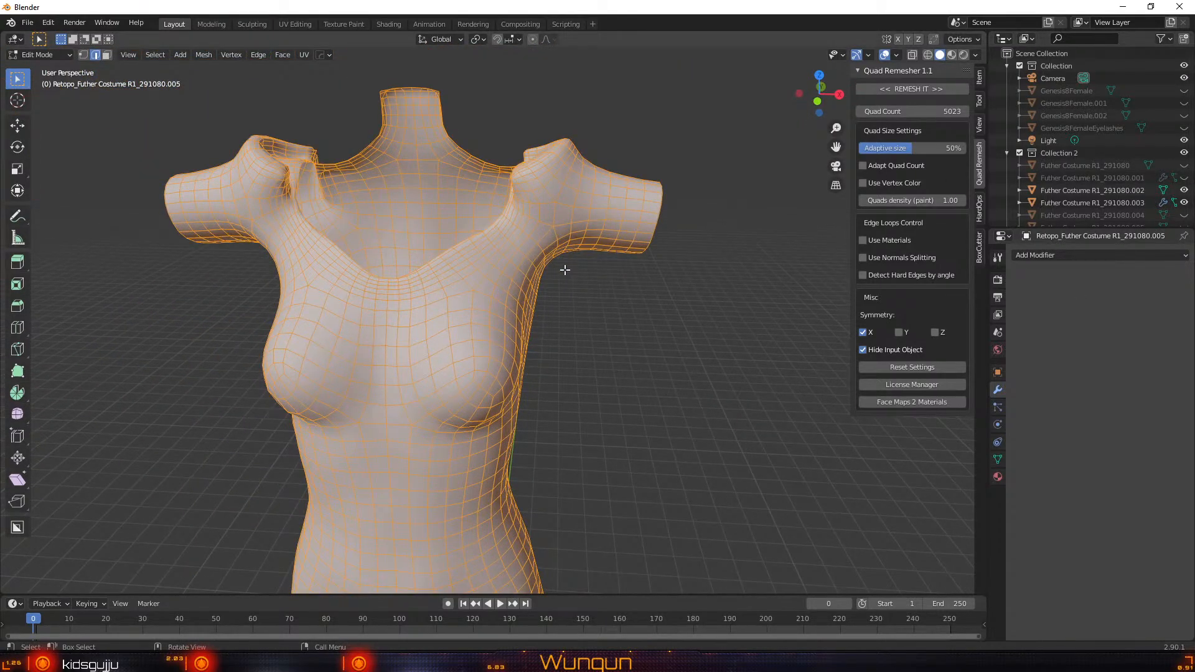
pyautogui.click(564, 269)
pyautogui.scroll(3, 595, 282)
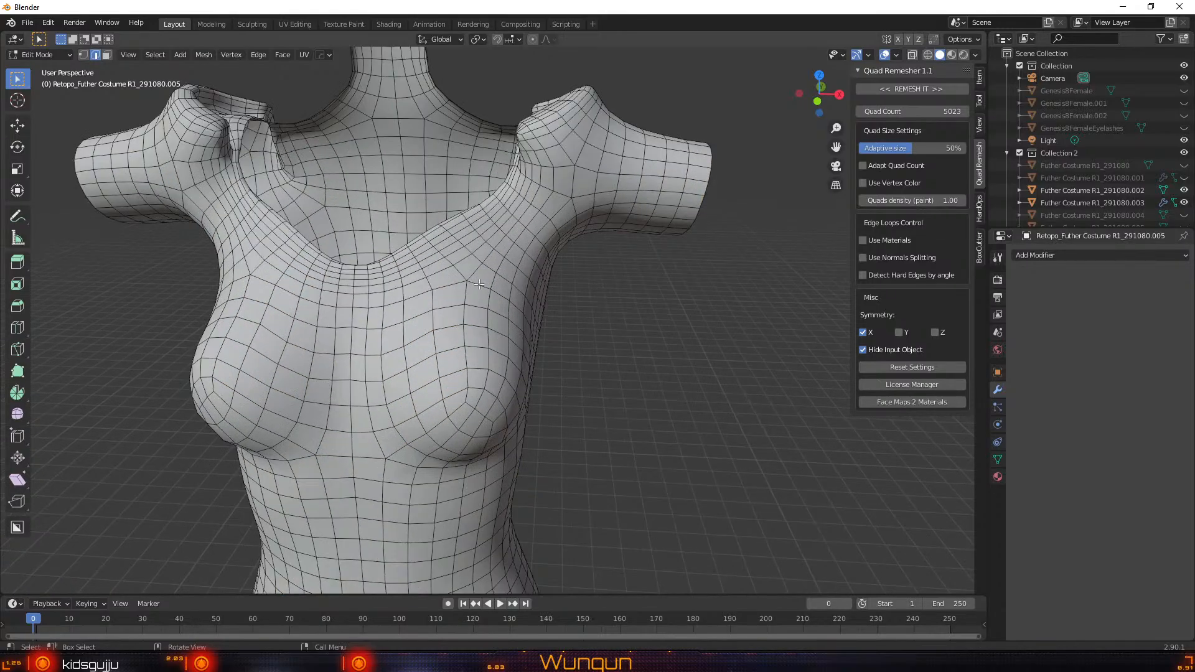
pyautogui.moveTo(595, 282); pyautogui.dragTo(125, 281, button='middle')
pyautogui.scroll(3, 398, 192)
pyautogui.scroll(5, 701, 194)
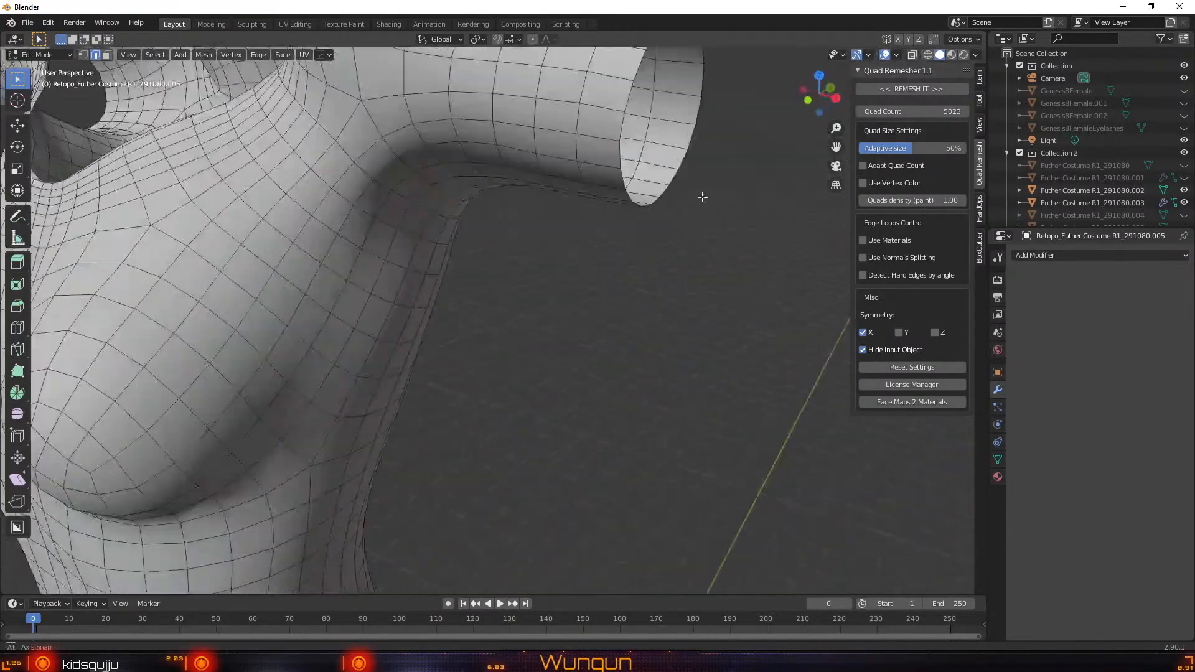
pyautogui.scroll(-6, 722, 207)
pyautogui.moveTo(722, 207); pyautogui.dragTo(664, 248, button='middle')
pyautogui.scroll(-4, 656, 262)
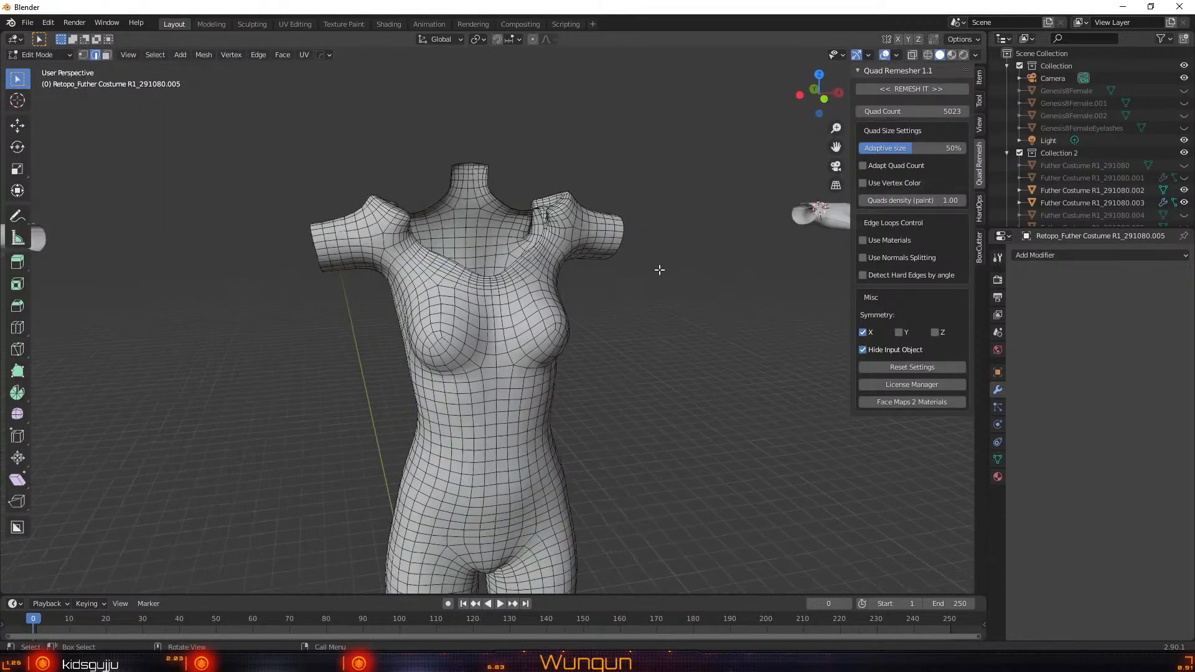
# Inspect the remeshed edge flow around the neckline, shoulders and front of the torso
pyautogui.scroll(3, 660, 270)
pyautogui.scroll(-3, 581, 272)
pyautogui.scroll(6, 581, 272)
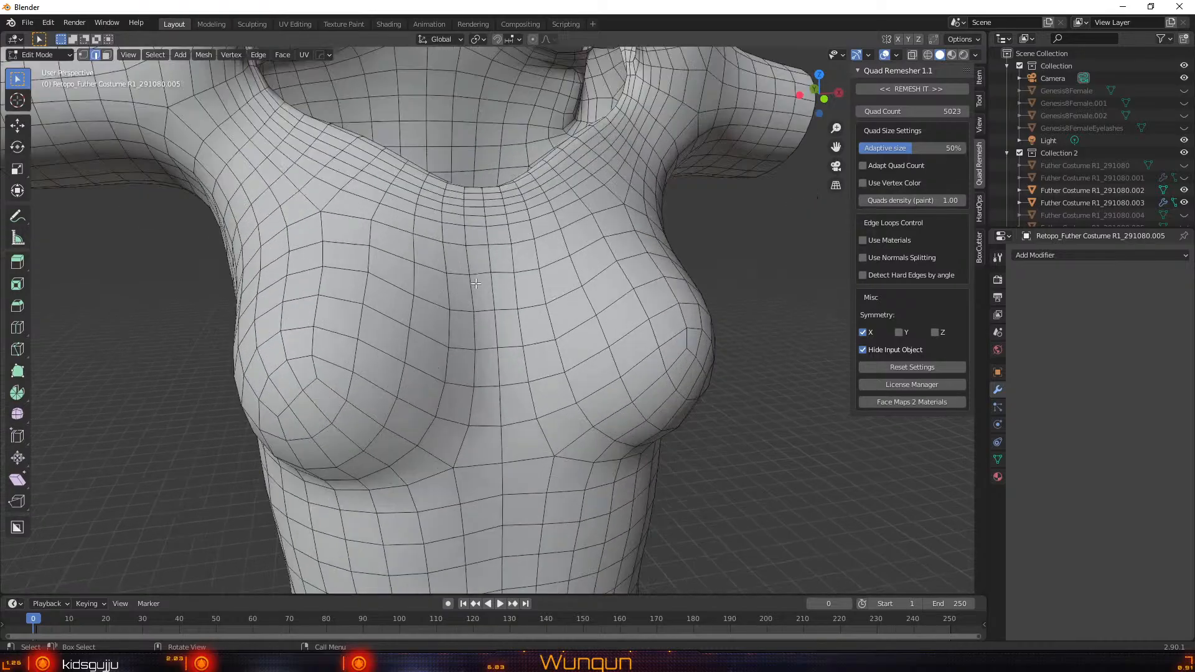
pyautogui.moveTo(581, 272); pyautogui.dragTo(499, 213, button='middle')
pyautogui.scroll(2, 635, 190)
pyautogui.scroll(-3, 554, 223)
pyautogui.scroll(2, 500, 213)
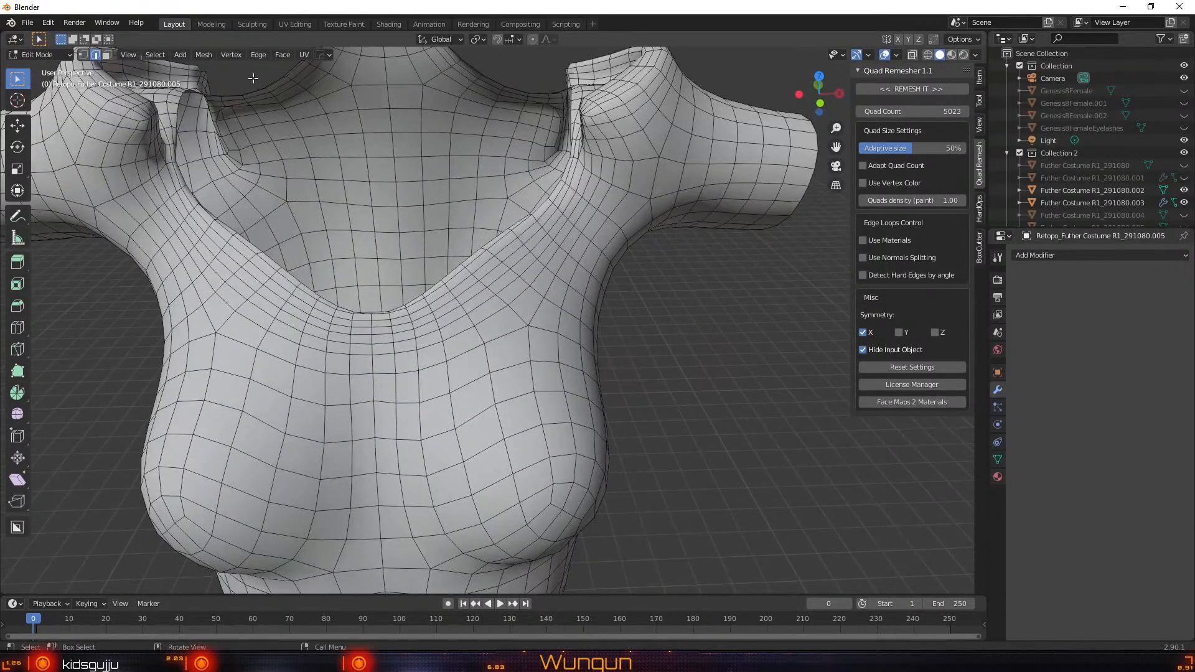
pyautogui.scroll(-2, 278, 226)
pyautogui.moveTo(278, 225); pyautogui.dragTo(613, 263, button='middle')
pyautogui.scroll(-3, 614, 253)
pyautogui.scroll(3, 613, 254)
pyautogui.scroll(-3, 600, 261)
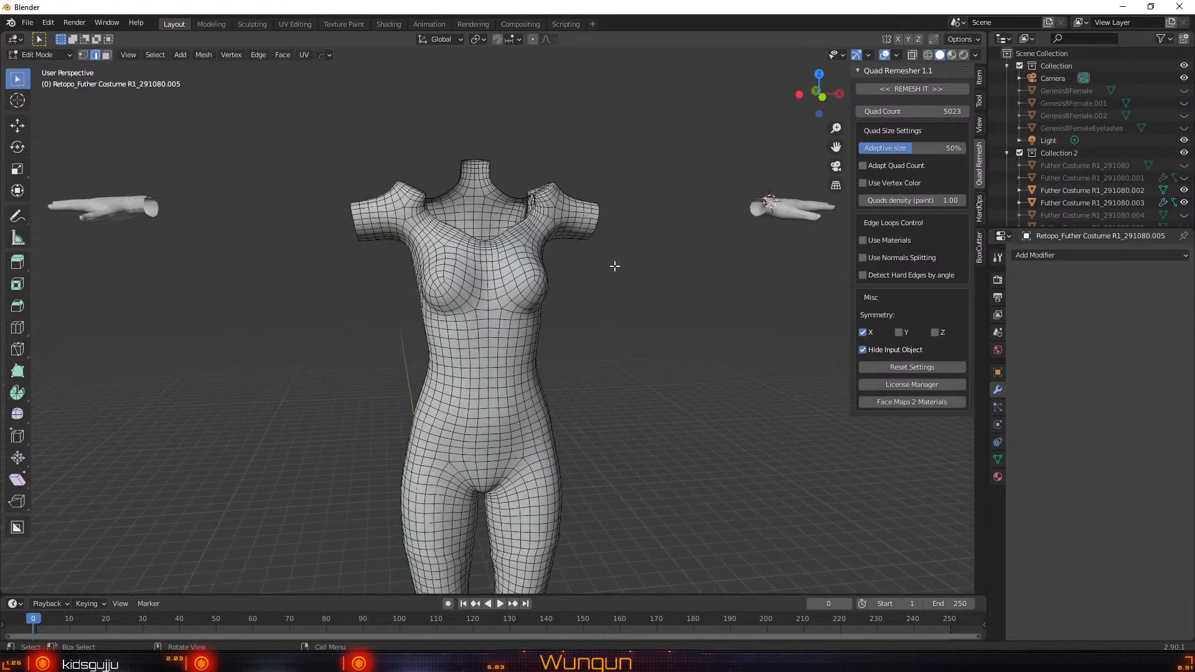
pyautogui.scroll(2, 614, 267)
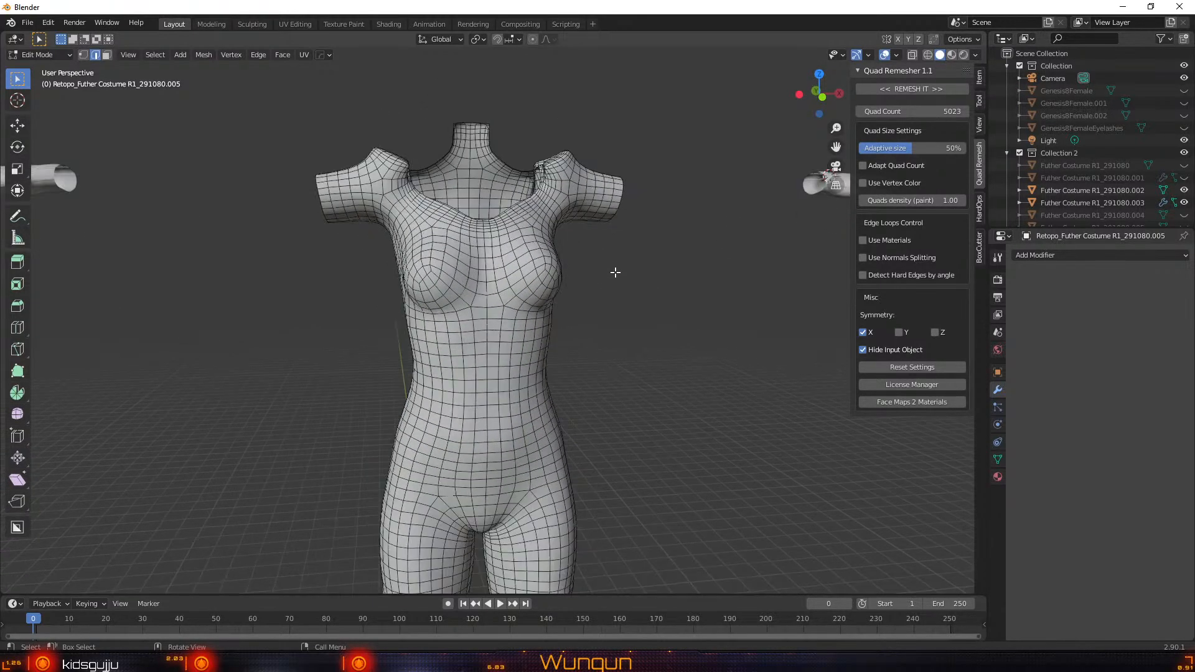
pyautogui.scroll(2, 616, 271)
pyautogui.scroll(-2, 644, 270)
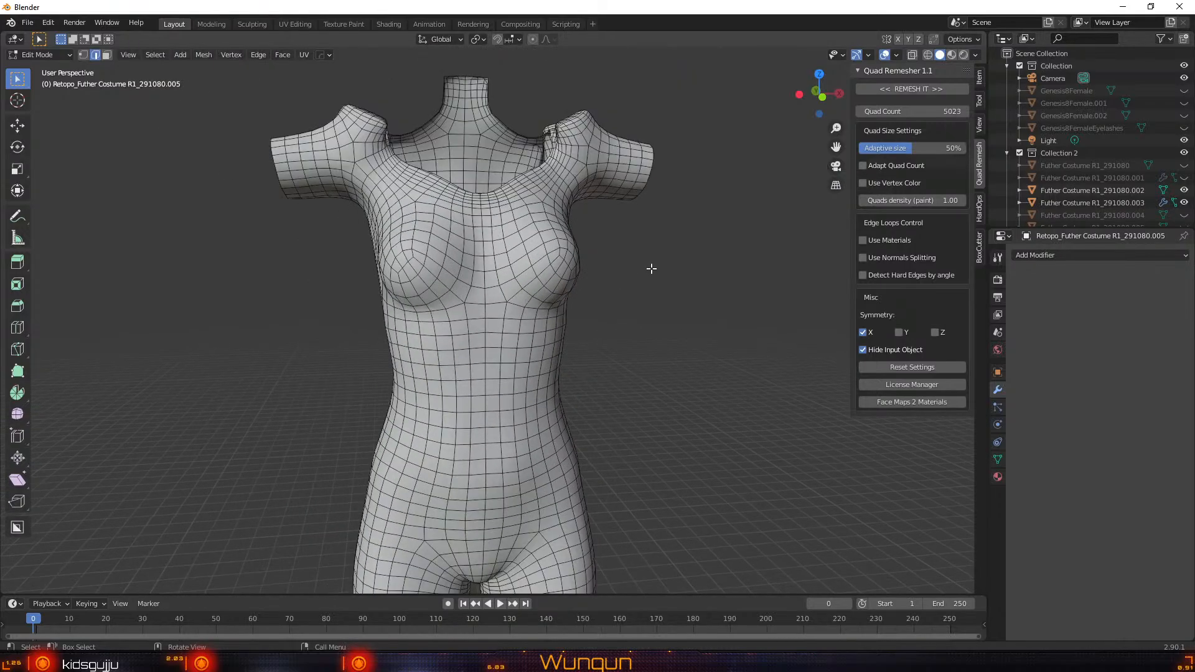
# Check the remeshed bodysuit's topology on the back, legs and knee bulges, and across the full front
pyautogui.moveTo(650, 267); pyautogui.dragTo(867, 257, button='middle')
pyautogui.scroll(-5, 749, 309)
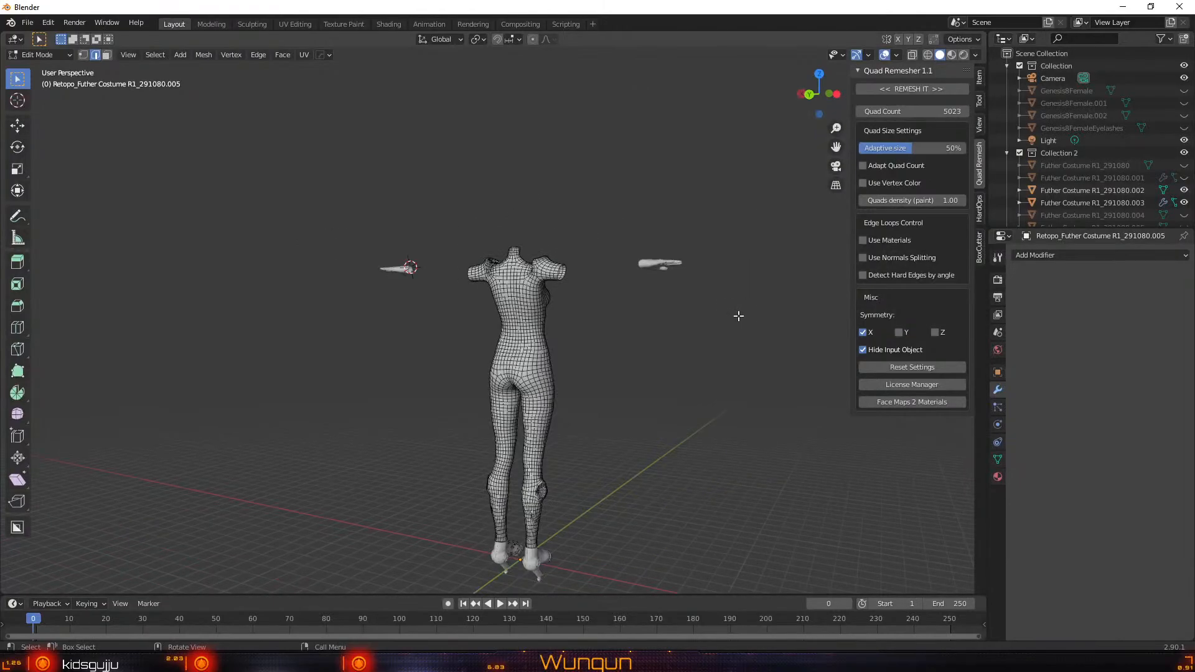
pyautogui.scroll(1, 738, 316)
pyautogui.scroll(6, 739, 315)
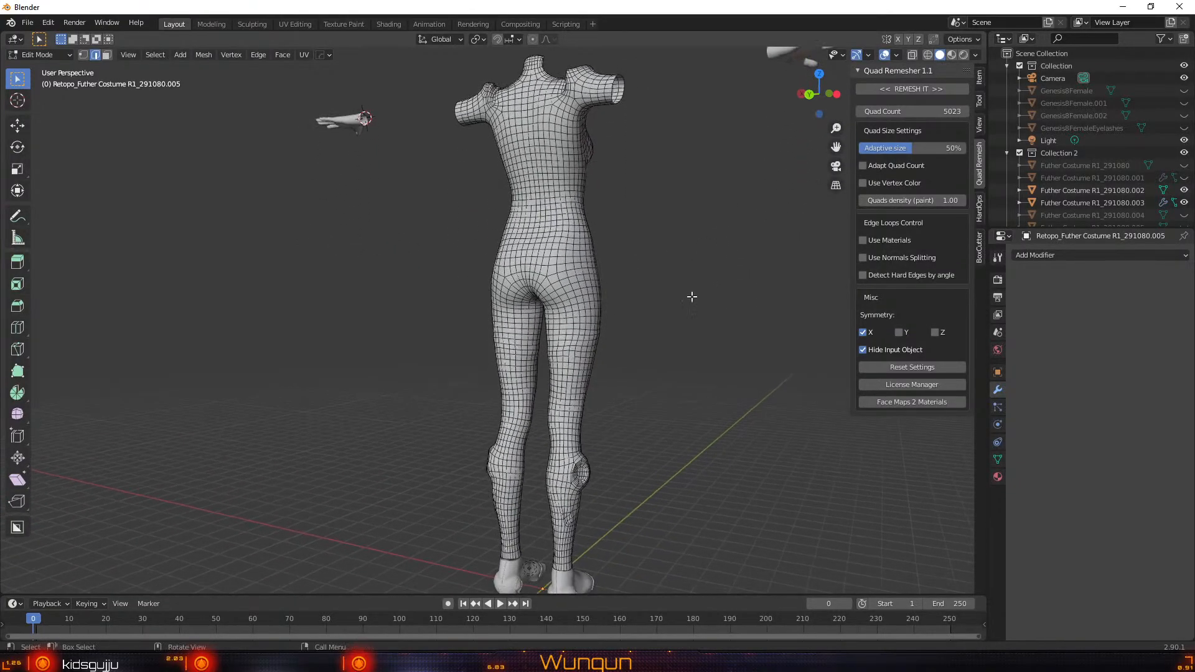
pyautogui.moveTo(740, 322); pyautogui.dragTo(387, 189, button='middle')
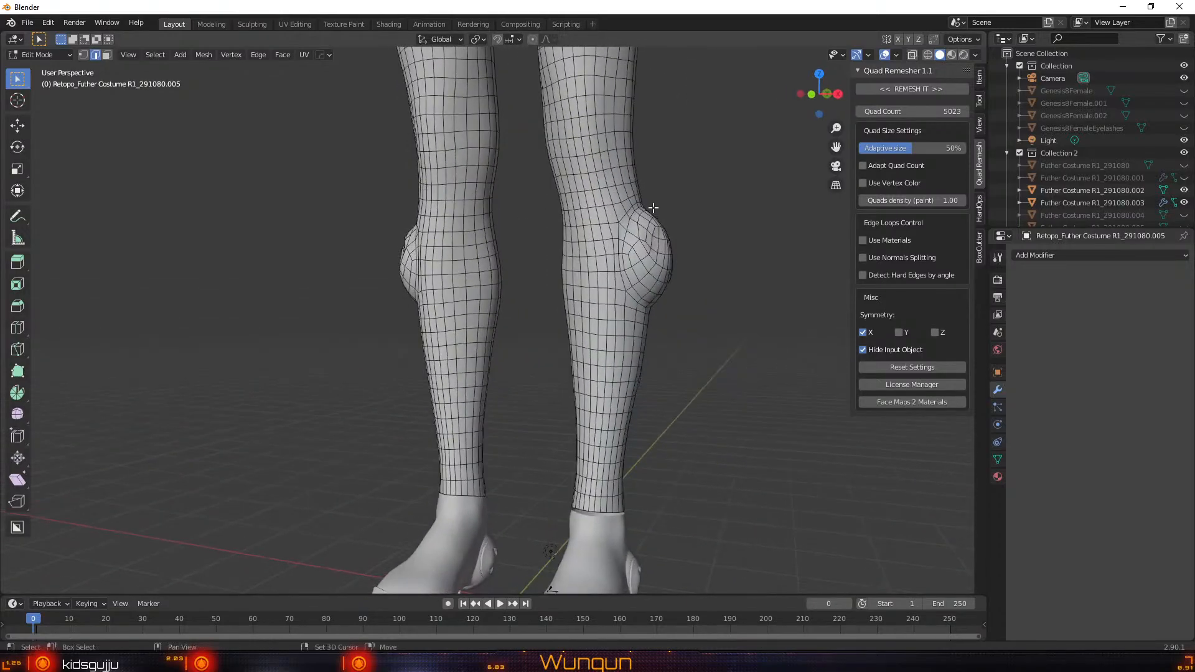
pyautogui.keyDown('shift'); pyautogui.moveTo(653, 200); pyautogui.dragTo(620, 353, button='middle'); pyautogui.keyUp('shift')
pyautogui.scroll(-4, 620, 353)
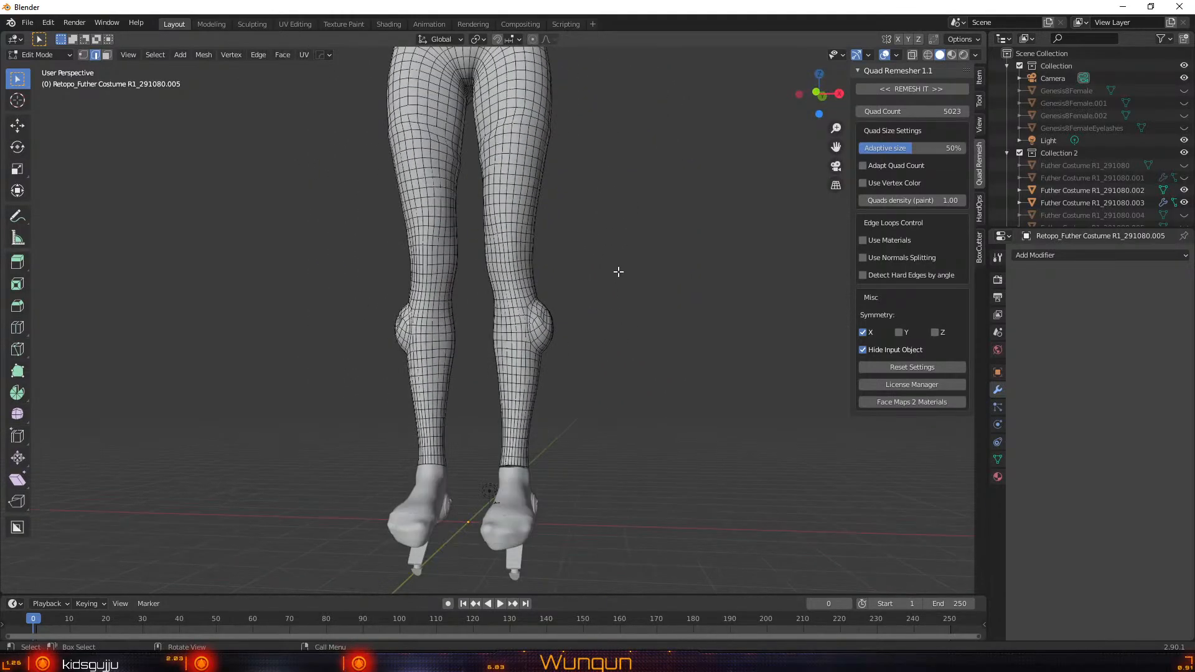
pyautogui.keyDown('shift'); pyautogui.moveTo(624, 288); pyautogui.dragTo(600, 469, button='middle'); pyautogui.keyUp('shift')
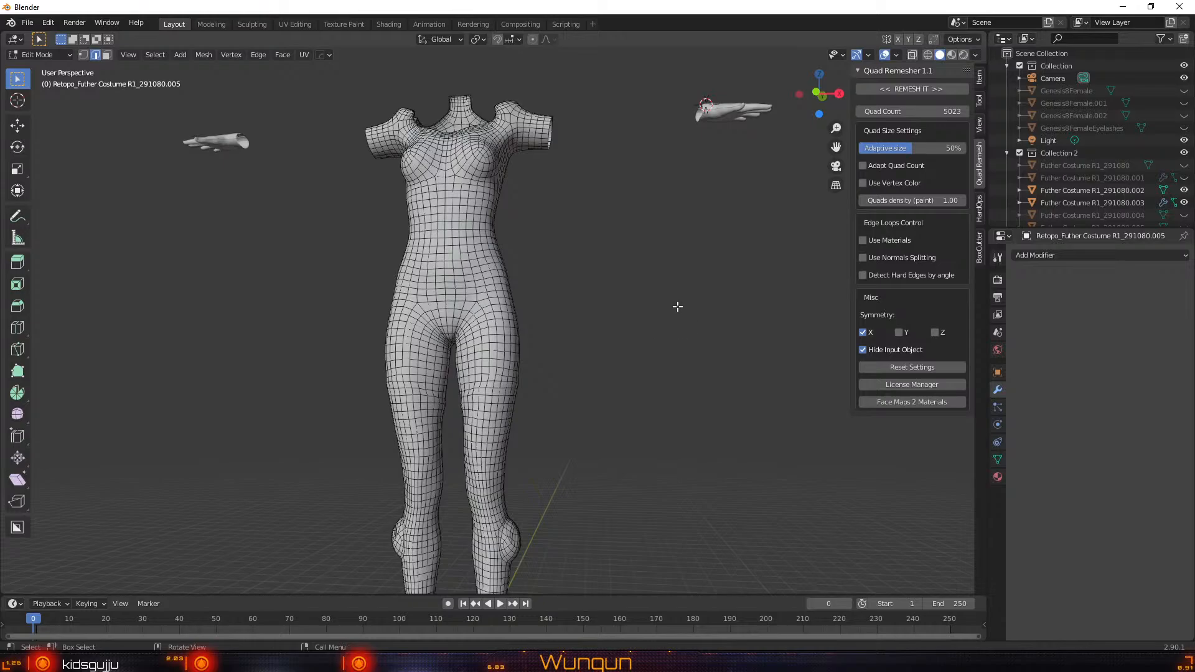
pyautogui.scroll(4, 681, 293)
pyautogui.moveTo(645, 204); pyautogui.dragTo(560, 288, button='middle')
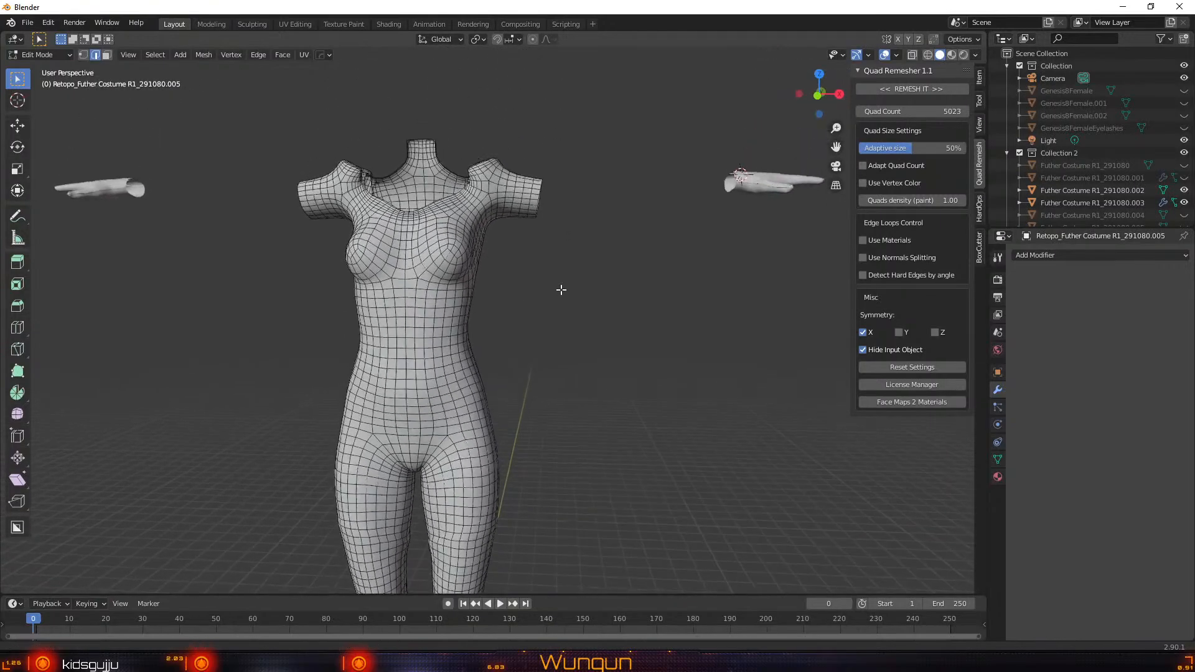
pyautogui.scroll(3, 576, 249)
pyautogui.scroll(-3, 578, 250)
pyautogui.scroll(-2, 1027, 137)
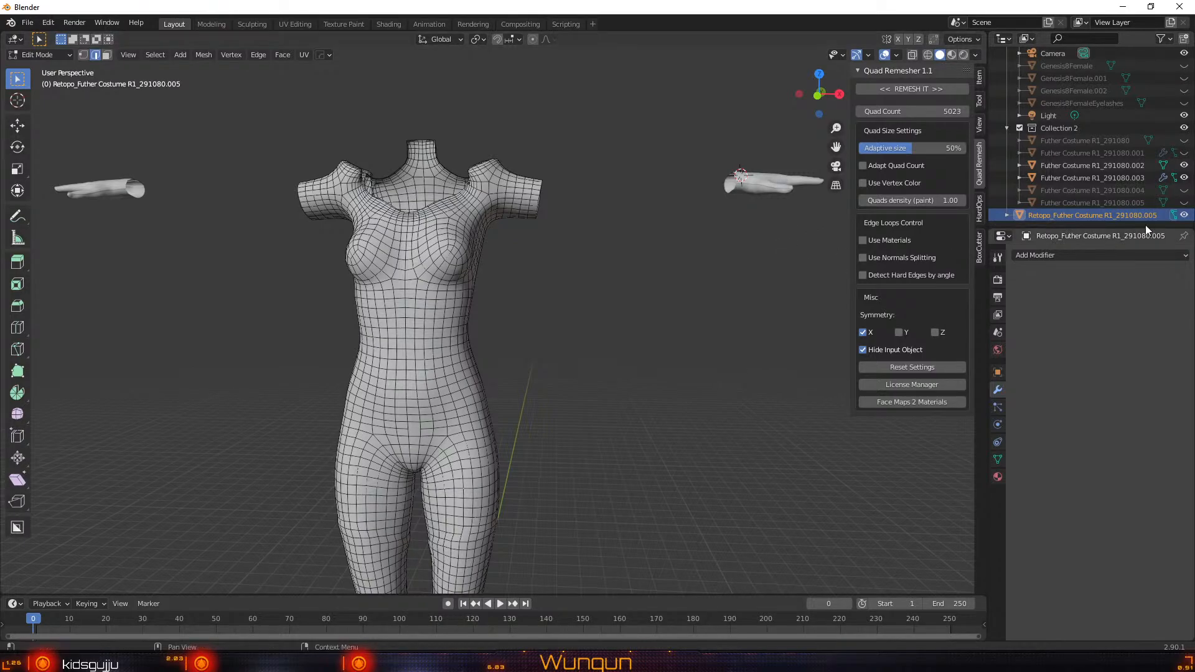
# Leave Edit Mode and delete the remeshed bodysuit object
pyautogui.rightClick(1113, 216)
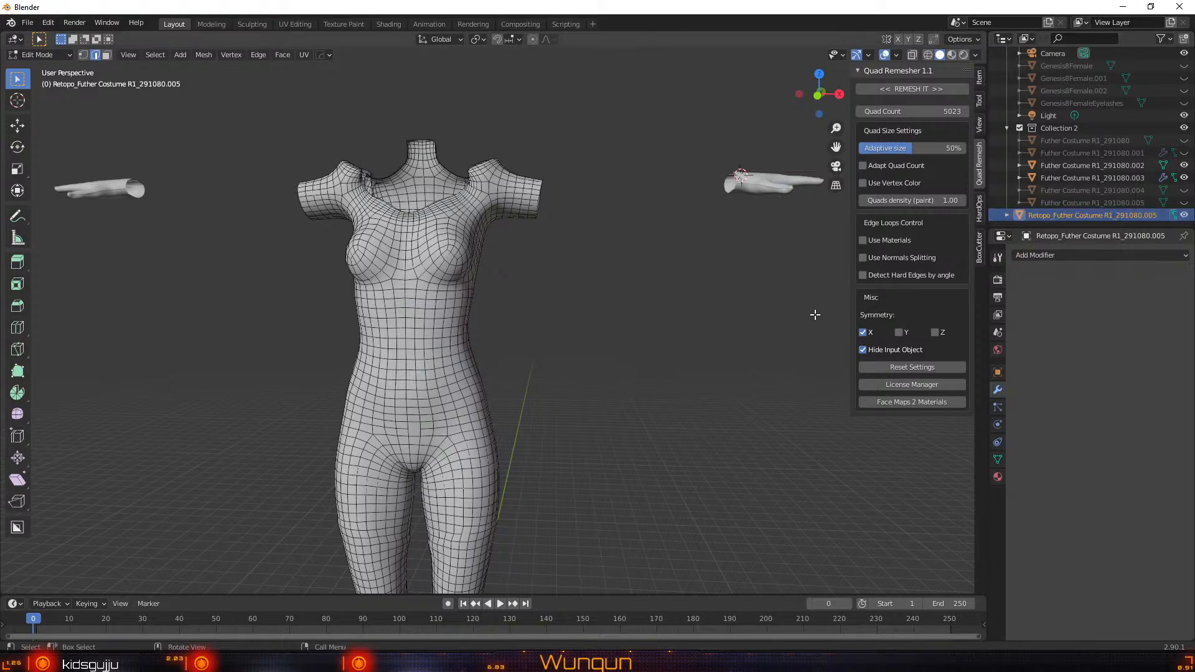
pyautogui.press('Tab')
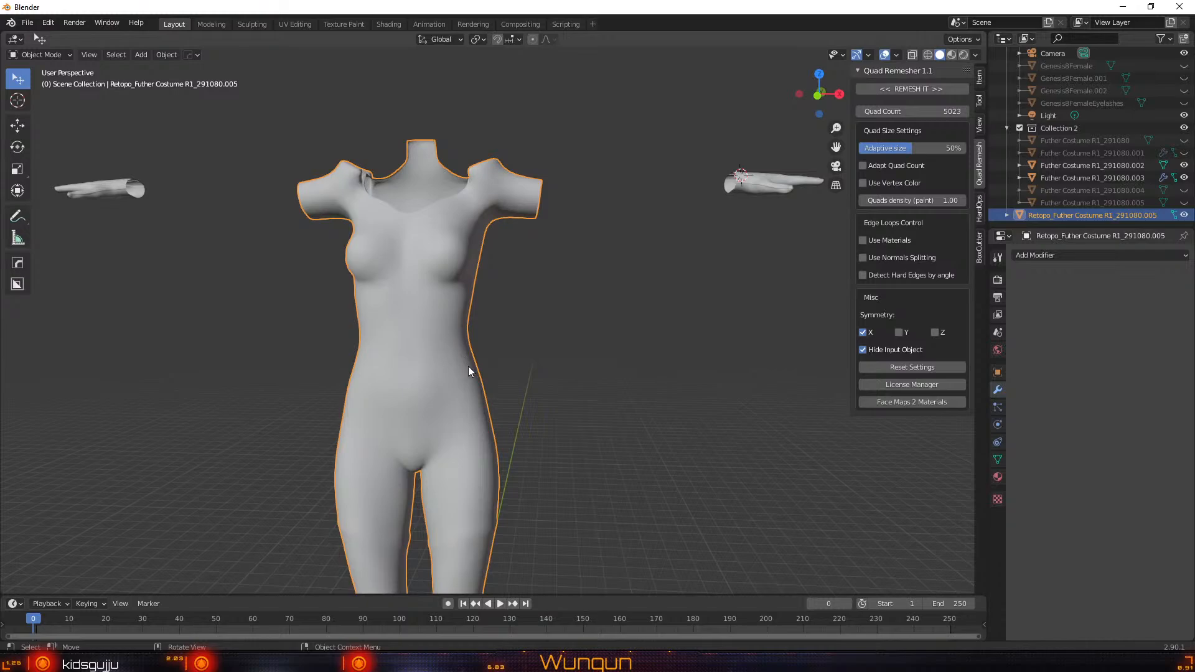
pyautogui.press('Delete')
pyautogui.scroll(1, 1176, 152)
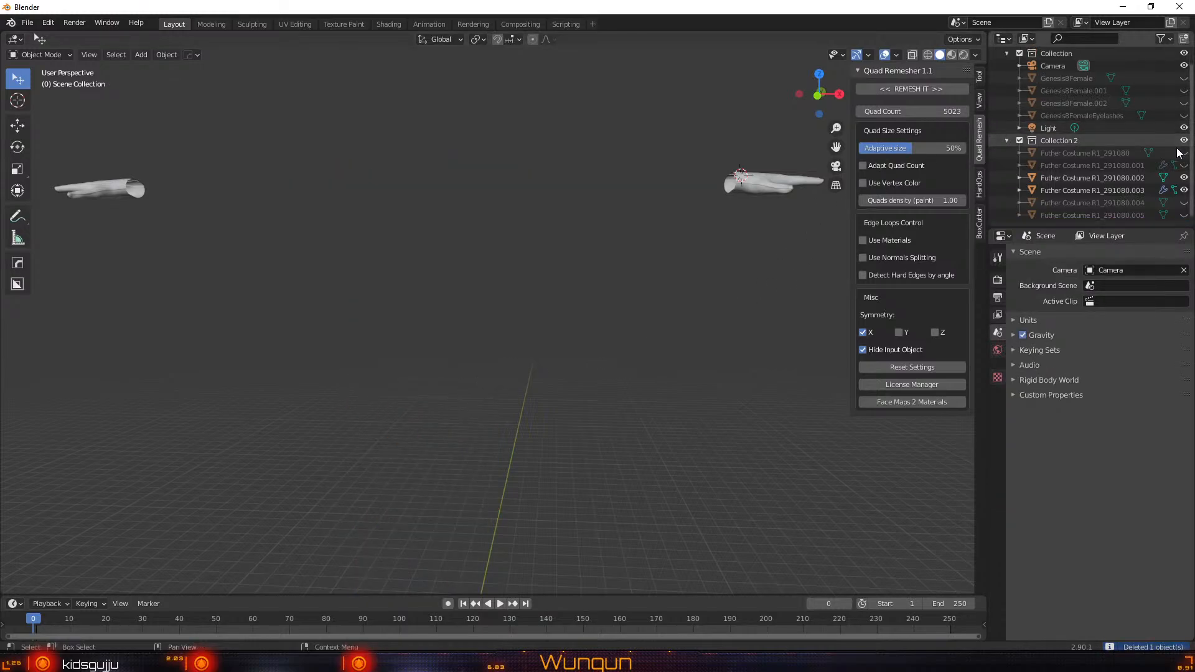
# Unhide the original suit object with its armour and straps, and select it
pyautogui.click(1182, 153)
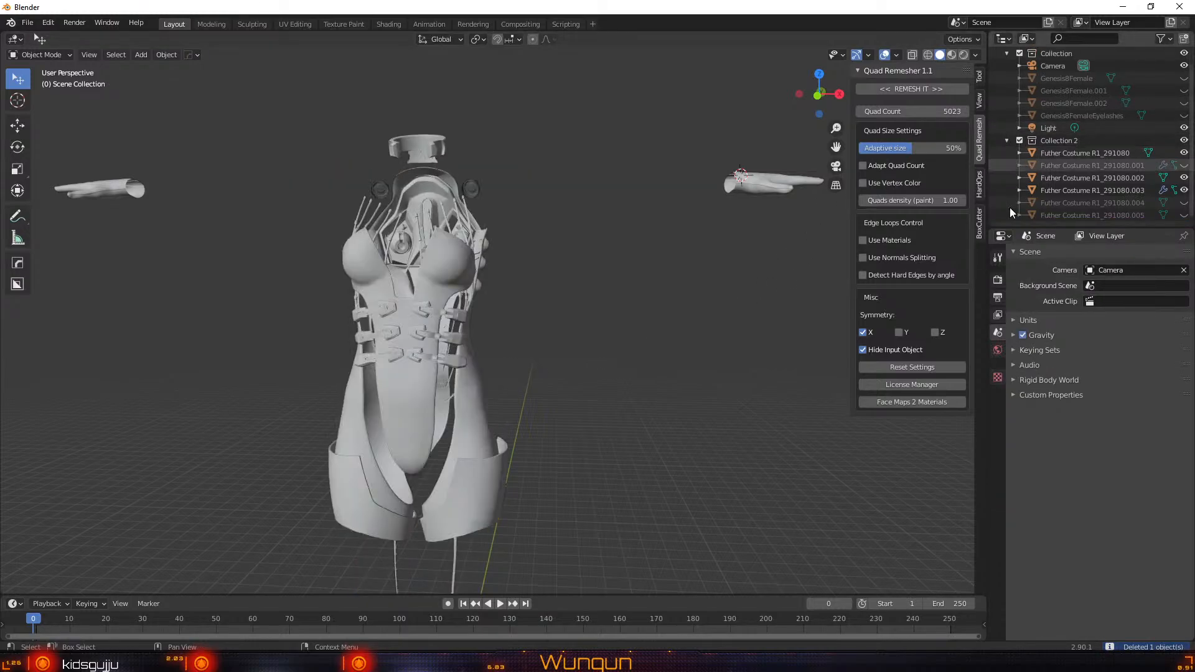
pyautogui.moveTo(577, 303); pyautogui.dragTo(288, 304, button='middle')
pyautogui.scroll(5, 547, 338)
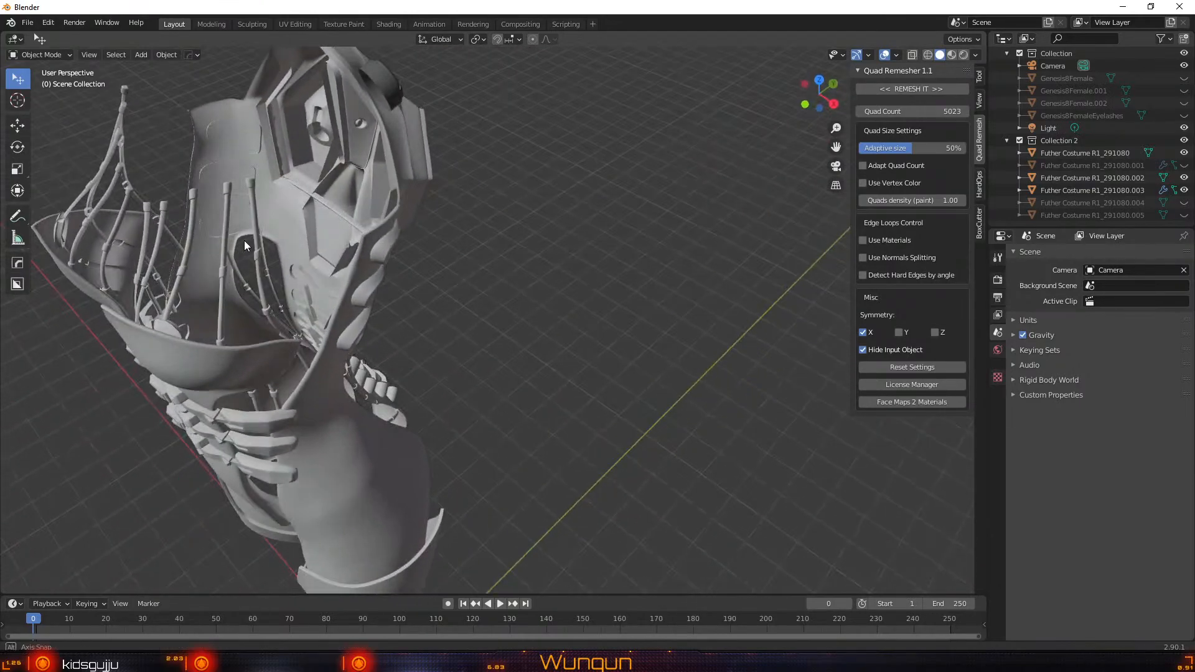
pyautogui.moveTo(244, 240); pyautogui.dragTo(408, 213, button='middle')
pyautogui.moveTo(572, 308); pyautogui.dragTo(353, 261, button='middle')
pyautogui.scroll(2, 378, 333)
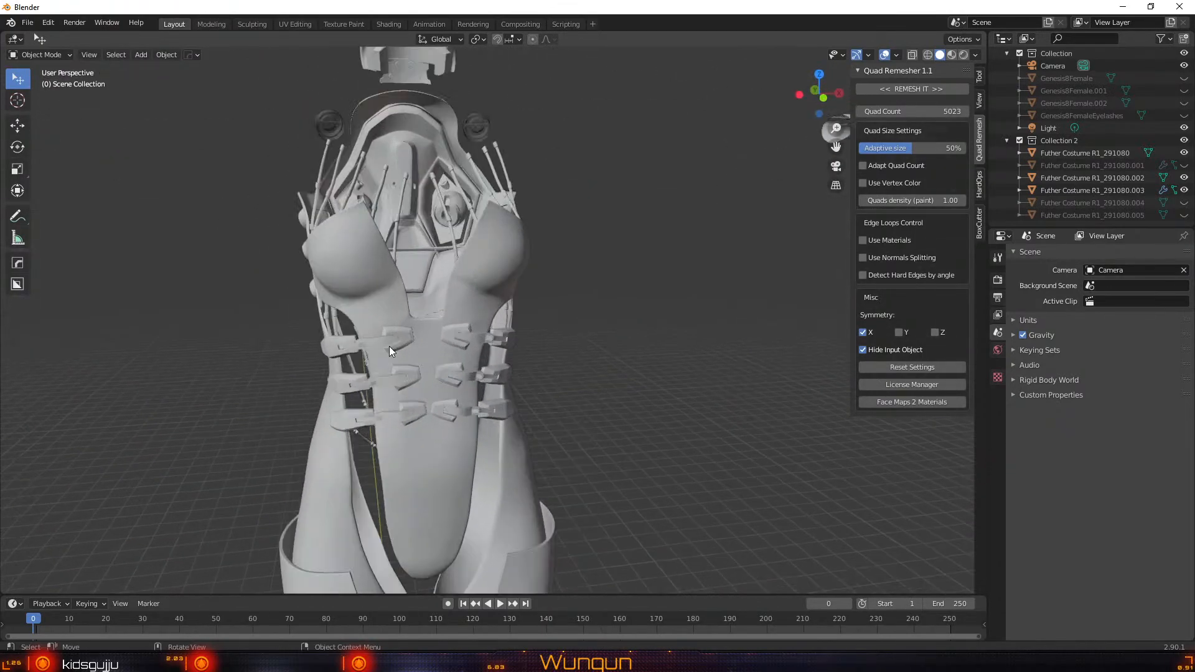
pyautogui.click(377, 263)
# Examine the selected suit armour and straps from several angles, and switch to Character Creator 3 to view the posed character's suit
pyautogui.moveTo(394, 331); pyautogui.dragTo(497, 270, button='middle')
pyautogui.scroll(-3, 617, 310)
pyautogui.scroll(3, 626, 311)
pyautogui.moveTo(626, 317); pyautogui.dragTo(562, 301, button='middle')
pyautogui.scroll(-3, 491, 339)
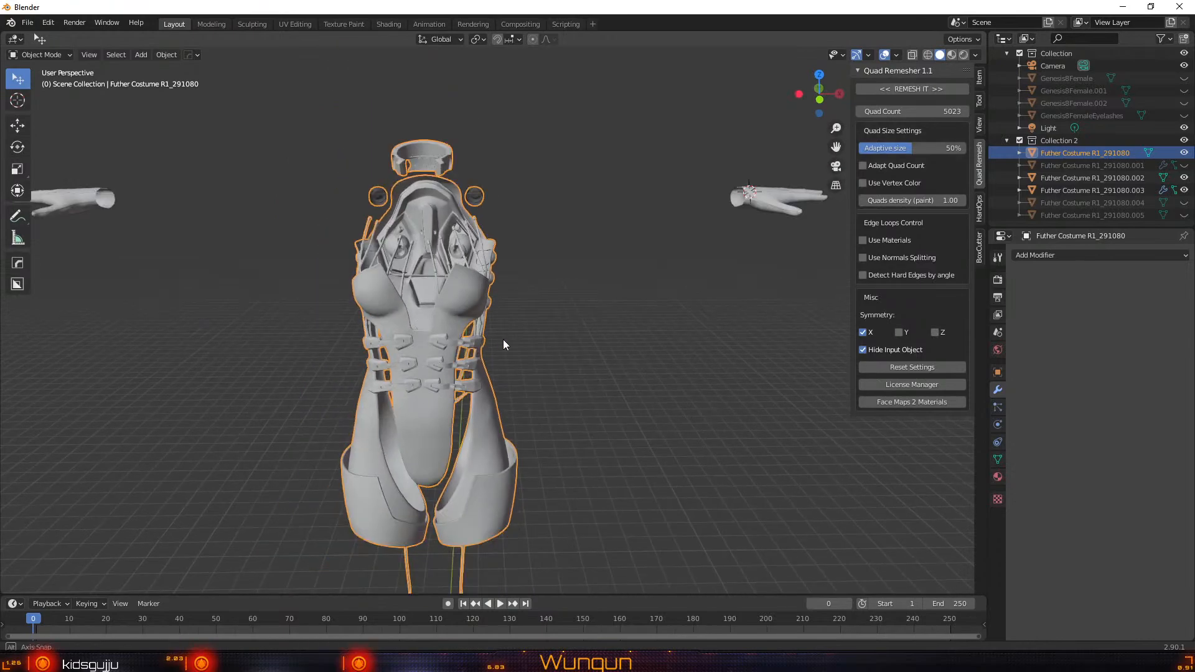
pyautogui.moveTo(503, 339)
pyautogui.mouseDown(button='middle')
pyautogui.moveTo(467, 373)
pyautogui.moveTo(445, 375)
pyautogui.moveTo(489, 347)
pyautogui.mouseUp(button='middle')
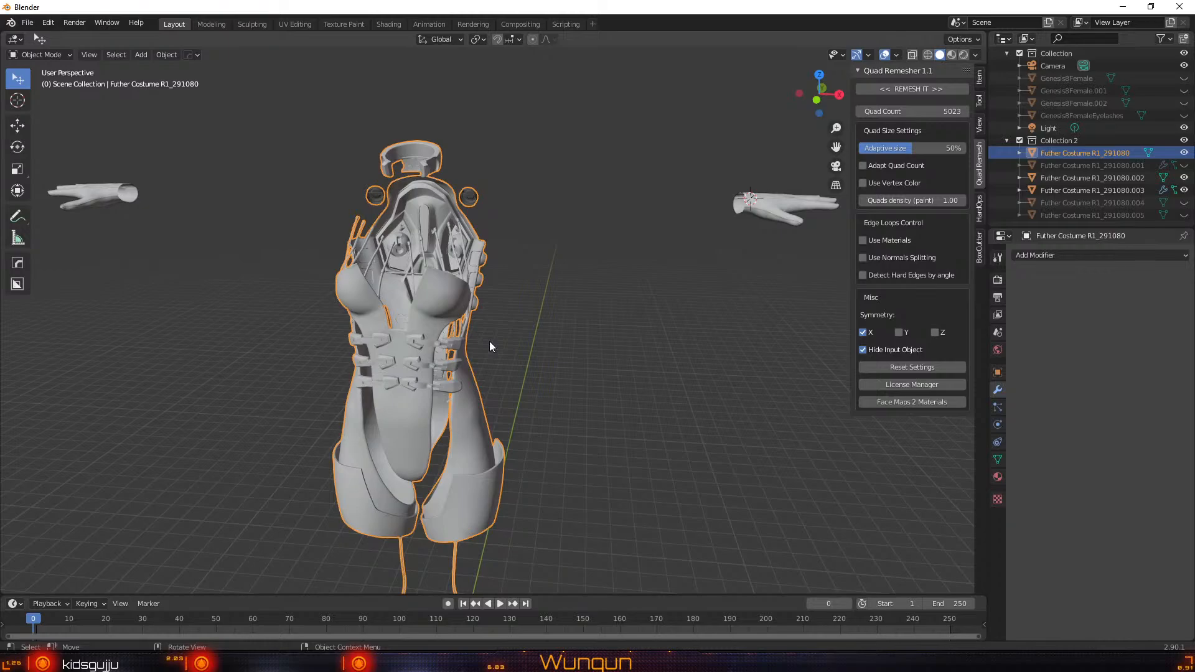
pyautogui.moveTo(489, 347); pyautogui.dragTo(537, 372, button='middle')
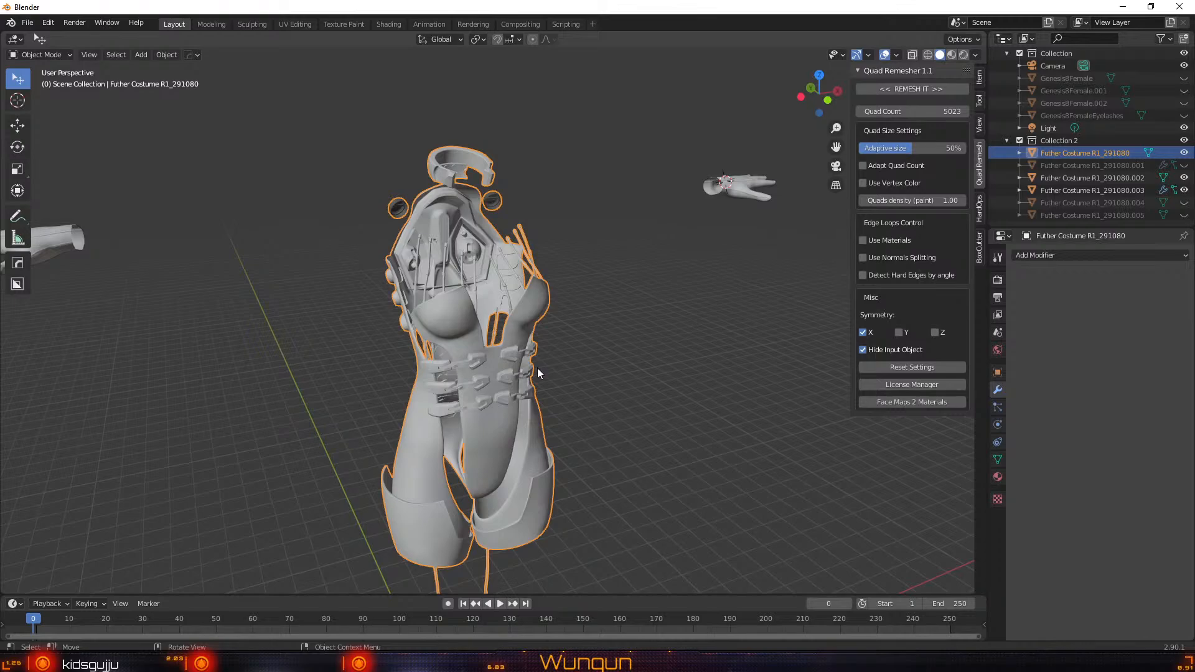
pyautogui.scroll(3, 536, 368)
pyautogui.scroll(-3, 537, 368)
pyautogui.moveTo(505, 374); pyautogui.dragTo(468, 350, button='middle')
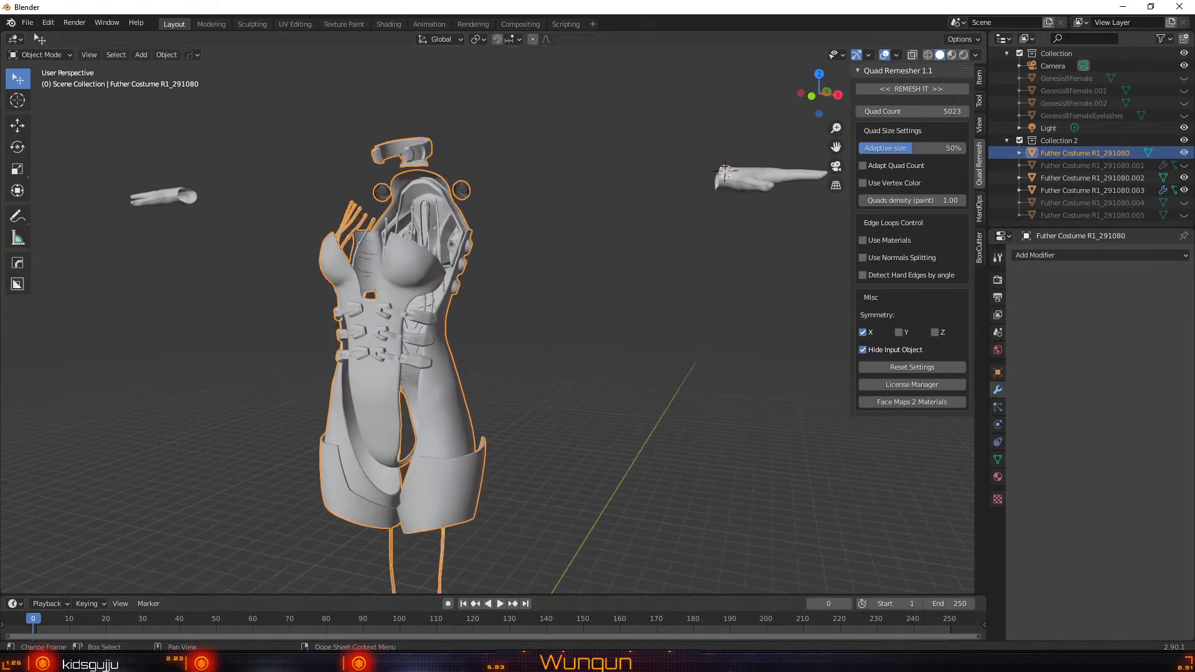
pyautogui.hotkey('alt', 'Tab')
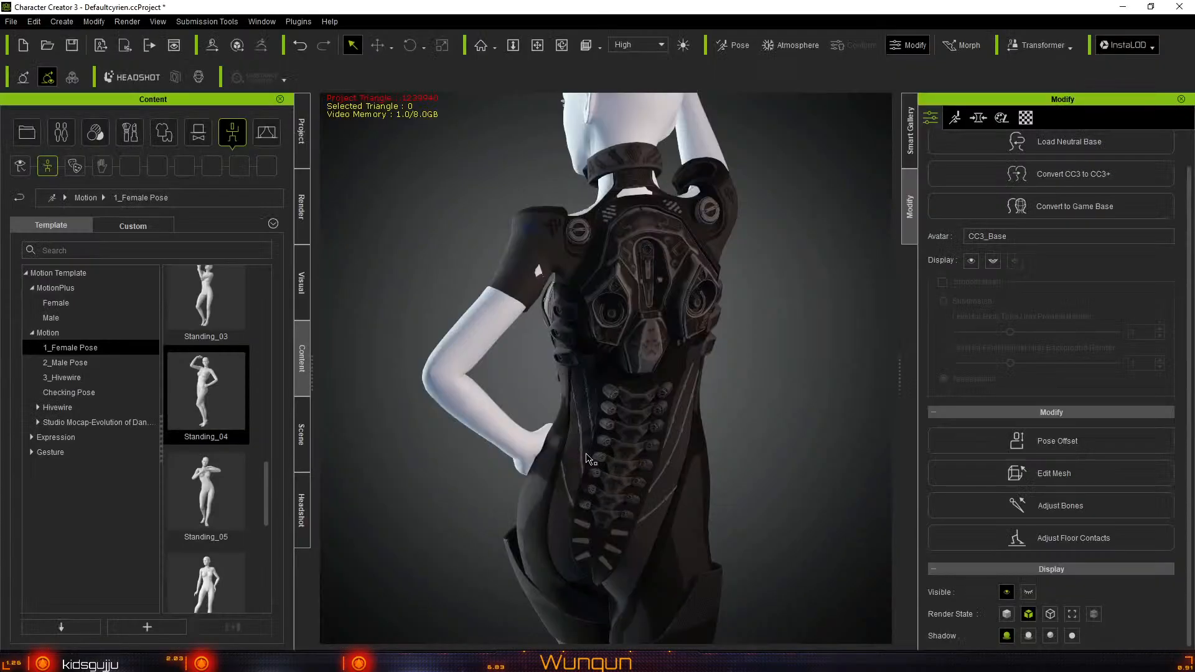
# Check the posed character's back in Character Creator 3, return to Blender, and inspect the isolated armour and straps from the front and sides
pyautogui.scroll(-2, 585, 454)
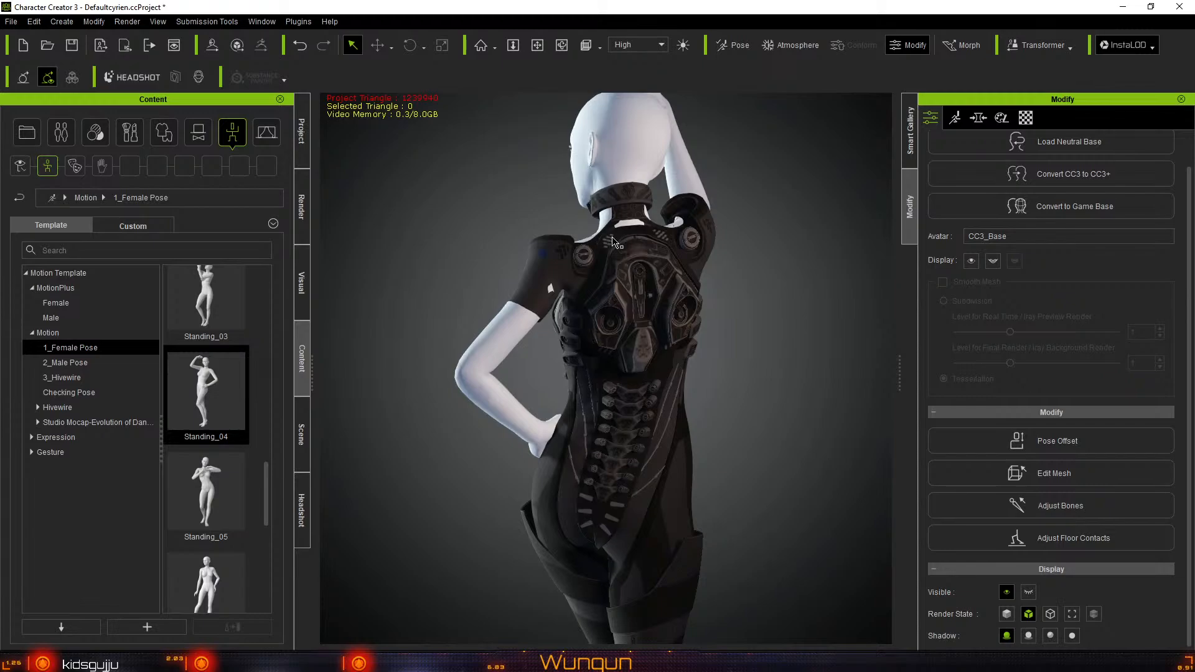
pyautogui.click(1124, 7)
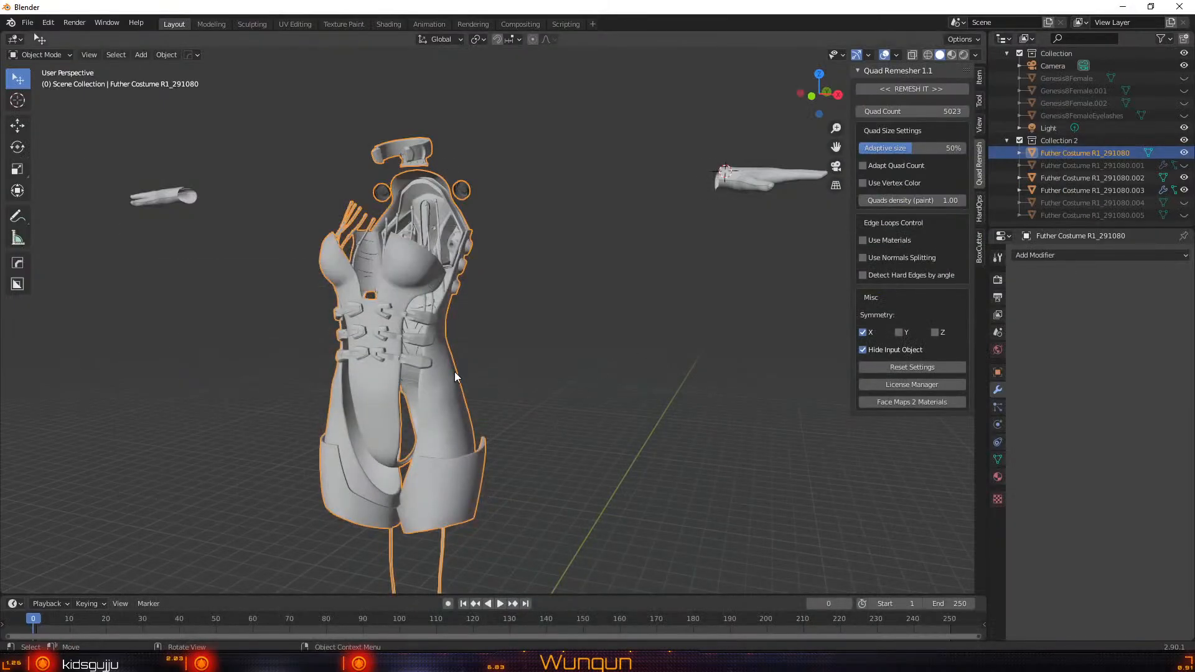
pyautogui.moveTo(454, 371); pyautogui.dragTo(549, 395, button='middle')
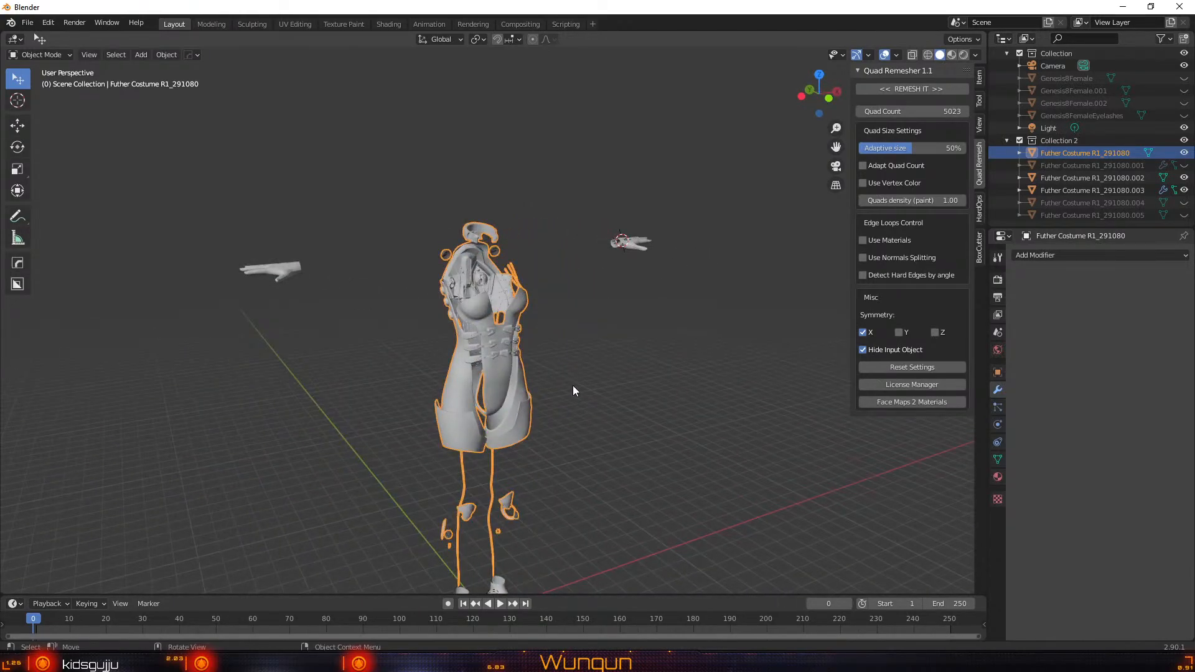
pyautogui.moveTo(572, 391)
pyautogui.mouseDown(button='middle')
pyautogui.moveTo(822, 413)
pyautogui.moveTo(616, 418)
pyautogui.moveTo(590, 402)
pyautogui.moveTo(532, 412)
pyautogui.moveTo(578, 370)
pyautogui.mouseUp(button='middle')
pyautogui.scroll(5, 574, 380)
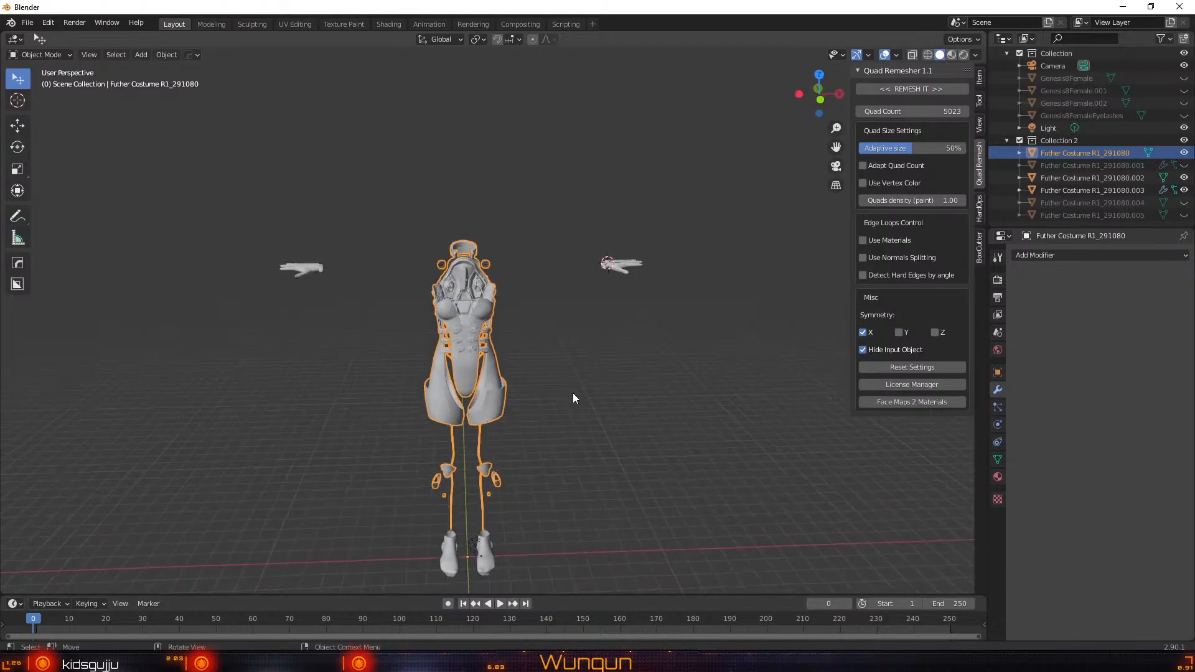
pyautogui.scroll(-3, 574, 393)
pyautogui.moveTo(573, 394); pyautogui.dragTo(515, 428, button='middle')
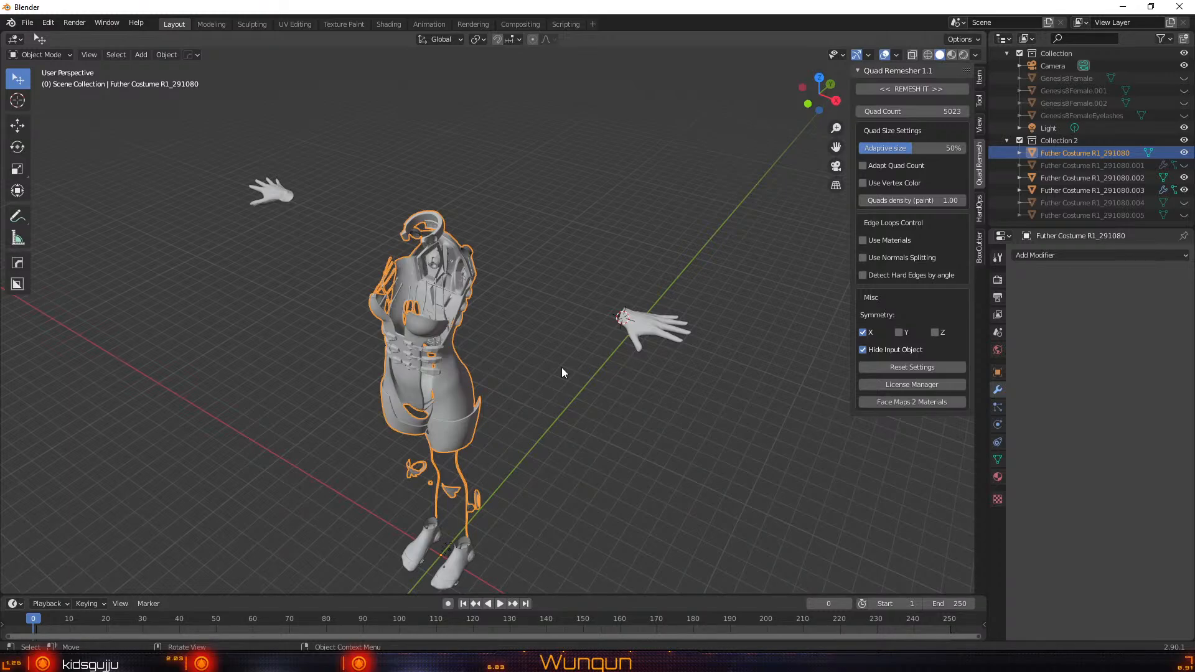
pyautogui.scroll(3, 458, 403)
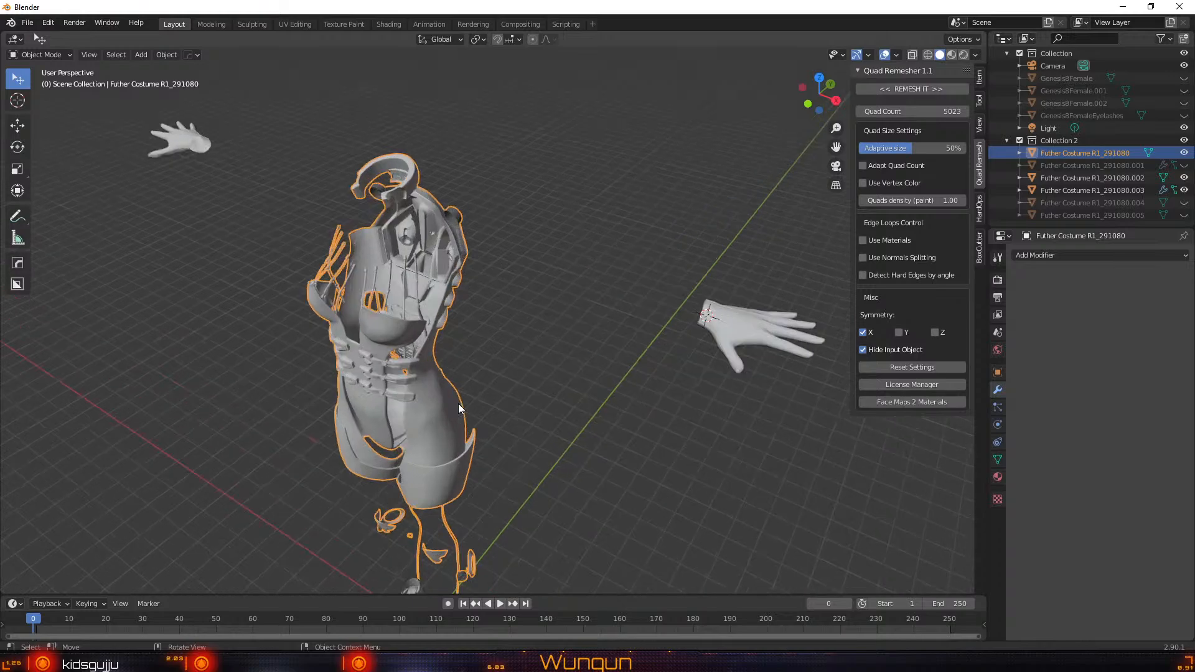
pyautogui.moveTo(458, 403); pyautogui.dragTo(528, 355, button='middle')
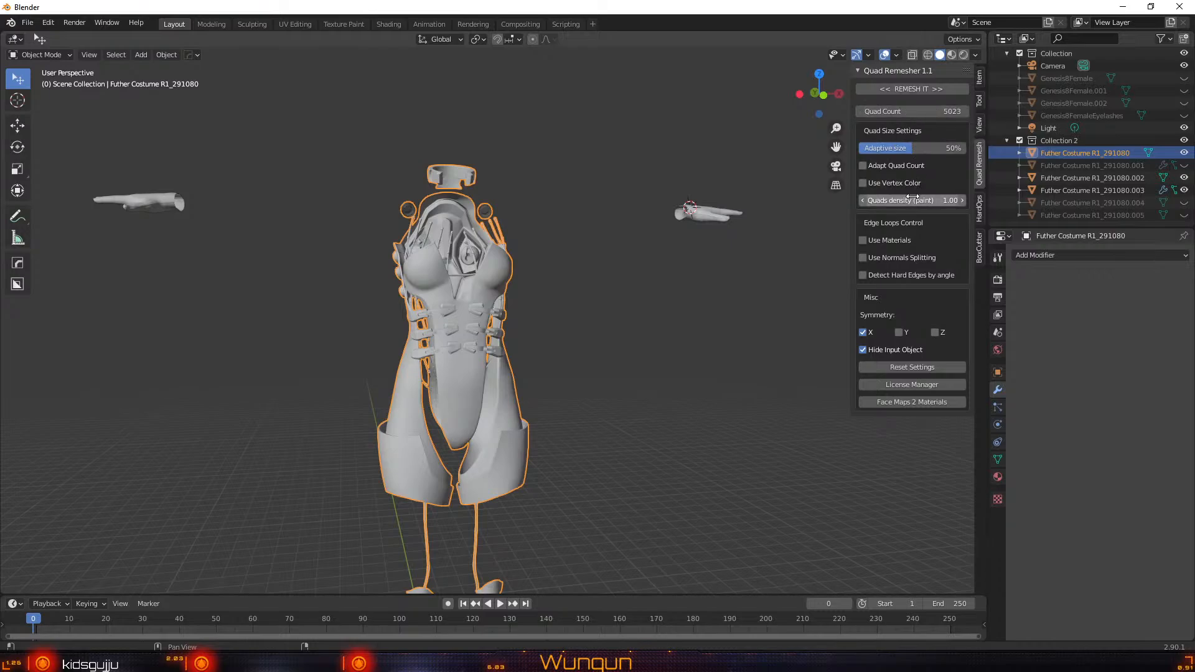
pyautogui.scroll(4, 525, 317)
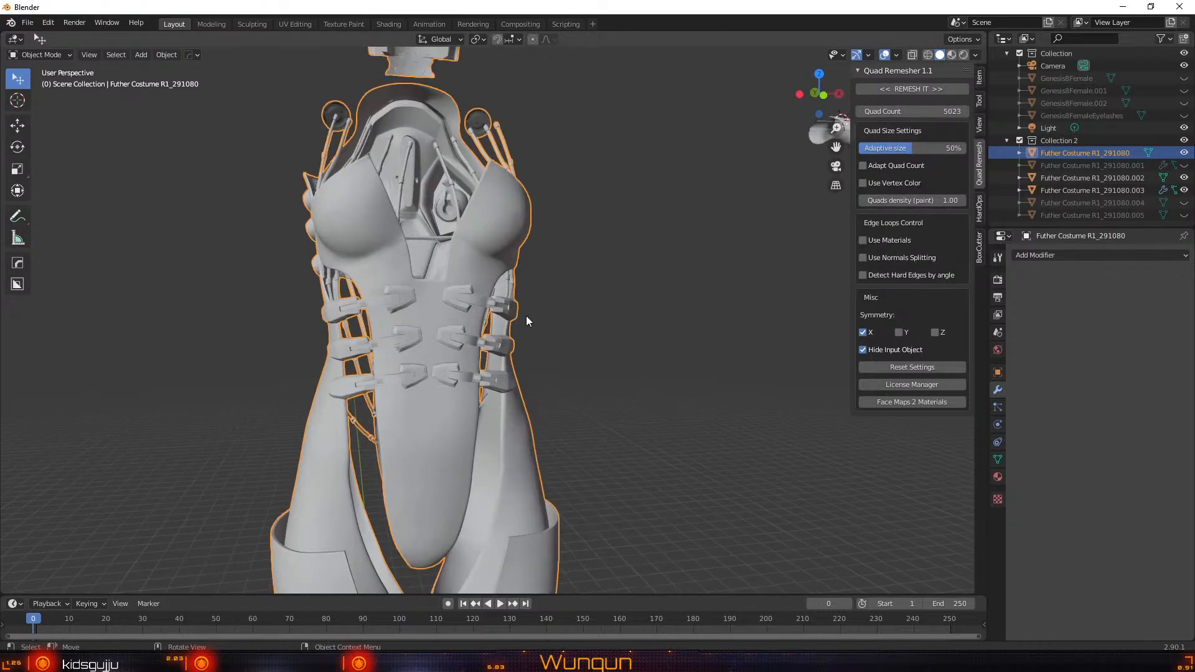
pyautogui.scroll(-6, 487, 278)
pyautogui.moveTo(487, 278); pyautogui.dragTo(449, 319, button='middle')
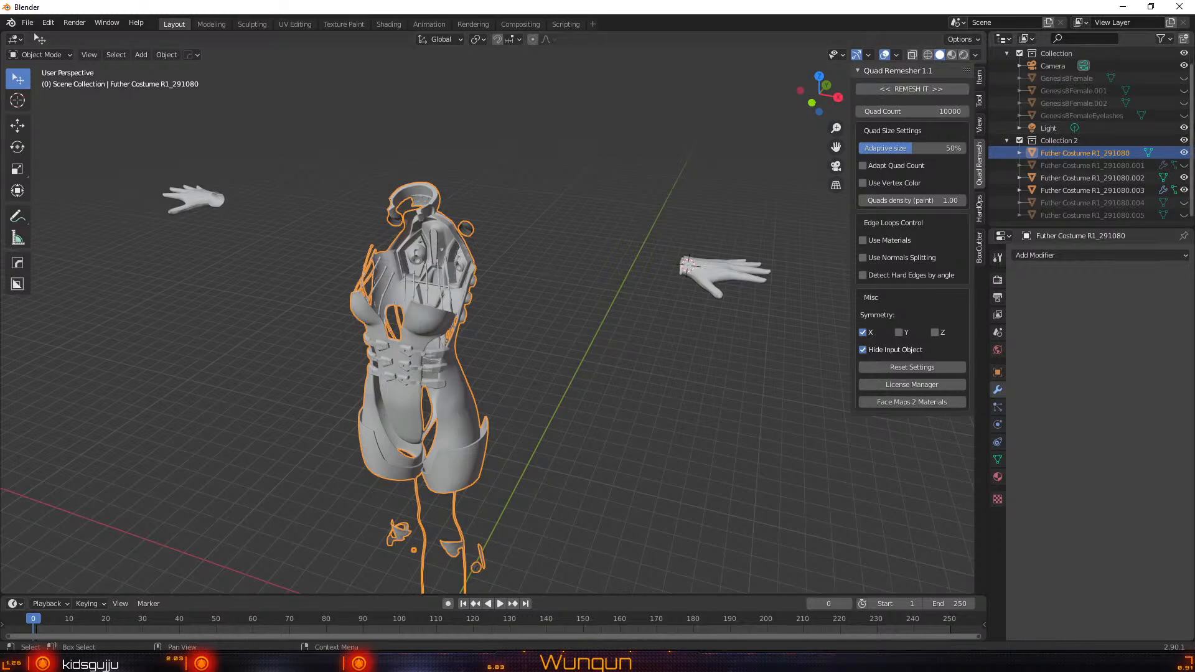
# Toggle the visibility of Collection 2 and its individual costume objects to identify which suit part each one holds
pyautogui.click(1184, 142)
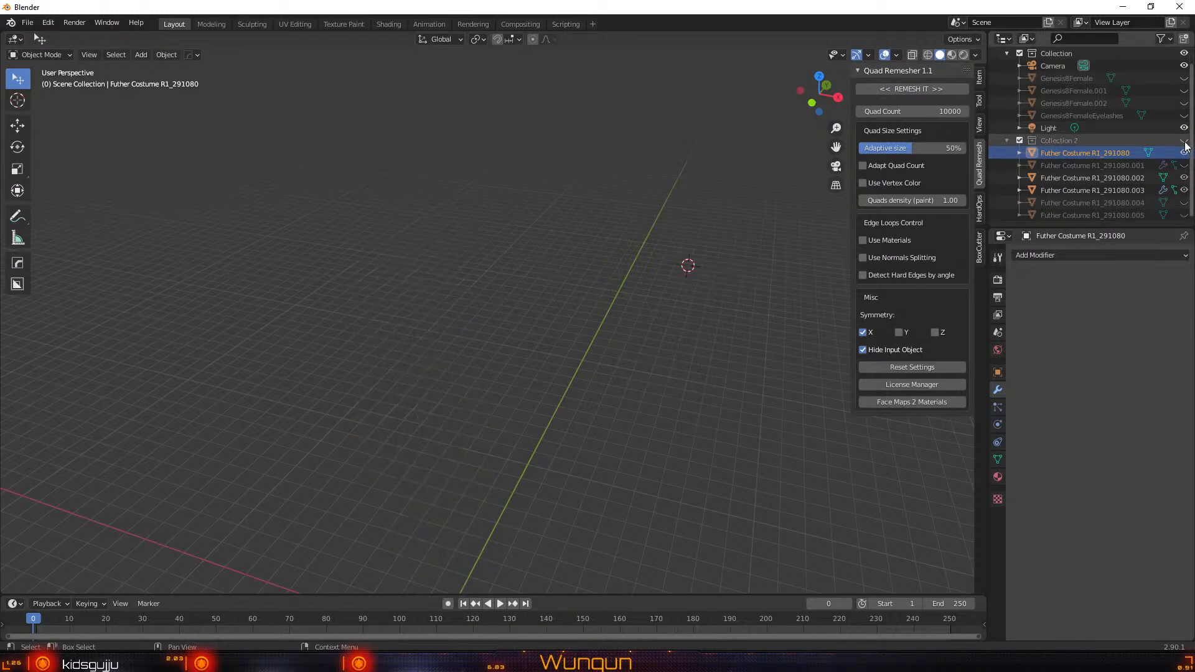
pyautogui.click(1184, 141)
pyautogui.click(1184, 153)
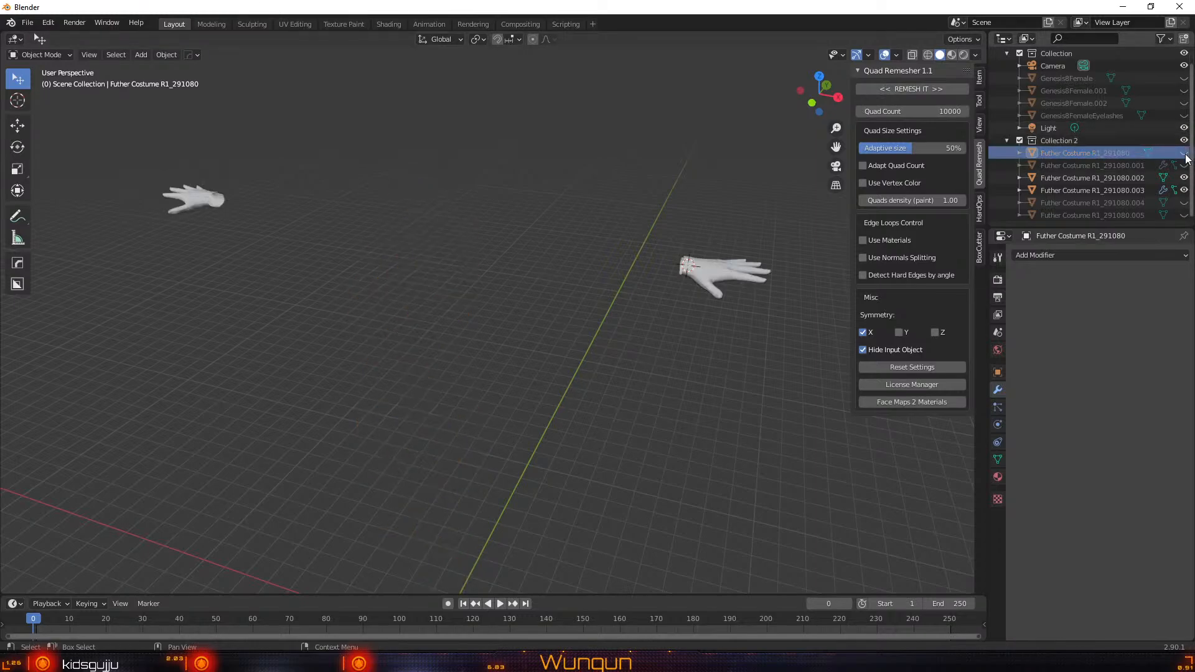
pyautogui.click(1184, 152)
pyautogui.click(1183, 165)
pyautogui.click(1183, 165)
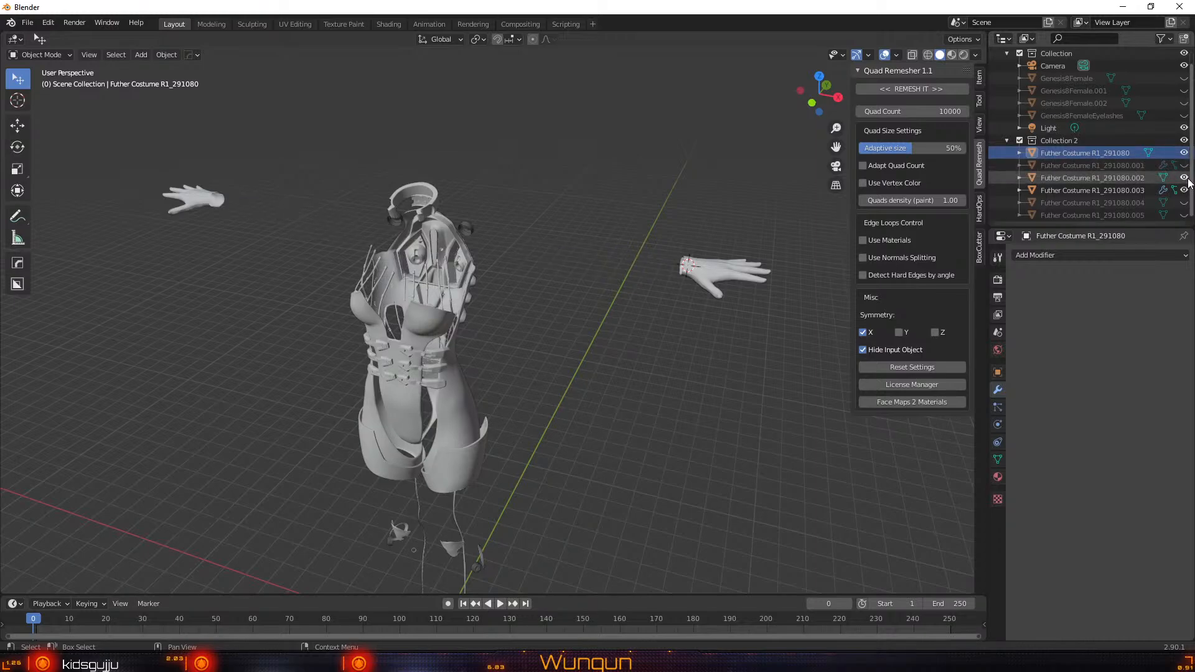
pyautogui.click(1183, 189)
pyautogui.click(1183, 190)
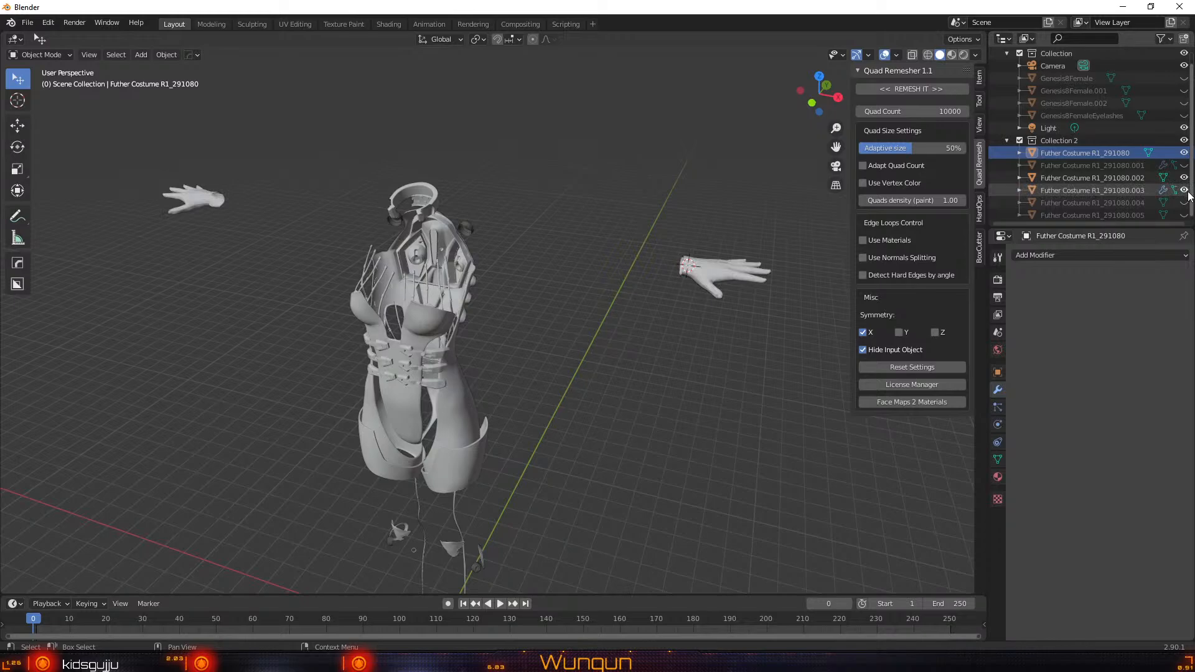
# Hide Collection 2 and briefly show the Genesis8Female.001 body on its own to check it
pyautogui.click(1185, 141)
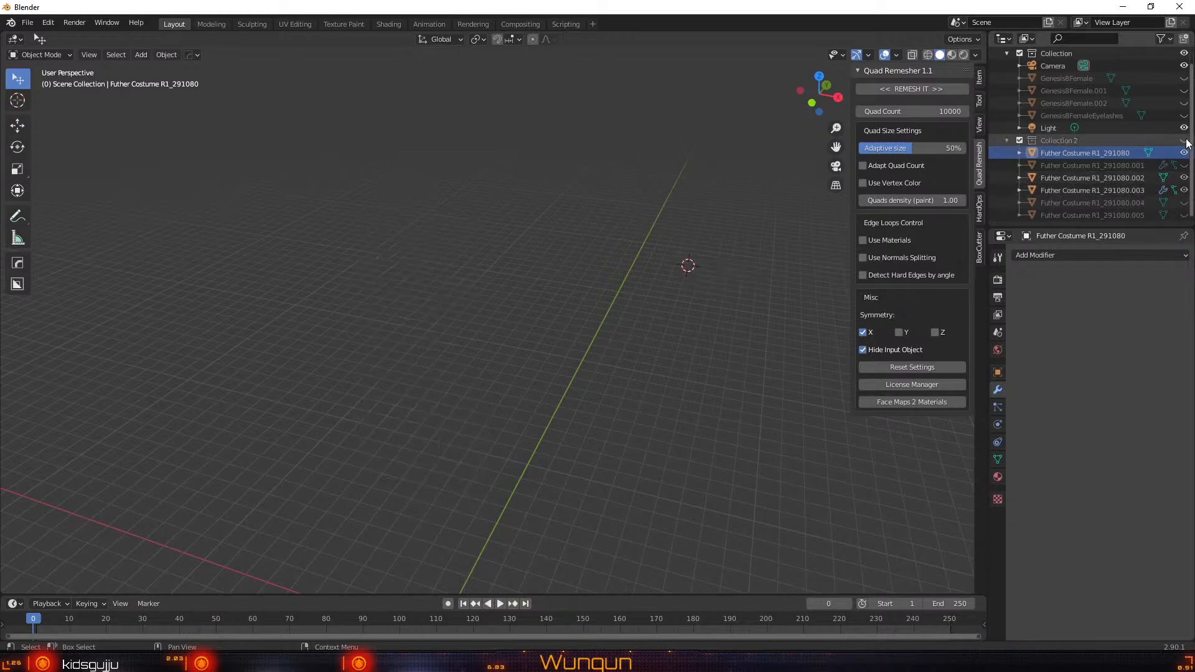
pyautogui.click(1184, 141)
pyautogui.click(1184, 128)
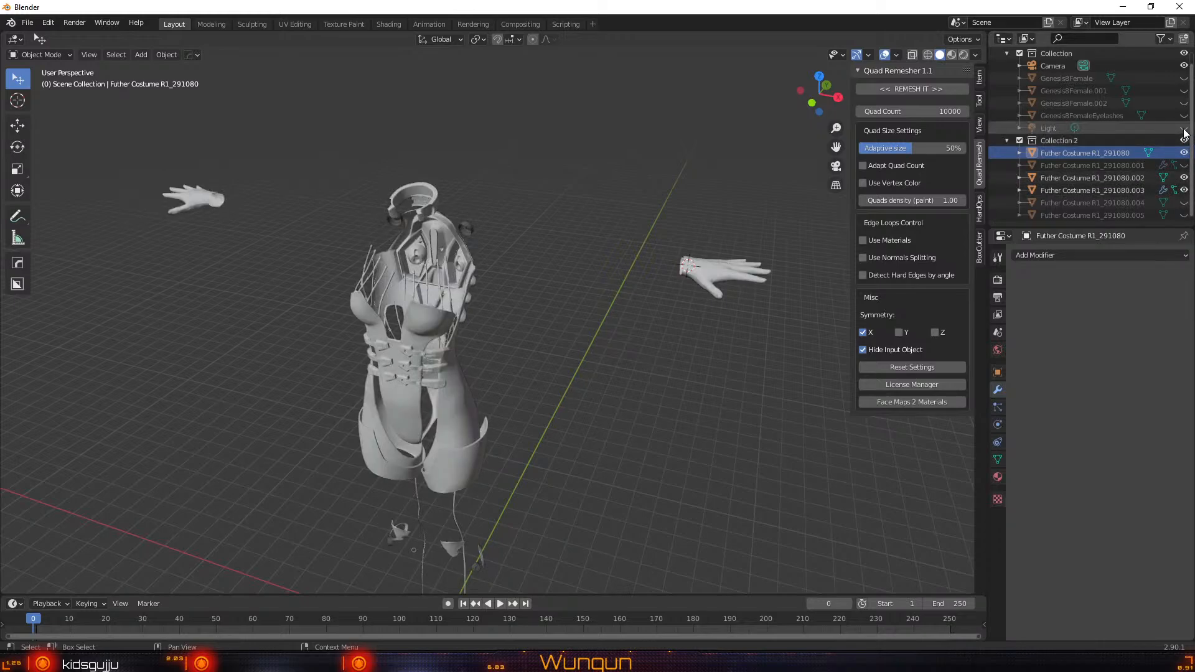
pyautogui.click(1184, 128)
pyautogui.click(1184, 140)
pyautogui.click(1184, 141)
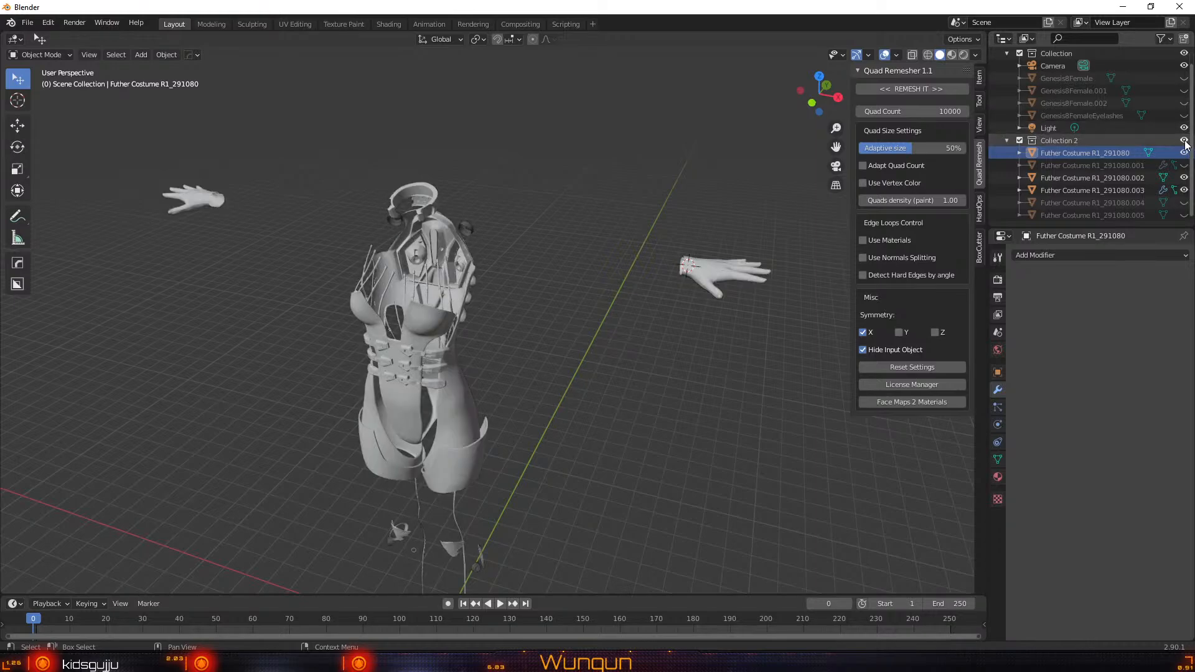
pyautogui.click(1184, 140)
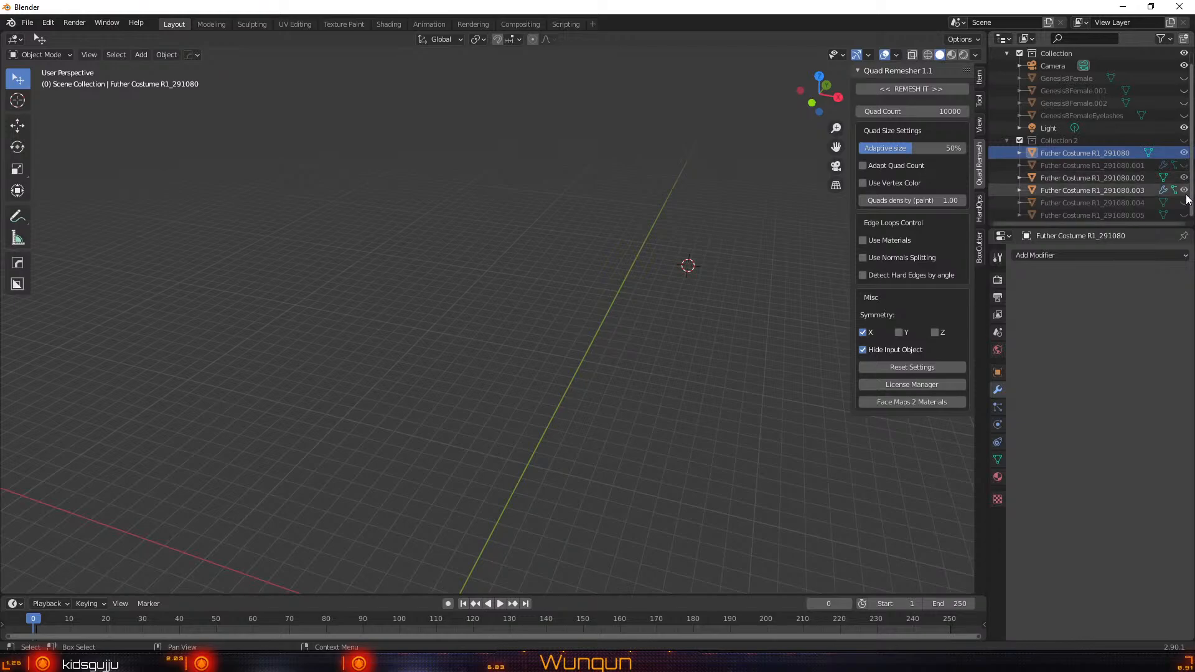
pyautogui.click(1185, 90)
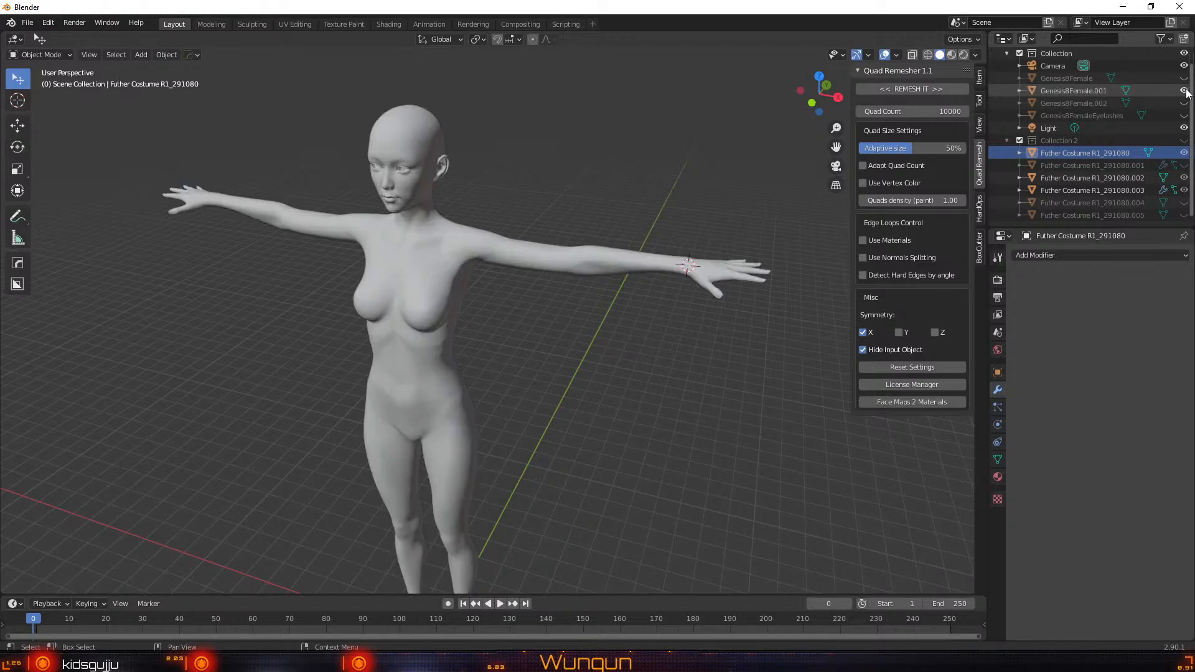
pyautogui.click(1185, 91)
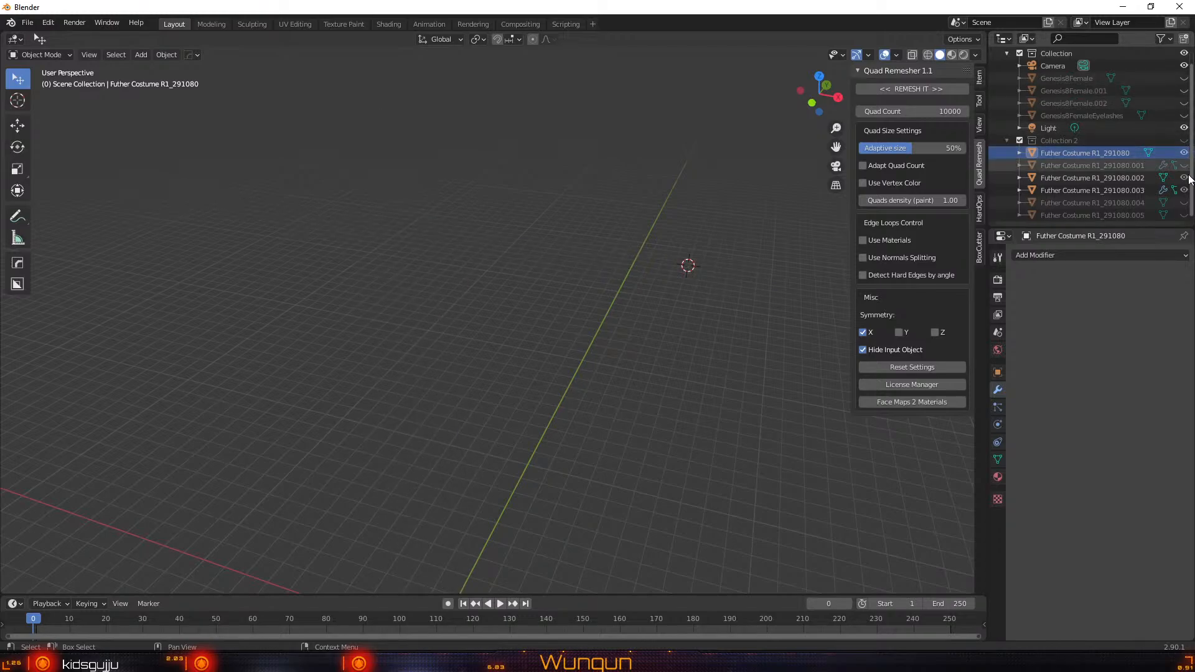
# Unhide the costume objects ending in .001, .004 and .005 and show Collection 2 with the complete suit
pyautogui.click(1184, 215)
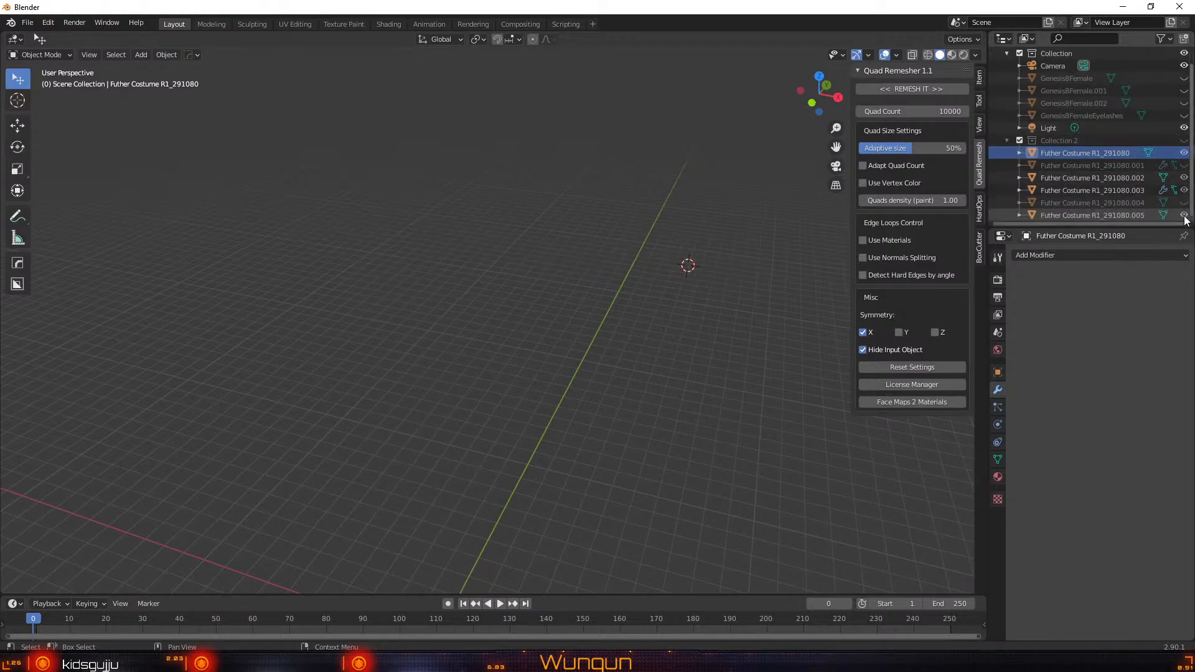
pyautogui.click(1184, 203)
pyautogui.click(1184, 165)
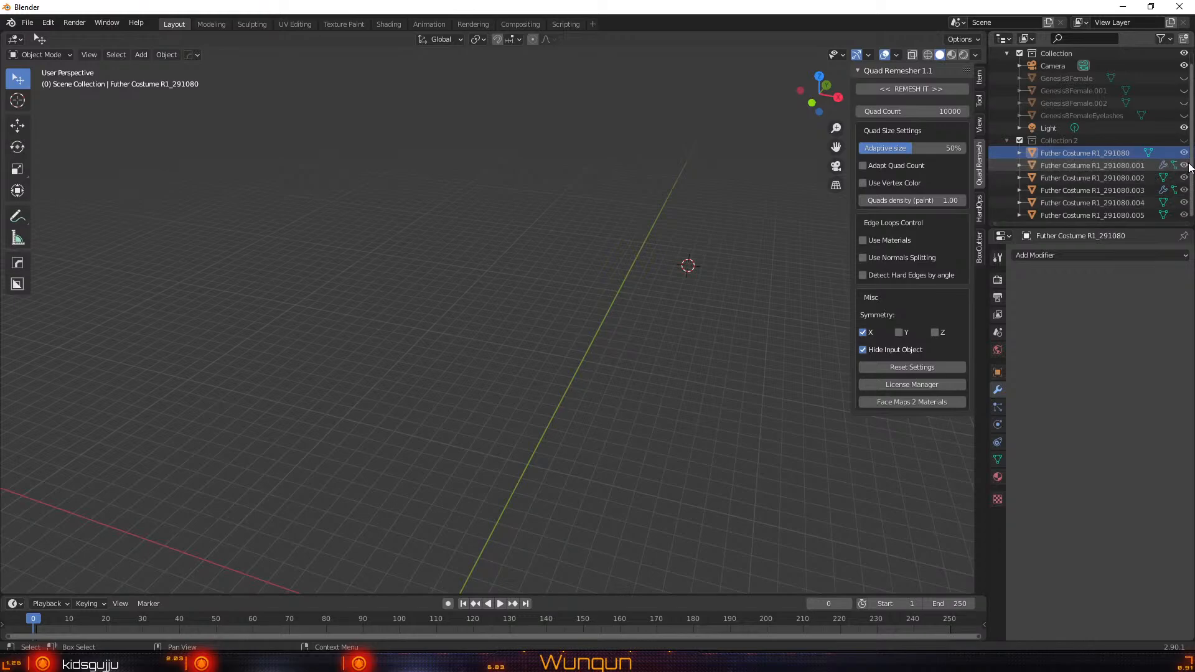
pyautogui.click(1185, 142)
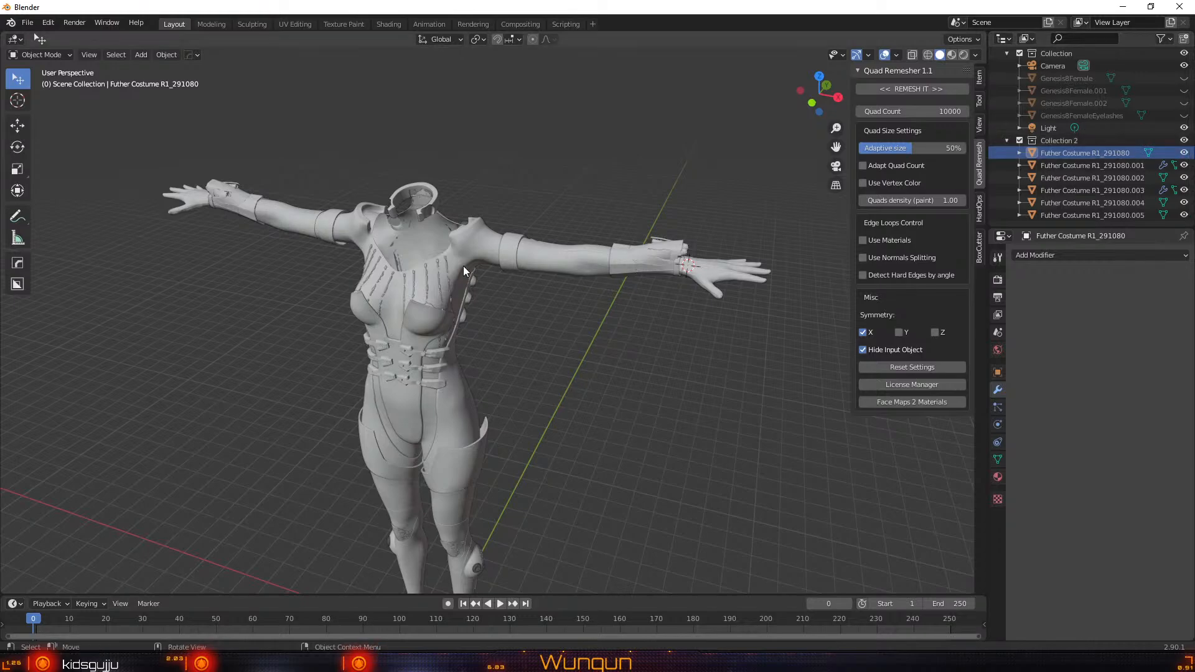
# Select the suit's armour and straps object and hide it to expose the bodysuit underneath
pyautogui.click(416, 326)
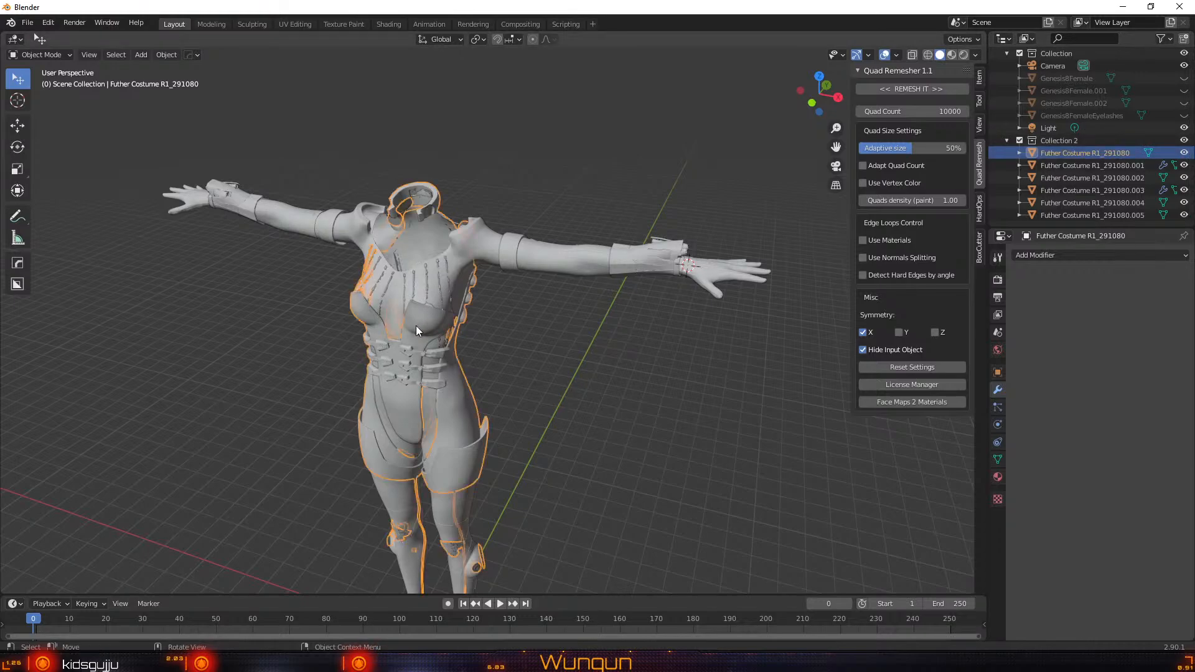
pyautogui.click(1186, 154)
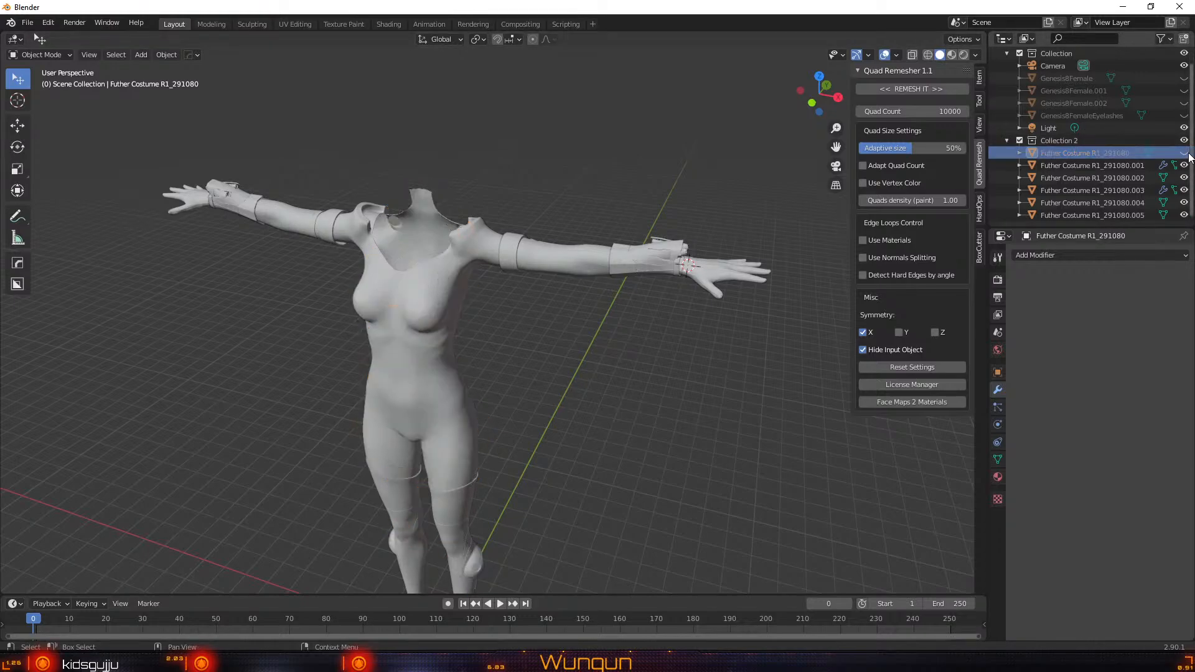
pyautogui.scroll(1, 1189, 157)
pyautogui.scroll(-2, 586, 379)
pyautogui.scroll(2, 586, 379)
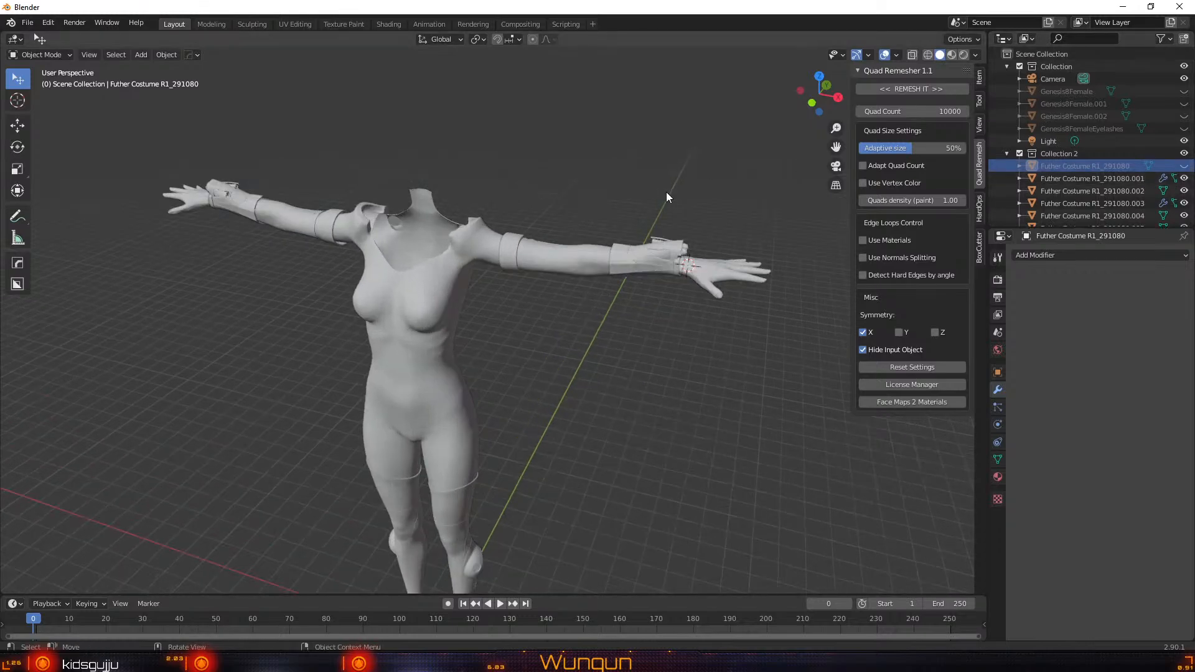
# Select and hide the arm pieces one after another: the sleeves, the forearm guards and the gloved hands
pyautogui.click(583, 255)
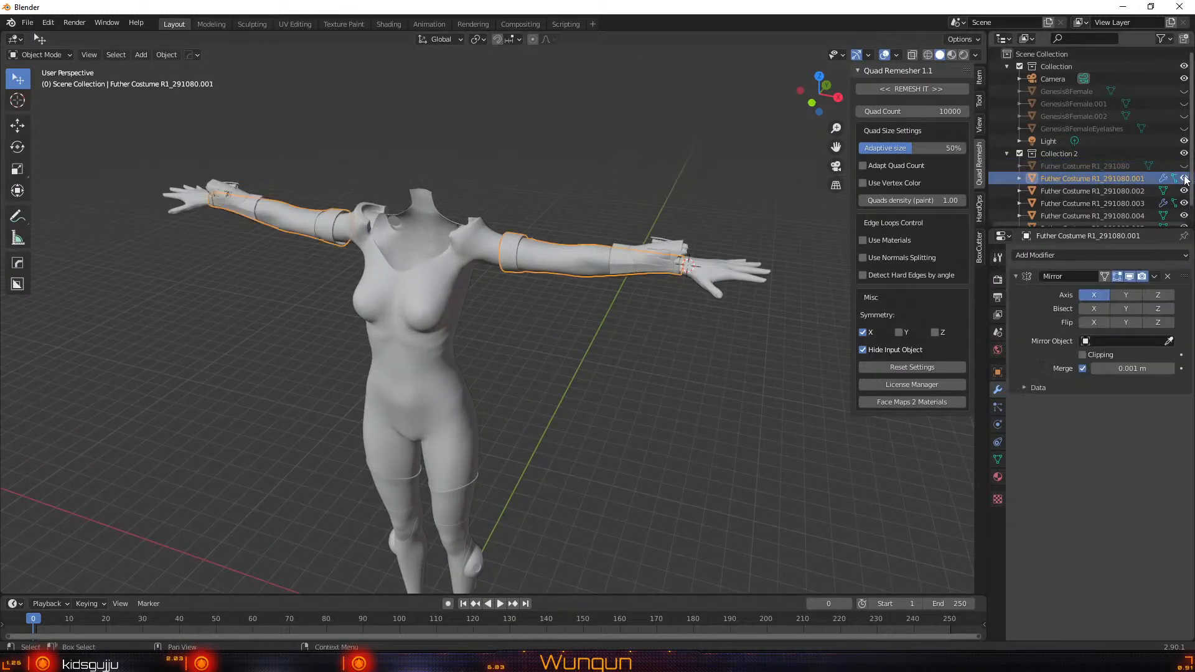
pyautogui.click(1184, 178)
pyautogui.click(655, 260)
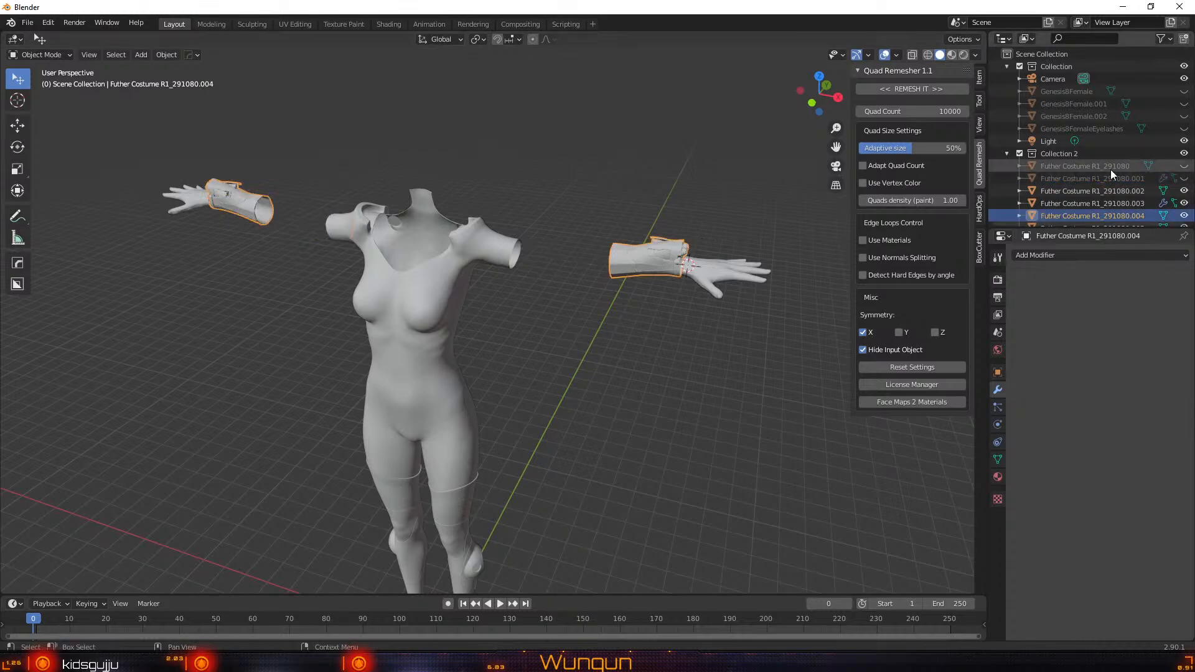
pyautogui.click(1184, 215)
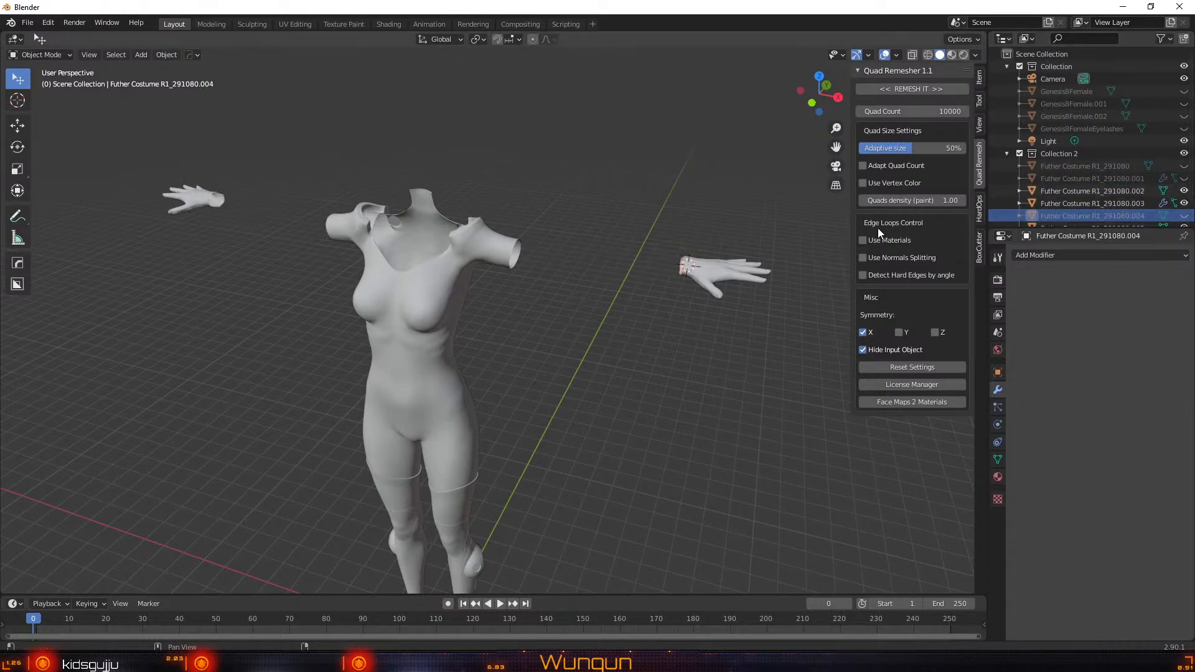
pyautogui.click(711, 272)
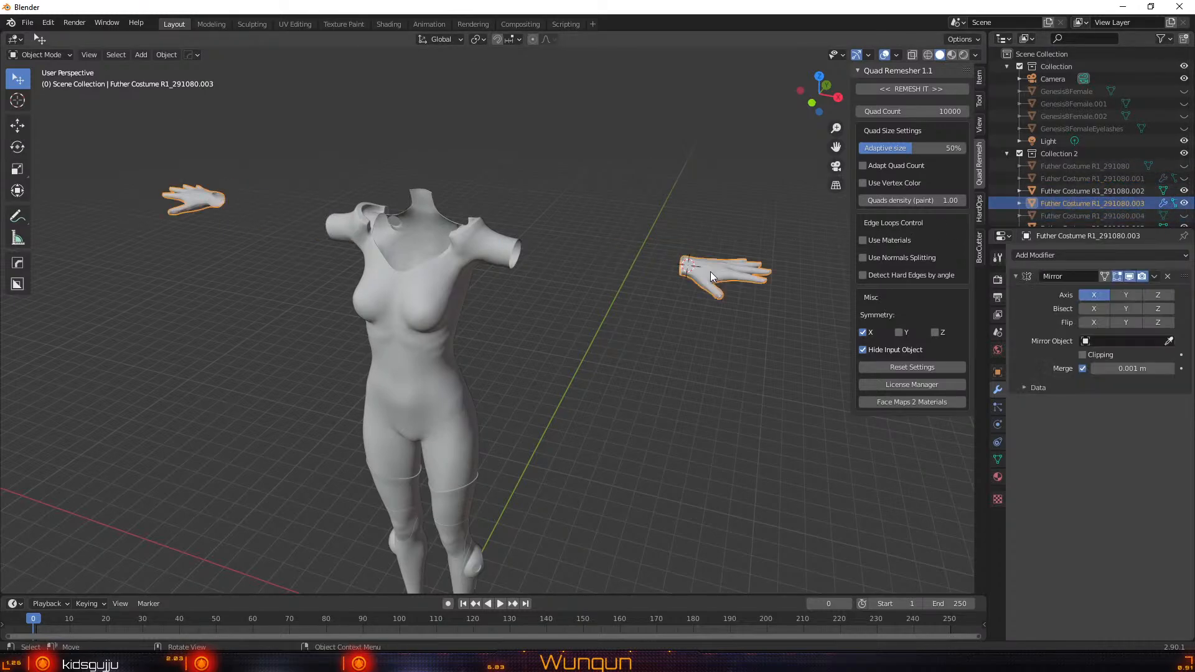
pyautogui.click(1184, 203)
# Select the feet object at the base of the legs and hide it
pyautogui.scroll(-4, 504, 446)
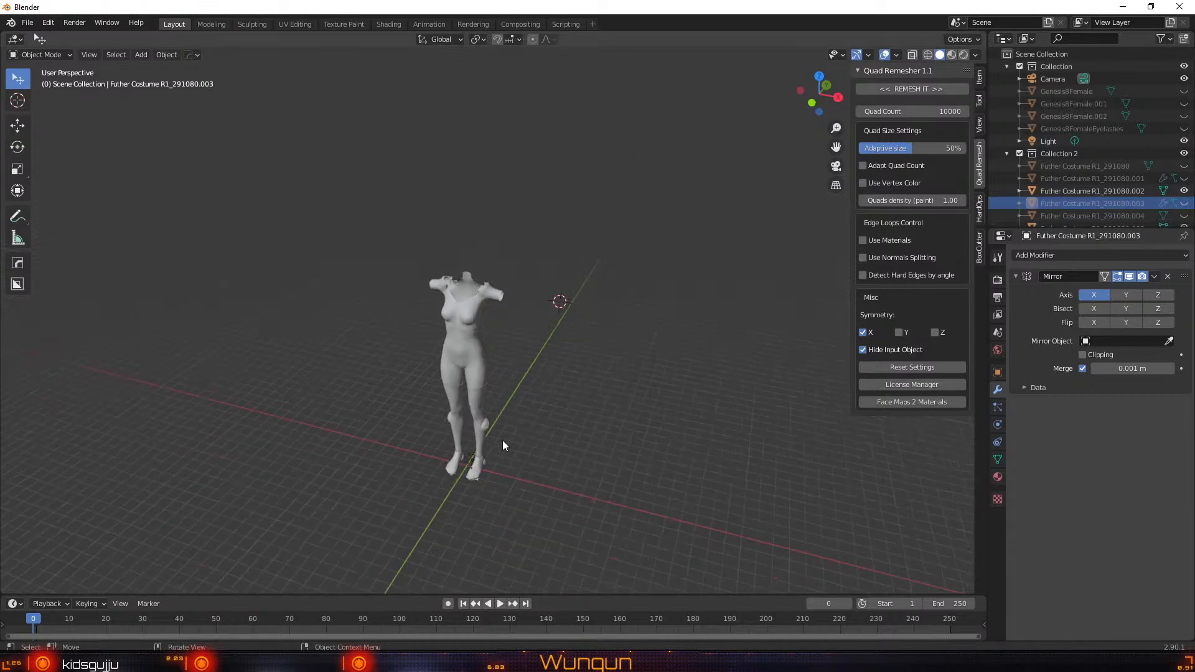
pyautogui.click(478, 468)
pyautogui.click(1184, 190)
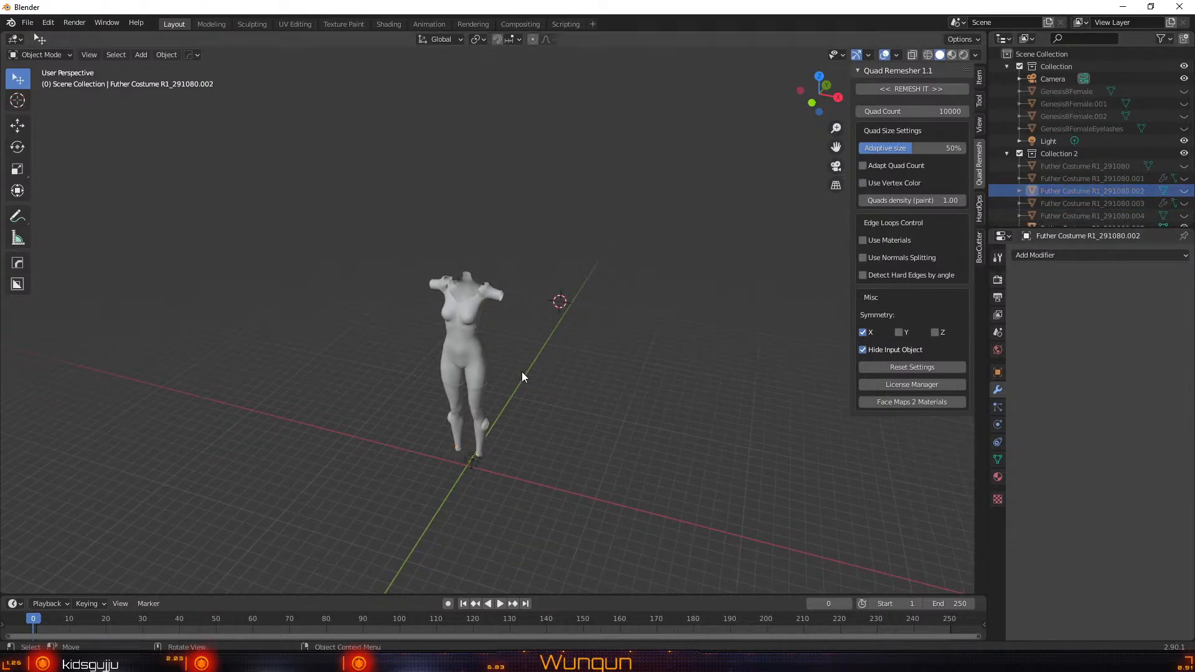
# Select the remaining bodysuit, view it from the back and front, and enter Edit Mode to inspect its dense mesh
pyautogui.scroll(6, 479, 360)
pyautogui.click(410, 339)
pyautogui.moveTo(445, 329); pyautogui.dragTo(561, 301, button='middle')
pyautogui.scroll(-5, 353, 289)
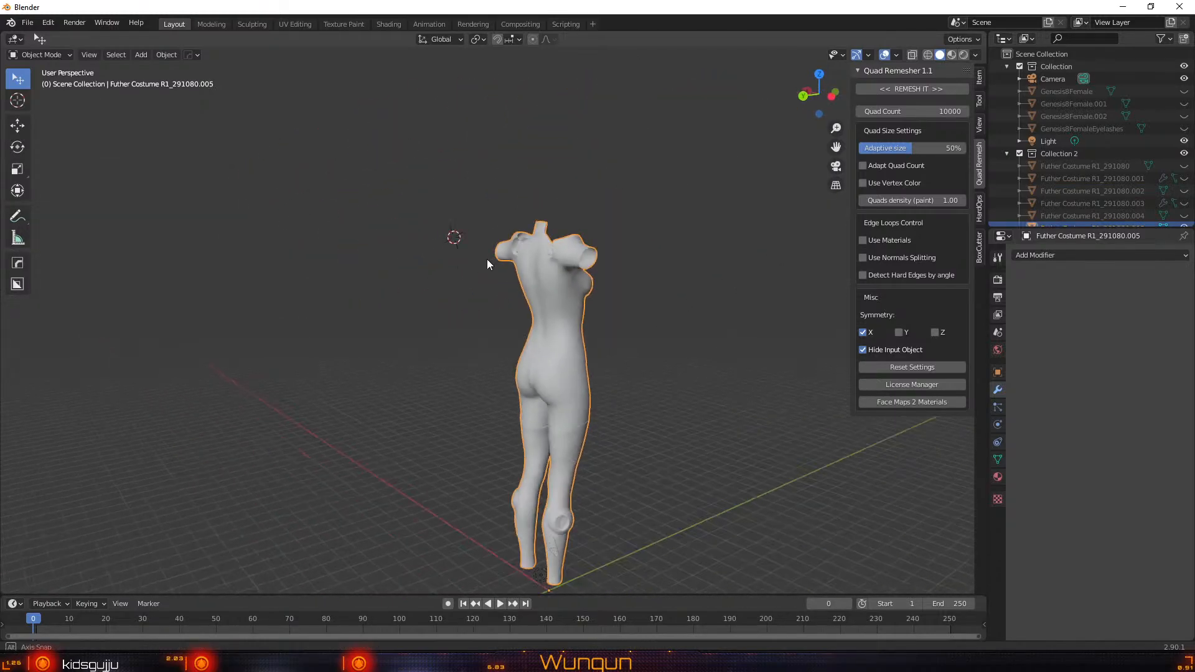
pyautogui.moveTo(486, 259); pyautogui.dragTo(330, 308, button='middle')
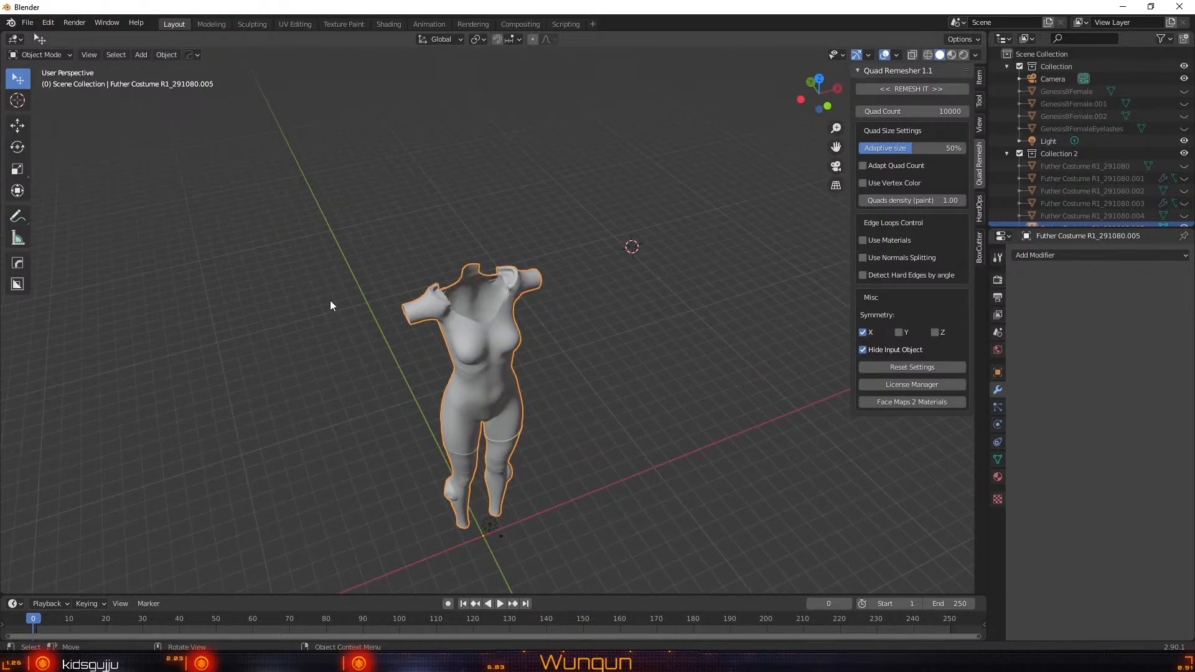
pyautogui.press('Tab')
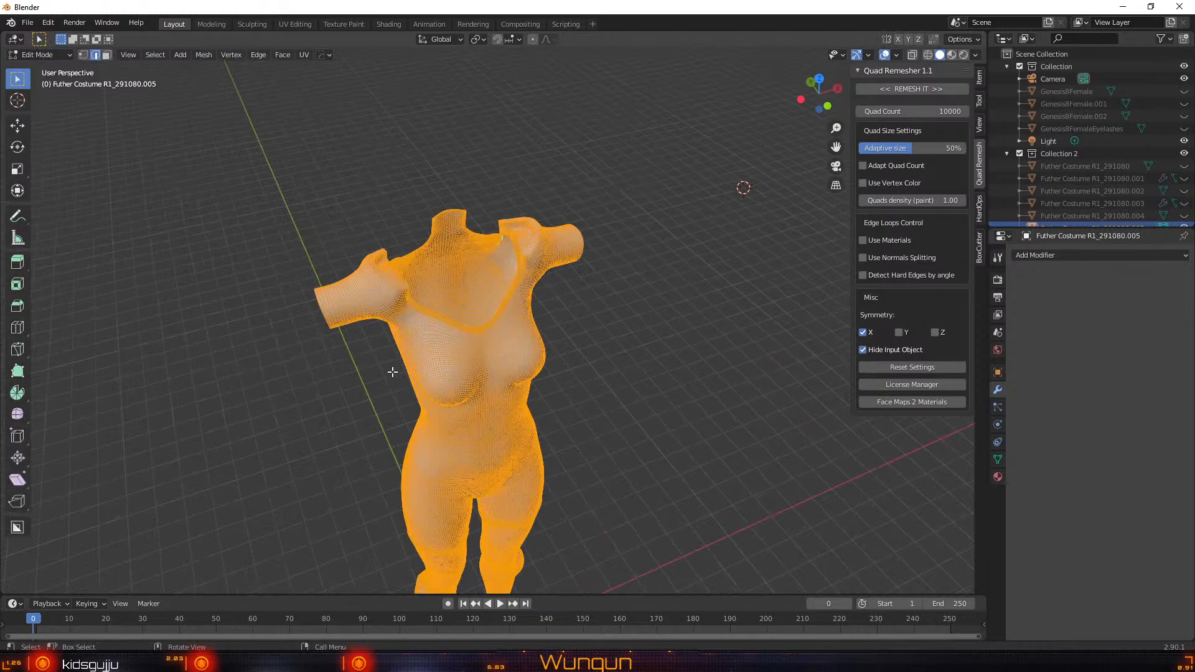
pyautogui.scroll(-4, 374, 391)
pyautogui.scroll(5, 364, 388)
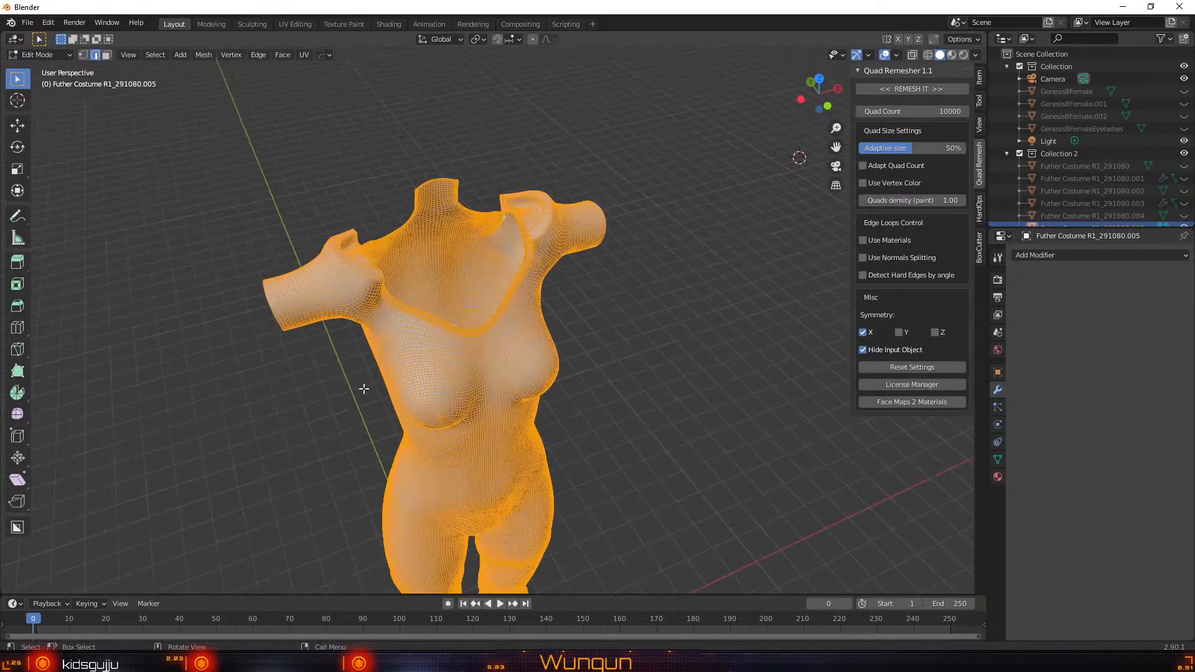
# Leave Edit Mode and remesh the bodysuit with Quad Remesher, using a quad count of 10000 and X symmetry
pyautogui.press('Tab')
pyautogui.moveTo(344, 369); pyautogui.dragTo(362, 334, button='middle')
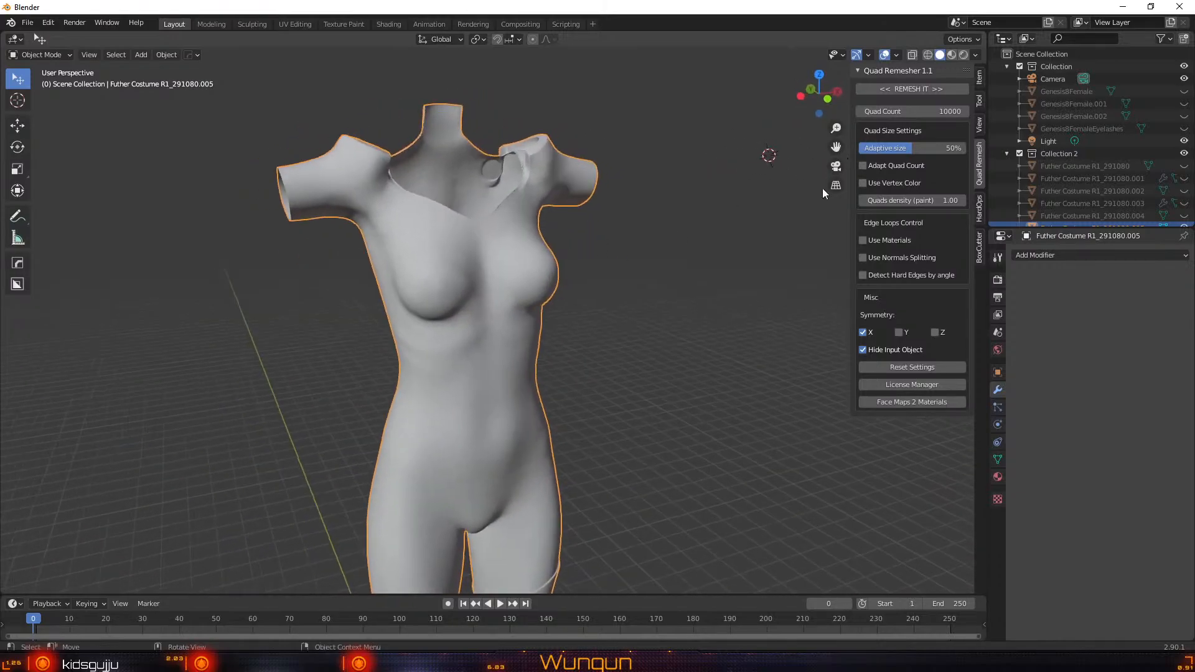
pyautogui.scroll(-3, 689, 321)
pyautogui.scroll(5, 690, 322)
pyautogui.scroll(-3, 690, 321)
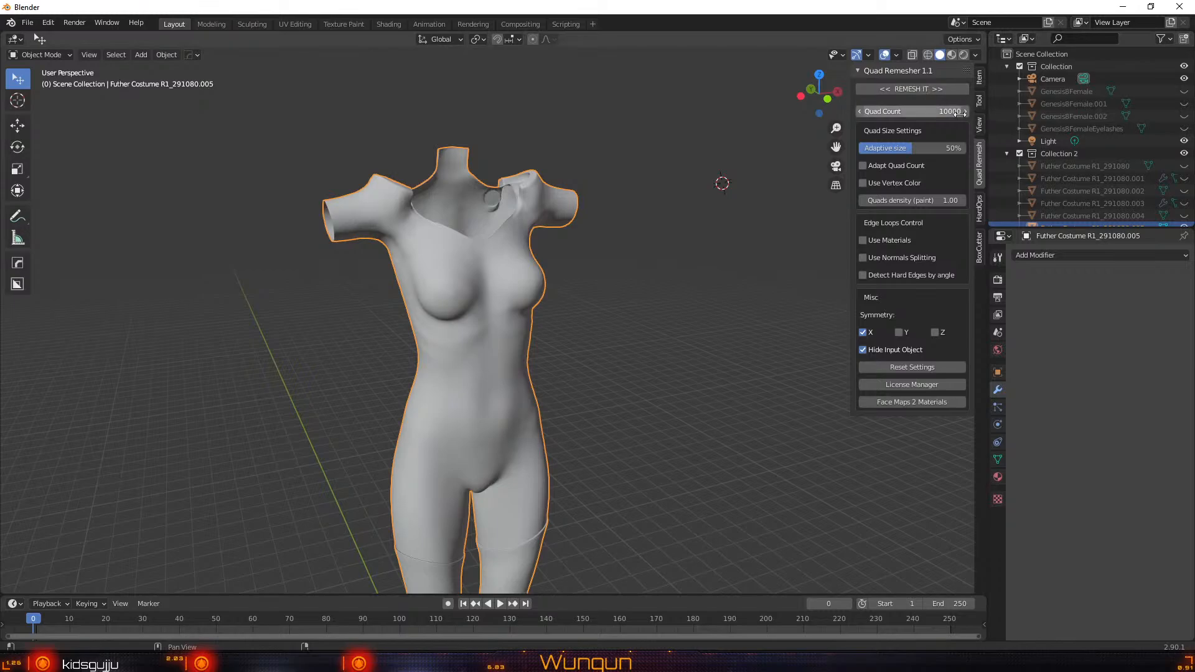
pyautogui.click(915, 92)
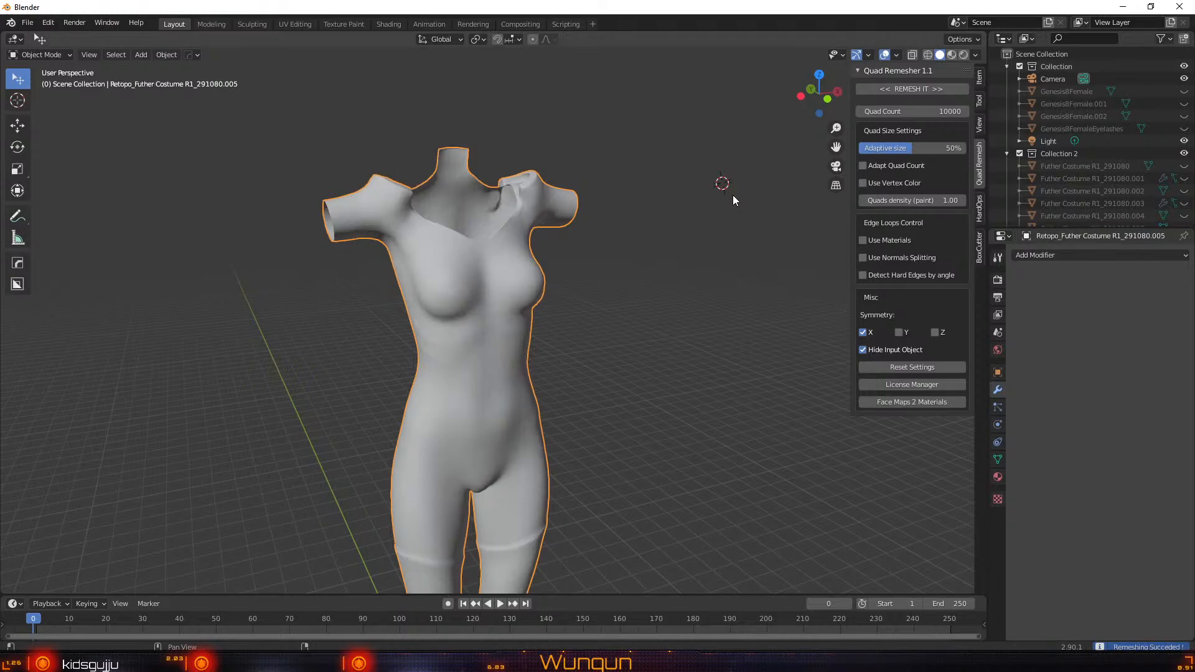
# View the remeshed bodysuit from the front, enter Edit Mode and clear the selection to expose its quad wireframe
pyautogui.moveTo(645, 200); pyautogui.dragTo(669, 196, button='middle')
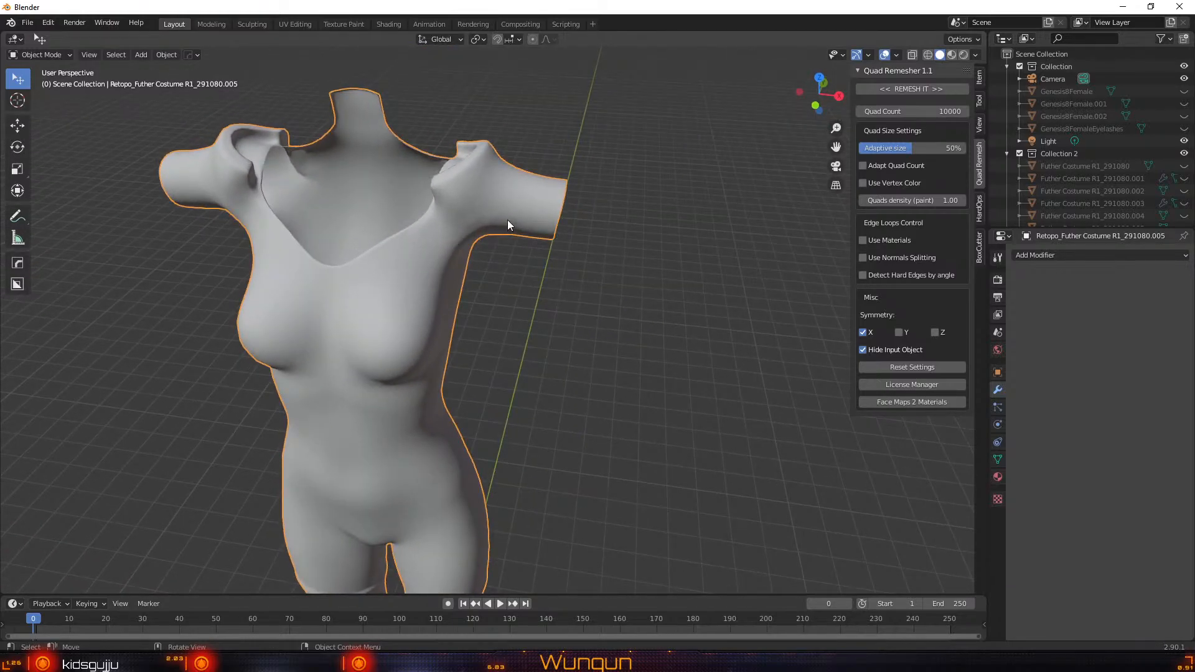
pyautogui.moveTo(507, 219)
pyautogui.mouseDown(button='middle')
pyautogui.moveTo(350, 240)
pyautogui.moveTo(525, 219)
pyautogui.mouseUp(button='middle')
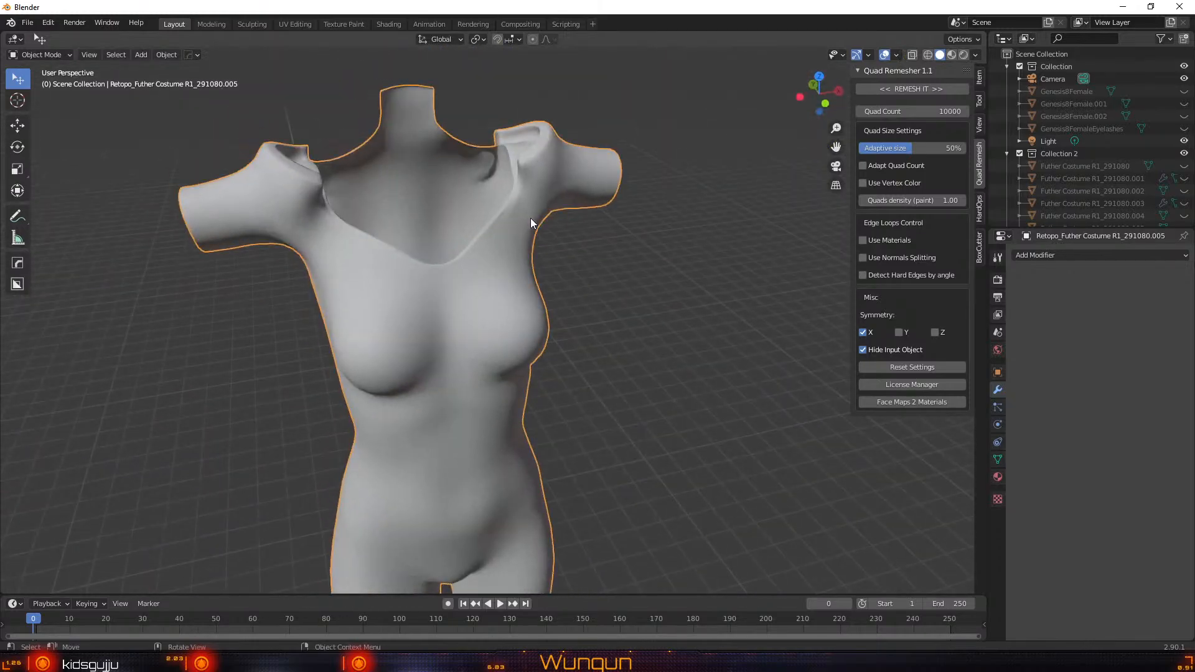
pyautogui.press('Tab')
pyautogui.moveTo(616, 234); pyautogui.dragTo(622, 367, button='middle')
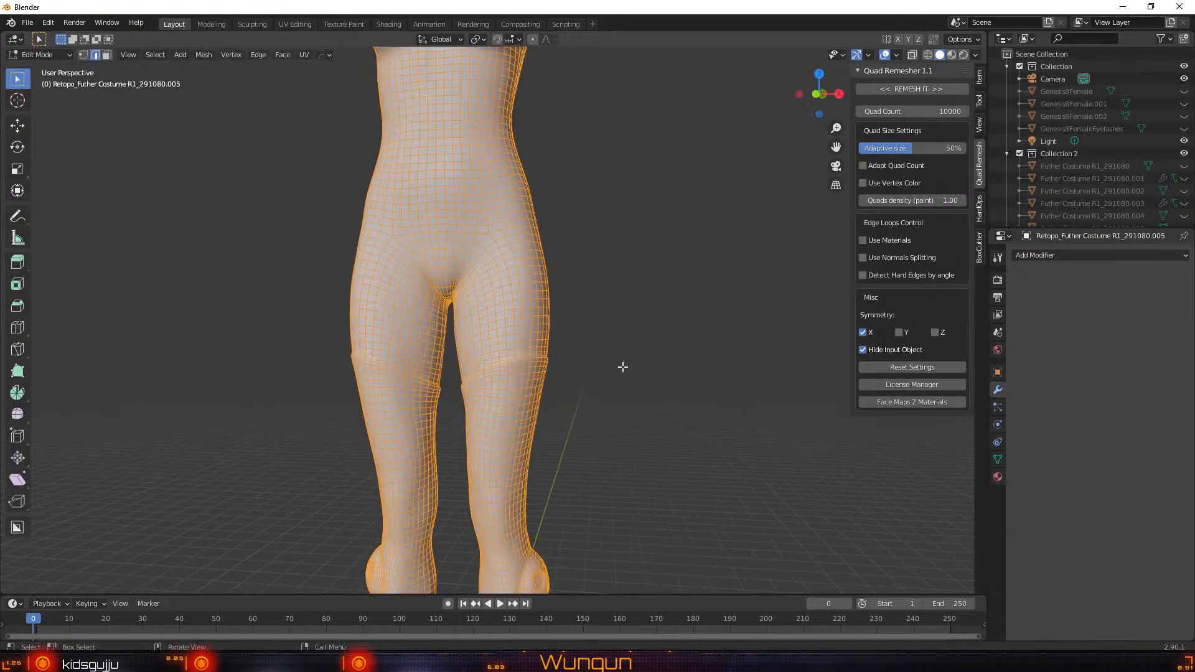
pyautogui.click(622, 367)
pyautogui.scroll(2, 623, 367)
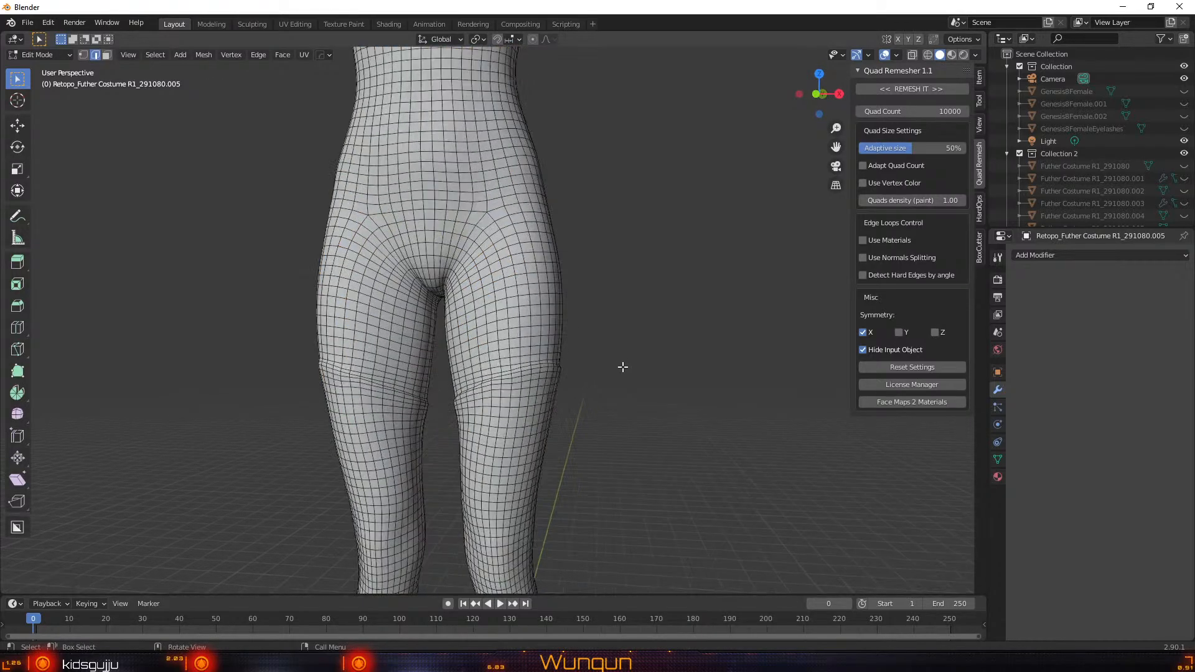
# Examine the remeshed bodysuit's topology across the back, shoulder openings, neckline and chest
pyautogui.keyDown('shift'); pyautogui.moveTo(641, 304); pyautogui.dragTo(179, 216, button='middle'); pyautogui.keyUp('shift')
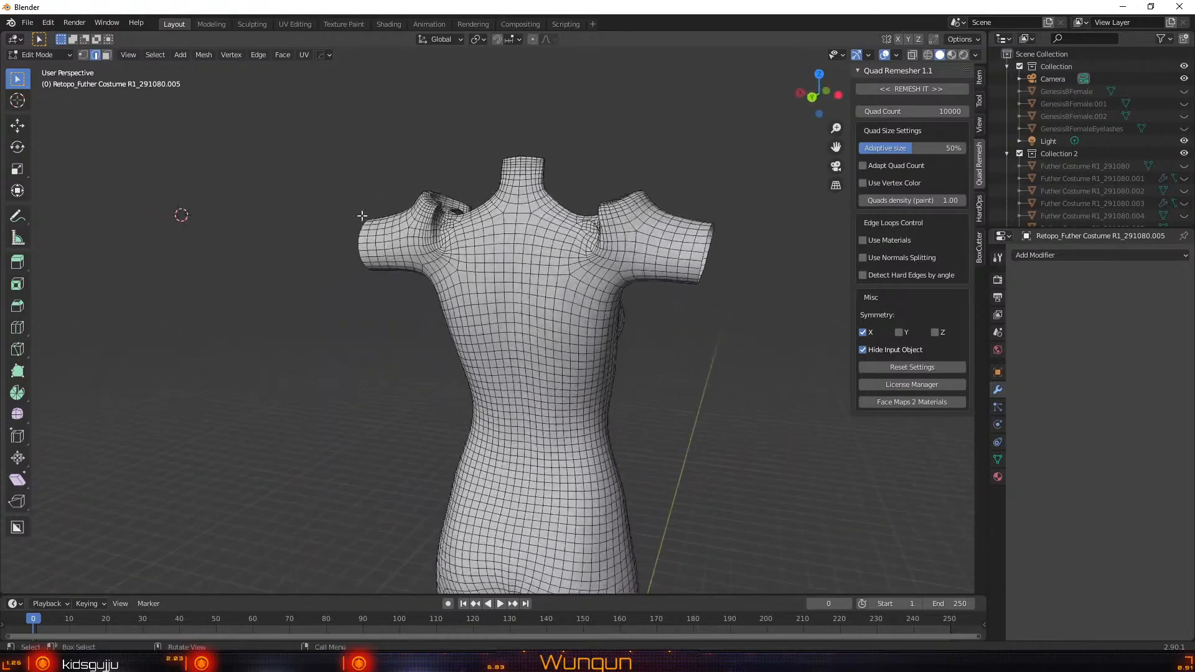
pyautogui.scroll(4, 417, 216)
pyautogui.moveTo(417, 216); pyautogui.dragTo(154, 221, button='middle')
pyautogui.scroll(-1, 154, 221)
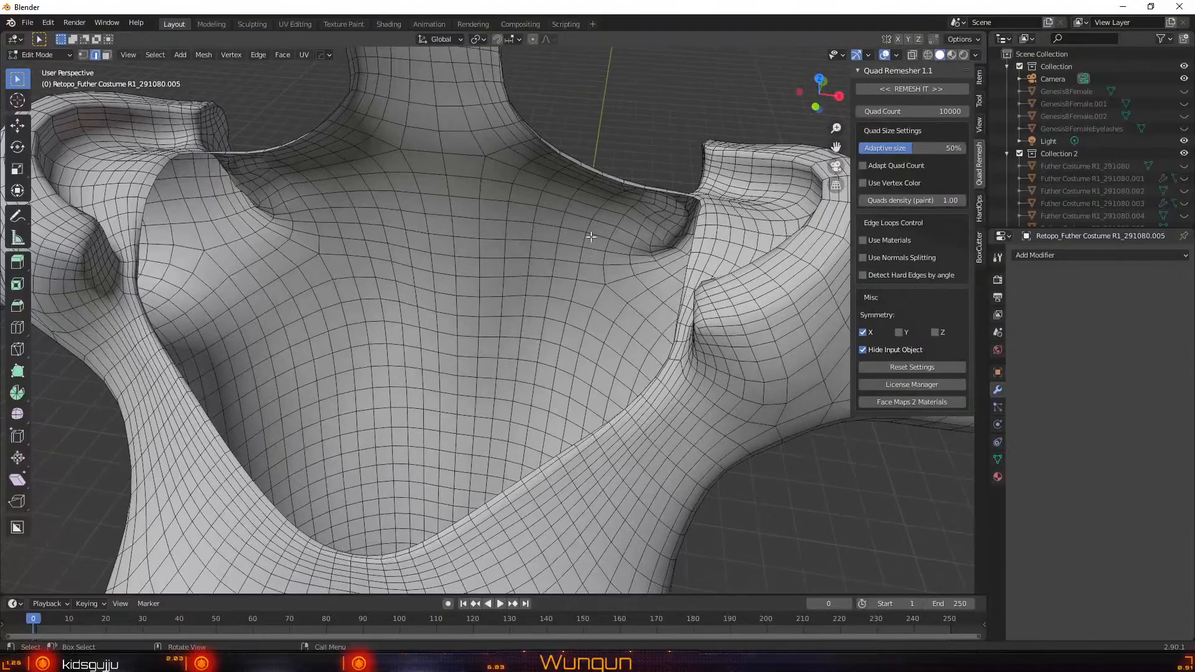
pyautogui.moveTo(591, 237); pyautogui.dragTo(607, 185, button='middle')
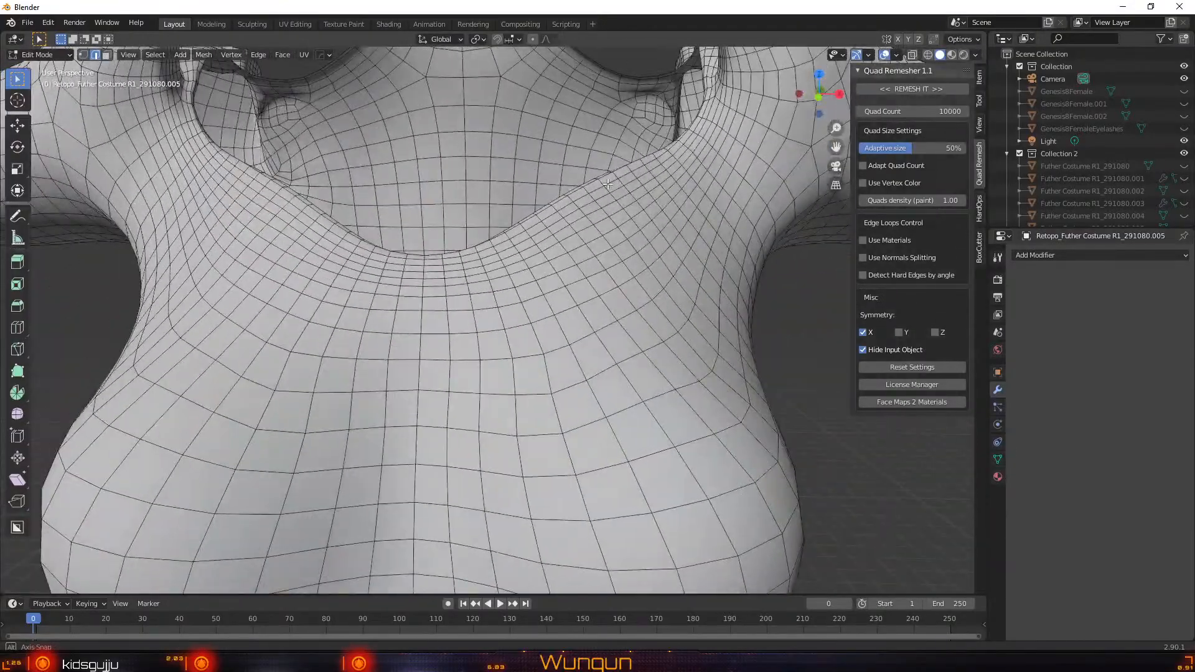
pyautogui.scroll(-8, 607, 185)
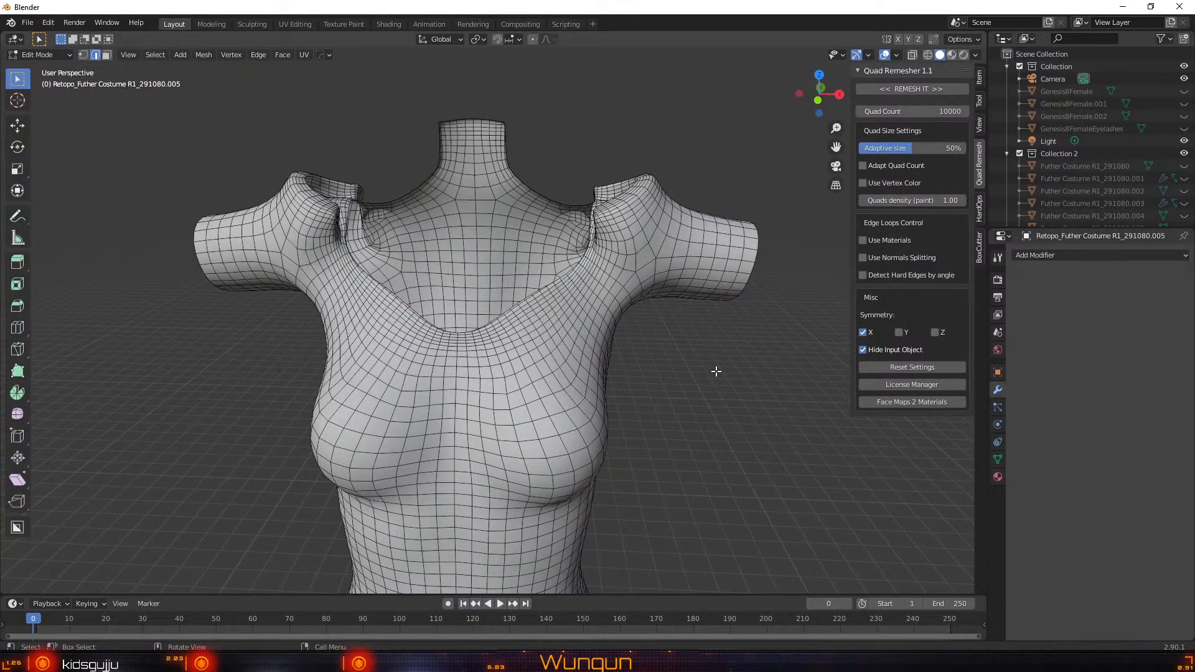
pyautogui.scroll(-4, 722, 372)
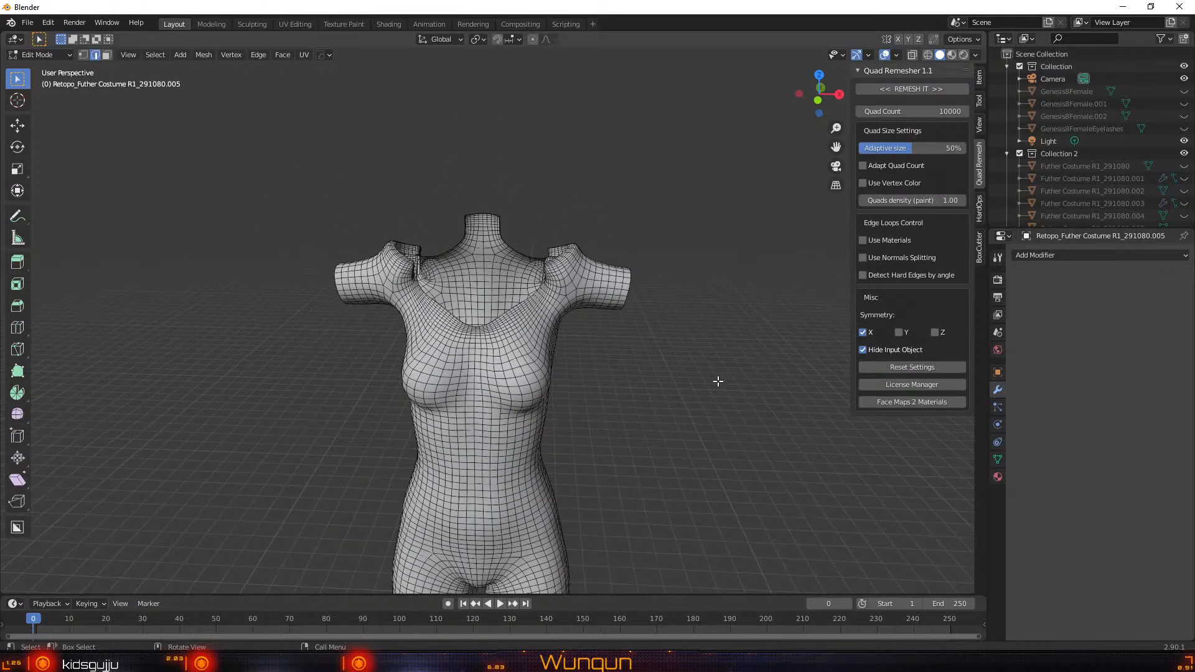
# Inspect the remeshed edge flow along the legs and knees from several sides, as well as the torso and shoulder
pyautogui.keyDown('shift'); pyautogui.moveTo(716, 410); pyautogui.dragTo(650, 151, button='middle'); pyautogui.keyUp('shift')
pyautogui.keyDown('shift'); pyautogui.moveTo(624, 275); pyautogui.dragTo(643, 99, button='middle'); pyautogui.keyUp('shift')
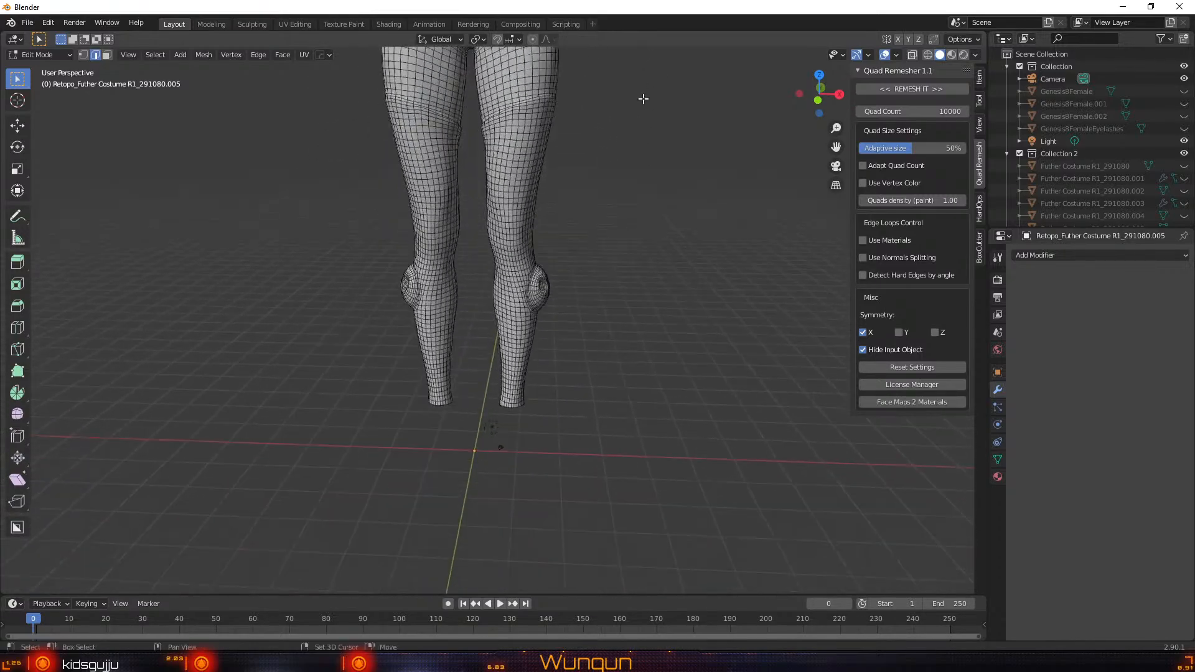
pyautogui.scroll(4, 585, 272)
pyautogui.scroll(2, 585, 271)
pyautogui.moveTo(774, 302); pyautogui.dragTo(326, 286, button='middle')
pyautogui.scroll(-10, 323, 284)
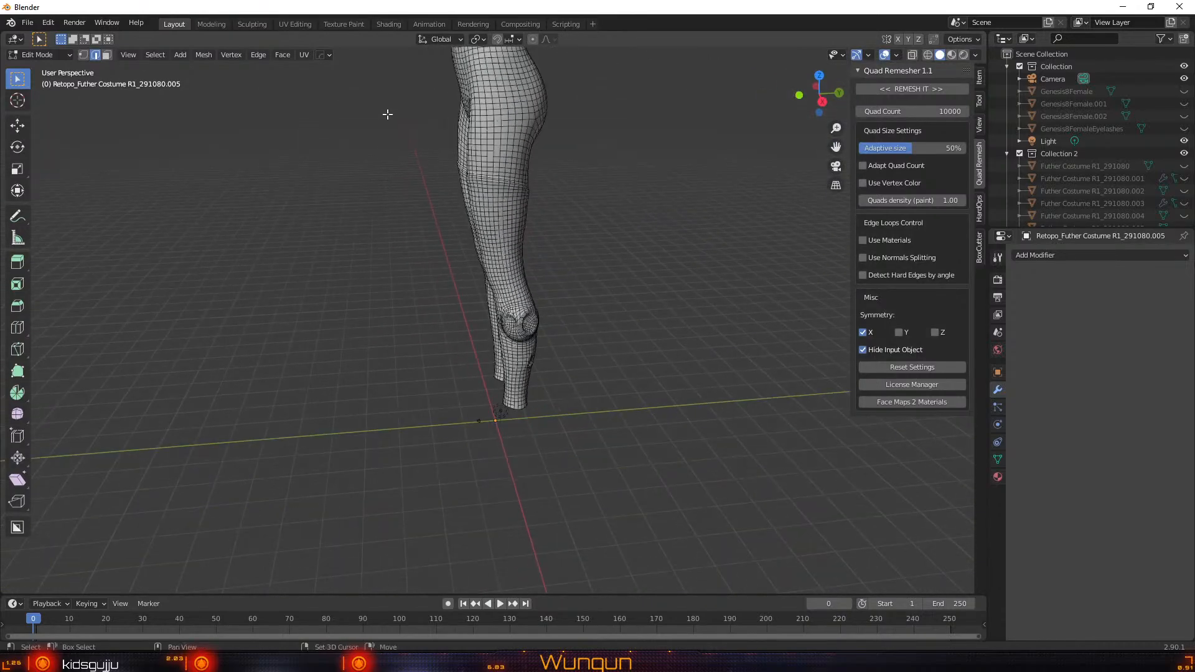
pyautogui.keyDown('shift'); pyautogui.moveTo(389, 115); pyautogui.dragTo(388, 434, button='middle'); pyautogui.keyUp('shift')
pyautogui.moveTo(400, 328); pyautogui.dragTo(563, 326, button='middle')
pyautogui.scroll(6, 562, 326)
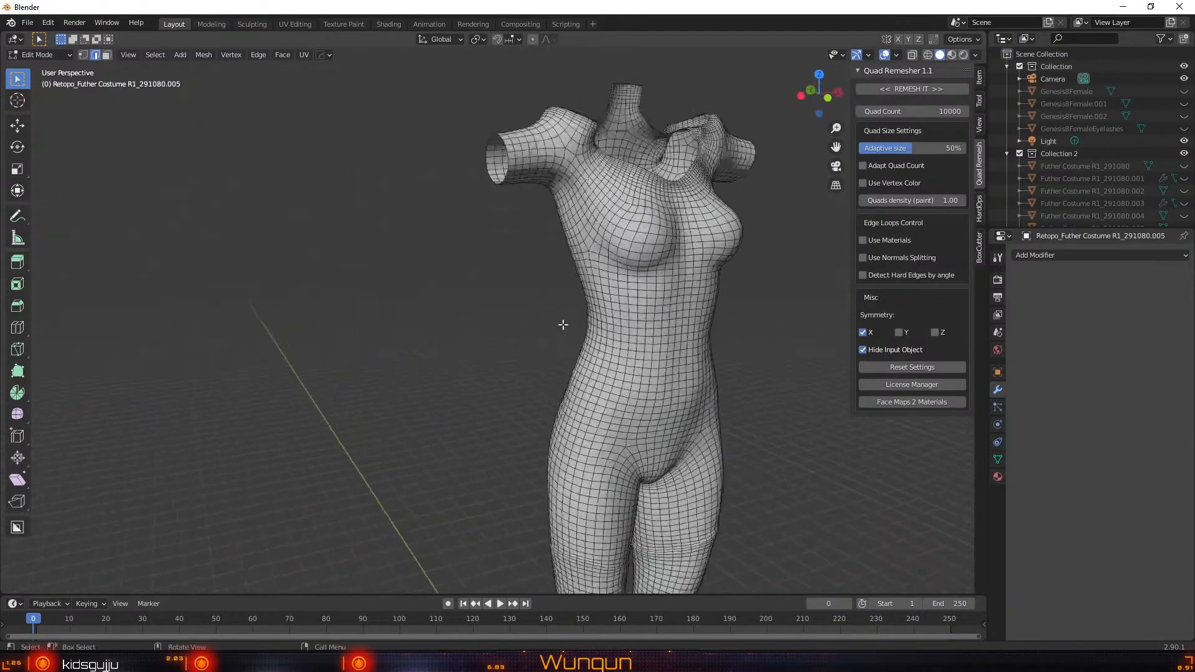
pyautogui.keyDown('shift'); pyautogui.moveTo(568, 257); pyautogui.dragTo(370, 534, button='middle'); pyautogui.keyUp('shift')
pyautogui.moveTo(448, 454); pyautogui.dragTo(398, 419, button='middle')
pyautogui.scroll(1, 398, 418)
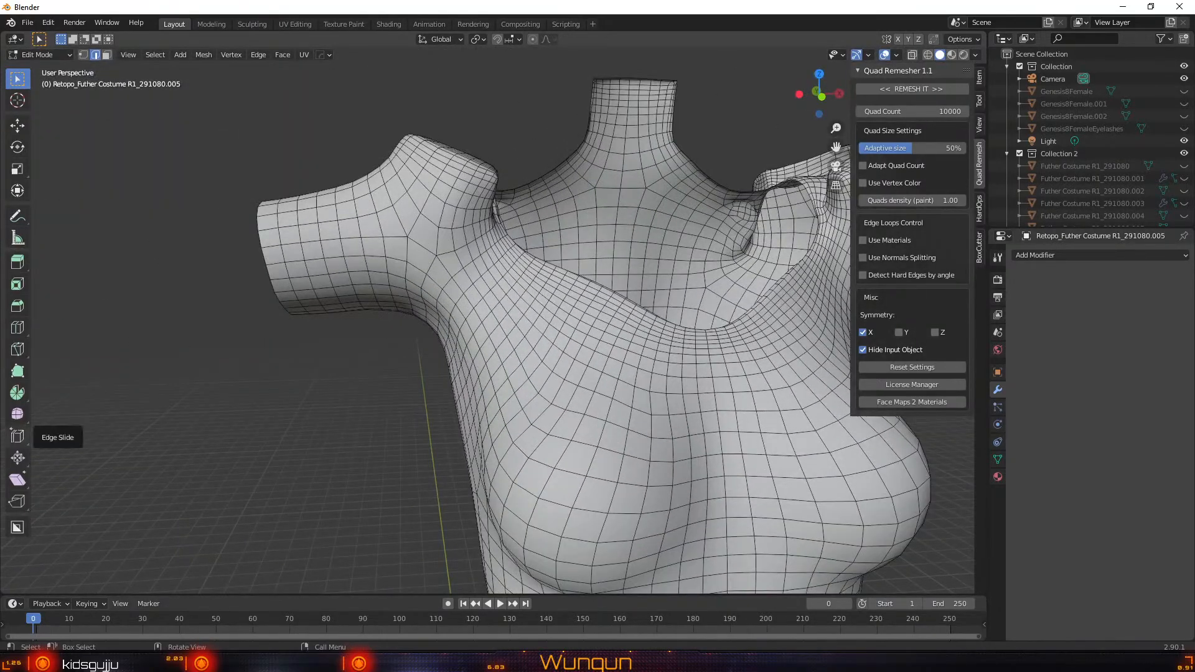